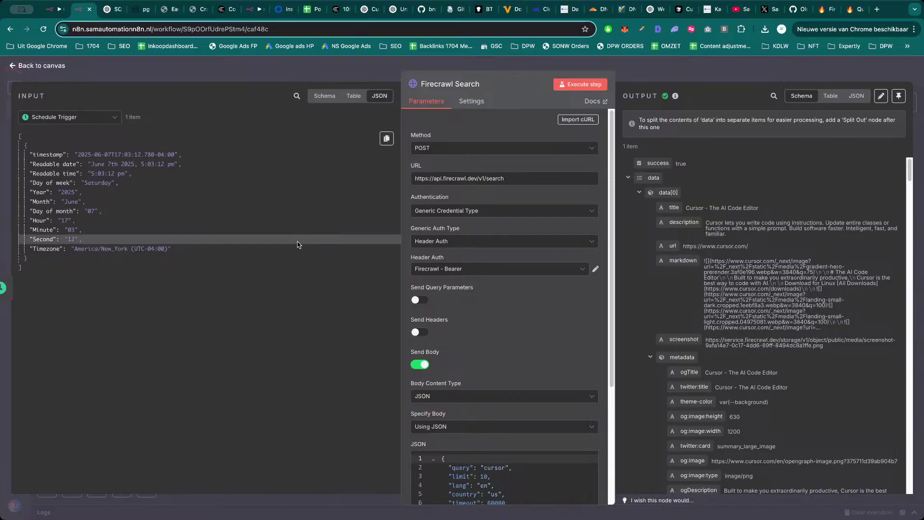
Leave Firecrawl Search for the canvas, then view the X post proposing a digital-agency automation.
click(727, 80)
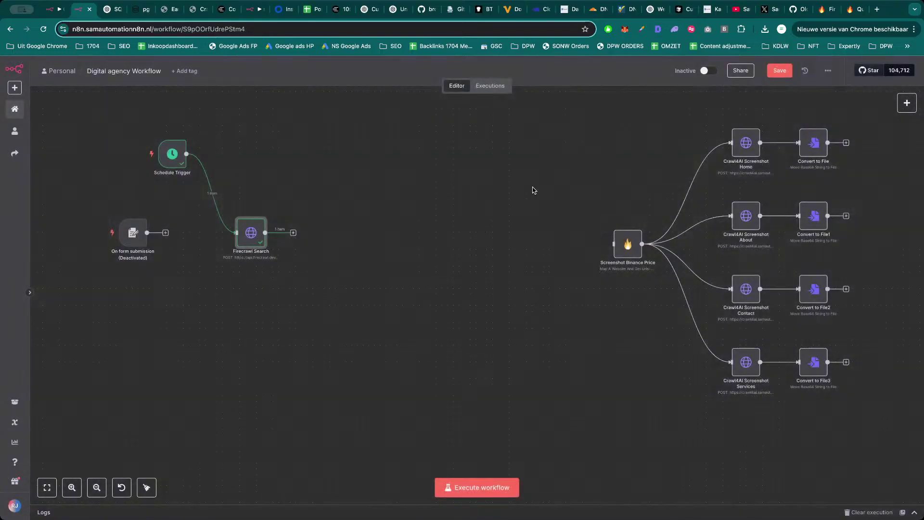
drag(429, 214, 458, 229)
scroll(456, 232, down, 3)
scroll(455, 234, up, 2)
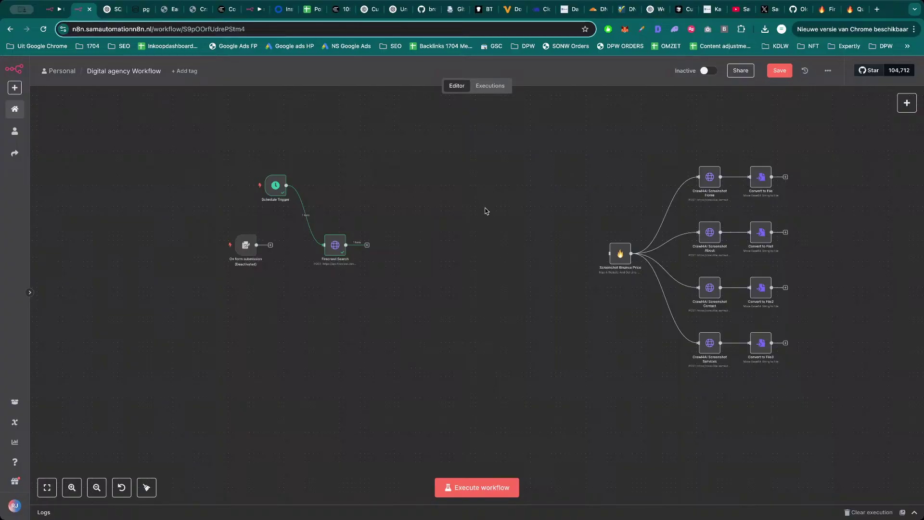
click(769, 12)
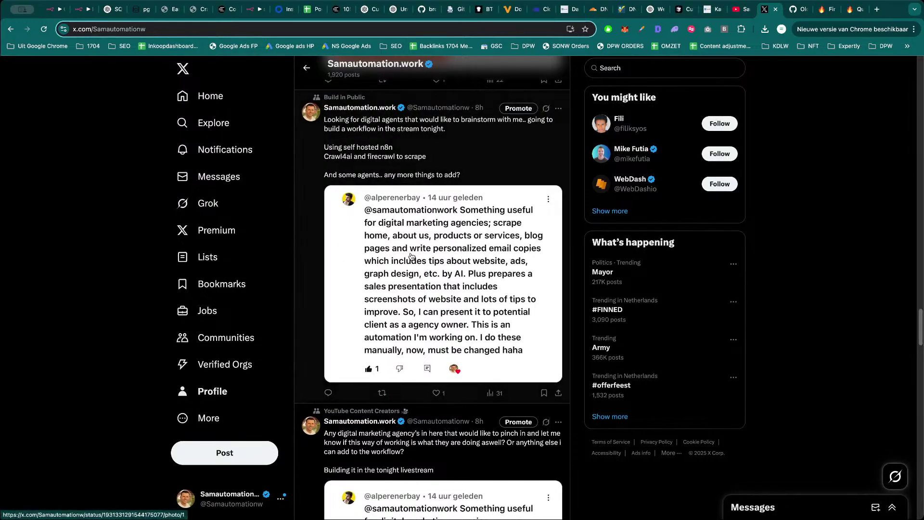
Pan around the Crypto - WOrkflow canvas, then switch back to the Digital agency Workflow tab.
key(super+1)
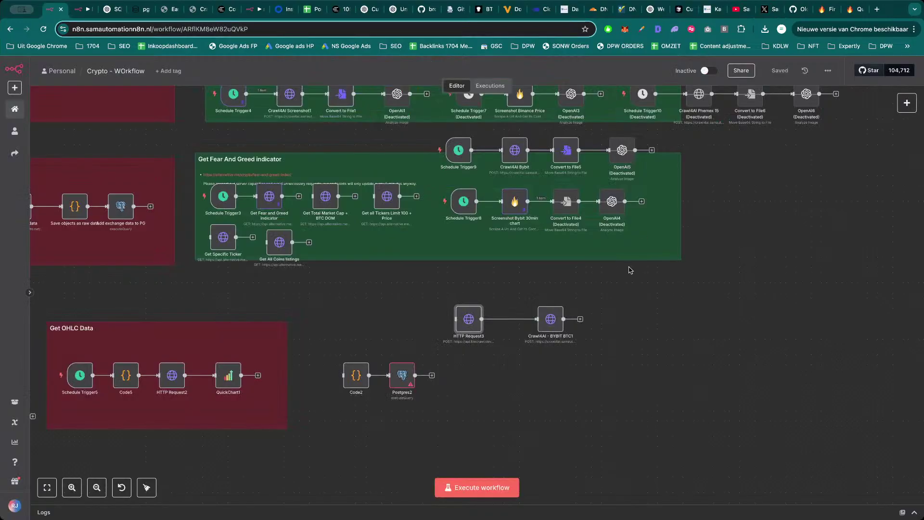
scroll(474, 271, down, 5)
drag(500, 290, 787, 354)
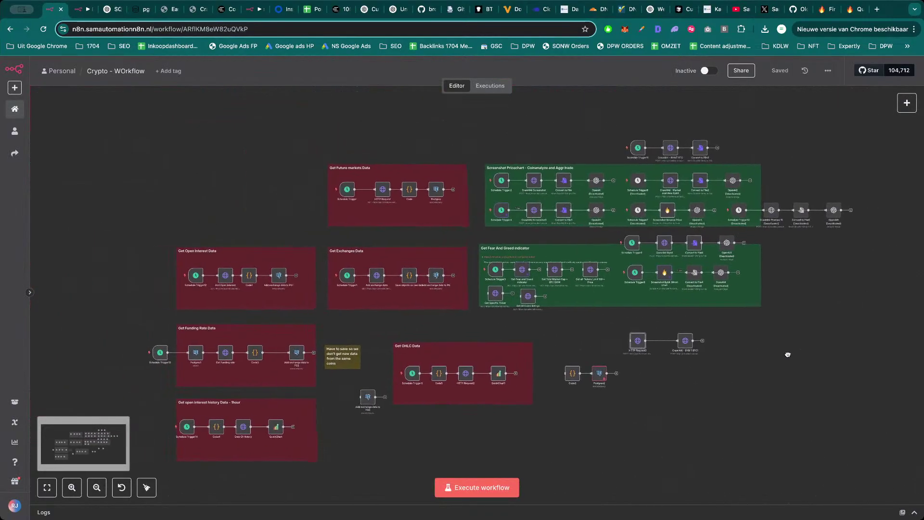
scroll(788, 354, down, 2)
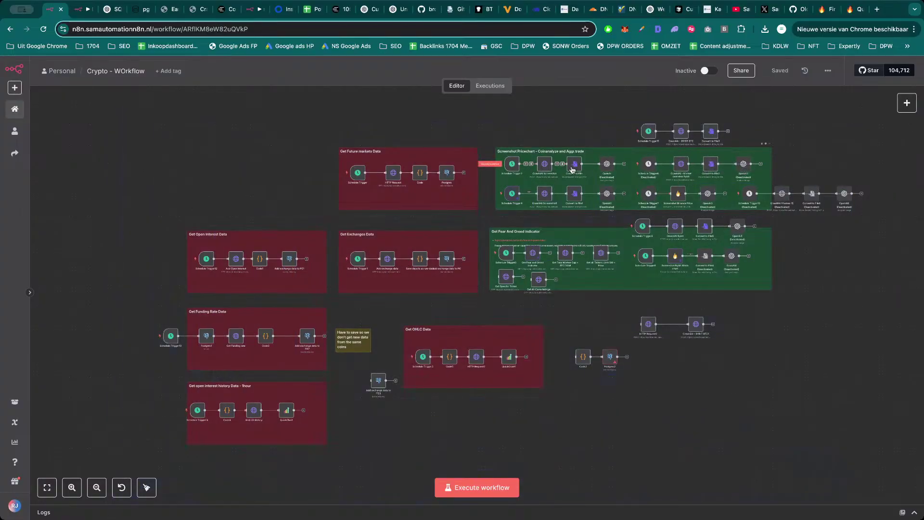
key(ctrl+Tab)
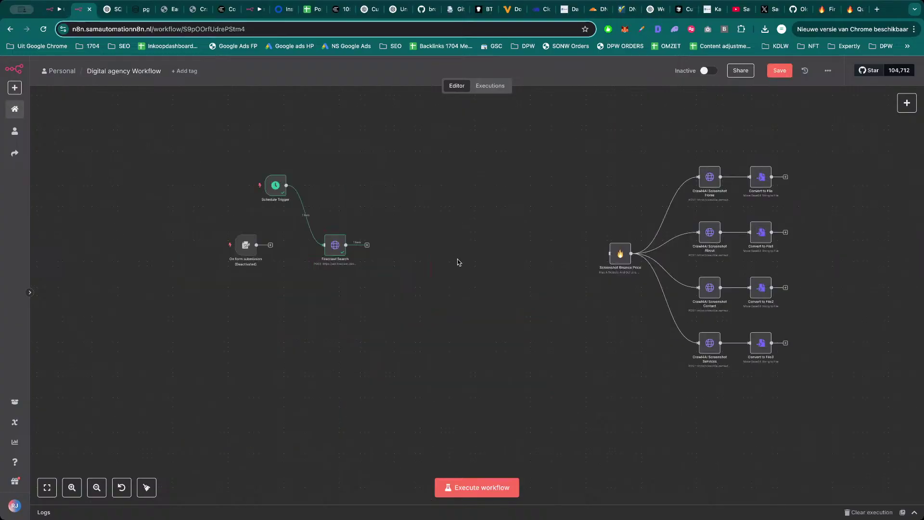
Place On form submission beside Screenshot Binance Price and connect the two nodes.
scroll(458, 262, down, 1)
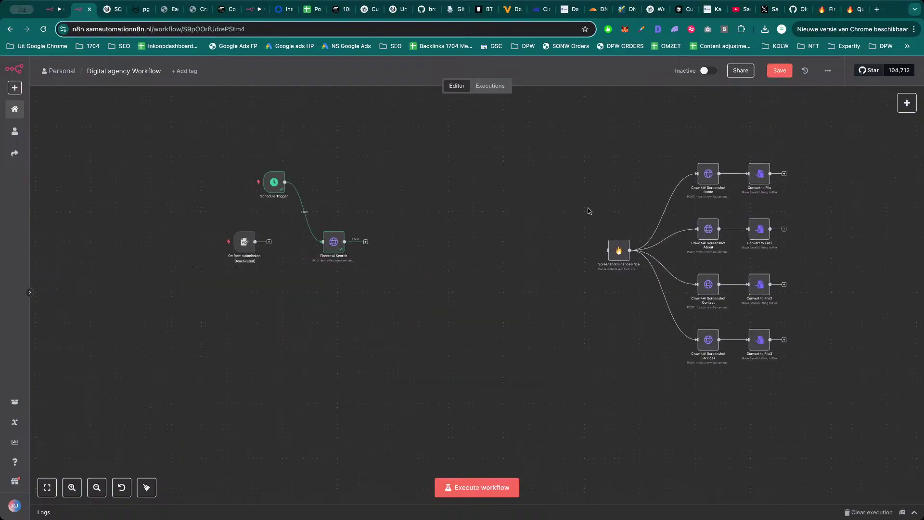
scroll(588, 210, right, 2)
drag(291, 247, 294, 196)
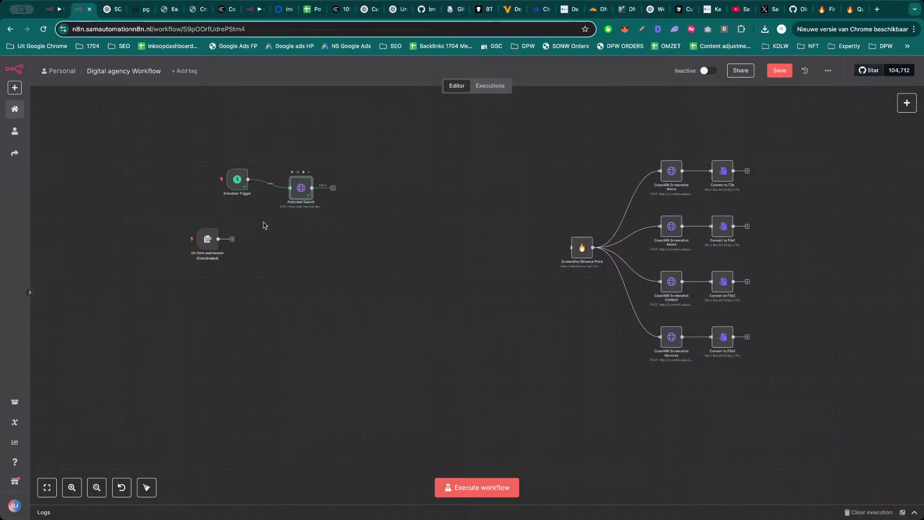
drag(208, 240, 572, 247)
drag(508, 245, 511, 249)
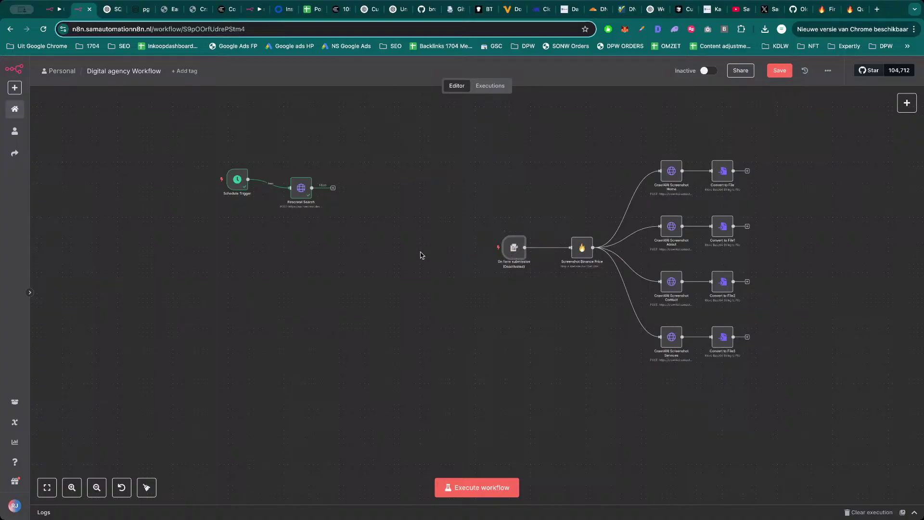
Check the X post, then inspect the Screenshot Binance Price node's settings.
click(767, 10)
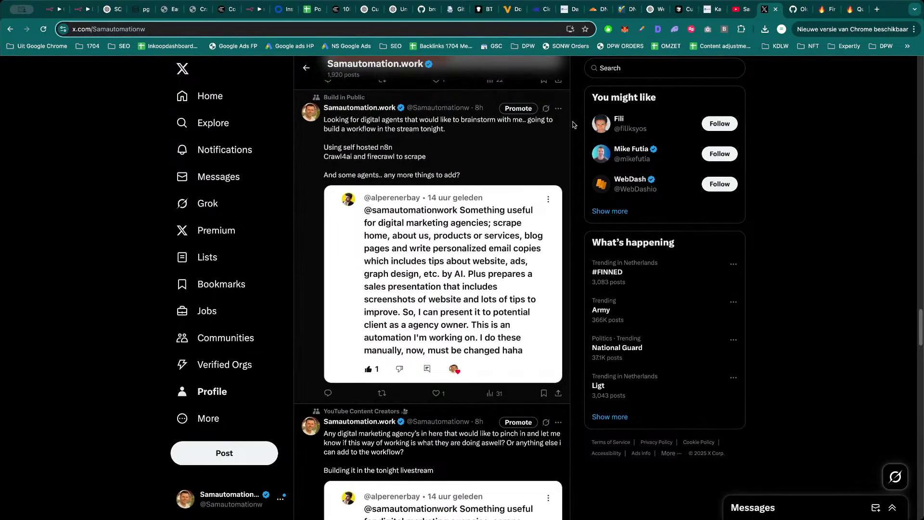
click(84, 9)
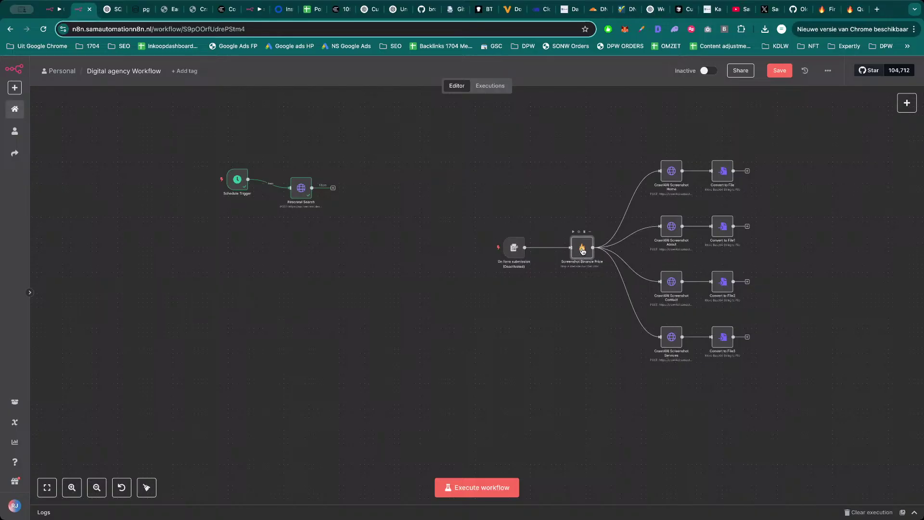
double_click(582, 252)
key(Escape)
double_click(582, 249)
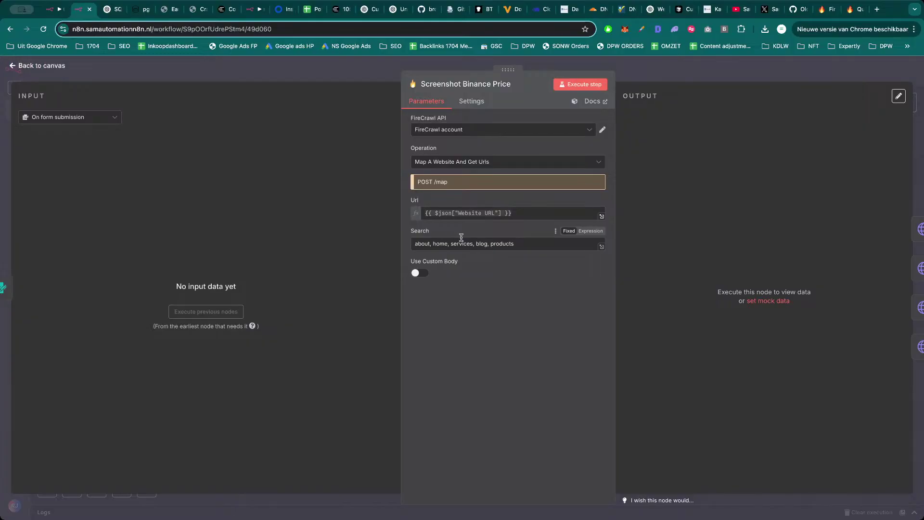
key(Escape)
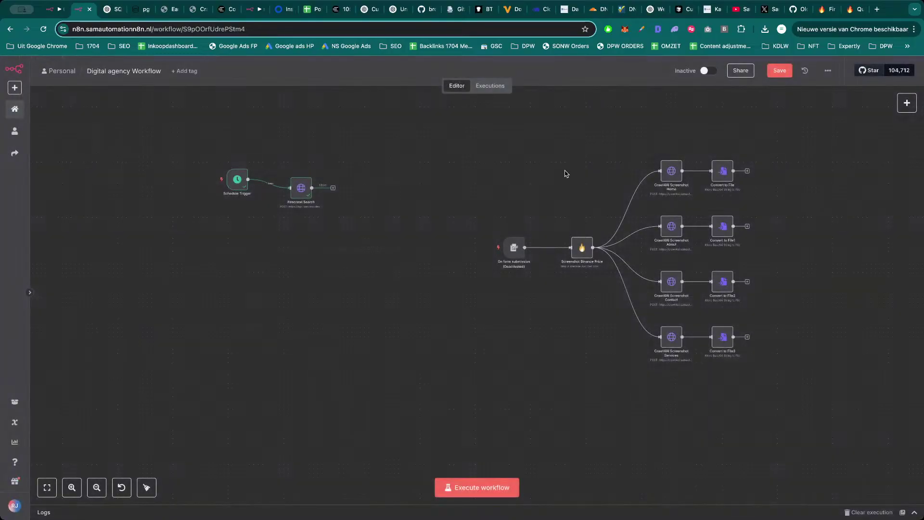
Realign Schedule Trigger and Firecrawl Search side by side, then view Firecrawl's credit usage page.
drag(616, 144, 807, 416)
drag(232, 187, 188, 242)
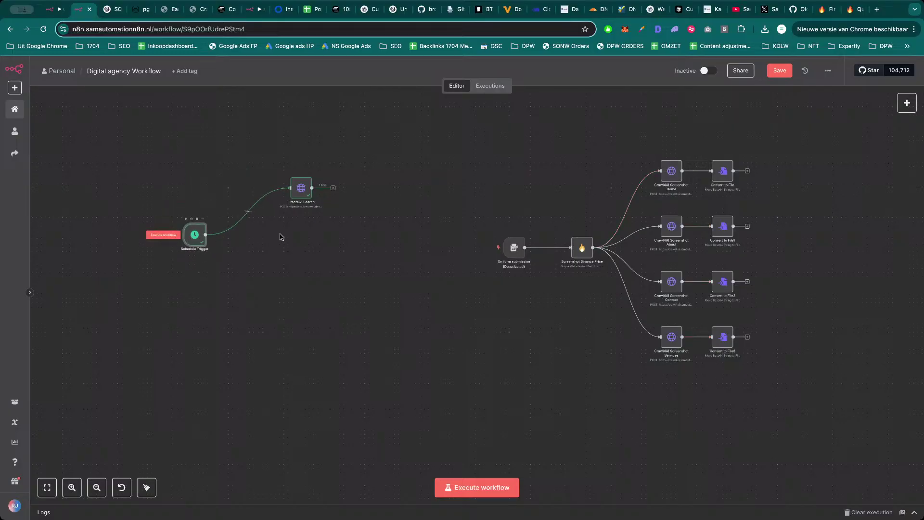
drag(300, 193, 274, 240)
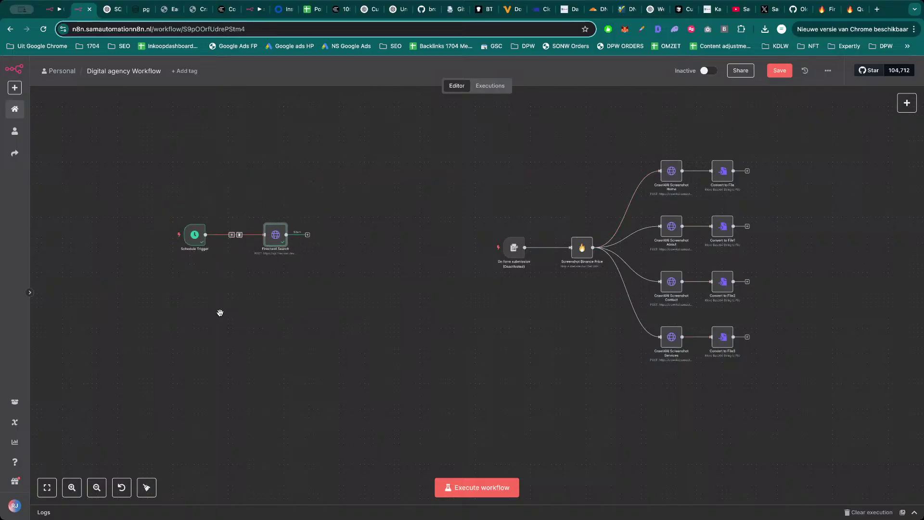
scroll(243, 301, up, 3)
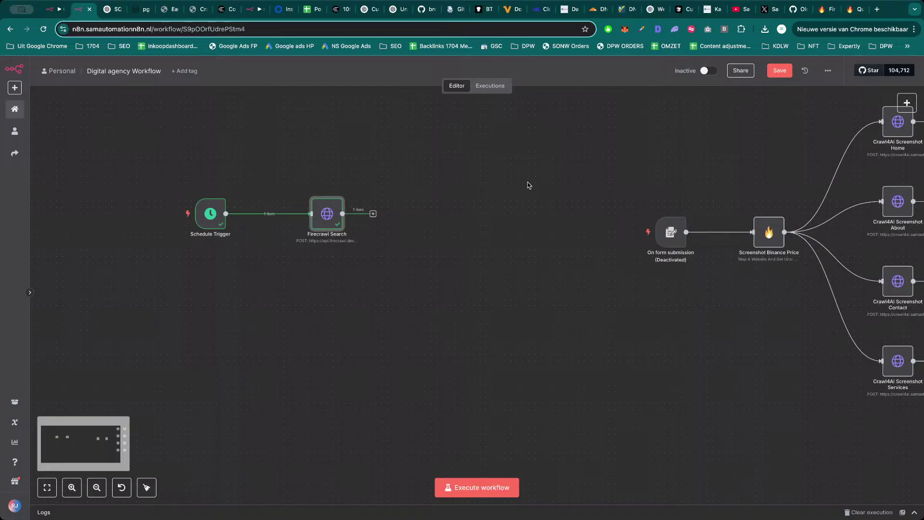
click(825, 13)
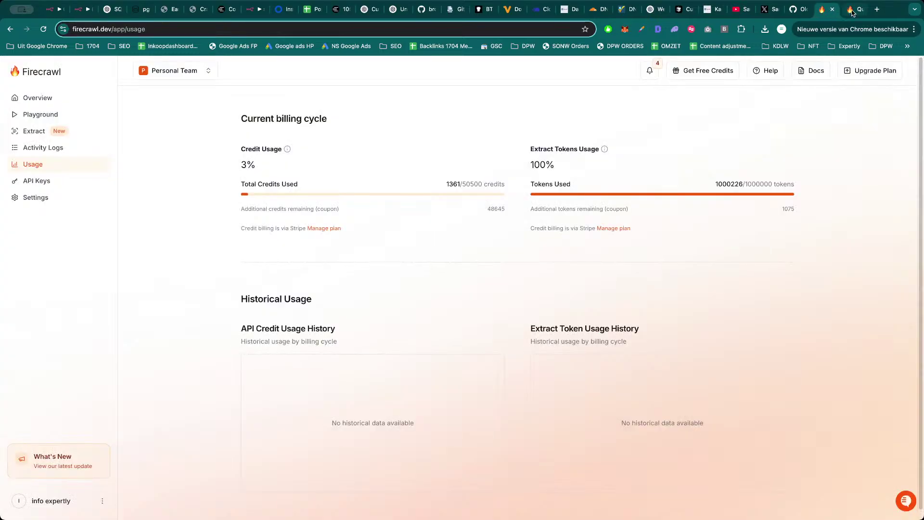
Read Firecrawl's Quickstart docs, then return to the n8n workflow.
click(850, 11)
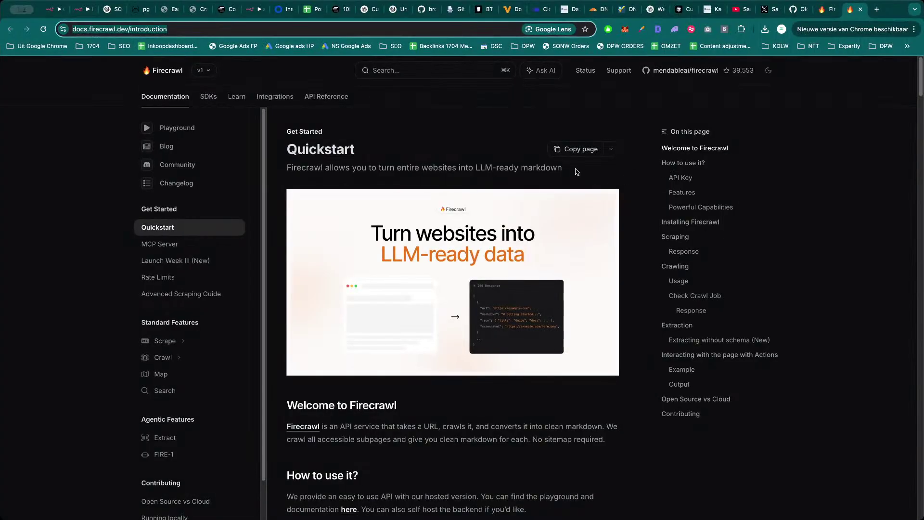
key(super+3)
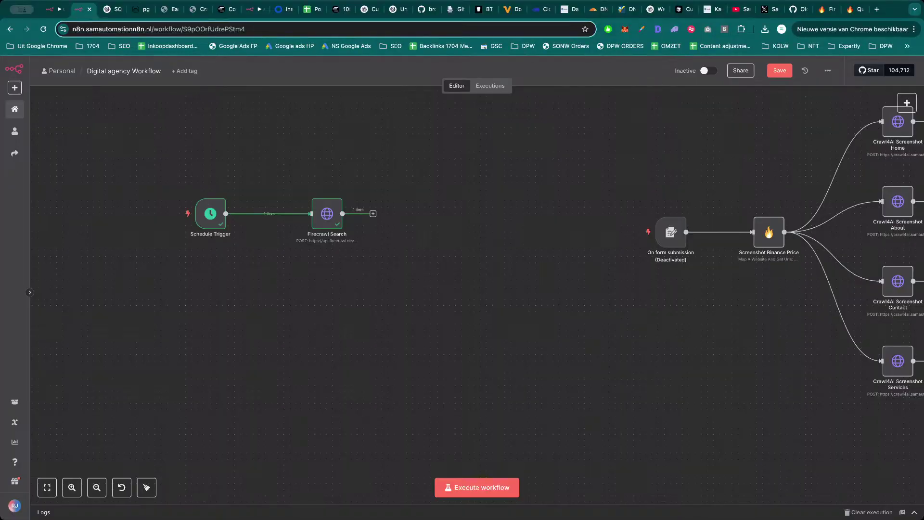
Review Firecrawl Search's JSON body and cursor.com output URL, then view the Firecrawl usage page.
double_click(325, 218)
scroll(501, 452, down, 3)
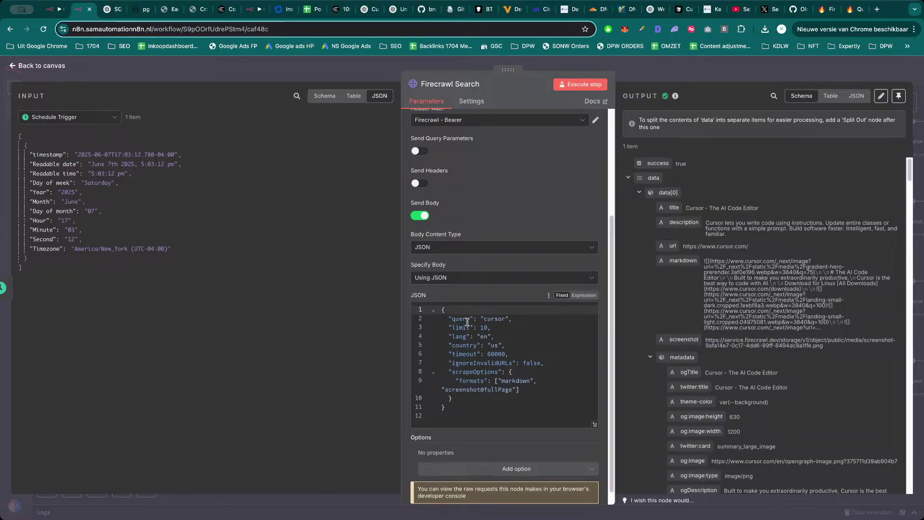
key(Escape)
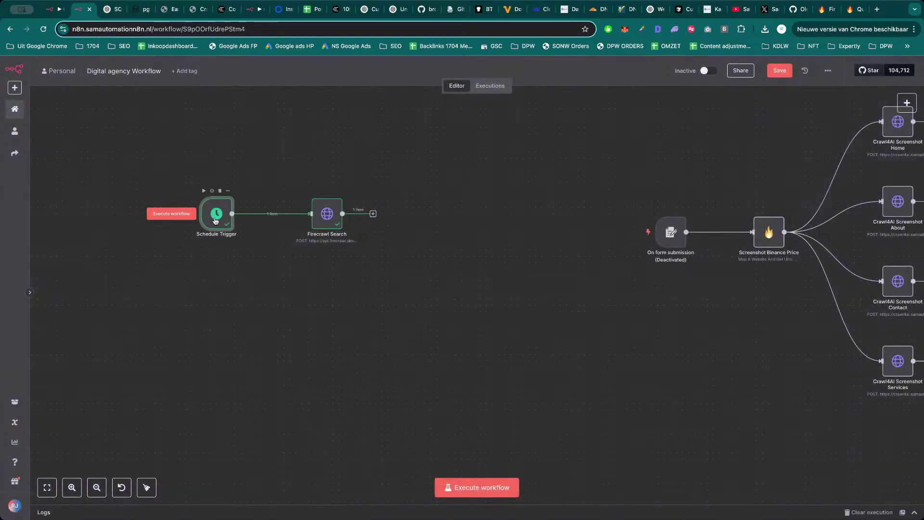
double_click(331, 217)
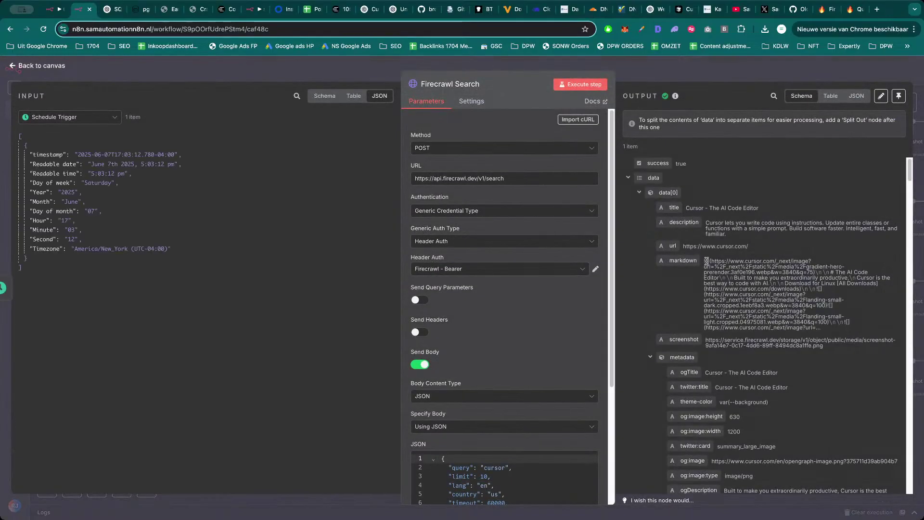
drag(752, 249, 689, 246)
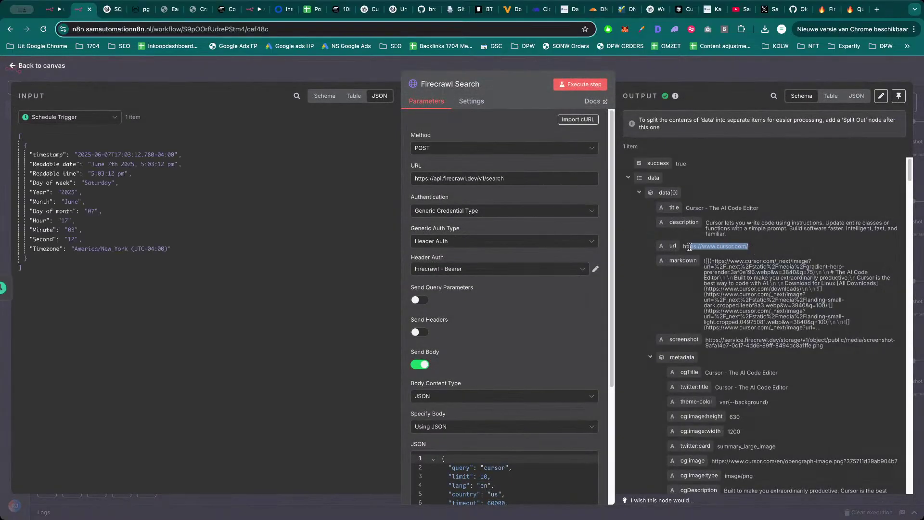
click(687, 247)
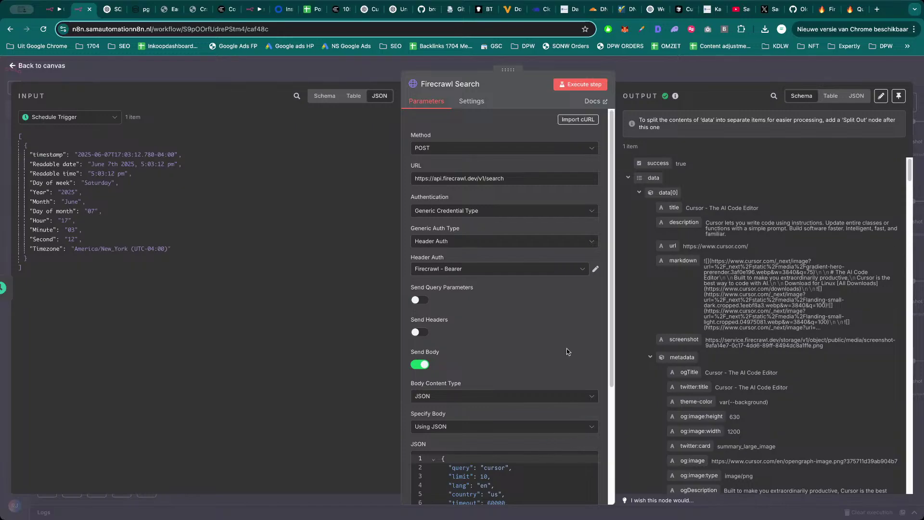
click(823, 11)
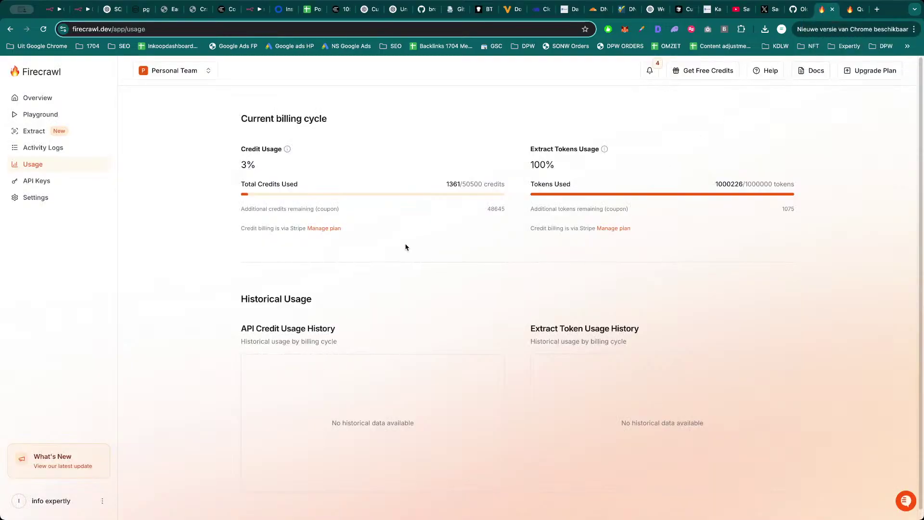
Reload the Firecrawl usage page, close the Quickstart docs, and go via the X post to Crypto - WOrkflow.
key(super+r)
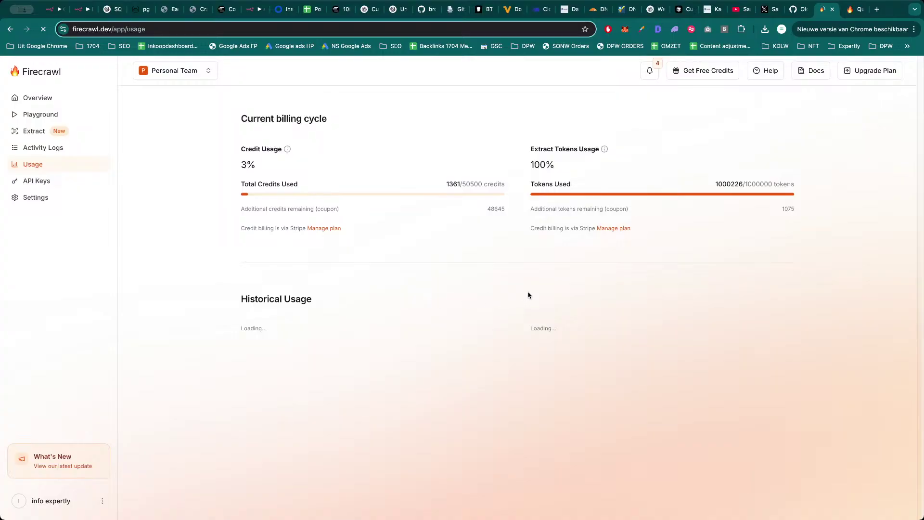
click(856, 9)
key(super+w)
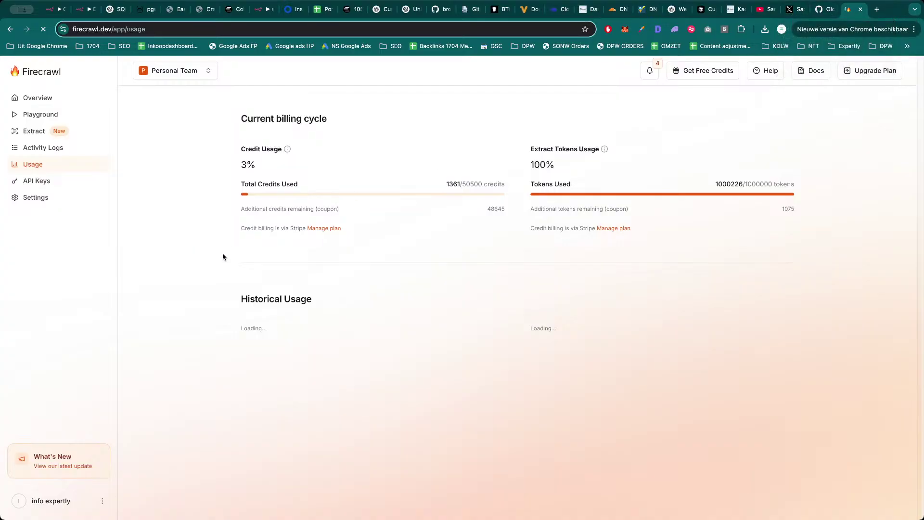
click(790, 11)
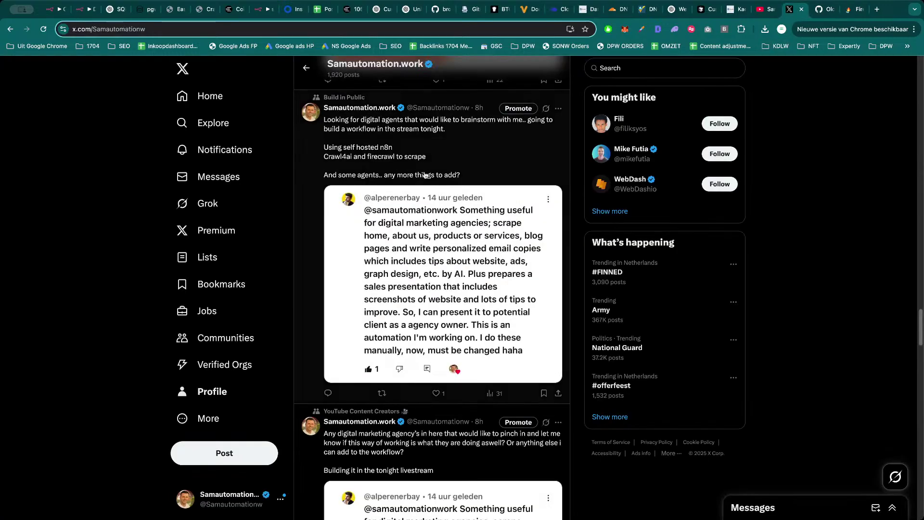
key(super+1)
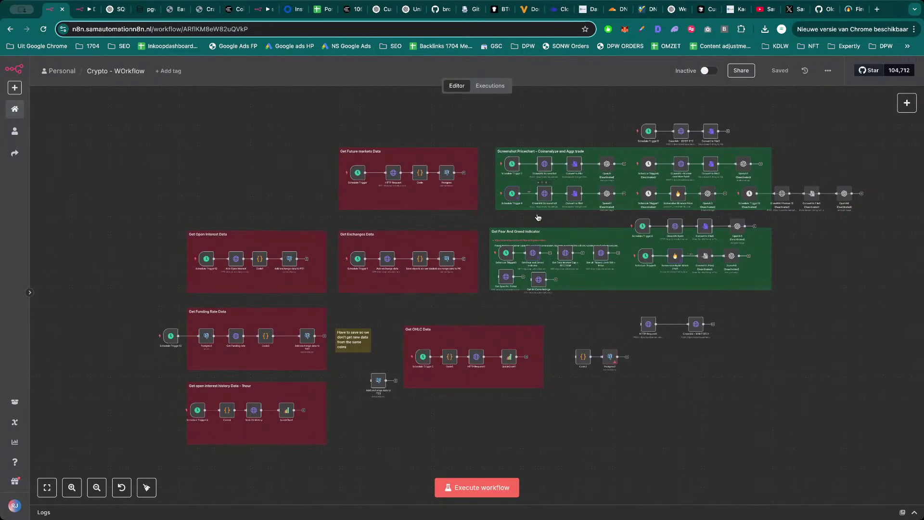
Copy the screenshot URL from Firecrawl Search's output and open it in a new tab.
key(ctrl+Tab)
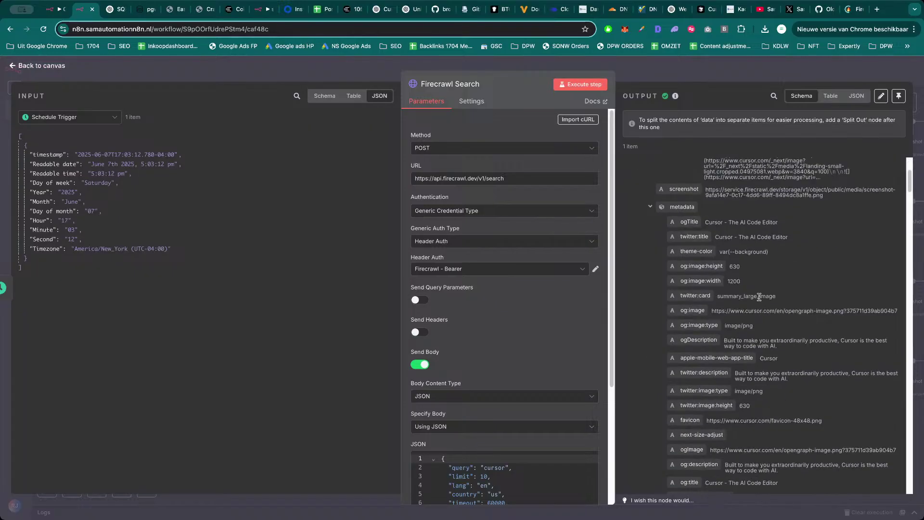
scroll(763, 308, up, 3)
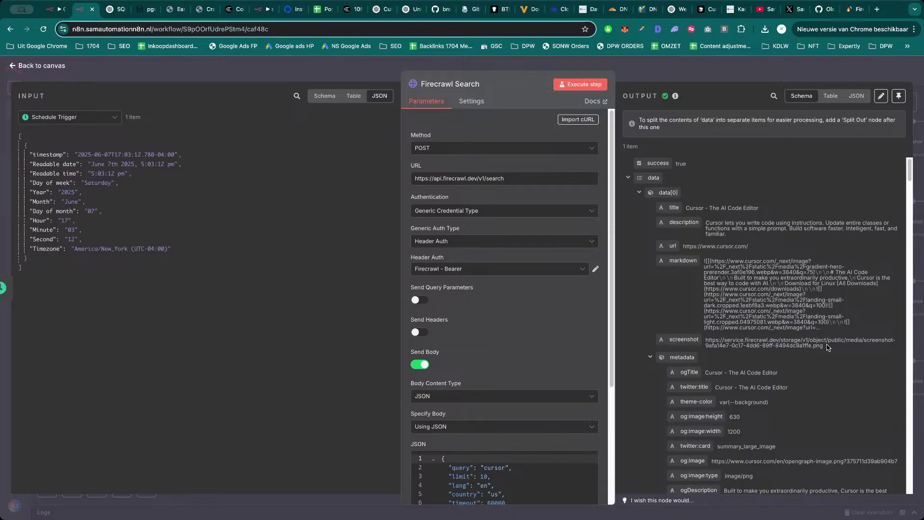
drag(827, 346, 706, 341)
key(super+c)
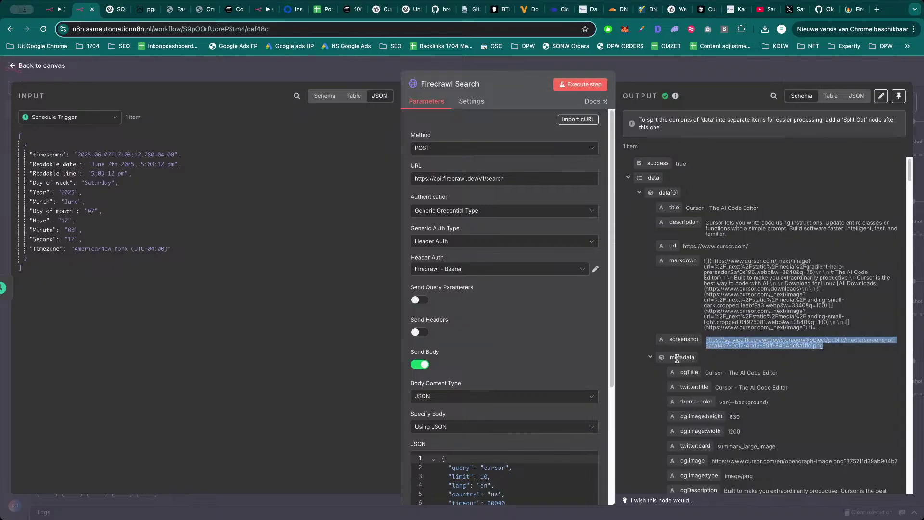
key(super+t)
key(super+v)
key(Return)
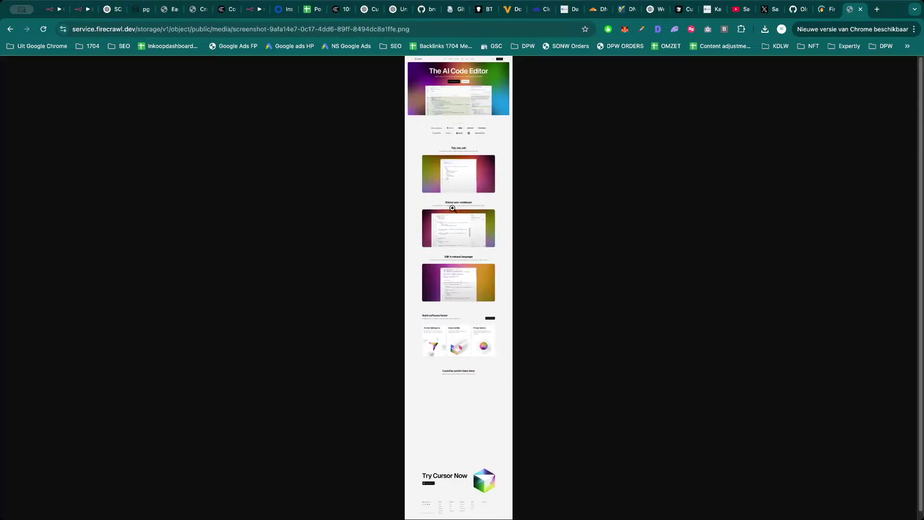
Scroll through the full-size cursor.com screenshot, close its tab, and return to the canvas.
click(454, 210)
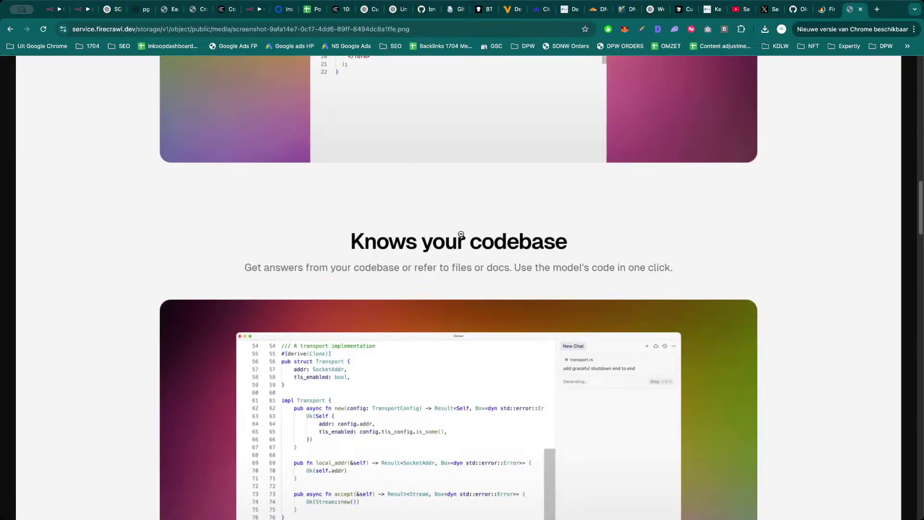
scroll(460, 227, down, 5)
scroll(460, 227, up, 10)
scroll(457, 231, down, 20)
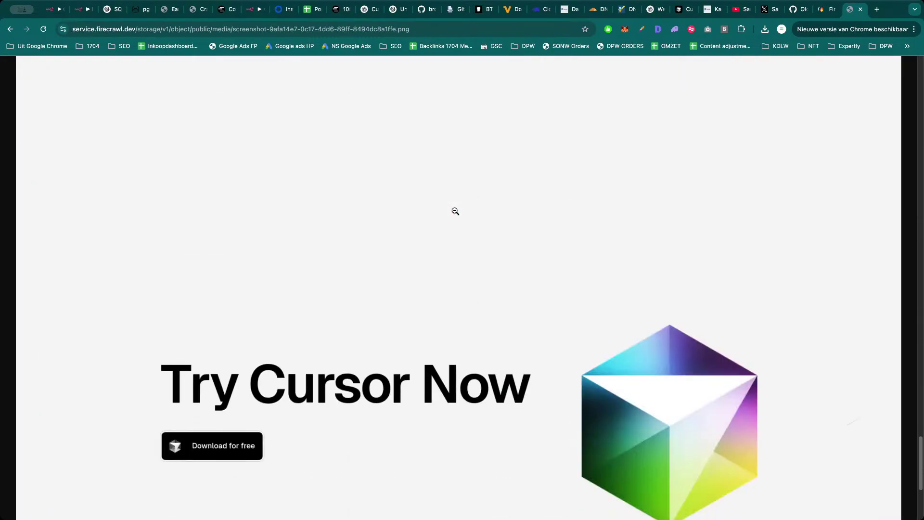
scroll(457, 233, up, 20)
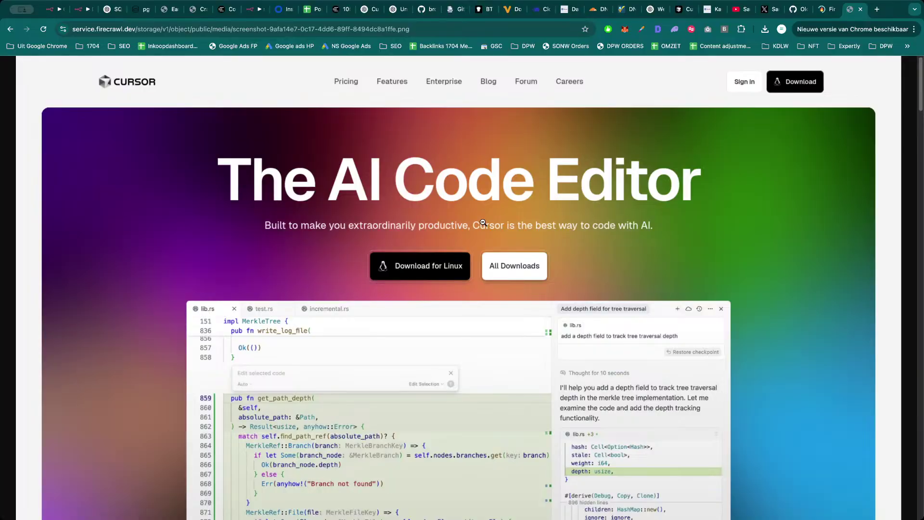
key(super+w)
click(715, 71)
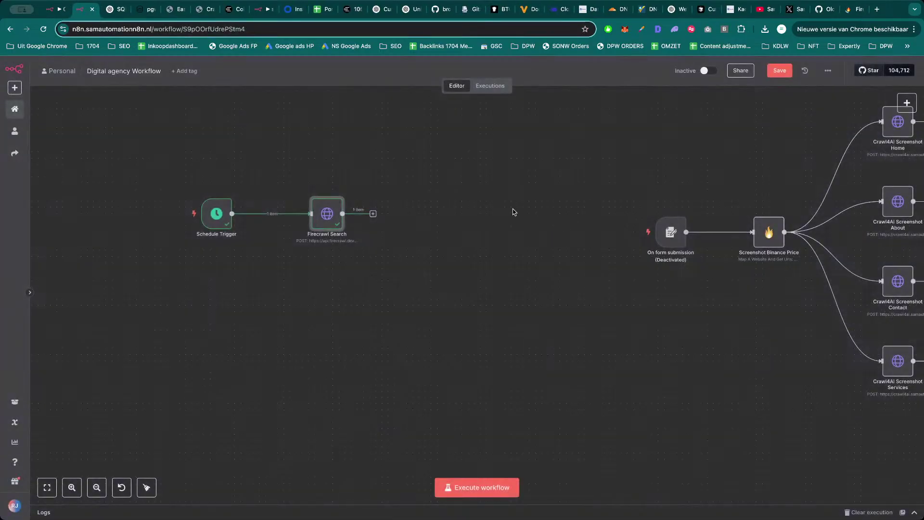
double_click(329, 215)
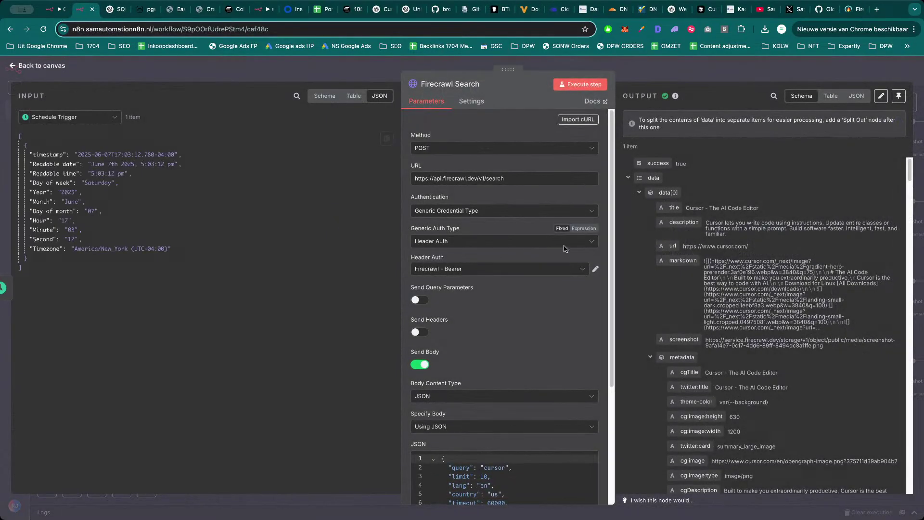
scroll(509, 367, down, 1)
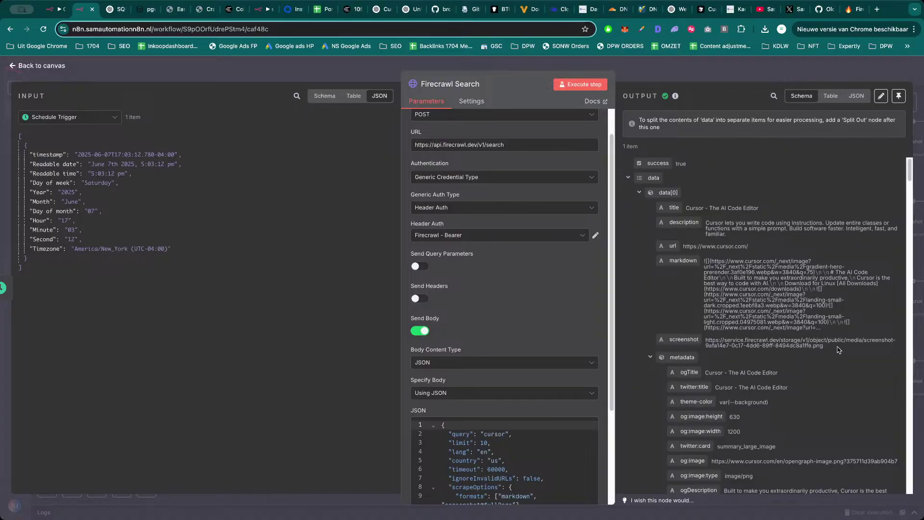
drag(838, 349, 709, 338)
click(707, 340)
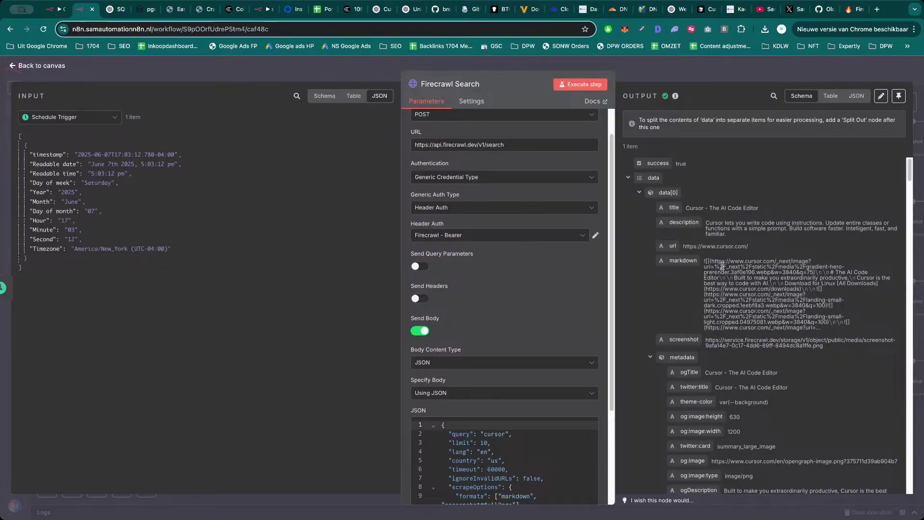
click(856, 96)
scroll(715, 293, down, 3)
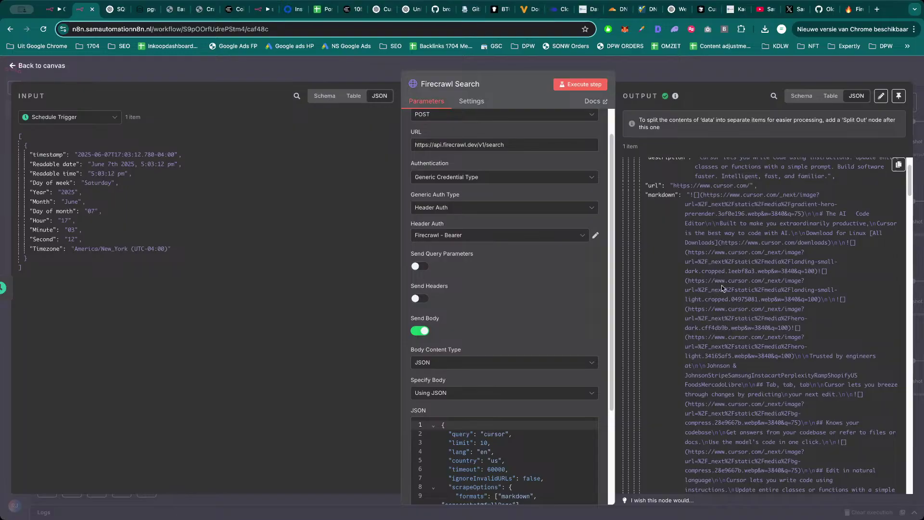
scroll(722, 289, up, 3)
key(Escape)
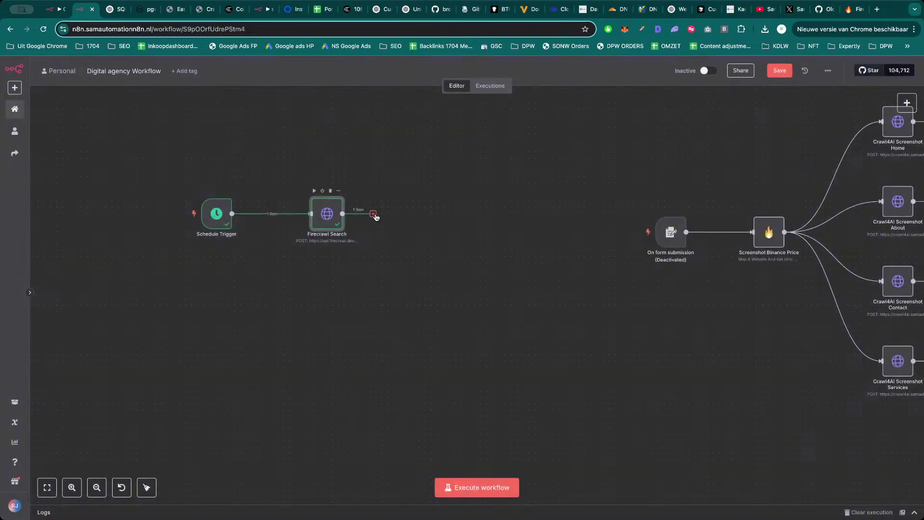
Add Edit Fields after Firecrawl Search, mapping data[0] url to WebsiteUrl and markdown to MarkdownContentURL.
click(374, 214)
text(edit)
key(Return)
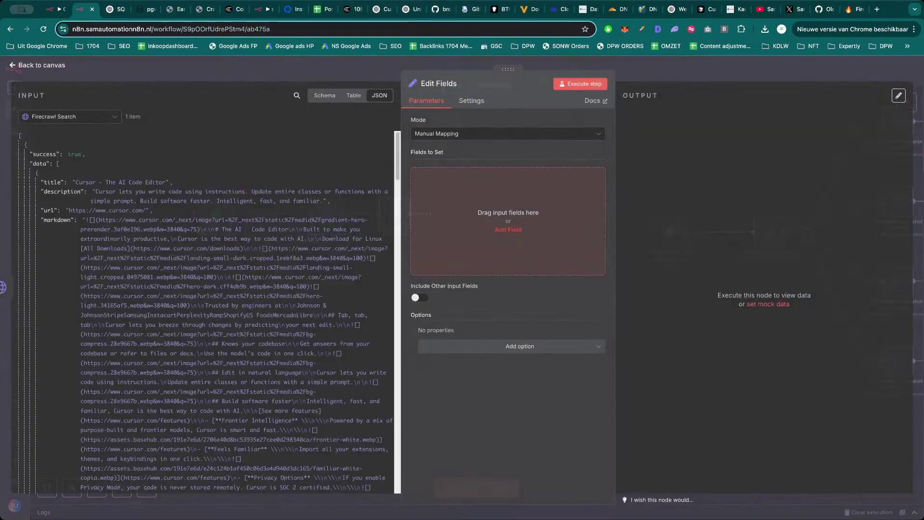
click(507, 229)
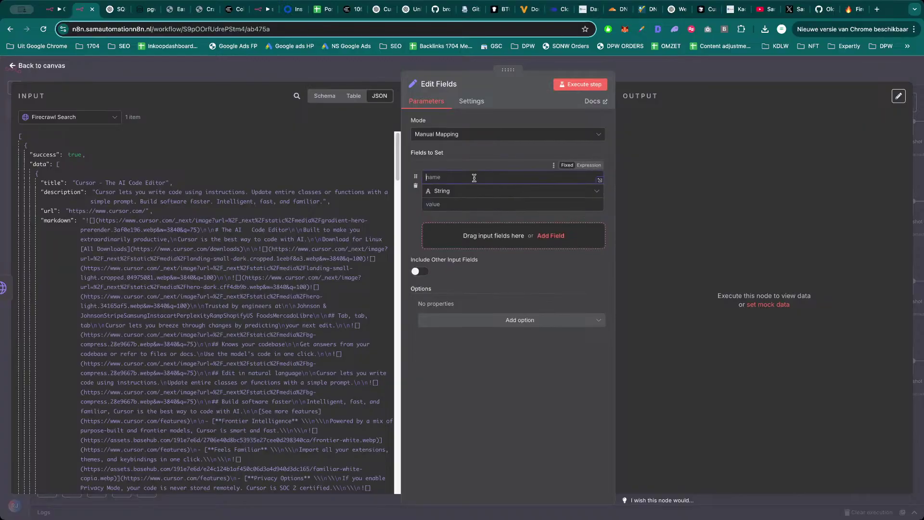
text(WebsiteUrl)
drag(48, 210, 462, 204)
click(450, 236)
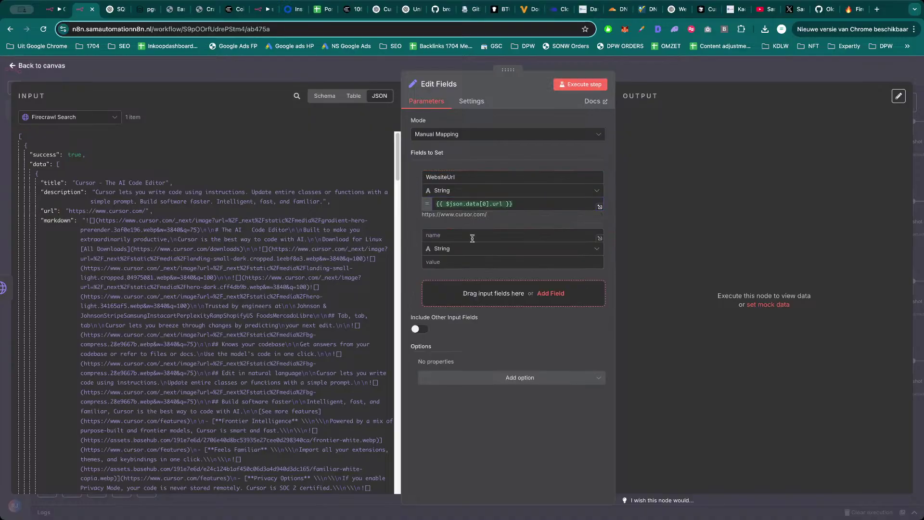
click(451, 235)
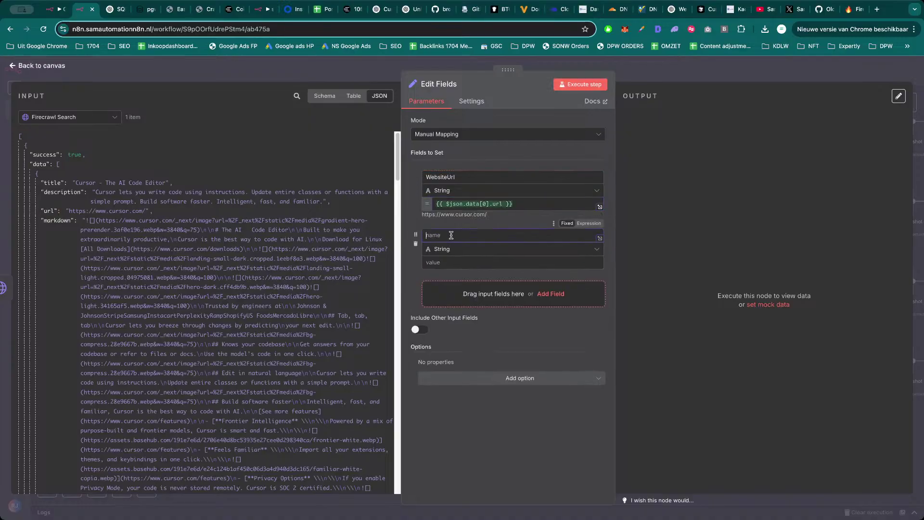
text(M)
drag(58, 220, 460, 262)
Add a 'screenshot' field mapped from the first result's screenshot value.
click(465, 307)
scroll(161, 263, down, 1)
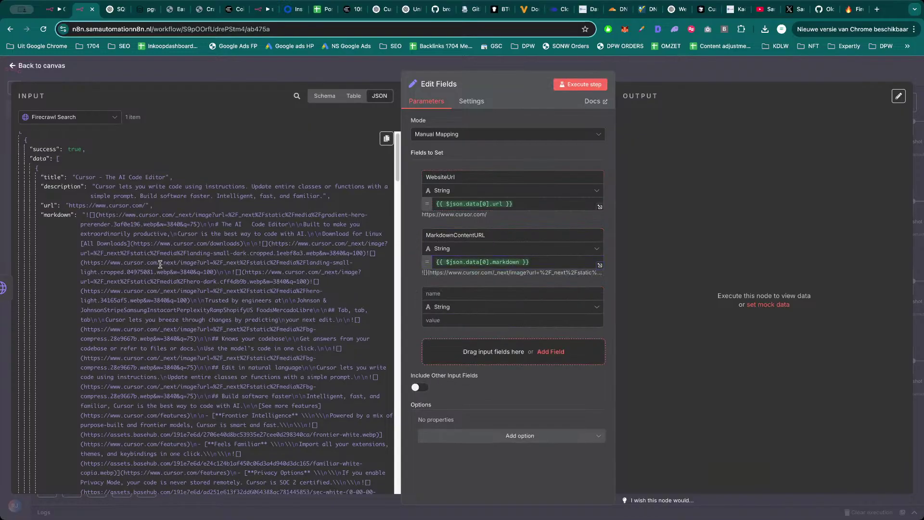
scroll(130, 251, down, 15)
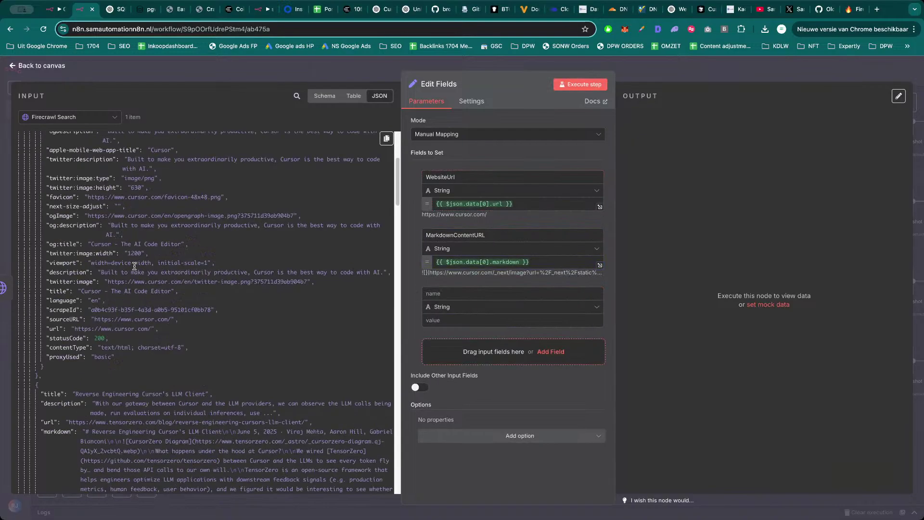
scroll(134, 271, up, 15)
scroll(130, 265, down, 14)
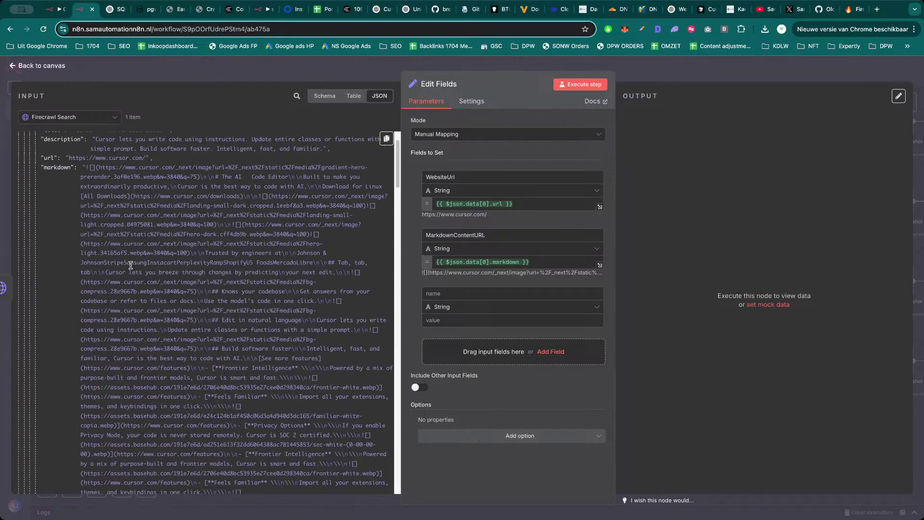
scroll(130, 266, up, 5)
scroll(130, 265, down, 5)
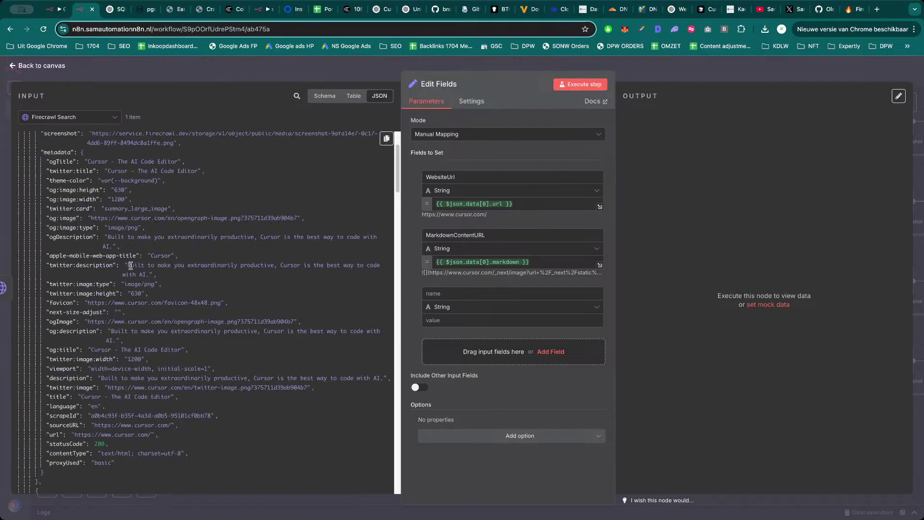
click(441, 292)
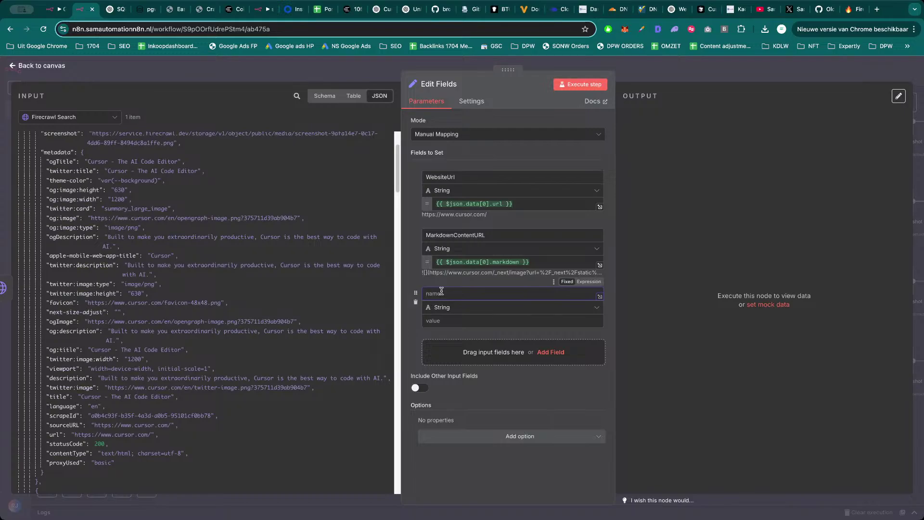
text(screenshot)
drag(61, 134, 427, 328)
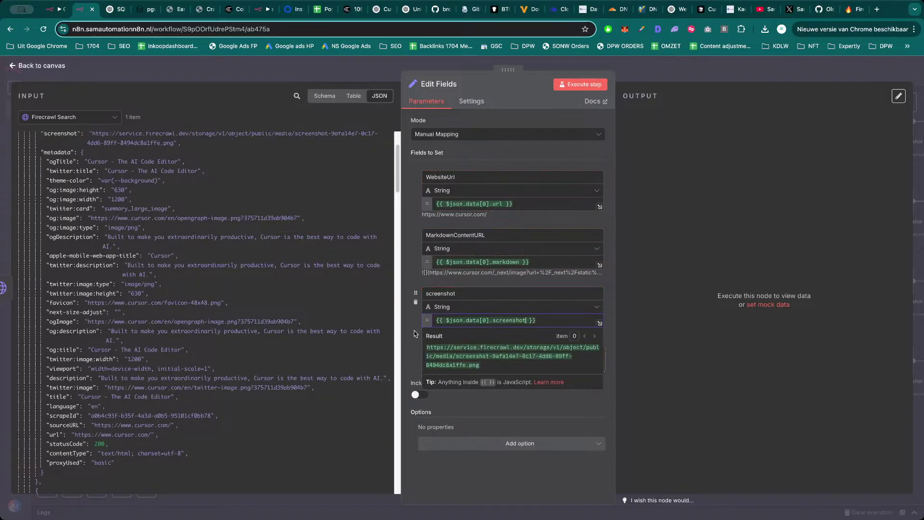
Add an empty fourth field, then search the second result's TensorZero blog URL in a new tab.
click(551, 359)
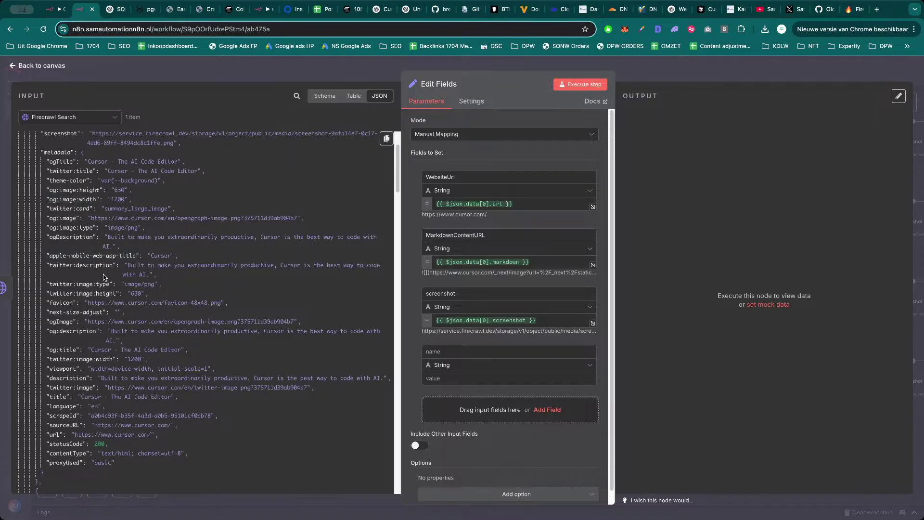
scroll(116, 313, down, 3)
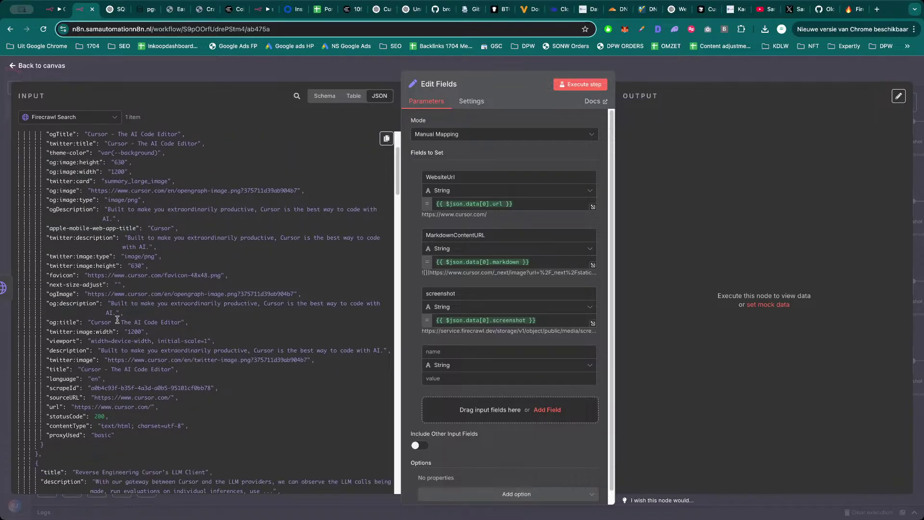
scroll(119, 332, down, 1)
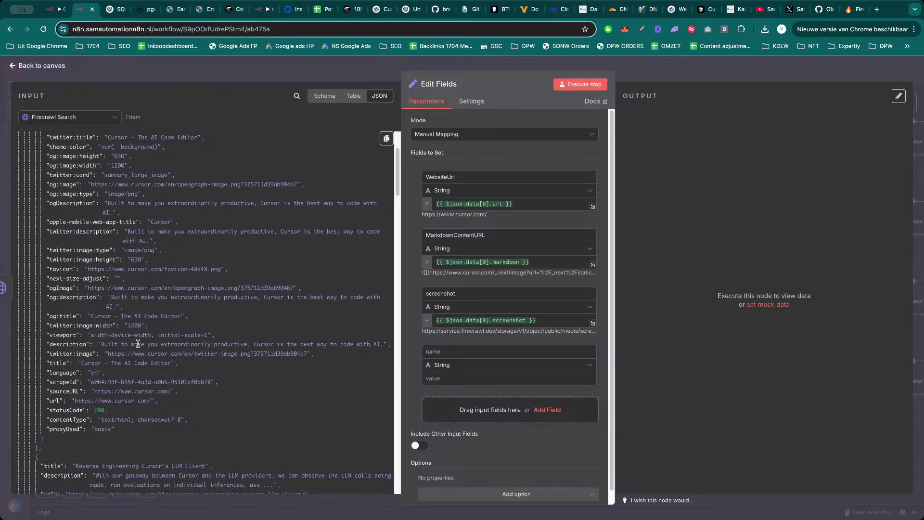
scroll(120, 349, down, 5)
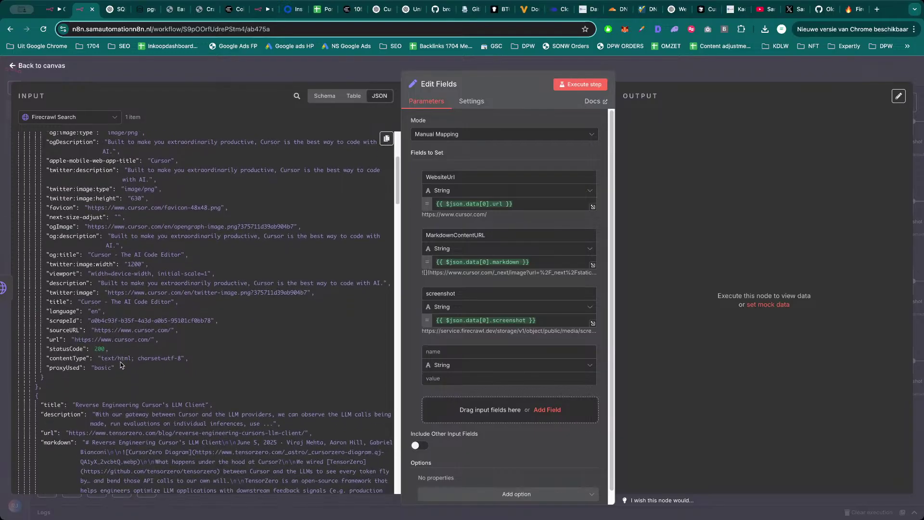
scroll(120, 366, down, 3)
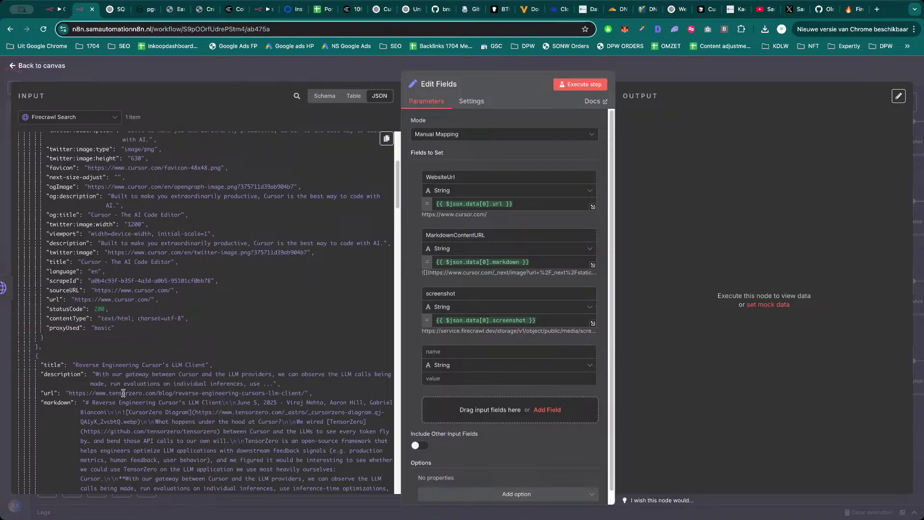
drag(306, 393, 66, 392)
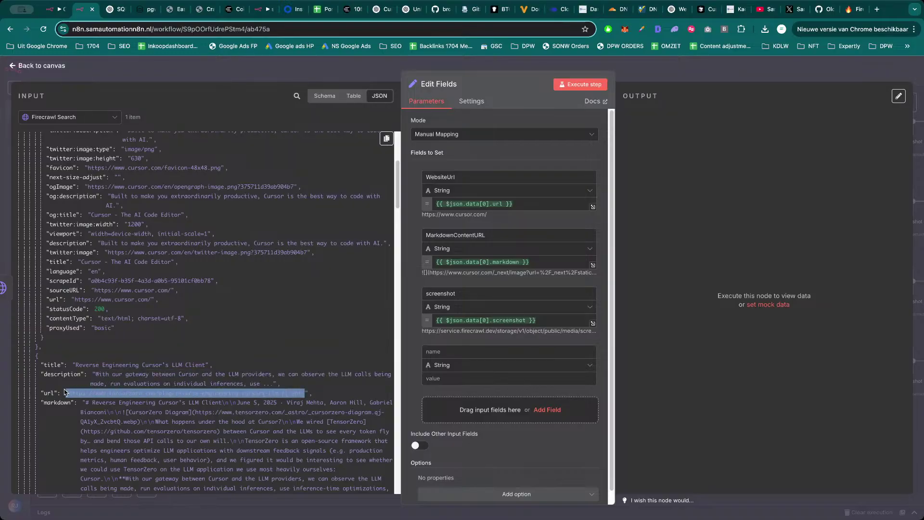
key(ctrl+c)
key(ctrl+t)
key(ctrl+v)
key(Return)
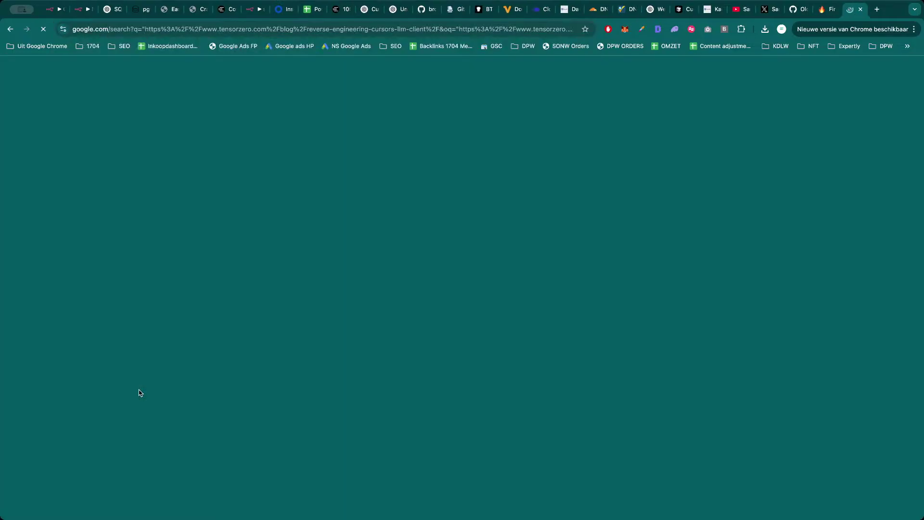
Skim TensorZero's 'Reverse Engineering Cursor's LLM Client' post, then close its tab.
click(207, 157)
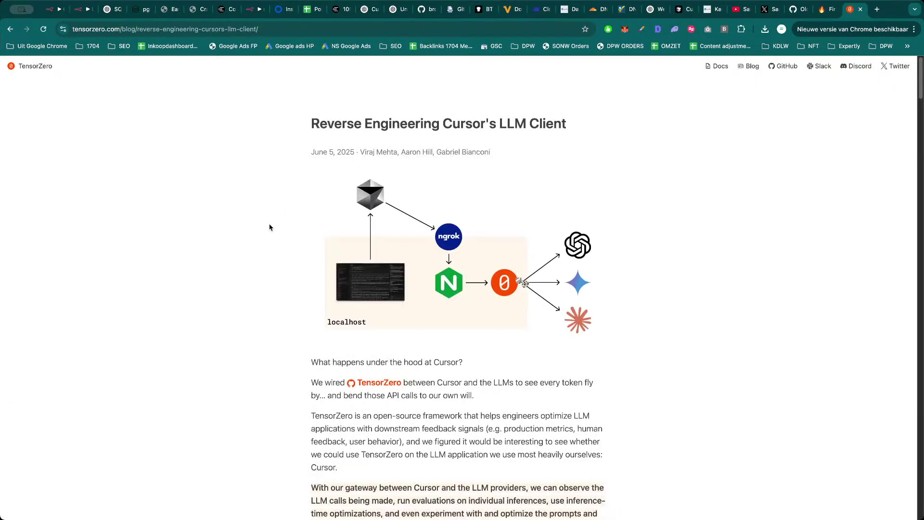
scroll(272, 237, down, 20)
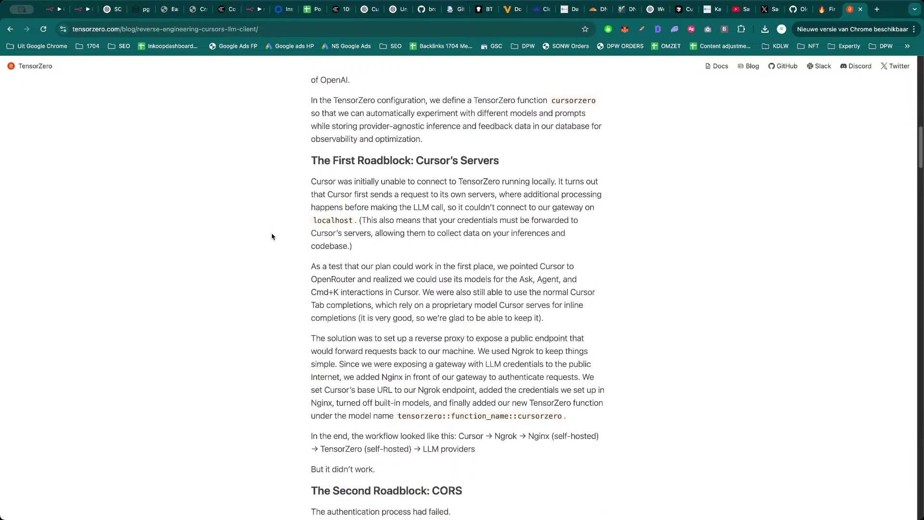
scroll(271, 237, down, 10)
key(super+w)
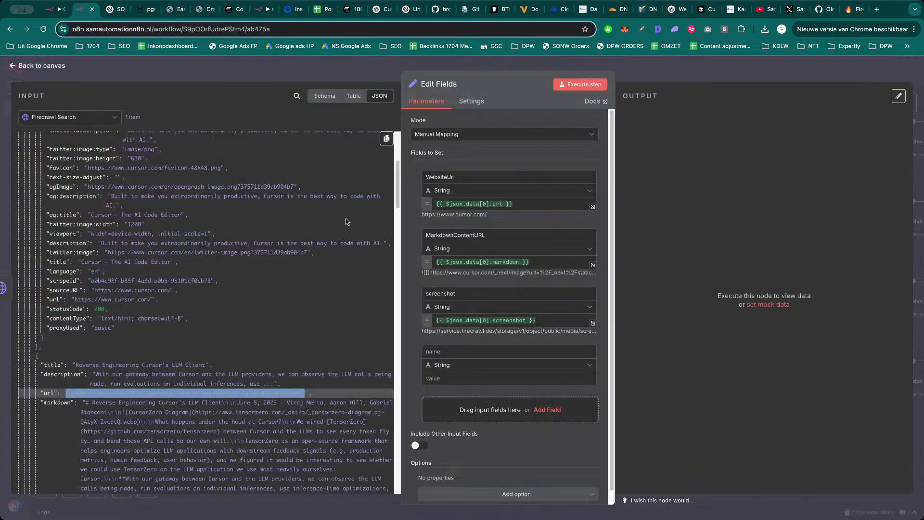
Delete the empty field from Edit Fields and execute it to output WebsiteUrl, MarkdownContentURL and screenshot.
scroll(190, 314, down, 15)
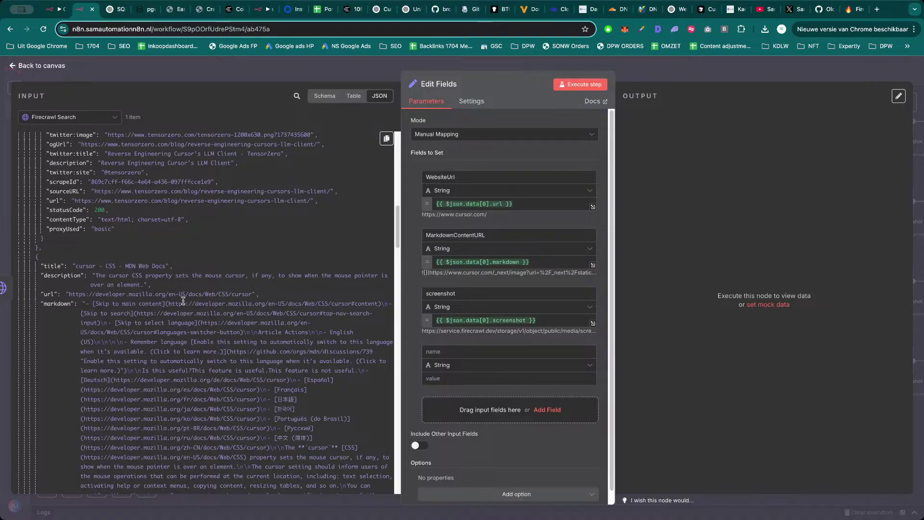
scroll(183, 301, down, 10)
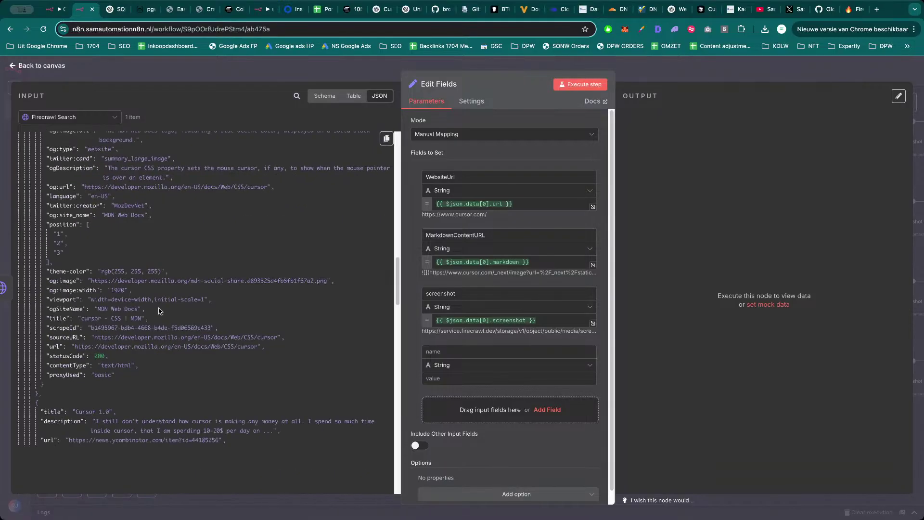
scroll(159, 311, down, 5)
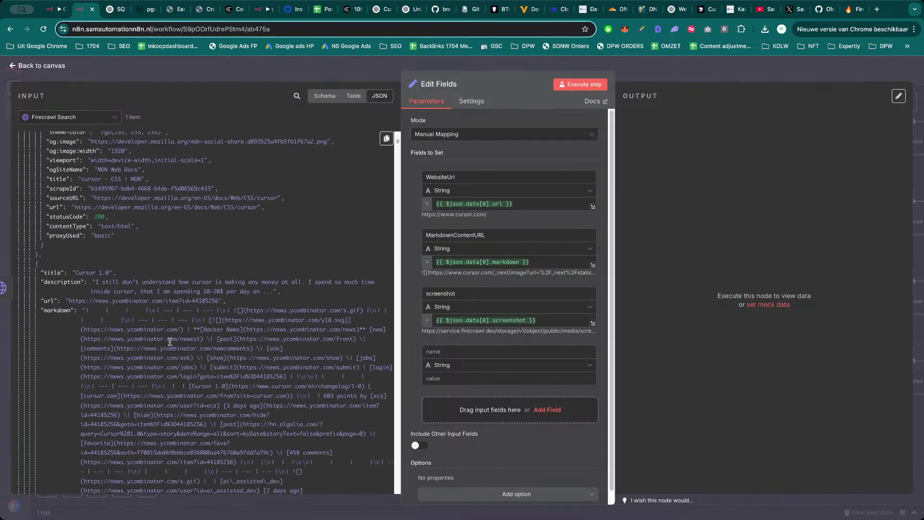
key(Escape)
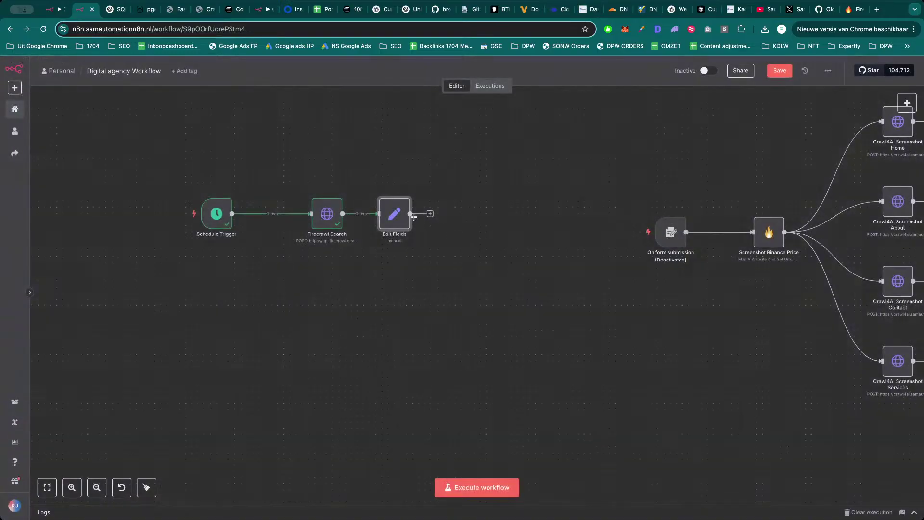
double_click(401, 217)
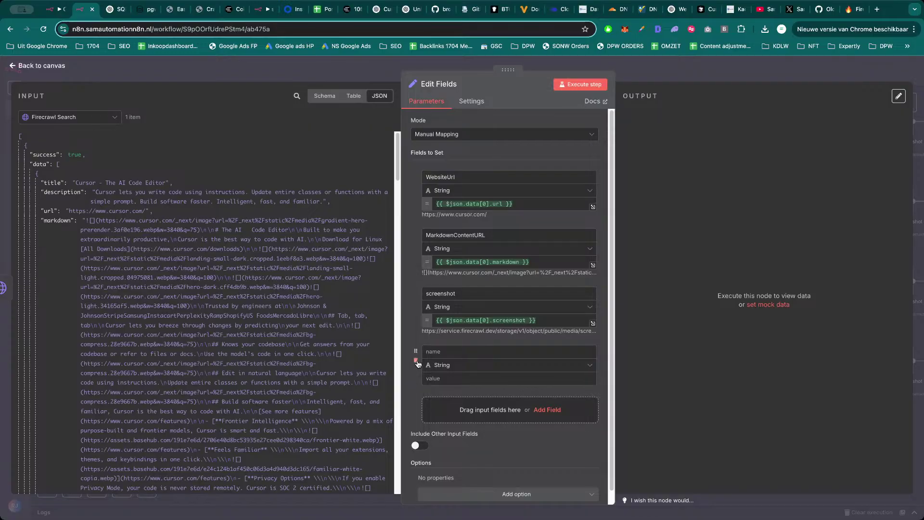
click(417, 361)
click(581, 84)
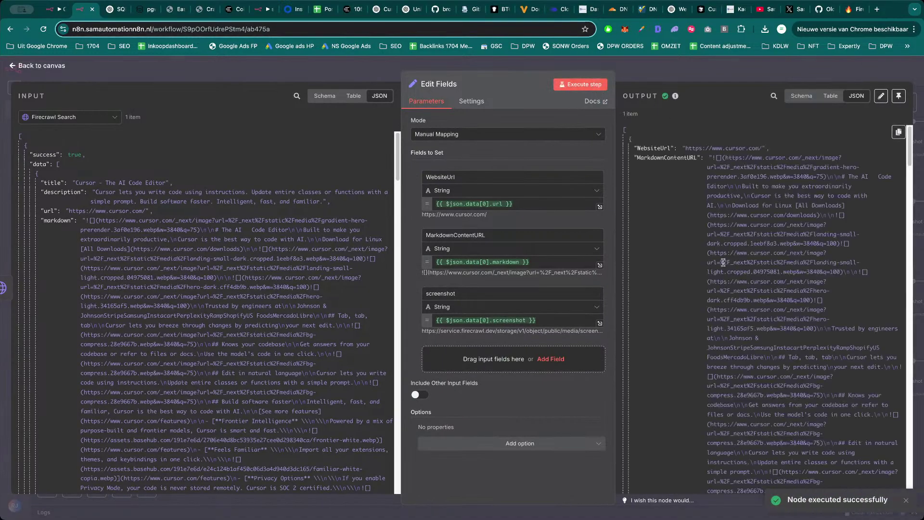
scroll(724, 262, down, 15)
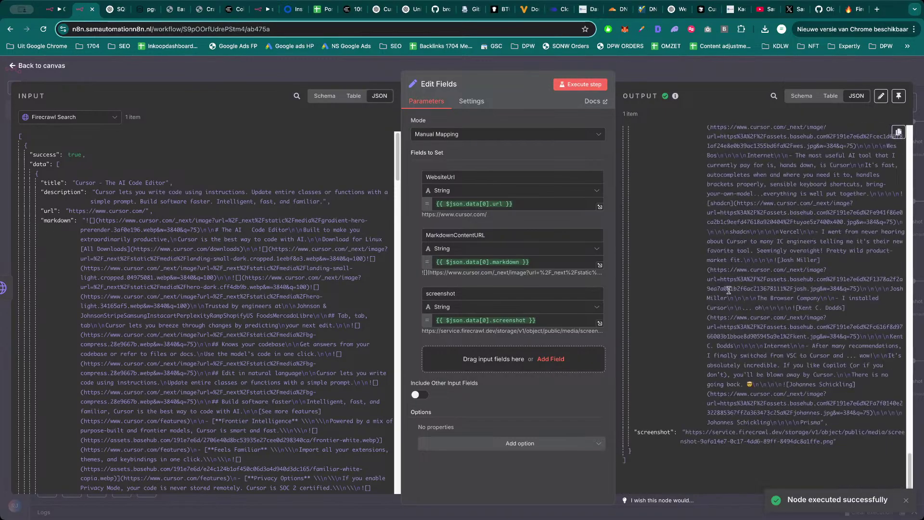
scroll(729, 290, up, 15)
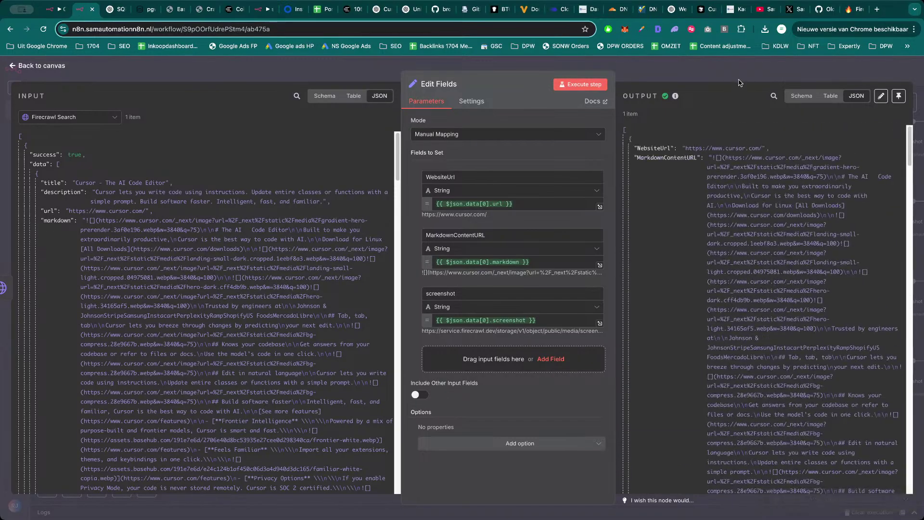
Move Firecrawl Search and Edit Fields closer together on the canvas.
click(740, 83)
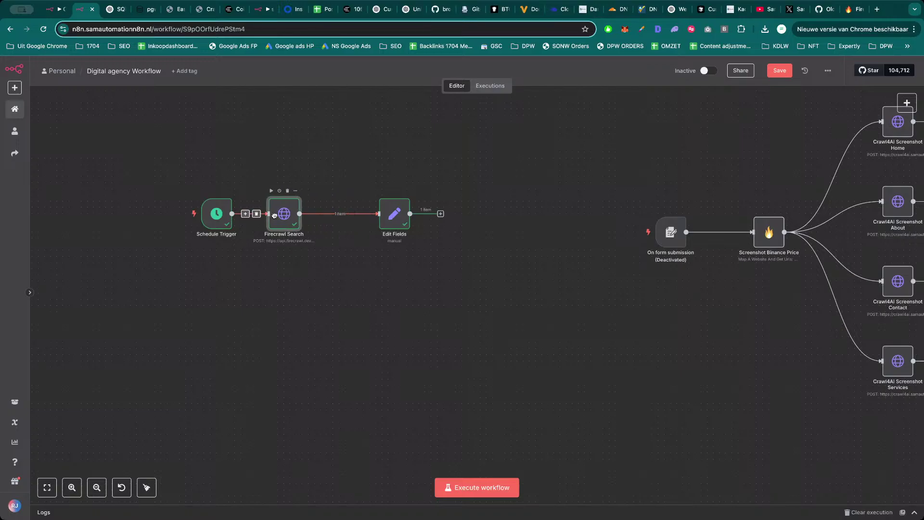
drag(274, 215, 268, 216)
drag(396, 215, 358, 215)
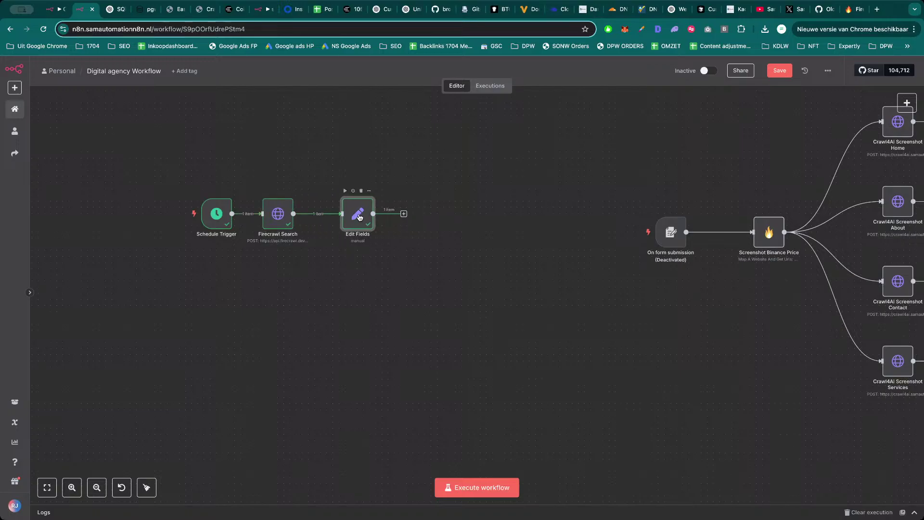
double_click(358, 216)
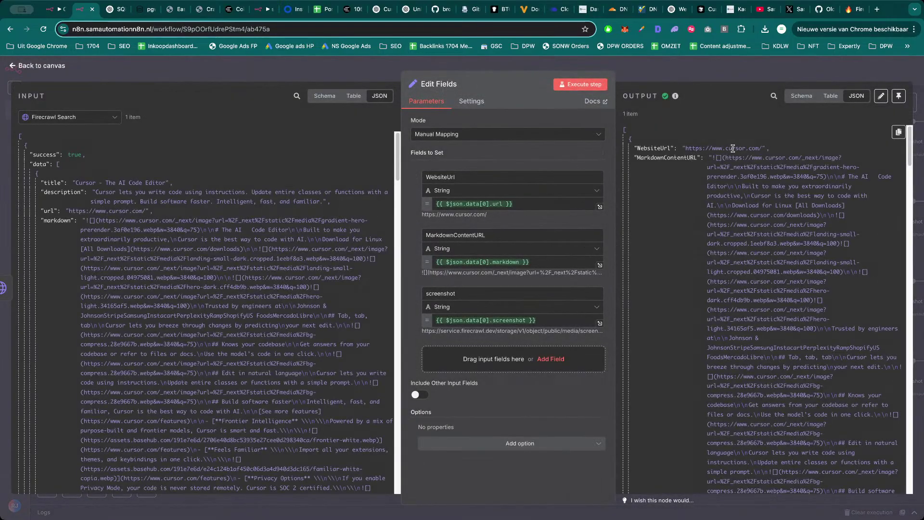
click(746, 78)
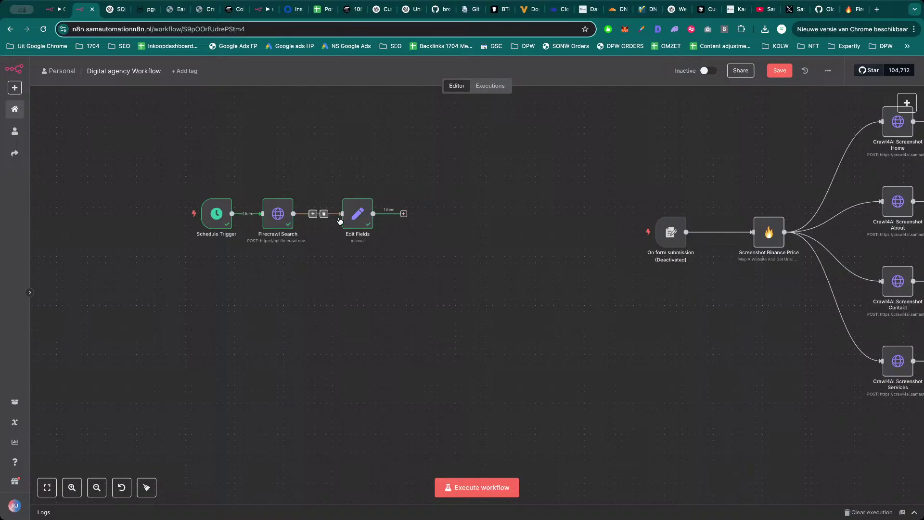
Paste a copy of the Screenshot Binance Price node and connect it after Edit Fields.
drag(350, 222, 343, 220)
click(398, 214)
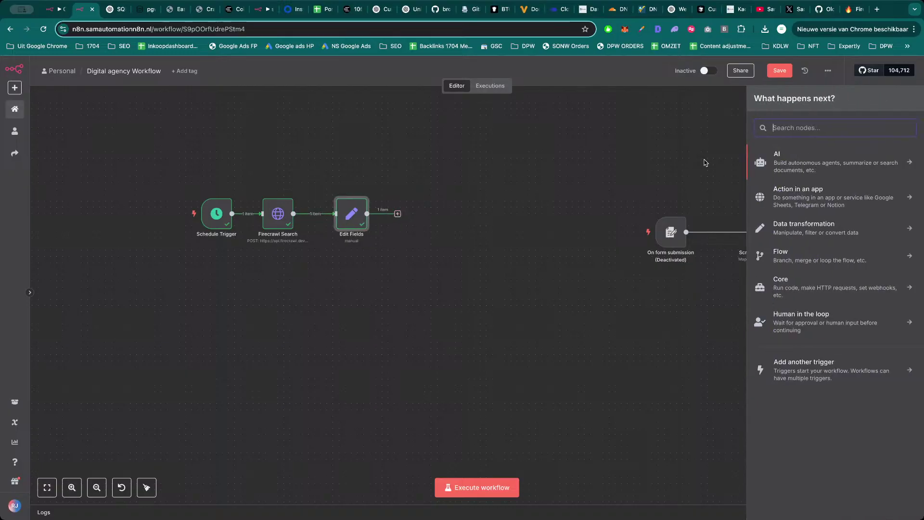
key(Escape)
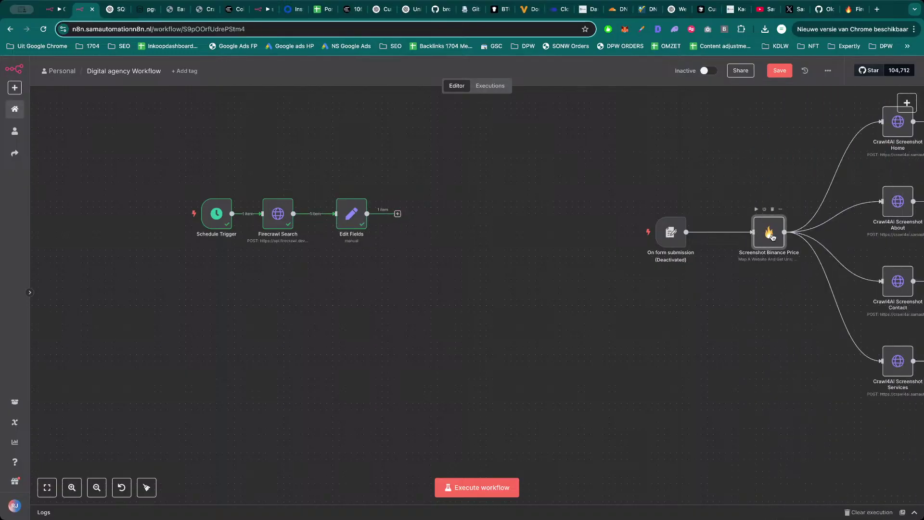
key(ctrl+c)
key(ctrl+v)
drag(536, 221, 369, 213)
drag(444, 218, 431, 212)
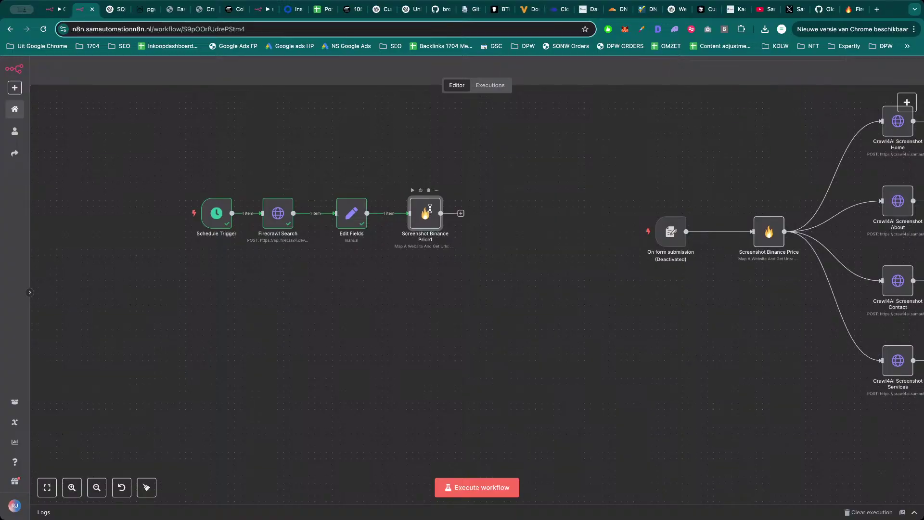
Replace the copy's Url expression with the incoming WebsiteUrl field.
double_click(431, 212)
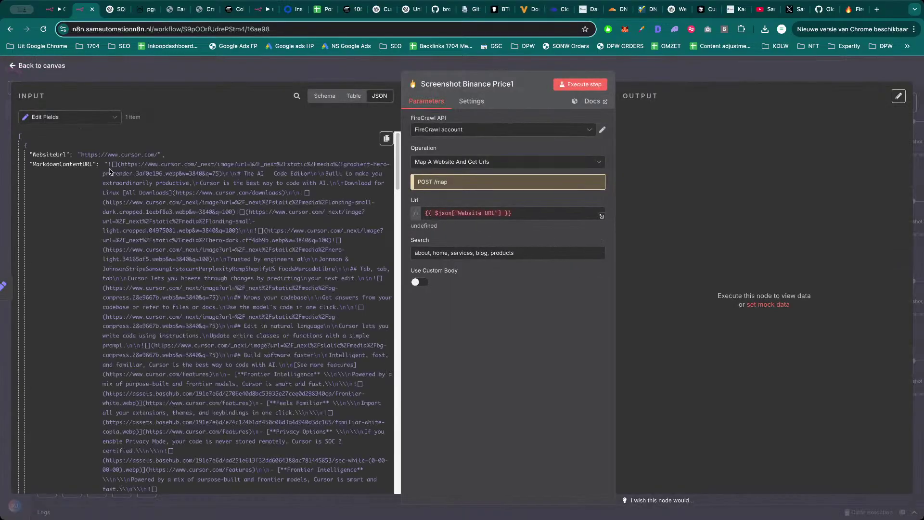
click(461, 212)
key(ctrl+a)
key(BackSpace)
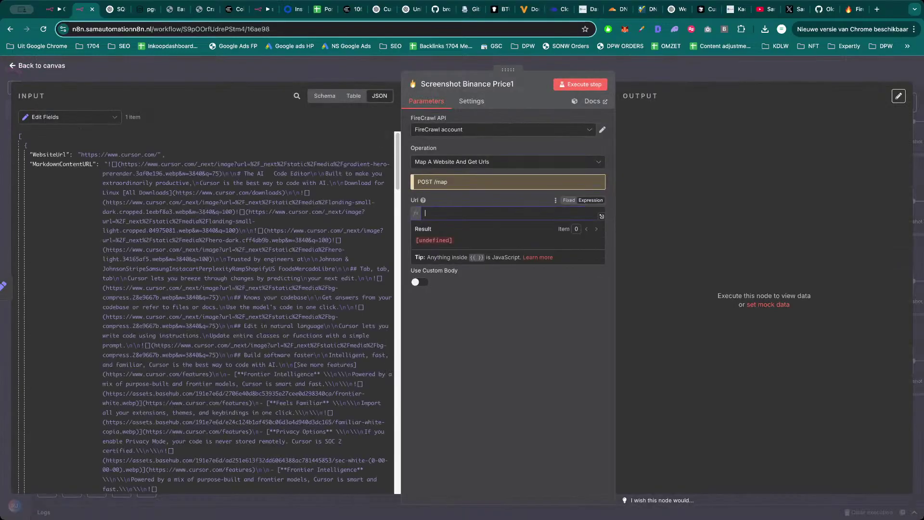
drag(51, 155, 462, 213)
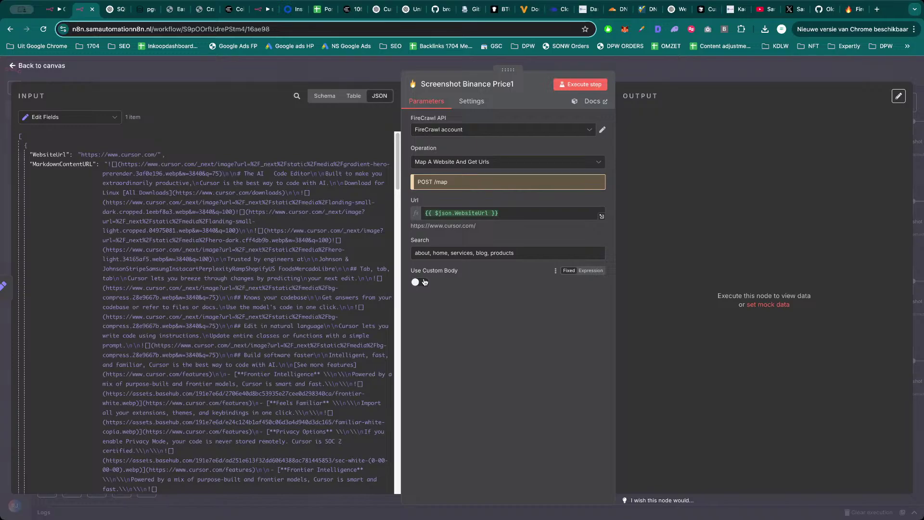
Keep Map A Website And Get Urls as the Firecrawl operation.
click(481, 162)
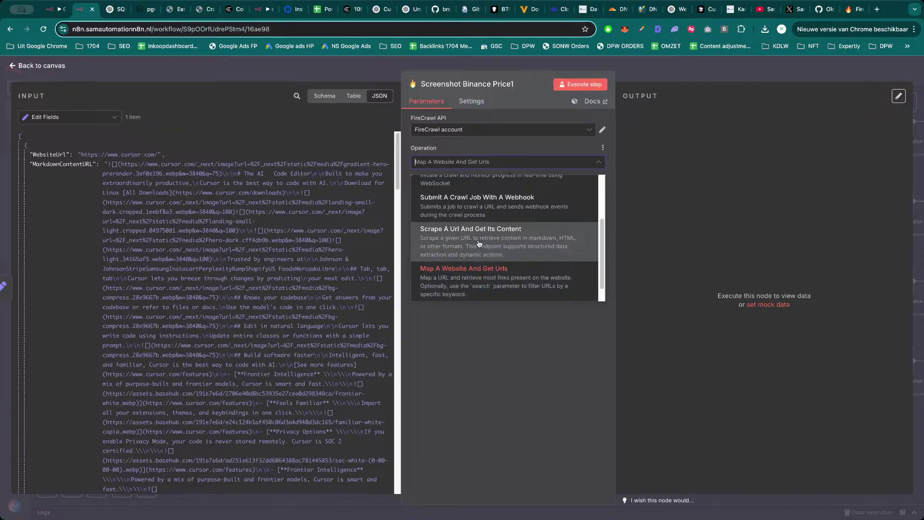
scroll(479, 243, up, 3)
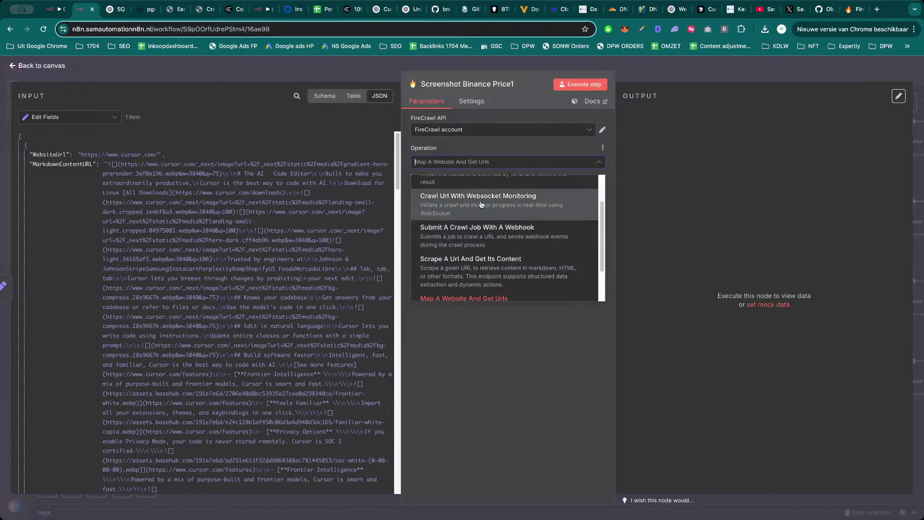
scroll(482, 205, up, 3)
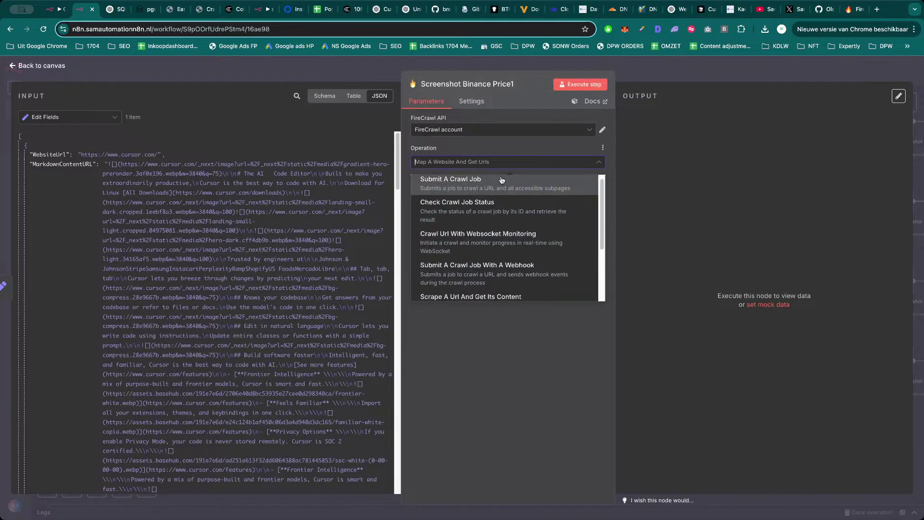
scroll(501, 180, down, 5)
click(481, 247)
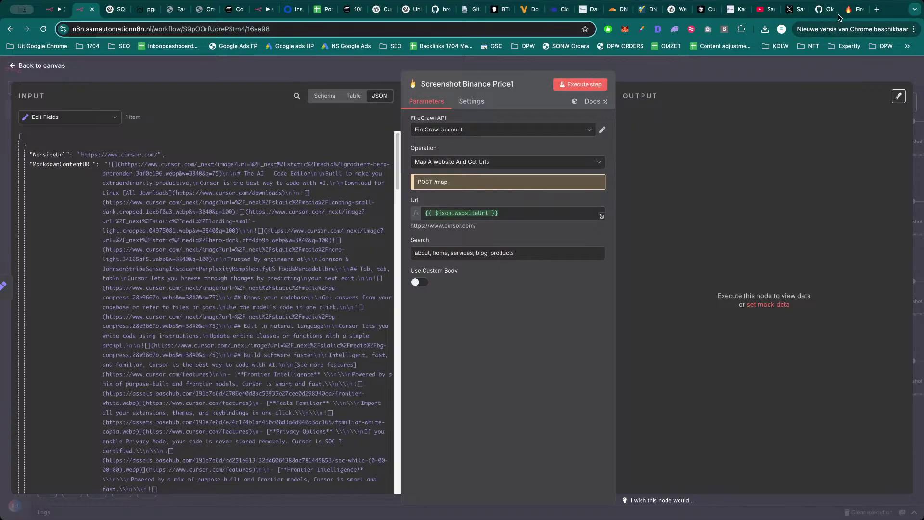
click(849, 10)
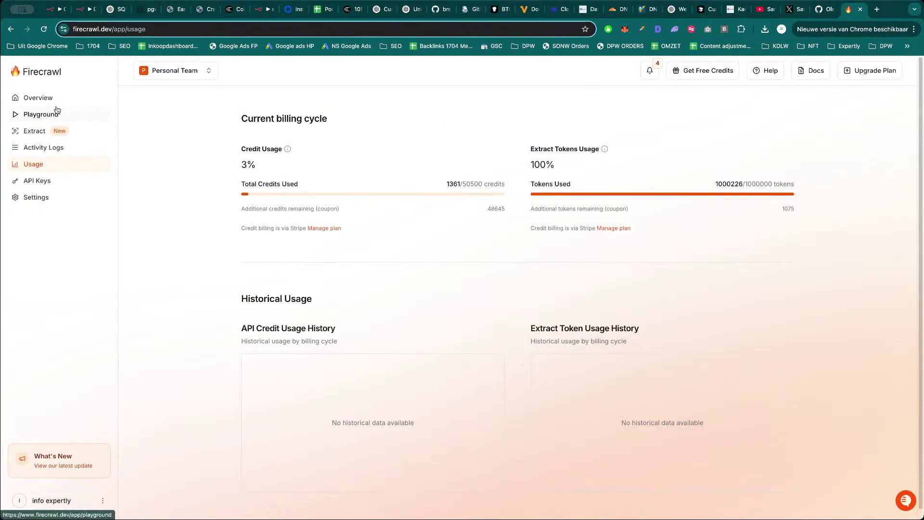
Browse the Firecrawl Playground's crawl and map modes, map options and templates.
click(40, 114)
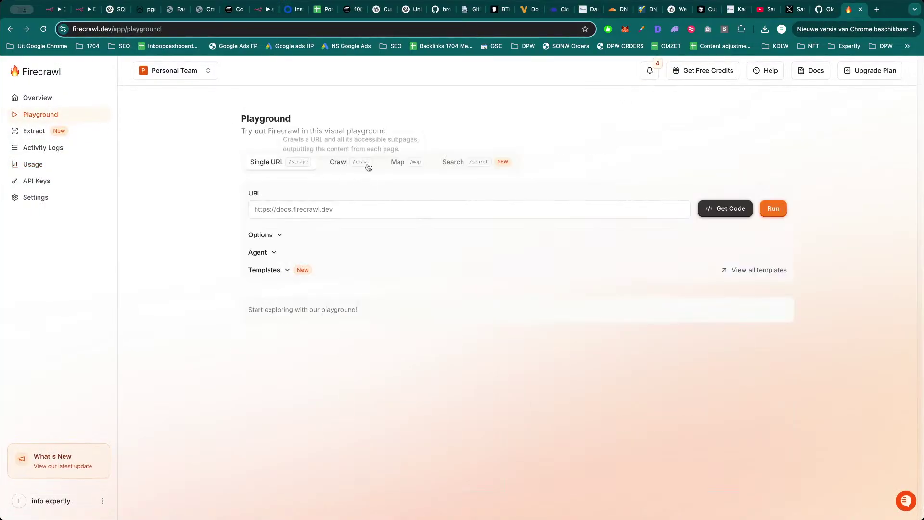
click(340, 163)
click(399, 165)
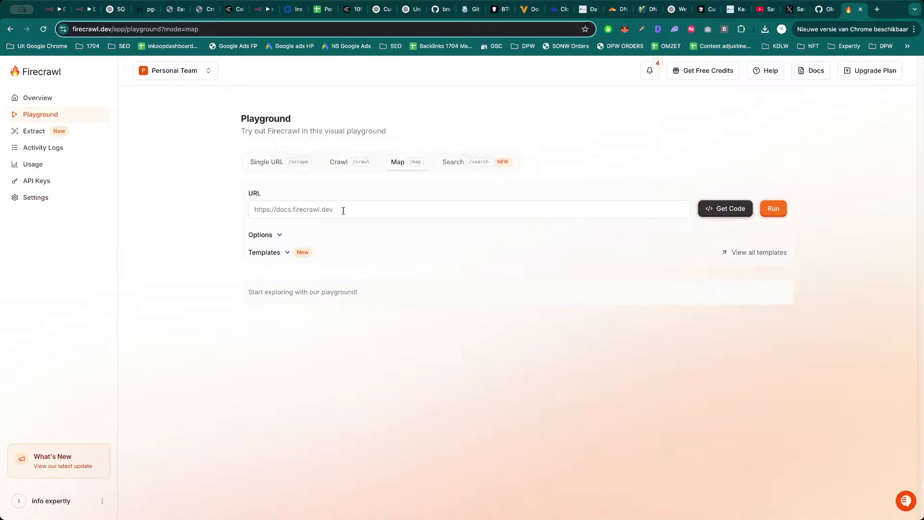
click(267, 237)
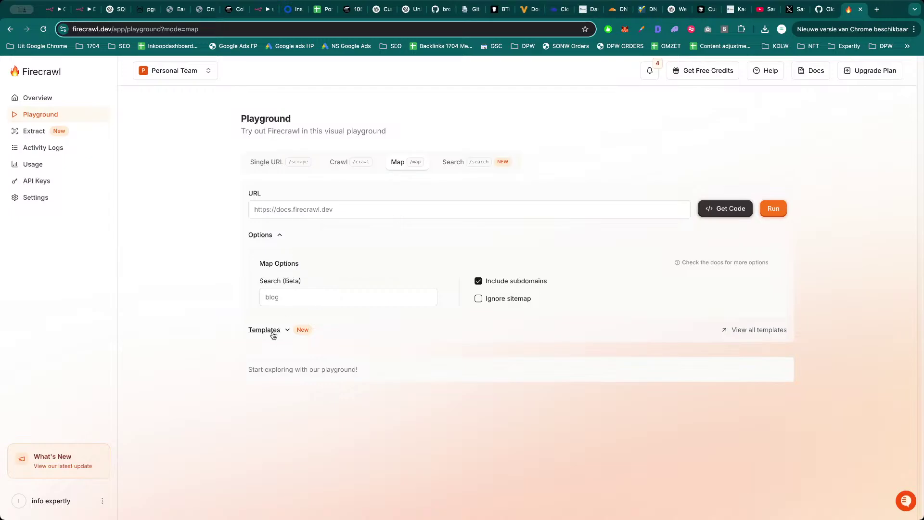
click(270, 332)
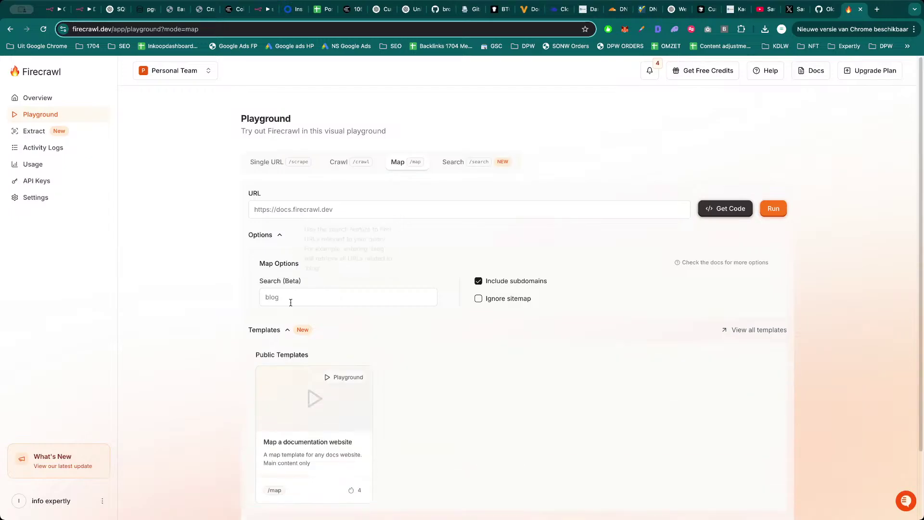
click(350, 162)
scroll(371, 346, down, 5)
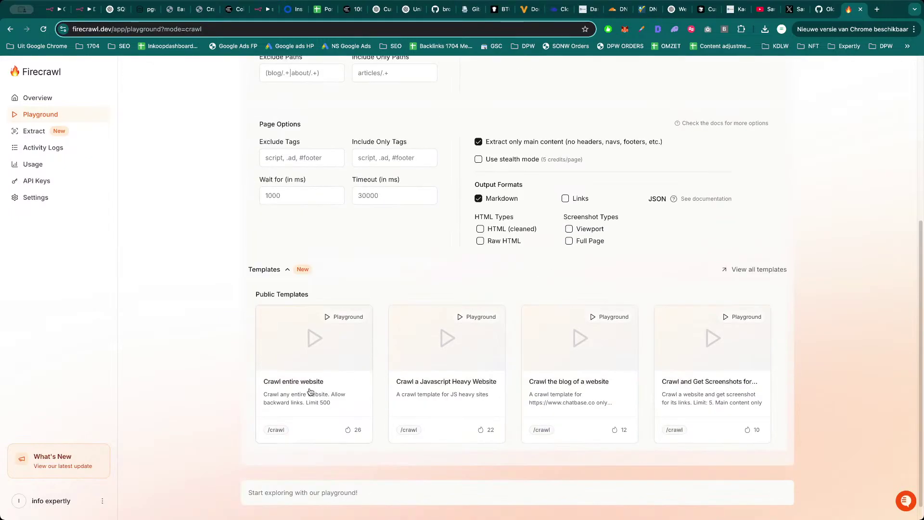
Load the Crawl and Get Screenshots for every URL template and view its cURL code.
click(705, 383)
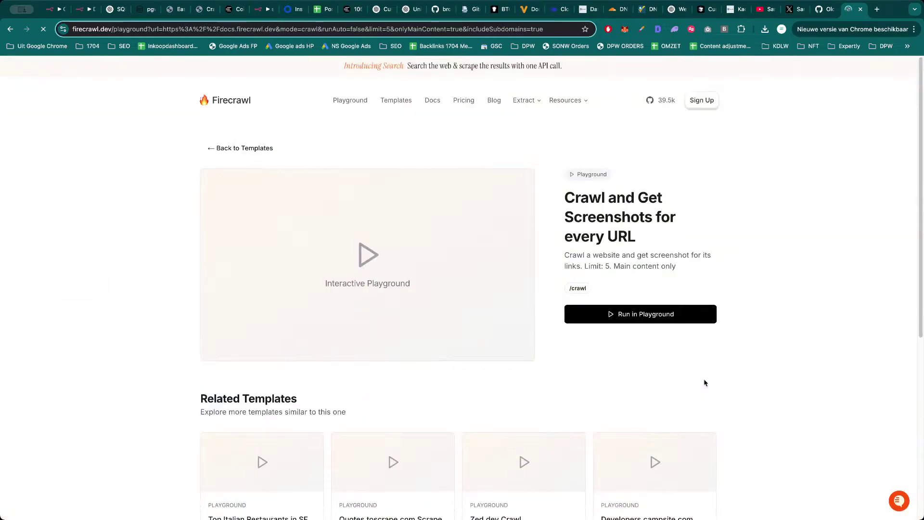
click(627, 319)
click(652, 240)
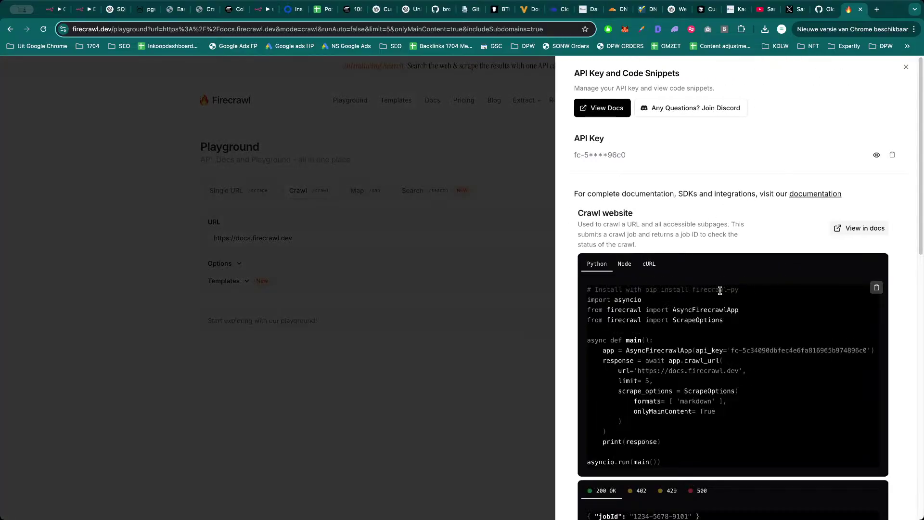
click(660, 266)
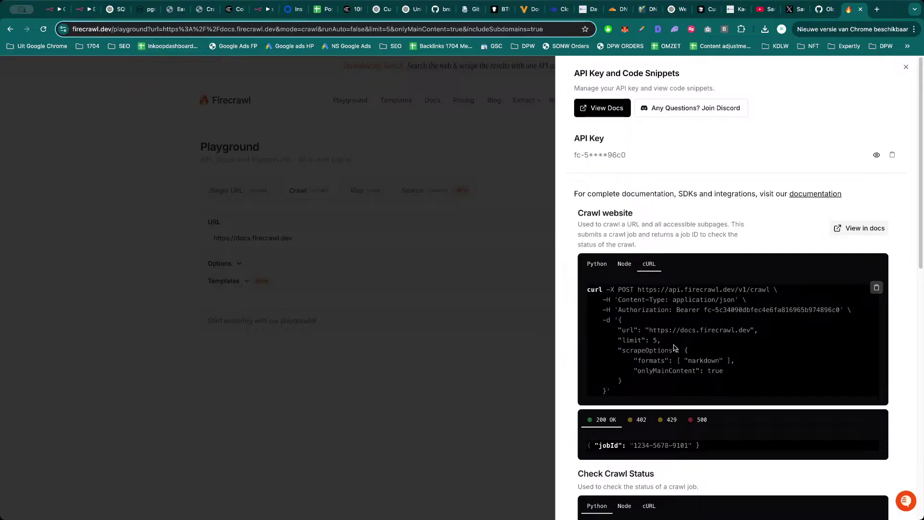
click(84, 9)
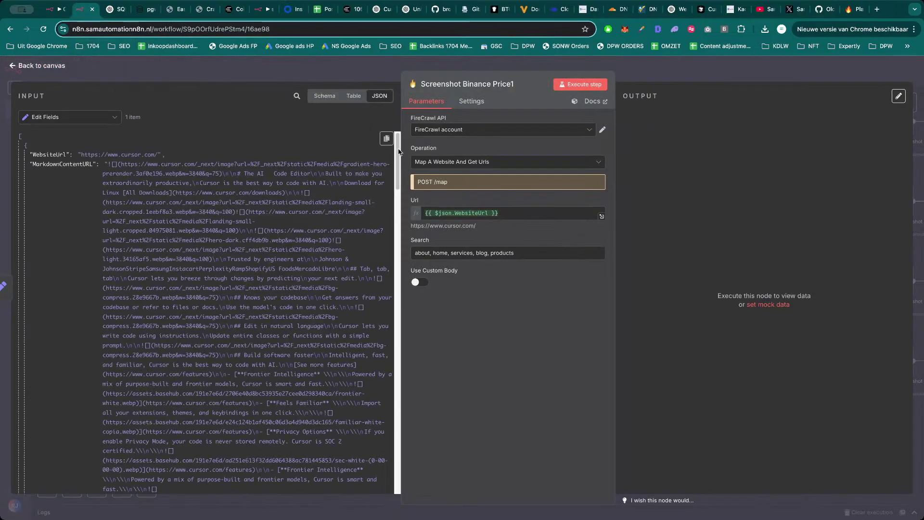
Set the node's operation to Submit A Crawl Job, leaving exclude paths empty.
click(501, 162)
scroll(491, 207, up, 1)
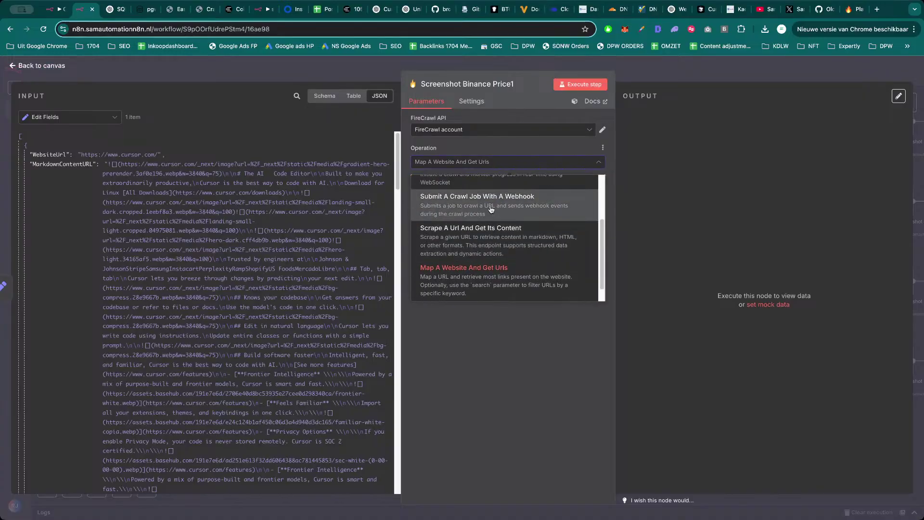
scroll(487, 212, up, 2)
scroll(481, 212, up, 3)
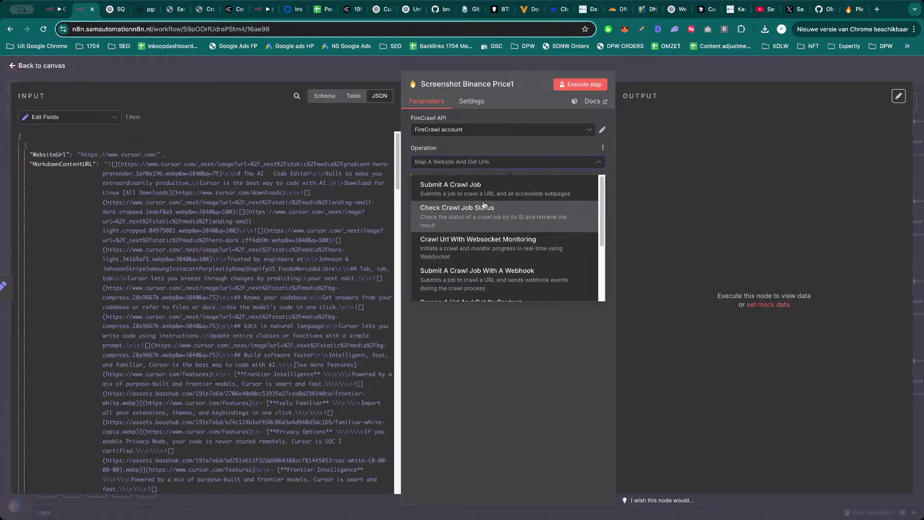
click(486, 186)
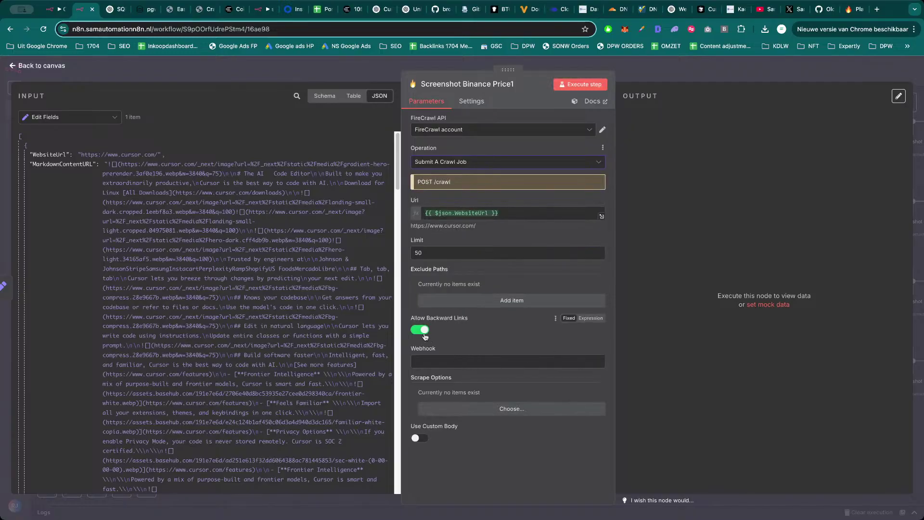
click(488, 302)
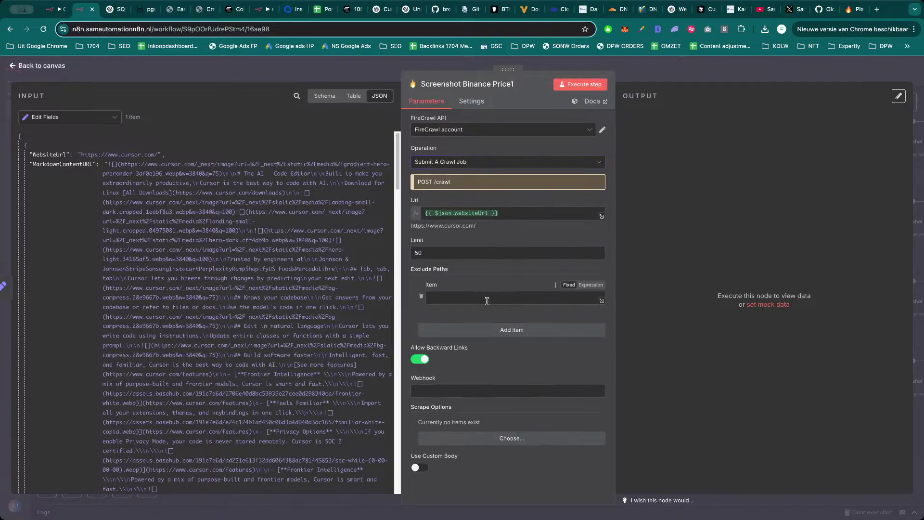
click(421, 296)
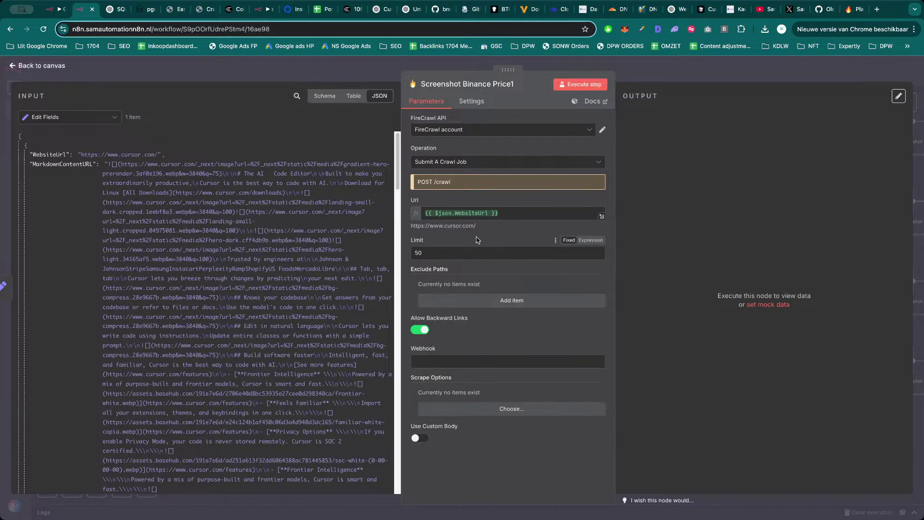
Add Extract, Markdown and Html scrape formats and turn on Use Custom Body.
click(464, 409)
scroll(477, 414, down, 1)
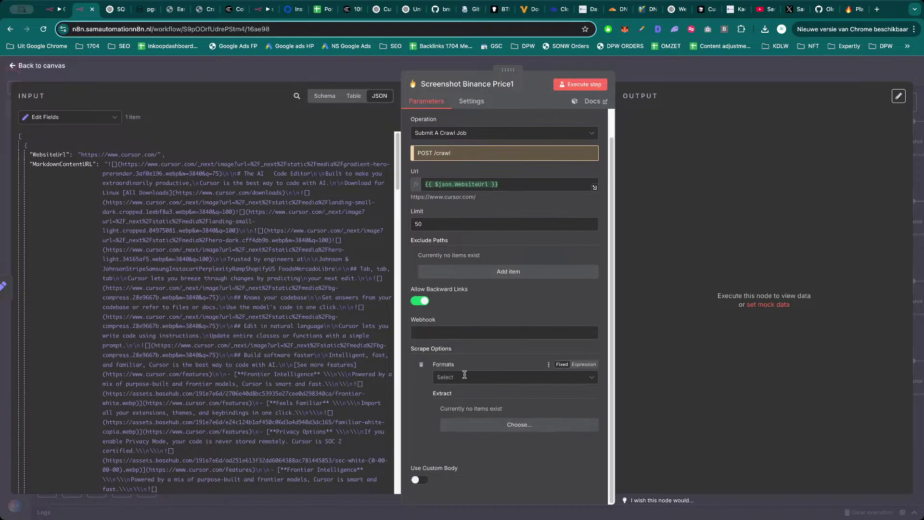
click(465, 377)
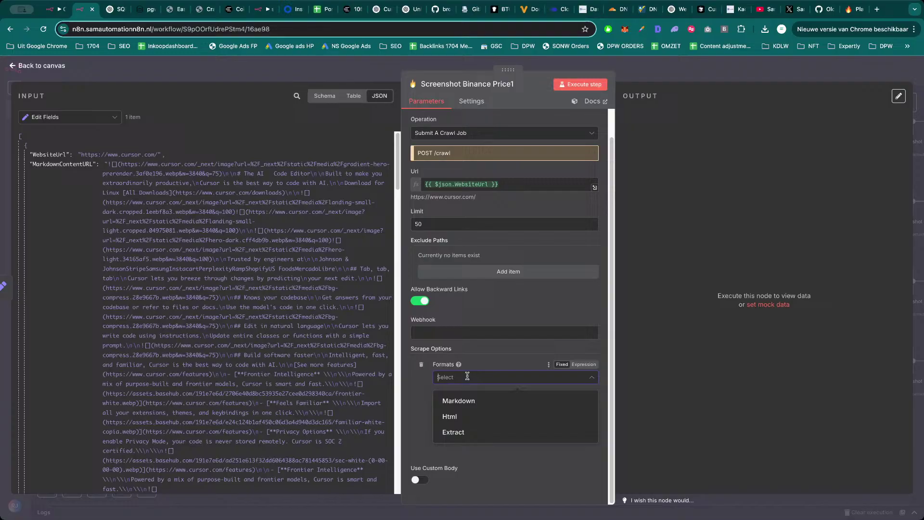
click(452, 436)
click(453, 404)
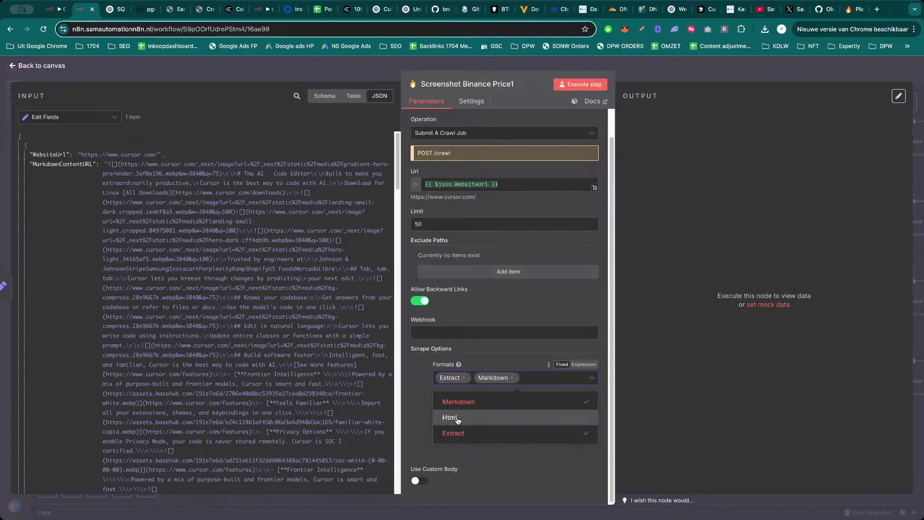
click(458, 419)
click(478, 427)
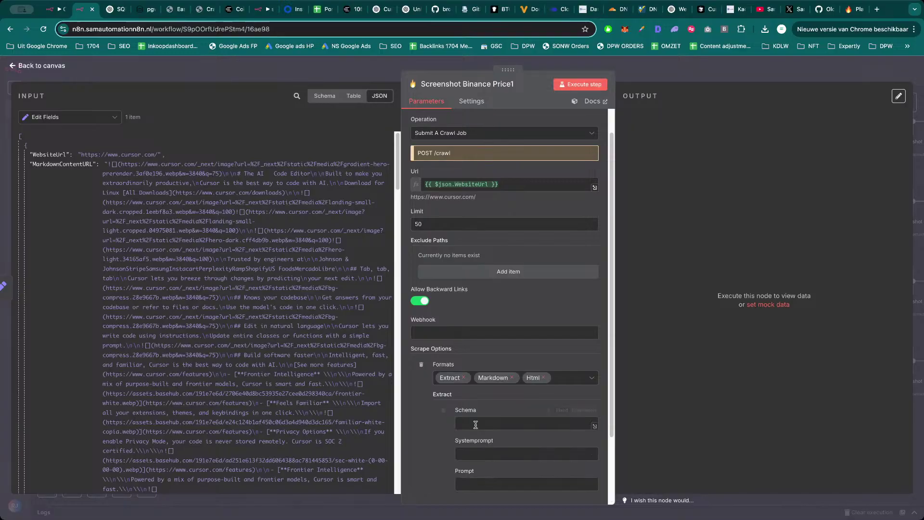
scroll(472, 436, down, 1)
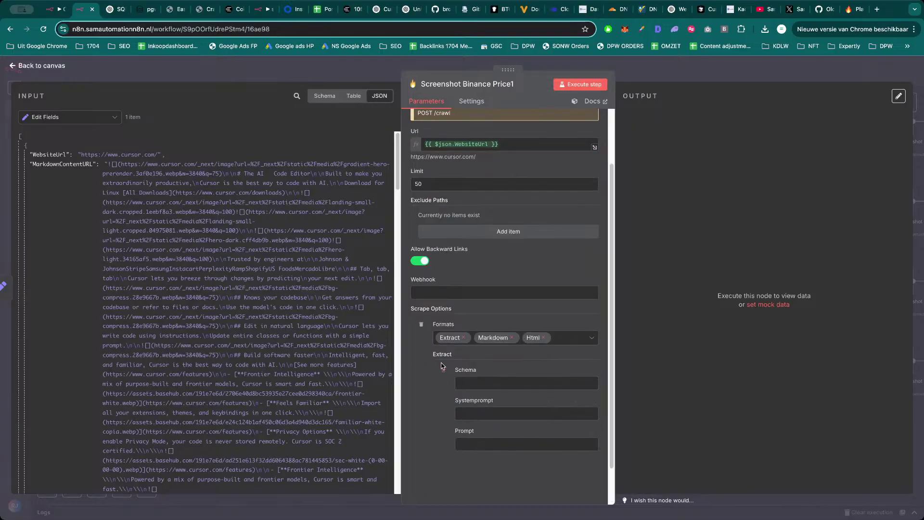
scroll(444, 371, up, 1)
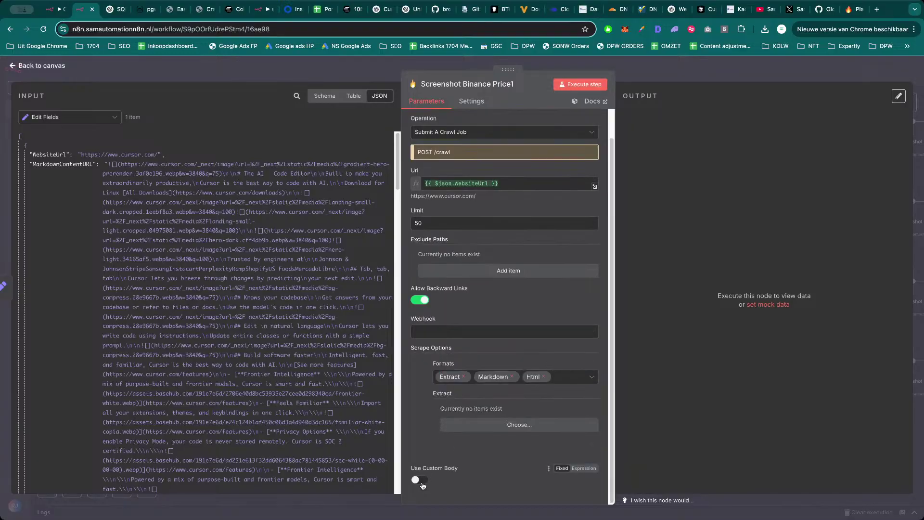
click(424, 481)
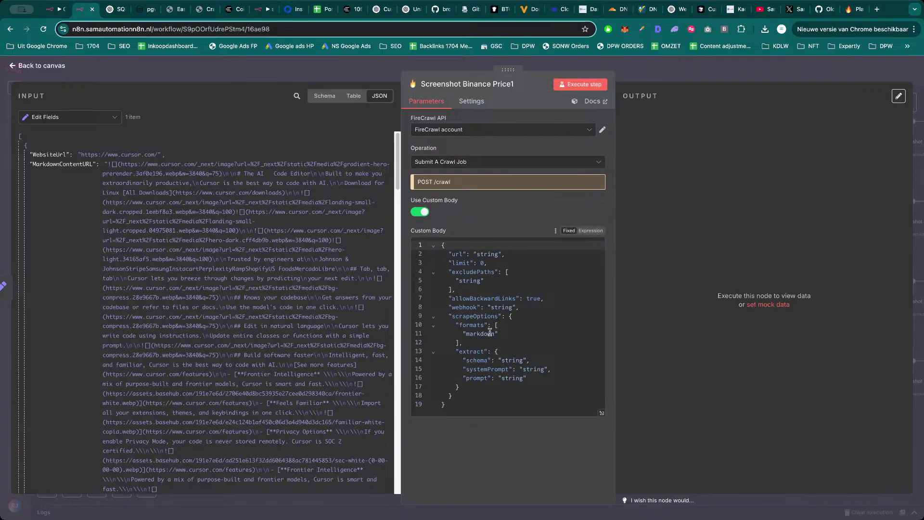
Copy the crawl cURL example's JSON body (limit 5, markdown format) from the Firecrawl Playground.
click(856, 10)
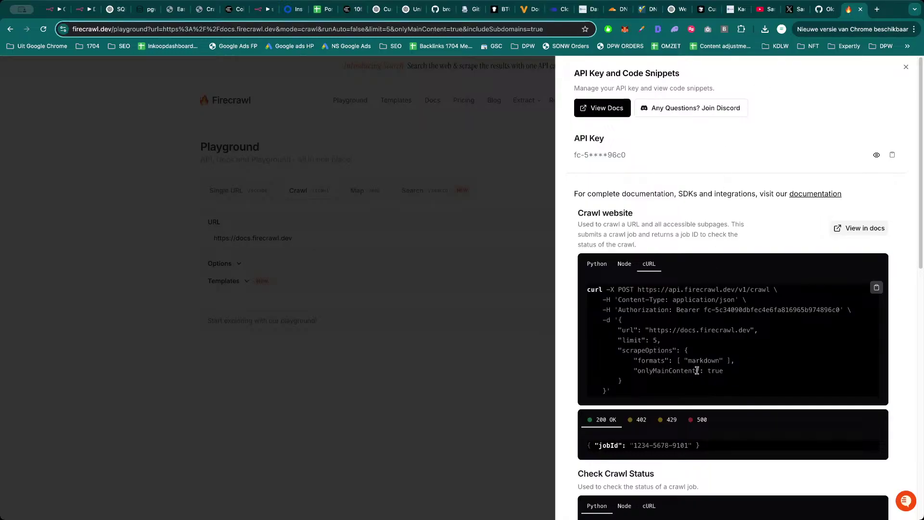
scroll(698, 373, down, 1)
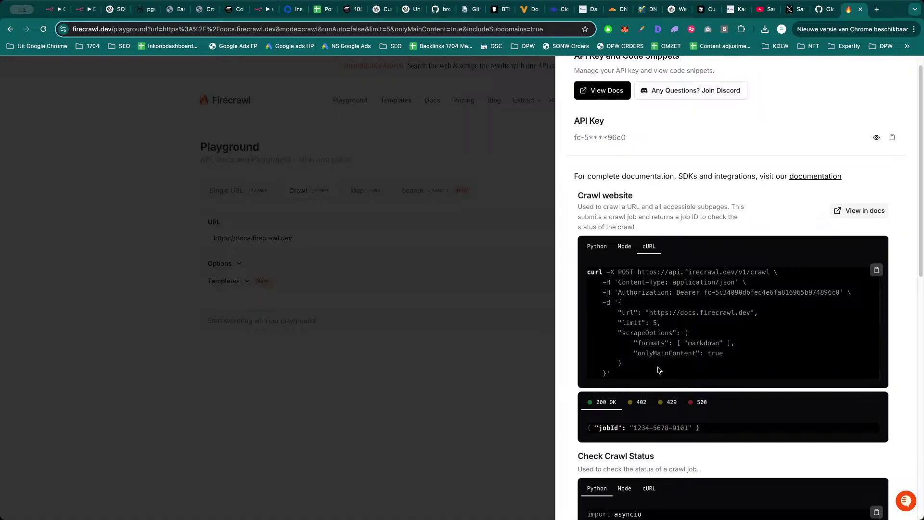
drag(617, 375, 629, 310)
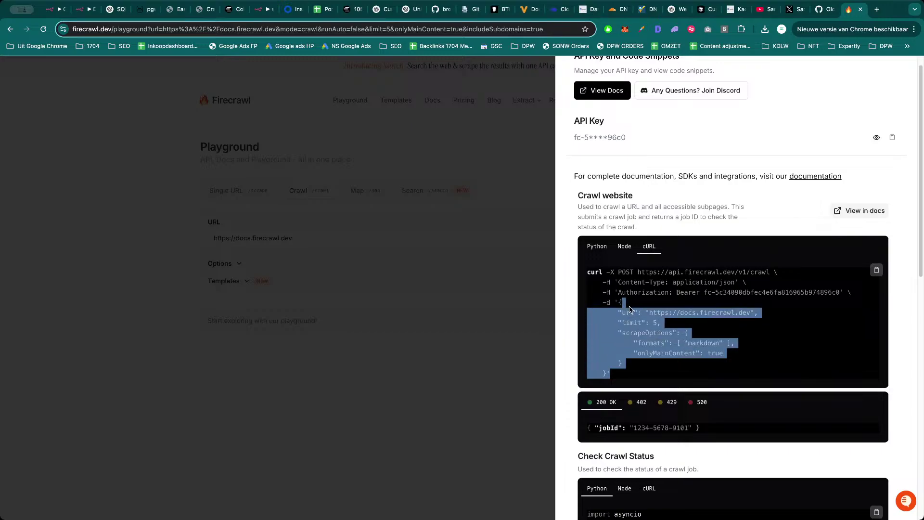
key(super+3)
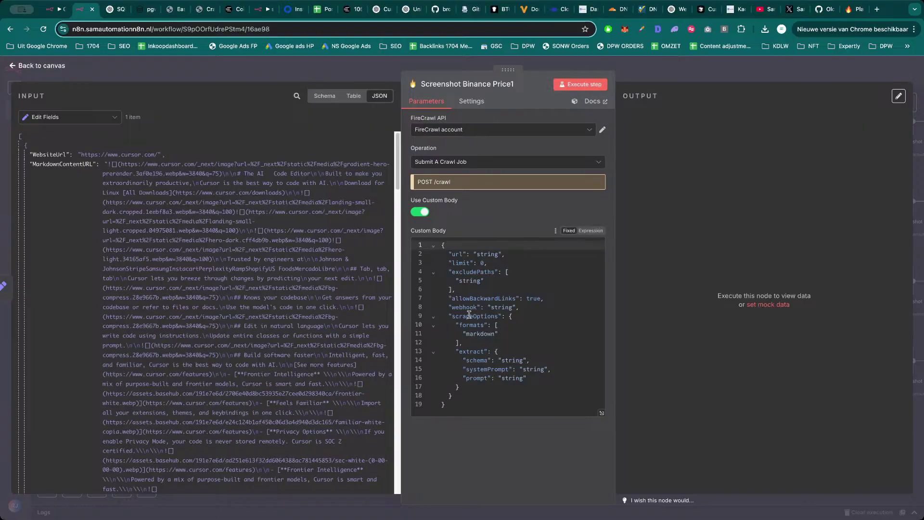
Paste Firecrawl's crawl JSON into Custom Body, fix the stray quote and clear the example url.
click(510, 335)
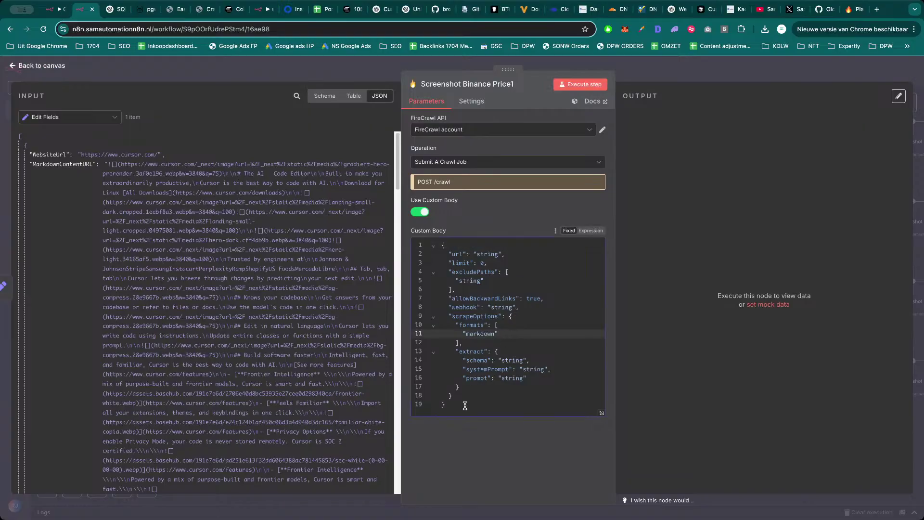
key(super+a)
text('{         "url": "https://docs.firecrawl.dev",         "limit": 5,         "scrapeOptions": {             "formats": [ "markdown" ],             "onlyMainContent": true         }     }')
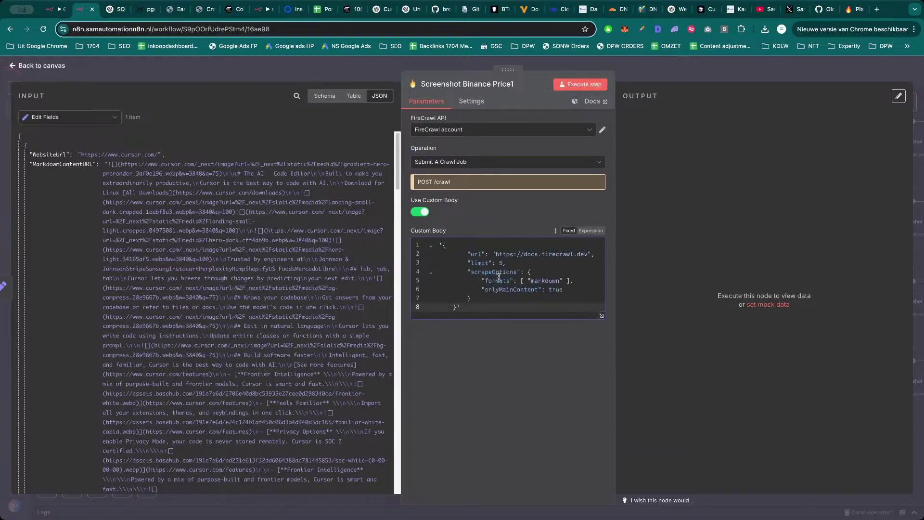
key(super+a)
click(436, 246)
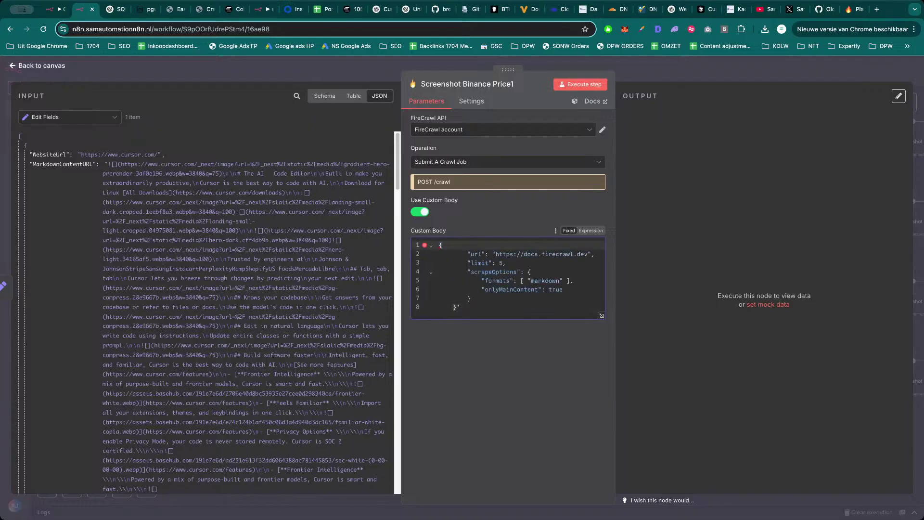
click(474, 307)
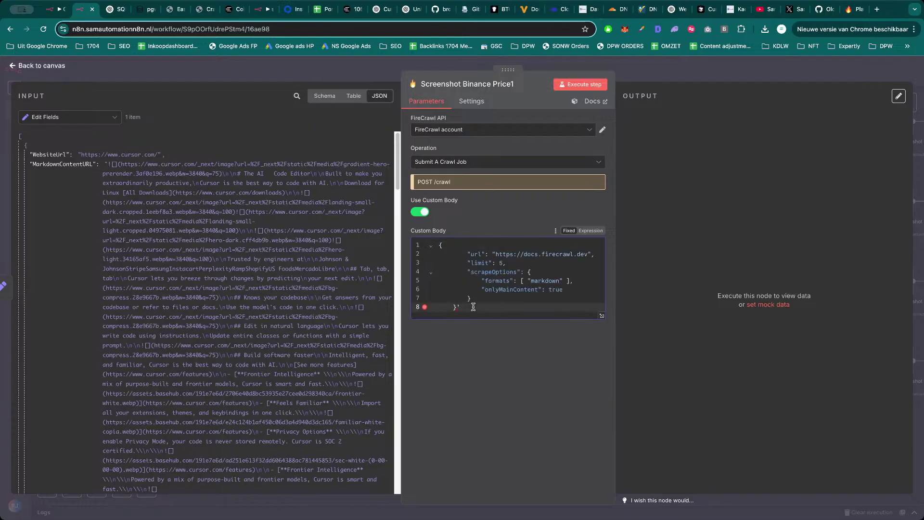
click(475, 298)
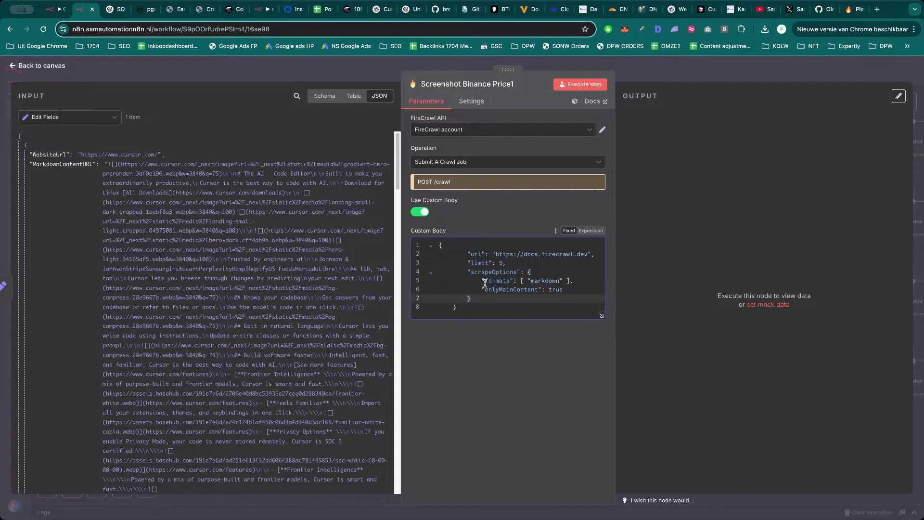
drag(496, 257, 573, 256)
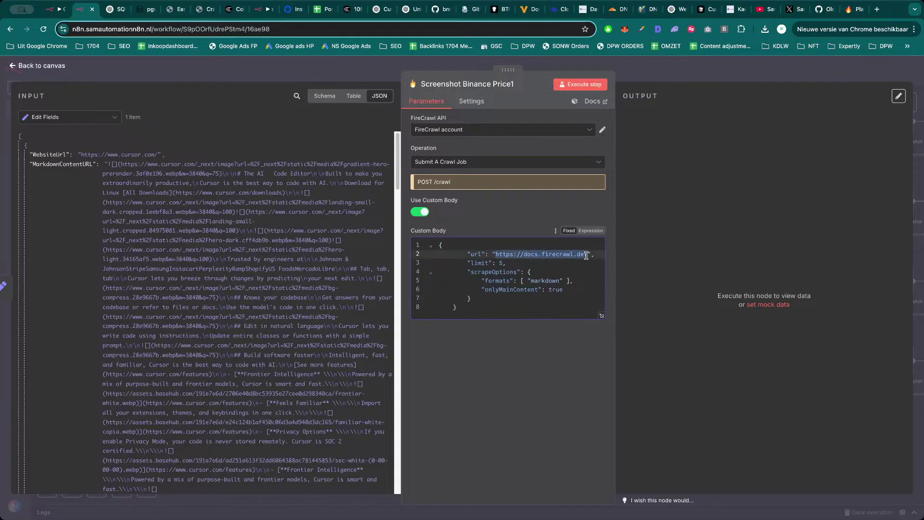
key(BackSpace)
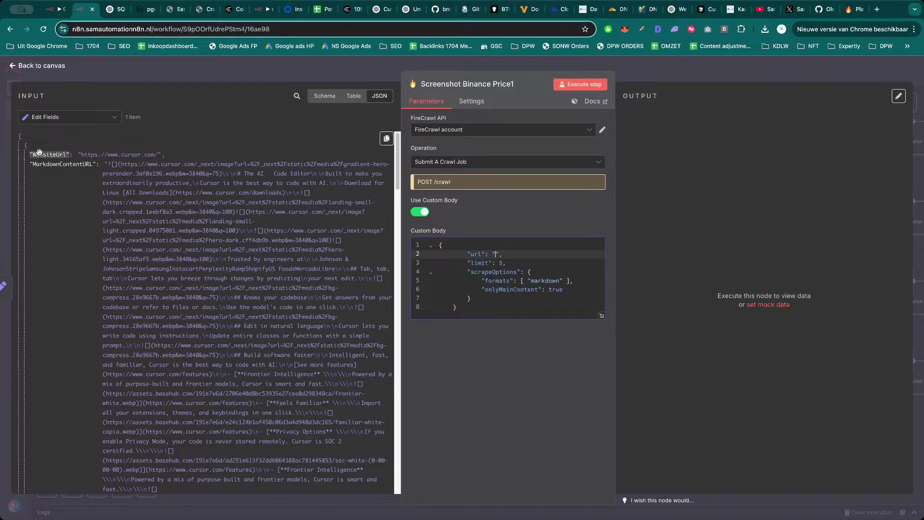
Set the body's url to {{ $json.WebsiteUrl }} and run the step, returning a crawl job ID.
drag(48, 155, 498, 258)
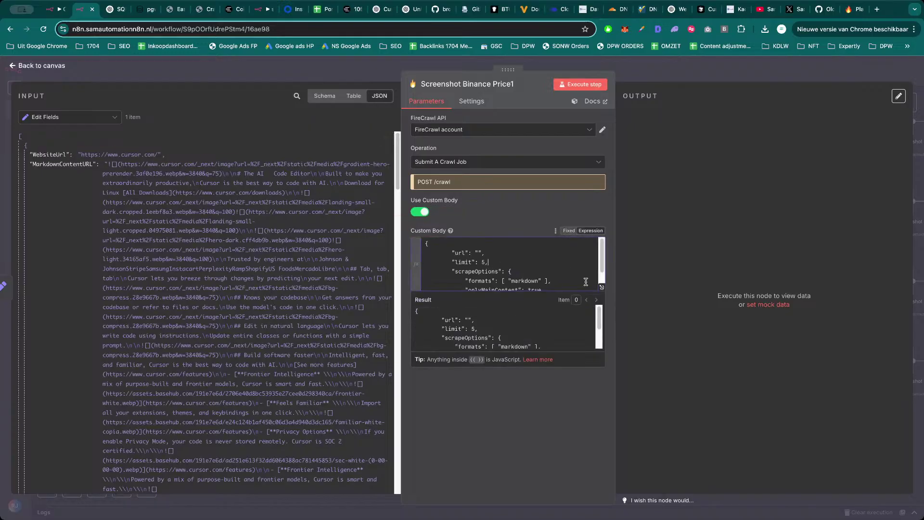
click(602, 287)
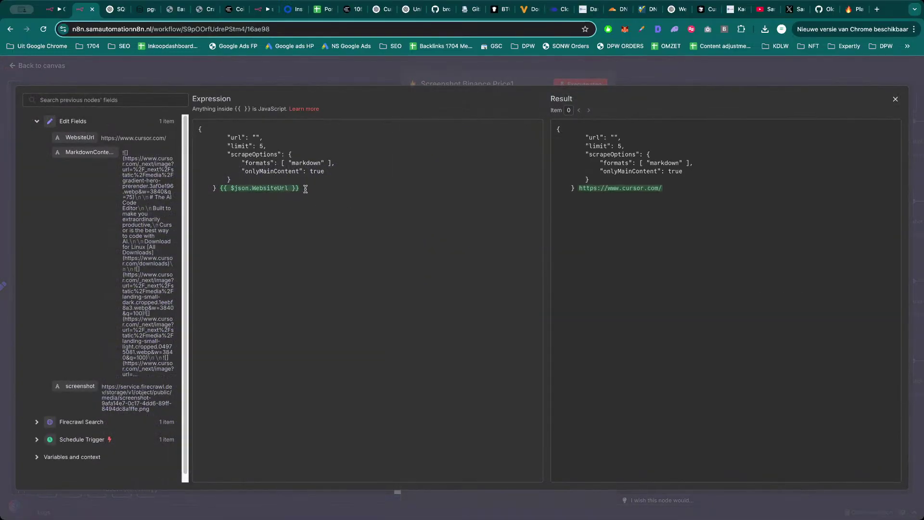
drag(306, 190, 225, 189)
key(BackSpace)
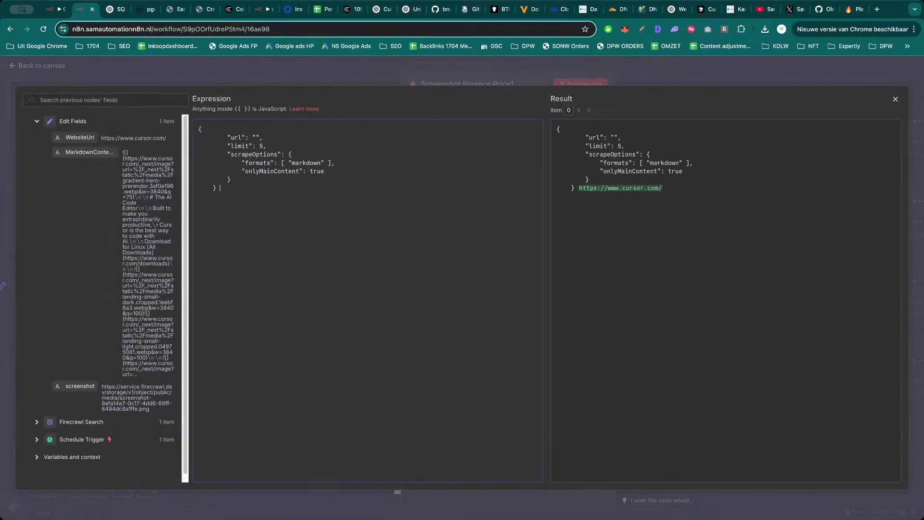
text({{ $json.WebsiteUrl }})
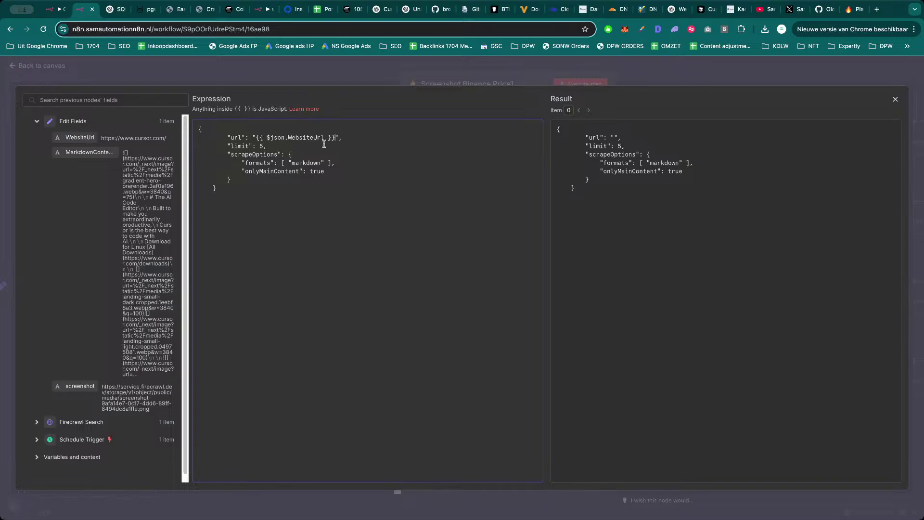
click(481, 75)
click(572, 85)
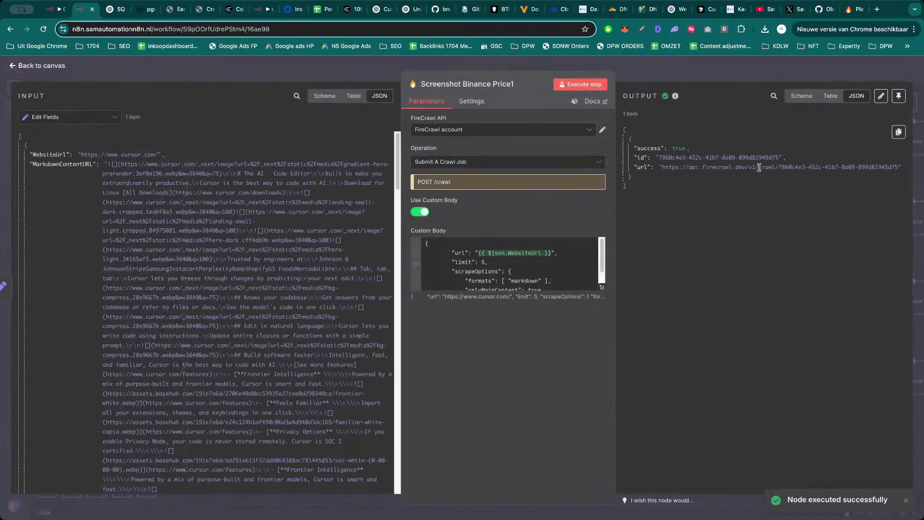
Add a Wait node after Screenshot Binance Price1 and run the workflow.
key(Escape)
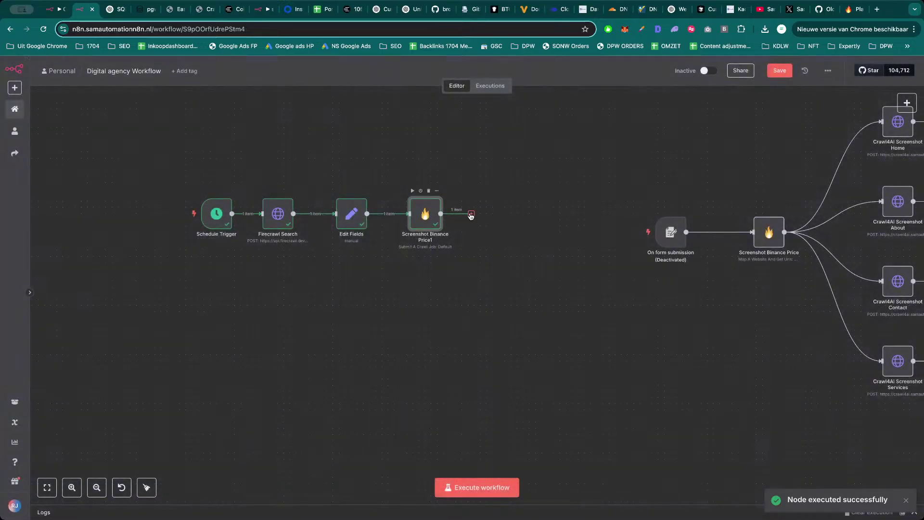
click(472, 214)
text(wait)
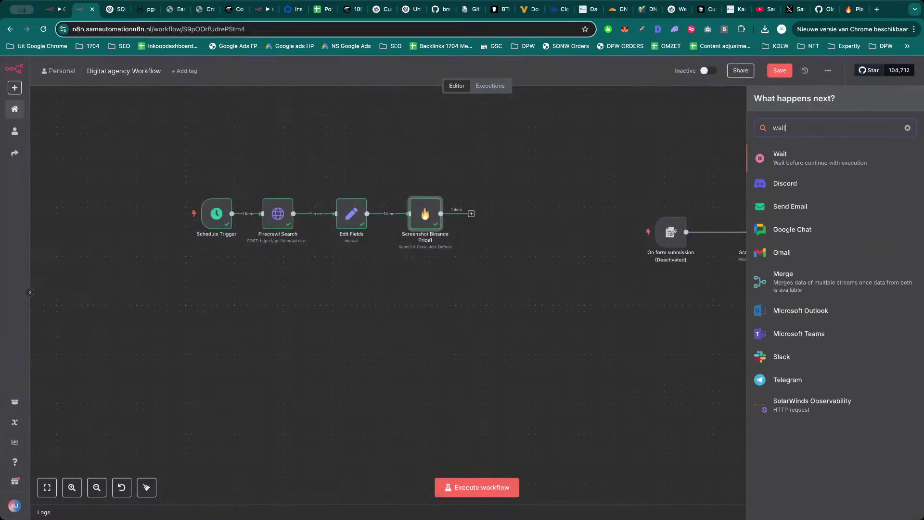
key(Return)
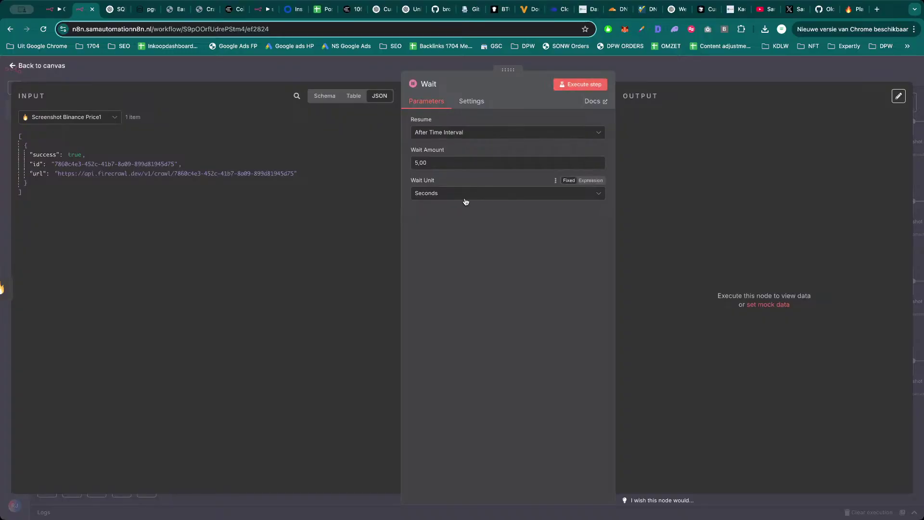
click(581, 84)
key(Escape)
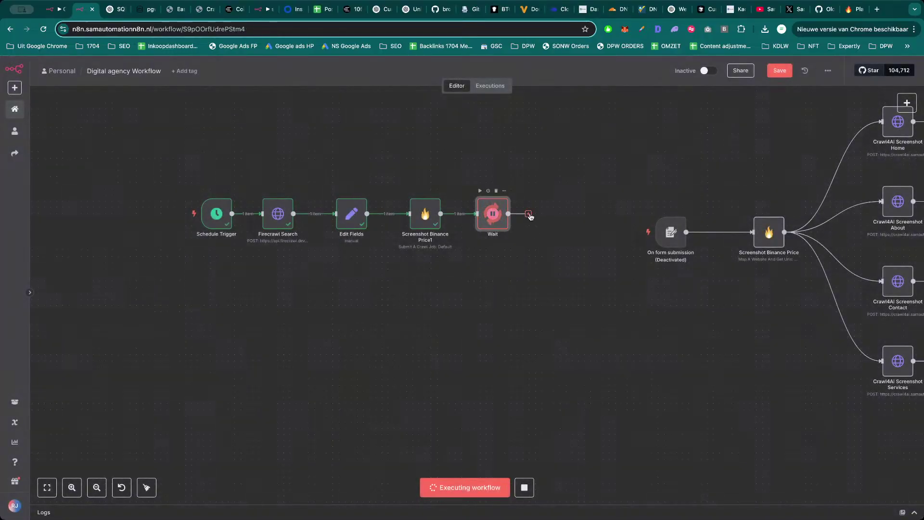
double_click(426, 213)
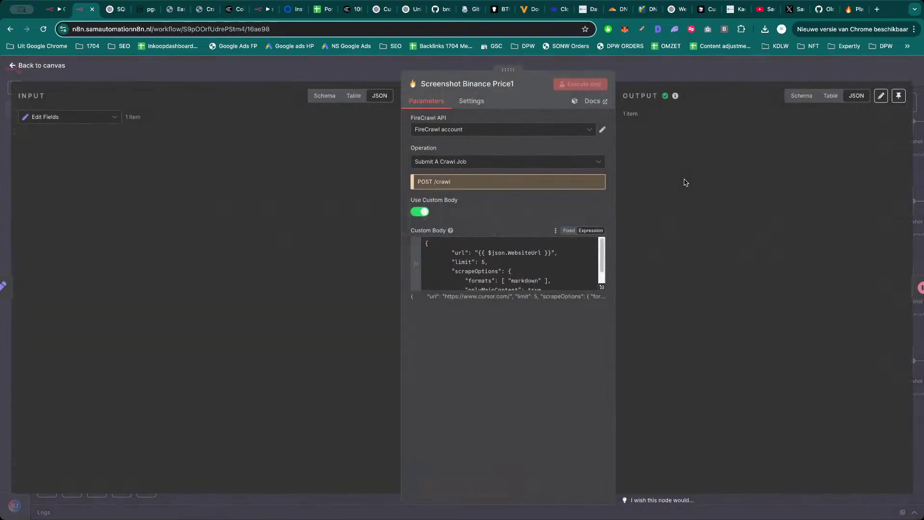
click(709, 78)
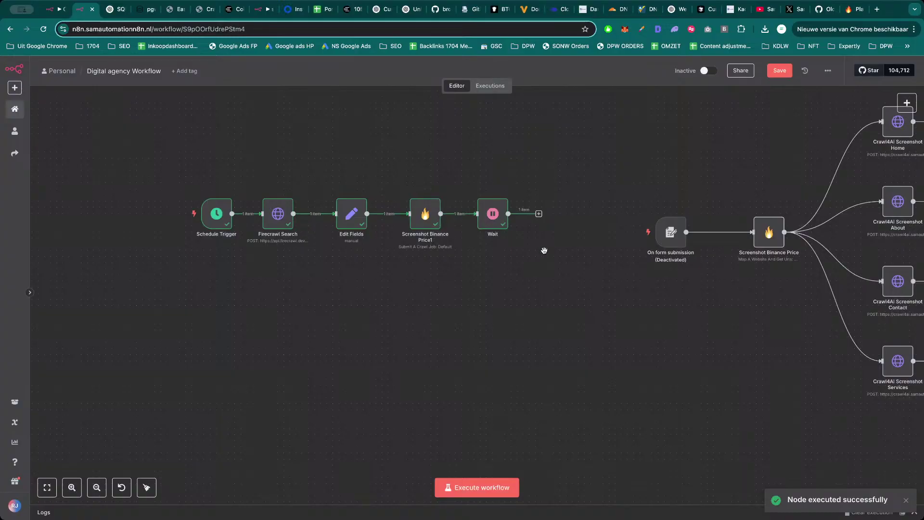
Look over the Crypto - WOrkflow canvas, then return to the Digital agency Workflow.
key(ctrl+shift+Tab)
scroll(707, 375, up, 5)
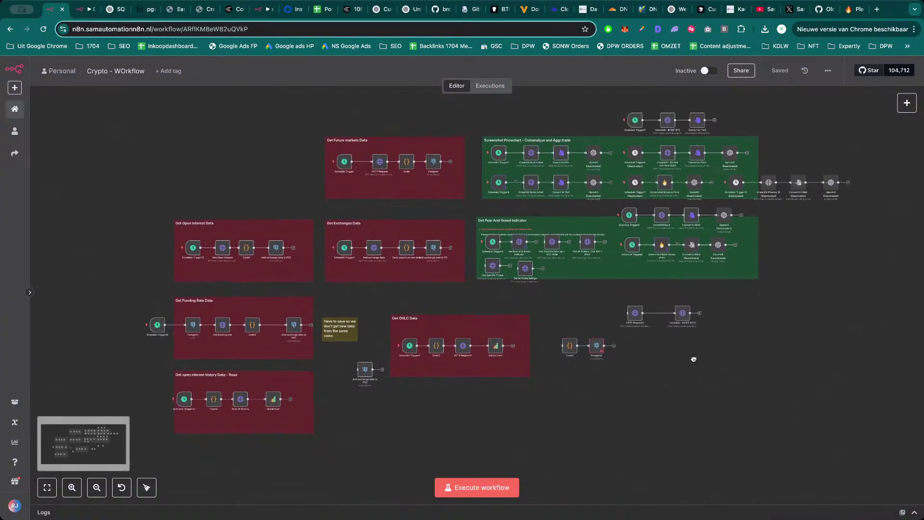
scroll(695, 392, up, 1)
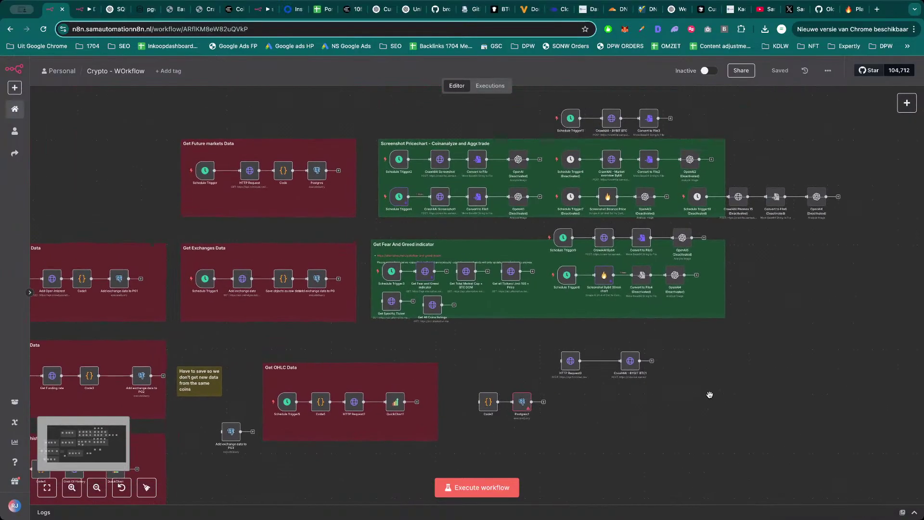
drag(711, 396, 805, 373)
scroll(800, 377, down, 1)
key(ctrl+Tab)
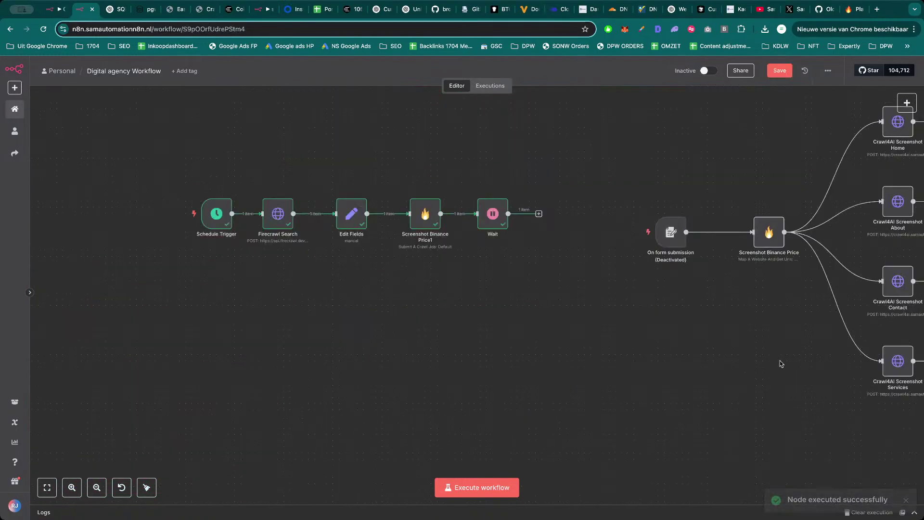
Insert an HTTP Request node after Wait by searching 'htt'.
click(539, 213)
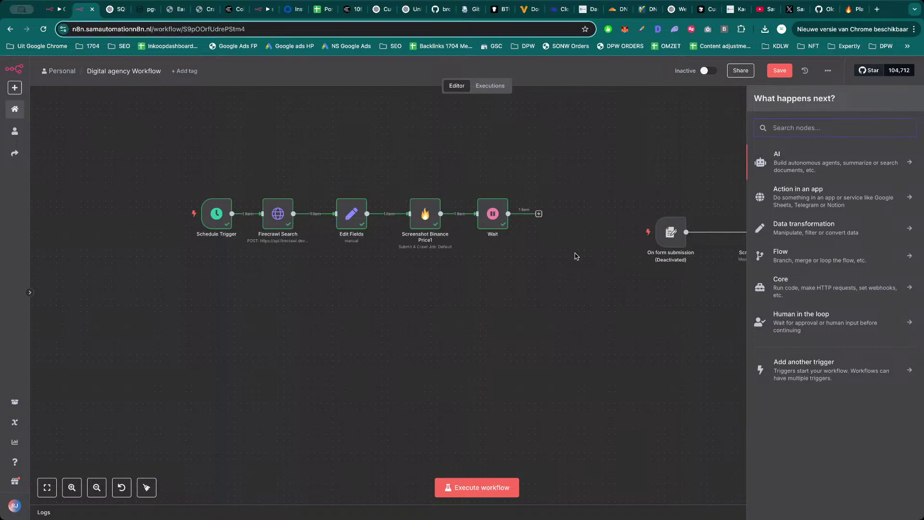
text(htt)
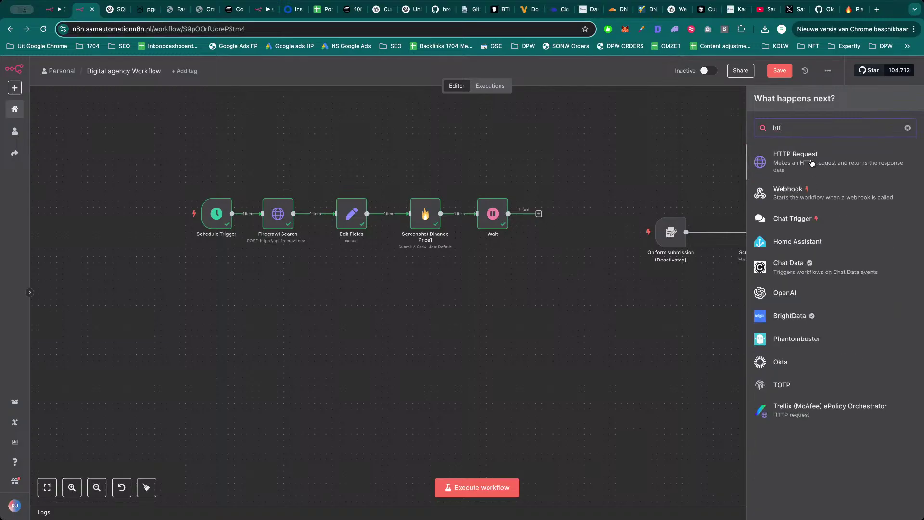
key(Return)
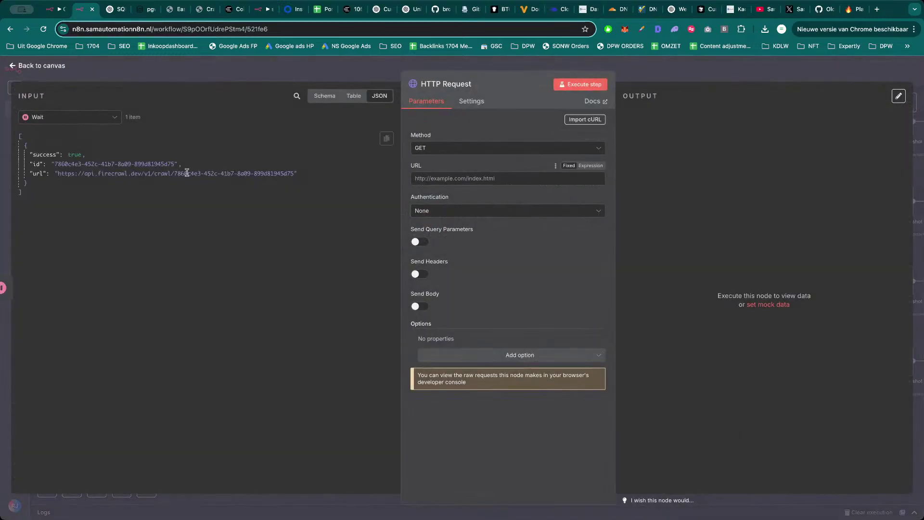
Map the input's url into the request URL and use Generic Credential Type authentication.
drag(37, 173, 492, 178)
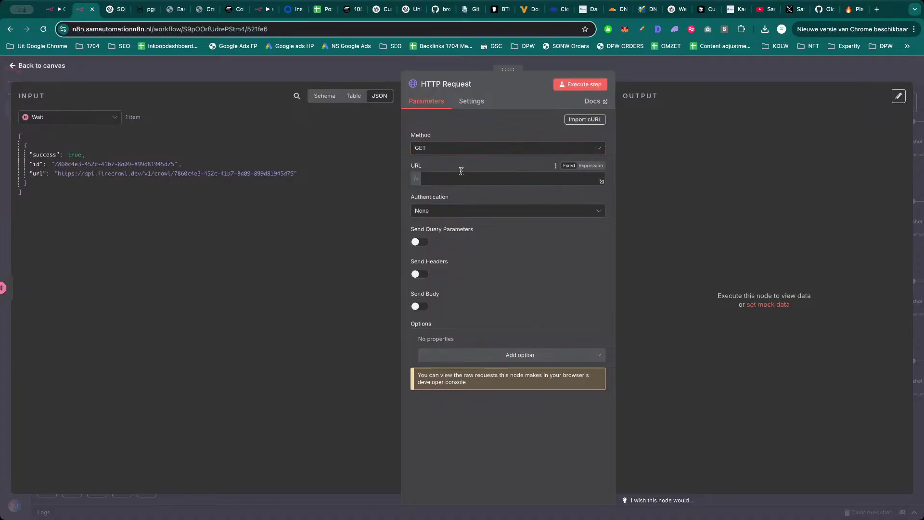
click(476, 220)
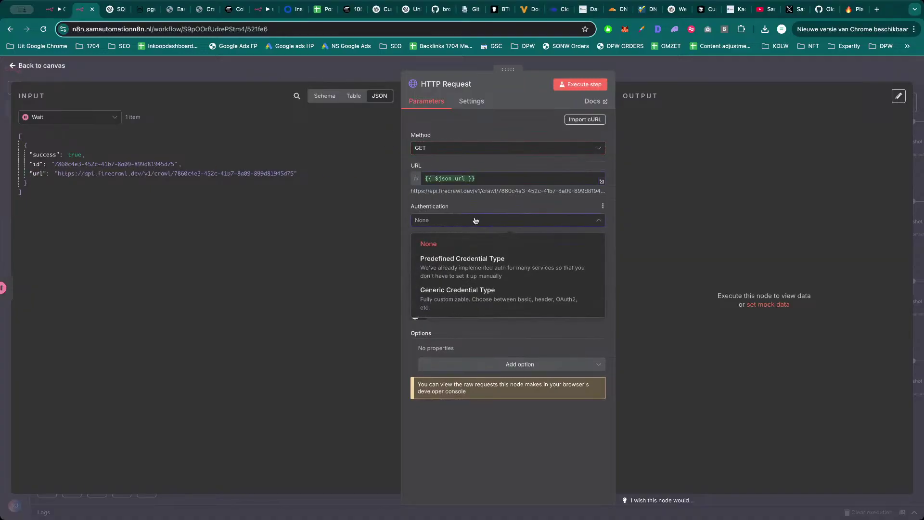
click(492, 252)
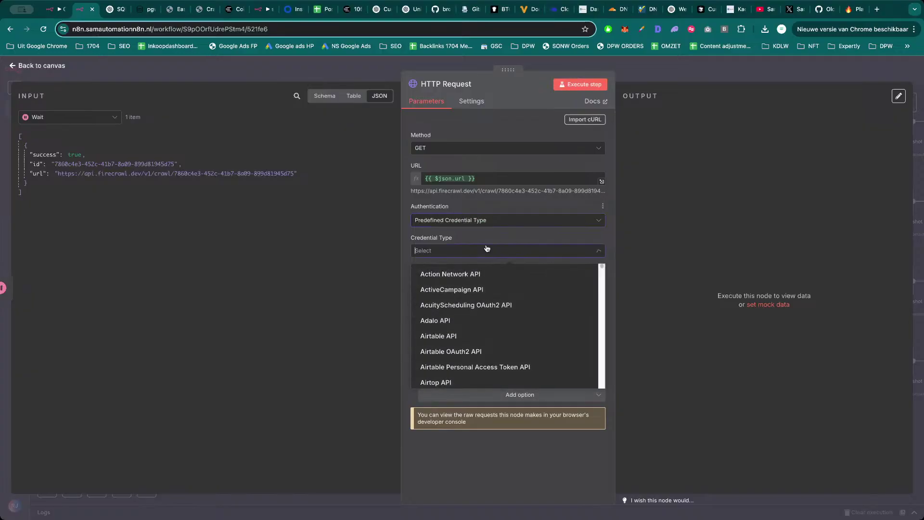
text(ge)
click(489, 220)
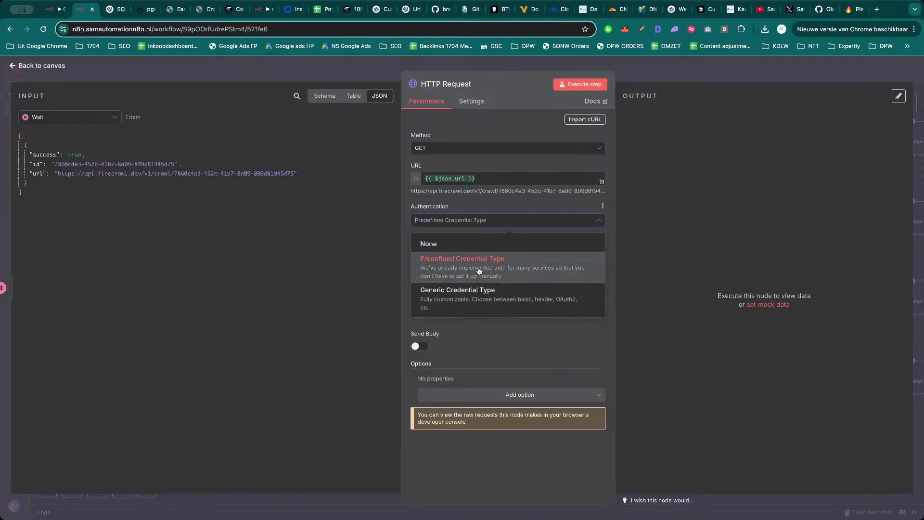
click(480, 264)
Choose Header Auth with the Firecrawl - Bearer credential and test the step, getting Forbidden.
click(477, 251)
text(gea)
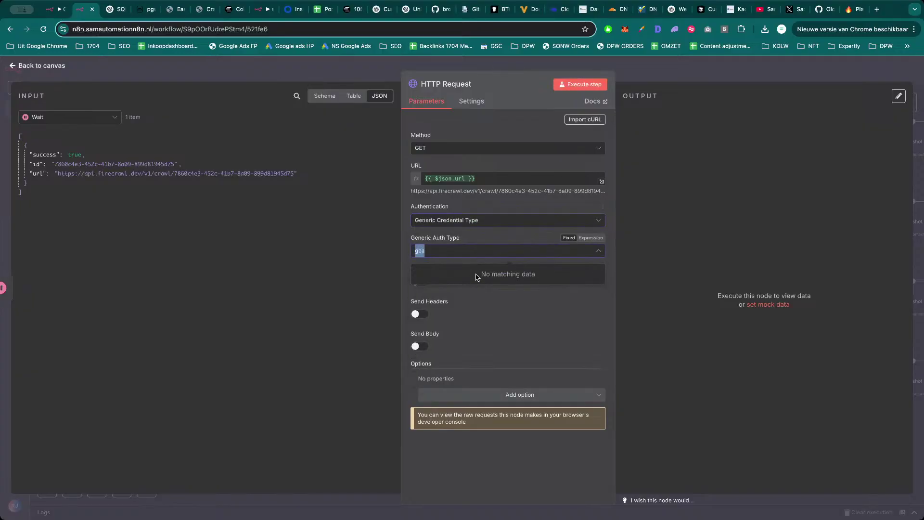
text(he)
click(476, 271)
click(477, 279)
text(f)
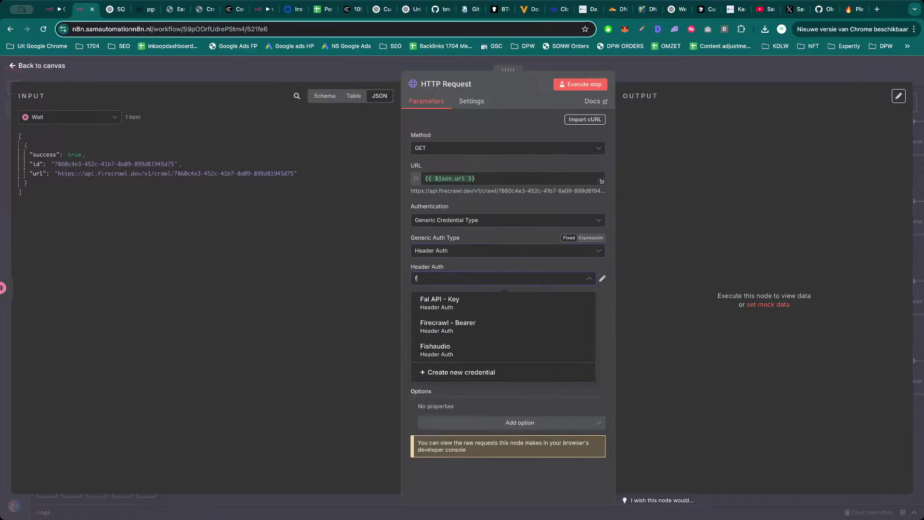
text(ire)
click(496, 303)
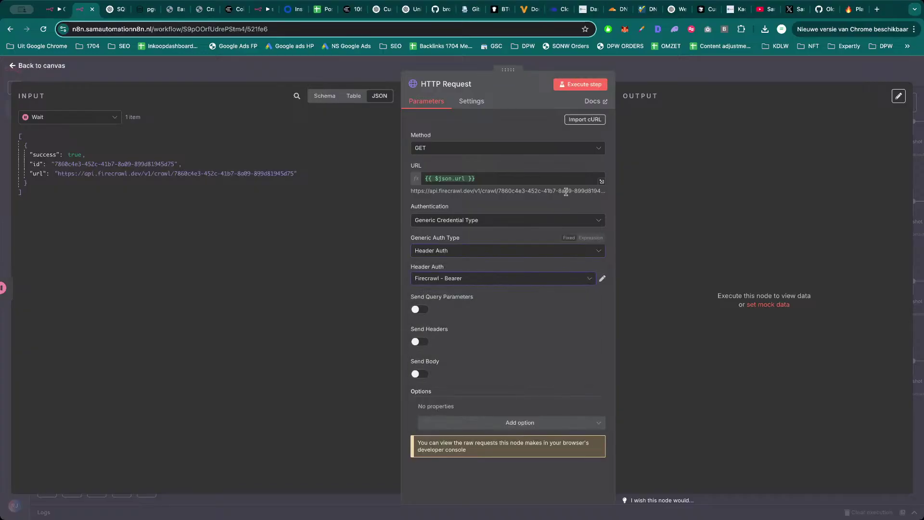
click(580, 84)
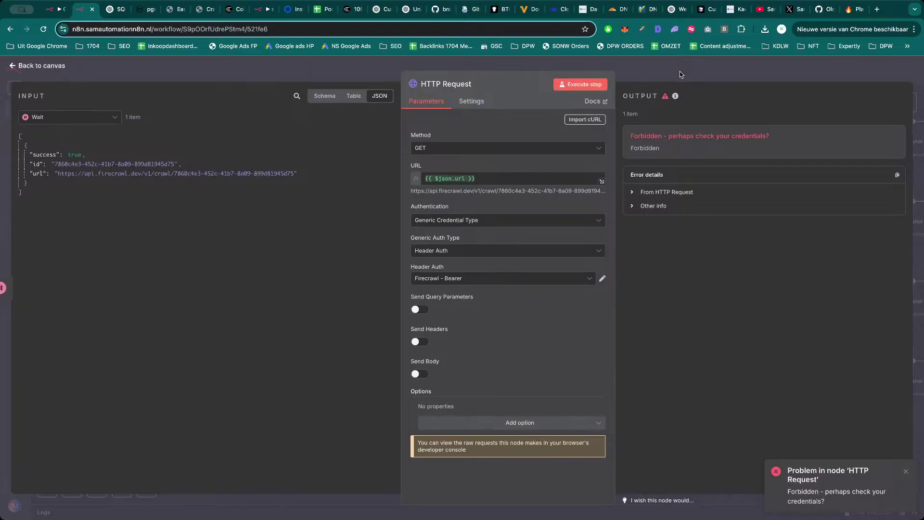
Review the HTTP Request's header auth credentials, keeping Firecrawl - Bearer.
click(503, 278)
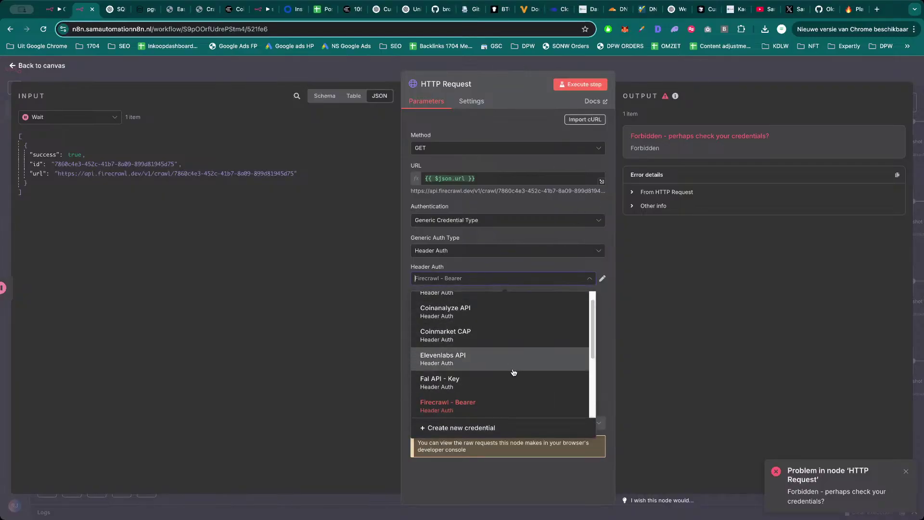
scroll(514, 376, down, 1)
click(615, 311)
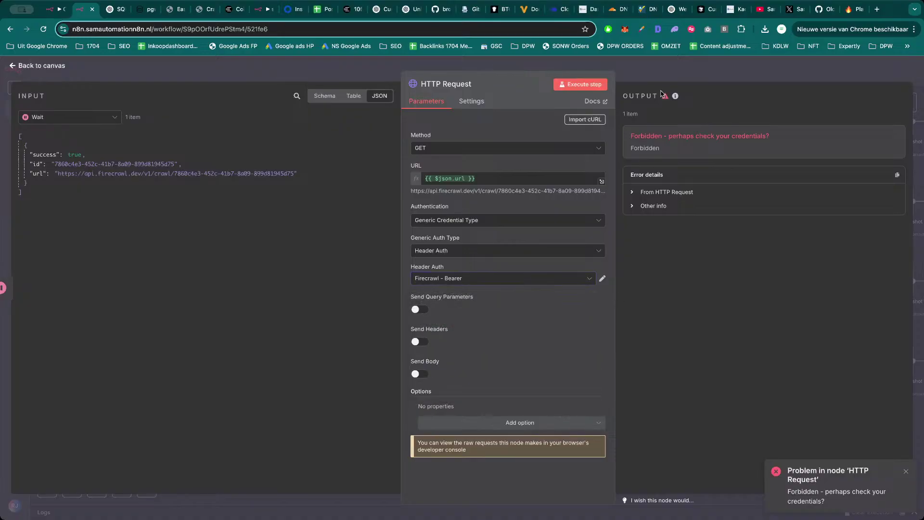
key(Escape)
Check which FireCrawl API credential Screenshot Binance Price1 uses.
double_click(430, 212)
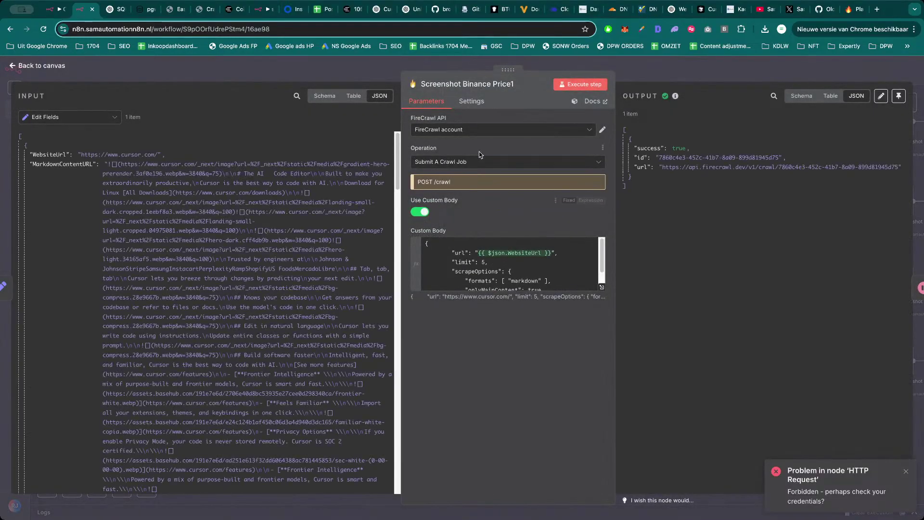
click(489, 134)
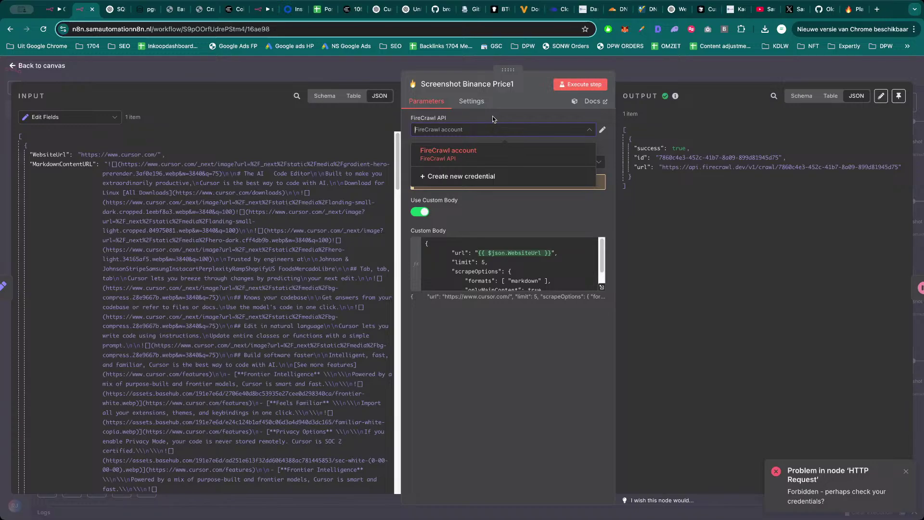
key(Escape)
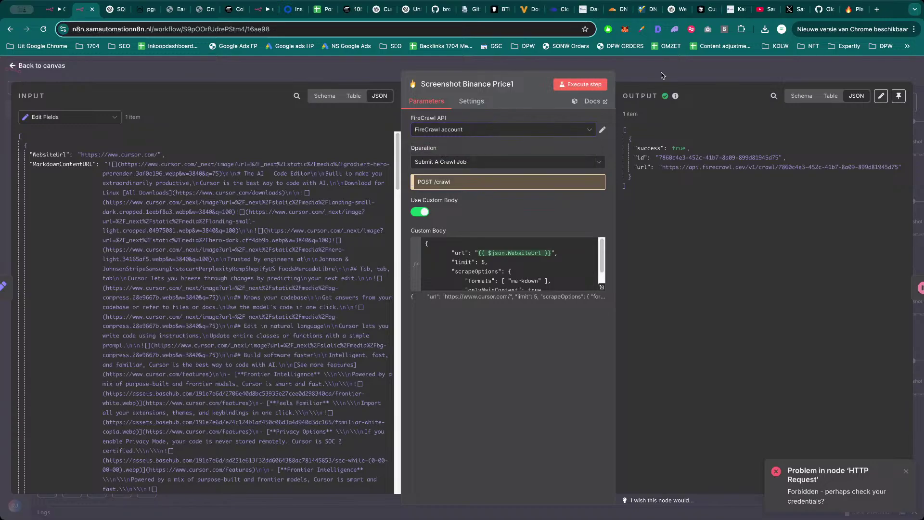
key(Escape)
Recheck the HTTP Request credential list, keep Firecrawl - Bearer, and return to the canvas.
double_click(561, 215)
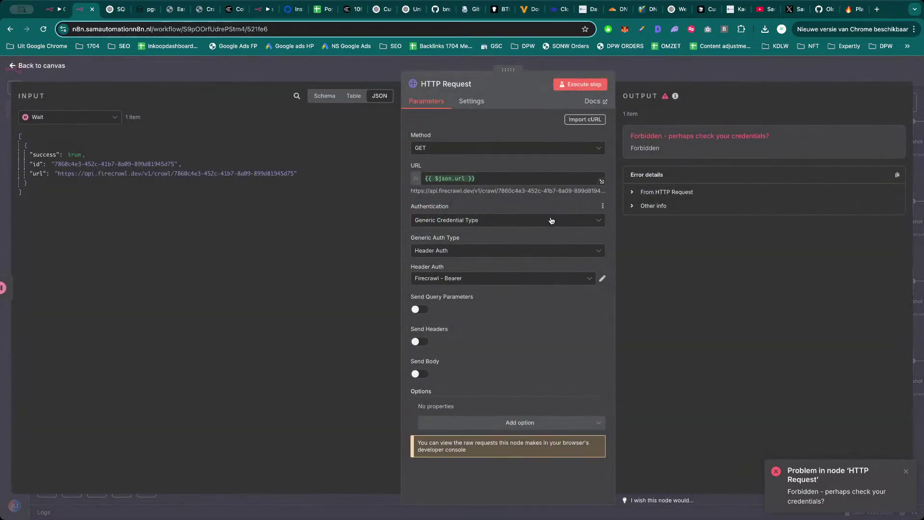
click(486, 283)
scroll(481, 332, down, 1)
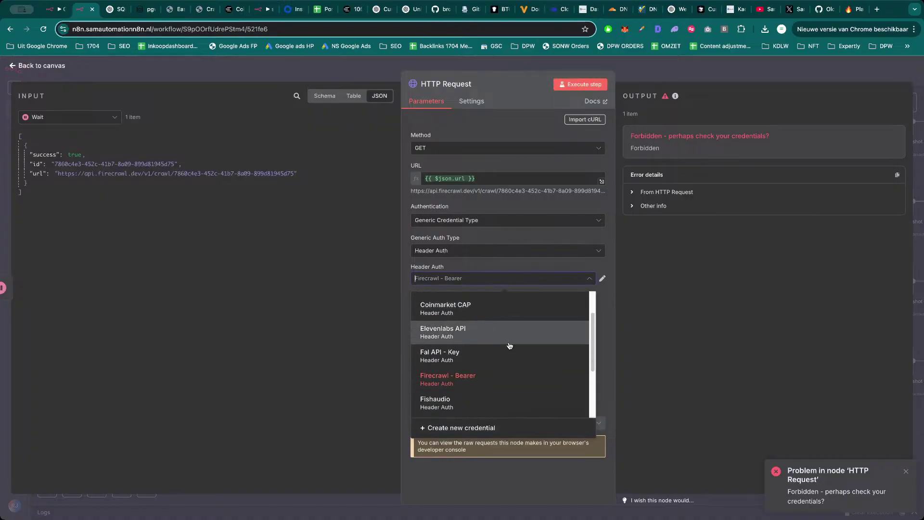
click(452, 379)
key(Escape)
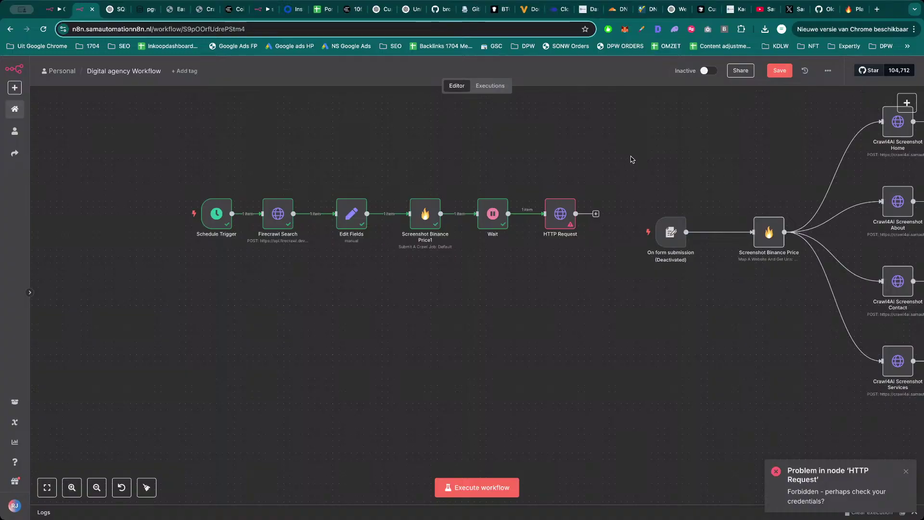
Shift the Wait and HTTP Request nodes left on the canvas.
mouse_move(636, 165)
mouse_down()
mouse_move(629, 170)
mouse_move(636, 159)
mouse_up()
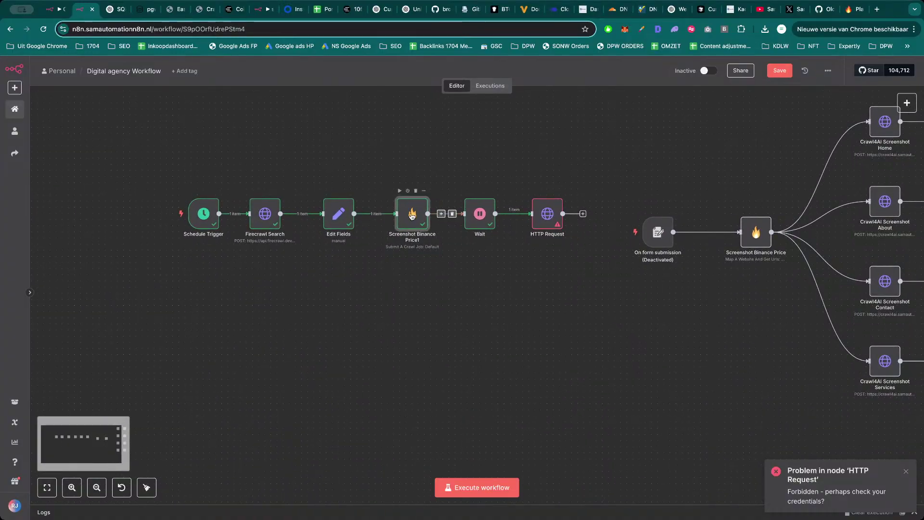
double_click(417, 219)
key(Escape)
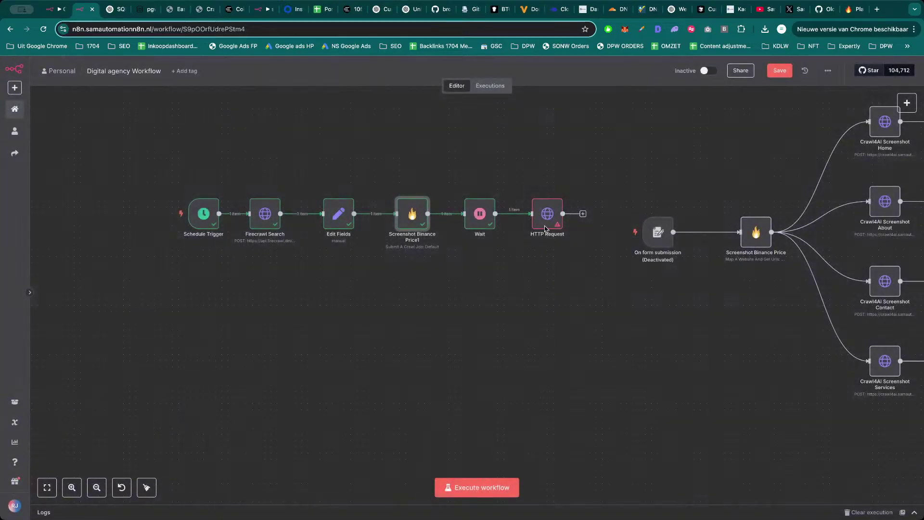
click(453, 163)
scroll(584, 161, right, 2)
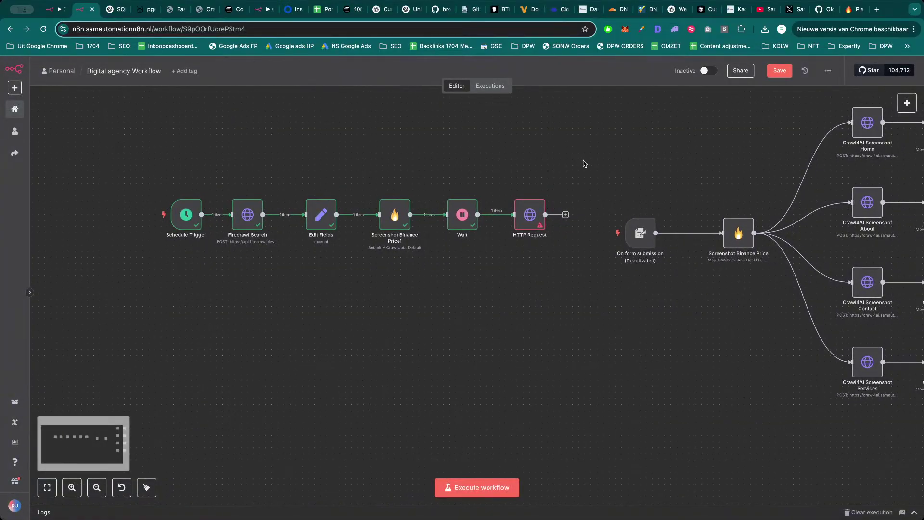
scroll(583, 149, right, 2)
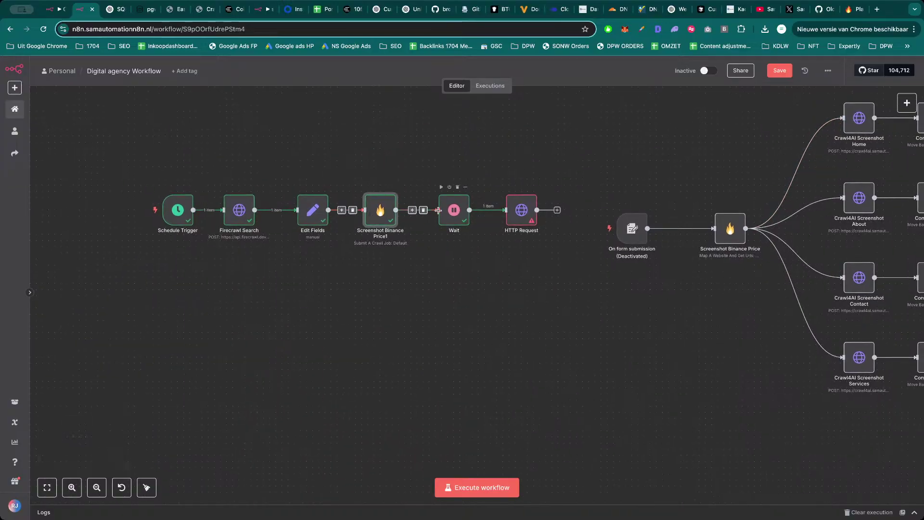
drag(454, 212, 436, 212)
drag(521, 211, 496, 211)
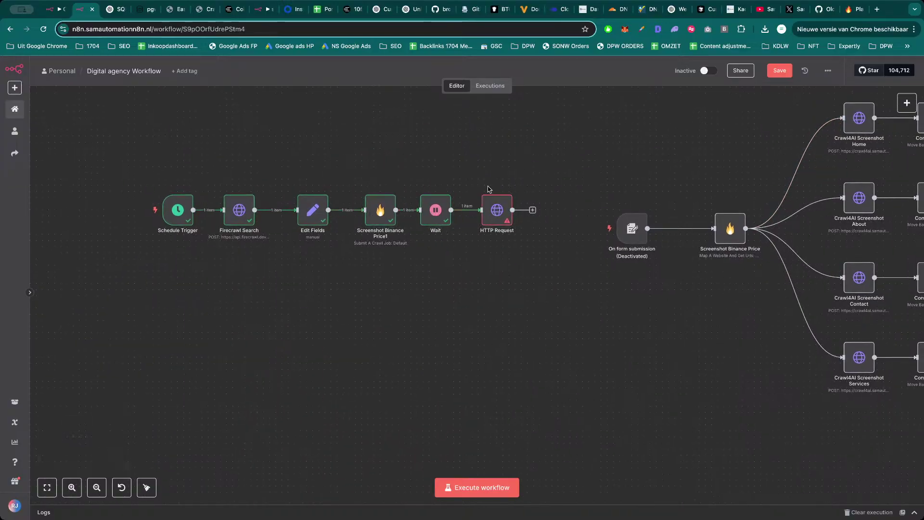
Pack Edit Fields, Screenshot Binance Price1, Wait and HTTP Request together, then switch to Crypto - WOrkflow.
drag(315, 212, 297, 211)
drag(382, 215, 344, 216)
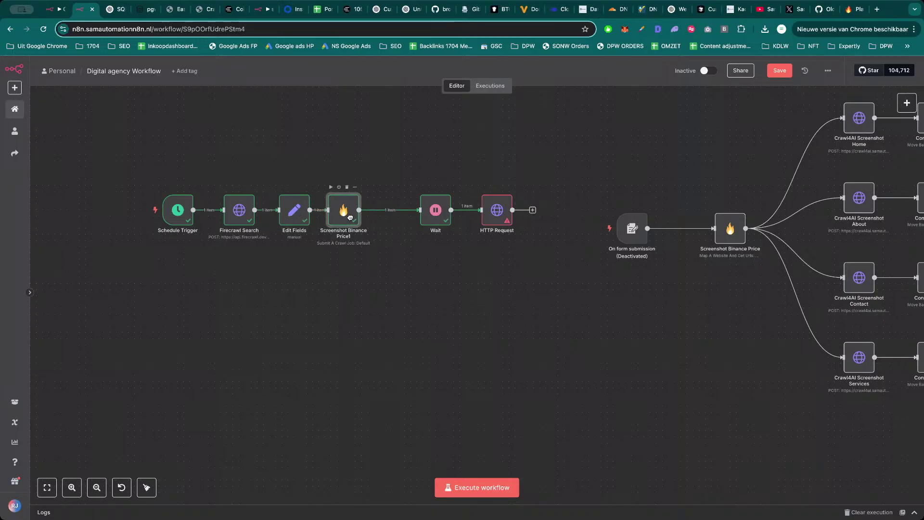
drag(436, 212, 400, 212)
drag(492, 208, 442, 208)
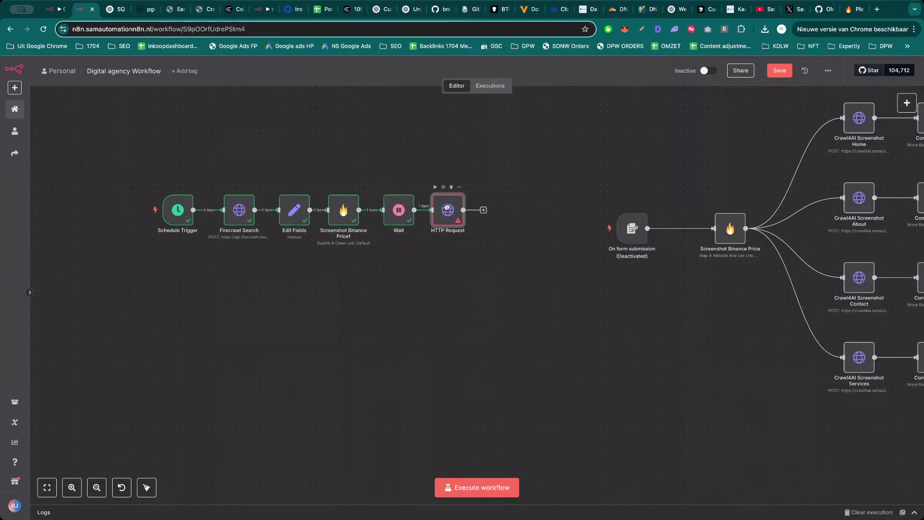
drag(531, 201, 568, 209)
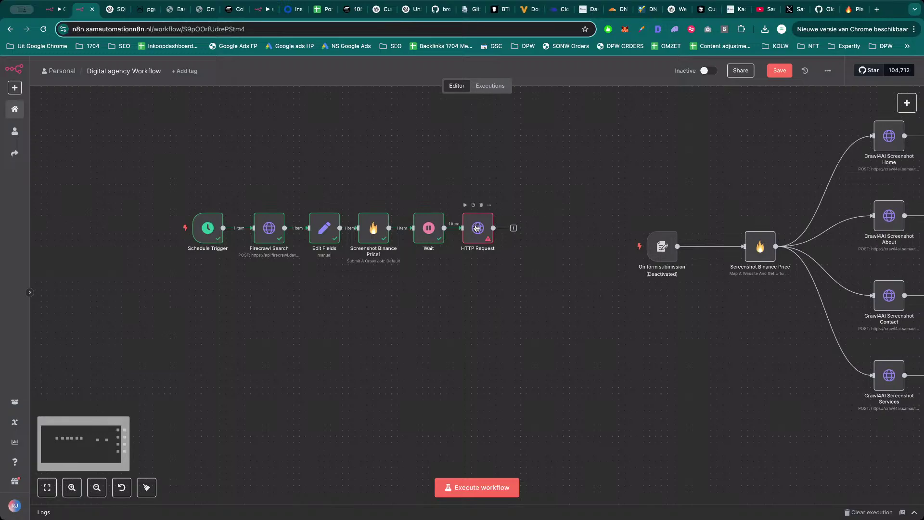
key(ctrl+shift+Tab)
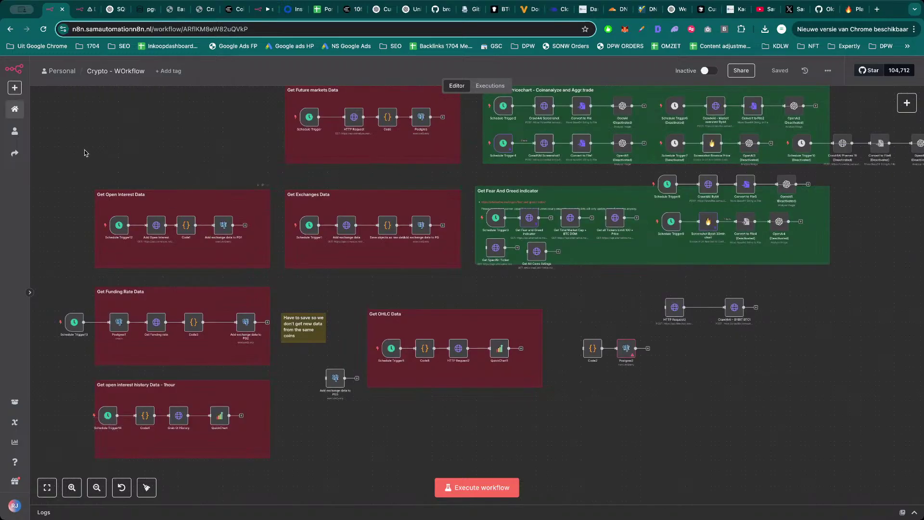
Browse the Google Scraper Admin folder's workflows and open Grab Email - Google maps leads.
click(14, 131)
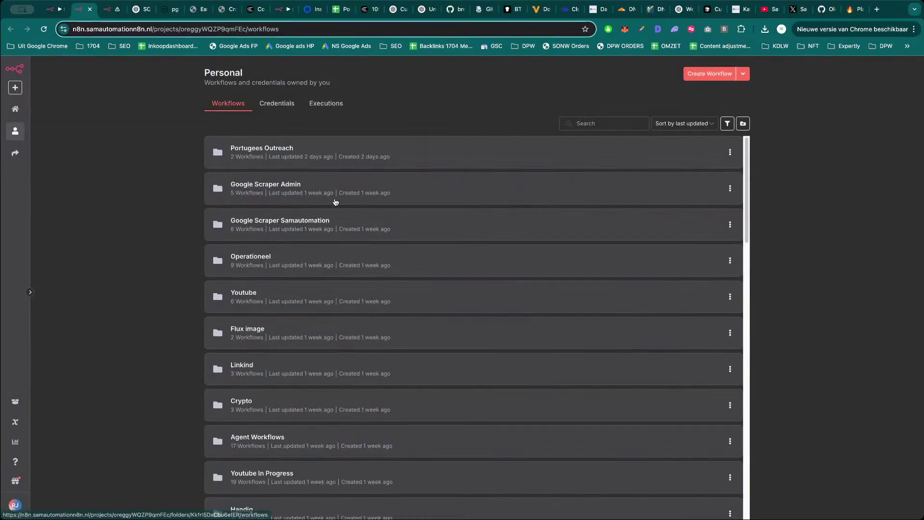
click(310, 188)
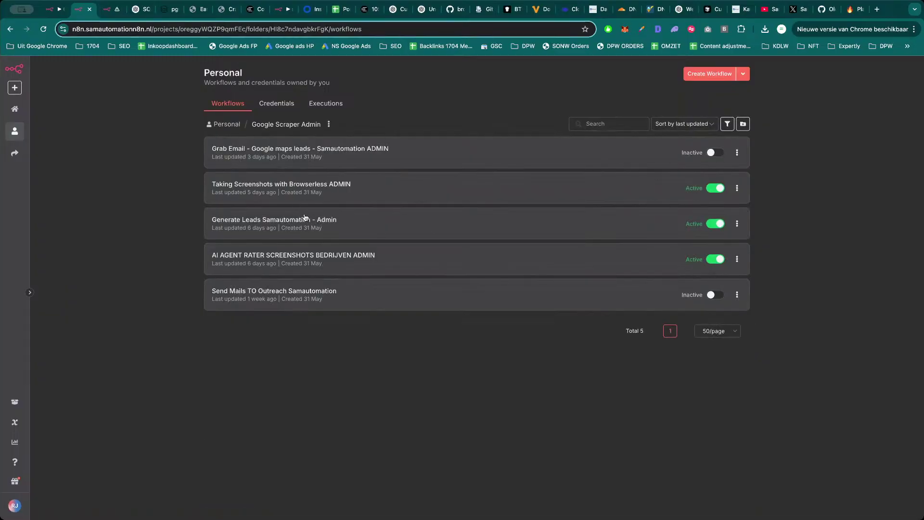
click(294, 258)
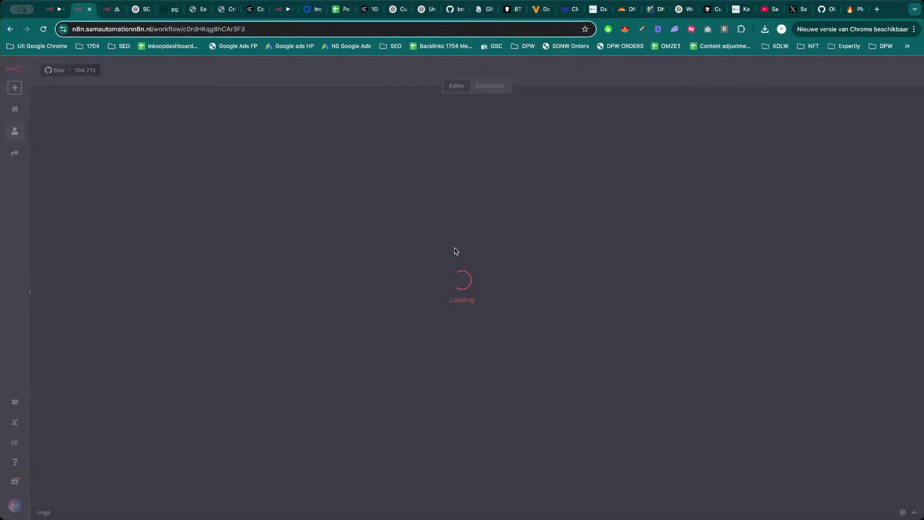
key(super+bracketleft)
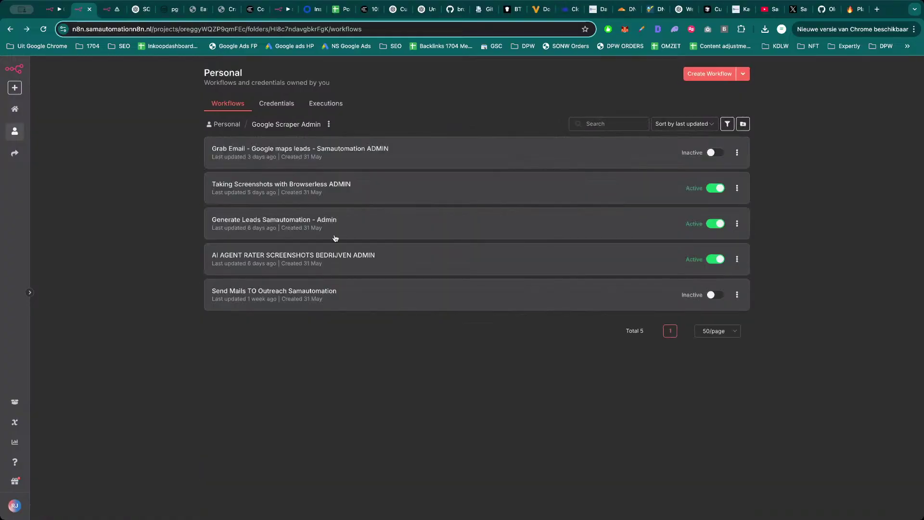
click(290, 294)
key(super+bracketleft)
click(283, 159)
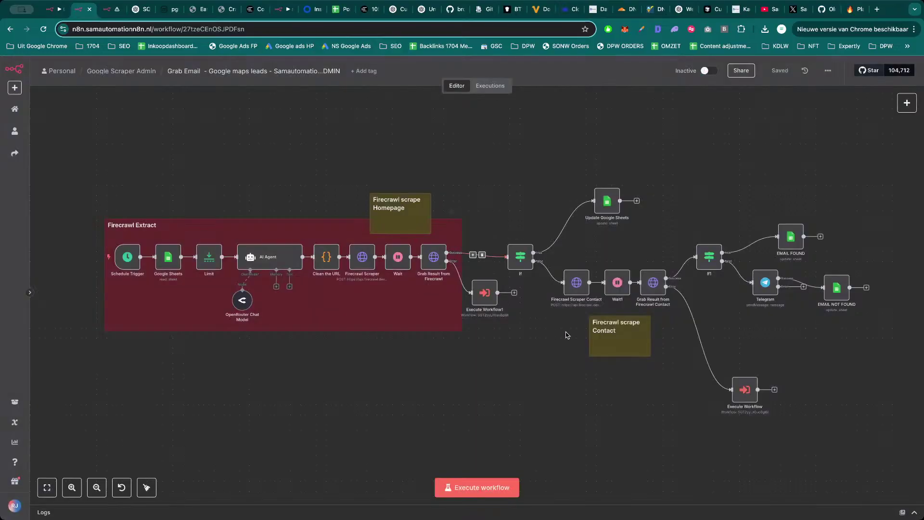
click(655, 287)
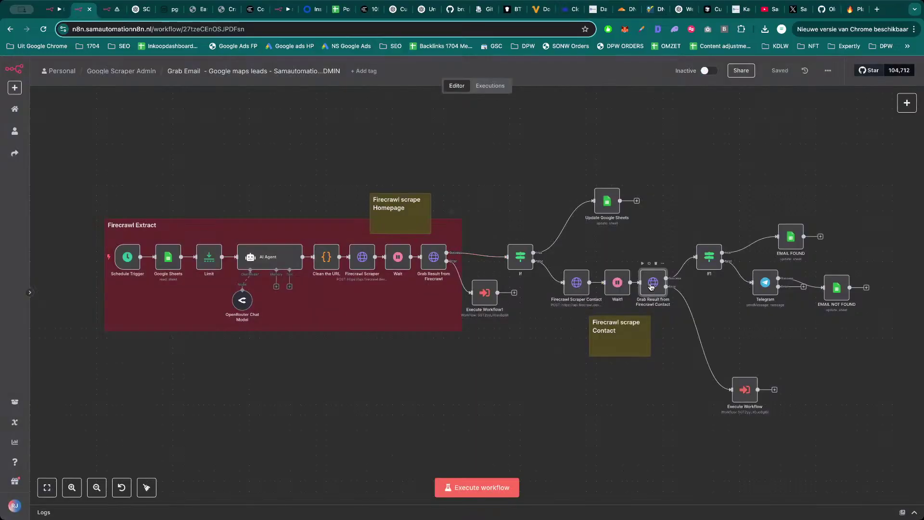
double_click(578, 287)
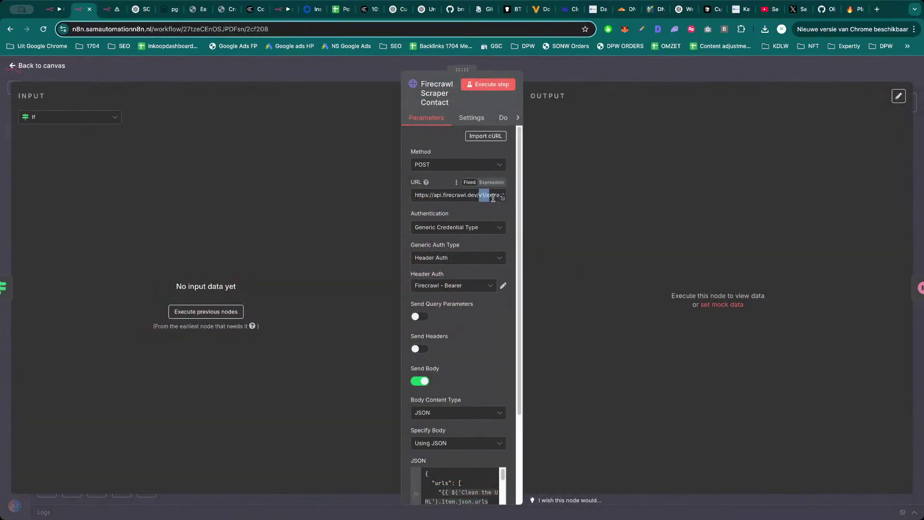
scroll(462, 295, down, 3)
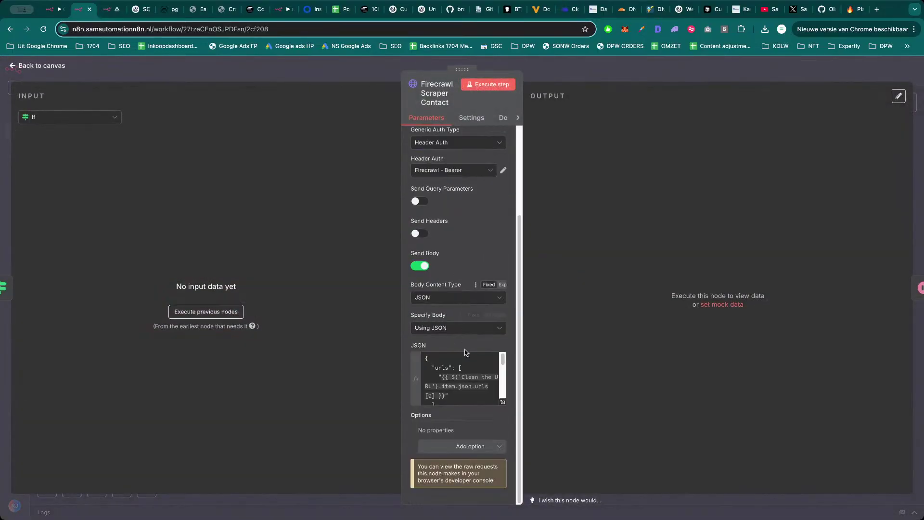
click(592, 80)
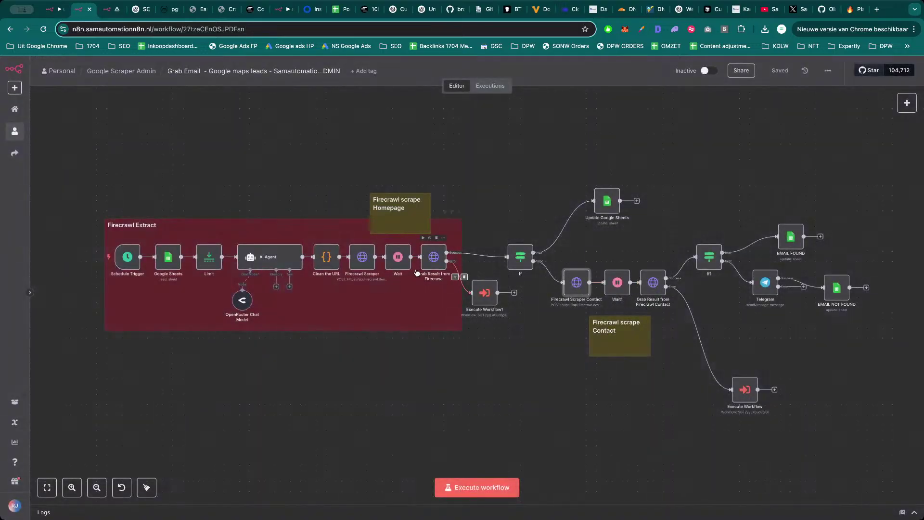
key(ctrl+c)
Paste Firecrawl Scraper Contact into the Digital agency Workflow between Edit Fields and Wait, replacing Screenshot Binance Price1.
key(ctrl+Tab)
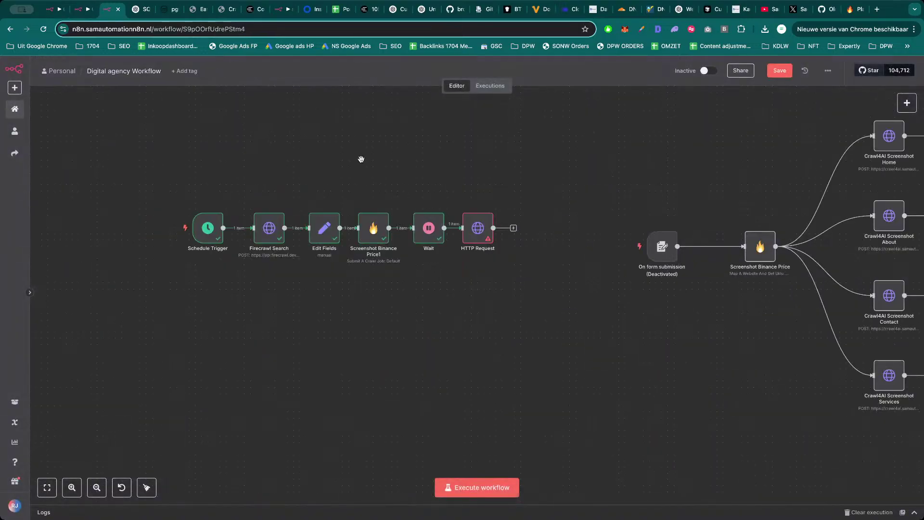
key(ctrl+v)
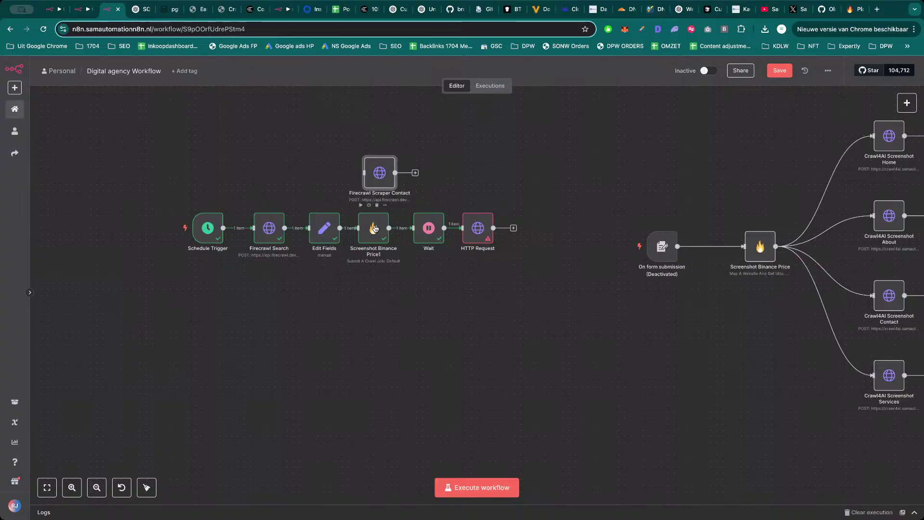
drag(375, 228, 369, 310)
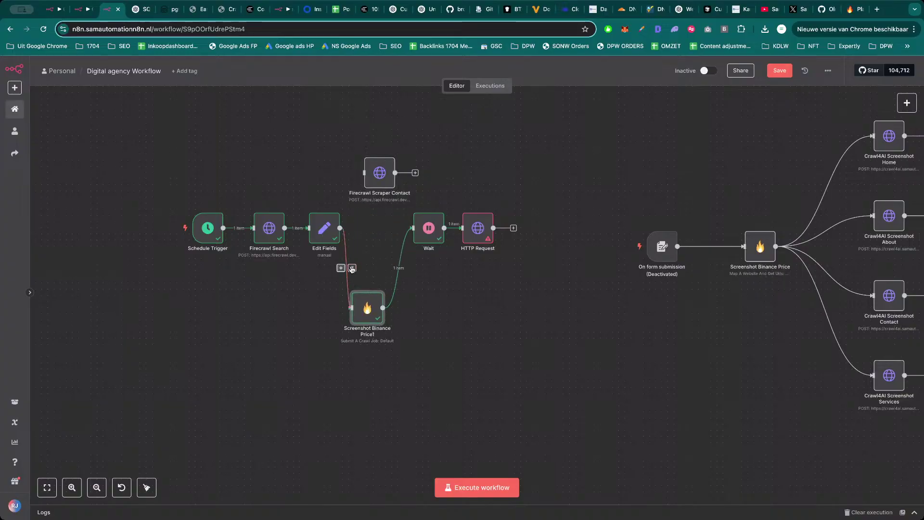
click(351, 268)
click(402, 268)
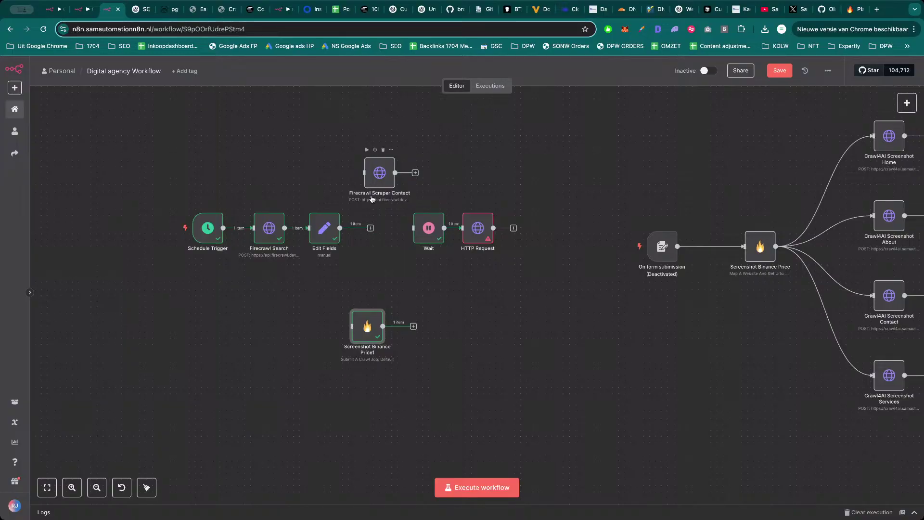
drag(378, 177, 372, 233)
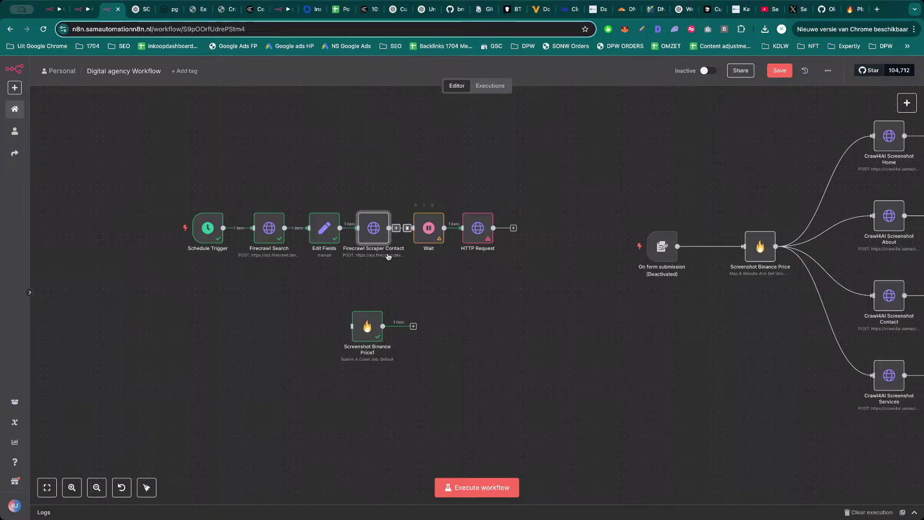
Copy the crawl job's custom body from Screenshot Binance Price1 for reuse.
double_click(377, 332)
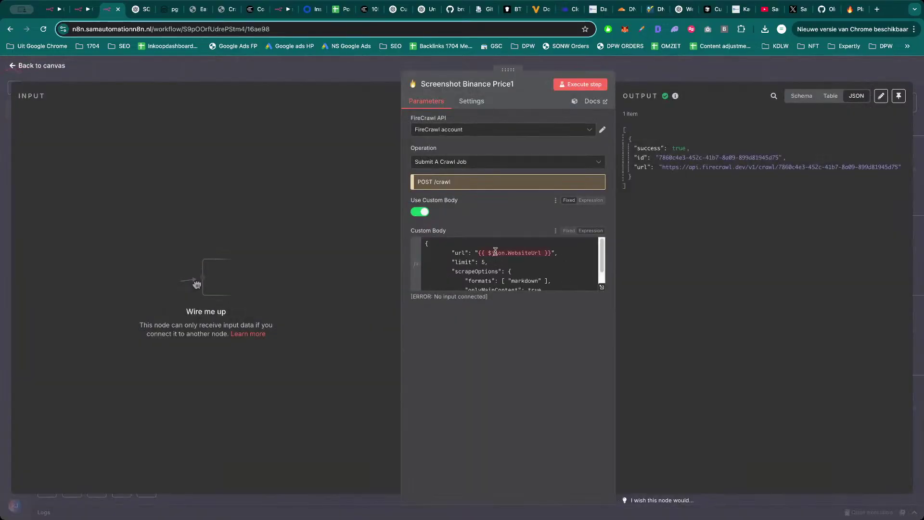
click(523, 262)
key(ctrl+a)
key(Escape)
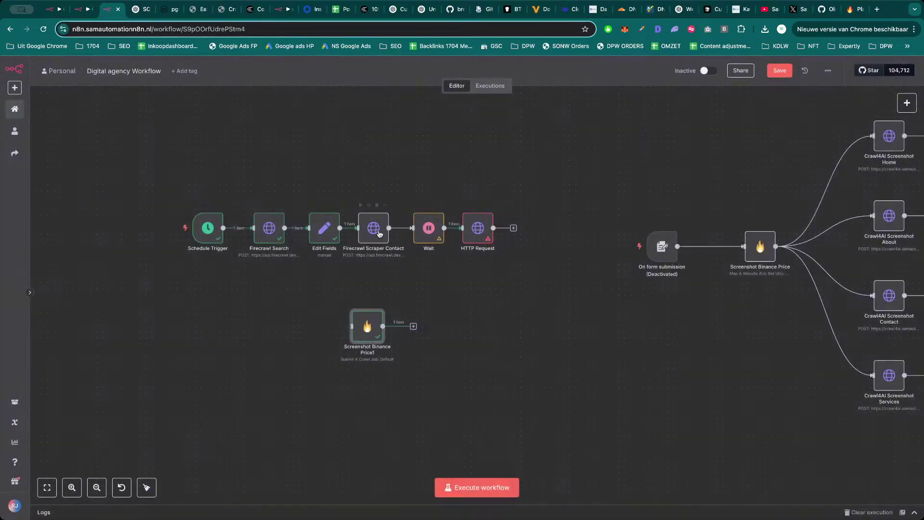
Change extract to crawl in Firecrawl Scraper Contact's request URL, following the Firecrawl crawl API example.
double_click(380, 235)
scroll(507, 389, down, 6)
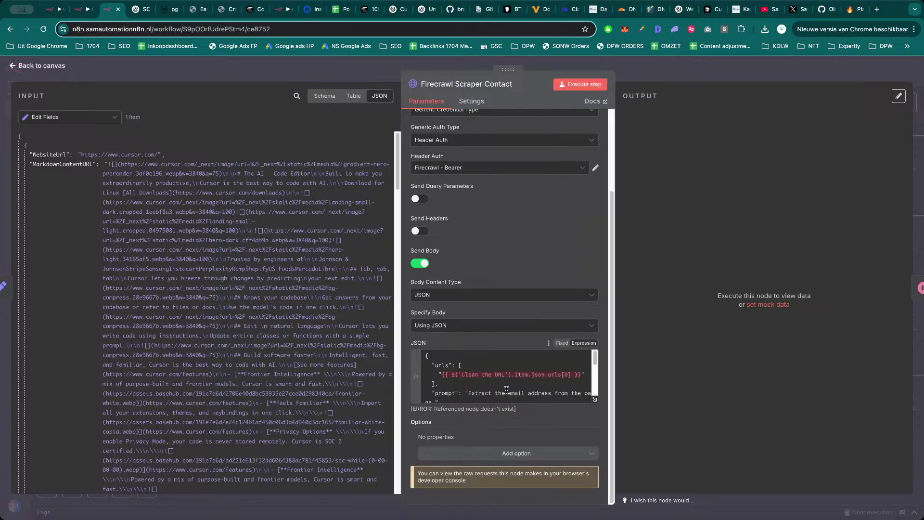
scroll(498, 370, up, 1)
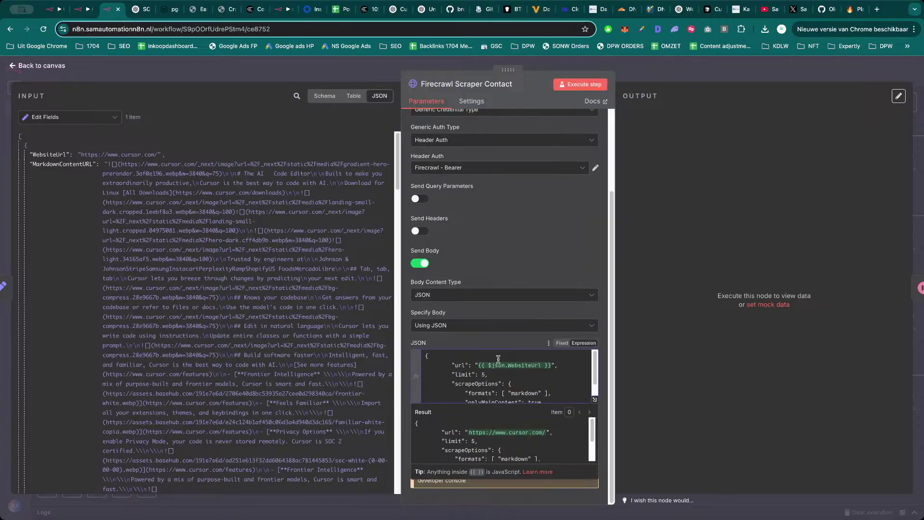
scroll(509, 246, up, 3)
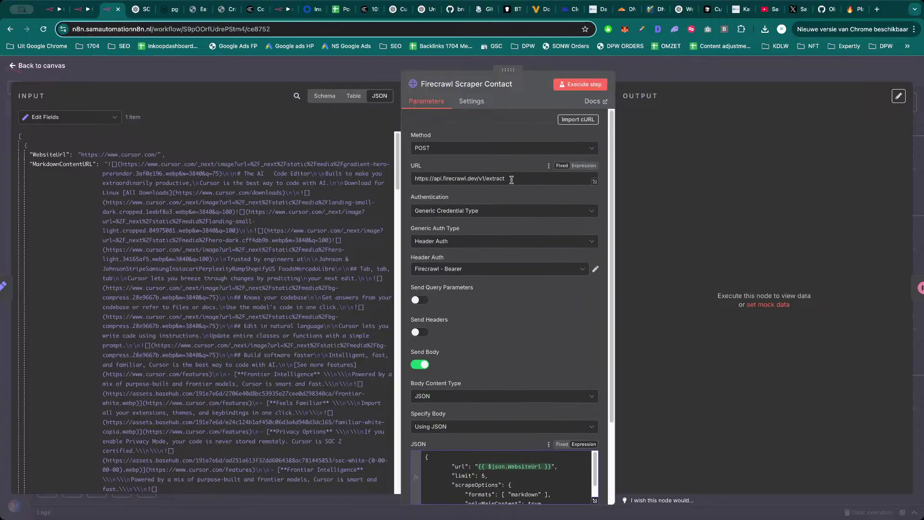
click(852, 10)
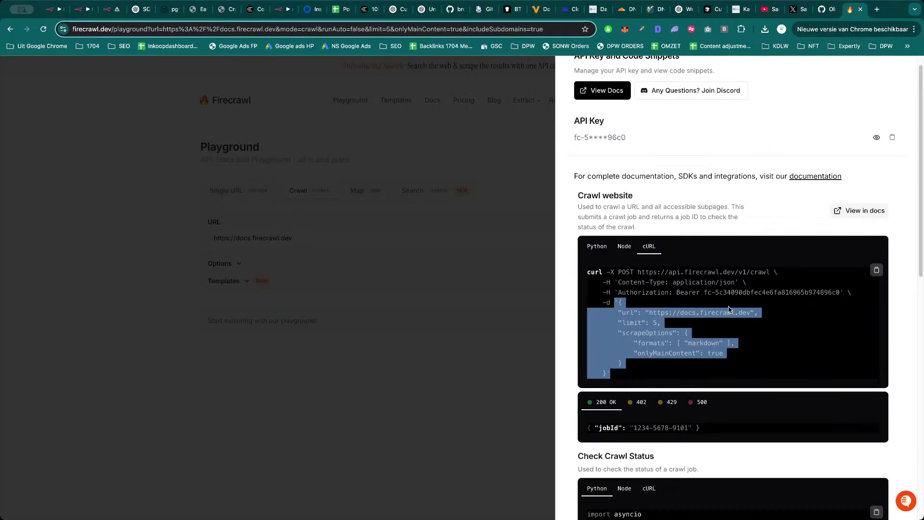
click(743, 279)
double_click(761, 271)
key(ctrl+Tab)
key(ctrl+Tab)
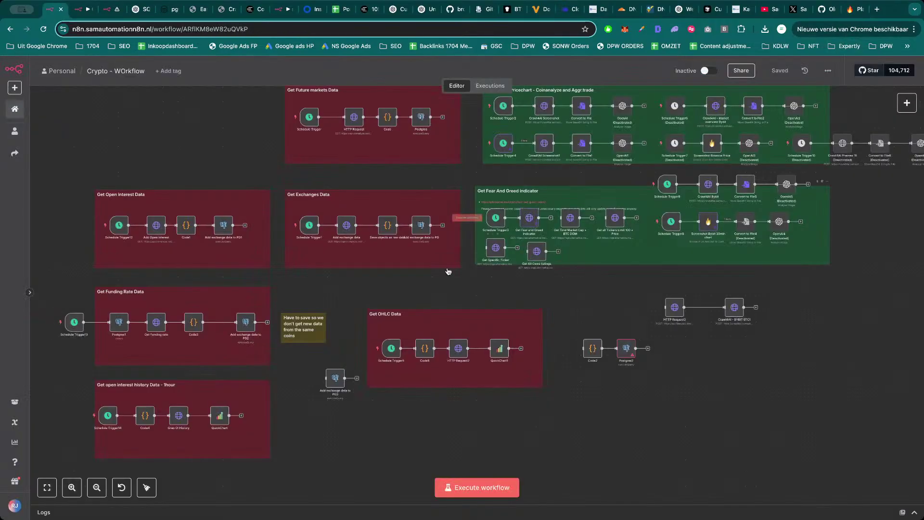
key(ctrl+Tab)
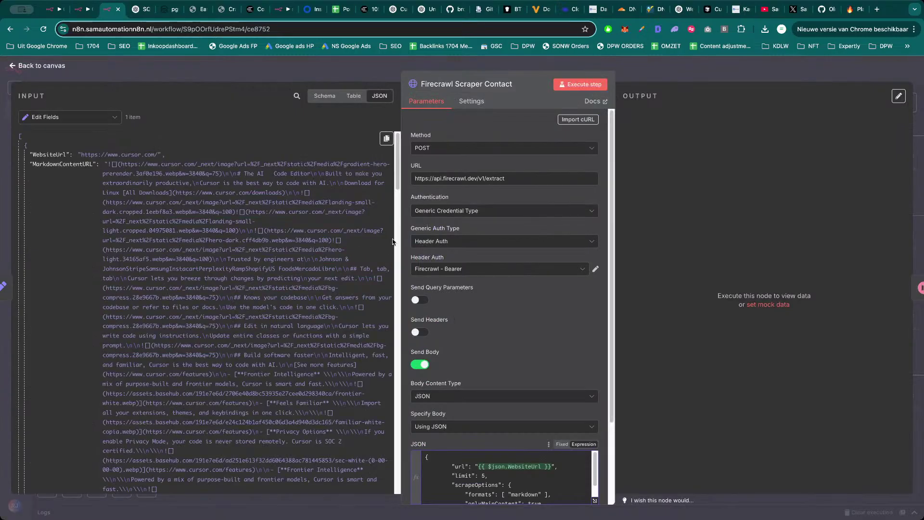
double_click(501, 178)
key(ctrl+v)
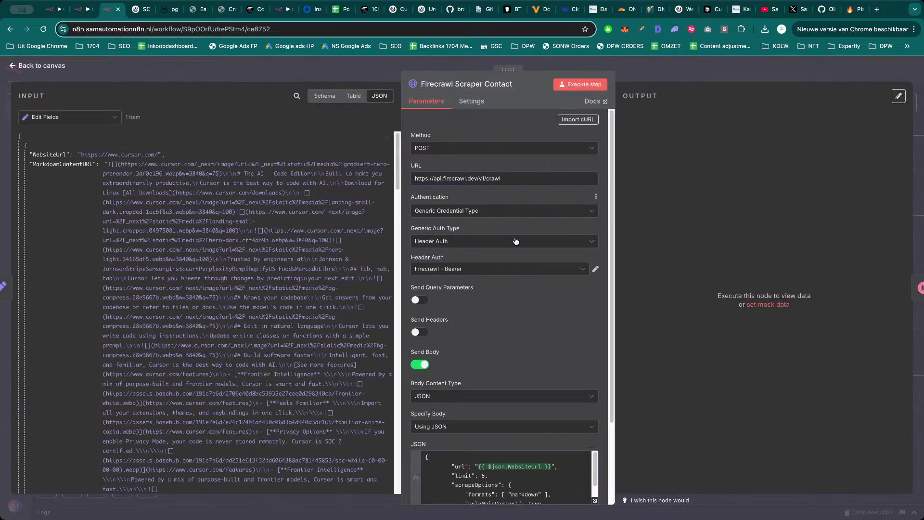
Run the Firecrawl Scraper Contact step alone, then the whole workflow.
click(603, 85)
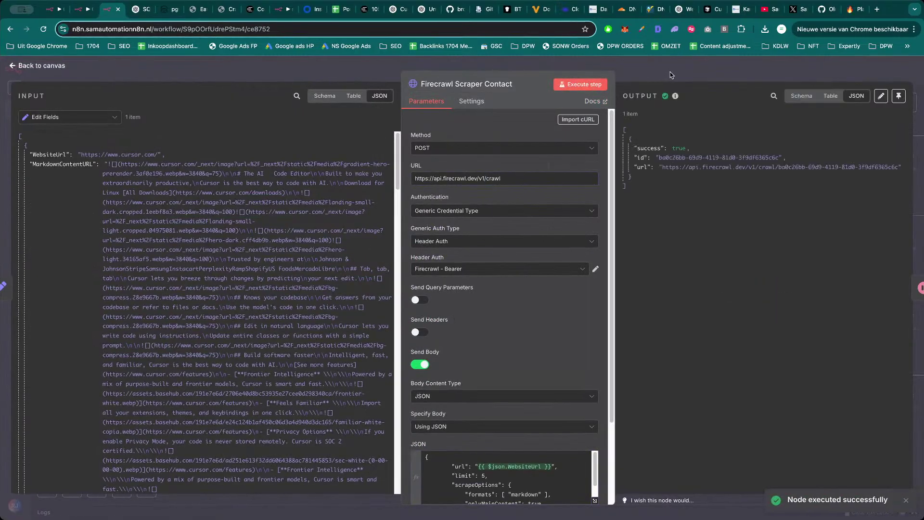
click(670, 71)
click(416, 205)
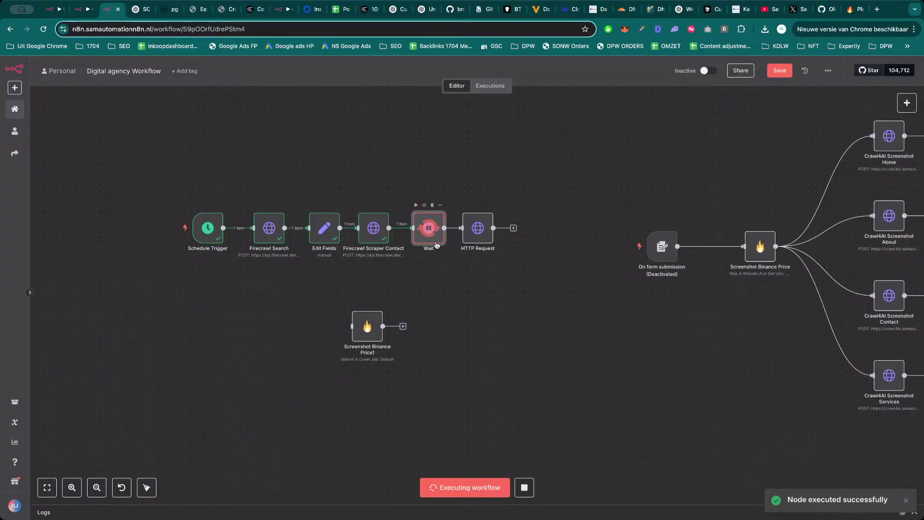
Run the HTTP Request step and review its output: crawl status 'scraping', 2 of 5 pages returned.
double_click(479, 230)
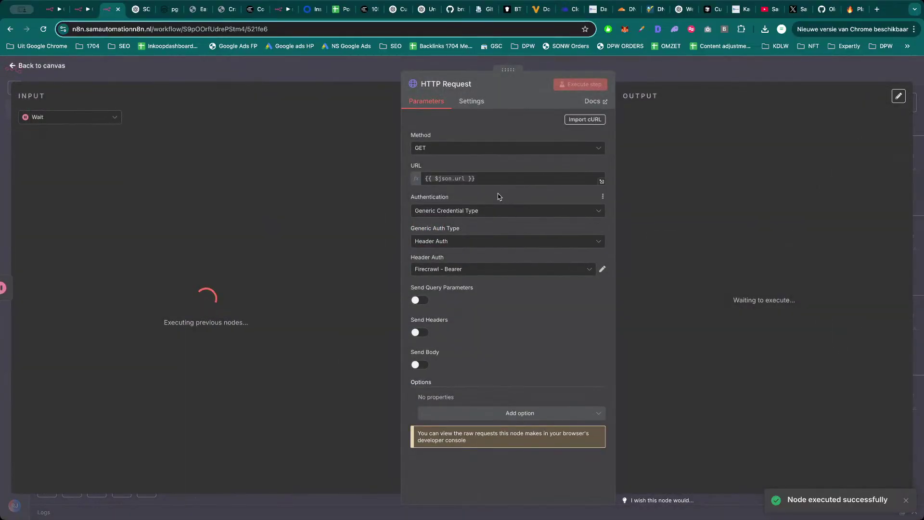
click(583, 89)
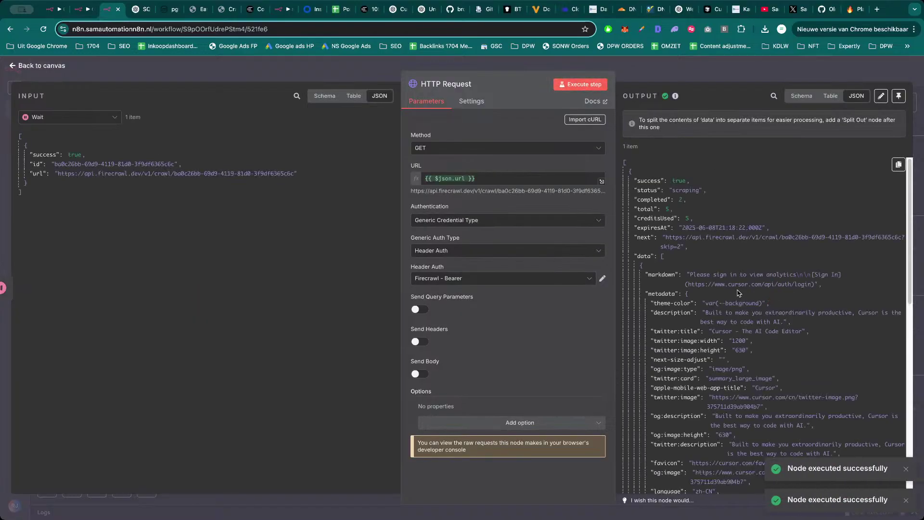
scroll(764, 349, down, 8)
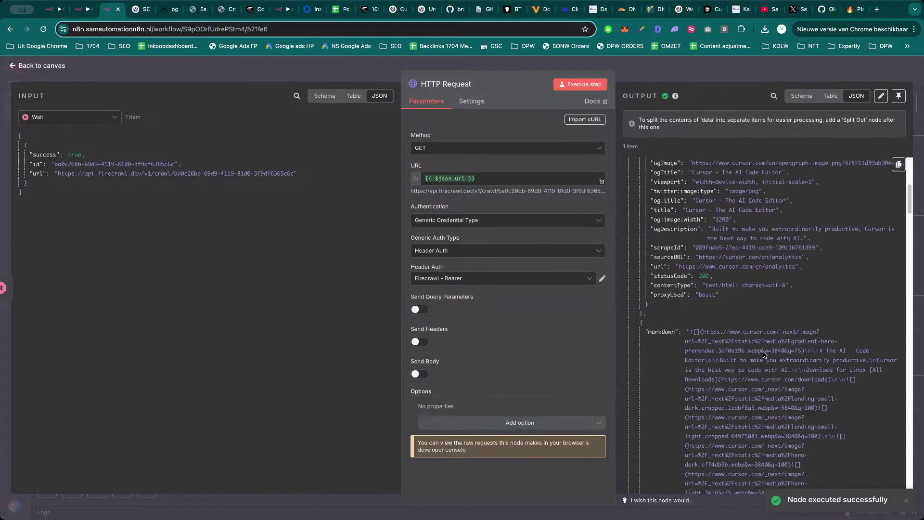
scroll(755, 320, up, 5)
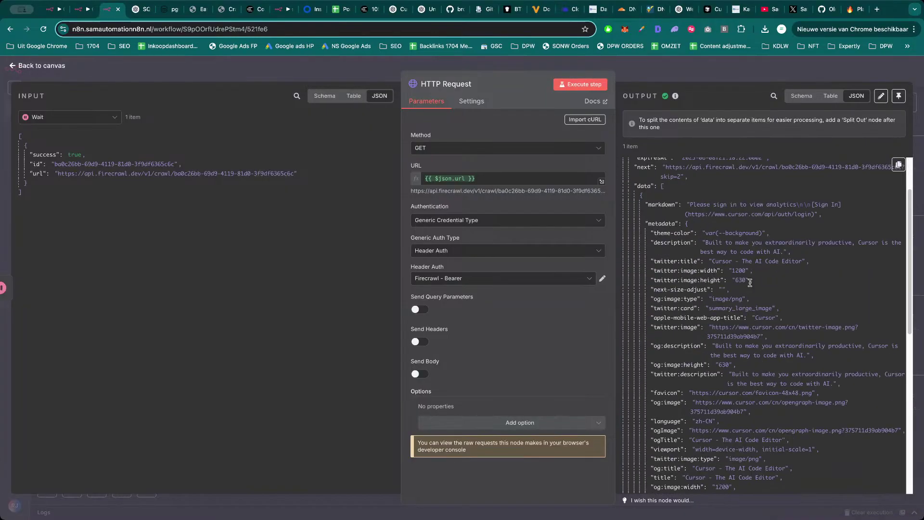
scroll(732, 231, up, 3)
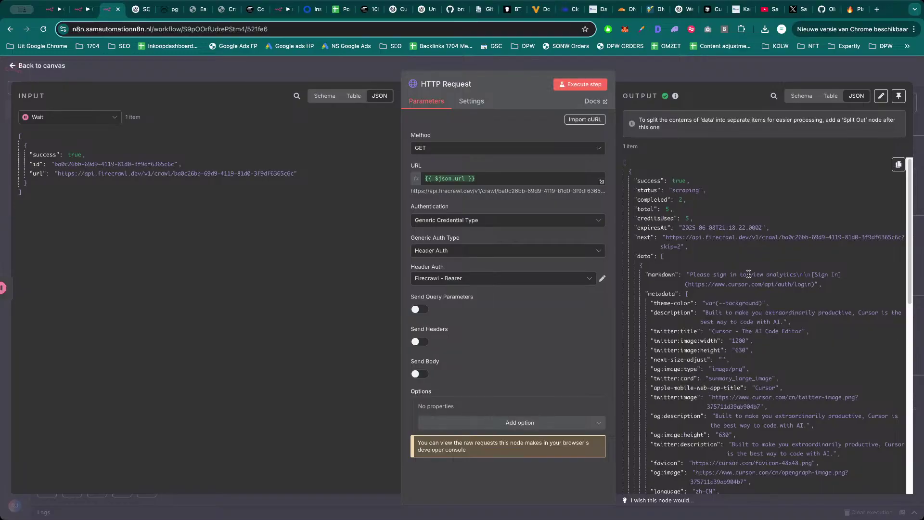
scroll(757, 305, down, 5)
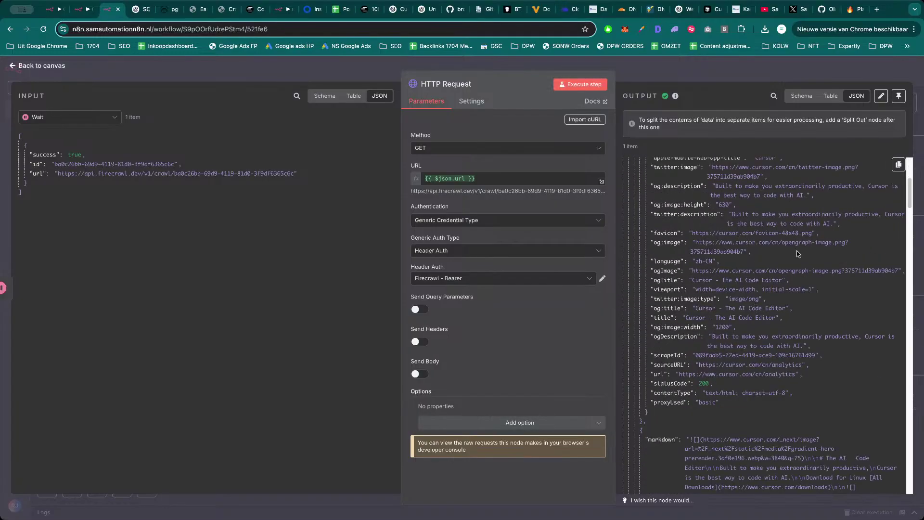
scroll(751, 320, down, 3)
scroll(713, 333, down, 10)
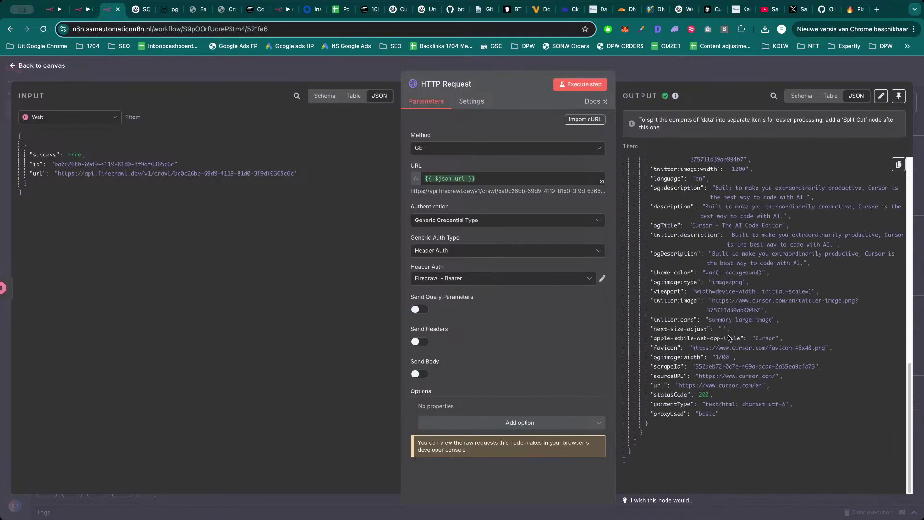
scroll(735, 356, up, 3)
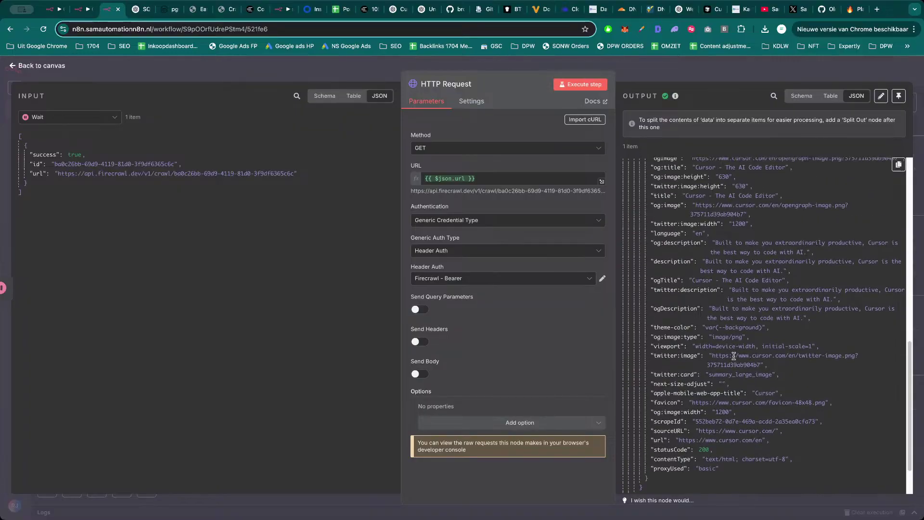
scroll(736, 353, down, 1)
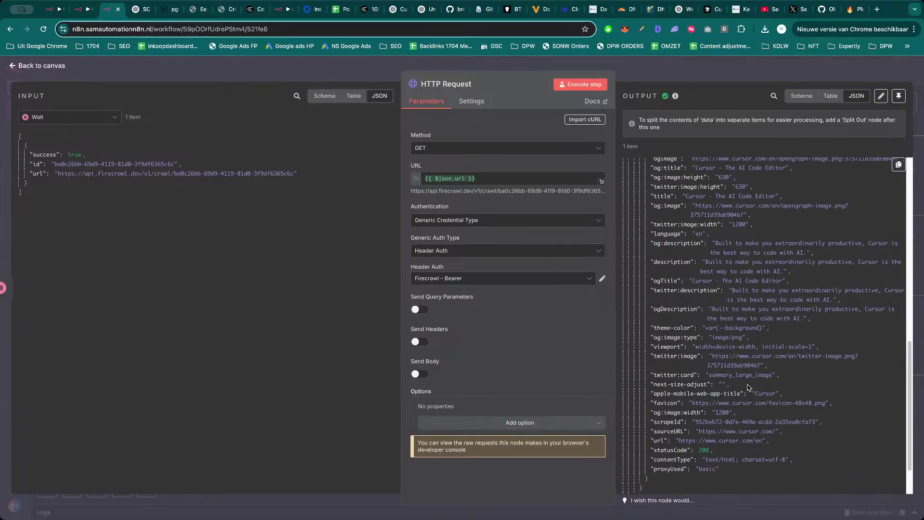
scroll(744, 382, up, 15)
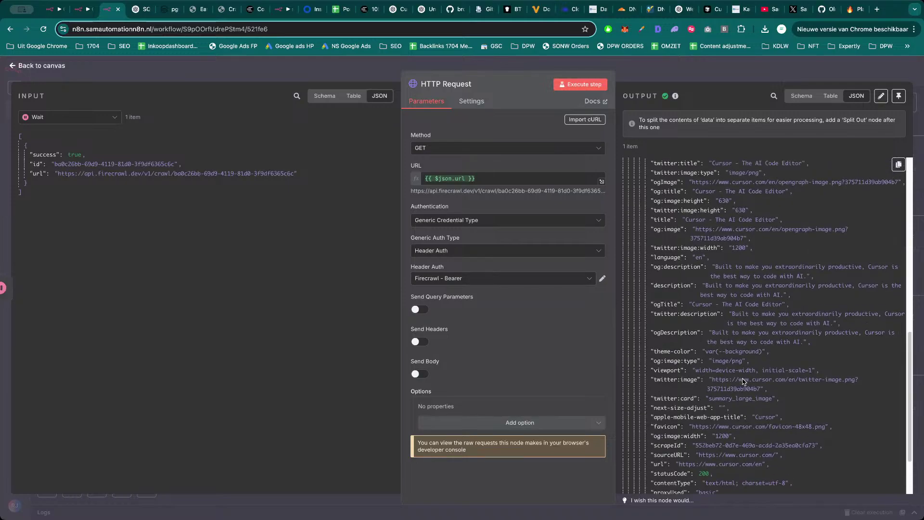
scroll(743, 379, up, 8)
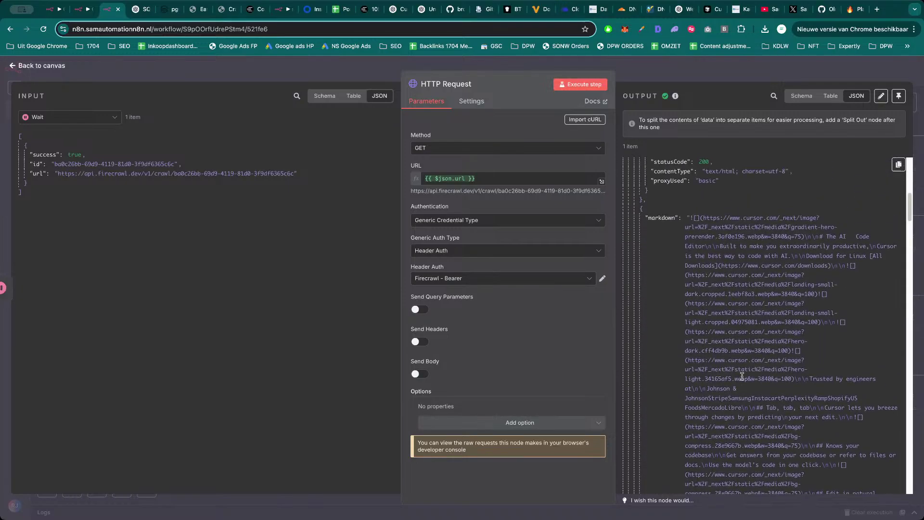
scroll(740, 369, up, 5)
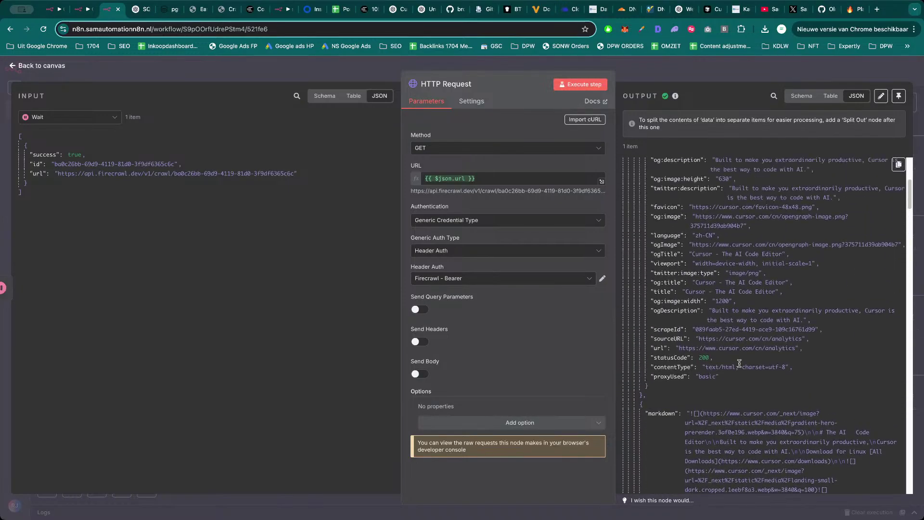
scroll(733, 360, up, 10)
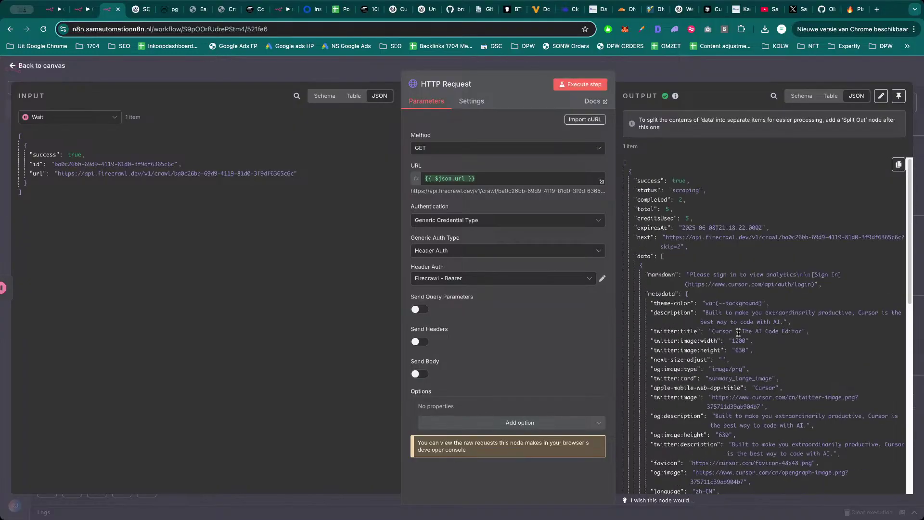
key(Escape)
scroll(520, 188, right, 3)
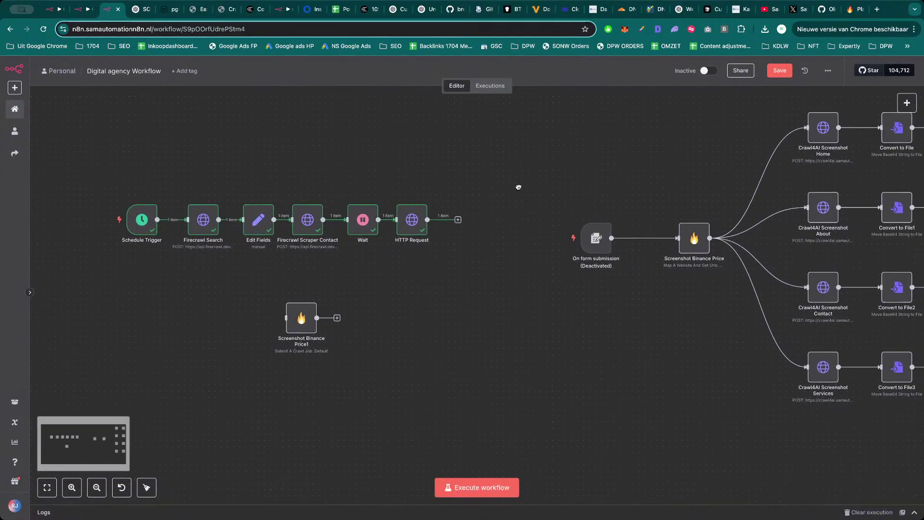
Shift Screenshot Binance Price and the On form submission node slightly left on the canvas.
scroll(515, 186, down, 3)
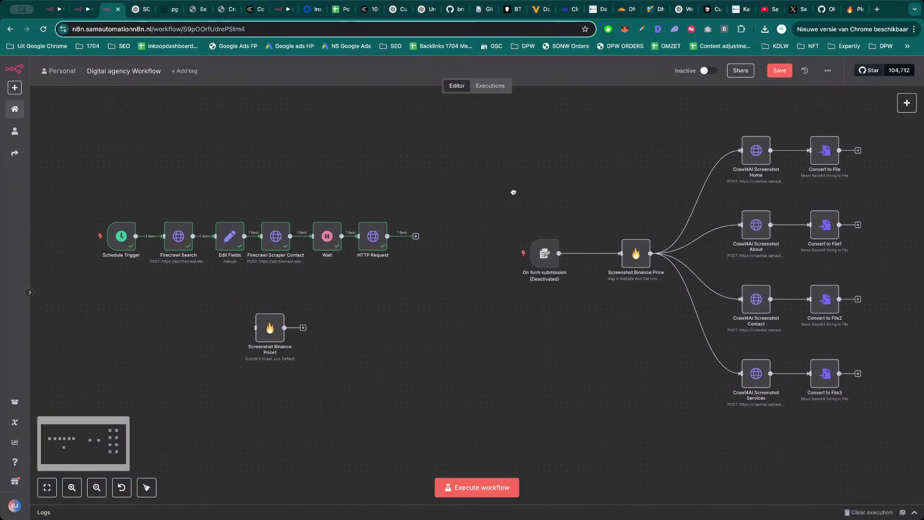
scroll(565, 185, right, 5)
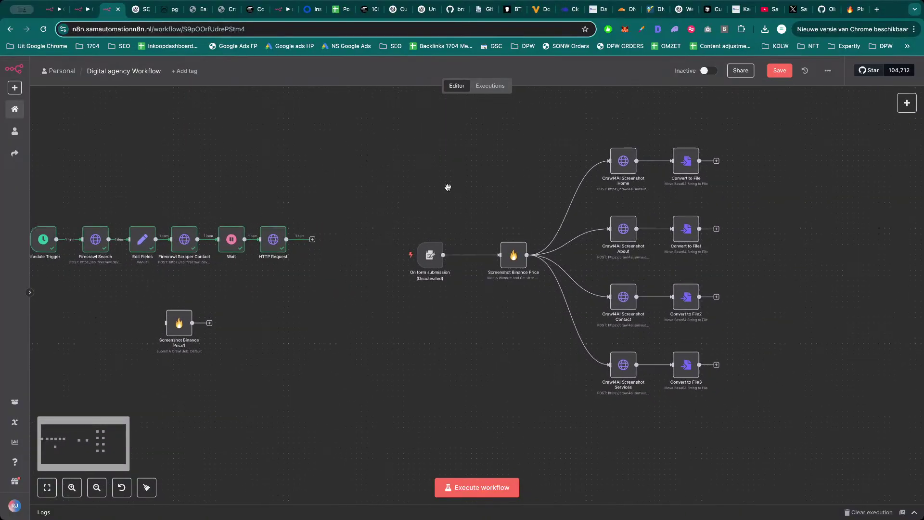
scroll(461, 182, left, 3)
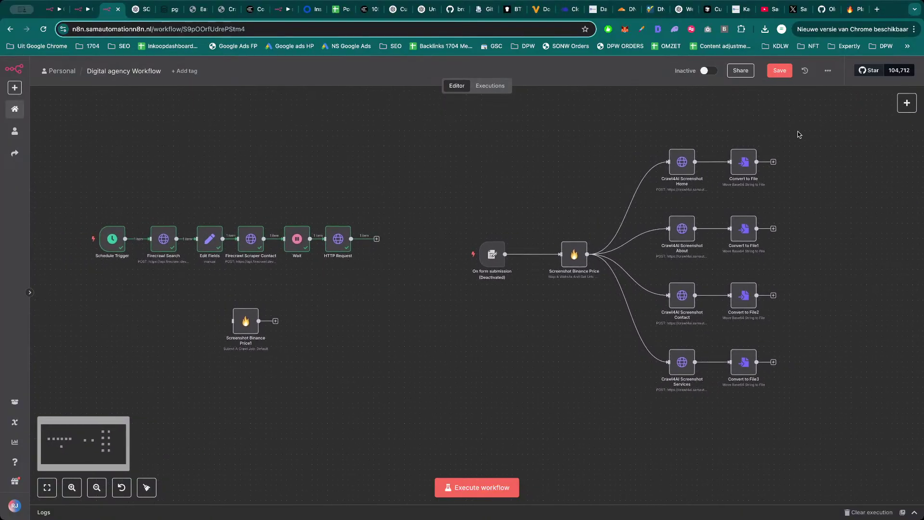
drag(819, 119, 403, 425)
click(431, 411)
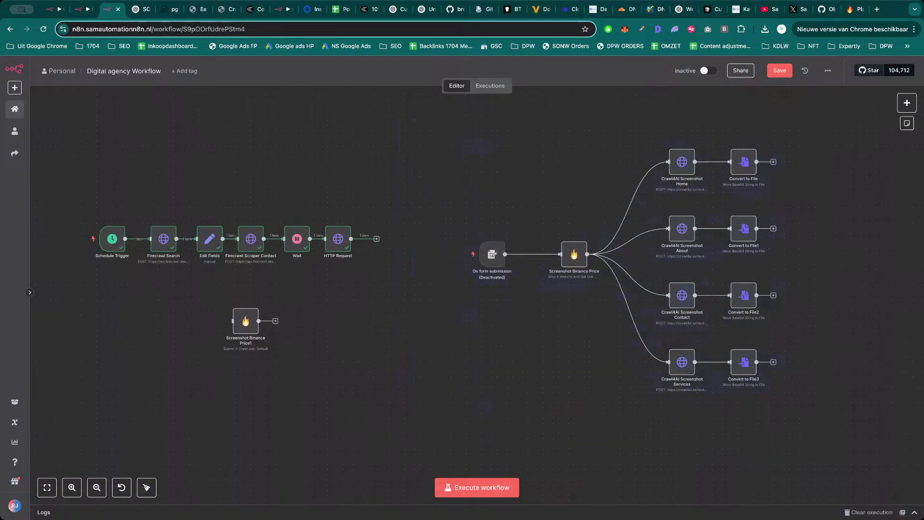
drag(845, 104, 459, 410)
mouse_move(438, 124)
mouse_down()
mouse_move(815, 392)
mouse_move(588, 269)
mouse_move(444, 113)
mouse_move(444, 124)
mouse_up()
click(443, 124)
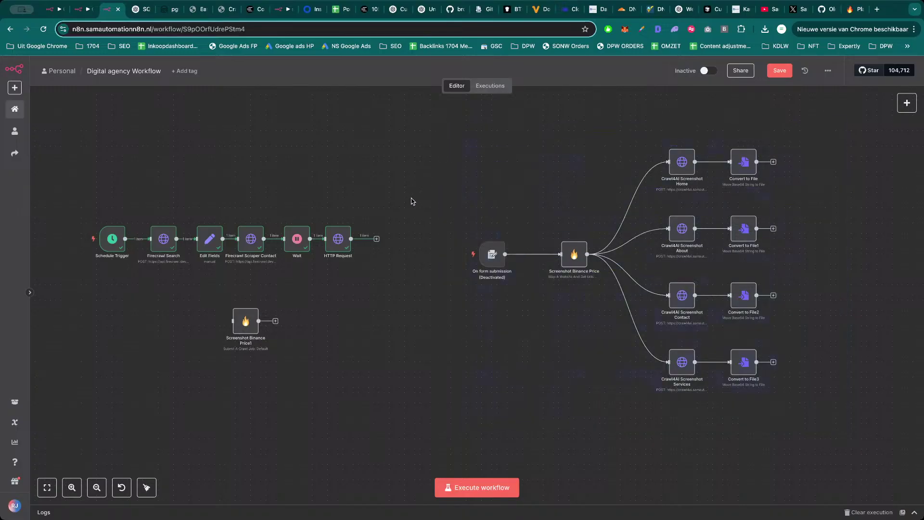
drag(640, 241, 838, 433)
drag(568, 259, 543, 257)
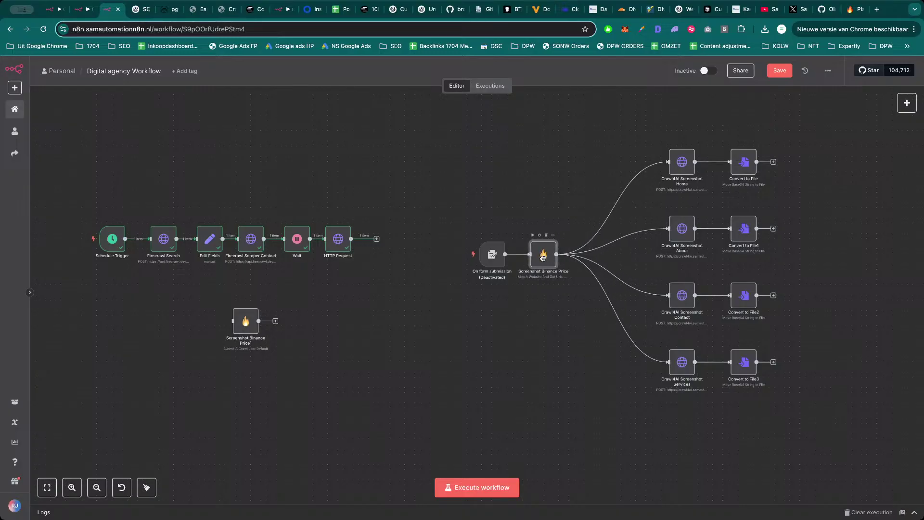
drag(484, 260, 453, 256)
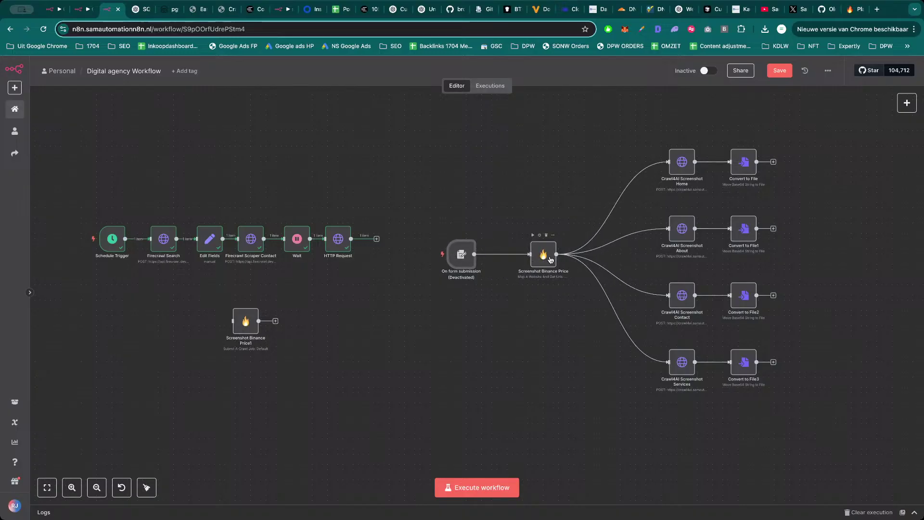
drag(551, 260, 525, 260)
Deactivate the six-node scheduled crawl chain and move it up toward the top.
drag(393, 171, 67, 308)
key(d)
click(284, 154)
drag(431, 164, 88, 310)
drag(164, 248, 163, 145)
click(196, 221)
Move Screenshot Binance Price1 under the crawl chain and deactivate it.
drag(245, 324, 161, 209)
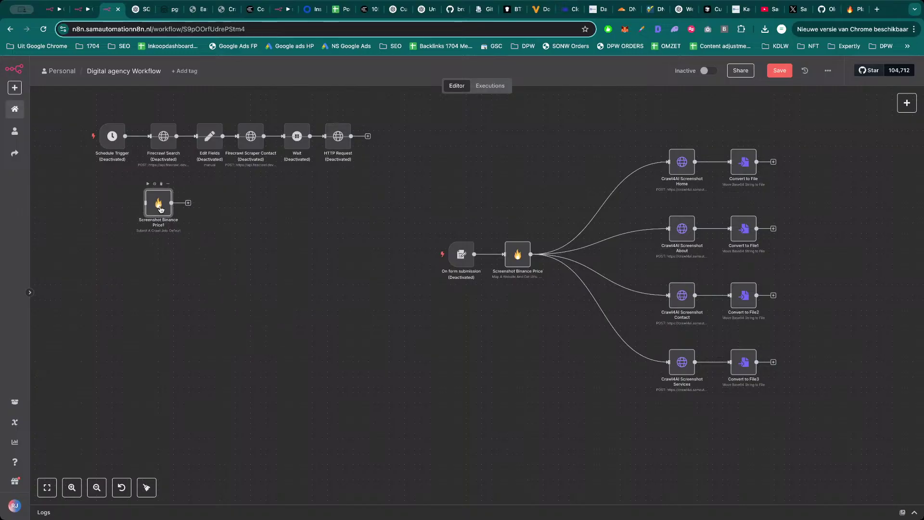
key(d)
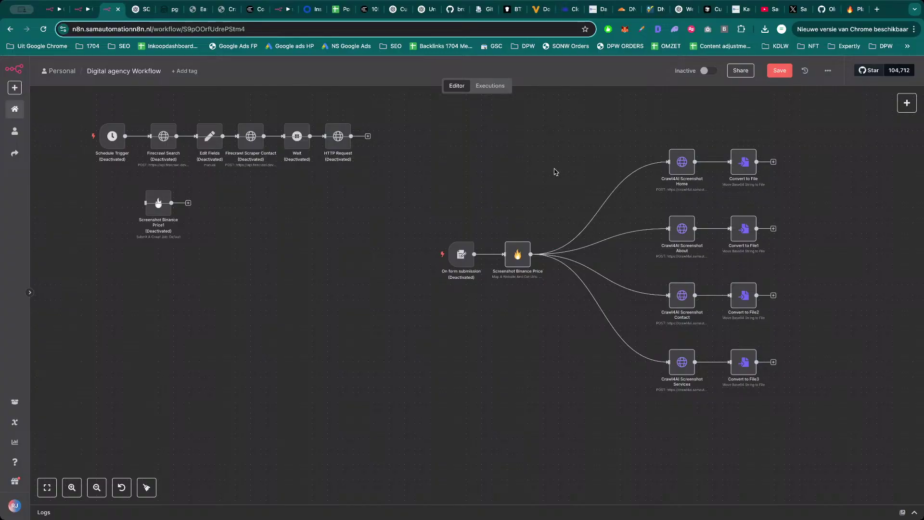
double_click(101, 117)
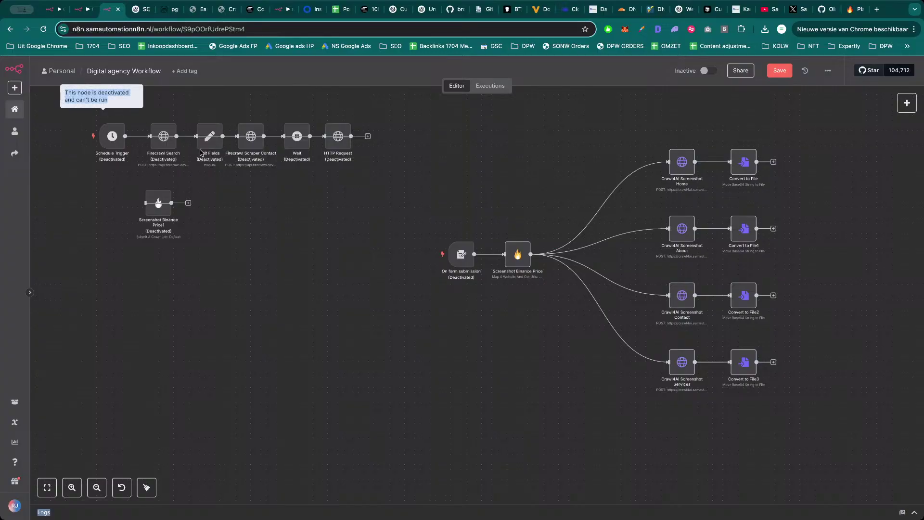
click(460, 261)
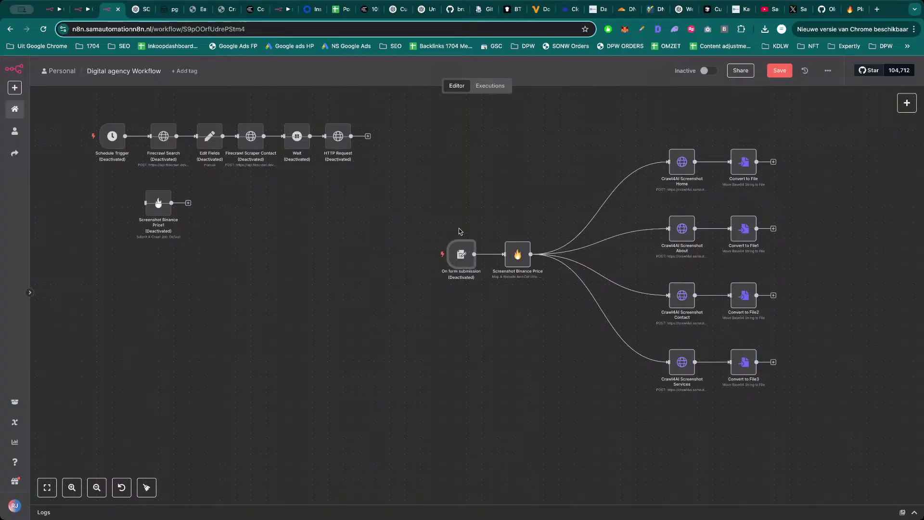
Reactivate On form submission and move it and Screenshot Binance Price further left.
click(458, 235)
drag(461, 254, 369, 255)
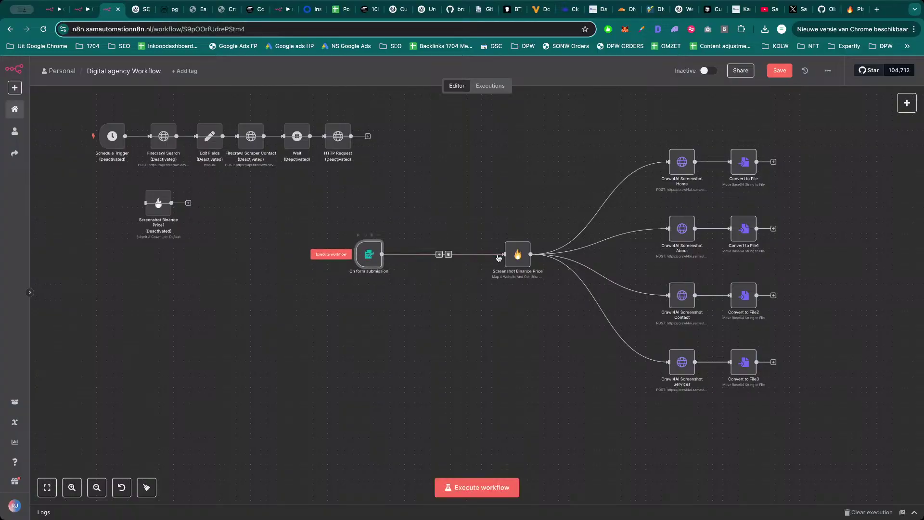
drag(523, 255, 431, 255)
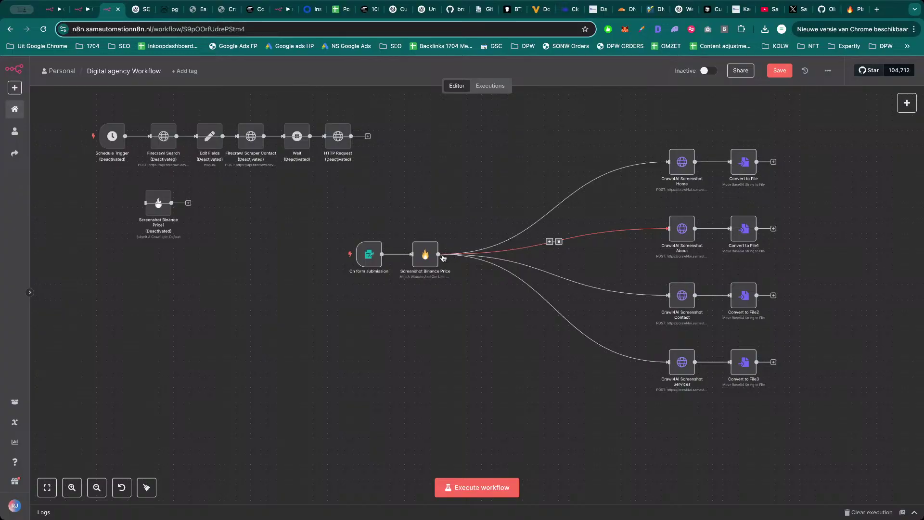
Delete Screenshot Binance Price's links to Crawl4AI Screenshot About, Home, Contact and Services.
click(559, 241)
click(559, 208)
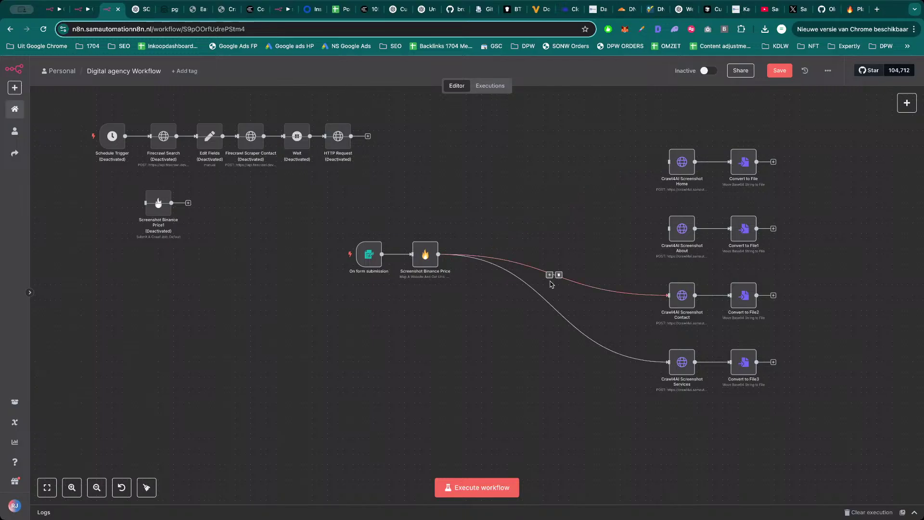
click(558, 278)
click(558, 310)
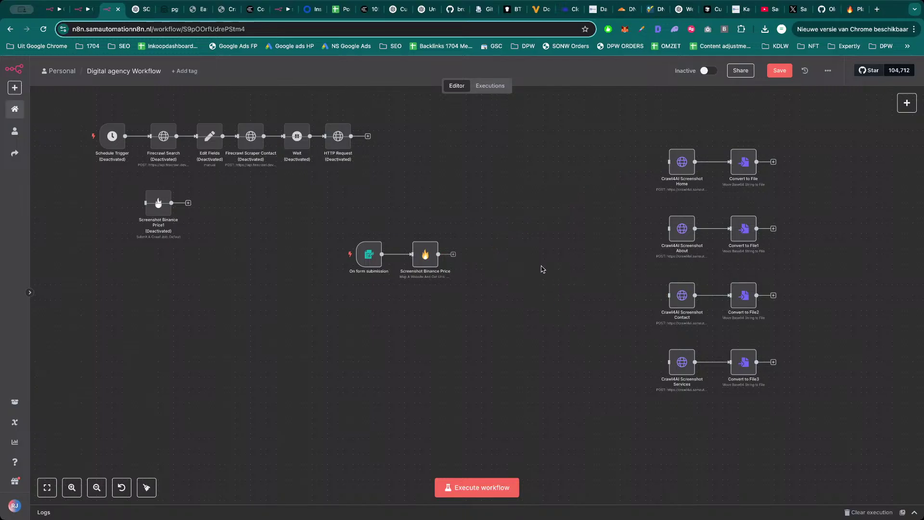
click(454, 255)
Add an AI Agent step with Source for Prompt set to Define below.
text(agen)
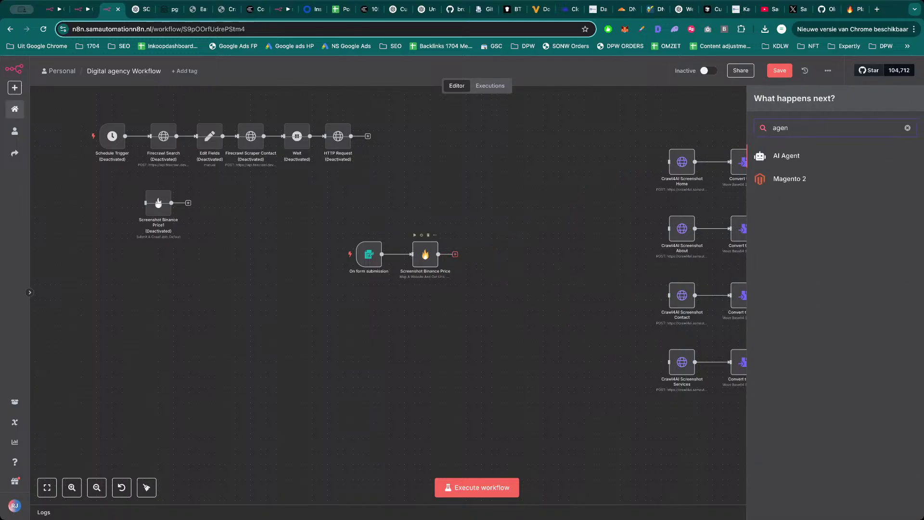
click(787, 155)
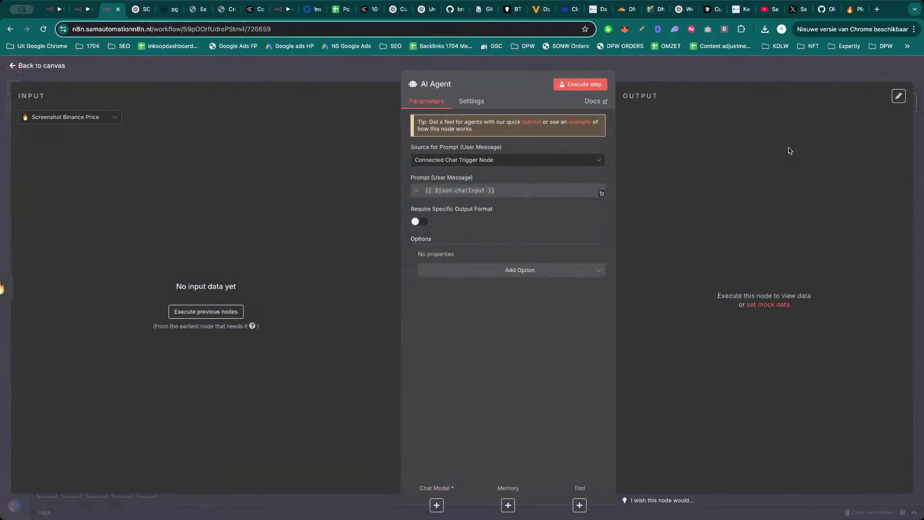
click(515, 163)
click(476, 210)
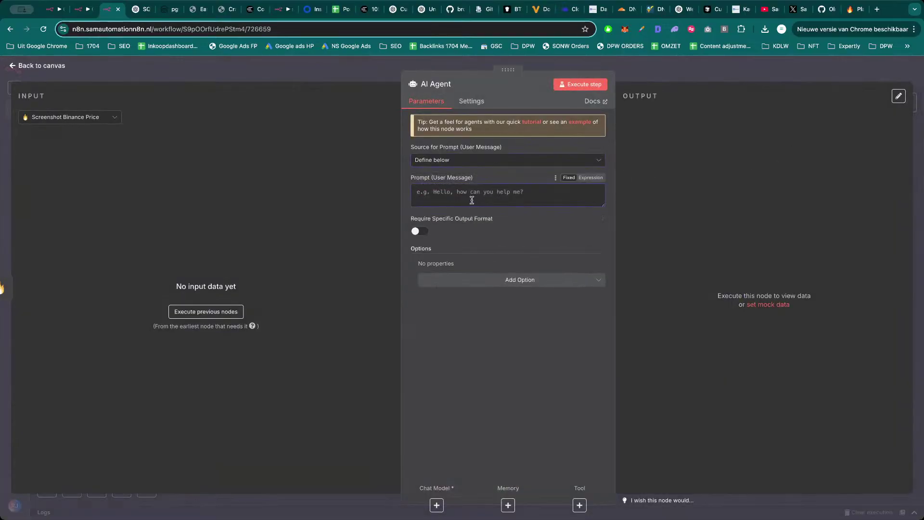
click(358, 79)
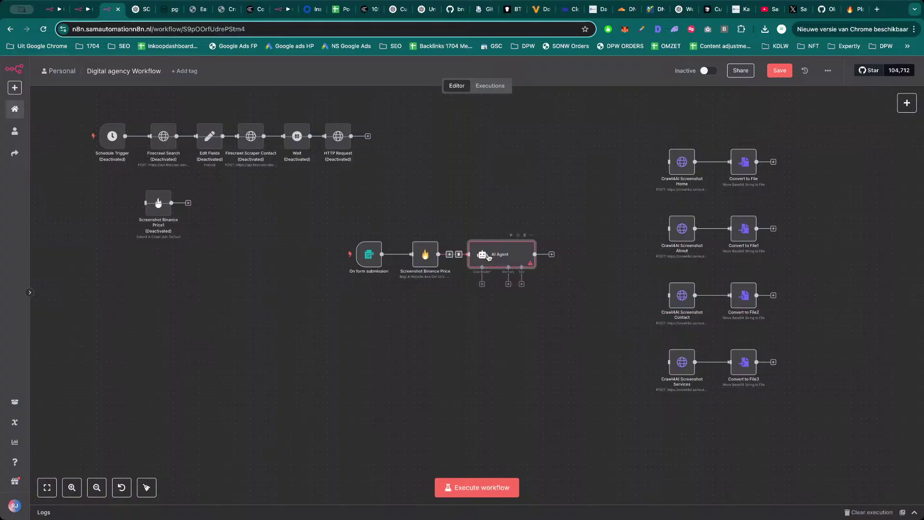
Attach an OpenRouter Chat Model (openai/gpt-4o-mini) to the AI Agent, placed beneath it.
double_click(414, 265)
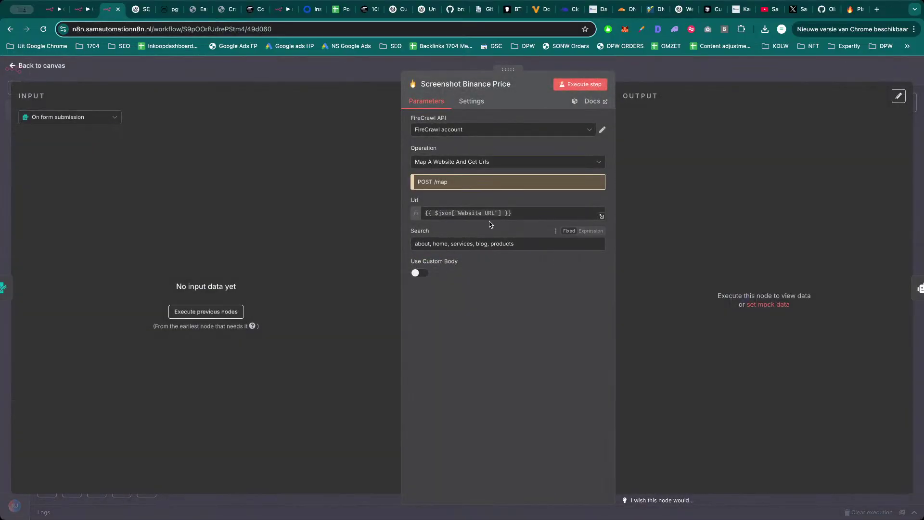
key(Escape)
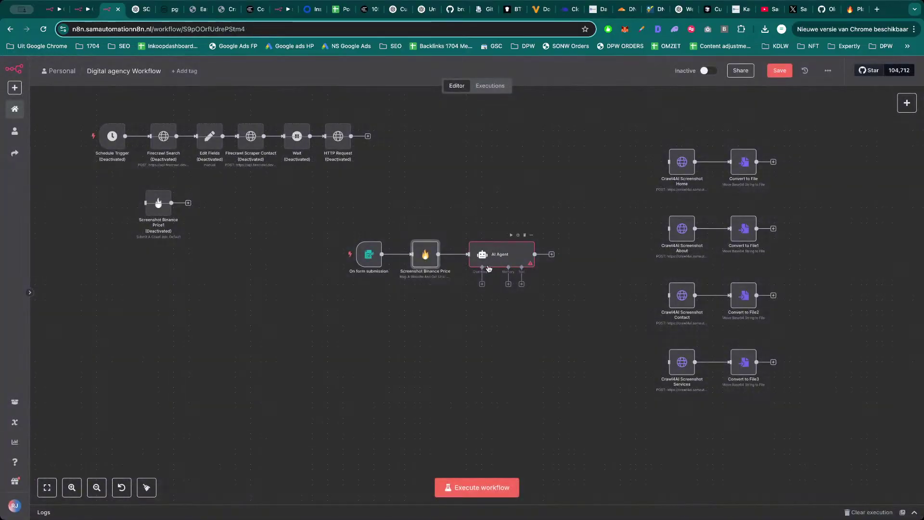
click(483, 284)
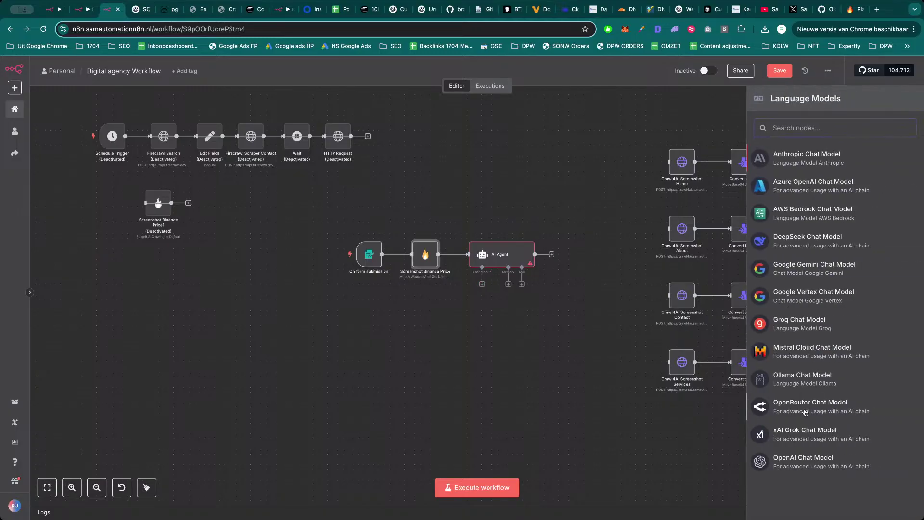
click(801, 406)
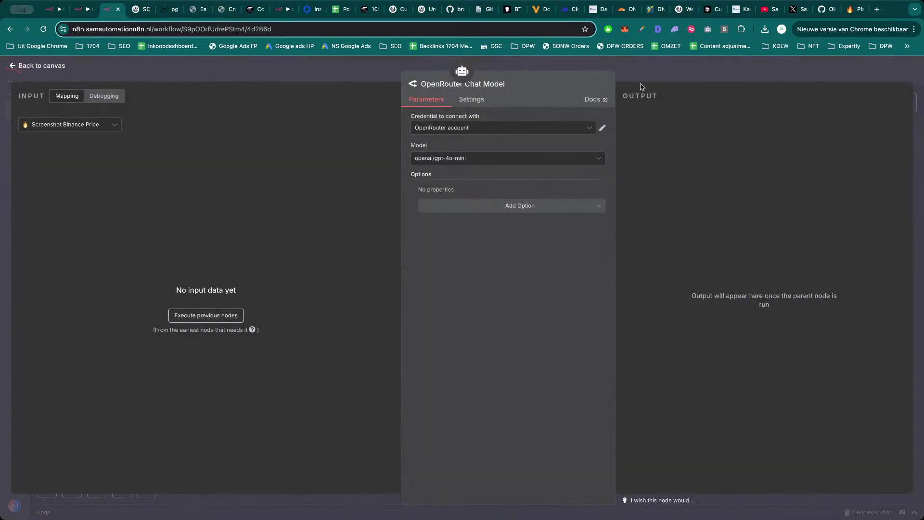
key(Escape)
drag(480, 310, 444, 309)
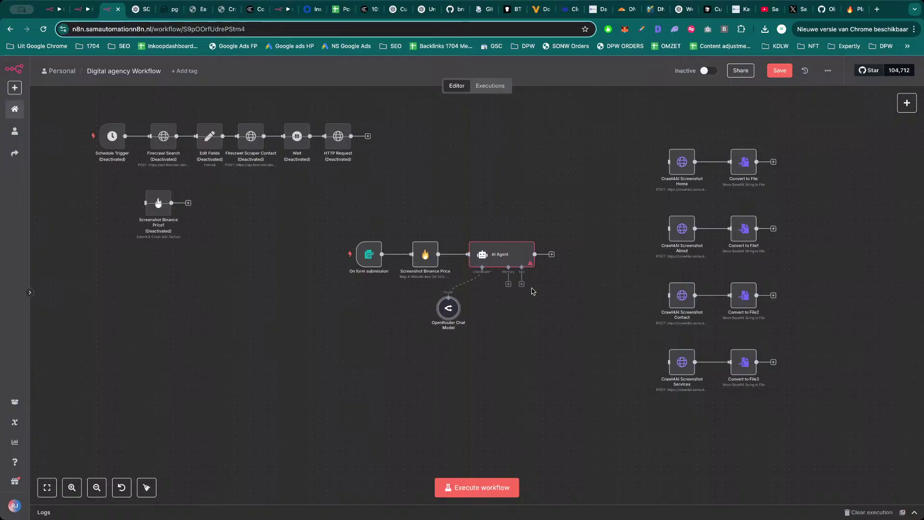
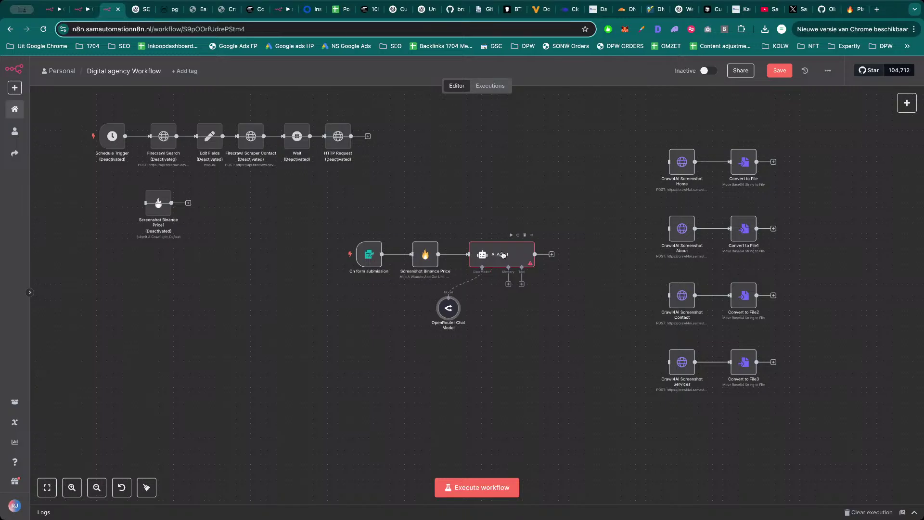
Open a fresh browser tab alongside the n8n Digital agency Workflow.
key(ctrl+t)
Go to the Anthropic Console and start generating a new prompt.
text(antr)
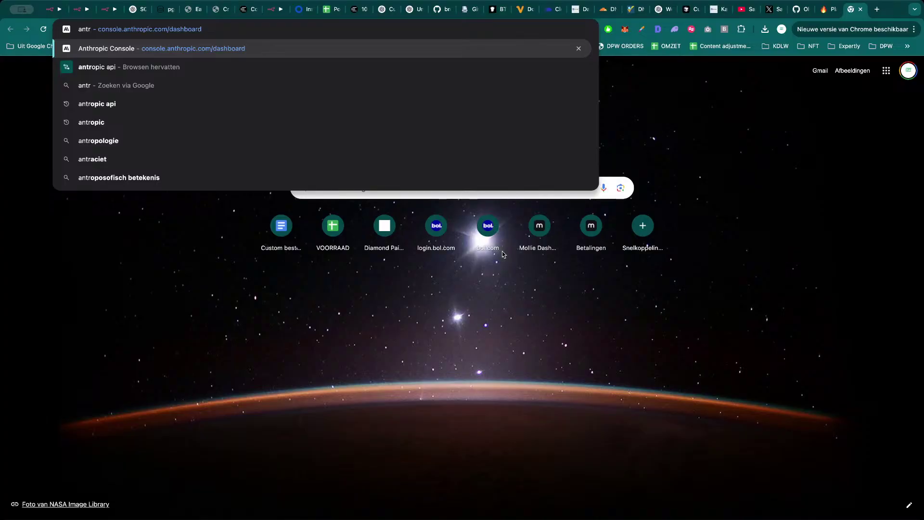
key(Return)
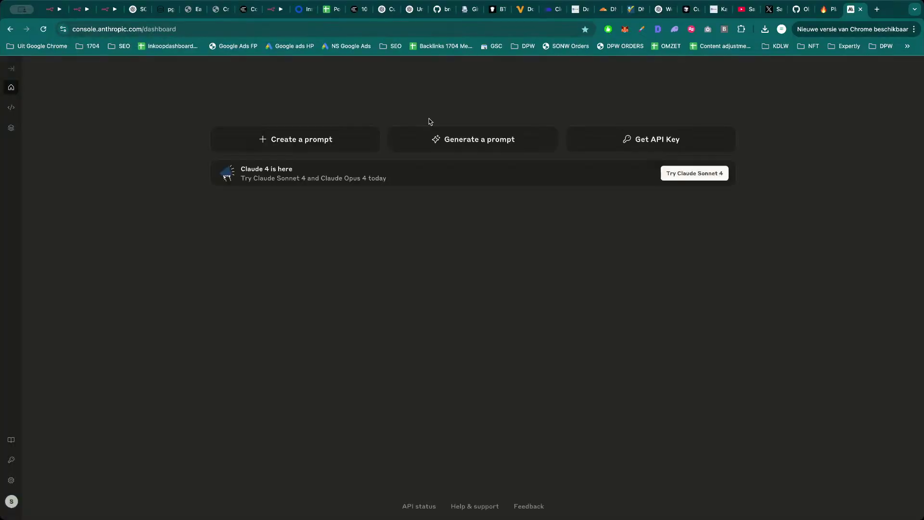
click(475, 141)
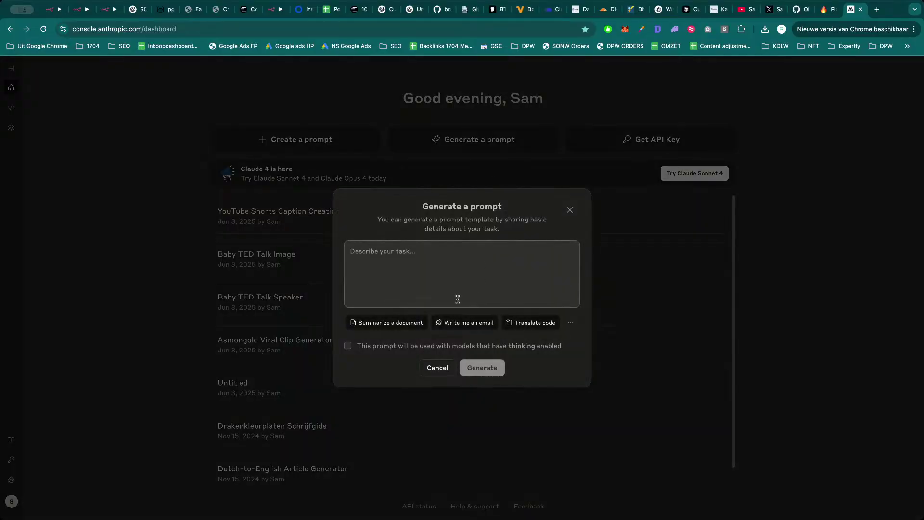
Describe picking a website's main page URLs (Home, services, Contact) and generate the prompt.
click(454, 288)
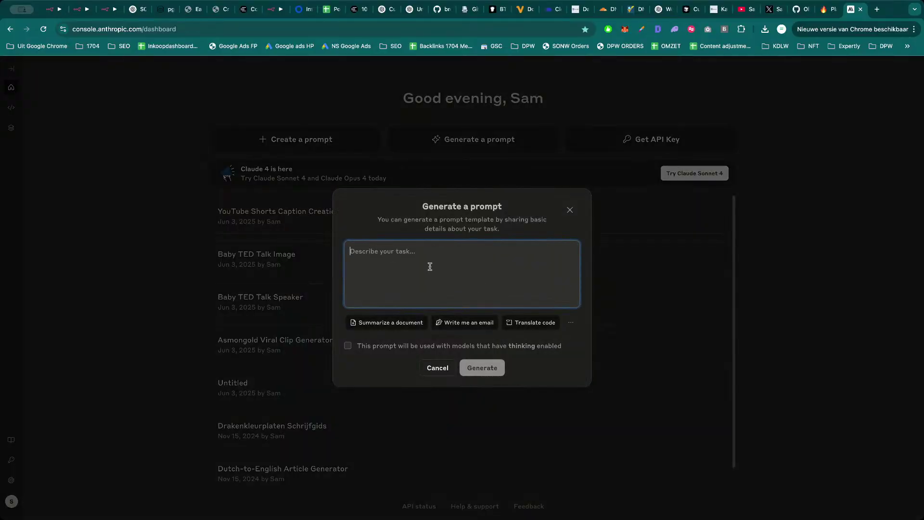
text(it mu)
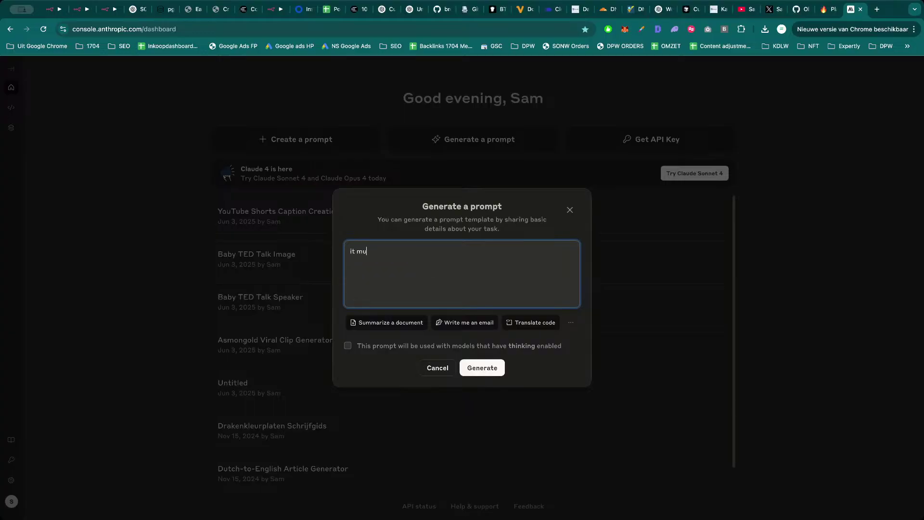
text(st pick from a list of urls the main pages)
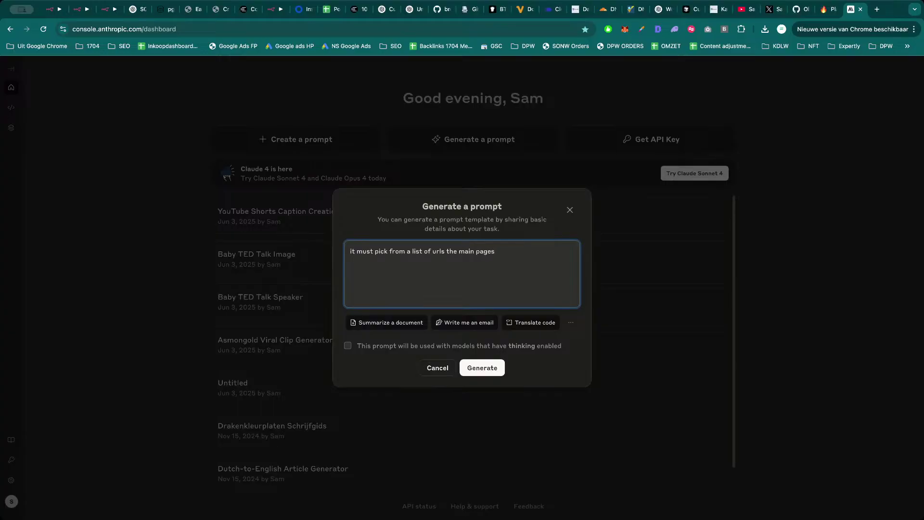
text( of that website. I need the ai agent to extract from all the urls these main pages)
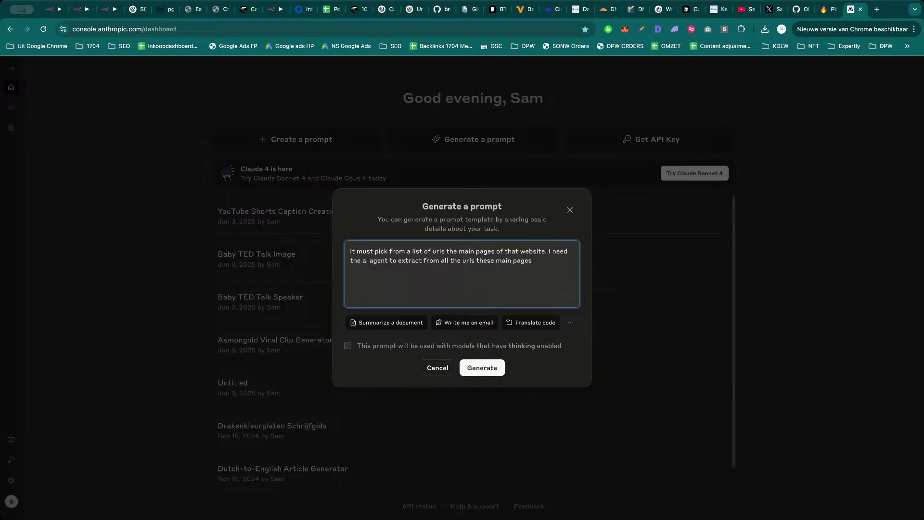
key(Return)
key(Return)
text(Home)
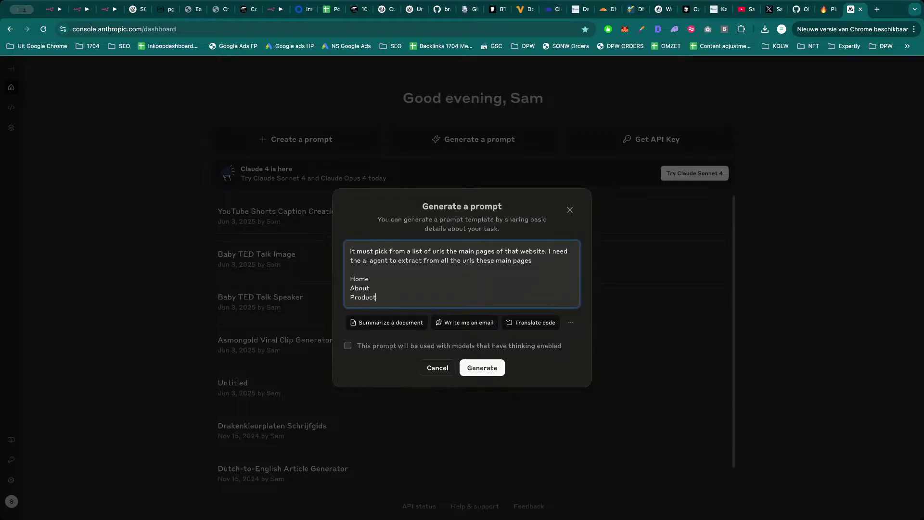
key(Return)
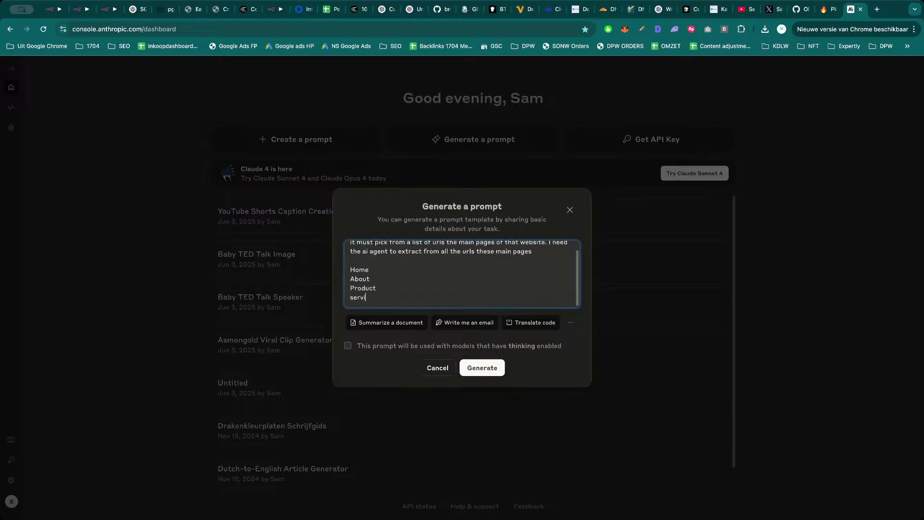
text(services)
key(Return)
text(Contac)
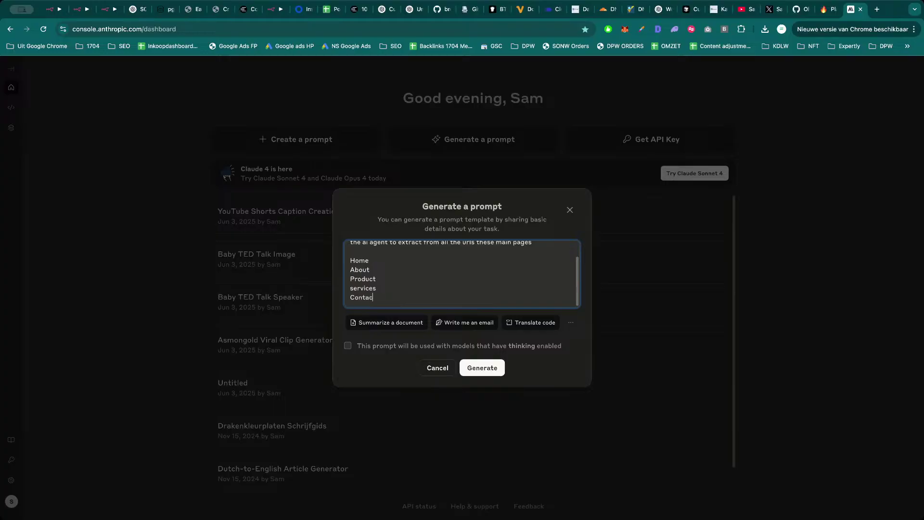
text(t)
key(Return)
key(Return)
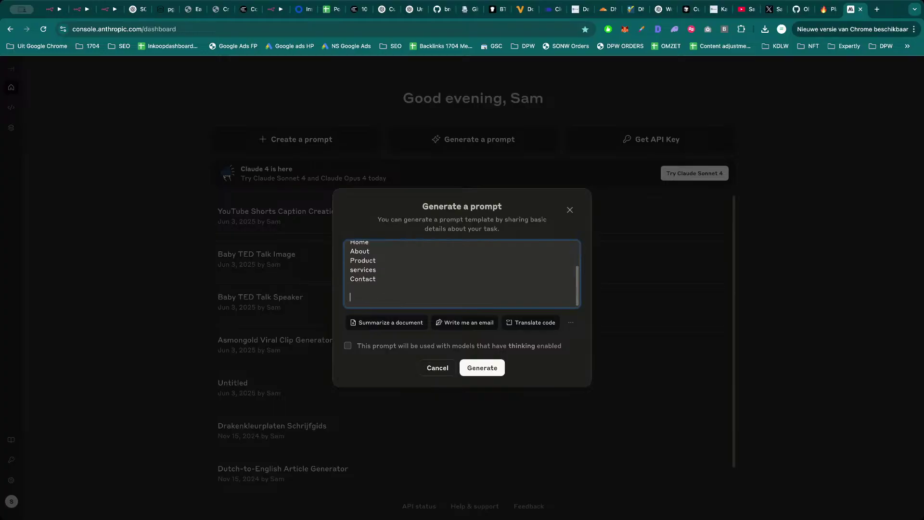
scroll(431, 291, up, 2)
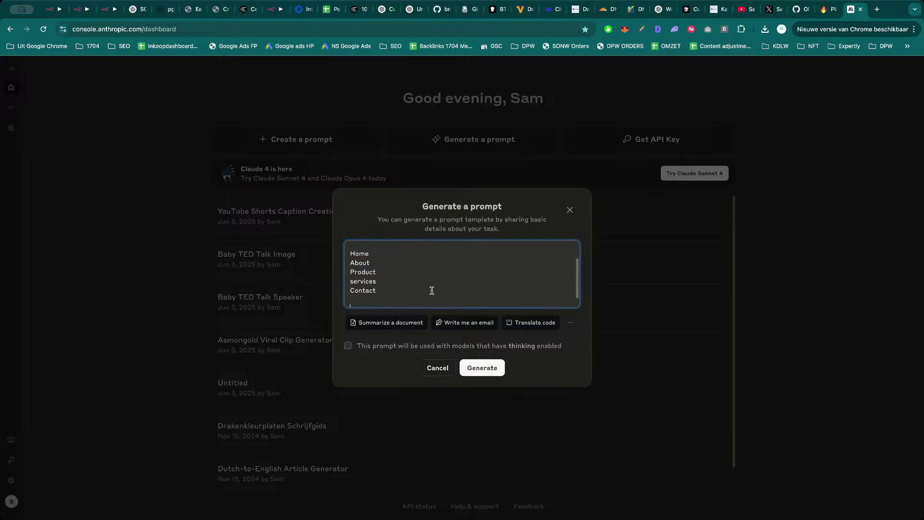
click(480, 370)
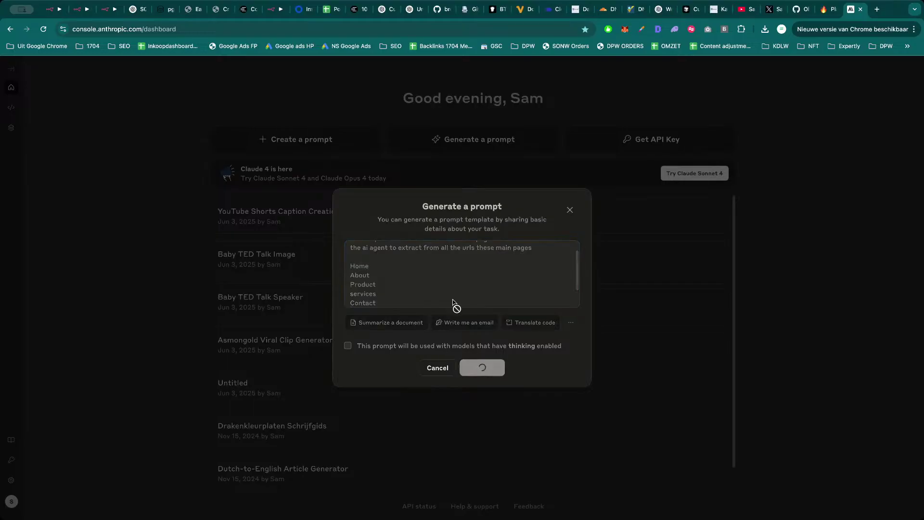
click(109, 9)
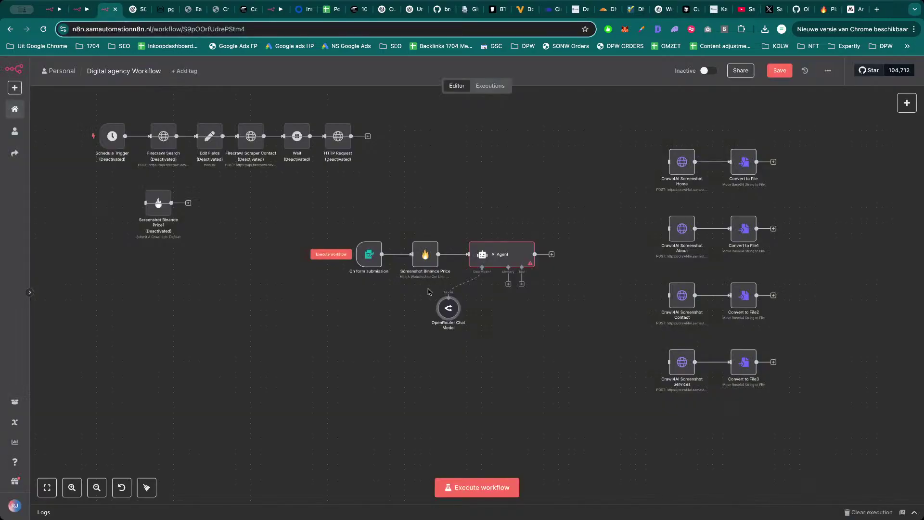
Add a System Message option to the AI Agent node.
double_click(513, 260)
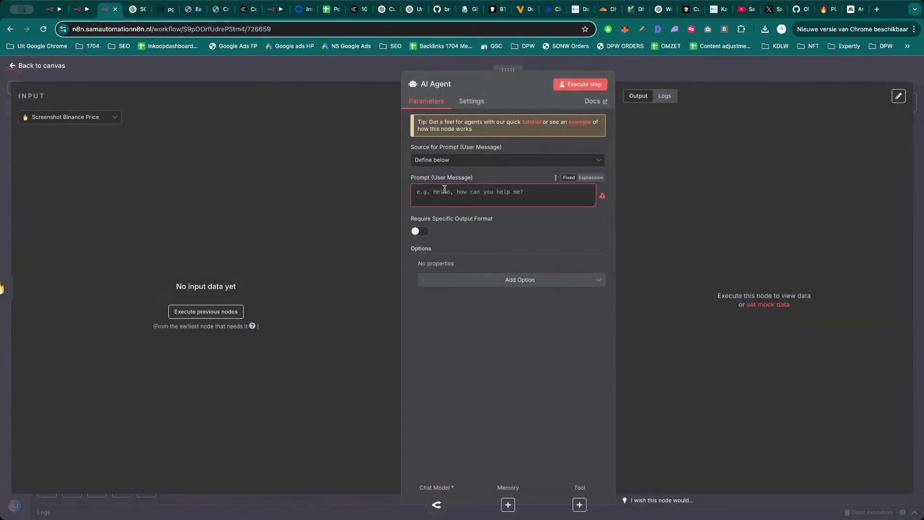
click(511, 282)
click(466, 305)
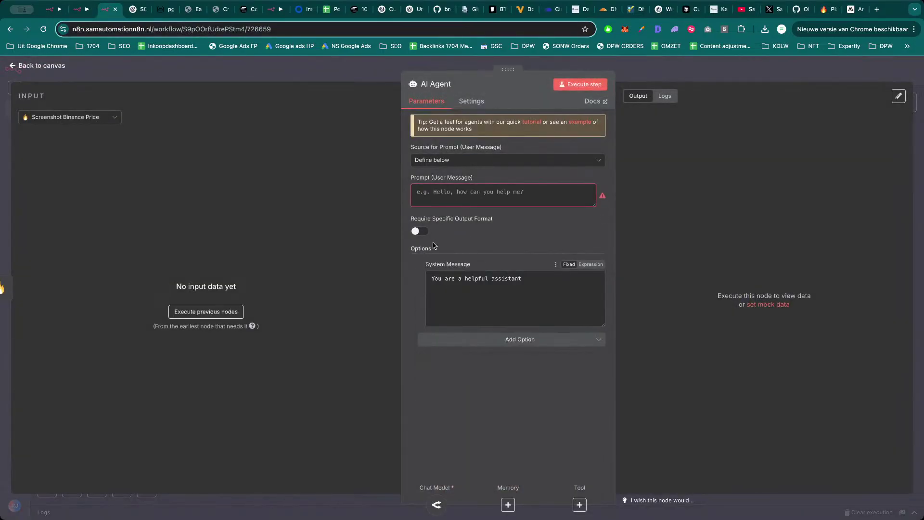
click(455, 195)
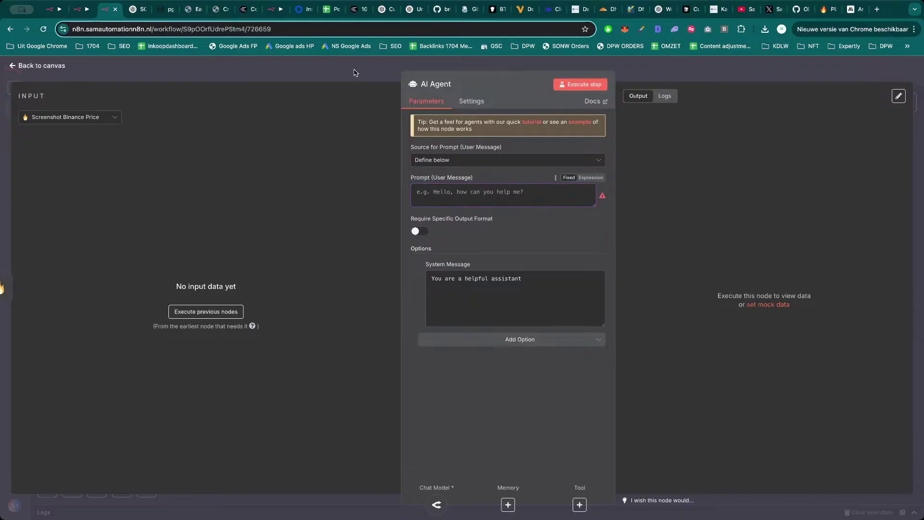
click(354, 73)
Test-run the Screenshot Binance Price step.
double_click(425, 253)
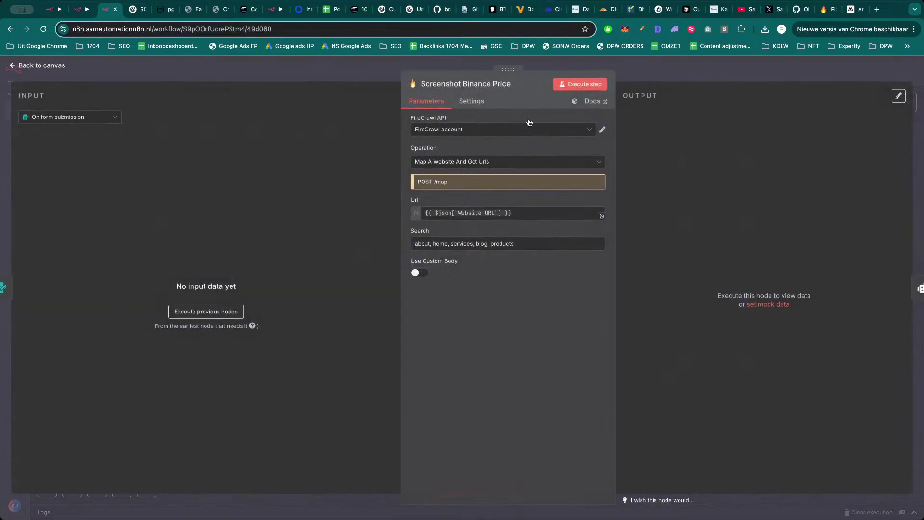
click(582, 84)
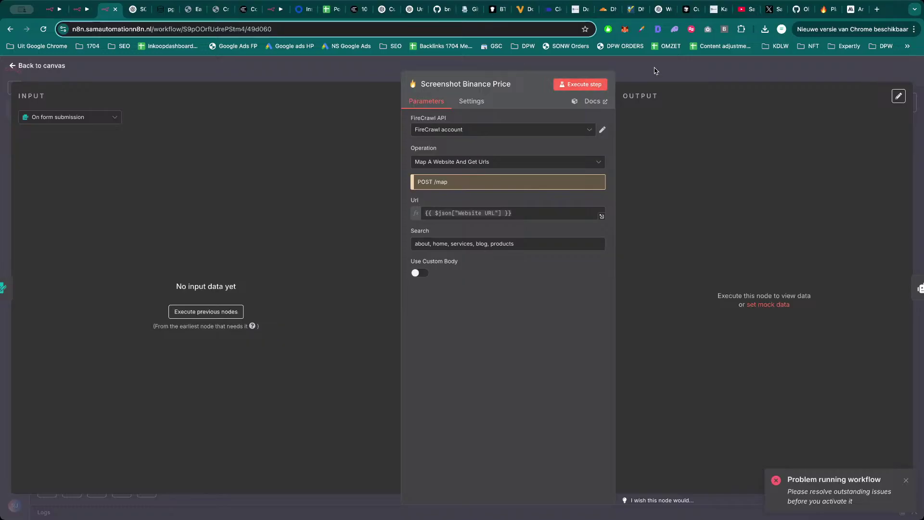
click(658, 70)
Compare the Screenshot Binance Price Url preview with the AI Agent prompt's preview.
double_click(512, 255)
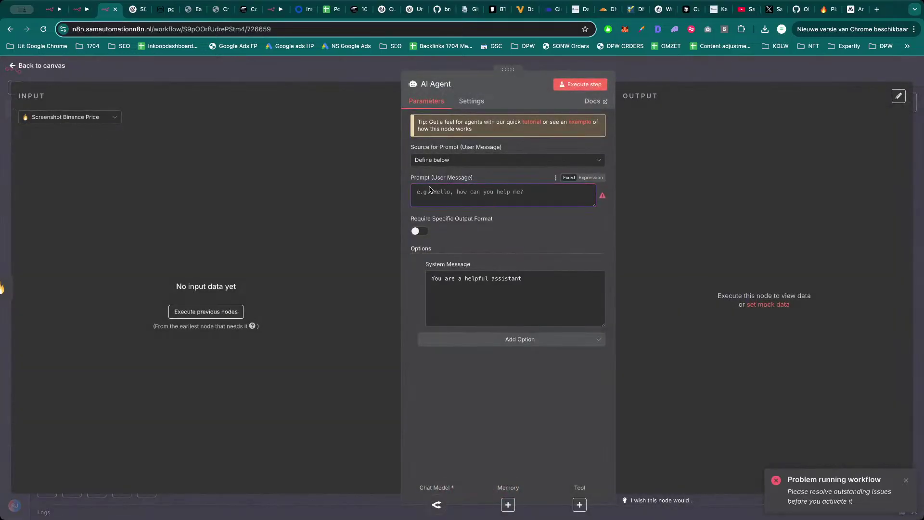
click(370, 73)
double_click(424, 254)
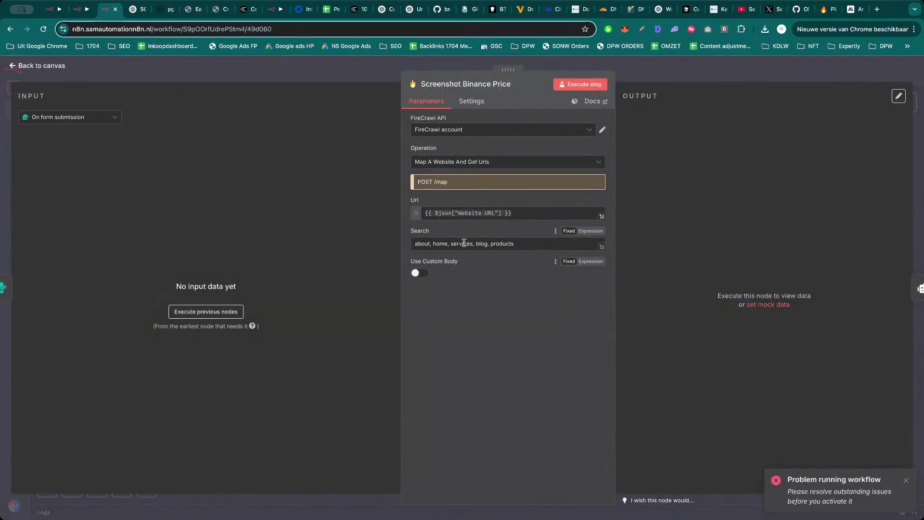
click(513, 212)
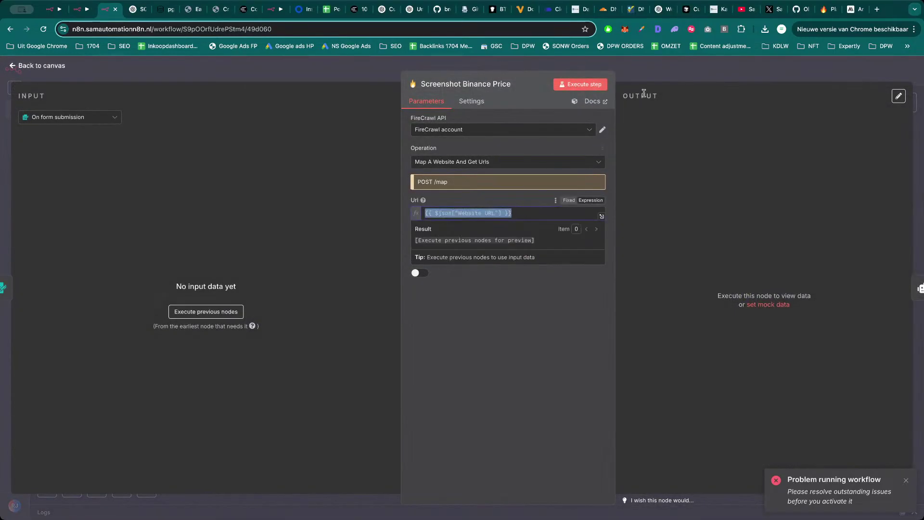
click(663, 77)
double_click(499, 267)
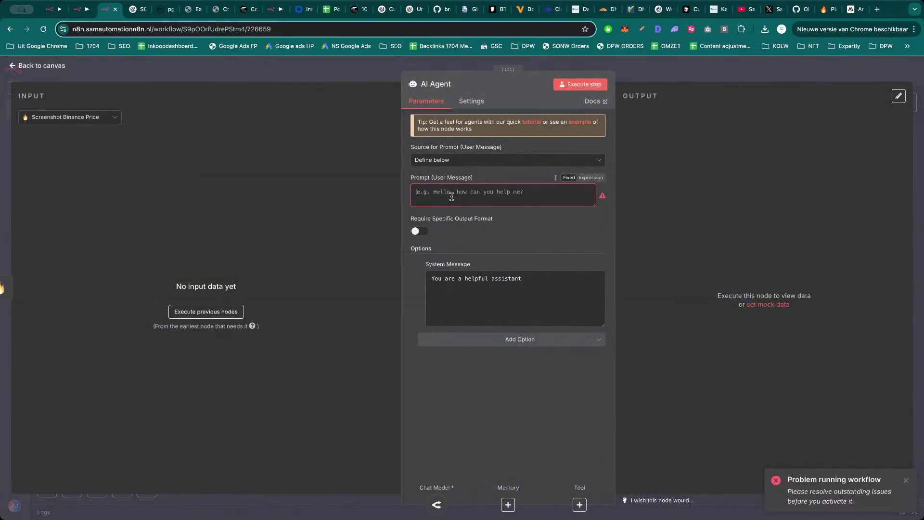
click(518, 192)
click(657, 65)
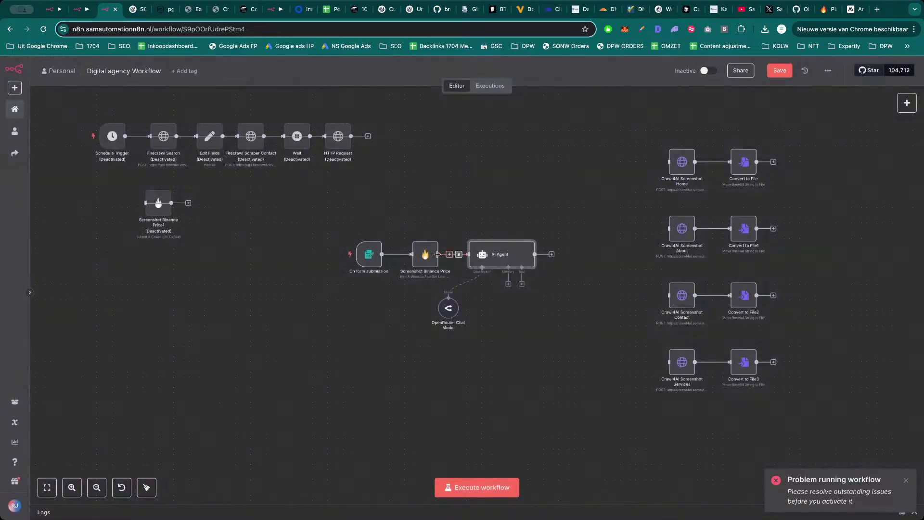
double_click(500, 256)
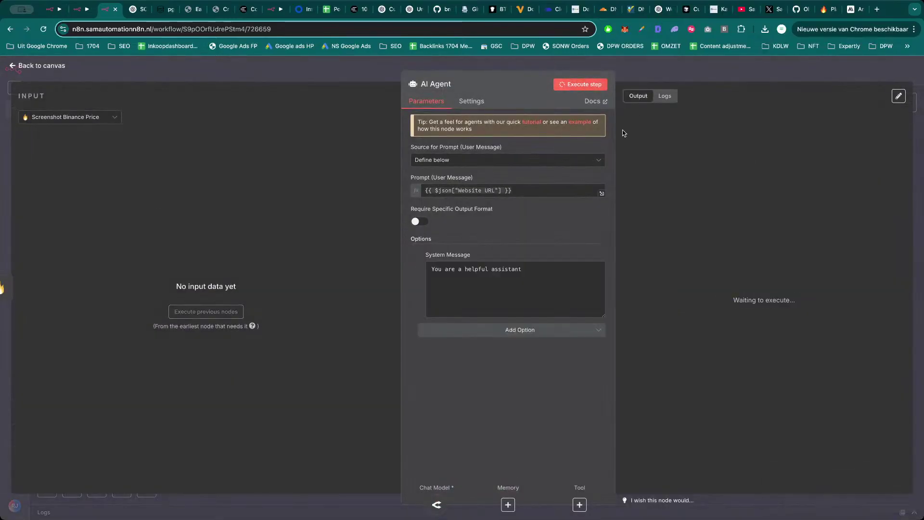
Run the previous nodes and set the AI Agent prompt to {{ $json.links[3] }}.
click(599, 83)
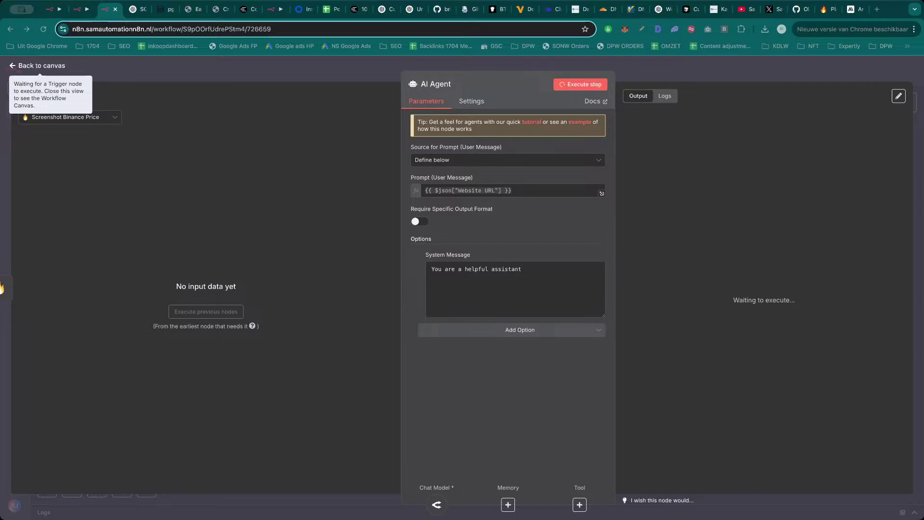
click(339, 81)
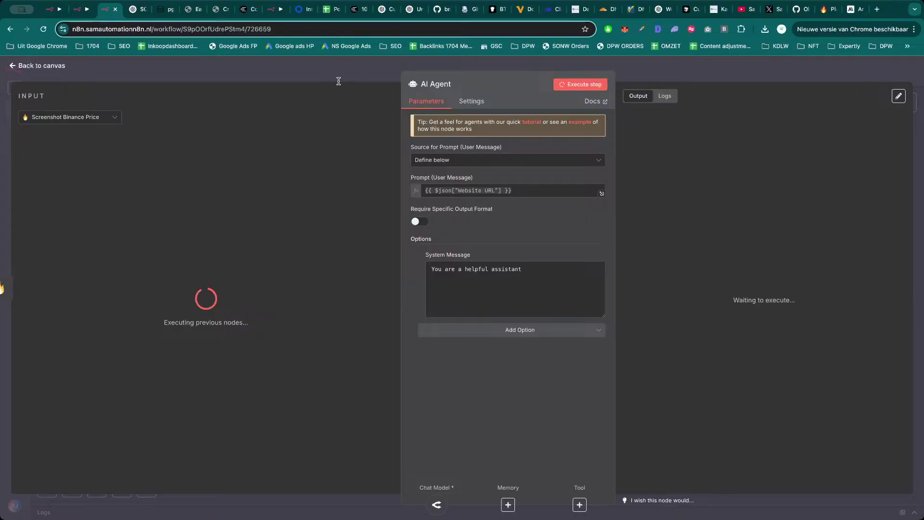
click(339, 81)
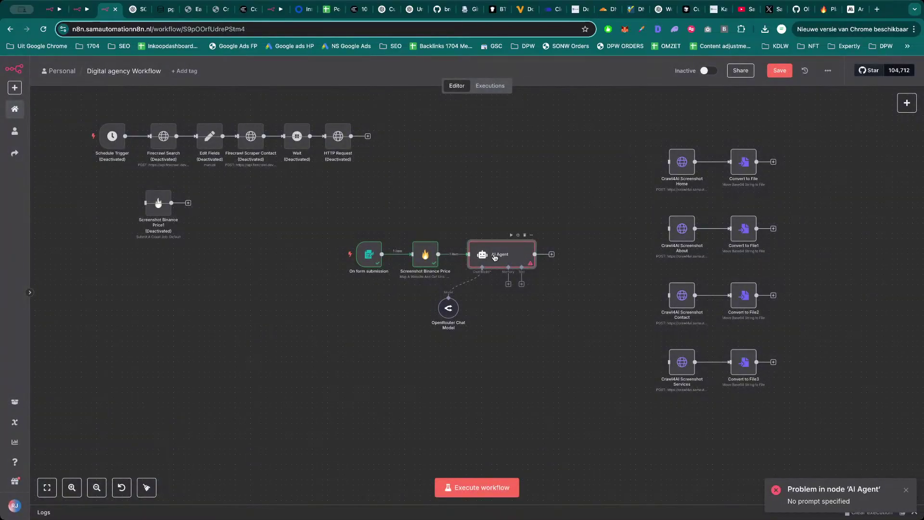
double_click(495, 258)
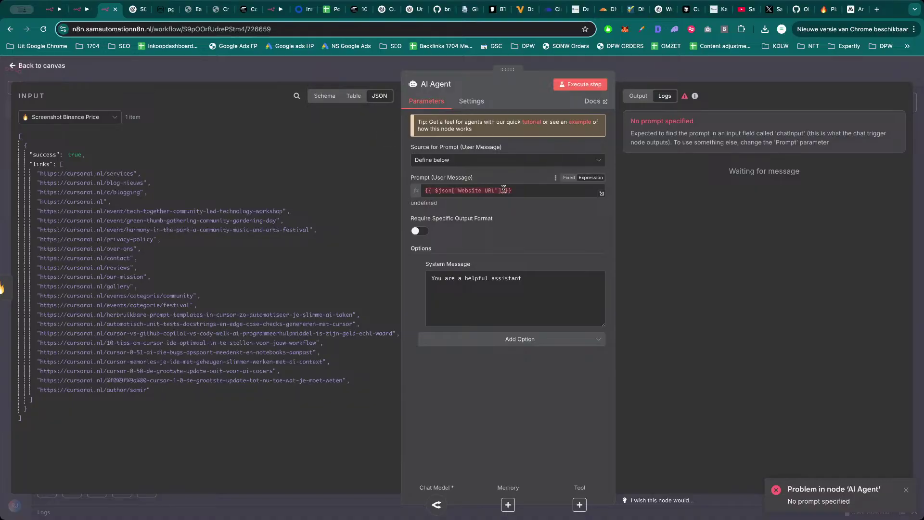
drag(522, 190, 400, 191)
key(BackSpace)
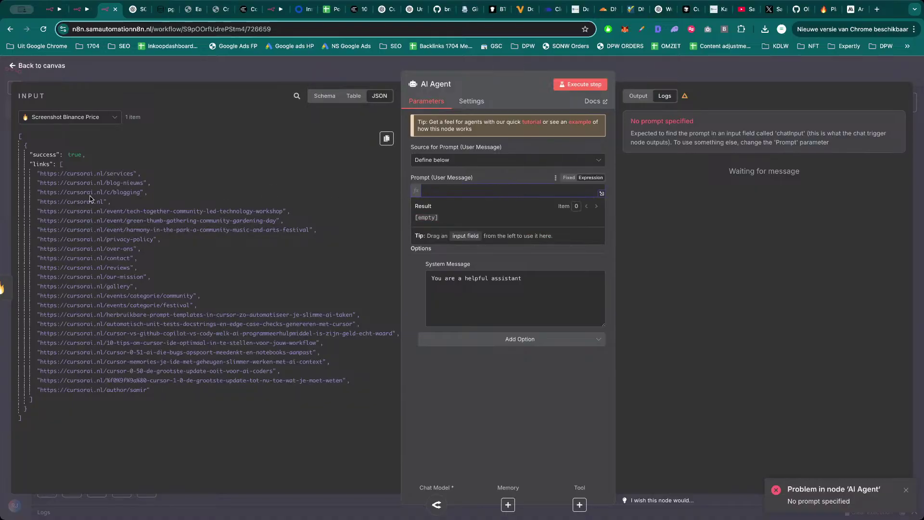
drag(88, 202, 468, 191)
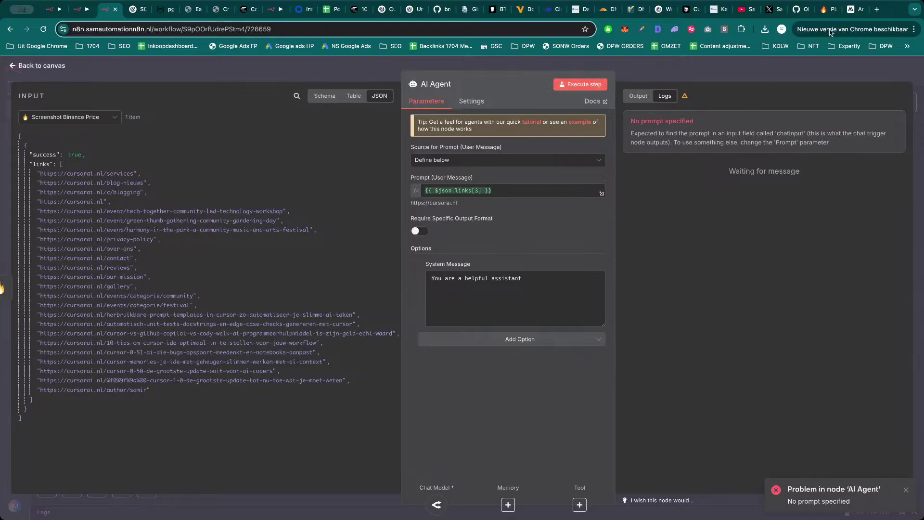
Copy the Anthropic Console generated prompt and paste it as the agent's System Message.
click(852, 8)
click(511, 265)
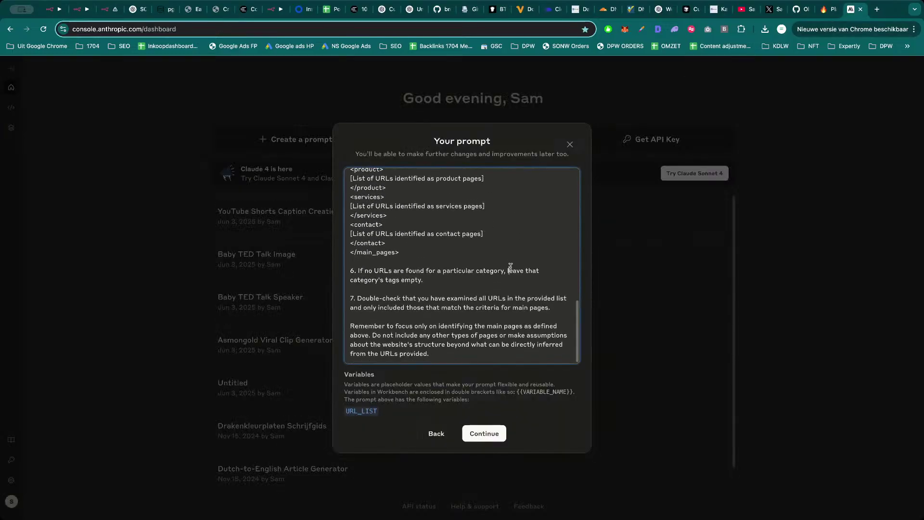
key(super+a)
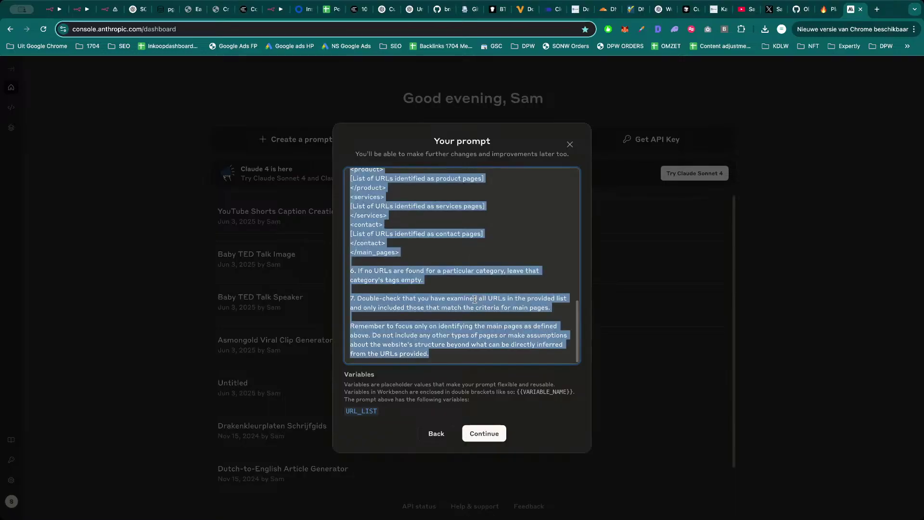
key(super+c)
key(super+3)
key(super+a)
key(super+v)
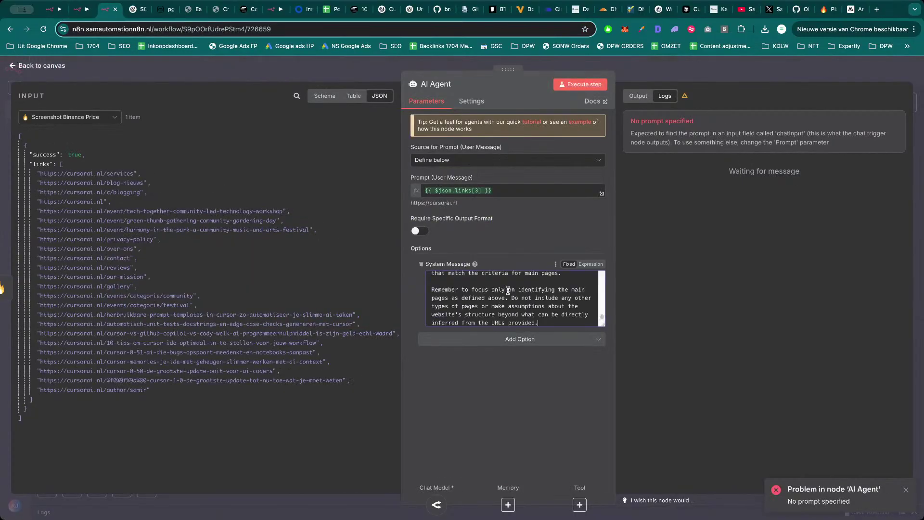
Make the System Message an expression, replacing {{URL_LIST}} with the crawled {{ $json.links }} field.
click(593, 267)
click(605, 325)
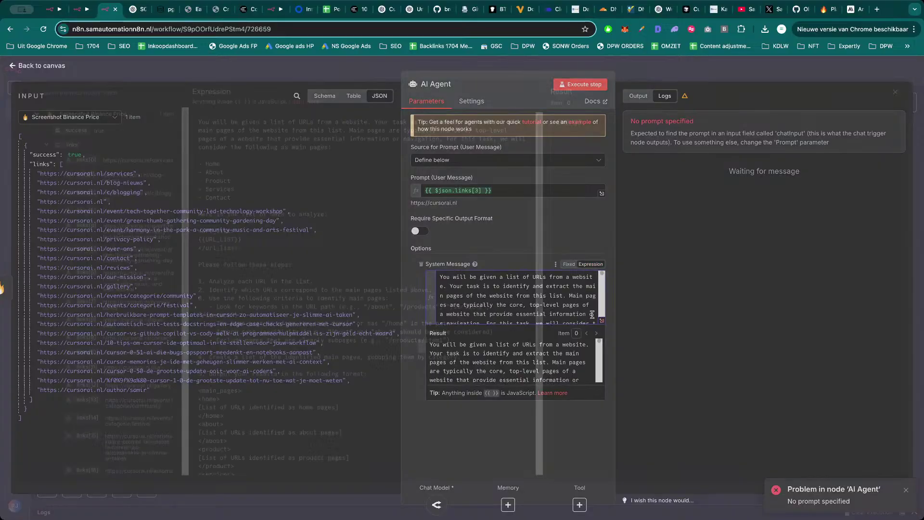
drag(241, 247, 197, 247)
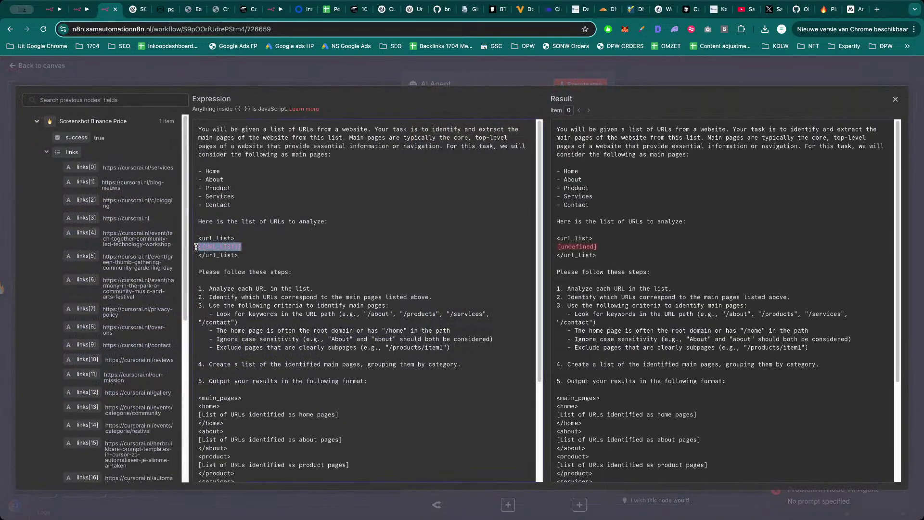
key(BackSpace)
drag(72, 152, 212, 246)
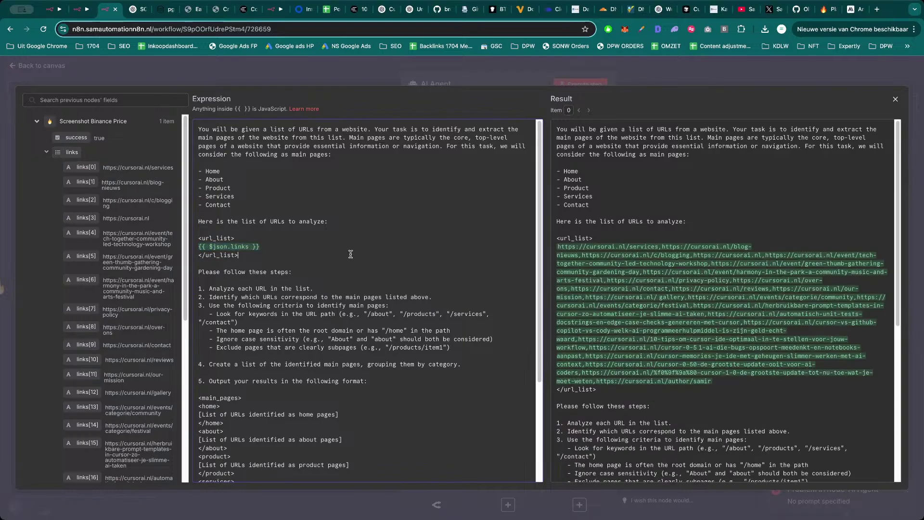
scroll(265, 262, down, 5)
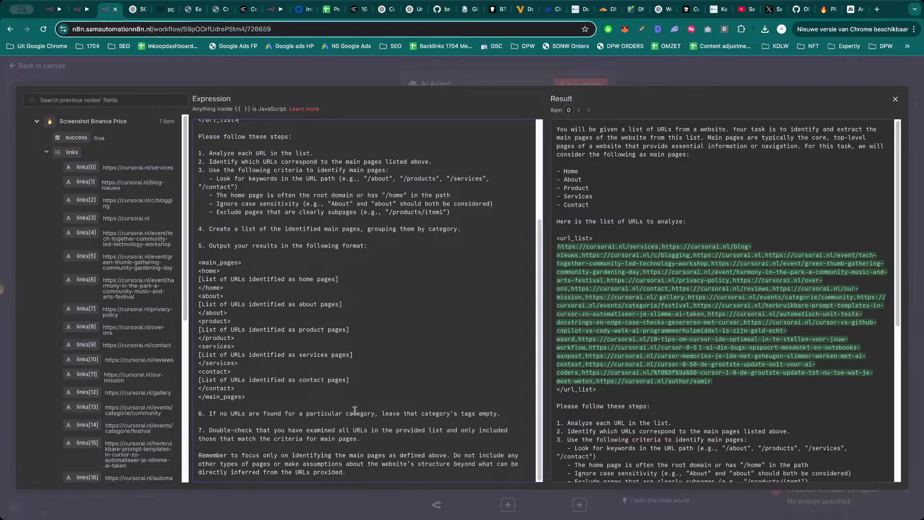
scroll(313, 287, up, 5)
click(340, 65)
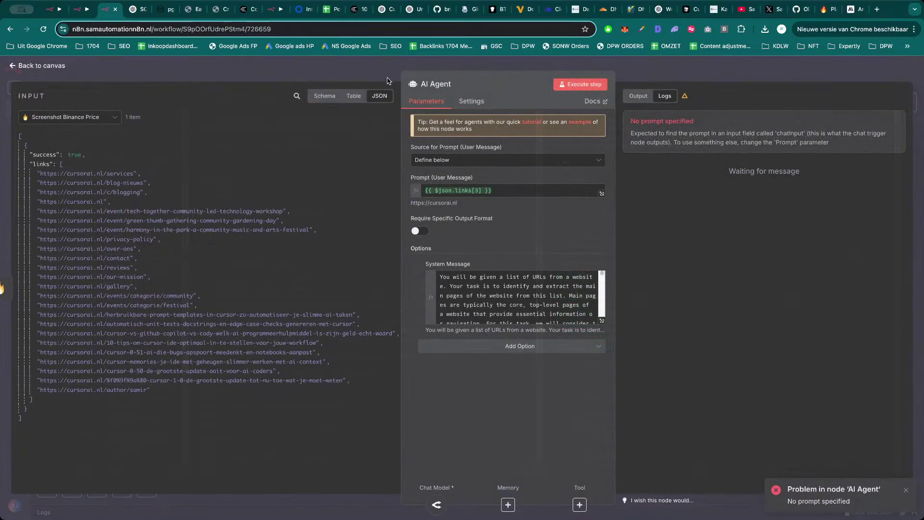
click(613, 81)
Check the account's spend, token and request Activity page on openrouter.ai.
key(super+t)
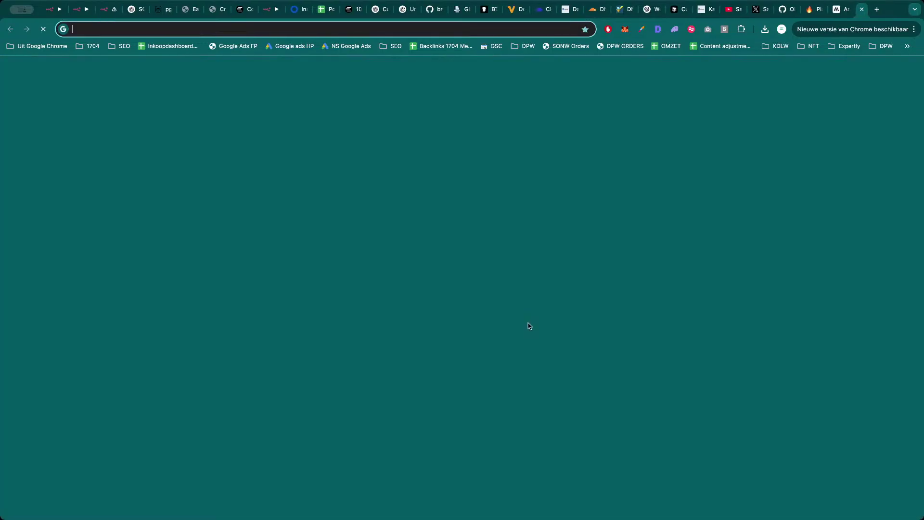
text(openrouter.ai)
key(Return)
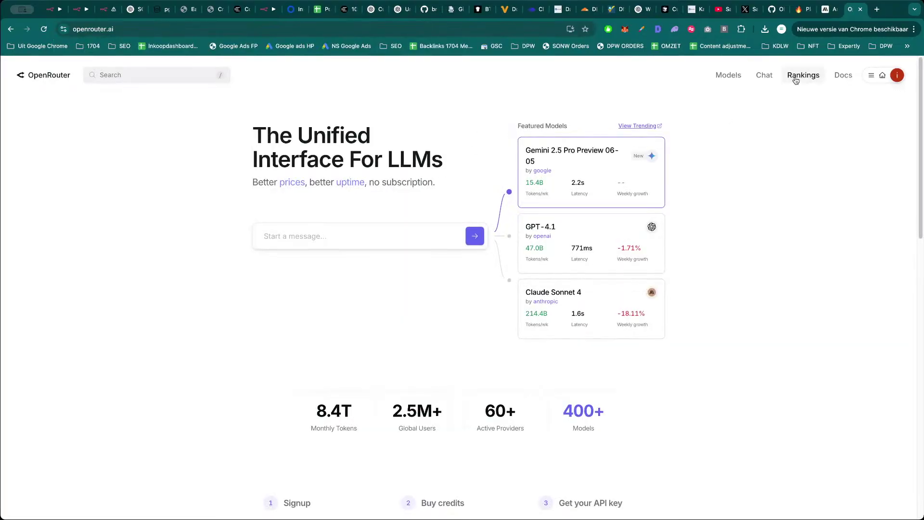
click(872, 75)
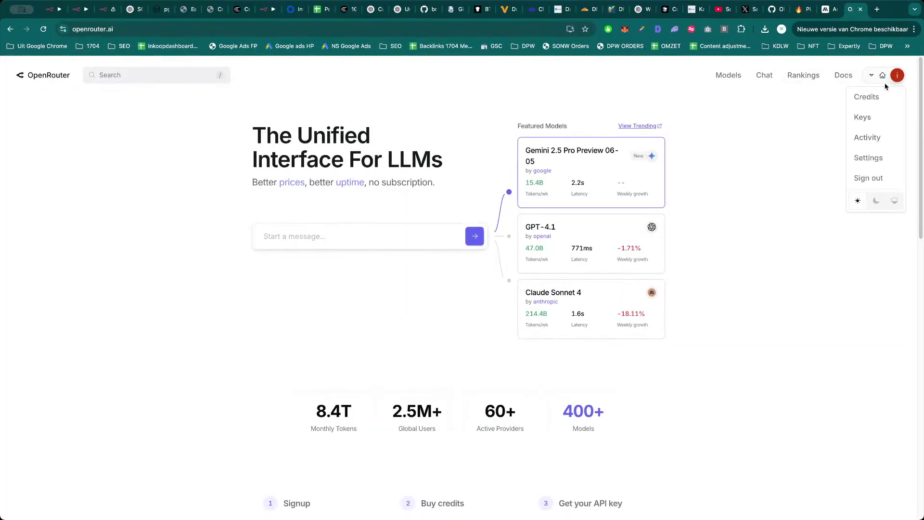
click(869, 138)
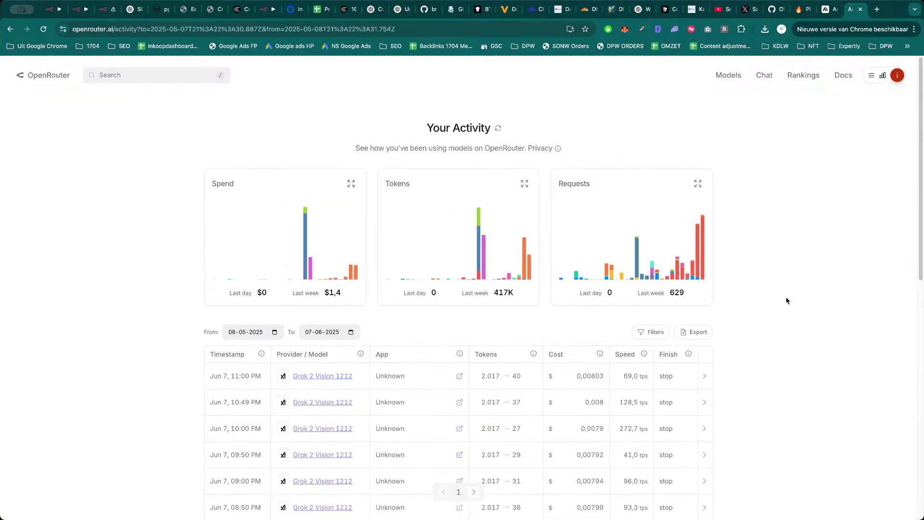
key(ctrl+Tab)
key(ctrl+Tab)
key(ctrl+Tab)
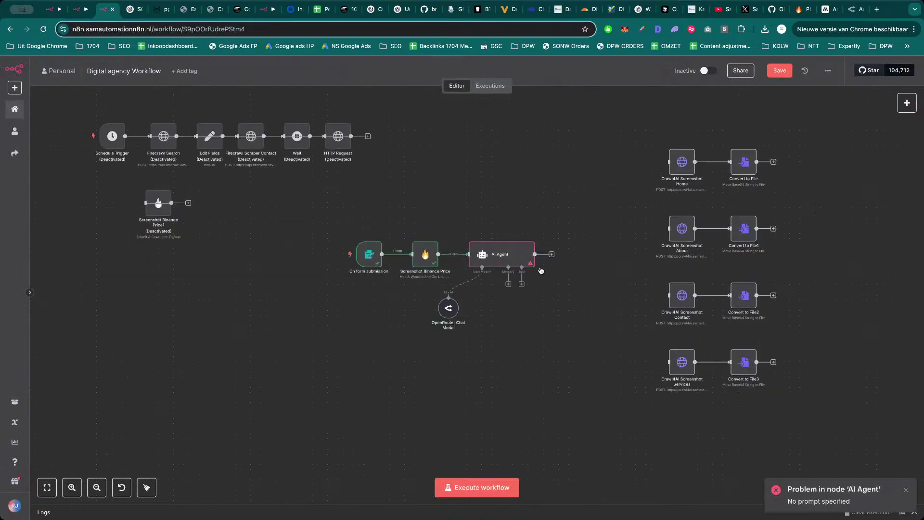
Execute the AI Agent and inspect its main_pages output of cursorai.nl home, about, product, services, contact URLs.
click(511, 259)
double_click(511, 258)
click(580, 84)
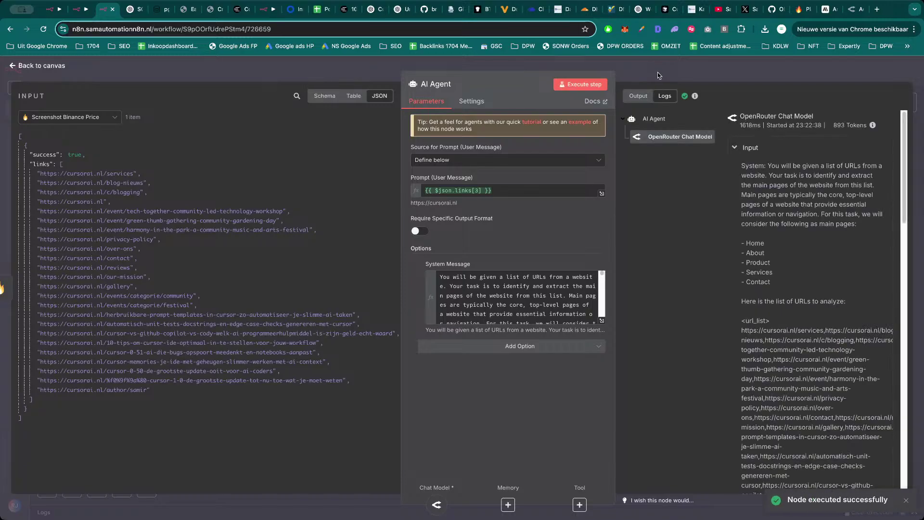
click(638, 96)
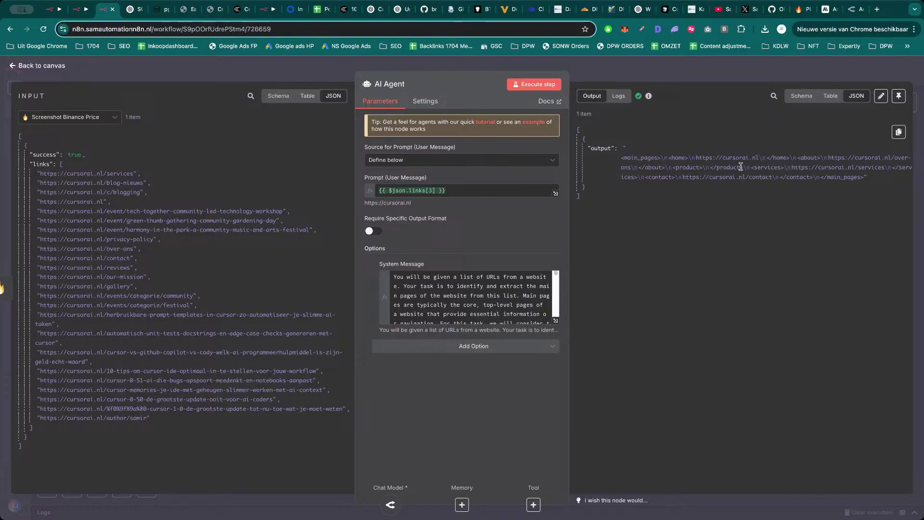
triple_click(722, 168)
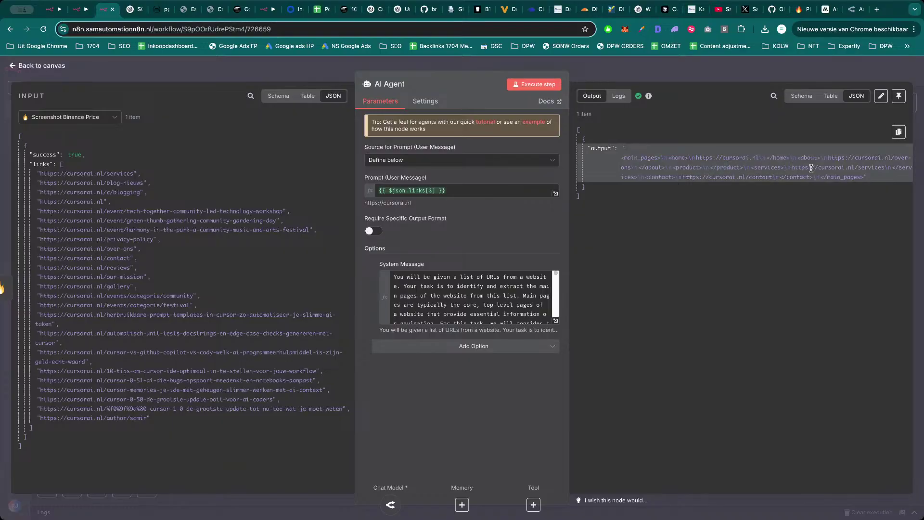
drag(812, 168, 893, 167)
click(893, 167)
drag(657, 178, 848, 177)
key(Escape)
key(Return)
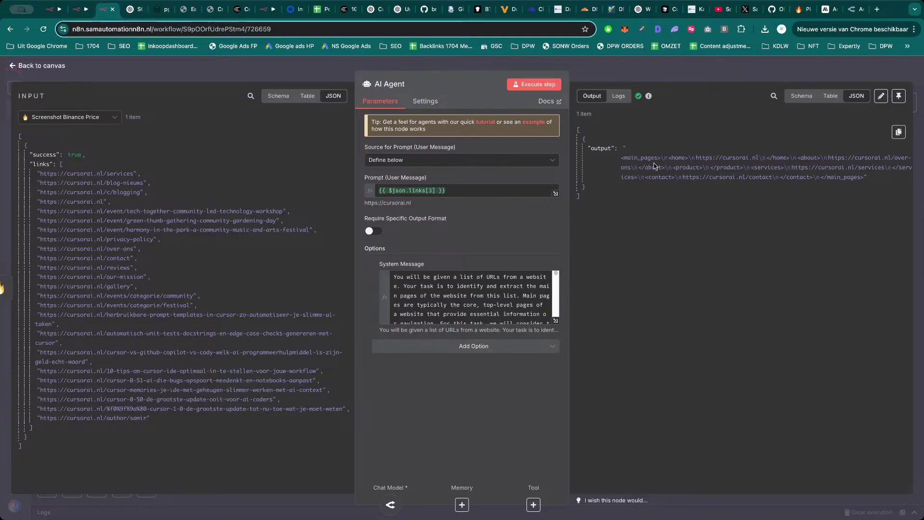
Require a specific output format and attach a Structured Output Parser, selecting its sample JSON example.
click(374, 232)
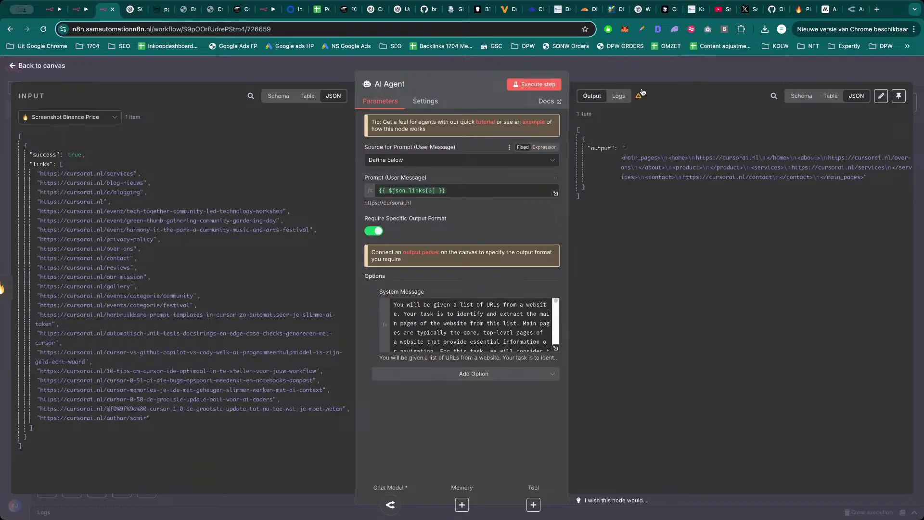
key(Escape)
click(522, 285)
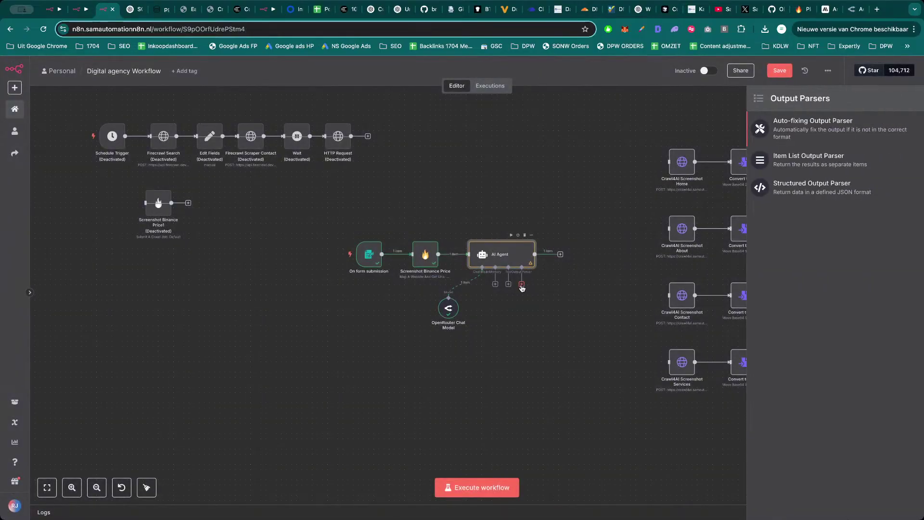
click(790, 187)
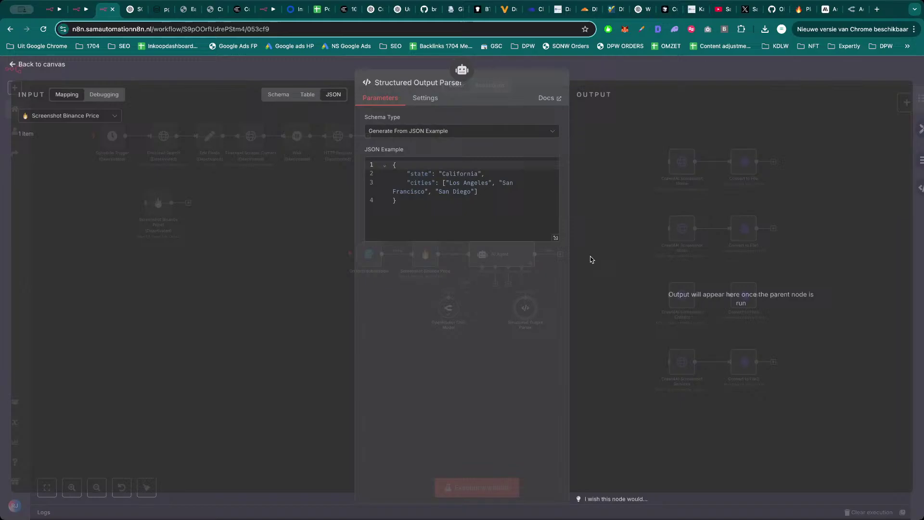
click(480, 202)
key(super+a)
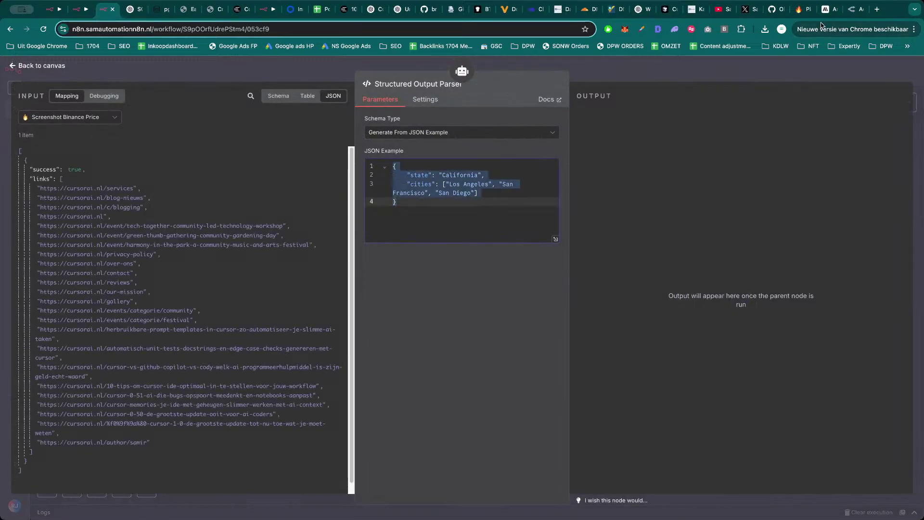
Go to chatgpt.com in a new browser tab.
key(super+t)
text(chat)
key(Return)
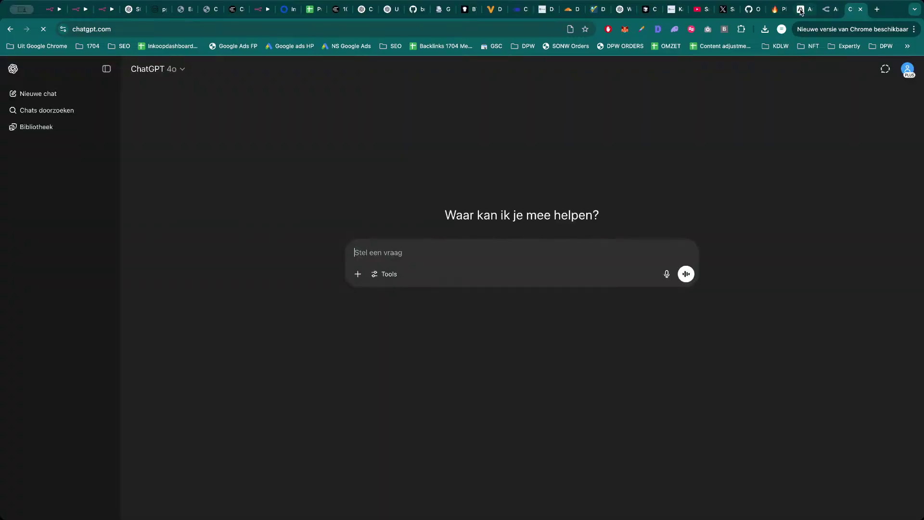
Ask ChatGPT for a structured output separating each URL into its own item, pasting the system prompt.
click(800, 9)
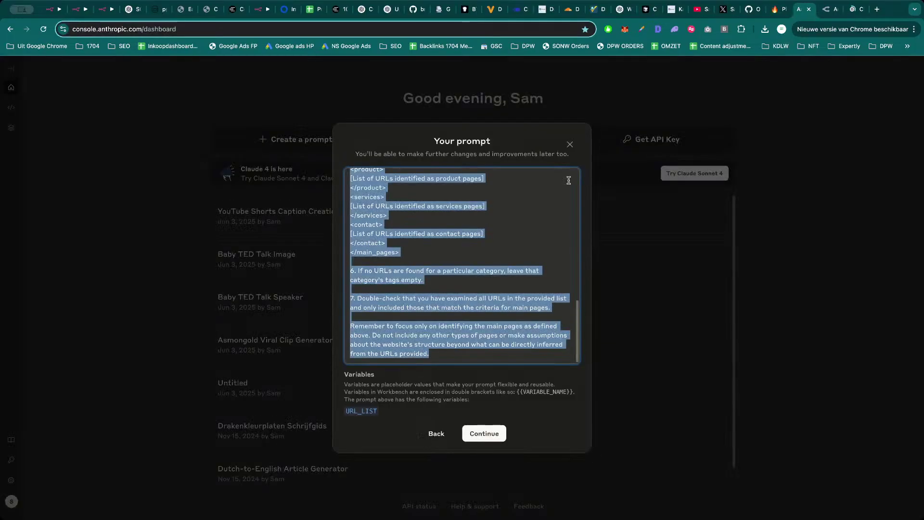
click(855, 9)
text(T)
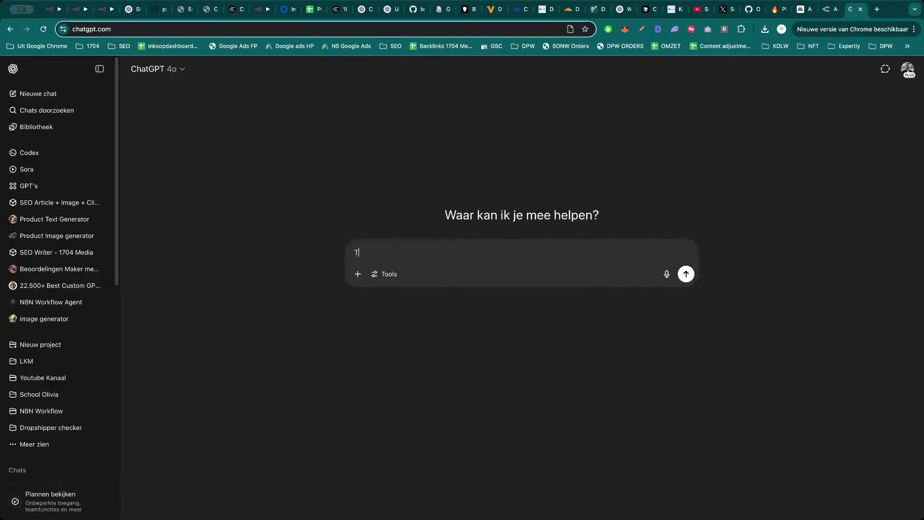
text(his is mine)
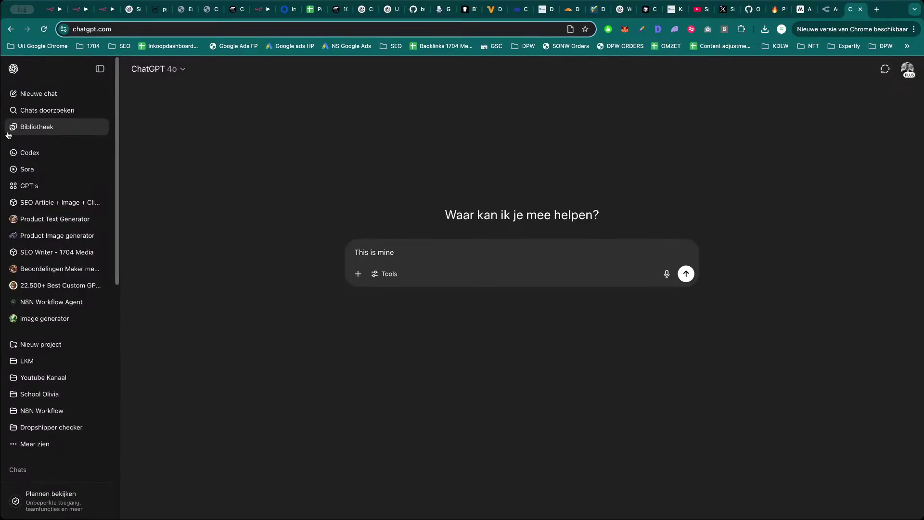
click(98, 70)
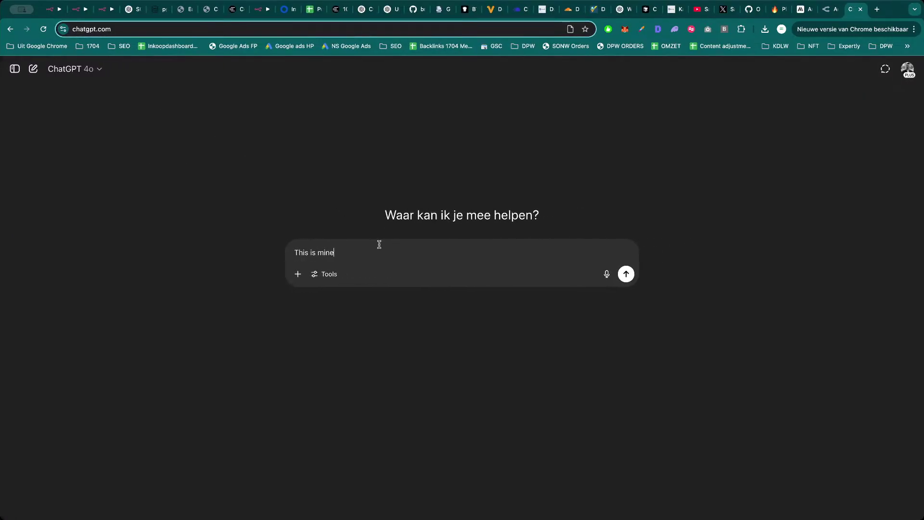
text(s)
key(BackSpace)
key(BackSpace)
key(BackSpace)
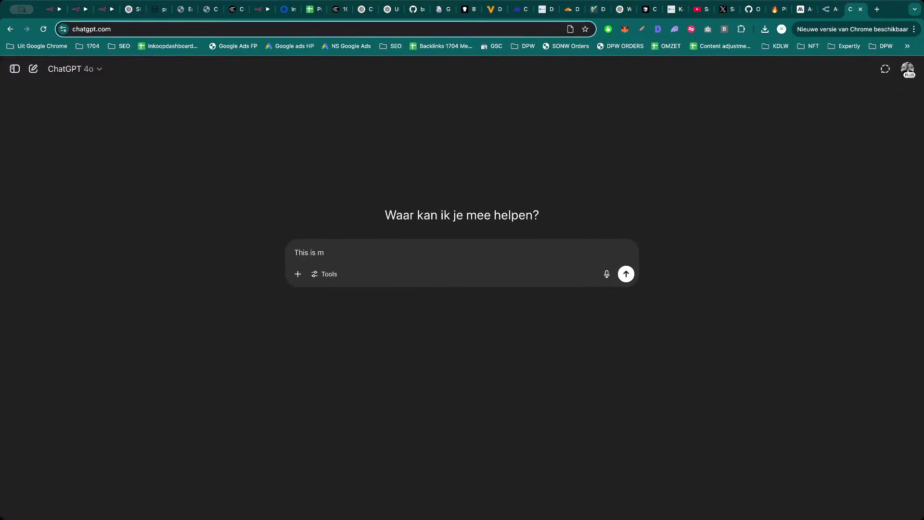
text(y system prompt and i want to have a structure)
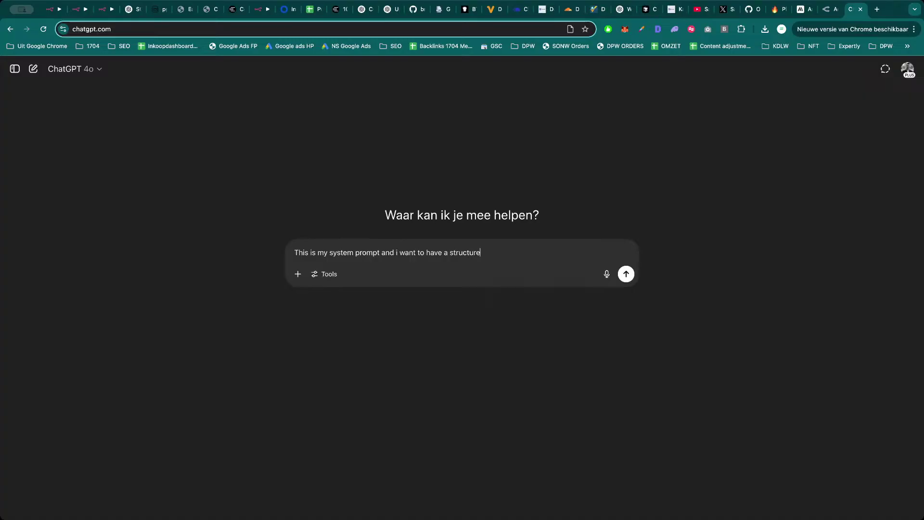
text(d output with t)
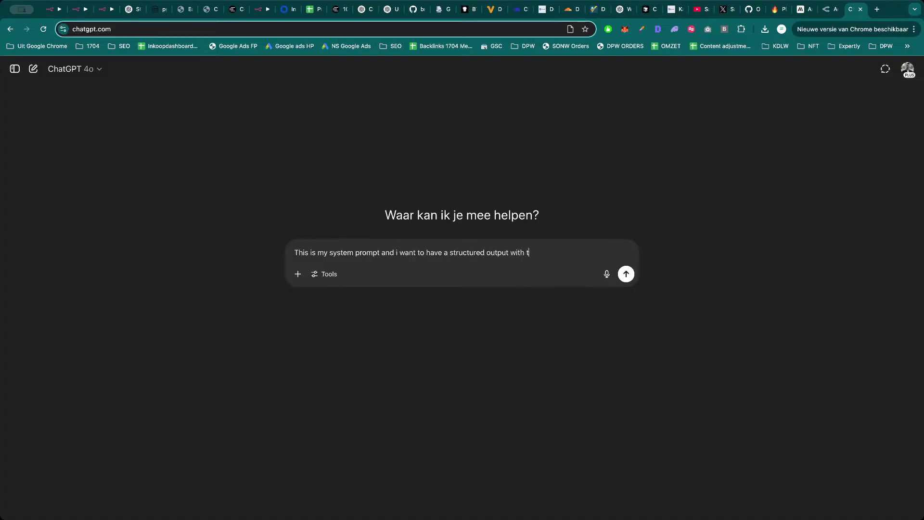
text(he urls seperated from each )
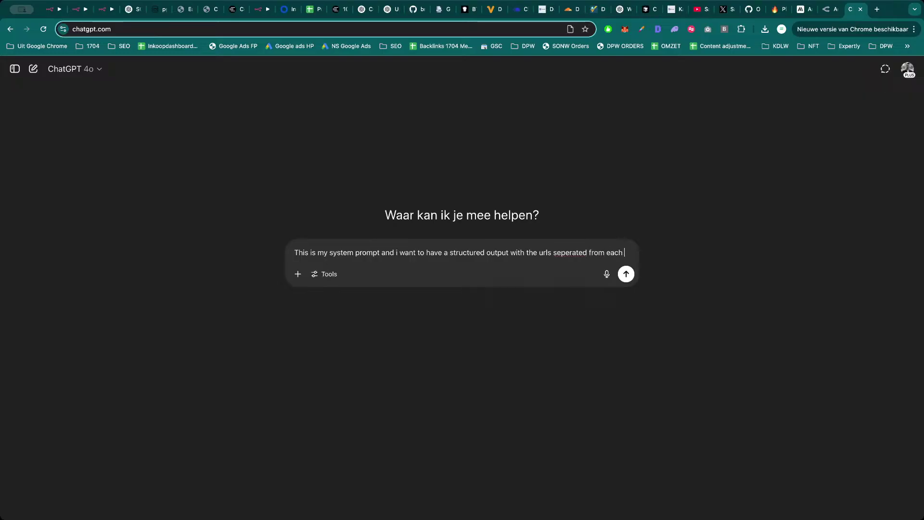
text(other all in)
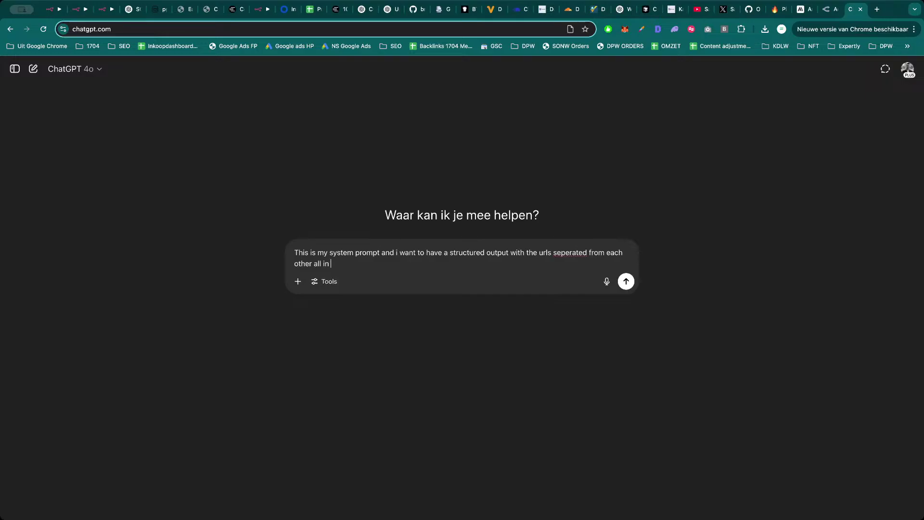
text(one item)
key(shift+Return)
key(shift+Return)
key(super+v)
key(Return)
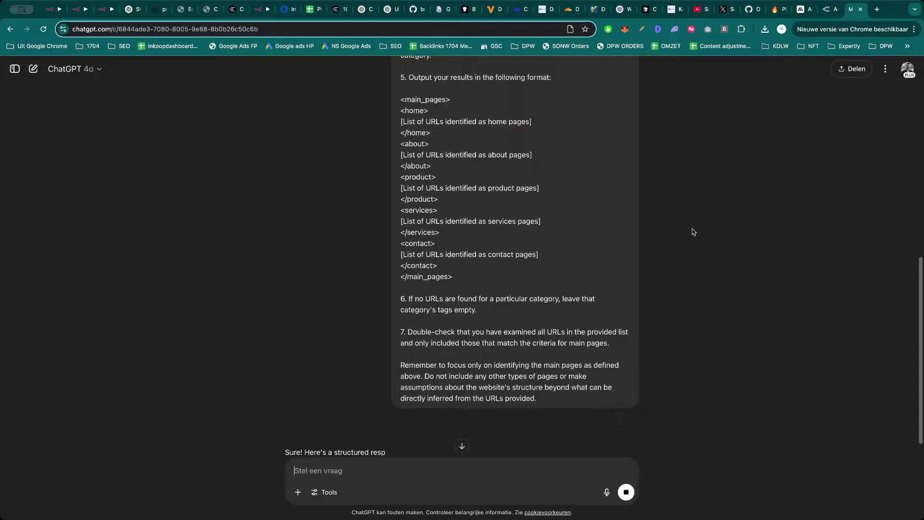
Copy the XML main_pages example output format from ChatGPT's reply.
scroll(712, 215, down, 3)
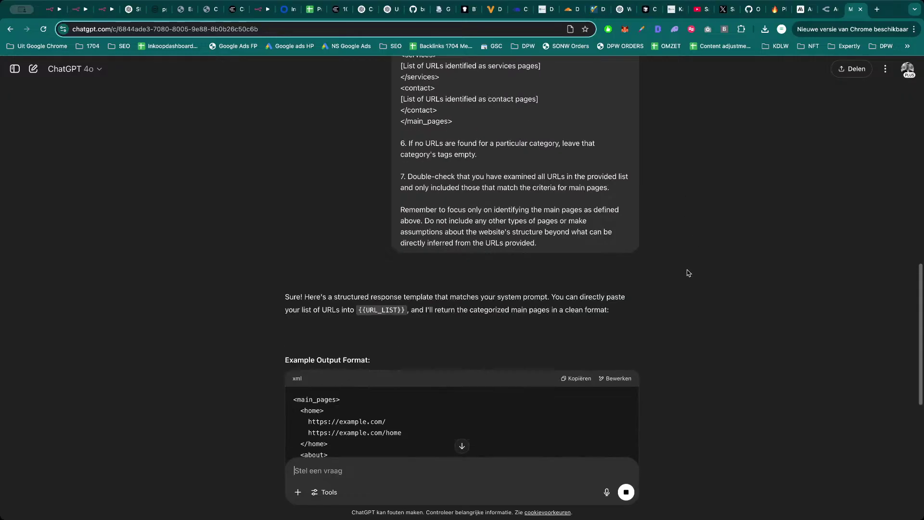
scroll(689, 273, down, 3)
click(577, 251)
scroll(614, 281, down, 3)
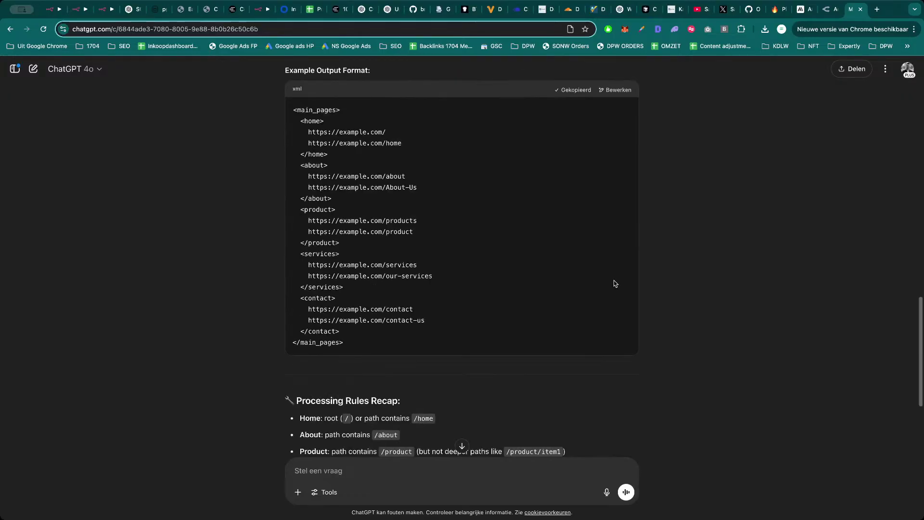
scroll(614, 284, down, 1)
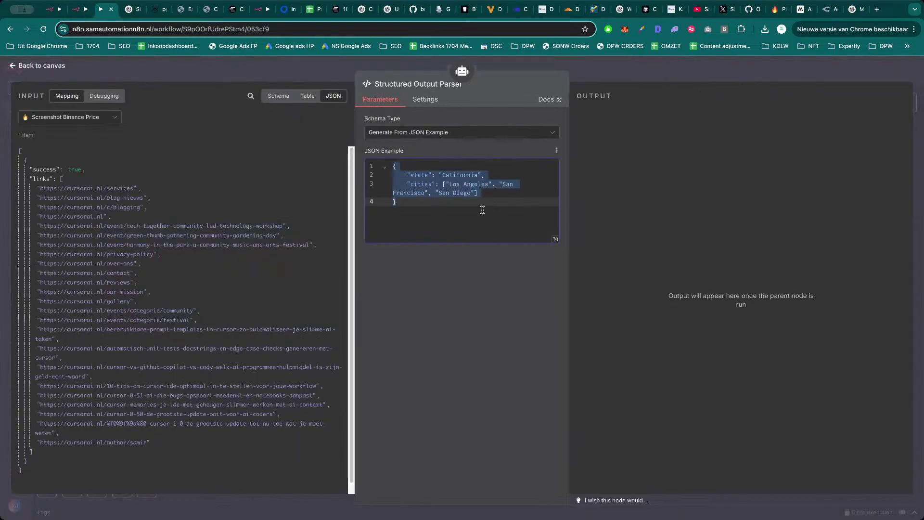
Replace the Structured Output Parser's sample JSON example with the copied main_pages XML.
key(super+v)
scroll(491, 212, up, 2)
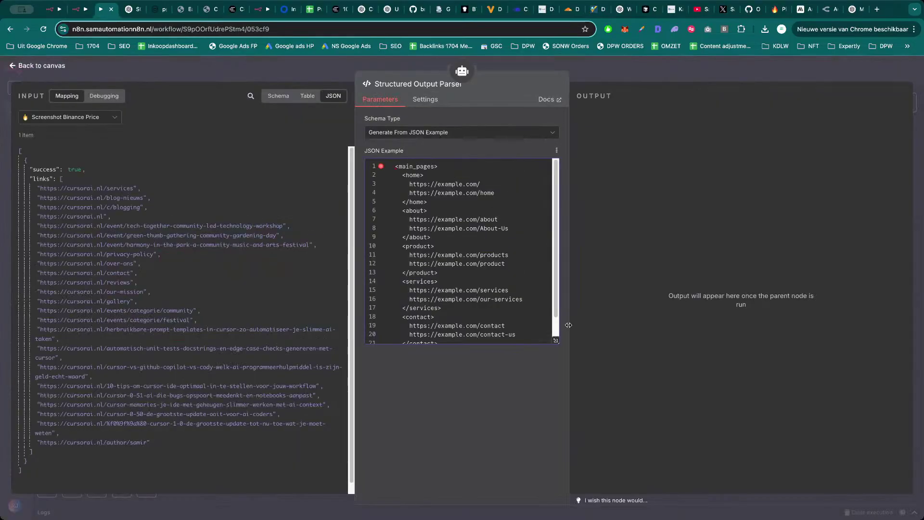
click(503, 284)
click(498, 176)
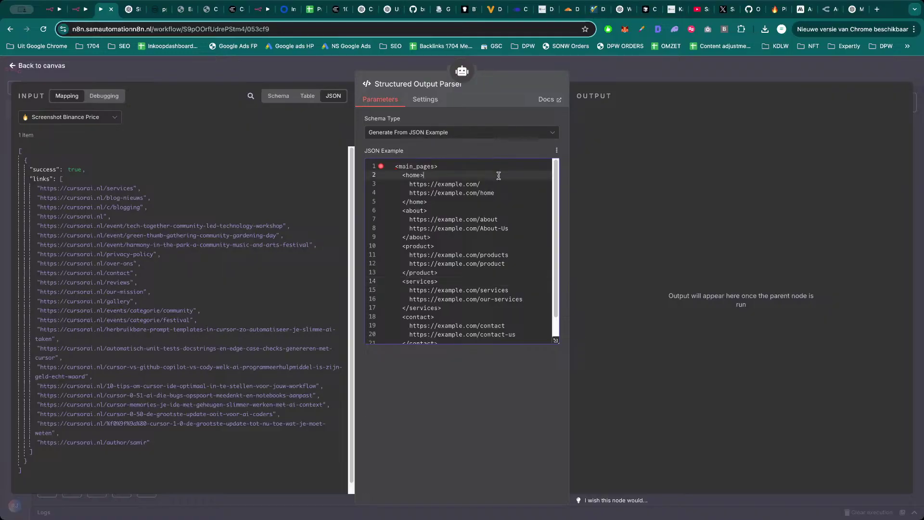
key(super+z)
drag(479, 194, 426, 190)
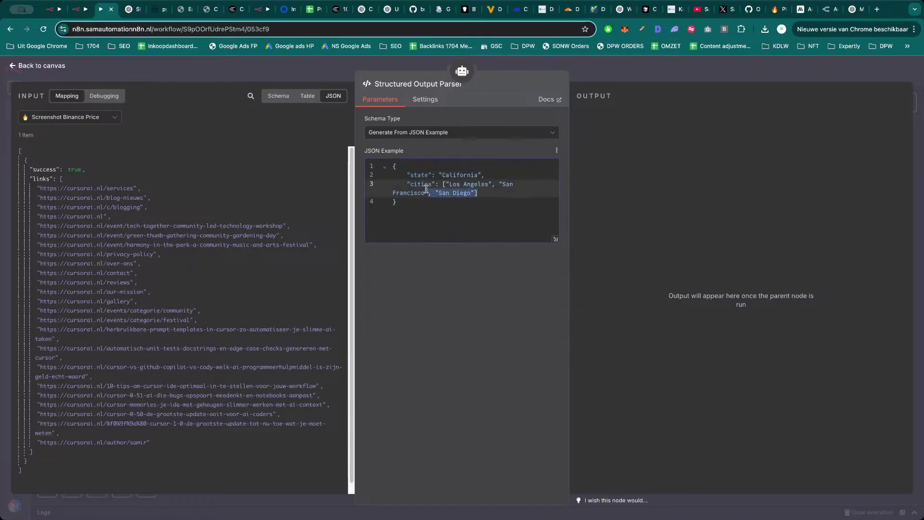
key(super+a)
key(super+v)
scroll(487, 284, down, 1)
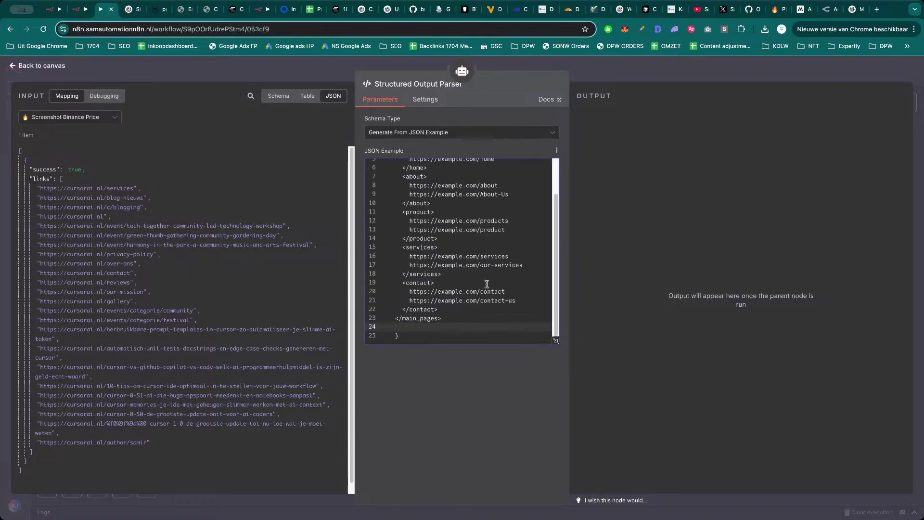
scroll(487, 284, up, 3)
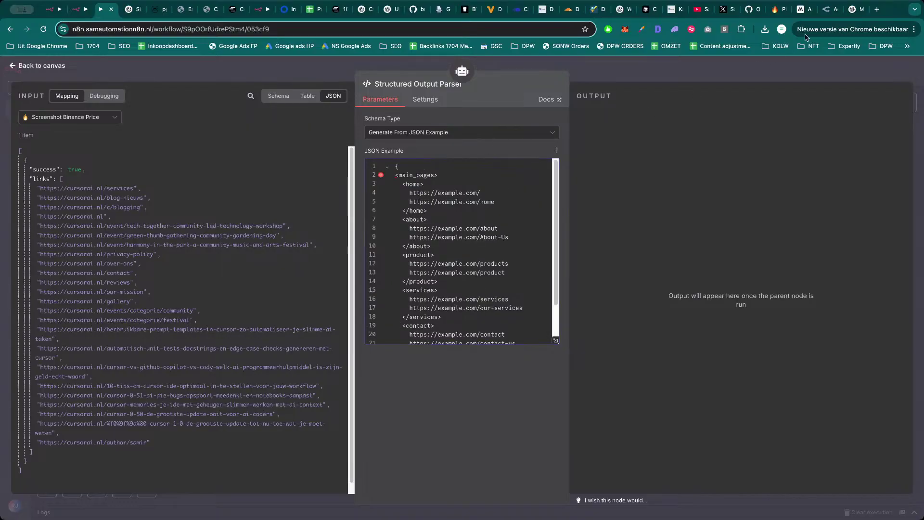
Go back to ChatGPT's reply to review the suggested output format.
click(854, 10)
scroll(485, 279, down, 5)
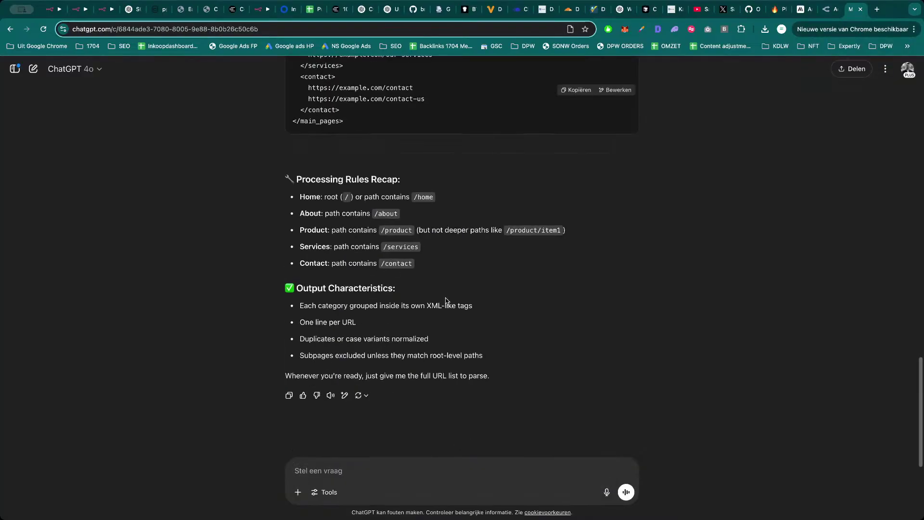
scroll(459, 300, up, 7)
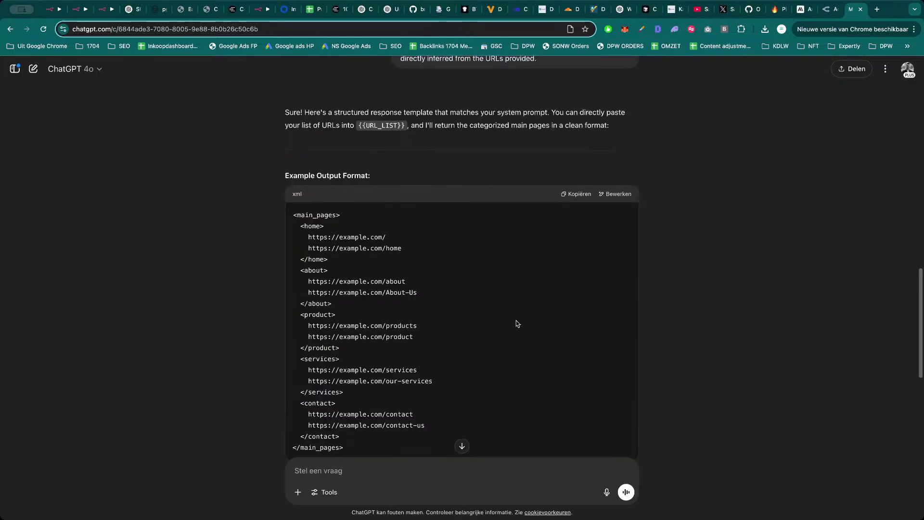
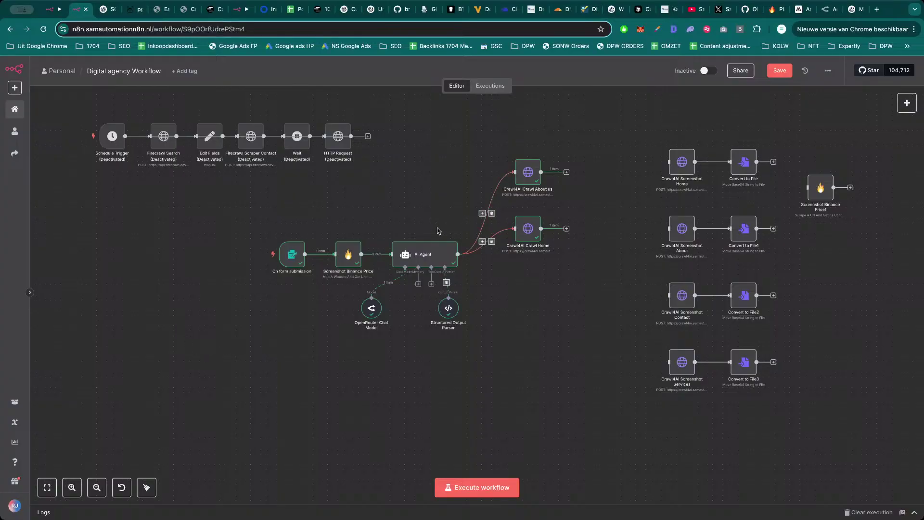
Save the workflow and check the Crawl4AI Crawl Home and About us node settings.
click(782, 73)
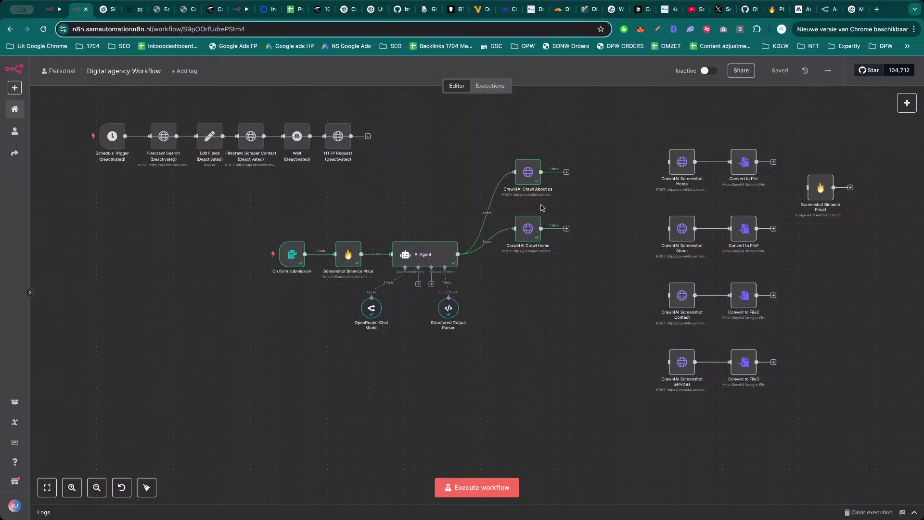
double_click(529, 229)
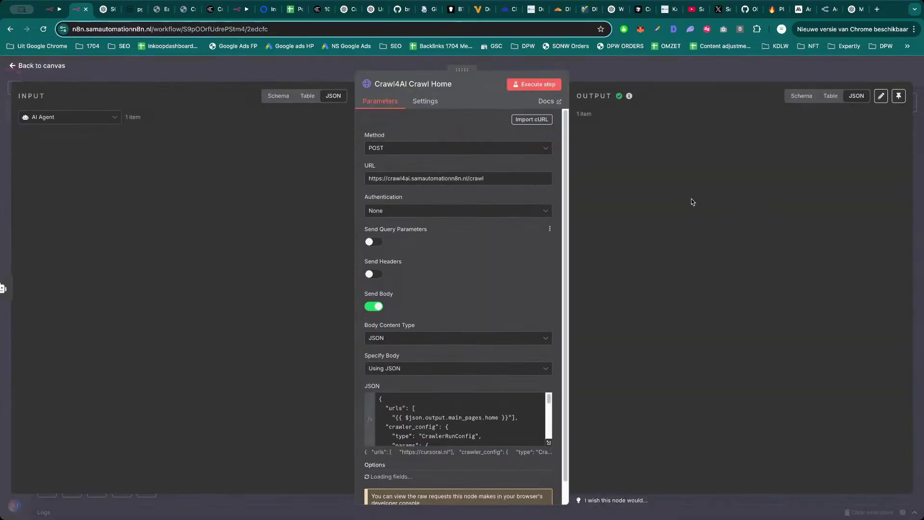
key(Escape)
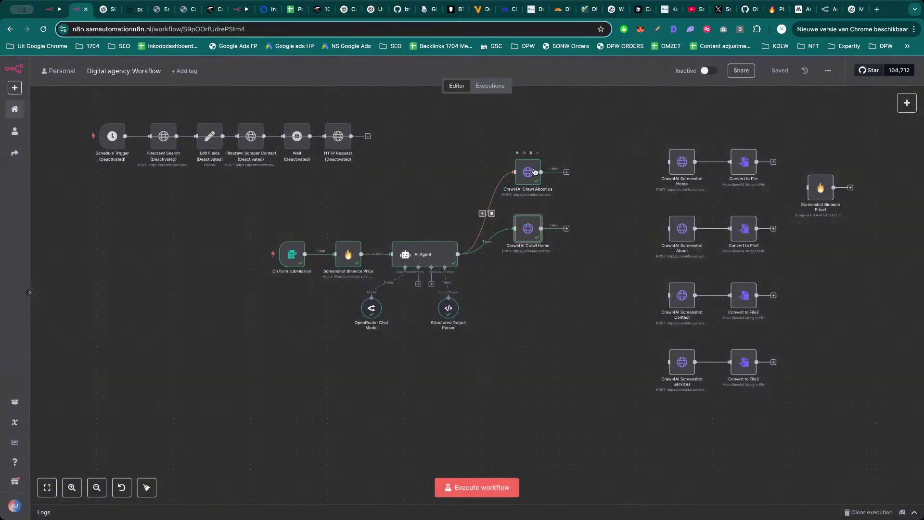
double_click(529, 172)
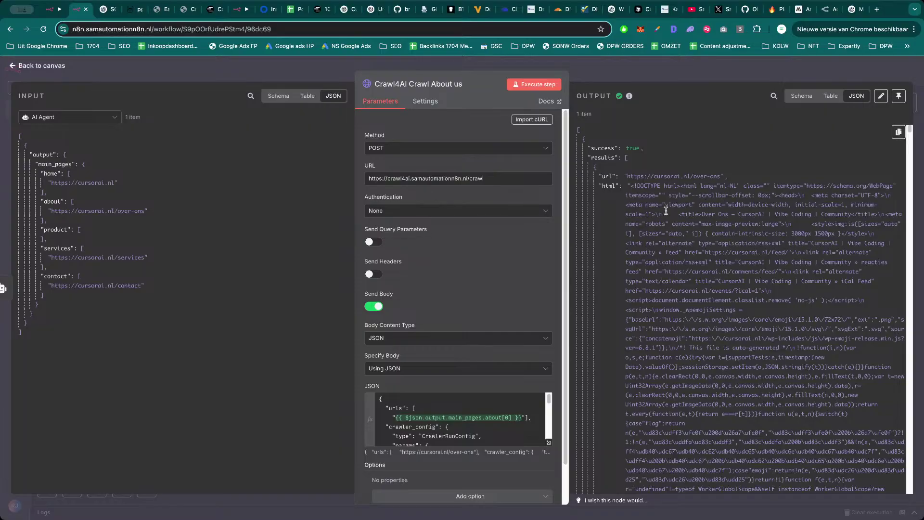
key(Escape)
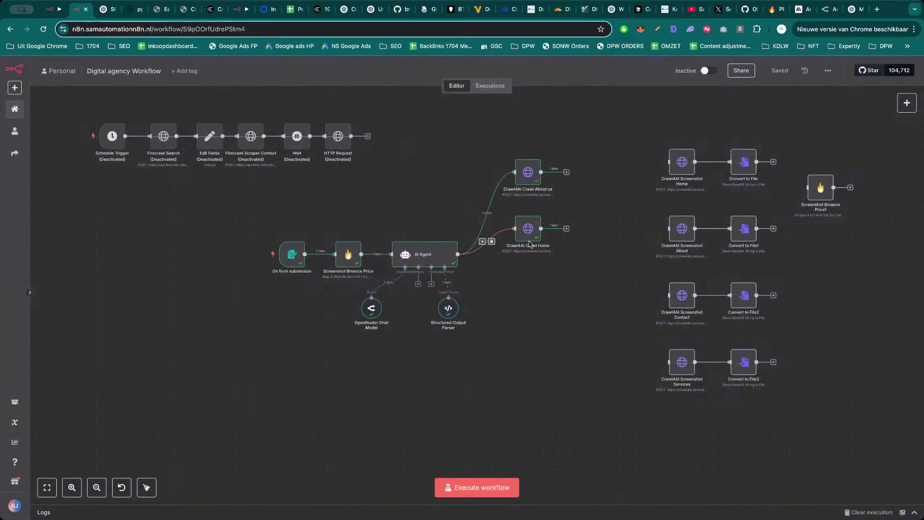
Duplicate the Crawl Home node twice, connecting both copies to the AI Agent output.
click(528, 235)
key(ctrl+c)
key(ctrl+v)
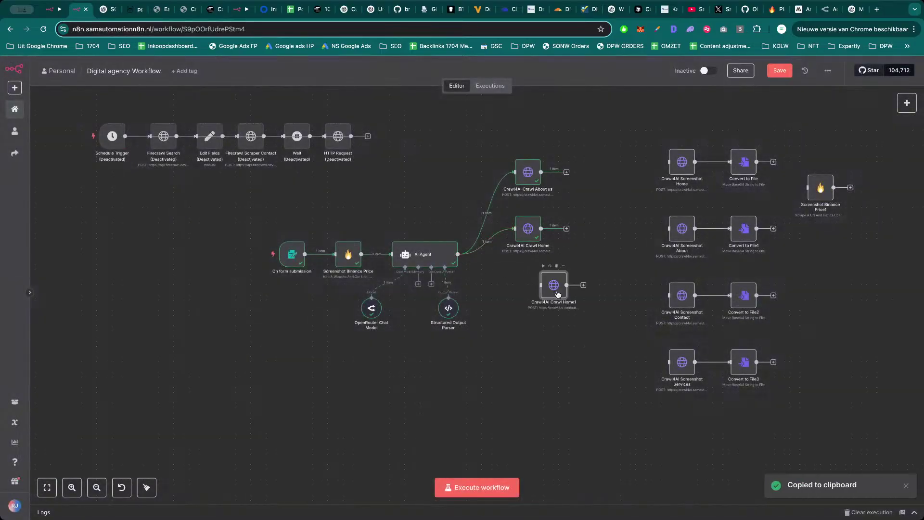
drag(558, 294, 537, 295)
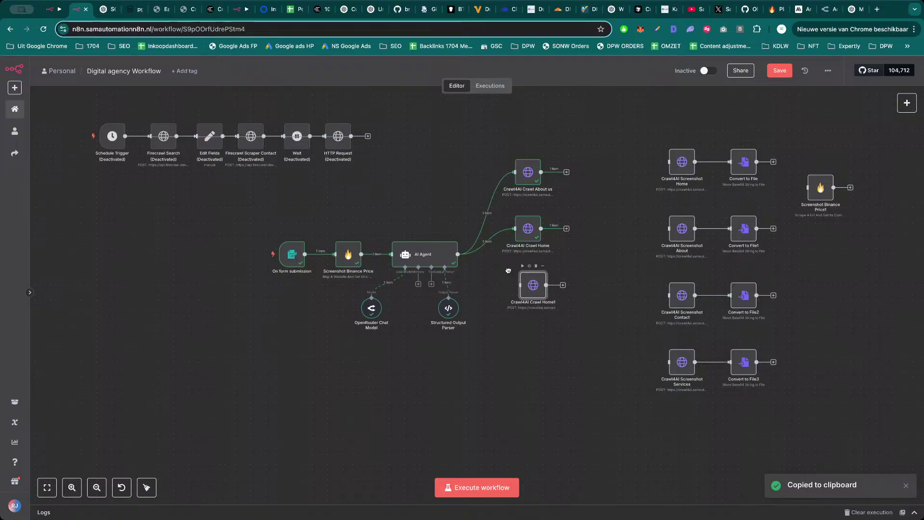
drag(458, 254, 522, 287)
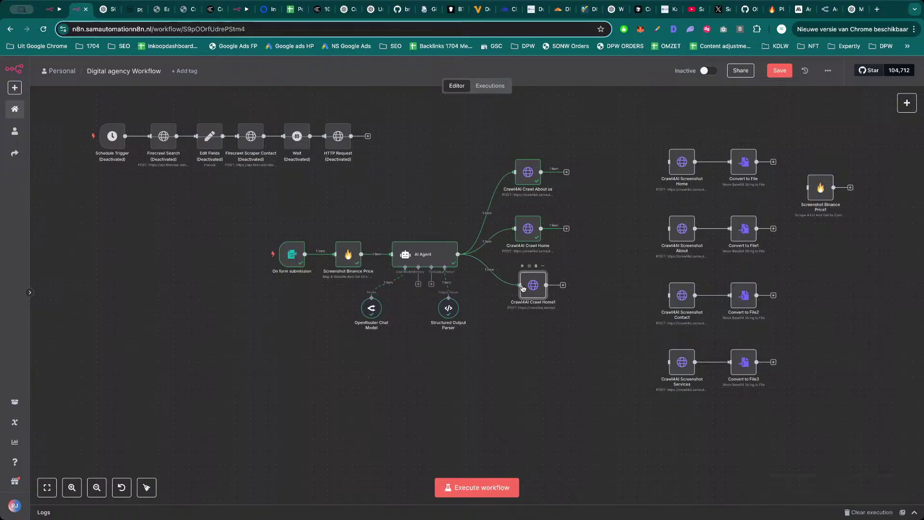
key(ctrl+v)
drag(548, 344, 529, 345)
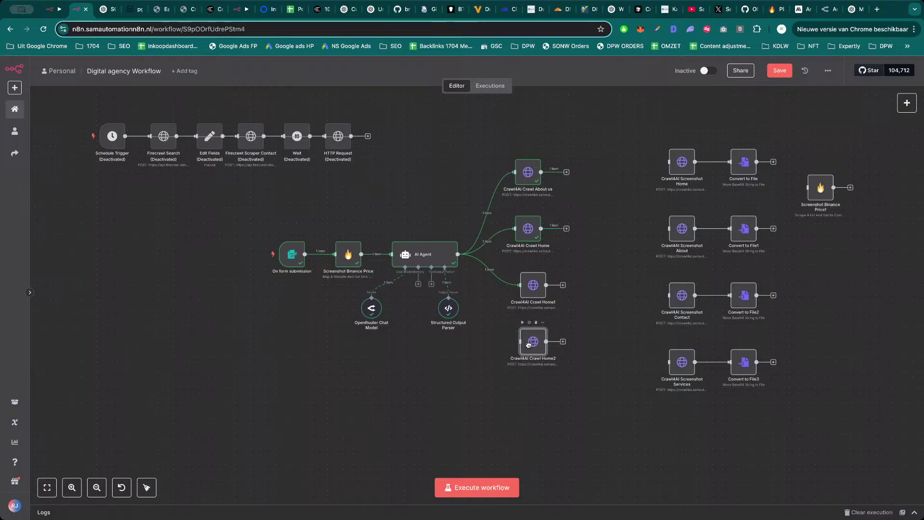
drag(458, 254, 524, 344)
Rename the first copy to 'Crawl4AI Crawl Services'.
double_click(533, 285)
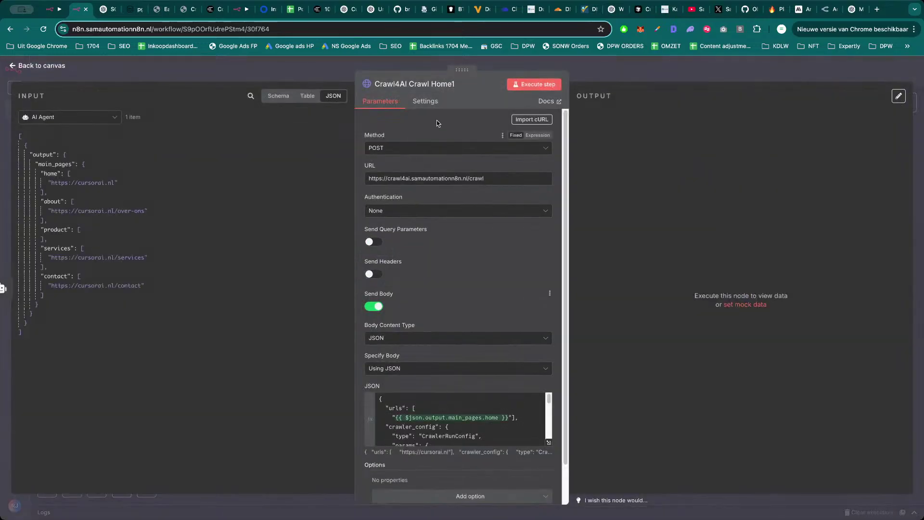
click(445, 84)
click(515, 80)
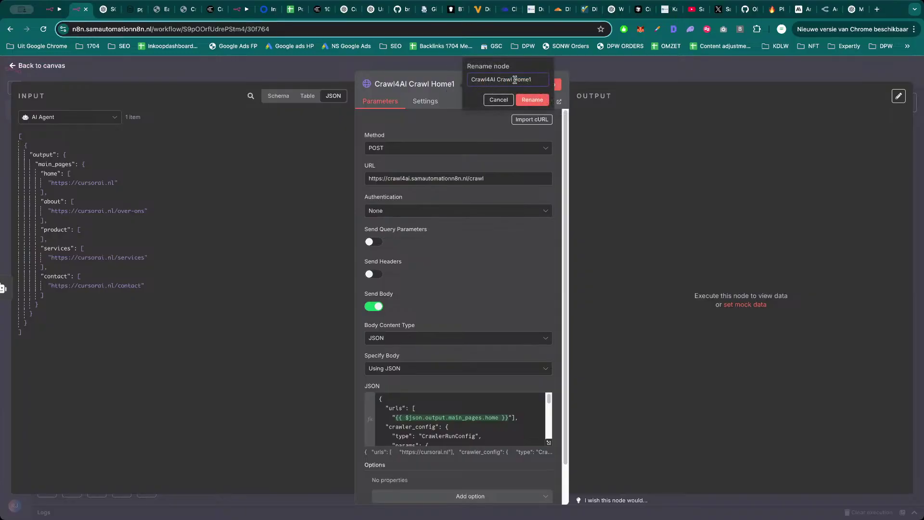
drag(515, 80, 540, 82)
text(Services)
key(Return)
key(Escape)
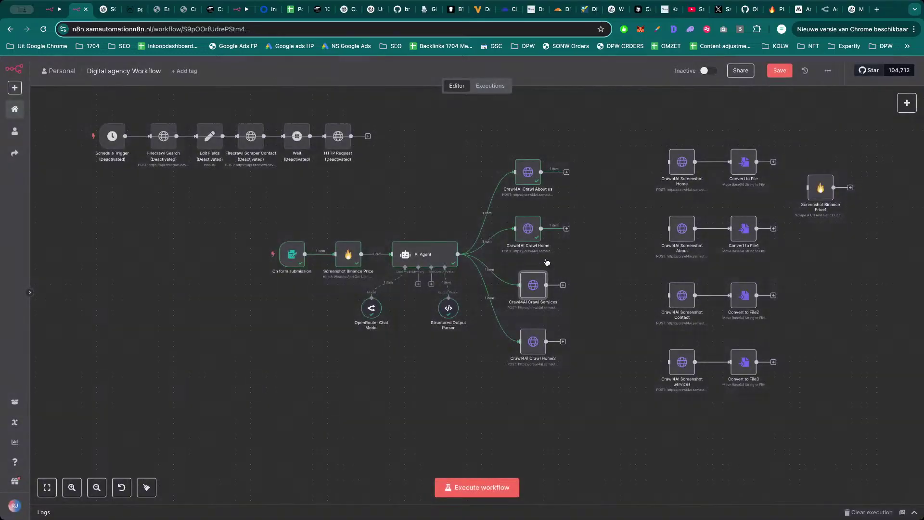
Rename the second copy to 'Crawl4AI Crawl Contact' and save the workflow.
double_click(532, 341)
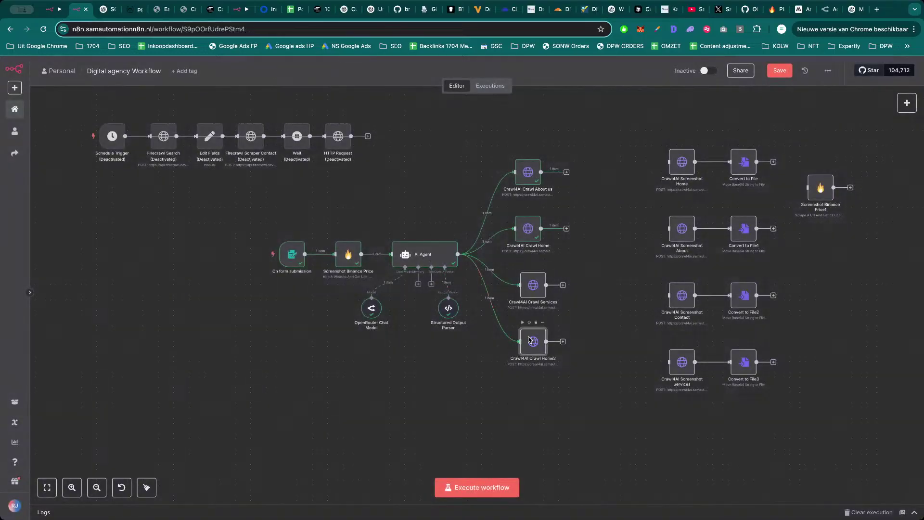
click(441, 81)
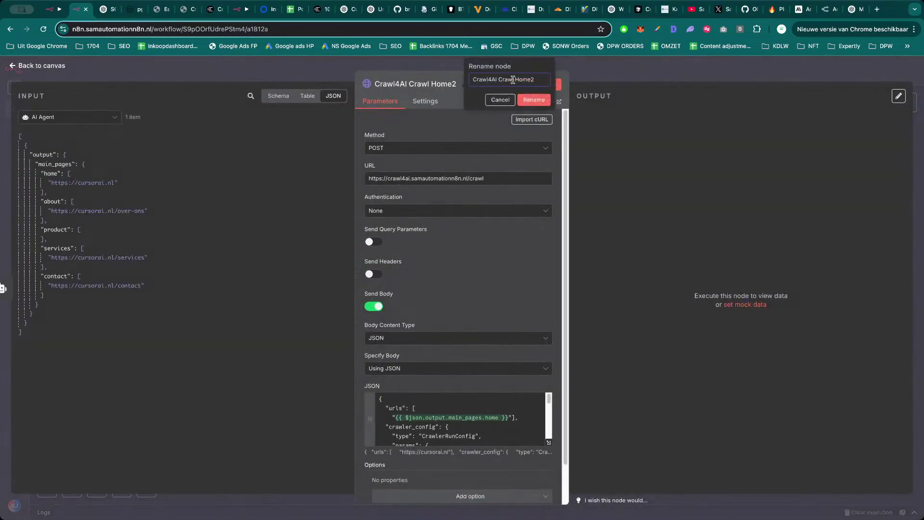
drag(515, 80, 565, 88)
text(Contact)
click(535, 100)
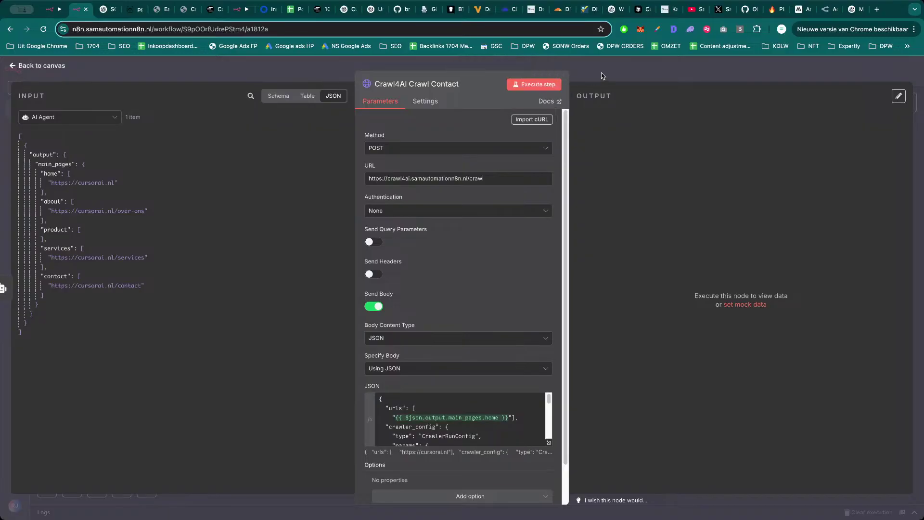
click(602, 73)
key(ctrl+s)
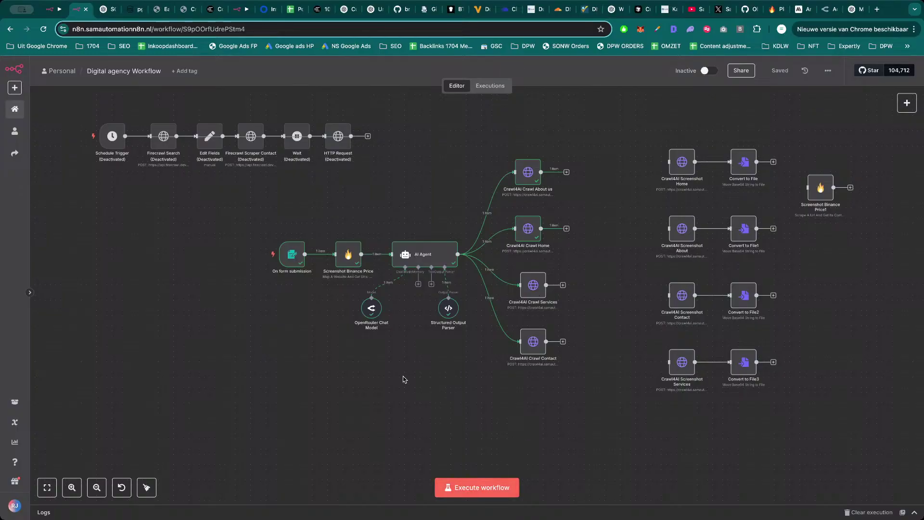
Nudge the Crawl Services and Crawl Contact nodes in line with About us and Home, then save.
drag(539, 284, 534, 284)
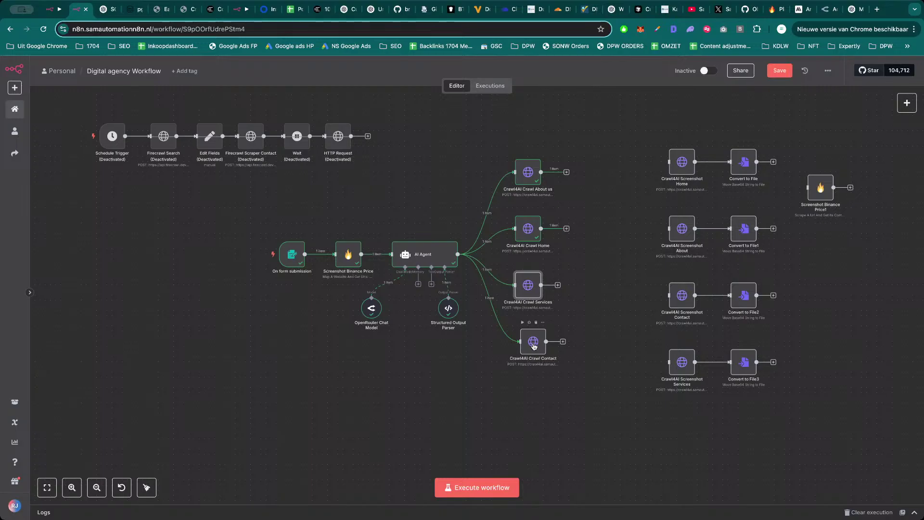
drag(535, 347, 530, 347)
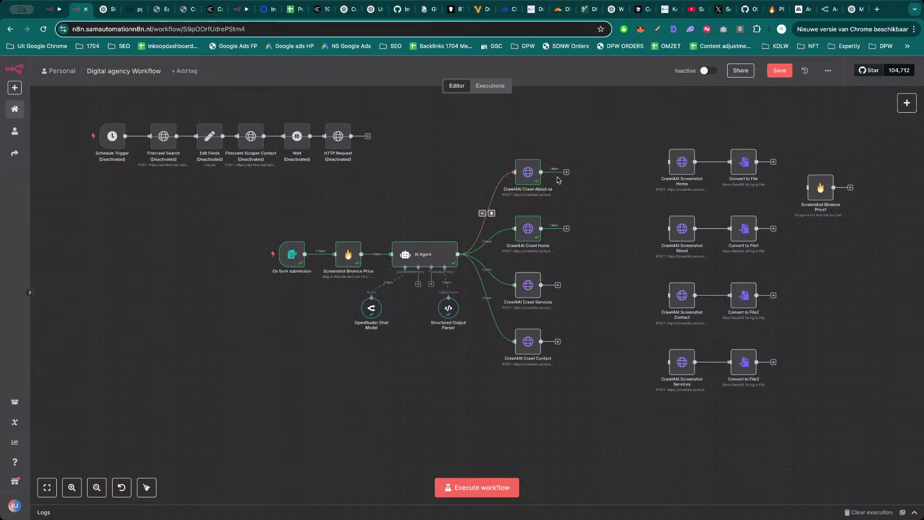
scroll(436, 174, right, 1)
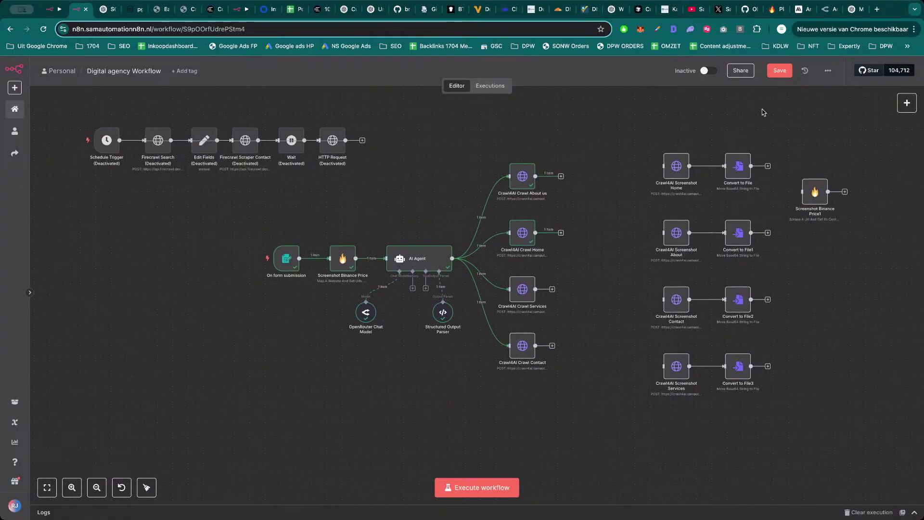
click(778, 71)
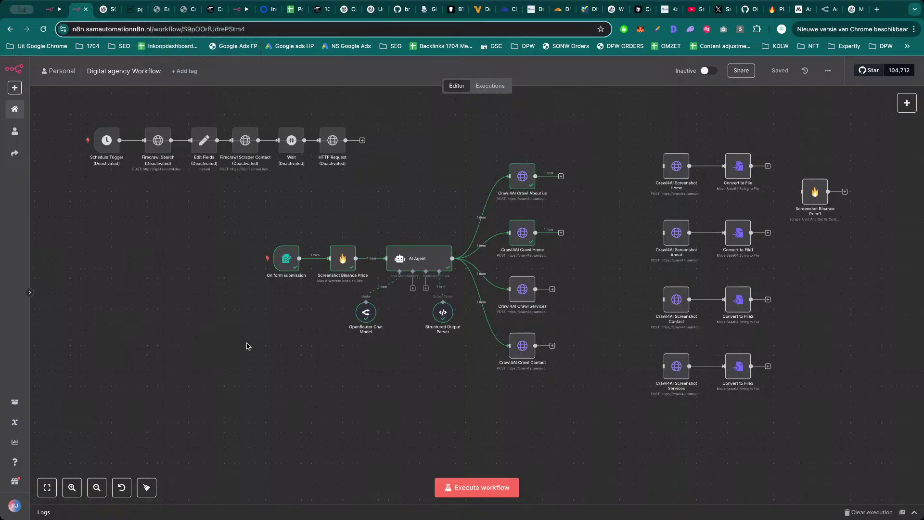
click(691, 12)
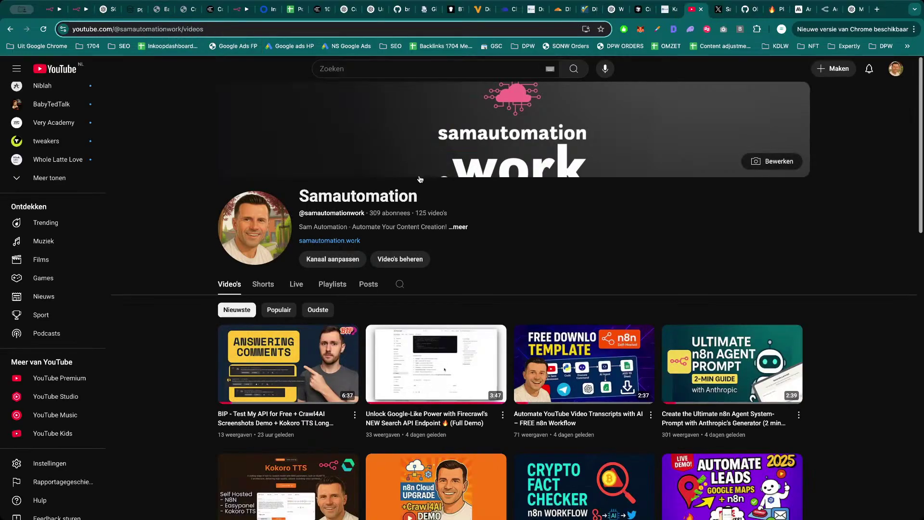
scroll(656, 362, down, 2)
scroll(656, 362, down, 6)
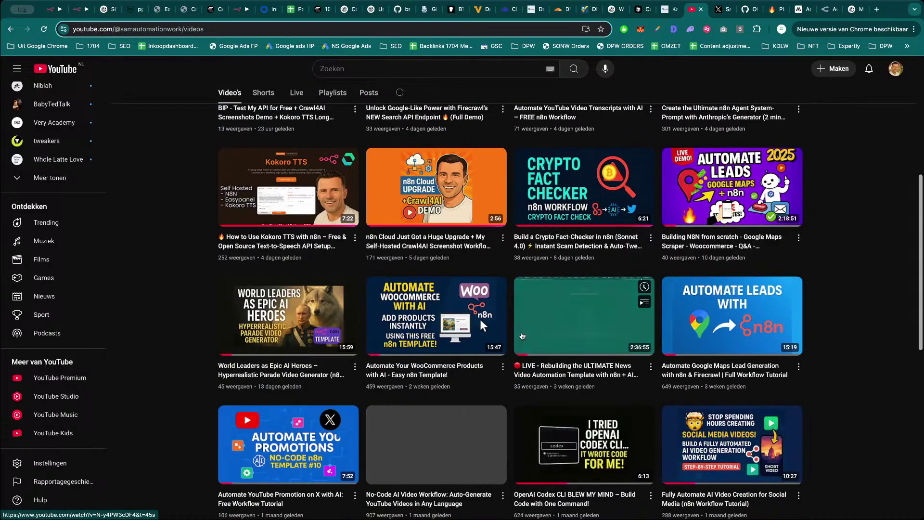
mouse_move(416, 224)
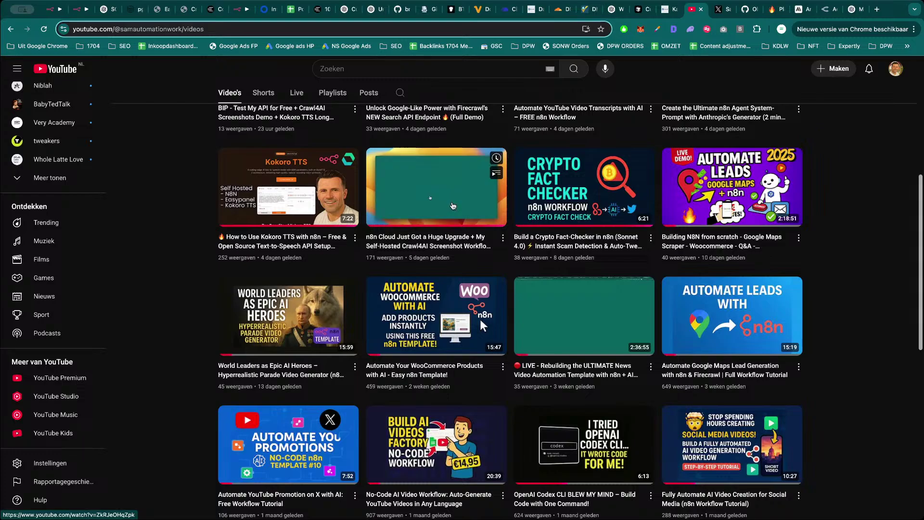
mouse_move(702, 199)
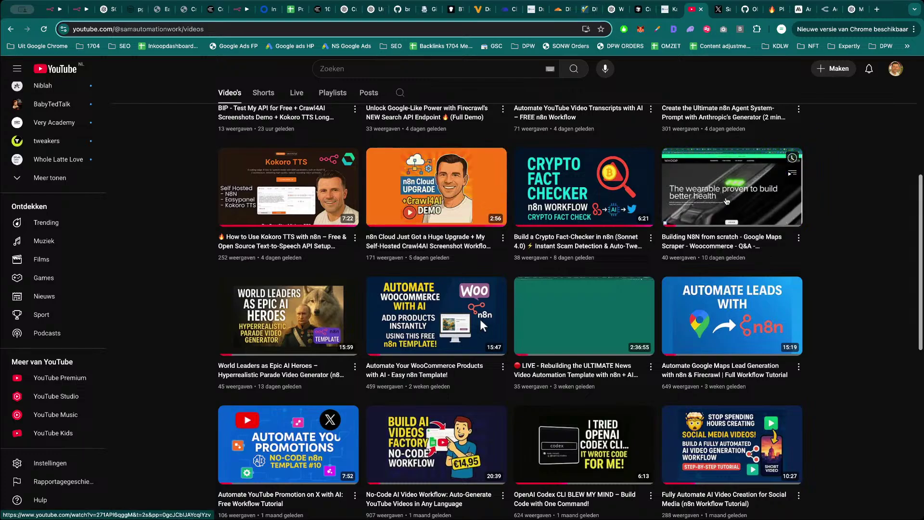
mouse_move(424, 297)
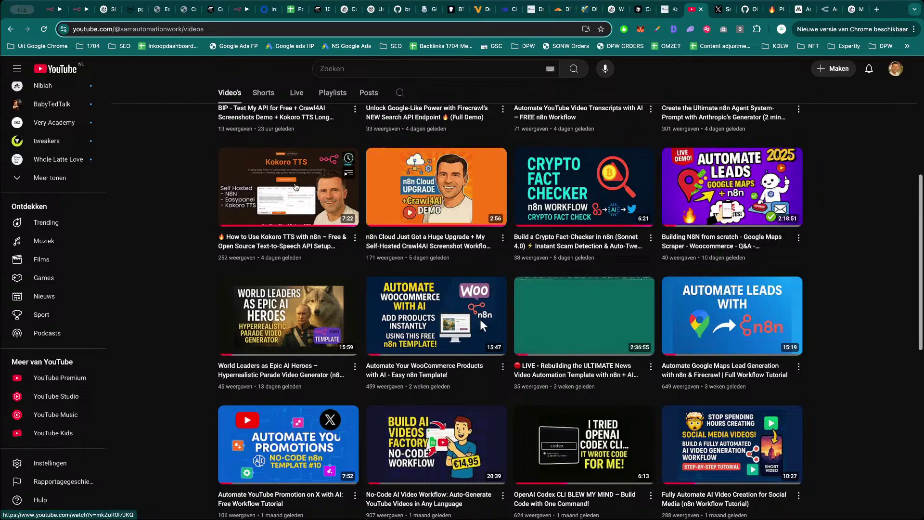
scroll(384, 251, up, 2)
mouse_move(305, 264)
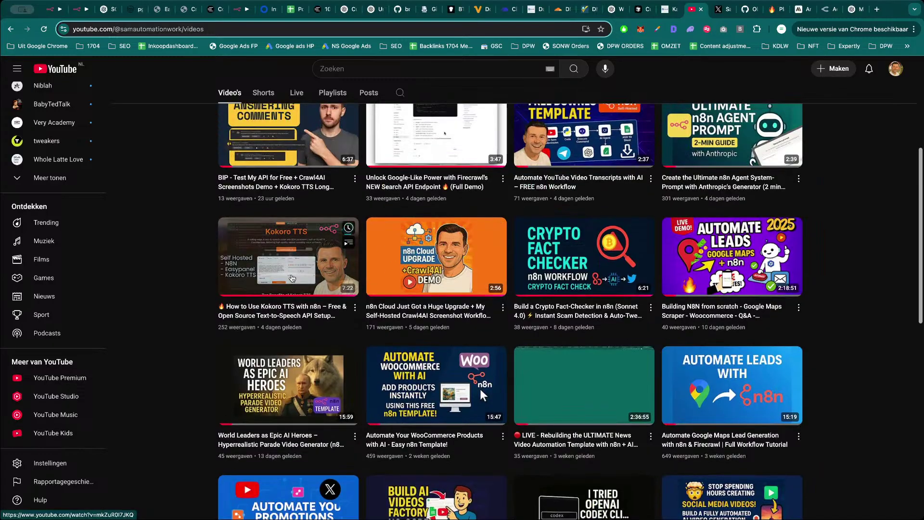
mouse_move(413, 259)
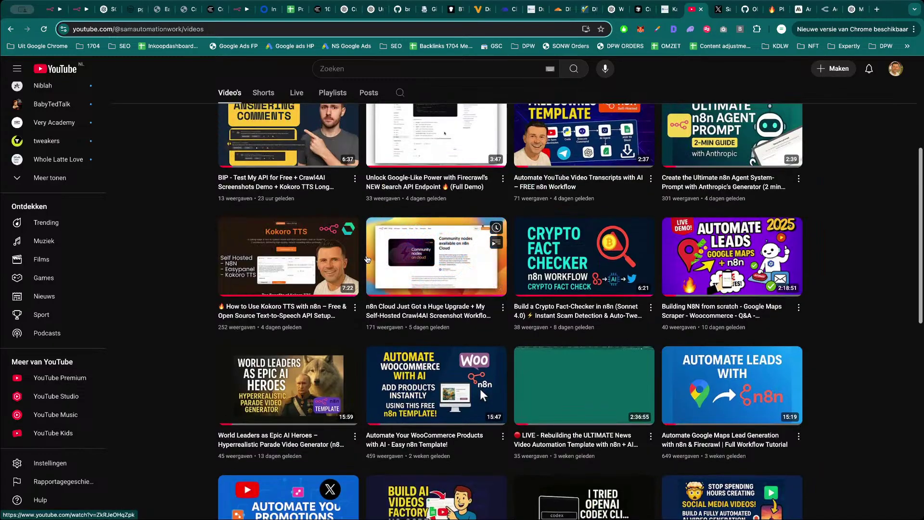
scroll(414, 260, up, 1)
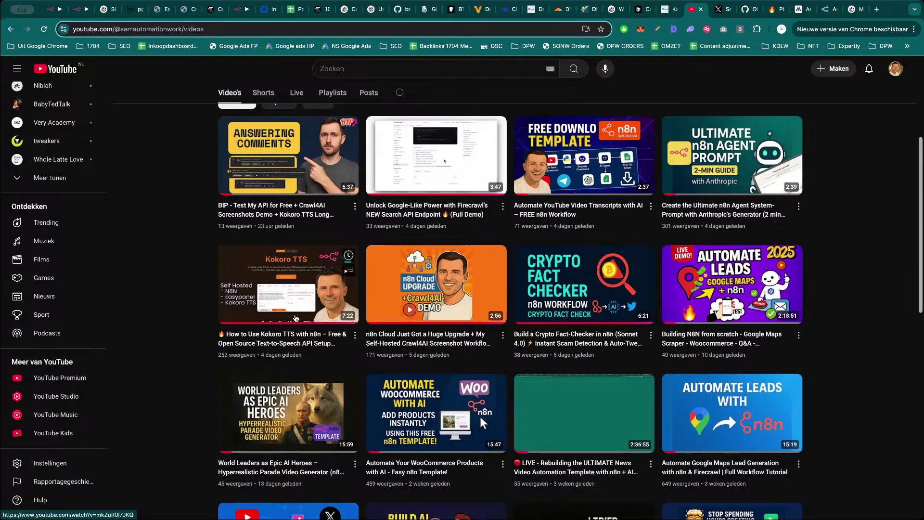
mouse_move(282, 294)
scroll(282, 294, up, 1)
mouse_move(281, 192)
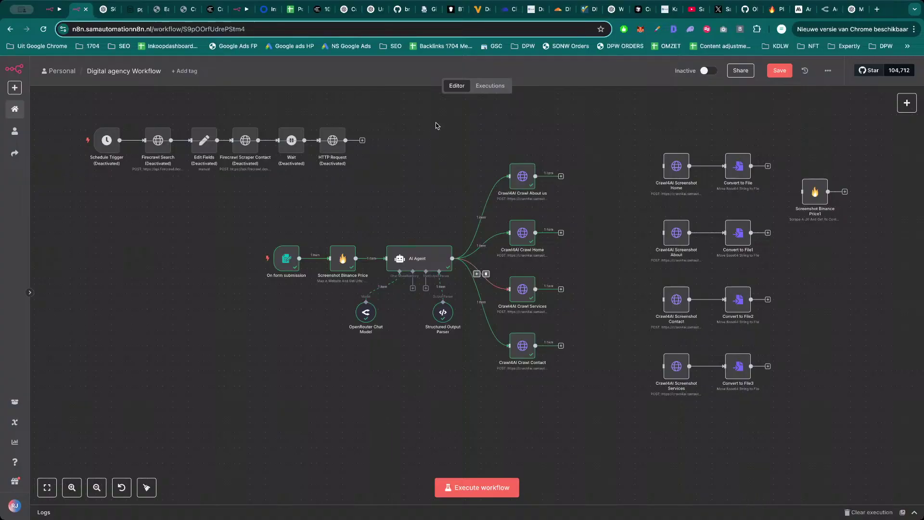
Save, then inspect the On form submission and Screenshot Binance Price nodes.
drag(599, 140, 574, 142)
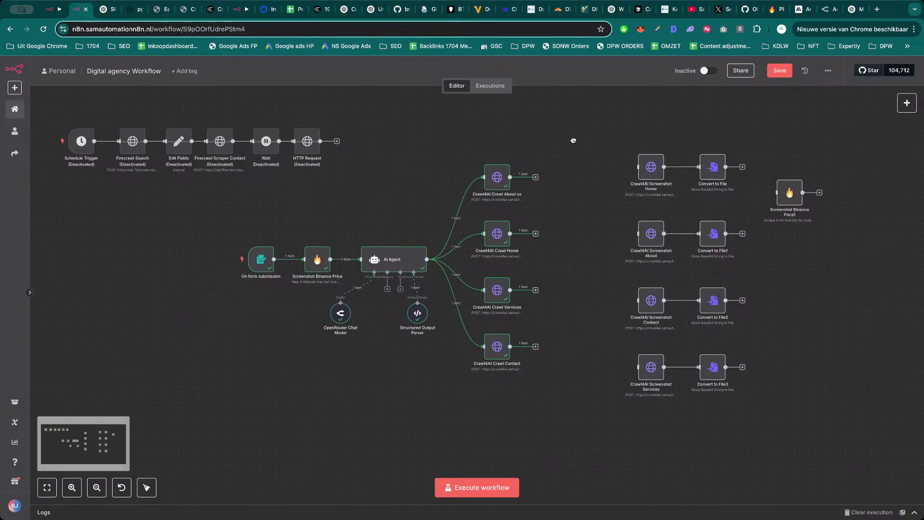
click(774, 73)
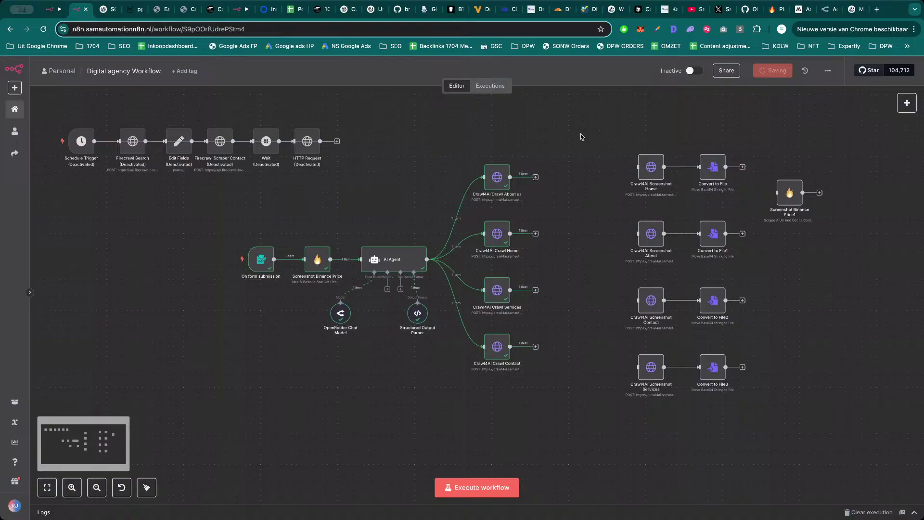
double_click(261, 262)
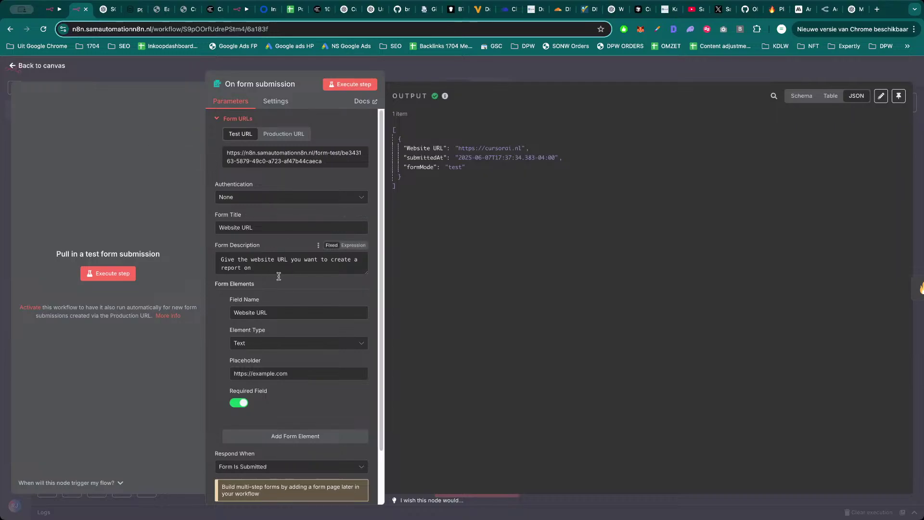
key(Escape)
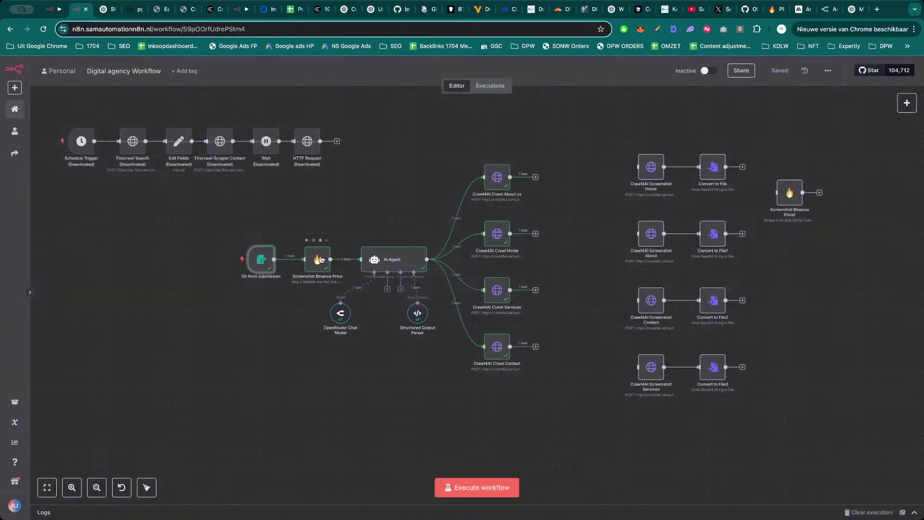
click(320, 263)
double_click(319, 263)
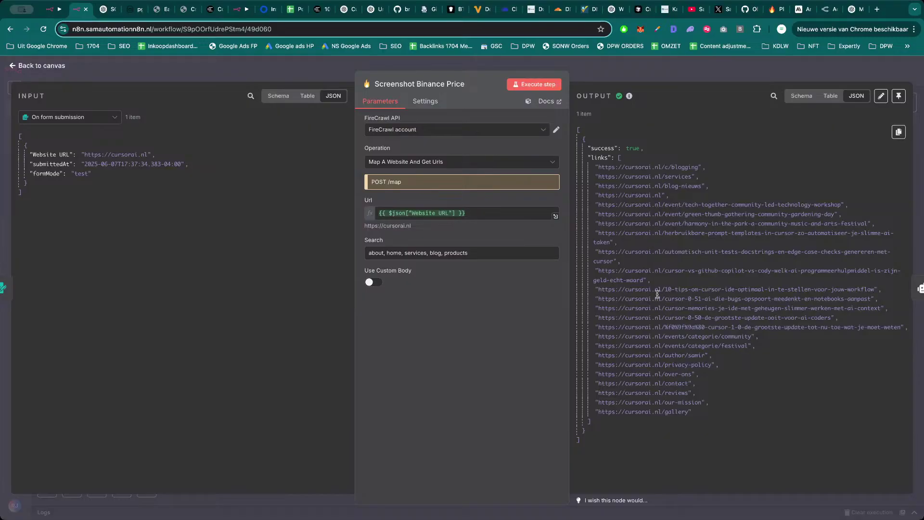
key(Escape)
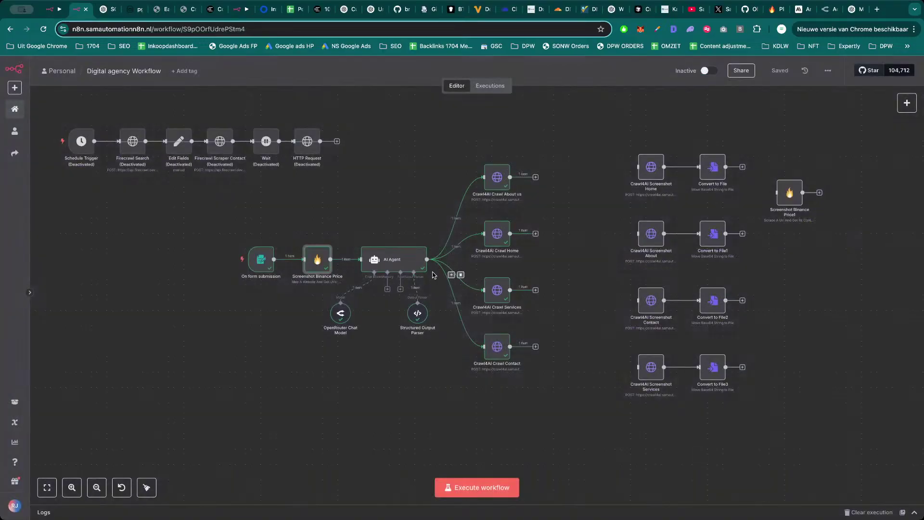
Review the AI Agent's system message page categories and the OpenRouter Chat Model settings.
double_click(402, 262)
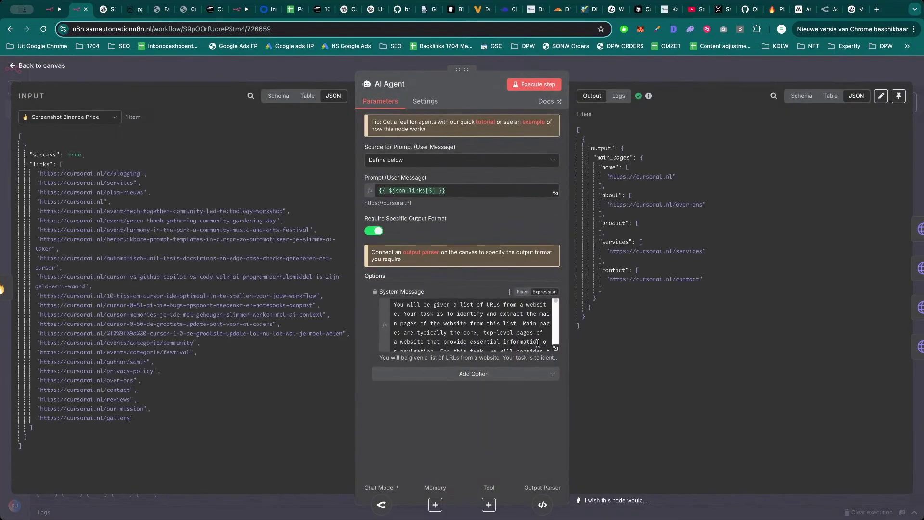
click(556, 348)
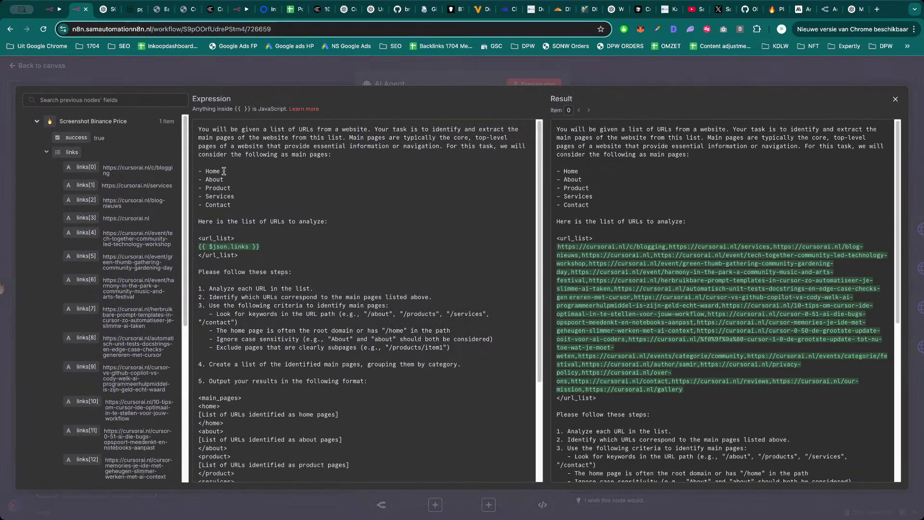
drag(235, 206, 199, 194)
click(220, 196)
click(338, 82)
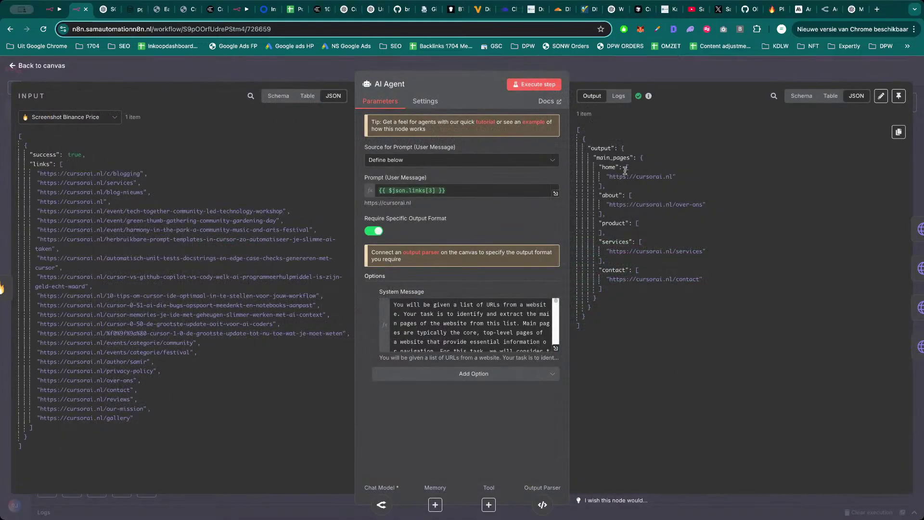
key(Escape)
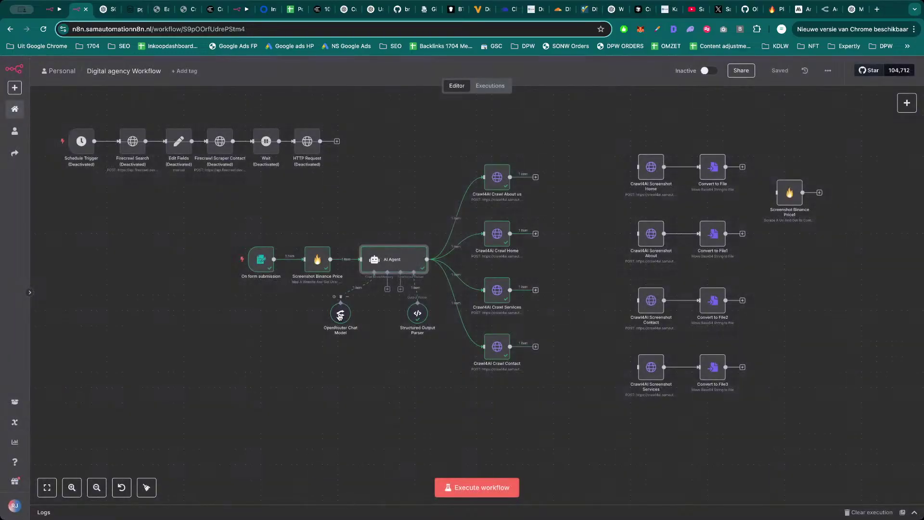
double_click(341, 314)
key(Escape)
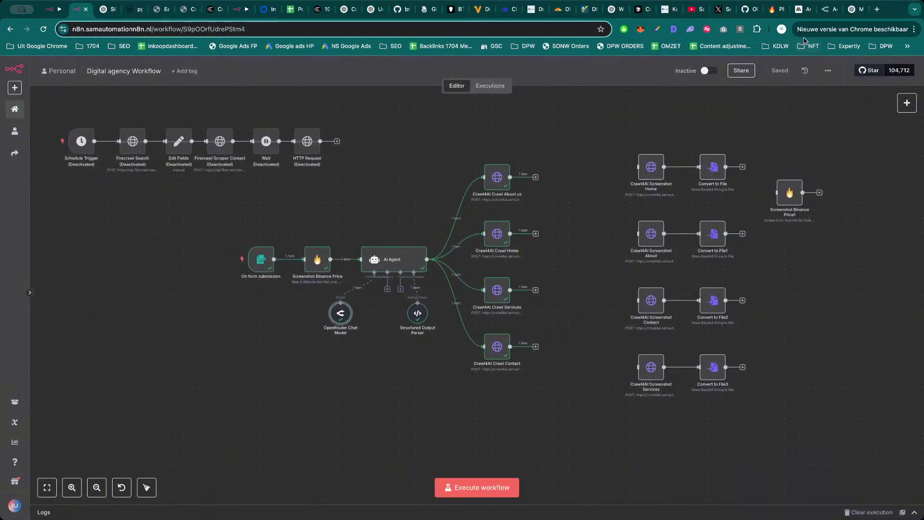
Reload OpenRouter's activity log and check the newest GPT-4o-mini request costs, about $0,0002 each.
click(825, 9)
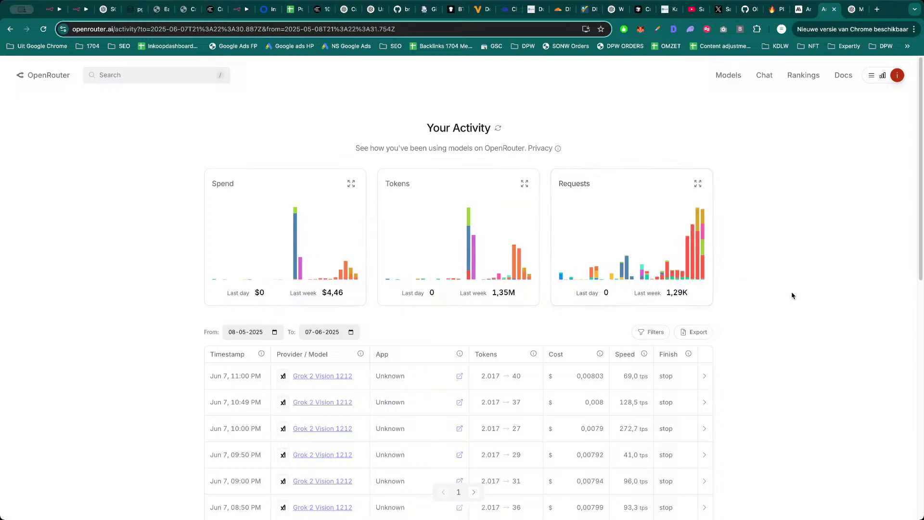
key(super+r)
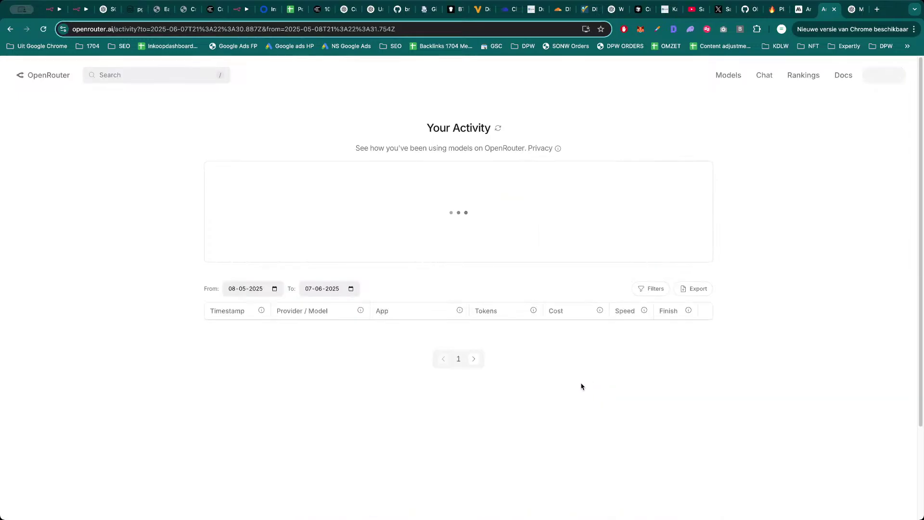
drag(602, 373, 597, 374)
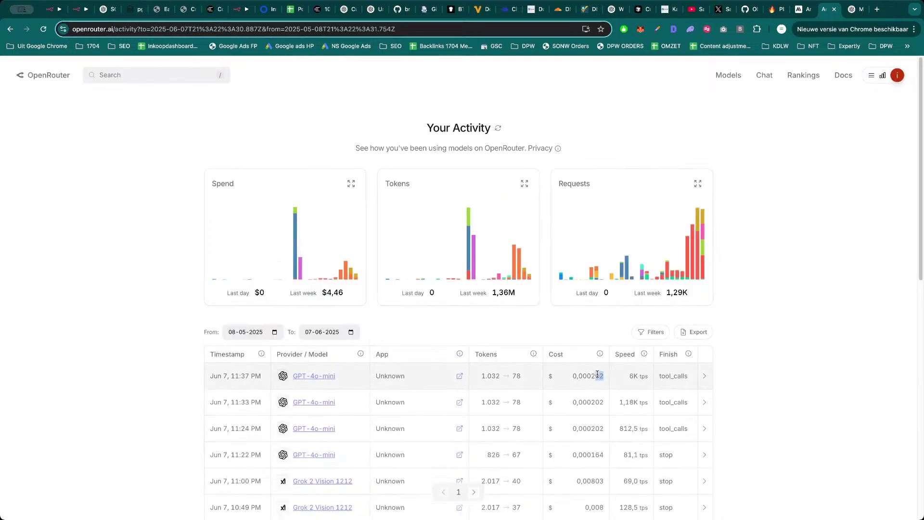
click(784, 347)
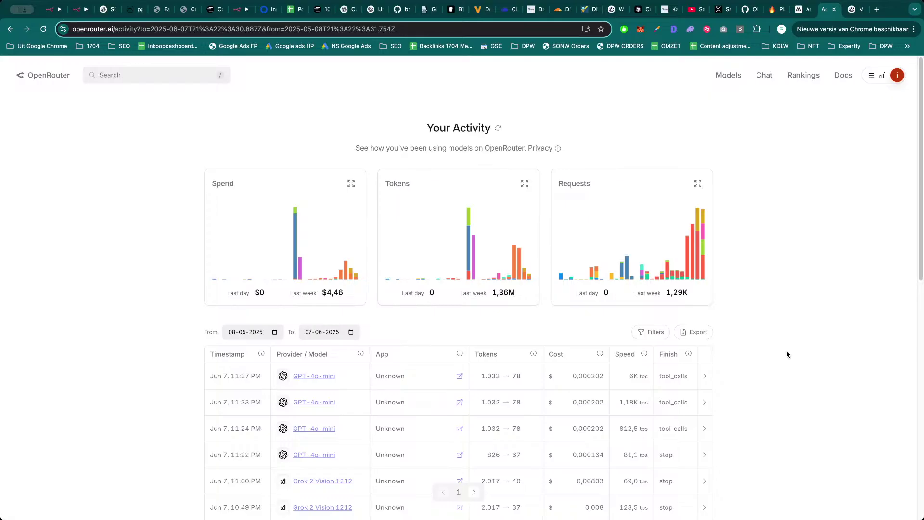
key(super+2)
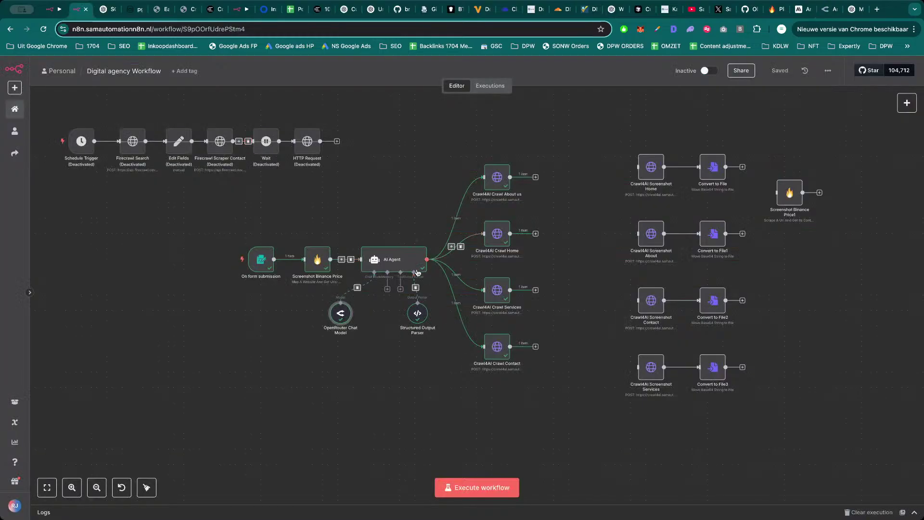
double_click(417, 313)
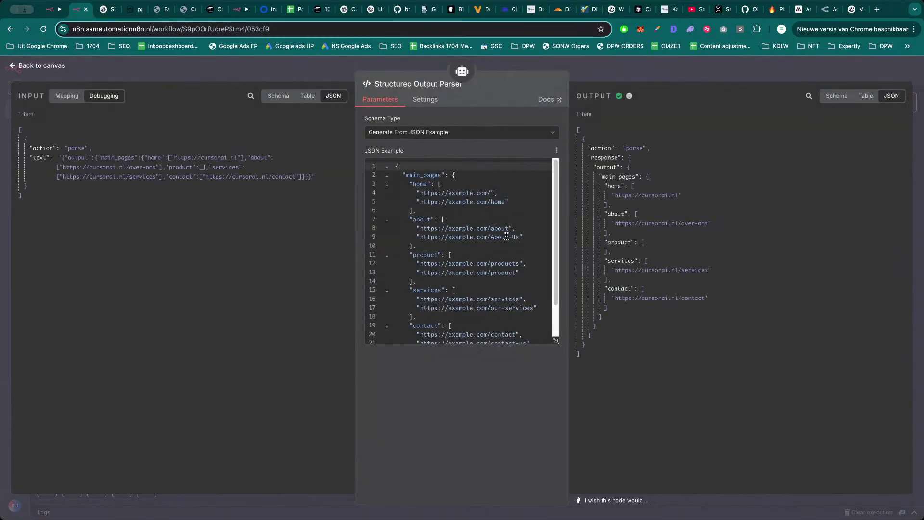
scroll(506, 235, down, 3)
scroll(491, 287, up, 3)
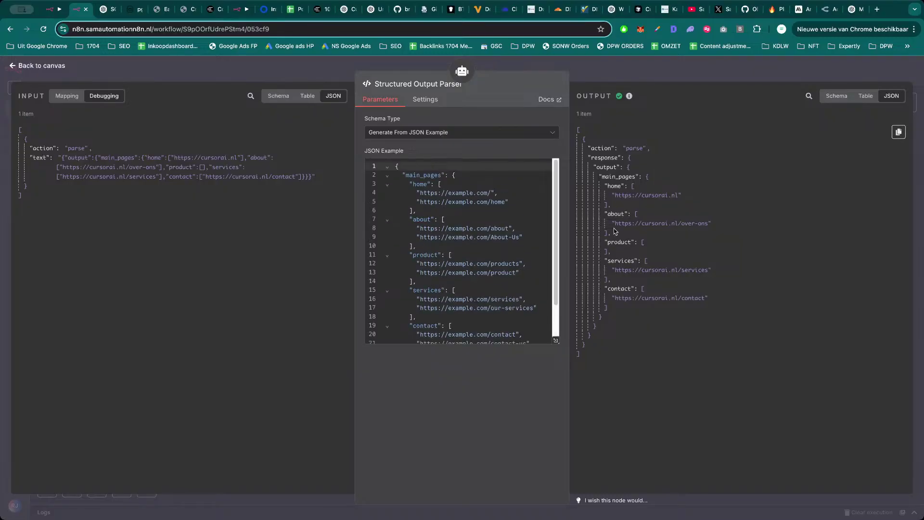
key(Escape)
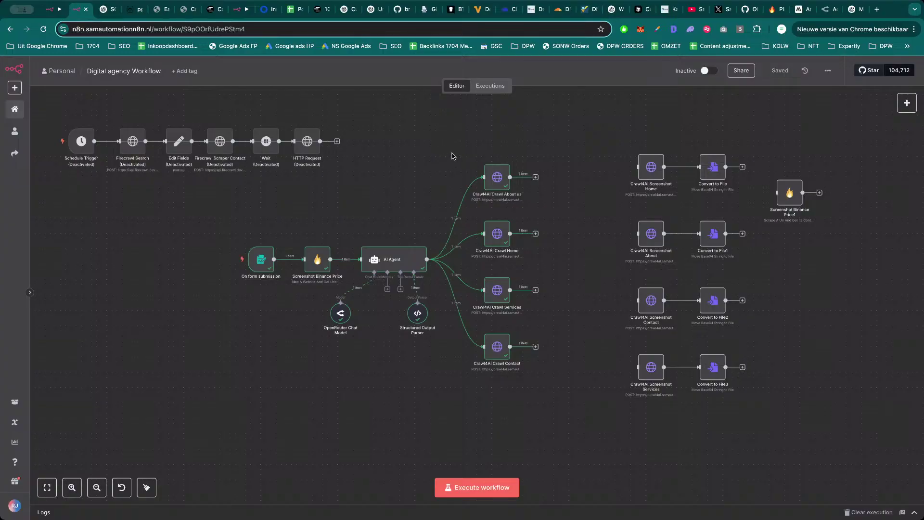
drag(452, 156, 561, 398)
click(552, 393)
Search 'crawl4ai github', open the unclecode/crawl4ai repository and scroll through its README.
key(ctrl+t)
text(crawl4ai.samautomationn8n.nl)
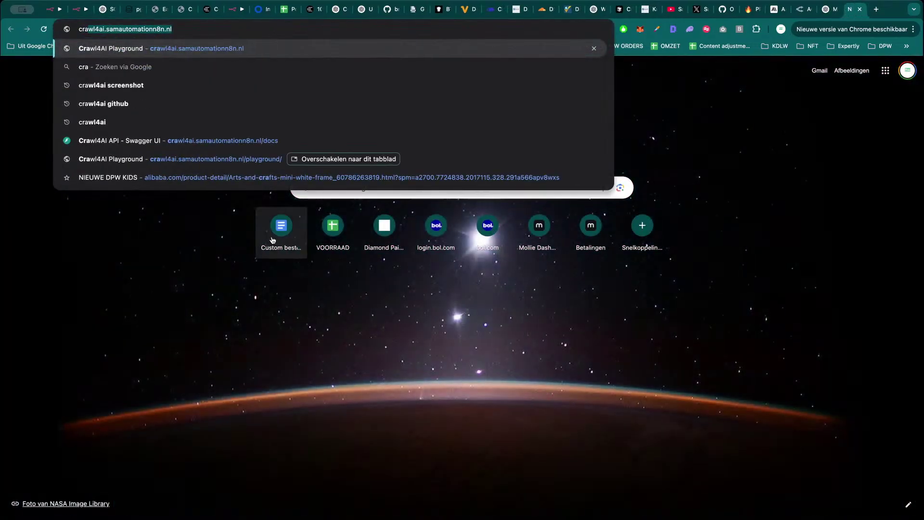
click(131, 106)
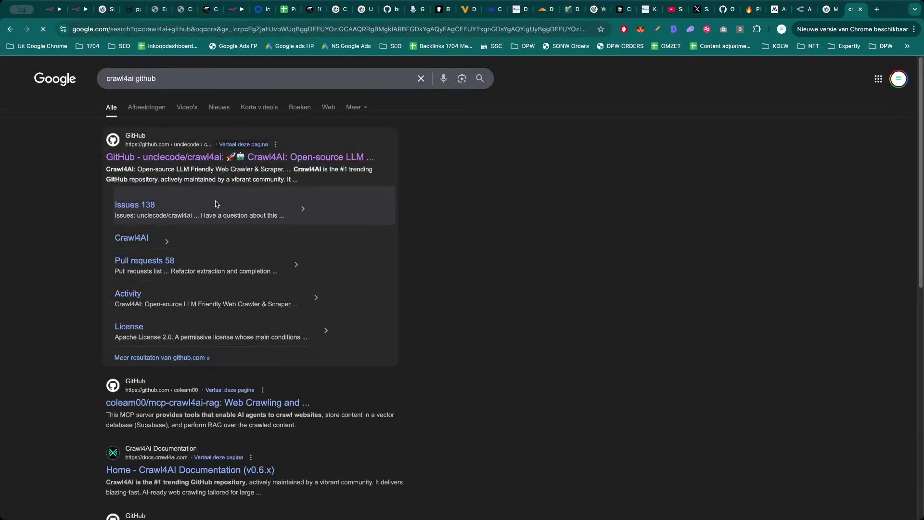
click(332, 165)
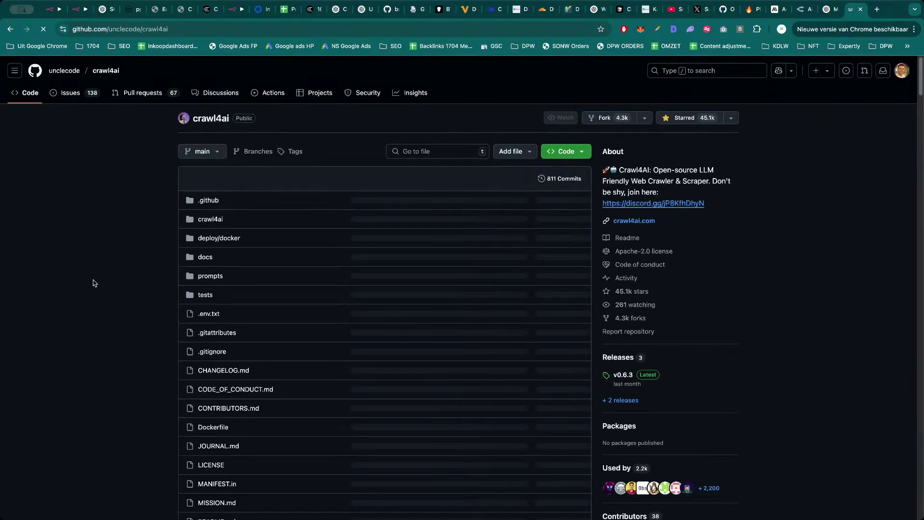
scroll(93, 283, down, 10)
scroll(112, 293, down, 4)
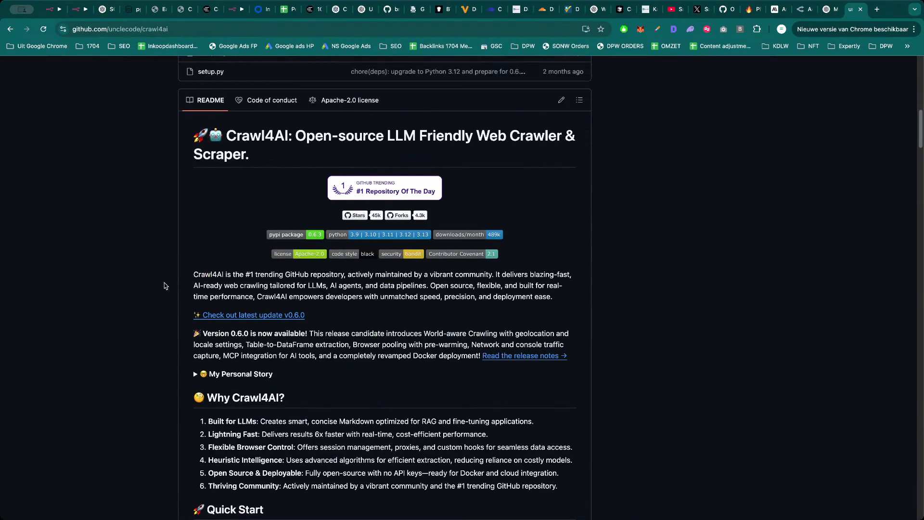
scroll(726, 271, down, 15)
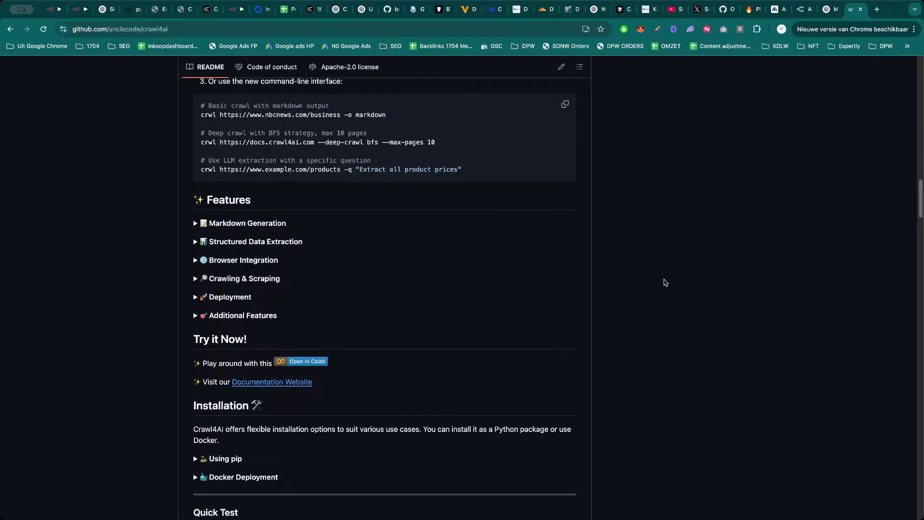
key(super+2)
drag(345, 212, 328, 213)
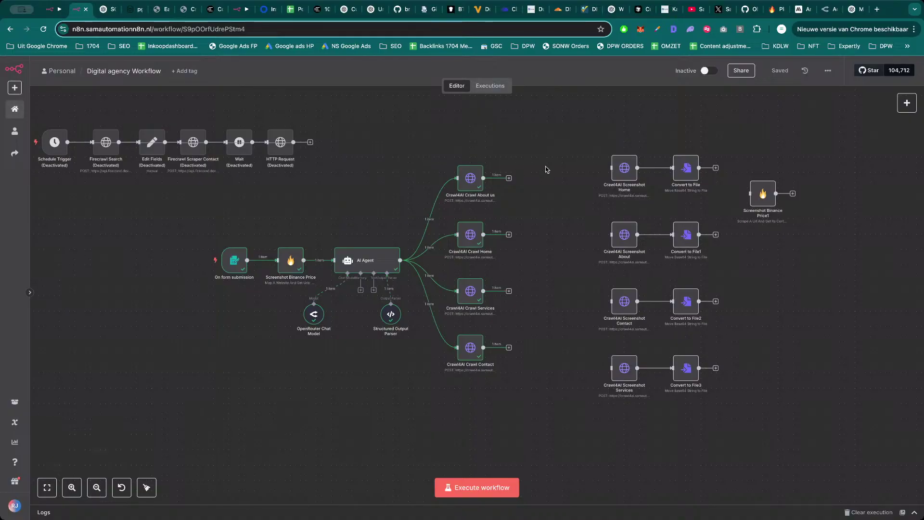
double_click(471, 178)
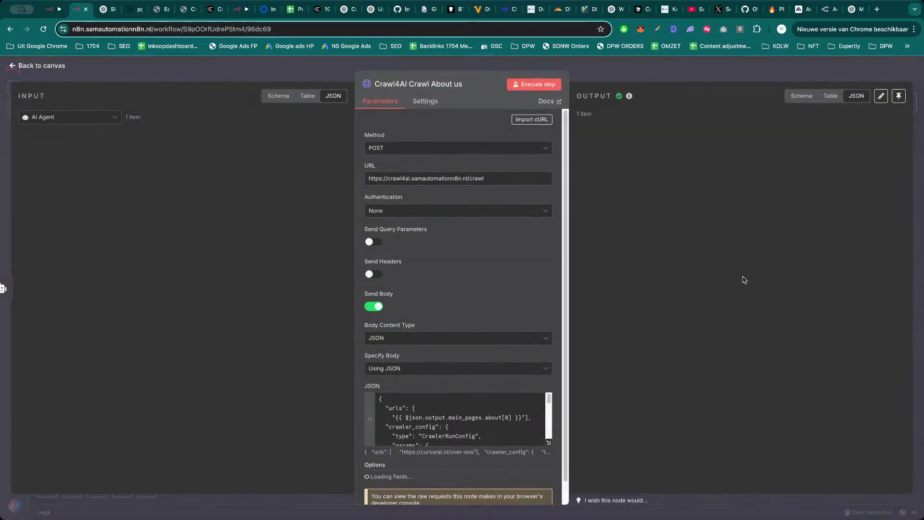
scroll(693, 339, down, 5)
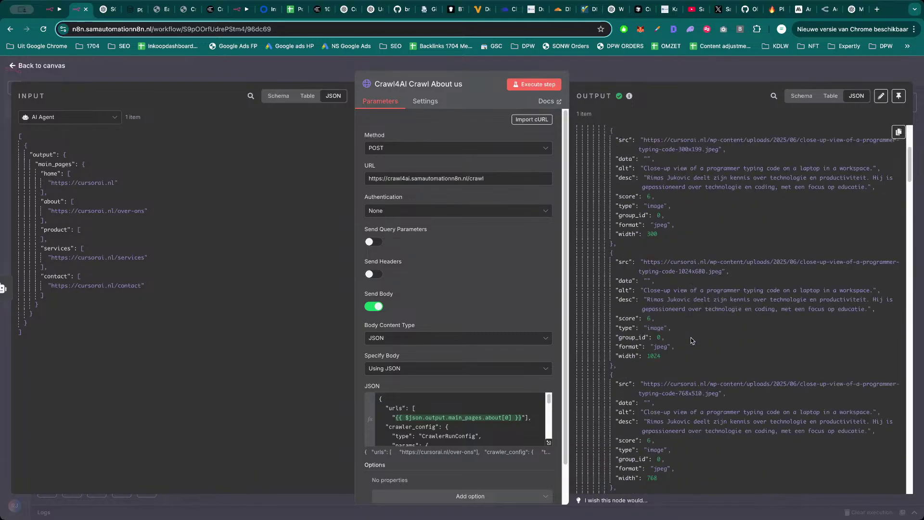
scroll(691, 340, down, 1)
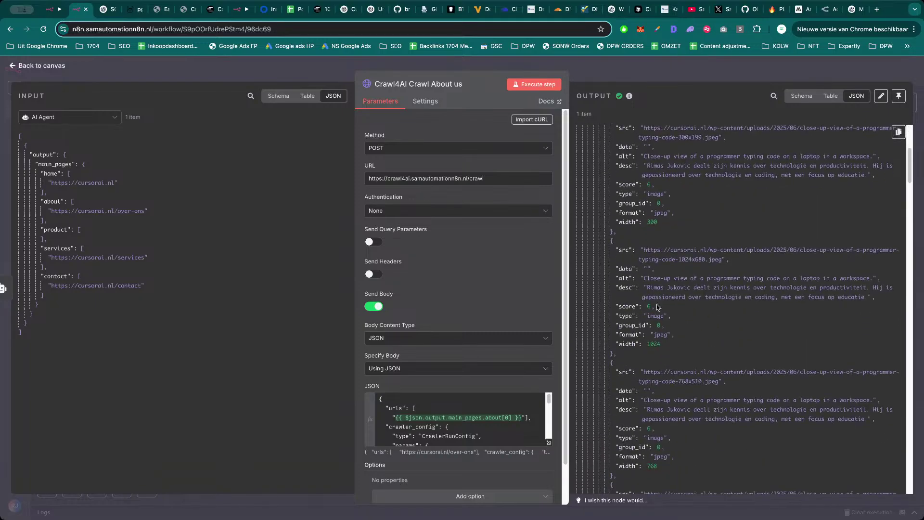
scroll(657, 304, down, 5)
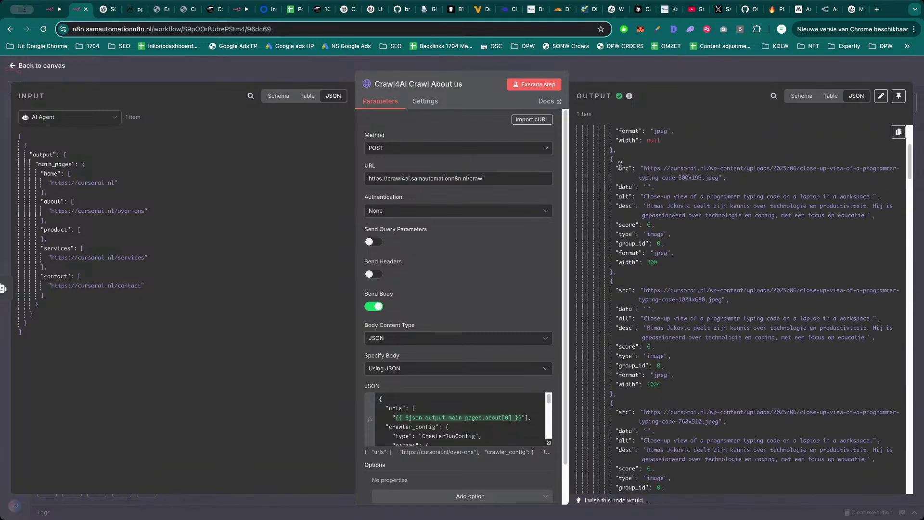
scroll(620, 166, down, 10)
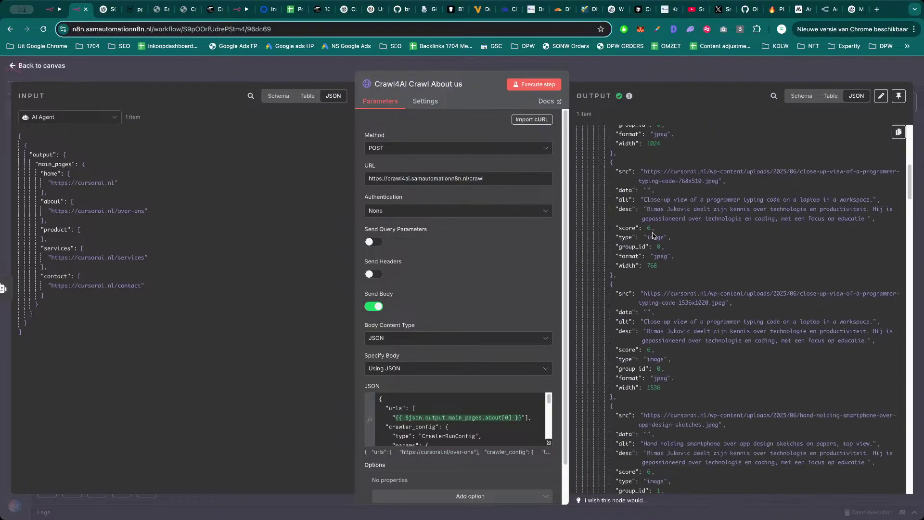
scroll(677, 284, down, 15)
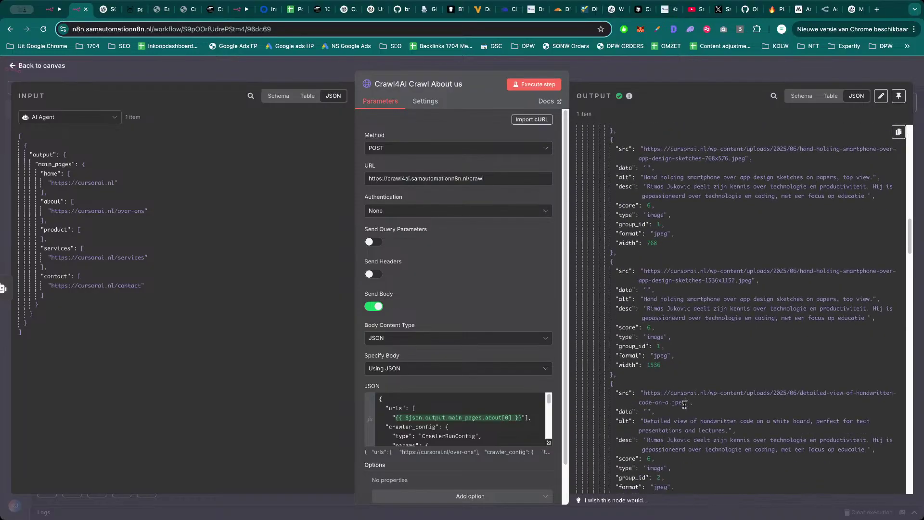
scroll(684, 404, down, 20)
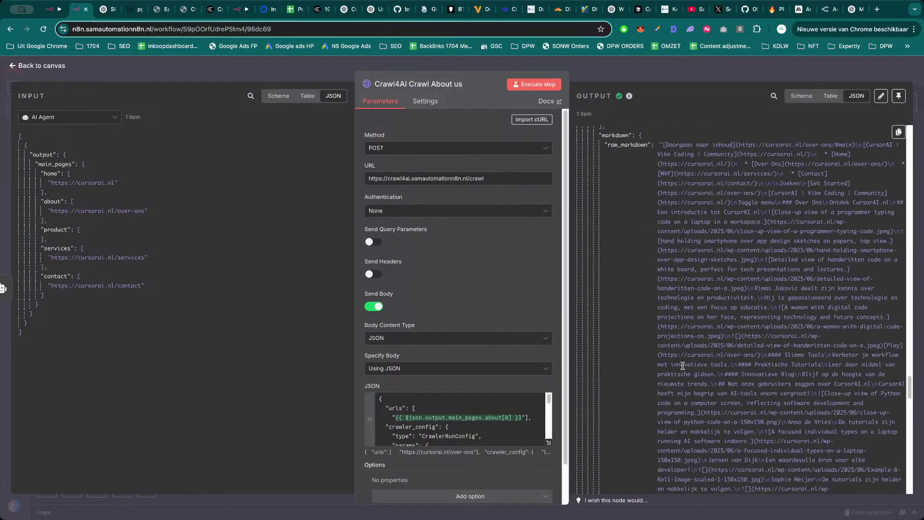
key(Escape)
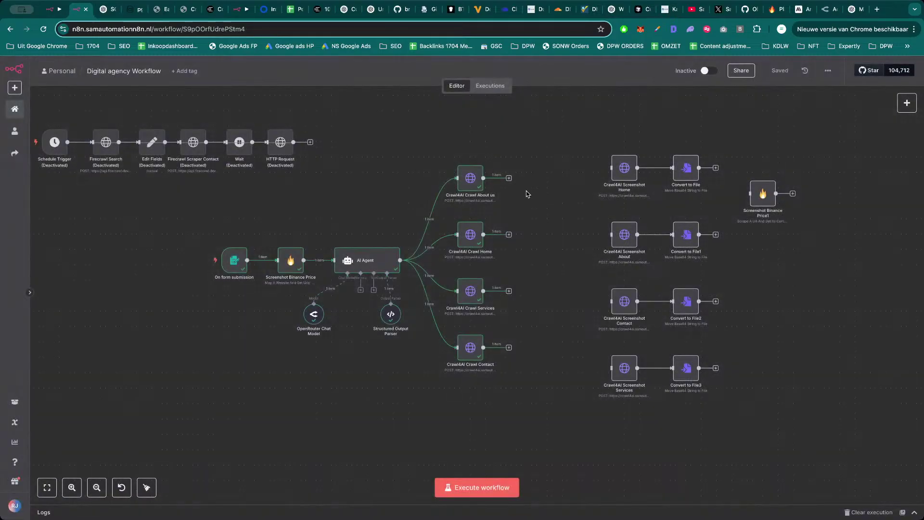
Go to Google Sheets and create a new blank spreadsheet.
key(ctrl+t)
text(google.com/)
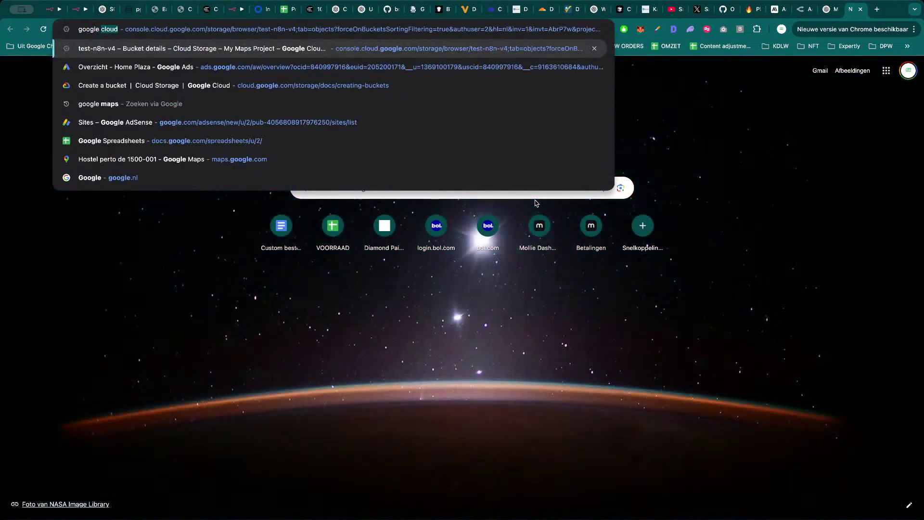
text(spreadsheets)
key(Return)
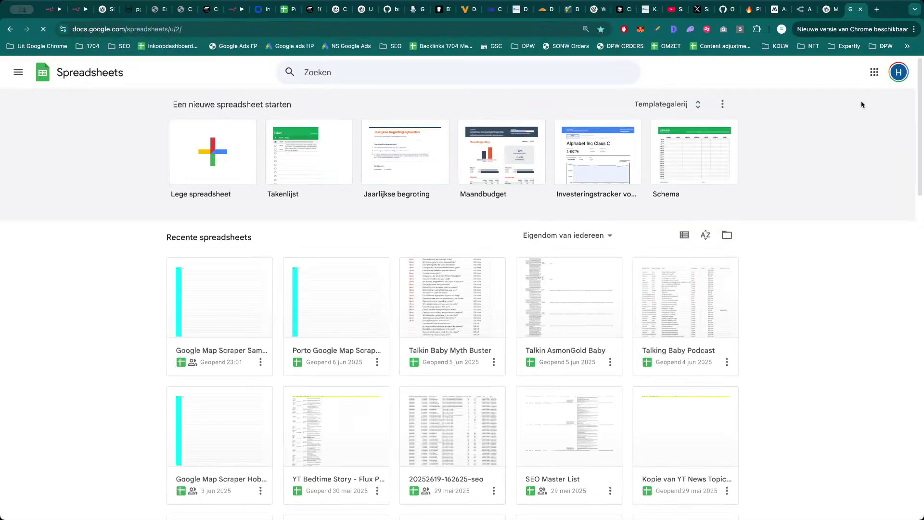
click(210, 158)
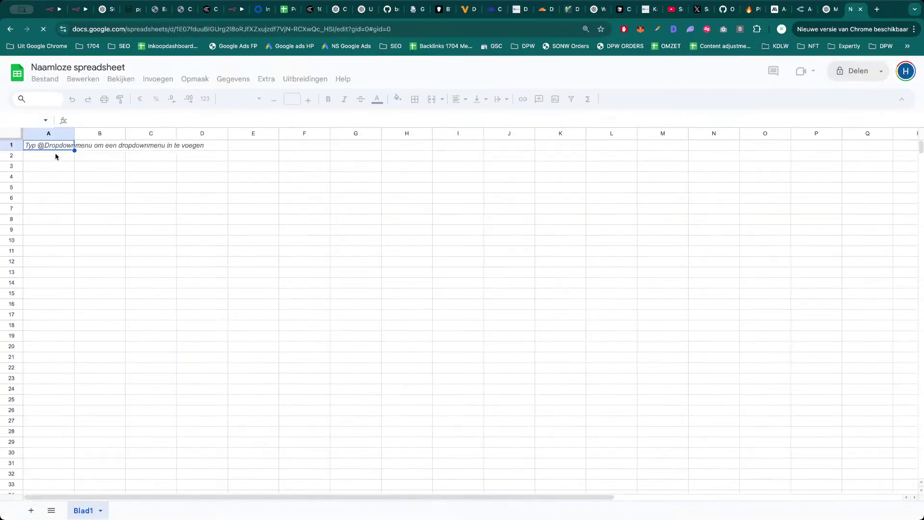
Enter the headers 'Website URL' in A1 and 'Name' in B1.
text(We)
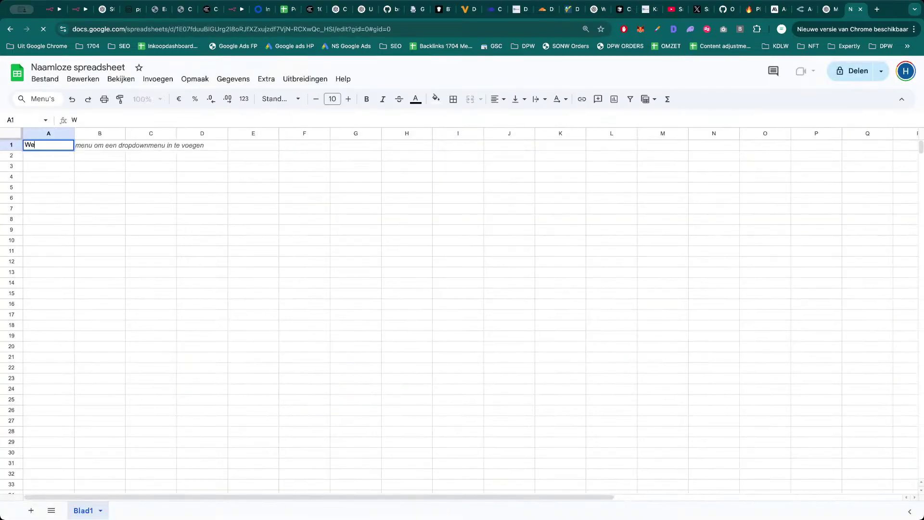
text(bsi)
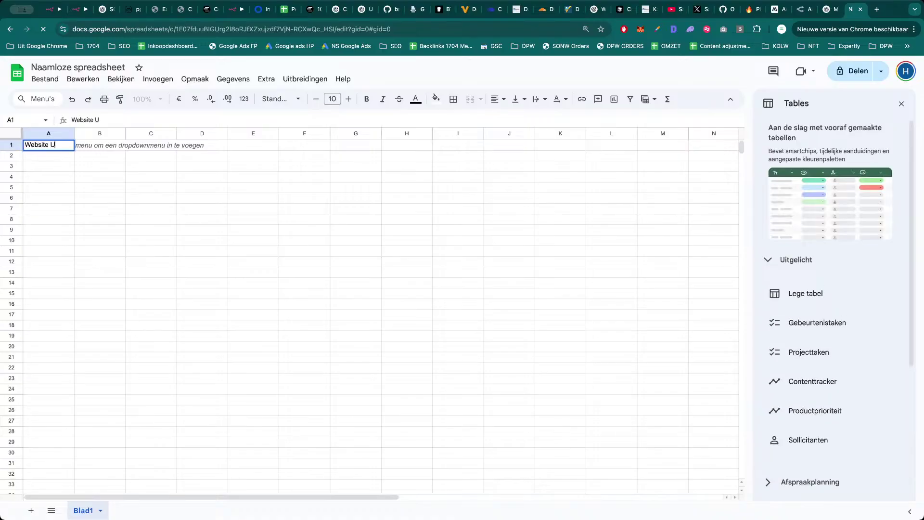
text(te URL)
key(Tab)
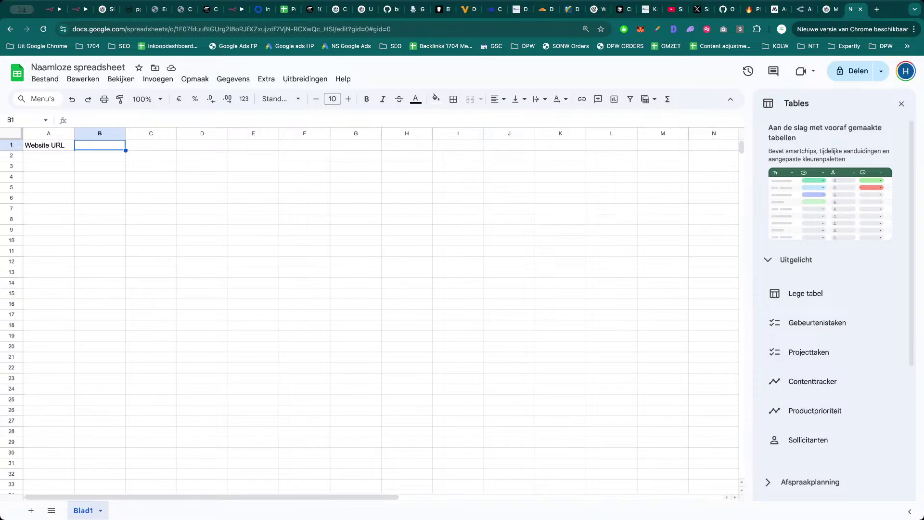
text(Name)
key(Tab)
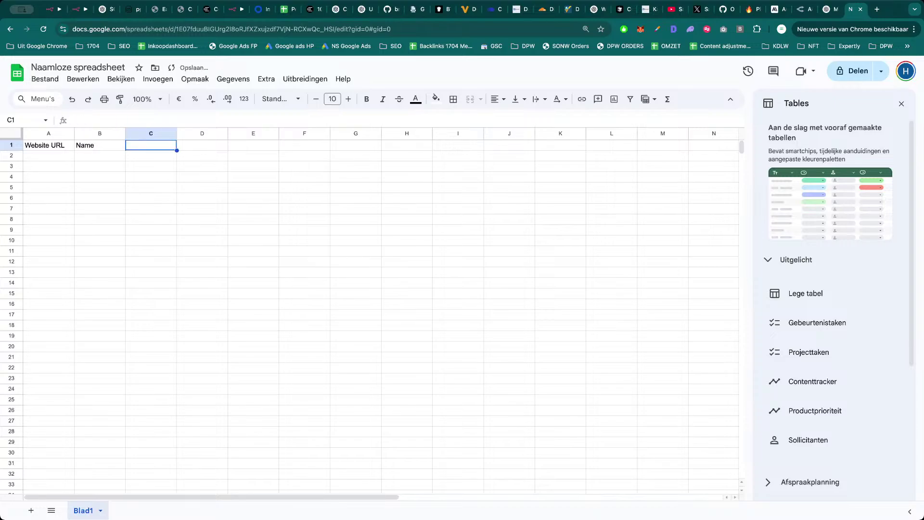
click(79, 9)
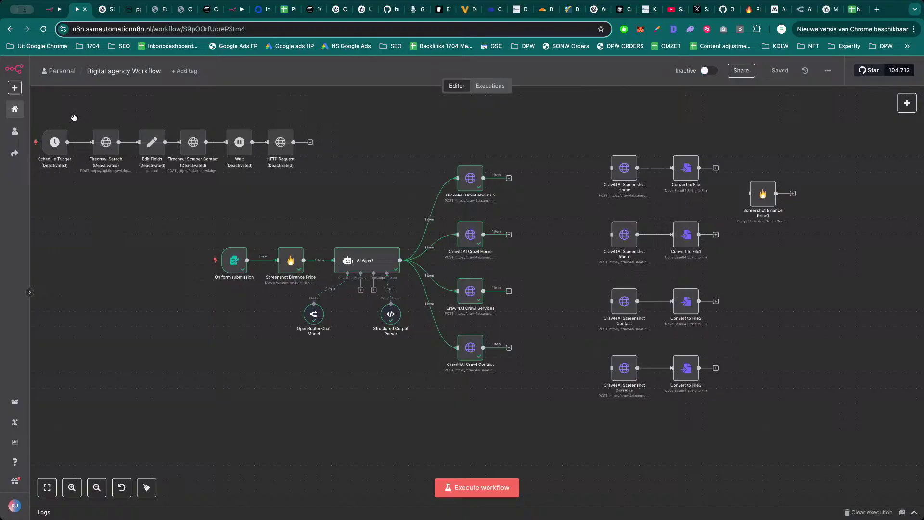
double_click(470, 183)
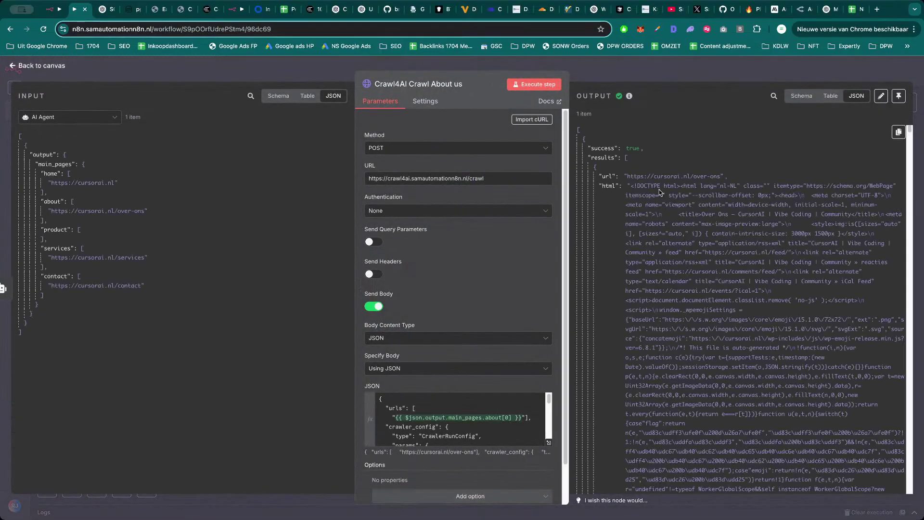
scroll(687, 226, down, 10)
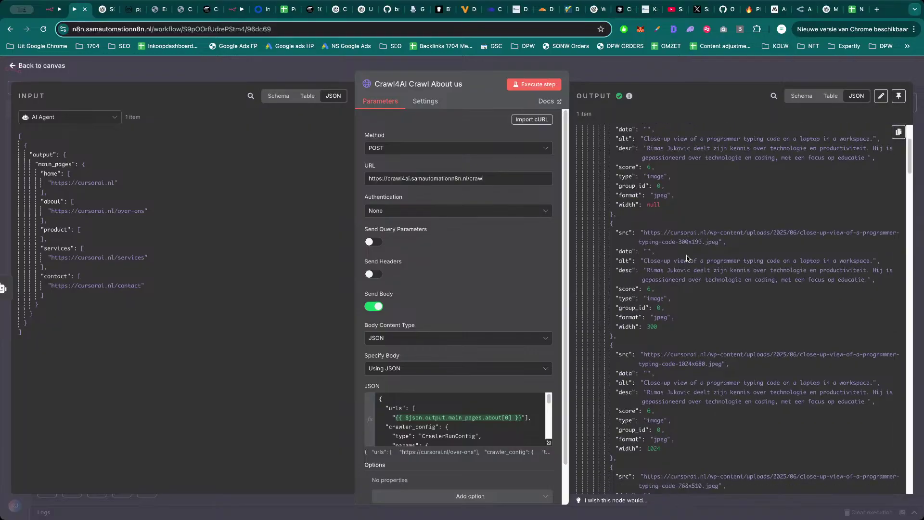
scroll(687, 255, up, 10)
scroll(687, 255, down, 5)
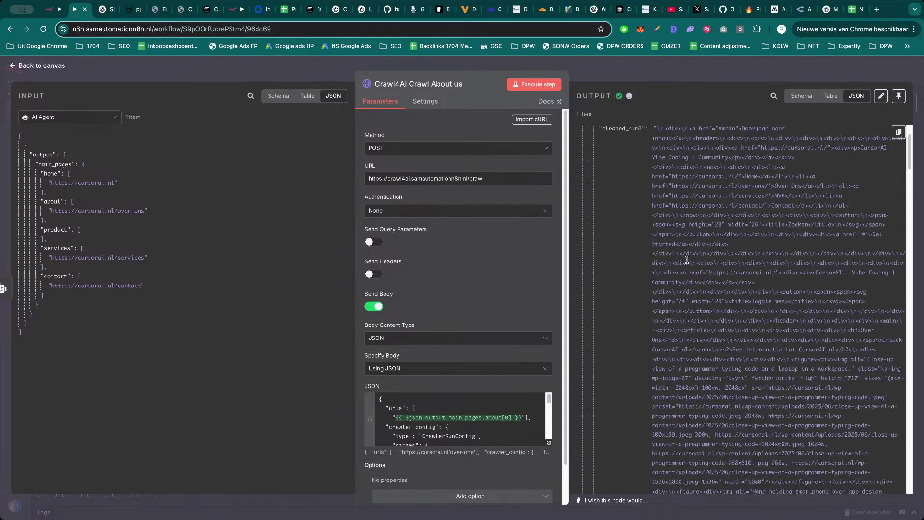
scroll(687, 260, down, 10)
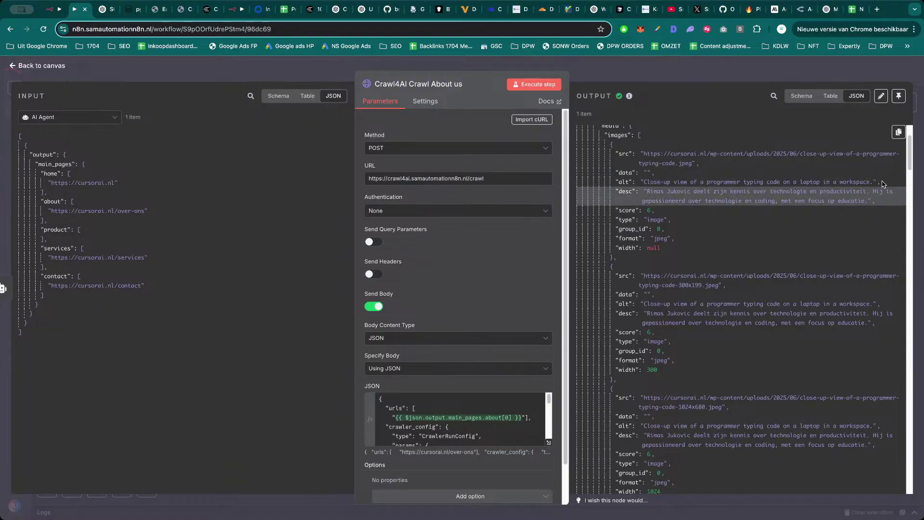
drag(885, 182, 699, 182)
click(649, 182)
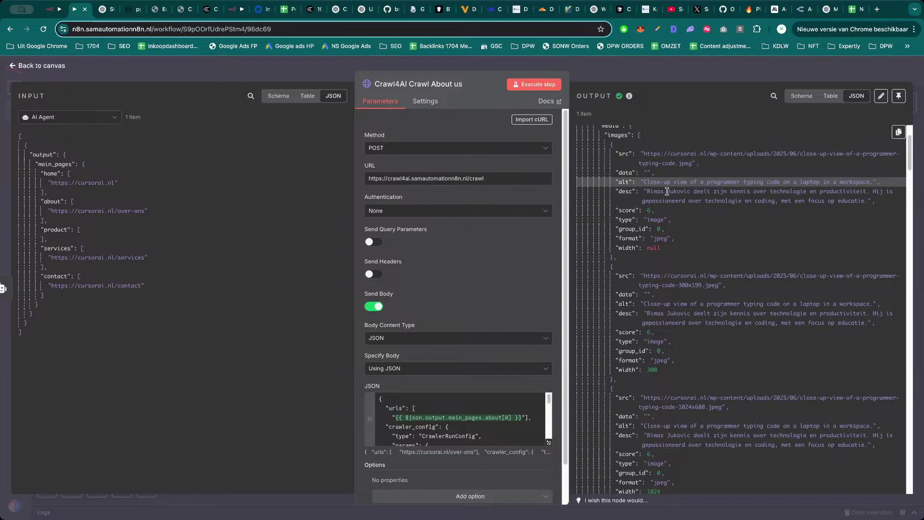
key(Escape)
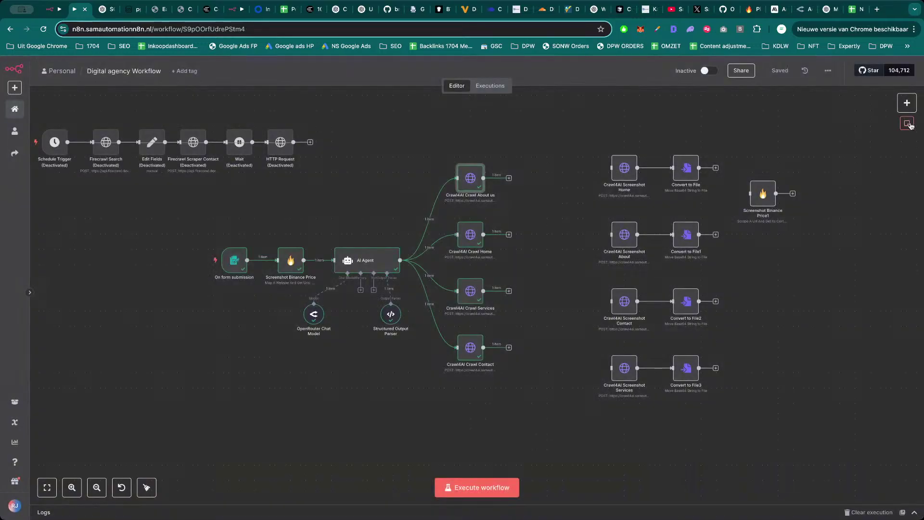
Place the sticky note above the About us crawl node with the text 'When the alt is empty first point to mention in agency report'.
drag(570, 291, 517, 145)
scroll(542, 186, up, 5)
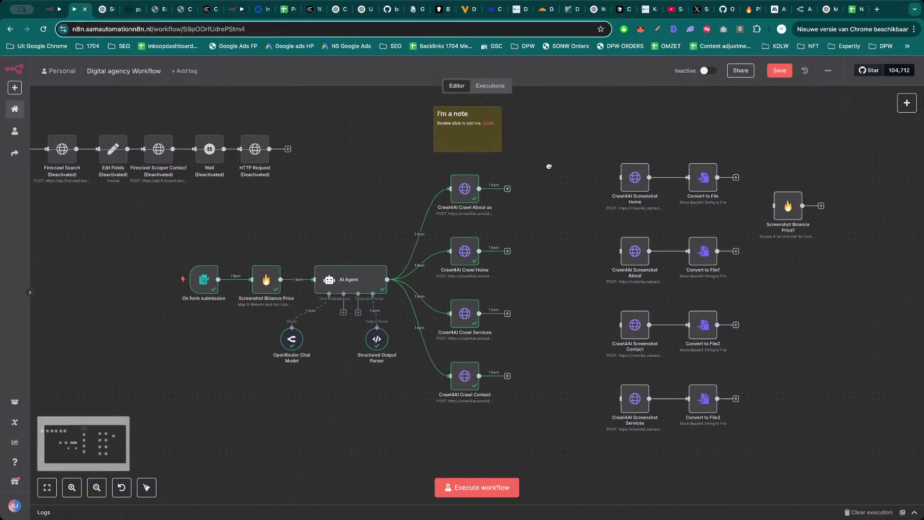
double_click(516, 254)
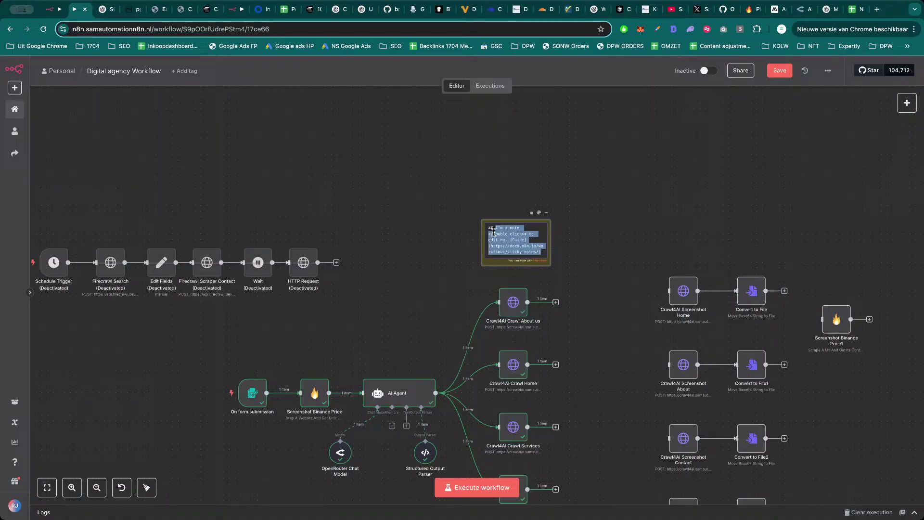
text(## Wel)
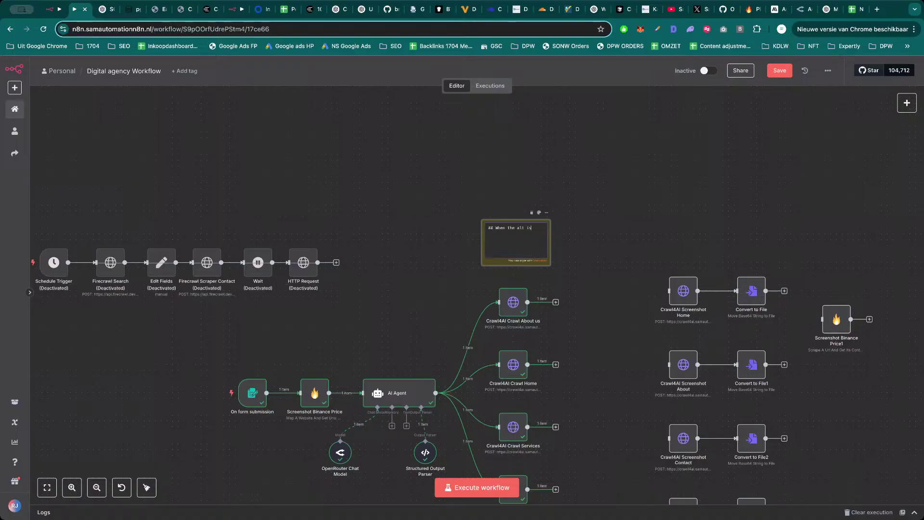
text(n the alt is empty first point to mention)
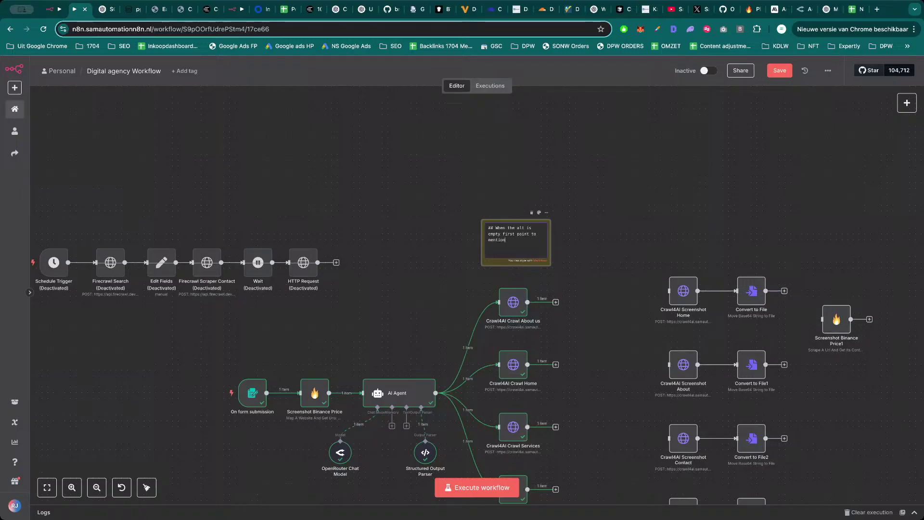
text(en)
text(cy report)
key(Return)
click(581, 216)
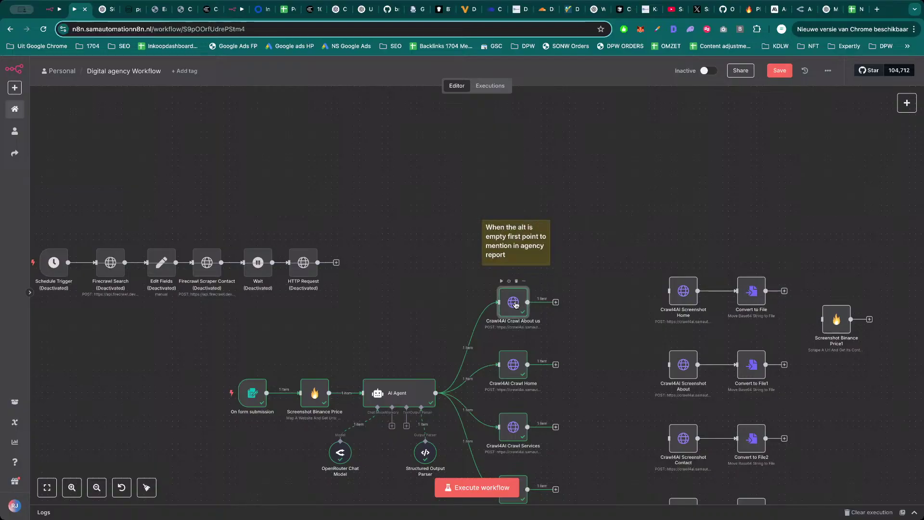
double_click(513, 302)
scroll(688, 310, down, 15)
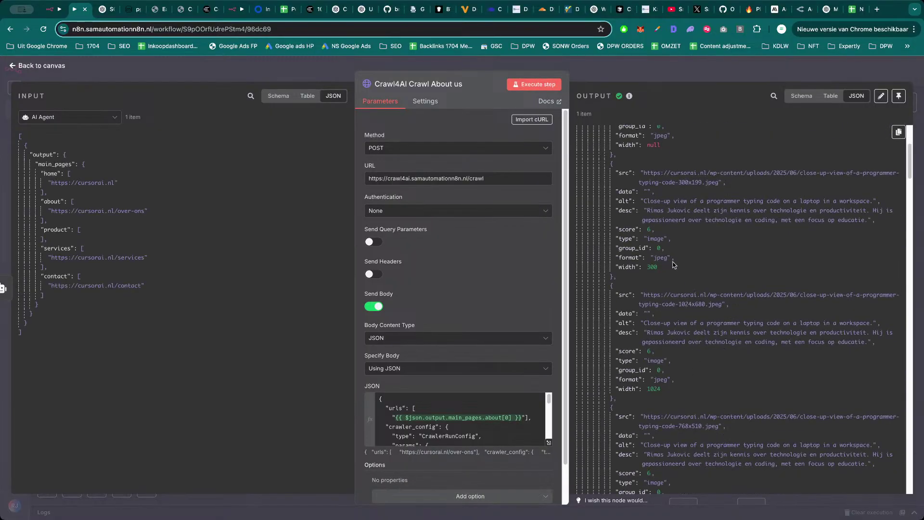
scroll(701, 336, down, 4)
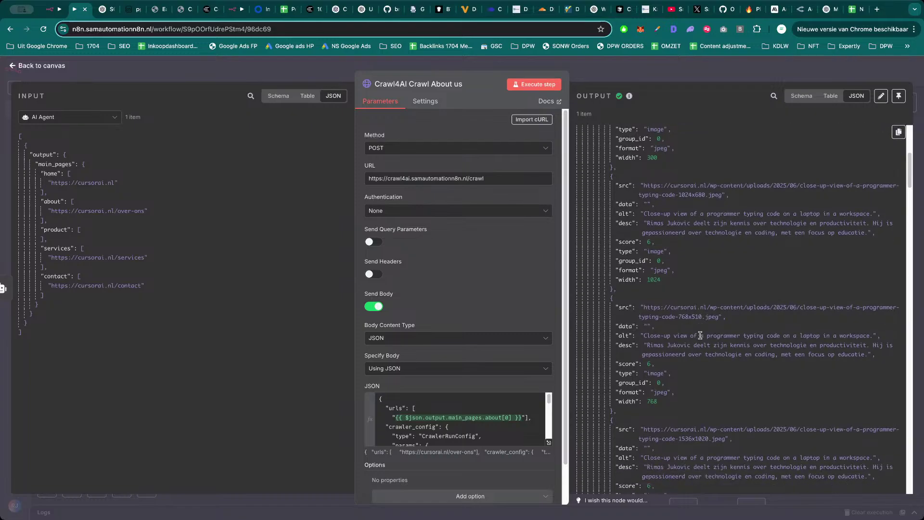
scroll(701, 336, down, 5)
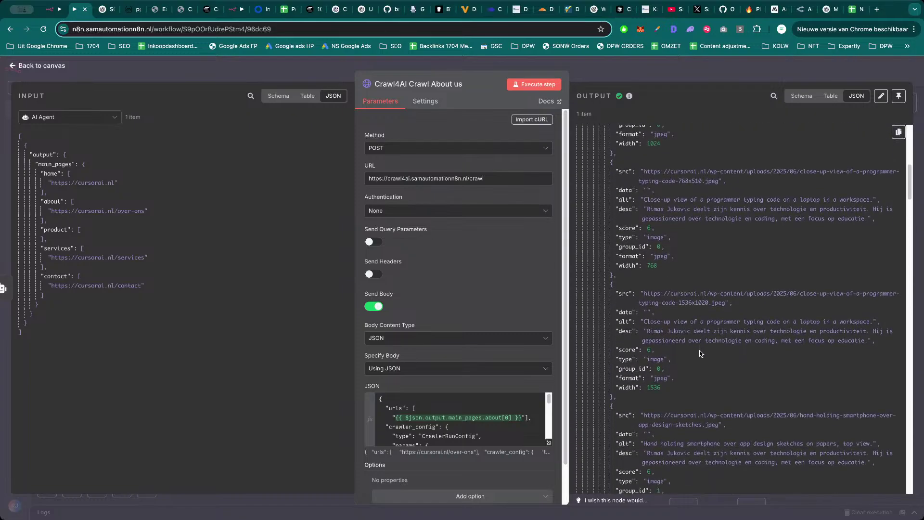
scroll(701, 353, down, 4)
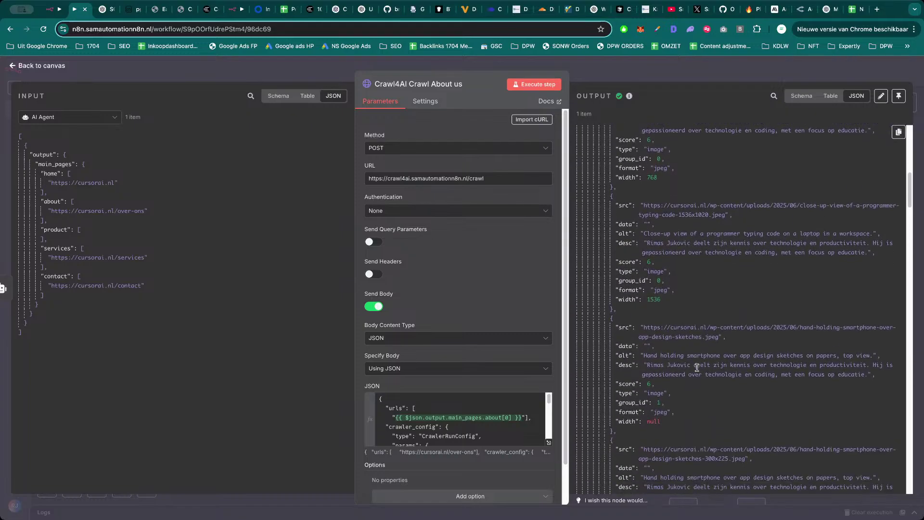
scroll(698, 368, down, 6)
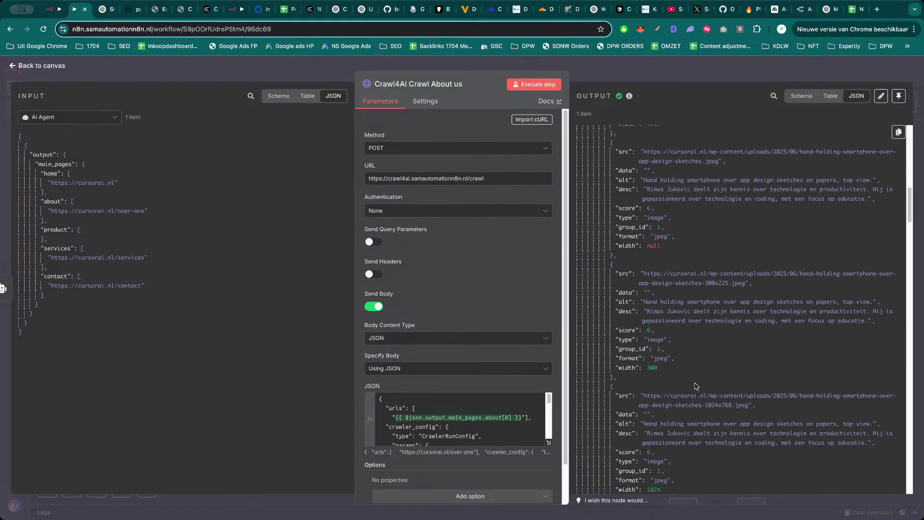
scroll(695, 386, down, 10)
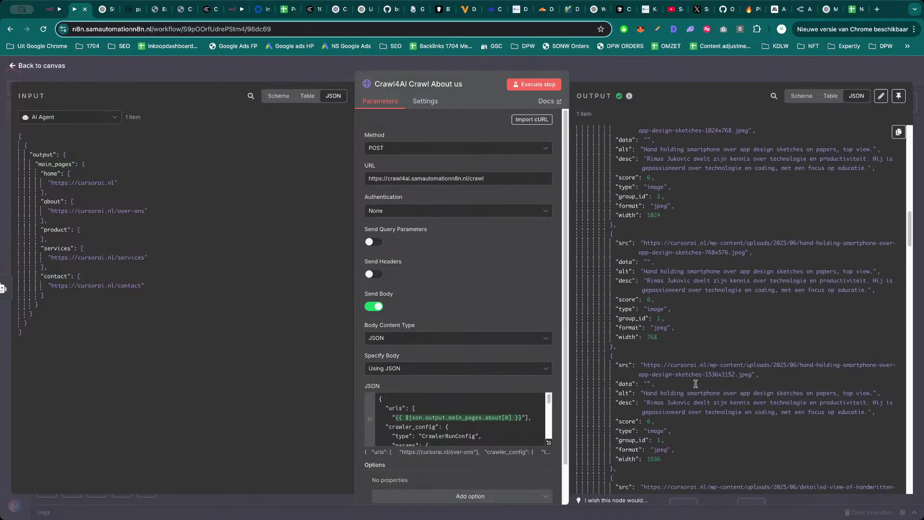
scroll(695, 384, down, 7)
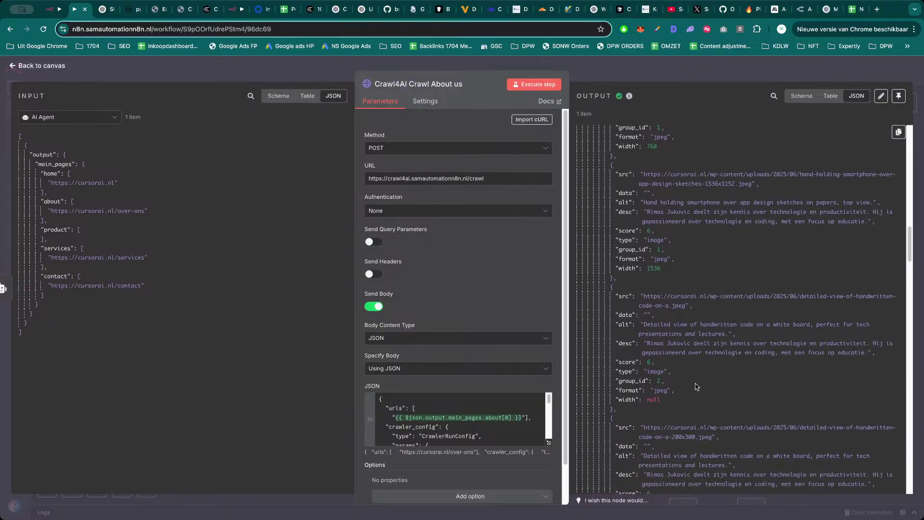
scroll(697, 386, down, 12)
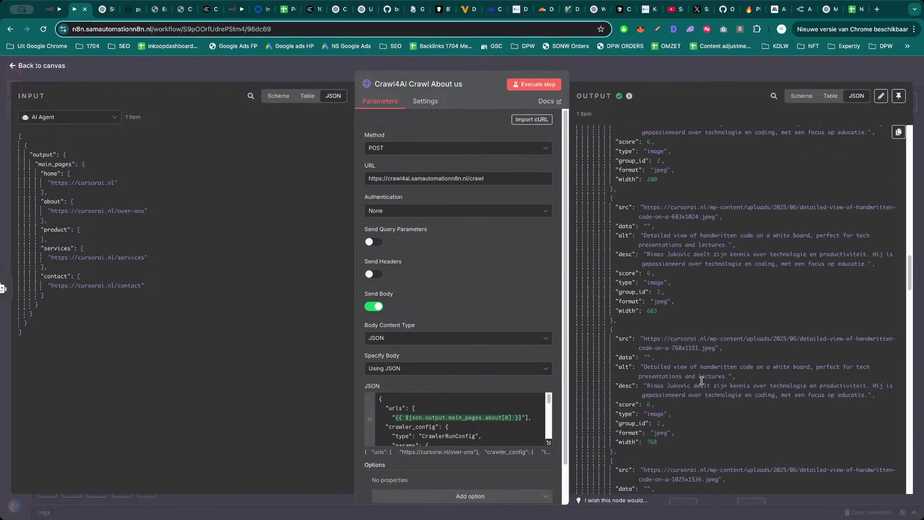
scroll(702, 381, down, 12)
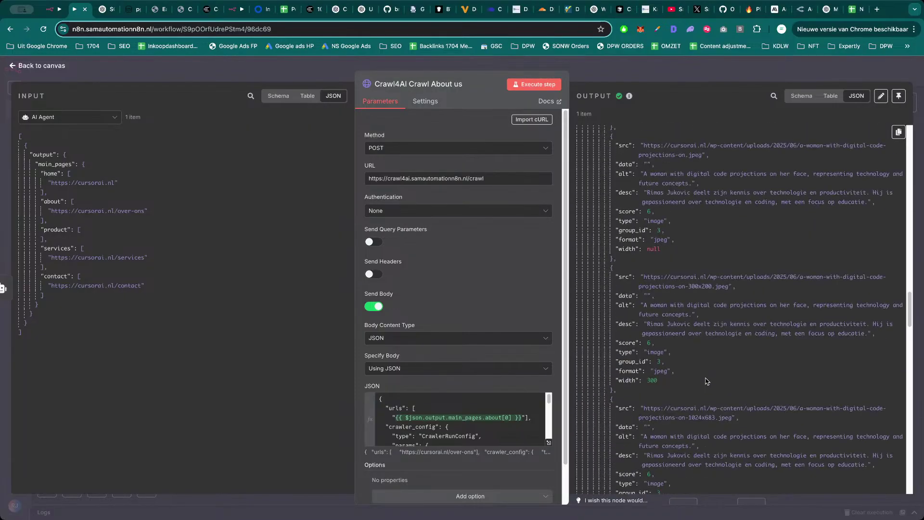
scroll(707, 379, down, 12)
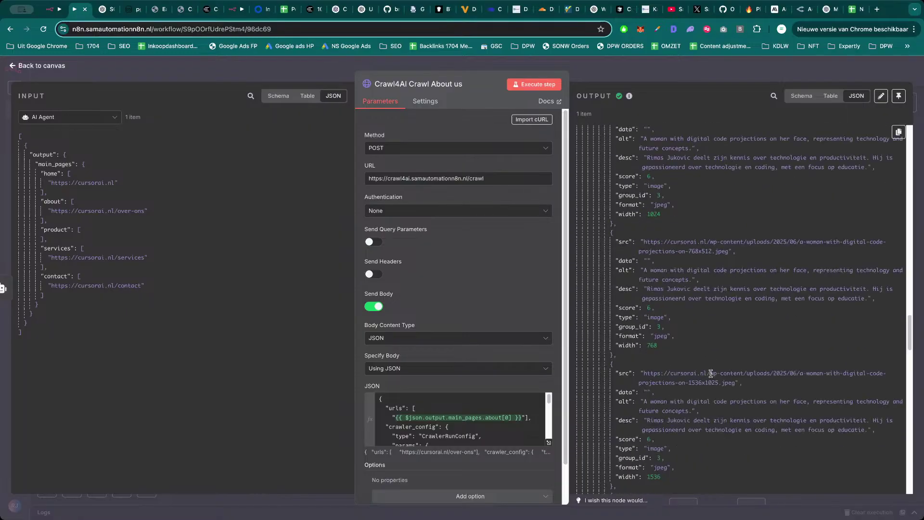
scroll(713, 366, down, 11)
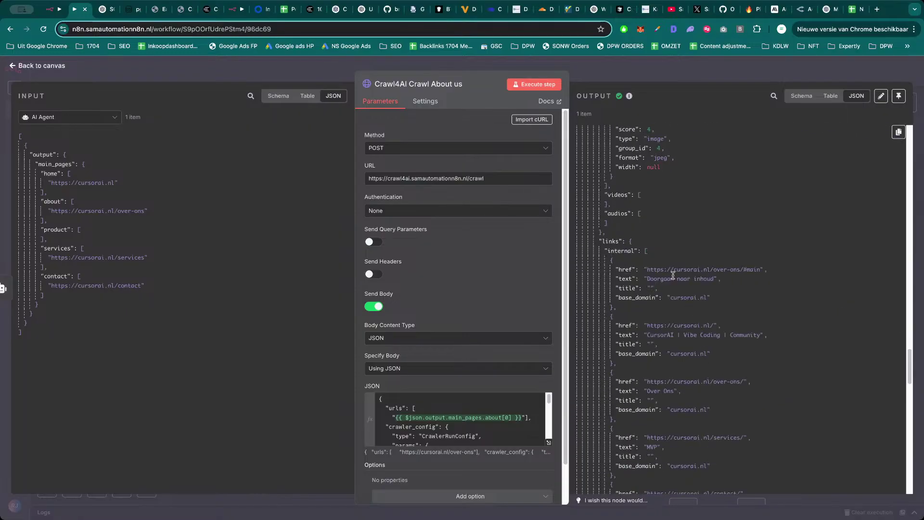
click(697, 73)
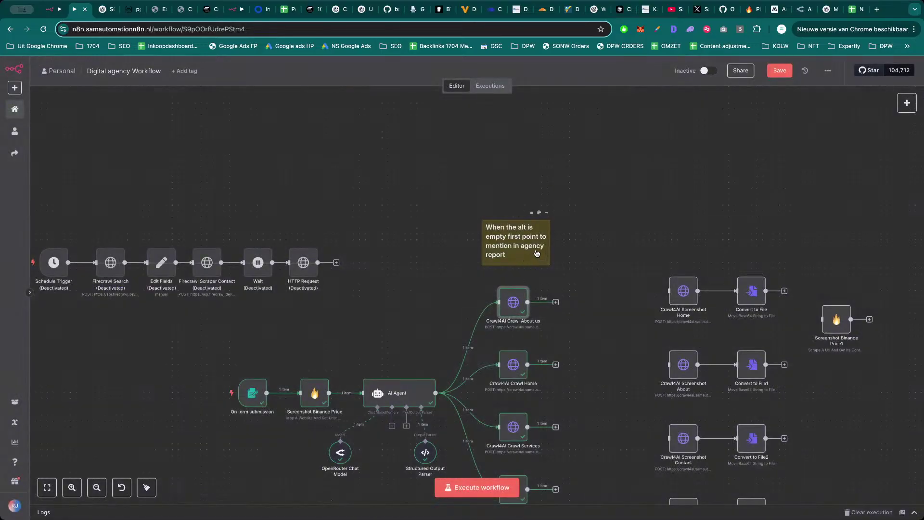
drag(537, 254, 537, 191)
Duplicate the alt-text note below it and reword it for internal links pointing to http or missing.
key(ctrl+c)
key(ctrl+v)
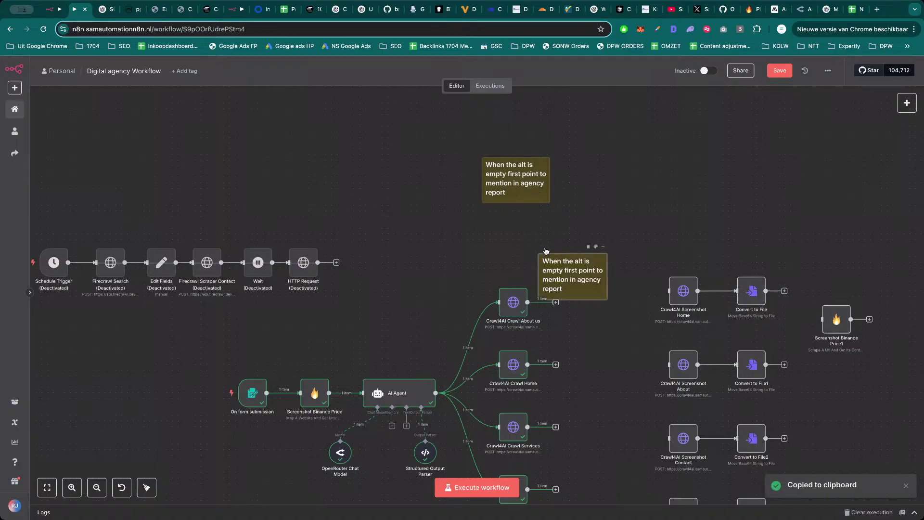
drag(565, 275, 520, 222)
double_click(506, 236)
key(BackSpace)
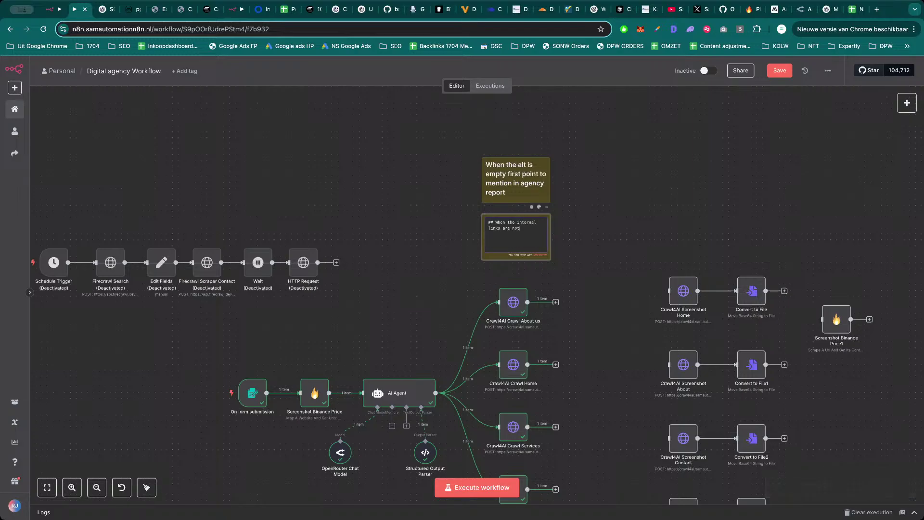
key(BackSpace)
key(BackSpace)
key(BackSpace)
text(l or)
click(545, 243)
Add a note 'When the external links are empty' above the others and save.
key(ctrl+c)
key(ctrl+v)
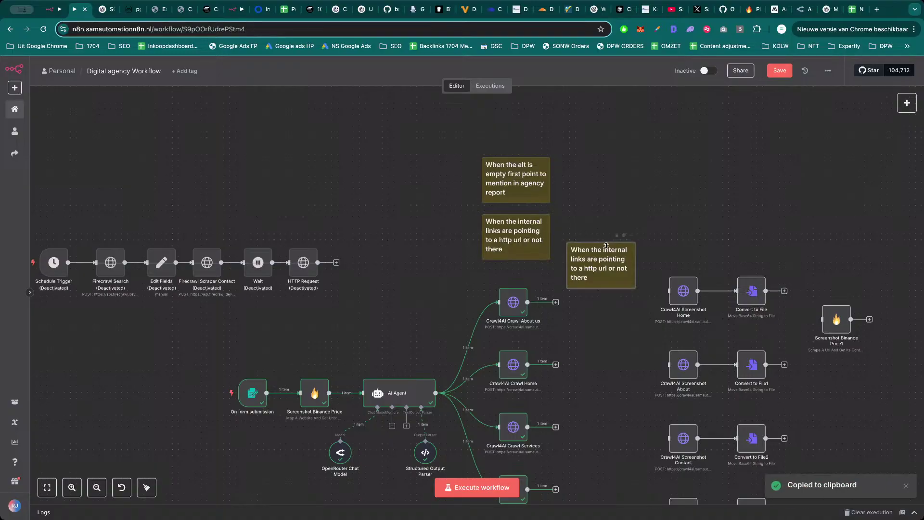
drag(606, 245, 517, 134)
double_click(521, 134)
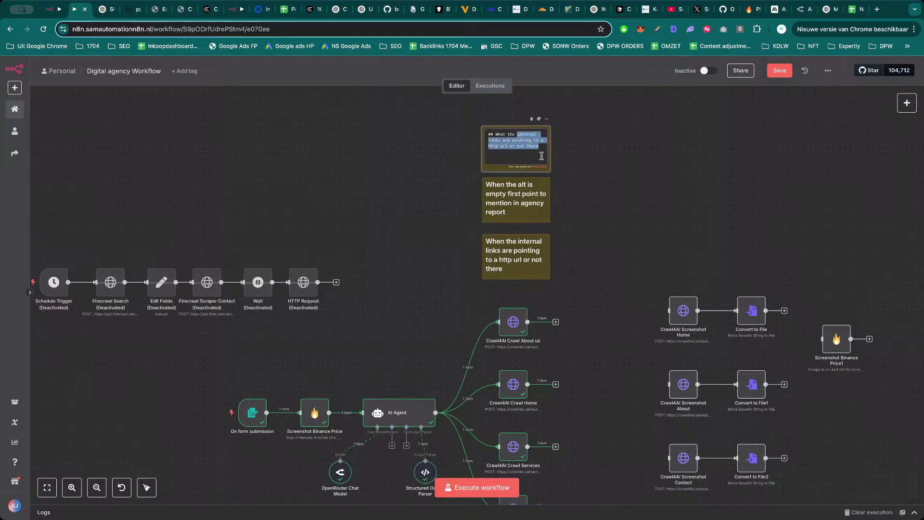
text(external links )
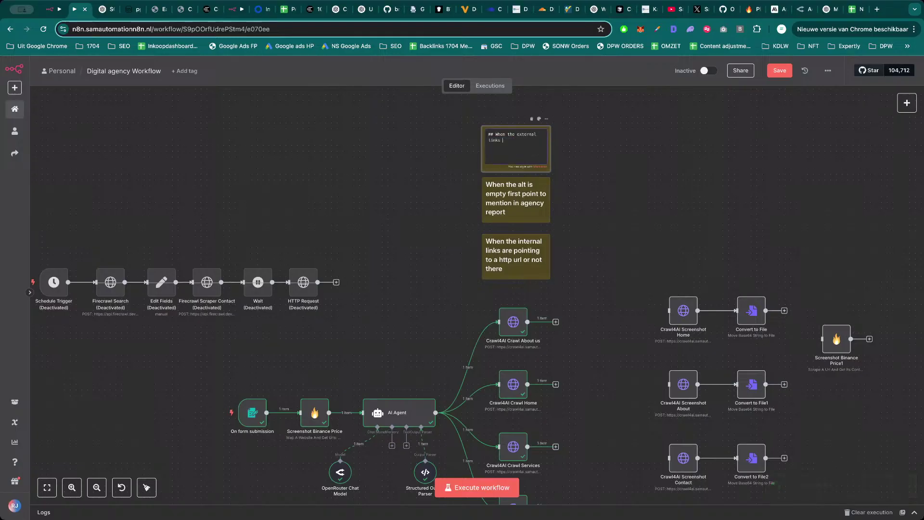
text(are empty)
click(667, 186)
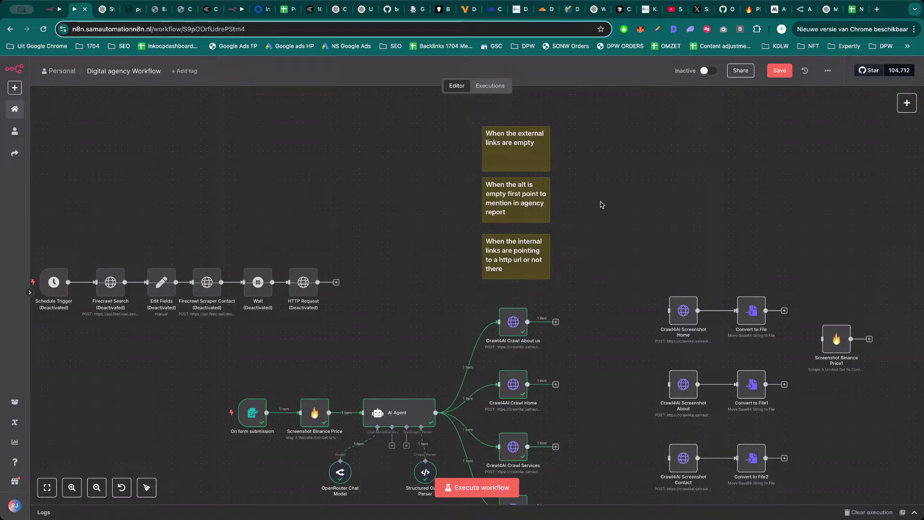
scroll(609, 303, down, 5)
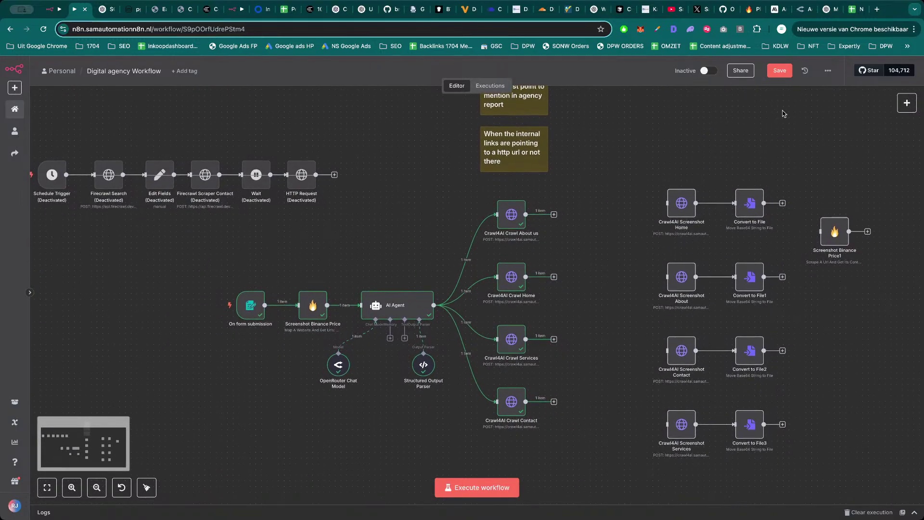
click(781, 73)
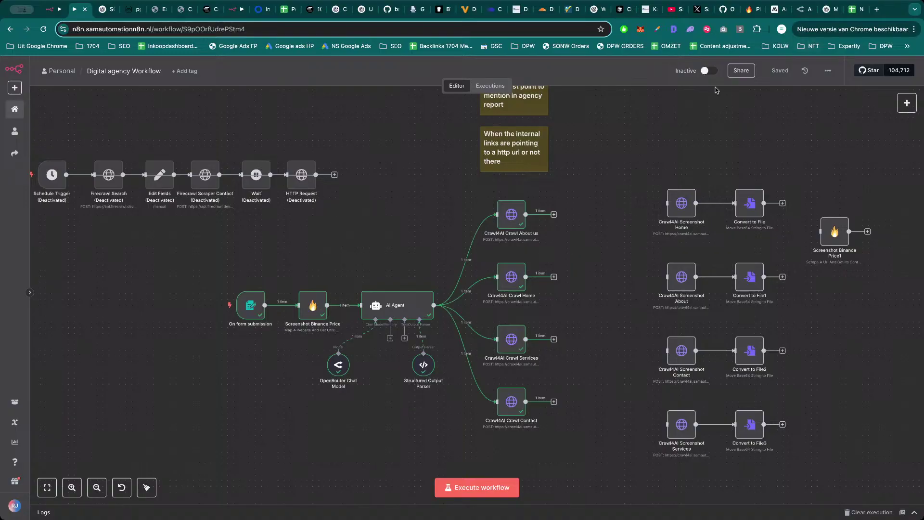
Fill C1–F1 with the headers Images, Alt text, Internal LInks and External Links.
click(854, 9)
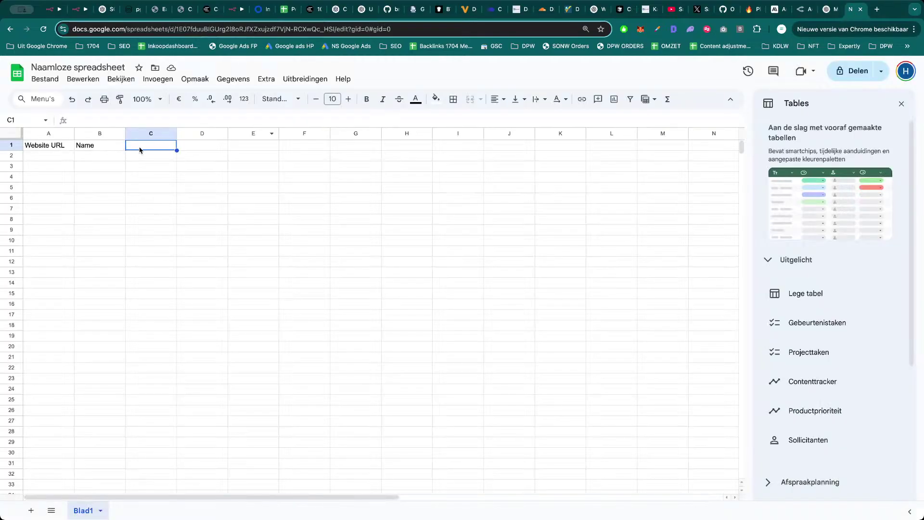
text(Images)
key(Tab)
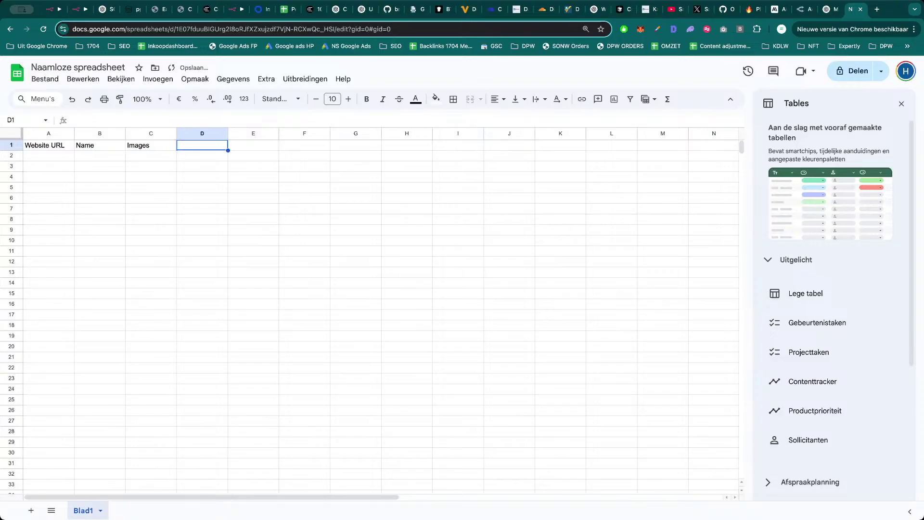
text(Alt)
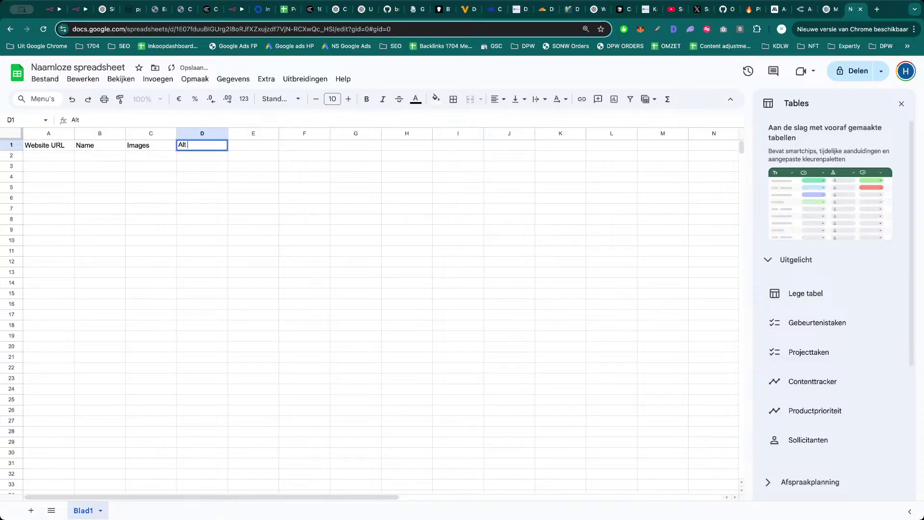
text( text)
key(Tab)
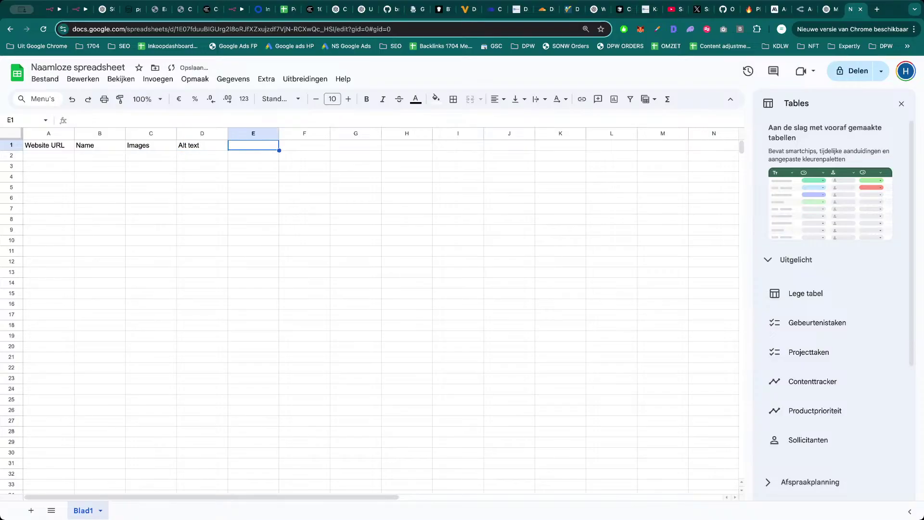
text(Internal LInks)
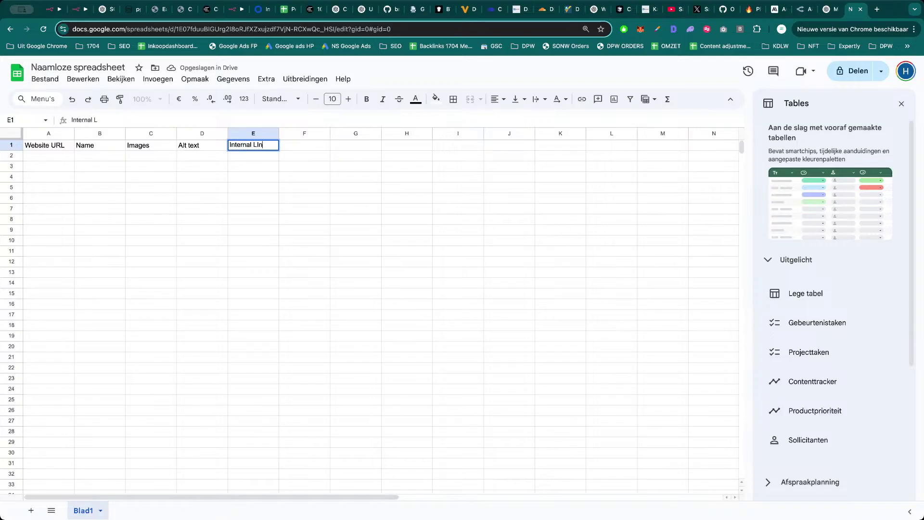
key(Tab)
text(Externa)
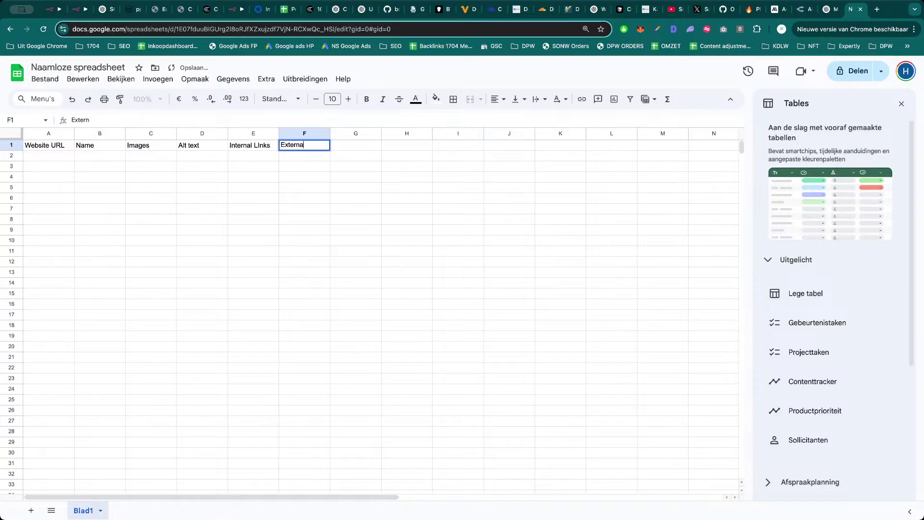
text(l Links)
key(Tab)
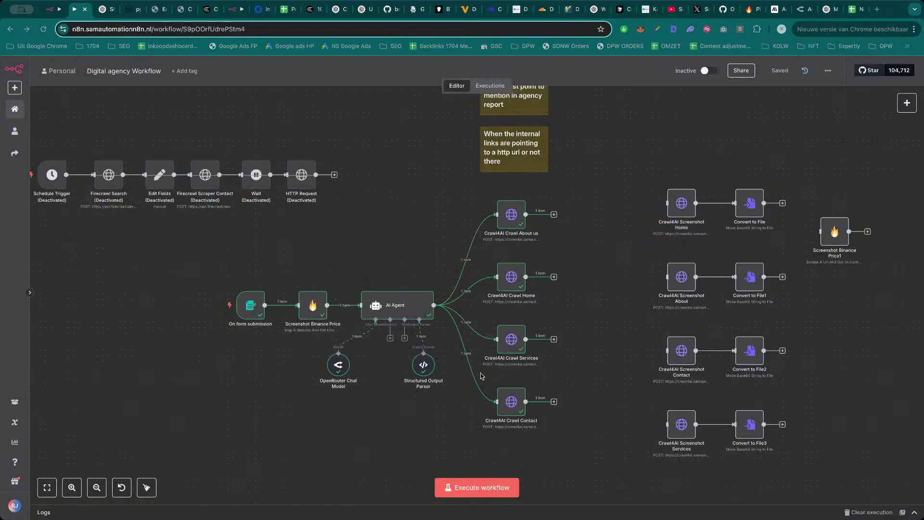
Open the Crawl4AI Crawl Services node and scroll through its images, internal and external links output.
scroll(560, 338, down, 2)
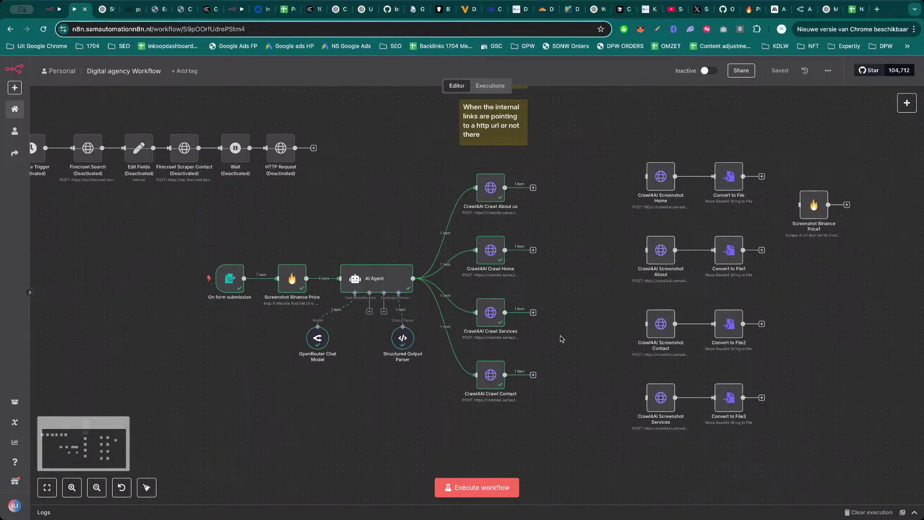
double_click(499, 316)
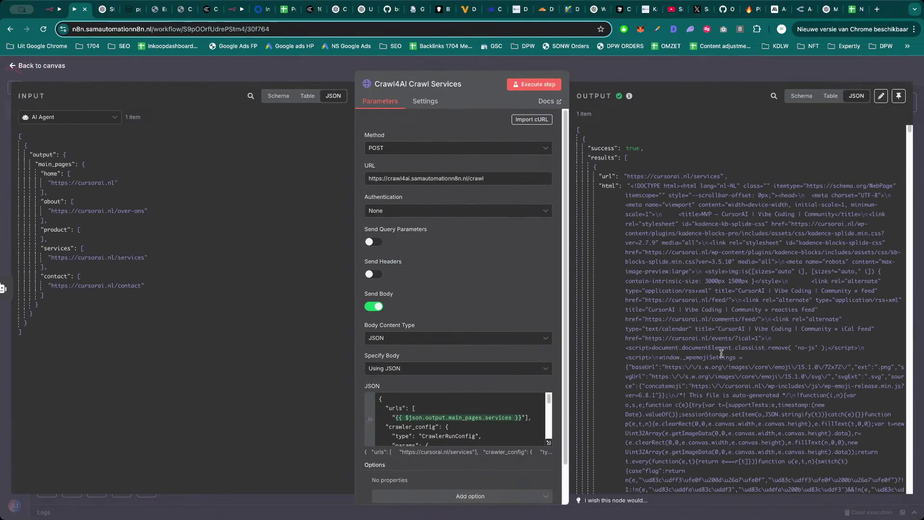
scroll(690, 289, down, 2)
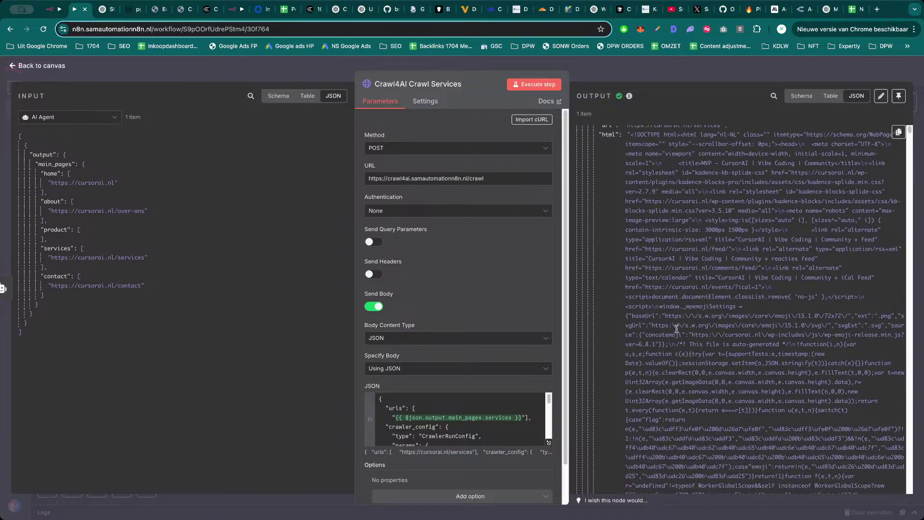
scroll(677, 329, down, 15)
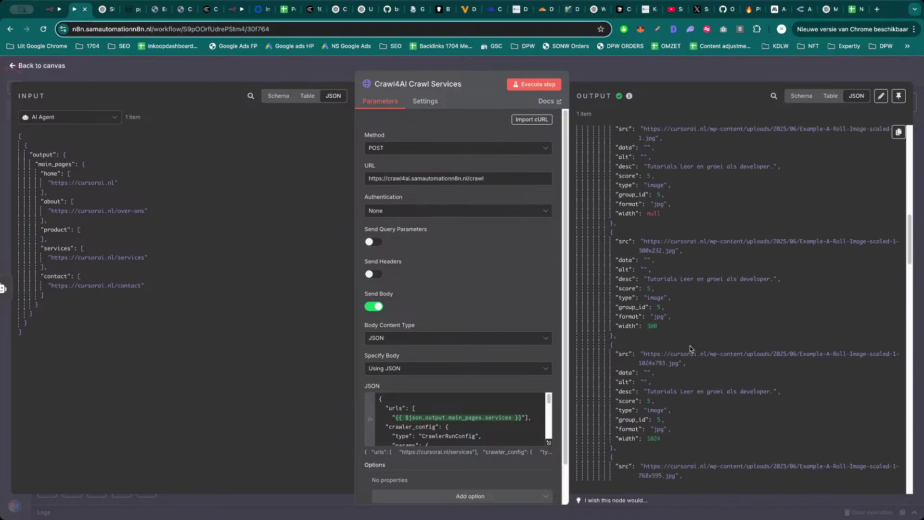
scroll(690, 346, down, 10)
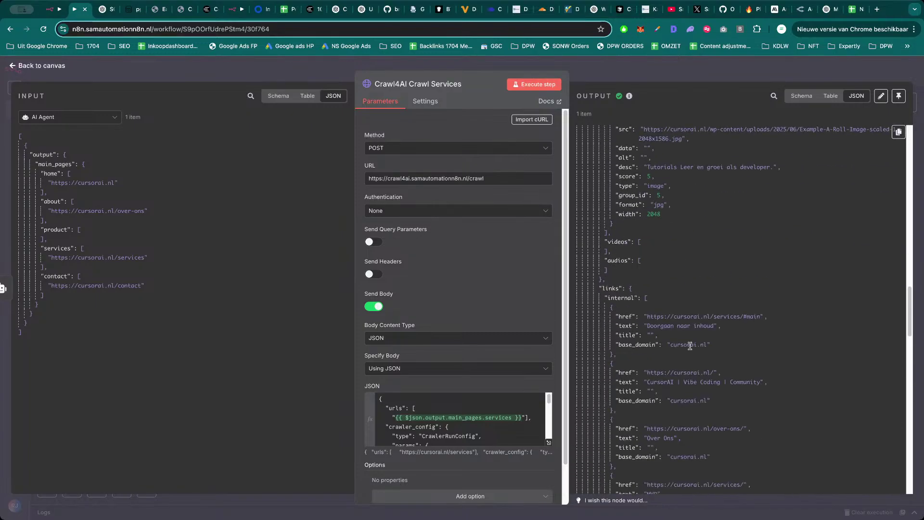
scroll(690, 346, down, 8)
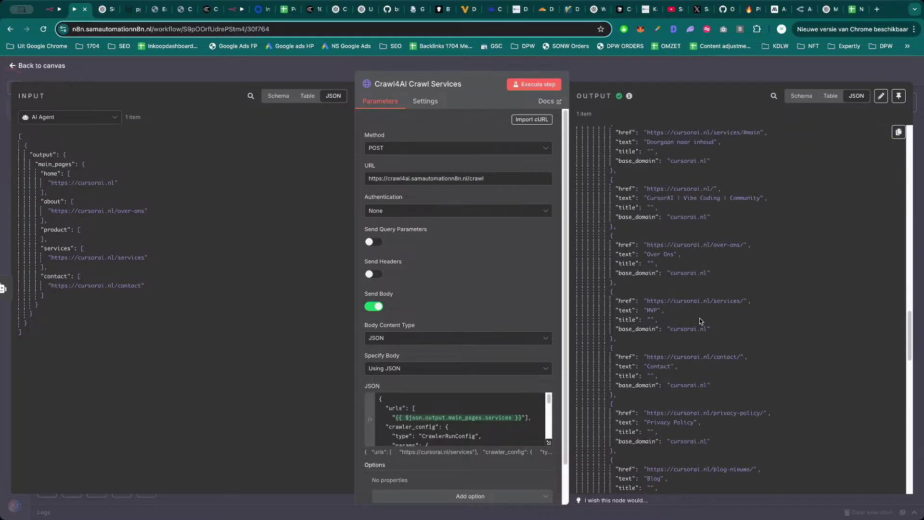
scroll(700, 322, down, 10)
scroll(701, 322, down, 10)
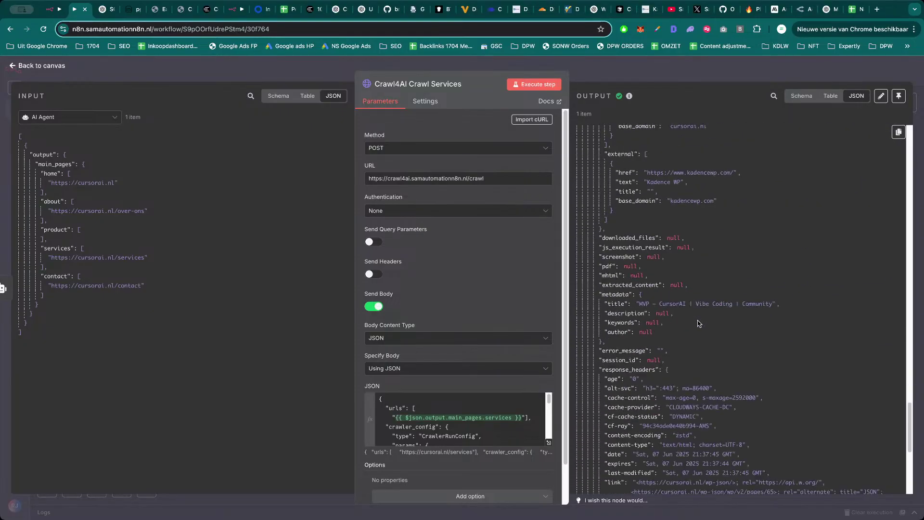
Type the headers 'Screenshot' in G1 and 'Rating Website' in H1 of the spreadsheet.
click(857, 10)
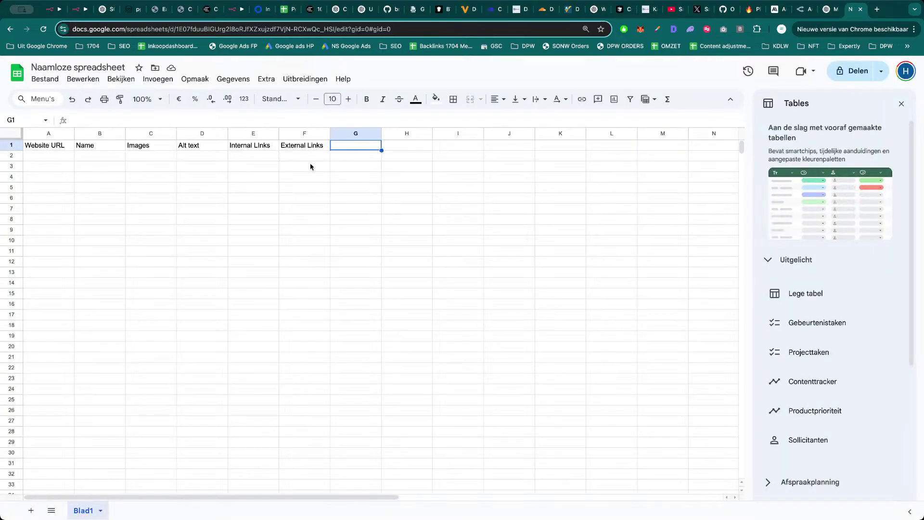
text(SCreensh)
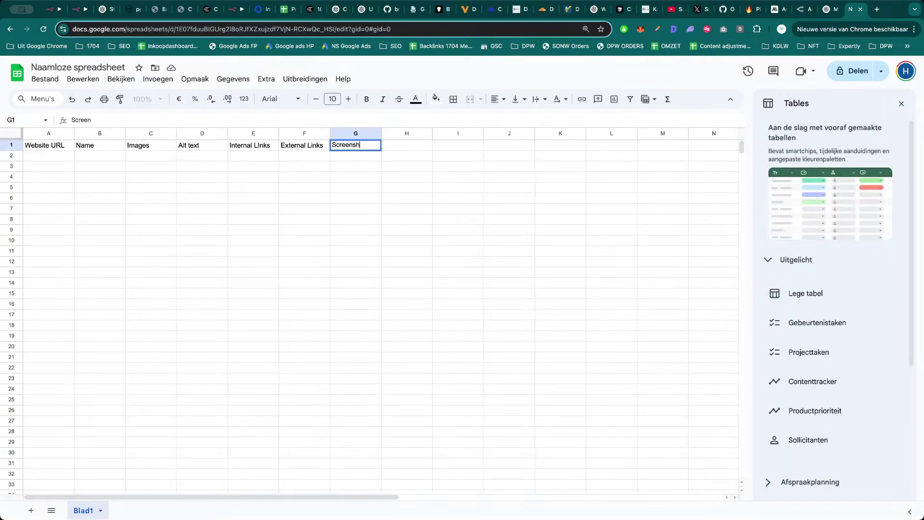
text(ot)
key(Tab)
text(Rat)
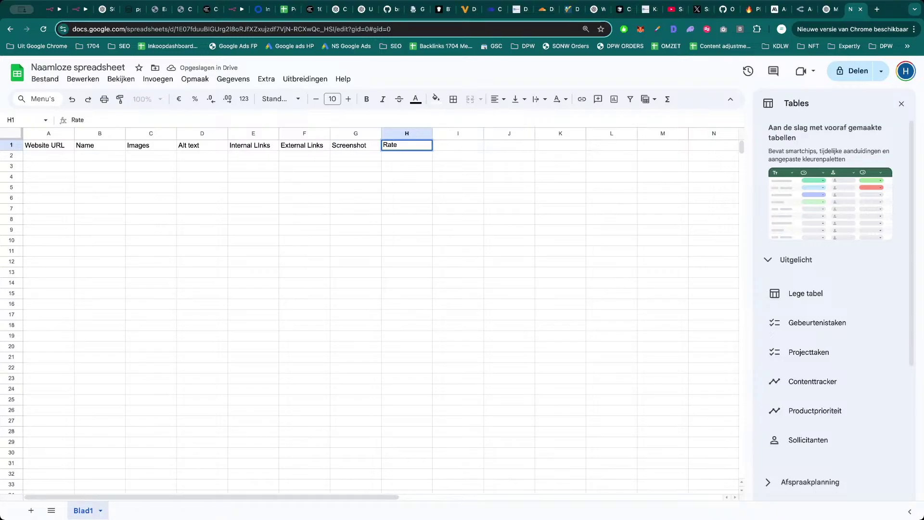
text(ing Website)
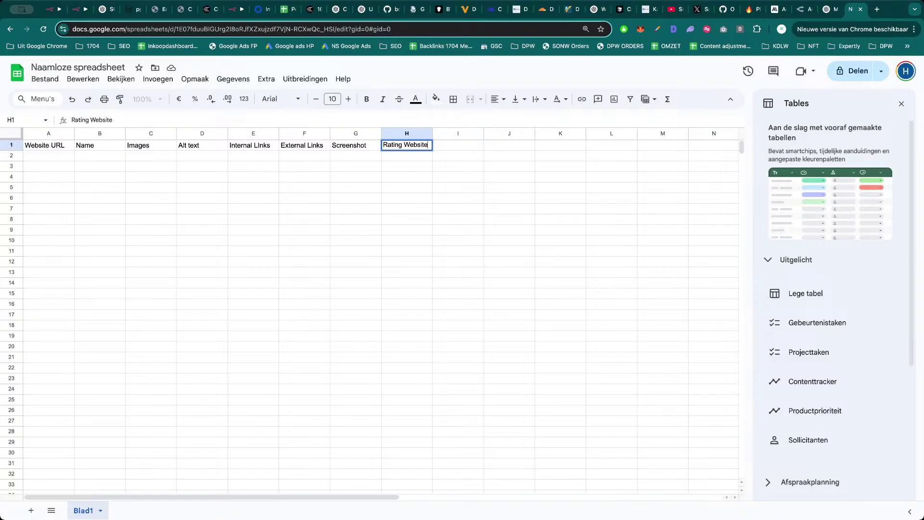
key(Tab)
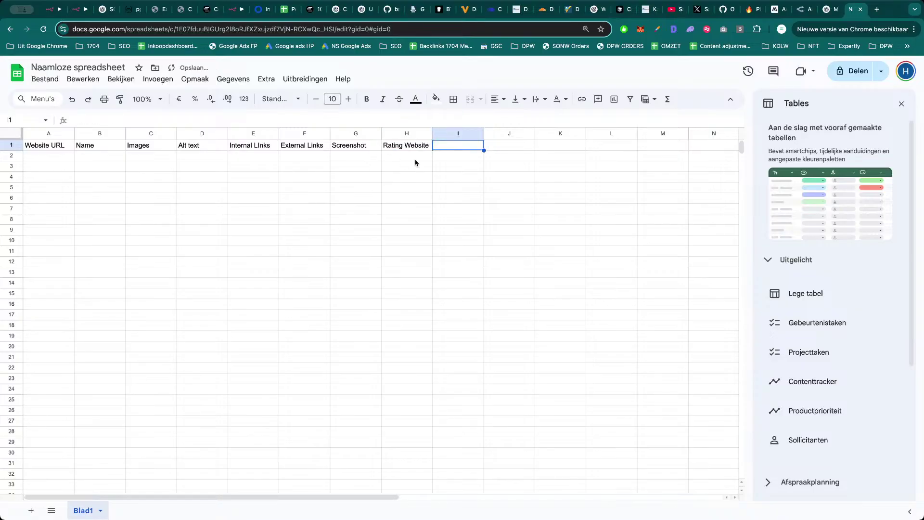
click(417, 159)
click(413, 188)
click(418, 167)
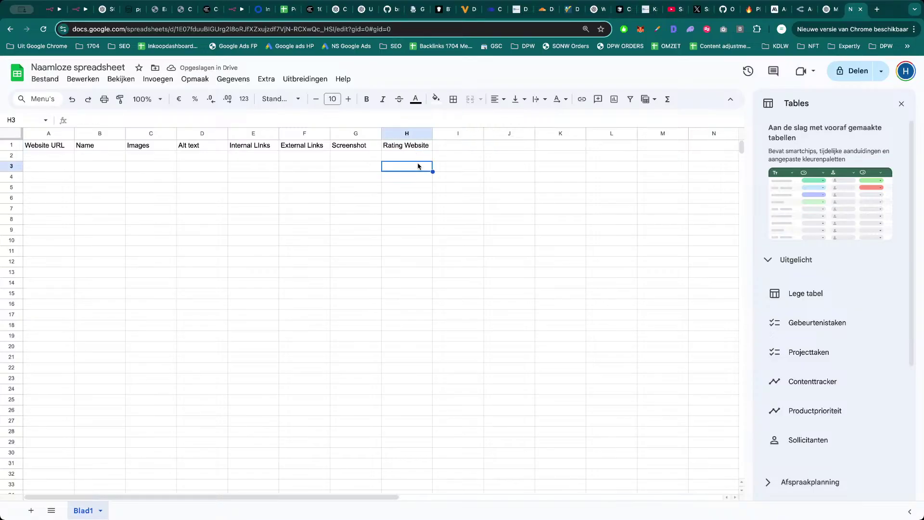
Open the AI AGENT RATER SCREENSHOTS BEDRIJVEN ADMIN workflow from the Google Scraper Admin folder.
key(super+2)
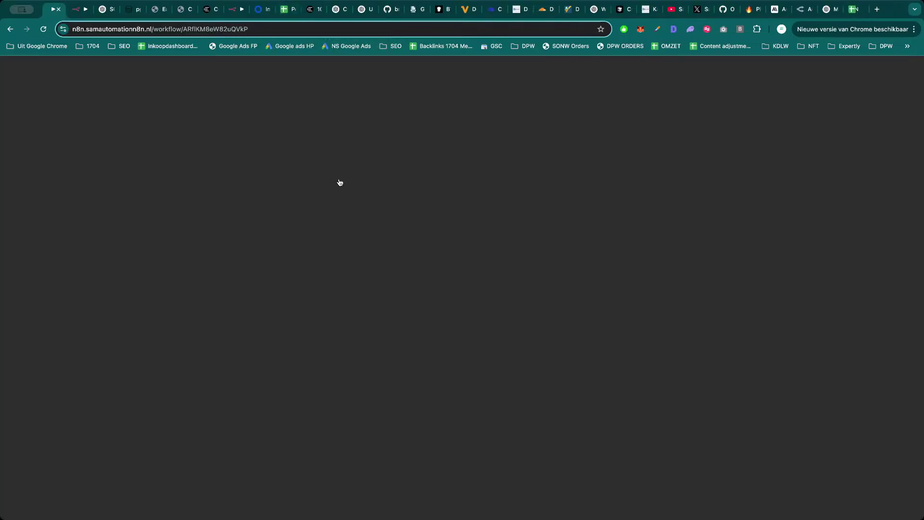
scroll(281, 270, down, 5)
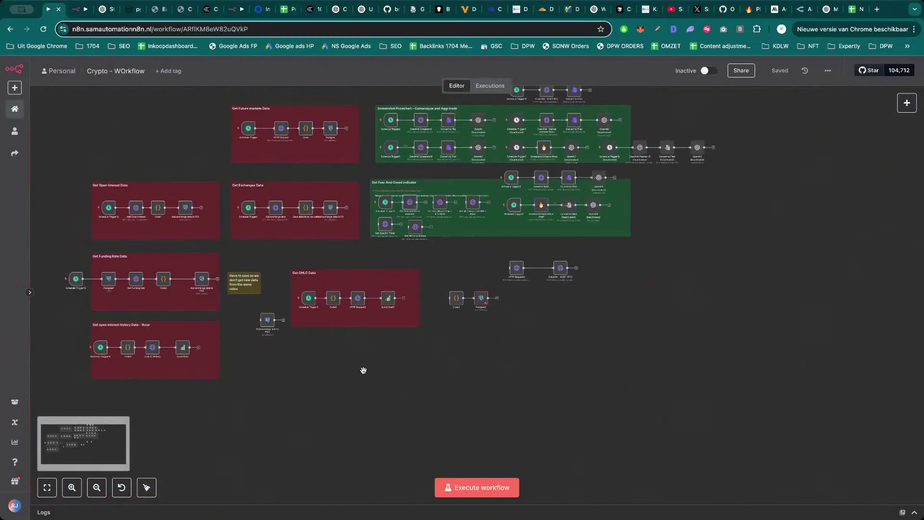
click(14, 109)
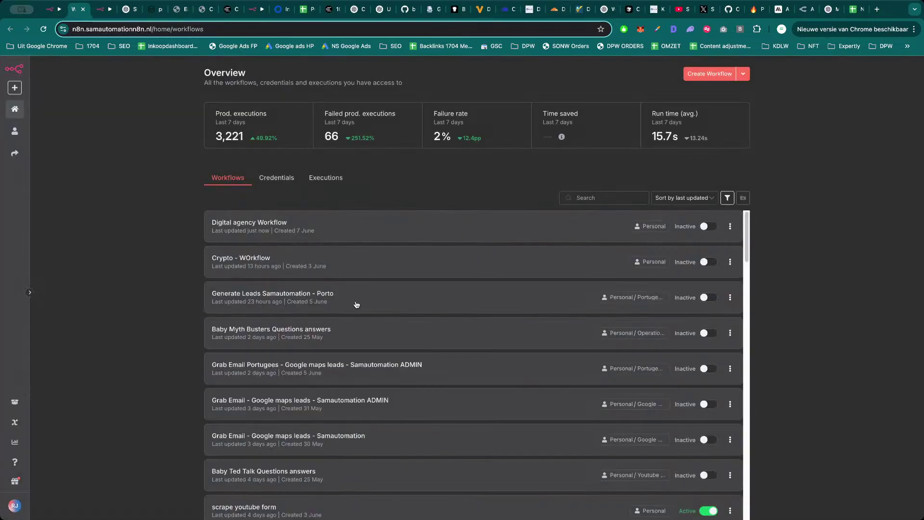
click(14, 131)
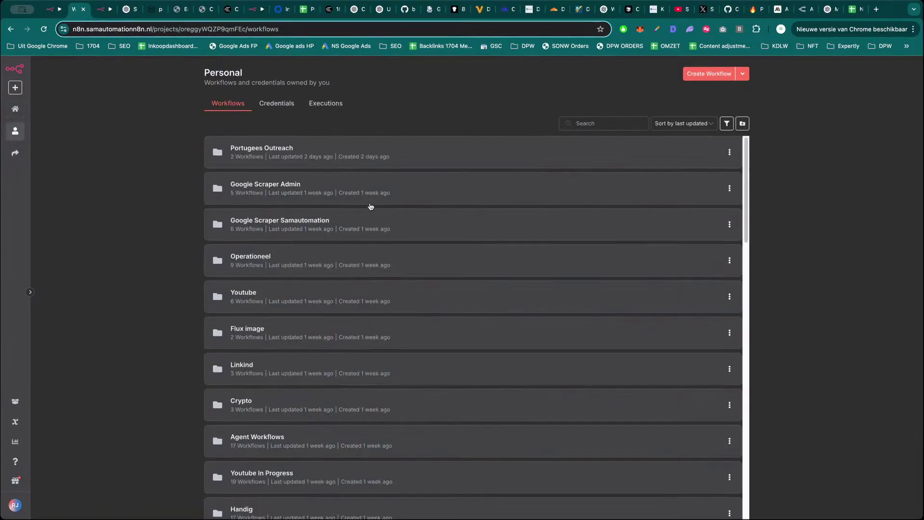
click(395, 191)
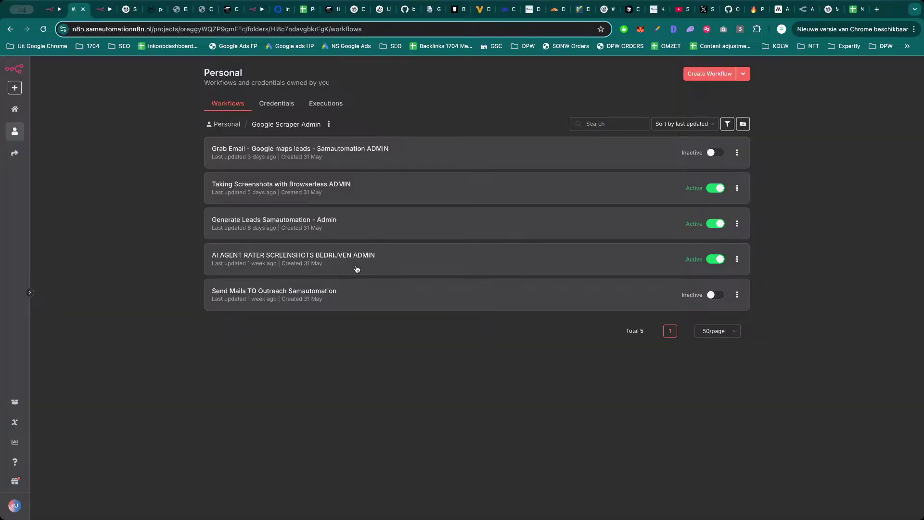
click(380, 260)
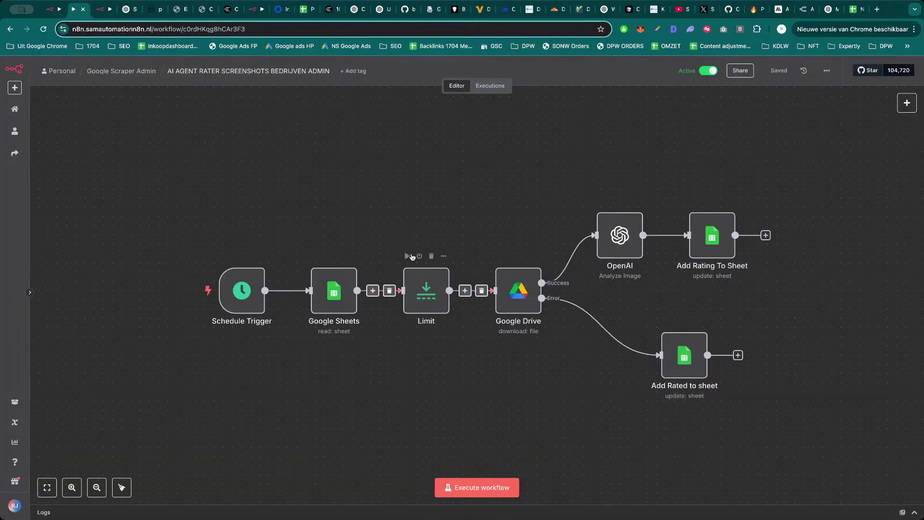
Inspect its Google Sheets, Limit, Google Drive, OpenAI and Add Rating To Sheet steps, then return to Digital agency.
scroll(412, 256, down, 1)
scroll(501, 215, right, 2)
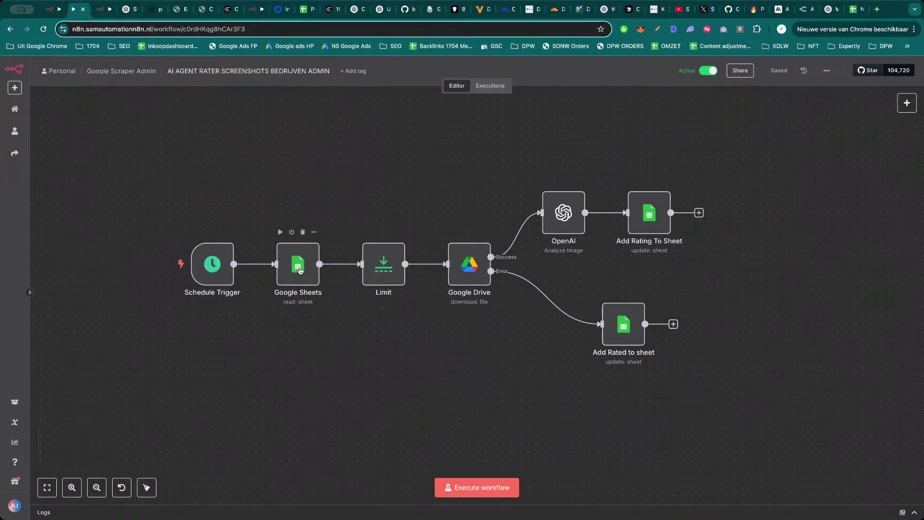
double_click(298, 276)
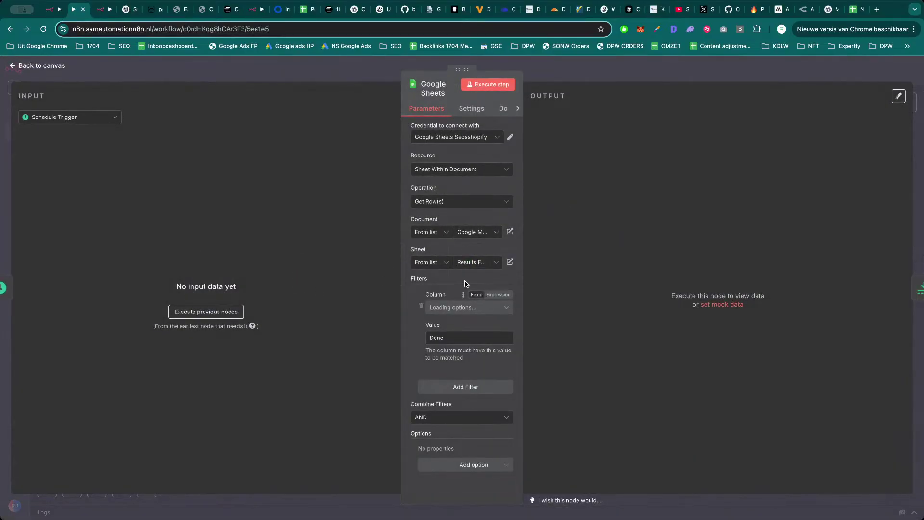
key(Escape)
double_click(384, 264)
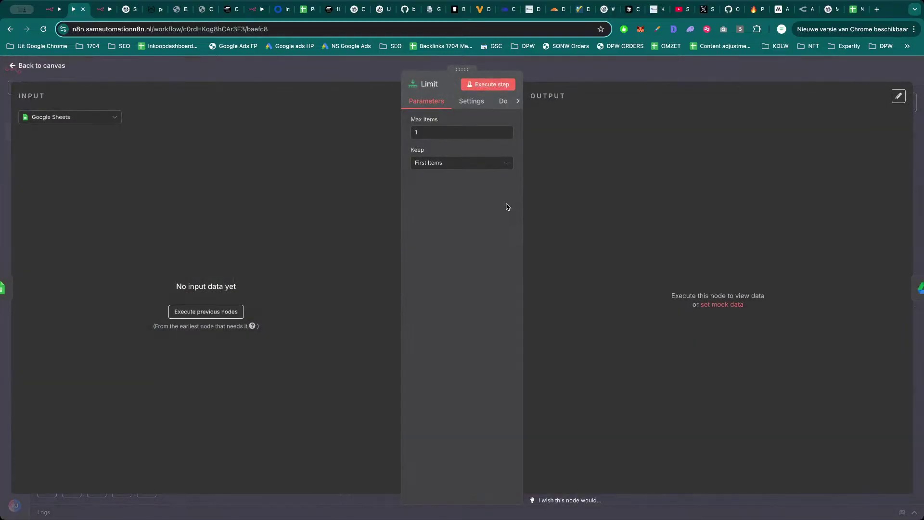
key(Escape)
double_click(470, 265)
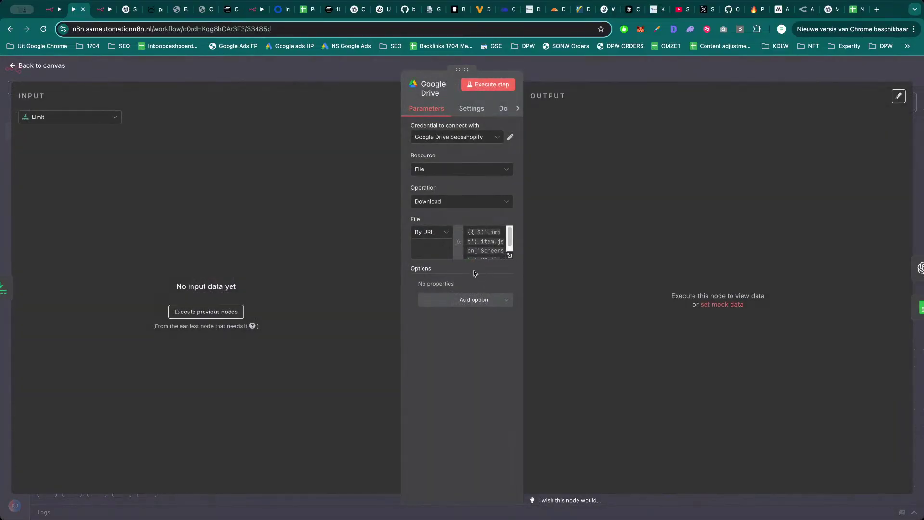
key(Escape)
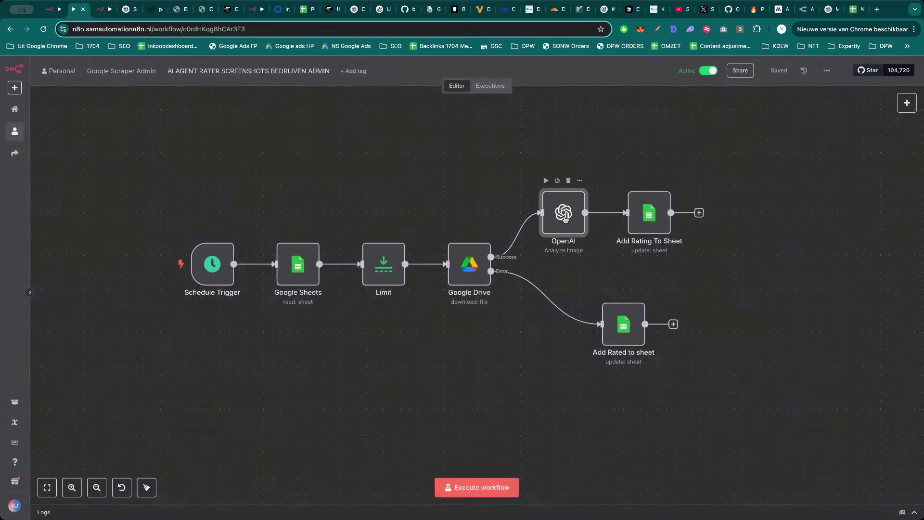
double_click(564, 212)
key(Escape)
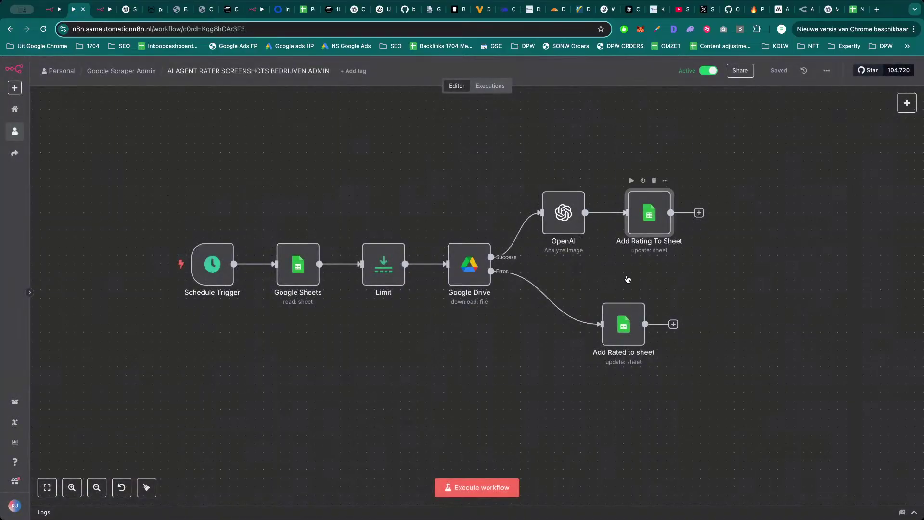
double_click(633, 226)
key(Escape)
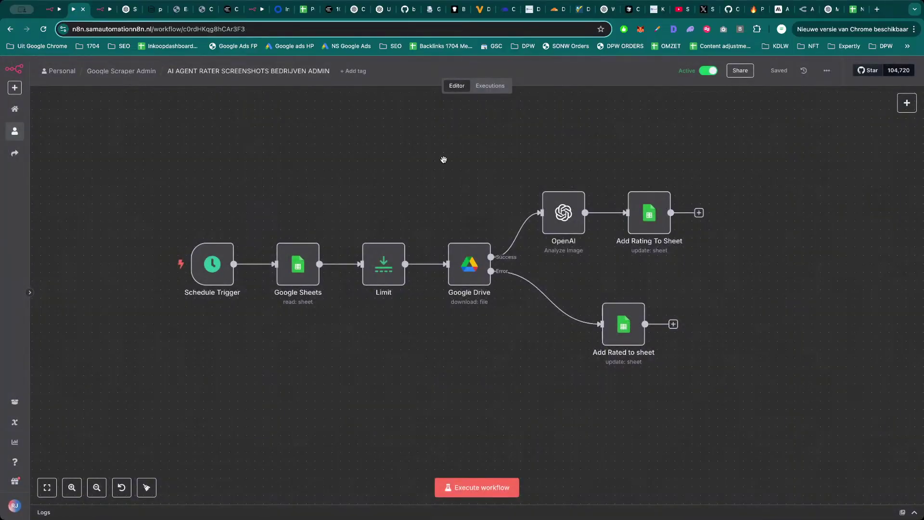
scroll(444, 156, down, 1)
key(ctrl+Tab)
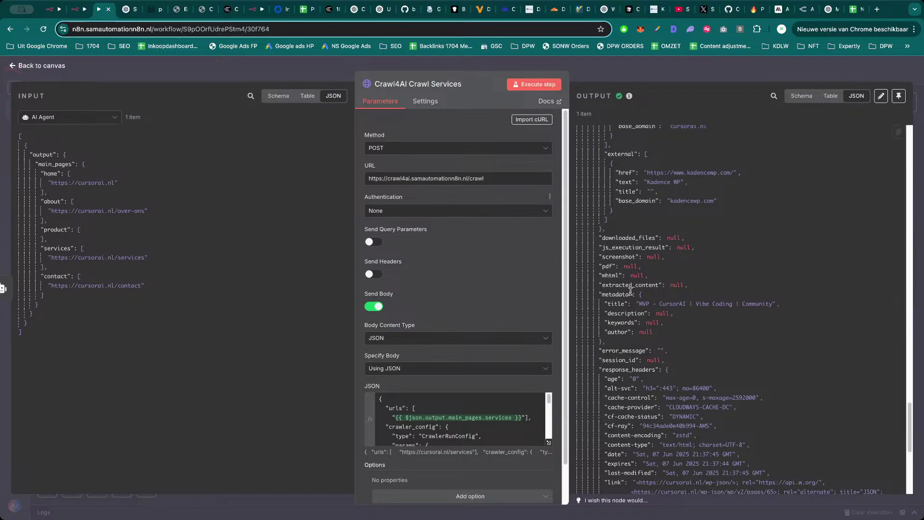
Drag the Crawl4AI Screenshot, Convert to File and Screenshot Binance nodes left of the form trigger.
key(Escape)
scroll(564, 268, right, 2)
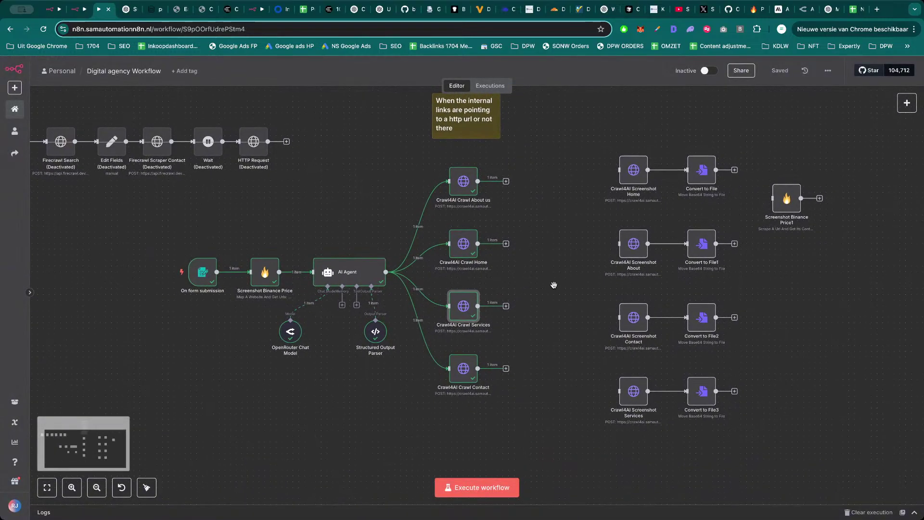
scroll(564, 268, up, 1)
drag(591, 172, 859, 468)
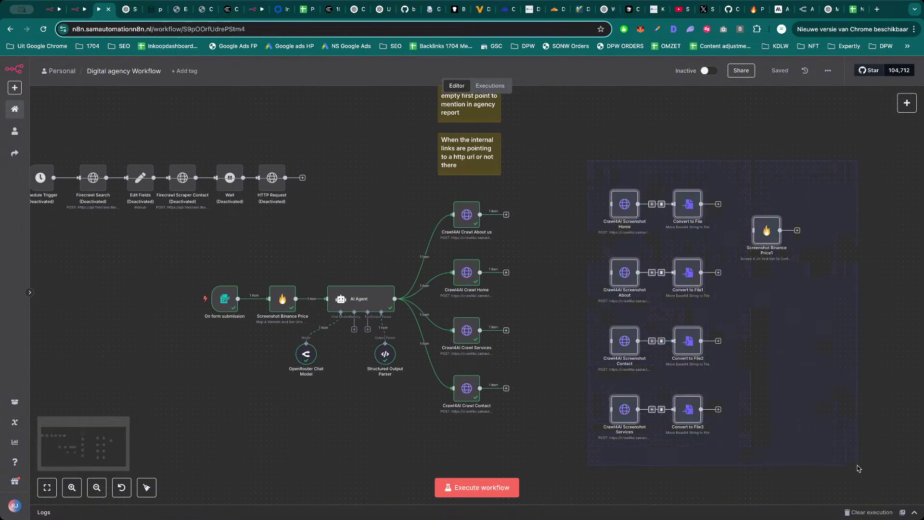
drag(746, 362, 146, 393)
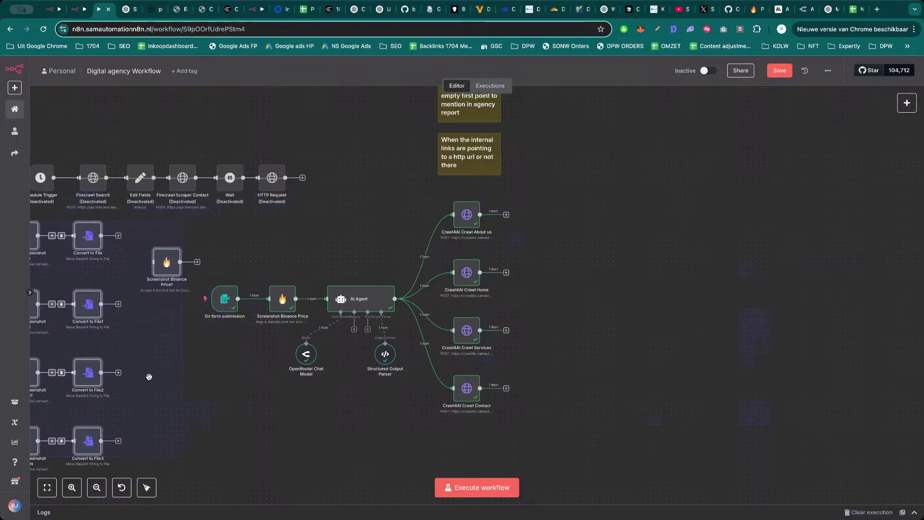
scroll(575, 338, left, 2)
scroll(664, 334, right, 3)
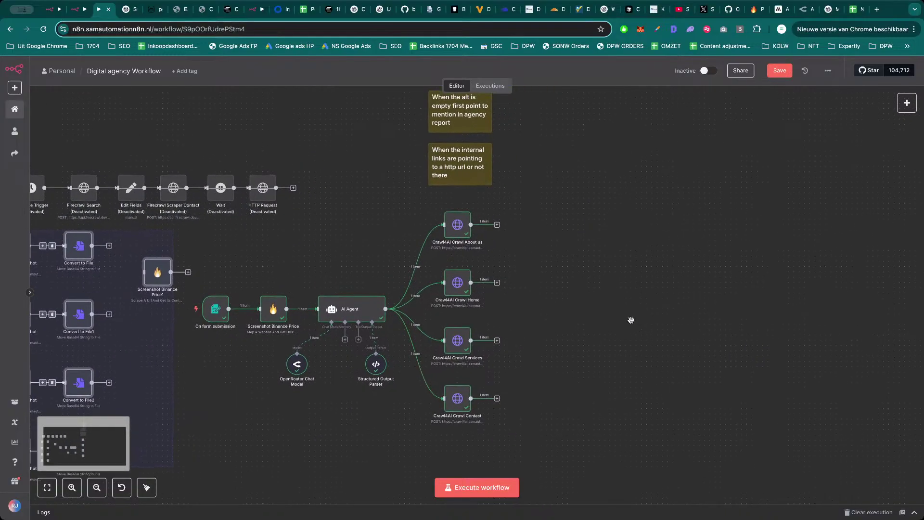
click(461, 227)
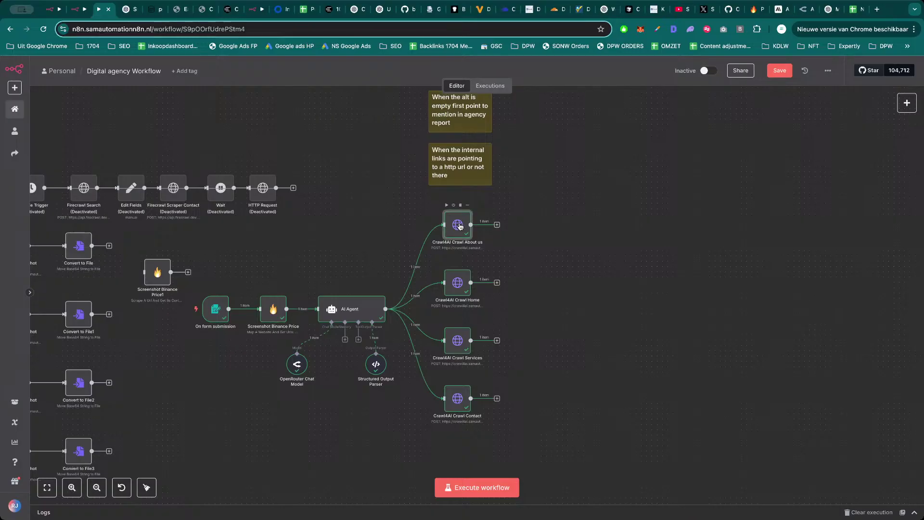
click(510, 234)
Add a Google Sheets 'Append or update row in sheet' step after Crawl4AI Crawl About us.
double_click(463, 229)
key(Escape)
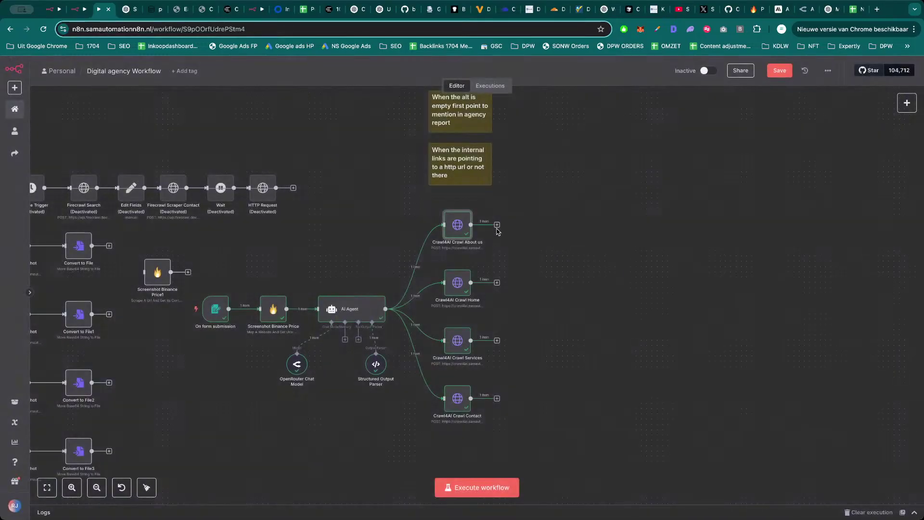
click(497, 226)
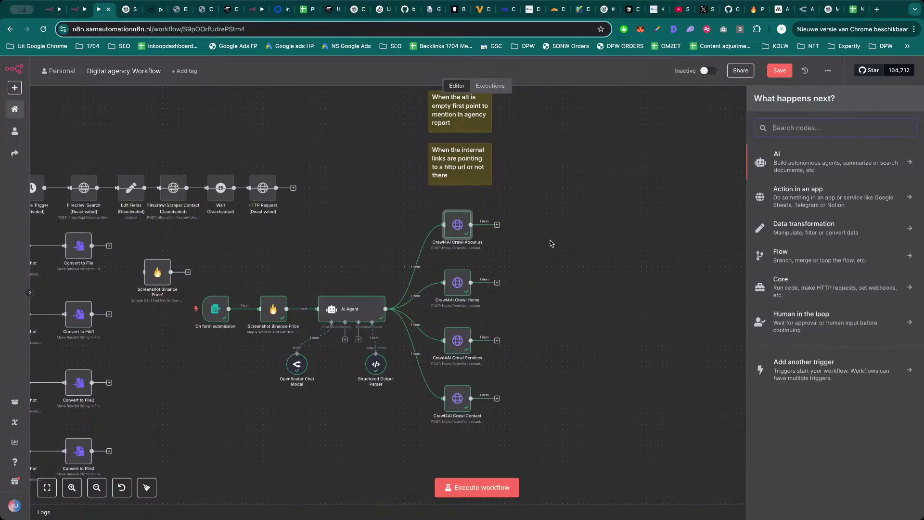
text(she)
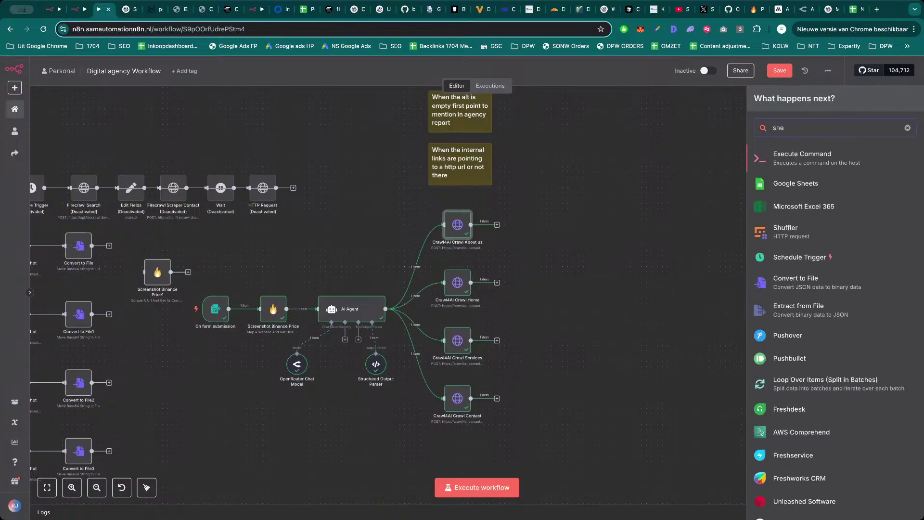
click(762, 183)
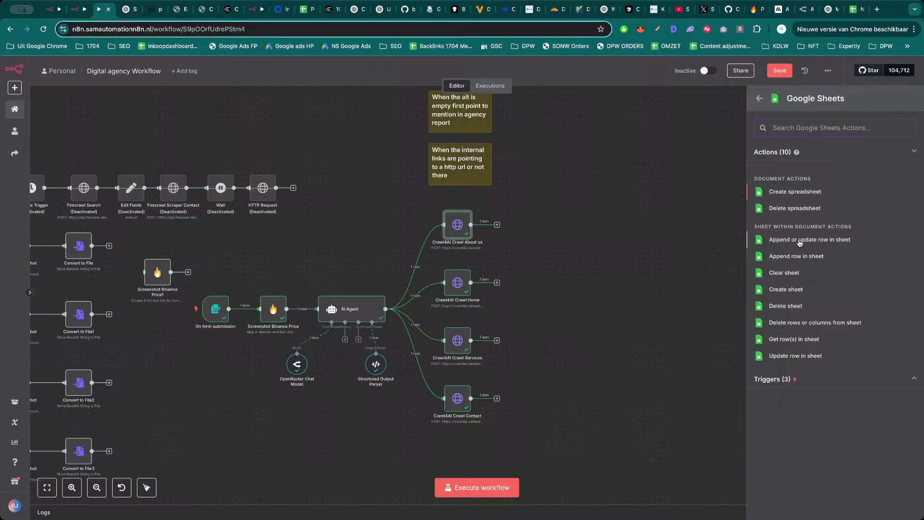
click(810, 240)
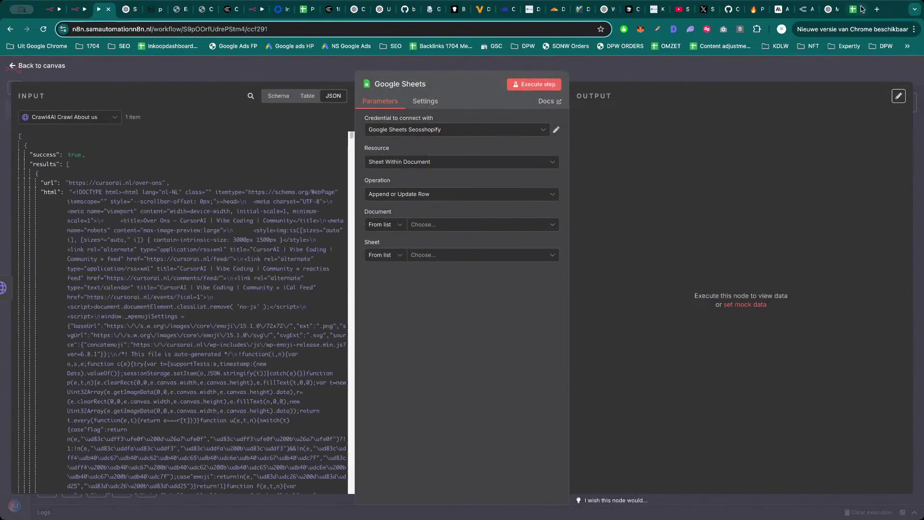
Rename the untitled spreadsheet to 'Digital Agency'.
click(861, 10)
click(78, 66)
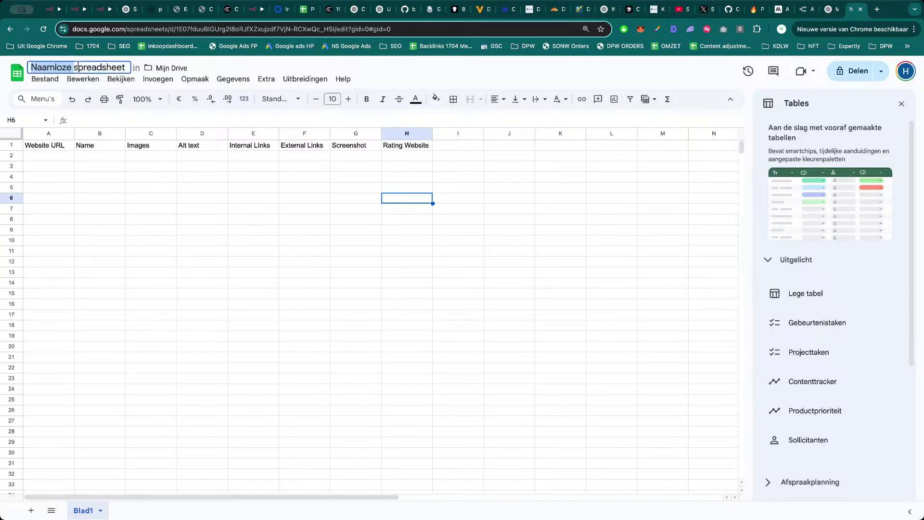
text(Digital A)
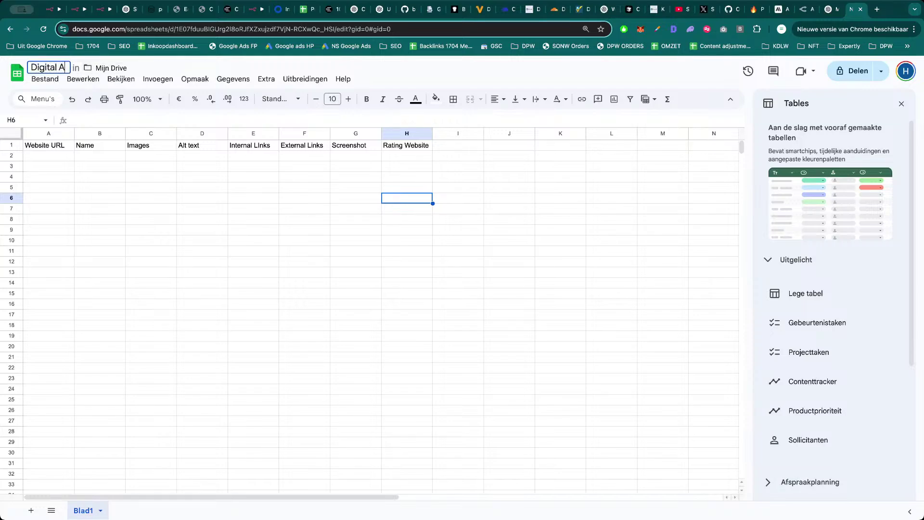
text(gency)
key(Return)
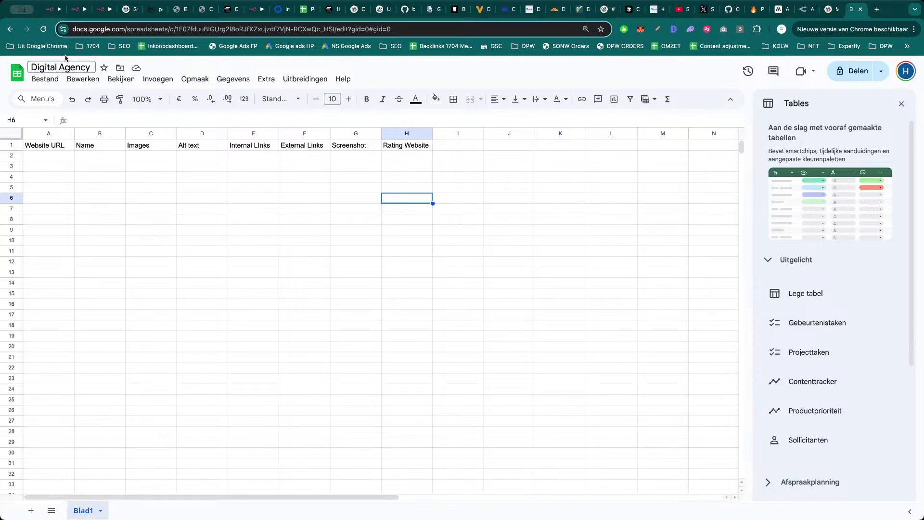
drag(206, 207, 187, 196)
Point the Sheets step at the Digital Agency document and its Blad1 sheet.
click(165, 186)
click(84, 9)
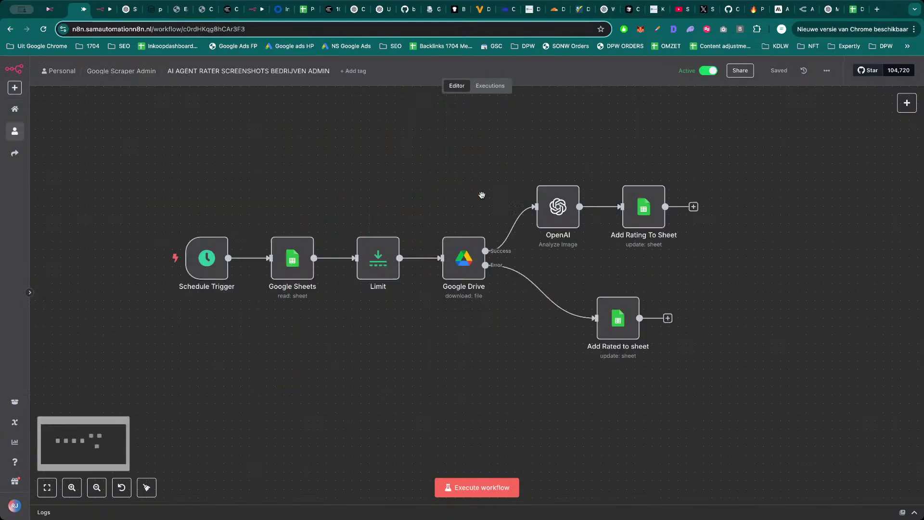
key(ctrl+Tab)
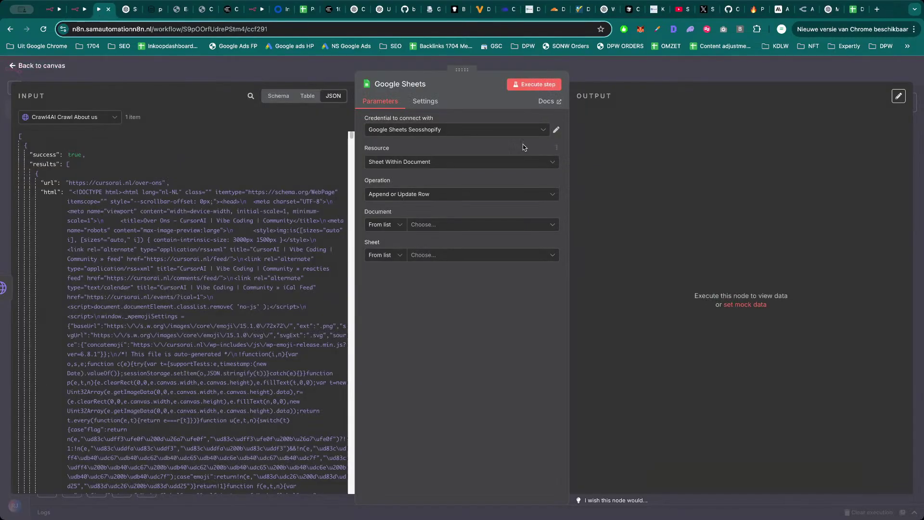
click(460, 222)
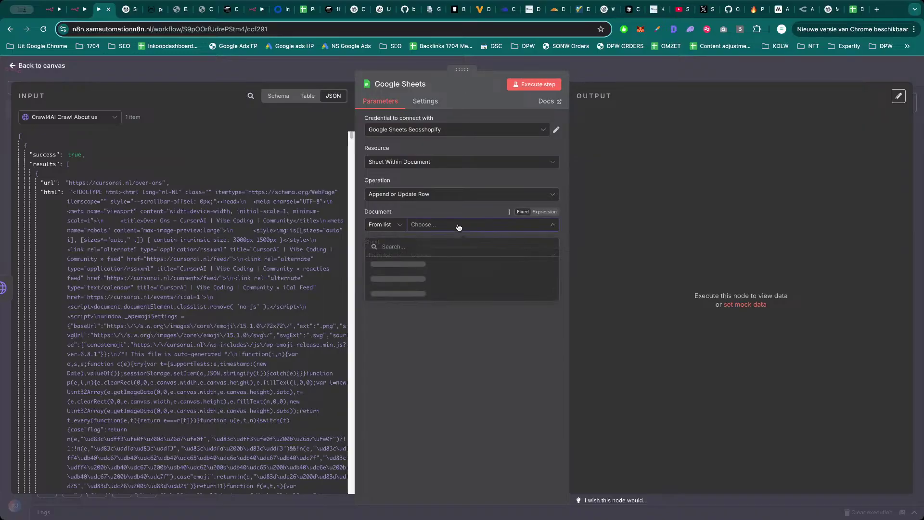
click(451, 270)
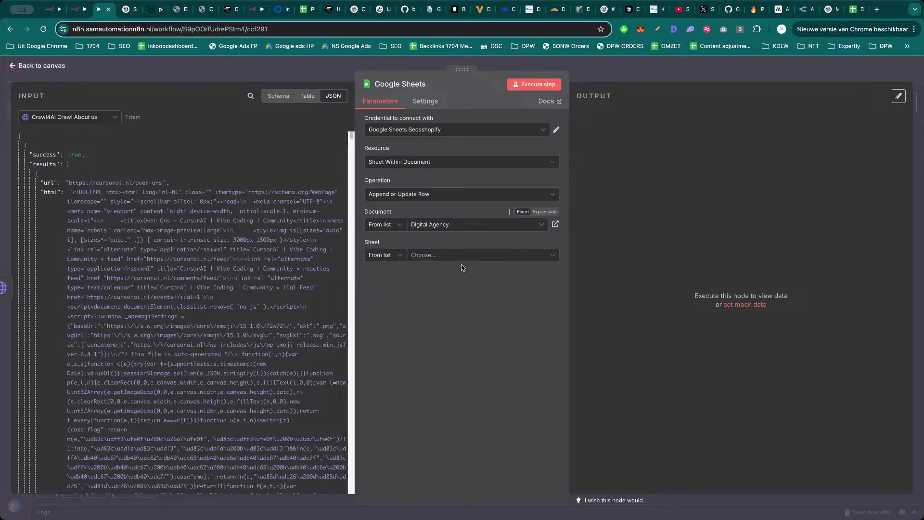
click(471, 255)
click(466, 280)
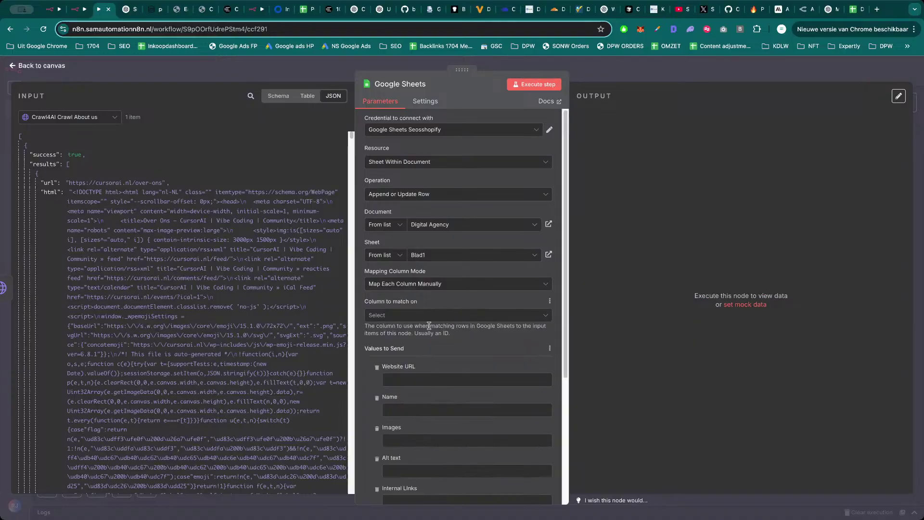
Match rows on Website URL and map the crawled url into it.
click(426, 315)
click(424, 343)
drag(52, 183, 425, 368)
click(366, 360)
scroll(366, 361, down, 1)
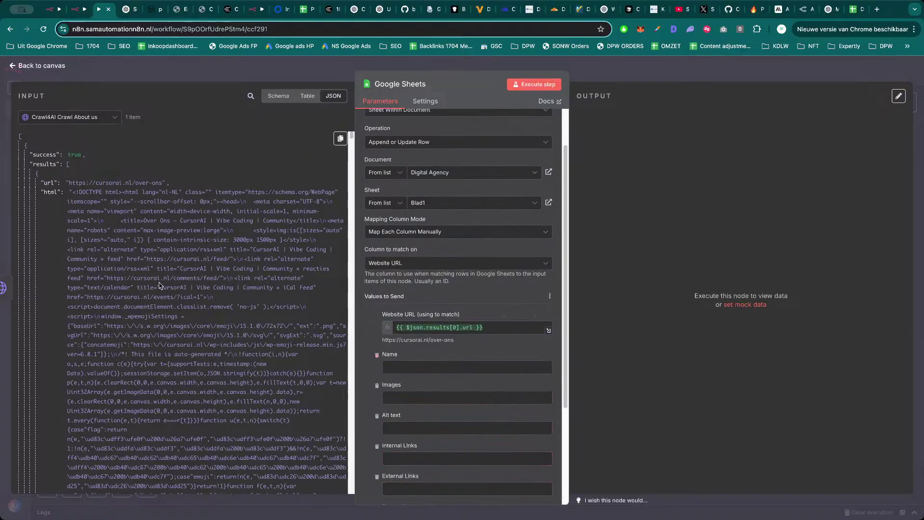
Add the headers 'Markdown' in I1 and 'HTML' in J1 of the Digital Agency sheet.
click(854, 10)
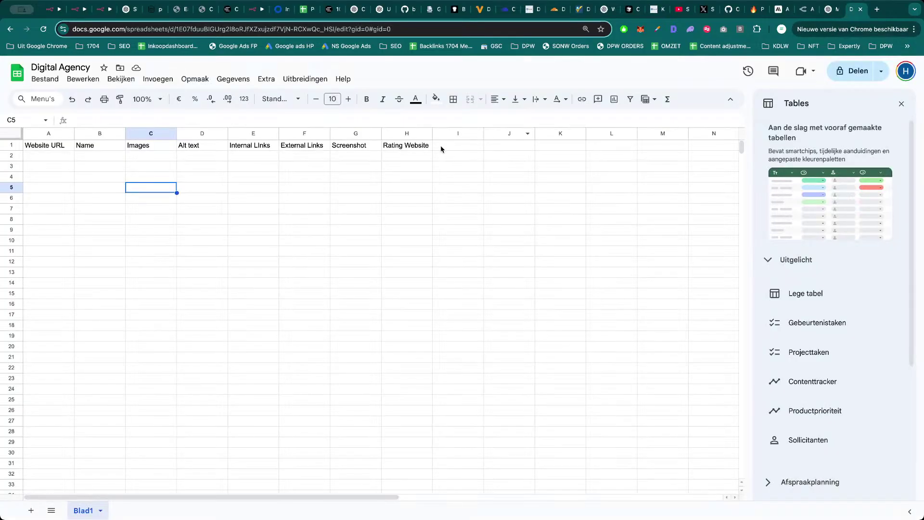
click(468, 147)
text(Markd)
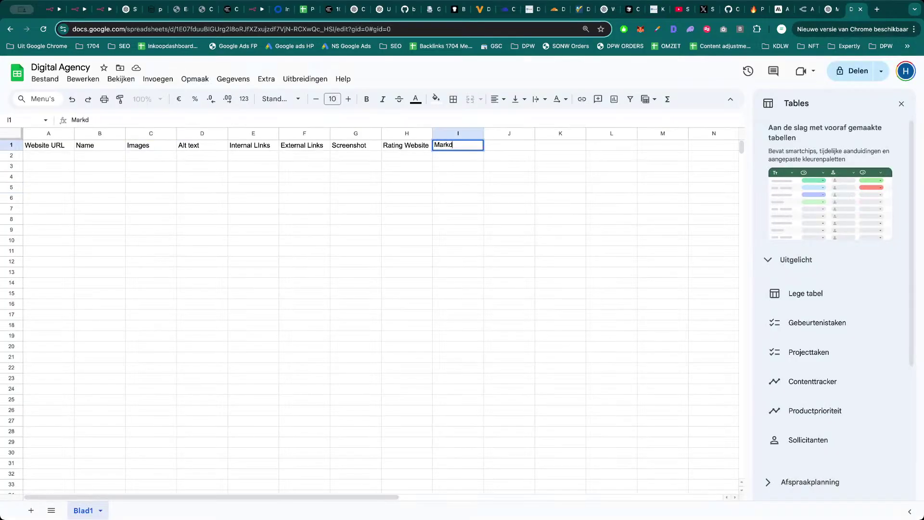
text(ow)
key(BackSpace)
text(own)
key(Tab)
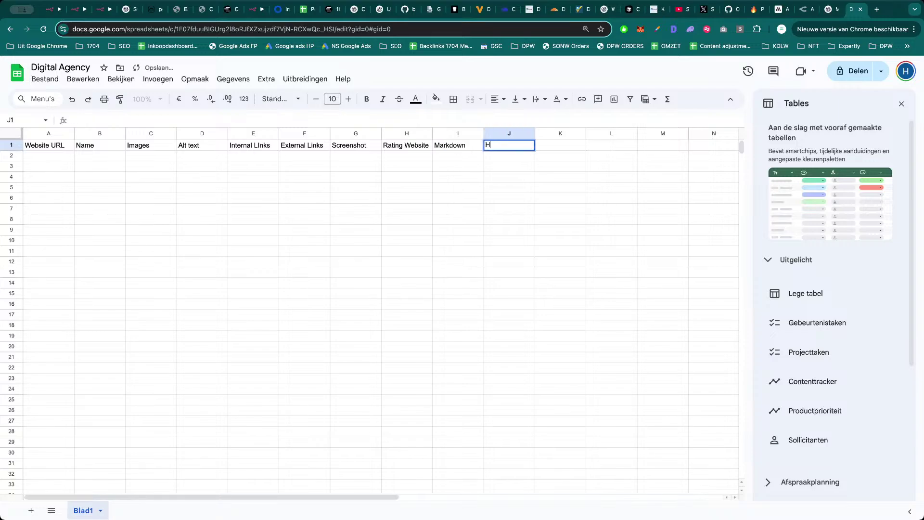
text(HTML)
key(Tab)
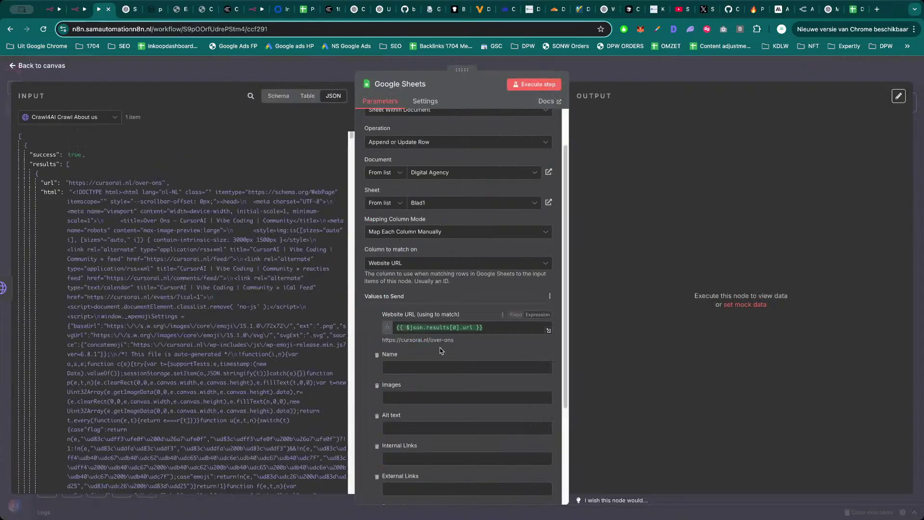
Refresh the sheet's columns and map the crawl's cleaned_html into the HTML field.
scroll(441, 351, down, 1)
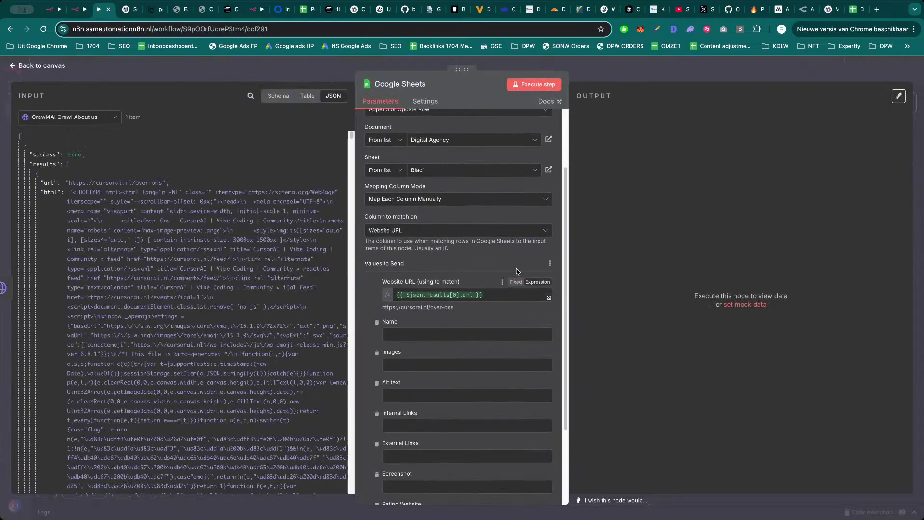
click(539, 264)
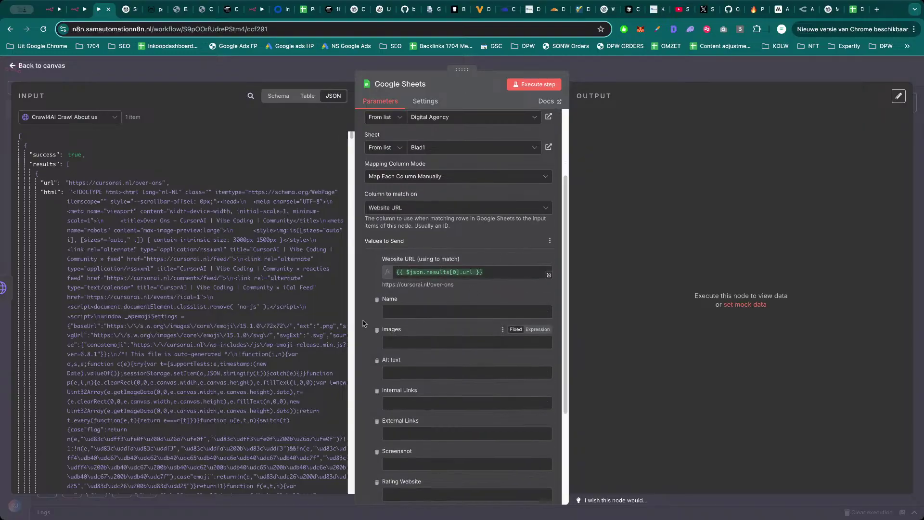
scroll(130, 311, down, 20)
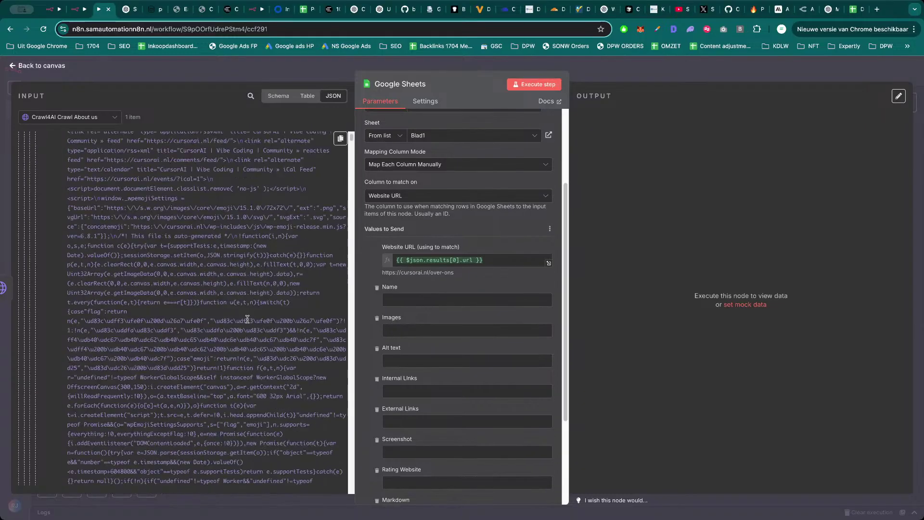
scroll(130, 311, up, 15)
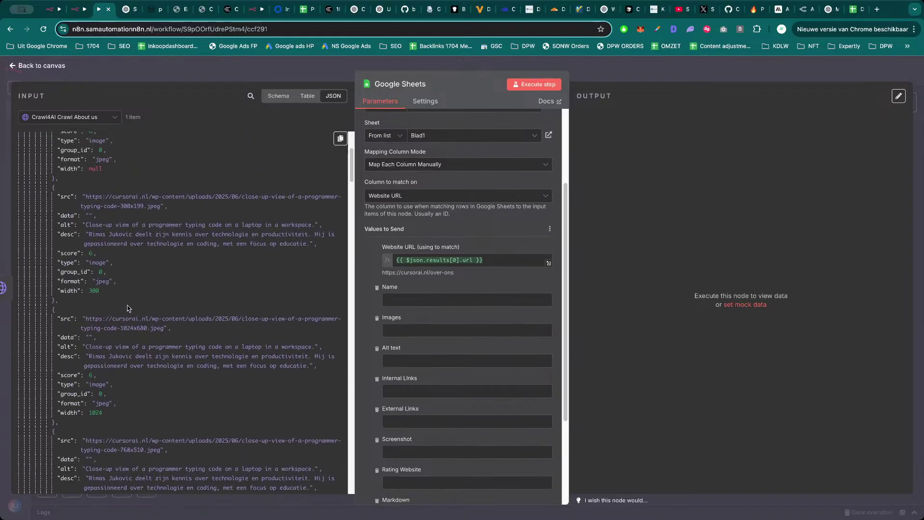
scroll(121, 259, down, 3)
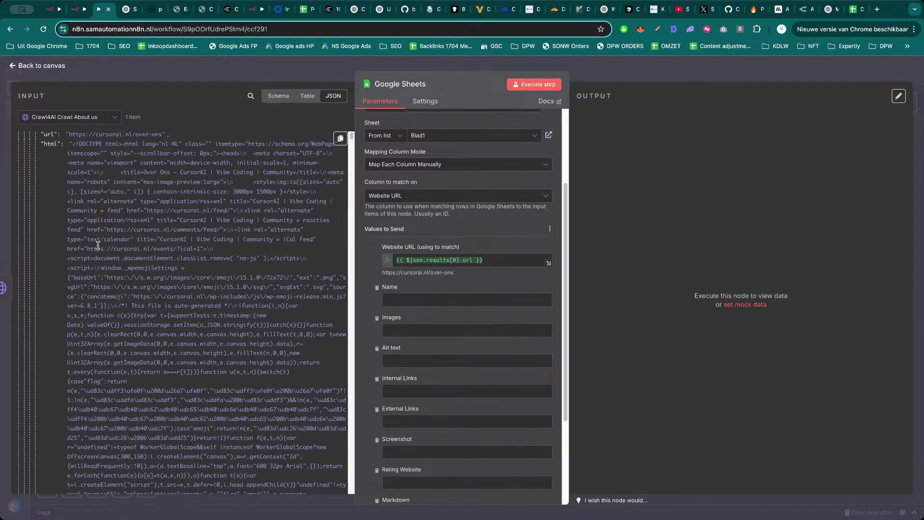
scroll(105, 255, up, 1)
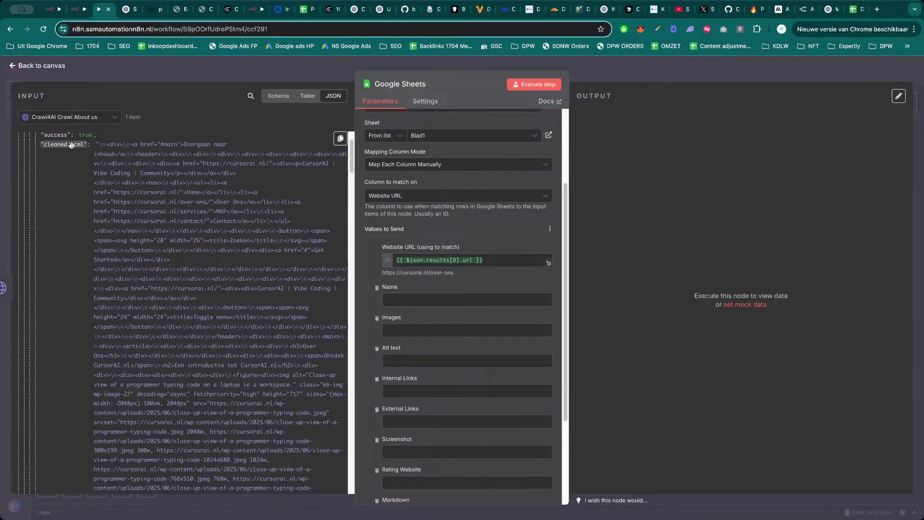
scroll(82, 164, up, 10)
scroll(84, 188, down, 10)
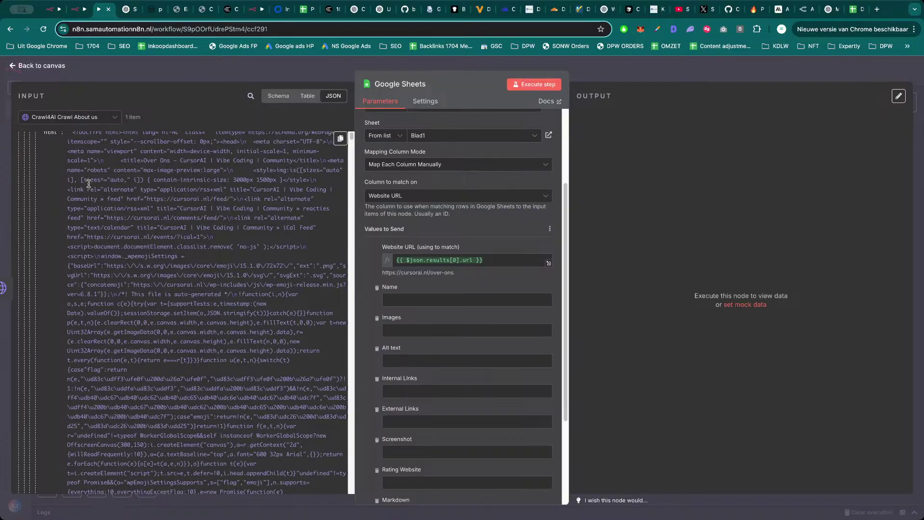
drag(72, 139, 422, 496)
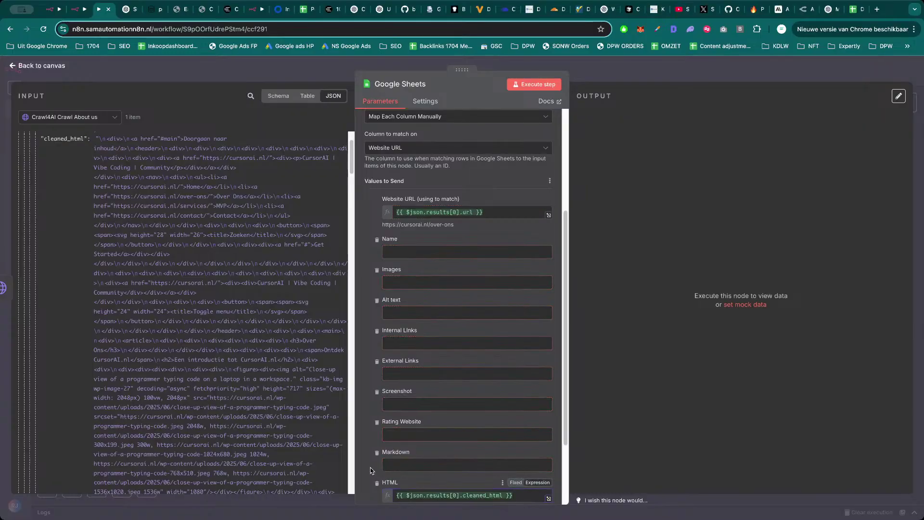
scroll(162, 342, down, 10)
scroll(68, 154, up, 1)
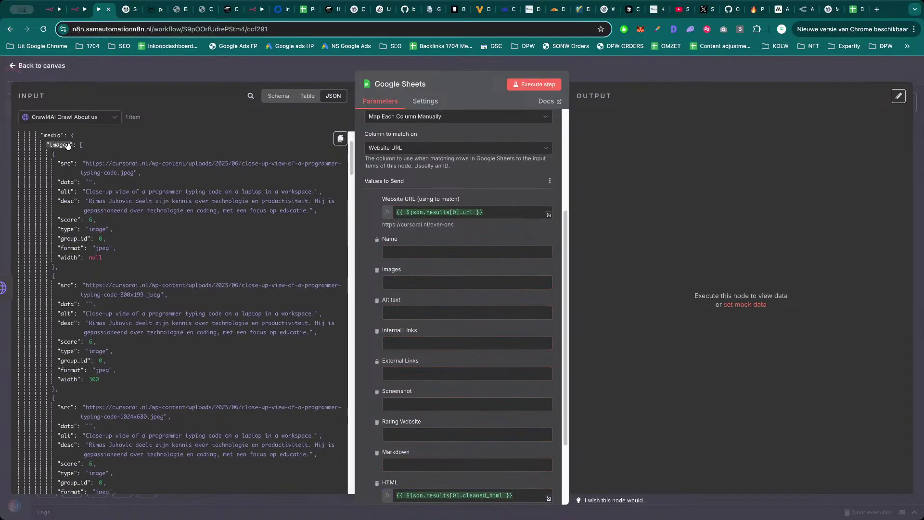
drag(59, 144, 401, 284)
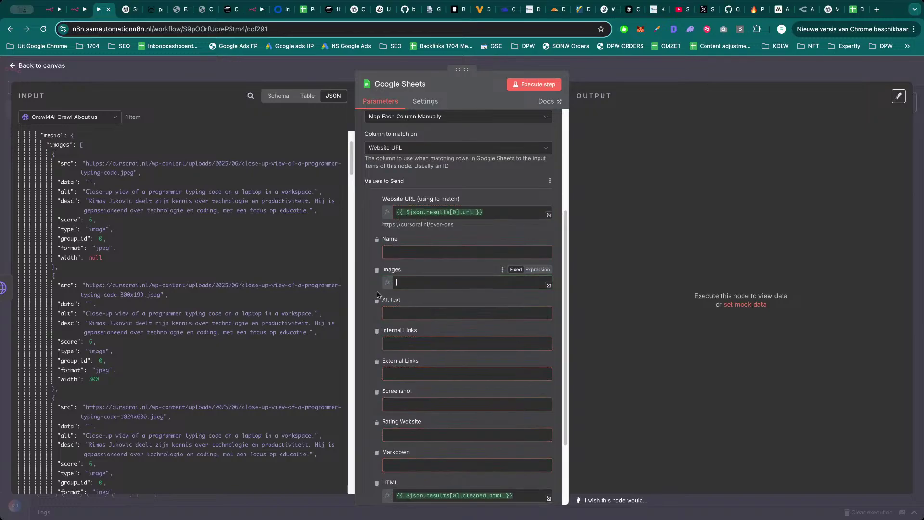
Preview the full result of the Images column expression.
click(549, 286)
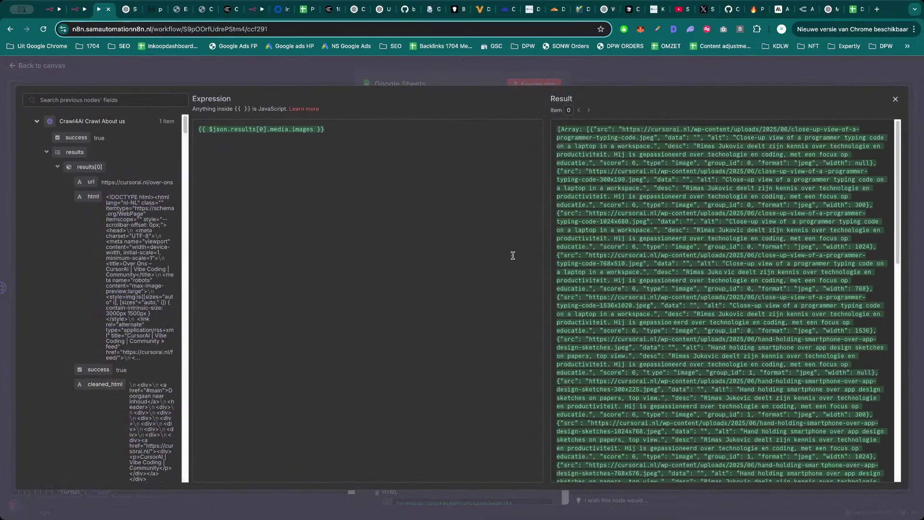
scroll(653, 224, down, 5)
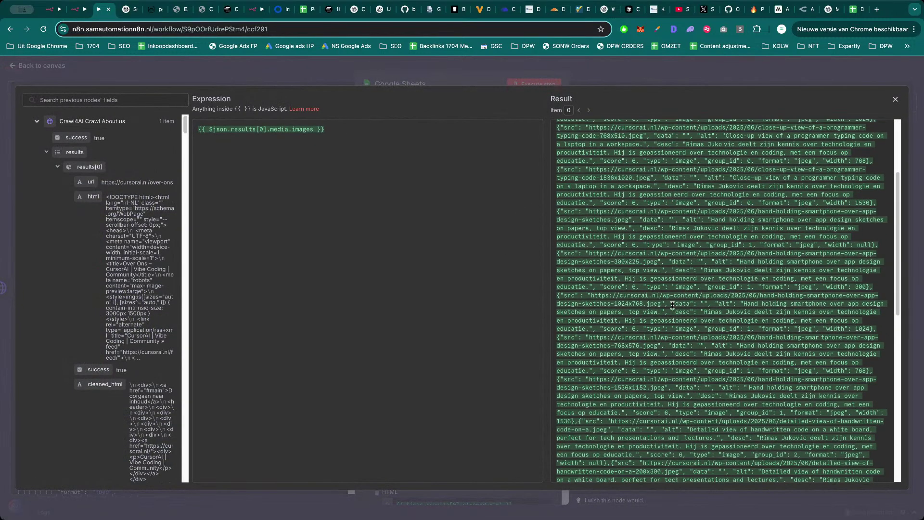
key(Escape)
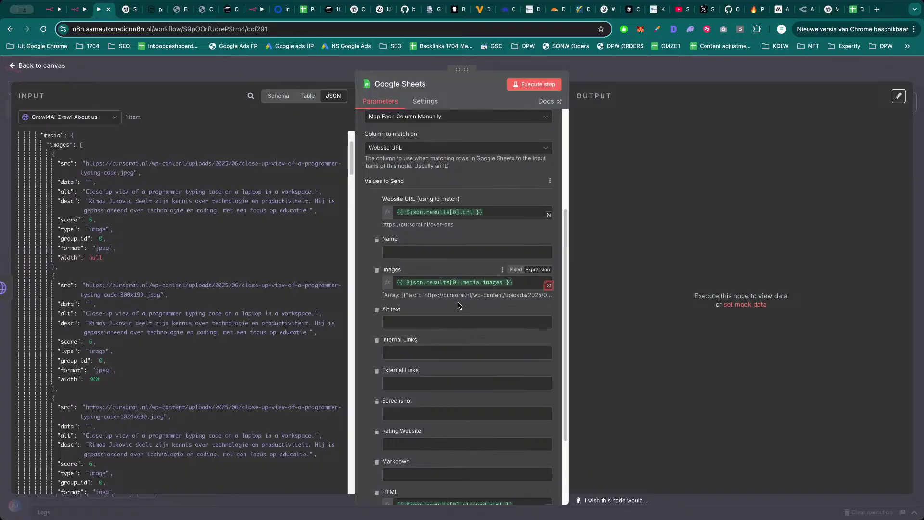
scroll(152, 339, down, 1)
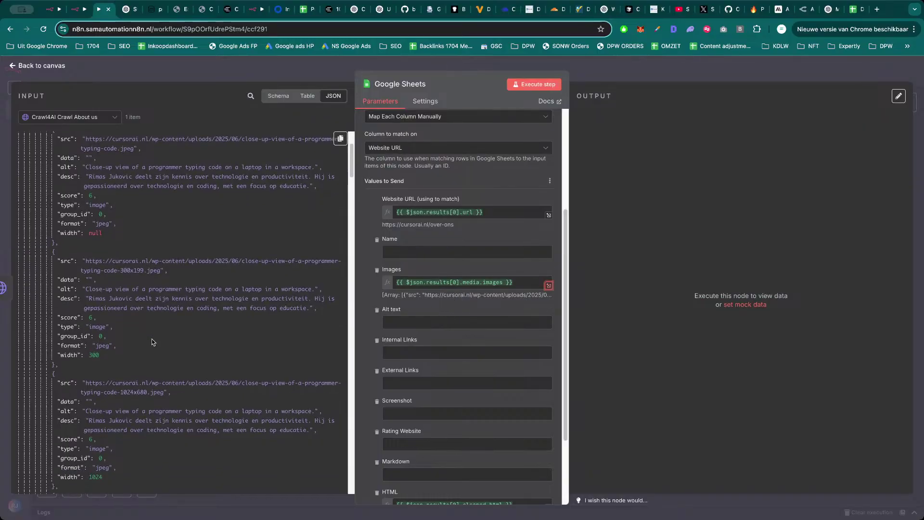
scroll(152, 339, down, 3)
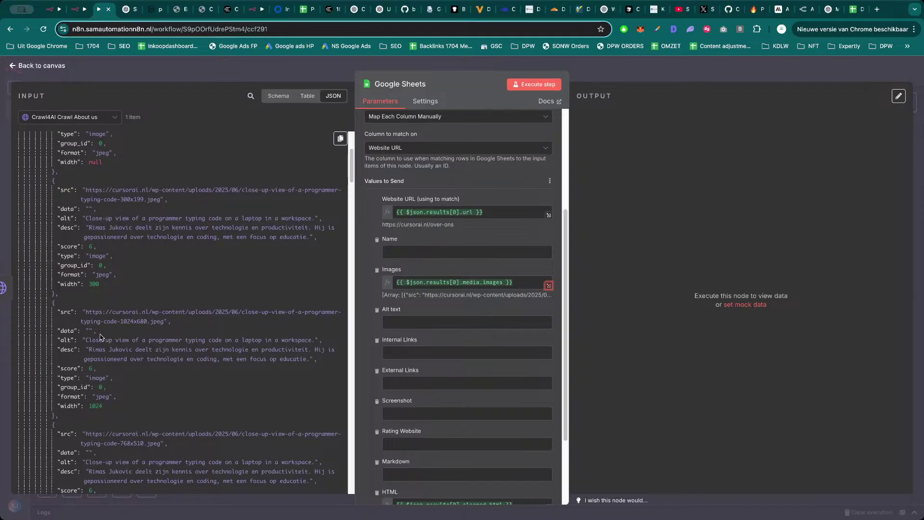
scroll(101, 337, up, 4)
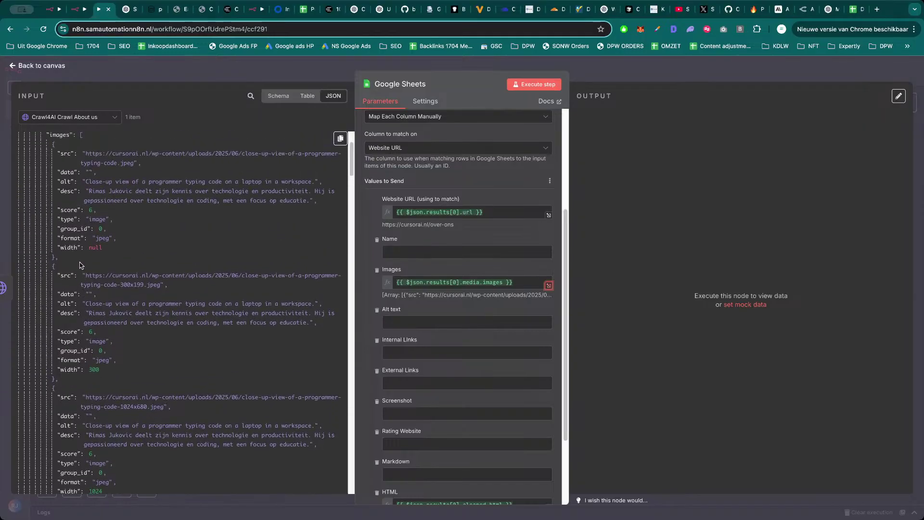
scroll(82, 263, up, 2)
scroll(82, 263, down, 2)
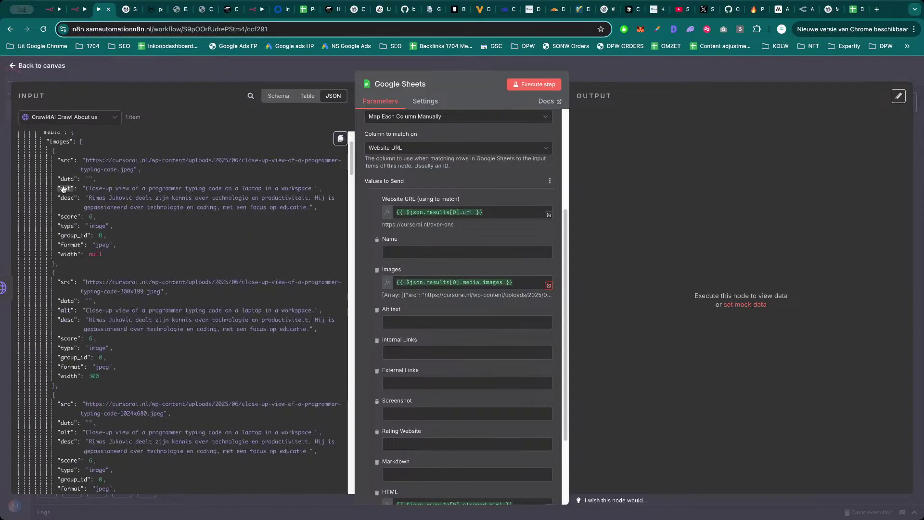
Try mapping the first image's alt into Alt text, then clear that field again.
drag(63, 189, 457, 322)
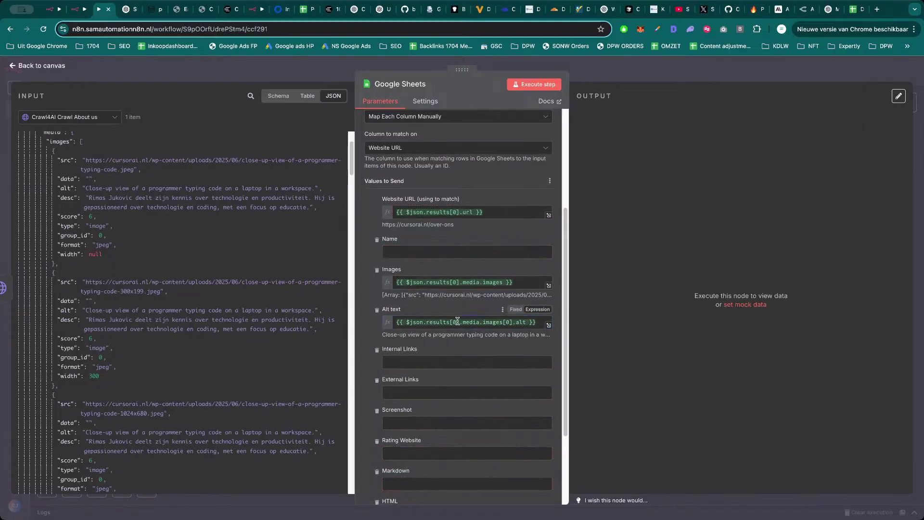
click(549, 325)
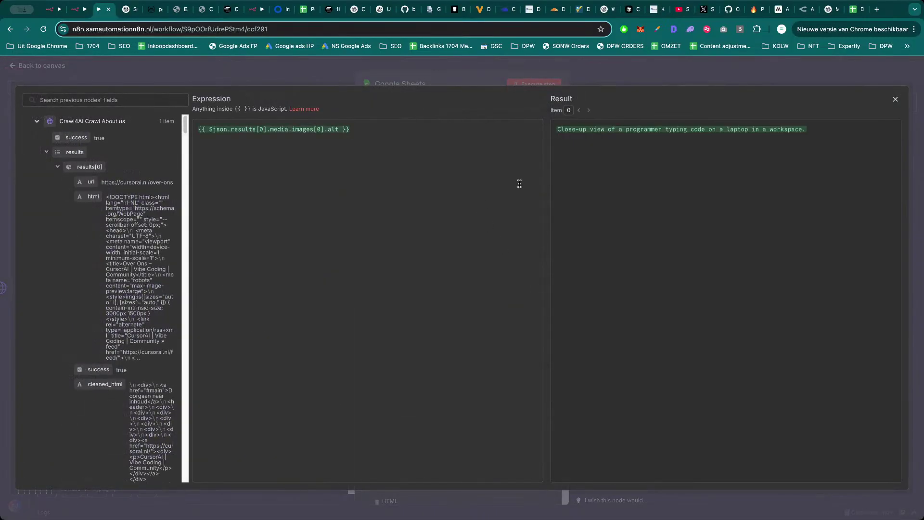
key(Escape)
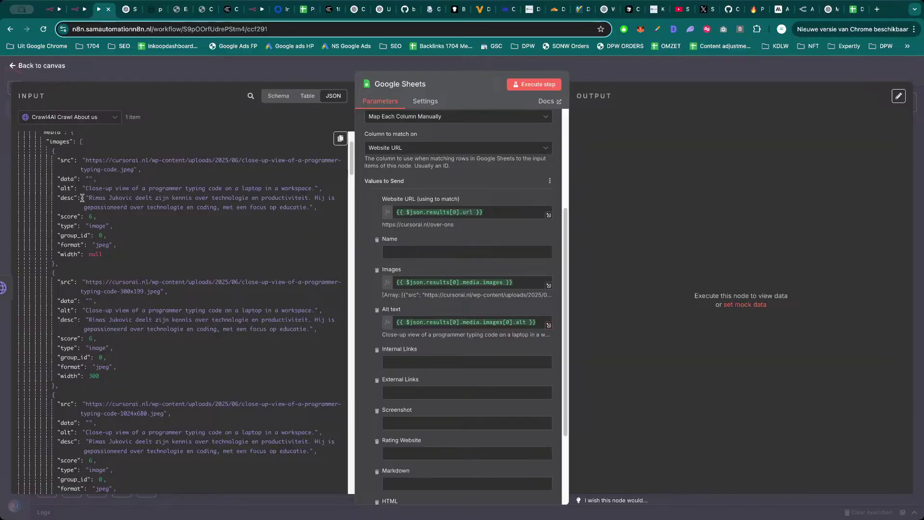
scroll(81, 206, down, 5)
scroll(82, 202, up, 5)
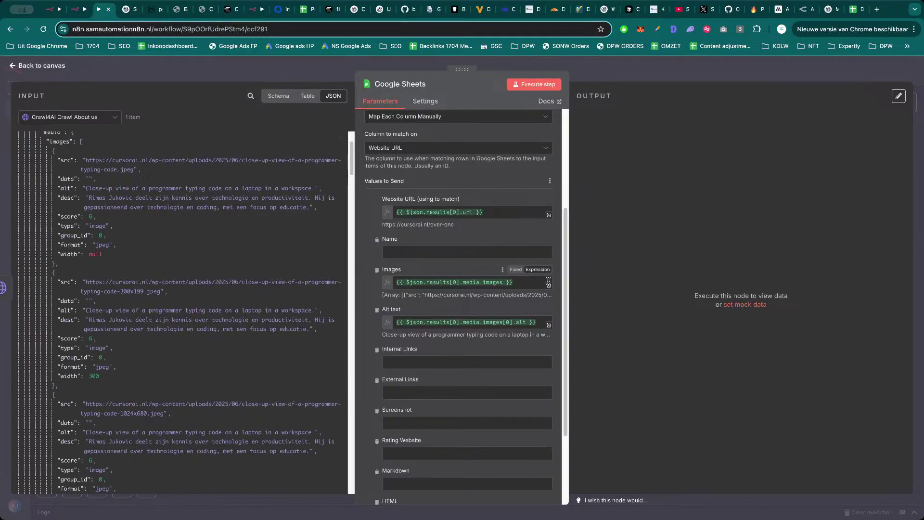
click(549, 282)
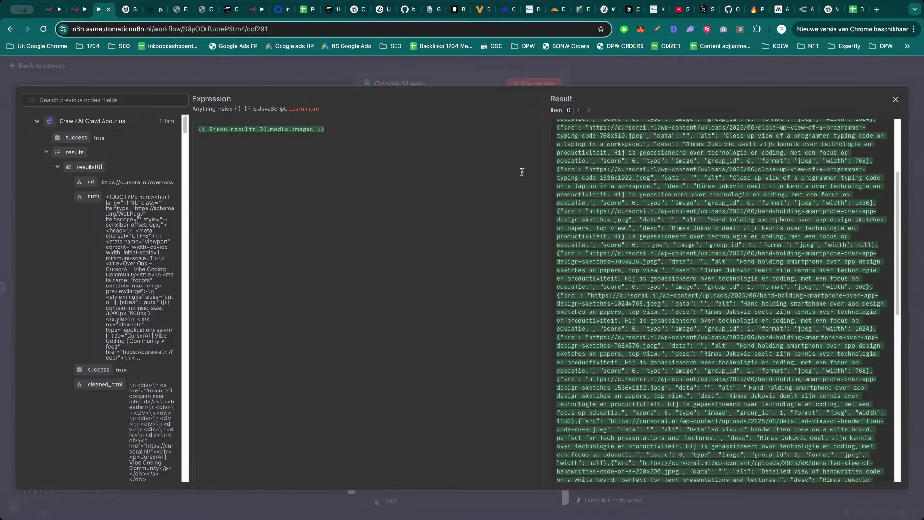
key(Escape)
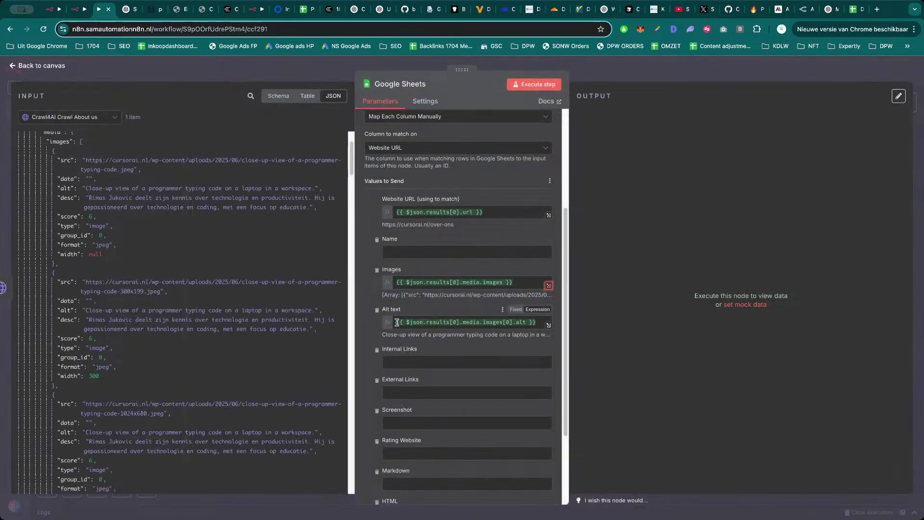
triple_click(443, 323)
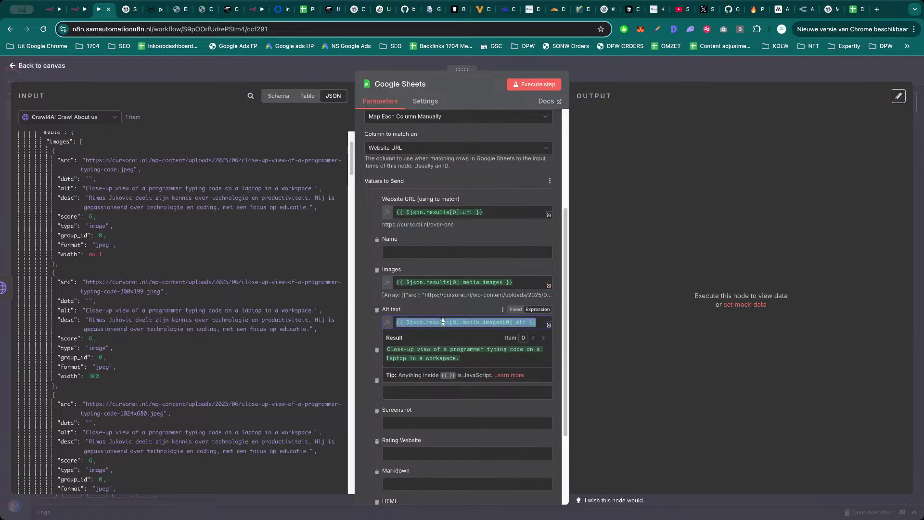
key(BackSpace)
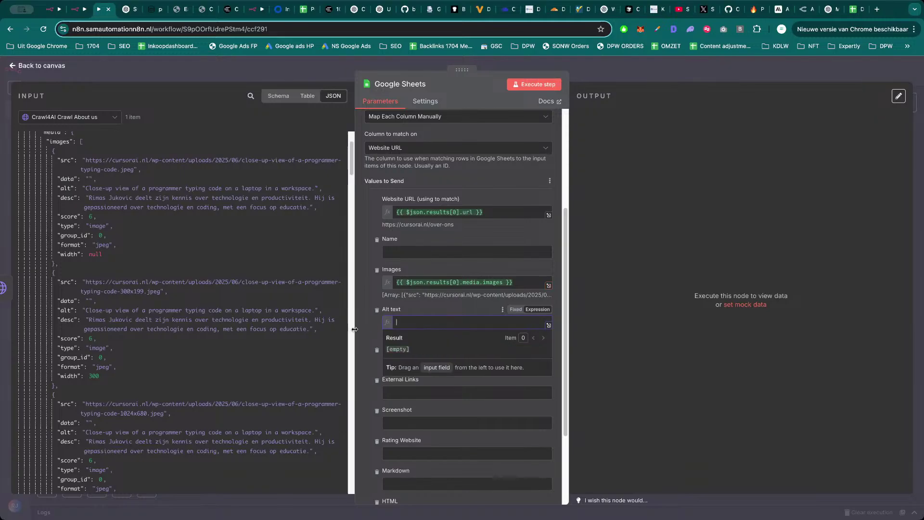
click(362, 331)
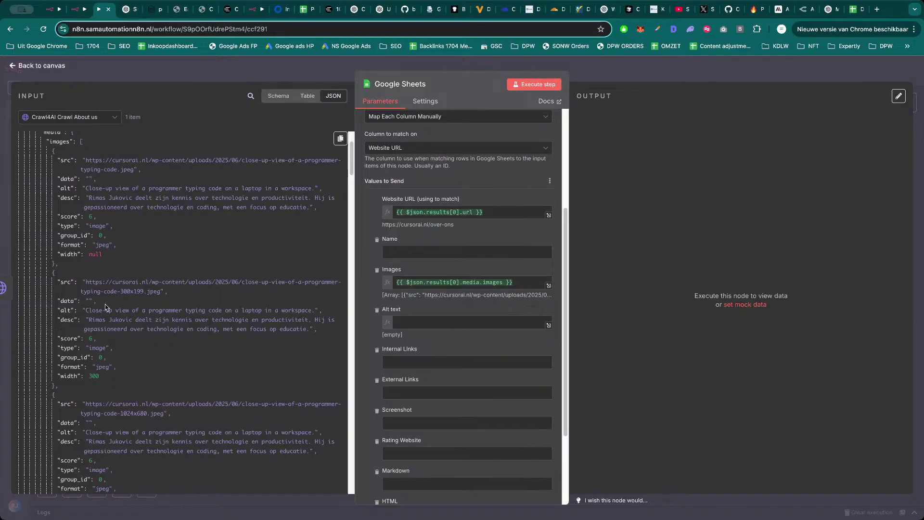
Map the crawled internal links list into the Internal Links column.
scroll(105, 305, down, 2)
scroll(105, 305, down, 5)
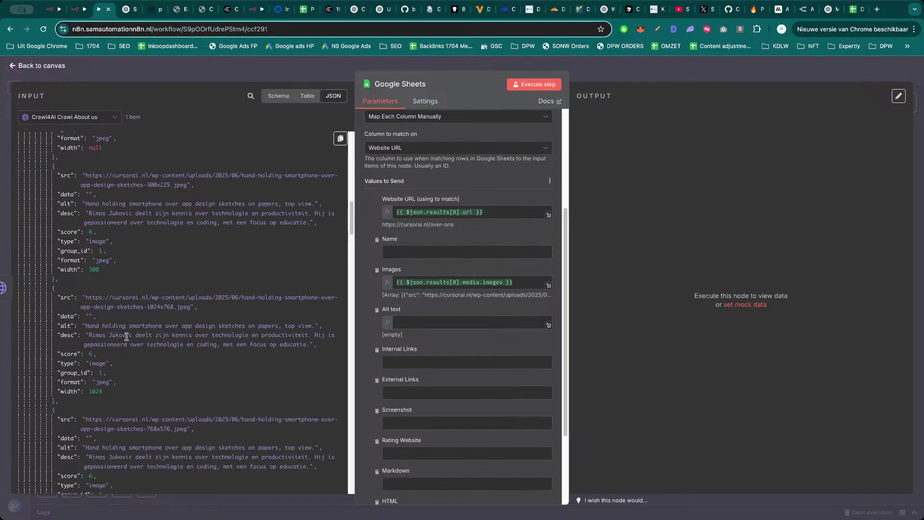
scroll(126, 337, down, 4)
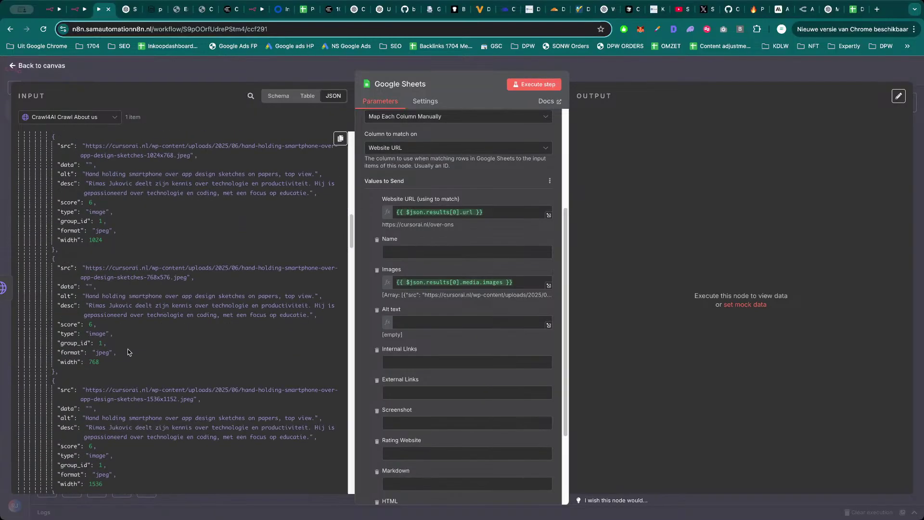
scroll(129, 353, down, 3)
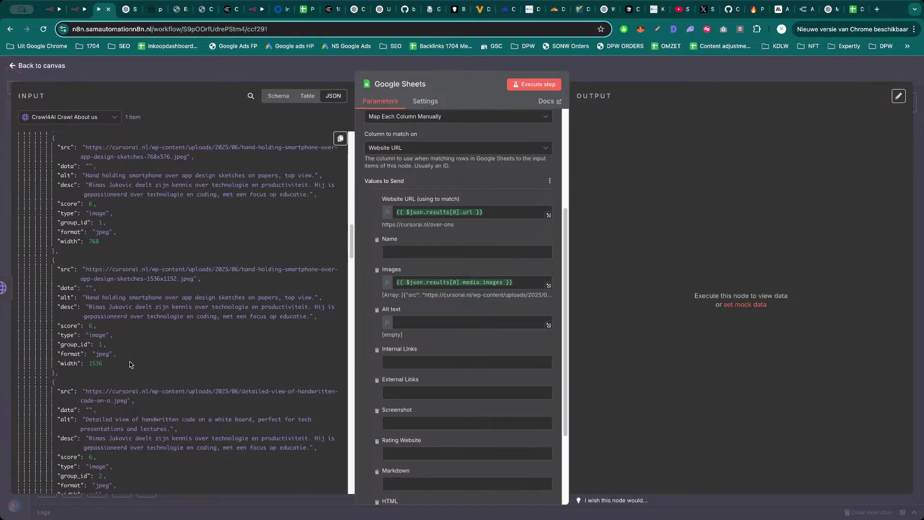
scroll(130, 365, down, 6)
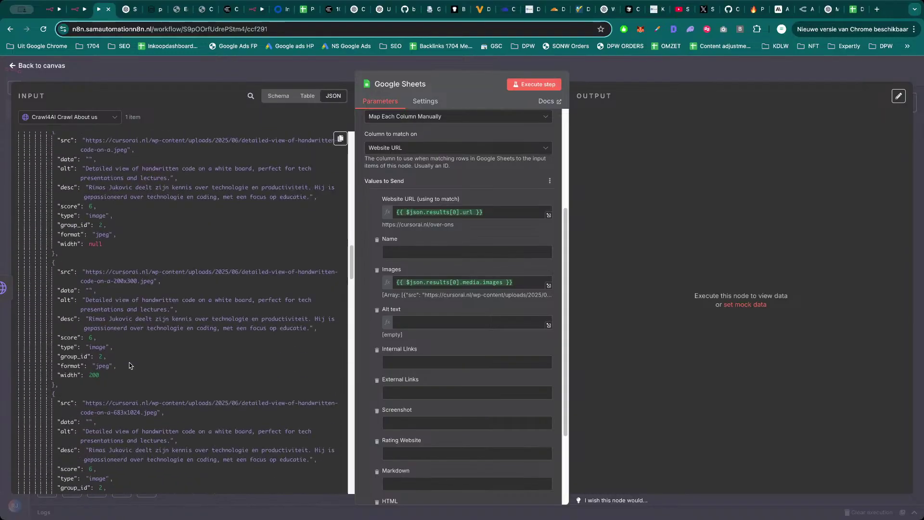
scroll(129, 366, down, 7)
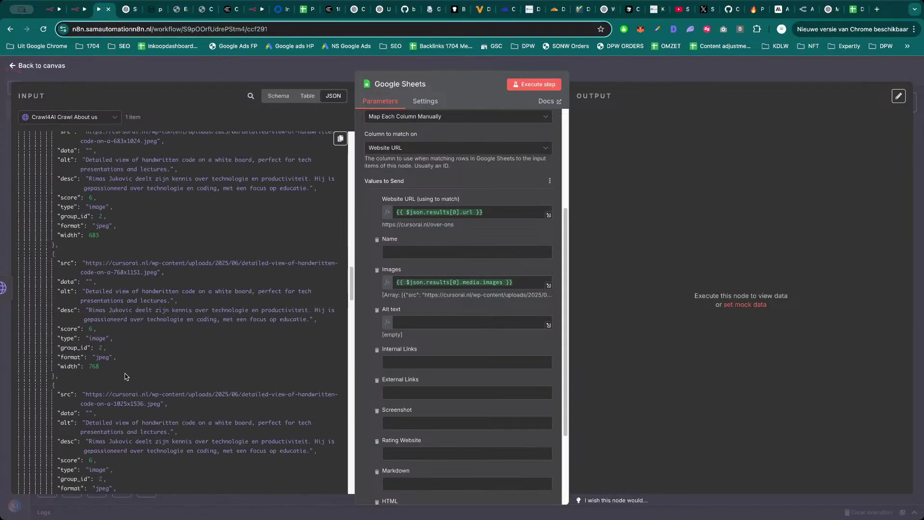
scroll(126, 378, down, 9)
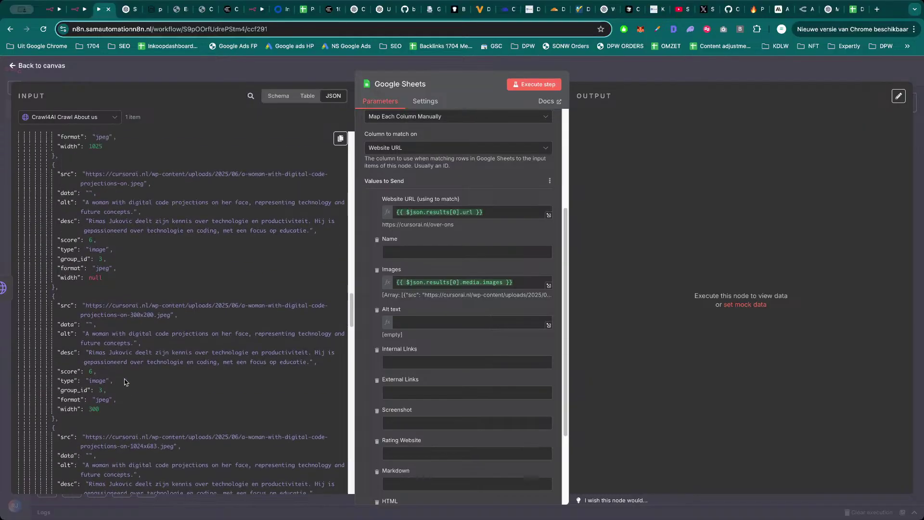
scroll(126, 381, down, 12)
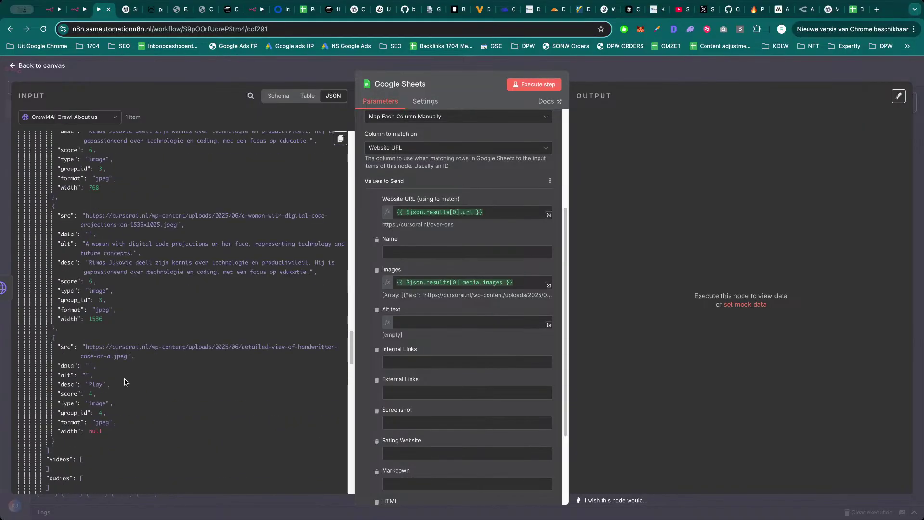
scroll(125, 382, down, 2)
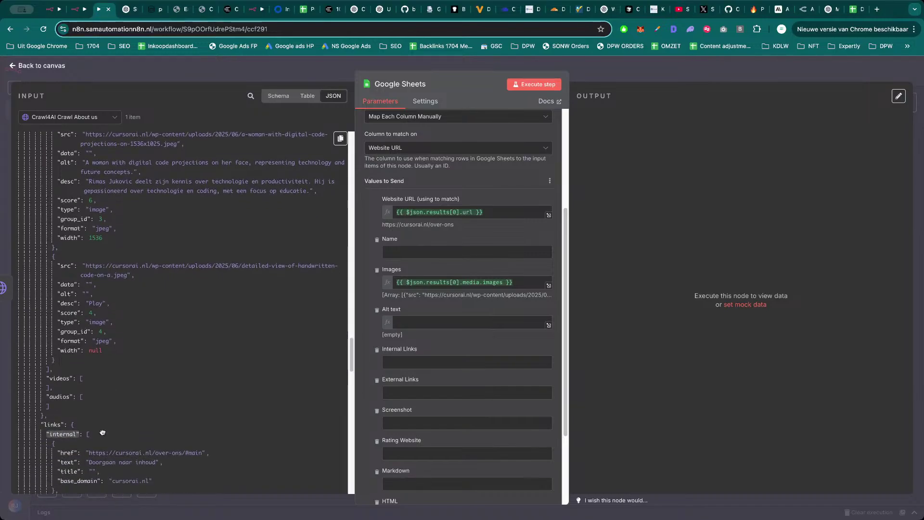
drag(102, 432, 482, 362)
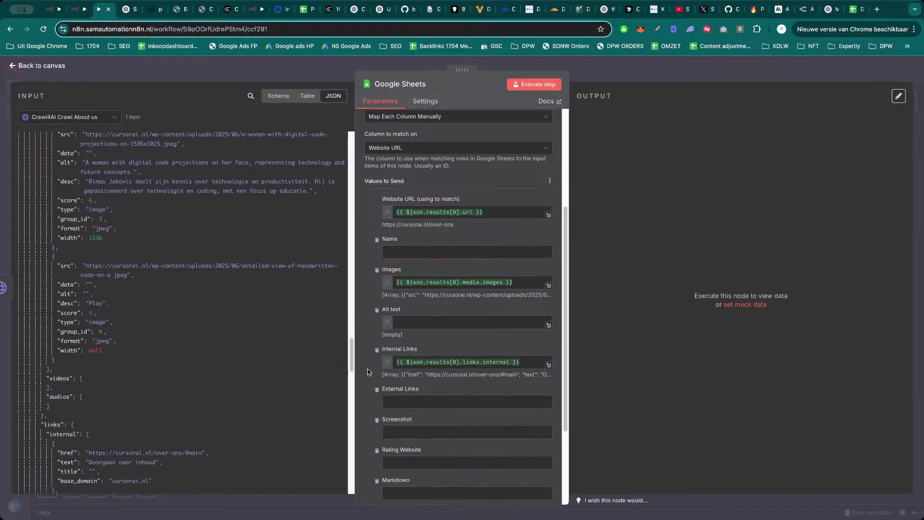
Map the external links list into External Links and the page title into Name.
scroll(182, 400, down, 10)
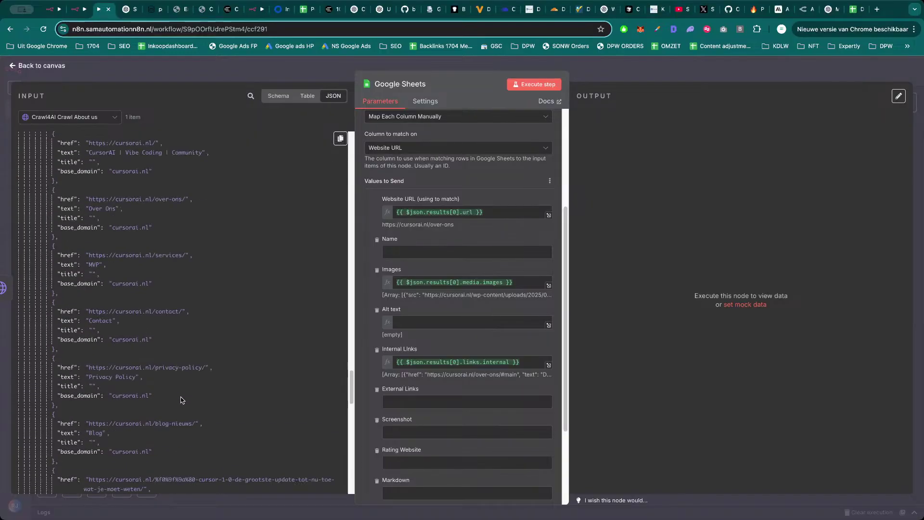
scroll(182, 400, down, 7)
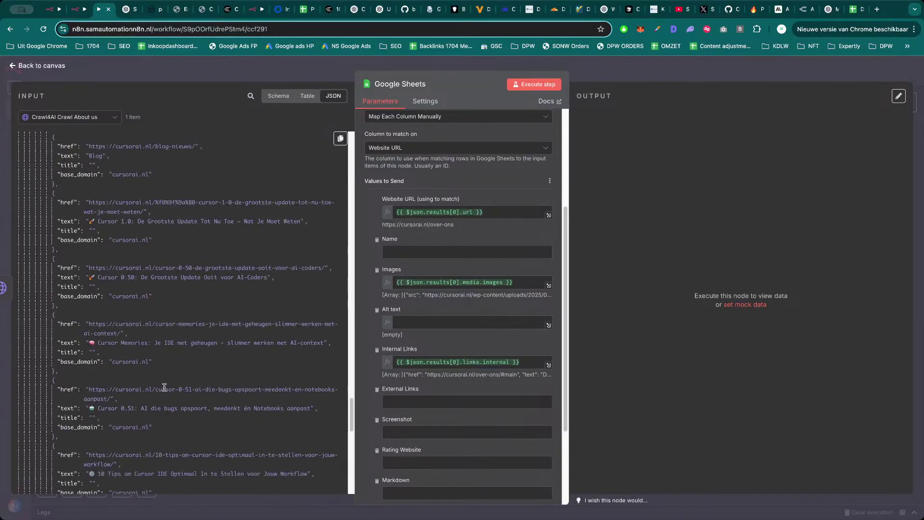
scroll(164, 387, down, 3)
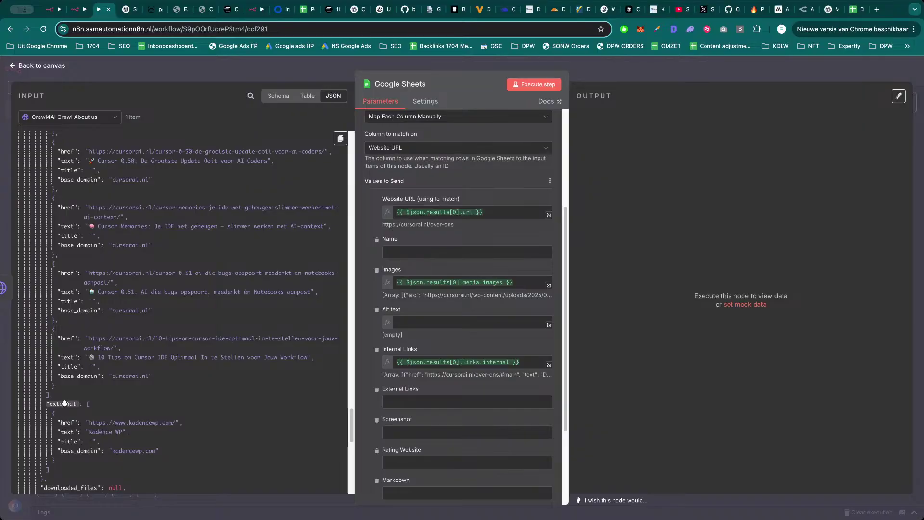
drag(64, 403, 464, 402)
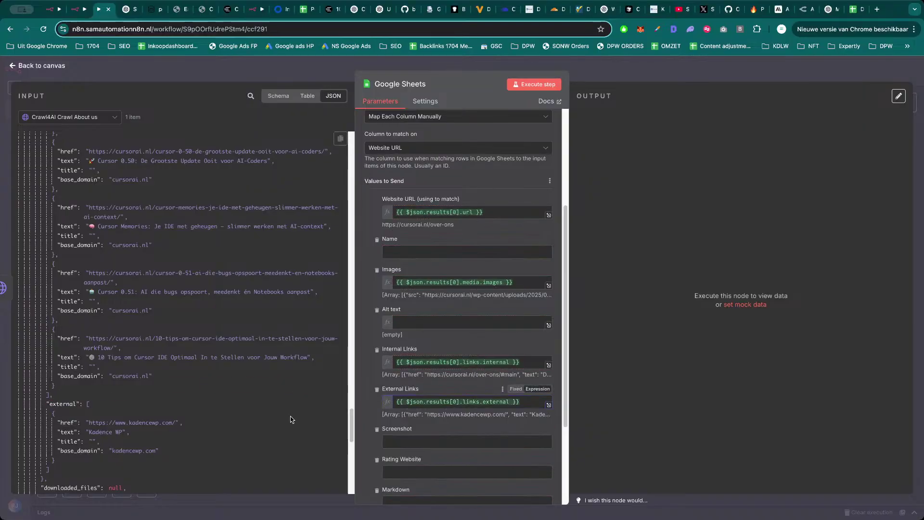
scroll(216, 417, down, 3)
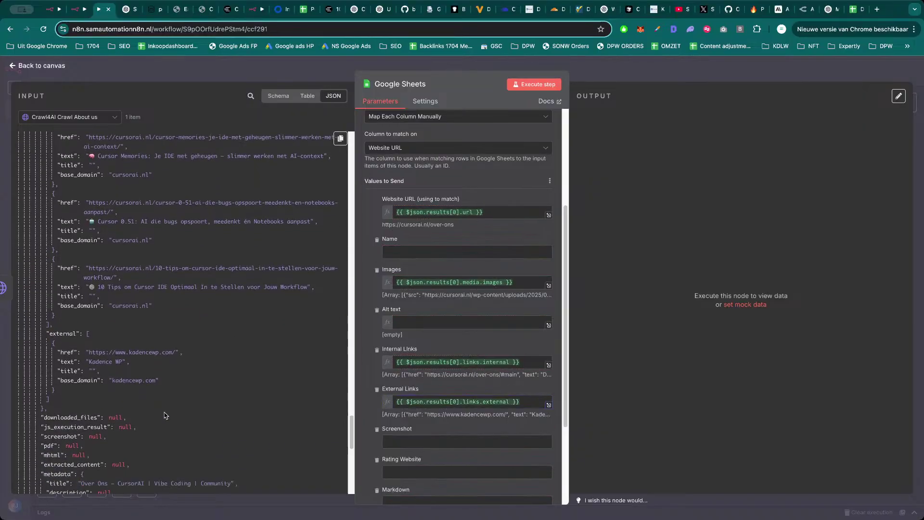
scroll(164, 416, down, 1)
scroll(159, 415, down, 1)
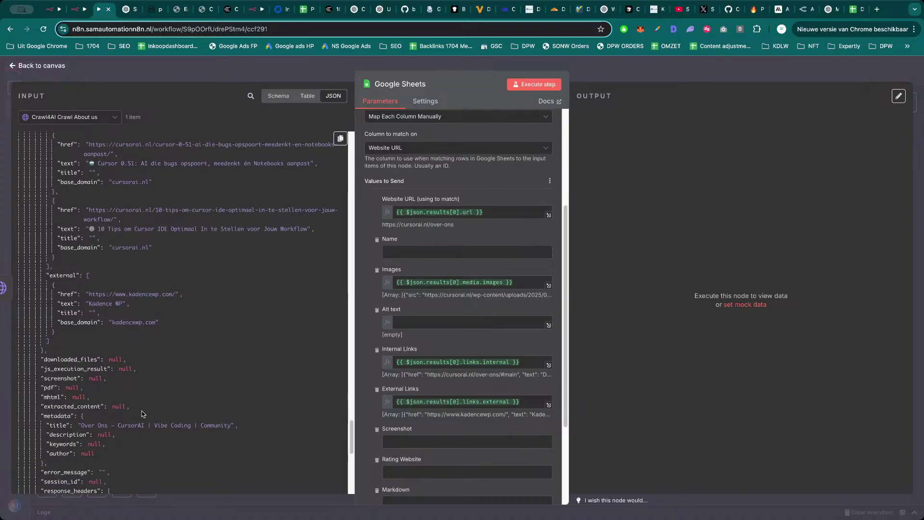
drag(61, 425, 400, 256)
Map the crawl output's markdown_with_citations onto the Markdown column of the Sheets step.
scroll(148, 397, down, 1)
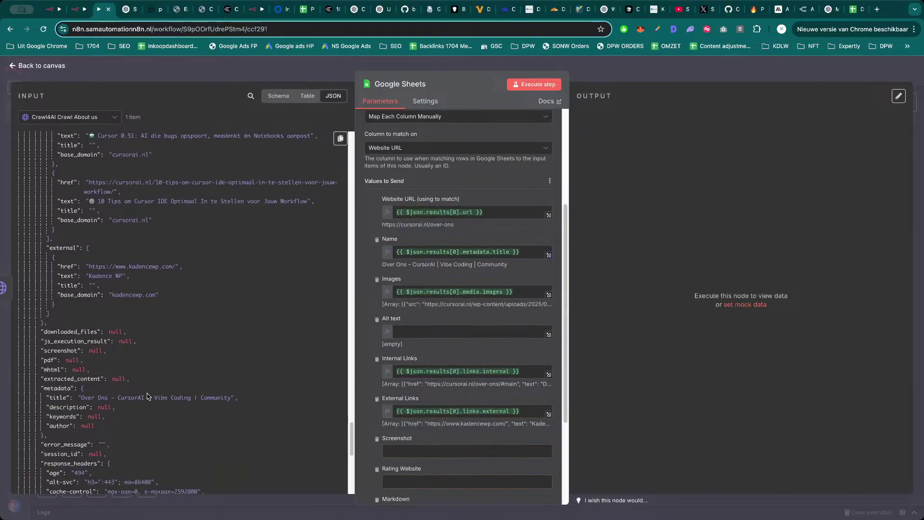
scroll(150, 408, down, 4)
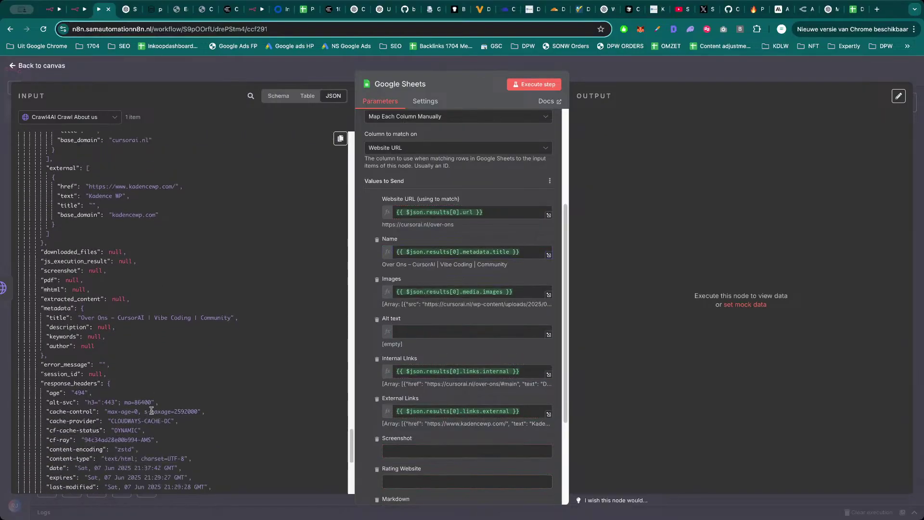
scroll(152, 410, down, 3)
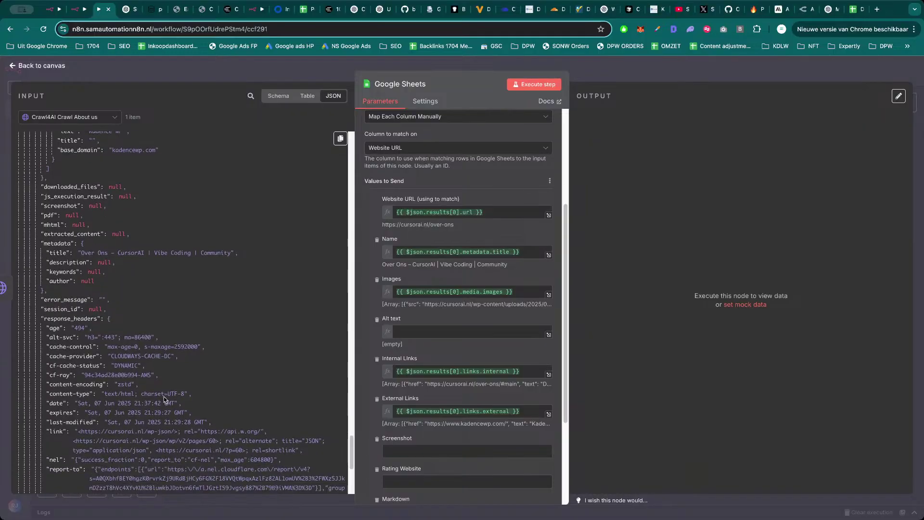
scroll(168, 391, down, 1)
scroll(101, 396, down, 1)
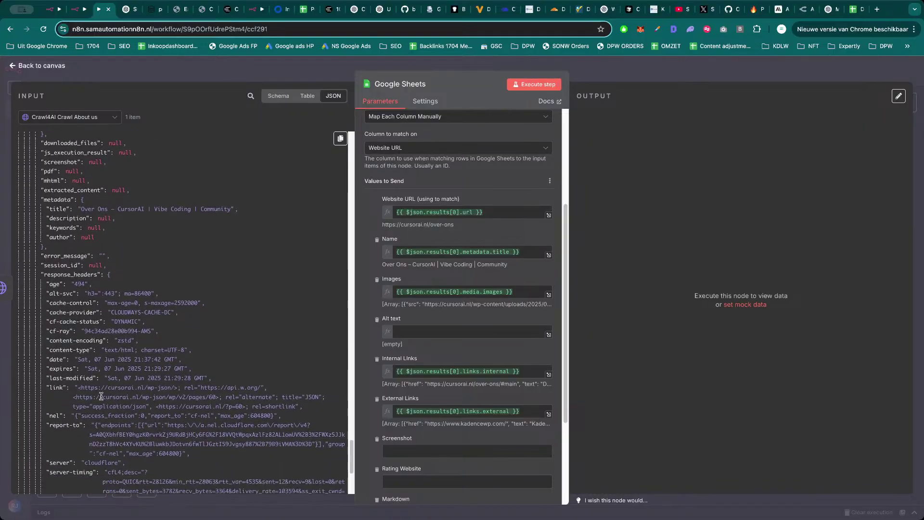
scroll(144, 390, down, 2)
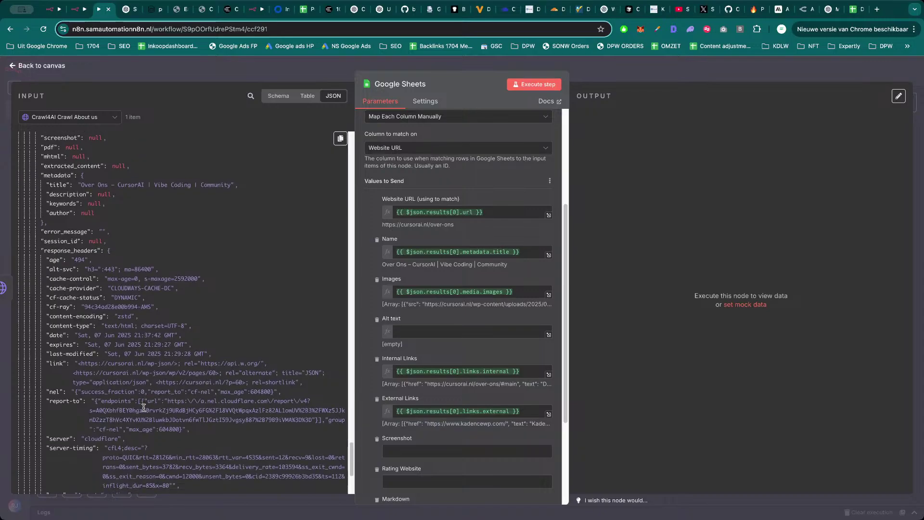
scroll(154, 409, down, 4)
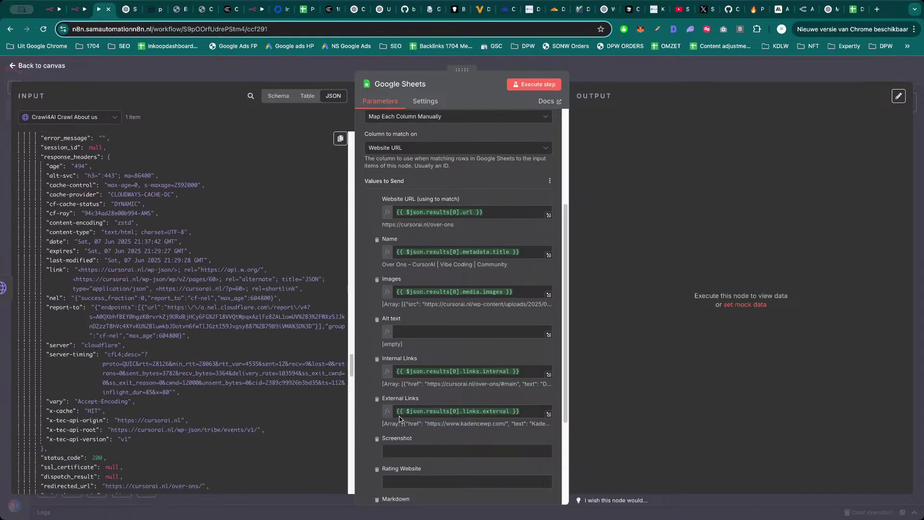
scroll(400, 419, down, 3)
scroll(153, 405, down, 1)
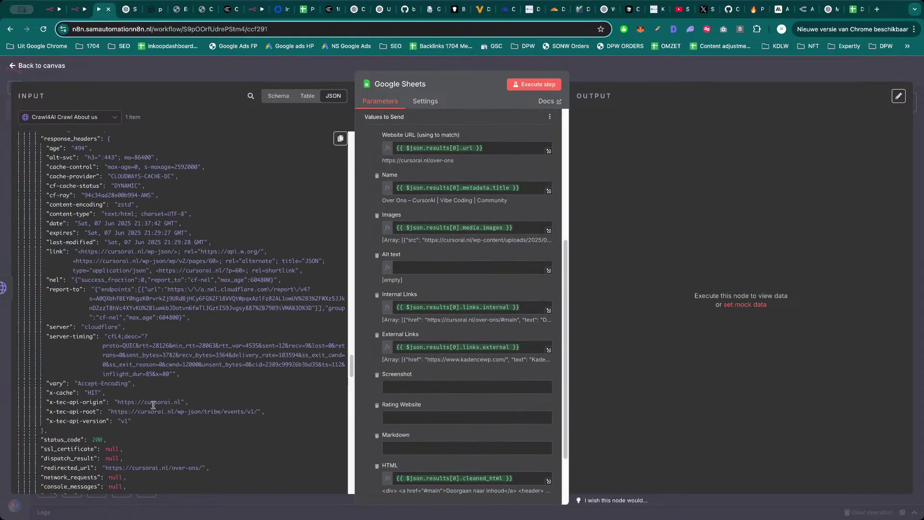
scroll(153, 405, down, 1)
scroll(160, 418, down, 1)
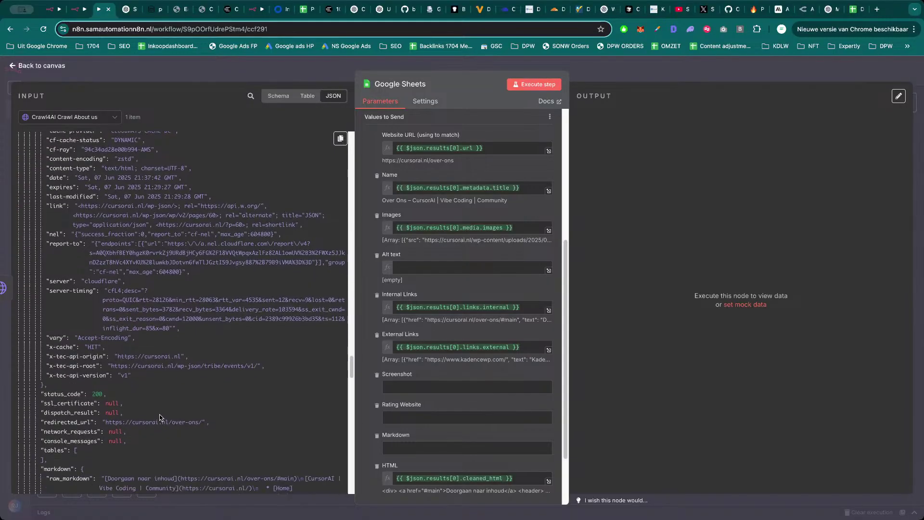
scroll(161, 417, down, 2)
scroll(87, 431, down, 1)
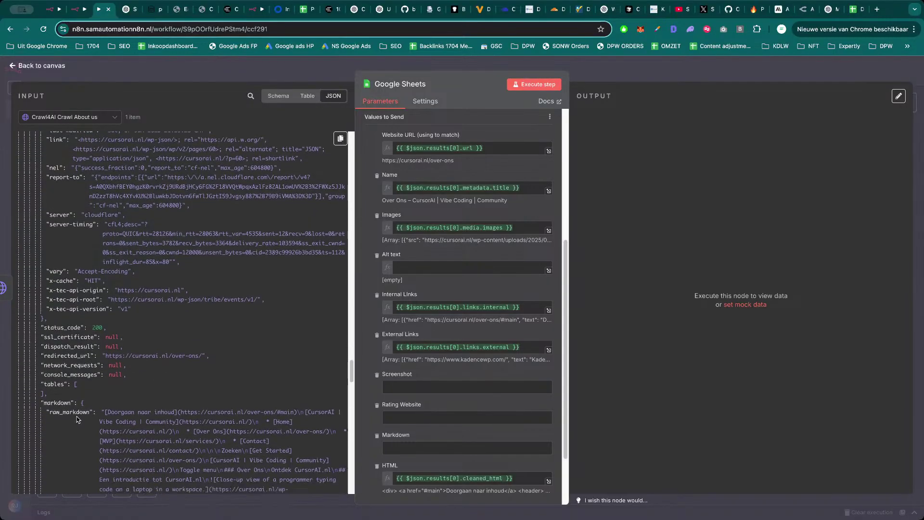
scroll(136, 415, down, 5)
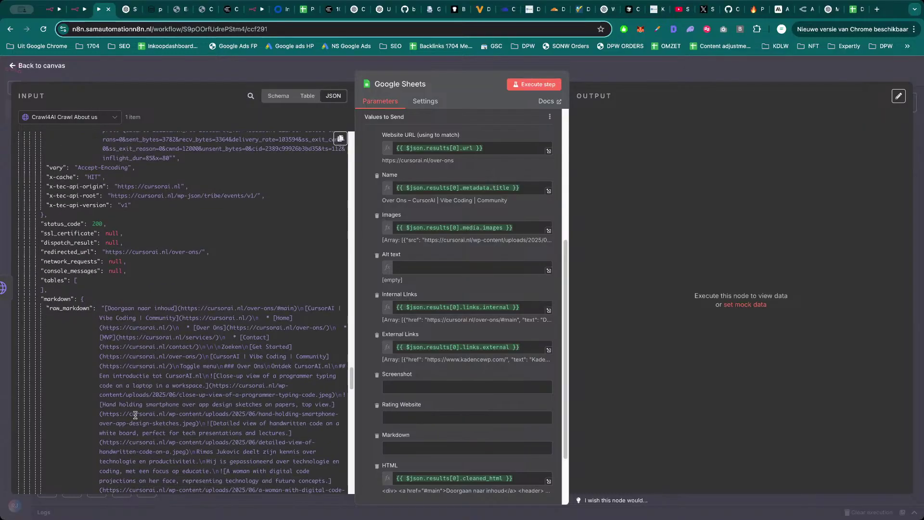
scroll(136, 415, down, 15)
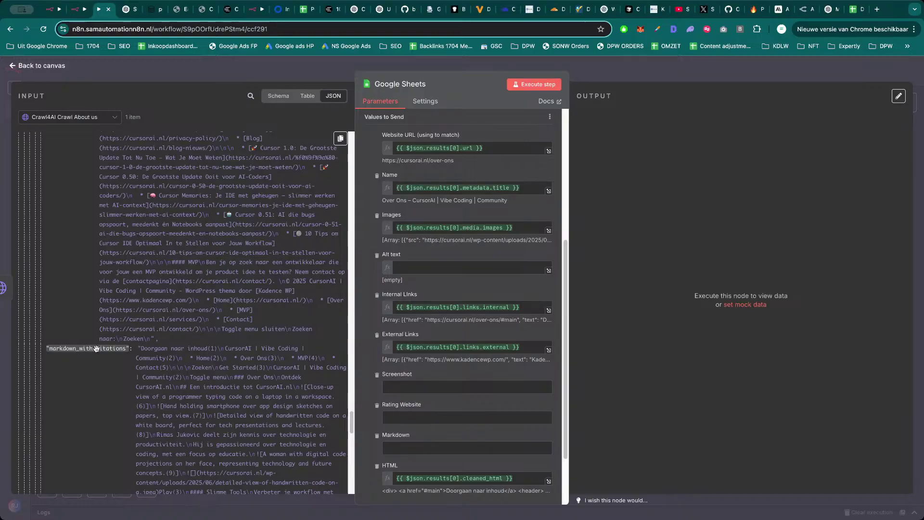
scroll(231, 395, down, 5)
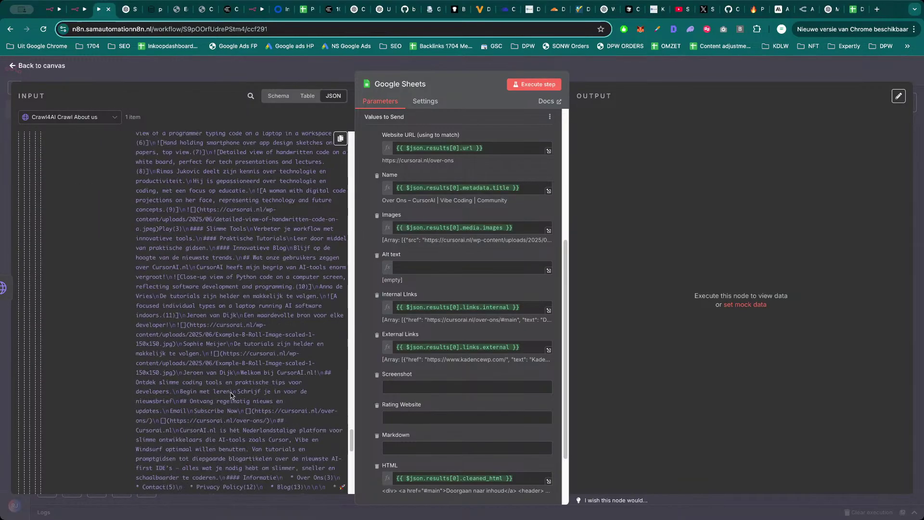
scroll(231, 396, down, 4)
scroll(208, 396, down, 1)
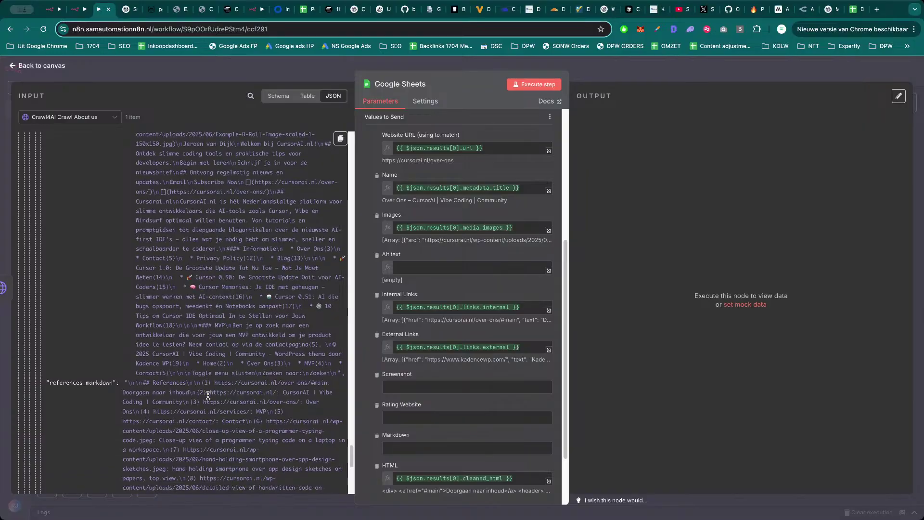
scroll(164, 389, up, 10)
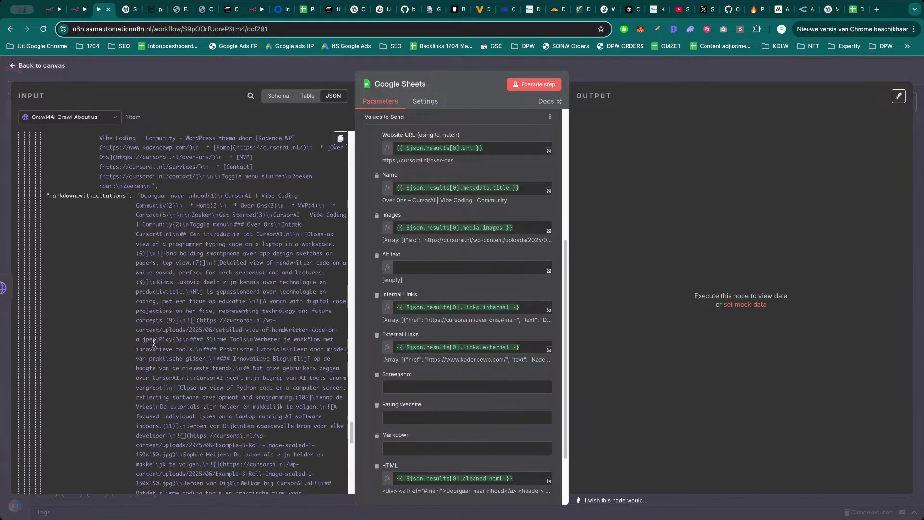
scroll(126, 282, up, 15)
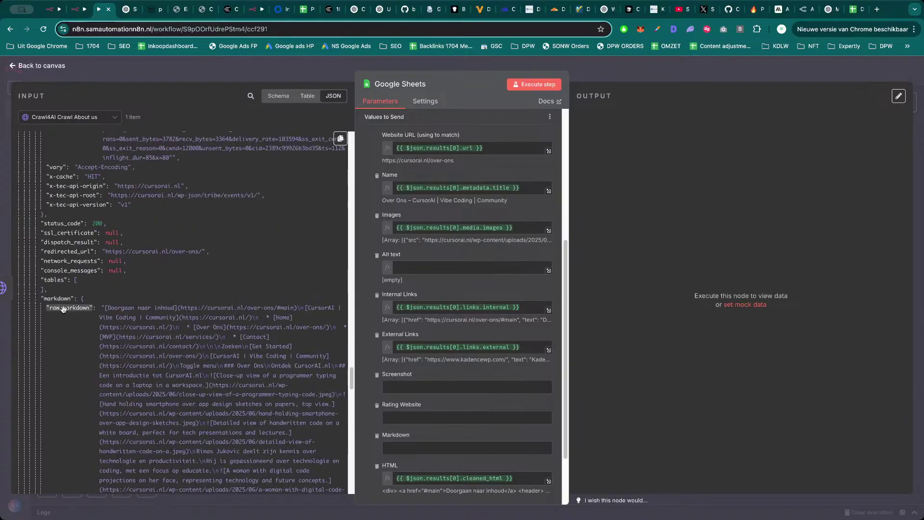
scroll(111, 329, down, 5)
scroll(111, 329, down, 10)
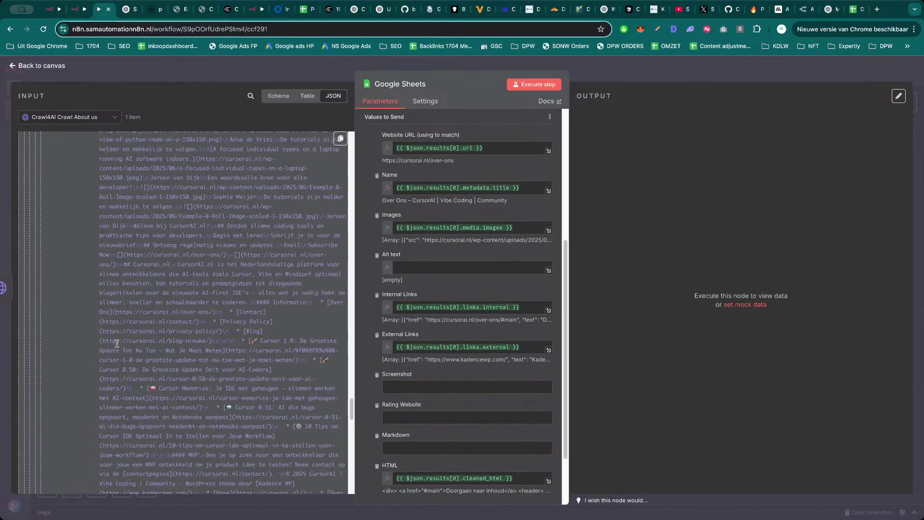
drag(96, 372, 429, 452)
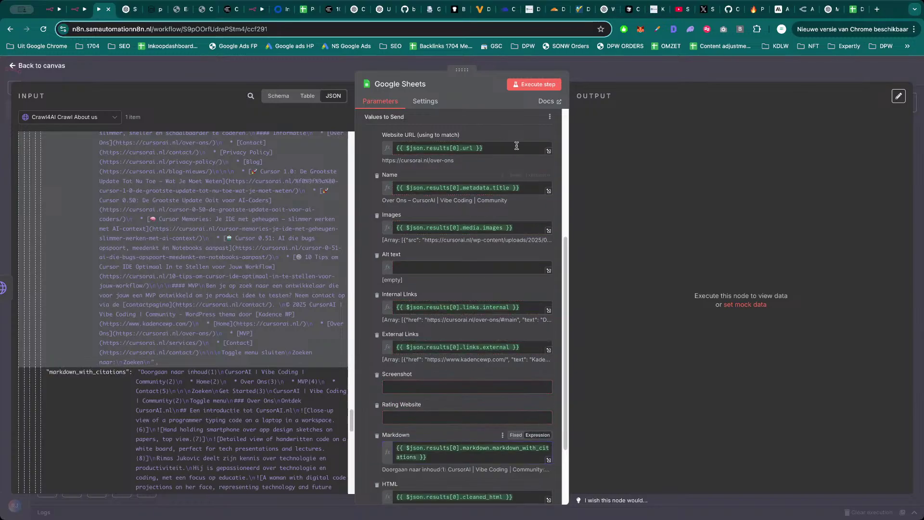
Run the Google Sheets step and inspect the appended Internal Links cell in Digital Agency.
click(535, 85)
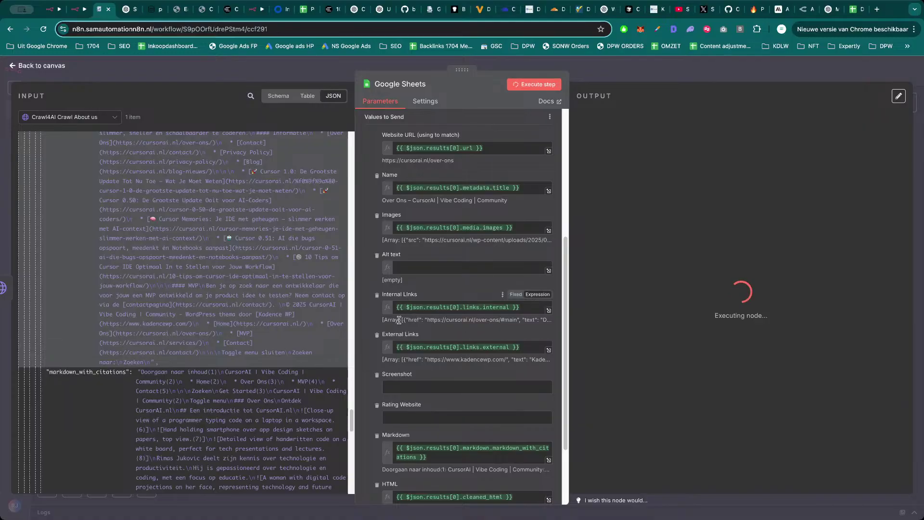
click(855, 9)
click(272, 219)
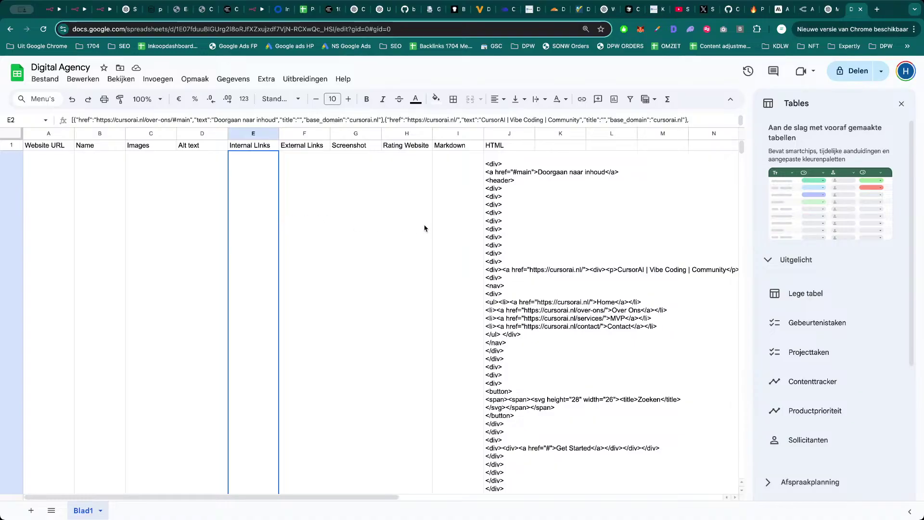
Shrink row 2's height and top-align the HTML cell J2.
scroll(284, 233, down, 5)
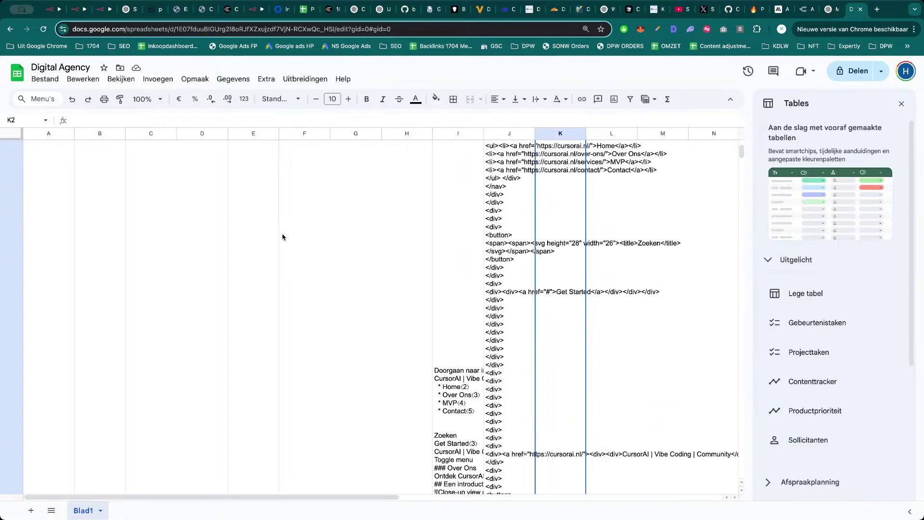
scroll(302, 257, up, 5)
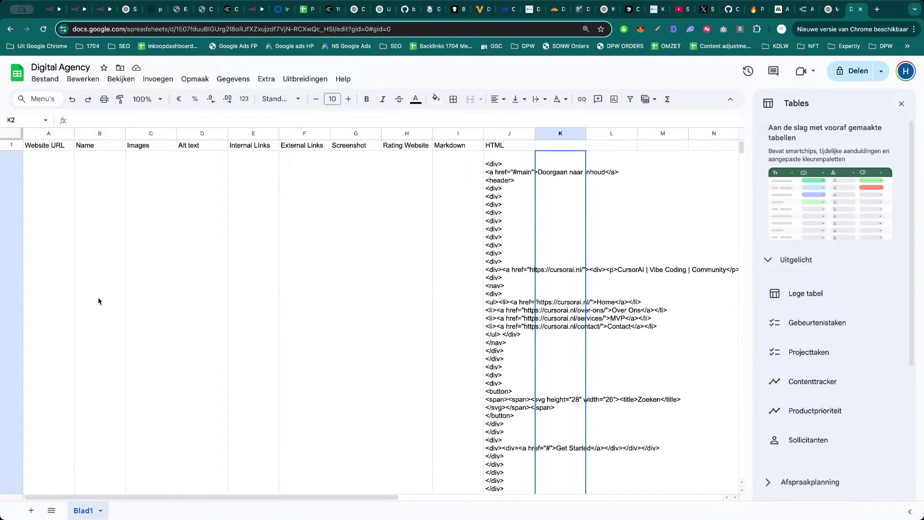
scroll(98, 301, down, 15)
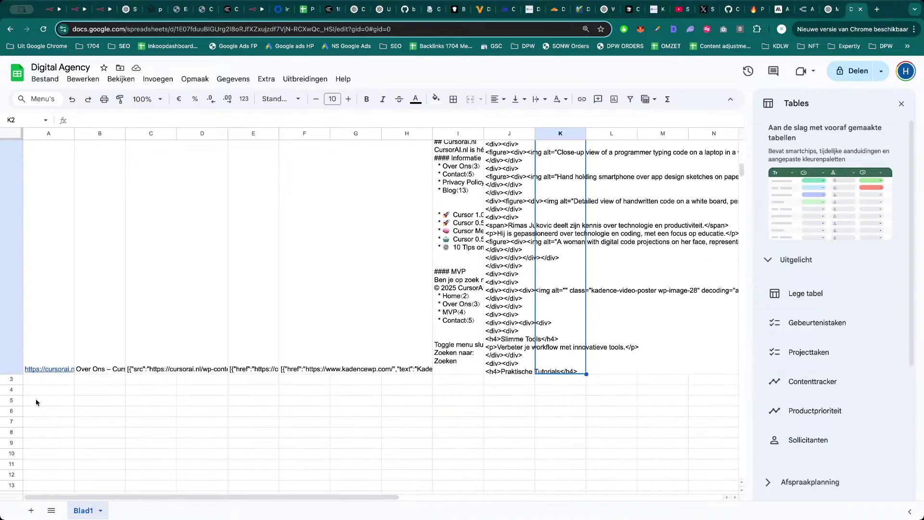
drag(12, 375, 22, 171)
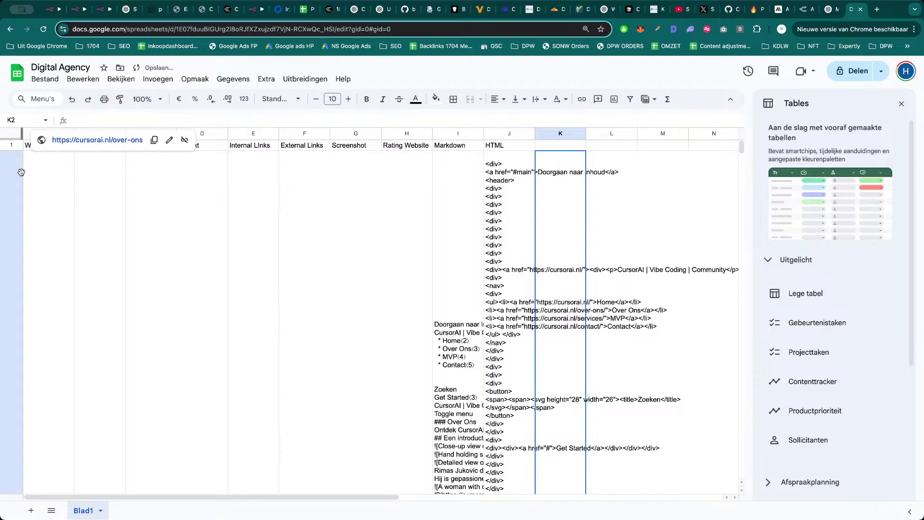
click(496, 234)
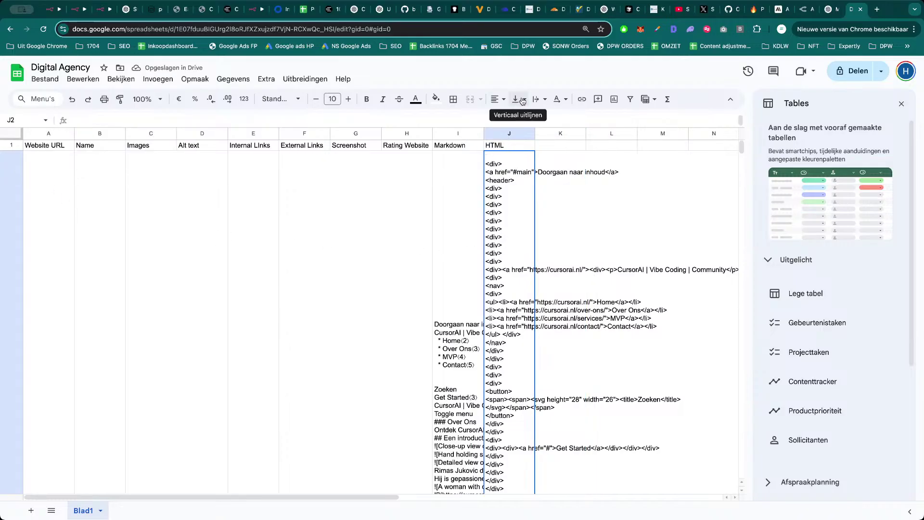
click(522, 100)
click(523, 118)
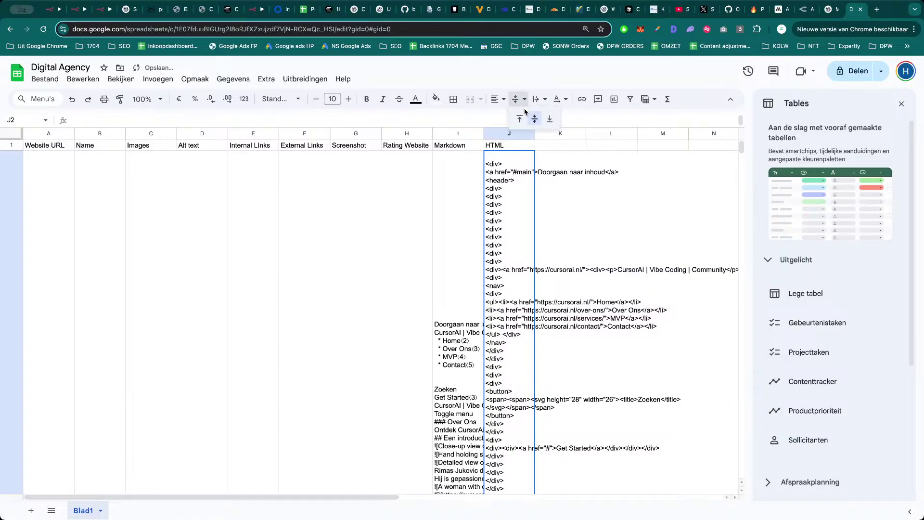
Set J2's text wrapping to Clip and widen column J to show full HTML lines.
click(540, 100)
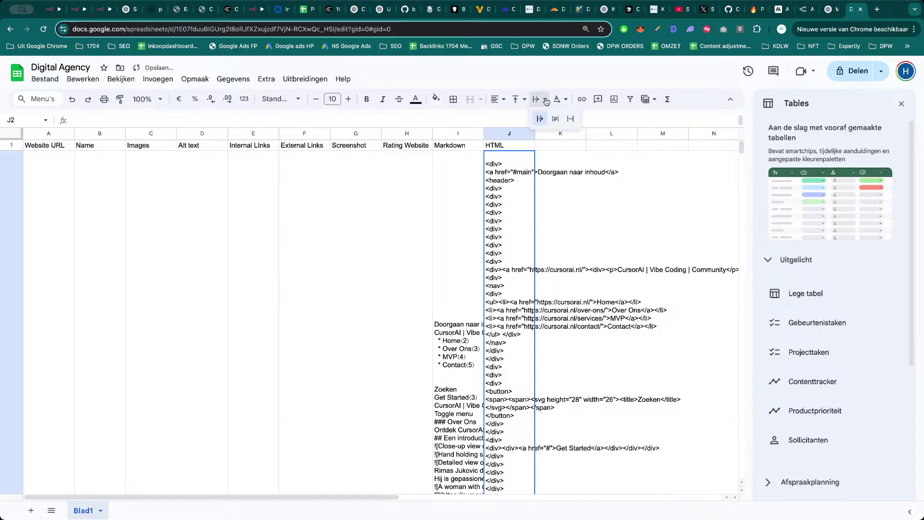
click(556, 117)
click(534, 100)
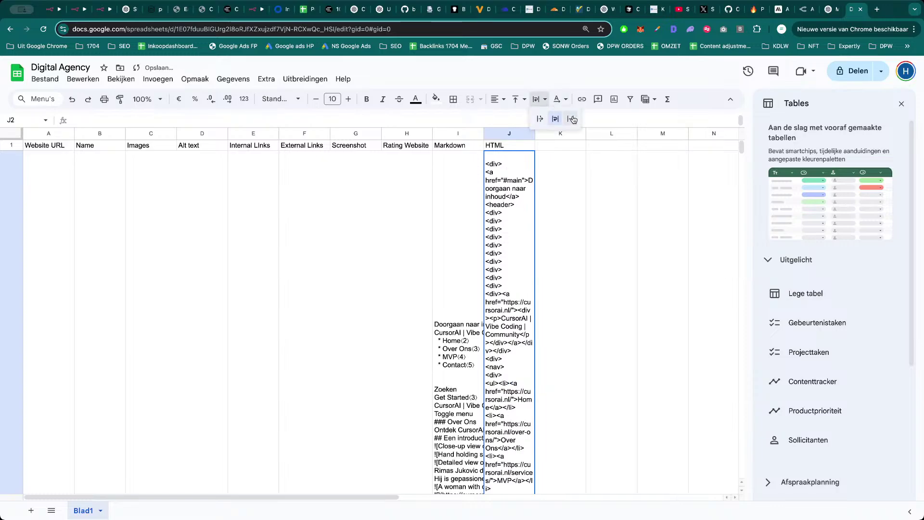
click(574, 116)
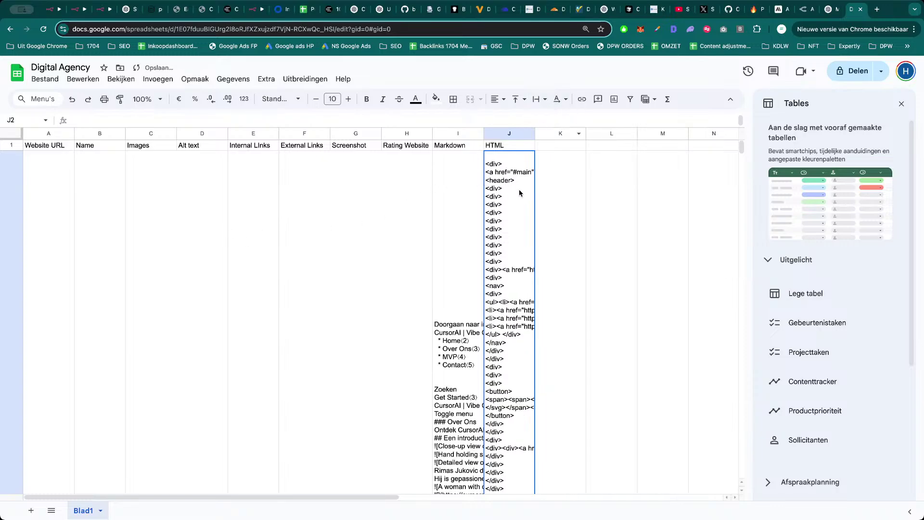
drag(535, 134, 686, 145)
click(565, 101)
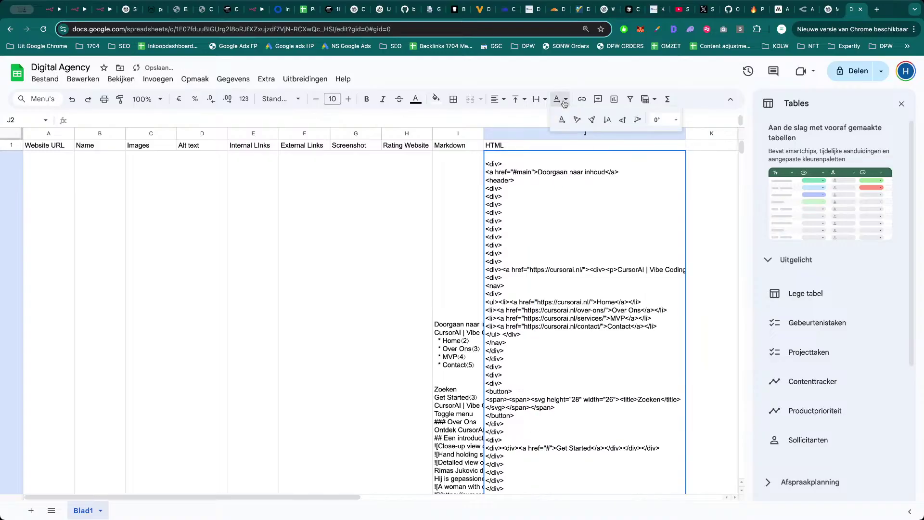
click(564, 101)
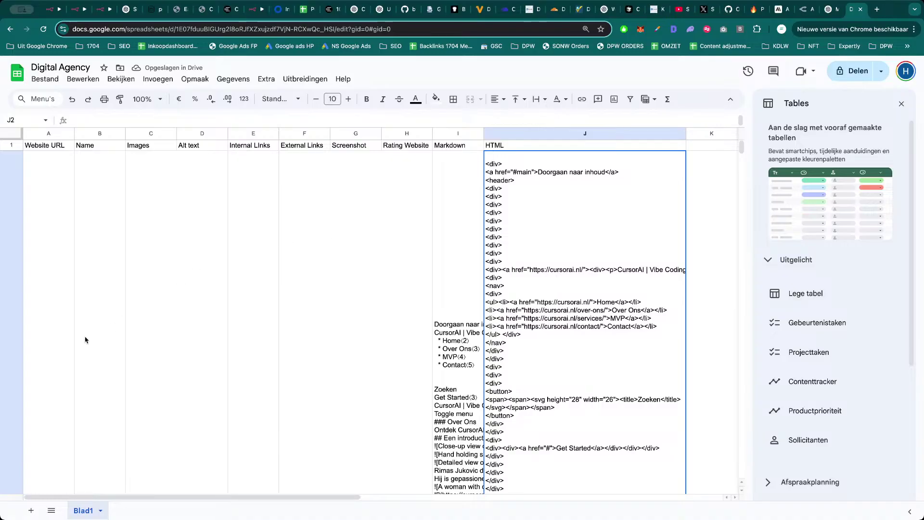
Shorten the very tall row 2 to a compact height.
scroll(41, 364, down, 10)
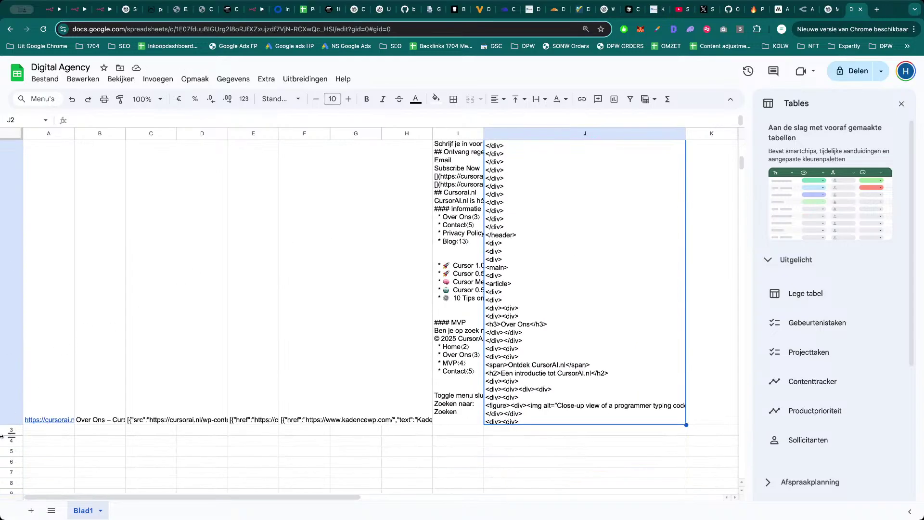
drag(10, 425, 51, 201)
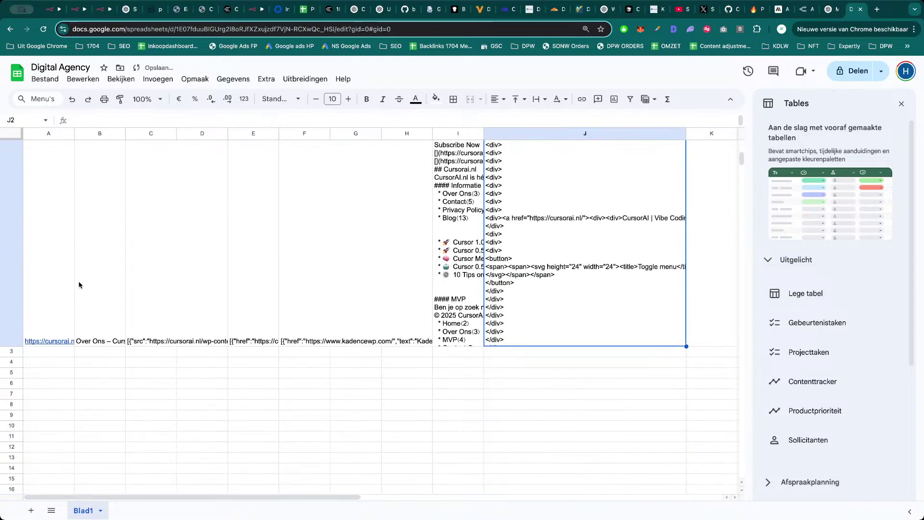
drag(12, 346, 33, 176)
scroll(36, 403, down, 2)
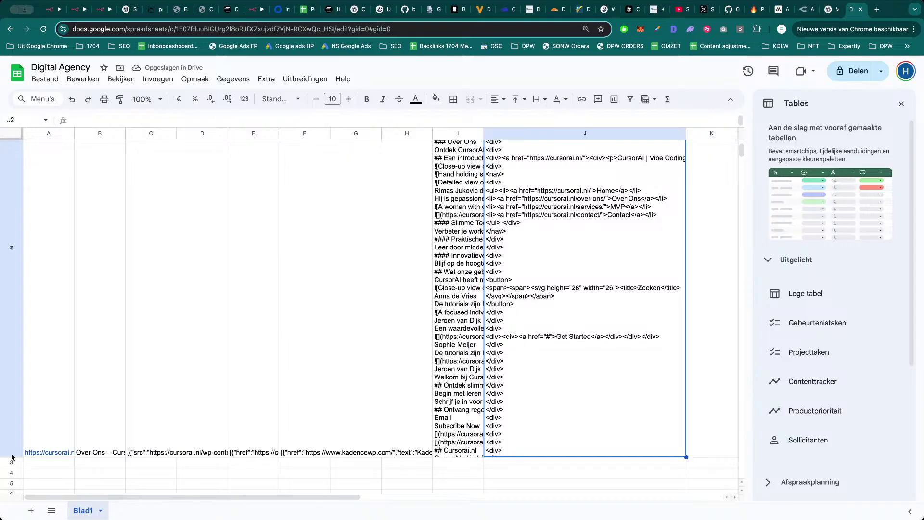
drag(11, 457, 37, 197)
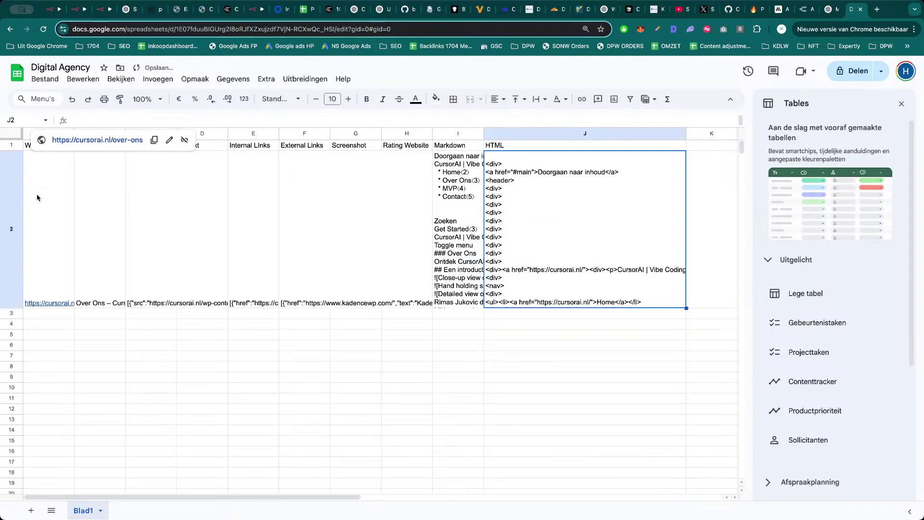
drag(11, 308, 14, 164)
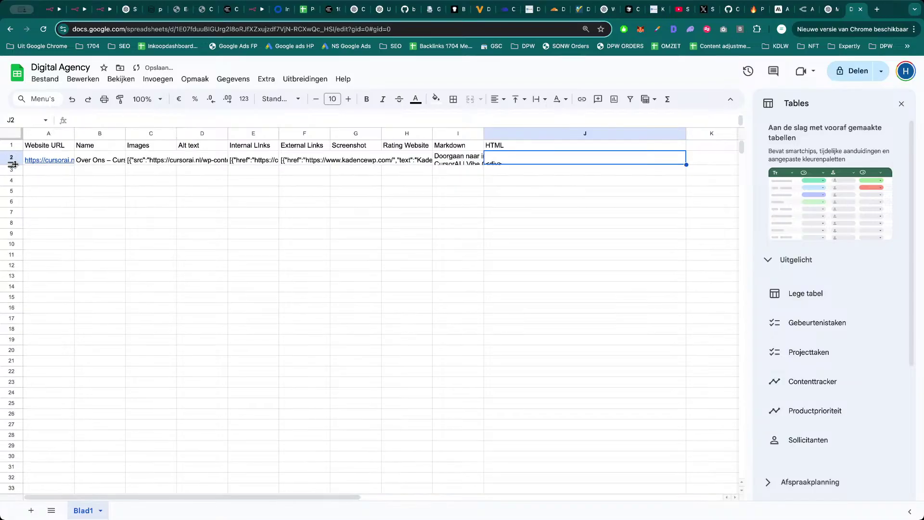
Clip the text in the whole HTML column J and make row 2 a few lines tall.
click(517, 138)
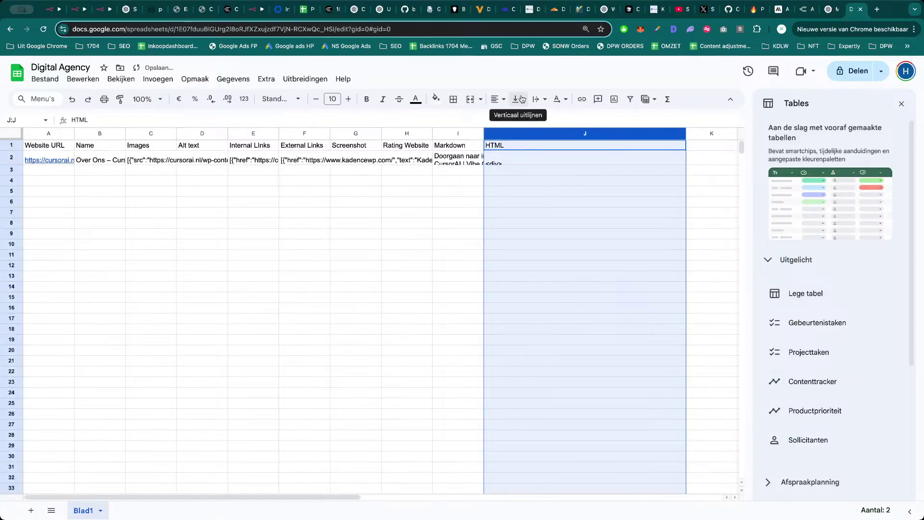
click(545, 99)
click(571, 119)
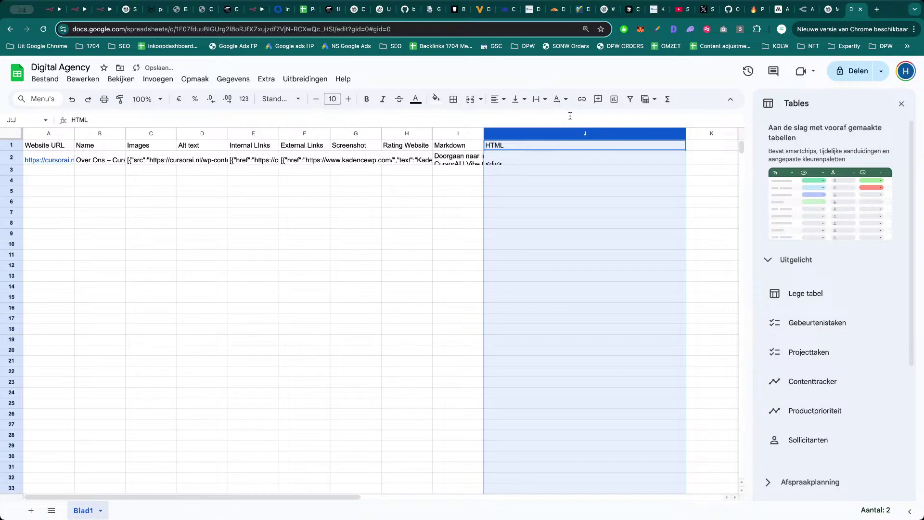
click(510, 192)
click(512, 163)
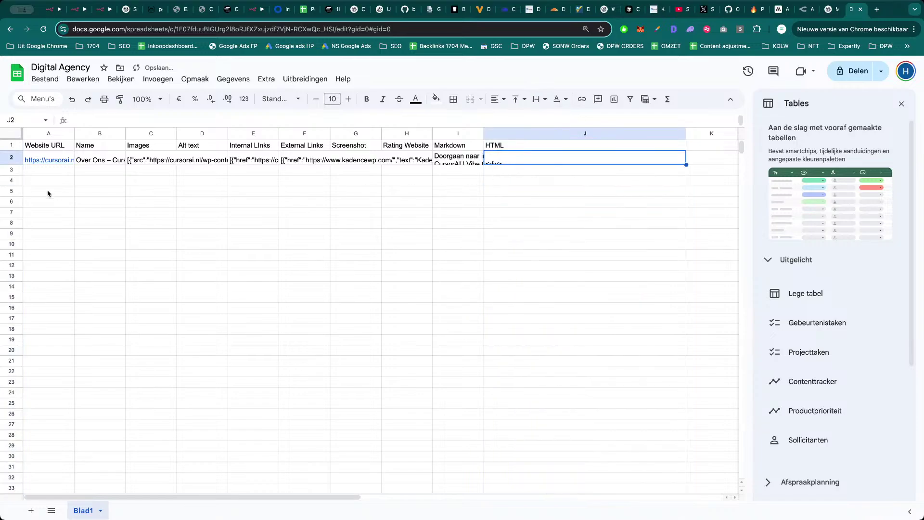
drag(14, 165, 14, 205)
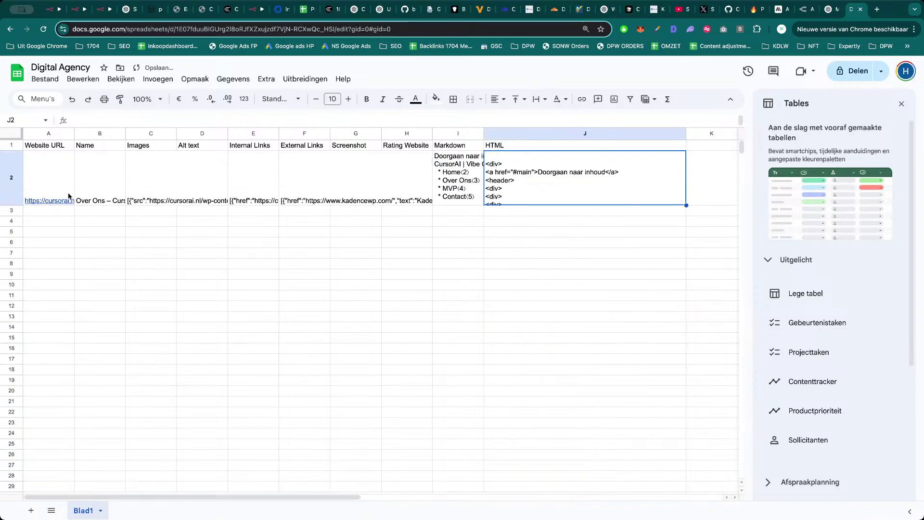
Autofit columns A, B and C to the Website URL, page name and JSON text.
click(70, 160)
double_click(74, 133)
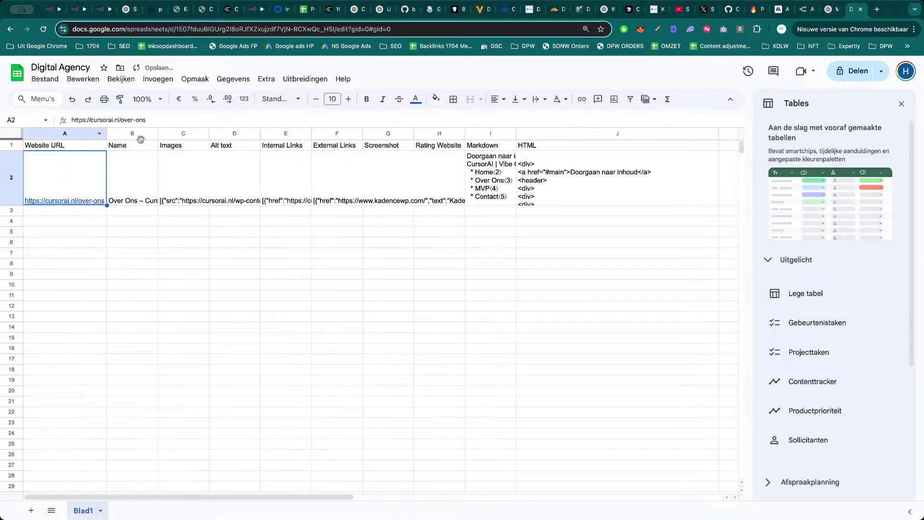
double_click(157, 134)
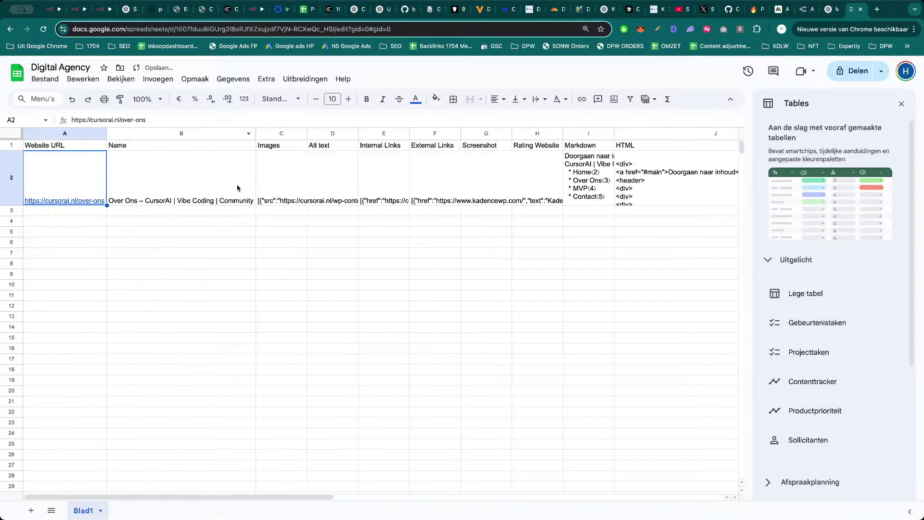
double_click(307, 133)
Narrow the over-wide Images column C to a moderate width.
click(407, 189)
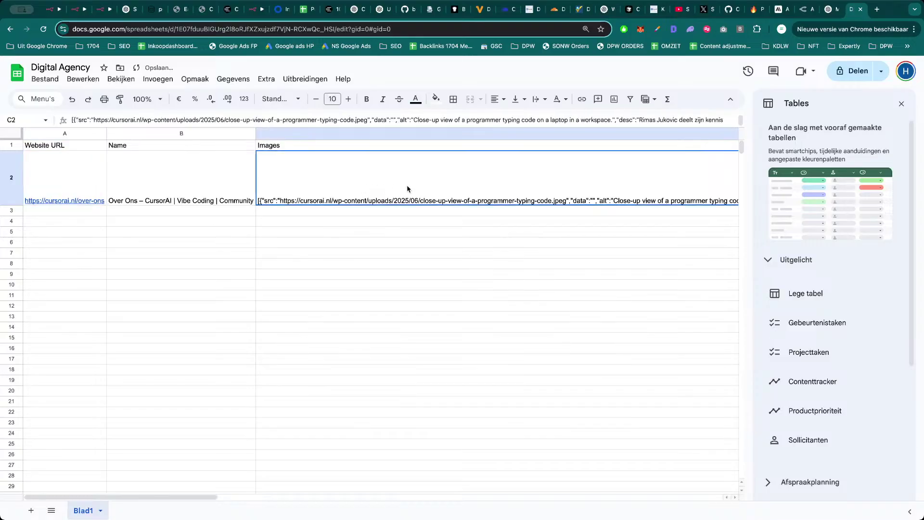
scroll(378, 174, right, 10)
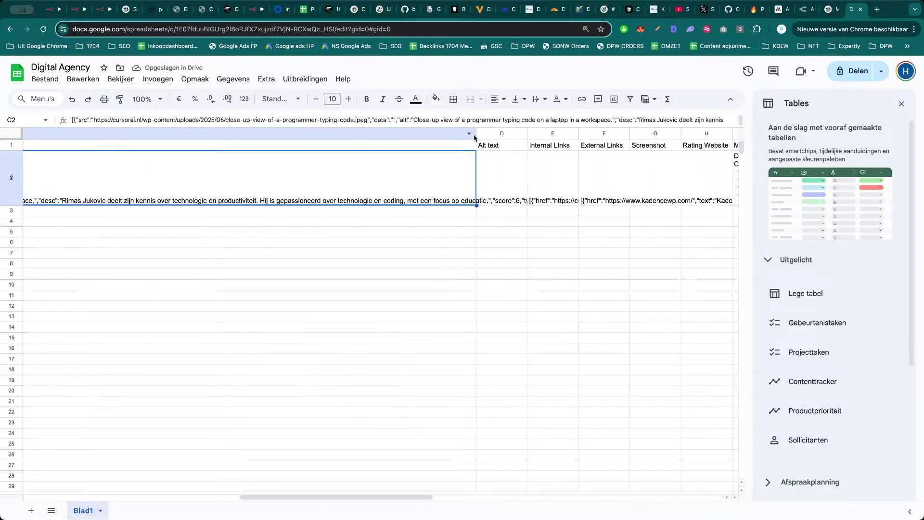
drag(475, 137, 137, 140)
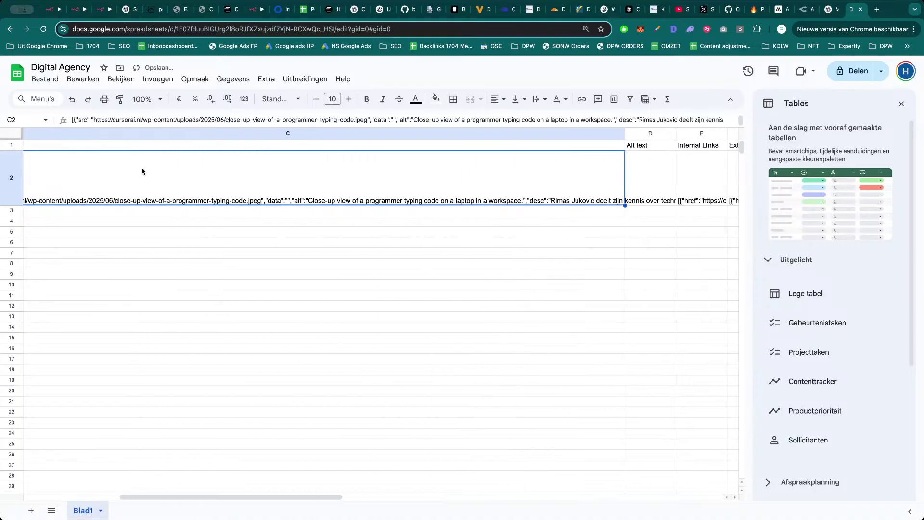
drag(624, 134, 314, 135)
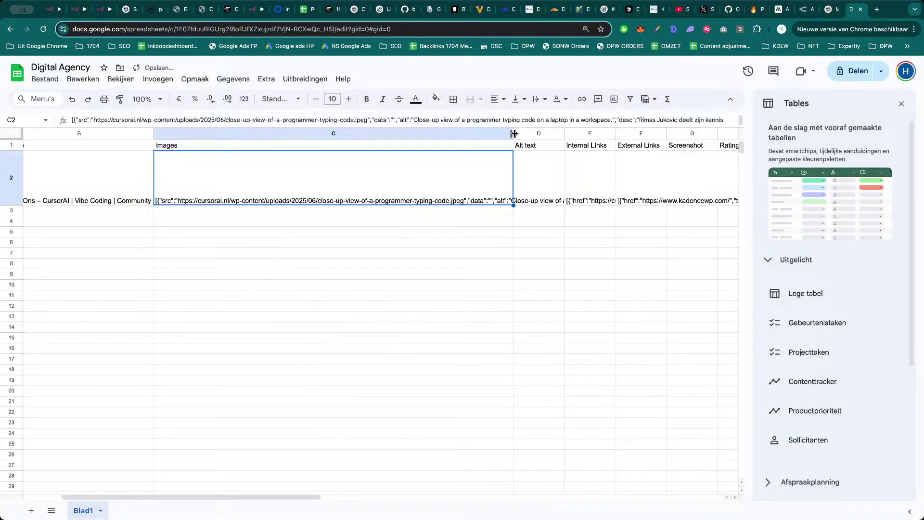
drag(514, 133, 351, 134)
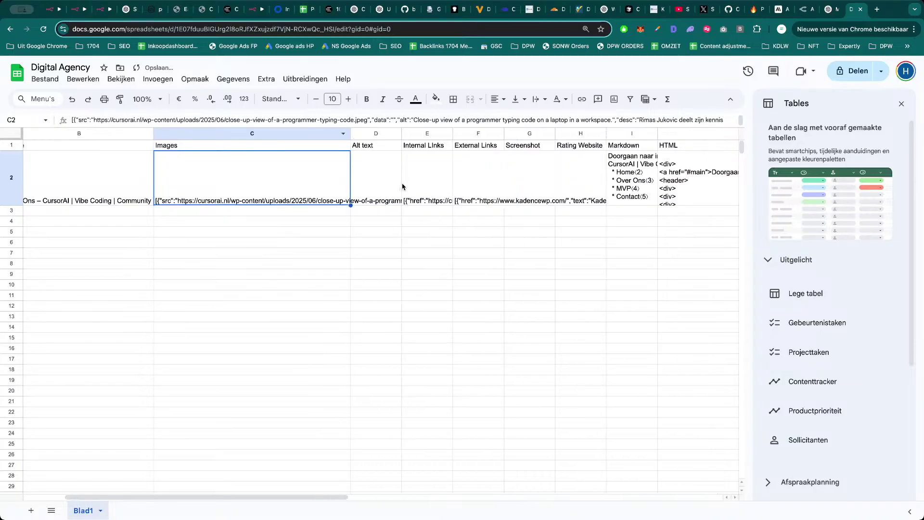
Review row 2's Internal Links, External Links, Rating Website and empty Screenshot cells.
click(444, 188)
click(487, 181)
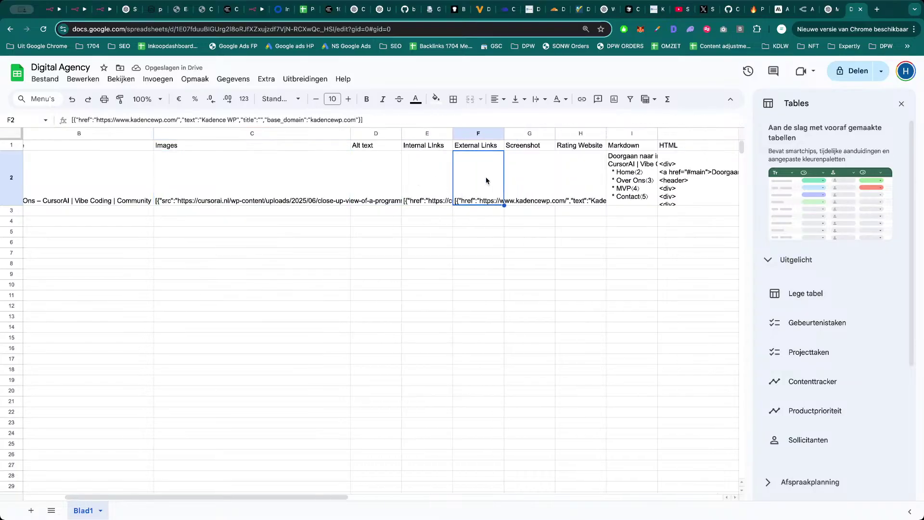
click(529, 172)
click(583, 175)
click(533, 175)
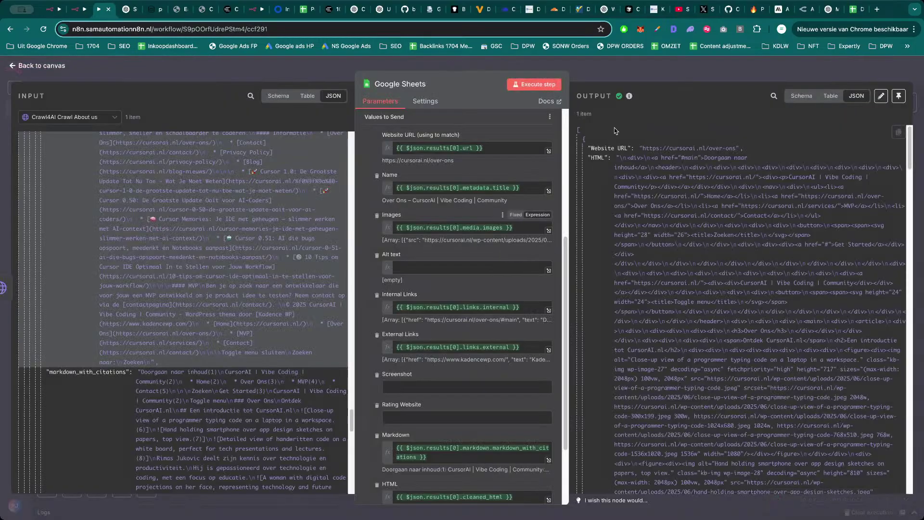
Copy the Screenshot Home and Convert to File nodes and connect the copies after Google Sheets.
key(Escape)
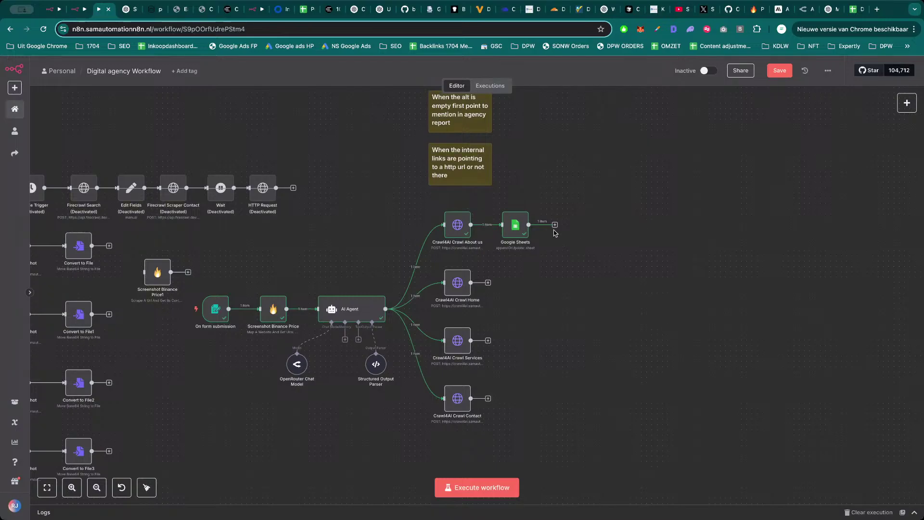
click(555, 225)
key(Escape)
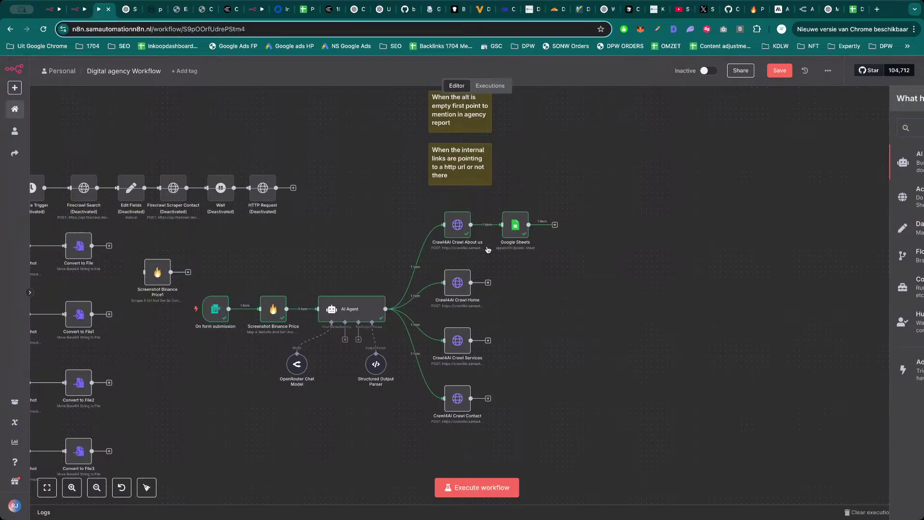
drag(281, 242, 371, 225)
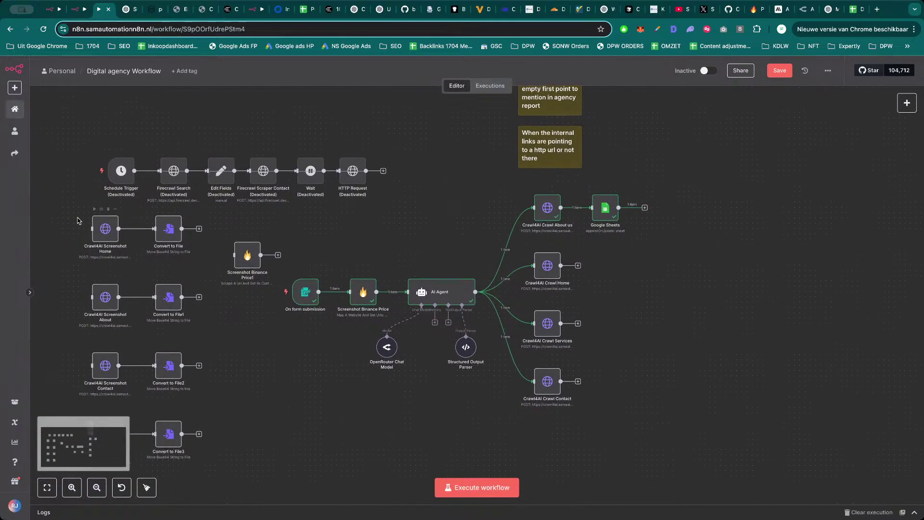
drag(79, 221, 202, 260)
key(ctrl+c)
key(ctrl+v)
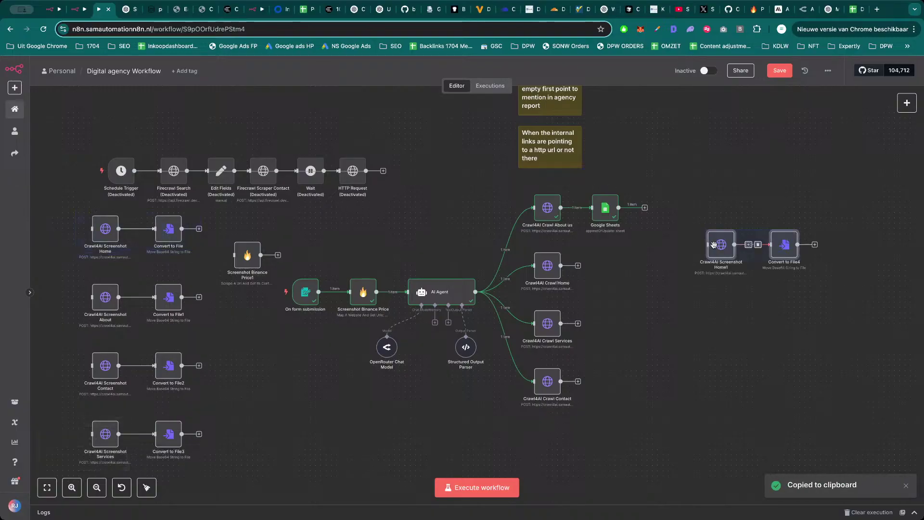
drag(731, 193, 634, 190)
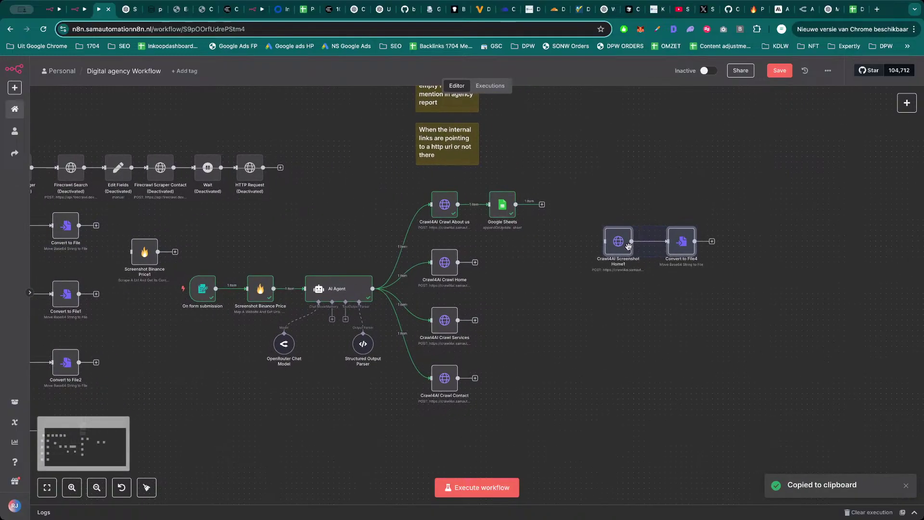
drag(629, 247, 563, 205)
click(591, 262)
Replace Crawl4AI Screenshot Home1's links[3] url with the sheet's Website URL and run it.
double_click(575, 214)
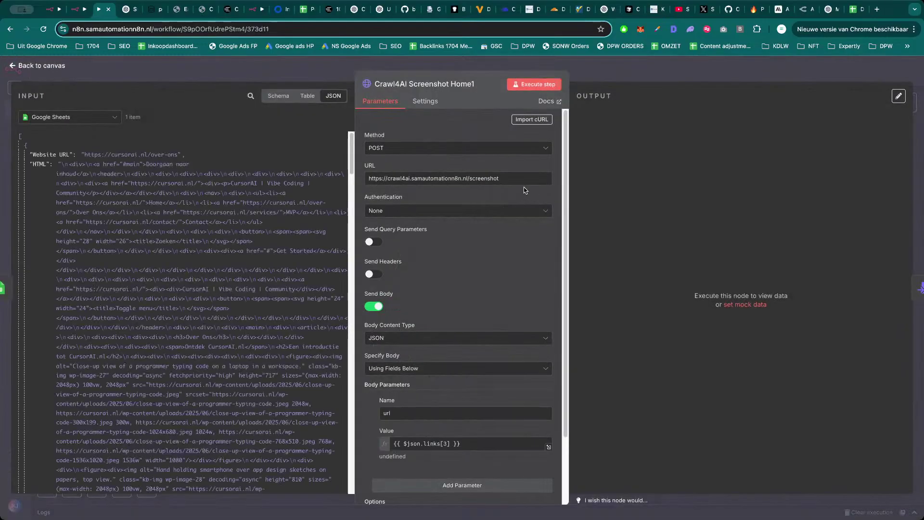
scroll(461, 337, down, 3)
triple_click(462, 367)
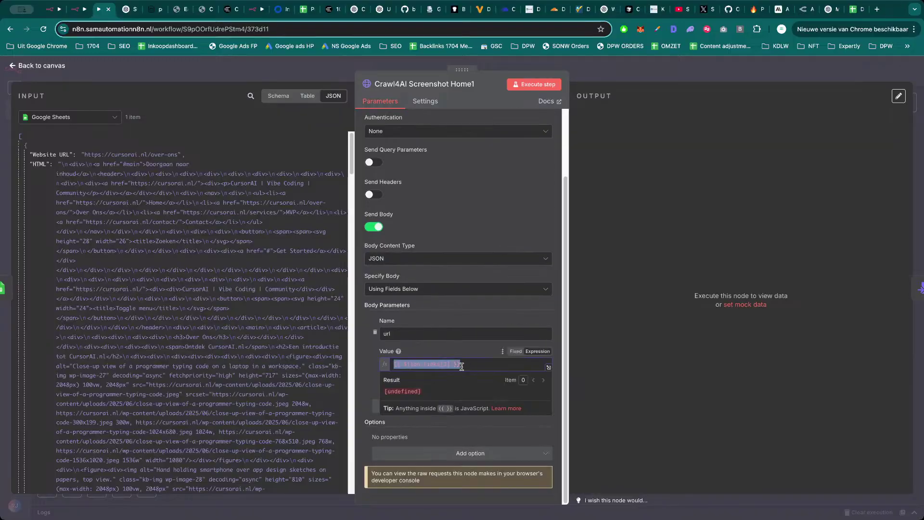
key(BackSpace)
click(372, 358)
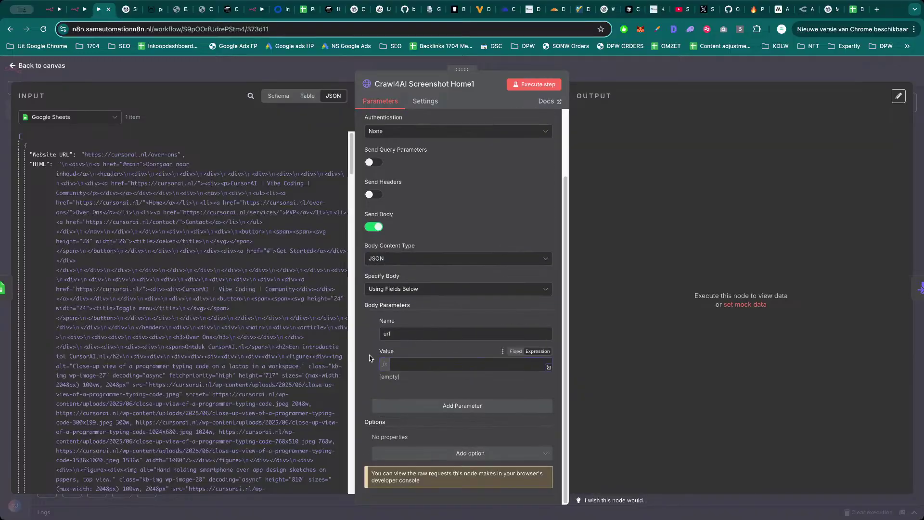
drag(50, 154, 385, 365)
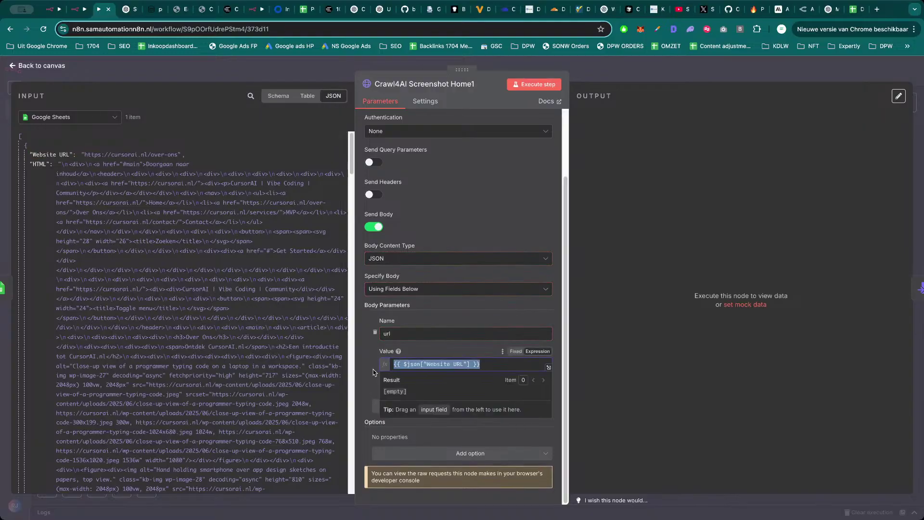
click(534, 84)
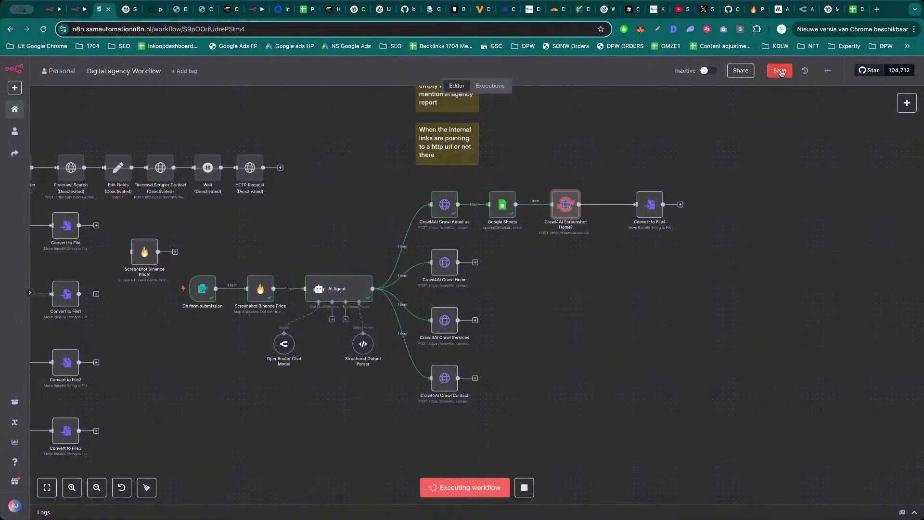
Save the workflow and test the Convert to File4 step on its own.
key(ctrl+s)
double_click(650, 214)
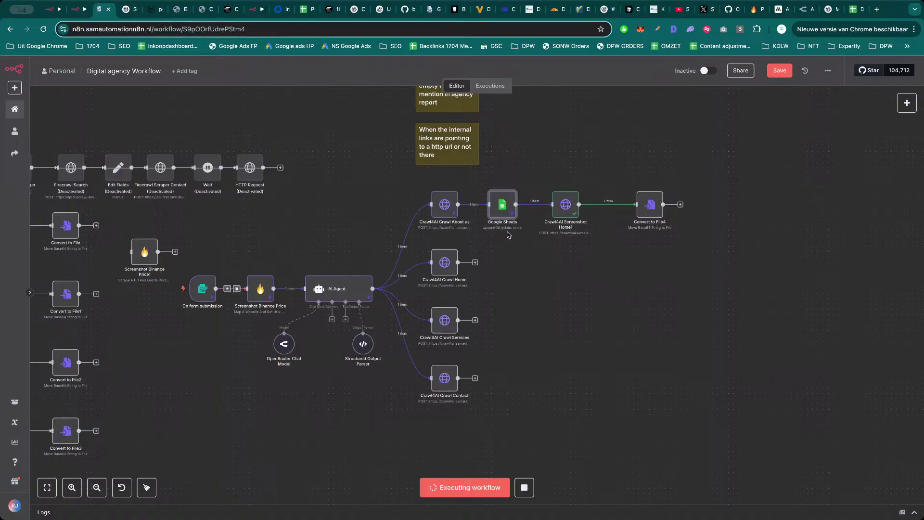
double_click(646, 208)
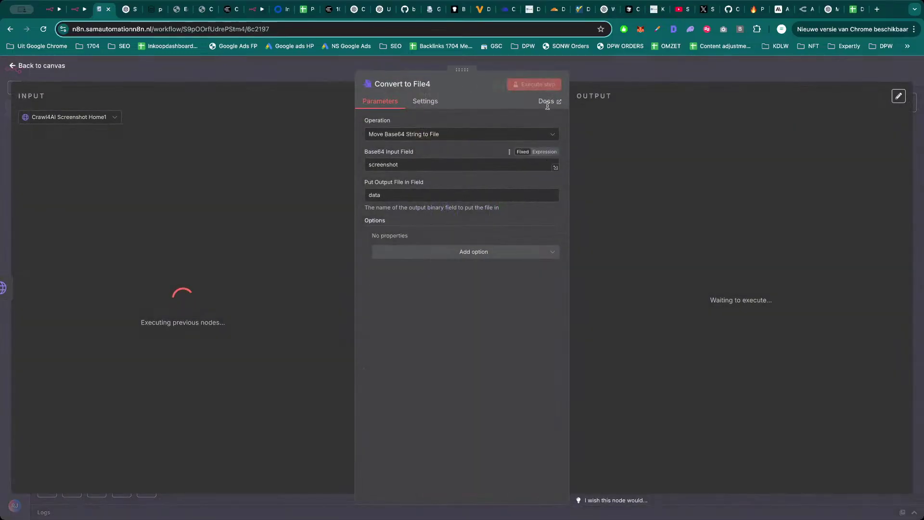
key(Escape)
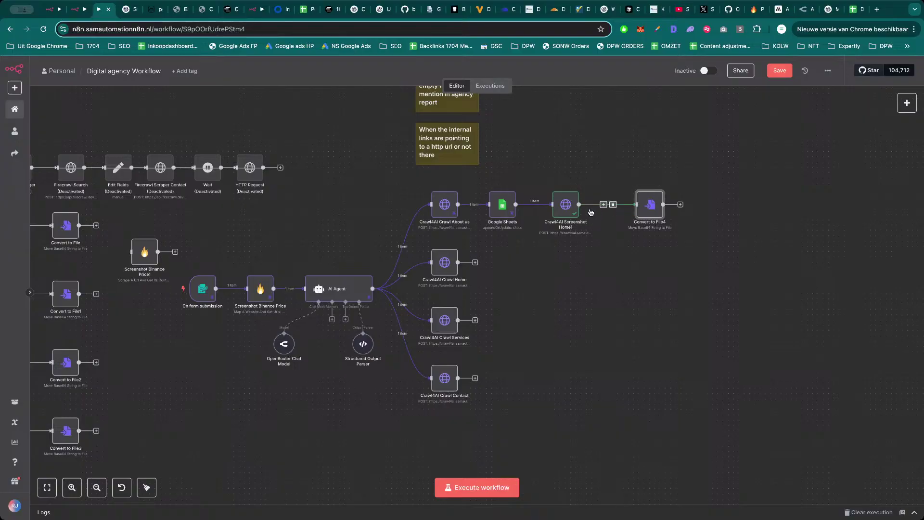
click(574, 211)
key(Return)
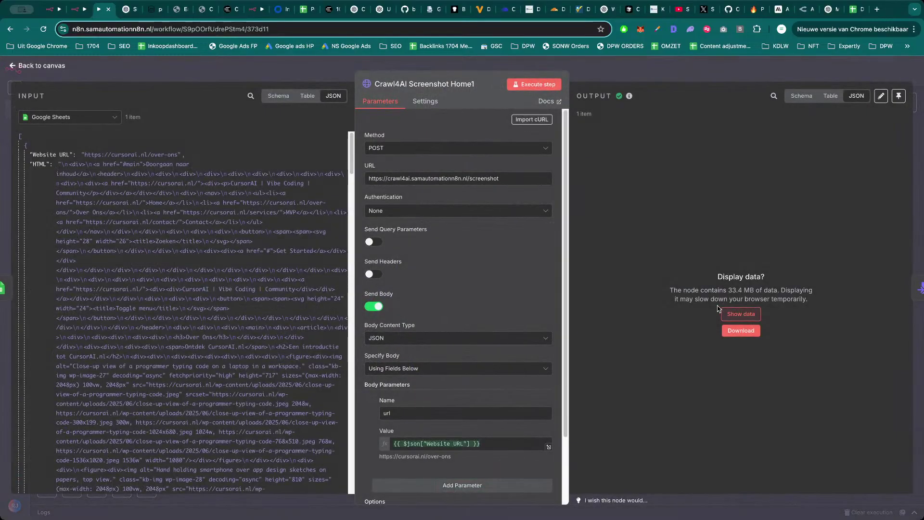
key(Escape)
click(656, 206)
key(Return)
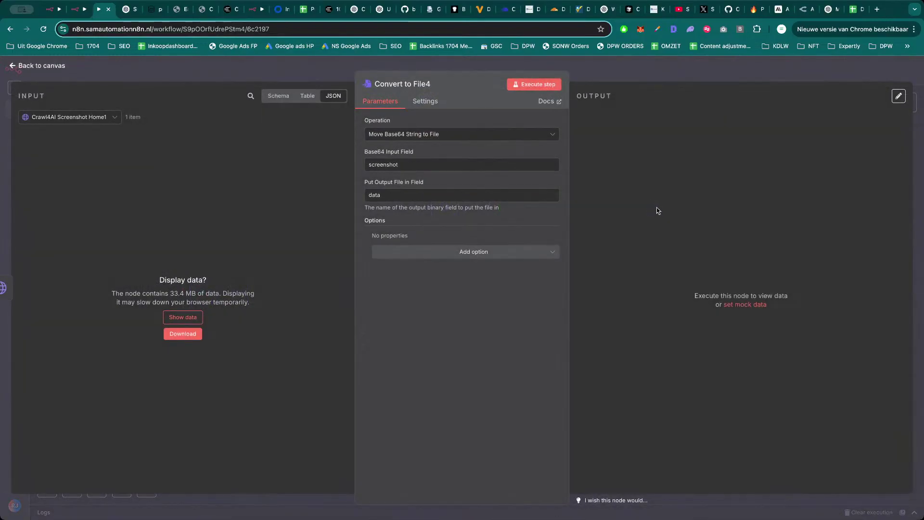
click(541, 85)
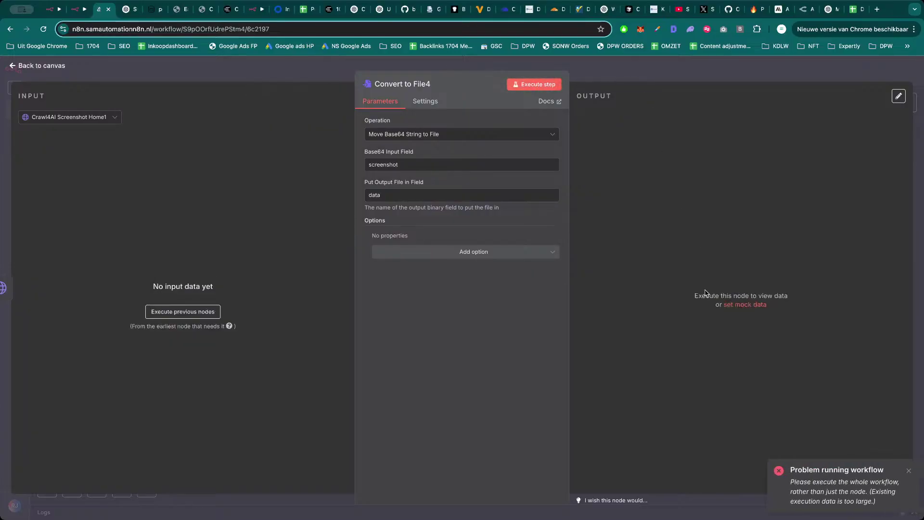
click(699, 74)
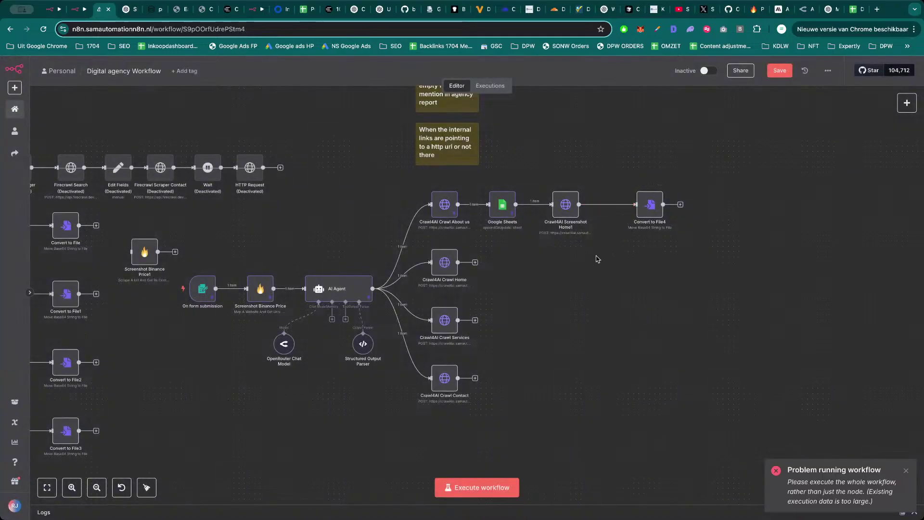
Run and save the whole workflow, then preview Convert to File4's 26.3 MB file.bmp screenshot.
double_click(453, 264)
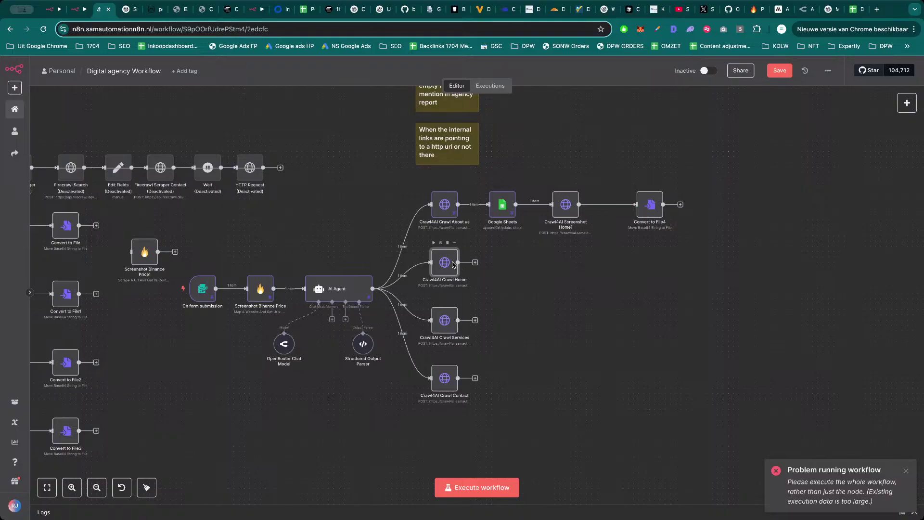
key(Escape)
click(477, 487)
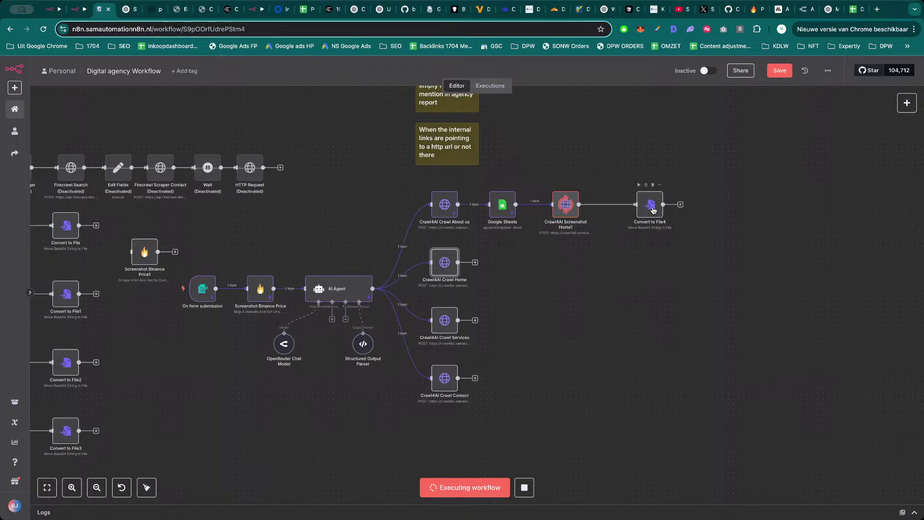
key(ctrl+s)
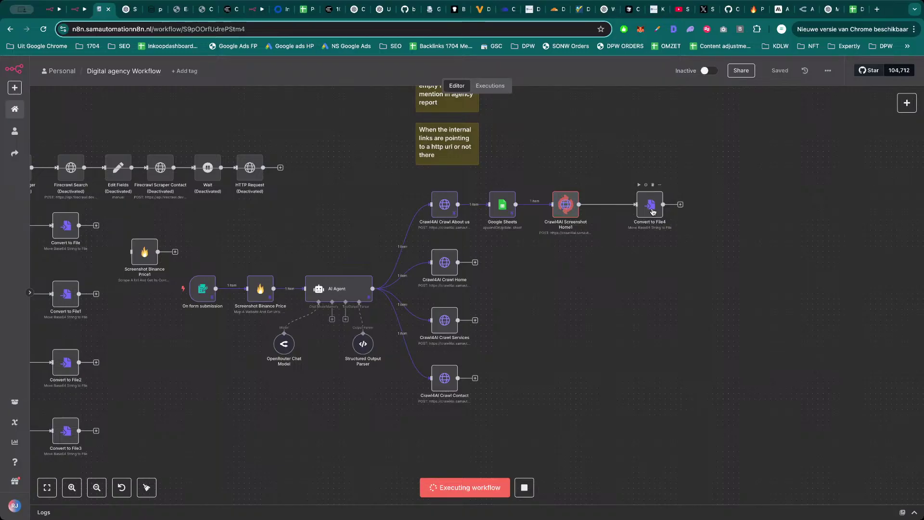
double_click(653, 210)
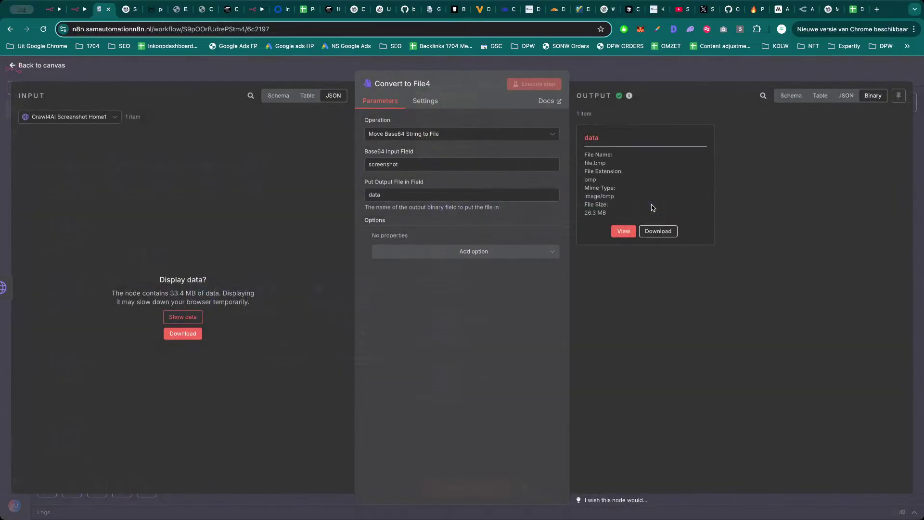
click(624, 231)
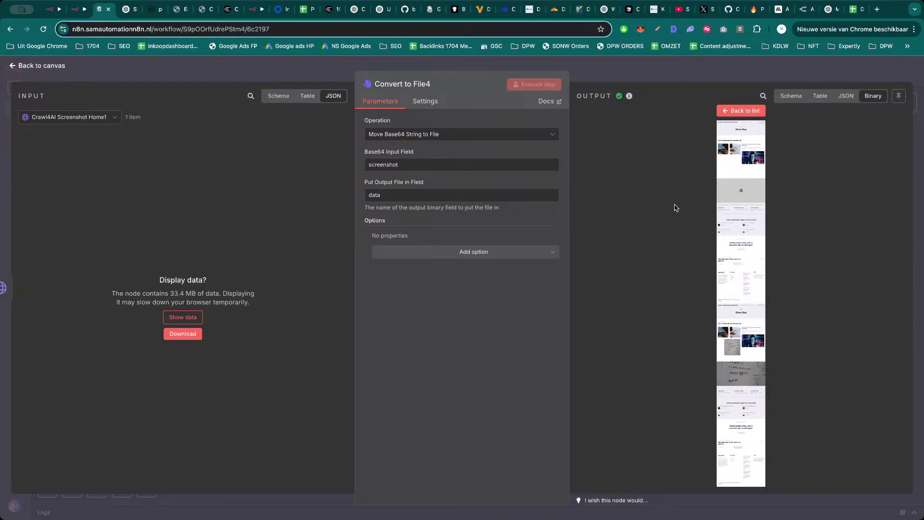
key(Escape)
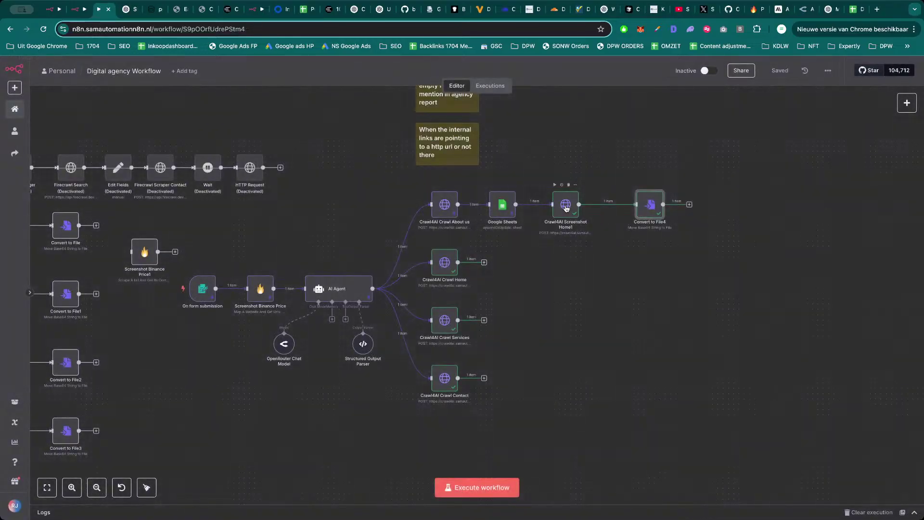
Add a Google Drive 'Upload file' node after Convert to File4.
drag(566, 208, 561, 208)
drag(646, 208, 620, 206)
click(663, 206)
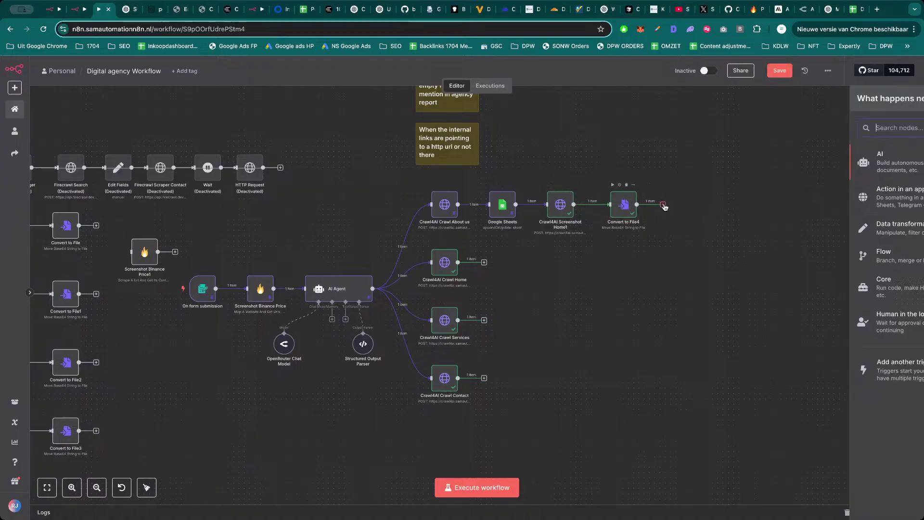
click(653, 260)
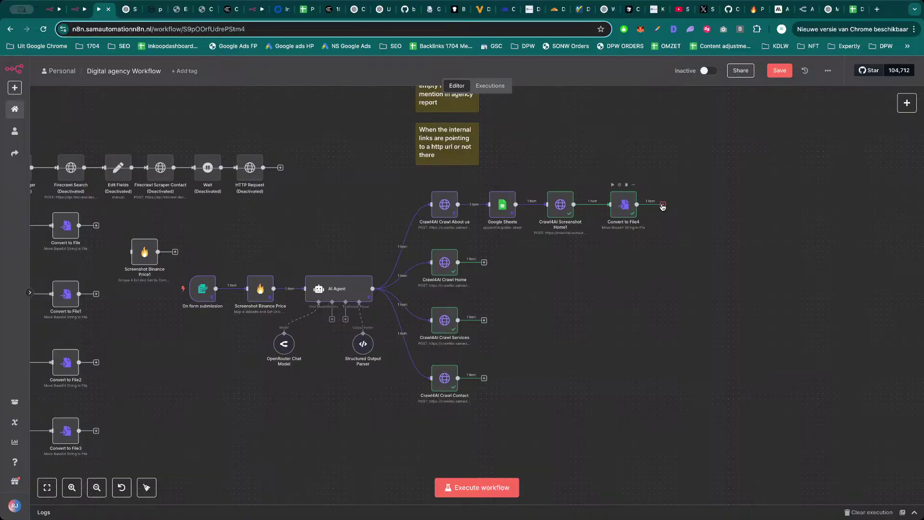
click(664, 206)
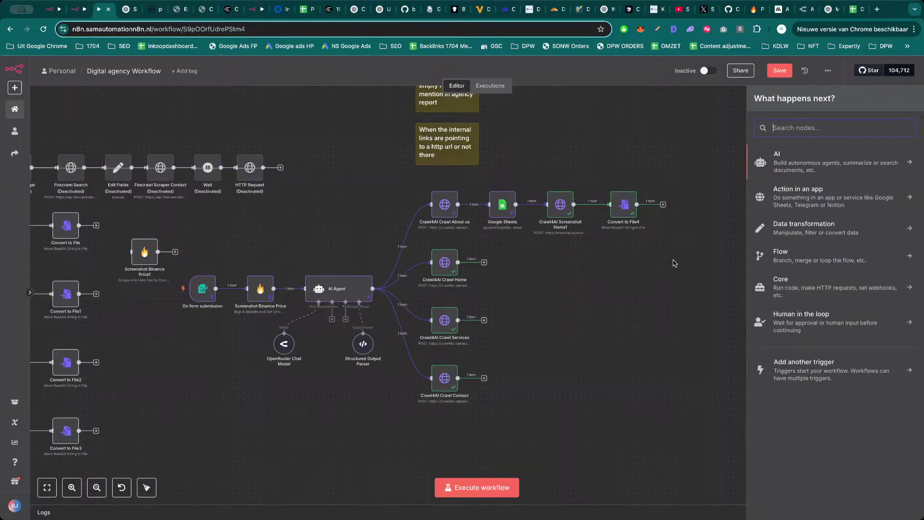
text(drive)
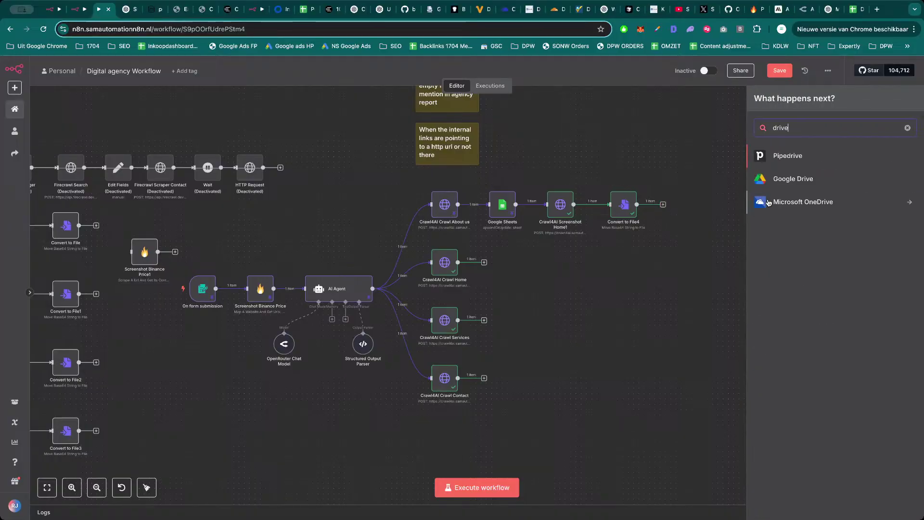
click(791, 179)
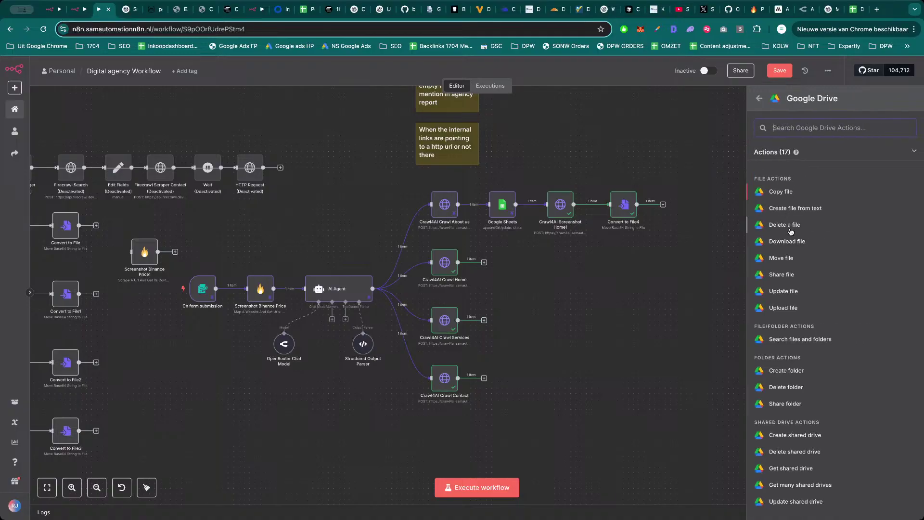
scroll(790, 400, down, 1)
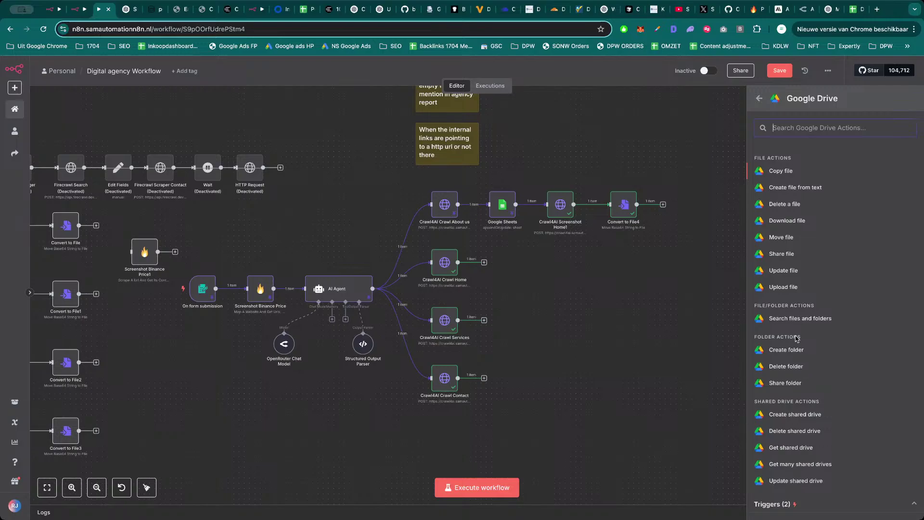
click(797, 289)
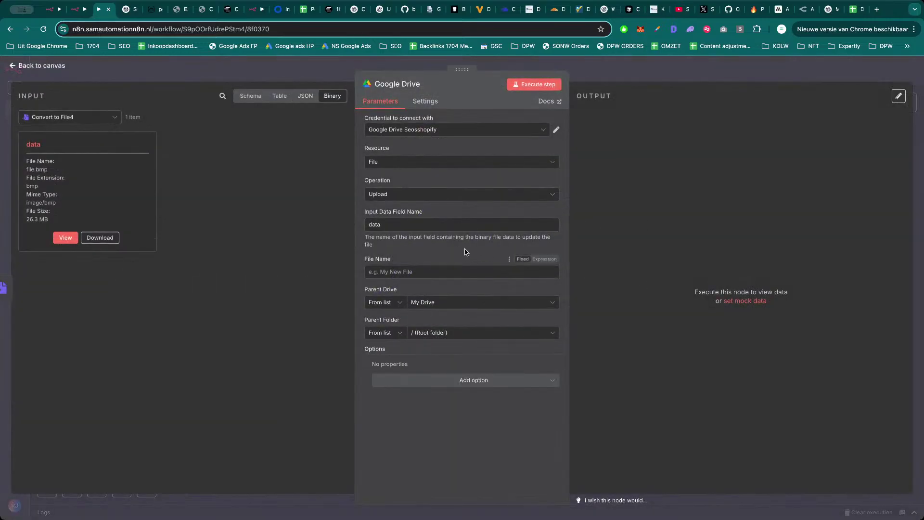
Set the upload's File Name to the Google Sheets Website URL field.
click(92, 120)
click(84, 156)
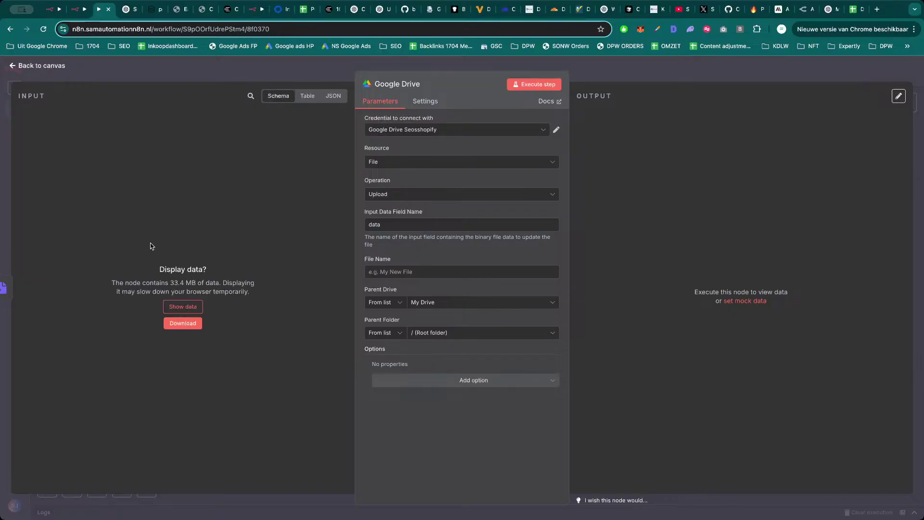
click(311, 96)
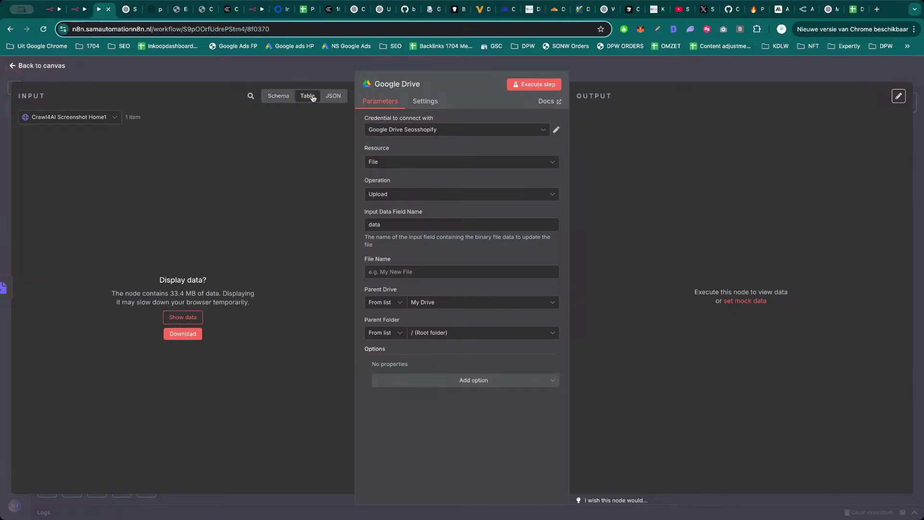
click(115, 117)
click(91, 169)
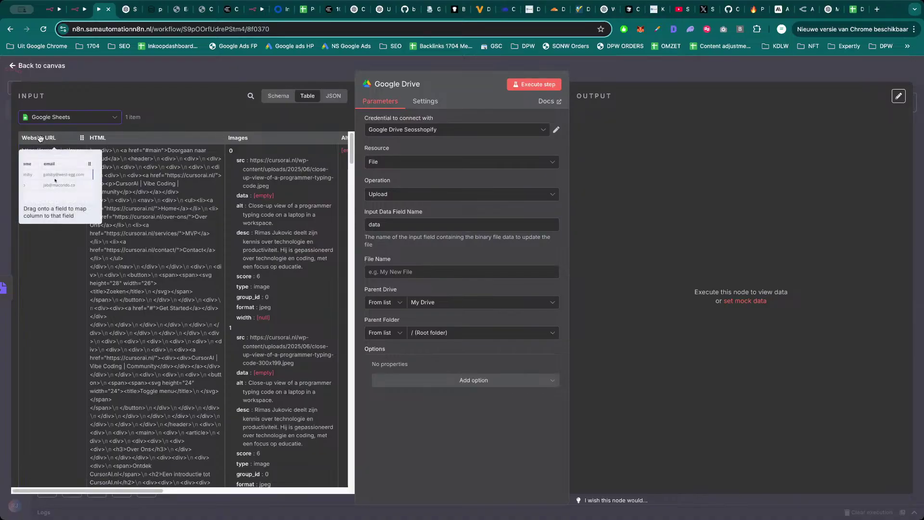
drag(40, 139, 430, 257)
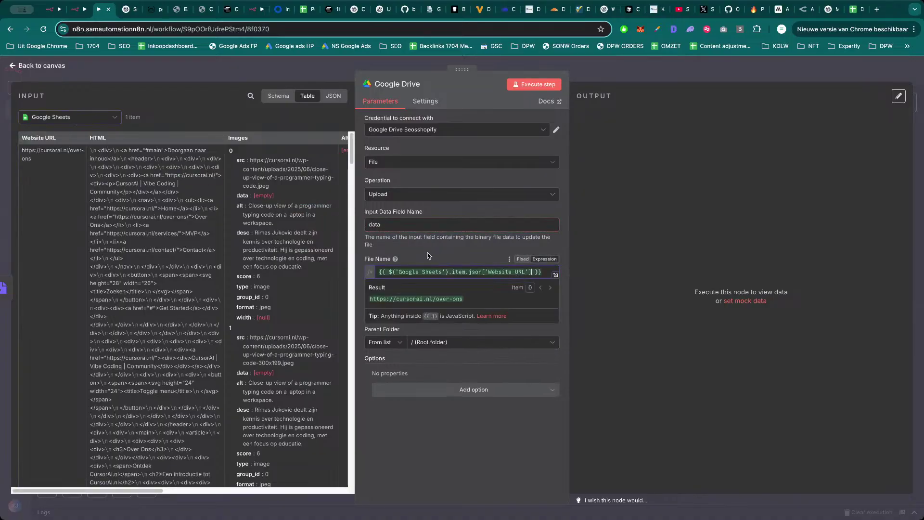
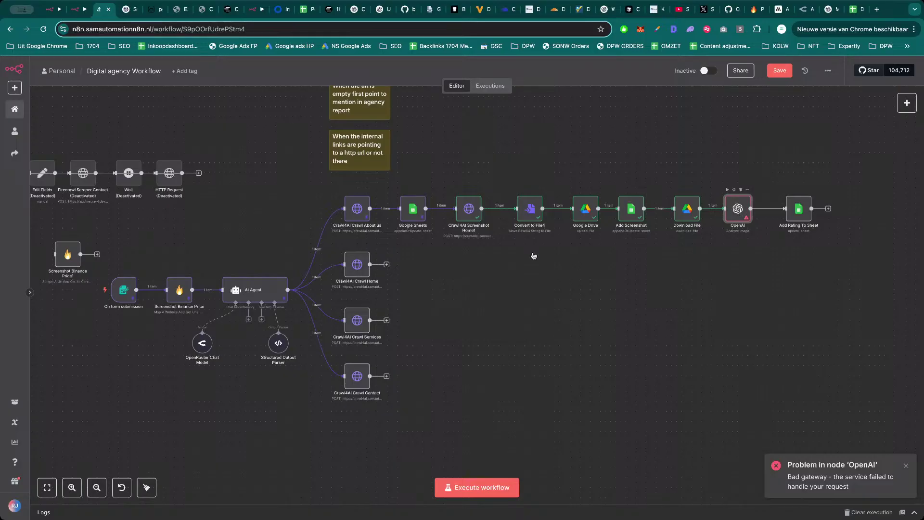
Open the OpenAI node's prompt in the full expression editor to view its {{SCREENSHOT}} placeholder.
double_click(739, 211)
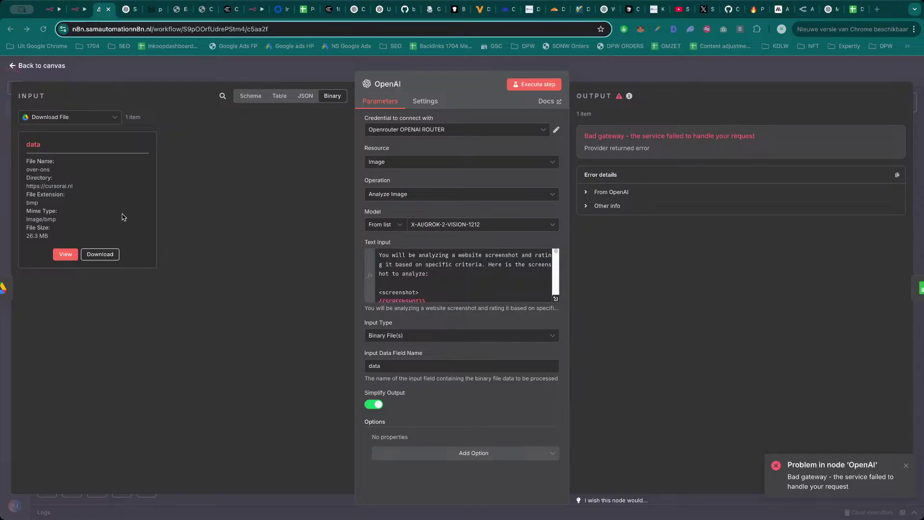
click(556, 299)
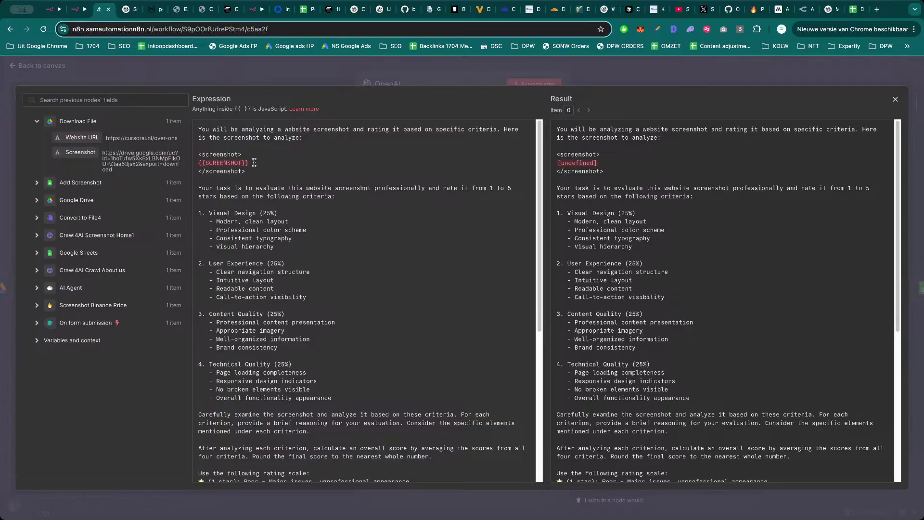
Replace the {{SCREENSHOT}} placeholder in the OpenAI prompt with 'data'.
drag(250, 163, 197, 164)
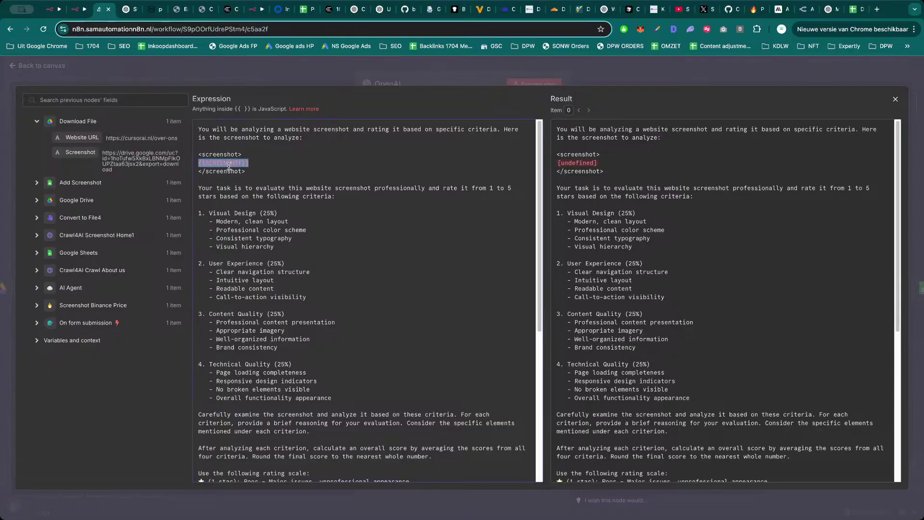
text(data)
click(353, 76)
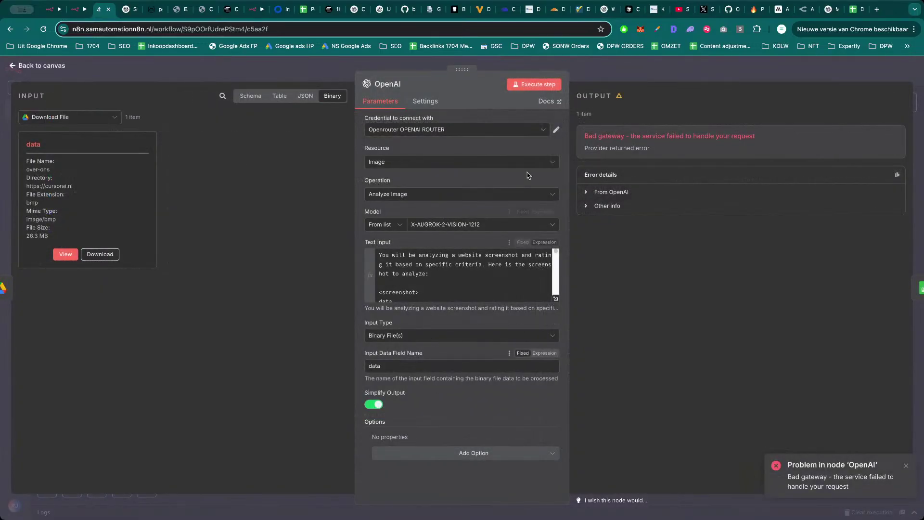
Recheck the edited prompt, run the OpenAI node on its own, and return to the canvas.
click(555, 299)
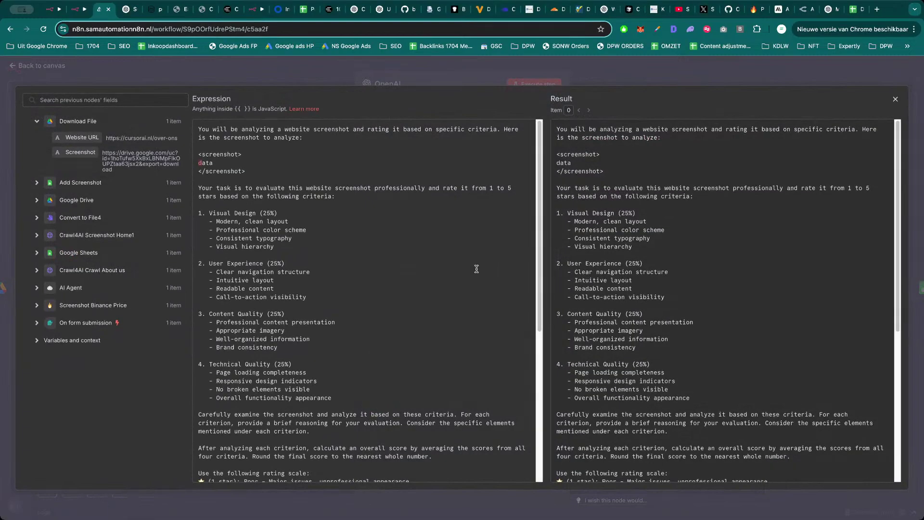
scroll(366, 289, down, 10)
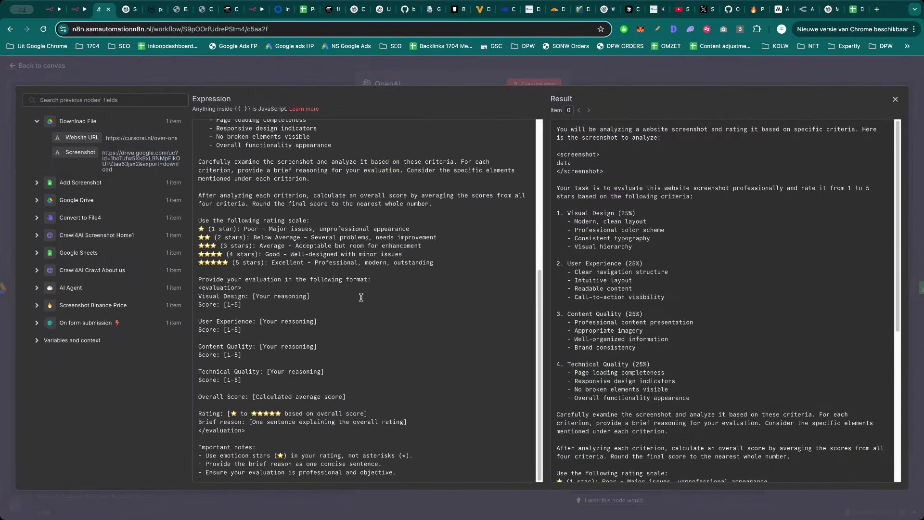
key(Escape)
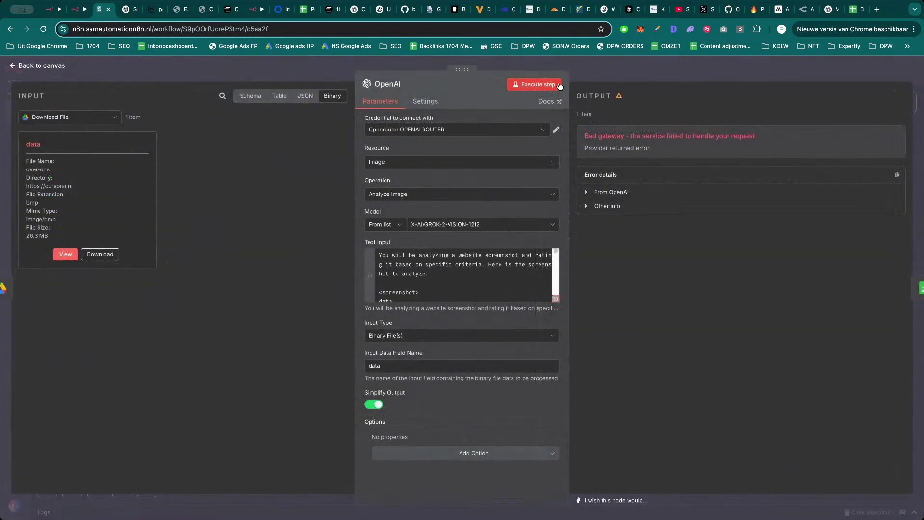
click(559, 85)
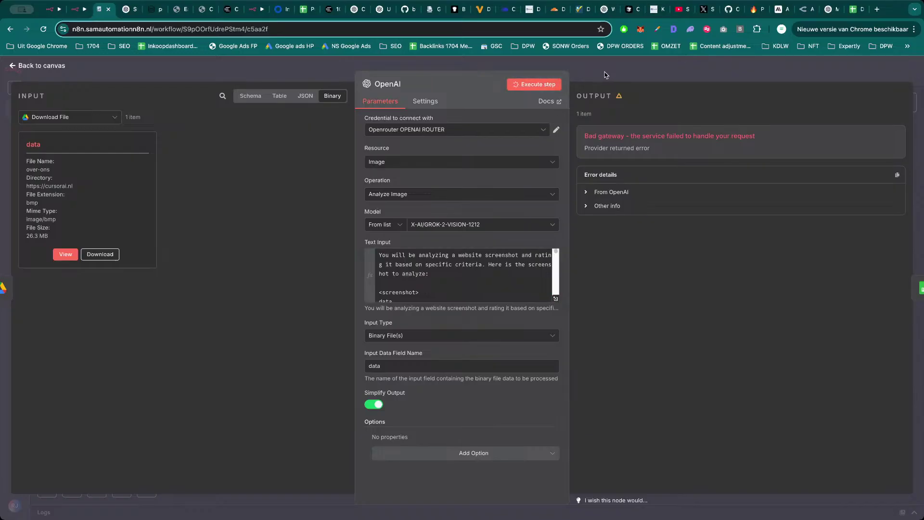
click(605, 72)
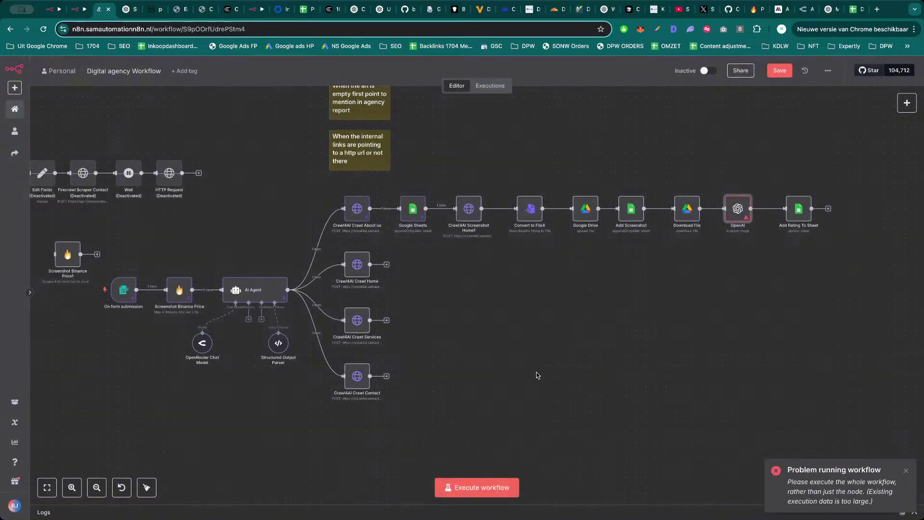
Run the whole workflow, read the OpenAI node's invalid-request error, then switch to the other workflow.
click(480, 489)
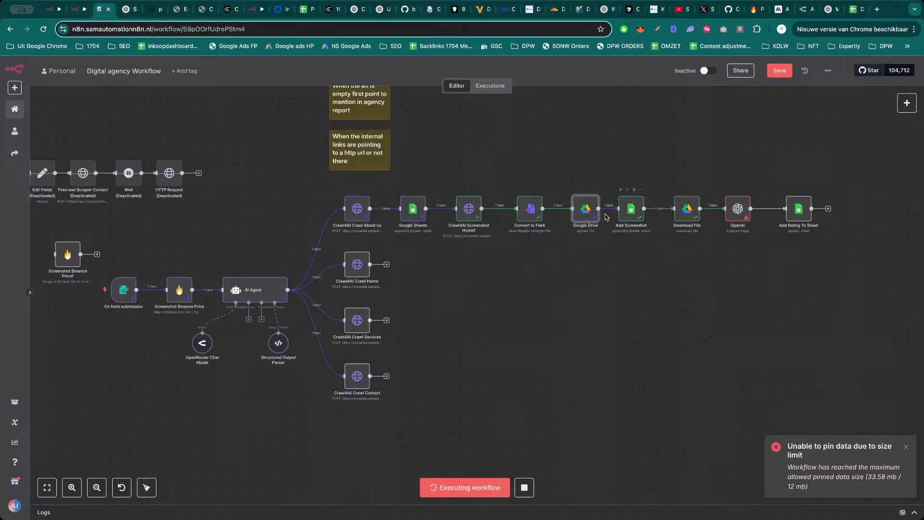
double_click(737, 213)
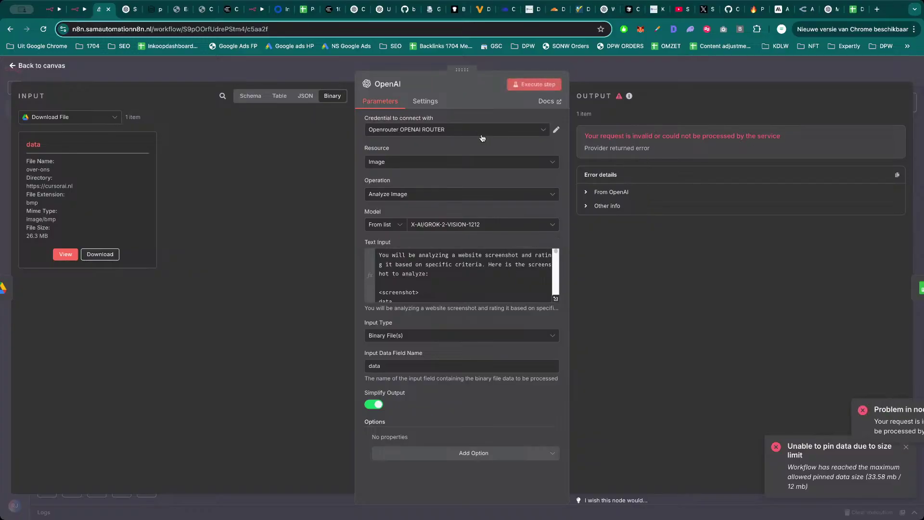
click(491, 227)
click(482, 212)
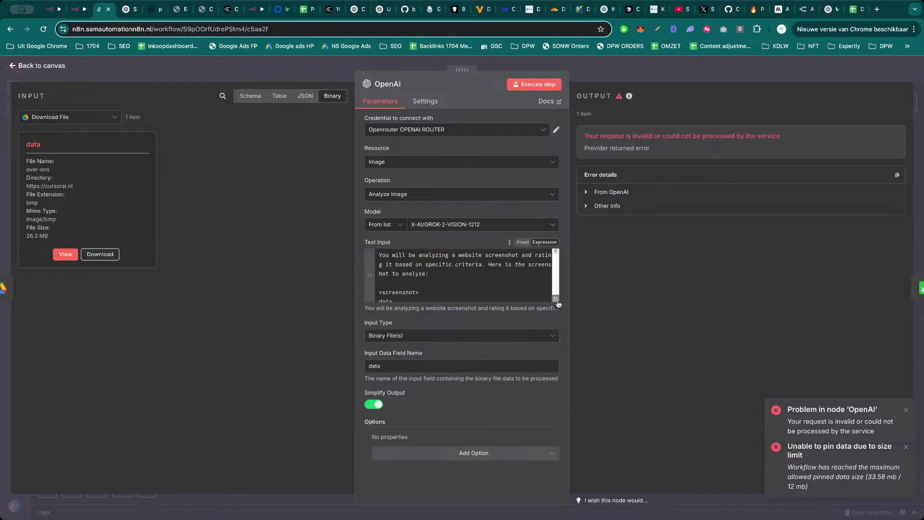
key(ctrl+shift+Tab)
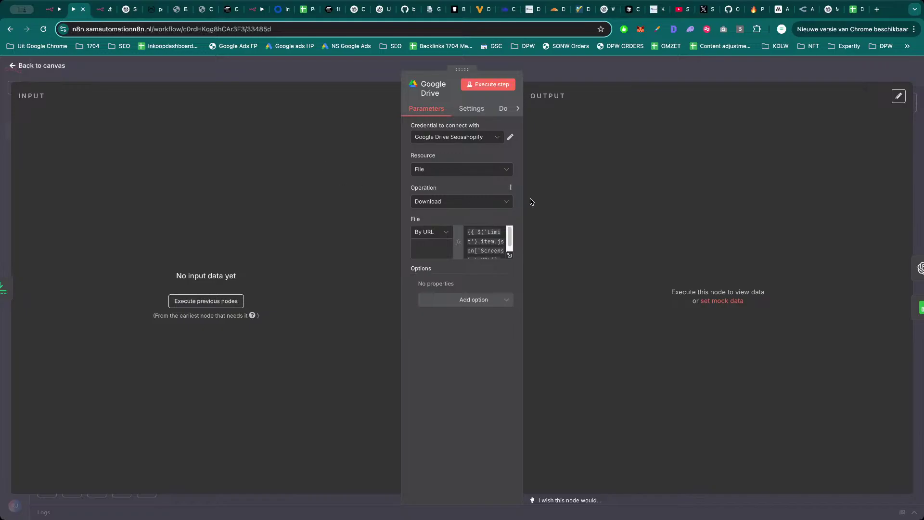
Open the workflow's Executions list and select the Jun 7, 23:00:52 run.
click(583, 79)
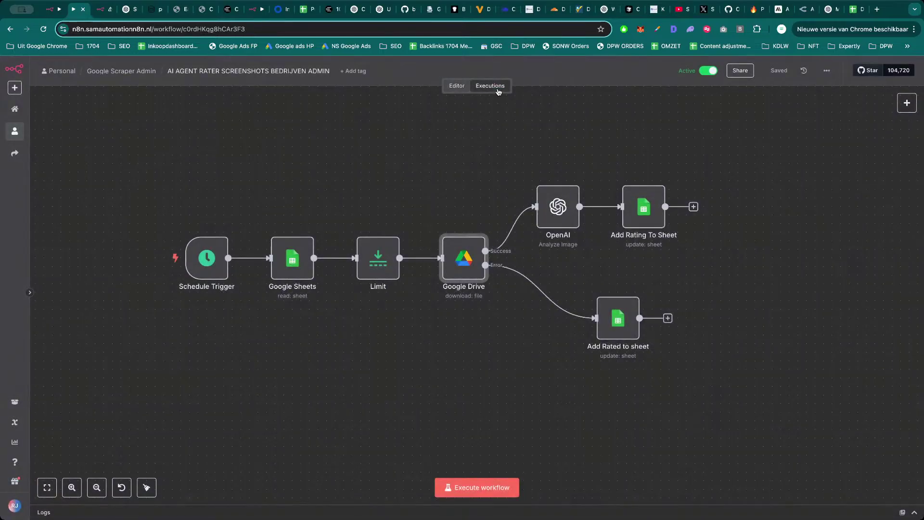
click(490, 86)
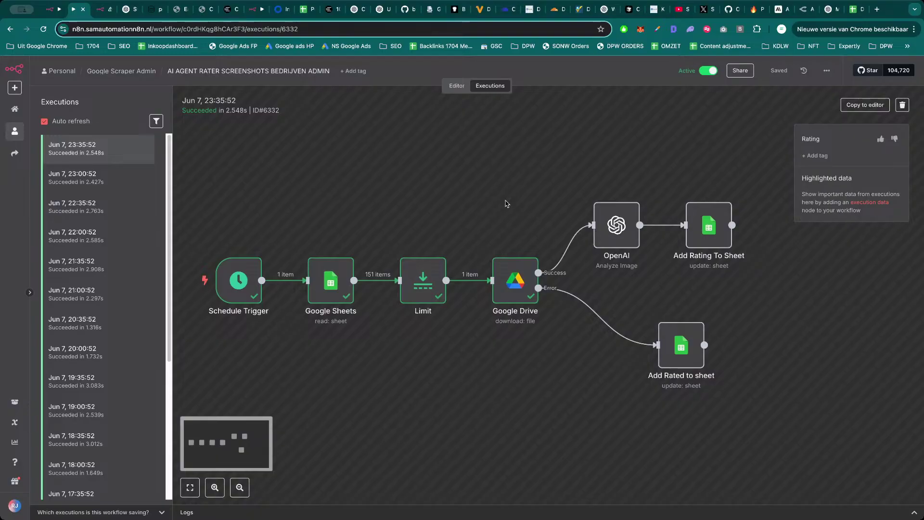
click(87, 180)
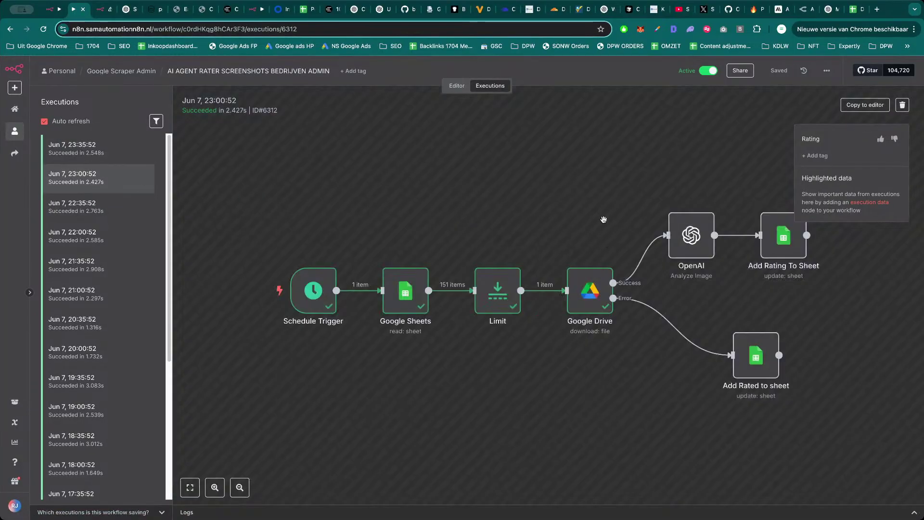
Inspect that run's OpenAI and Google Drive nodes, then open the Jun 7, 22:35:52 run.
double_click(644, 236)
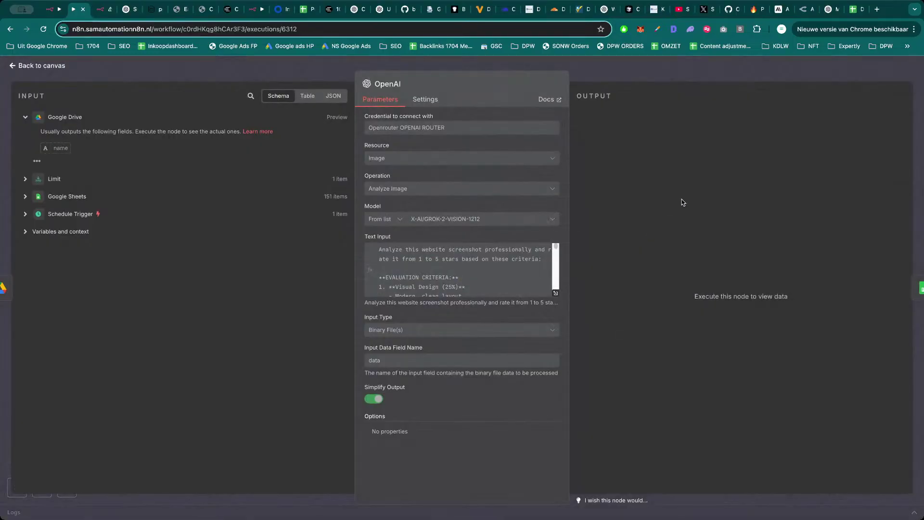
key(Escape)
double_click(543, 290)
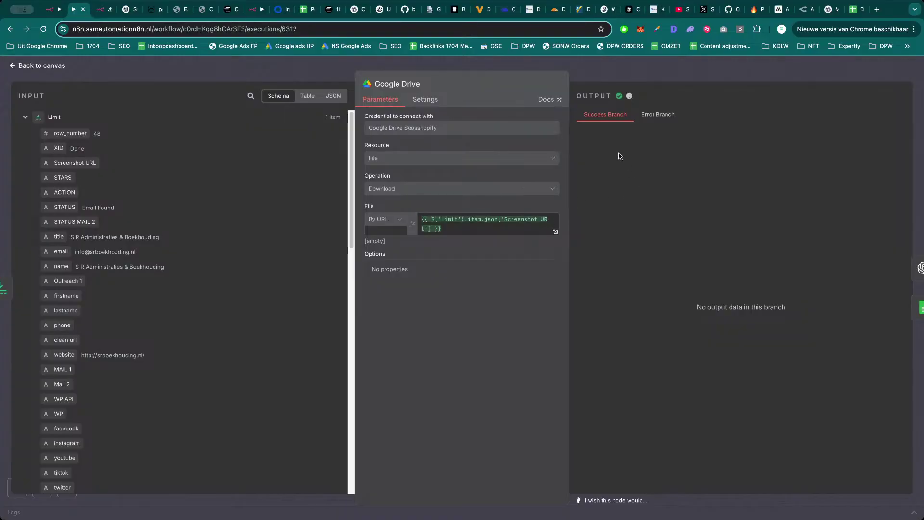
click(658, 114)
click(605, 116)
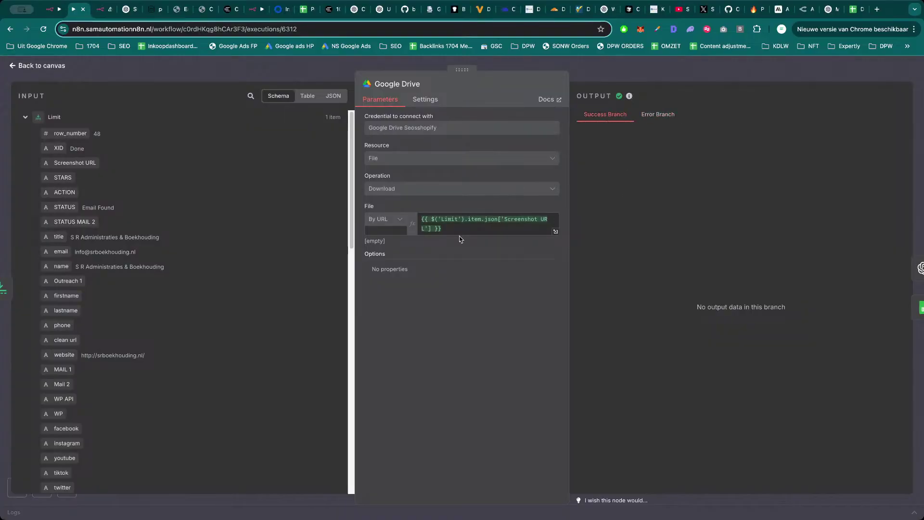
key(Escape)
click(100, 207)
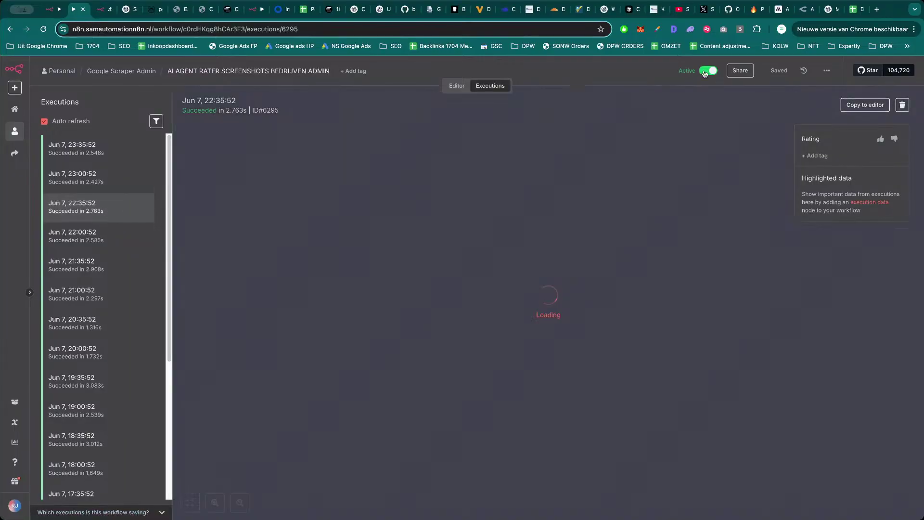
Deactivate the workflow and browse its Jun 7 and Jun 6 executions.
click(708, 71)
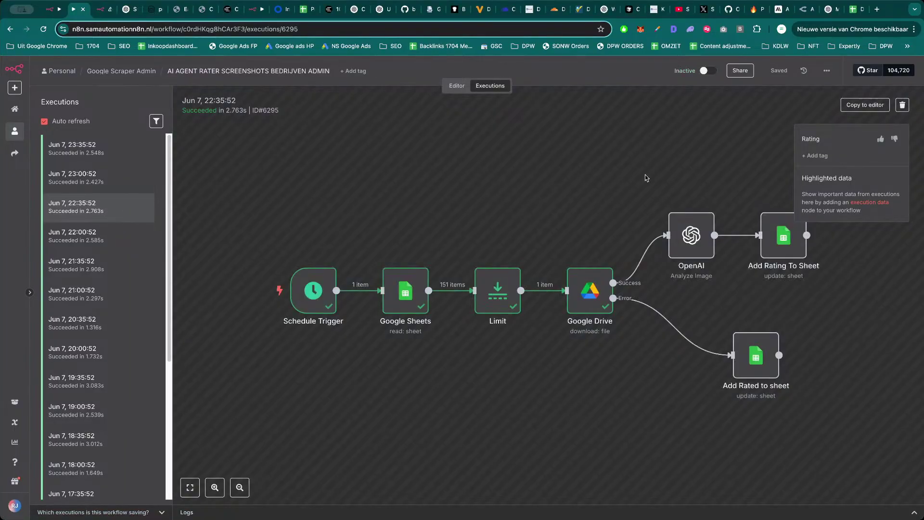
click(84, 243)
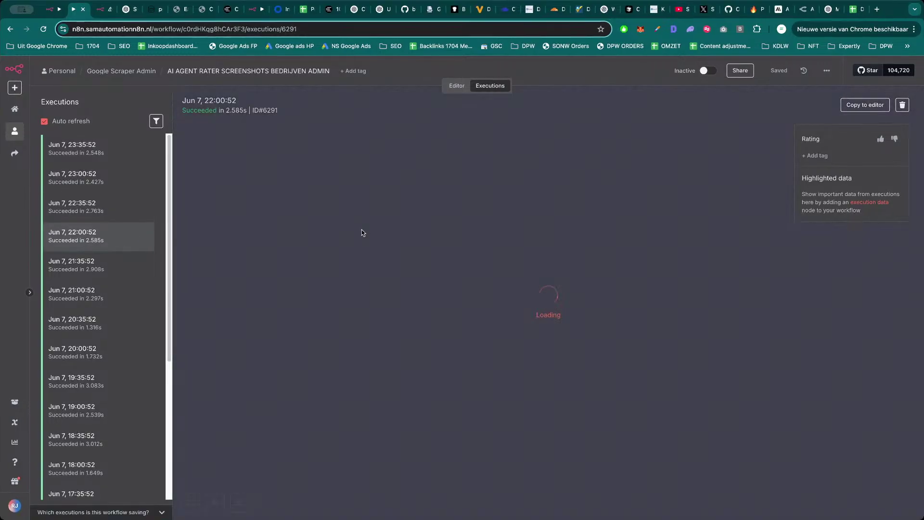
scroll(96, 328, down, 5)
click(104, 311)
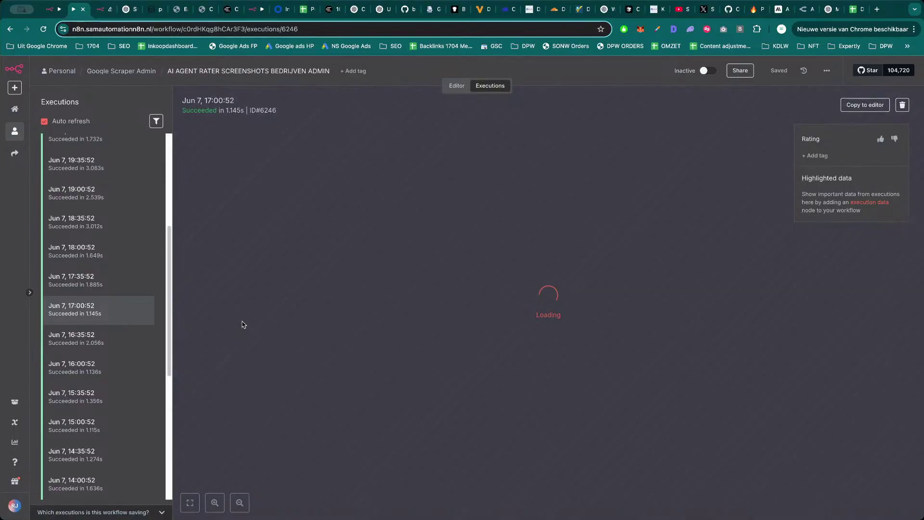
scroll(92, 380, down, 7)
click(91, 384)
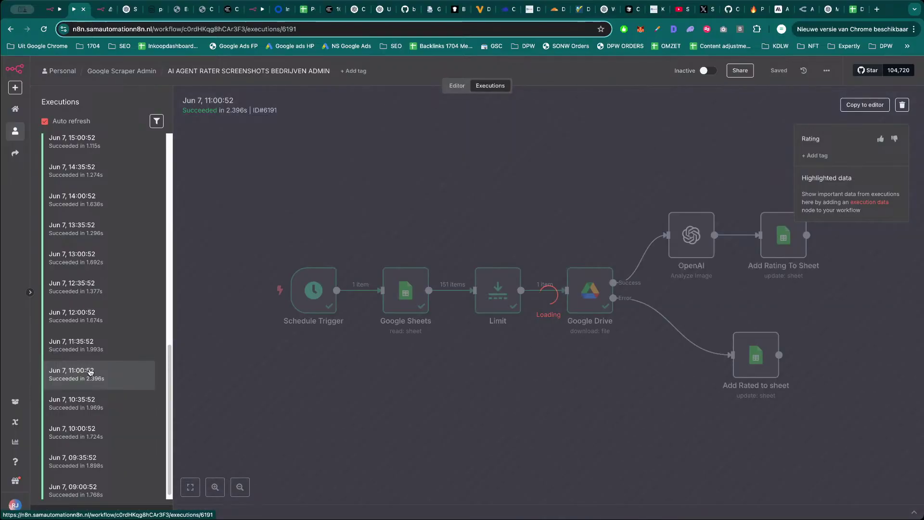
scroll(92, 369, down, 3)
scroll(93, 376, down, 10)
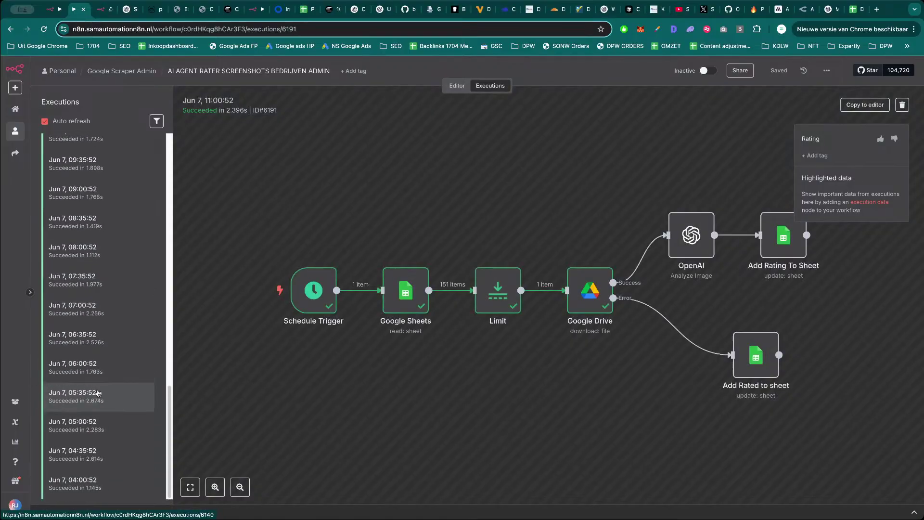
click(93, 396)
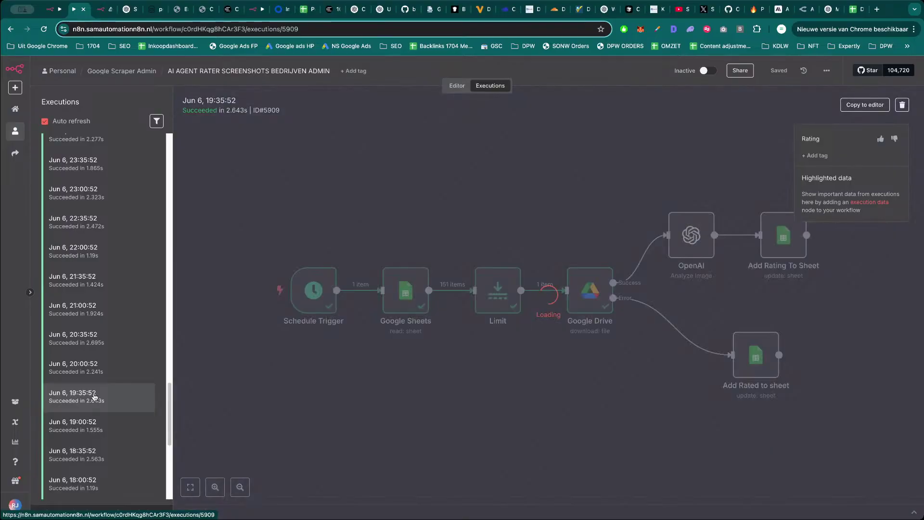
scroll(94, 397, down, 10)
click(96, 399)
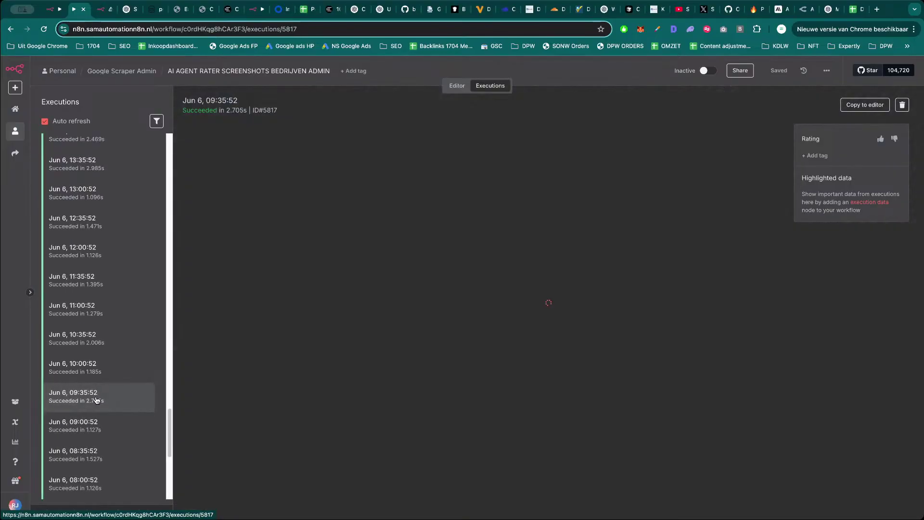
Browse the Jun 5 and Jun 4 executions, then return to the workflow with the failing OpenAI node.
scroll(99, 406, down, 10)
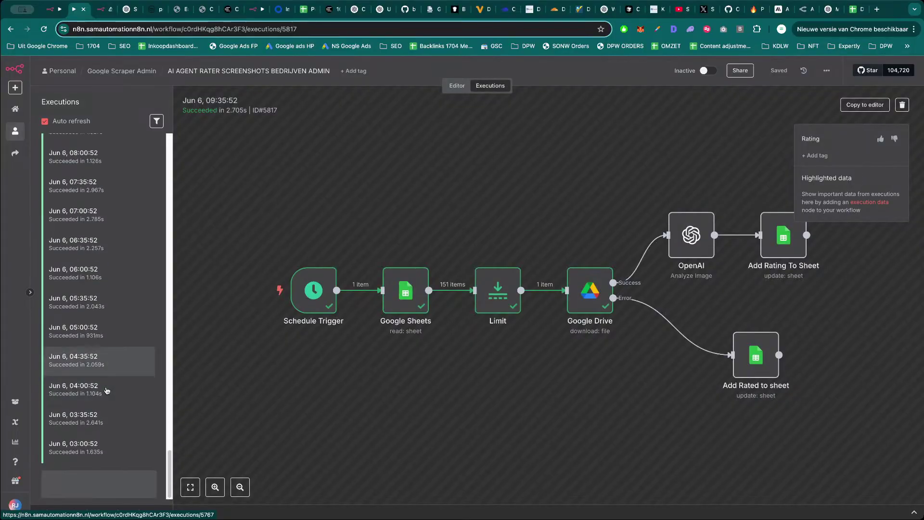
click(101, 467)
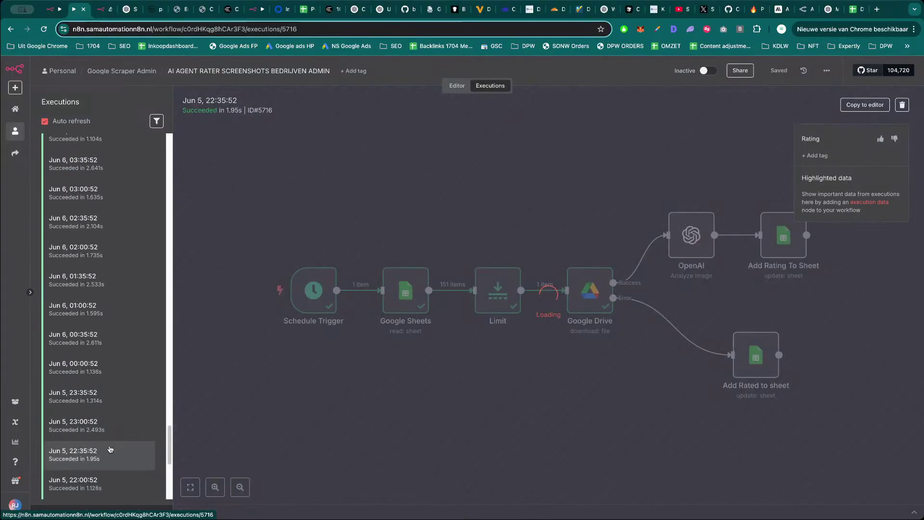
scroll(106, 448, down, 10)
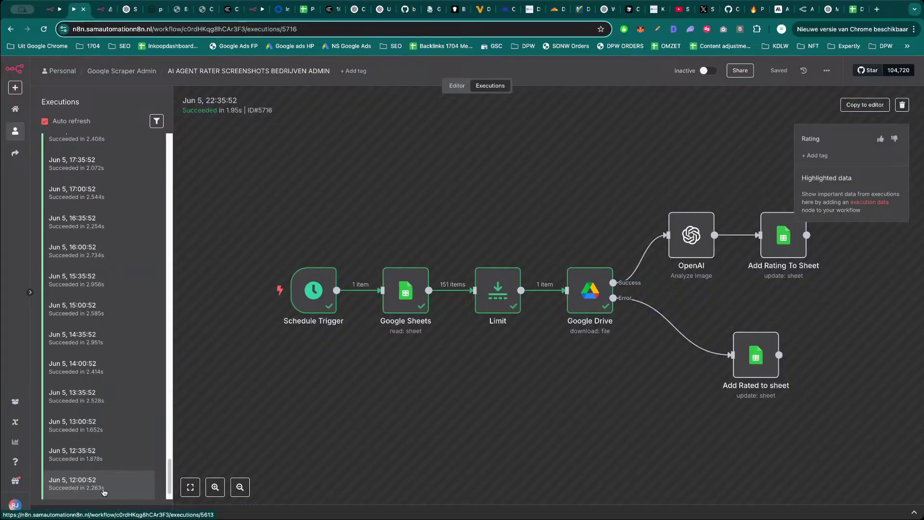
click(104, 484)
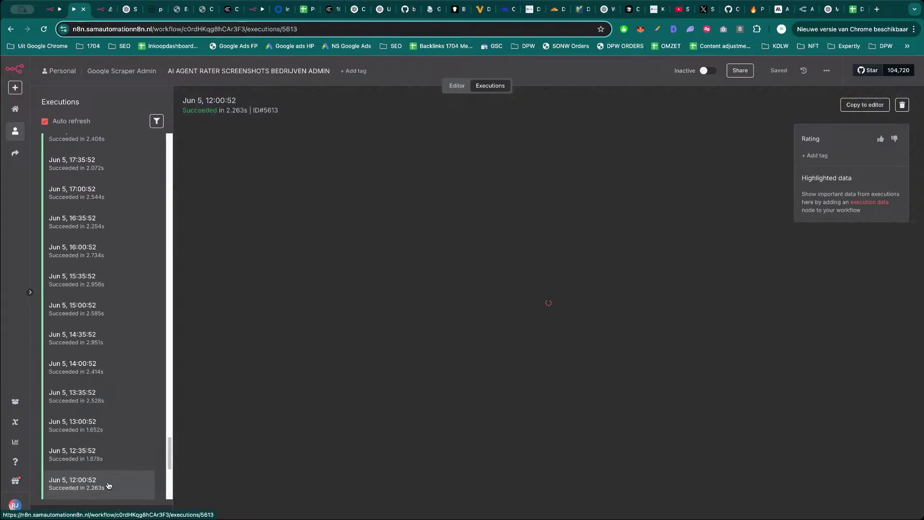
scroll(133, 431, down, 5)
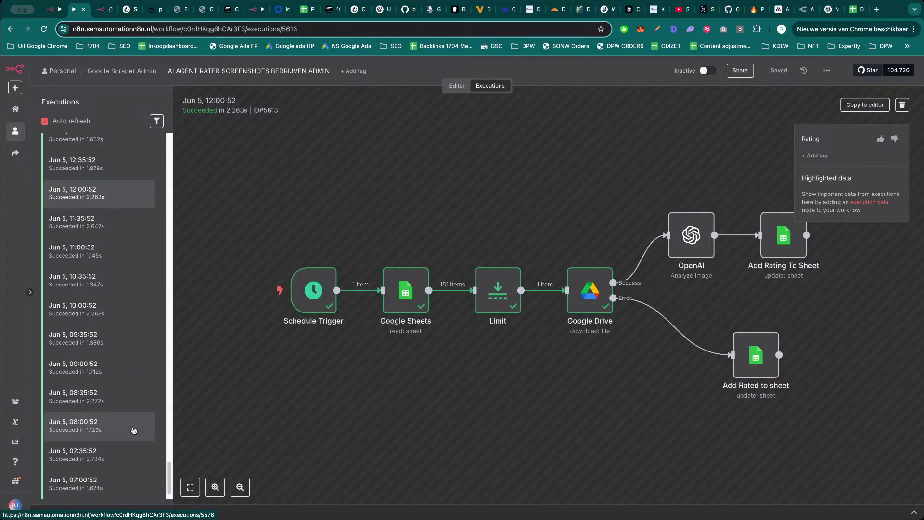
scroll(133, 430, down, 5)
click(107, 483)
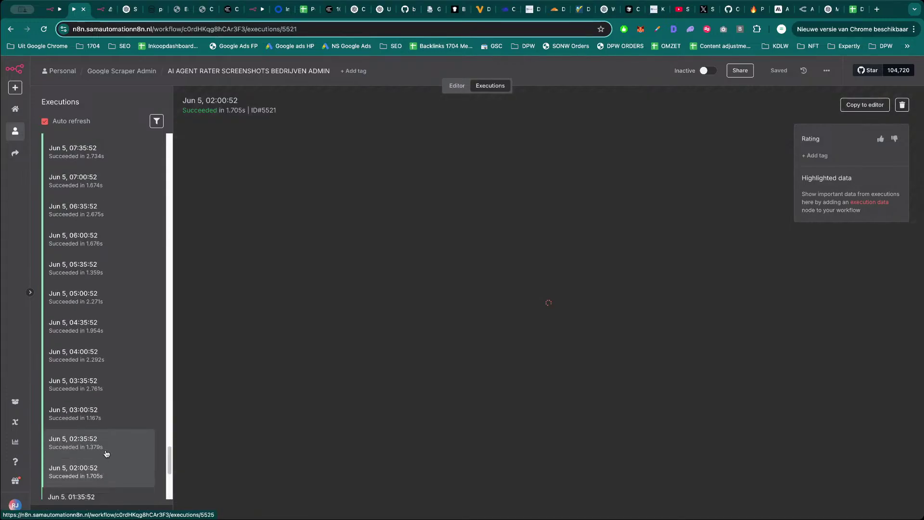
scroll(107, 454, down, 10)
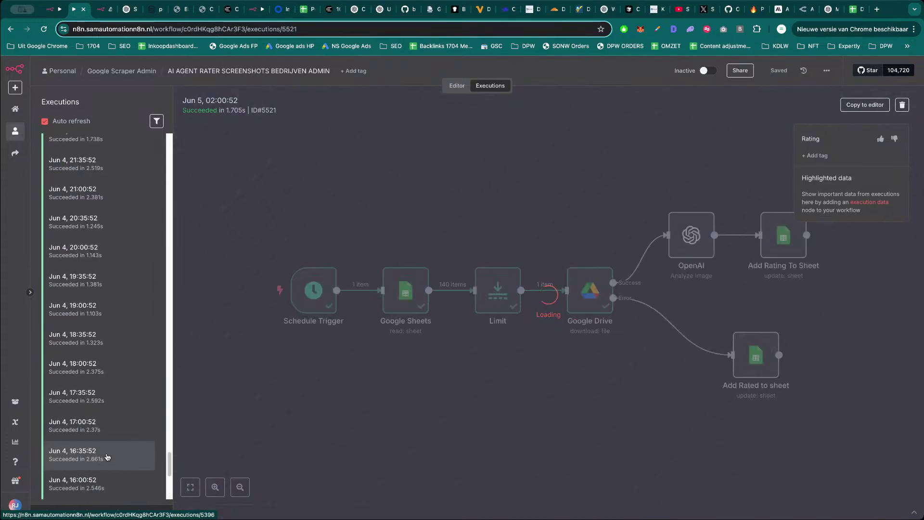
scroll(107, 458, down, 10)
click(112, 483)
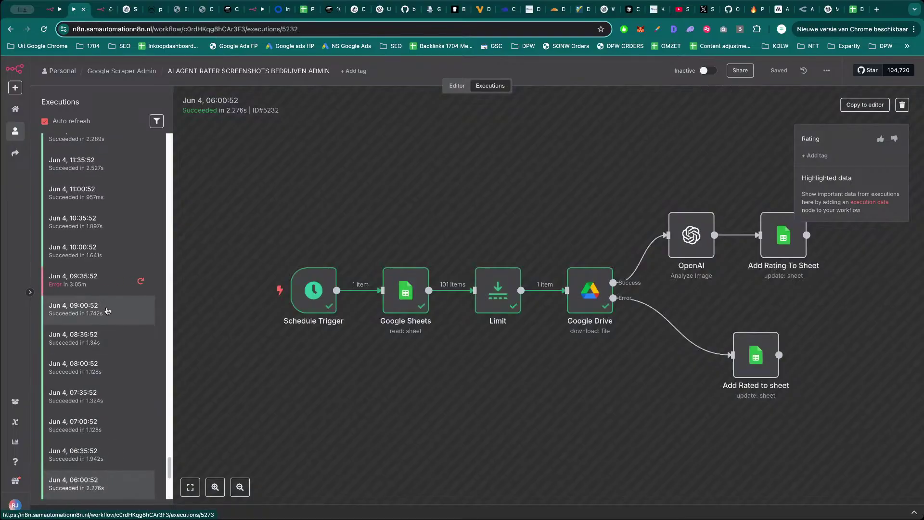
click(109, 343)
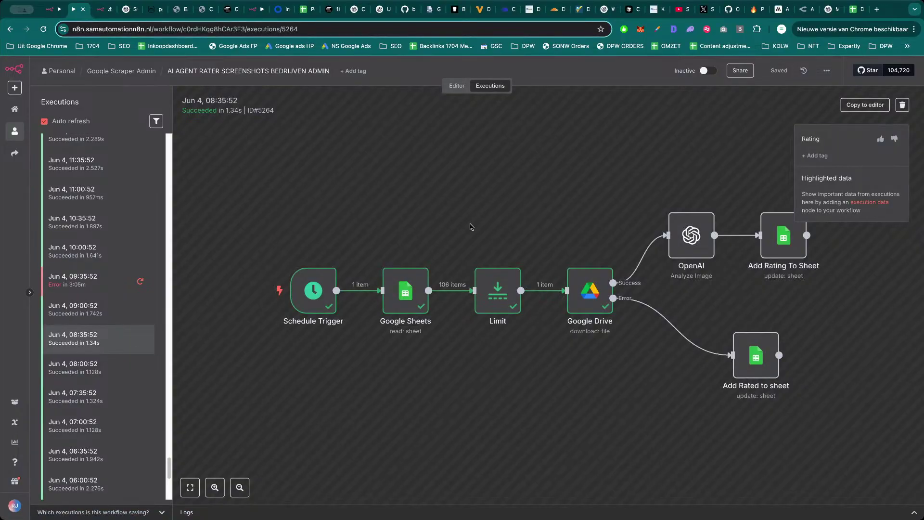
key(ctrl+Tab)
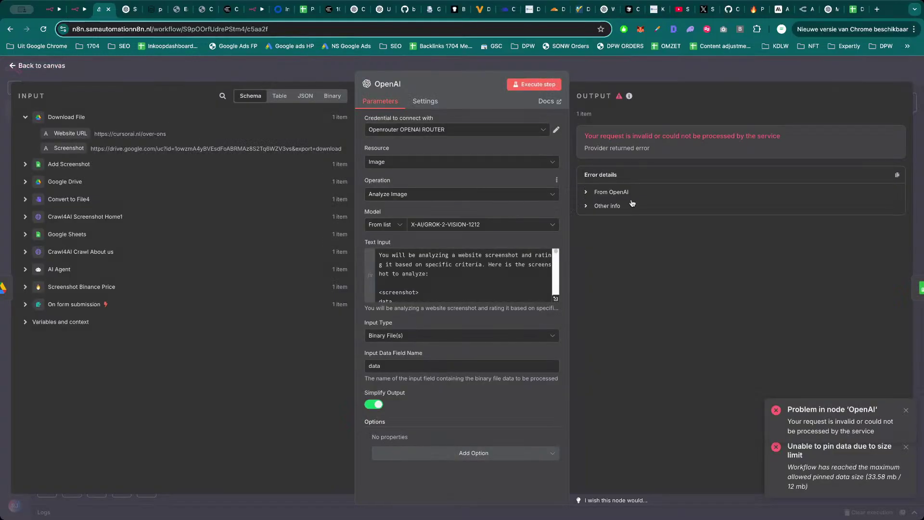
Change the OpenAI node's model to META-LLAMA/LLAMA-3.2-90B-VISION-INSTRUCT, found by searching 'vision'.
click(491, 225)
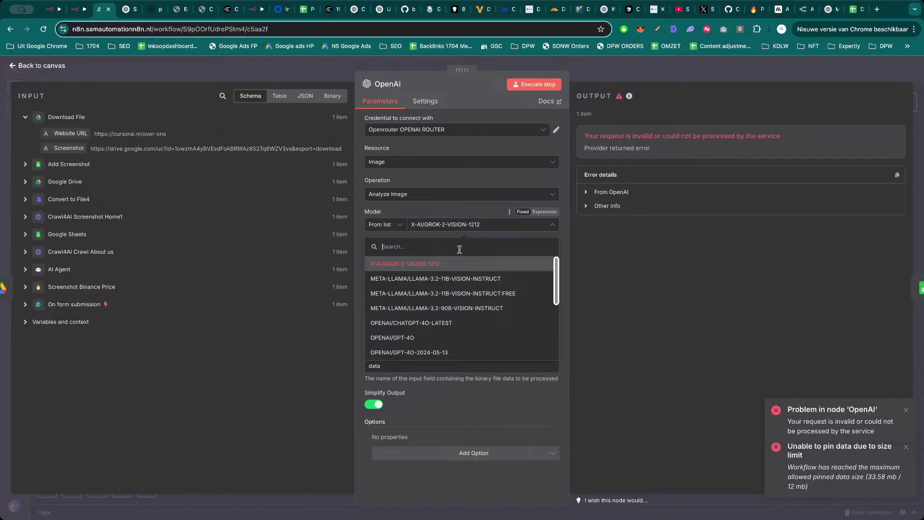
text(vision)
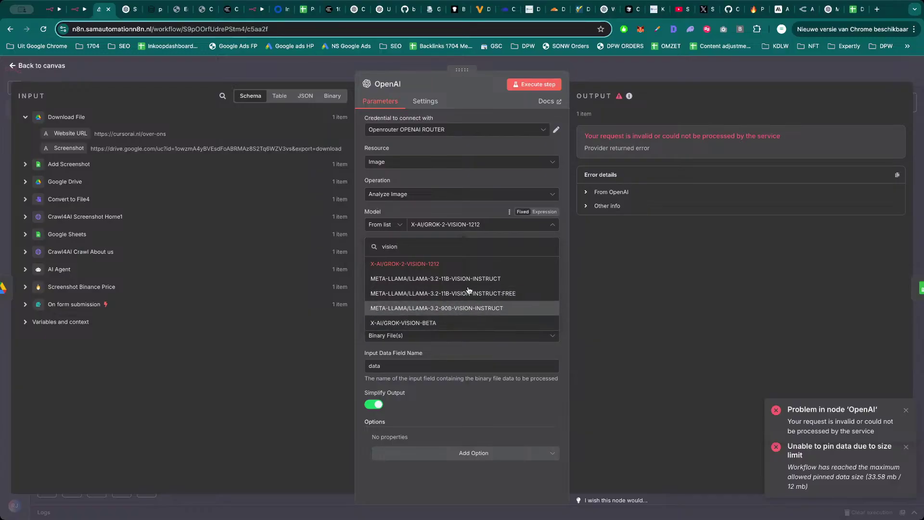
click(470, 308)
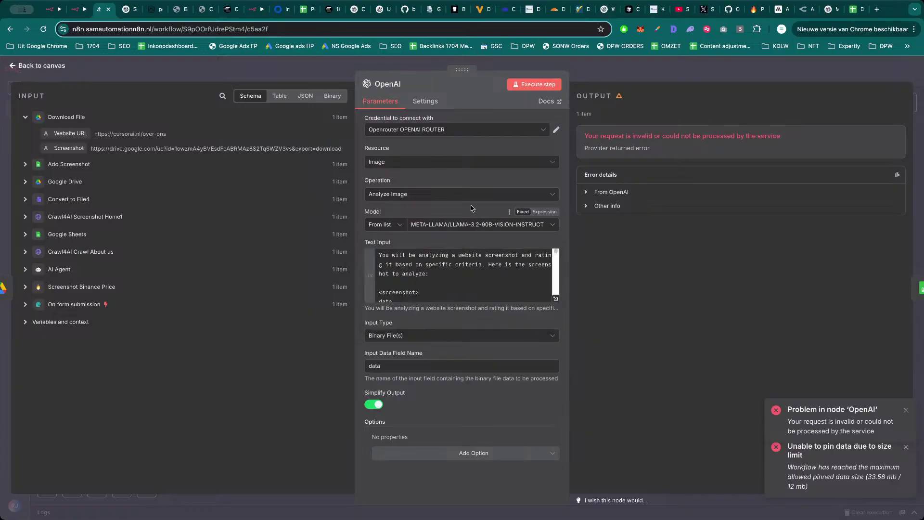
click(596, 73)
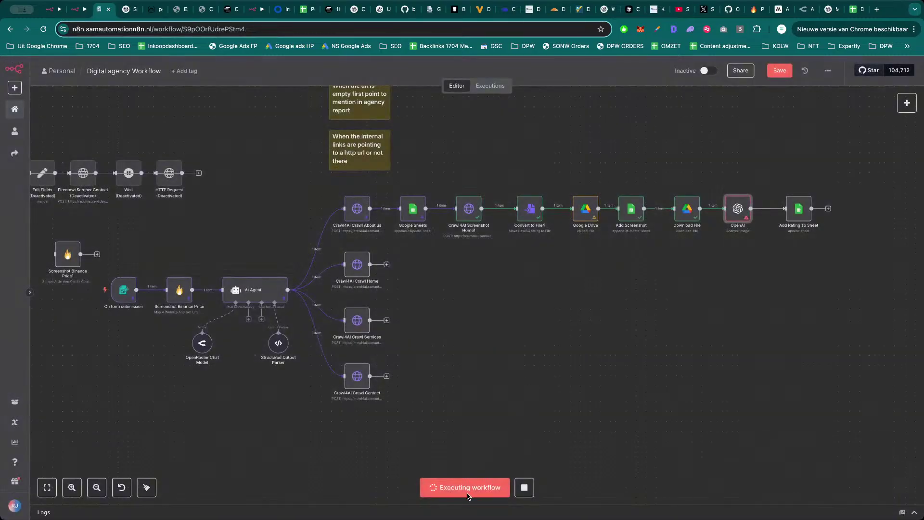
Run the whole workflow, then glance at the Digital Agency sheet and OpenRouter's activity page.
click(494, 488)
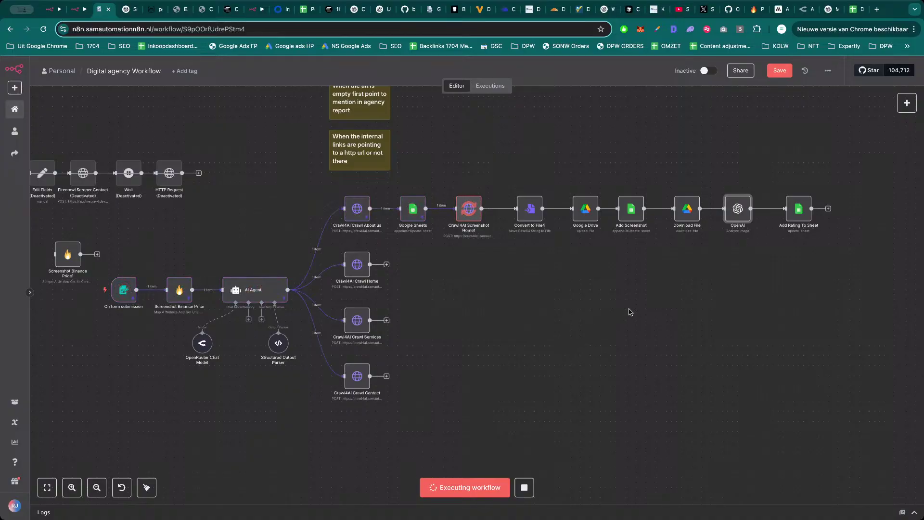
click(856, 9)
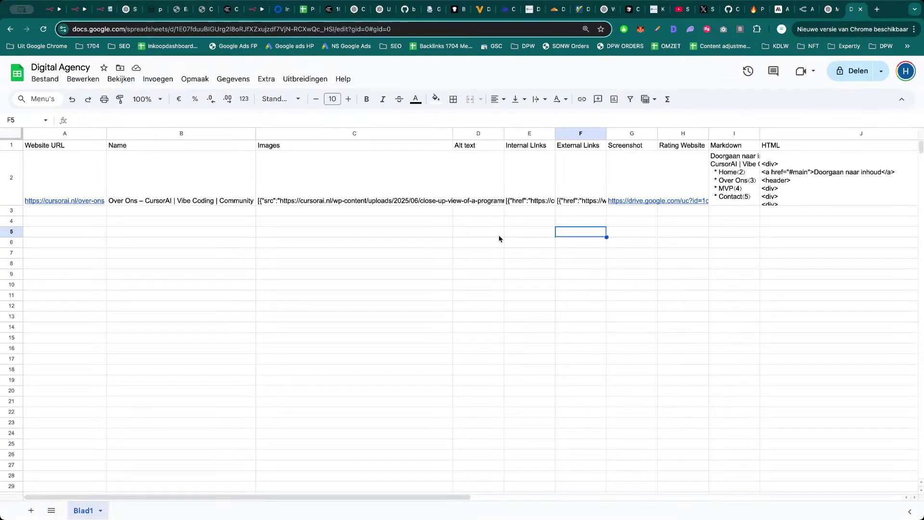
click(826, 9)
click(809, 9)
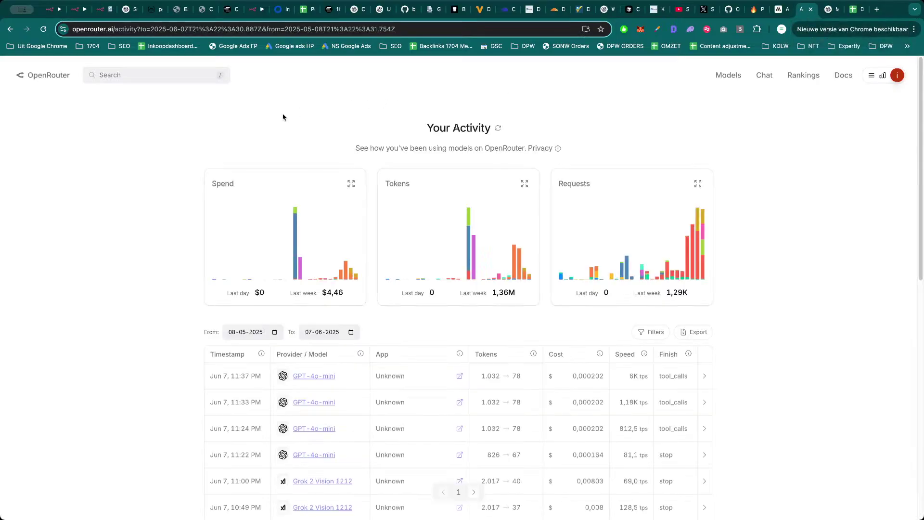
Search OpenRouter for 'vision' models, check the activity table, then return to n8n.
click(137, 76)
text(vision)
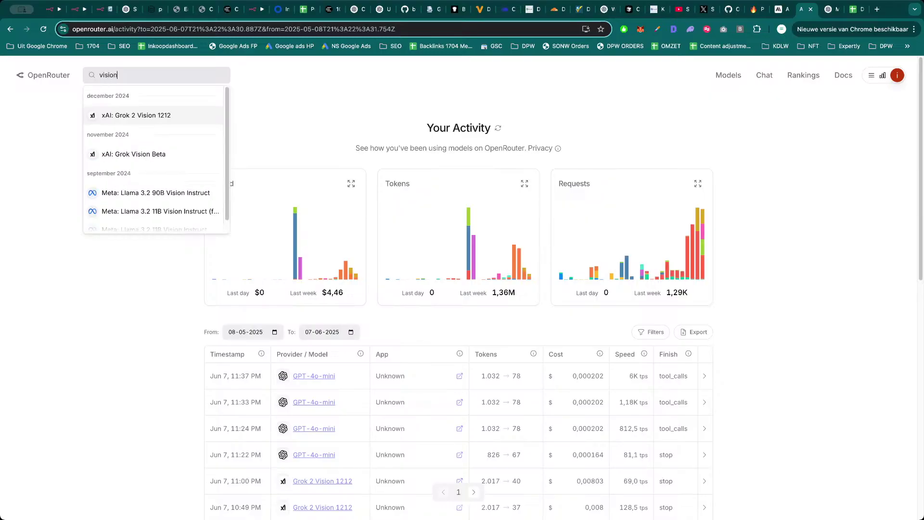
click(39, 374)
scroll(136, 374, down, 3)
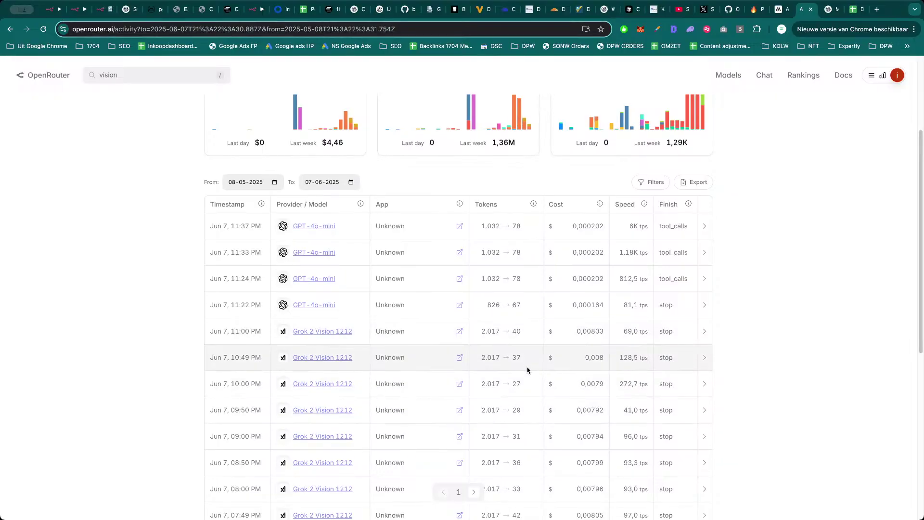
key(super+3)
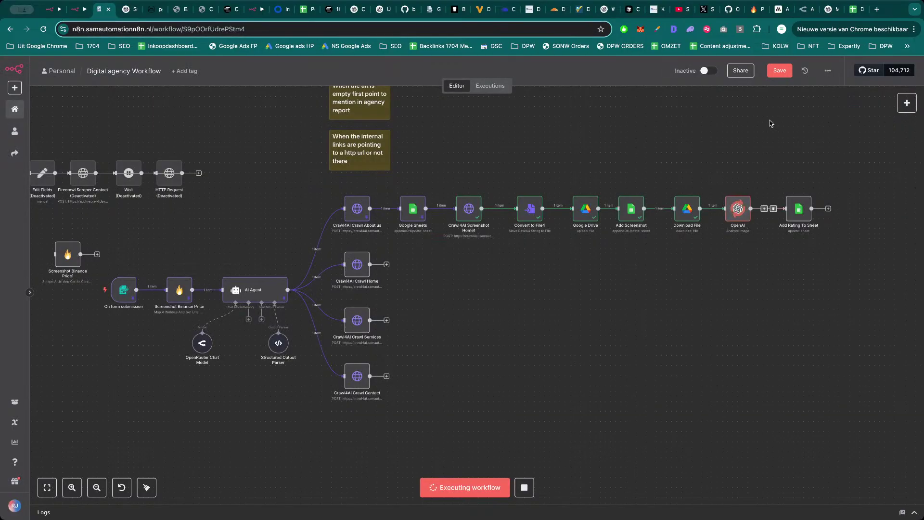
Save the workflow and switch back to the running Digital agency Workflow.
key(super+s)
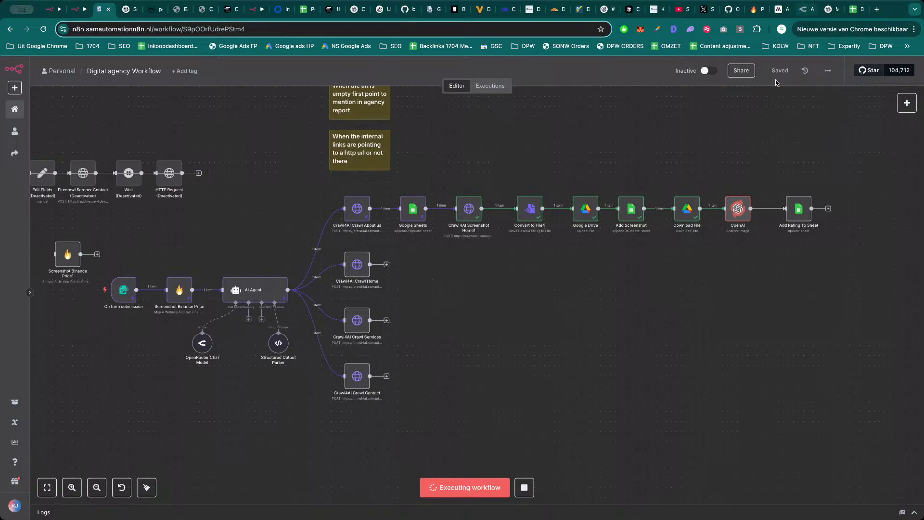
click(802, 9)
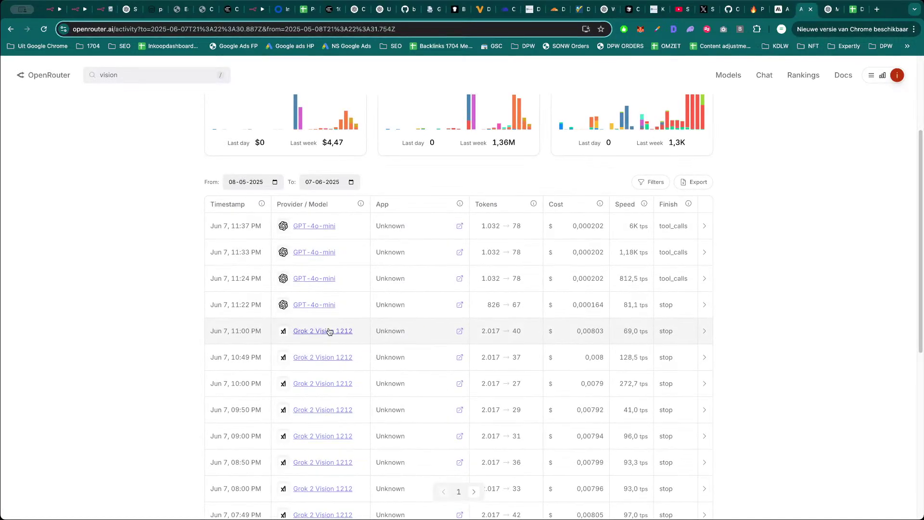
key(super+3)
key(super+4)
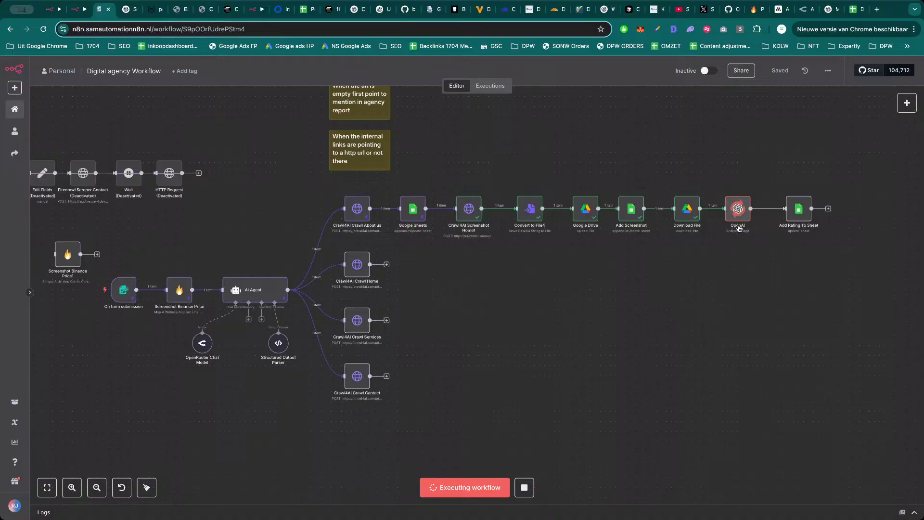
Check the OpenAI node's successful Llama run and review its Text Input prompt expression.
double_click(745, 216)
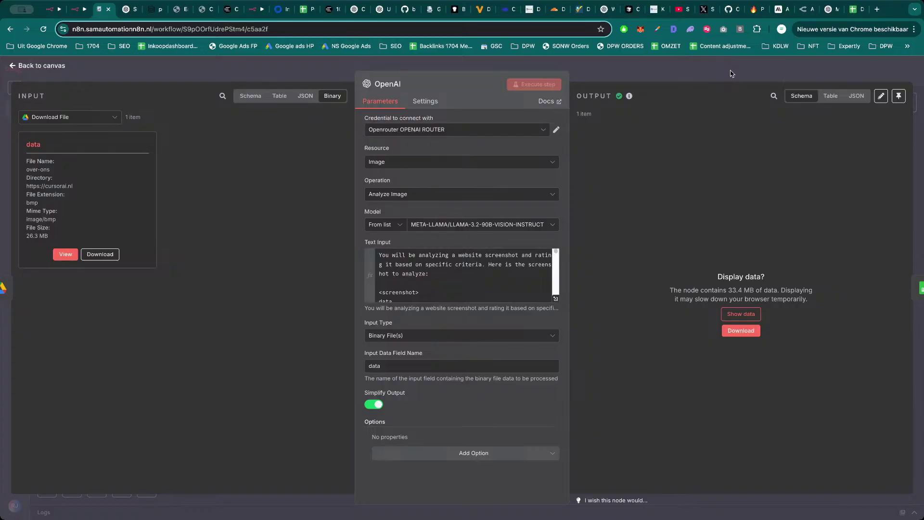
click(555, 302)
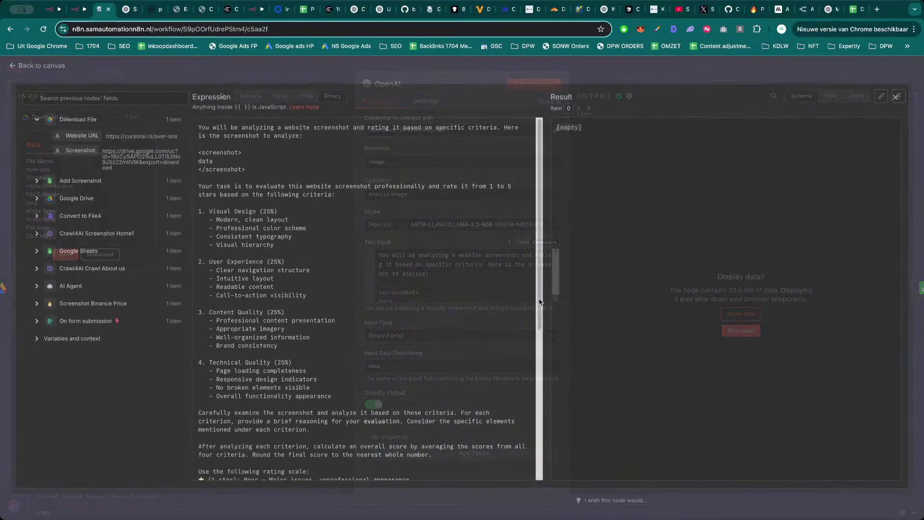
scroll(440, 265, down, 10)
key(Escape)
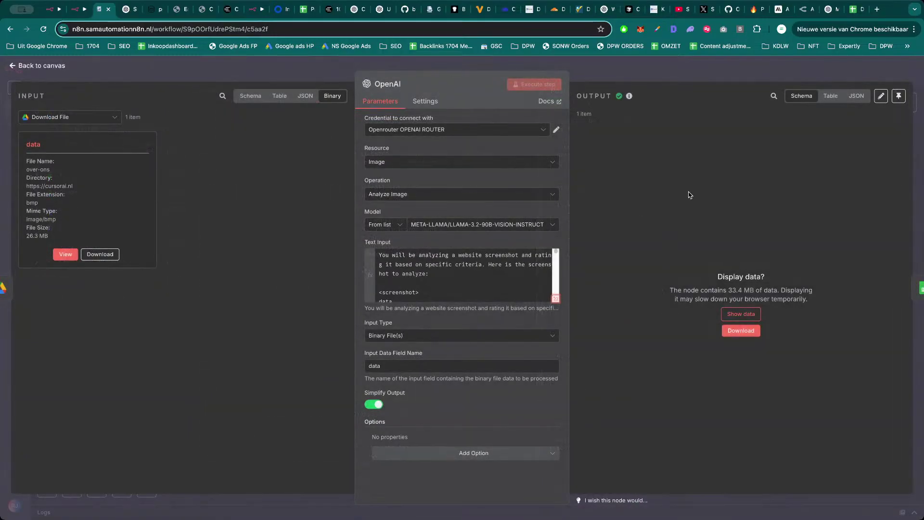
key(Escape)
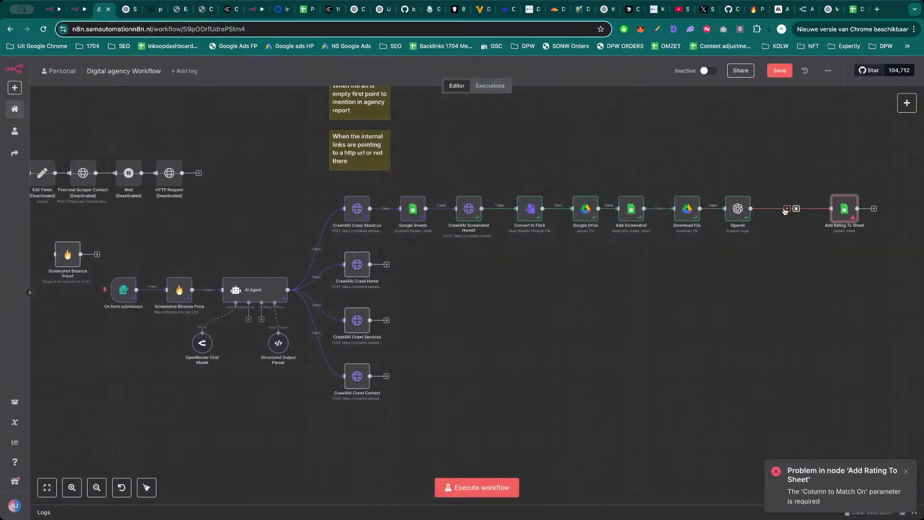
Add a Convert to File node after OpenAI using 'Move base64 string to file'.
click(783, 209)
text(convert)
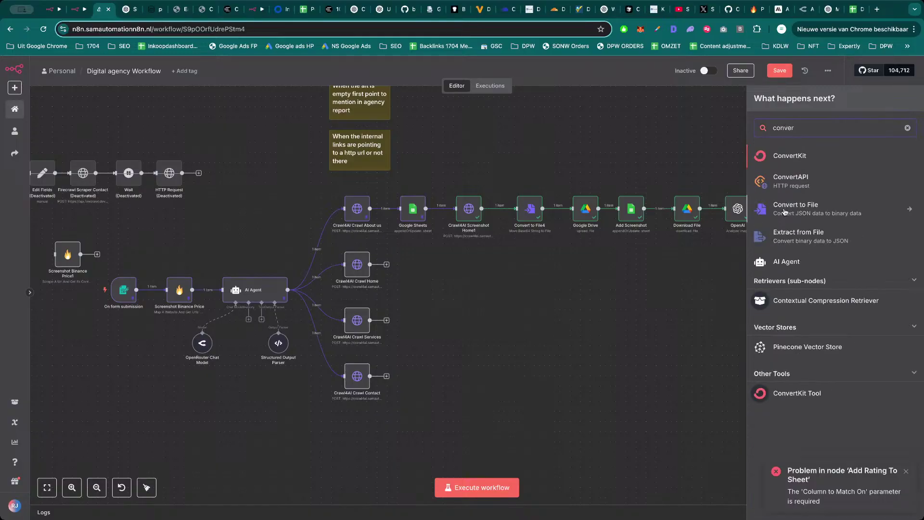
click(795, 211)
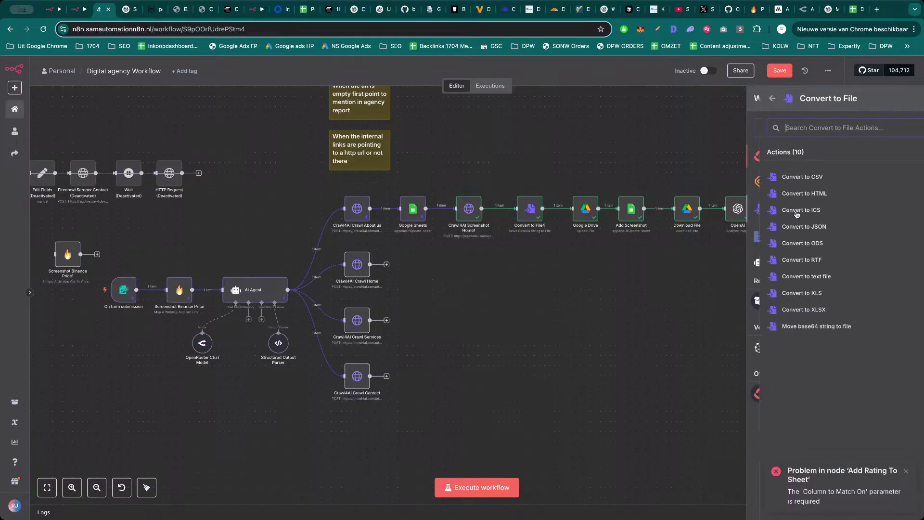
click(794, 327)
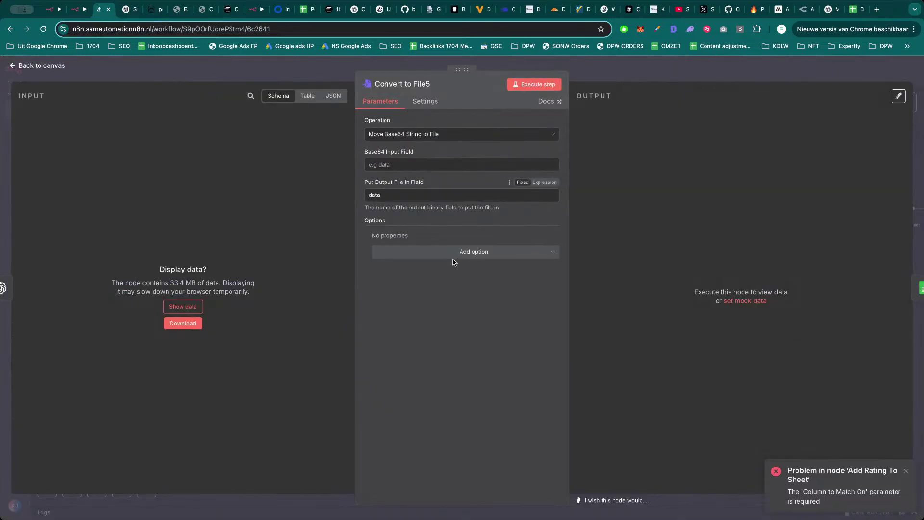
key(Escape)
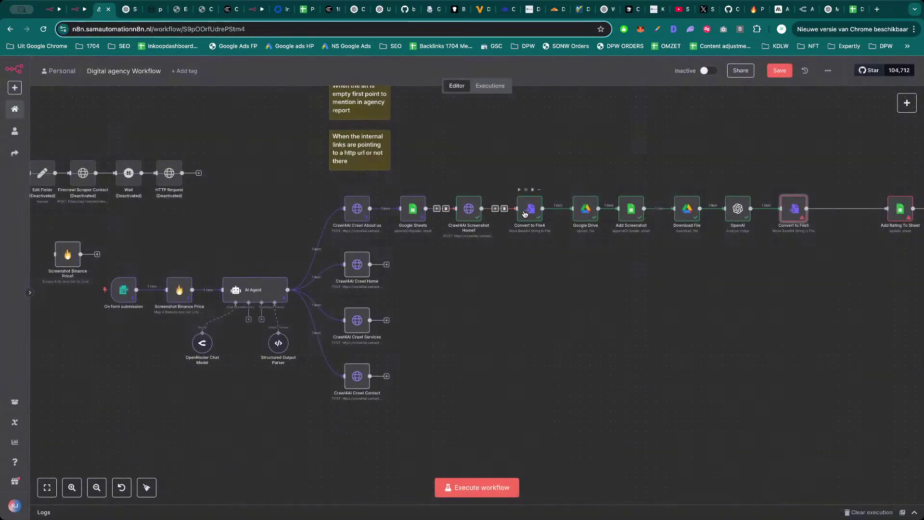
Set Convert to File5's Base64 Input Field to 'data' and return to the canvas.
double_click(526, 214)
key(Escape)
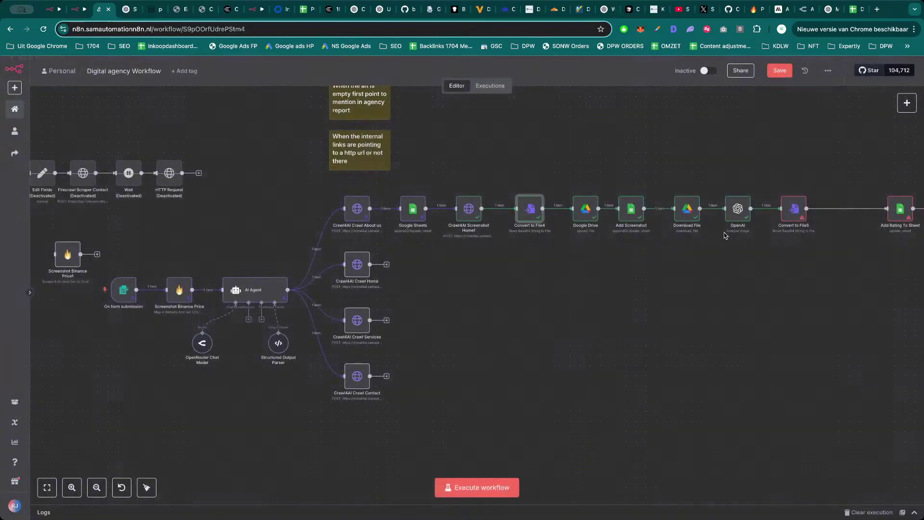
double_click(795, 210)
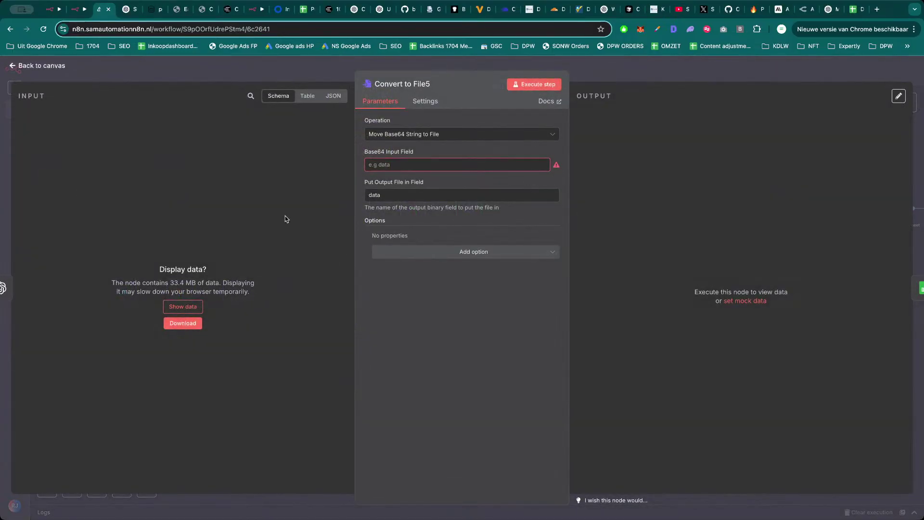
click(309, 102)
click(286, 97)
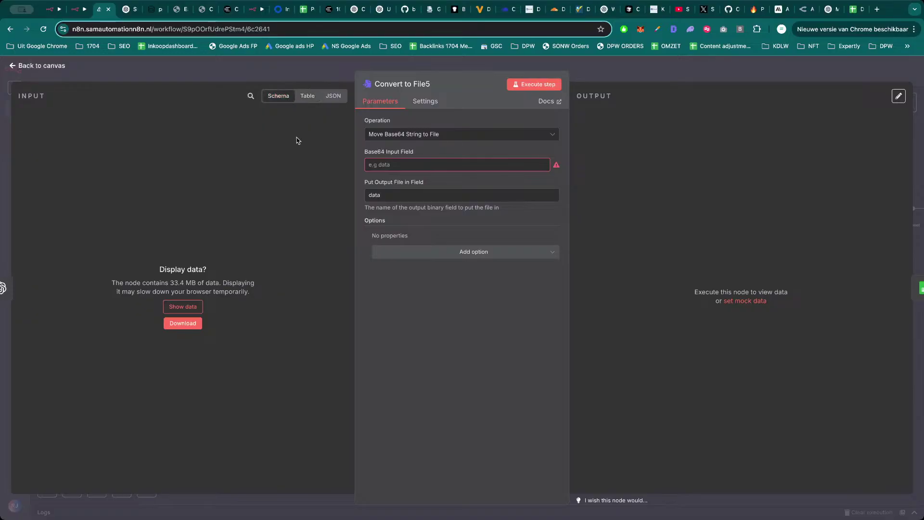
click(434, 165)
text(data)
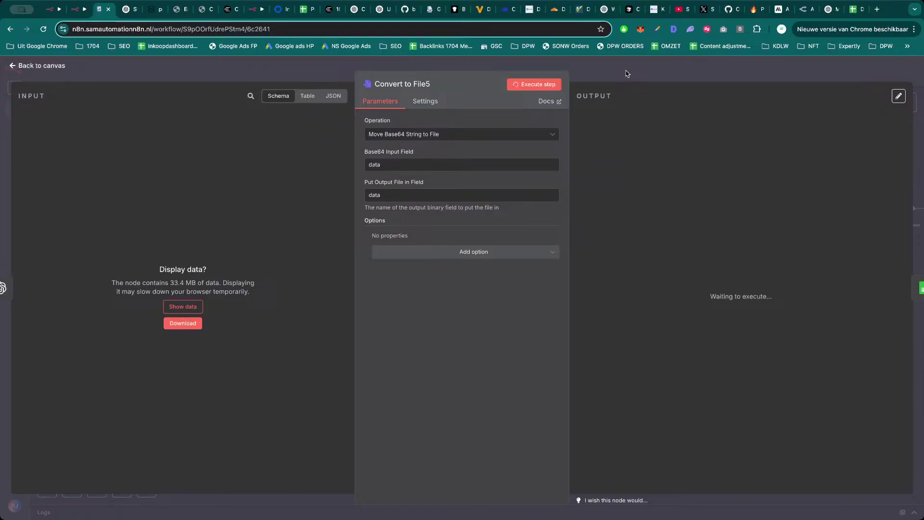
key(Escape)
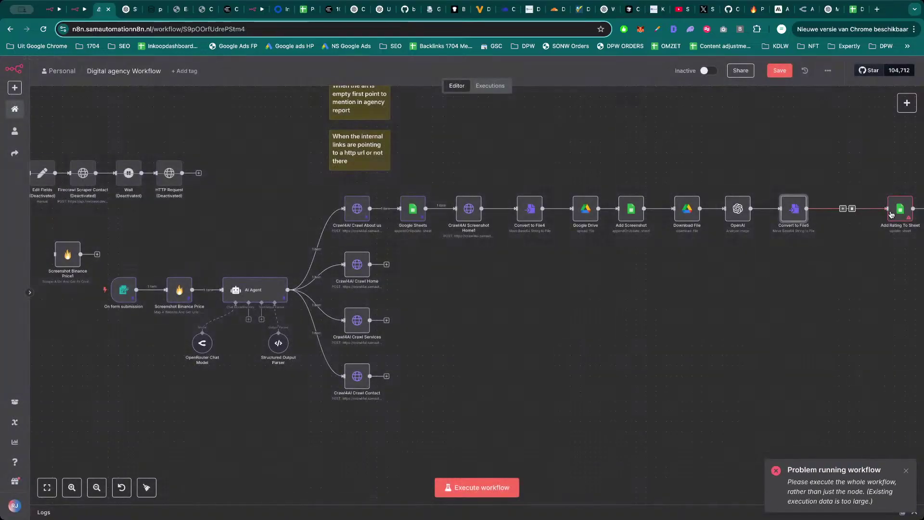
Move Add Rating To Sheet closer to Convert to File5, start a full workflow run, and save.
drag(900, 210, 854, 210)
click(510, 487)
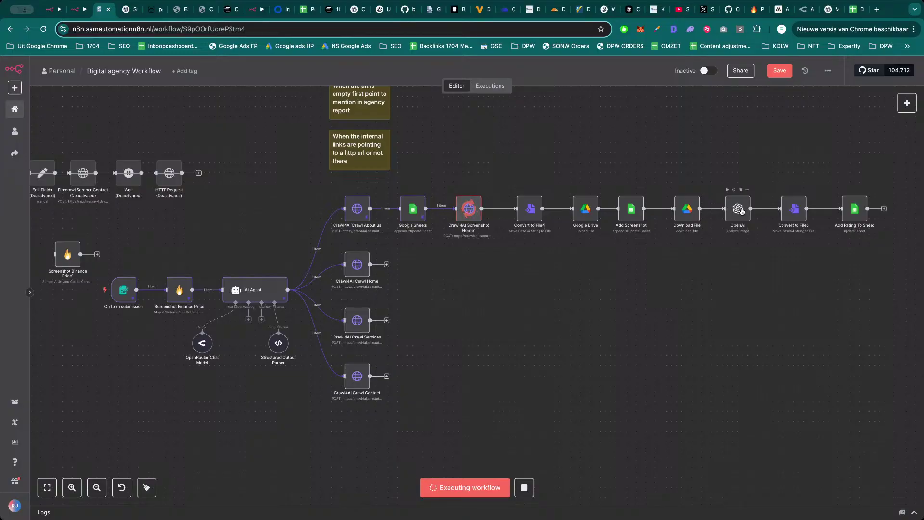
click(772, 71)
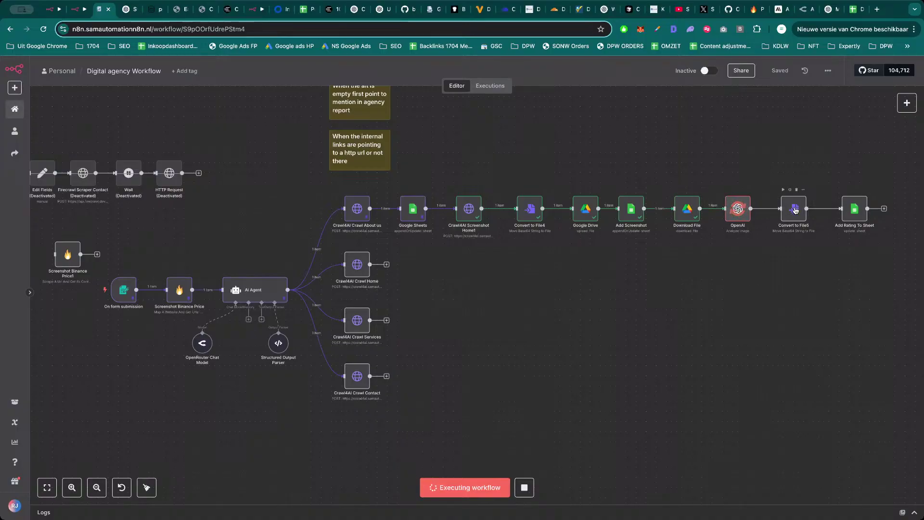
Review the OpenAI node's rating prompt in the full-size editor, then return to the canvas.
double_click(734, 209)
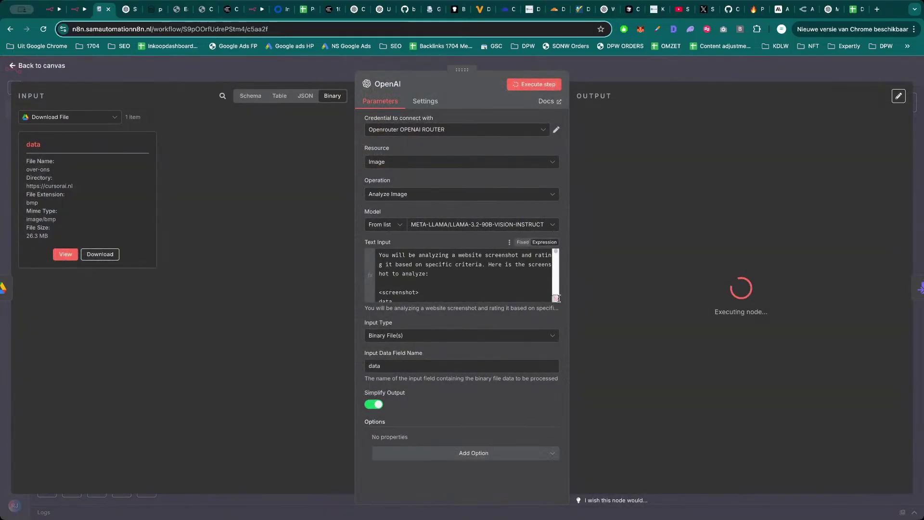
click(556, 292)
scroll(345, 331, down, 5)
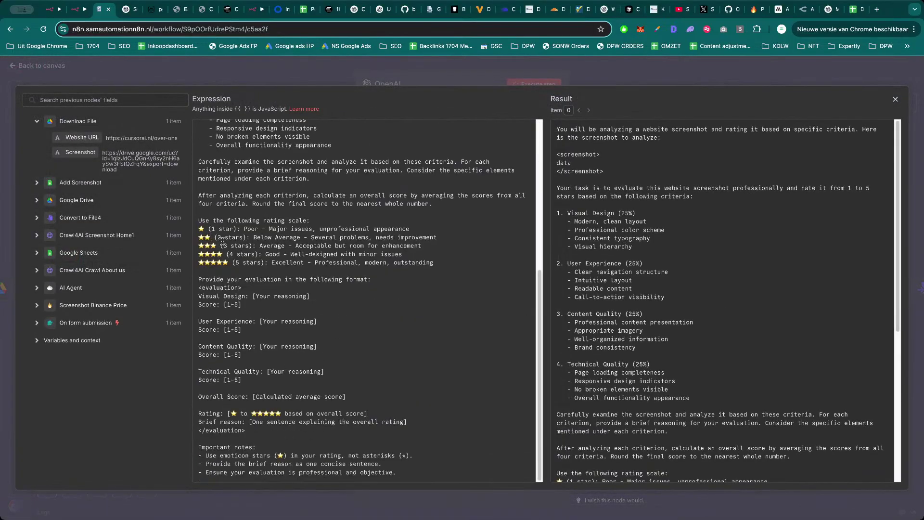
key(Escape)
key(Escape)
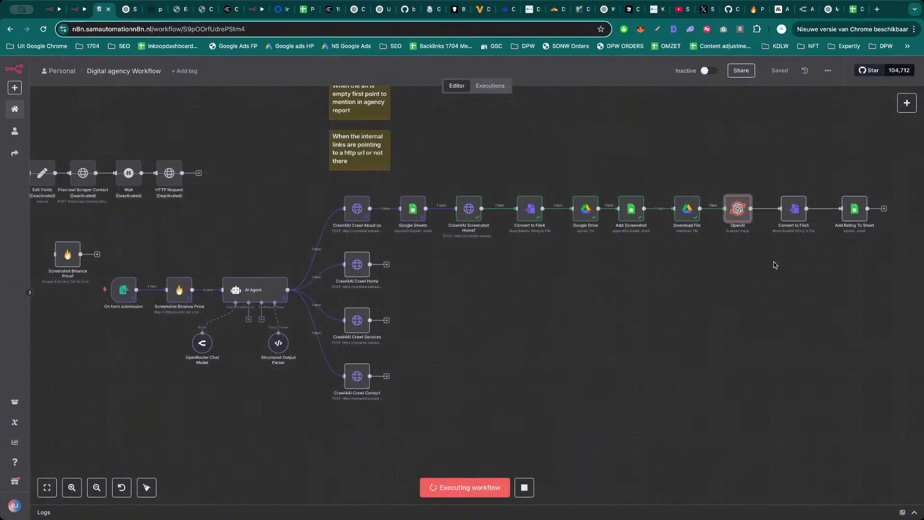
scroll(780, 272, down, 2)
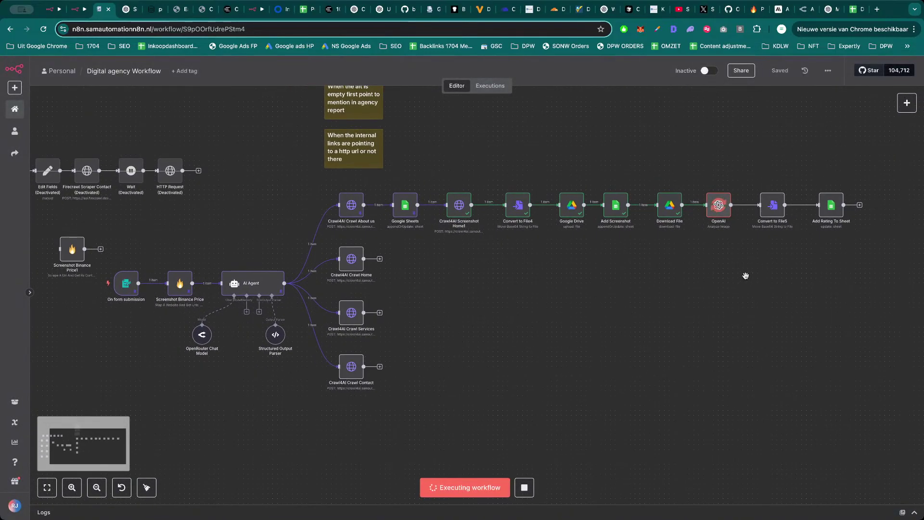
drag(746, 275, 738, 279)
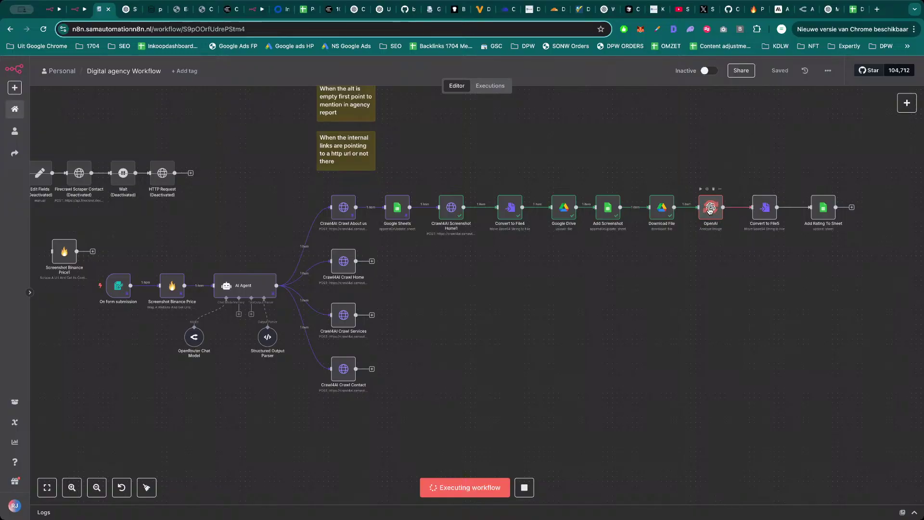
Check the Convert to File5 node's large input data, then delete the node.
double_click(761, 208)
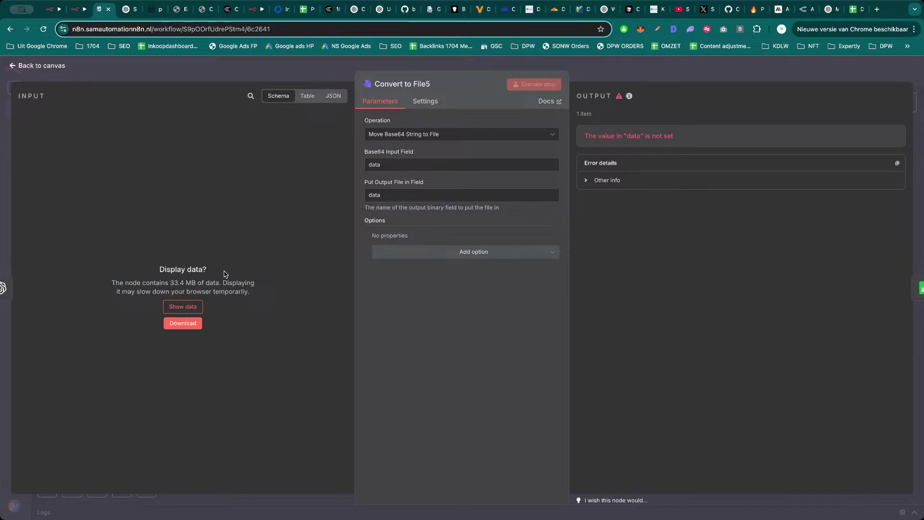
click(186, 310)
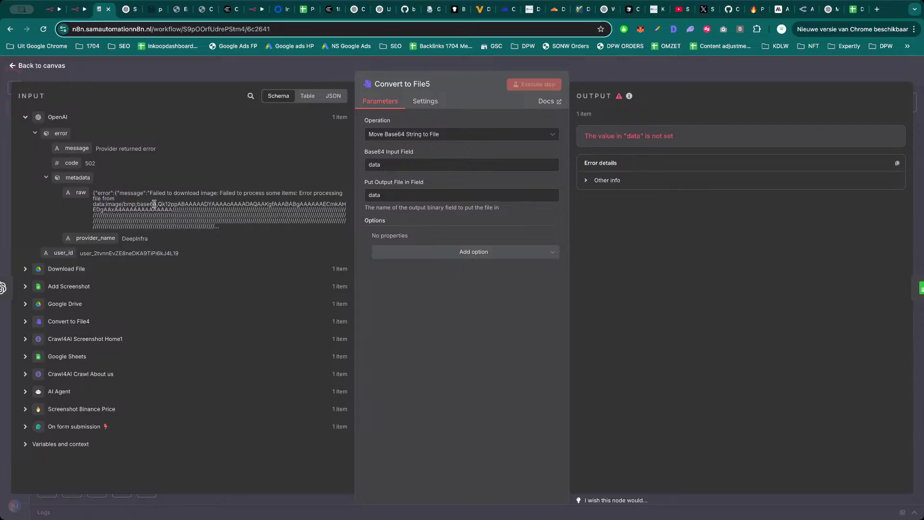
key(Escape)
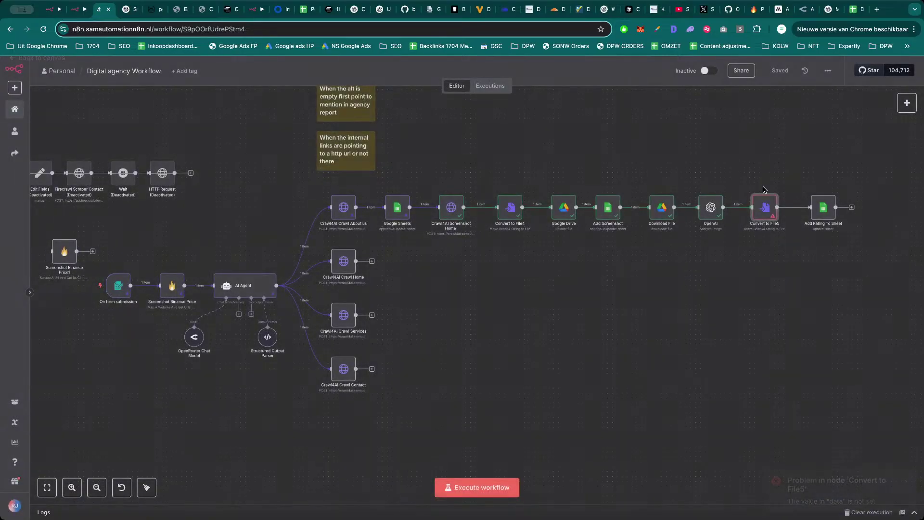
key(Delete)
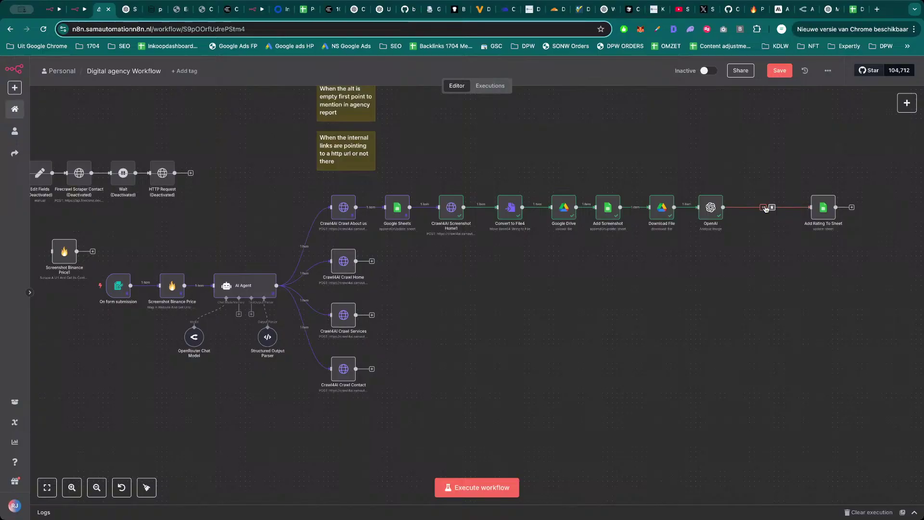
Preview the downloaded screenshot in the Download File node's output.
double_click(662, 208)
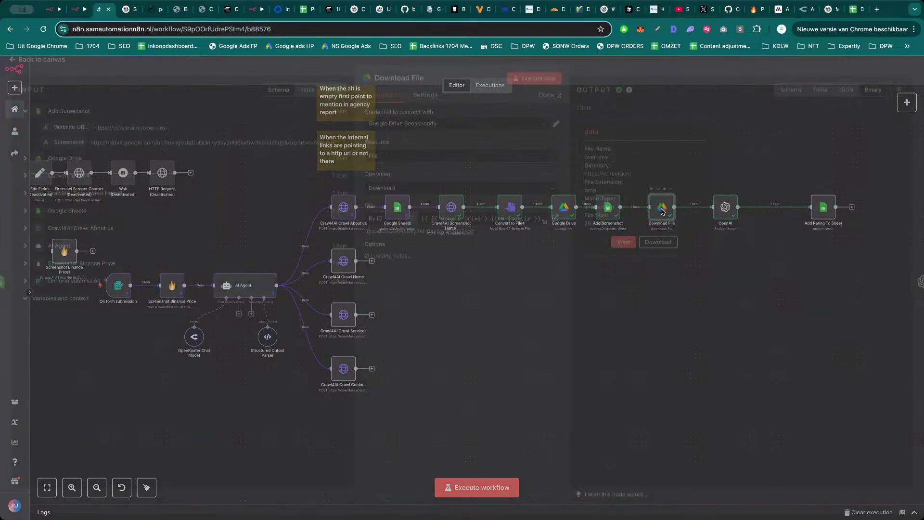
click(619, 247)
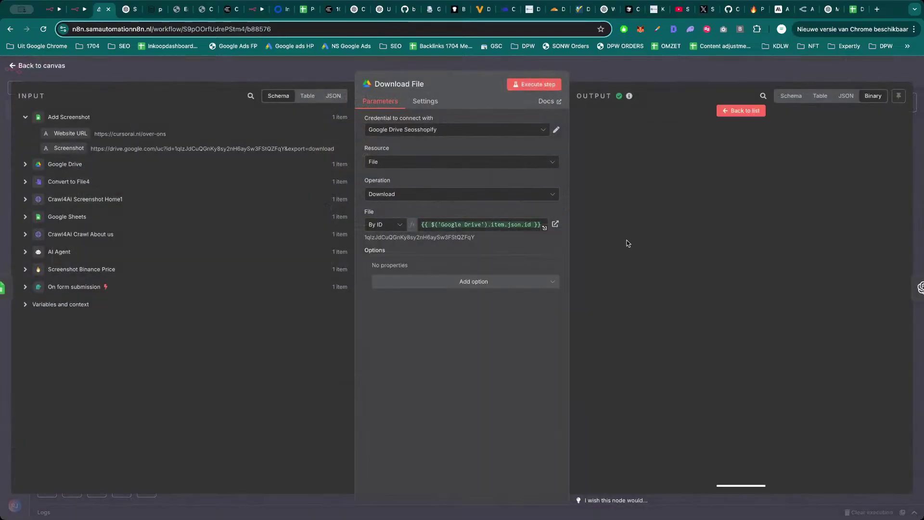
click(747, 112)
click(735, 76)
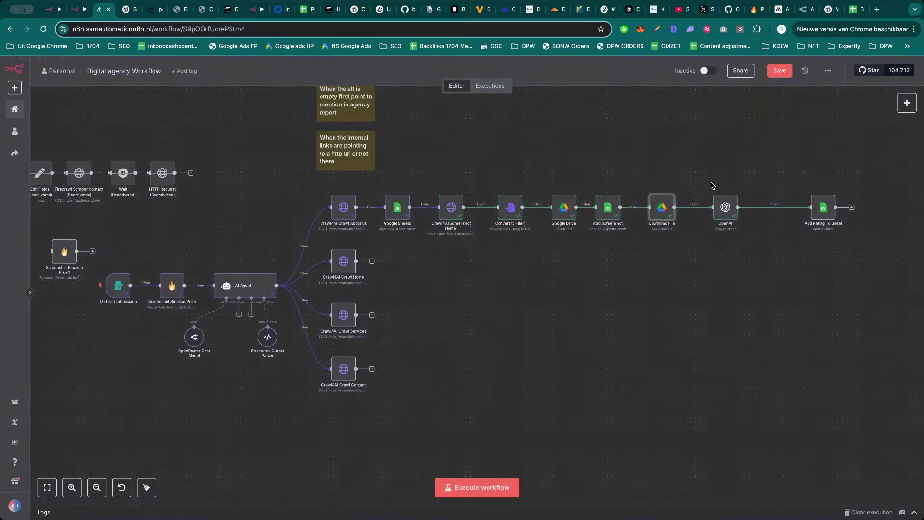
Set the OpenAI node's model to OPENAI/GPT-4O-MINI.
double_click(734, 208)
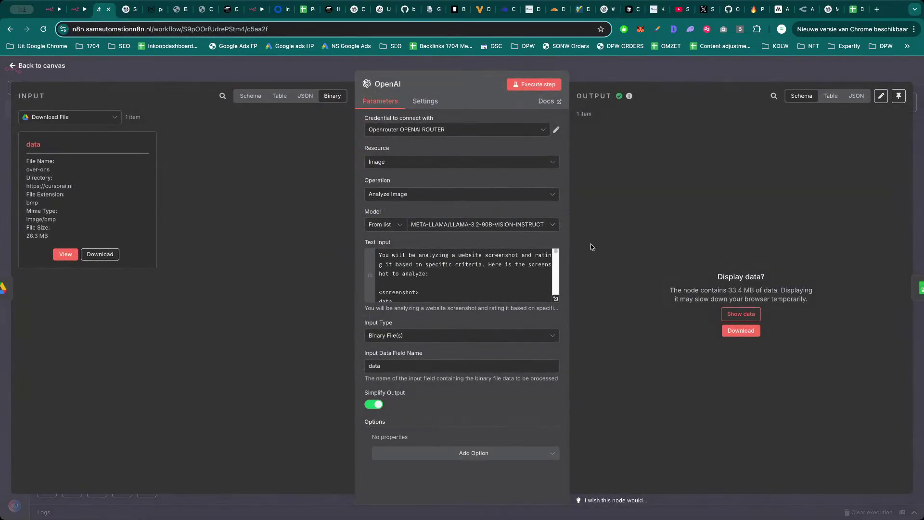
scroll(494, 267, down, 1)
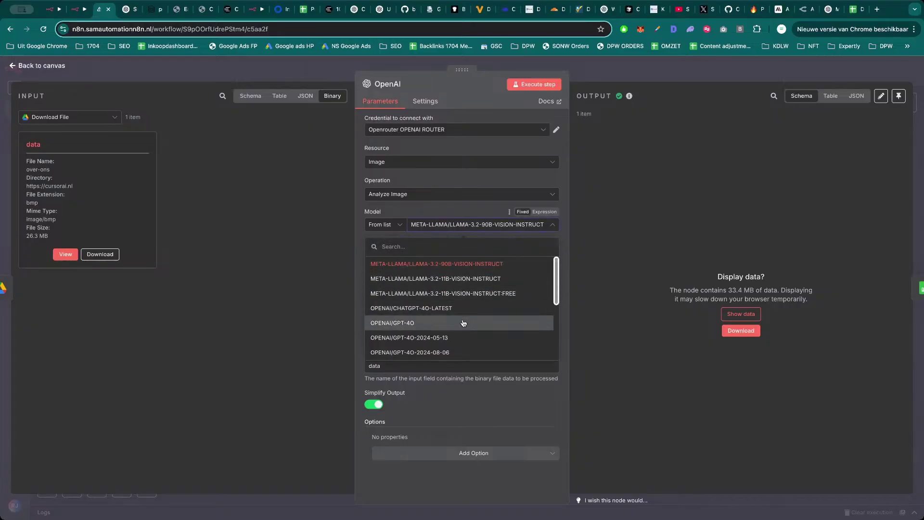
scroll(471, 322, down, 5)
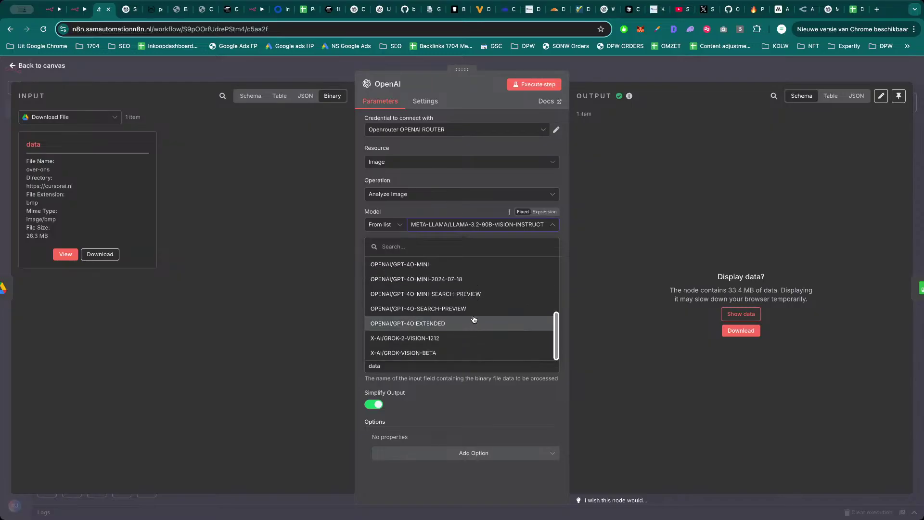
scroll(474, 319, up, 2)
click(466, 278)
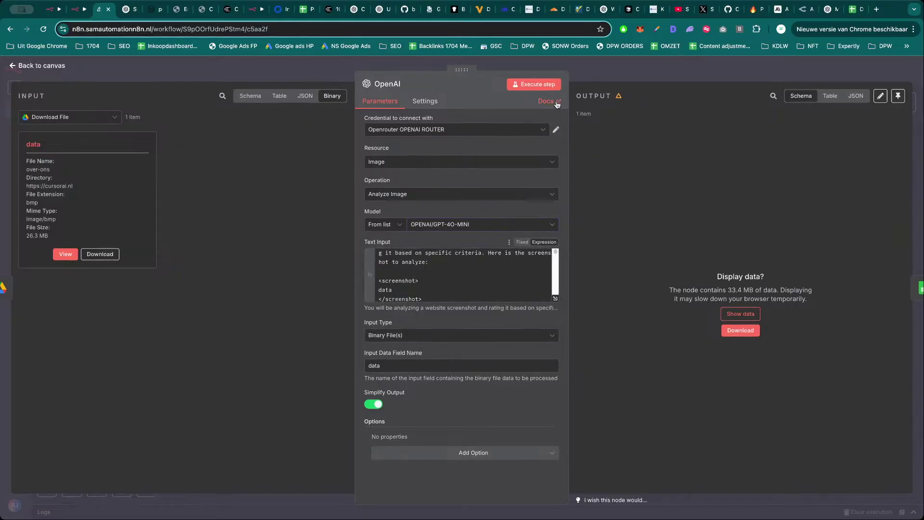
click(553, 86)
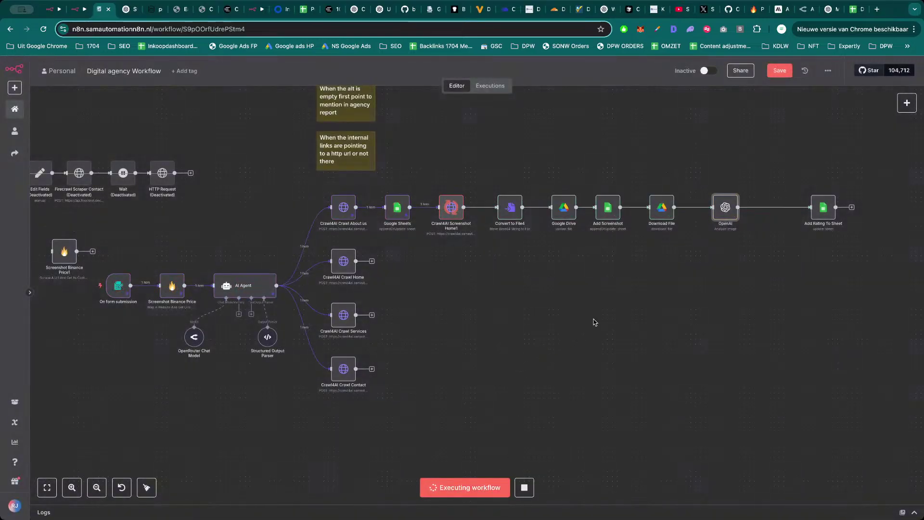
Save the workflow and read the OpenAI node's 'Service unavailable' error, including its Ray ID.
key(ctrl+s)
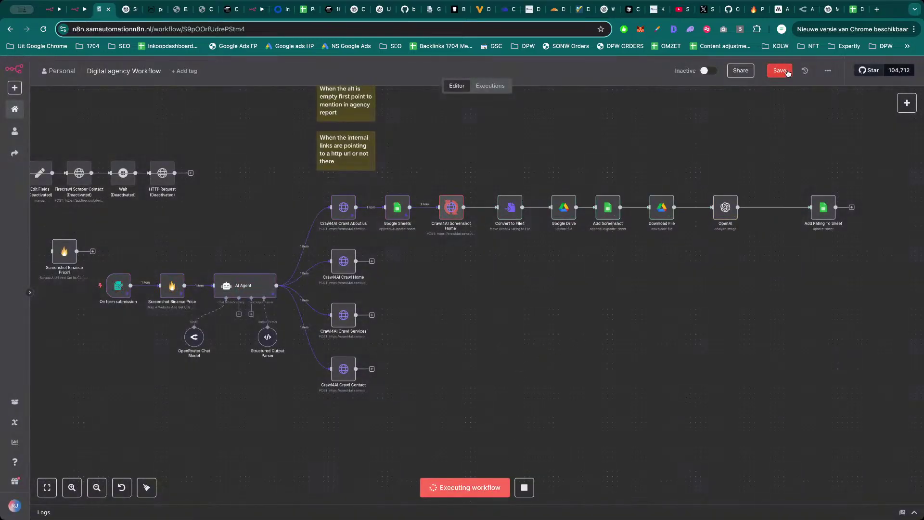
scroll(666, 300, down, 1)
drag(666, 300, 667, 297)
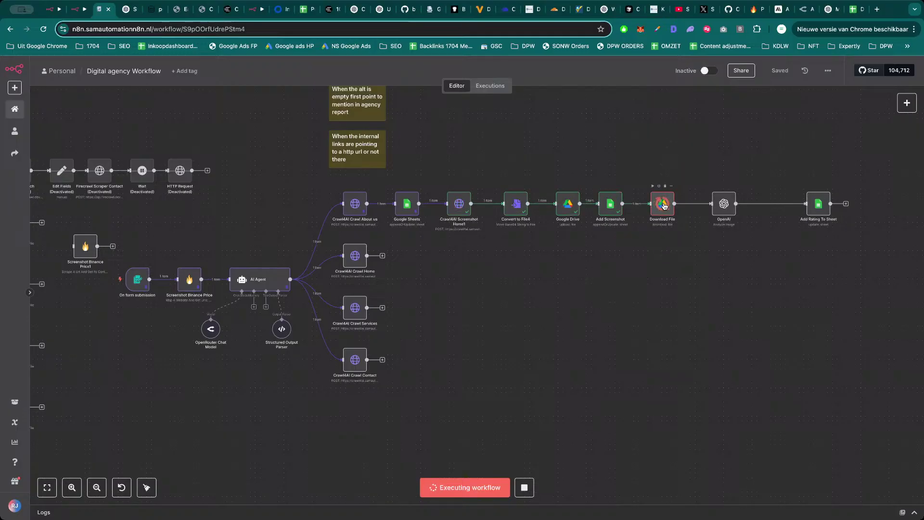
double_click(726, 205)
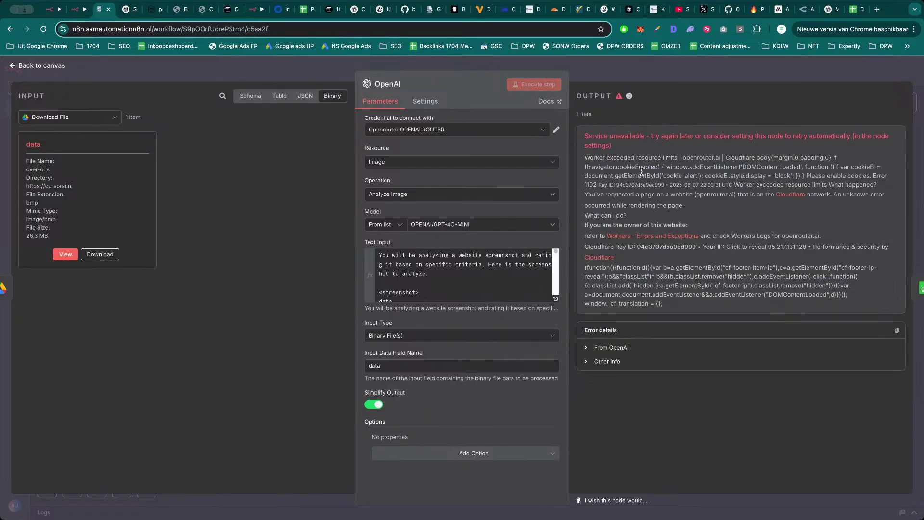
drag(641, 158, 779, 183)
click(837, 177)
drag(630, 187, 766, 186)
click(765, 187)
drag(624, 195, 744, 197)
click(743, 198)
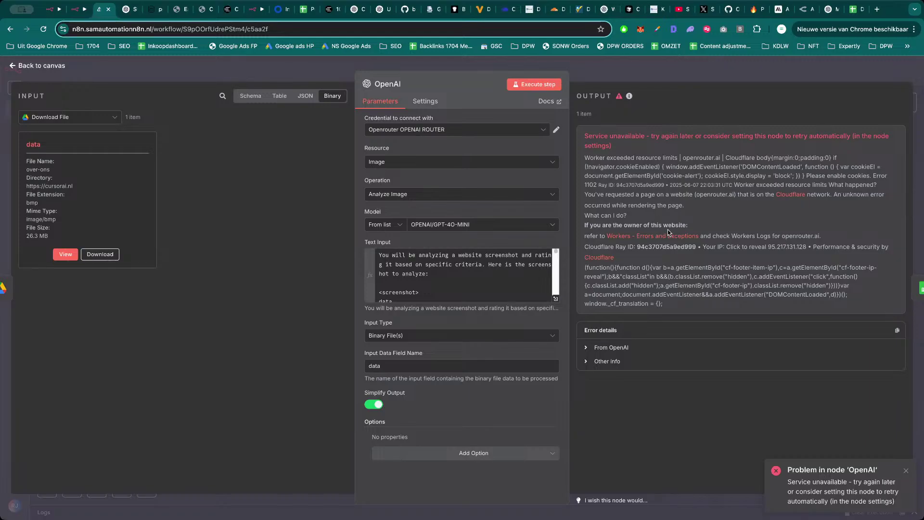
Switch the OpenAI node's model to OPENAI/GPT-4O.
click(473, 226)
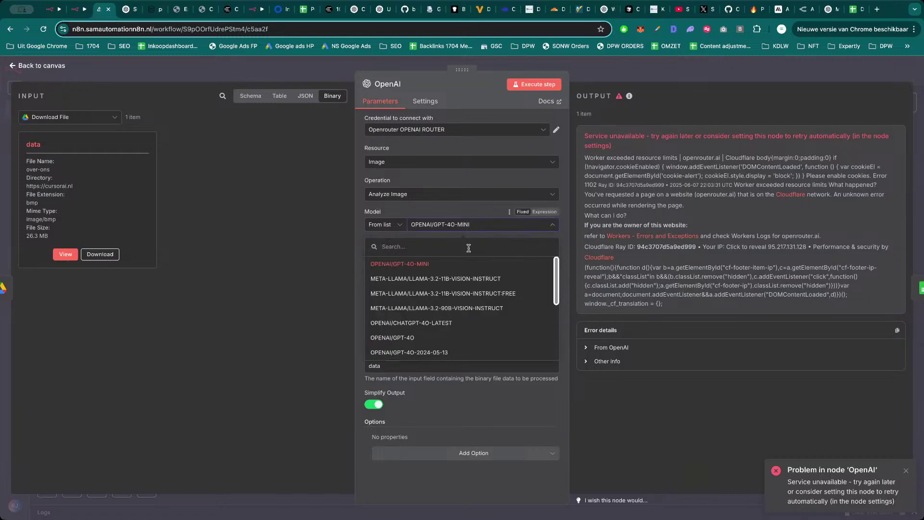
click(444, 337)
click(637, 69)
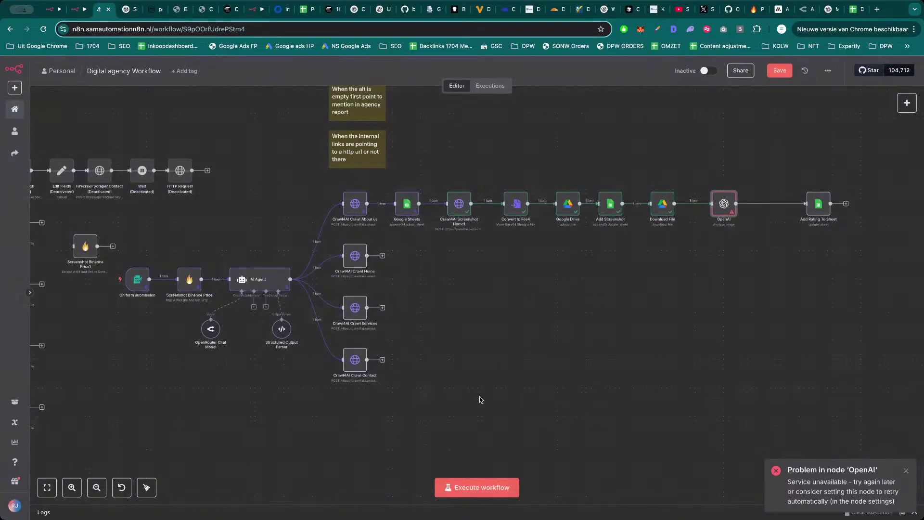
Run the whole workflow again, save it, and check the OpenAI node's result.
click(490, 496)
click(780, 71)
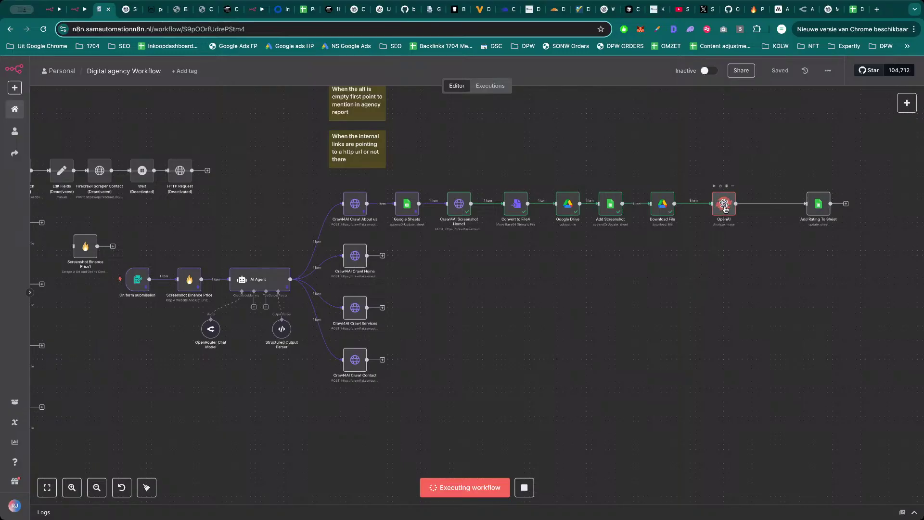
double_click(727, 206)
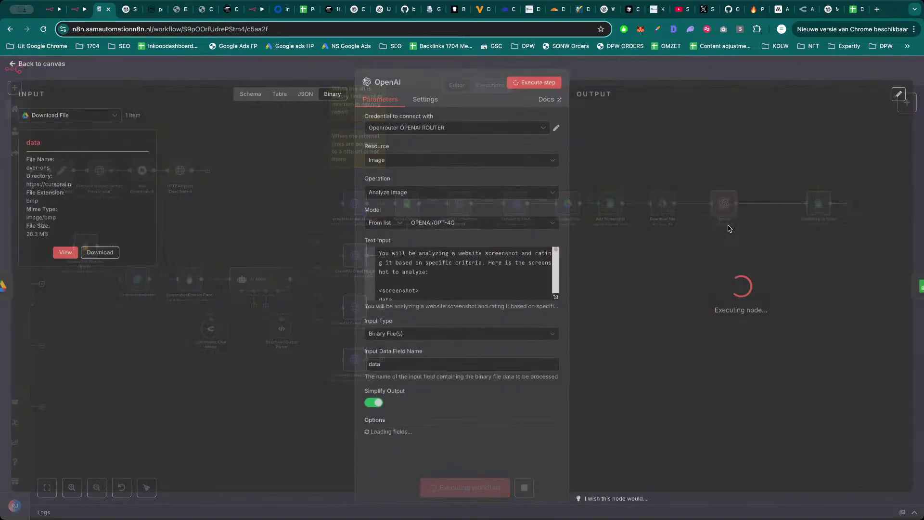
click(676, 77)
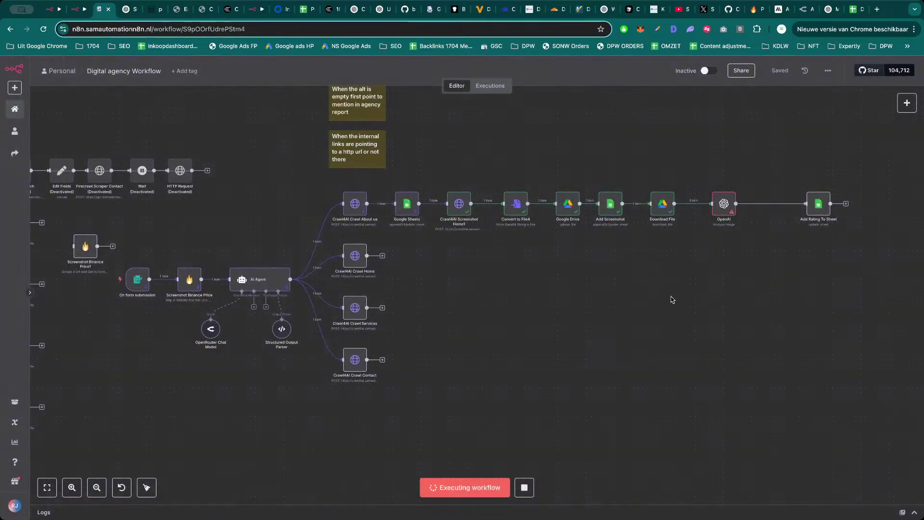
Search 'conver' for a node between Download File and OpenAI, backing out of ConvertKit.
click(709, 204)
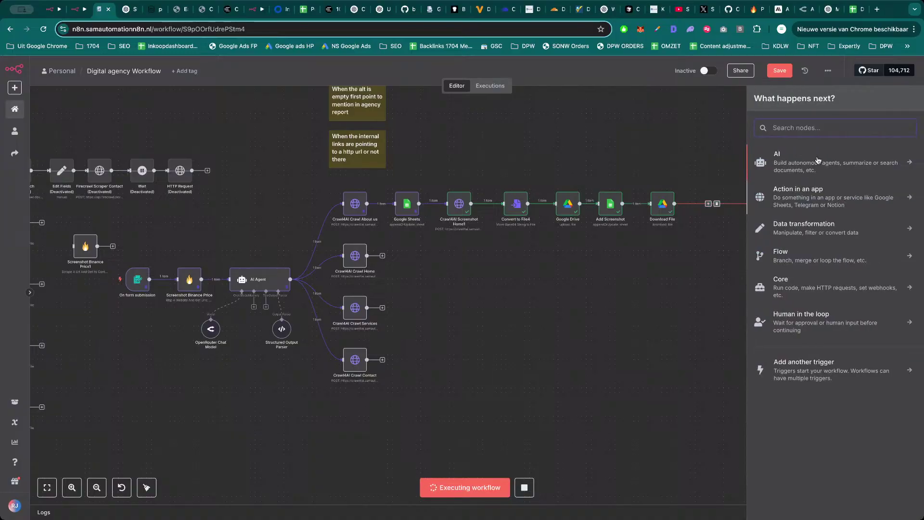
text(conver)
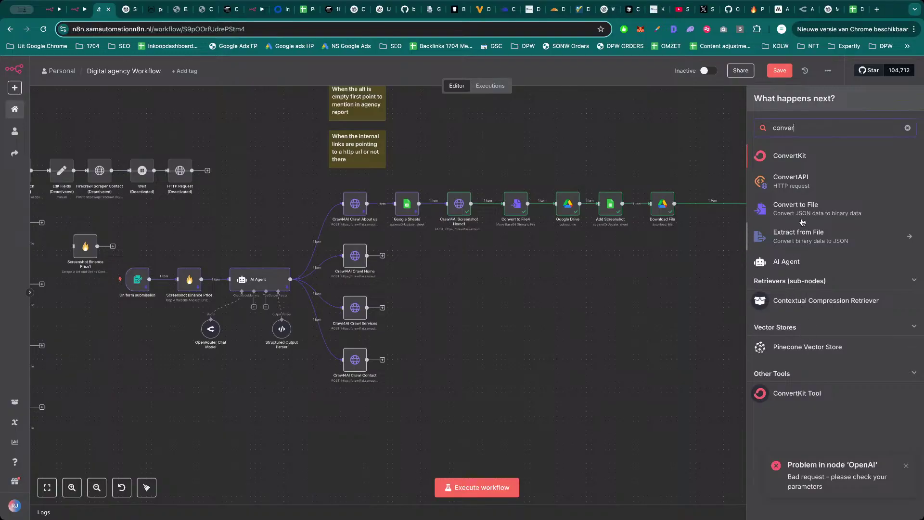
click(801, 161)
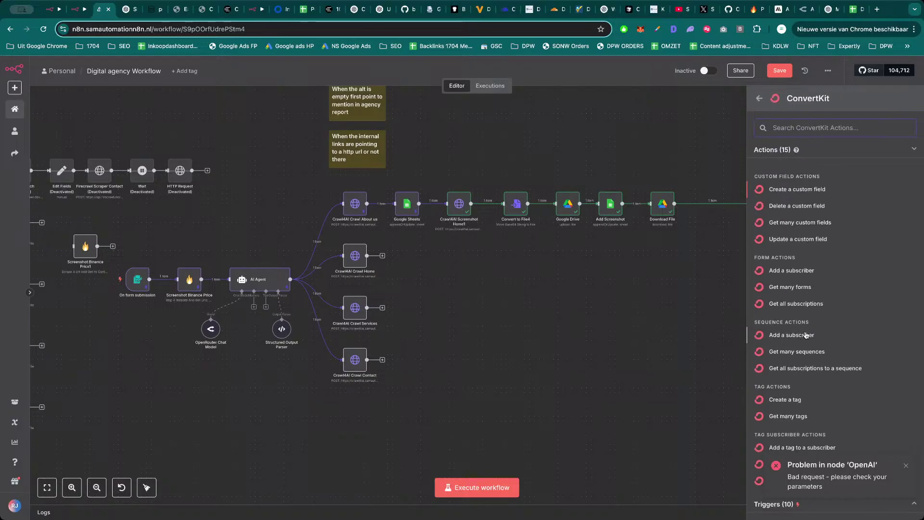
key(Escape)
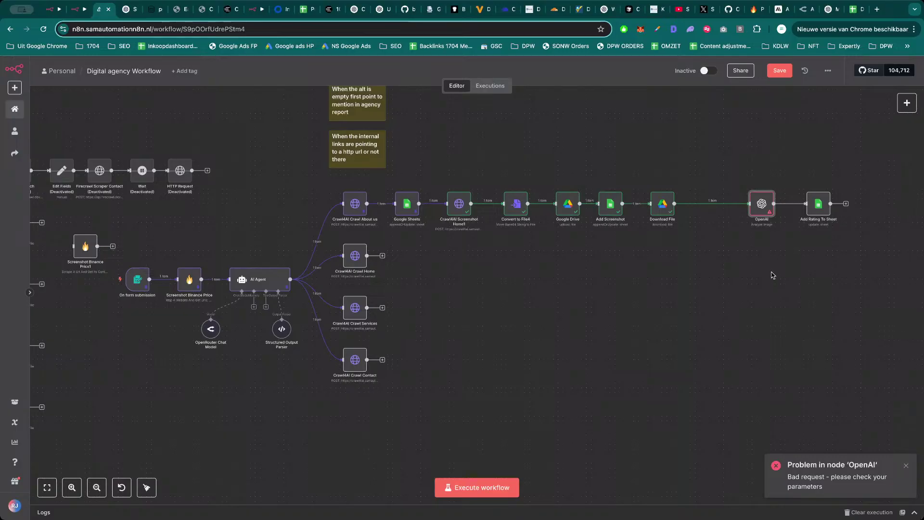
key(Tab)
Try a Compression 'Compress file(s)' node with Zip output, then delete it and reopen the node list.
click(799, 226)
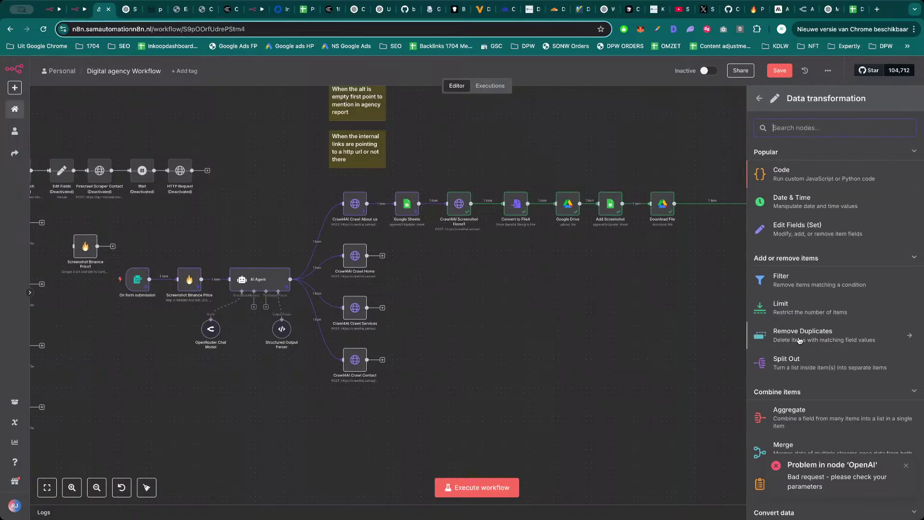
scroll(809, 342, down, 2)
scroll(813, 369, down, 2)
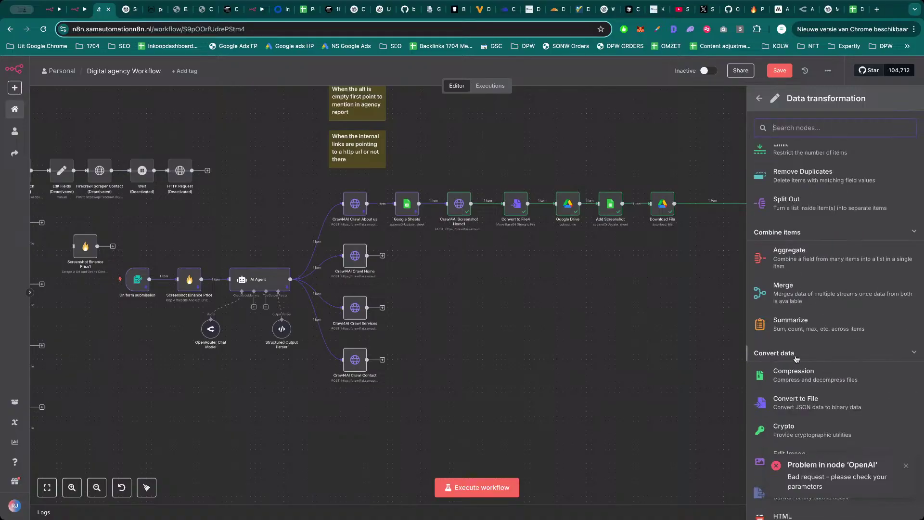
scroll(803, 329, down, 1)
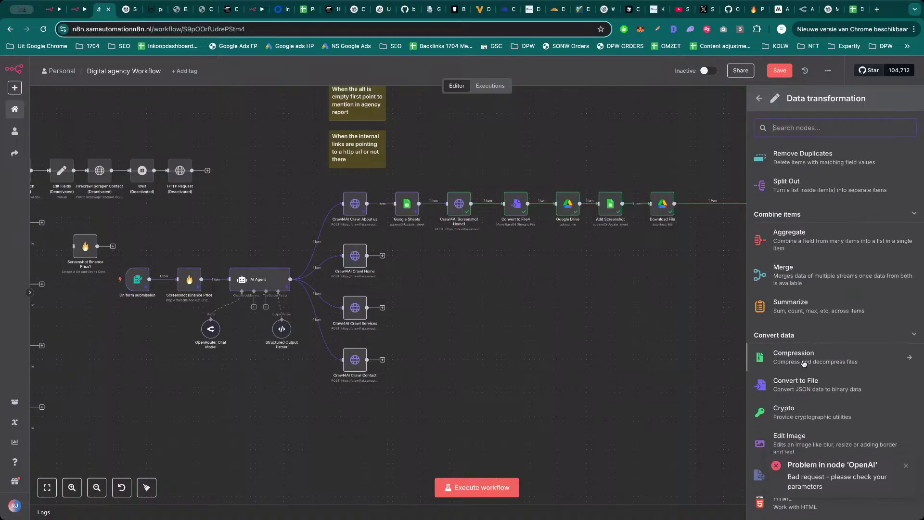
click(803, 363)
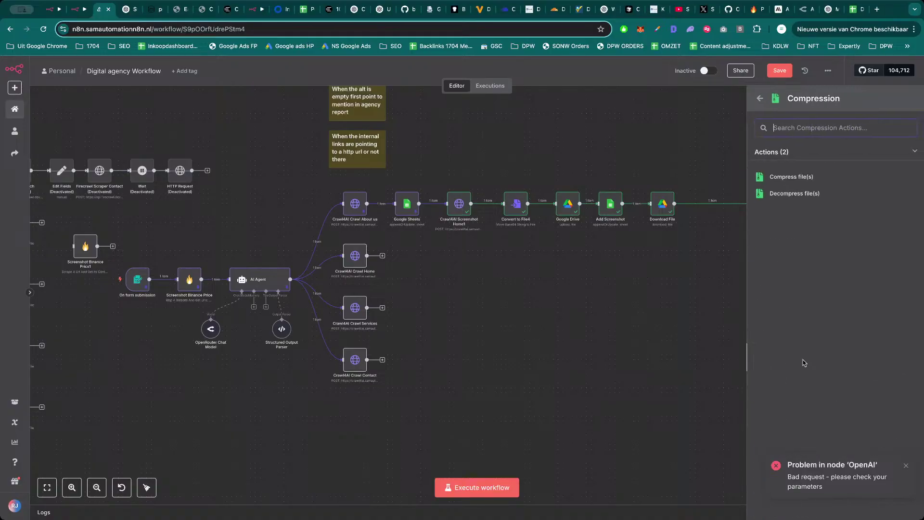
click(796, 179)
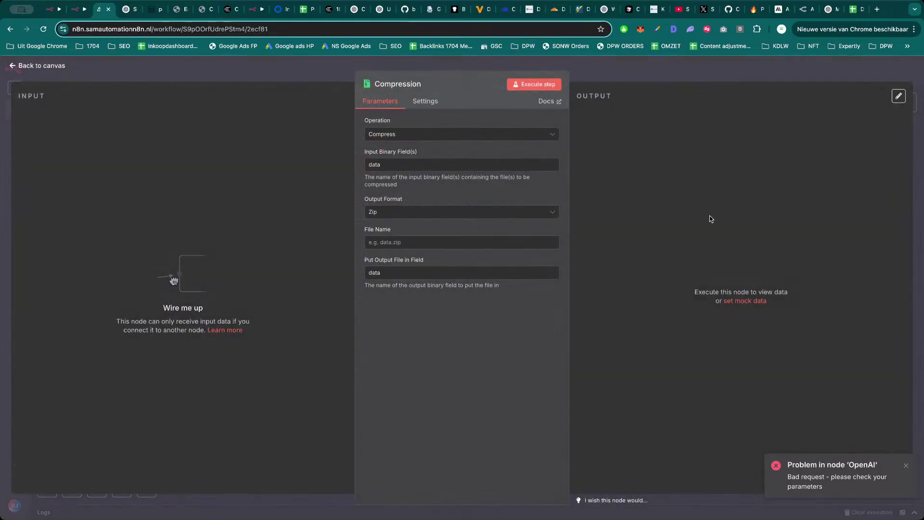
click(425, 216)
click(434, 207)
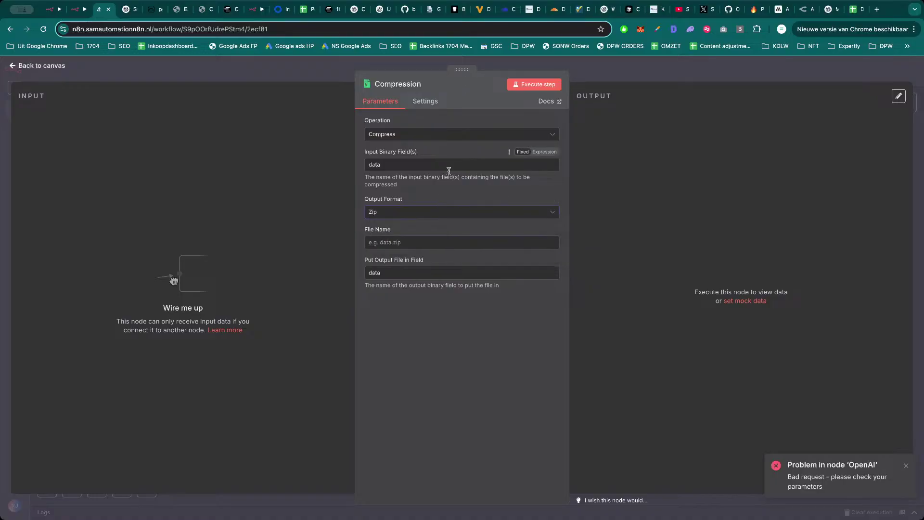
key(Escape)
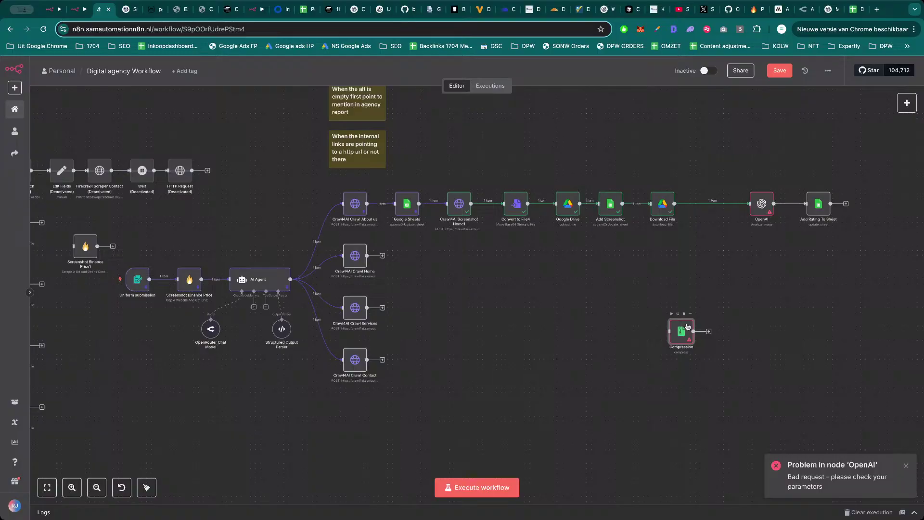
key(Delete)
key(Tab)
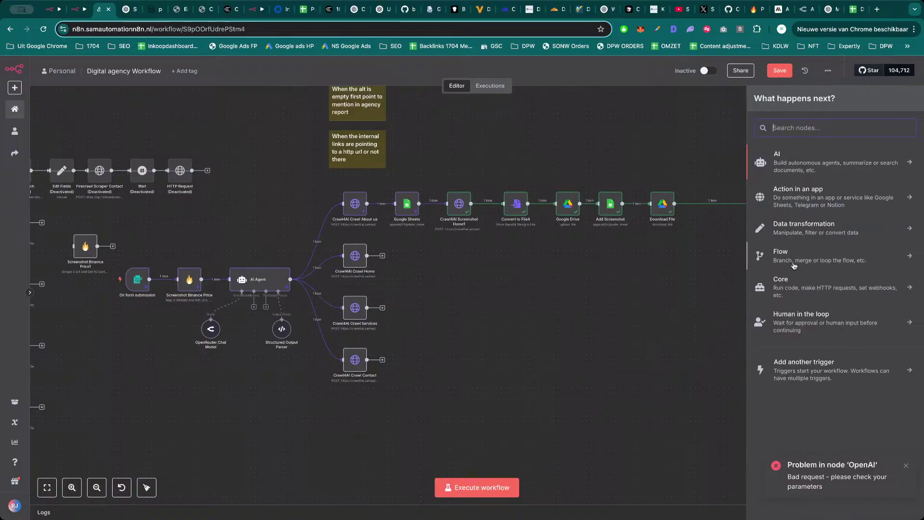
Add an Edit Image 'Crop Image' node, keeping Operation Crop with width and height 500.
click(792, 231)
scroll(824, 318, down, 5)
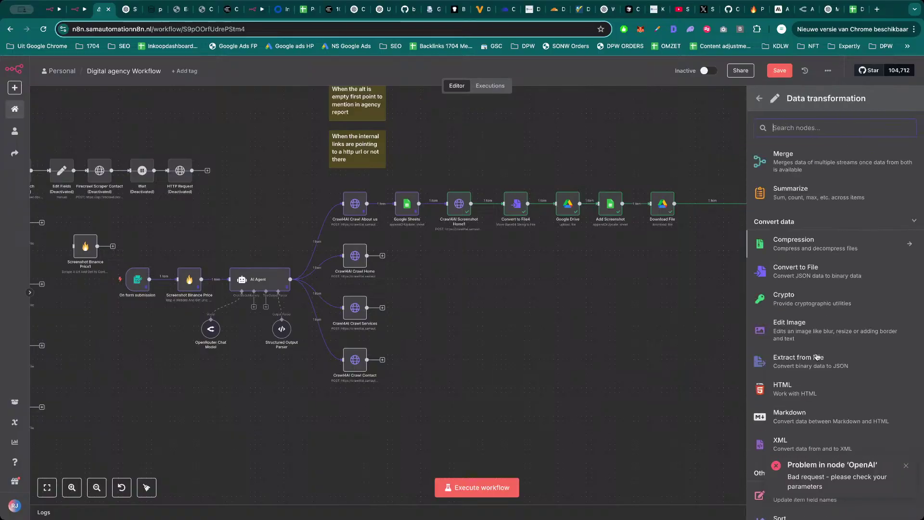
scroll(816, 356, down, 1)
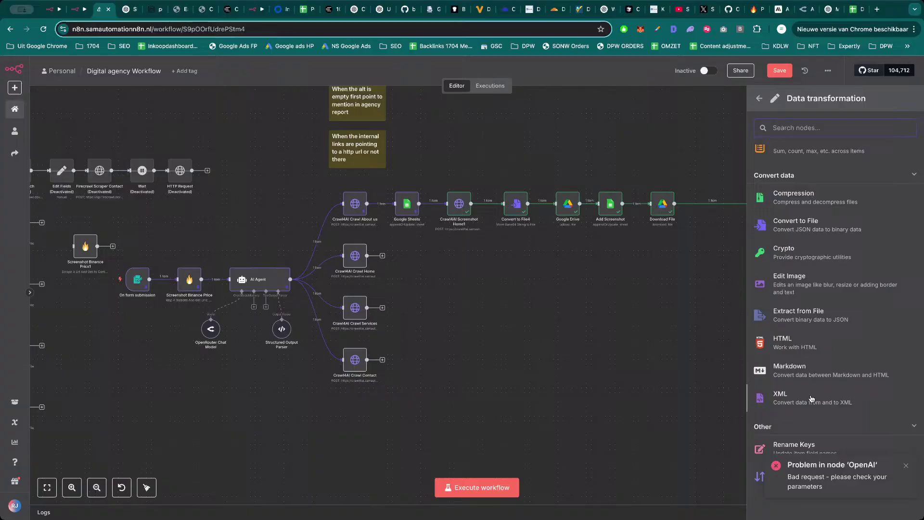
click(806, 288)
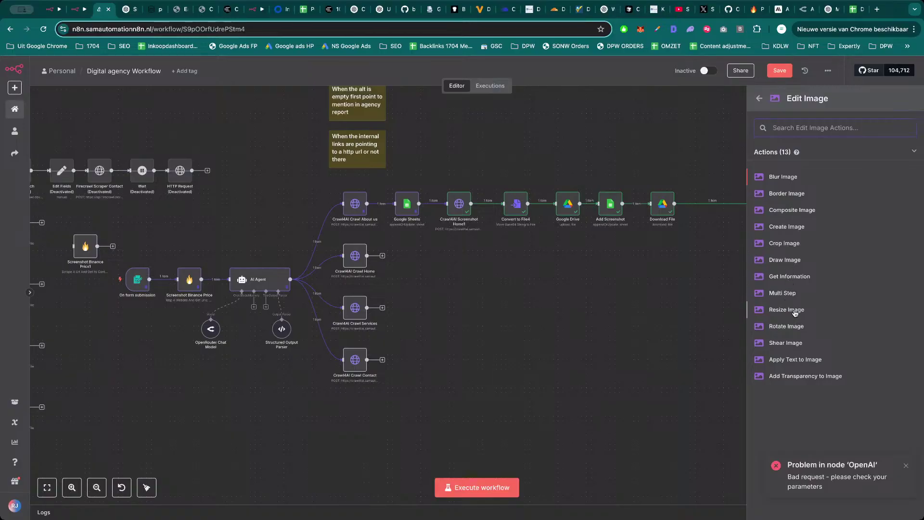
click(790, 243)
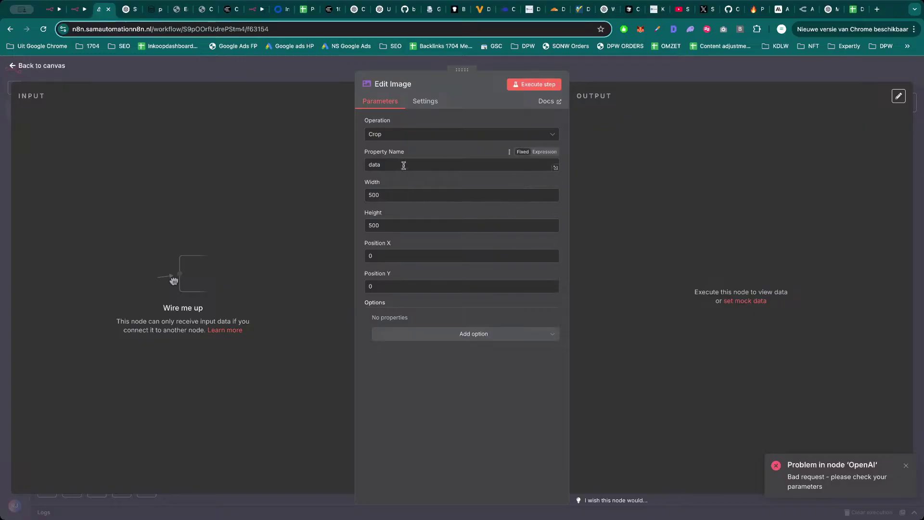
click(408, 136)
scroll(423, 214, down, 1)
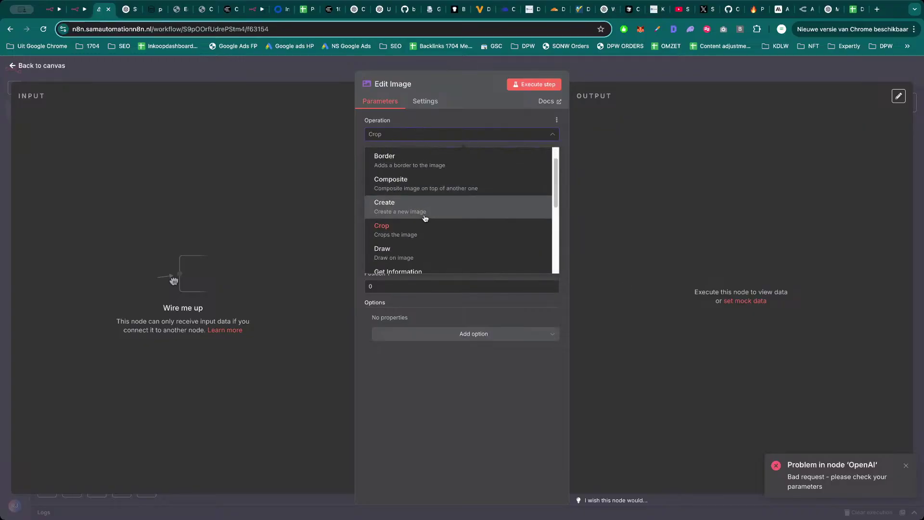
scroll(424, 190, down, 4)
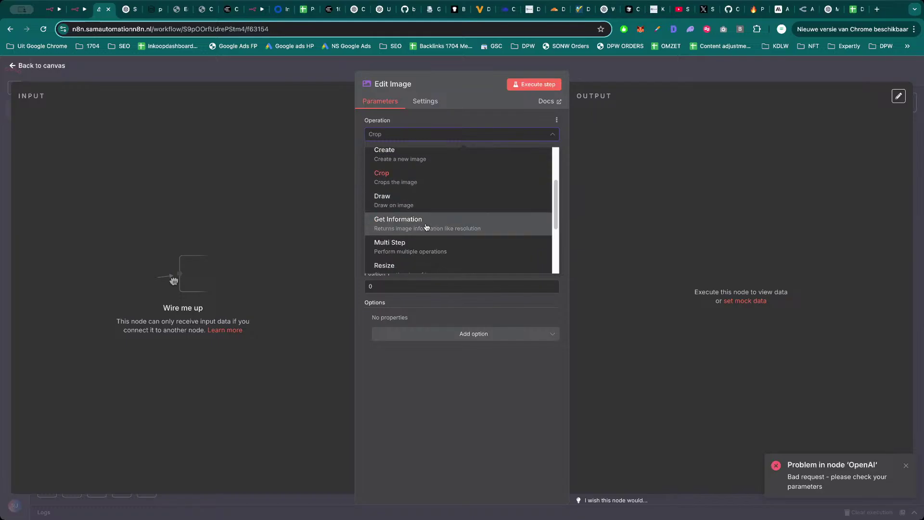
scroll(427, 239, down, 3)
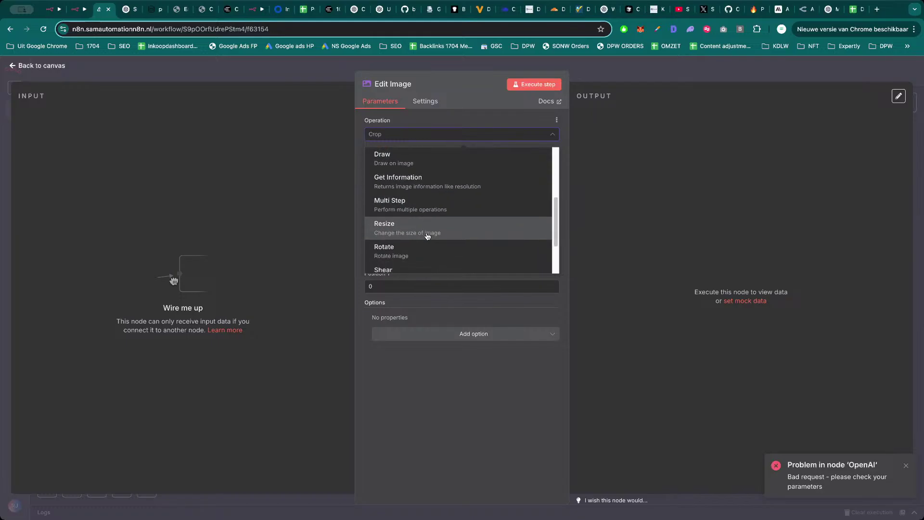
scroll(433, 247, down, 1)
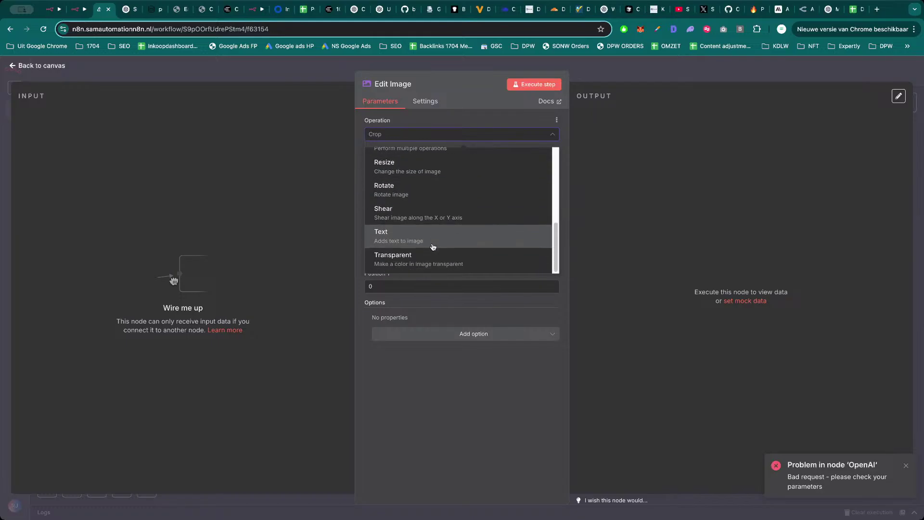
key(Escape)
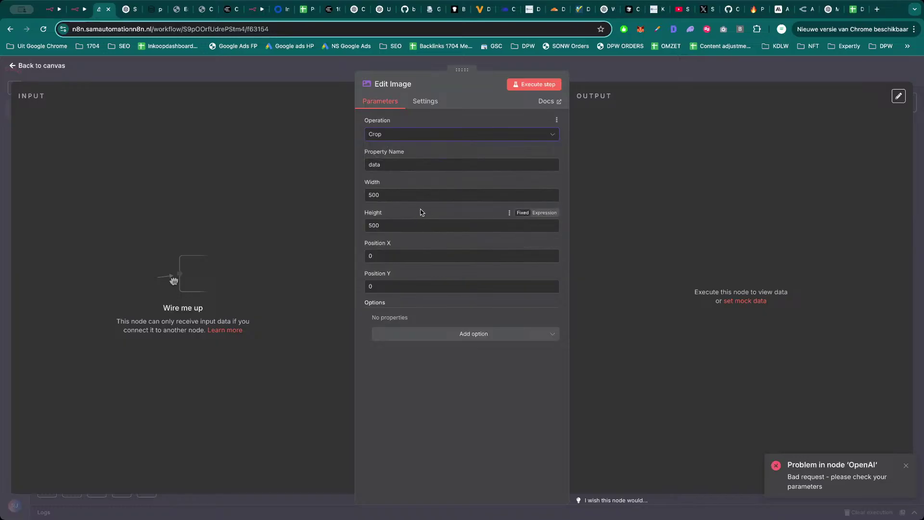
click(644, 72)
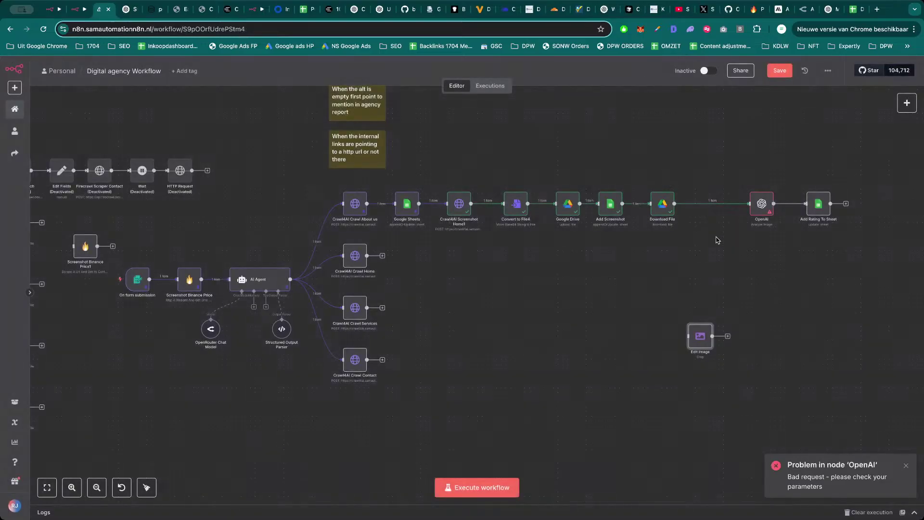
Wire Edit Image after Download File in place of the link to OpenAI.
drag(700, 328, 705, 248)
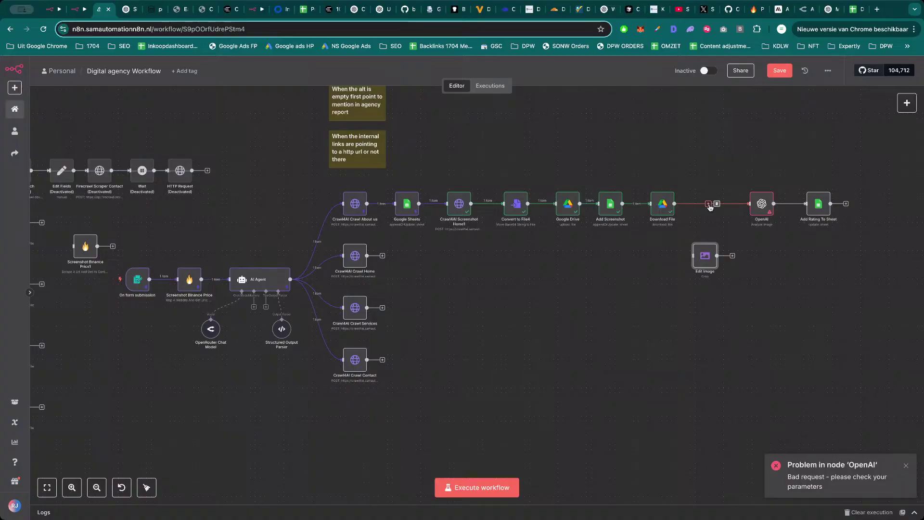
click(717, 203)
drag(699, 208, 708, 252)
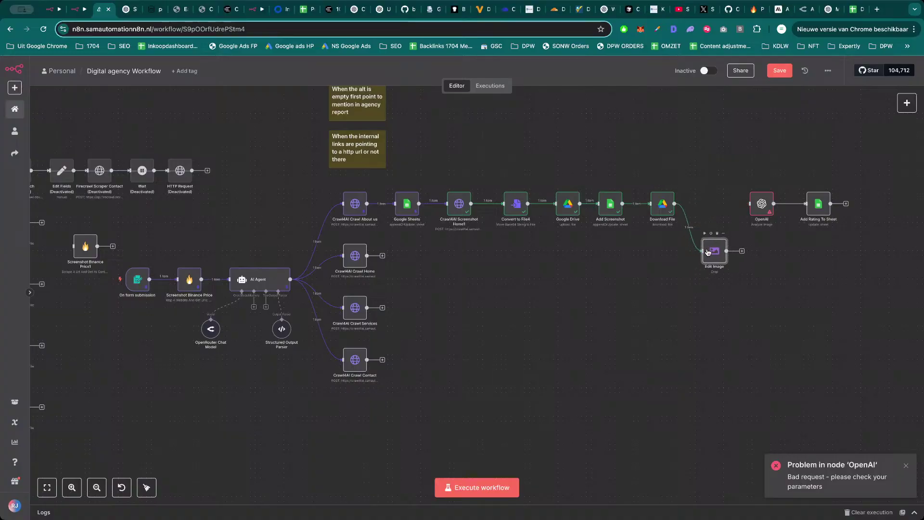
Confirm the 500 crop width, execute the Edit Image step, and run the whole workflow.
double_click(708, 252)
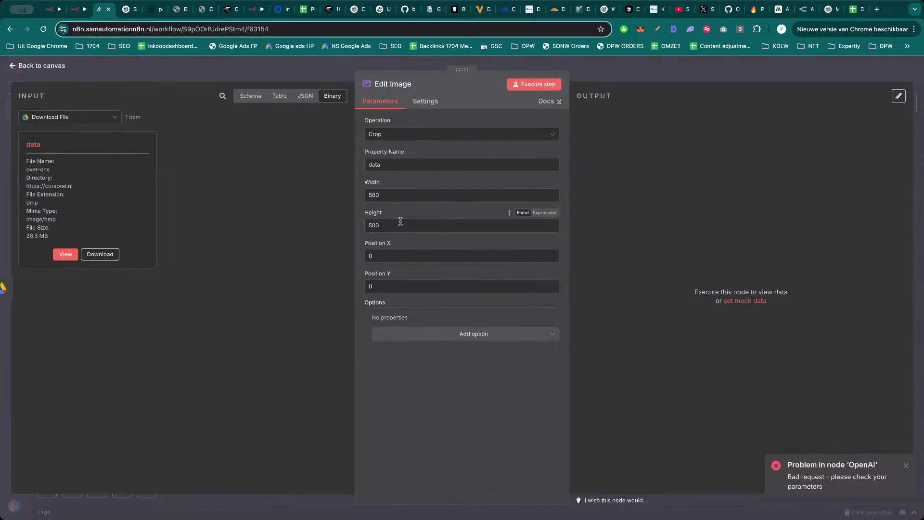
double_click(405, 192)
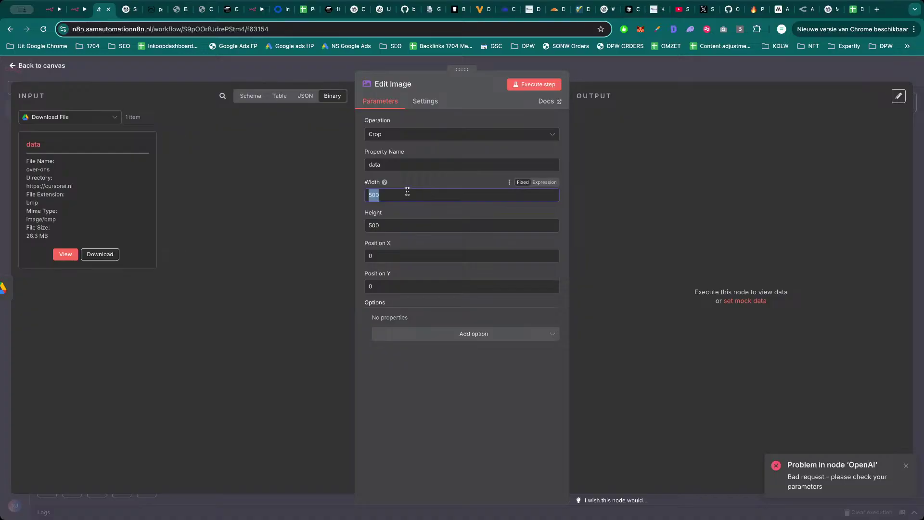
click(410, 183)
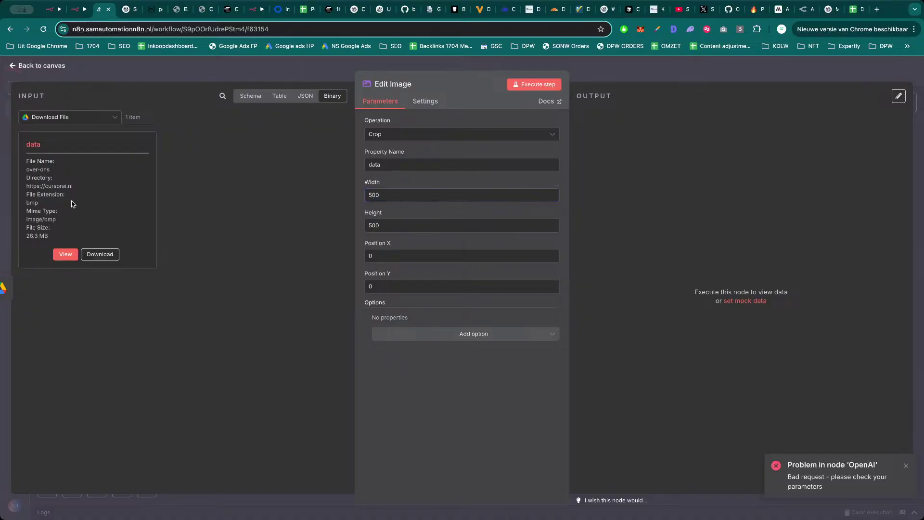
click(621, 74)
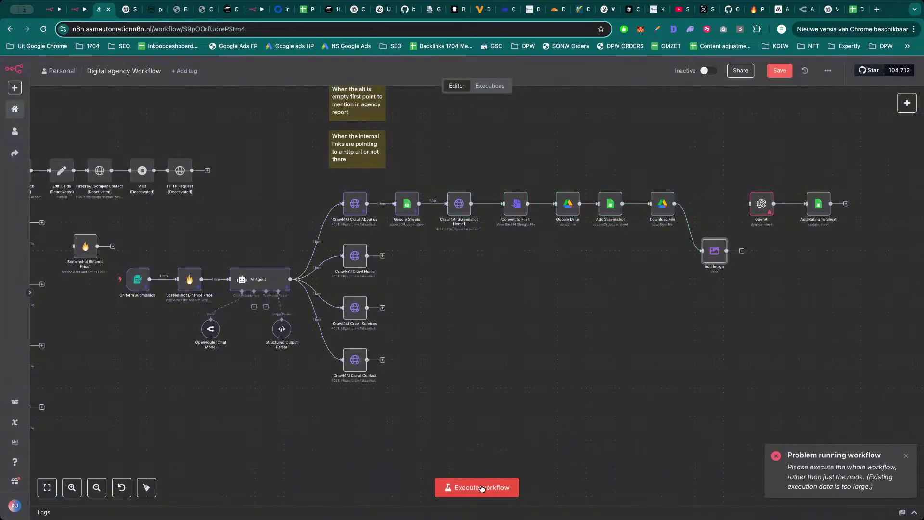
click(482, 487)
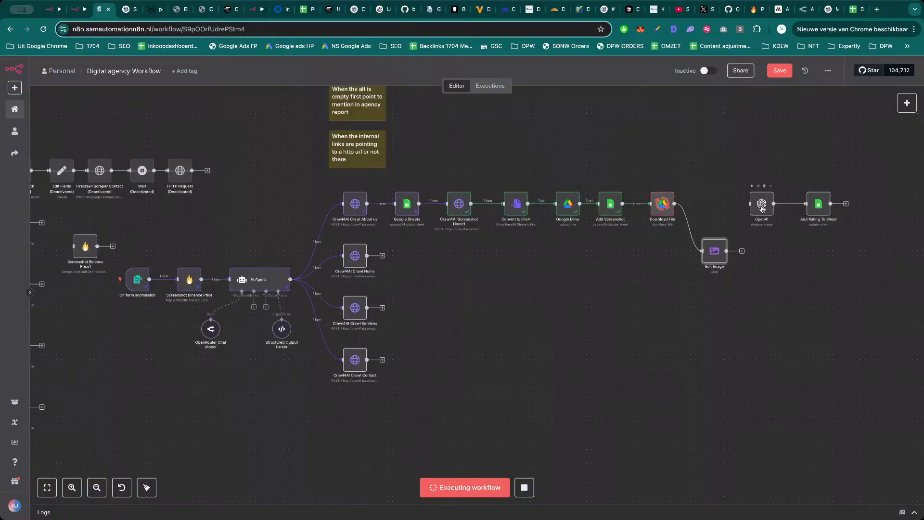
double_click(715, 254)
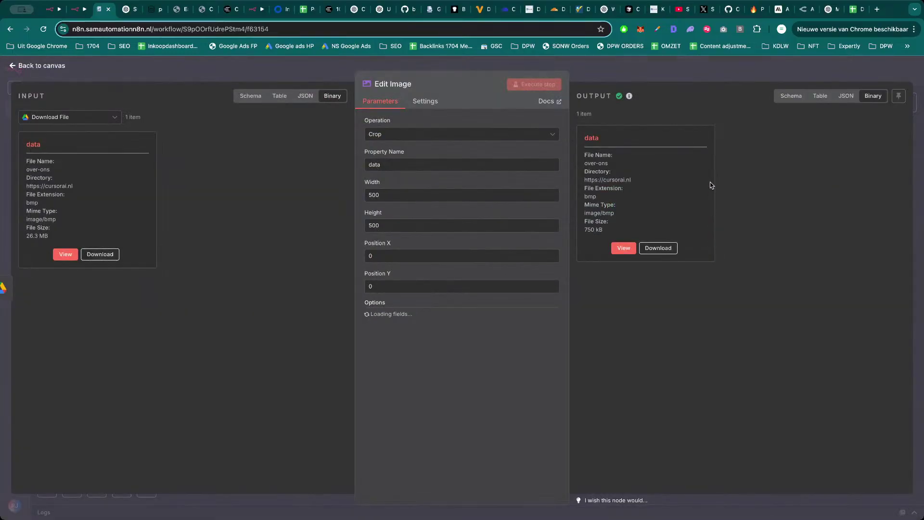
Preview the cropped output image, then switch the image operation to Create.
click(624, 248)
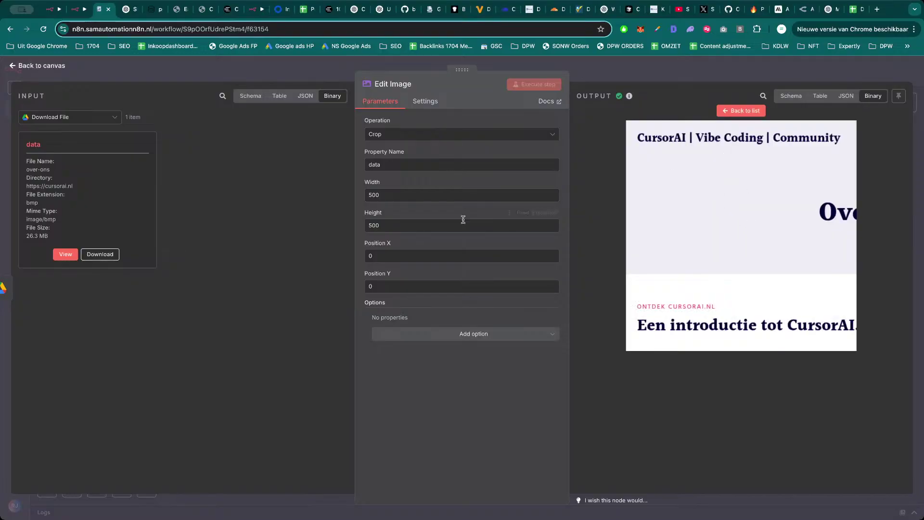
click(423, 140)
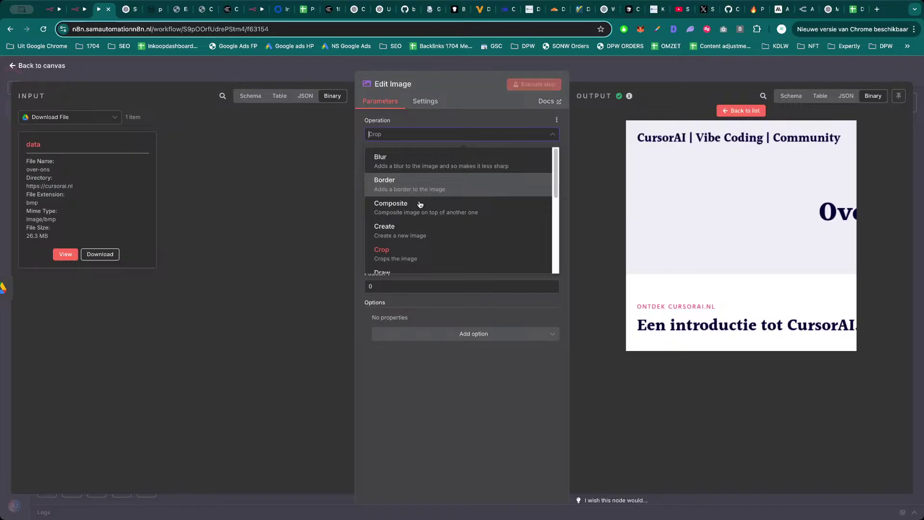
scroll(420, 205, down, 3)
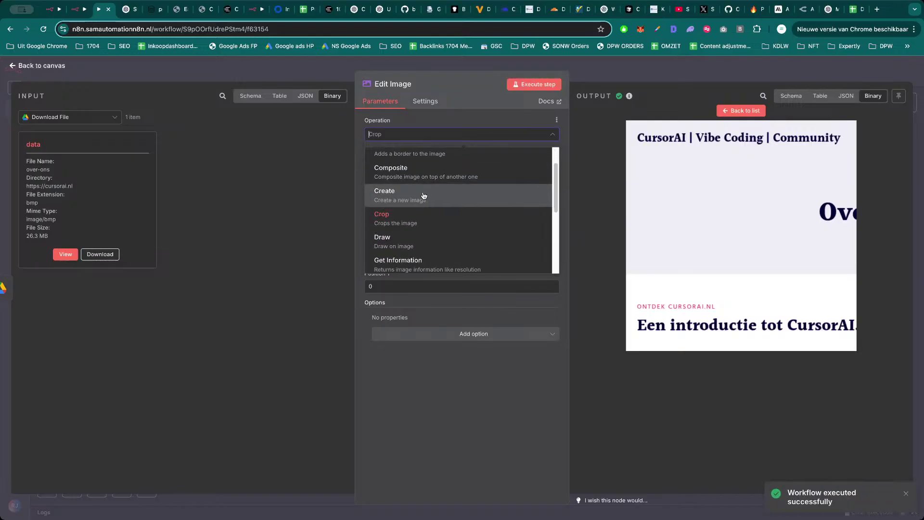
scroll(423, 227, down, 1)
click(421, 186)
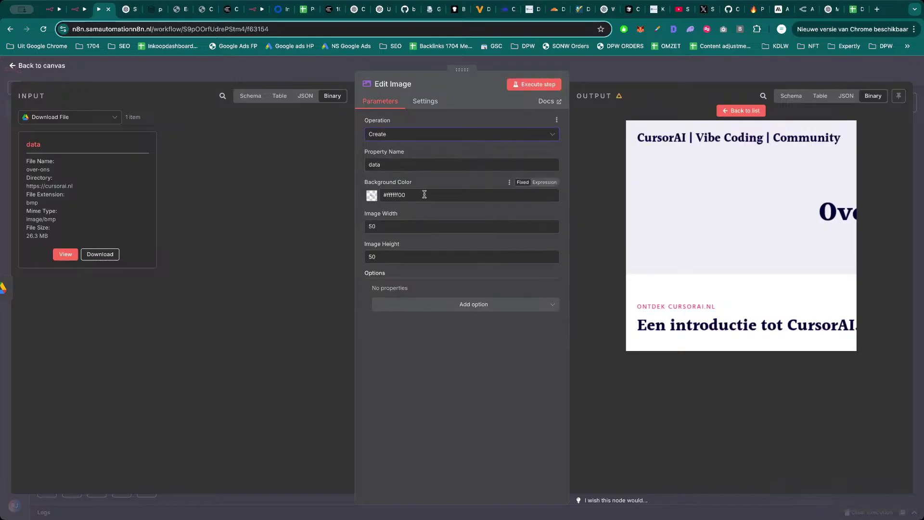
Switch the operation to Multi Step with Resize as the first step.
click(410, 136)
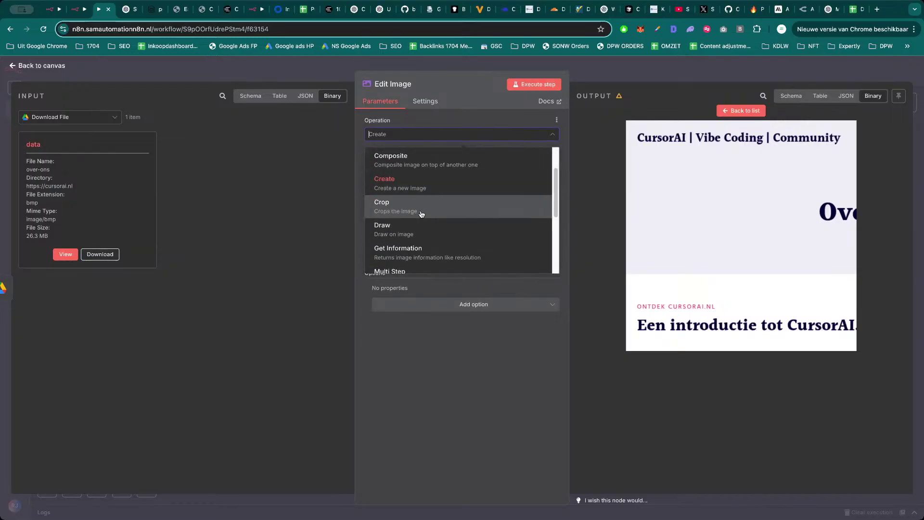
scroll(421, 217, down, 1)
scroll(424, 221, down, 3)
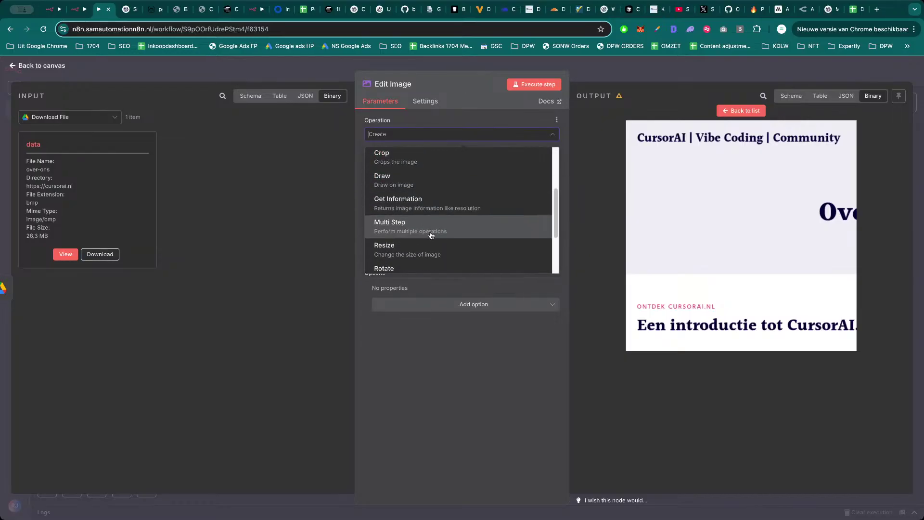
click(448, 234)
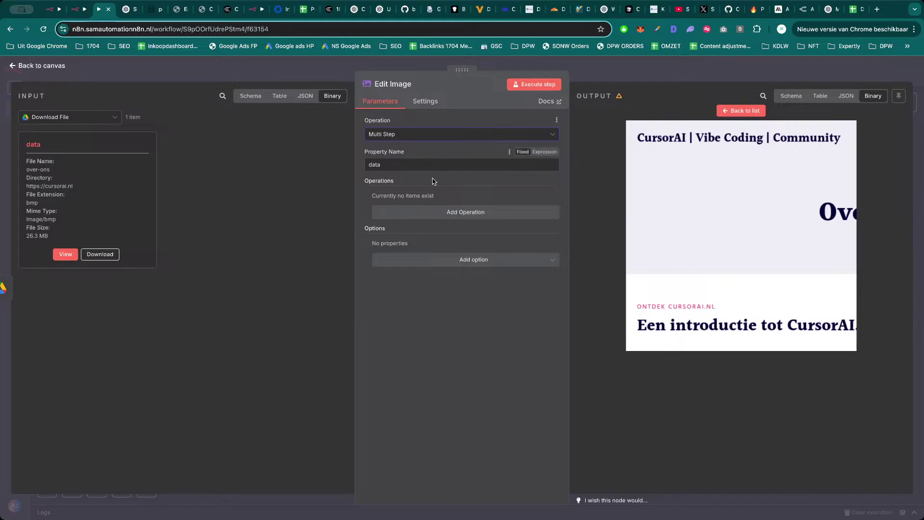
click(422, 215)
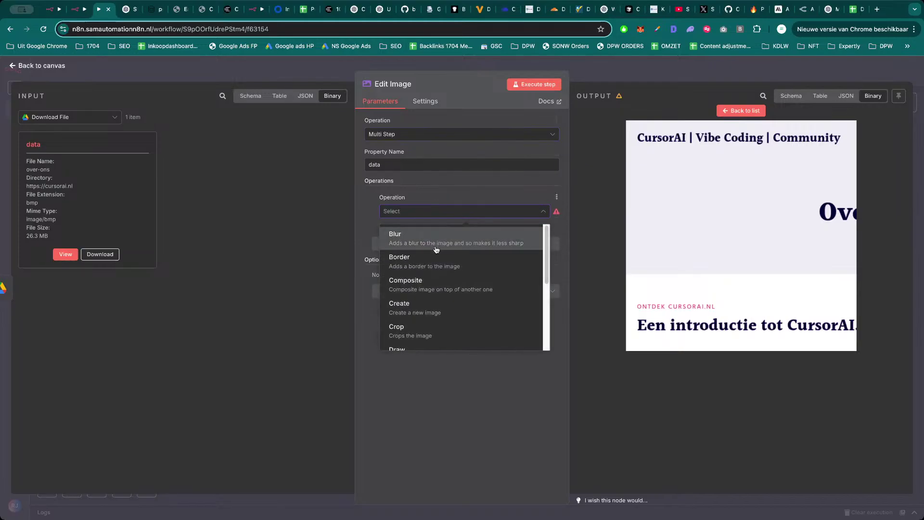
scroll(437, 294, down, 3)
scroll(436, 281, down, 5)
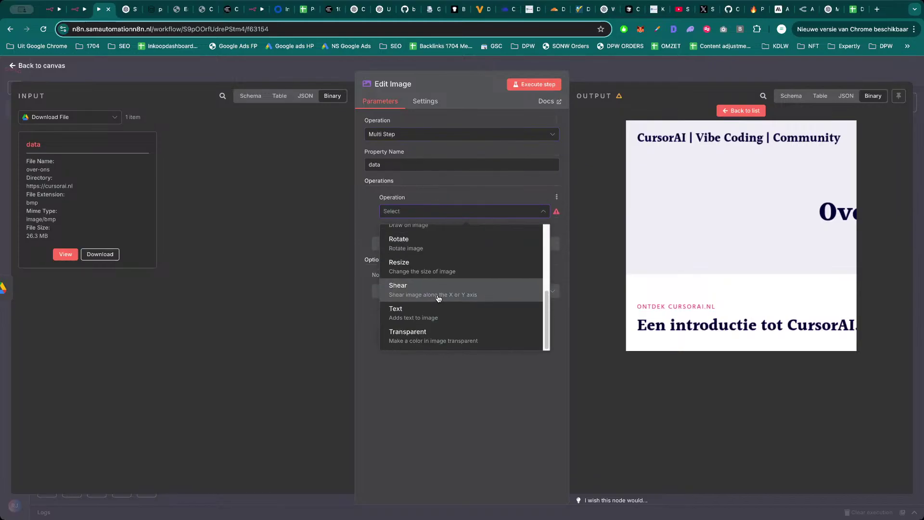
scroll(430, 300, up, 1)
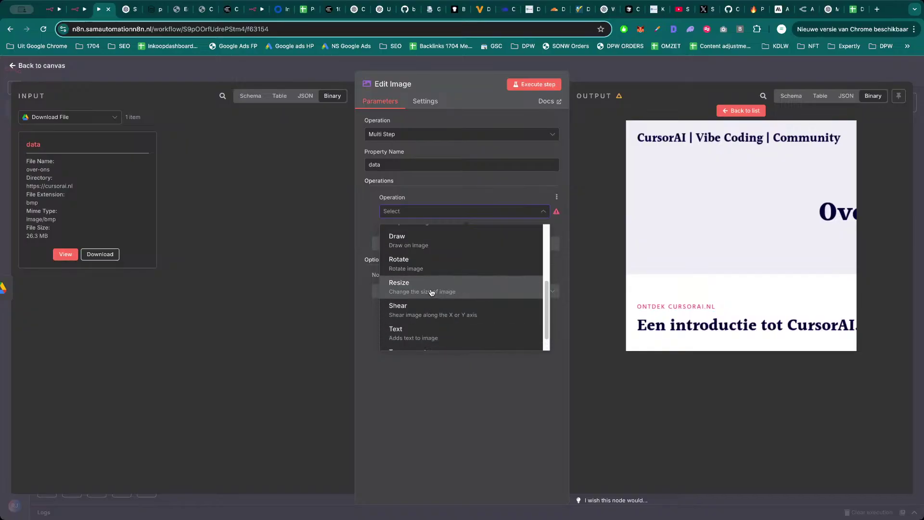
click(432, 293)
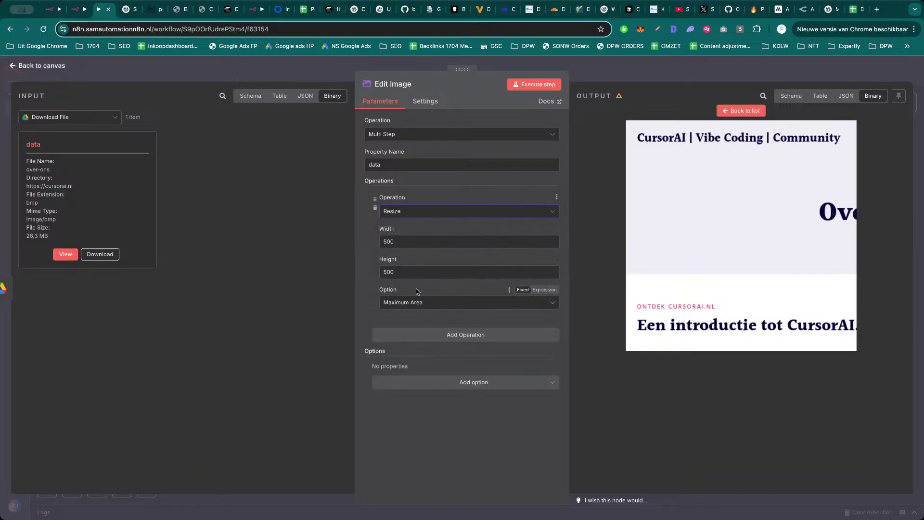
Try Percent, then Only if Larger, as the resize mode.
click(418, 305)
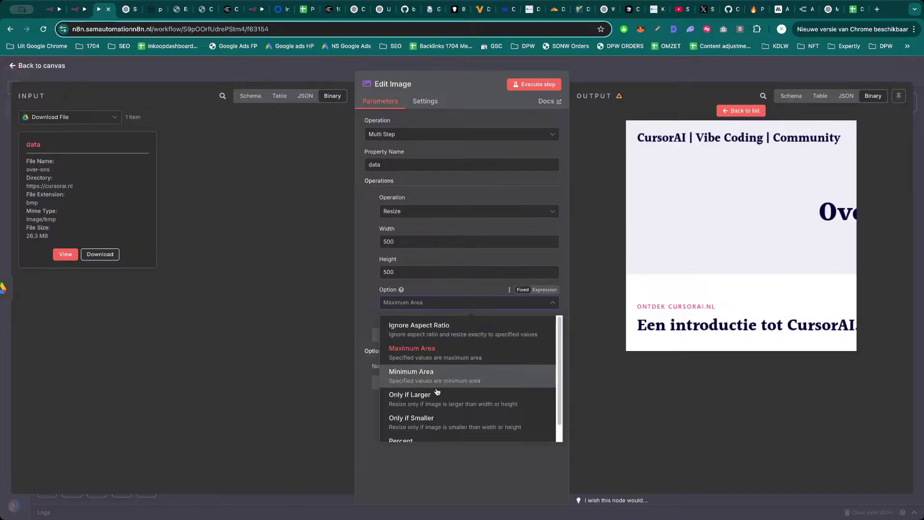
scroll(438, 395, down, 1)
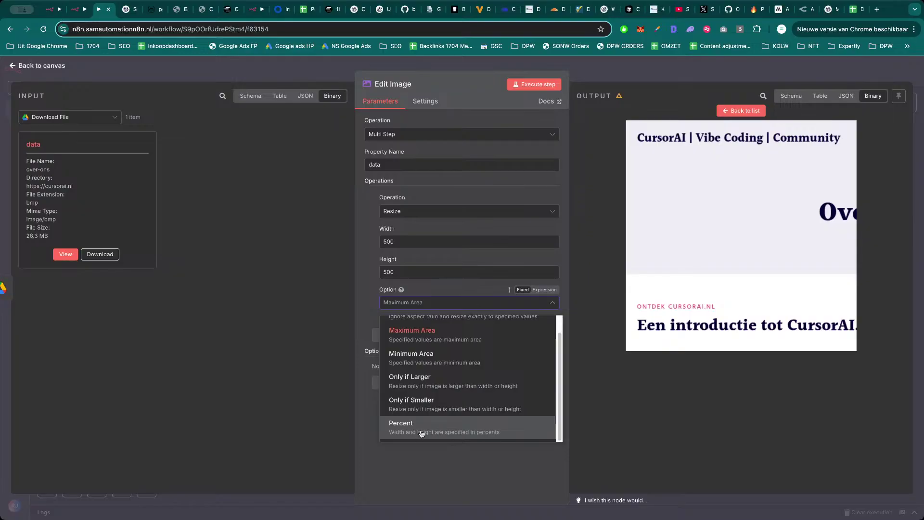
scroll(423, 424, up, 1)
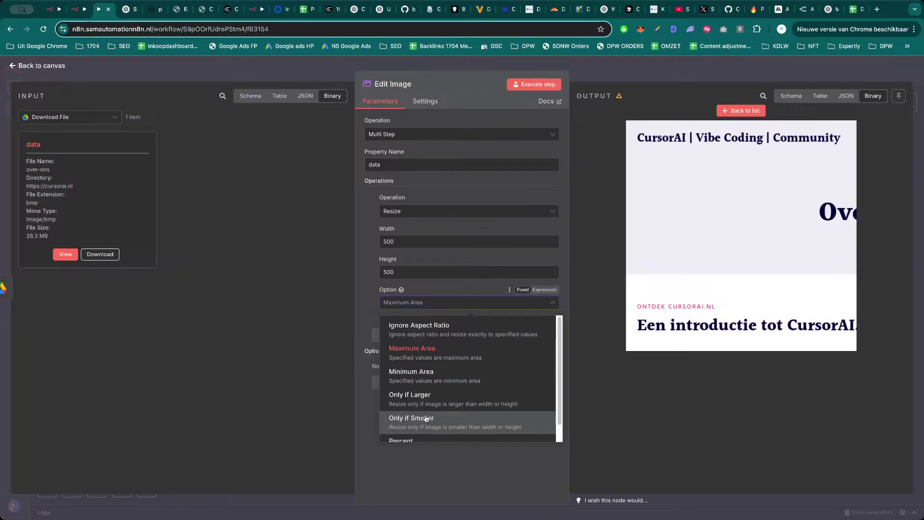
scroll(420, 423, down, 1)
click(420, 431)
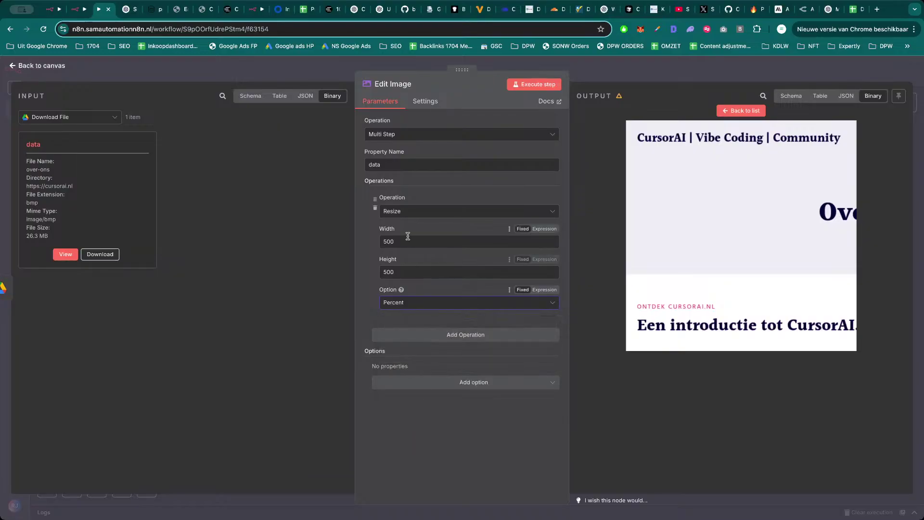
click(419, 303)
scroll(429, 366, up, 1)
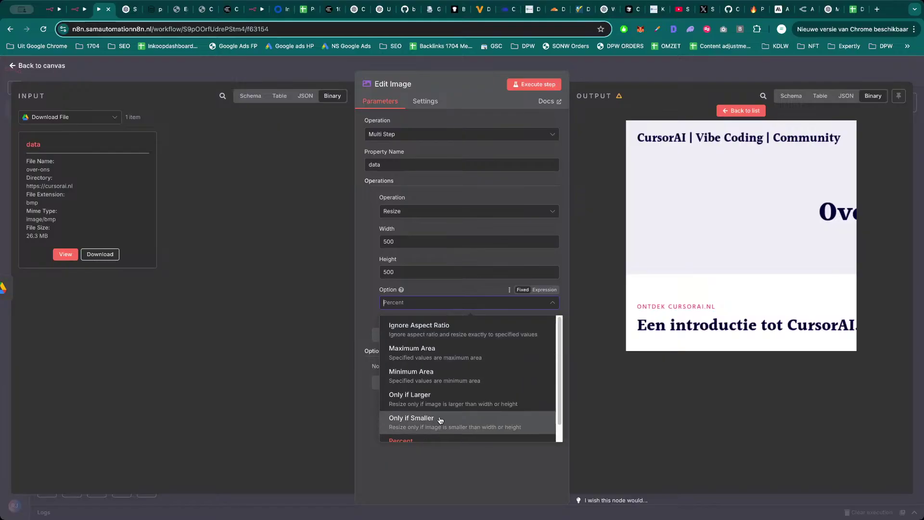
click(442, 401)
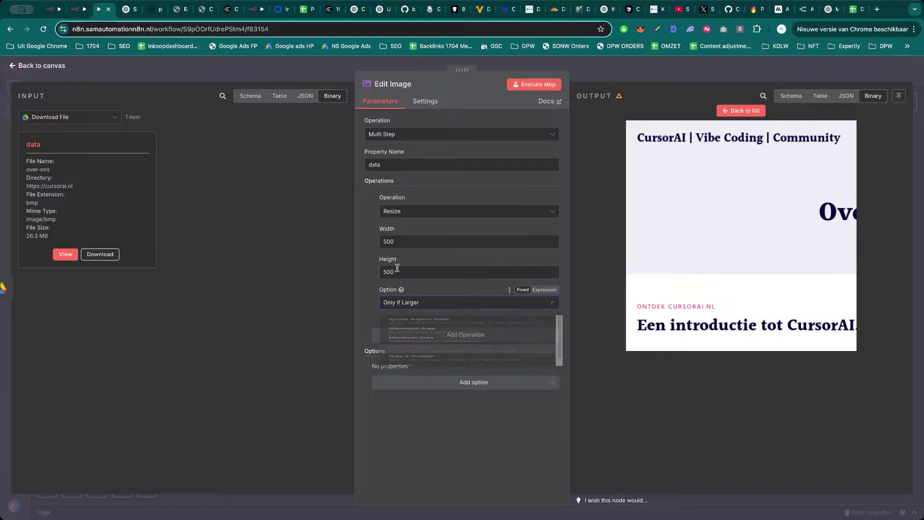
Keep Resize as the step operation and edit its 500 resize width.
click(419, 211)
scroll(443, 299, down, 1)
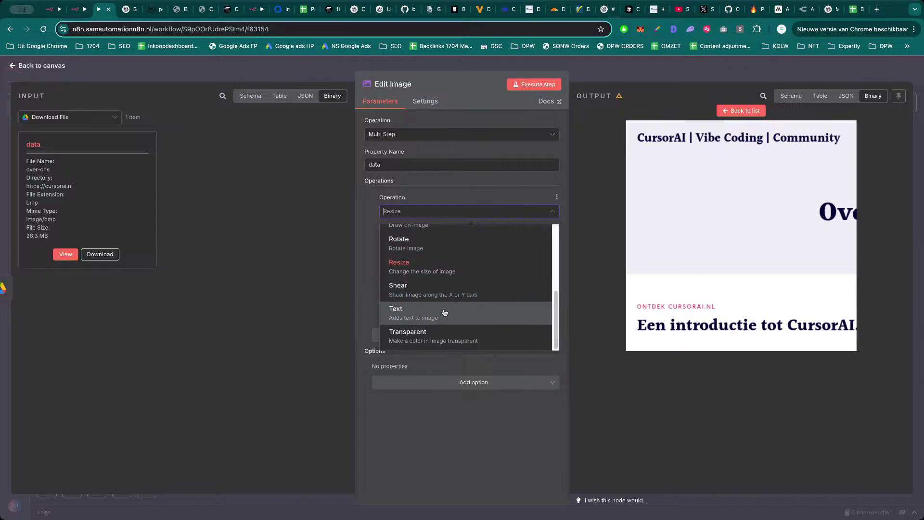
scroll(436, 301, up, 1)
click(416, 276)
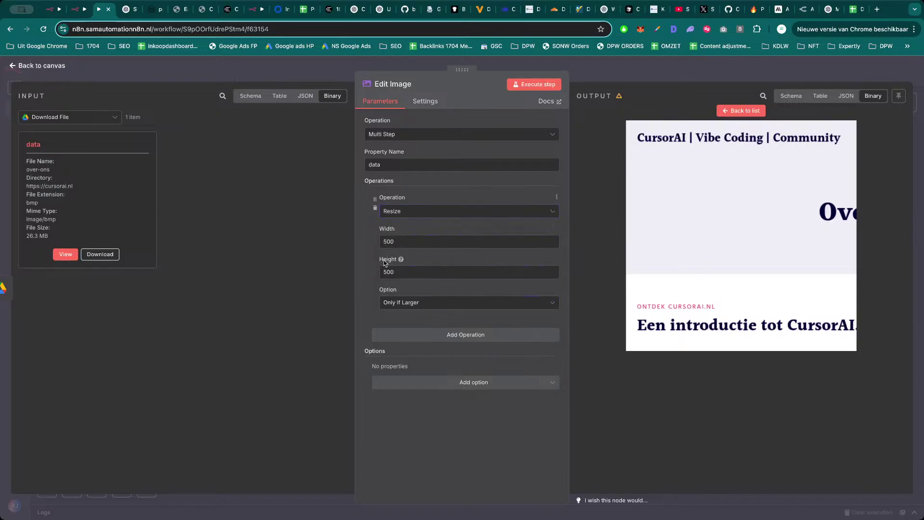
double_click(415, 242)
click(717, 253)
click(422, 238)
click(425, 164)
Switch the operation back to Create and review its available extra options.
click(426, 137)
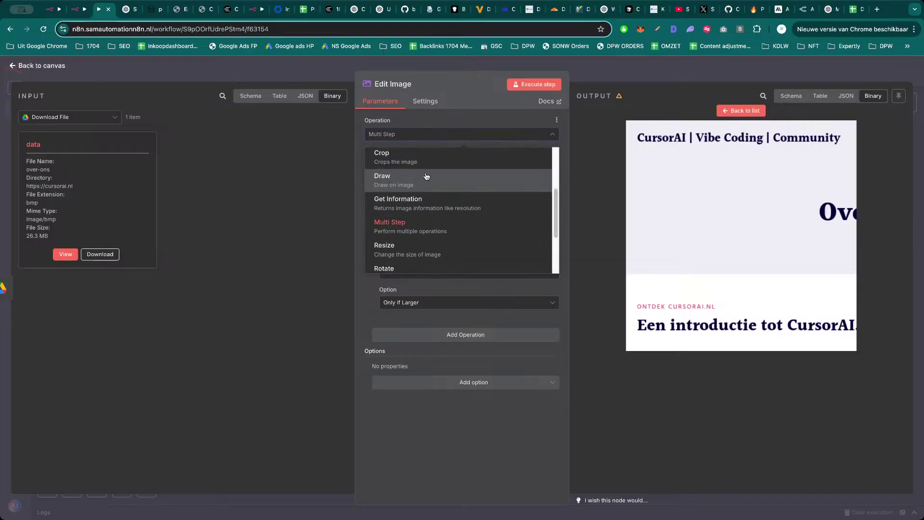
scroll(430, 205, up, 1)
scroll(430, 204, up, 3)
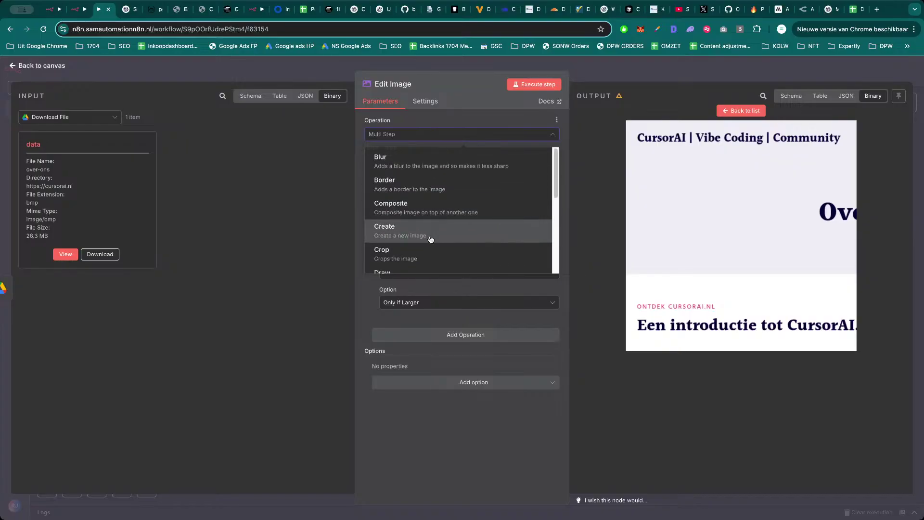
click(433, 237)
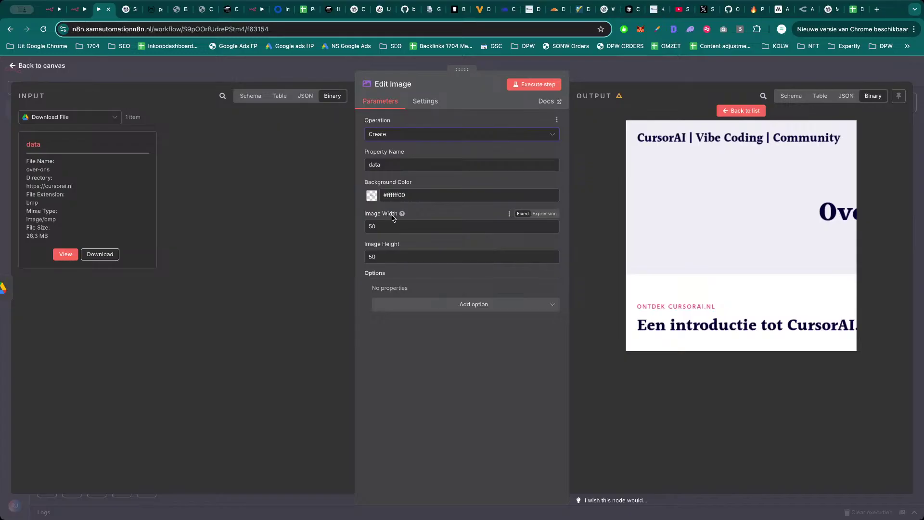
mouse_move(401, 215)
click(448, 308)
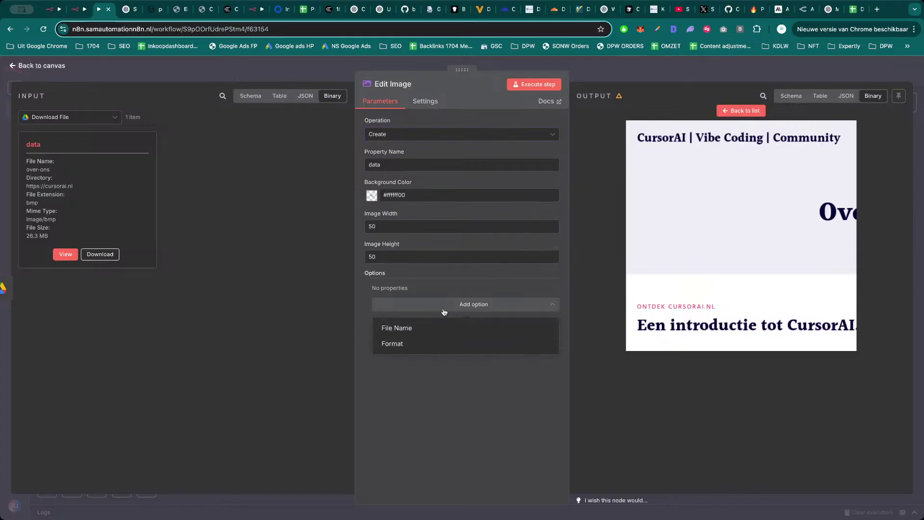
click(444, 291)
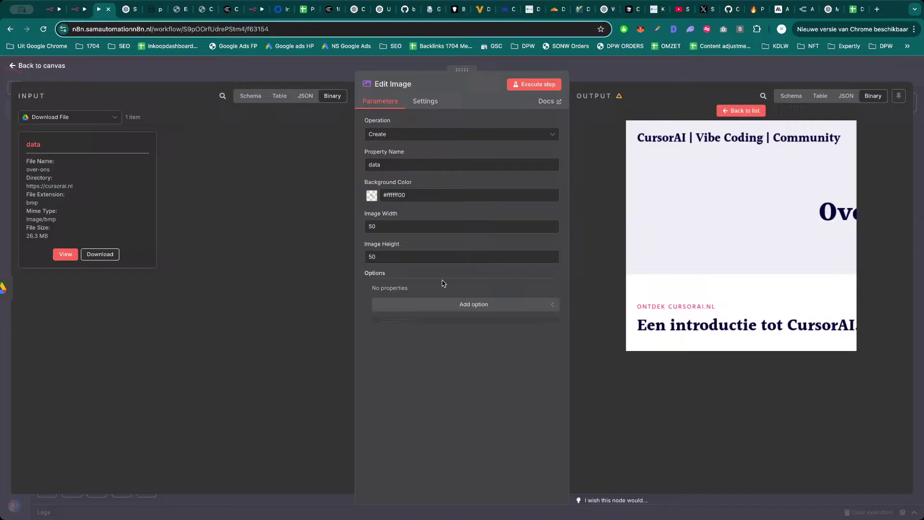
Return the image operation to Crop with the 500 width.
click(436, 139)
scroll(424, 216, down, 1)
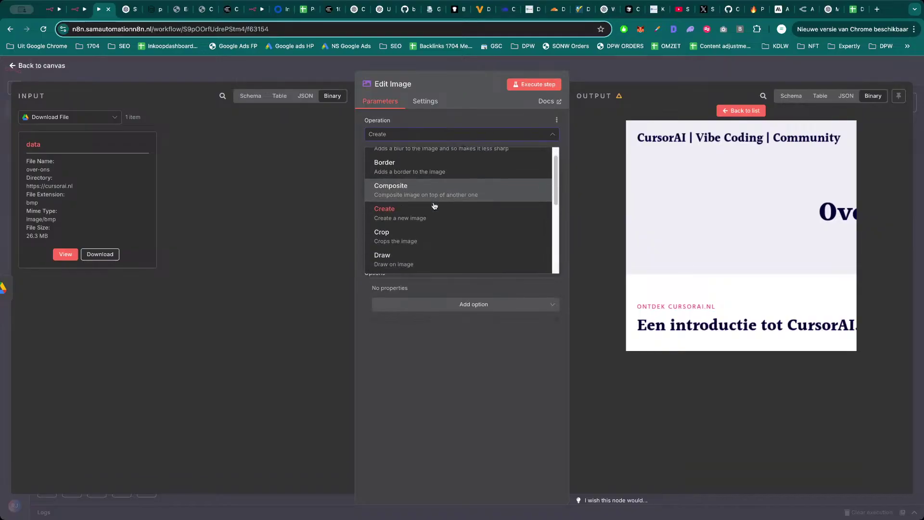
click(426, 228)
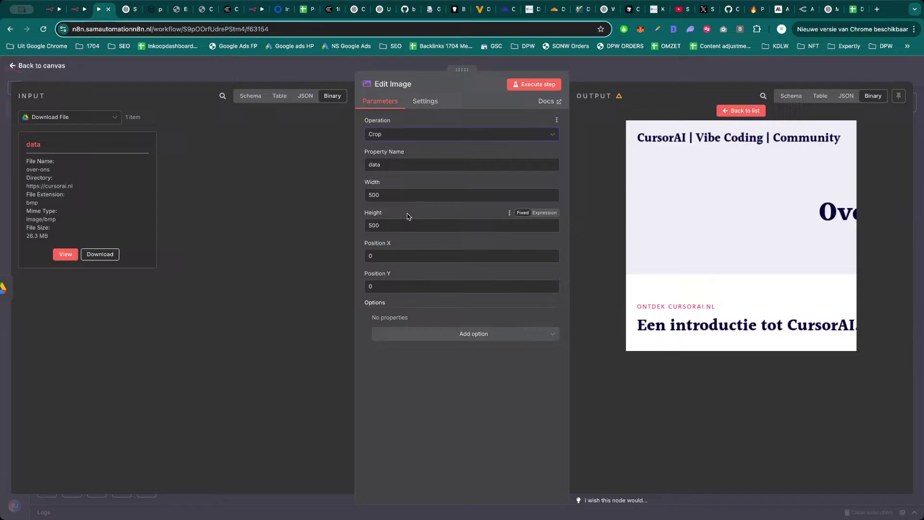
double_click(391, 195)
click(406, 183)
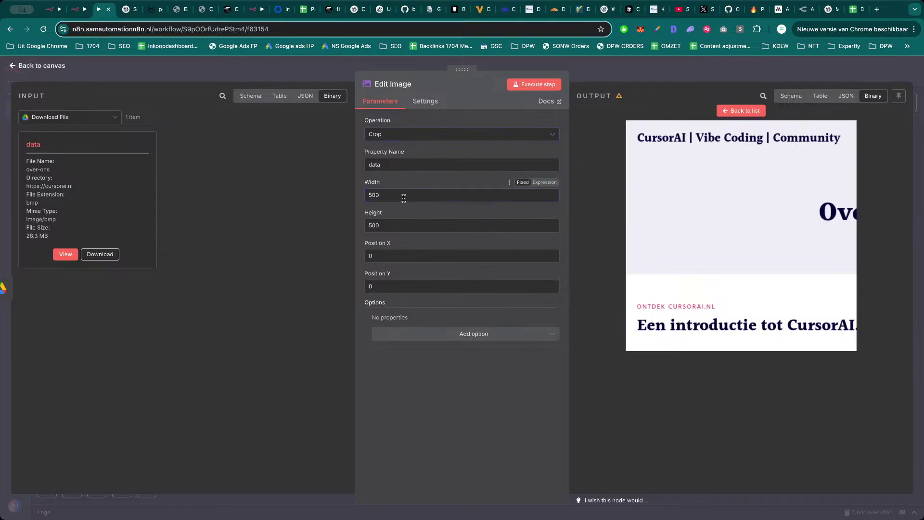
Download the input screenshot, check the over-ons file, and close the Edit Image node.
click(95, 256)
click(765, 29)
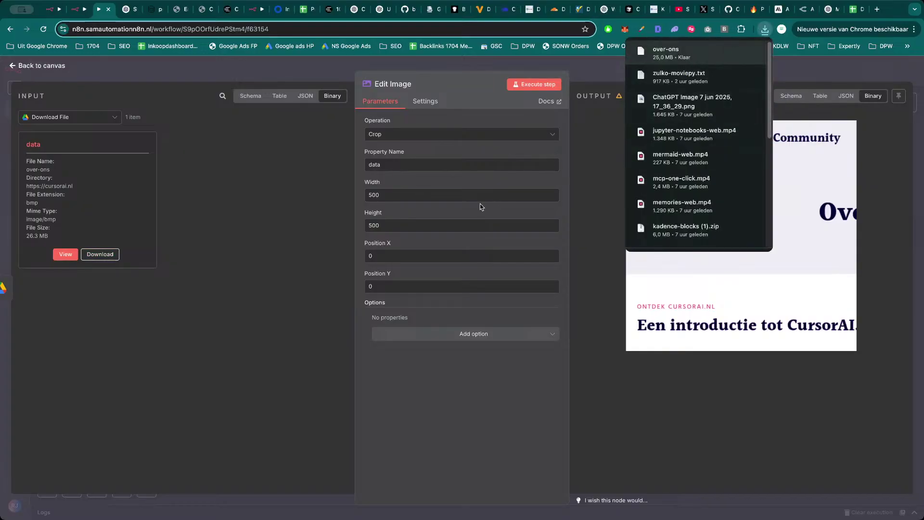
click(486, 217)
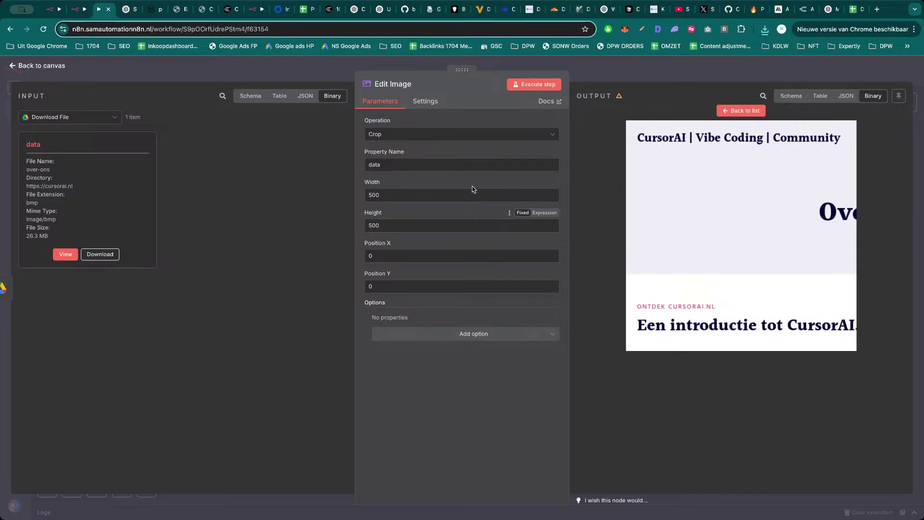
click(612, 73)
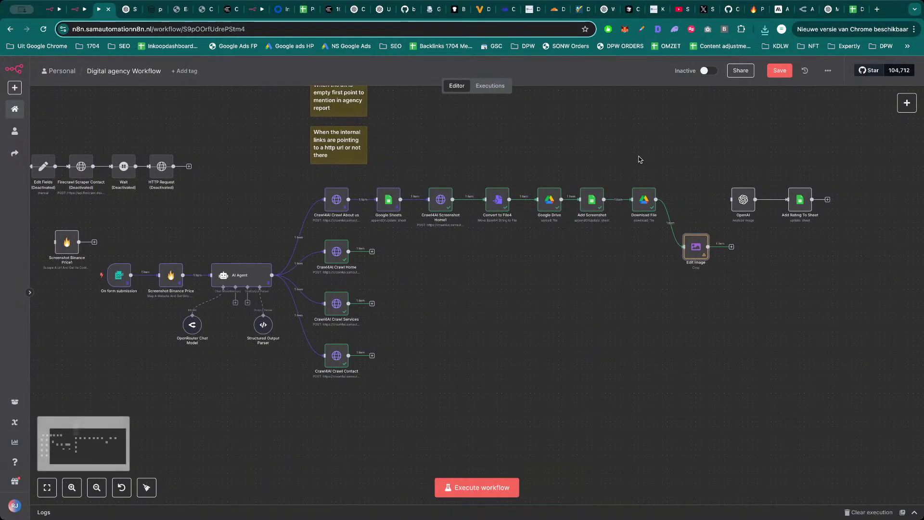
Glance at the OpenAI node, delete the Edit Image node, and open the add-node list after Download File.
double_click(744, 199)
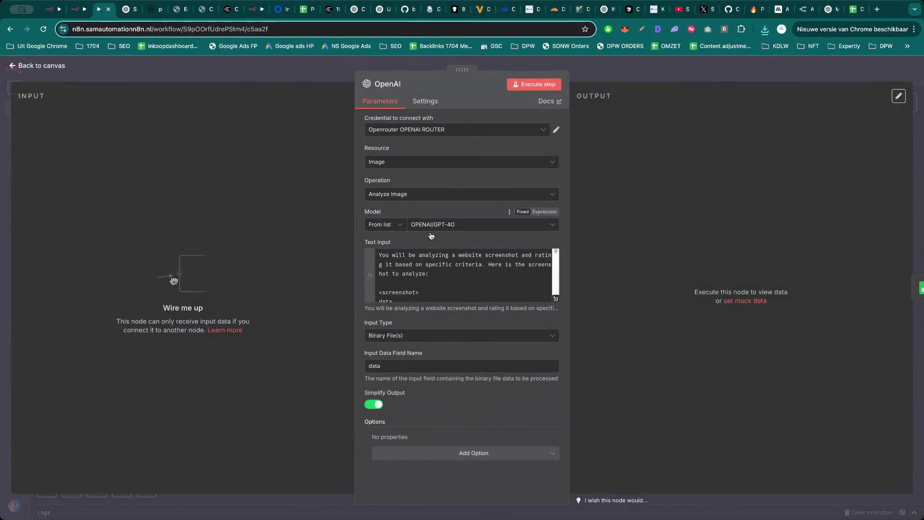
key(Escape)
click(693, 248)
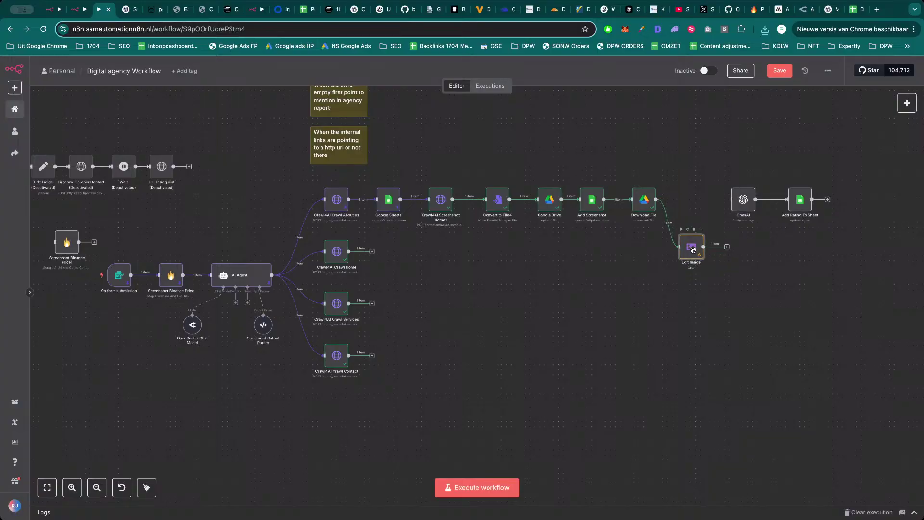
click(694, 229)
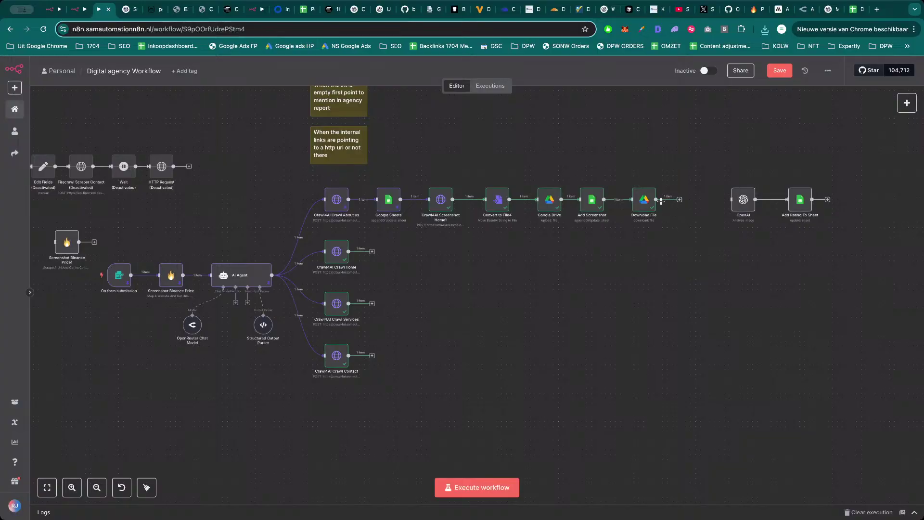
click(679, 200)
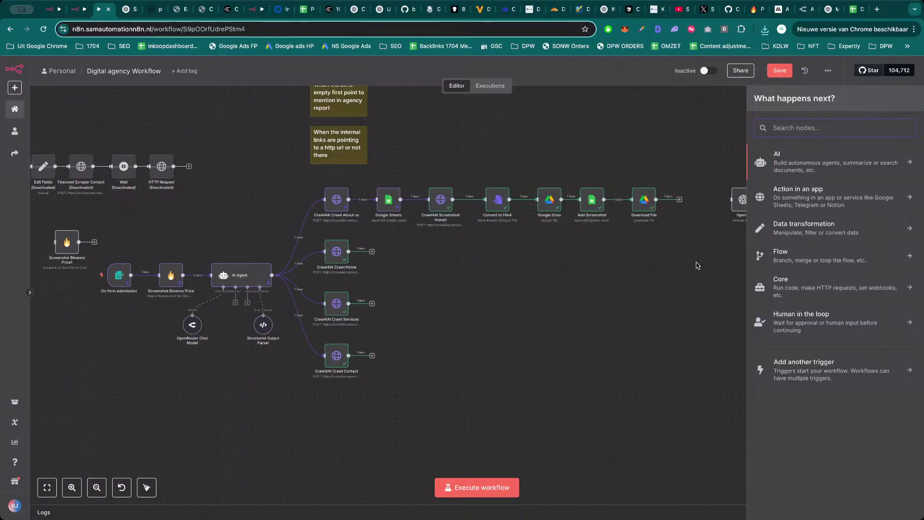
key(Escape)
Search Google for 'bb image uplo', open ImgBB's login page, then close the tab.
key(ctrl+t)
text(bb)
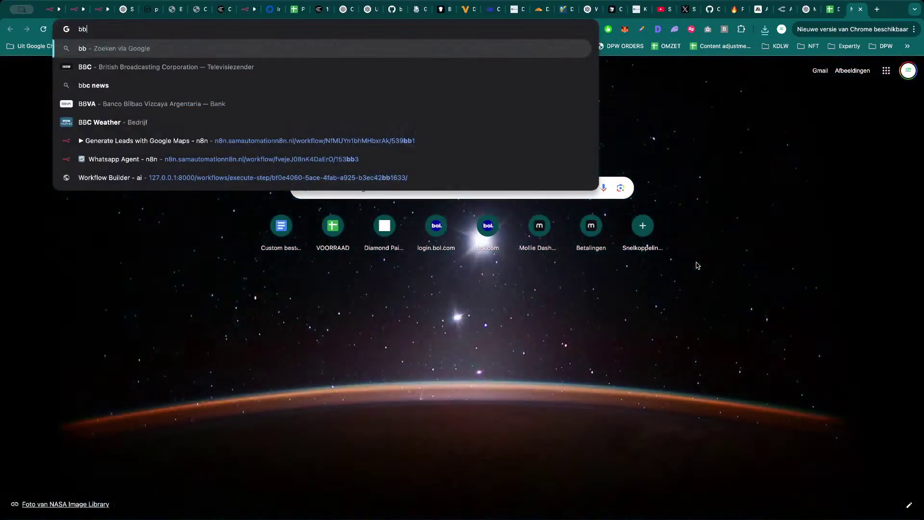
text( image uplo)
key(Return)
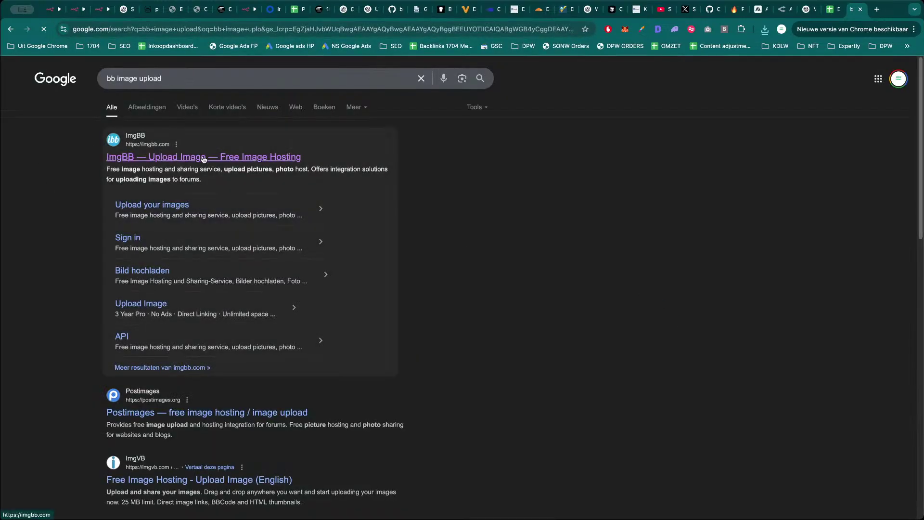
click(204, 160)
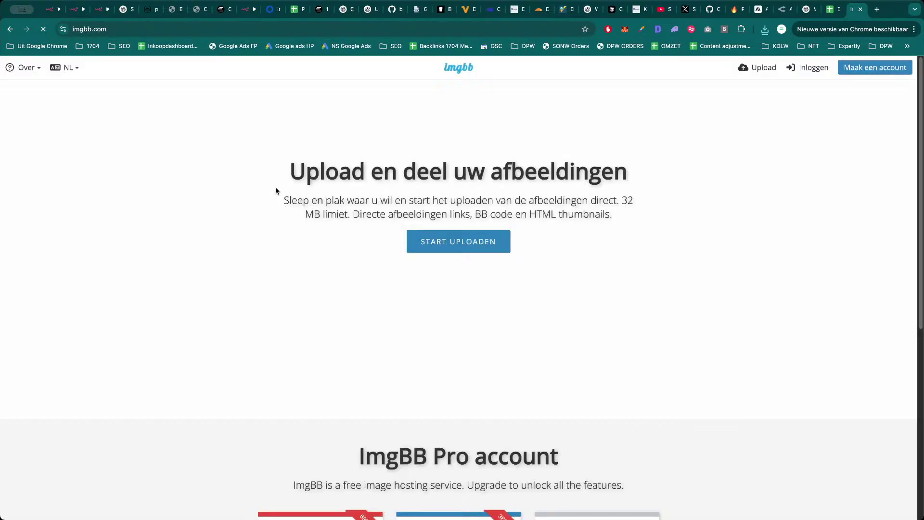
click(805, 72)
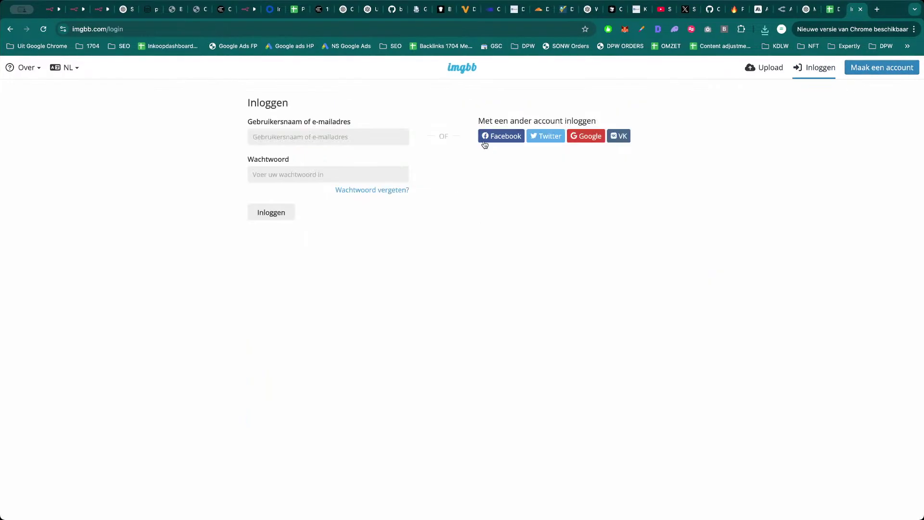
click(309, 136)
click(273, 173)
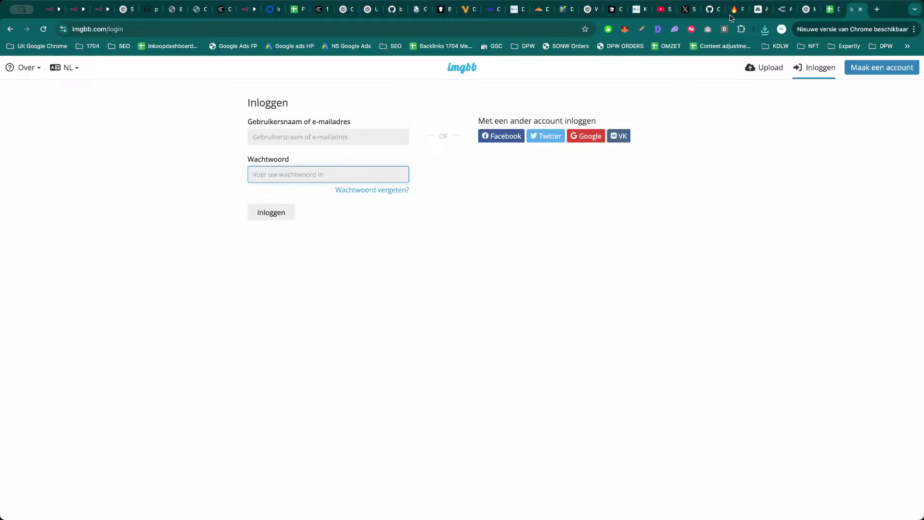
key(super+w)
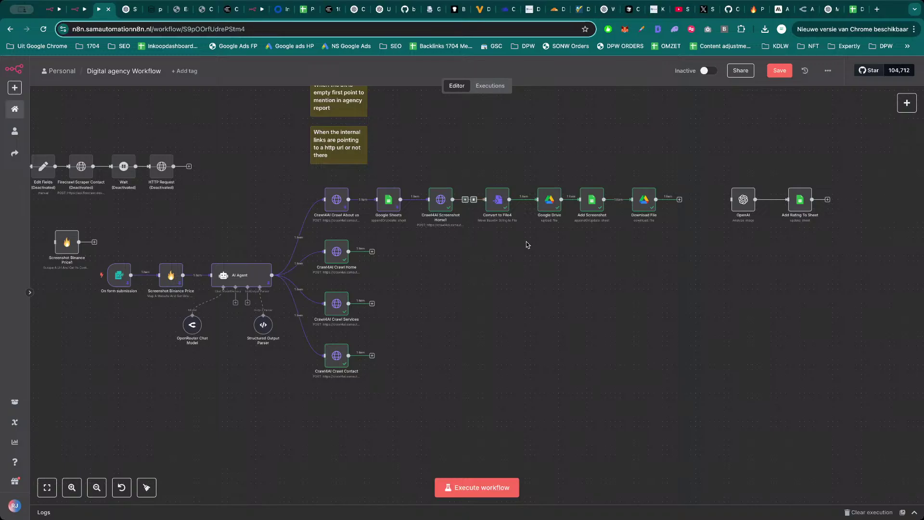
Add an HTTP Request node after Download File and set its method to POST.
click(680, 200)
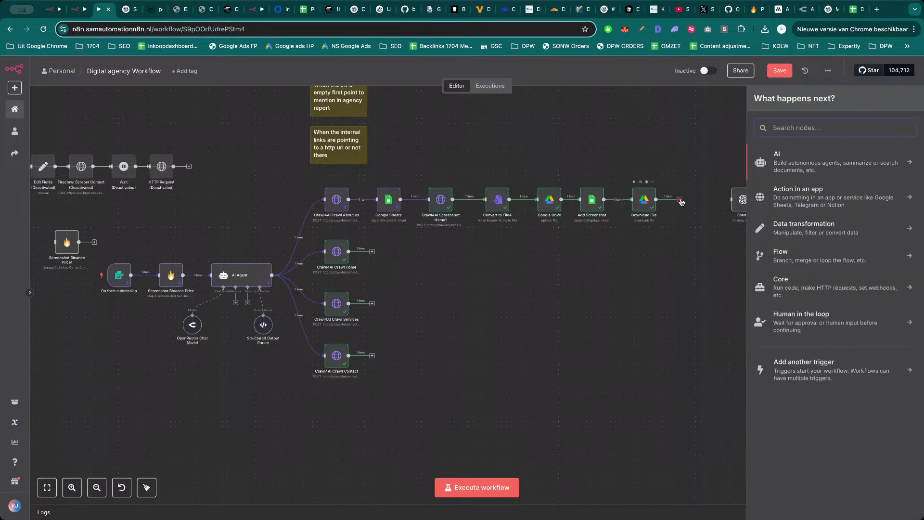
text(htt)
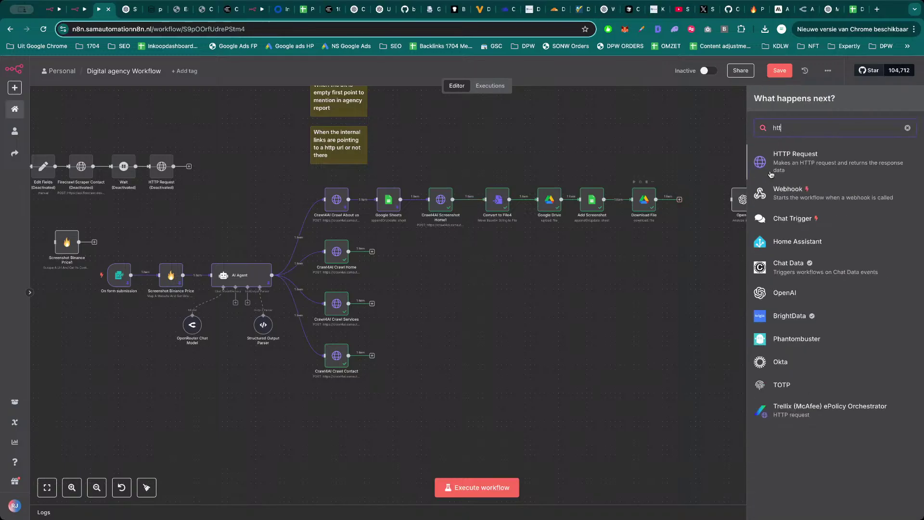
click(817, 163)
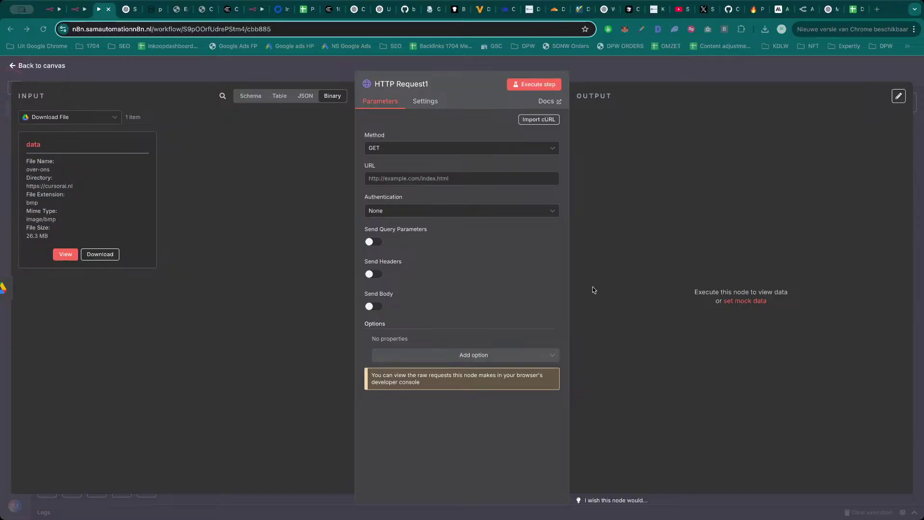
click(423, 149)
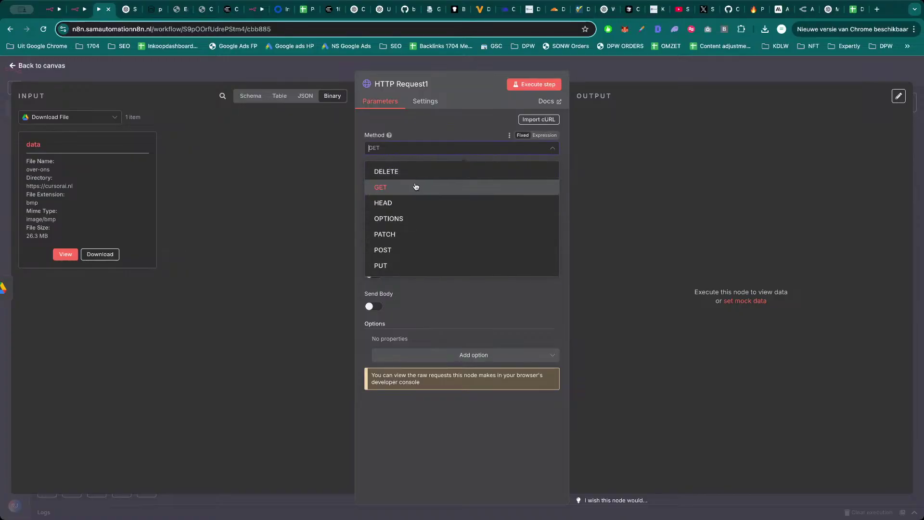
click(414, 250)
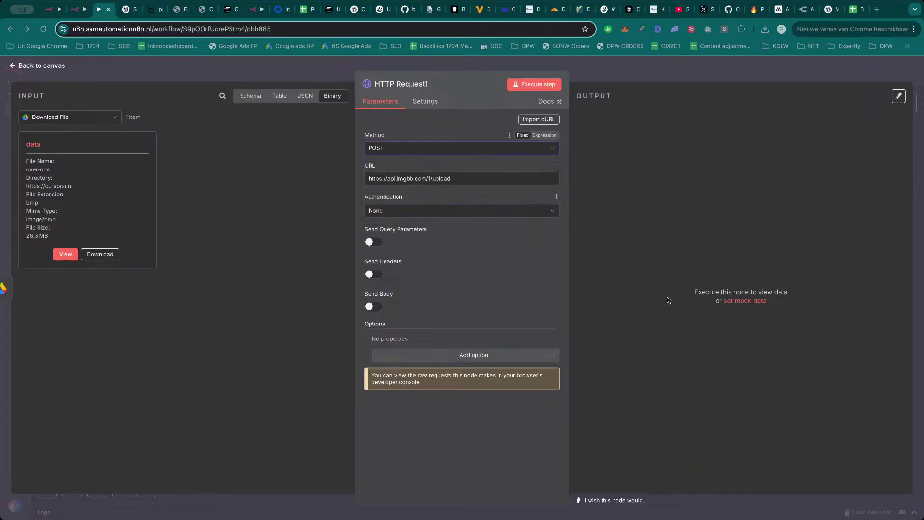
key(Return)
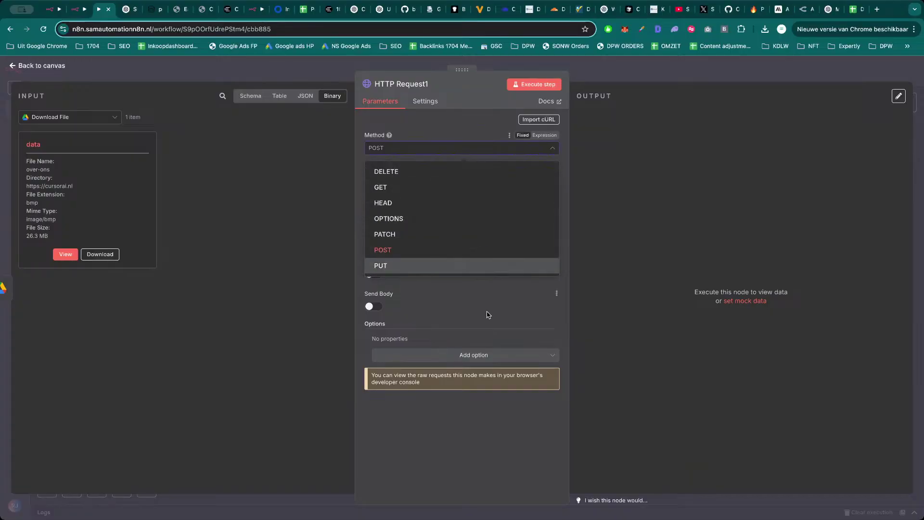
key(Escape)
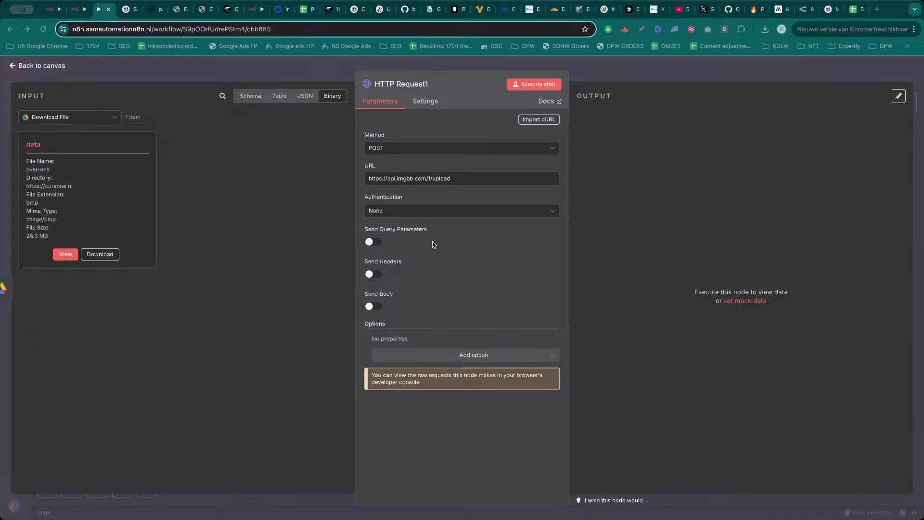
Try Header Auth credentials, then set the node's Authentication back to None.
click(441, 215)
click(442, 284)
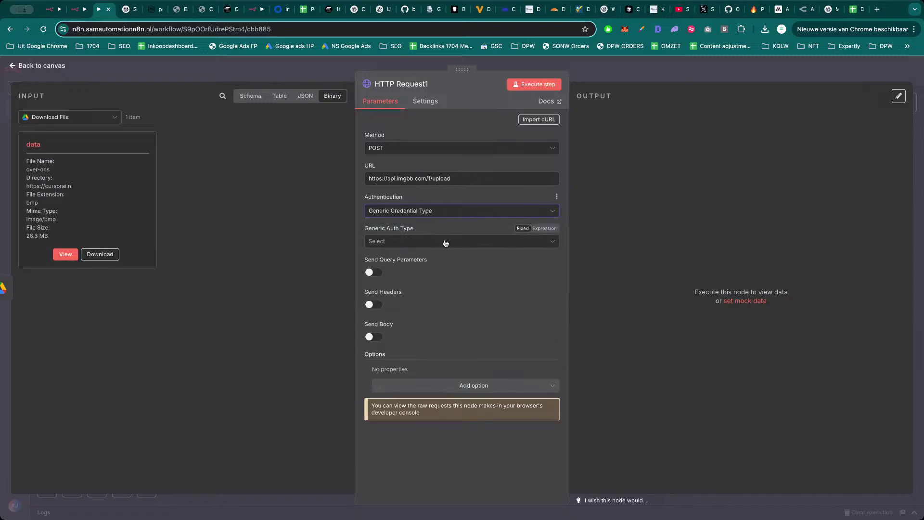
click(446, 243)
click(439, 328)
click(442, 268)
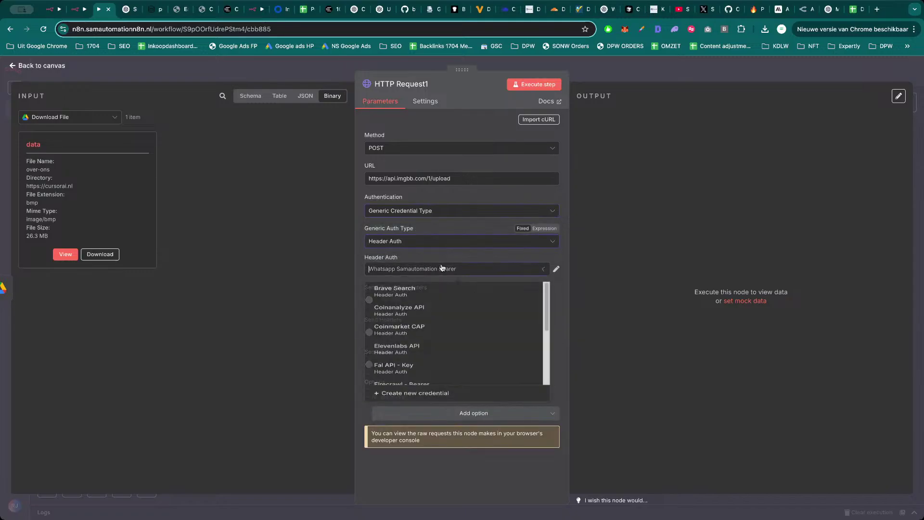
text(bb)
key(super+a)
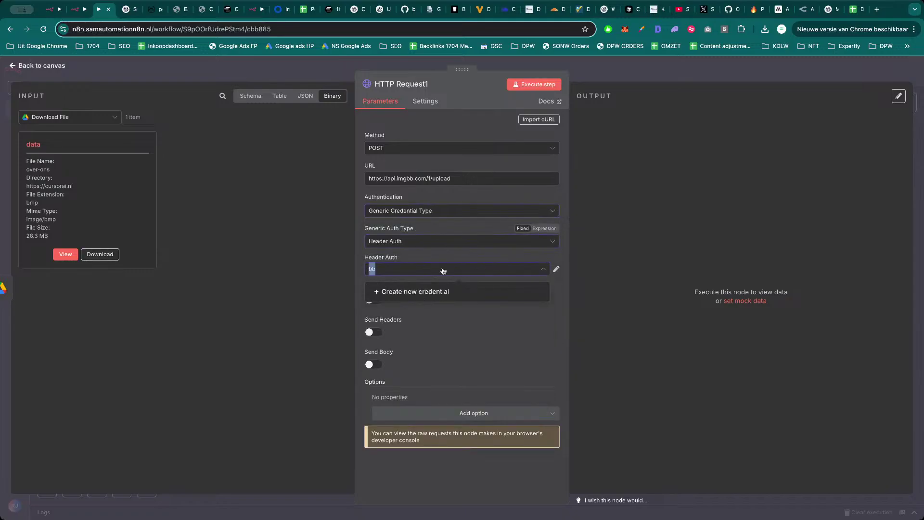
text(ima)
key(BackSpace)
key(BackSpace)
key(BackSpace)
key(BackSpace)
key(BackSpace)
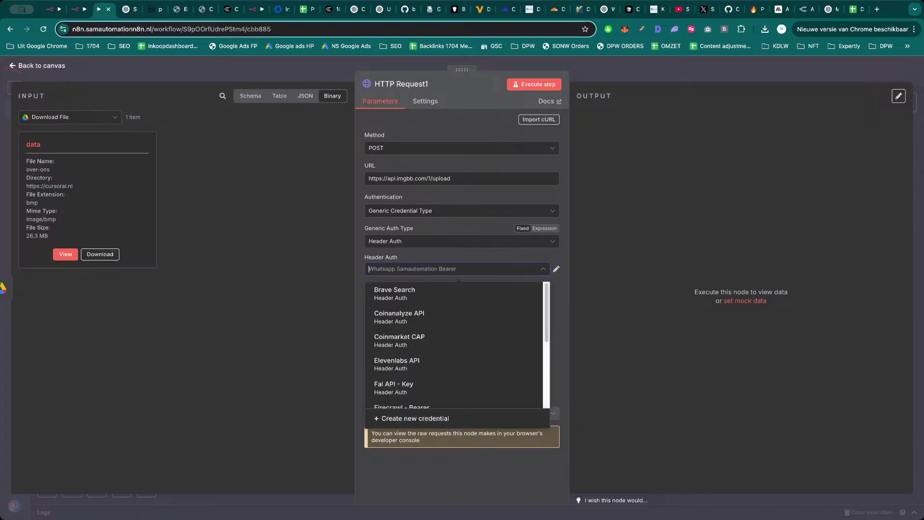
click(537, 257)
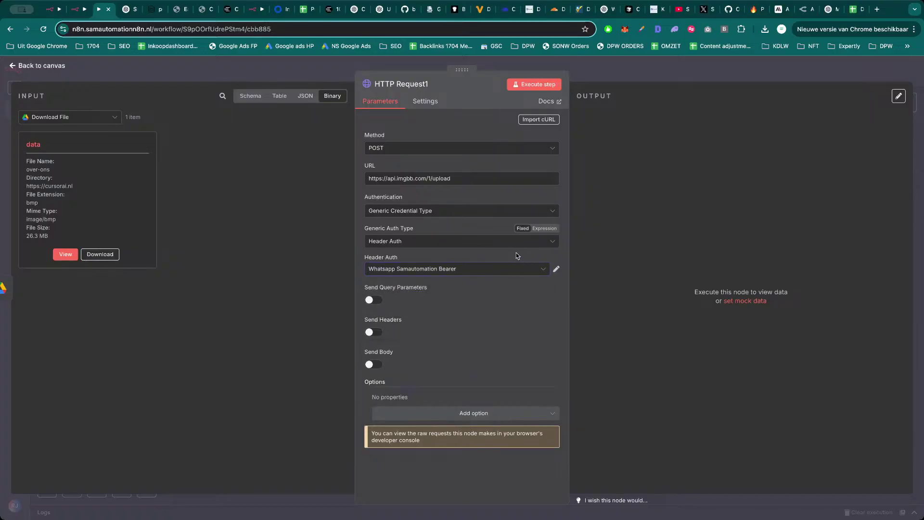
click(454, 210)
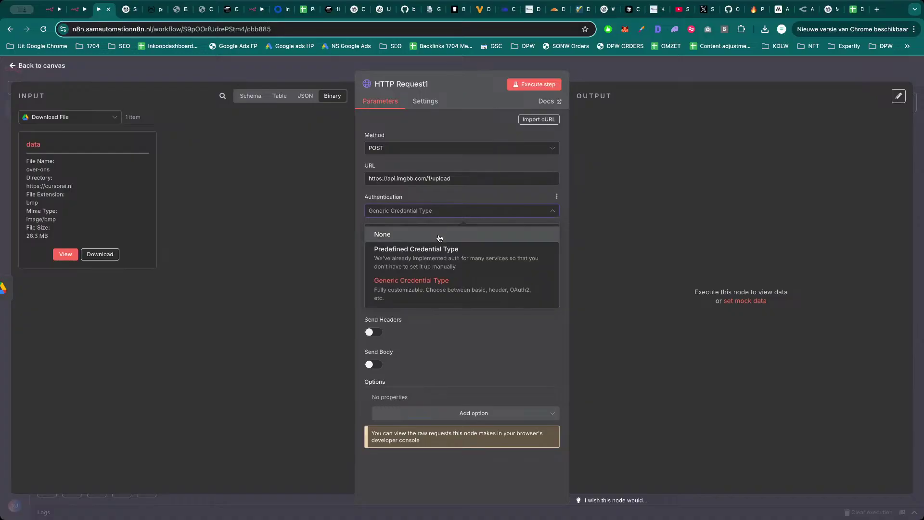
click(446, 231)
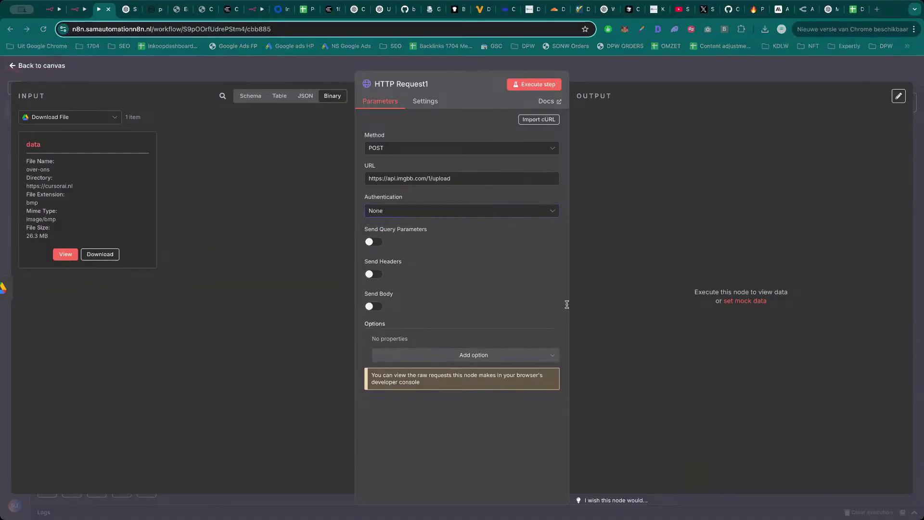
Take a region screenshot of the HTTP Request node panel.
click(546, 297)
key(super+shift+4)
drag(849, 430, 850, 431)
Import the ImgBB upload cURL command and paste the real API key over the placeholder.
click(470, 210)
click(539, 120)
text(curl --location --request POST "https://api.imgbb.com/1/upload?expiration=600&key=YOUR_CLIENT_API_KEY" --form "image=R0lGODlhAQABAIAAAAAAAP///yH5BAEAAAAALAAAAAABAAEAAAIBRAA7")
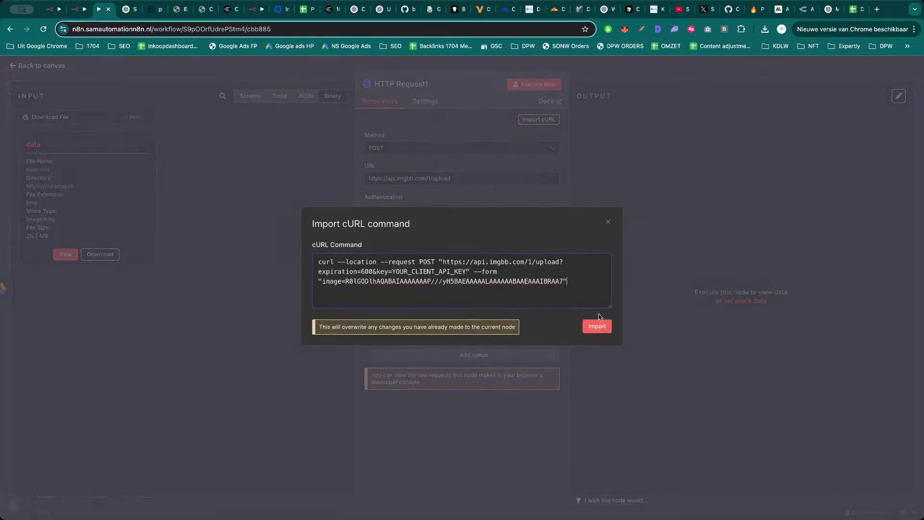
click(598, 326)
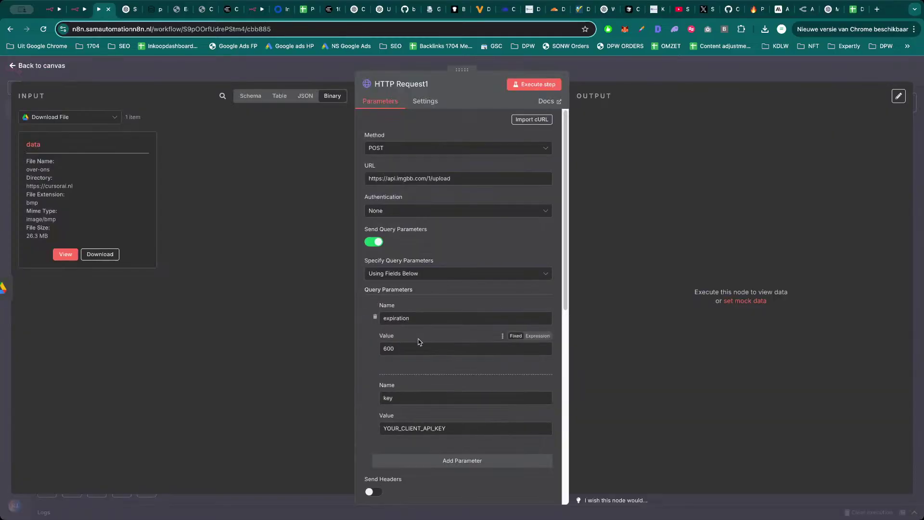
scroll(419, 342, down, 1)
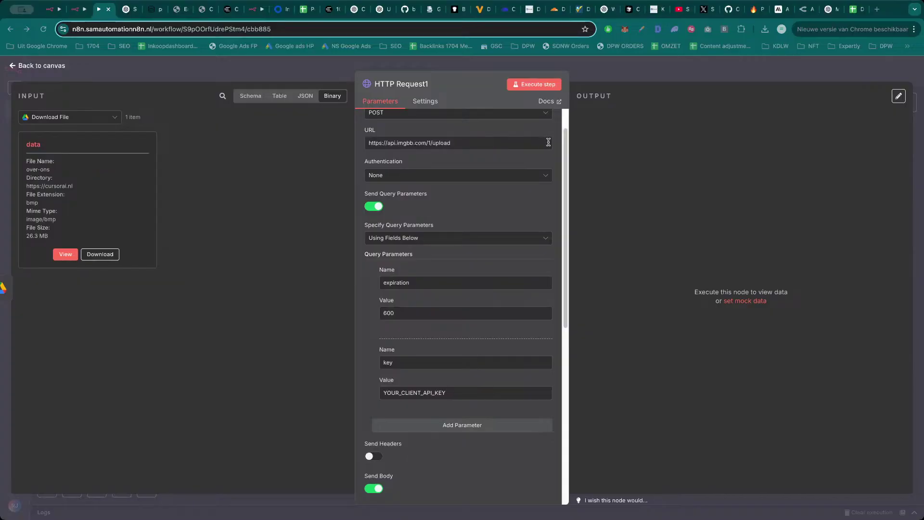
double_click(423, 393)
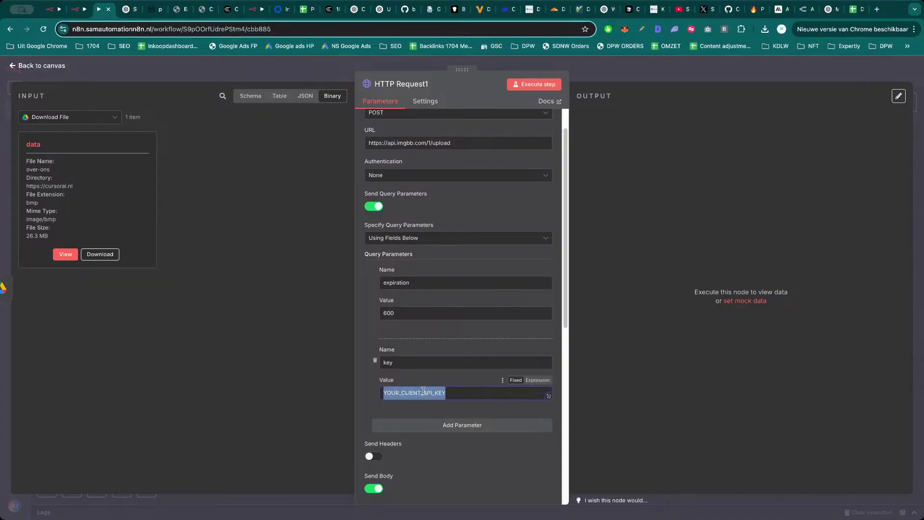
key(ctrl+v)
Toggle Send Body off, on and off again to discard the encoded image parameter.
scroll(384, 366, up, 1)
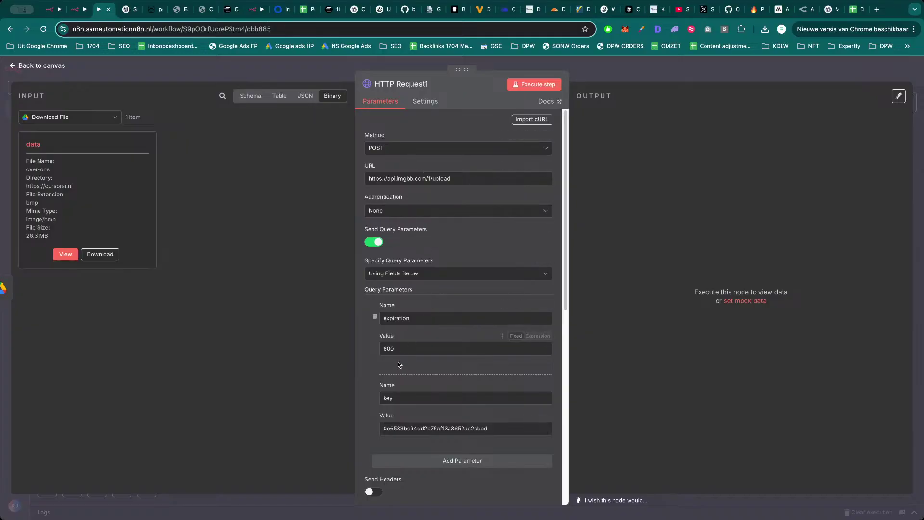
scroll(402, 350, down, 5)
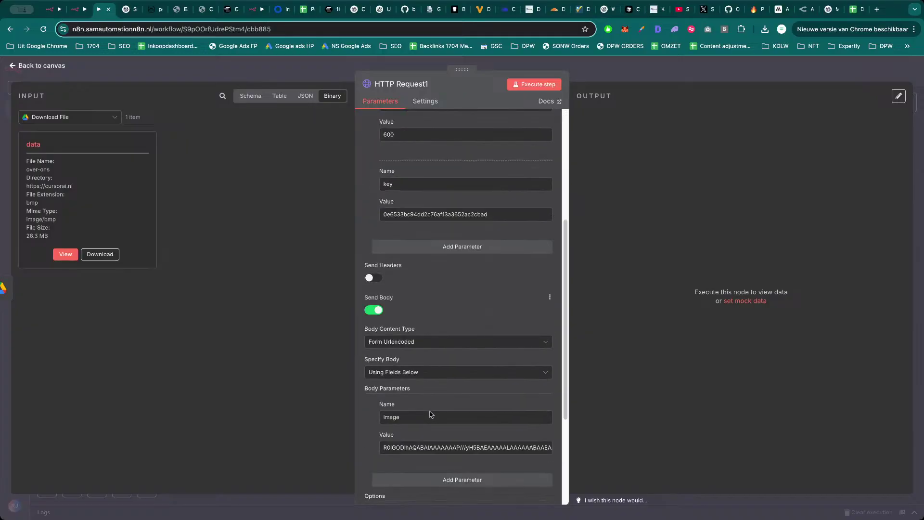
triple_click(419, 422)
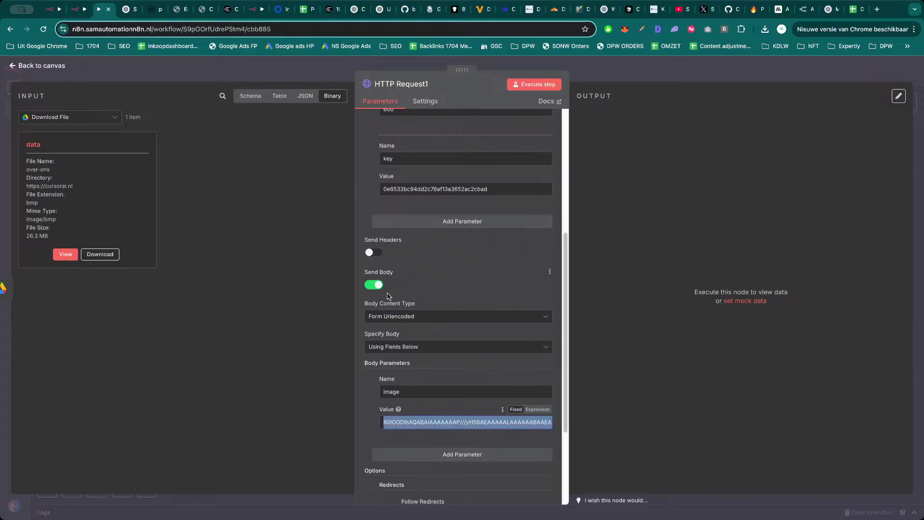
scroll(424, 385, down, 1)
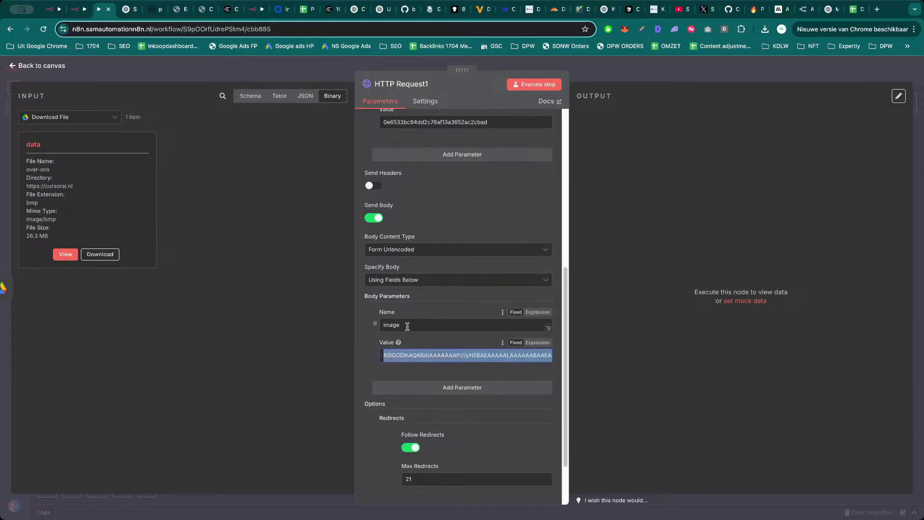
click(375, 218)
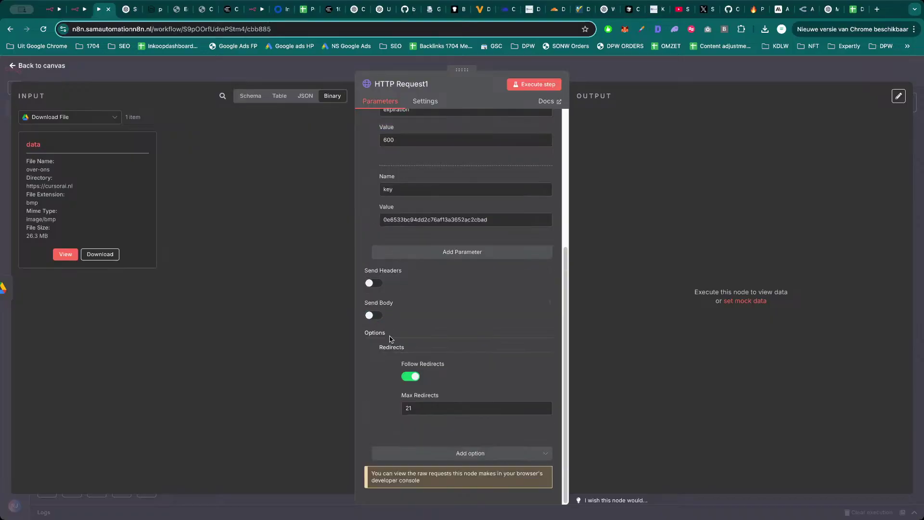
click(374, 316)
scroll(413, 320, up, 6)
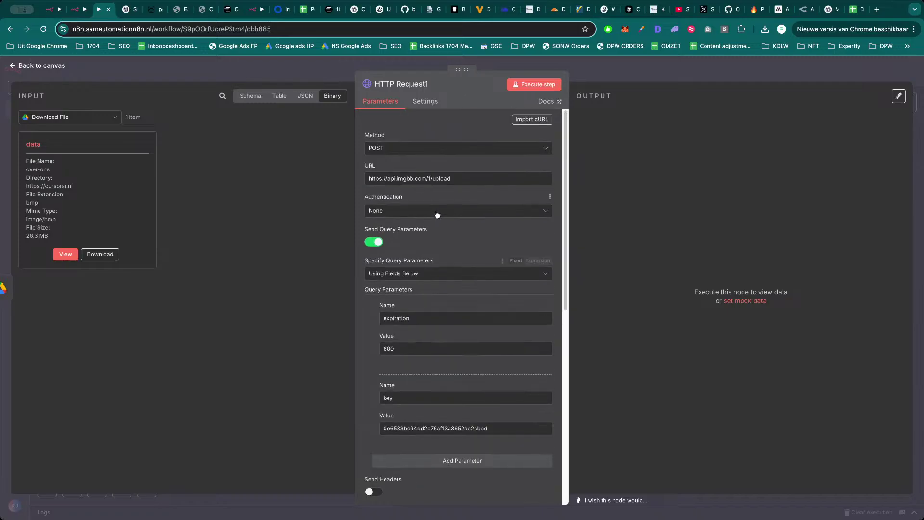
scroll(436, 332, down, 7)
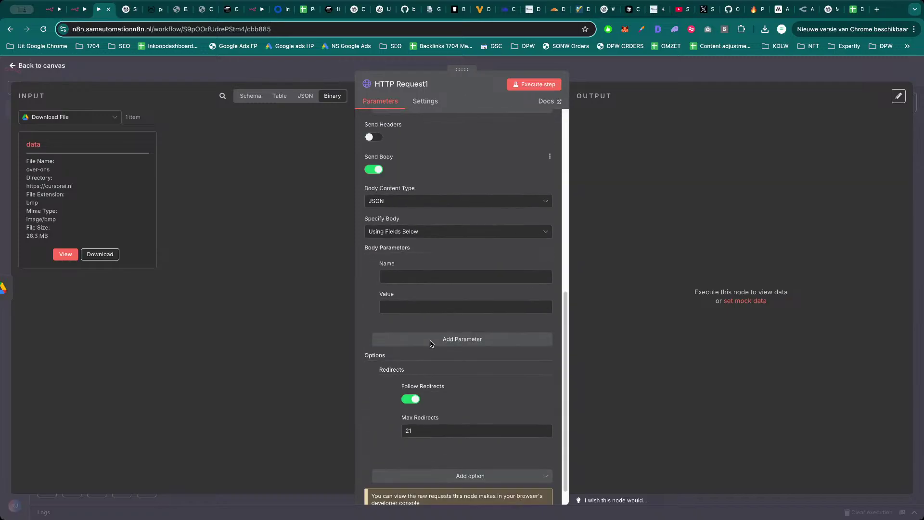
click(375, 170)
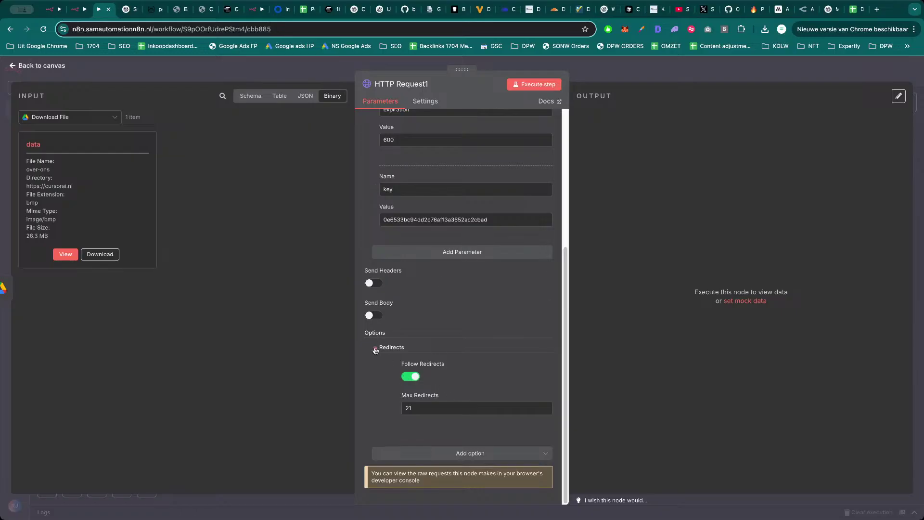
Remove the Redirects option and add a query parameter image with value data.
click(375, 349)
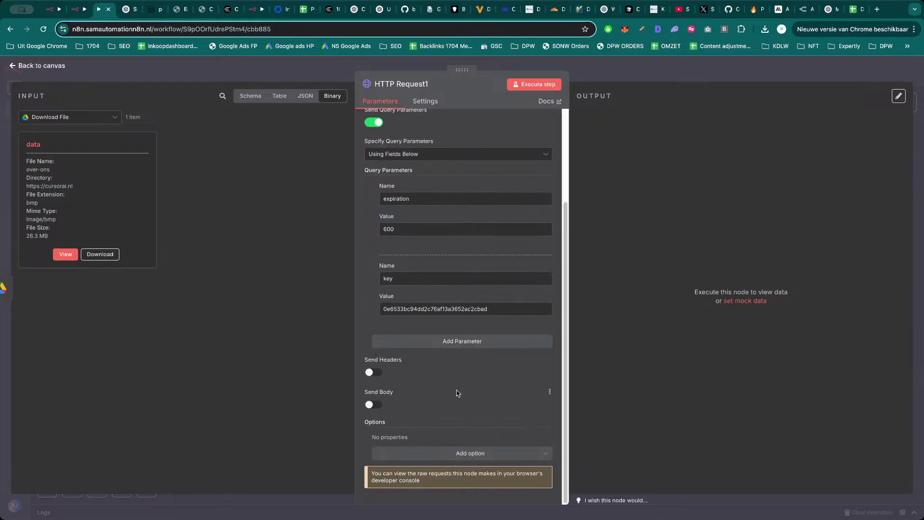
scroll(455, 395, up, 3)
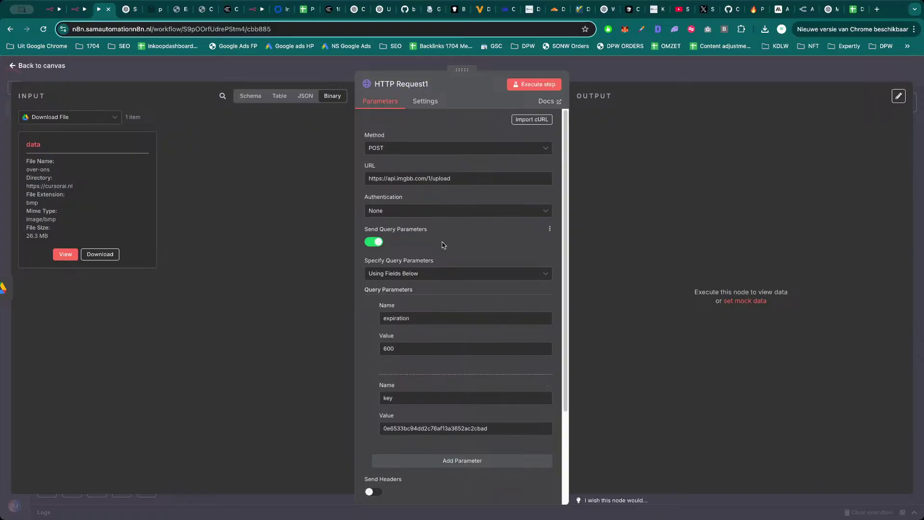
scroll(438, 380, down, 2)
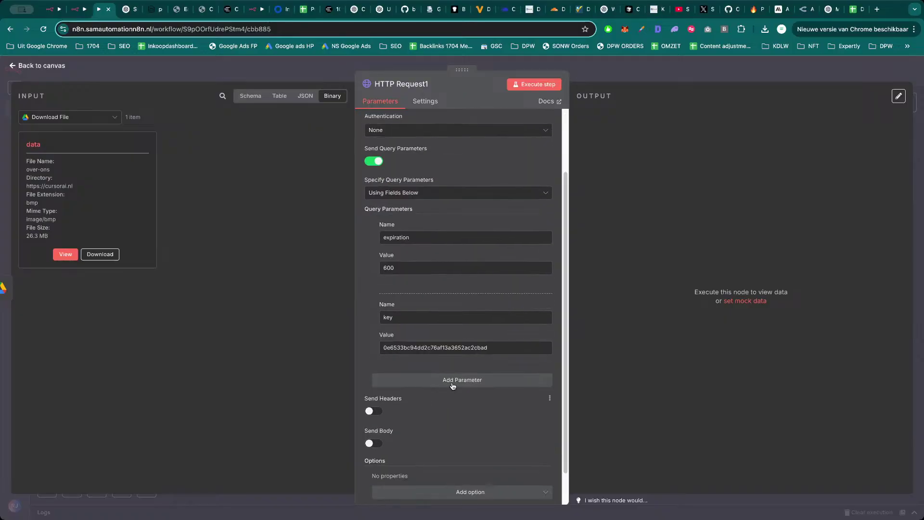
click(453, 380)
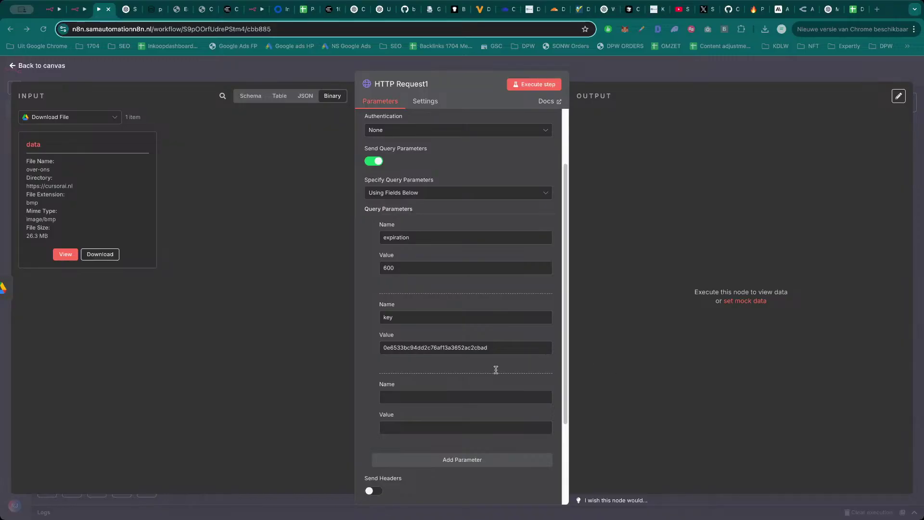
click(409, 396)
text(image)
click(414, 427)
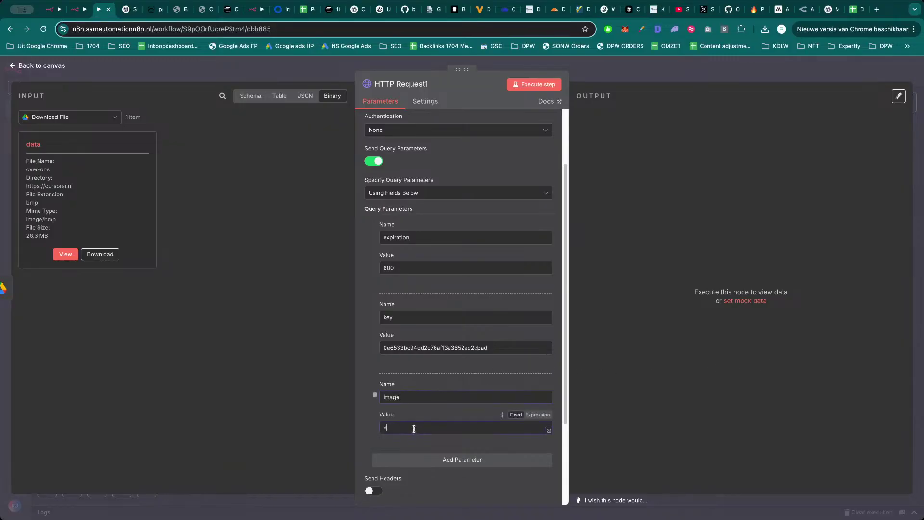
text(data)
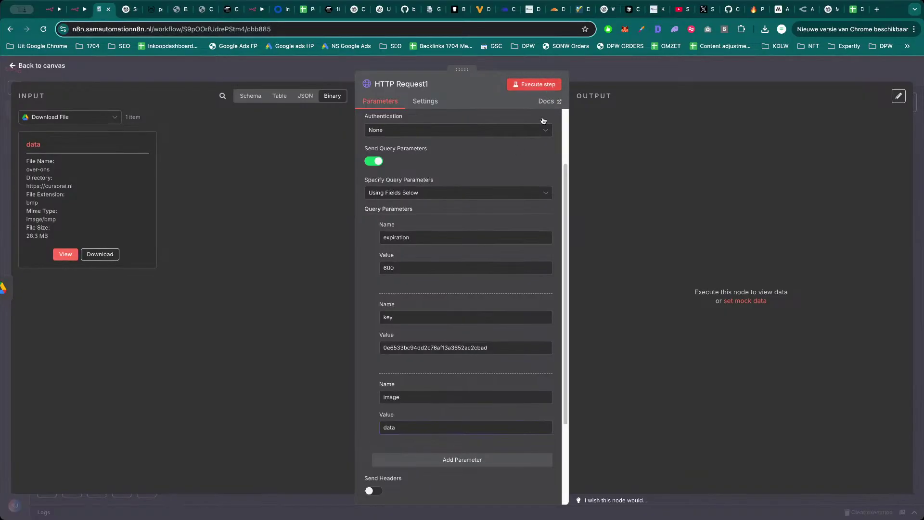
Execute the HTTP Request1 step, then run the whole workflow from the canvas.
click(534, 84)
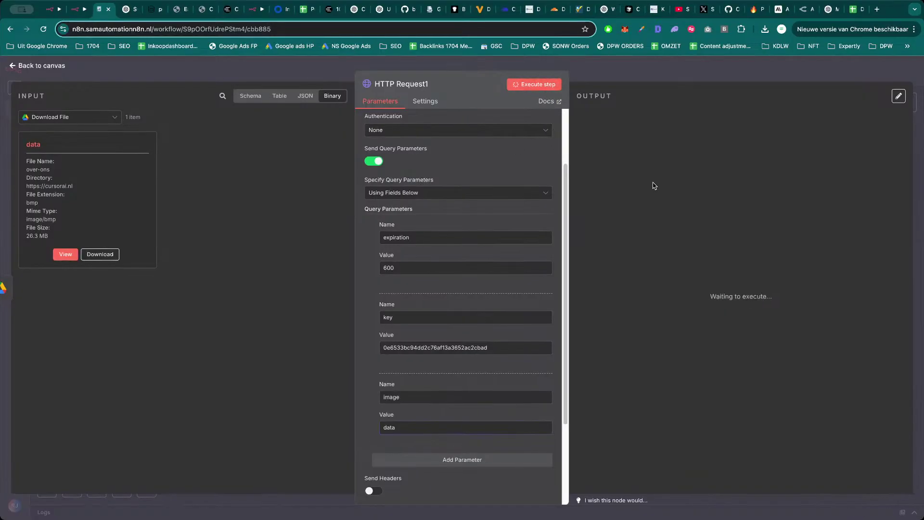
click(669, 80)
click(465, 488)
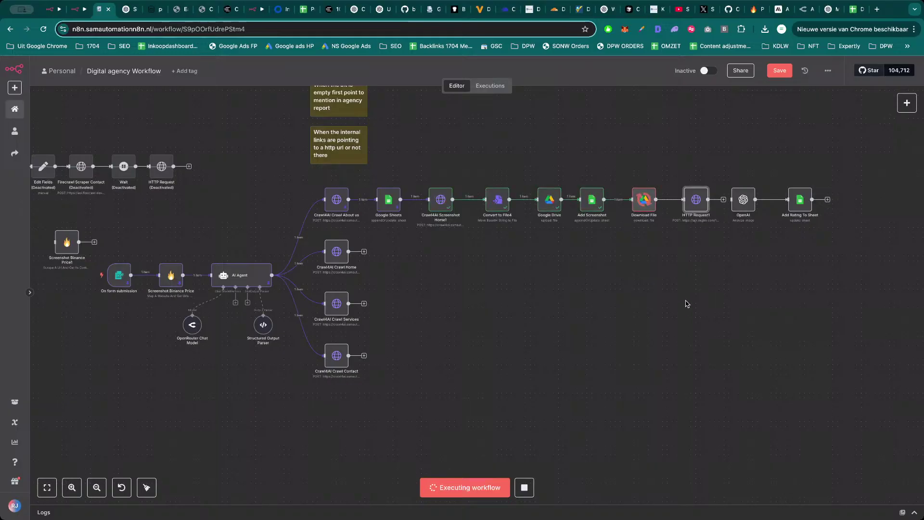
Open HTTP Request1 and keep Download File as its input source.
double_click(695, 205)
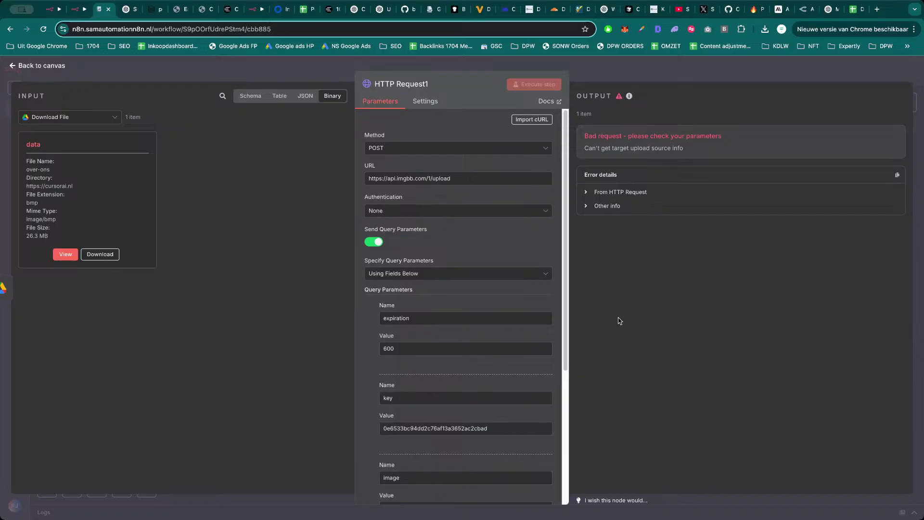
scroll(480, 380, down, 4)
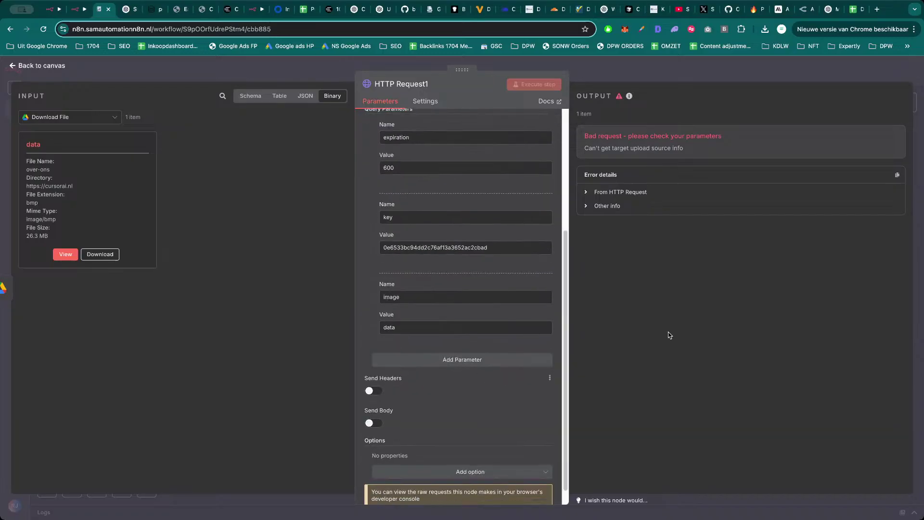
scroll(463, 320, up, 4)
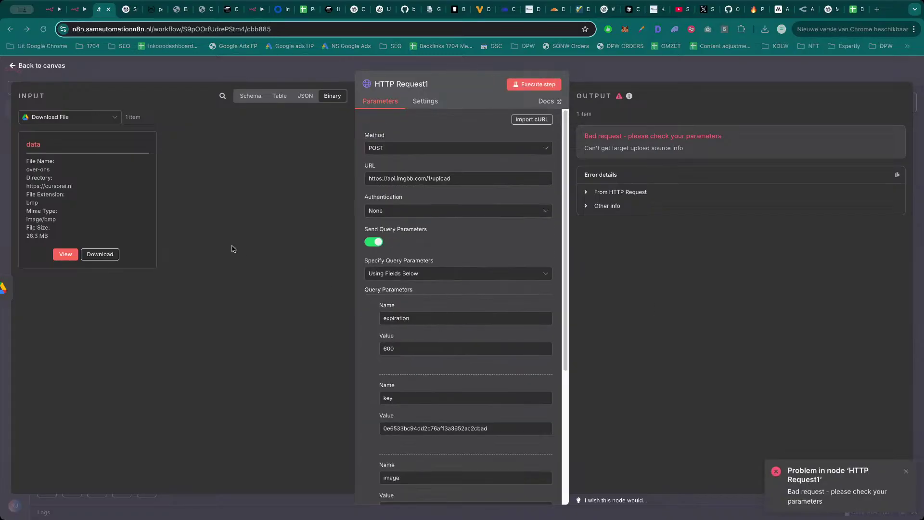
click(102, 120)
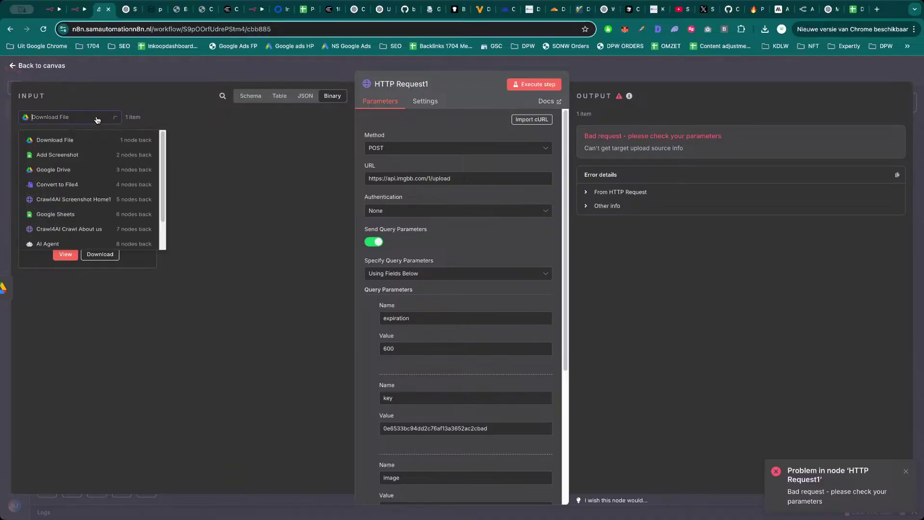
click(95, 141)
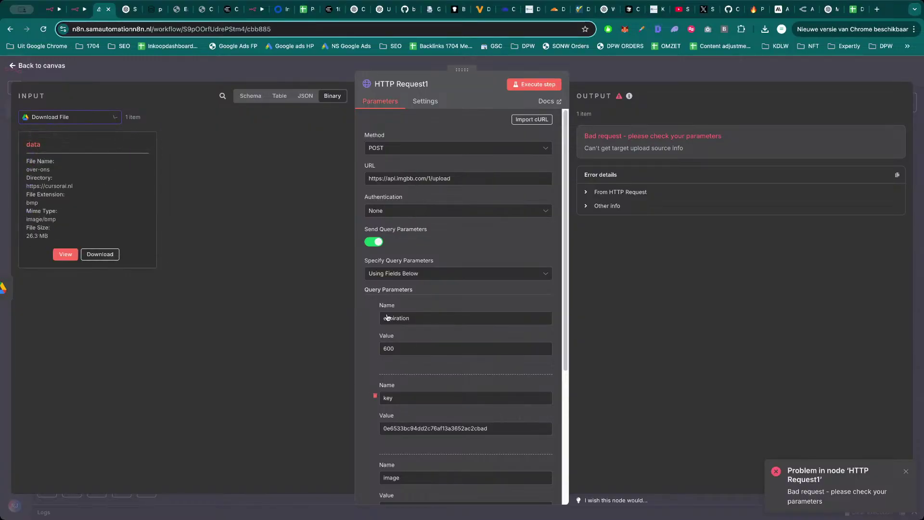
click(375, 397)
click(375, 396)
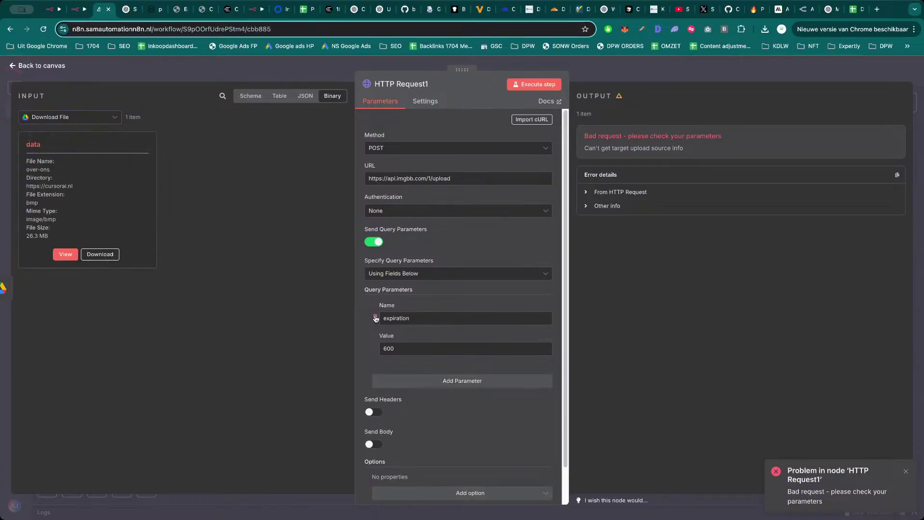
click(375, 317)
click(466, 182)
key(super+a)
text(https://tmpfiles.org/)
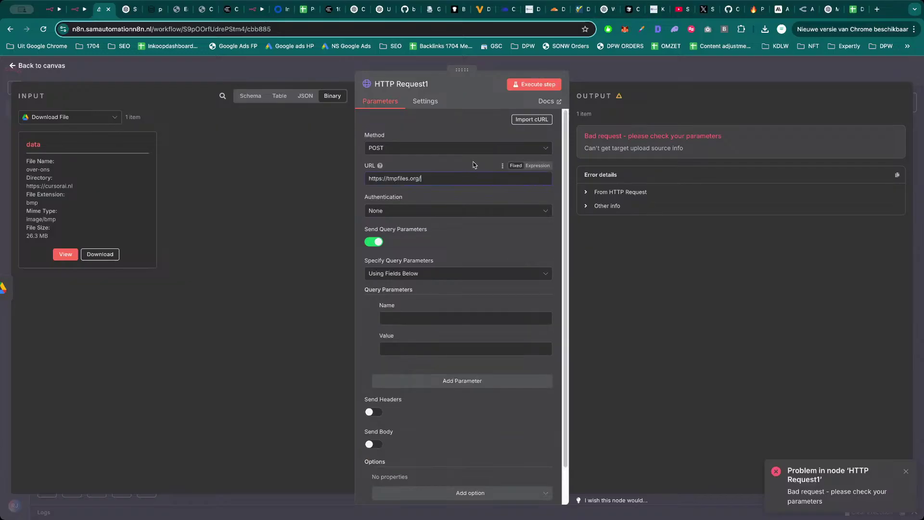
click(376, 243)
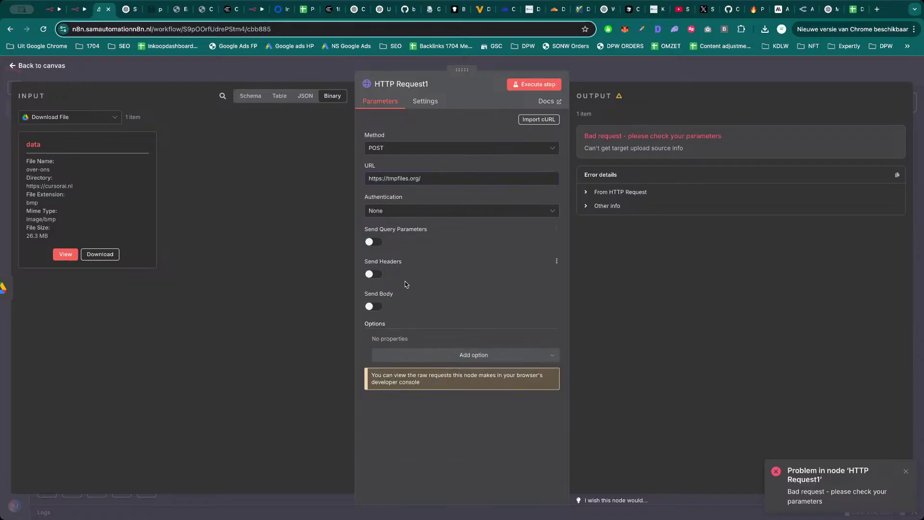
Send a Form-Data body with n8n Binary File parameter 'data' from input field 'data', then test.
click(378, 307)
click(407, 338)
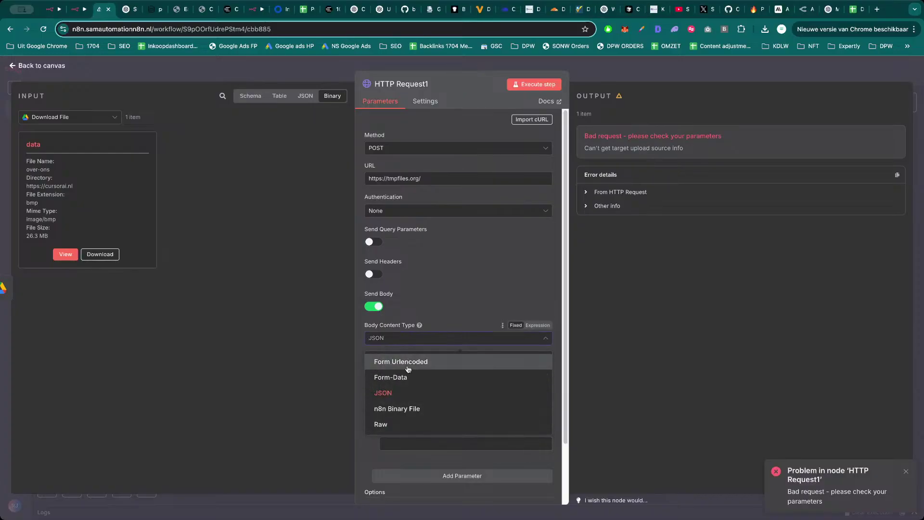
click(408, 378)
click(410, 415)
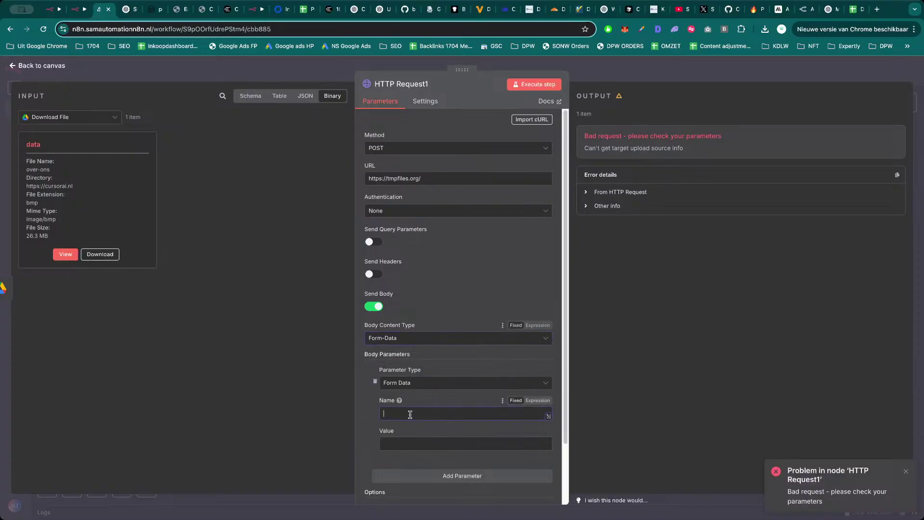
text(data)
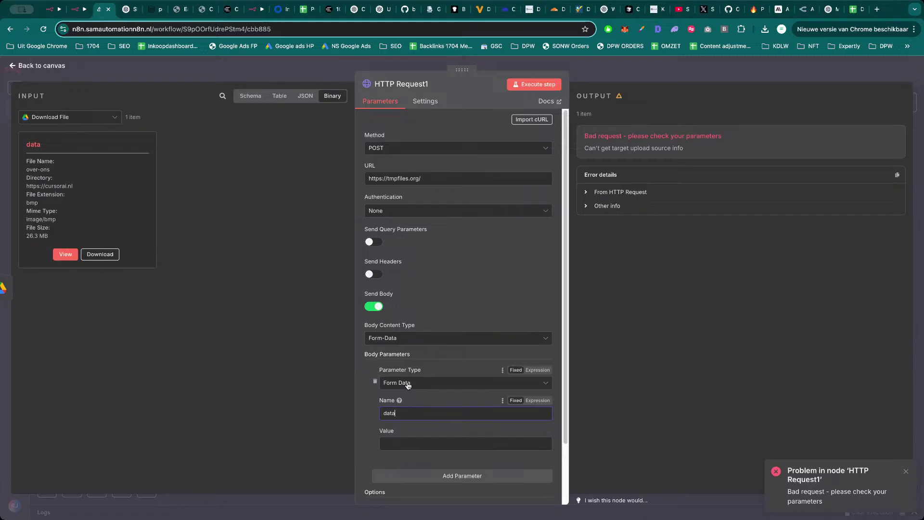
click(409, 384)
click(412, 406)
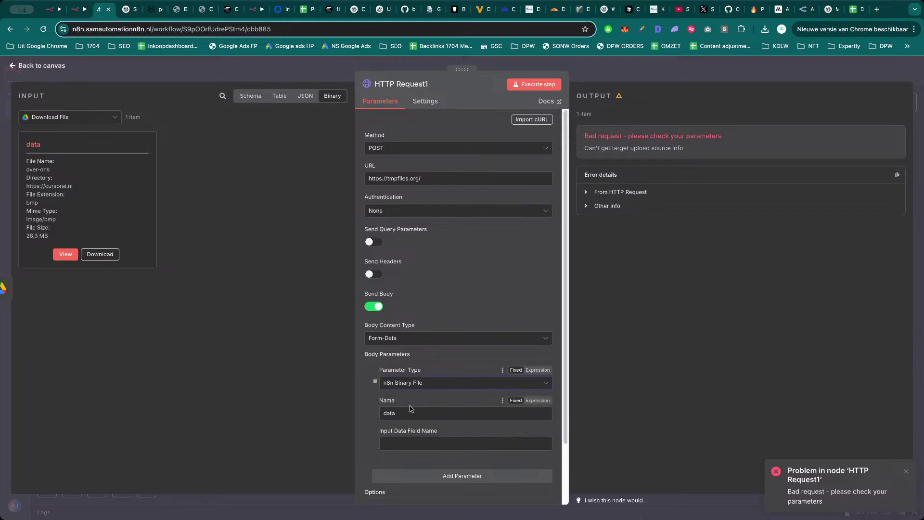
click(413, 442)
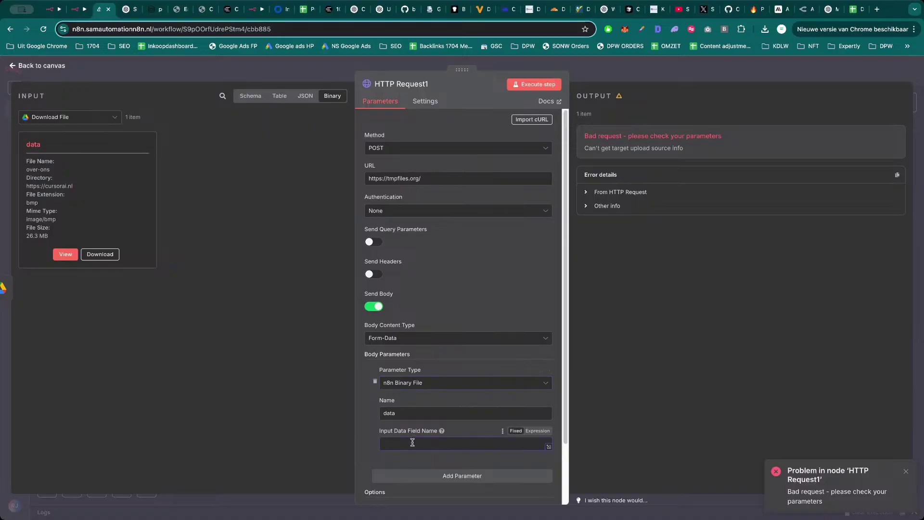
text(data)
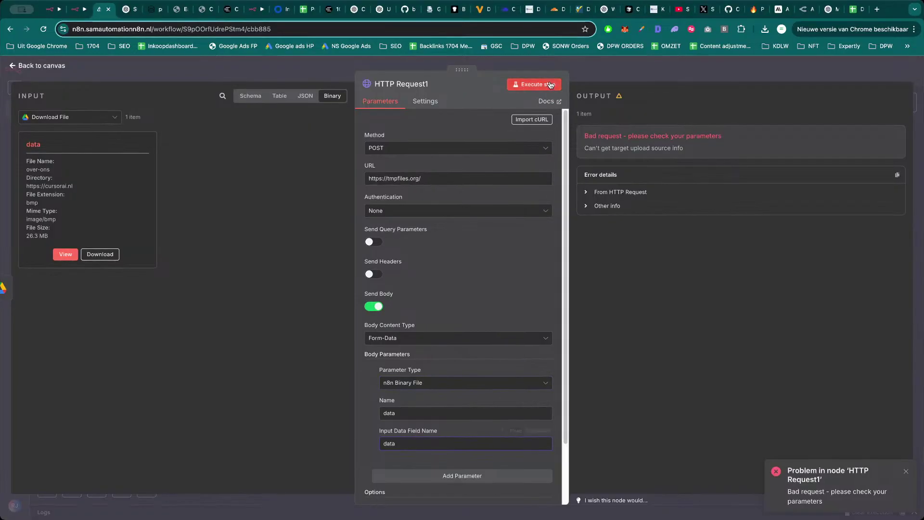
click(618, 77)
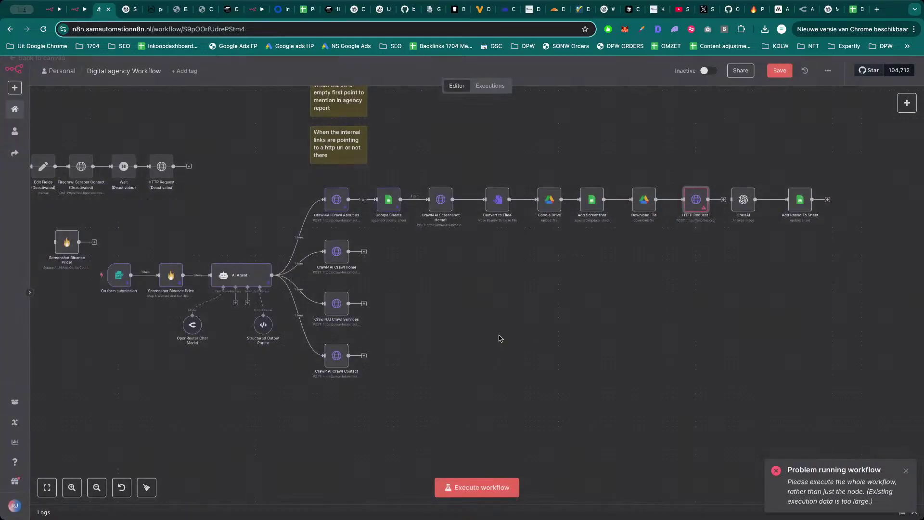
Run the workflow twice, reopening HTTP Request1 to inspect its invalid-request error.
click(487, 488)
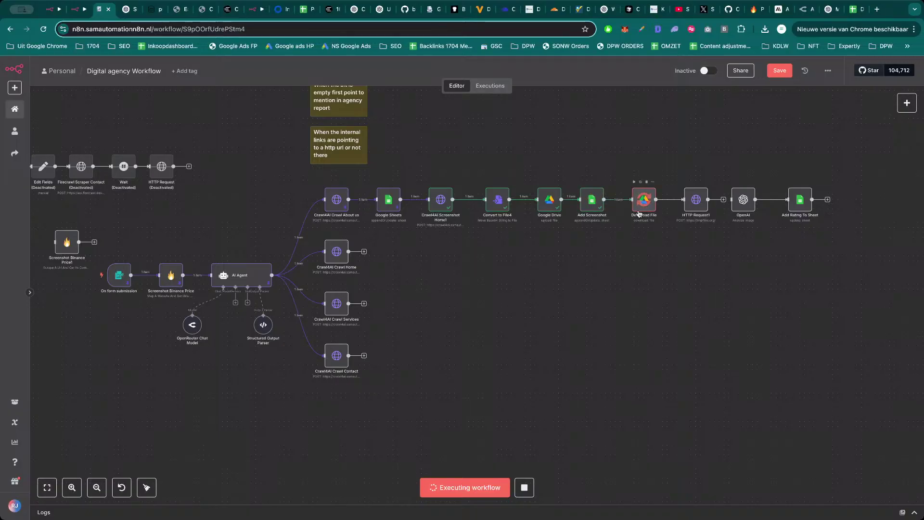
double_click(697, 199)
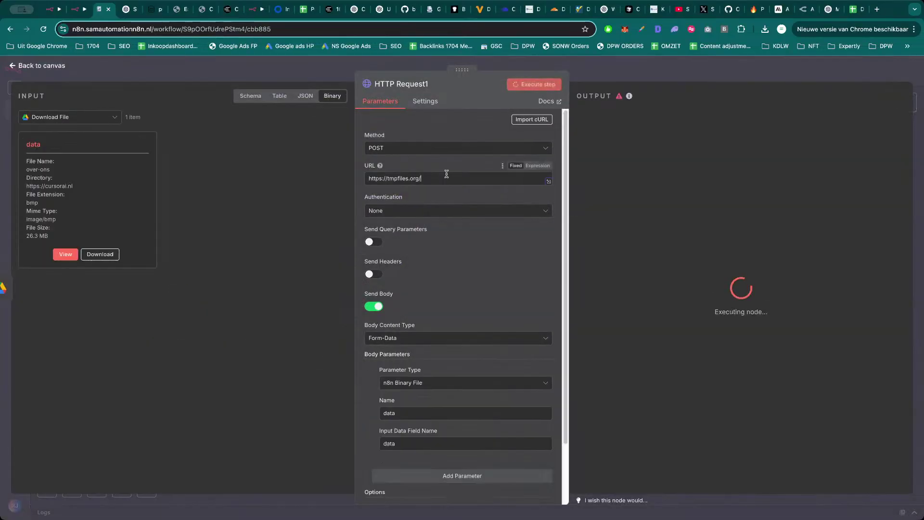
click(605, 68)
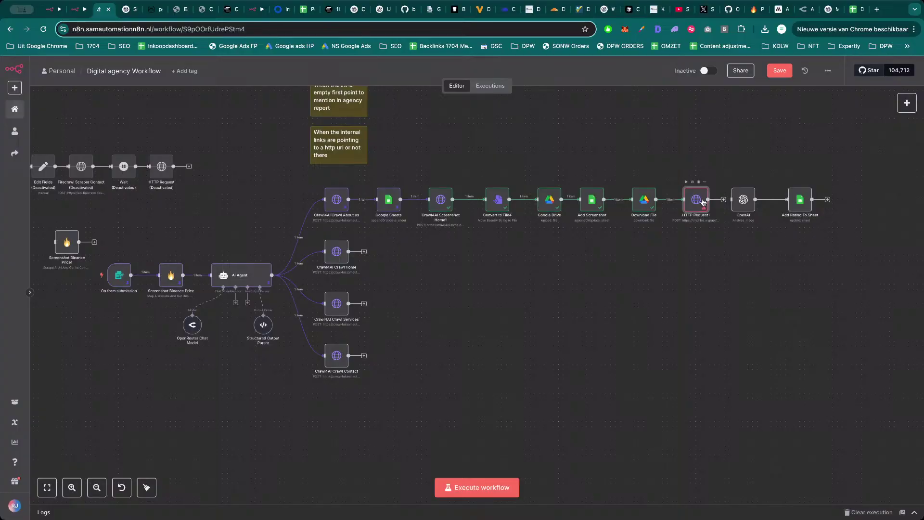
double_click(703, 202)
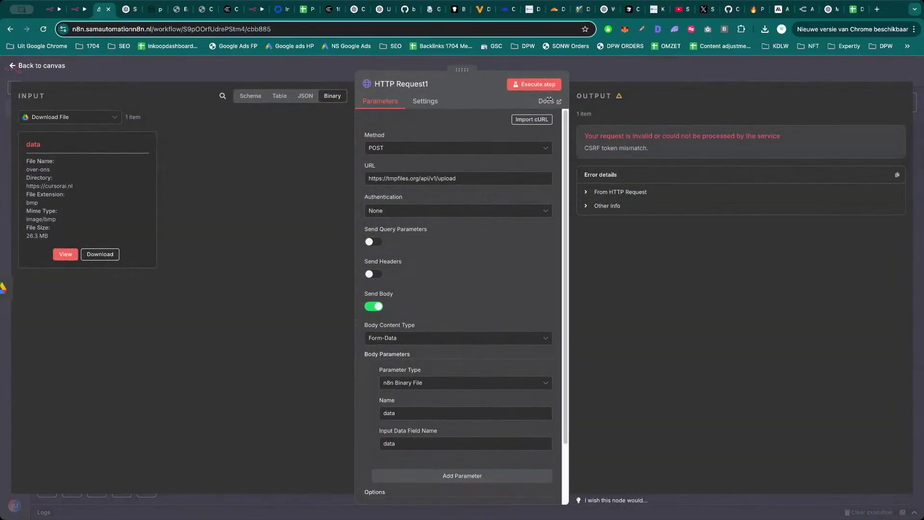
click(623, 72)
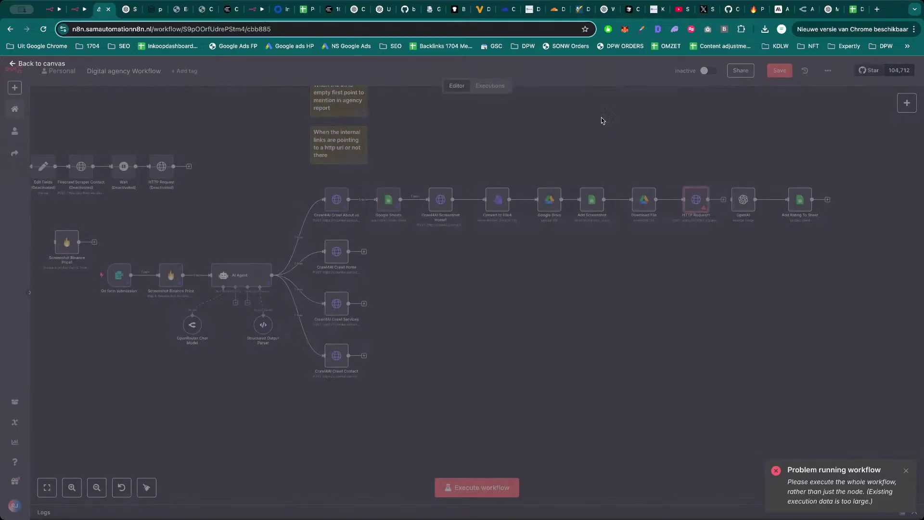
click(499, 484)
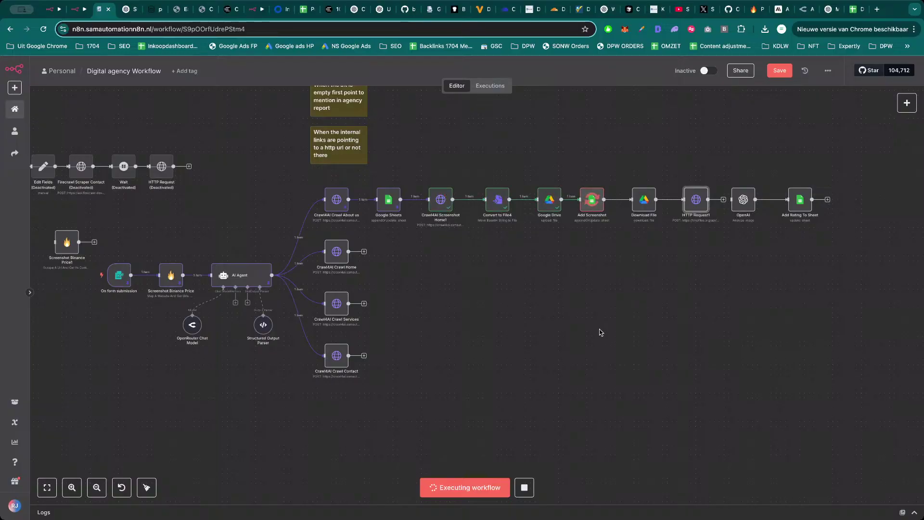
key(F2)
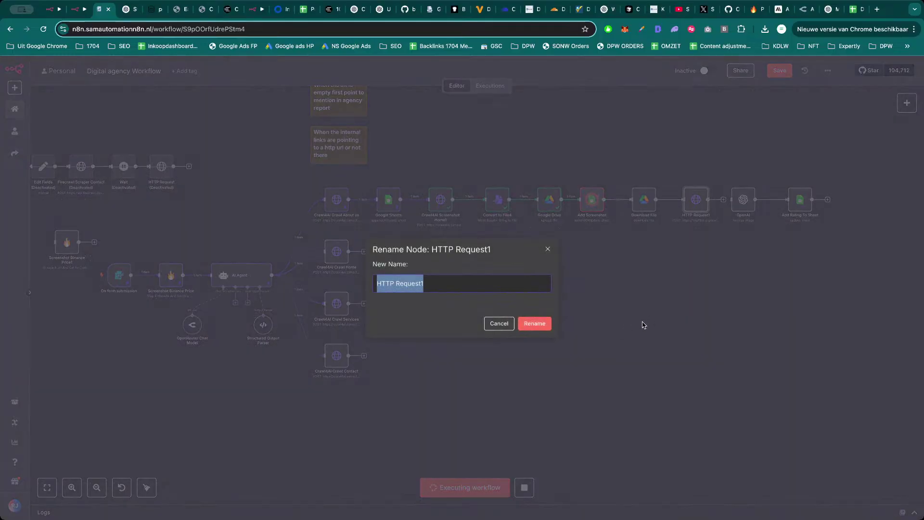
click(499, 323)
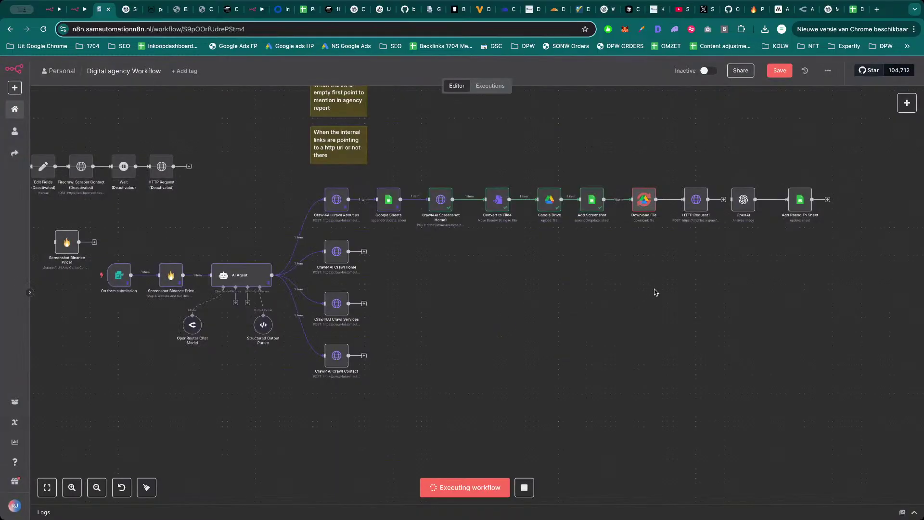
double_click(699, 203)
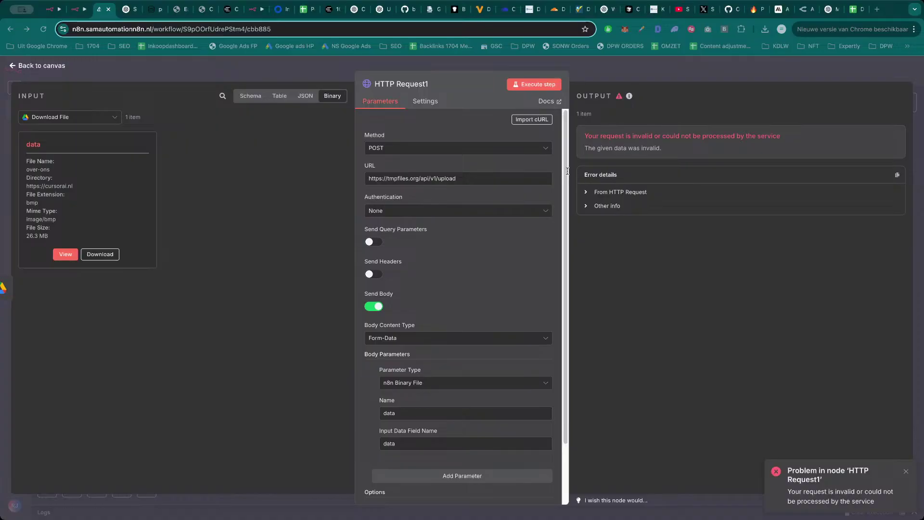
Switch Body Content Type to n8n Binary File with input field 'data' and rerun the workflow.
scroll(435, 308, down, 2)
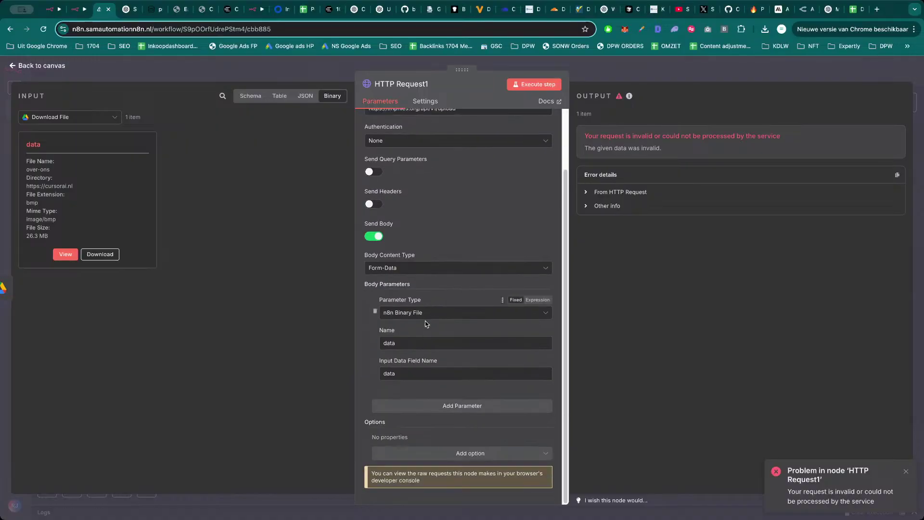
click(430, 315)
click(430, 316)
click(426, 266)
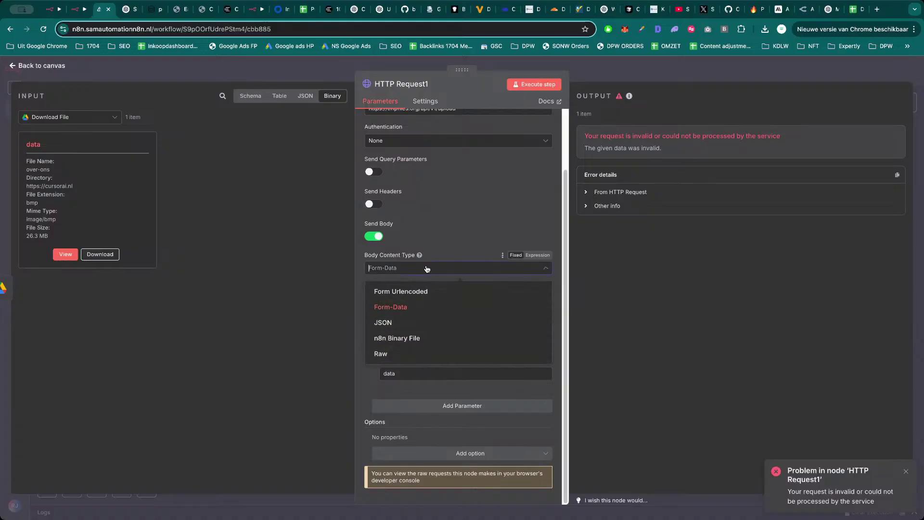
click(418, 344)
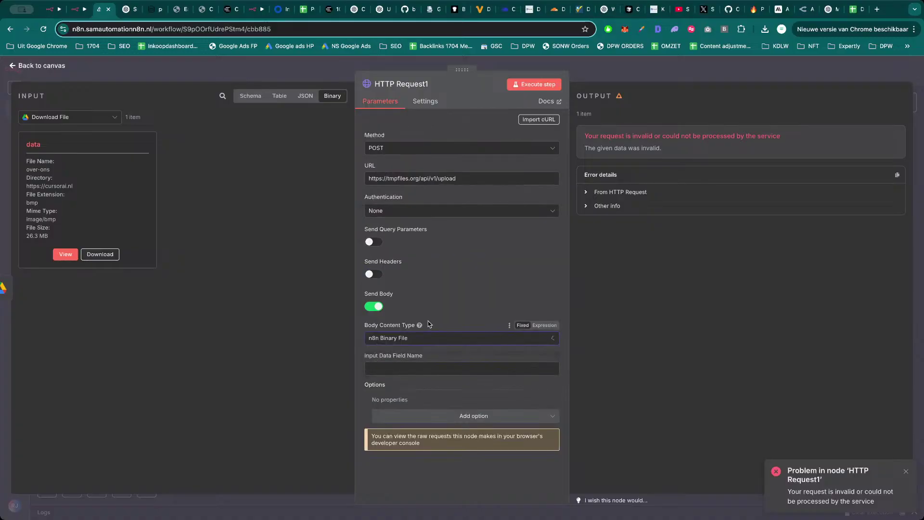
click(420, 369)
click(589, 76)
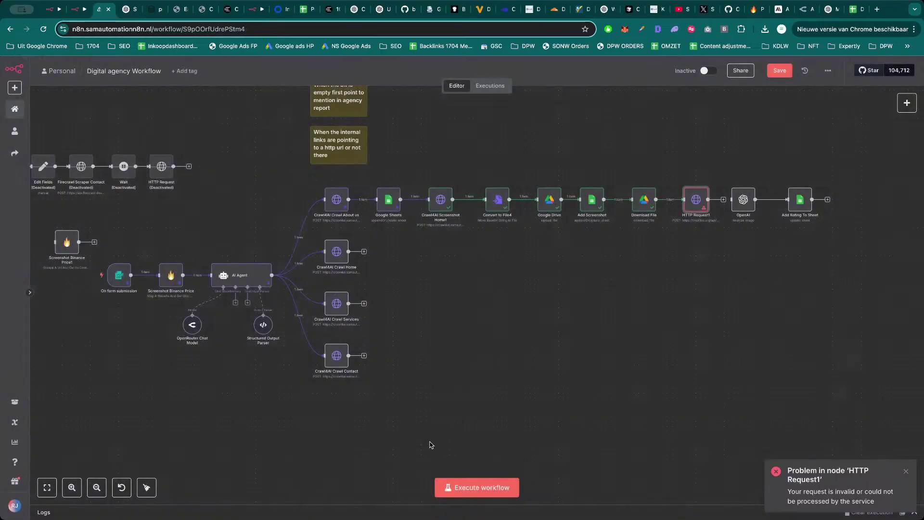
click(479, 488)
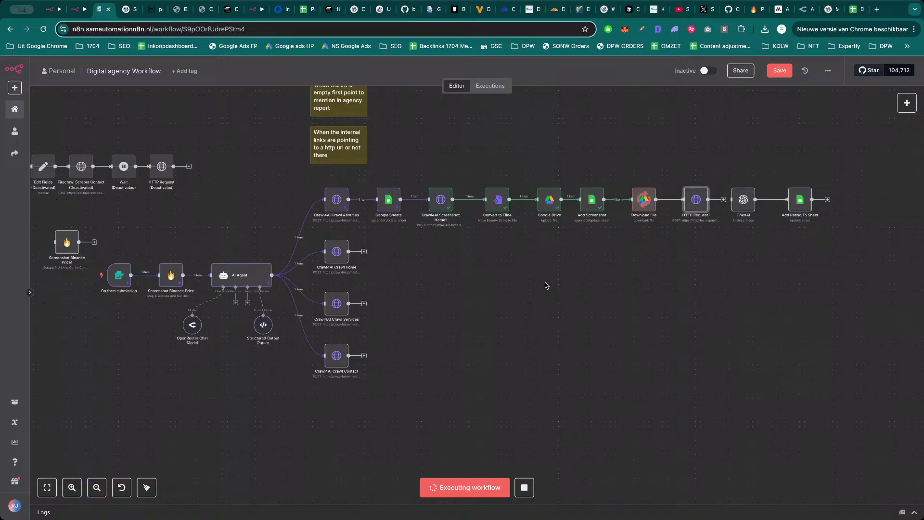
Reopen HTTP Request1 to review the error and its 'data' input field name.
double_click(698, 200)
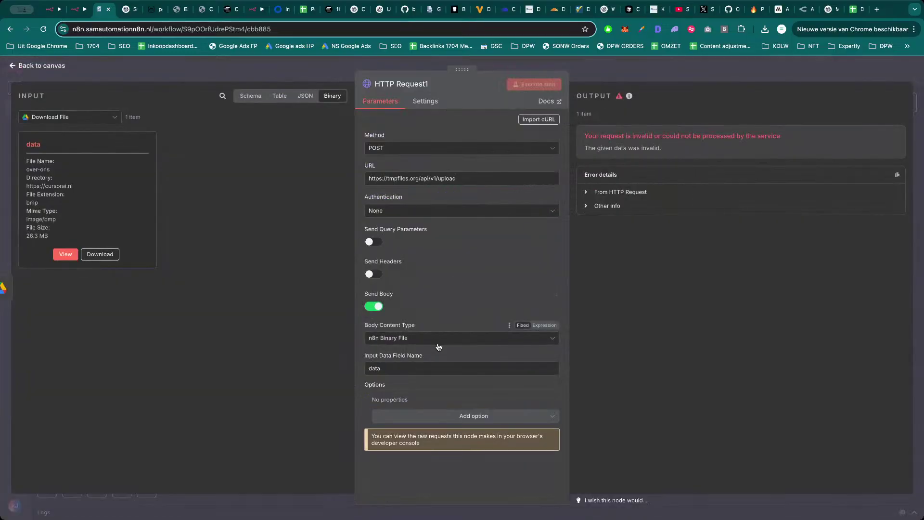
click(410, 366)
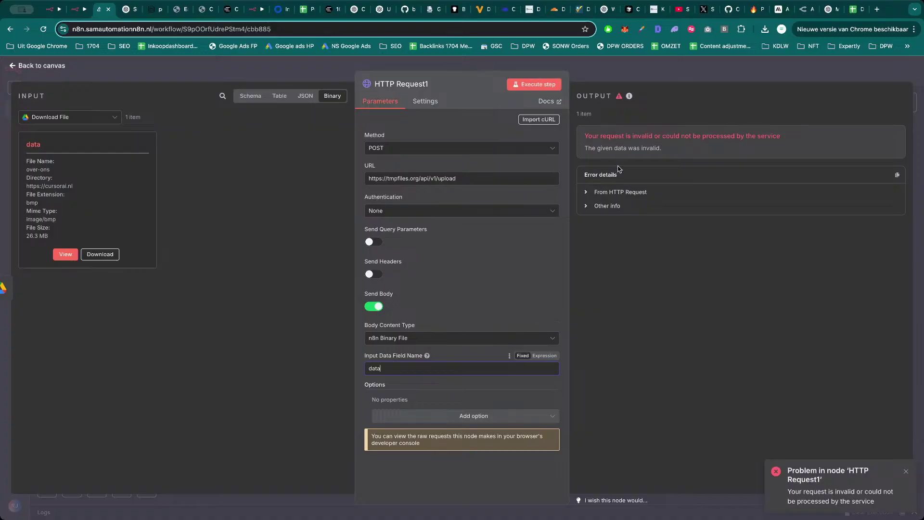
drag(633, 135, 697, 136)
click(482, 165)
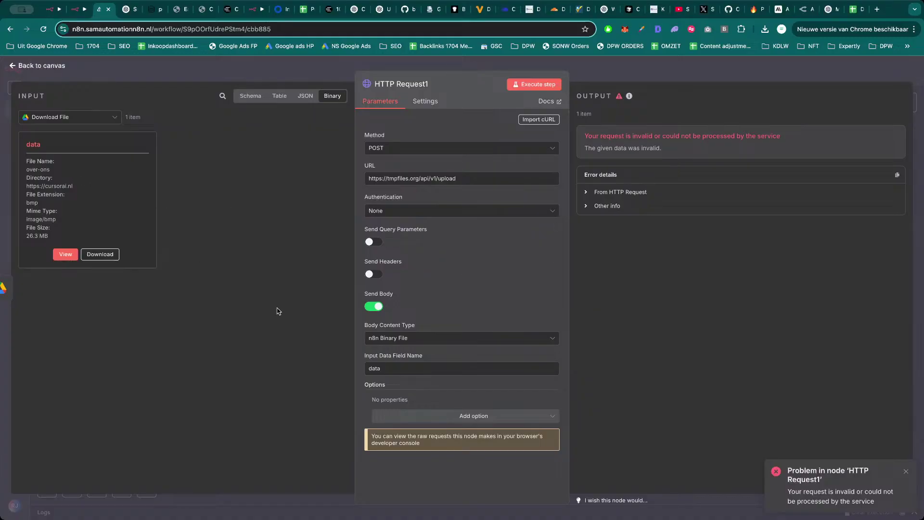
click(409, 367)
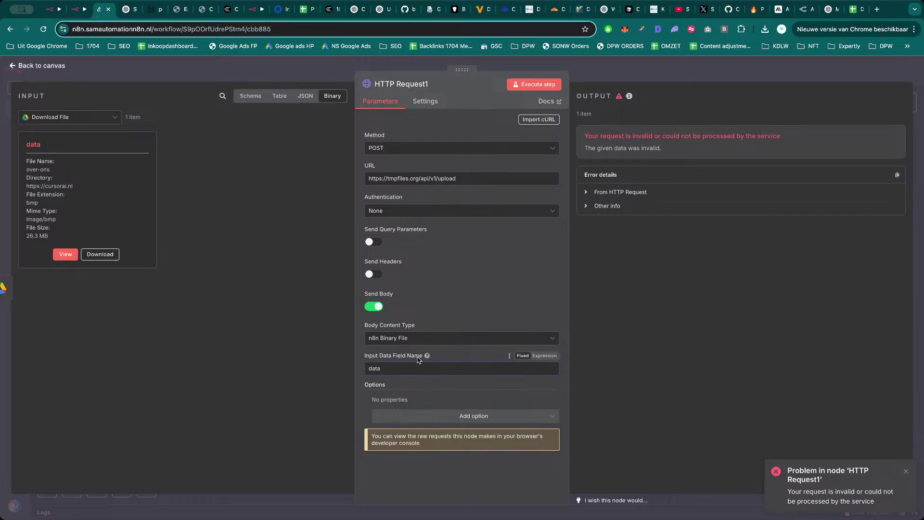
mouse_move(427, 356)
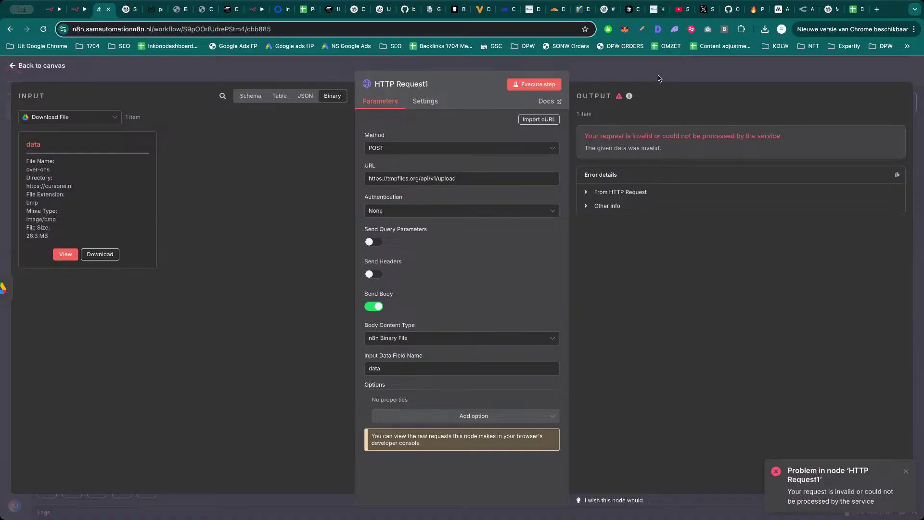
click(611, 76)
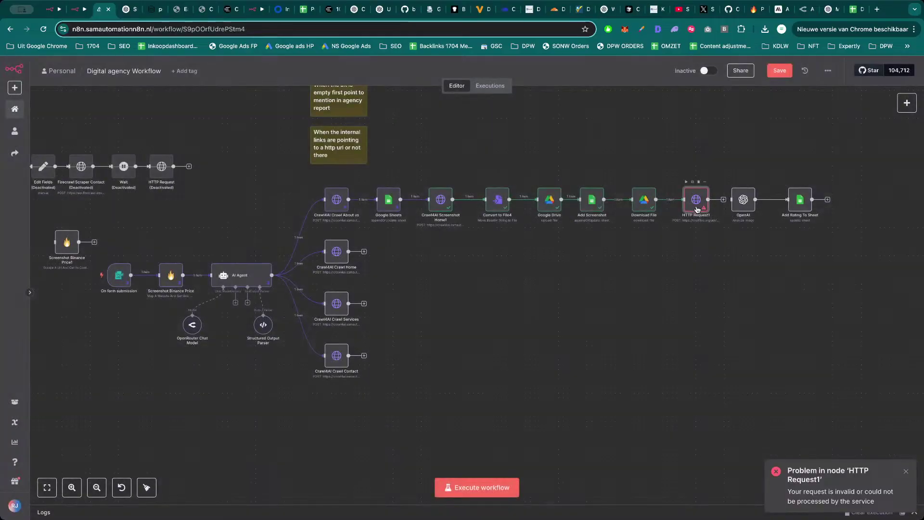
double_click(697, 208)
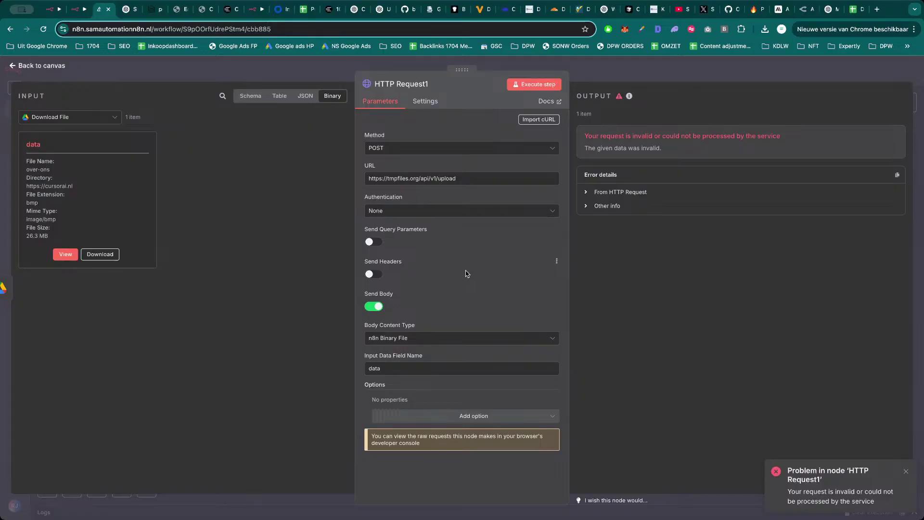
key(Escape)
double_click(642, 202)
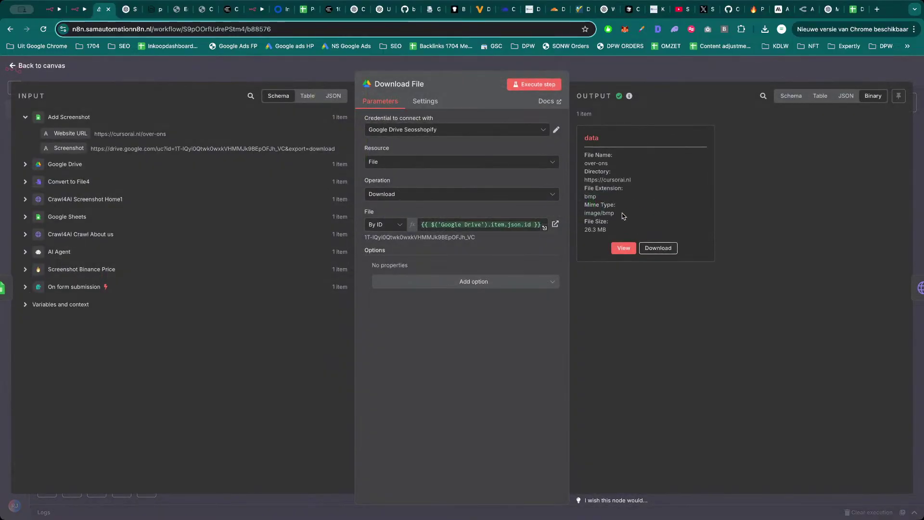
click(624, 248)
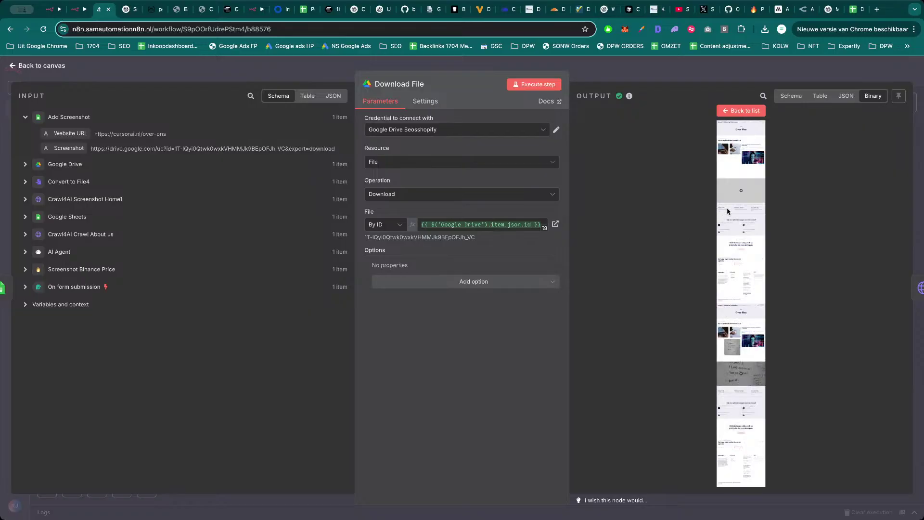
click(744, 111)
key(Escape)
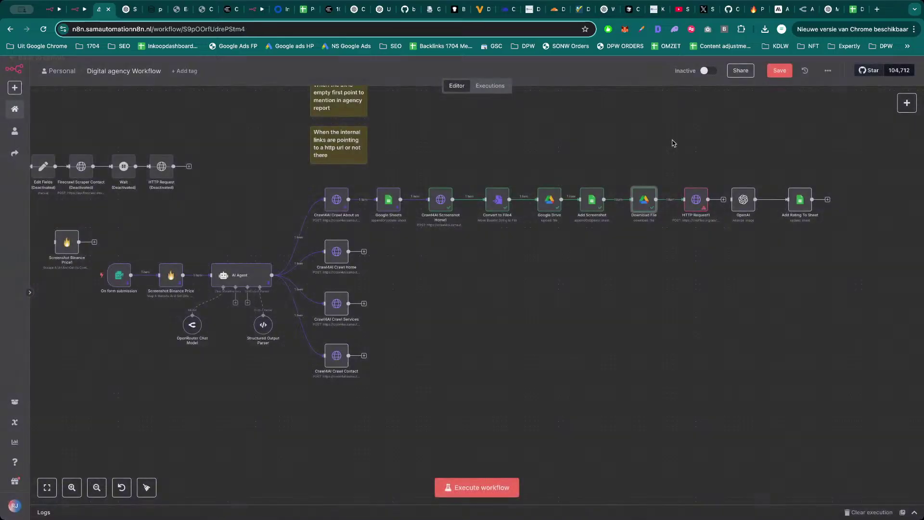
click(695, 195)
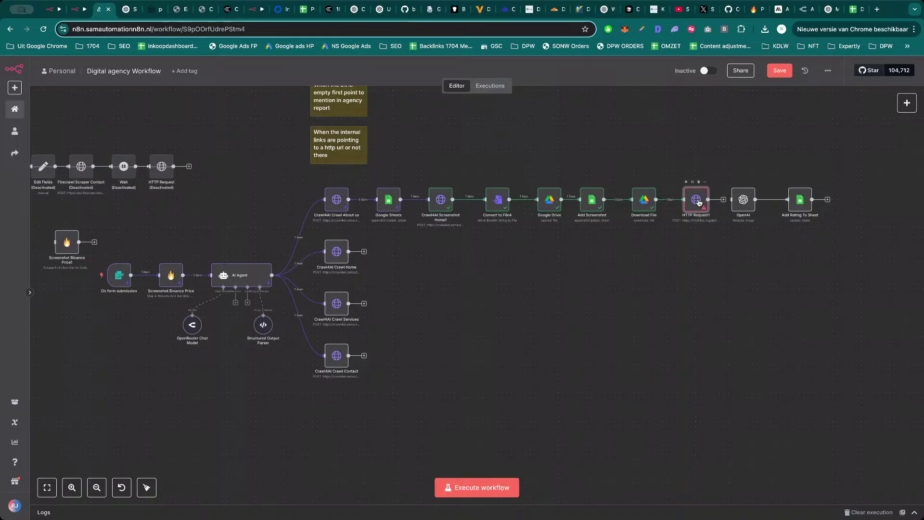
double_click(698, 202)
key(Escape)
double_click(551, 202)
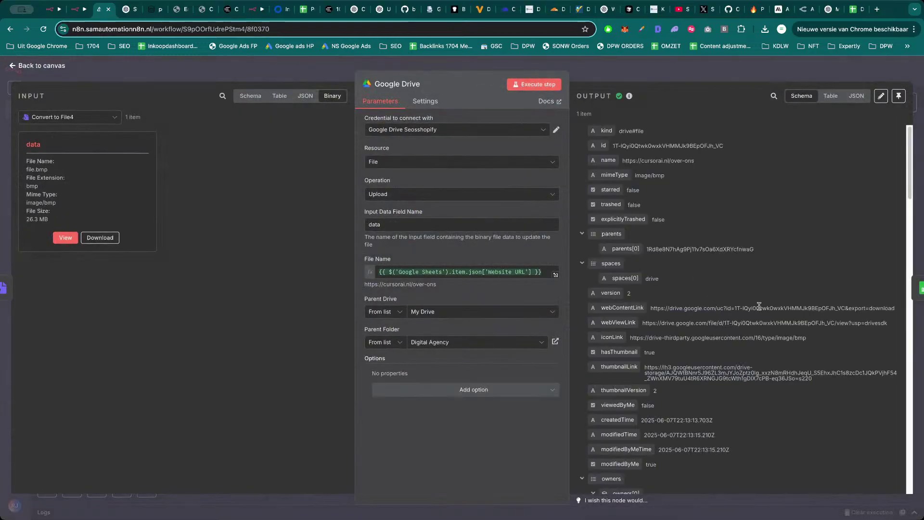
key(Escape)
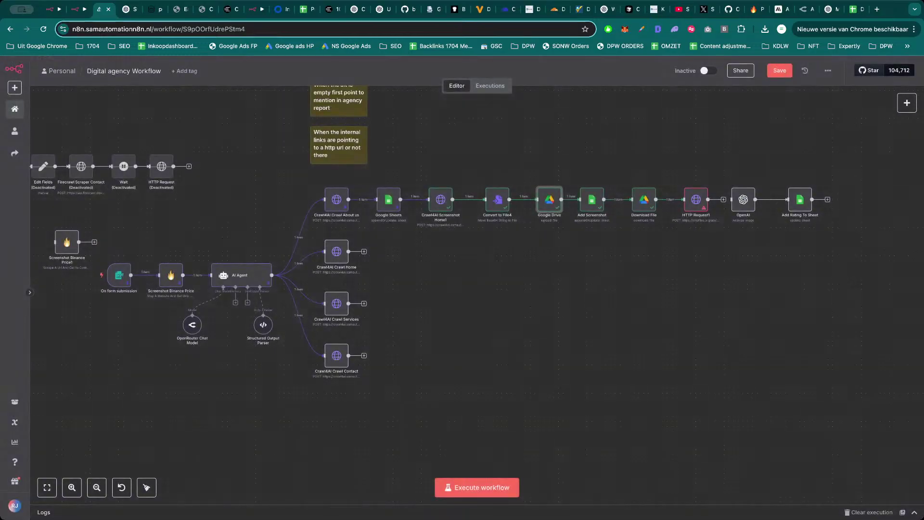
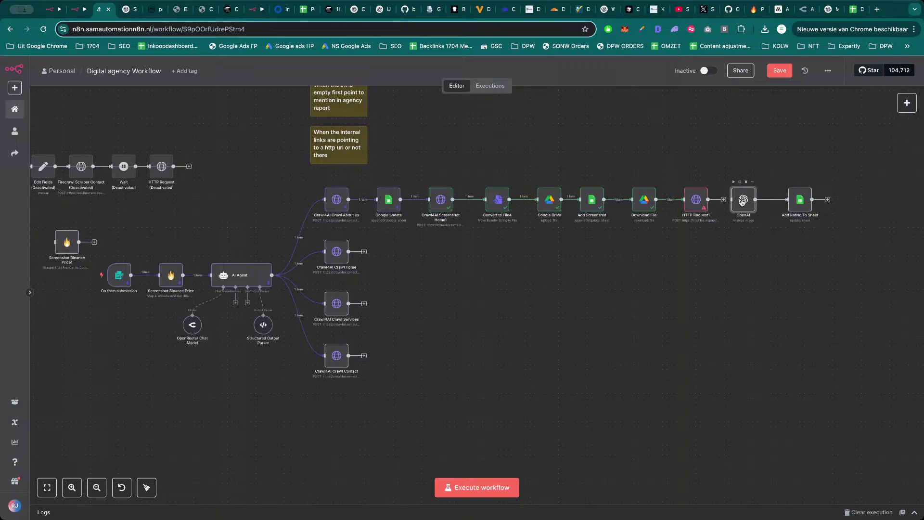
Replace 'data' in the OpenAI prompt with the Google Drive screenshot link and test-run the step.
double_click(743, 202)
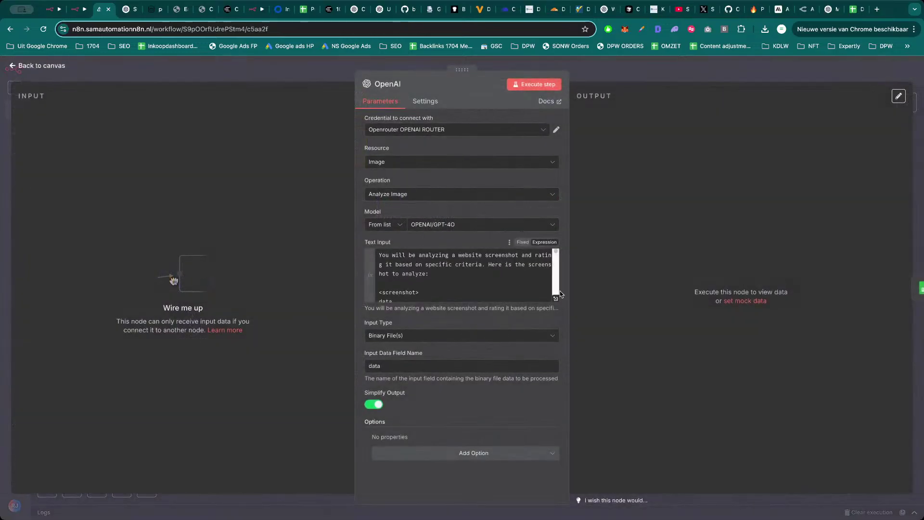
click(556, 298)
double_click(207, 163)
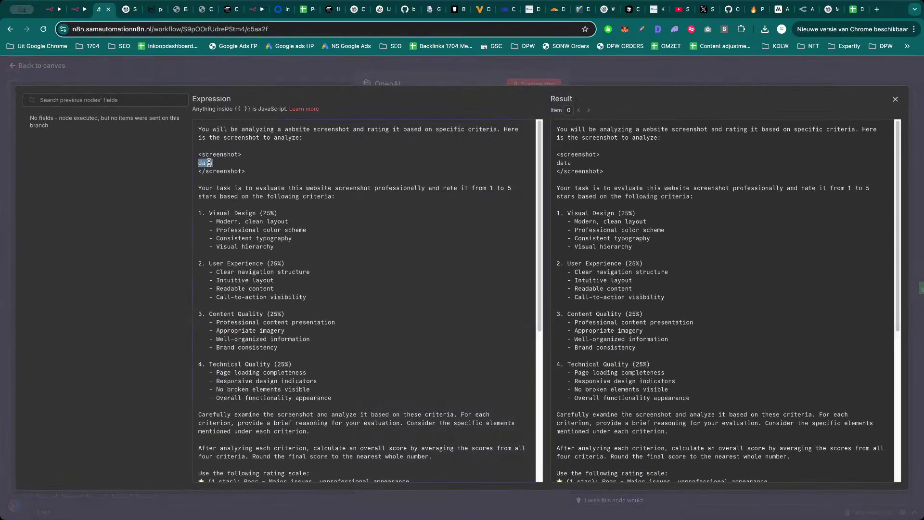
key(super+v)
click(421, 82)
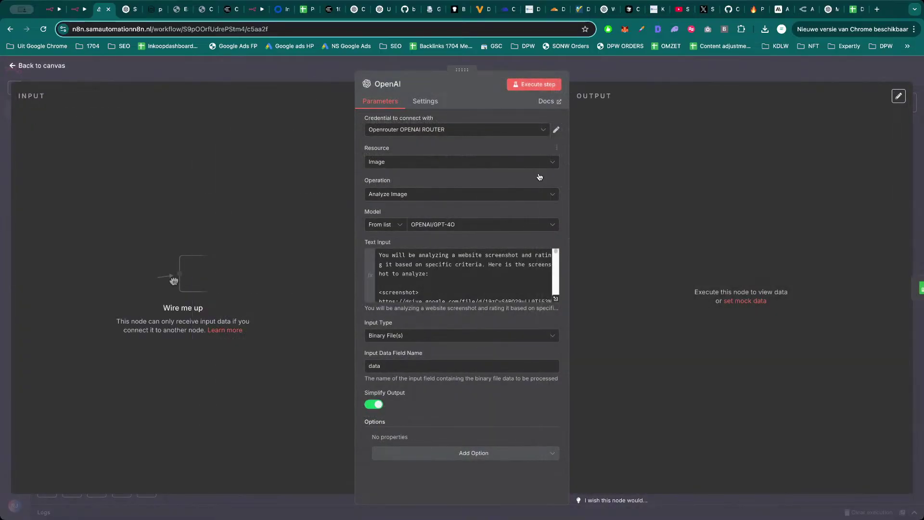
click(547, 85)
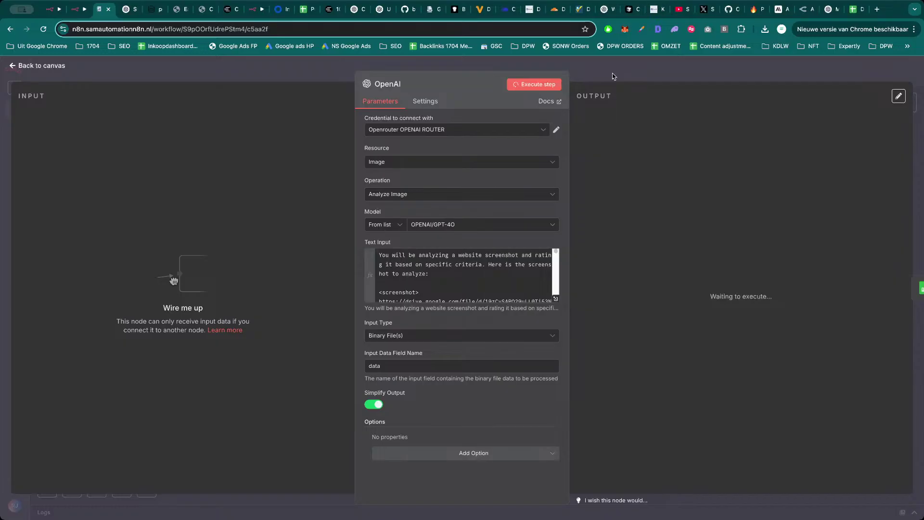
Deactivate all nodes upstream of OpenAI and rerun the OpenAI step on its own.
click(616, 75)
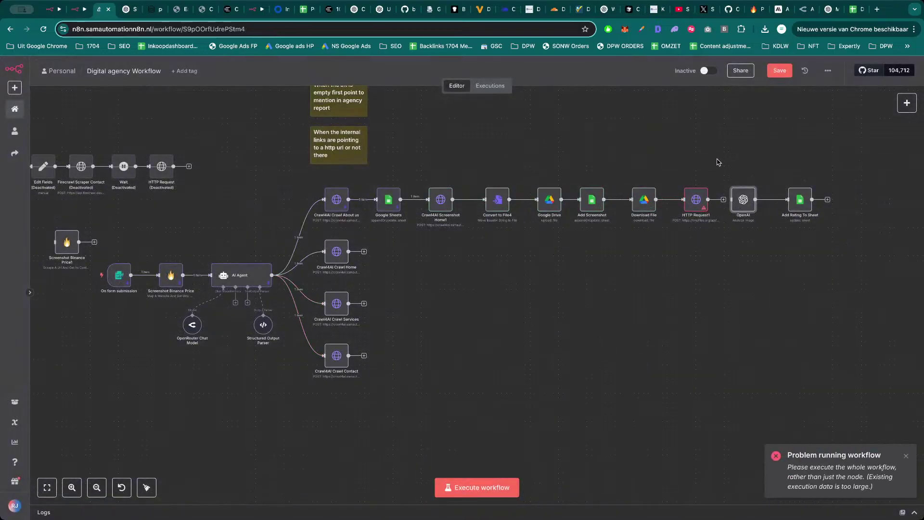
drag(718, 162, 107, 432)
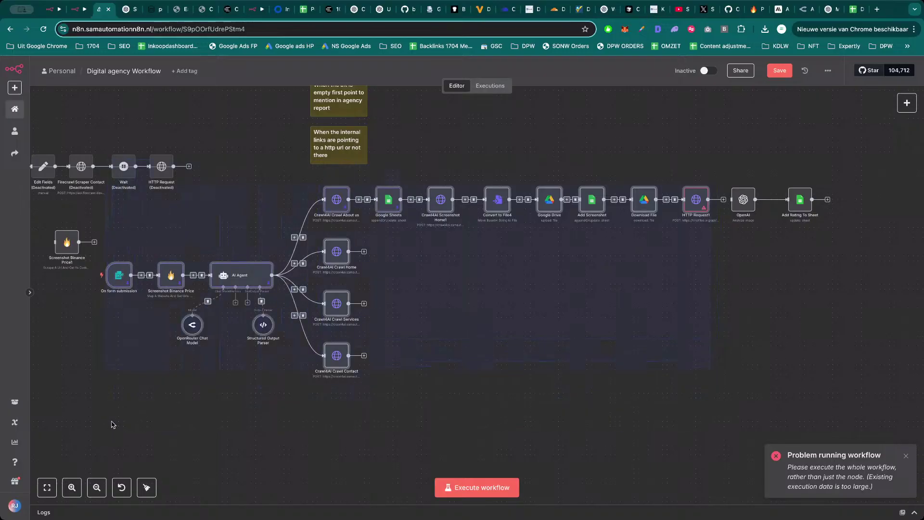
key(d)
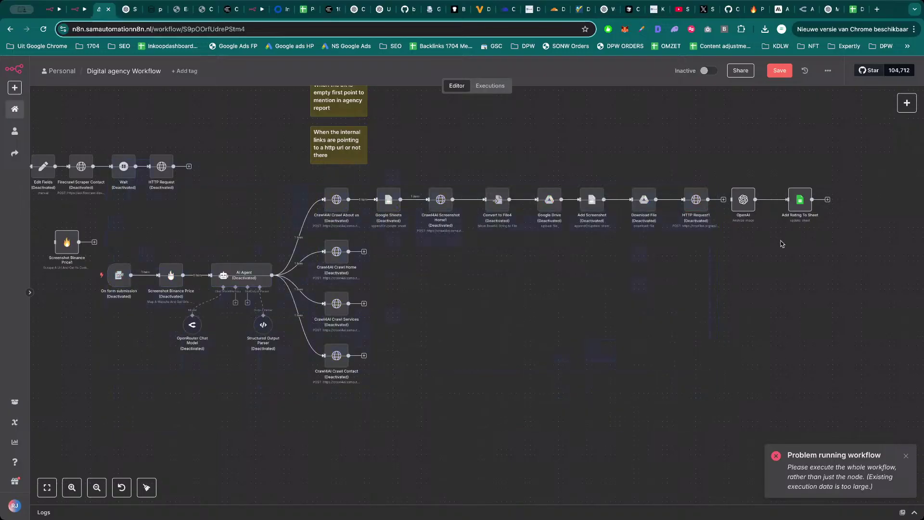
double_click(744, 200)
click(553, 93)
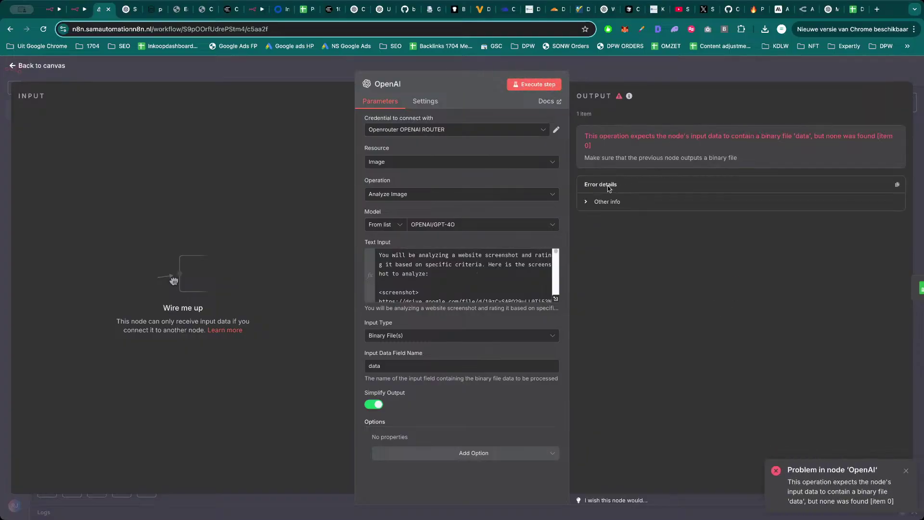
Switch OpenAI's input type to Image URL(s), paste the Drive link, and test-run it.
click(434, 340)
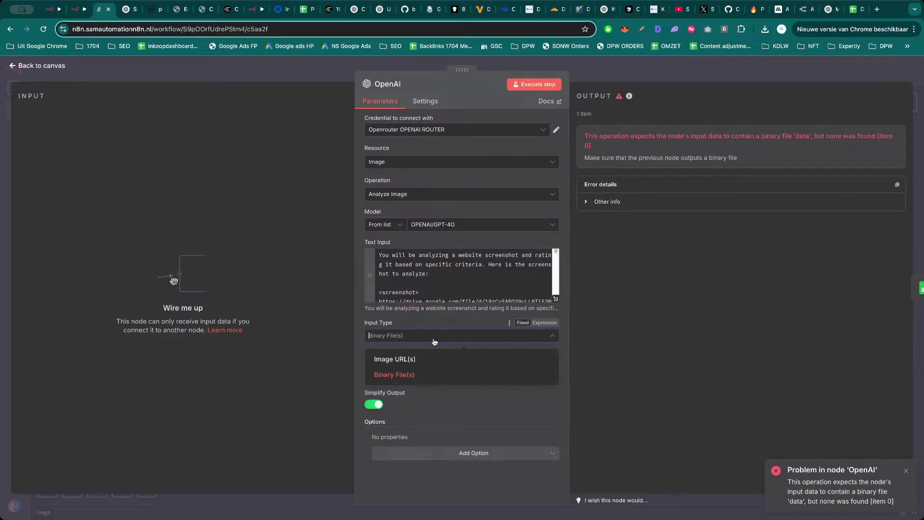
click(428, 359)
click(414, 366)
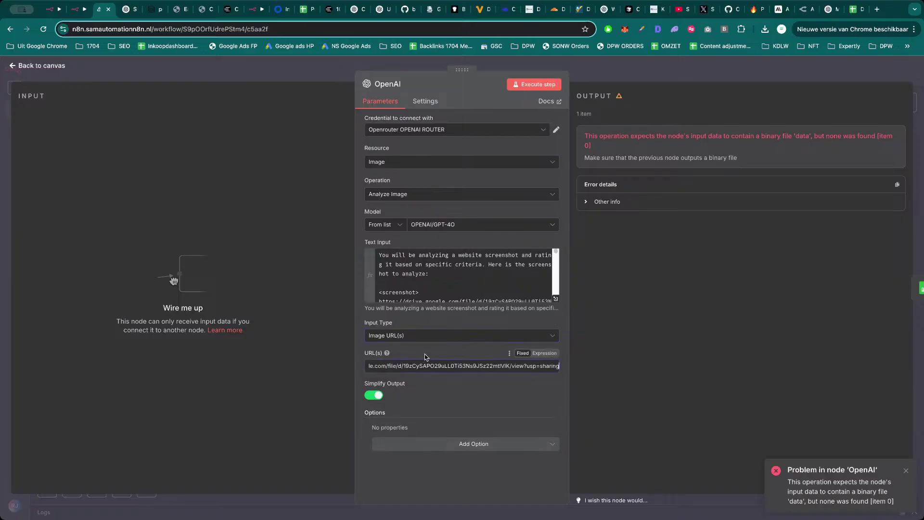
click(425, 357)
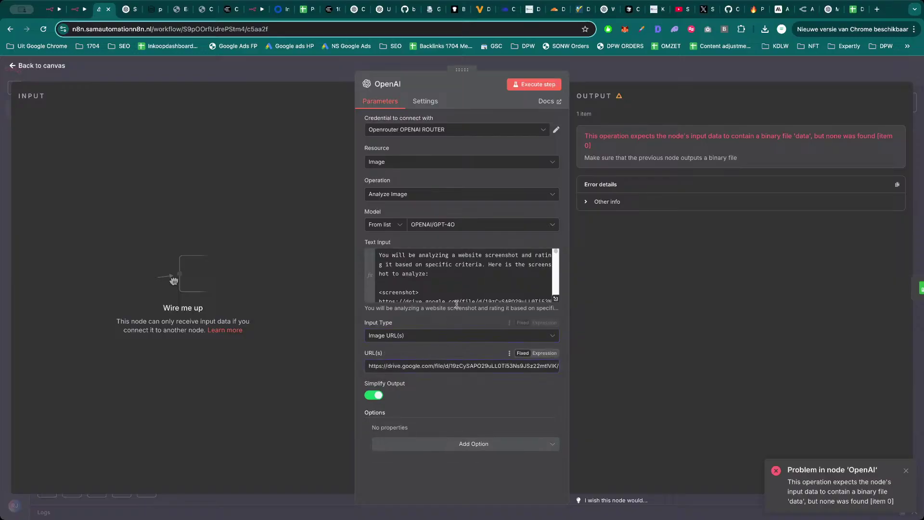
click(548, 85)
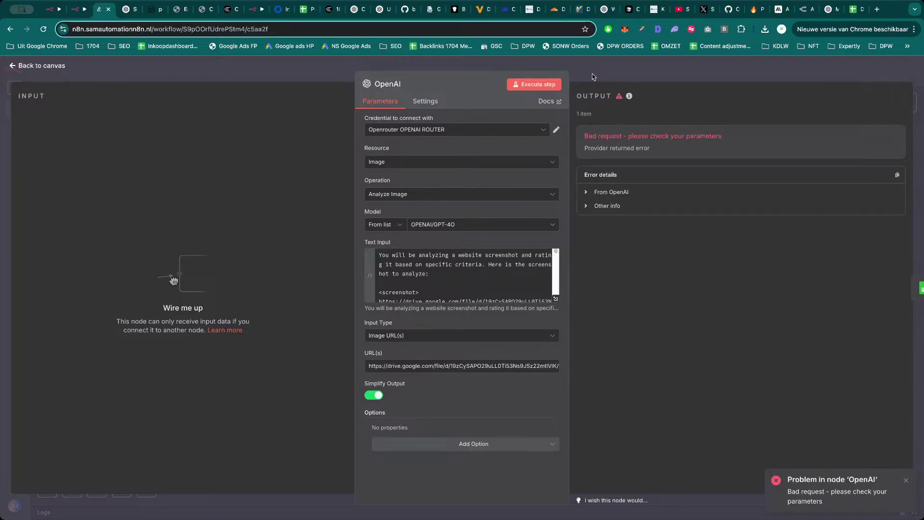
Set the OpenAI input type back to Binary File(s) and return to the canvas.
click(463, 335)
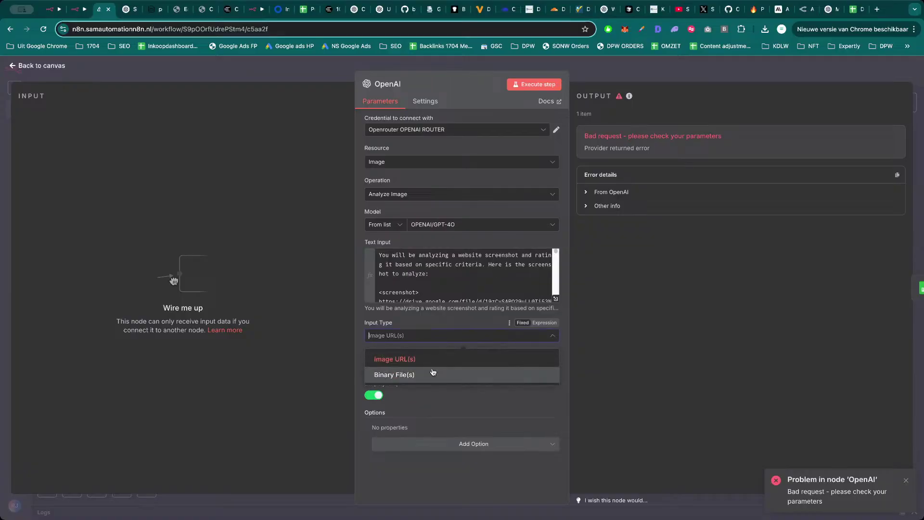
click(432, 374)
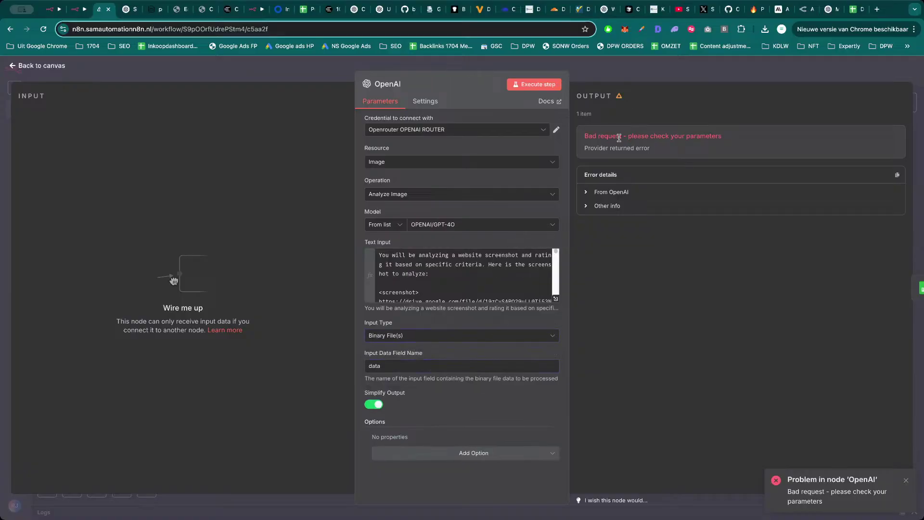
click(659, 74)
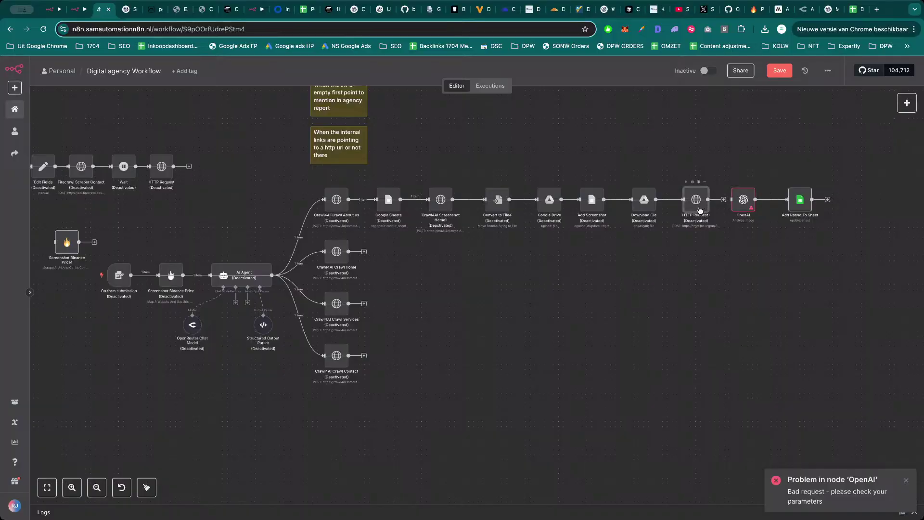
Reactivate the deactivated nodes and delete the HTTP Request1 node before OpenAI.
drag(715, 144, 109, 451)
key(d)
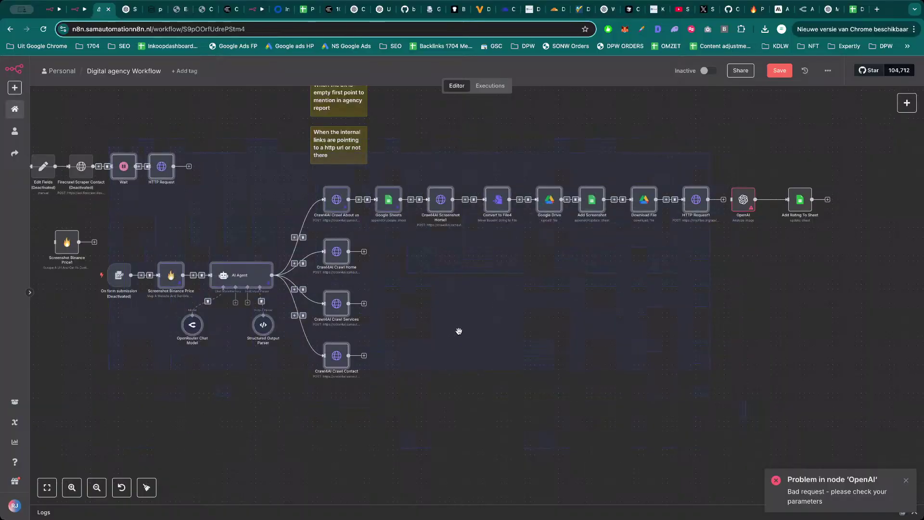
click(486, 347)
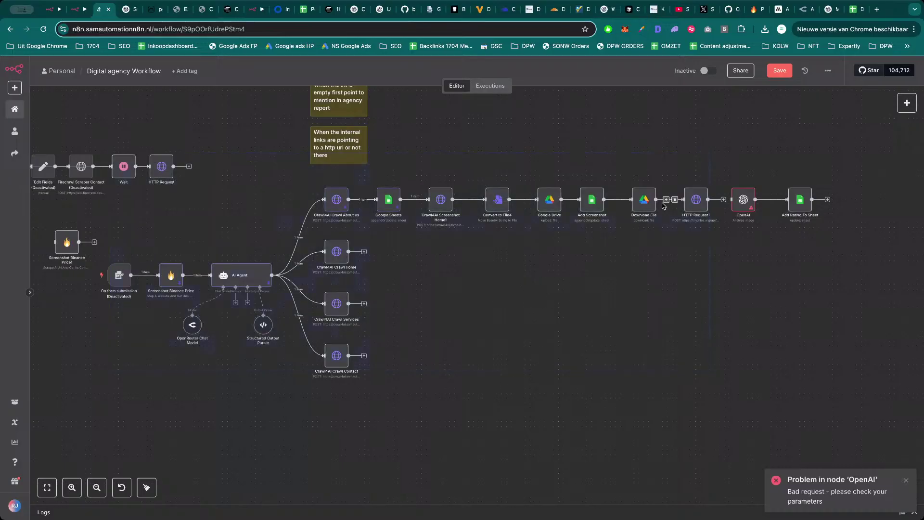
click(699, 182)
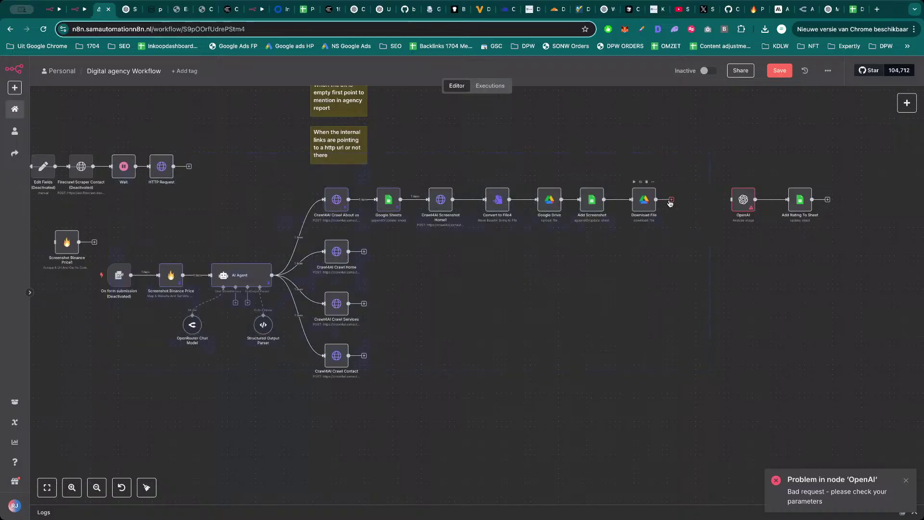
Remove the Google Drive link line from the OpenAI prompt expression.
double_click(742, 201)
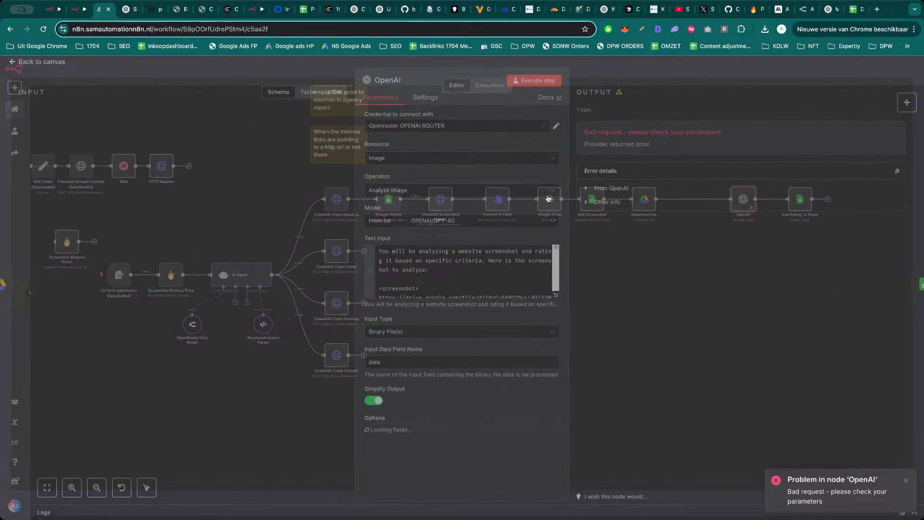
click(556, 299)
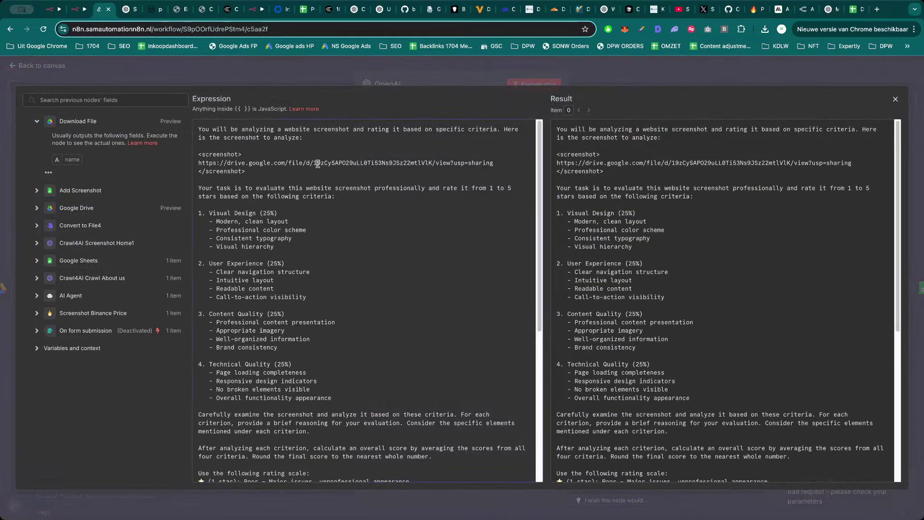
triple_click(318, 163)
key(BackSpace)
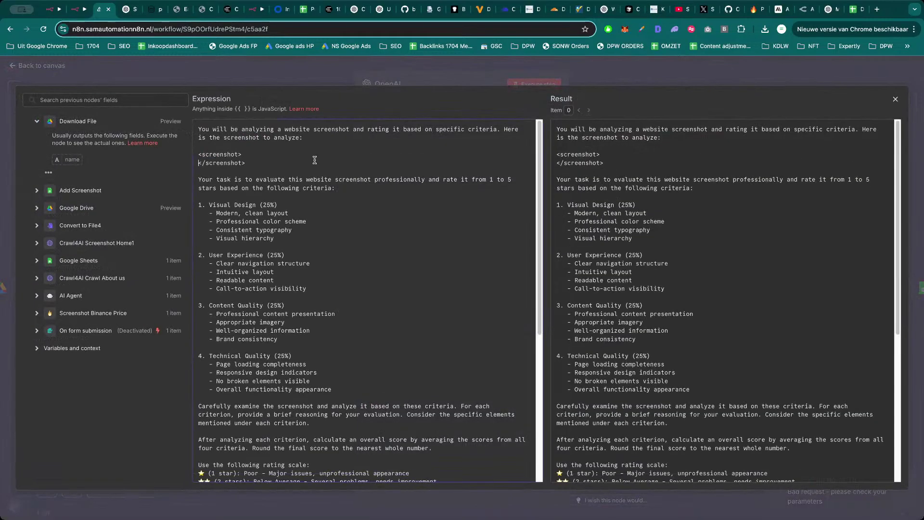
key(Return)
click(406, 78)
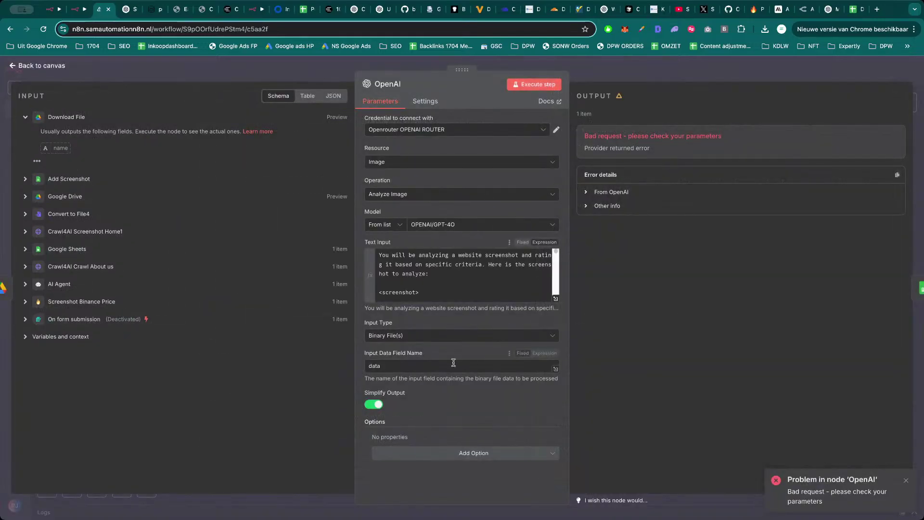
click(317, 78)
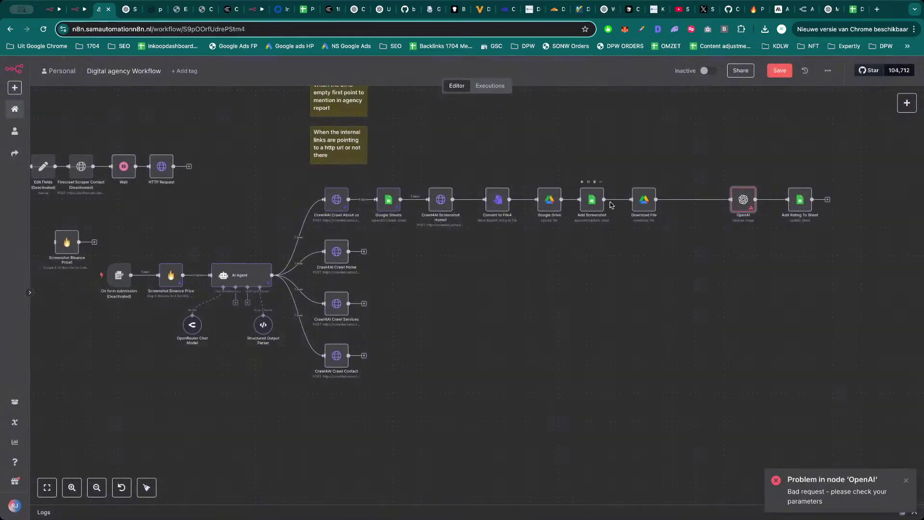
Check the Download File node and save the workflow.
double_click(645, 201)
key(Escape)
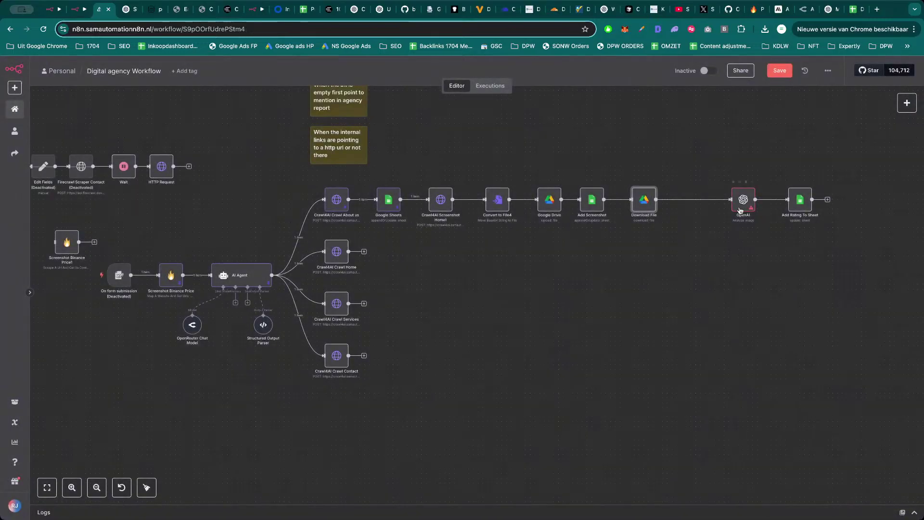
click(779, 71)
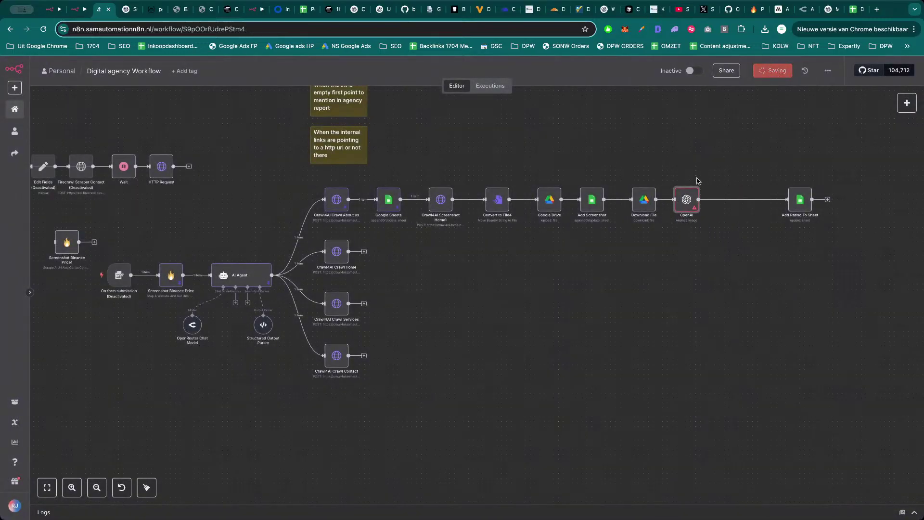
Reactivate the On form submission trigger and run the whole workflow.
scroll(633, 286, down, 5)
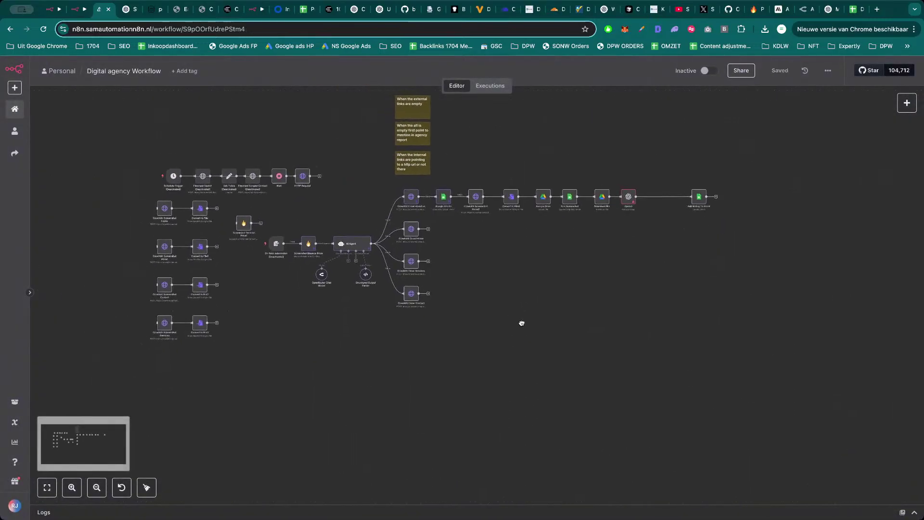
scroll(633, 265, up, 5)
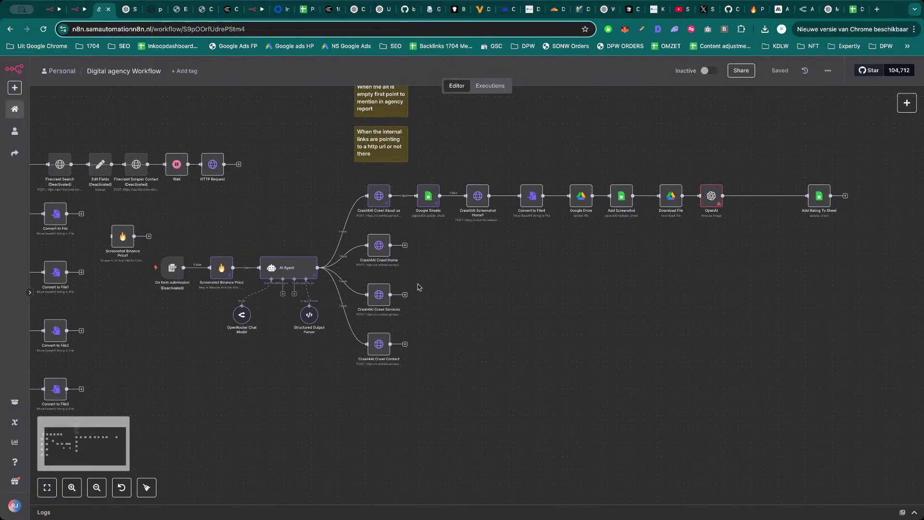
click(172, 268)
key(d)
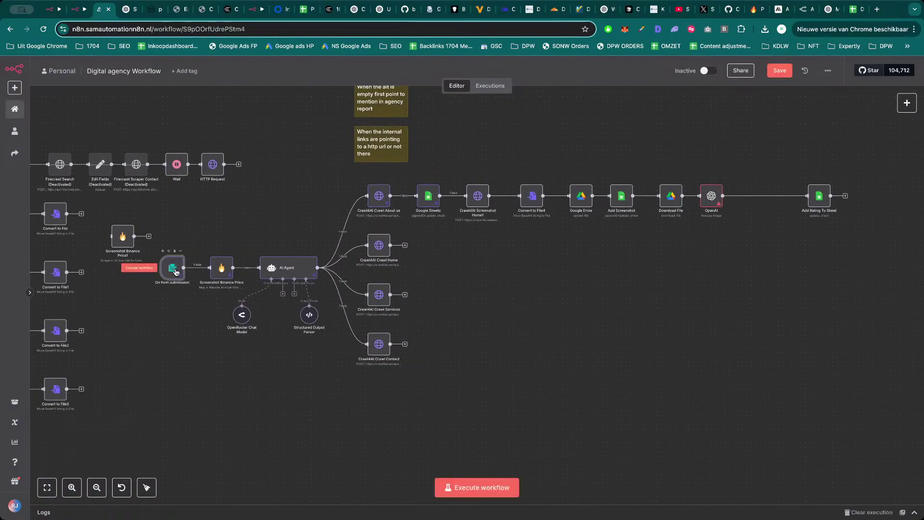
click(469, 487)
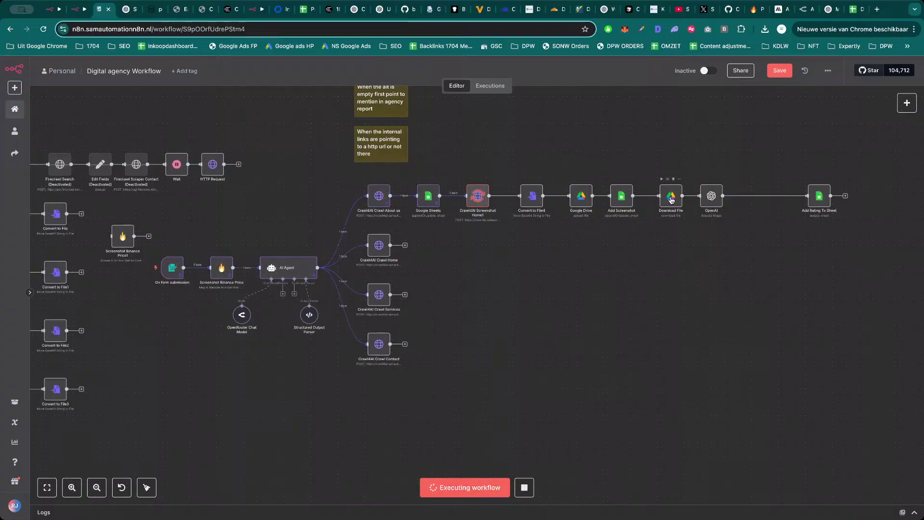
drag(672, 201, 666, 197)
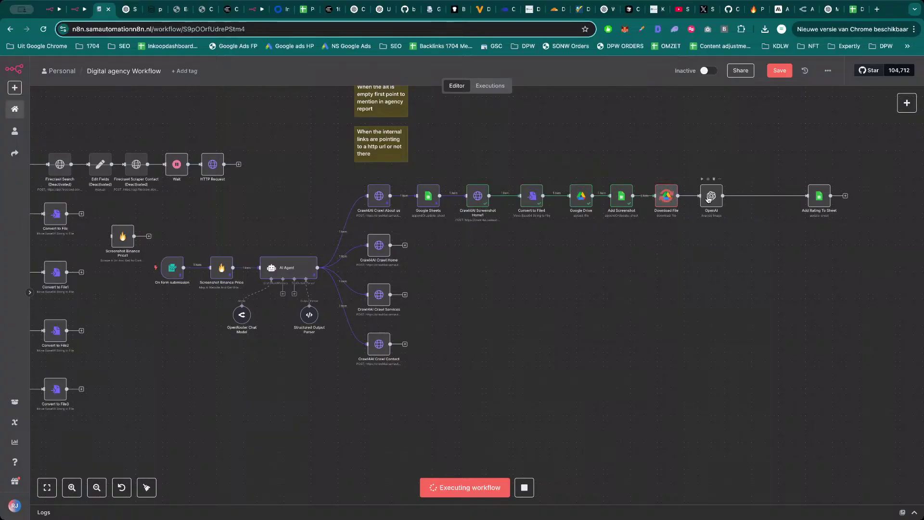
Inspect the OpenAI step's 'Service unavailable' error on the 26.3 MB bmp file.
scroll(690, 277, right, 2)
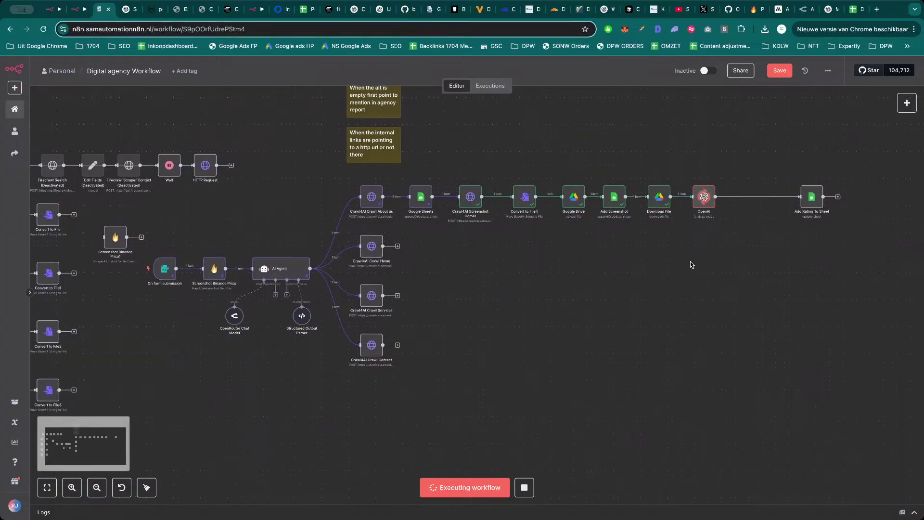
mouse_move(703, 200)
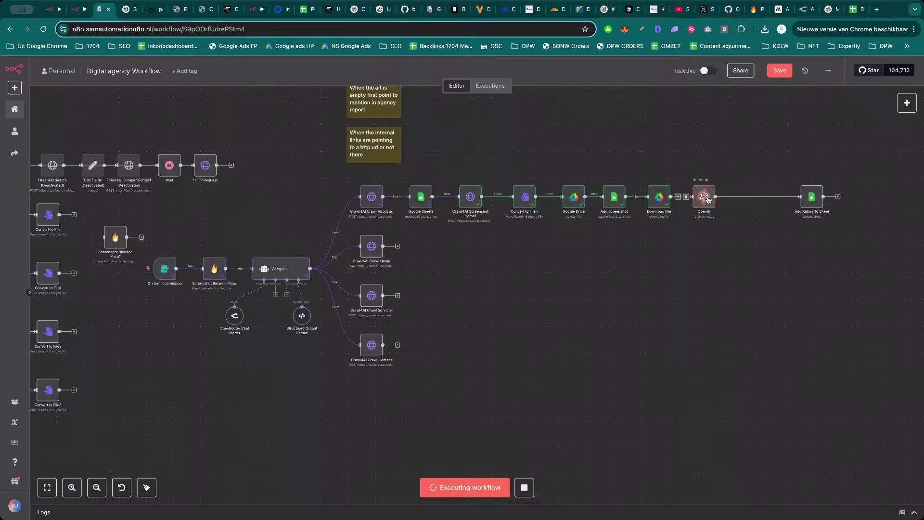
double_click(704, 198)
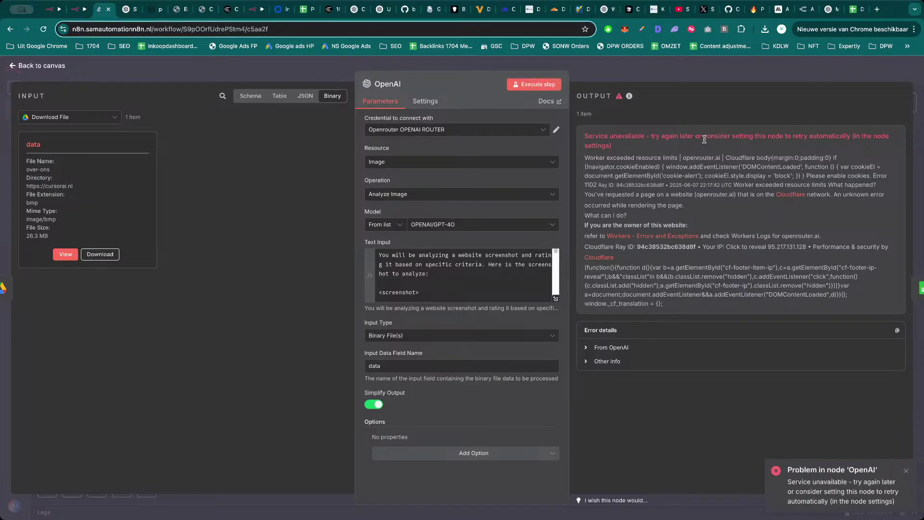
click(704, 77)
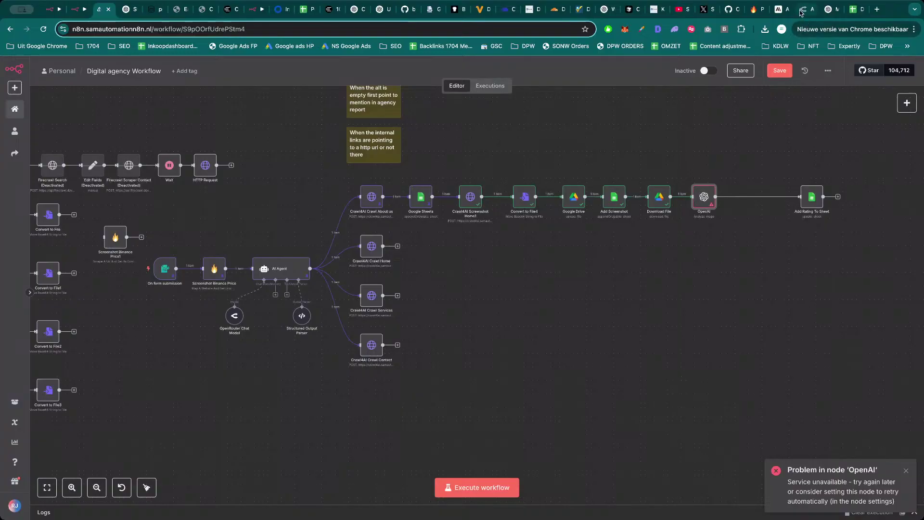
click(806, 9)
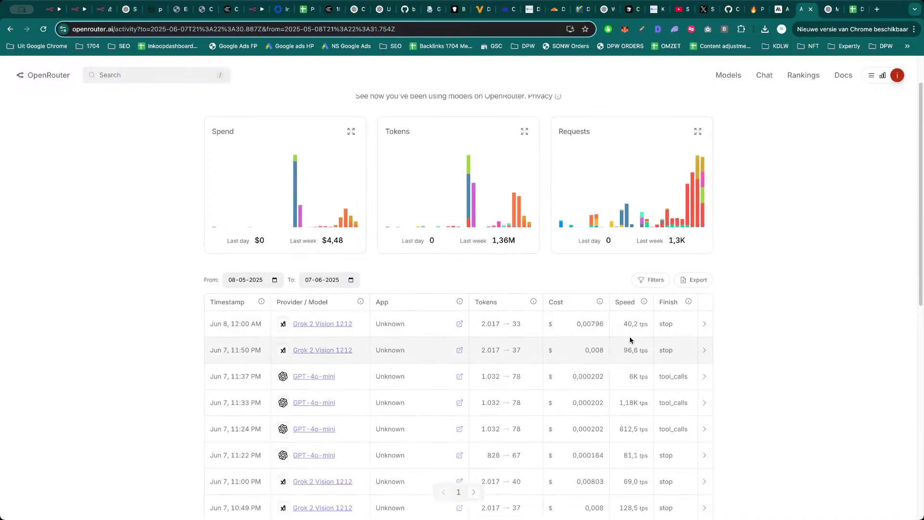
key(super+3)
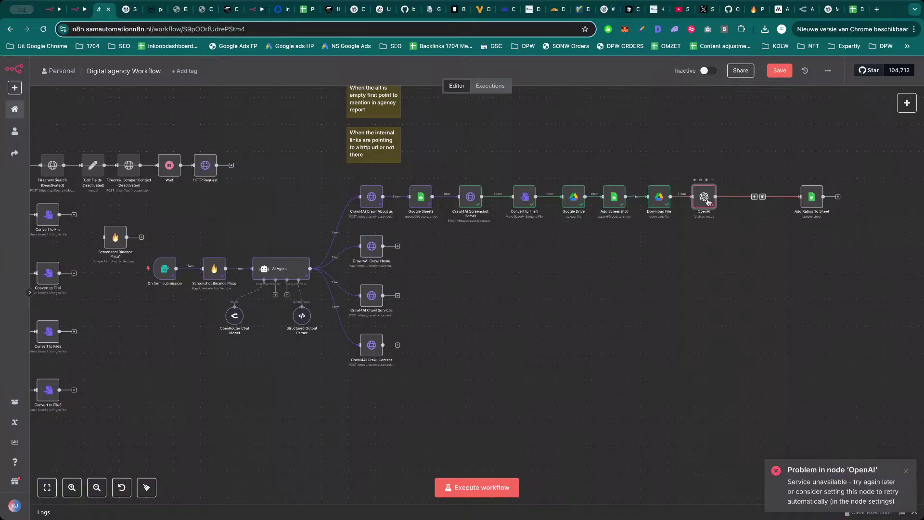
Change the OpenAI model to X-AI/GROK-2-VISION-1212, then switch to the AI AGENT RATER workflow tab.
key(Return)
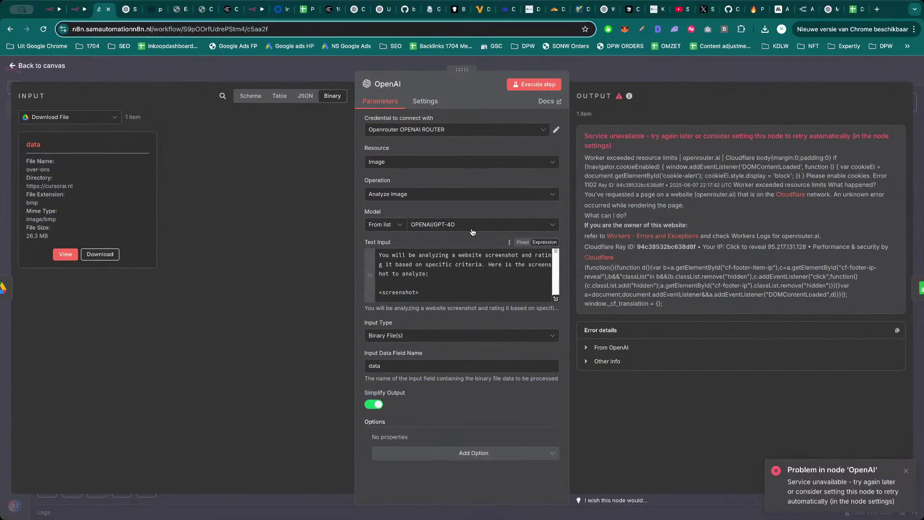
click(470, 225)
scroll(471, 304, down, 5)
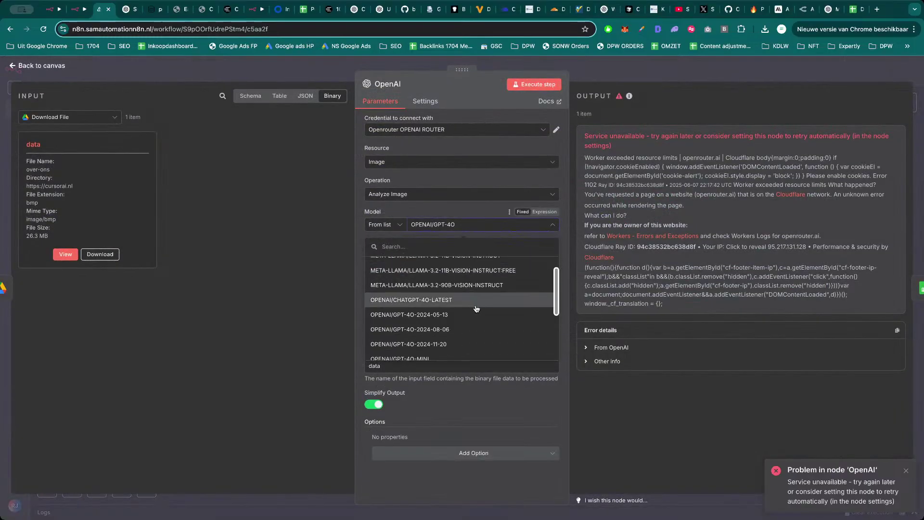
scroll(474, 321, down, 1)
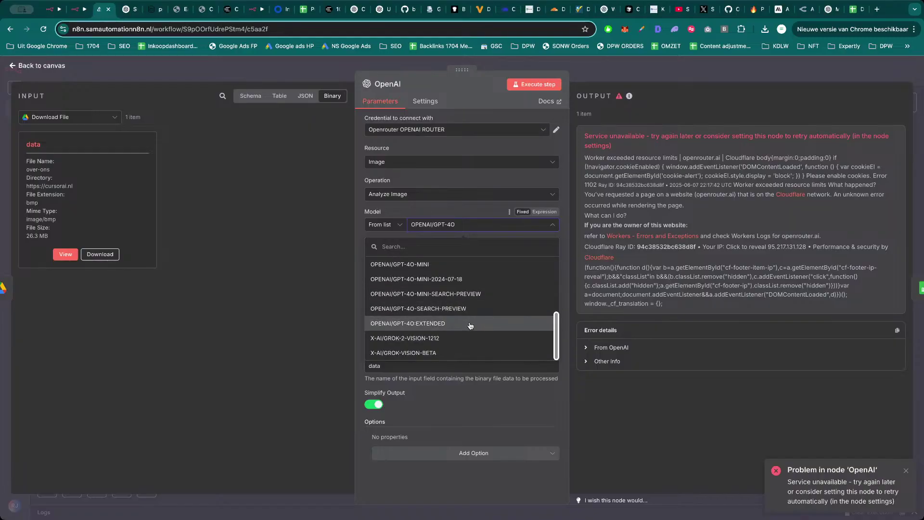
click(470, 339)
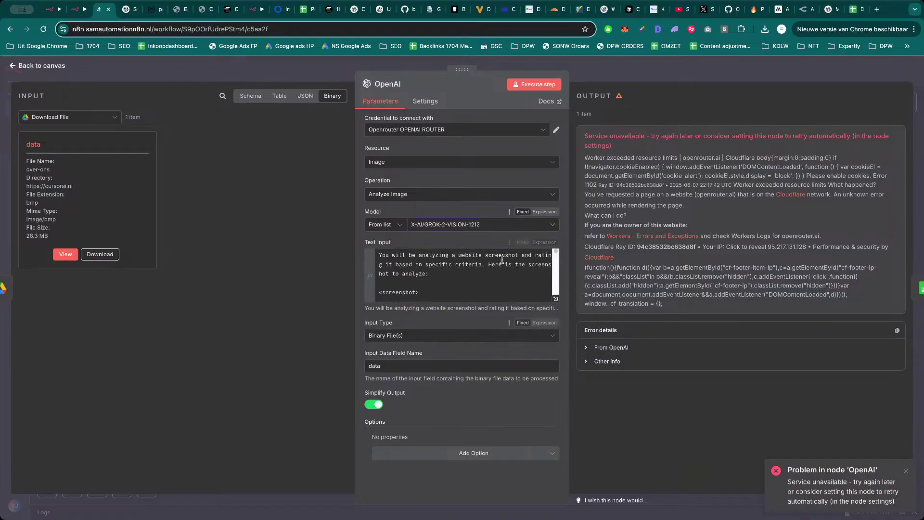
click(74, 10)
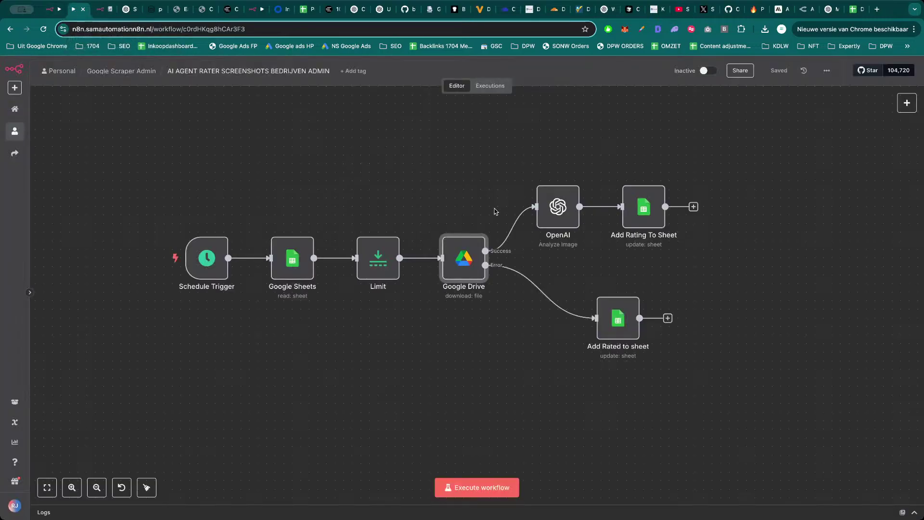
Review the OpenAI image-analysis prompt in the rater workflow and glance at the spreadsheet.
click(574, 212)
double_click(573, 212)
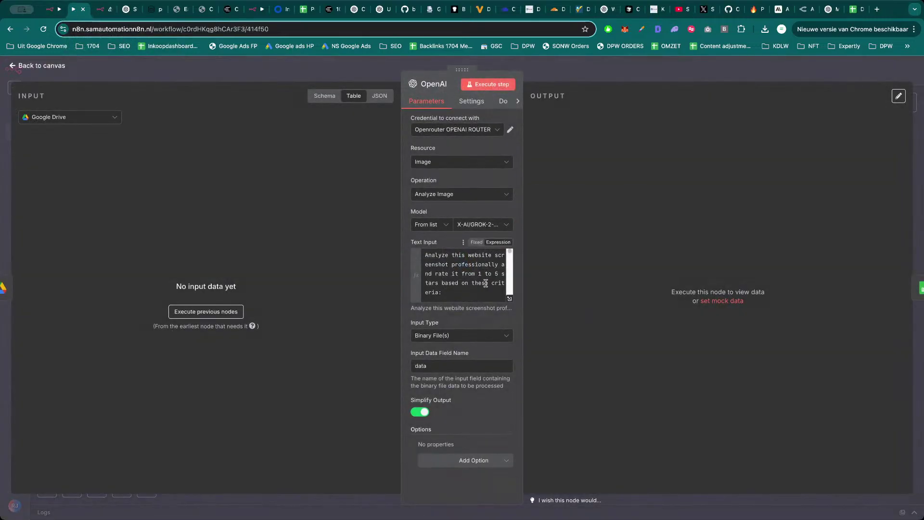
scroll(475, 282, down, 2)
scroll(468, 262, down, 2)
key(Escape)
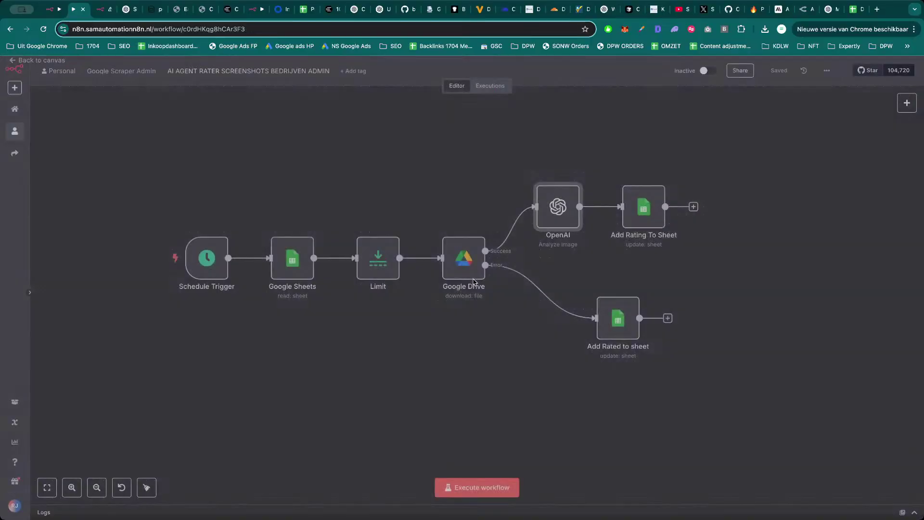
click(309, 13)
key(super+2)
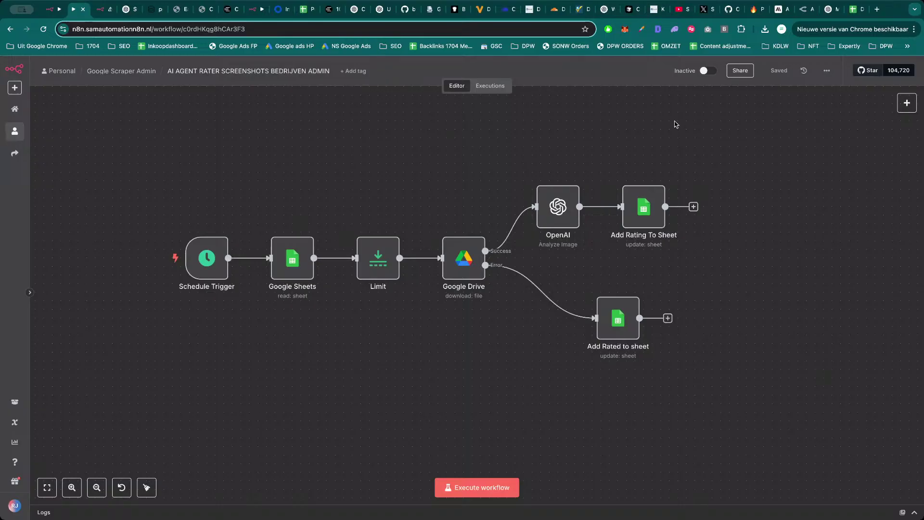
Open the Add Rating To Sheet settings and its target spreadsheet in a new tab.
click(651, 206)
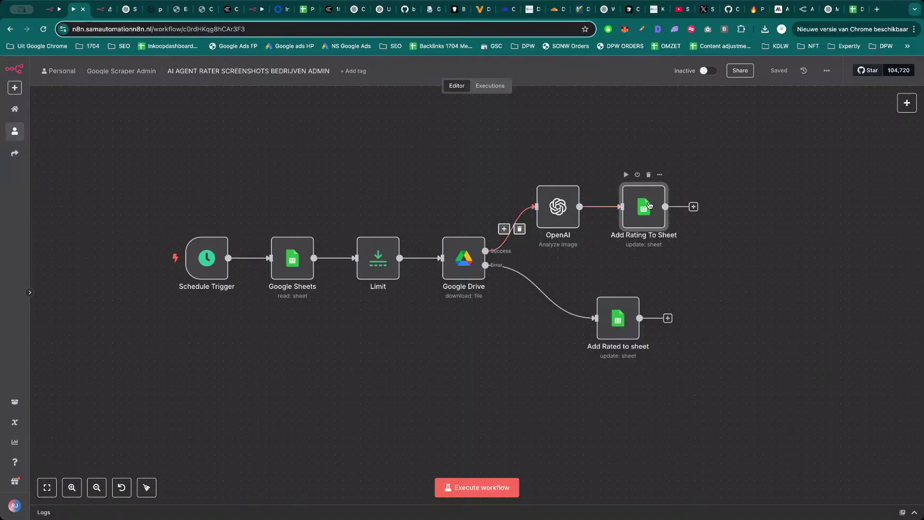
key(Return)
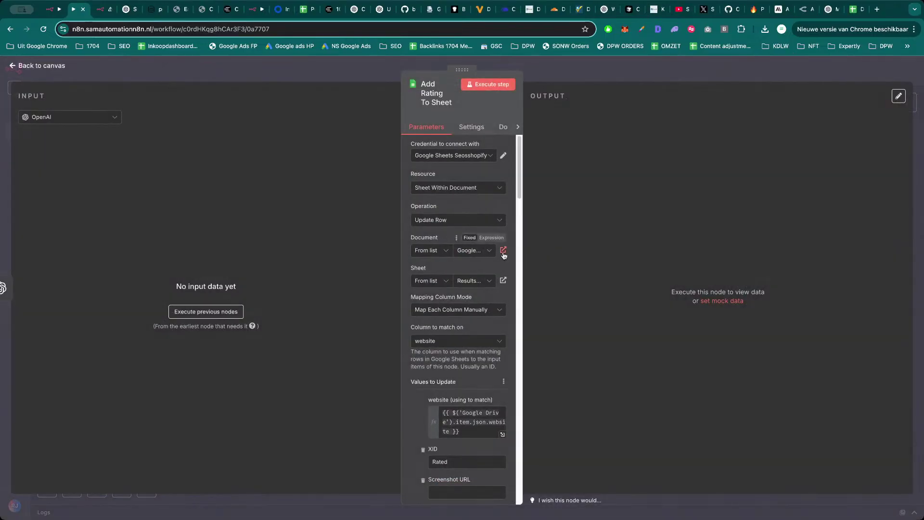
click(503, 281)
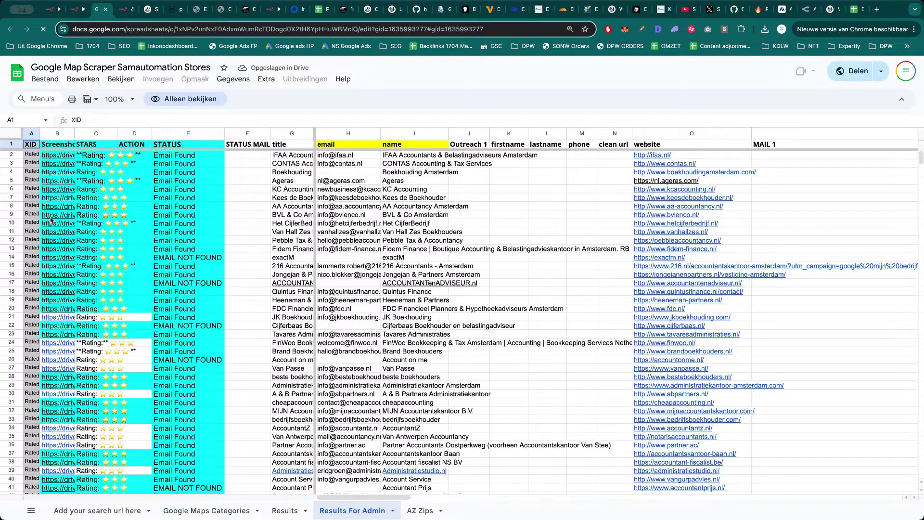
Open and download the nl.ageras.com screenshot linked in cell B5, then return to n8n.
click(50, 183)
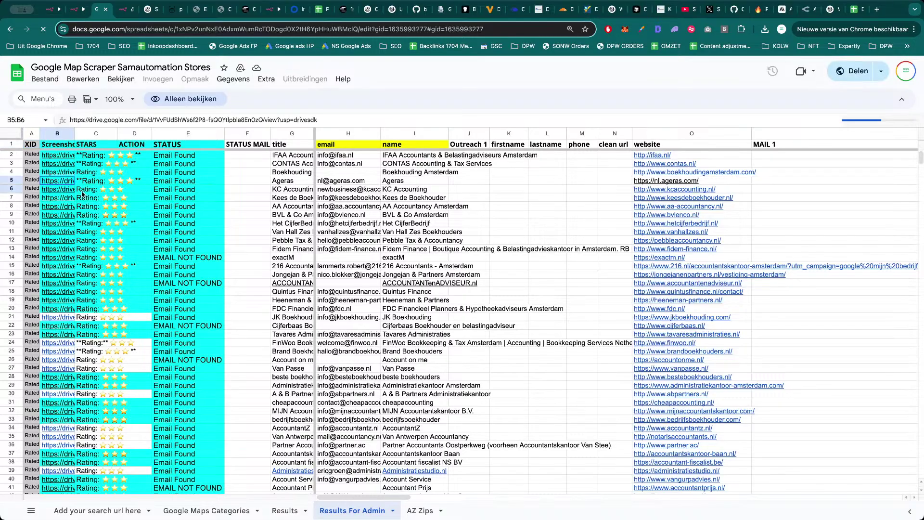
mouse_move(68, 185)
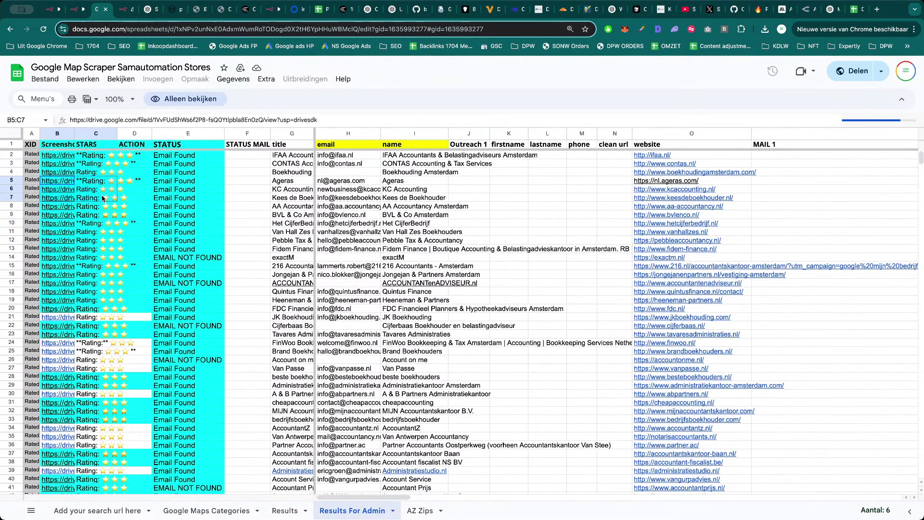
click(90, 195)
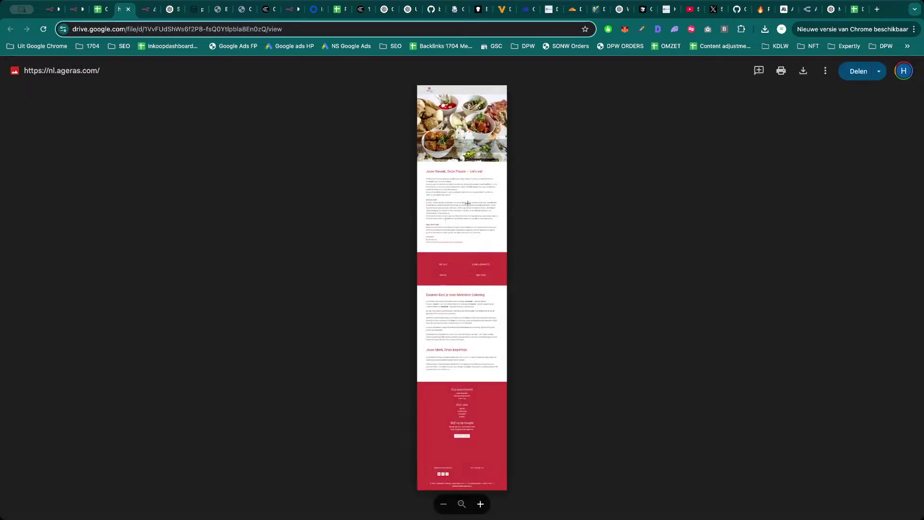
click(799, 73)
key(super+w)
key(ctrl+shift+Tab)
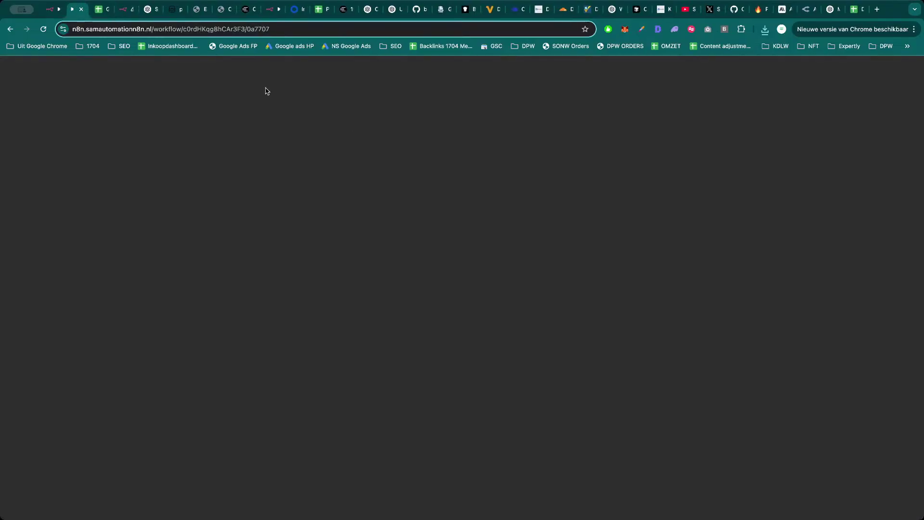
Open the Taking Screenshots with Browserless ADMIN workflow from the Google Scraper Admin folder.
click(298, 75)
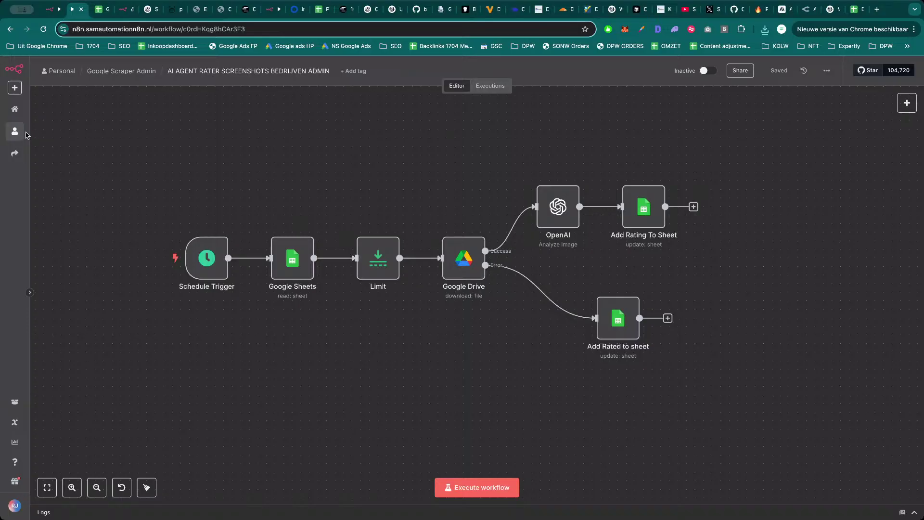
click(16, 132)
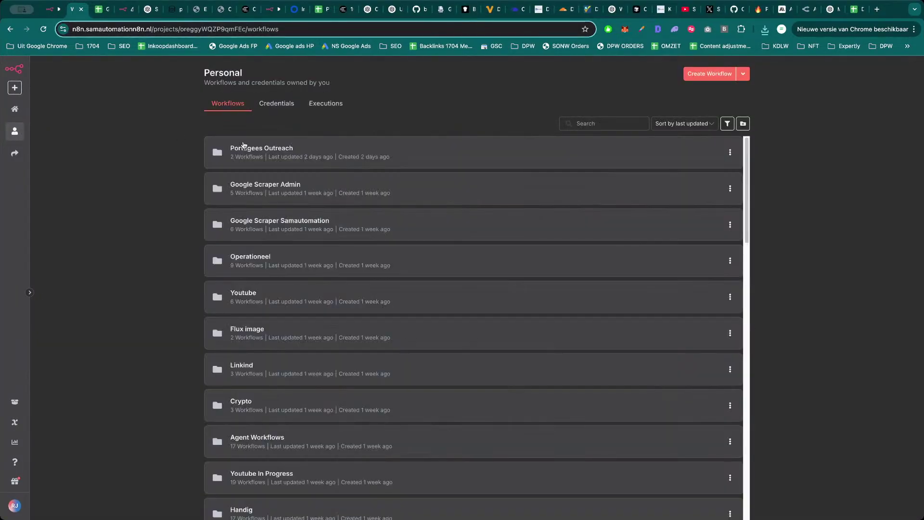
click(328, 191)
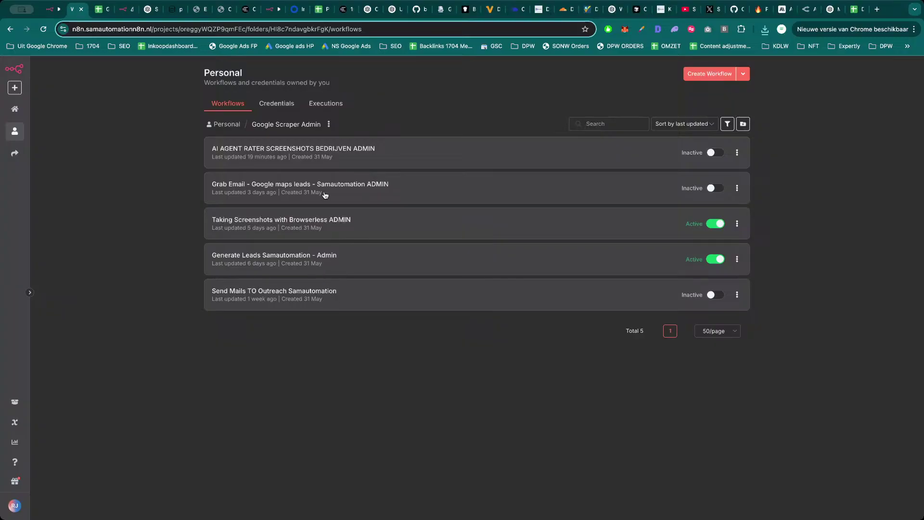
click(336, 226)
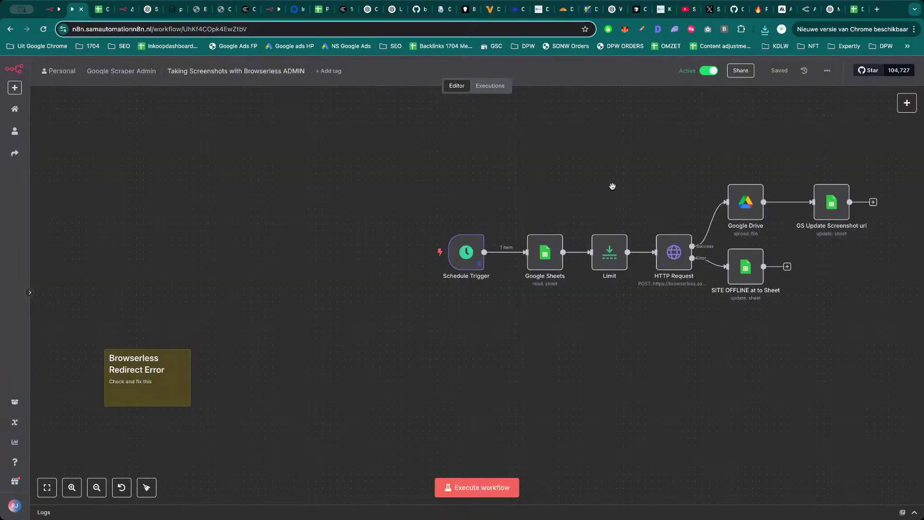
drag(612, 186, 505, 188)
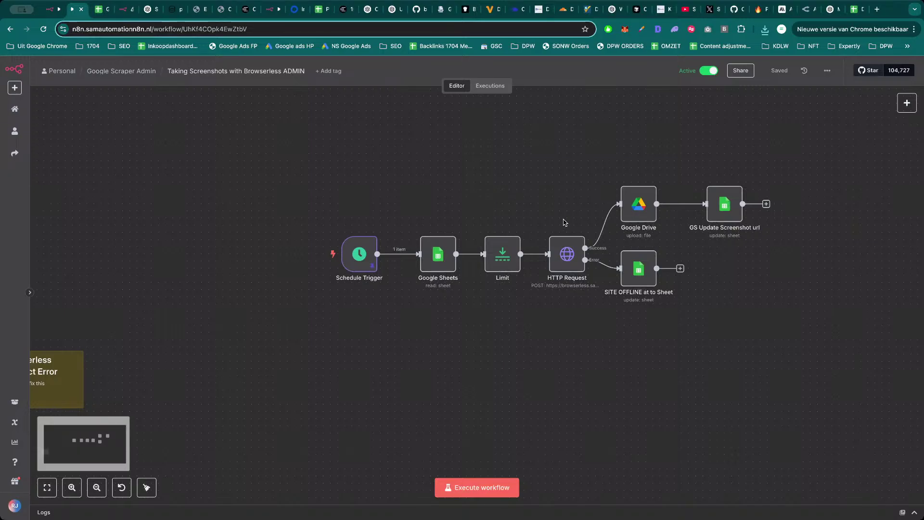
Review the HTTP Request node's screenshot service settings and copy the node.
double_click(577, 261)
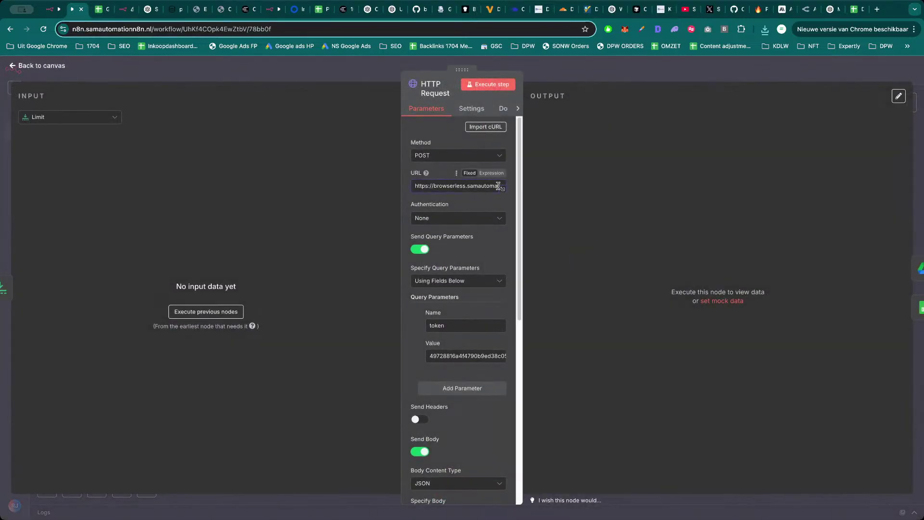
drag(479, 187, 544, 185)
click(469, 187)
scroll(468, 282, down, 6)
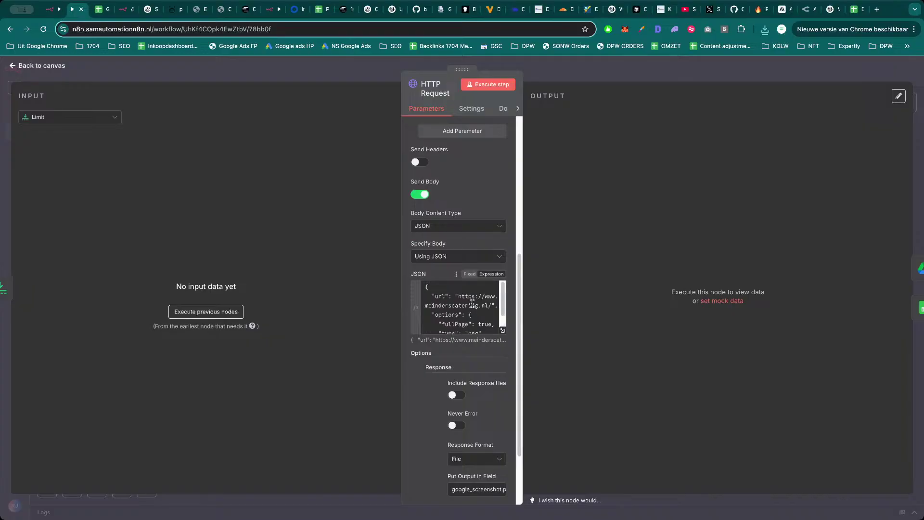
click(608, 77)
key(super+c)
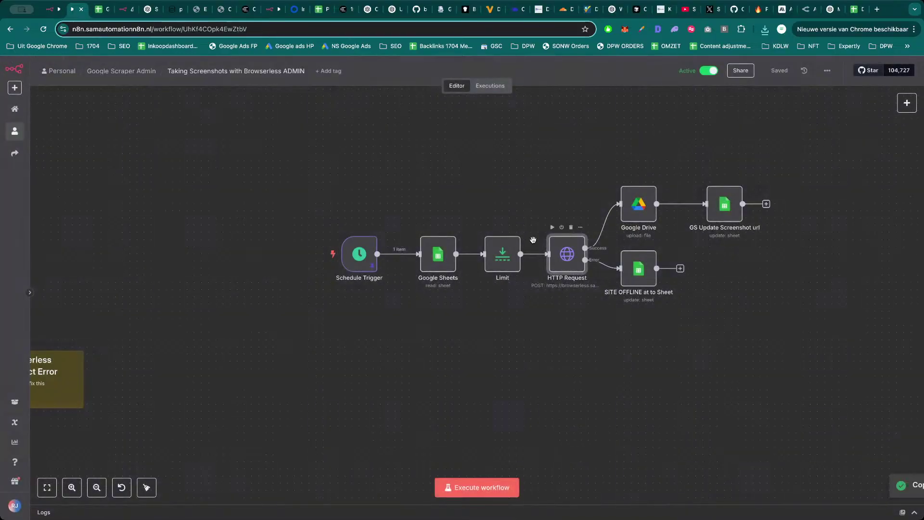
key(ctrl+Tab)
key(ctrl+Tab)
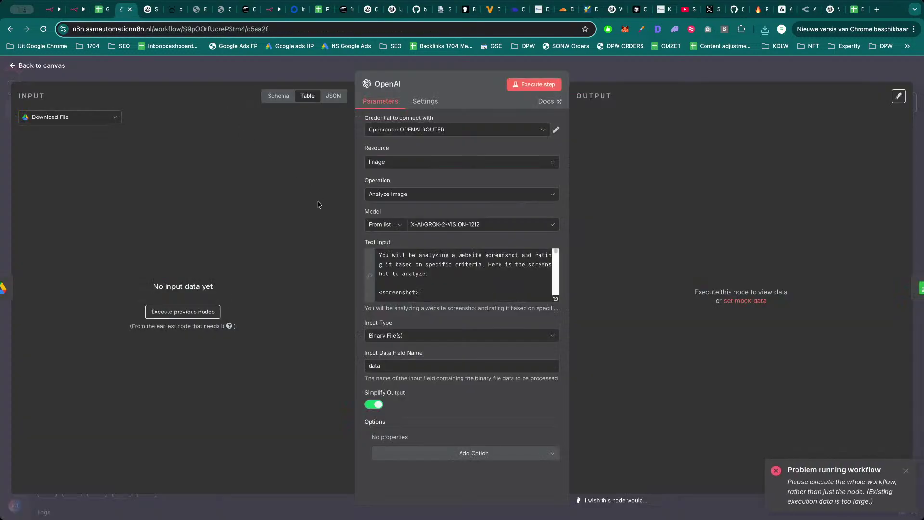
Paste HTTP Request1 into the Digital agency Workflow and deactivate Crawl4AI Screenshot Home1.
key(Escape)
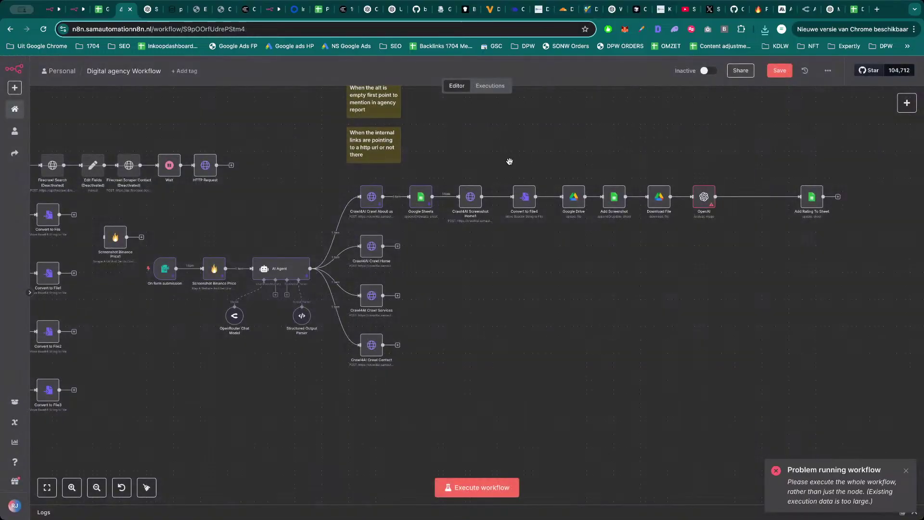
scroll(510, 158, up, 3)
scroll(573, 125, right, 2)
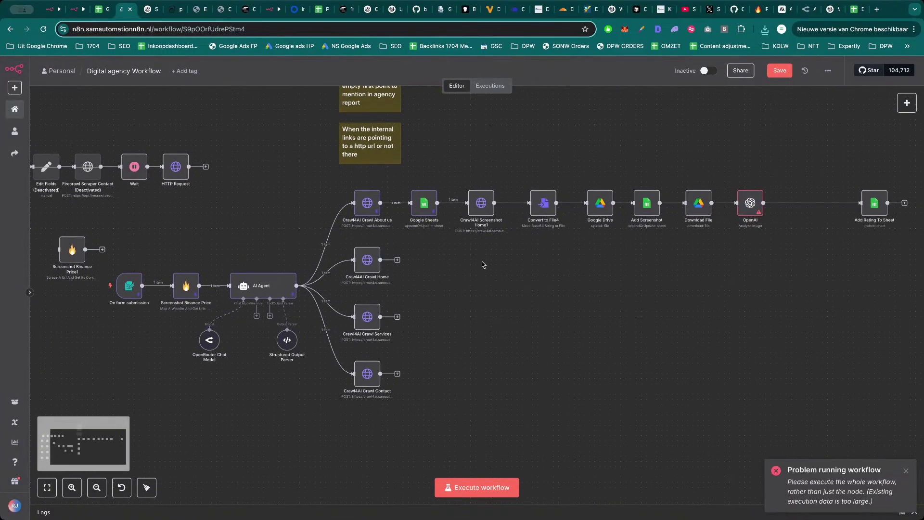
key(super+v)
drag(498, 277, 493, 271)
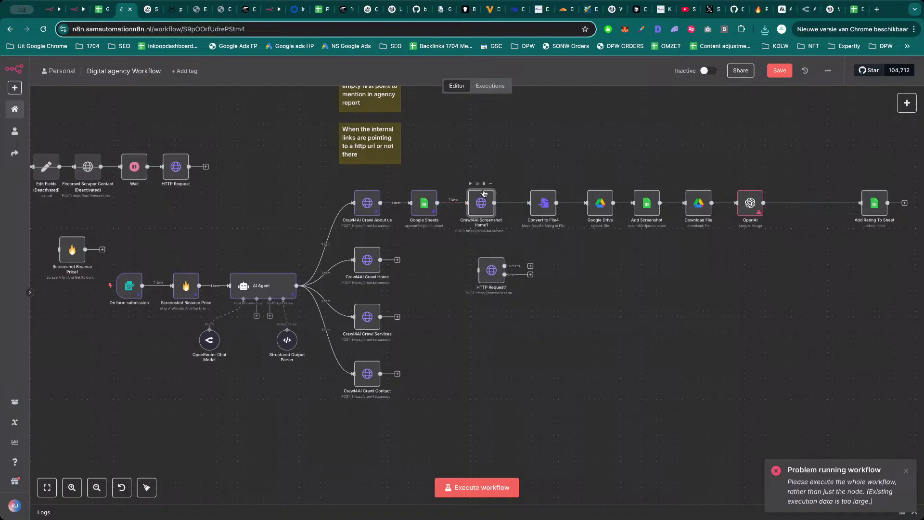
click(477, 184)
Check the original Browserless HTTP Request node's output field name, then return.
key(ctrl+shift+Tab)
key(ctrl+shift+Tab)
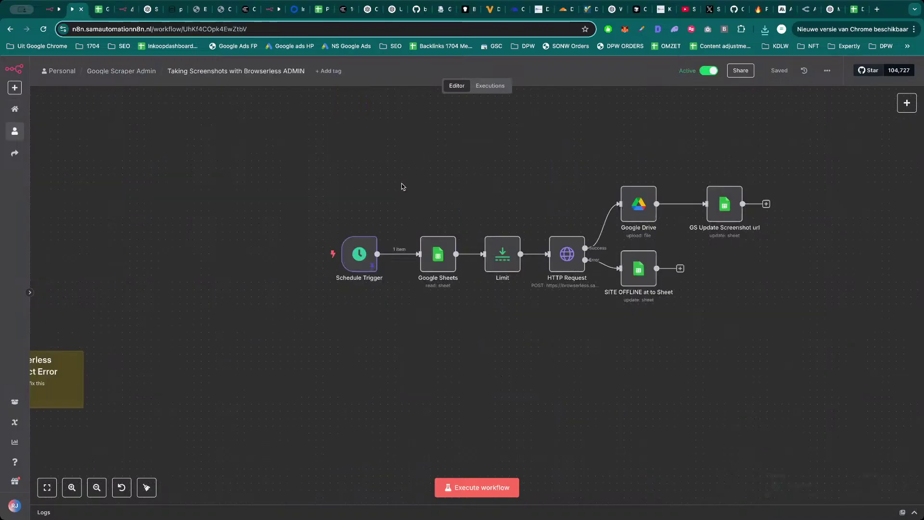
double_click(565, 258)
scroll(474, 316, down, 5)
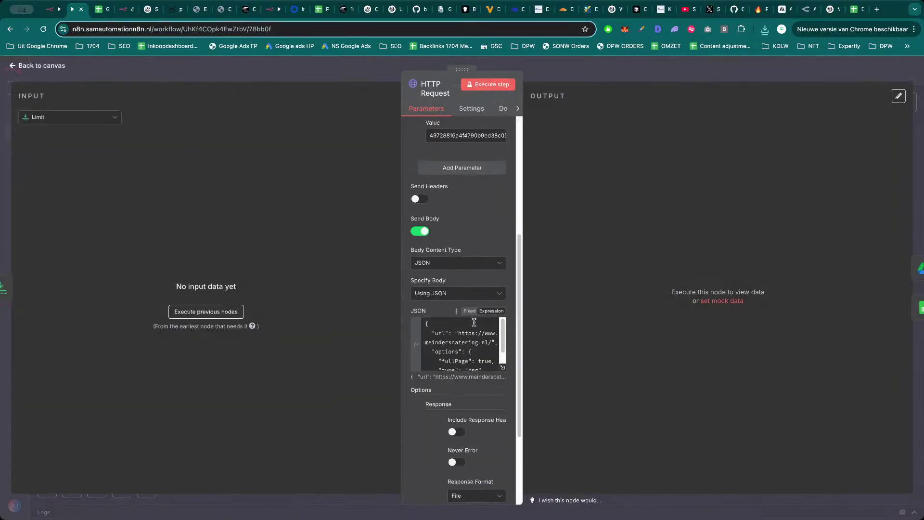
scroll(475, 322, down, 3)
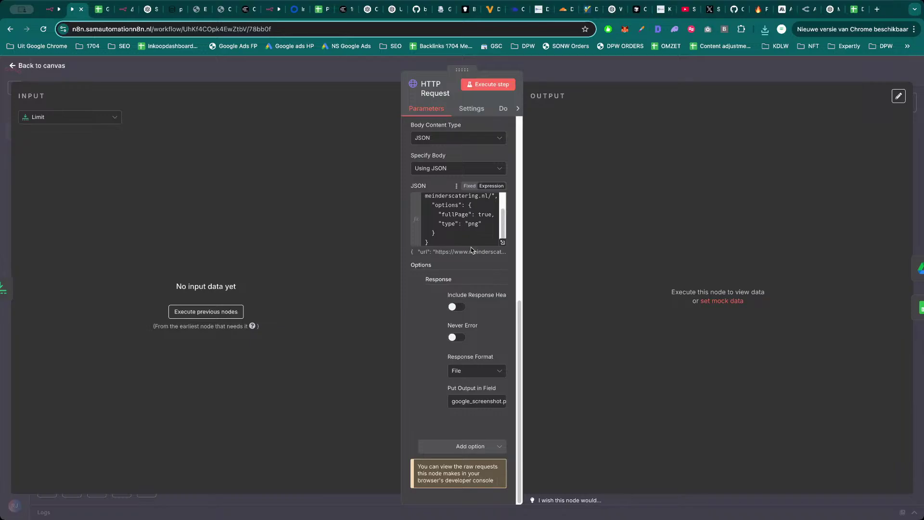
drag(476, 402, 442, 403)
click(471, 403)
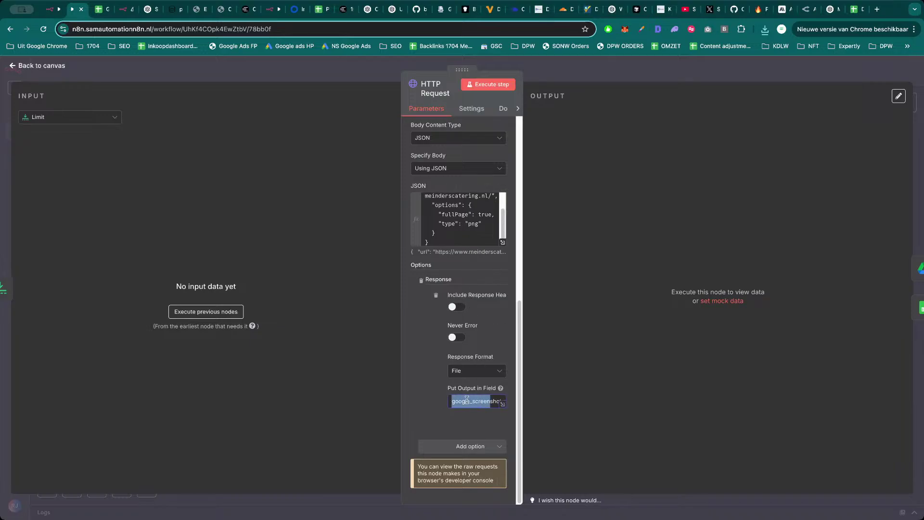
click(467, 400)
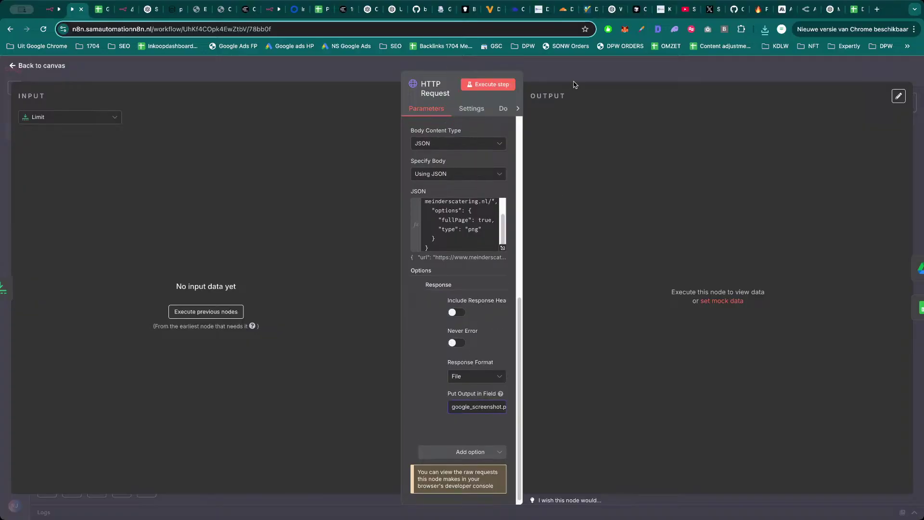
click(580, 71)
click(124, 9)
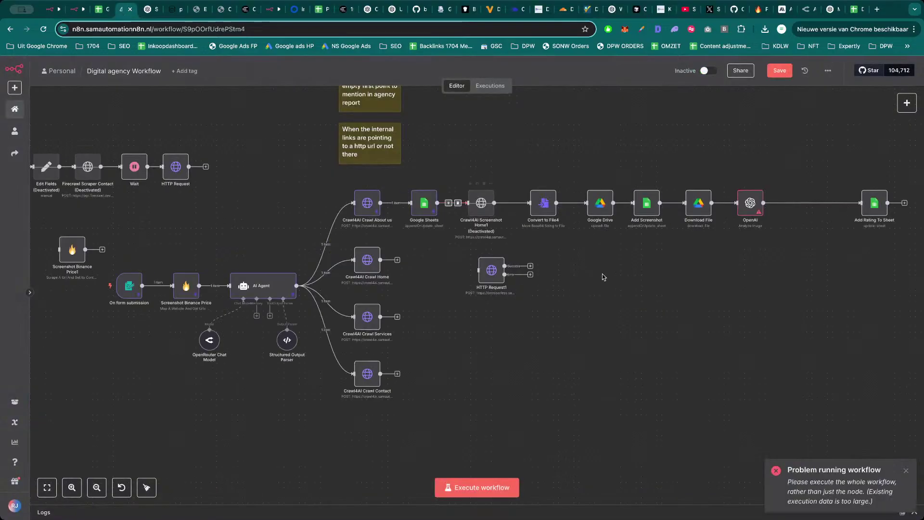
Deactivate Convert to File4, unlink it from Google Drive, and move both old screenshot nodes aside.
click(540, 184)
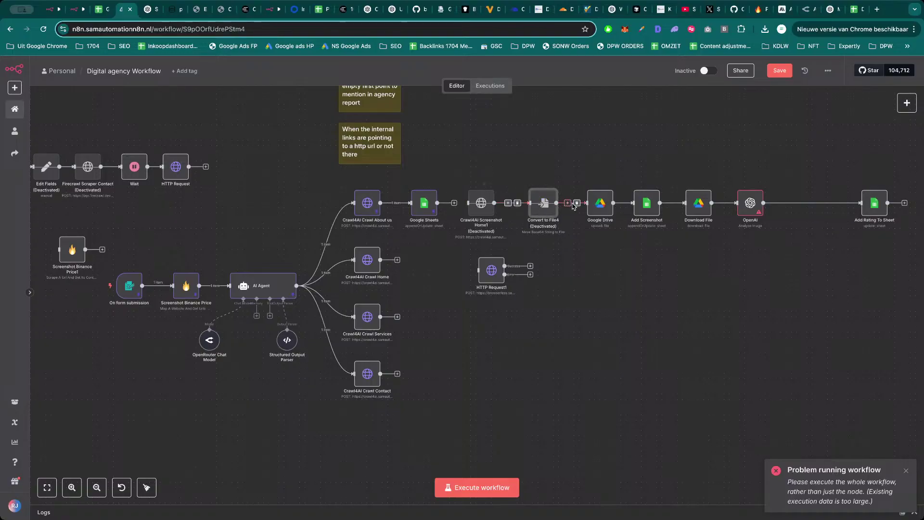
click(577, 203)
drag(462, 176, 539, 150)
click(464, 151)
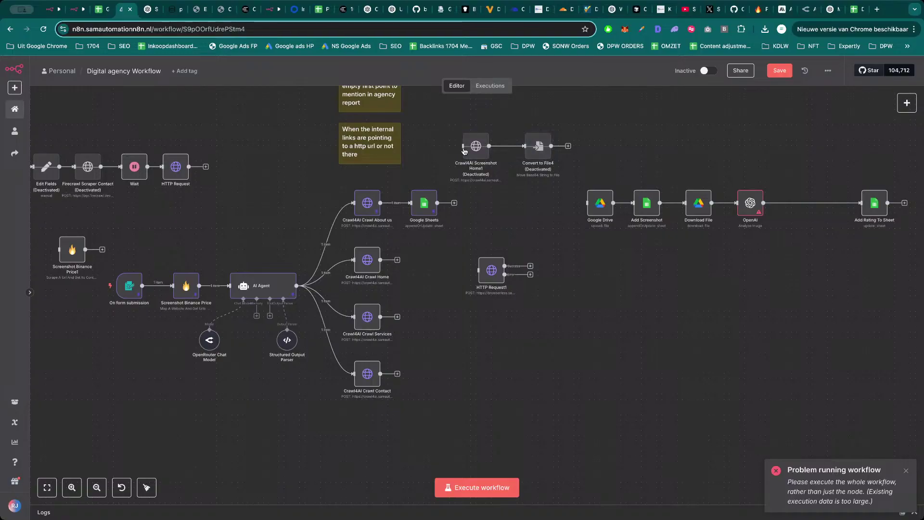
double_click(474, 147)
scroll(460, 363, down, 2)
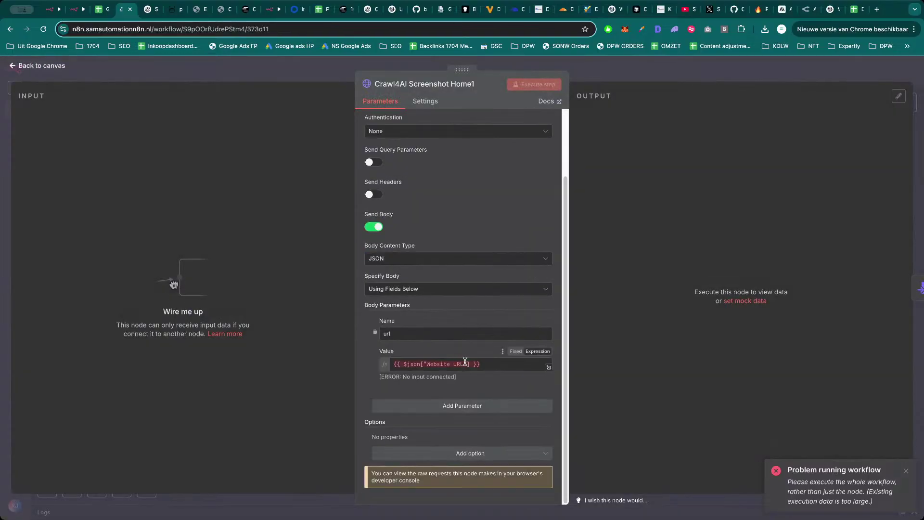
scroll(465, 361, up, 3)
click(603, 81)
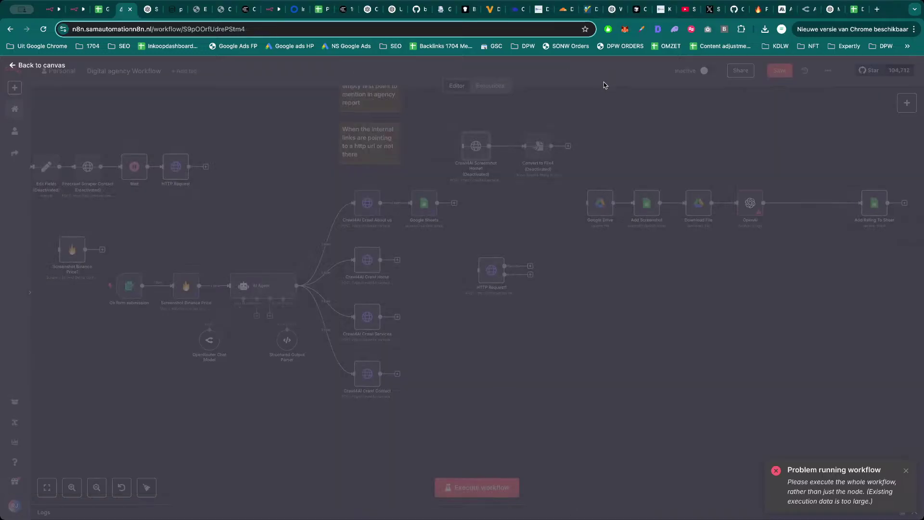
Drop HTTP Request1 onto the Google Sheets–Google Drive connection.
drag(491, 271, 593, 206)
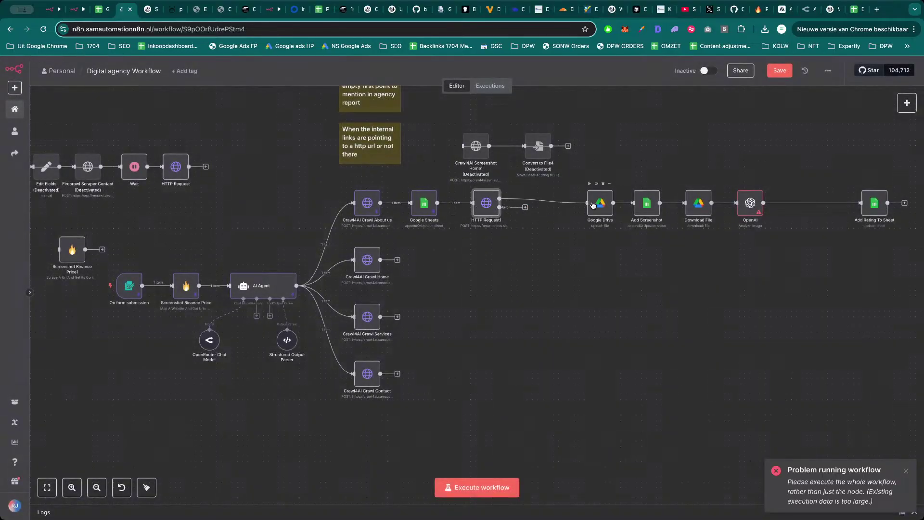
drag(485, 213, 490, 217)
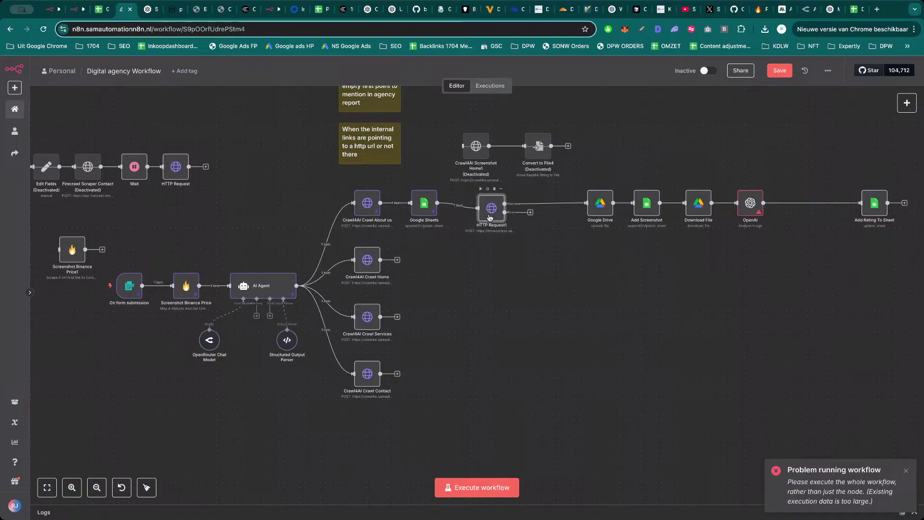
double_click(490, 218)
Replace the hardcoded meinderscatering URL in HTTP Request1's JSON body with the Website URL field and run it.
scroll(427, 325, down, 3)
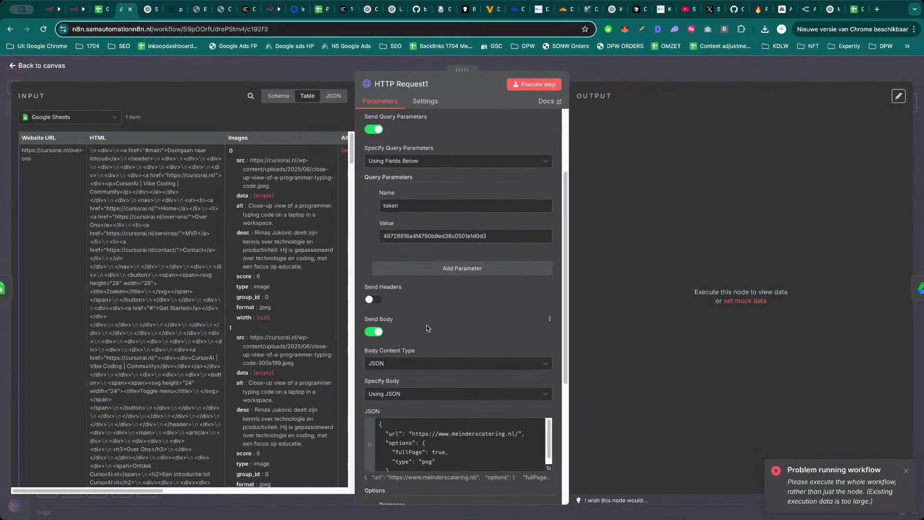
scroll(426, 325, down, 3)
drag(519, 317, 411, 317)
key(BackSpace)
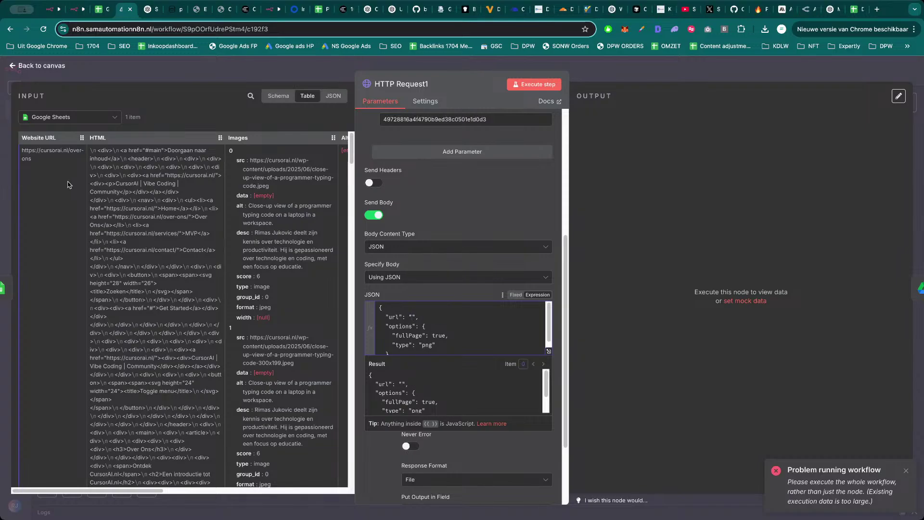
drag(41, 138, 412, 320)
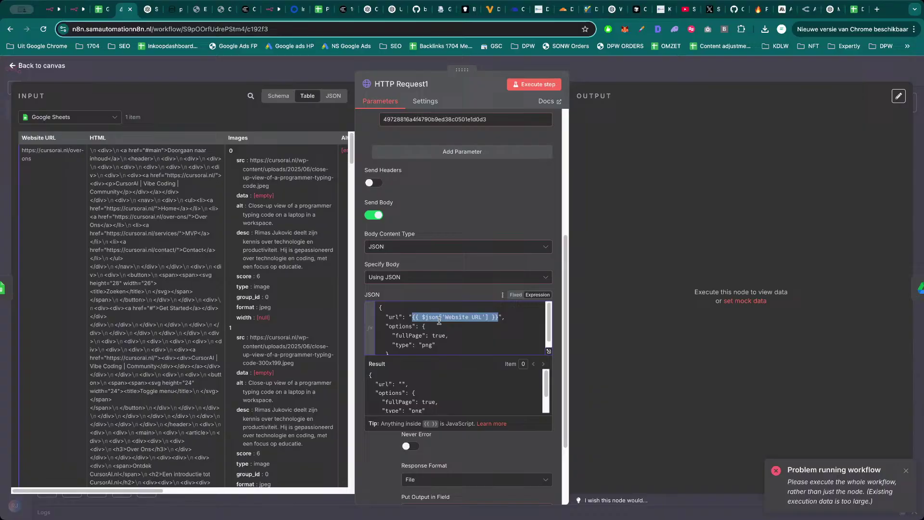
click(548, 90)
Preview and download the resulting 437 kB google_screenshot.png of the Over Ons page.
key(Escape)
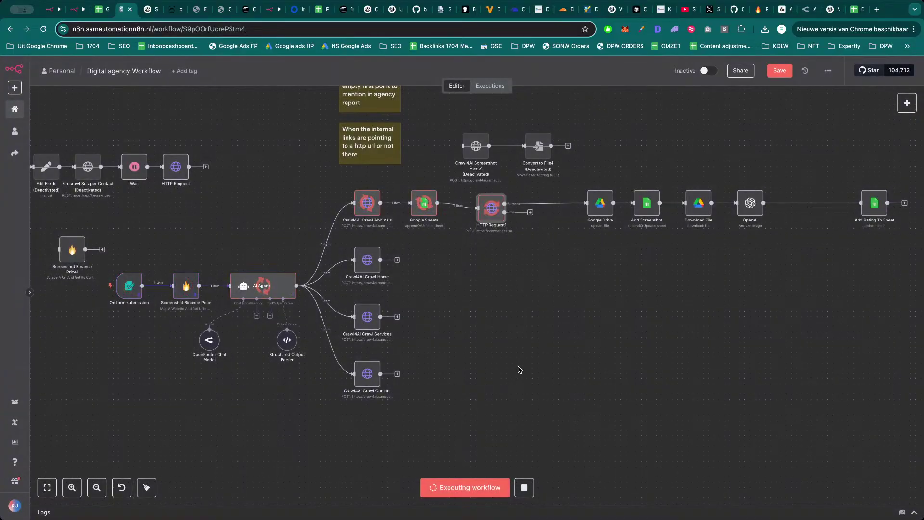
double_click(491, 208)
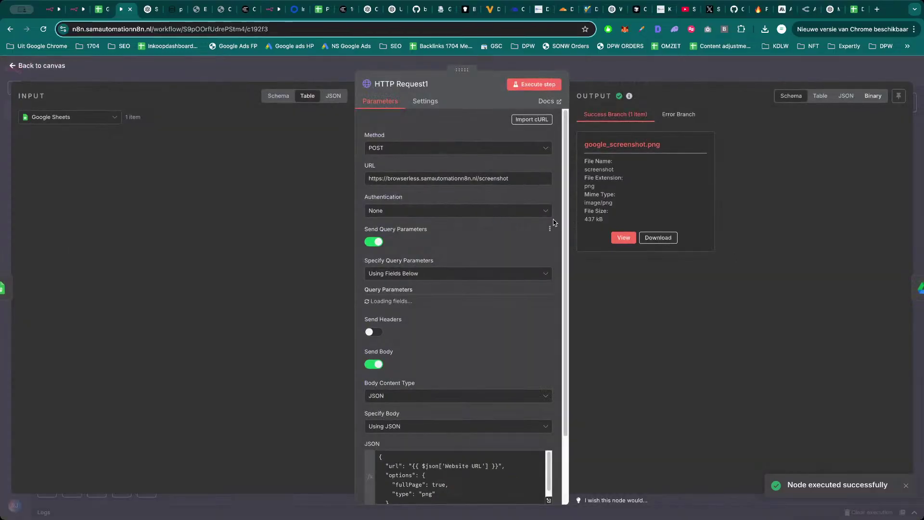
click(619, 237)
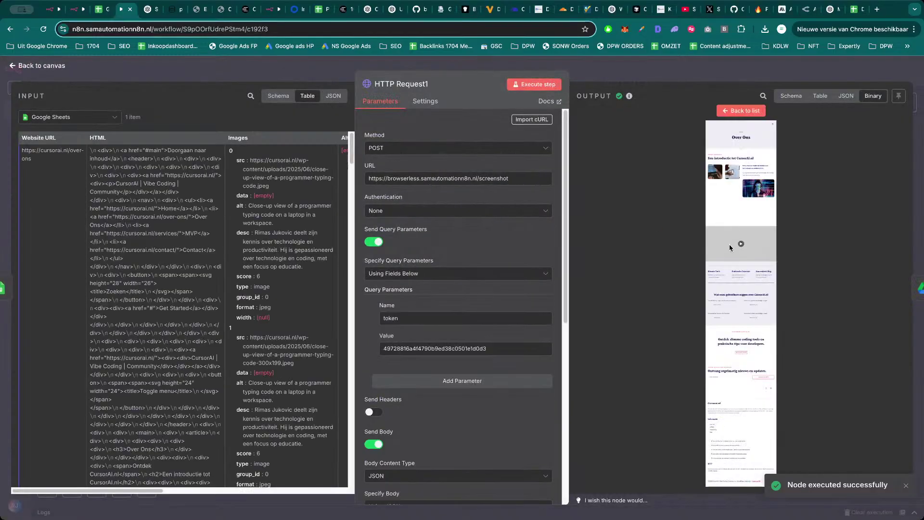
click(742, 111)
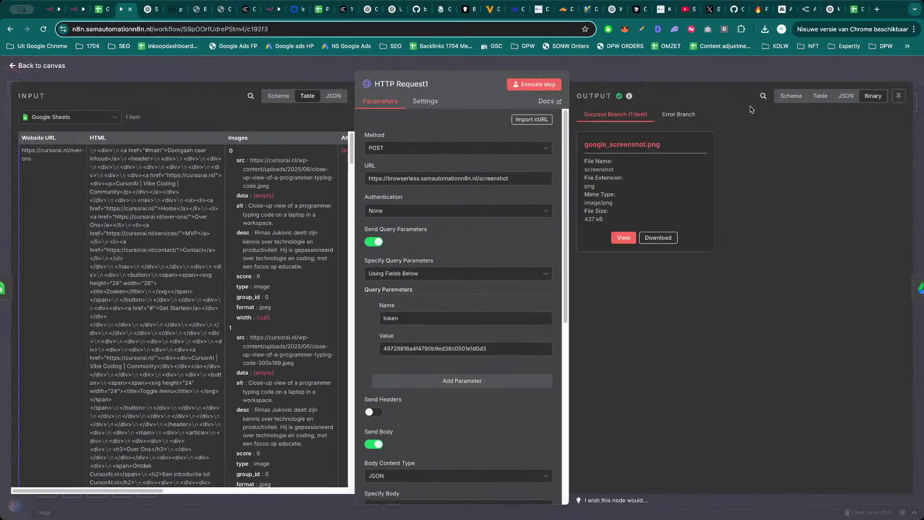
click(669, 237)
click(625, 238)
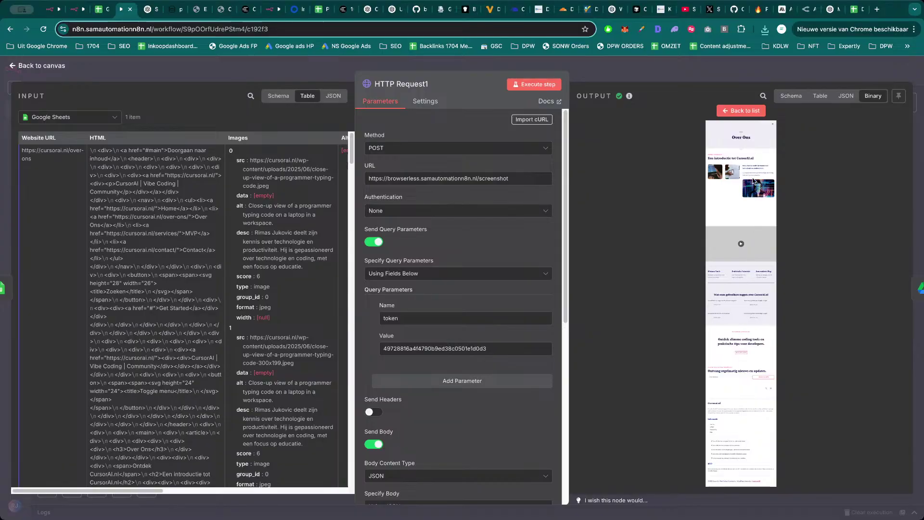
click(689, 81)
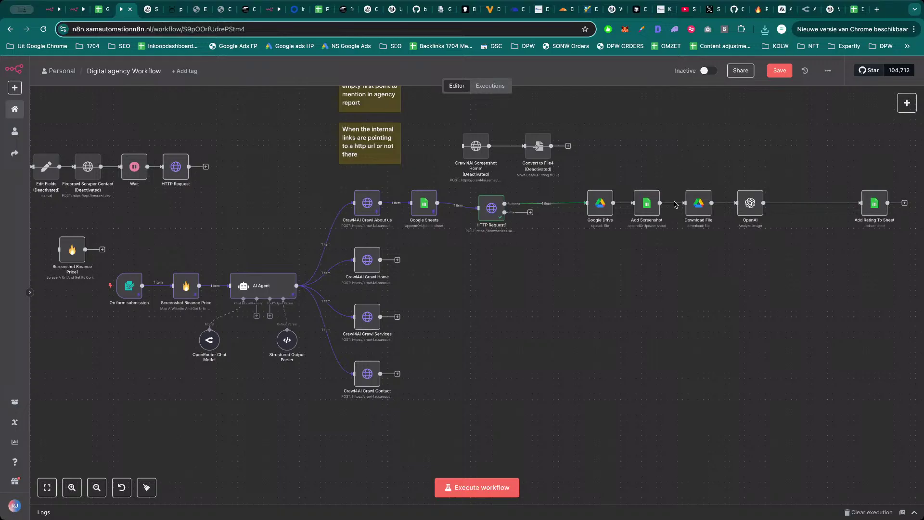
key(ctrl+t)
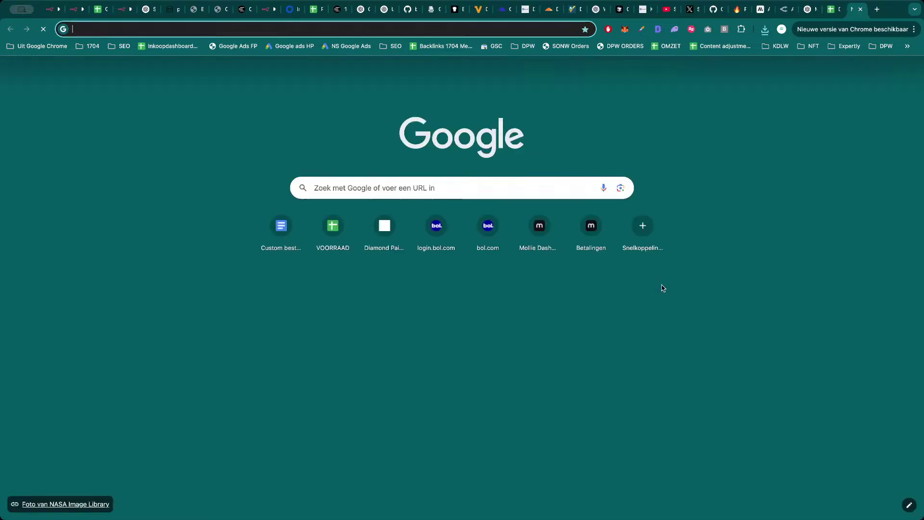
key(ctrl+w)
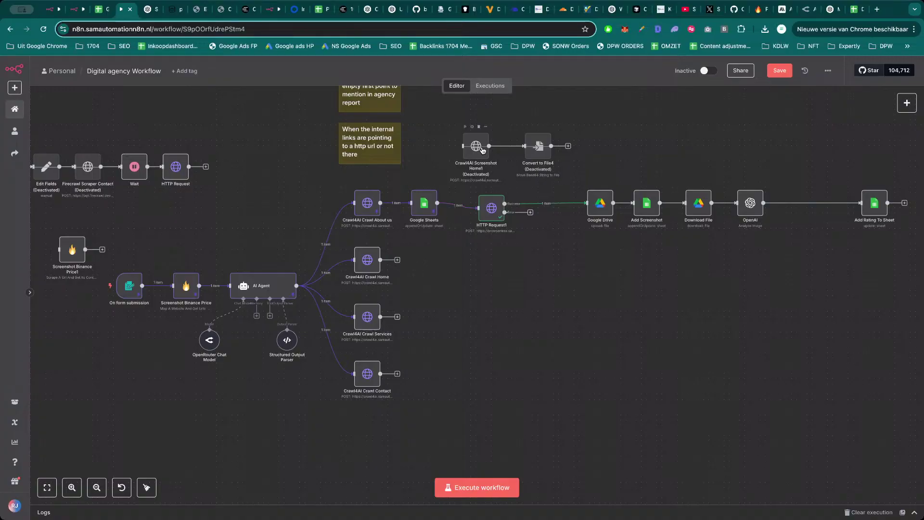
double_click(483, 150)
scroll(449, 361, down, 5)
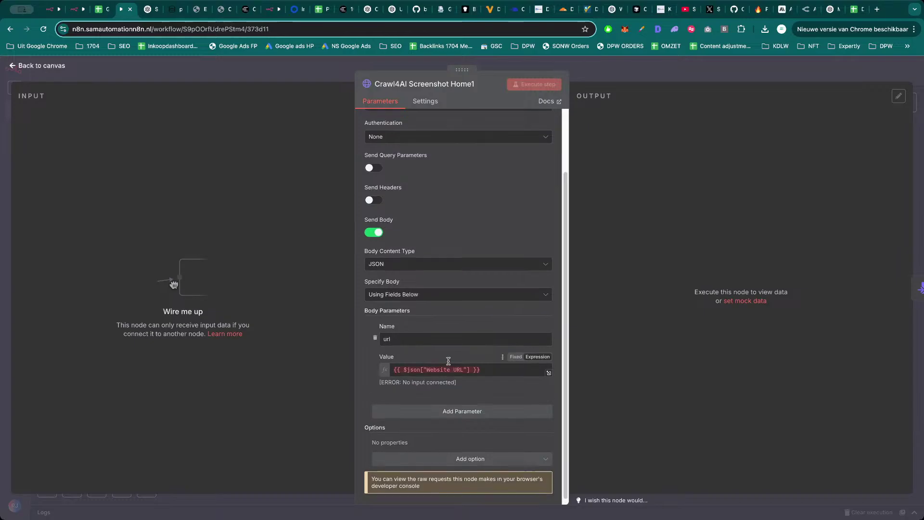
scroll(448, 361, up, 3)
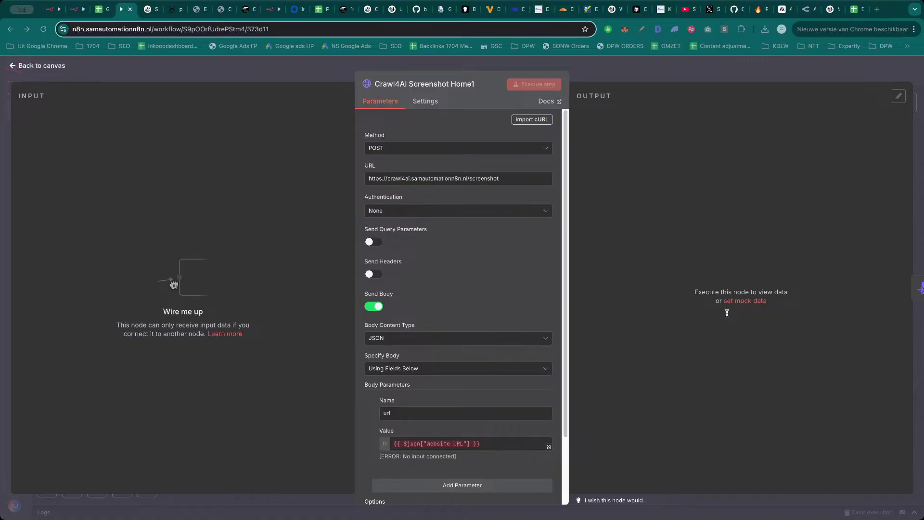
click(600, 70)
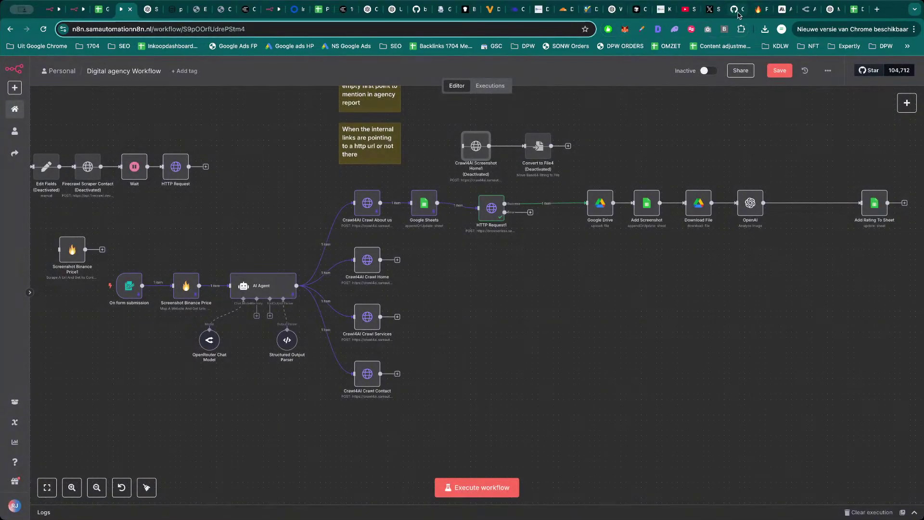
Scroll through the memvid repository README's features section on GitHub.
click(735, 9)
scroll(448, 269, up, 10)
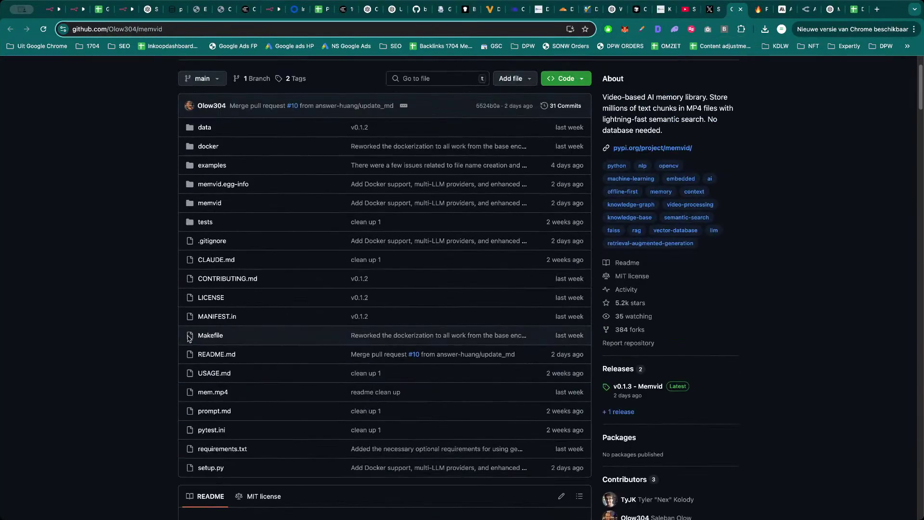
scroll(111, 312, down, 4)
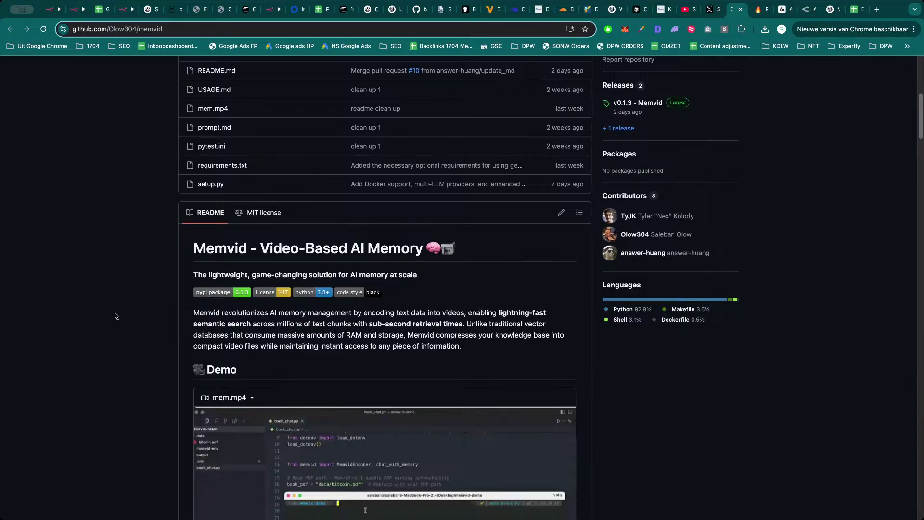
scroll(113, 312, down, 3)
scroll(112, 312, down, 3)
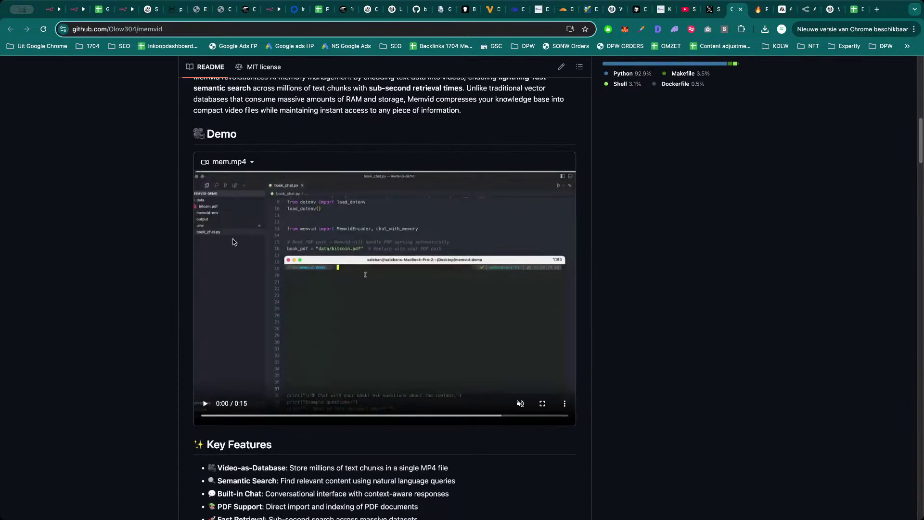
scroll(318, 309, down, 3)
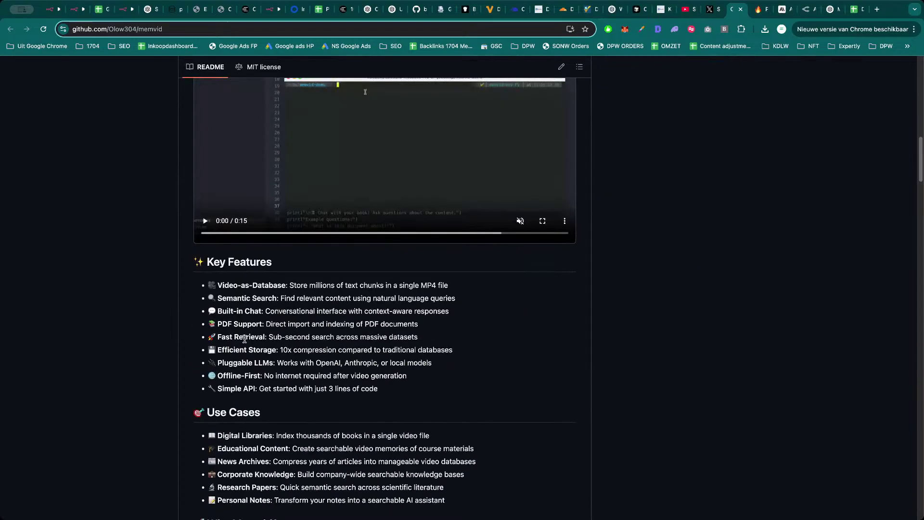
scroll(108, 335, down, 1)
scroll(129, 333, down, 1)
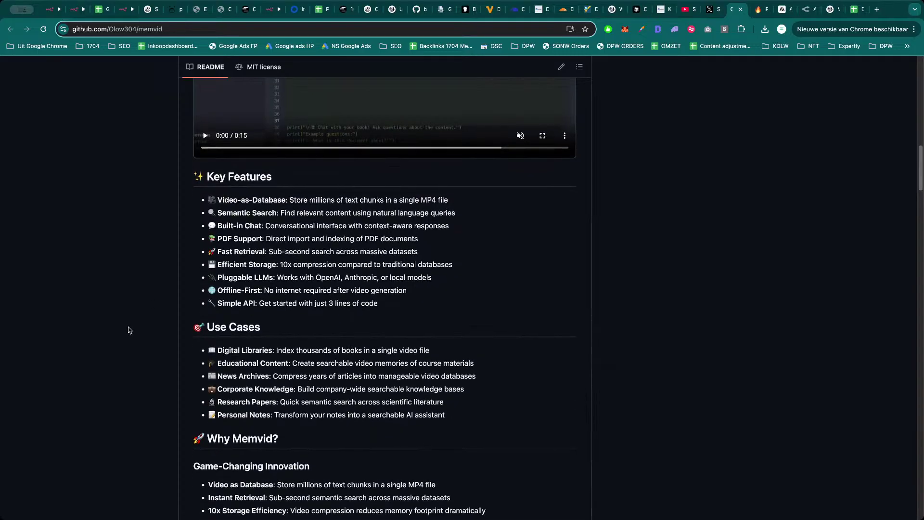
scroll(147, 332, down, 5)
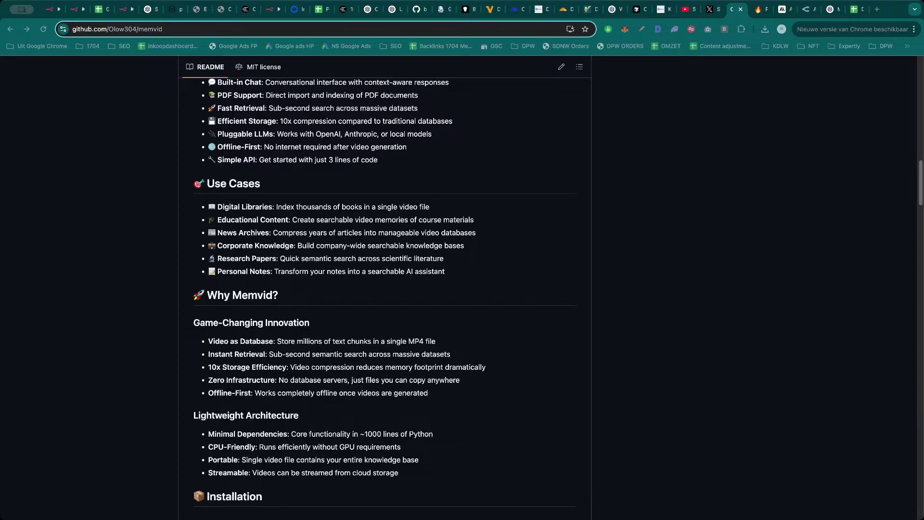
scroll(430, 383, up, 8)
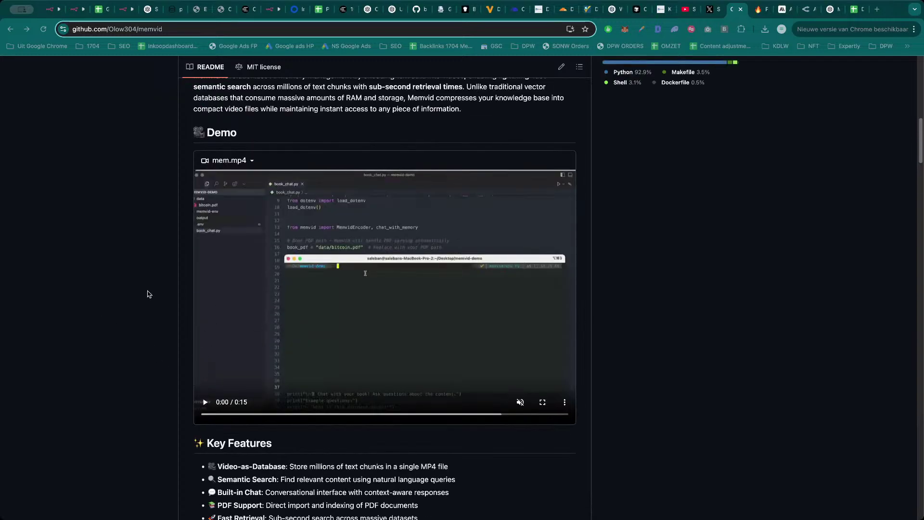
scroll(149, 295, up, 1)
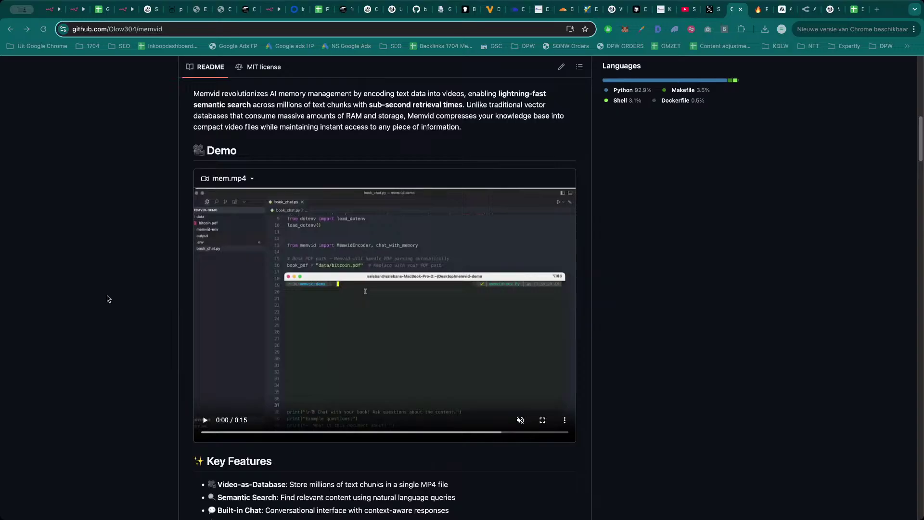
scroll(120, 284, up, 2)
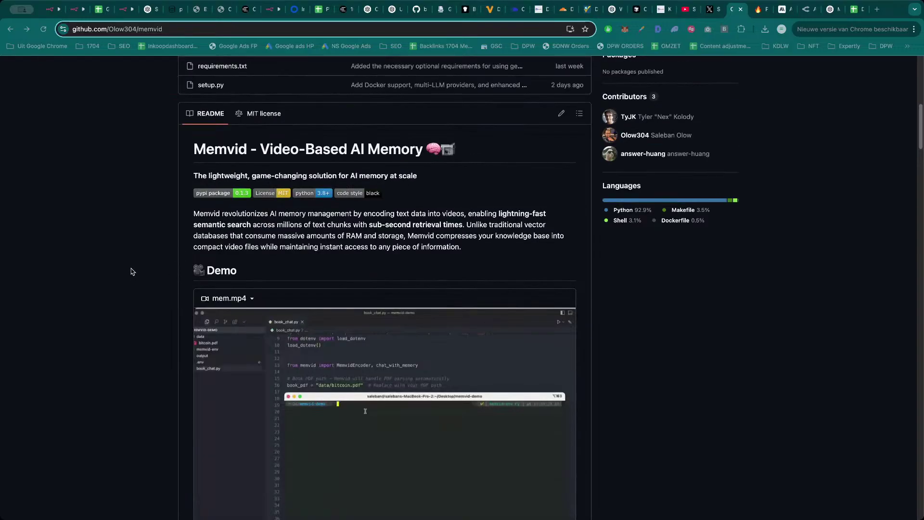
scroll(133, 271, down, 1)
scroll(135, 275, down, 2)
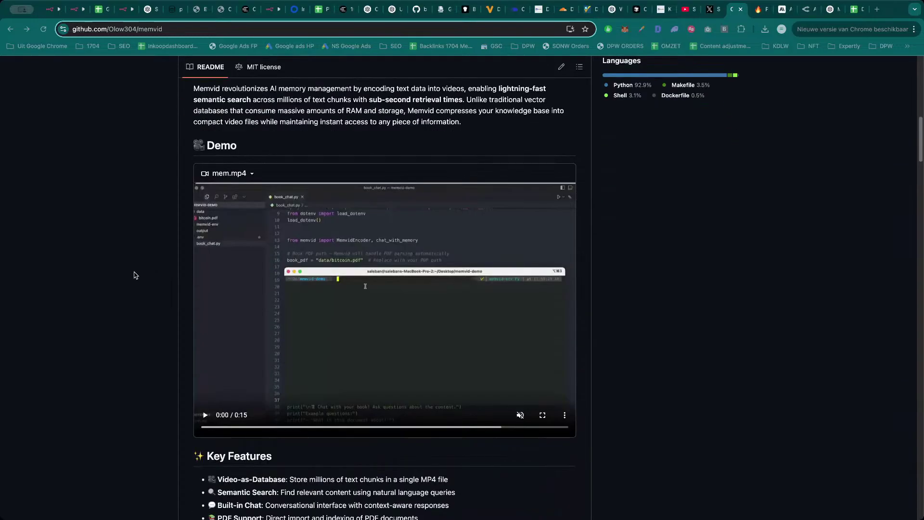
Read on through the README's installation and usage examples, then bring up the ChatGPT URL-extraction chat.
click(184, 28)
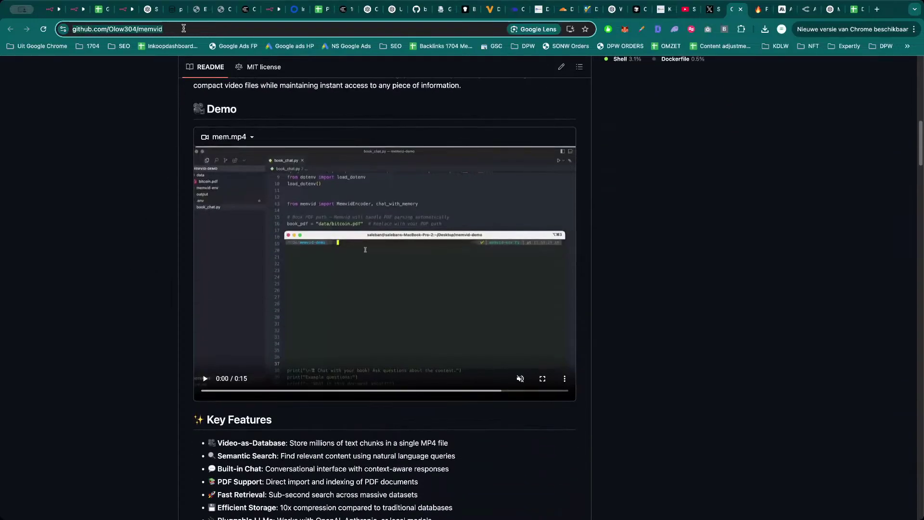
click(183, 28)
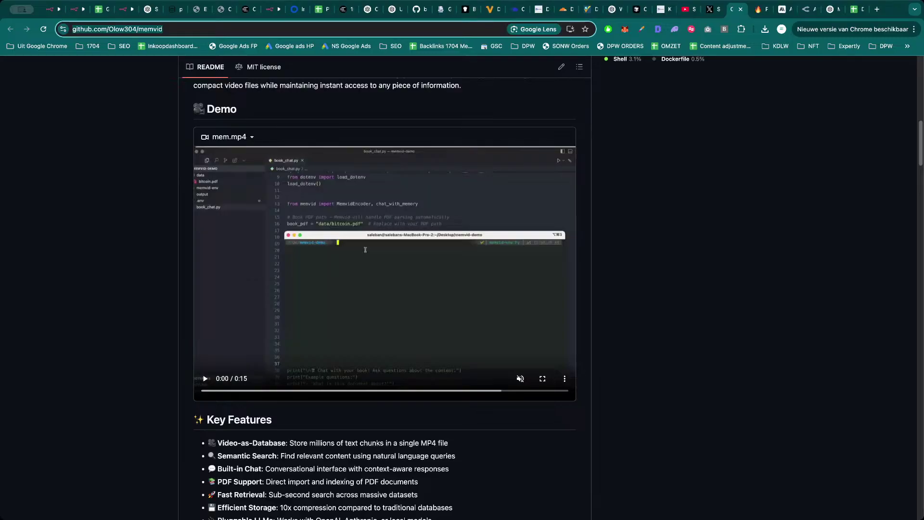
key(super+Tab)
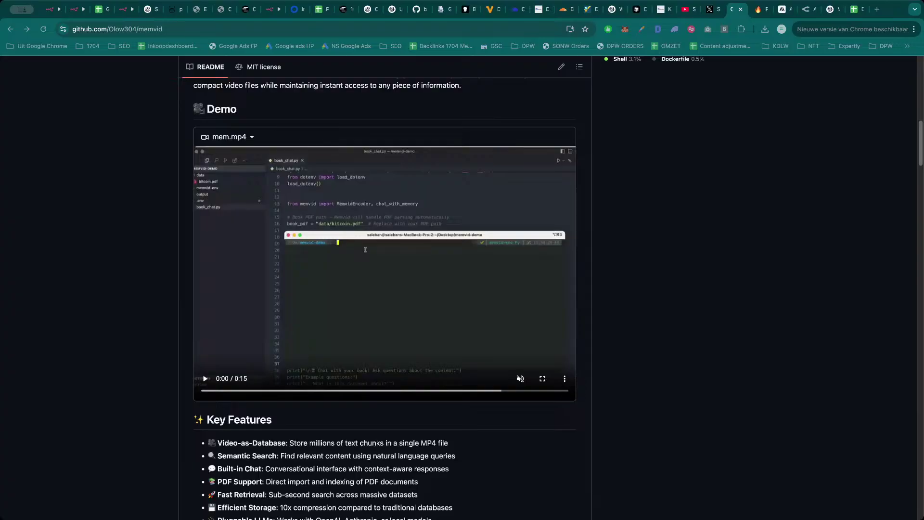
key(super+Tab)
scroll(178, 399, down, 10)
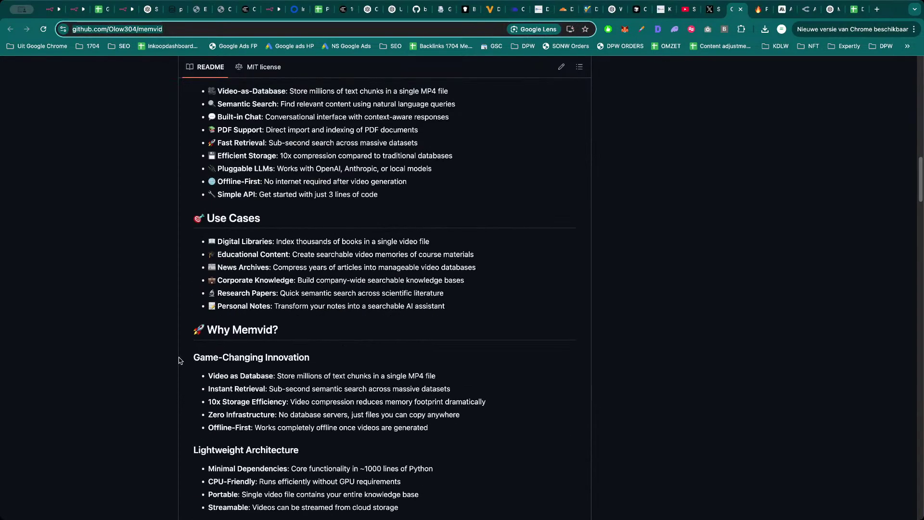
scroll(188, 350, down, 5)
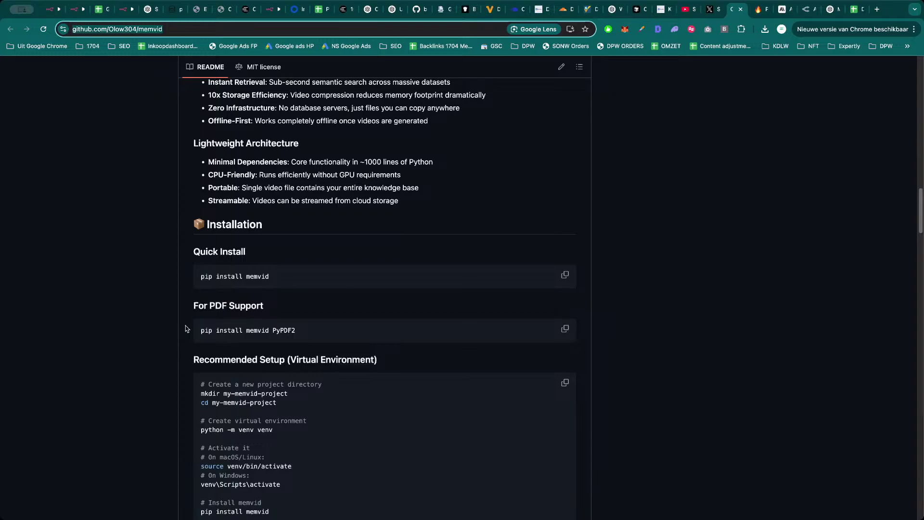
scroll(238, 300, down, 4)
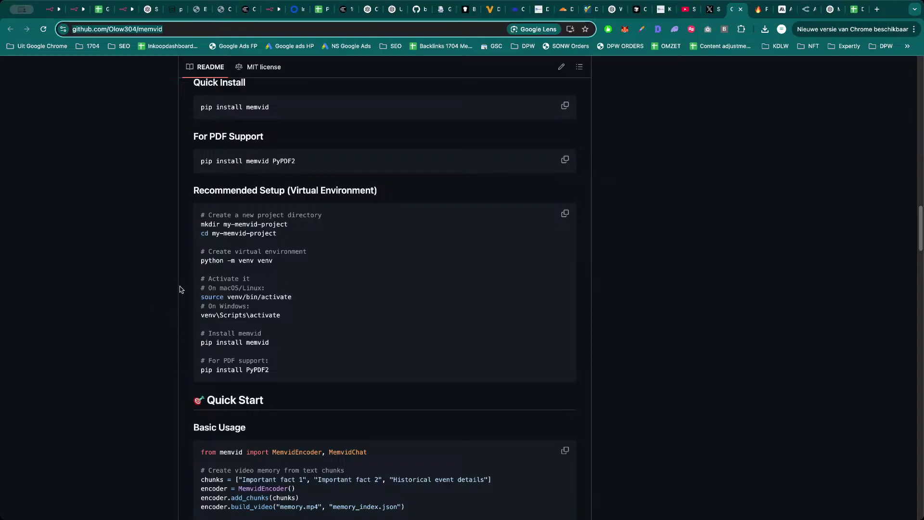
scroll(156, 308, down, 3)
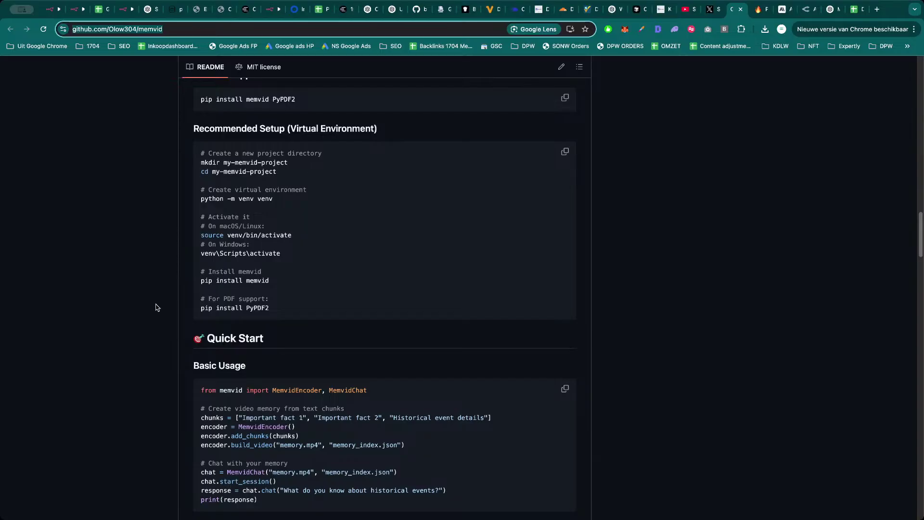
scroll(157, 308, down, 2)
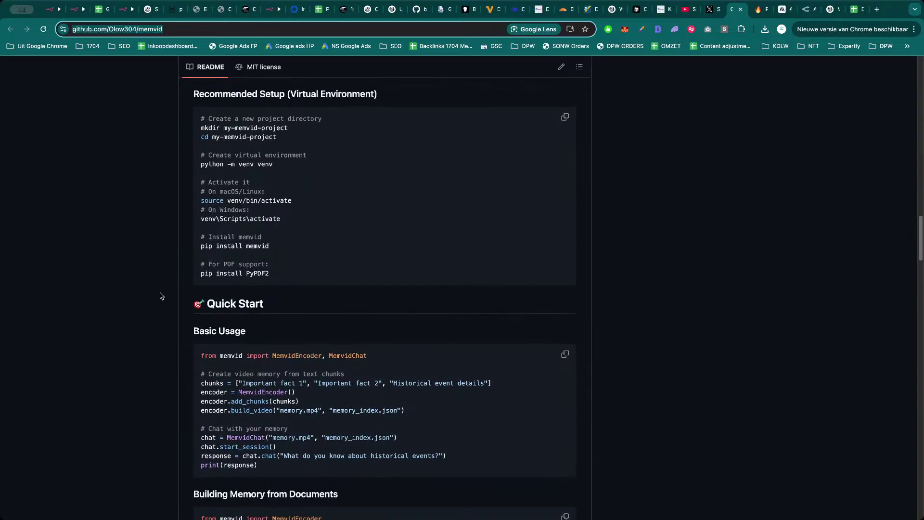
scroll(159, 301, down, 12)
scroll(164, 289, down, 14)
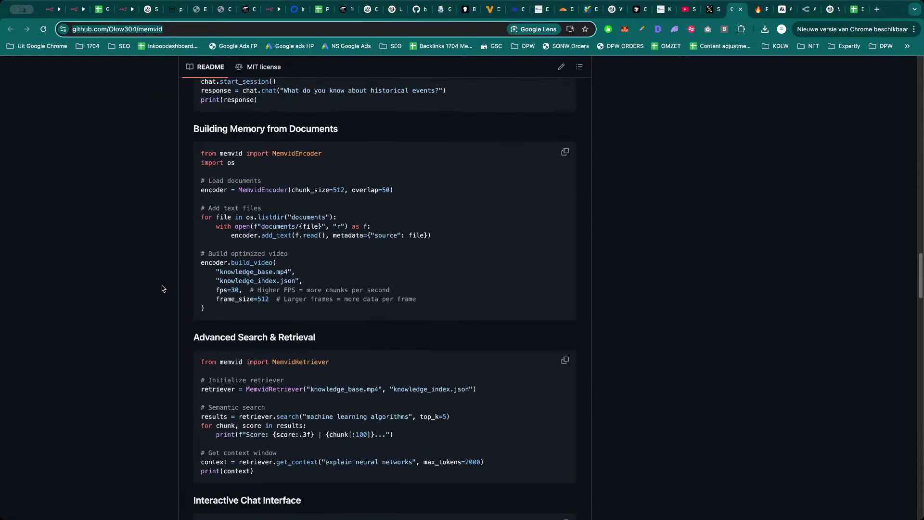
scroll(164, 281, down, 10)
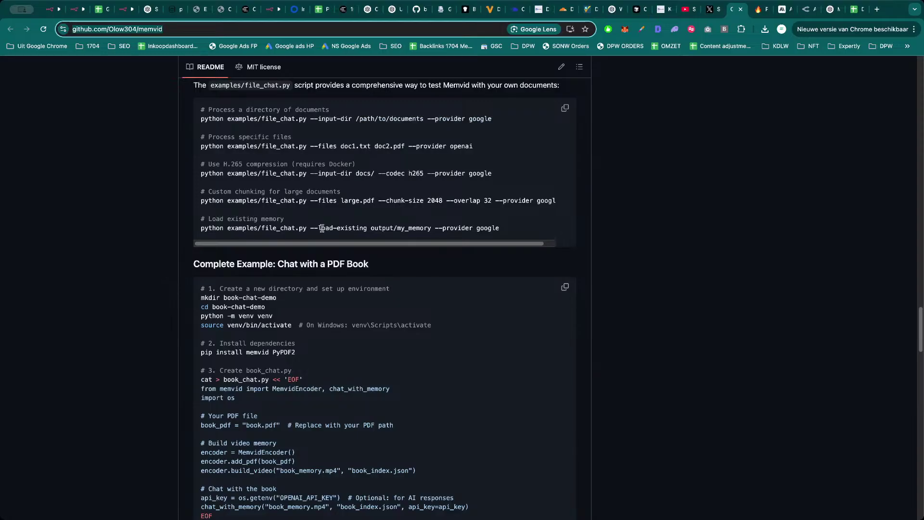
click(833, 13)
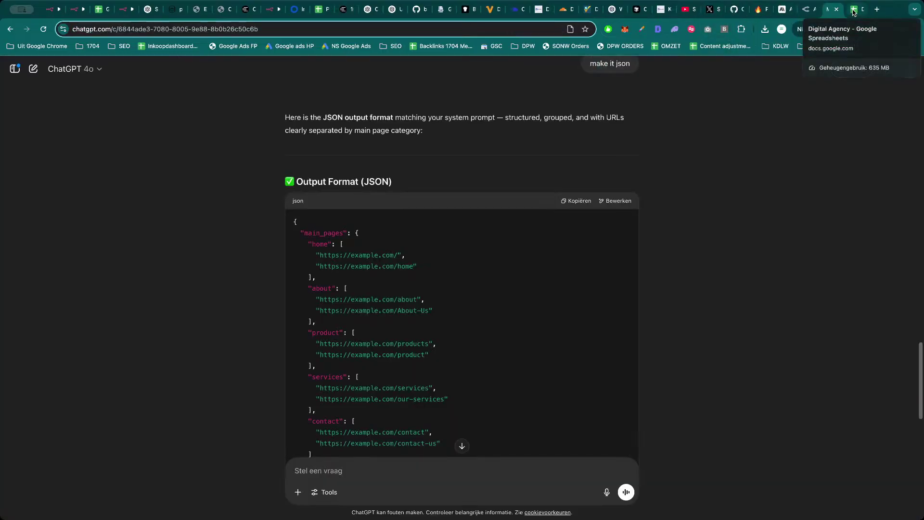
View the browserless service's overview and logs in Easypanel, then return to the Digital agency Workflow.
click(76, 11)
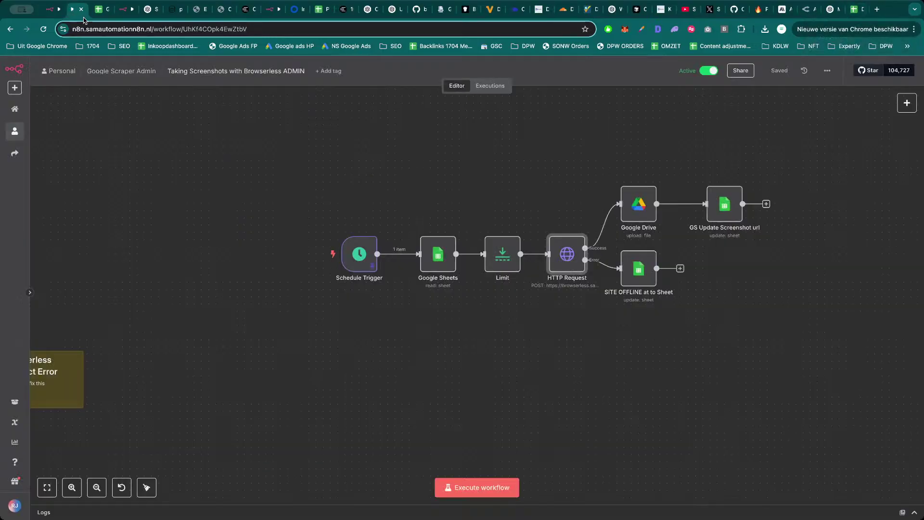
click(125, 9)
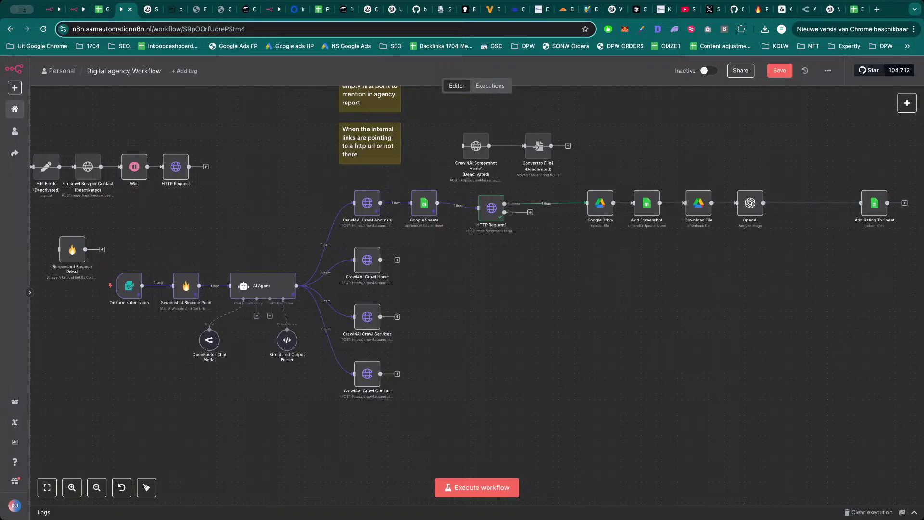
click(197, 9)
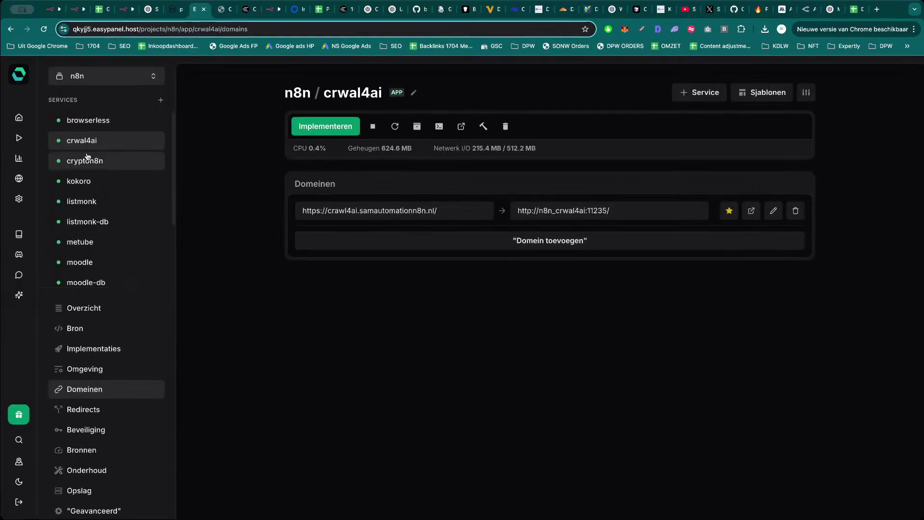
click(89, 120)
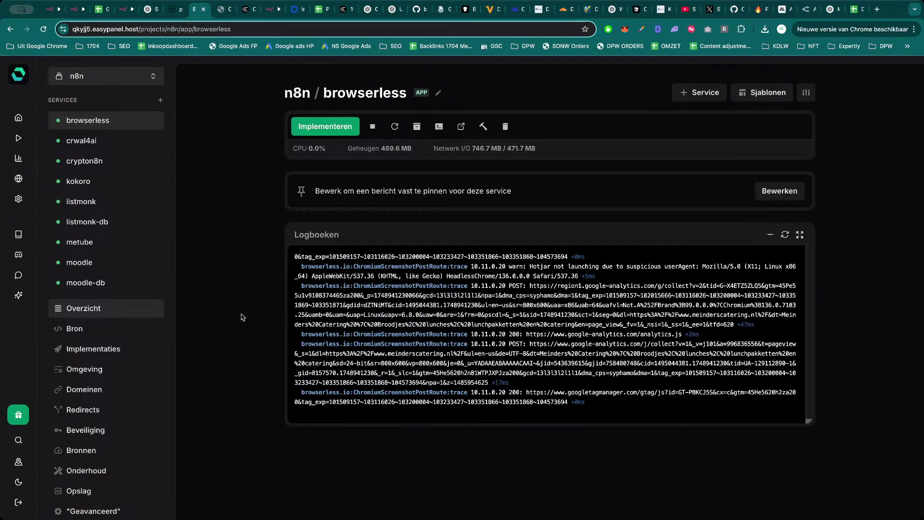
key(ctrl+shift+Tab)
key(ctrl+shift+Tab)
key(ctrl+shift+Tab)
key(ctrl+shift+Tab)
key(ctrl+Tab)
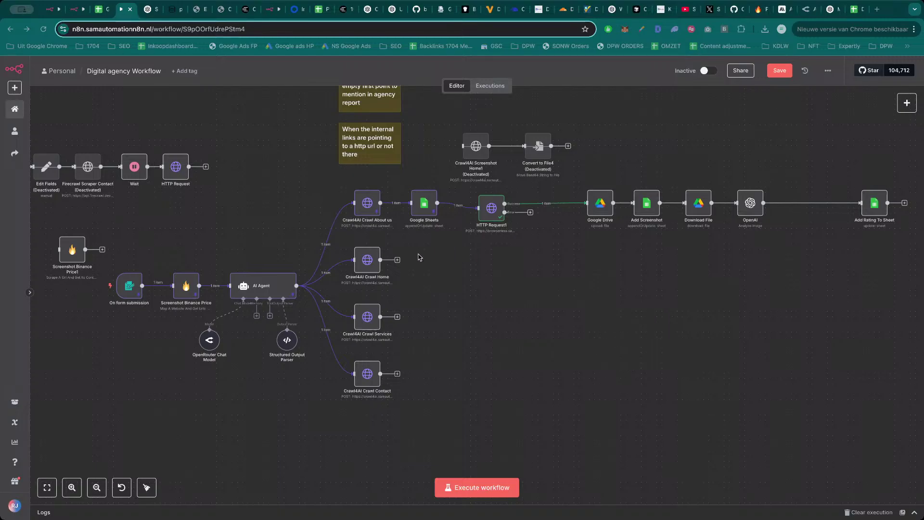
Import the copied cURL command into Crawl4AI Screenshot Home1, change the URL's 'crawl' ending to 'sc', and drop the authorization header.
double_click(476, 153)
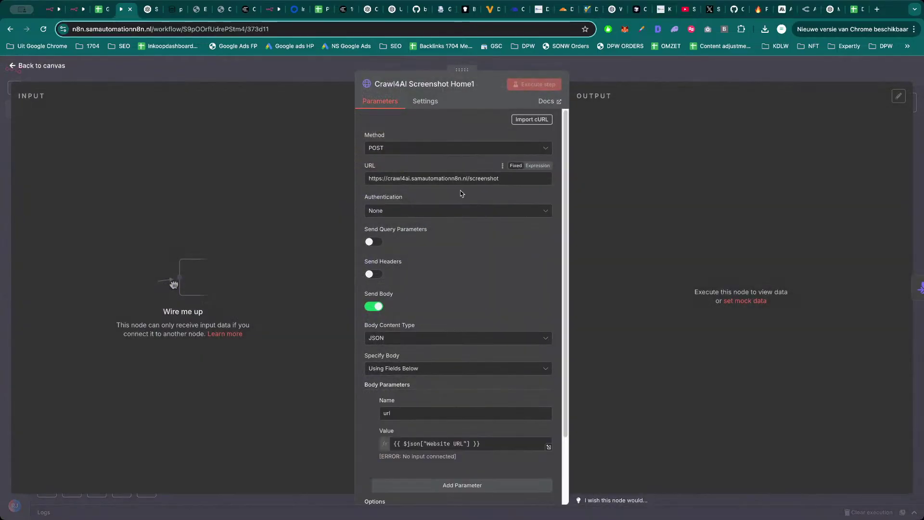
click(539, 120)
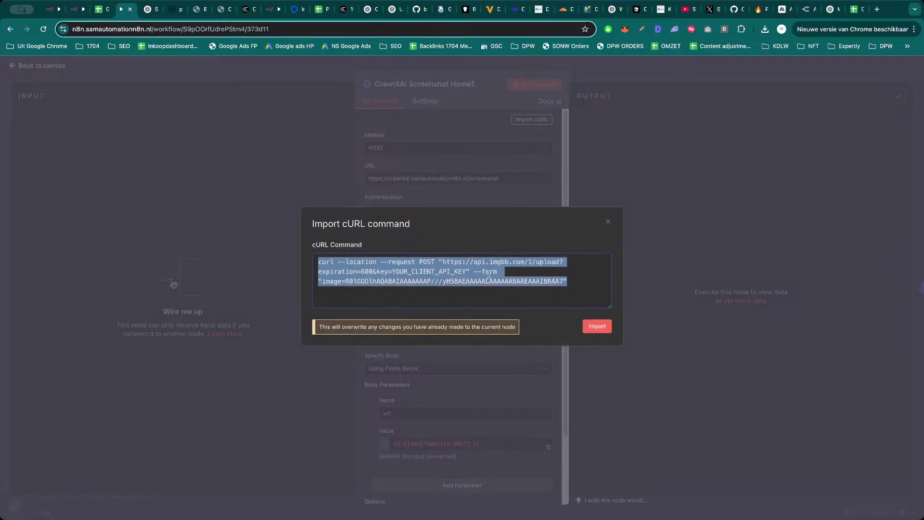
key(ctrl+v)
click(597, 326)
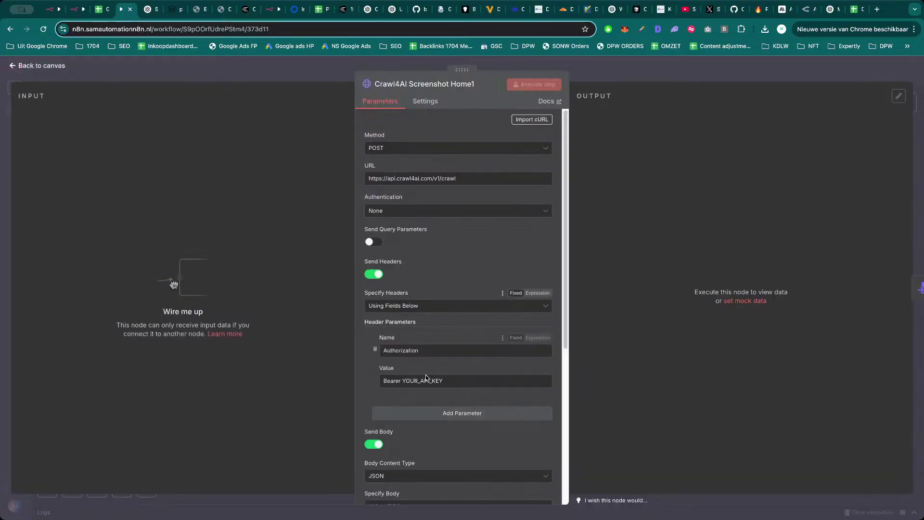
scroll(514, 326, down, 3)
scroll(434, 333, up, 3)
double_click(450, 179)
text(screenshot)
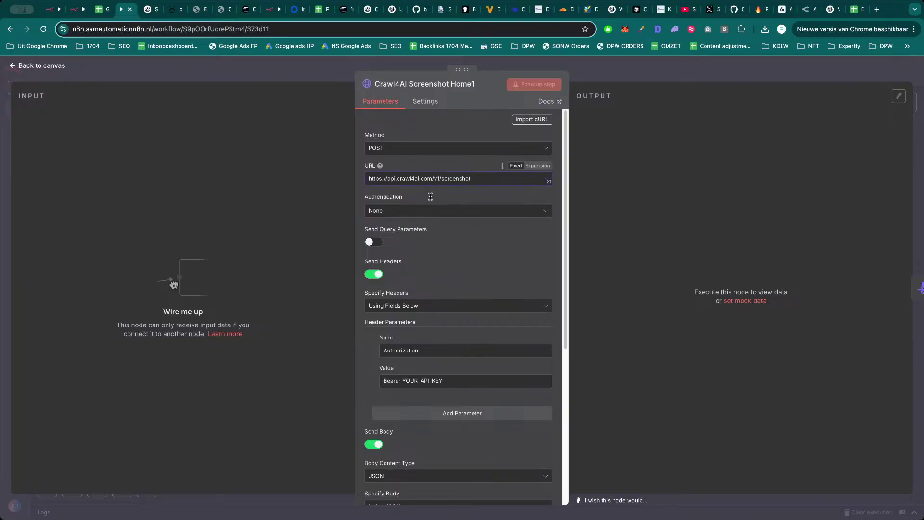
click(374, 274)
scroll(463, 313, down, 3)
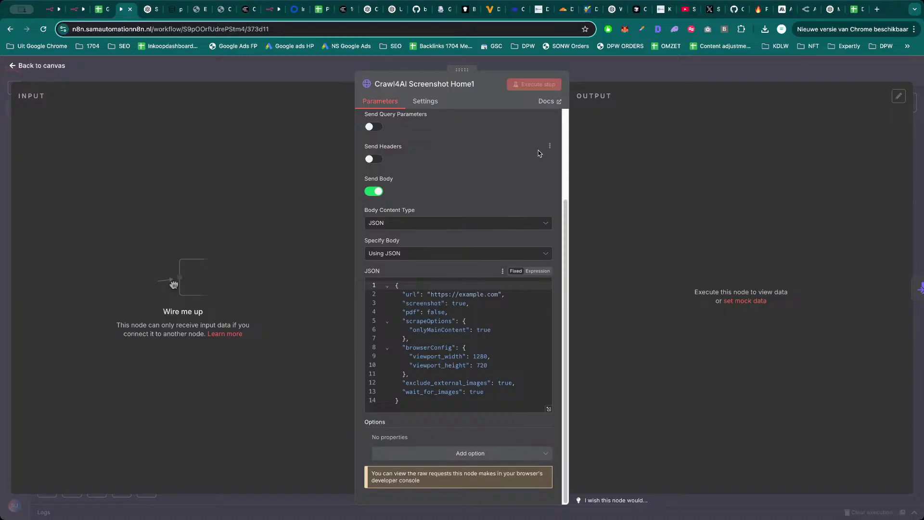
key(Escape)
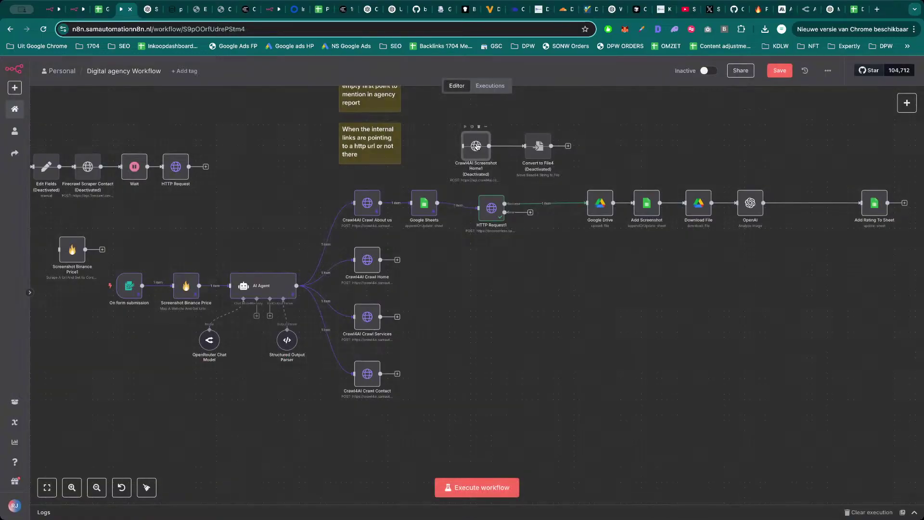
Reactivate Crawl4AI Screenshot Home1 and Convert to File4, and deactivate the lower main workflow nodes.
key(d)
click(538, 146)
key(d)
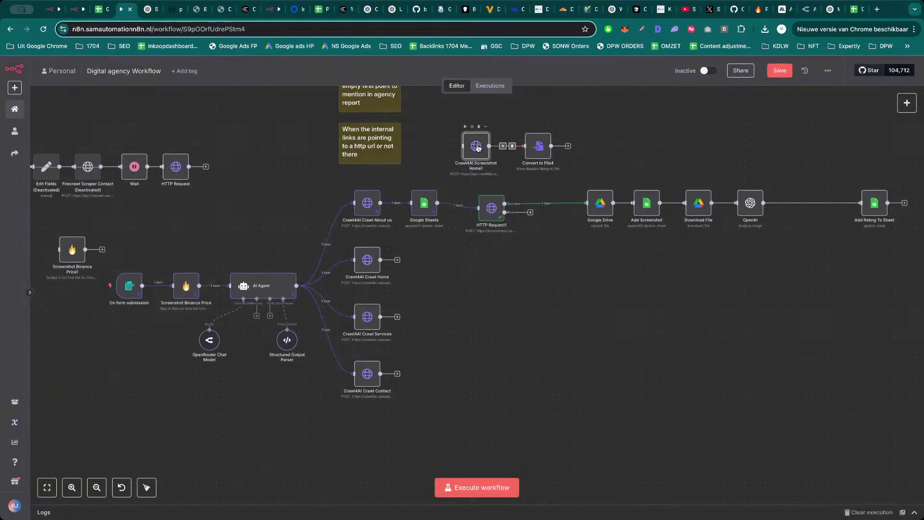
double_click(477, 146)
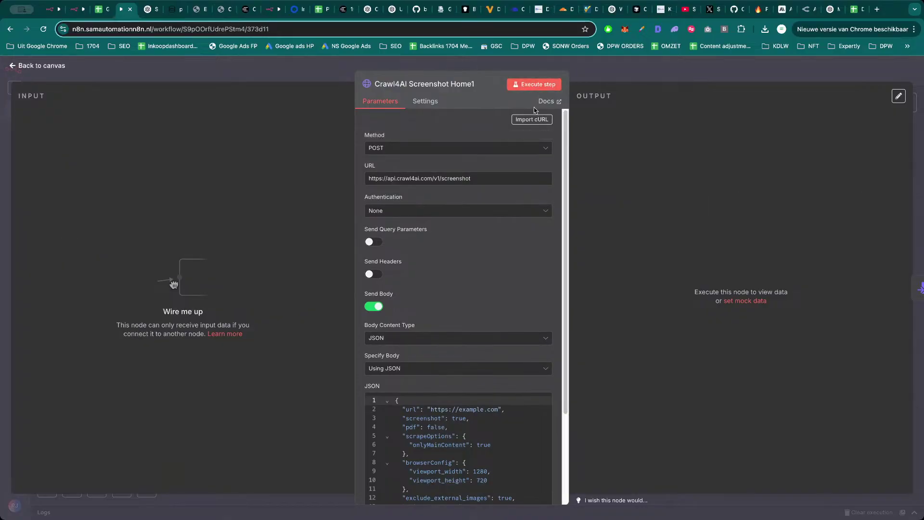
key(Escape)
drag(890, 174, 110, 402)
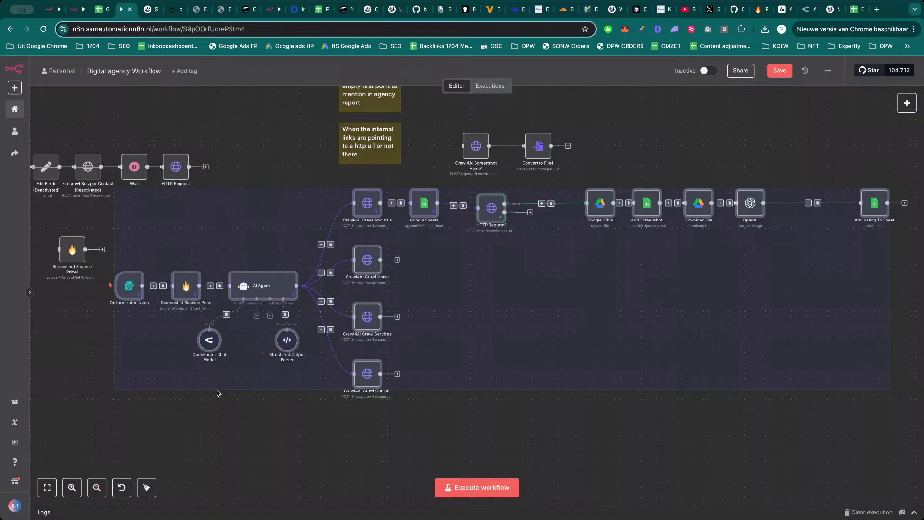
key(d)
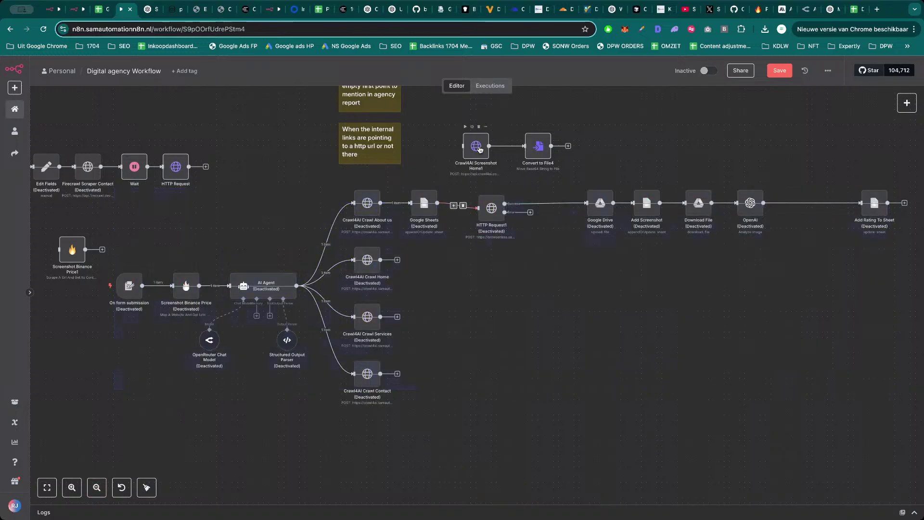
double_click(476, 146)
Test-run Crawl4AI Screenshot Home1, which fails with a Not Found error.
click(548, 85)
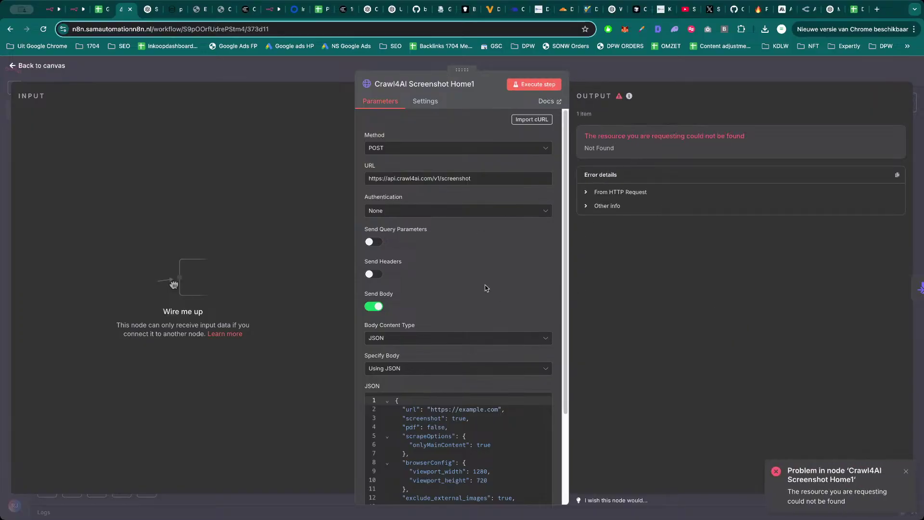
scroll(479, 320, down, 3)
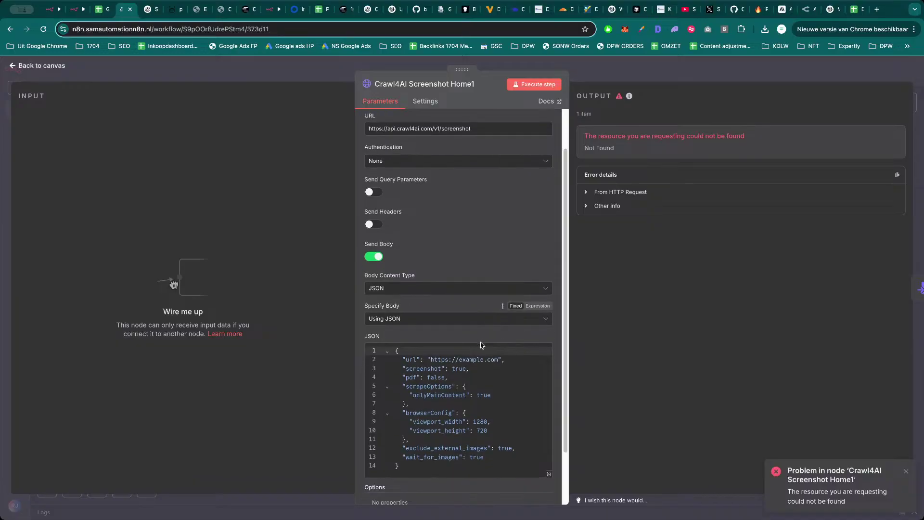
scroll(492, 393, up, 3)
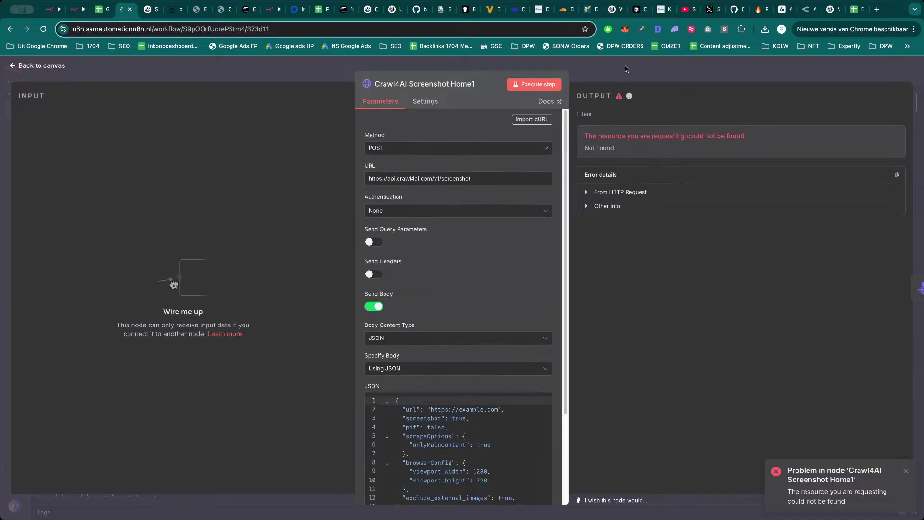
click(625, 65)
Inspect the Crawl4AI Crawl Home and Crawl4AI Screenshot Home node settings for comparison.
scroll(549, 307, down, 1)
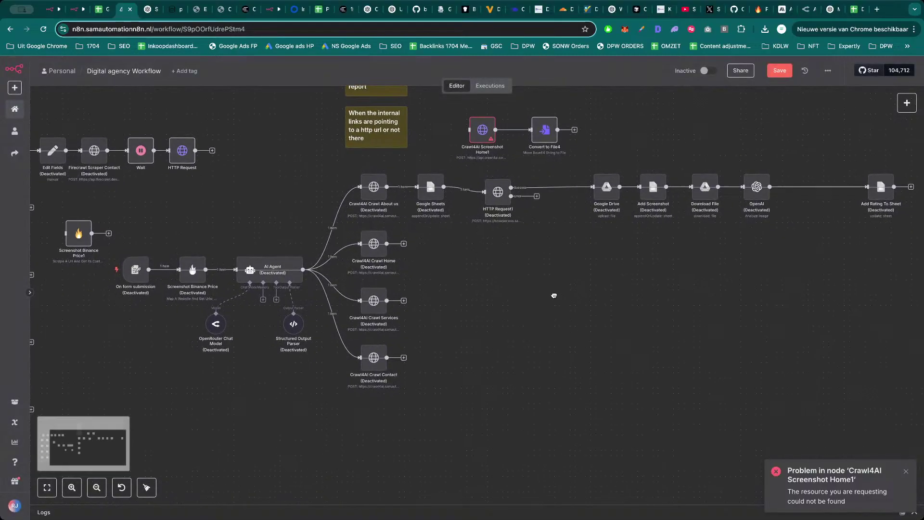
double_click(380, 254)
key(Escape)
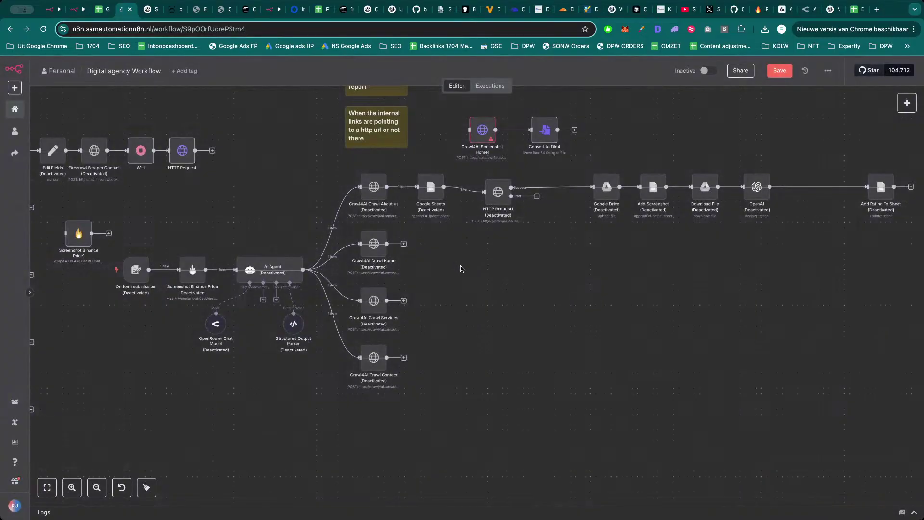
drag(475, 293, 632, 305)
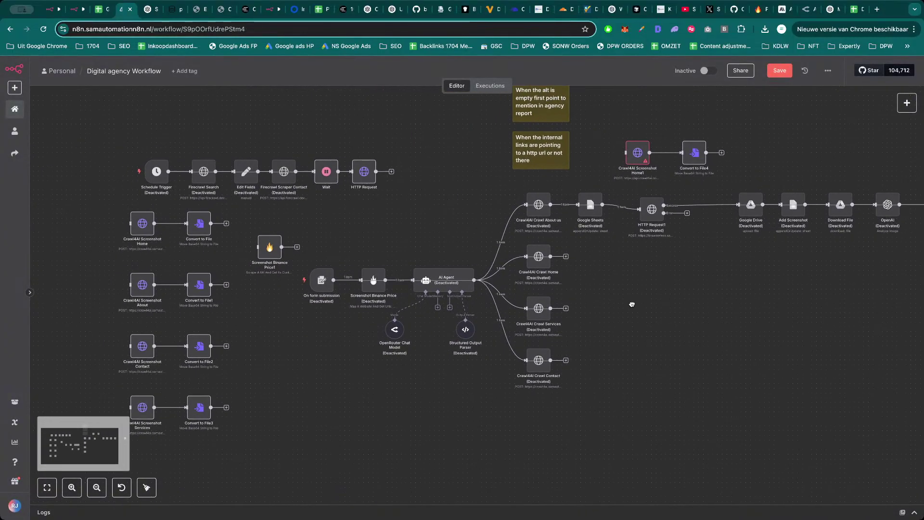
double_click(148, 231)
scroll(450, 270, down, 3)
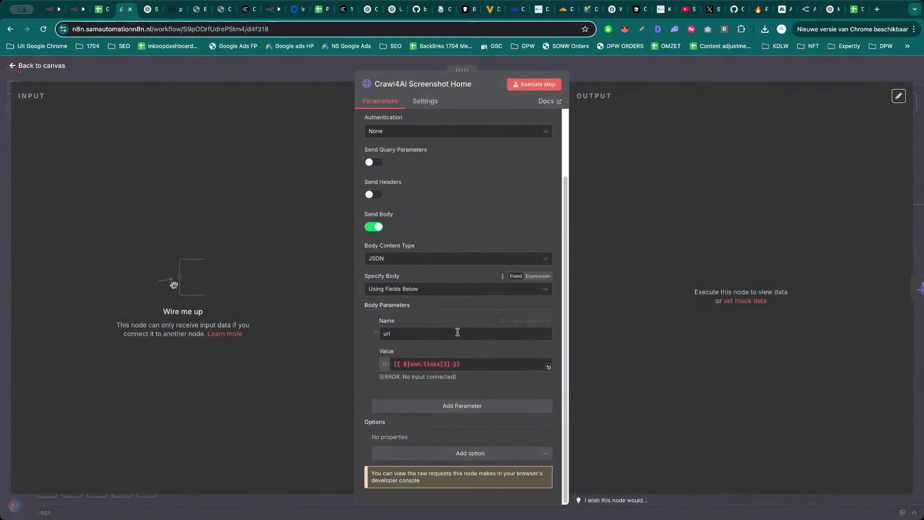
key(Escape)
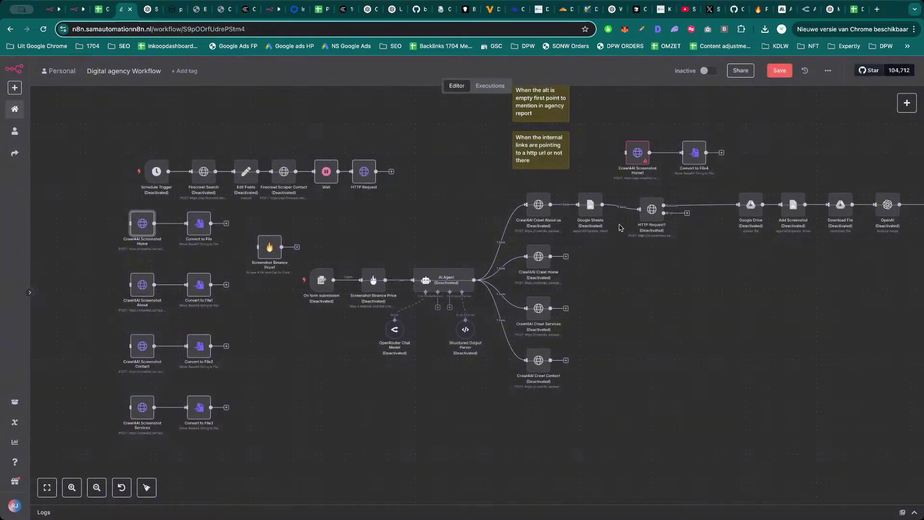
Review Crawl4AI Screenshot Home1's URL and body settings against the working node.
double_click(640, 153)
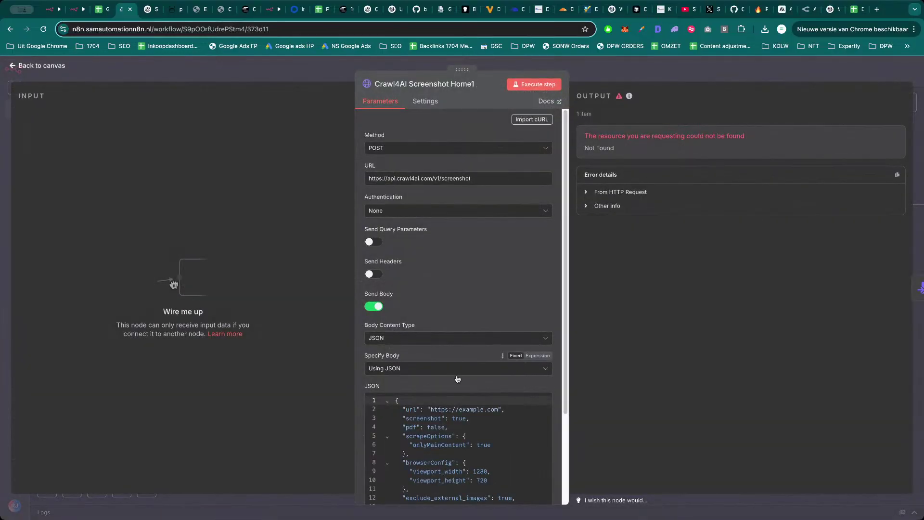
scroll(450, 366, down, 2)
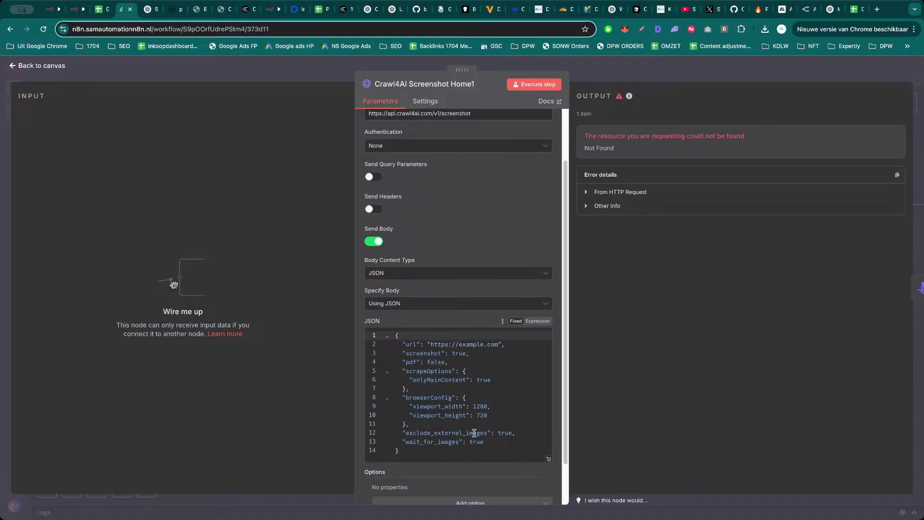
scroll(478, 435, down, 1)
scroll(487, 419, up, 1)
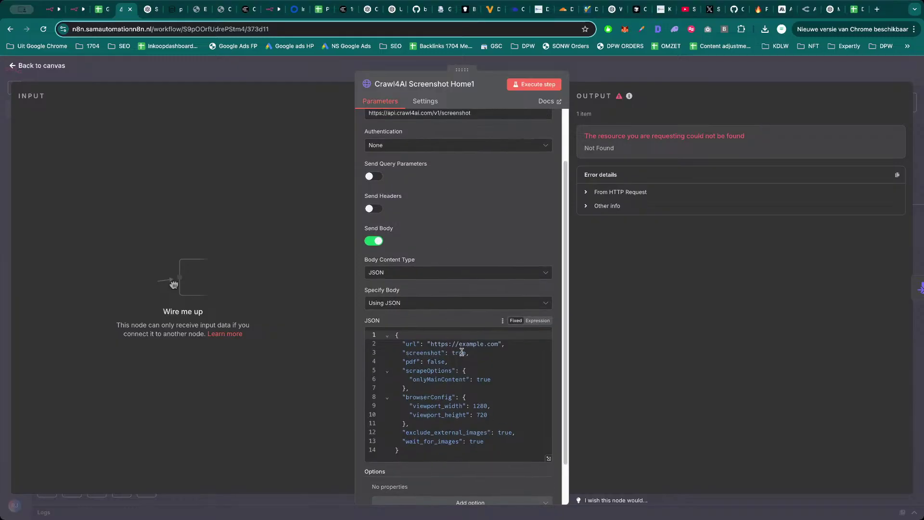
scroll(454, 224, up, 3)
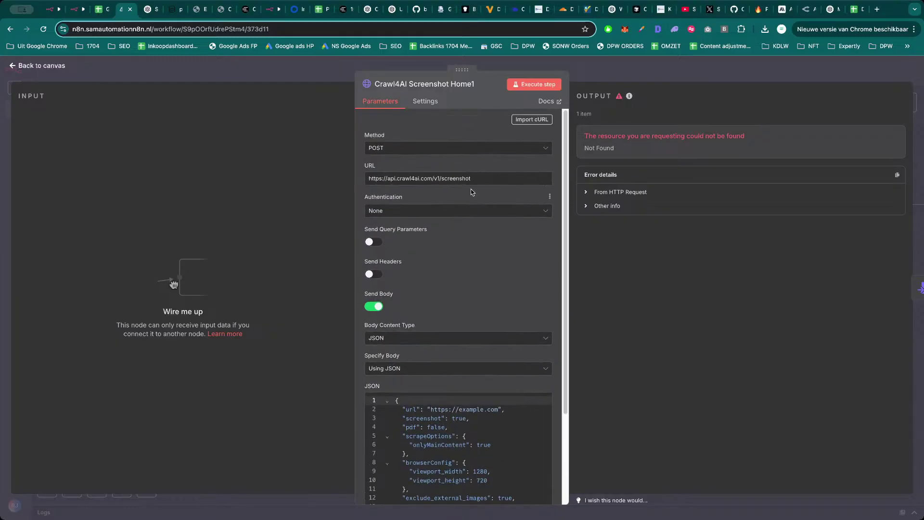
click(314, 74)
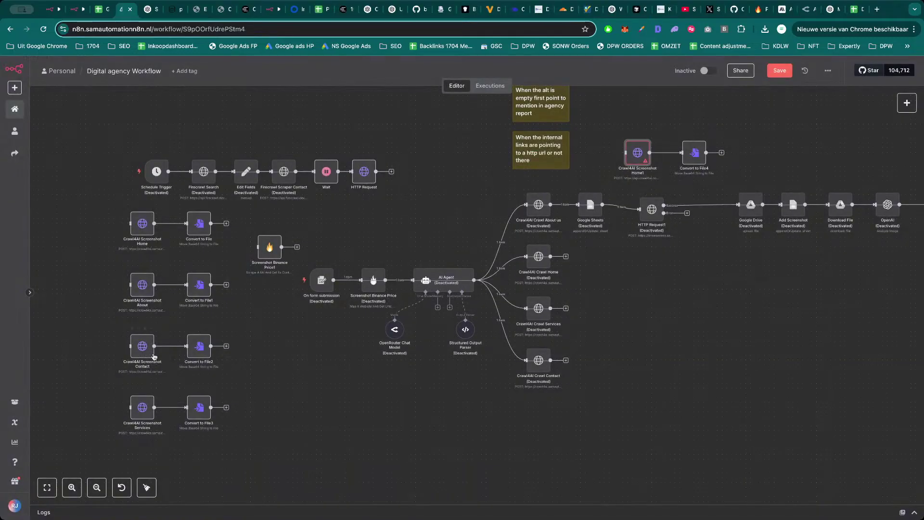
Copy the crawl4ai.samautomationn8n.nl/screenshot URL from Crawl4AI Screenshot Home into Home1 and run it successfully.
double_click(142, 227)
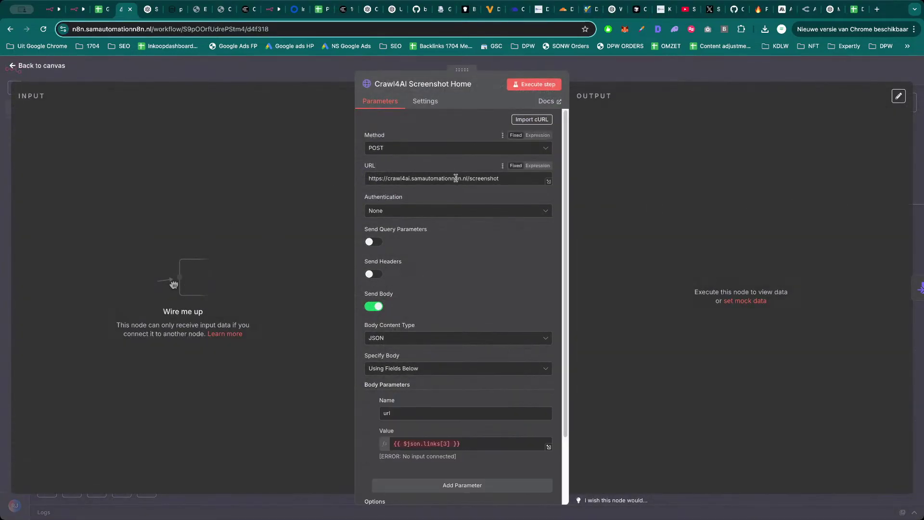
drag(368, 179, 600, 96)
key(ctrl+c)
key(Escape)
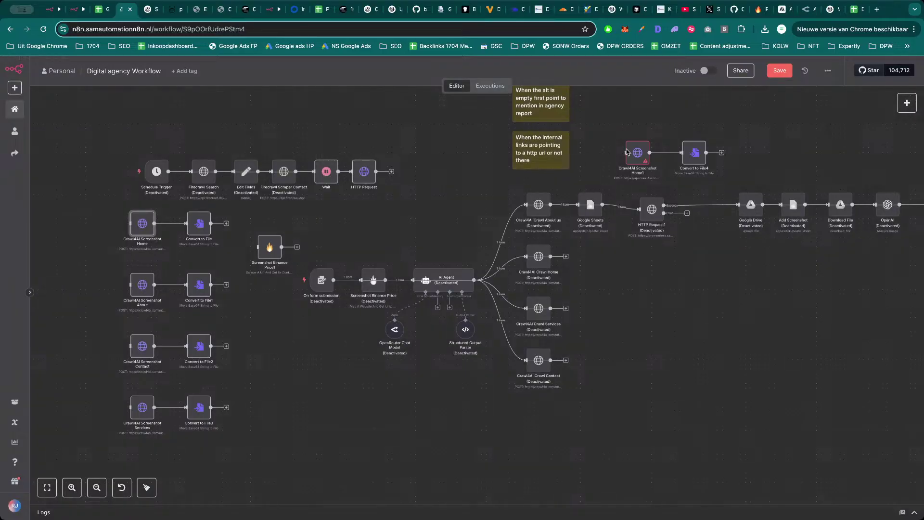
key(Return)
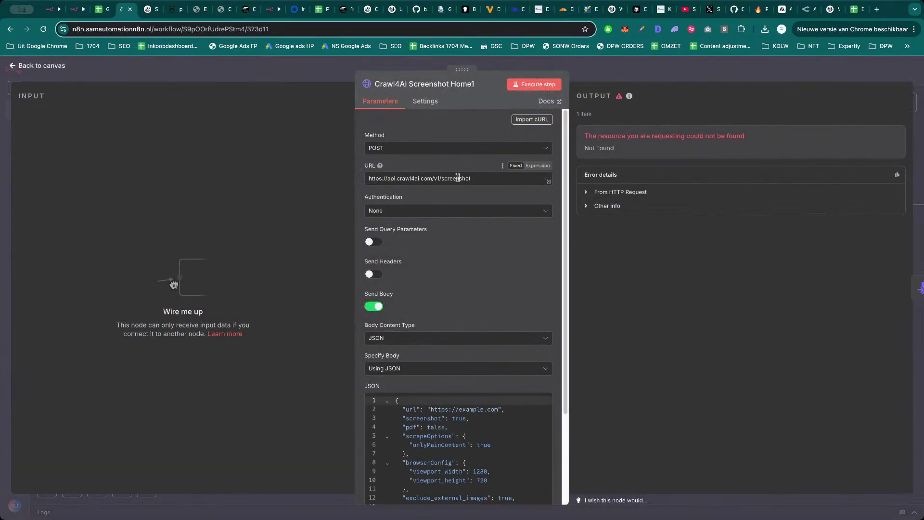
triple_click(458, 178)
key(ctrl+v)
click(542, 86)
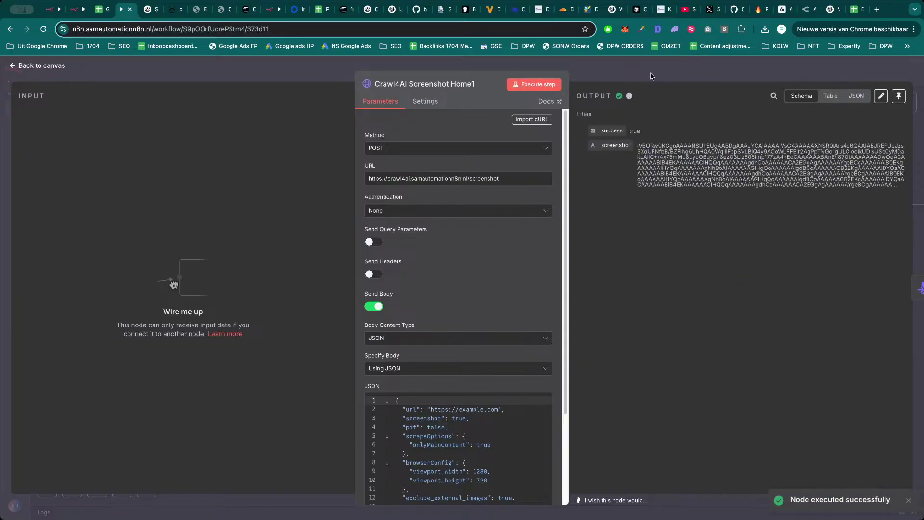
click(674, 81)
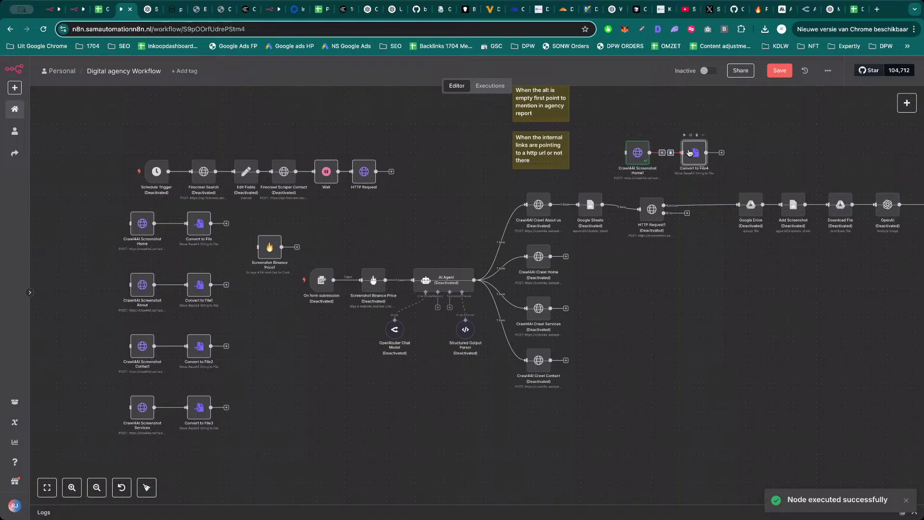
double_click(695, 153)
Run Convert to File4 together with its preceding node and preview the converted screenshot.
click(537, 85)
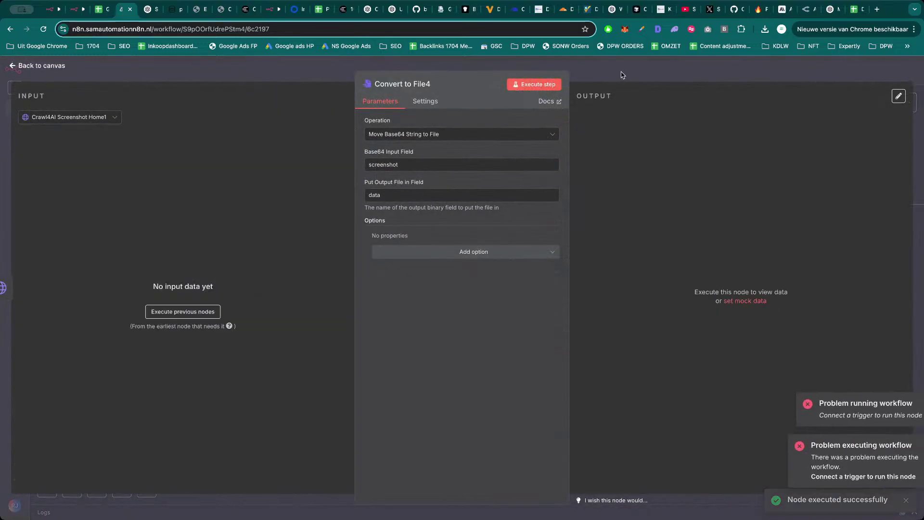
click(548, 88)
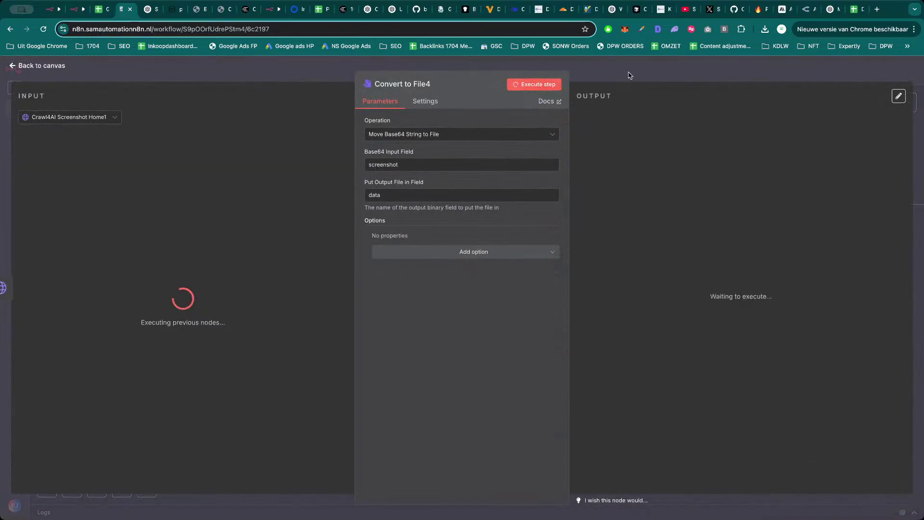
click(629, 73)
drag(745, 122, 628, 135)
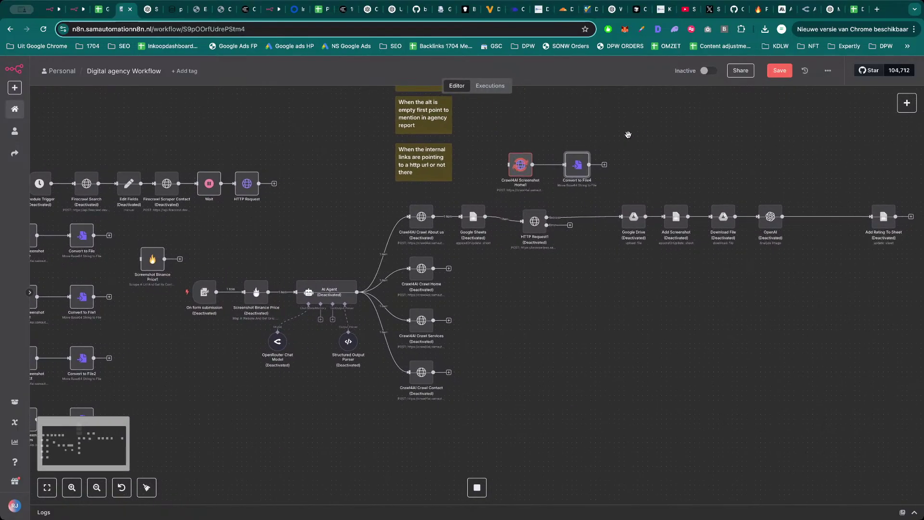
double_click(579, 167)
click(625, 238)
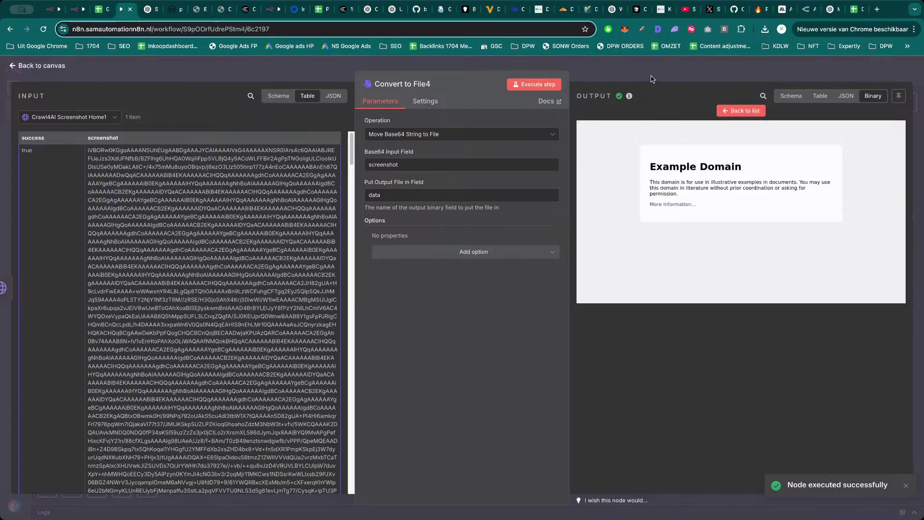
key(Escape)
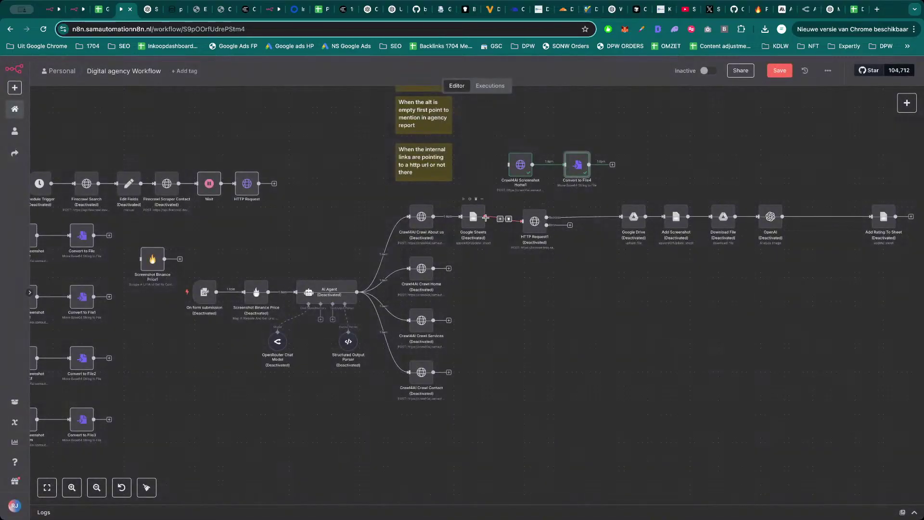
double_click(534, 221)
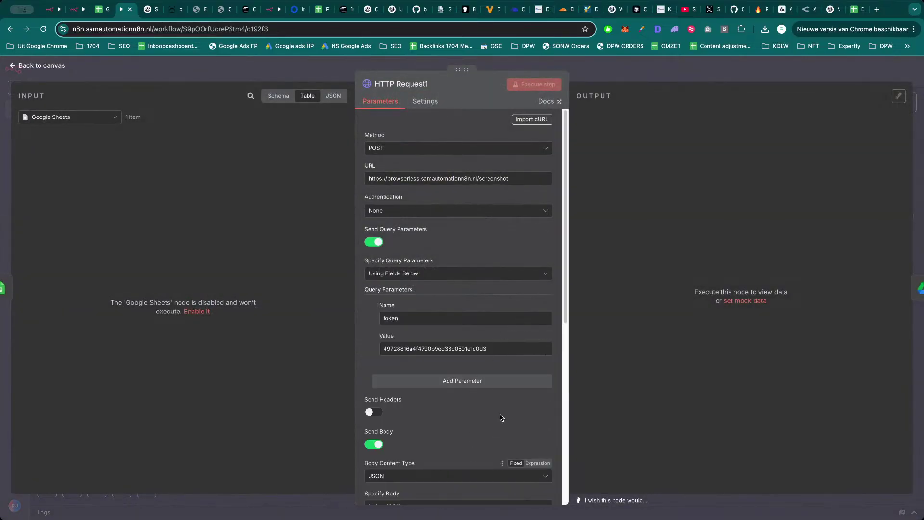
scroll(501, 418, down, 3)
click(549, 442)
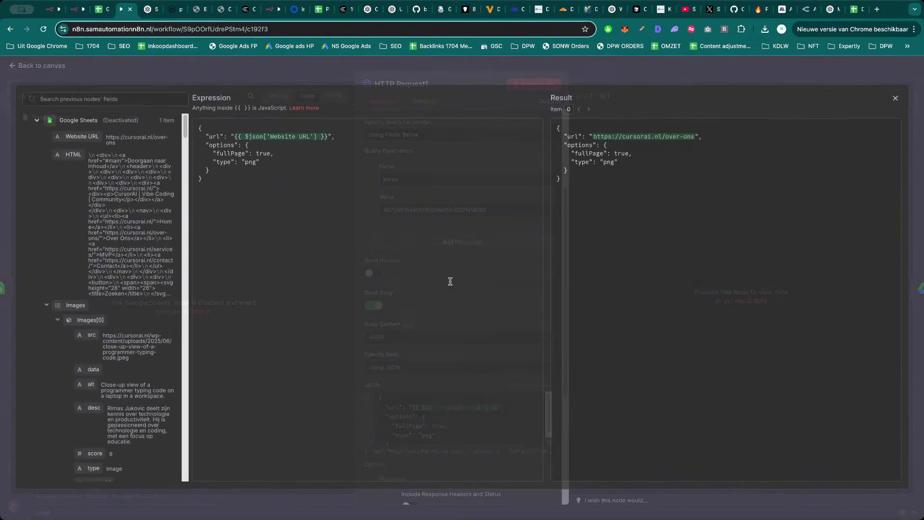
drag(696, 137, 594, 140)
click(615, 83)
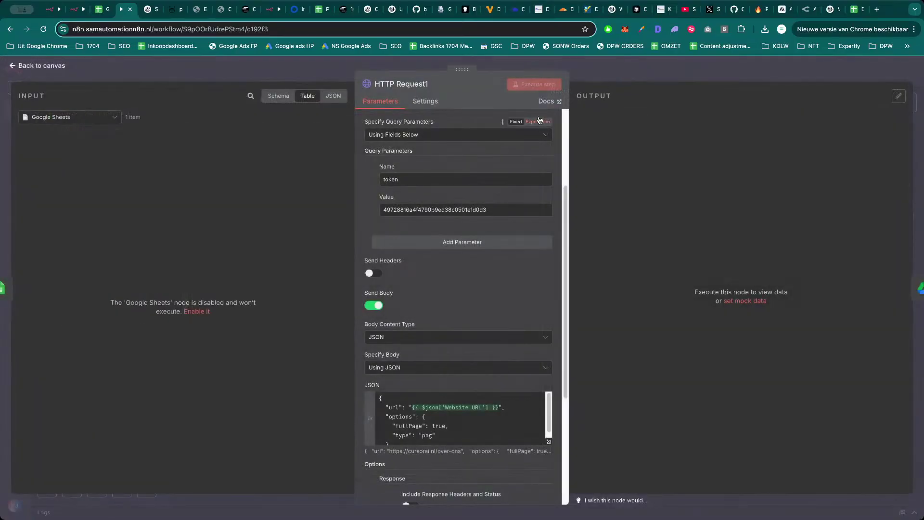
click(618, 76)
Paste that URL over example.com in Crawl4AI Screenshot Home1's JSON body.
double_click(520, 164)
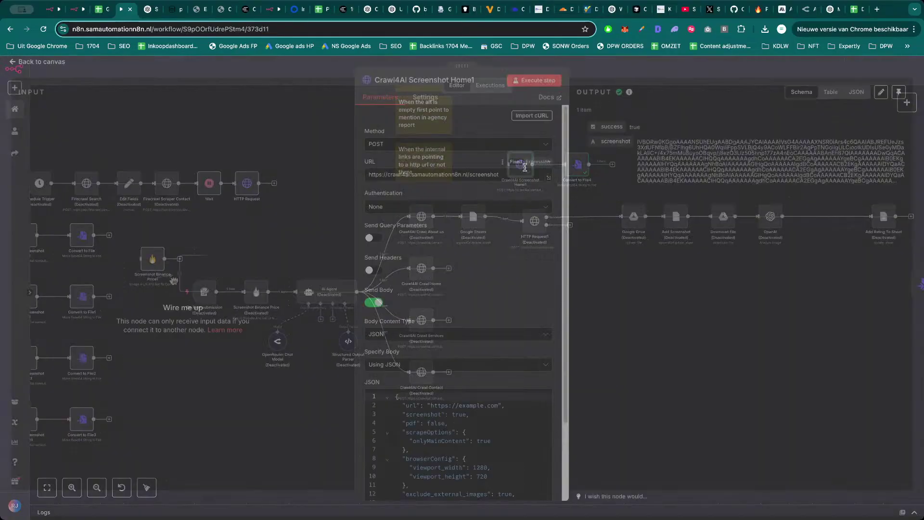
drag(498, 409, 440, 409)
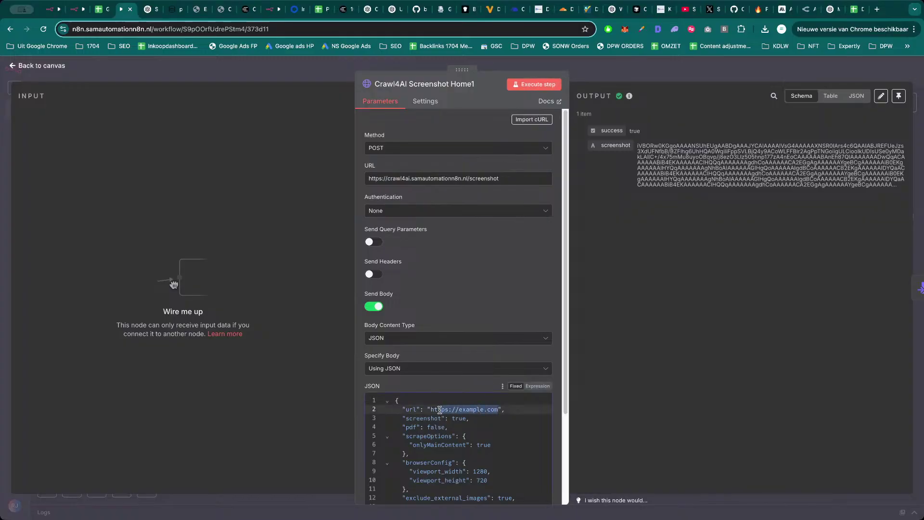
key(super+v)
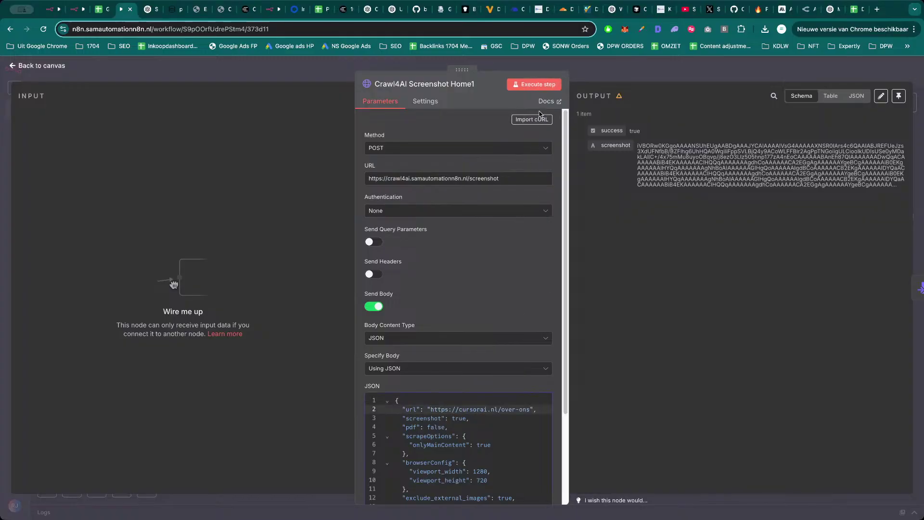
click(589, 70)
double_click(585, 164)
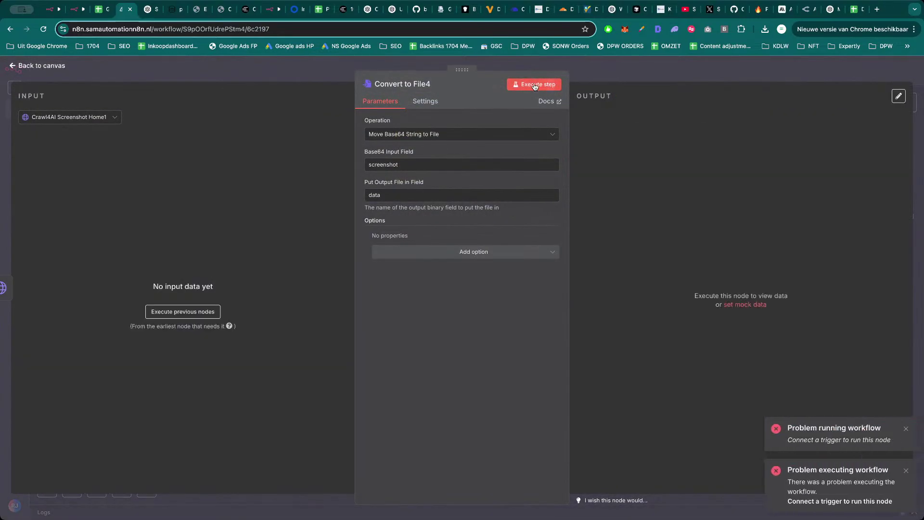
Run Convert to File4 and view the resulting 26.3 MB file.bmp screenshot.
click(525, 84)
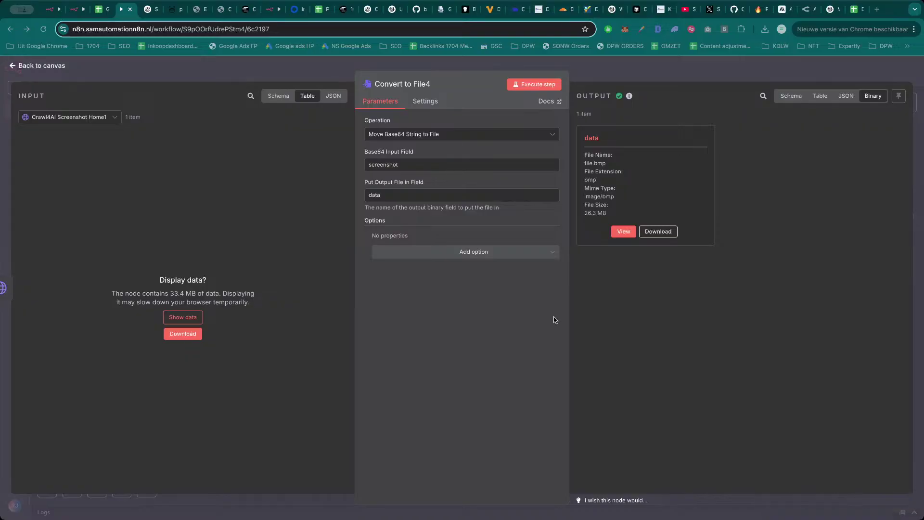
click(624, 231)
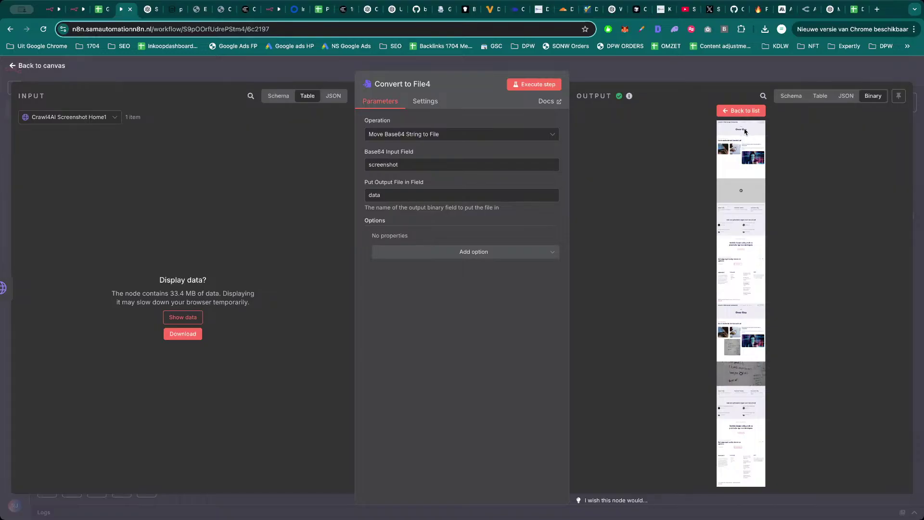
click(746, 111)
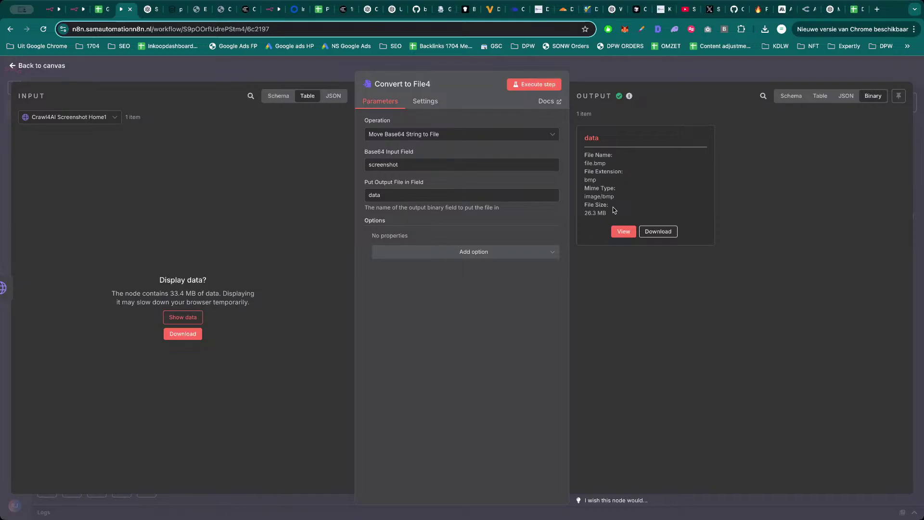
key(Escape)
Review the Crawl4AI Screenshot Home1 and HTTP Request1 node settings.
double_click(519, 165)
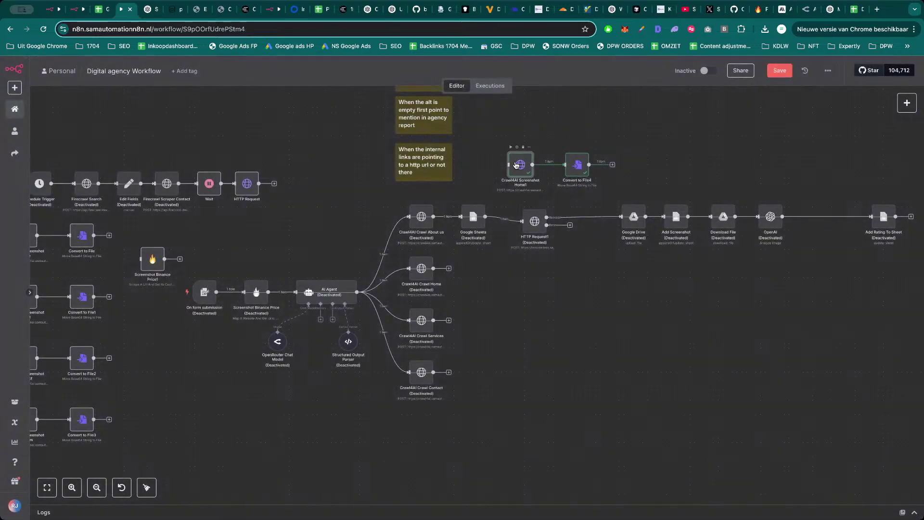
scroll(472, 303, down, 3)
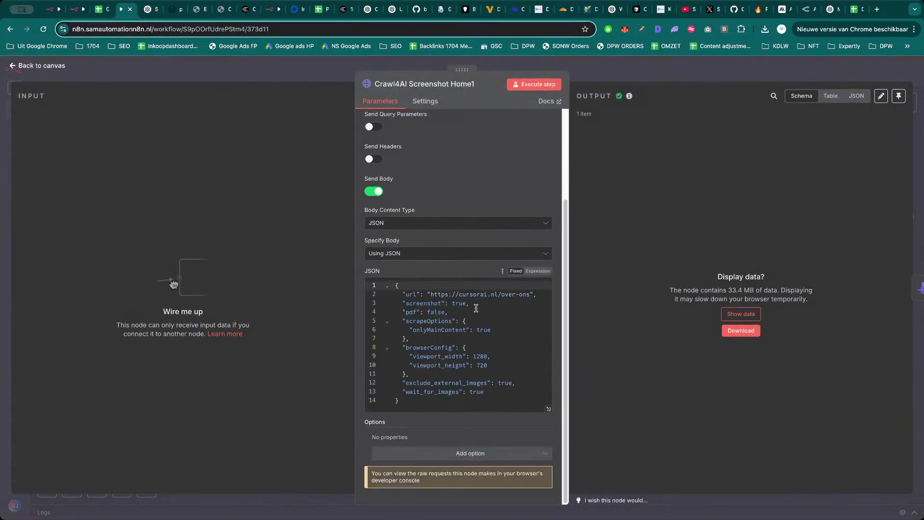
scroll(486, 374, up, 1)
scroll(486, 373, down, 1)
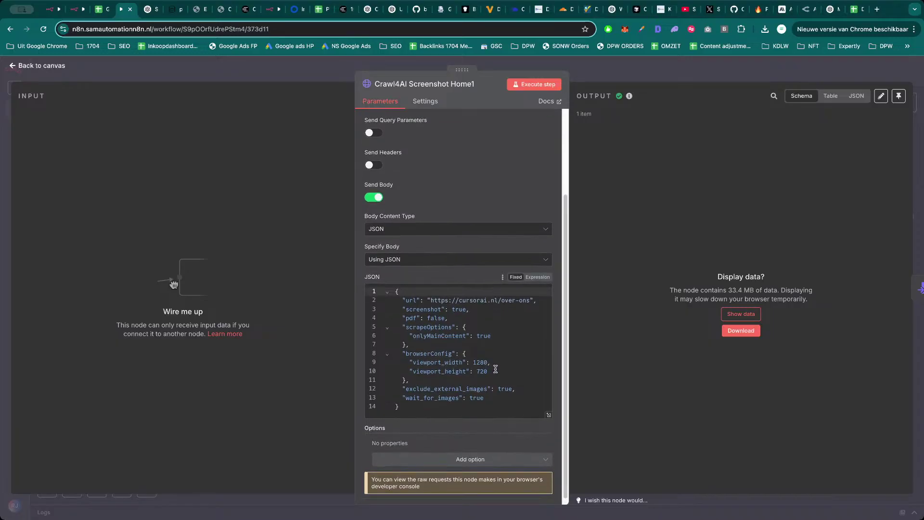
scroll(496, 370, down, 1)
scroll(496, 371, up, 1)
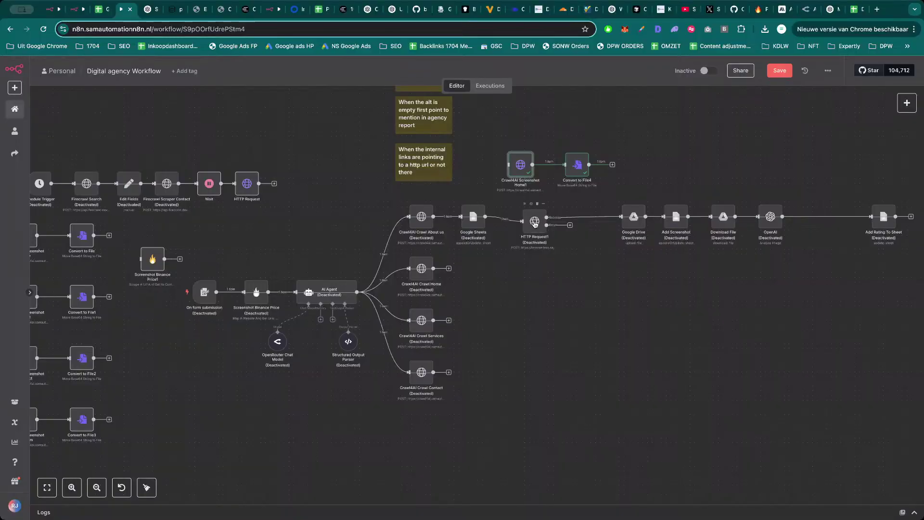
double_click(535, 221)
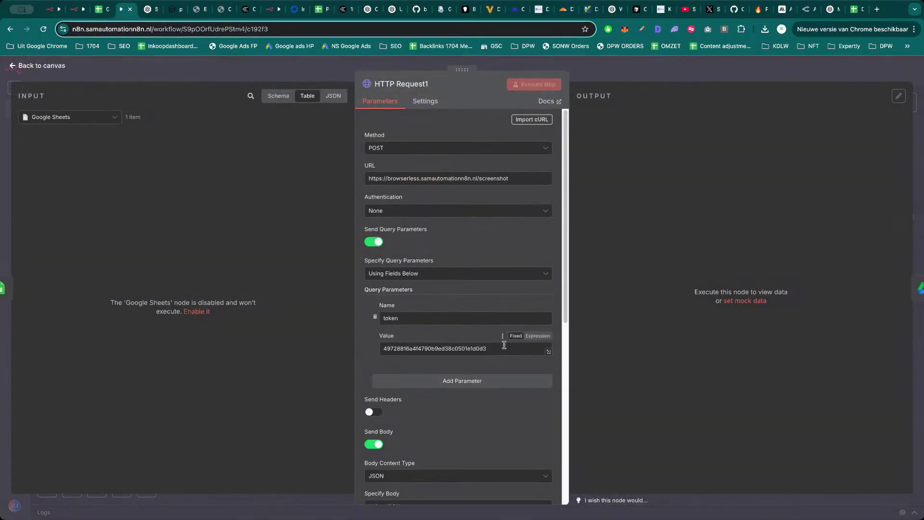
scroll(482, 309, down, 6)
scroll(451, 283, down, 1)
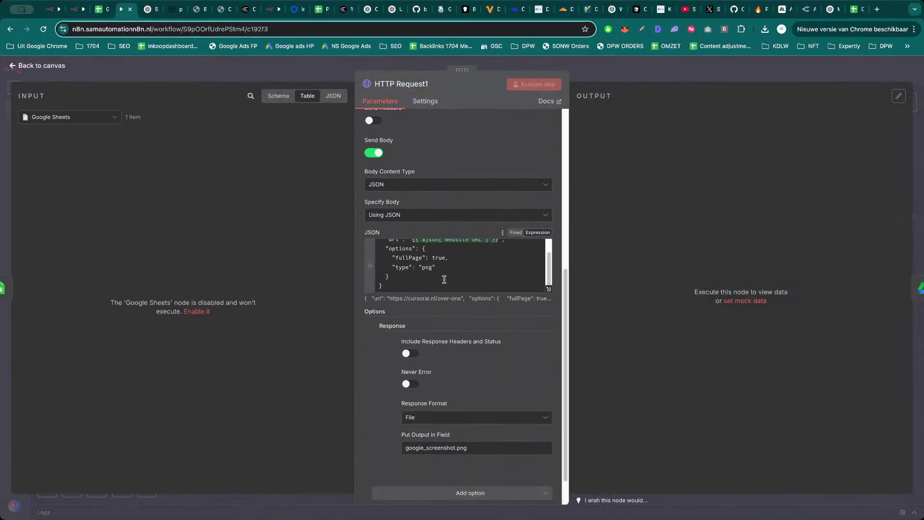
scroll(462, 260, up, 2)
click(627, 77)
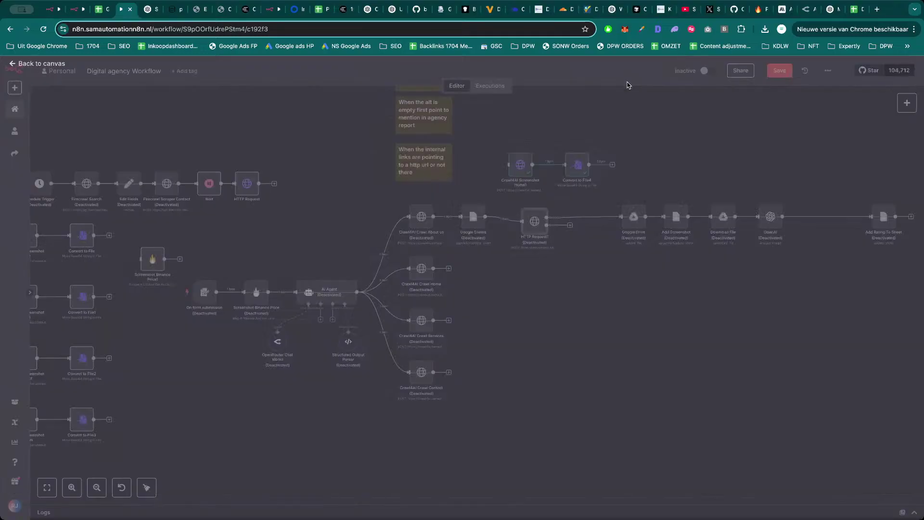
Preview the file.bmp screenshot again, then reactivate the deactivated main workflow nodes.
double_click(611, 208)
click(624, 232)
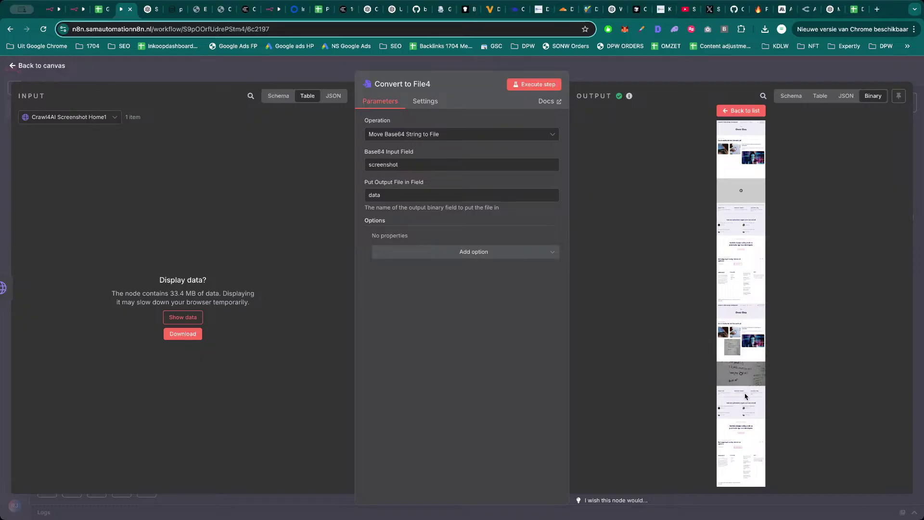
key(Escape)
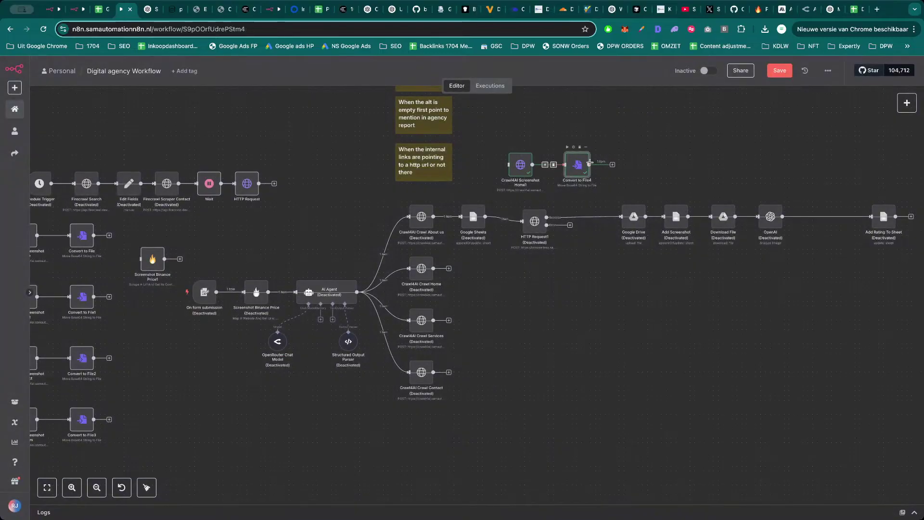
double_click(582, 172)
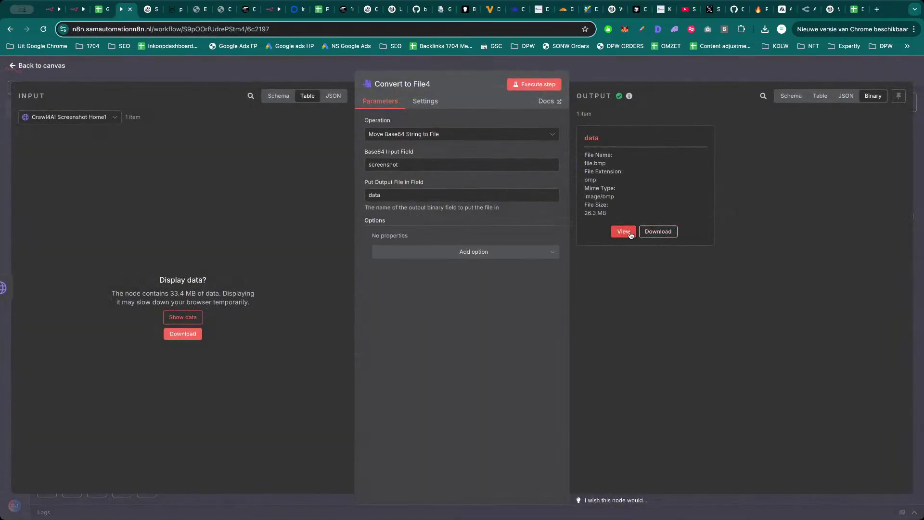
click(624, 231)
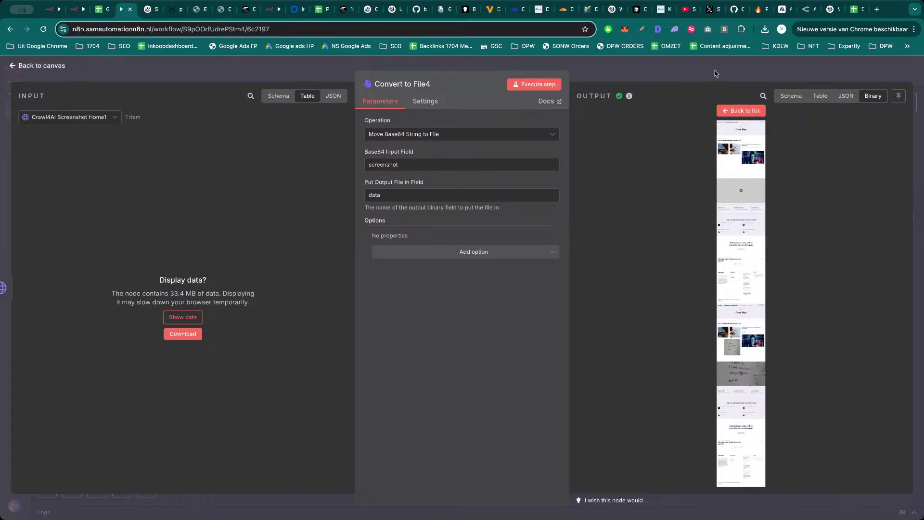
key(Escape)
drag(909, 195, 189, 462)
key(d)
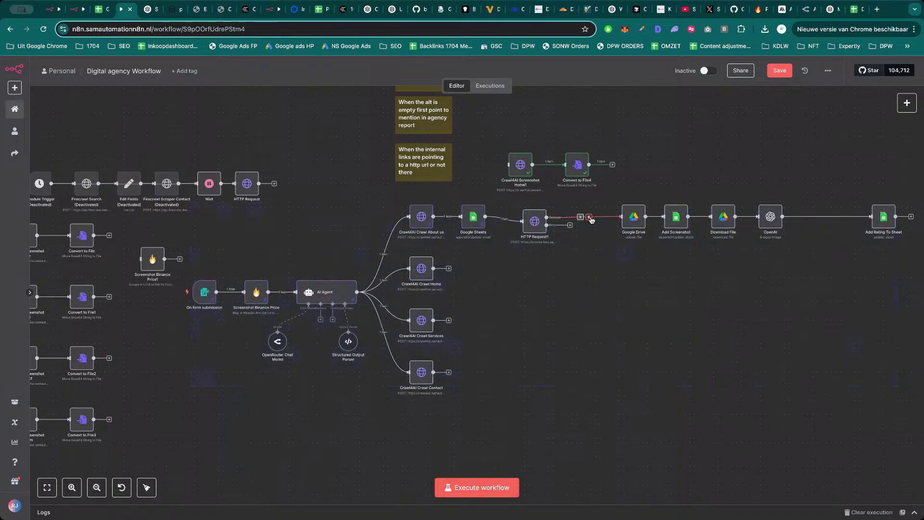
Run the workflow and preview HTTP Request1's captured google_screenshot.png image.
click(590, 218)
click(505, 487)
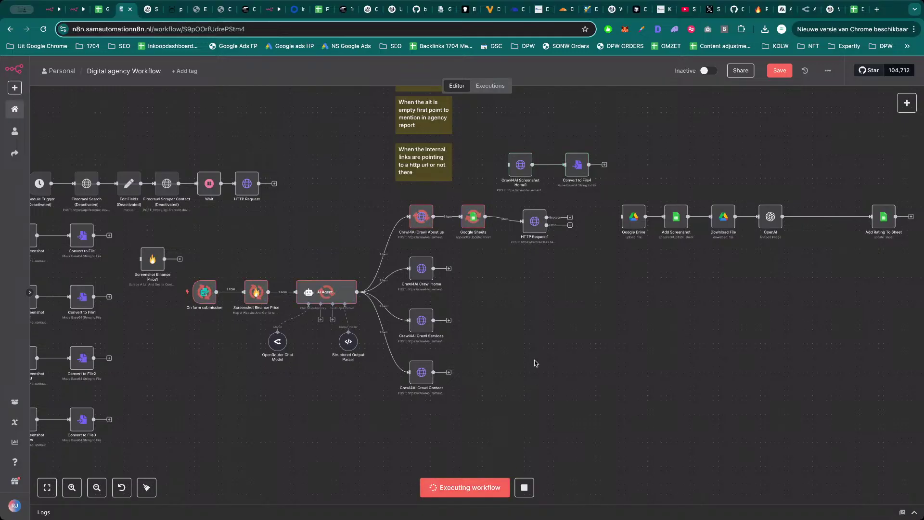
double_click(536, 222)
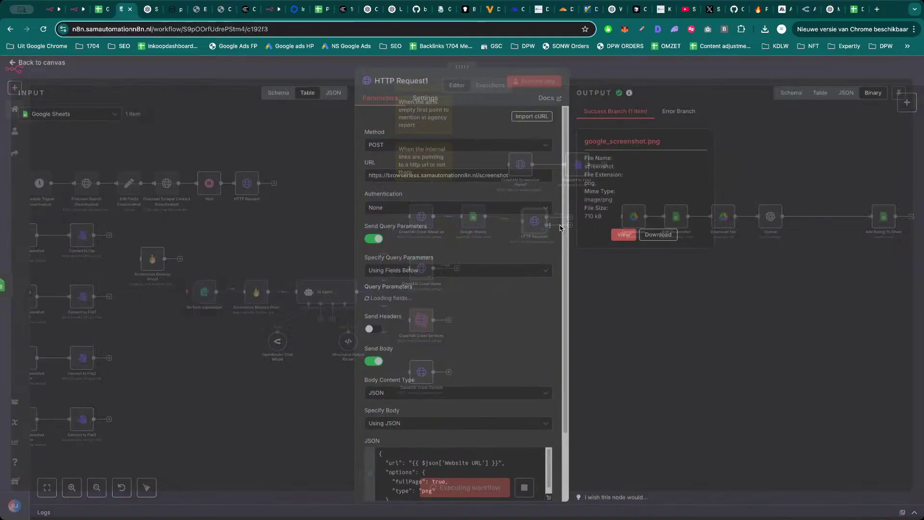
click(626, 236)
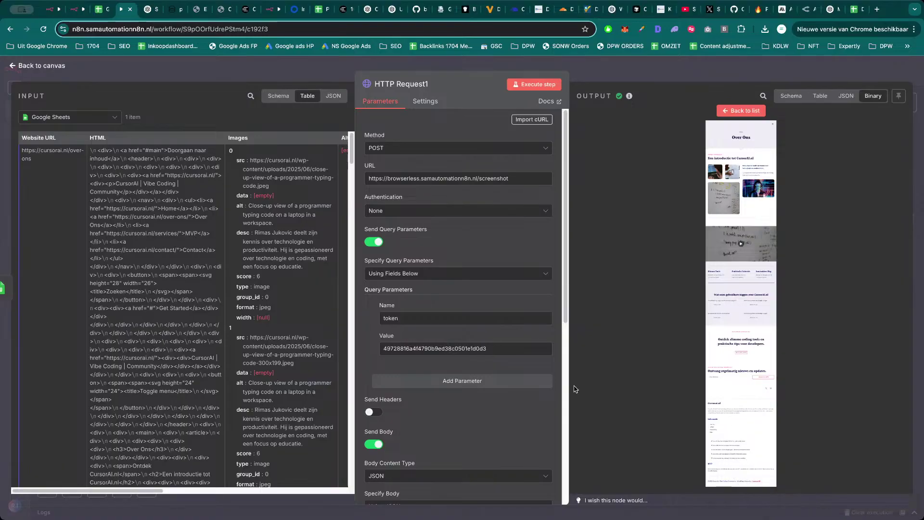
scroll(466, 399, down, 4)
scroll(439, 383, down, 1)
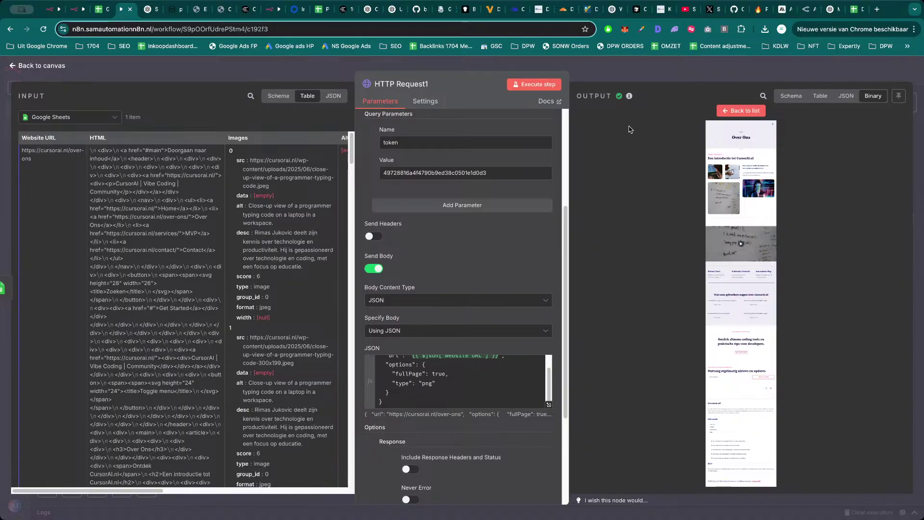
click(680, 71)
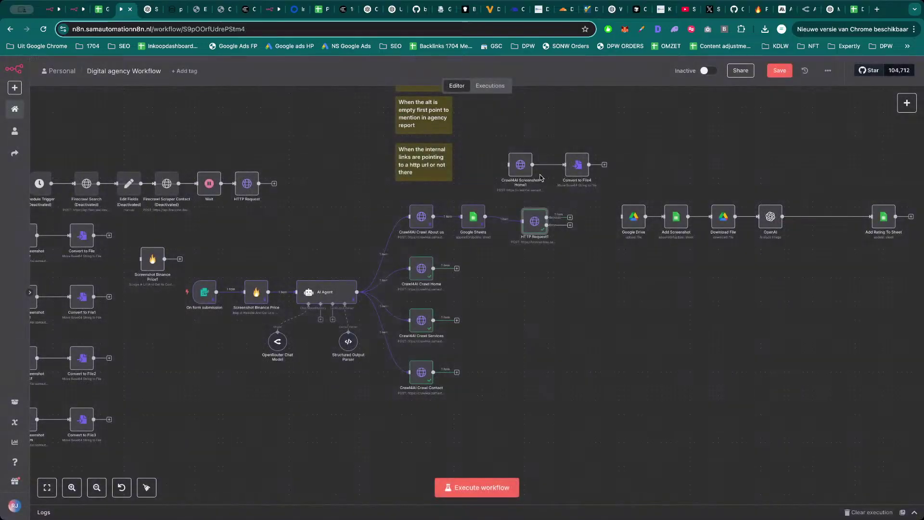
double_click(535, 218)
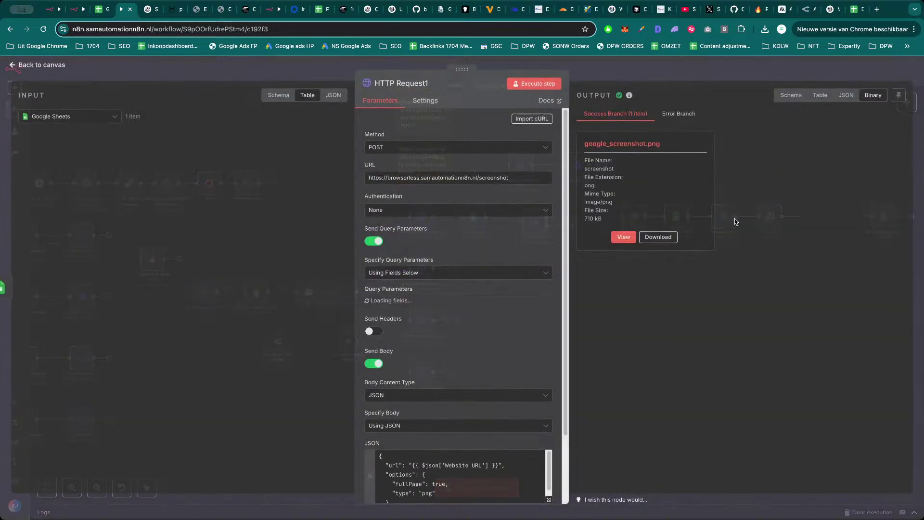
click(629, 242)
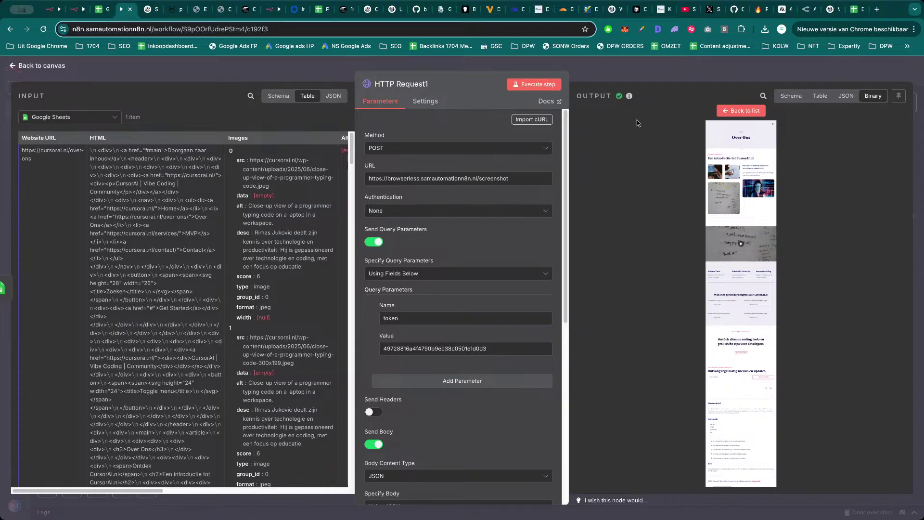
click(665, 78)
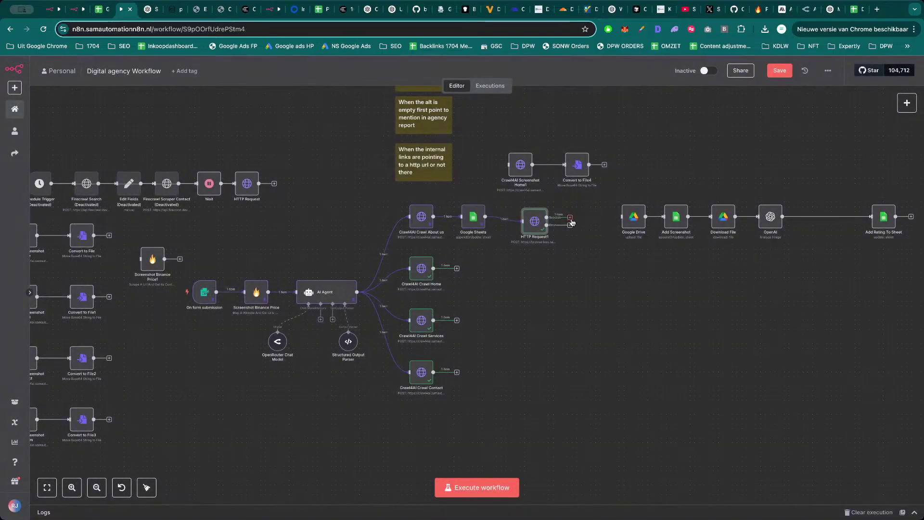
Select HTTP Request1's output field name, google_screenshot.png, to reuse it.
key(Tab)
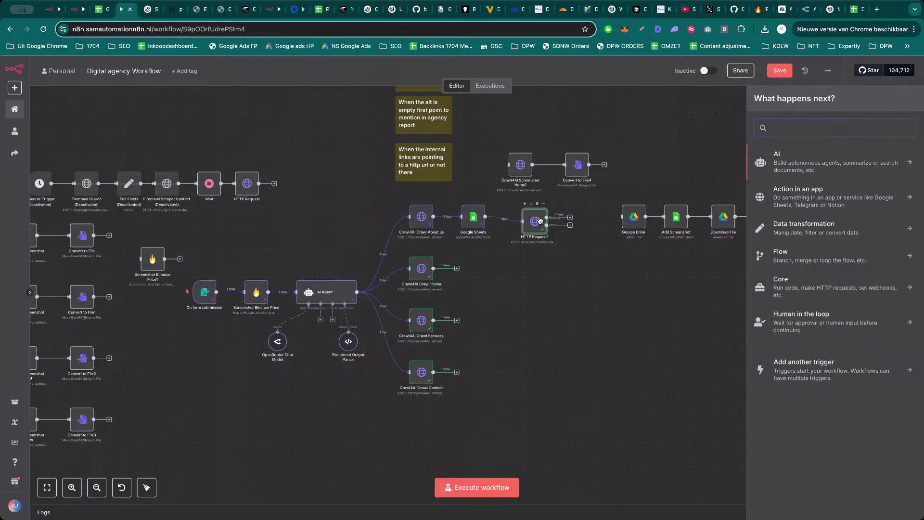
key(Escape)
key(Return)
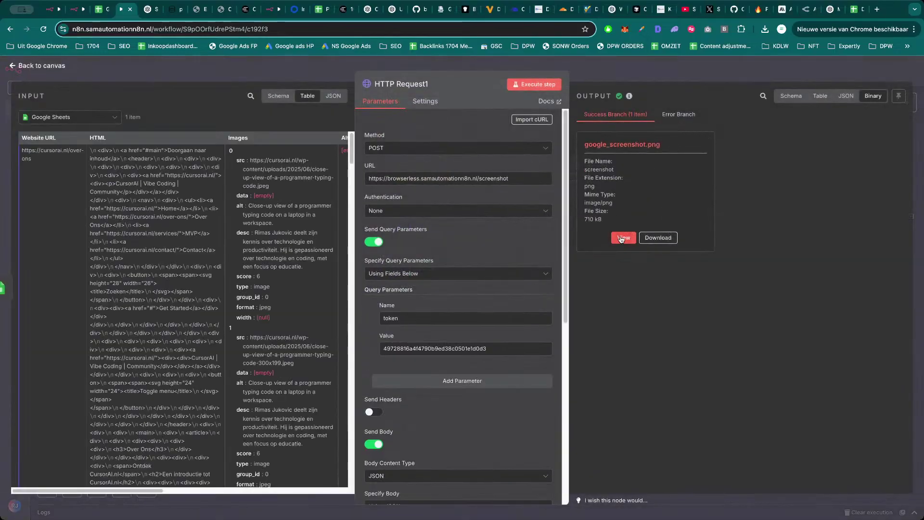
scroll(468, 332, down, 7)
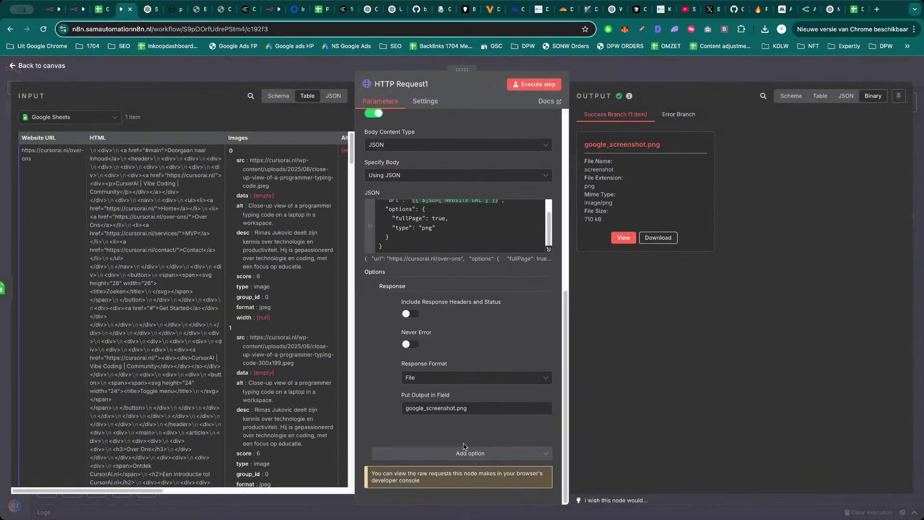
triple_click(459, 407)
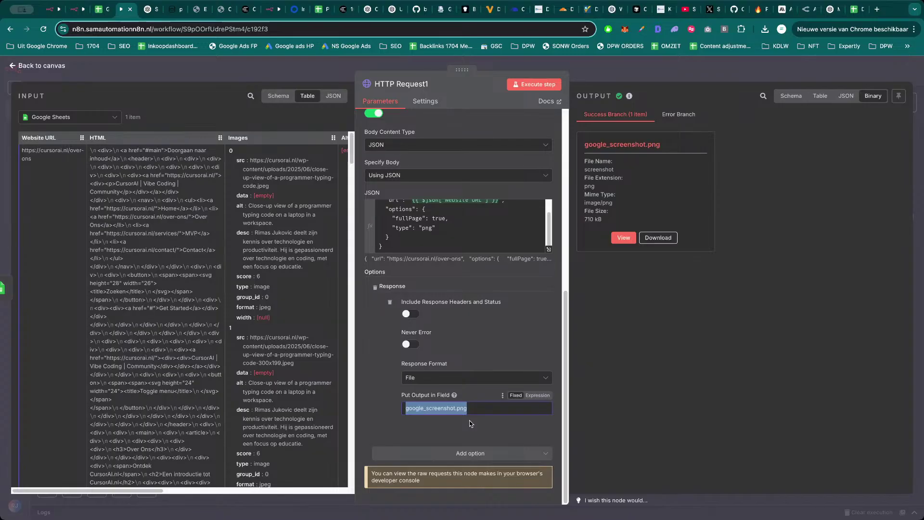
click(696, 79)
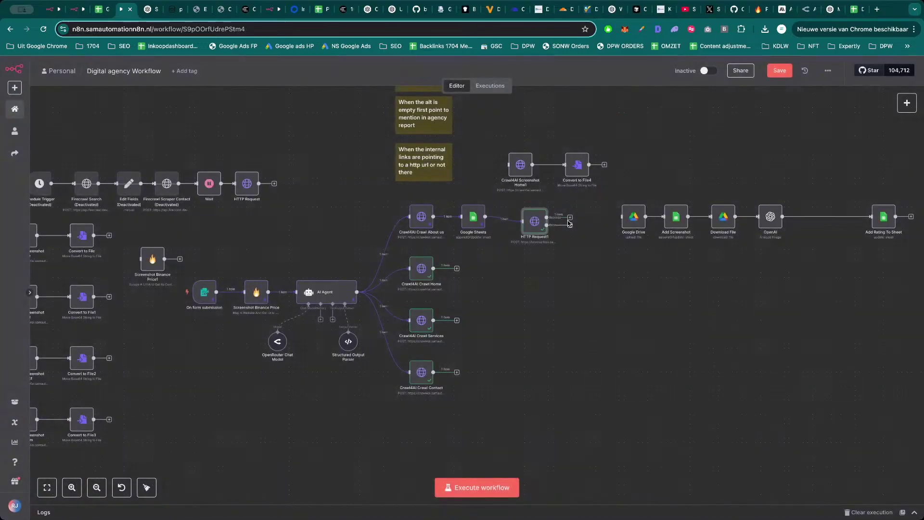
Delete the Google Drive upload node and open Add Screenshot's settings.
click(569, 217)
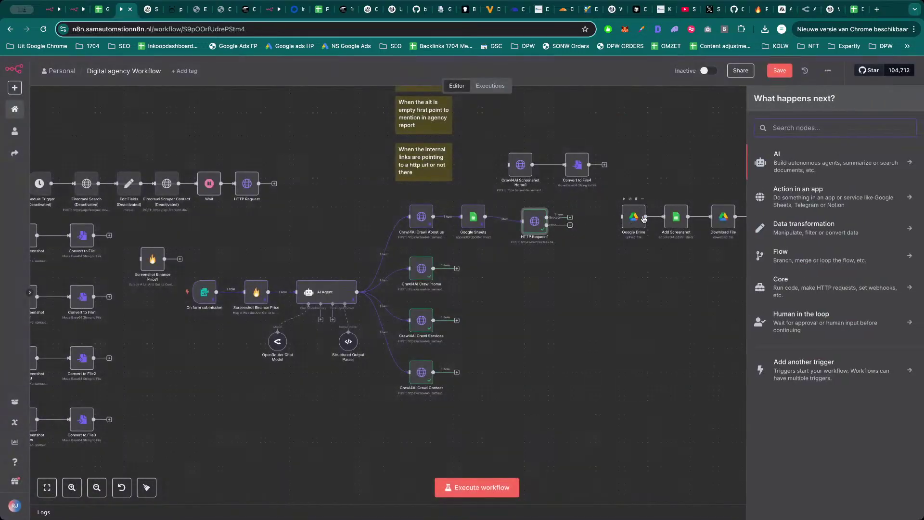
click(636, 219)
key(Delete)
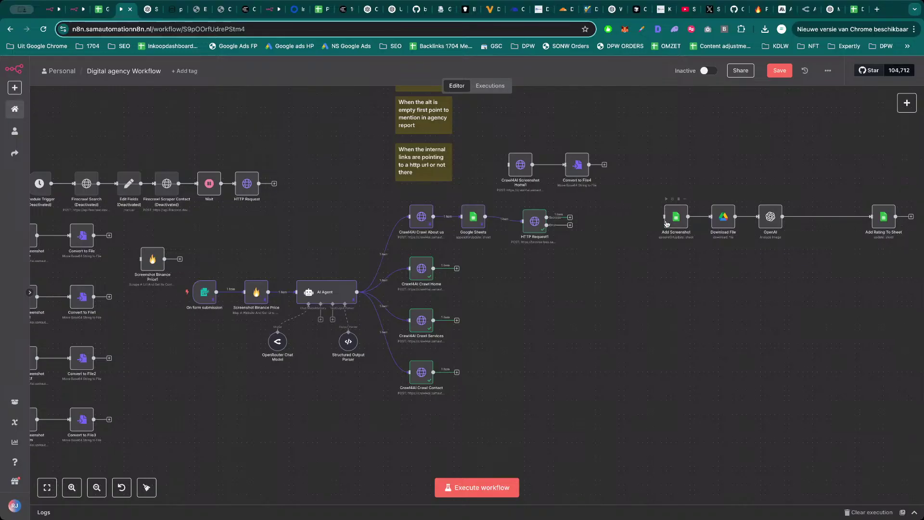
click(674, 218)
double_click(535, 223)
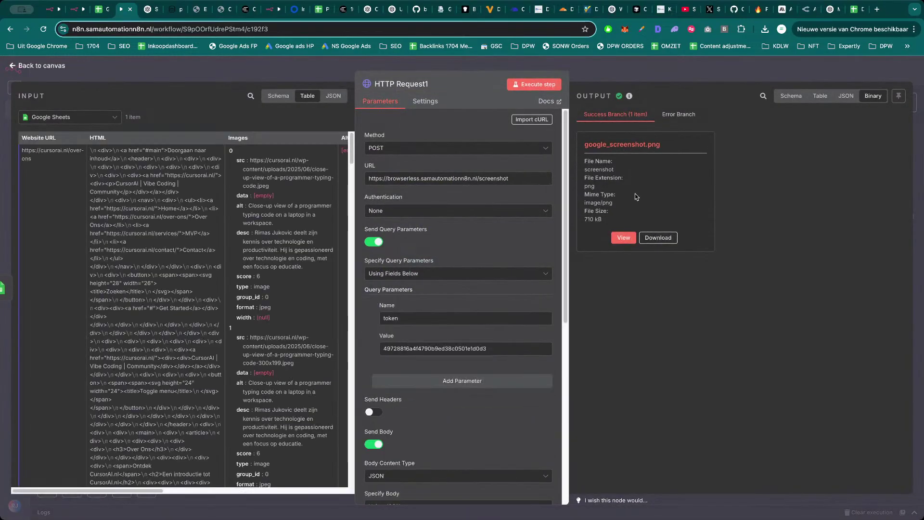
key(Escape)
double_click(667, 217)
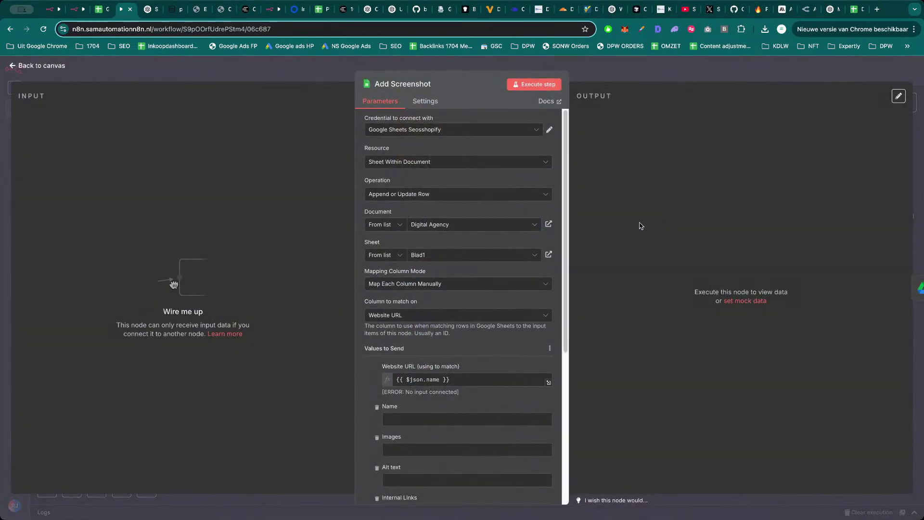
Connect HTTP Request1's success output to Add Screenshot and view HTTP Request1's fields as a schema.
key(Escape)
drag(571, 218, 662, 220)
double_click(675, 217)
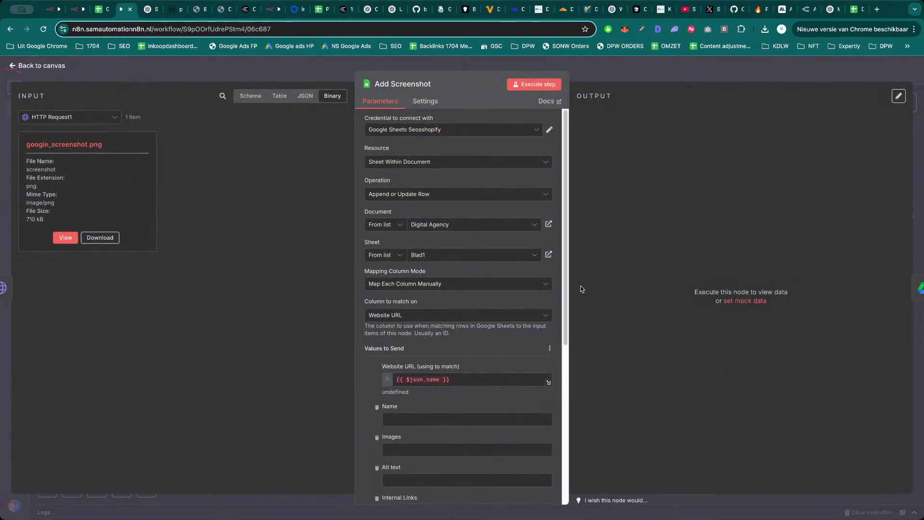
click(72, 117)
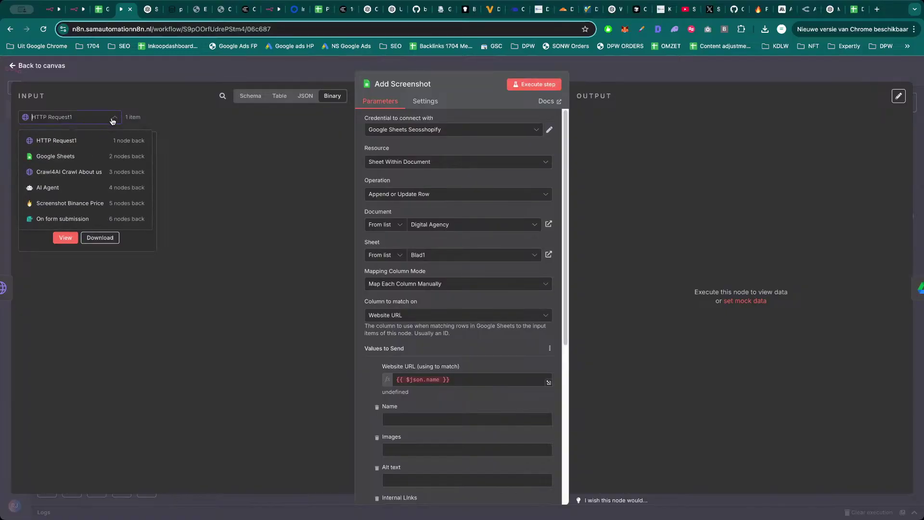
click(78, 181)
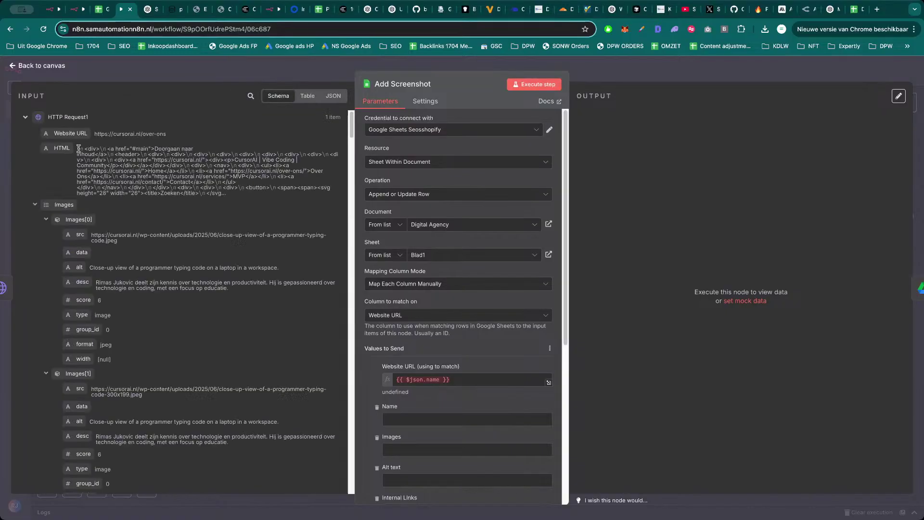
Map Website URL into the match column and clear the old webContentLink Screenshot expression.
drag(391, 356, 383, 386)
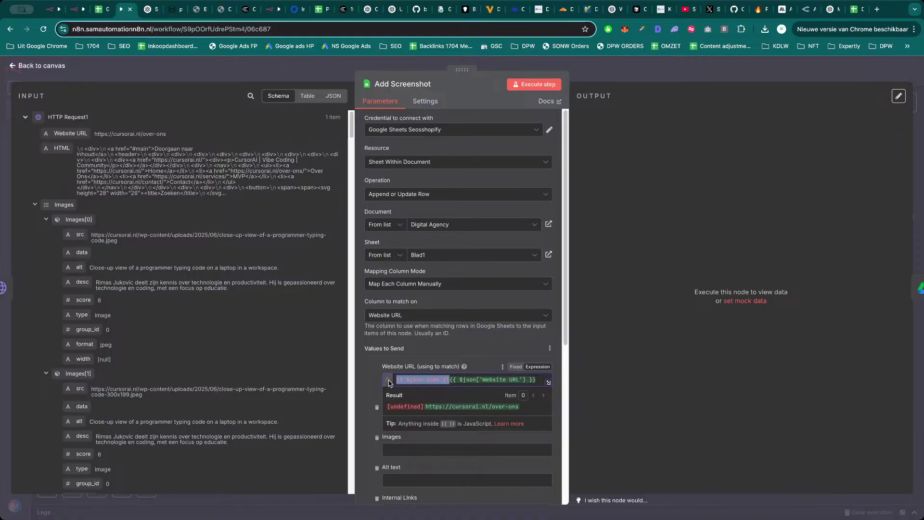
key(BackSpace)
click(378, 378)
scroll(379, 373, down, 3)
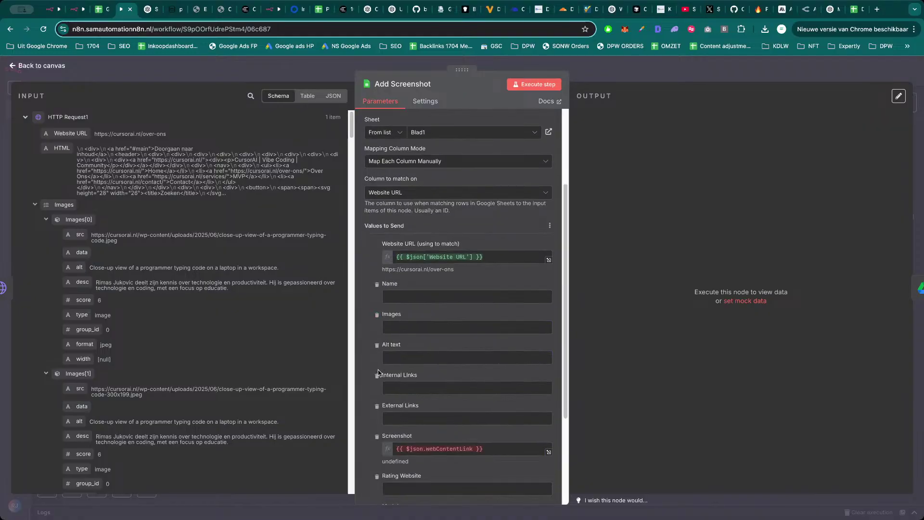
scroll(379, 373, down, 2)
double_click(447, 410)
key(super+a)
text(d)
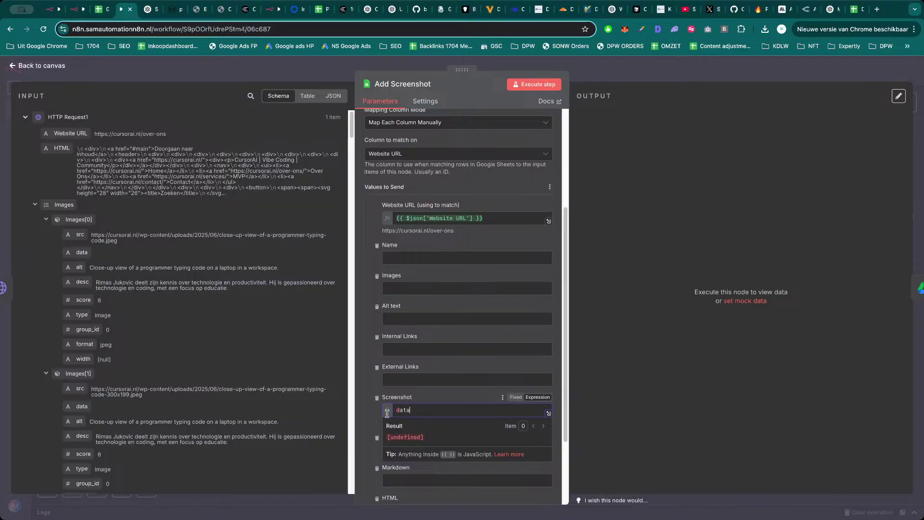
click(366, 422)
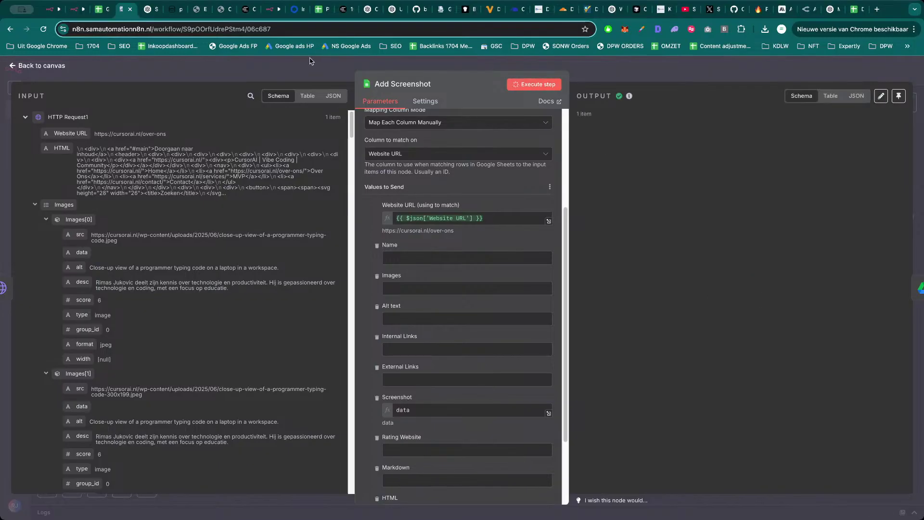
Review Add Screenshot's input data table and HTTP Request1's output.
click(312, 99)
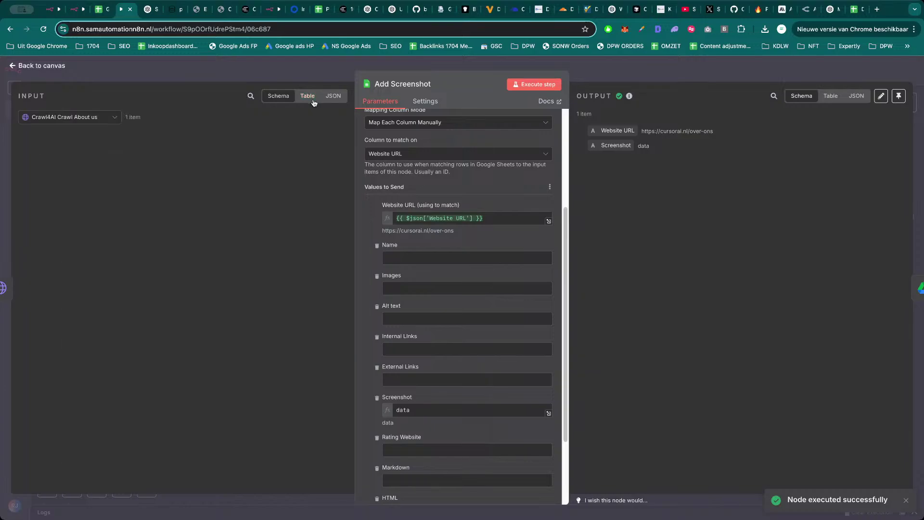
click(73, 117)
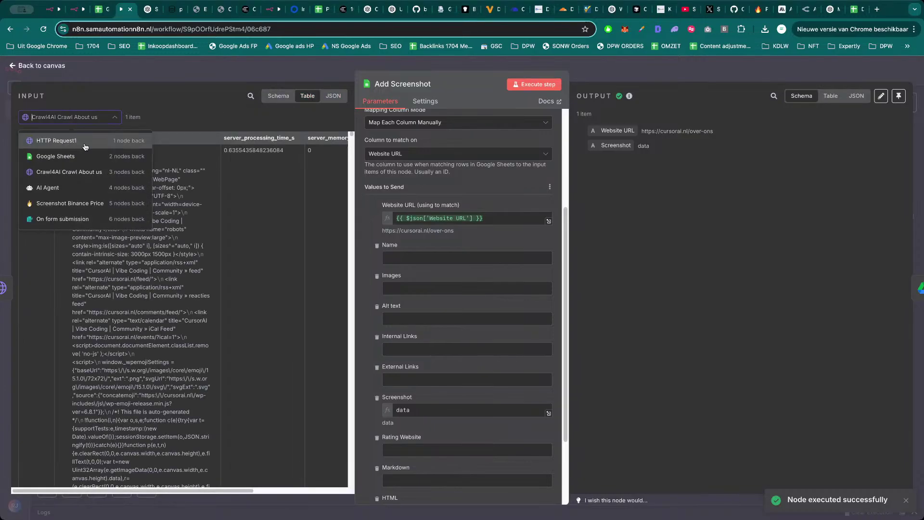
key(Escape)
key(Escape)
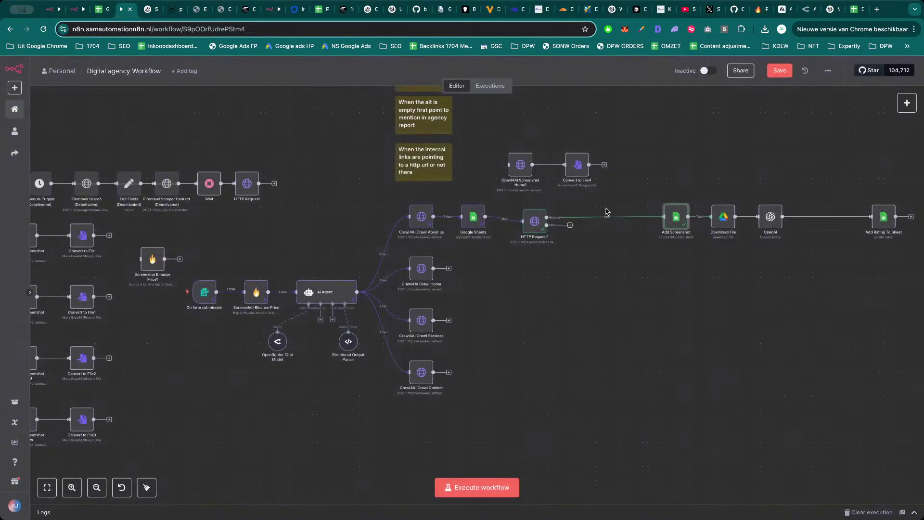
double_click(535, 225)
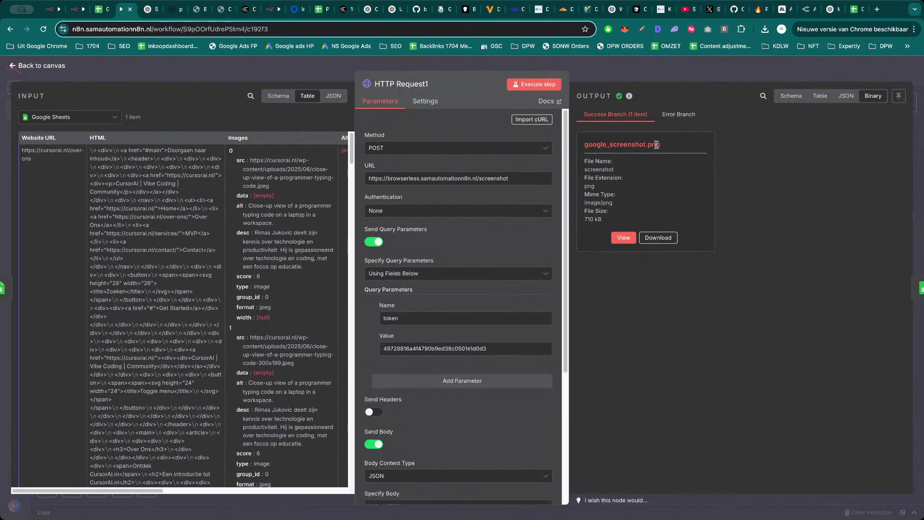
click(671, 62)
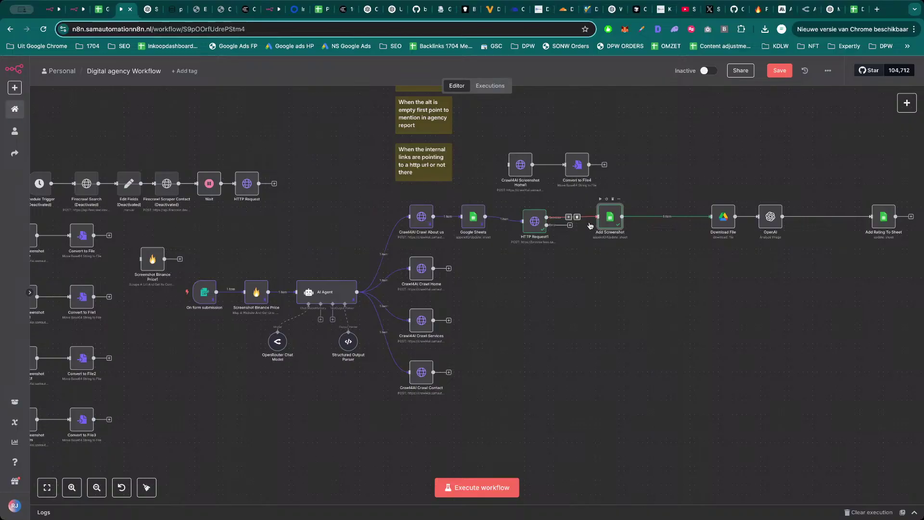
Set the Screenshot column to google_screenshot.png and execute Add Screenshot.
double_click(590, 220)
scroll(438, 365, down, 3)
click(423, 437)
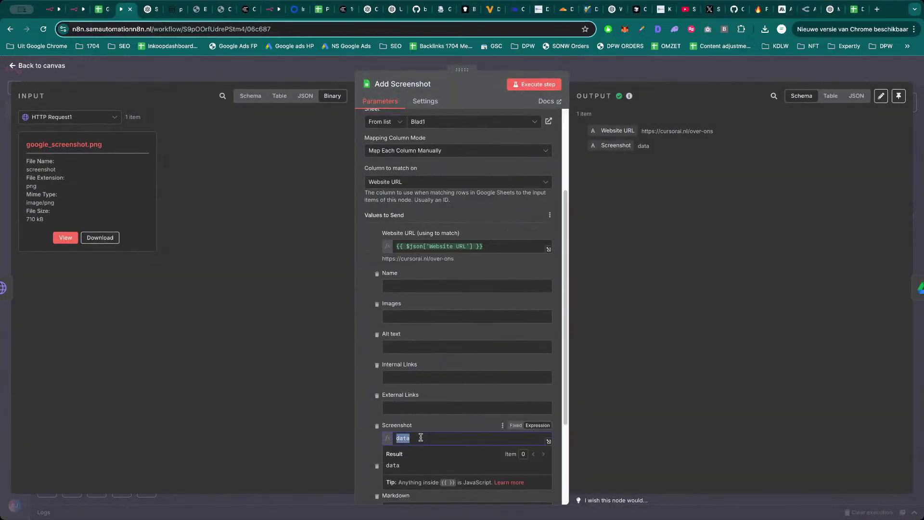
key(BackSpace)
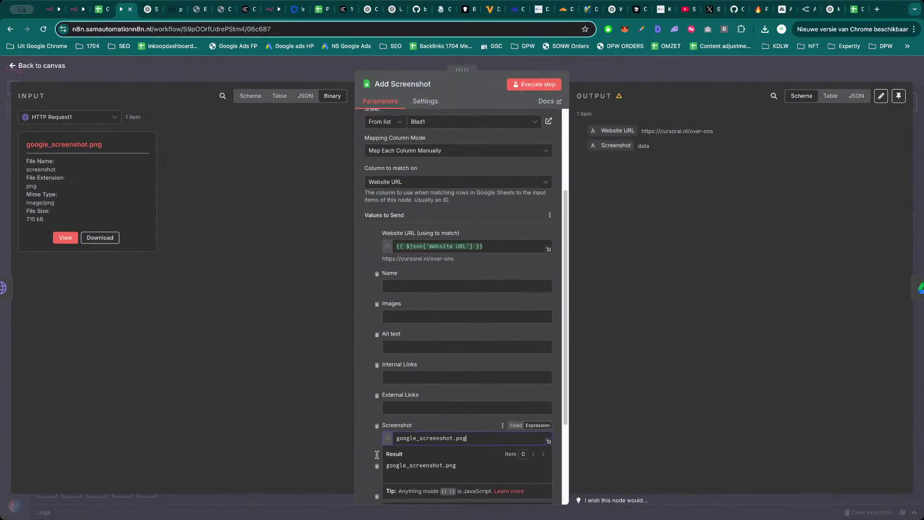
click(378, 443)
click(534, 84)
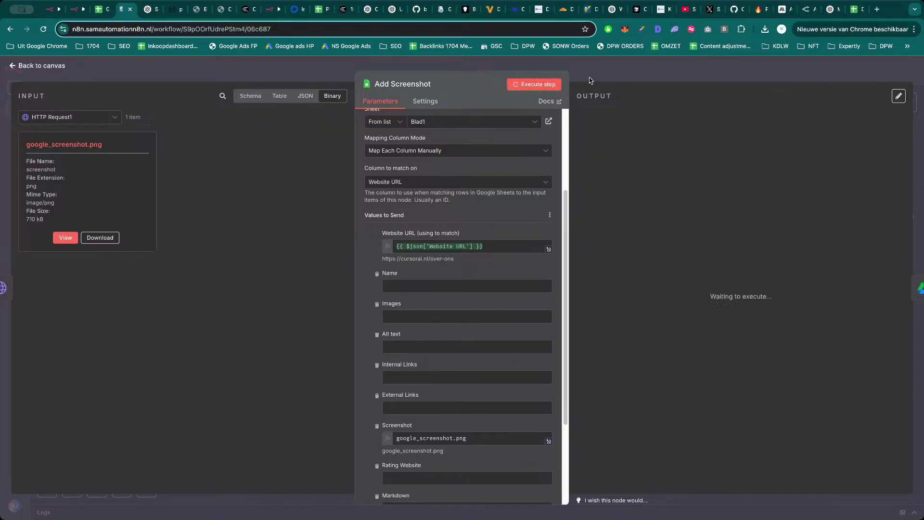
Confirm the sheet's G2 Screenshot value, then switch to the Browserless screenshots workflow.
click(859, 9)
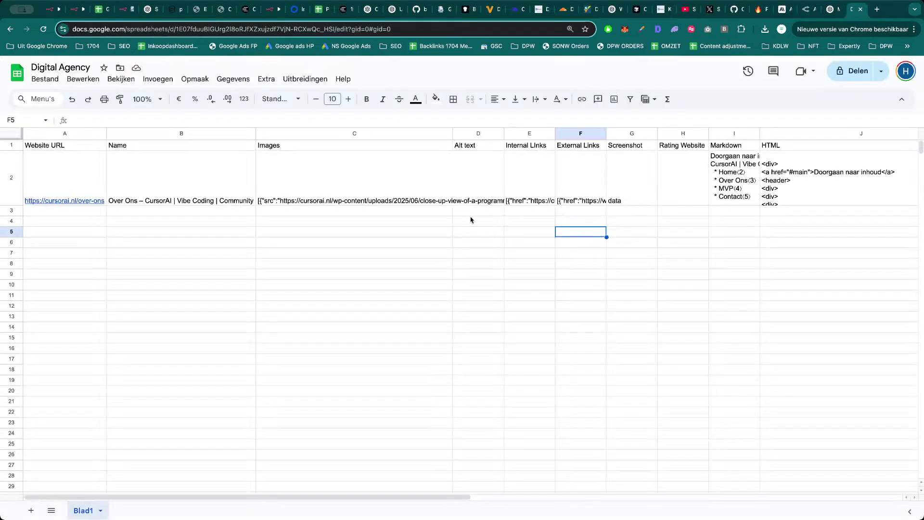
click(640, 193)
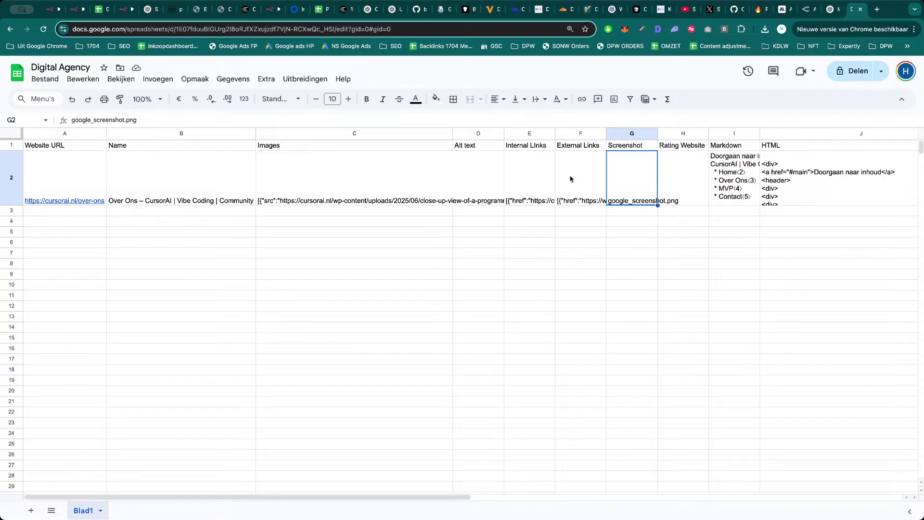
key(super+3)
key(super+5)
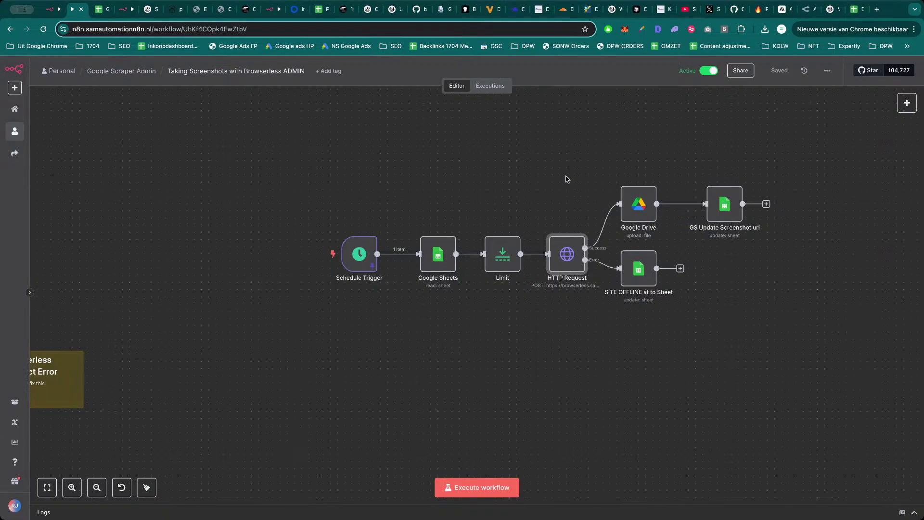
Delete the Add Screenshot node from the Digital agency workflow.
scroll(475, 292, down, 5)
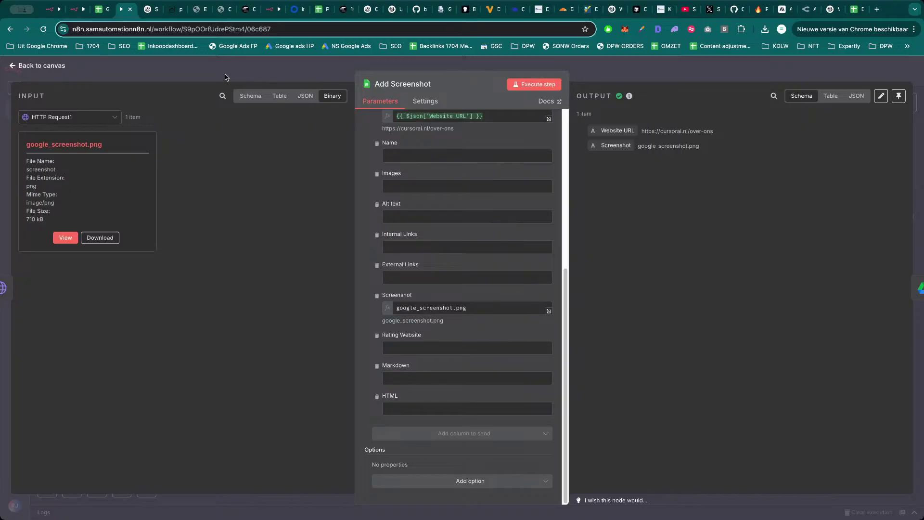
key(Escape)
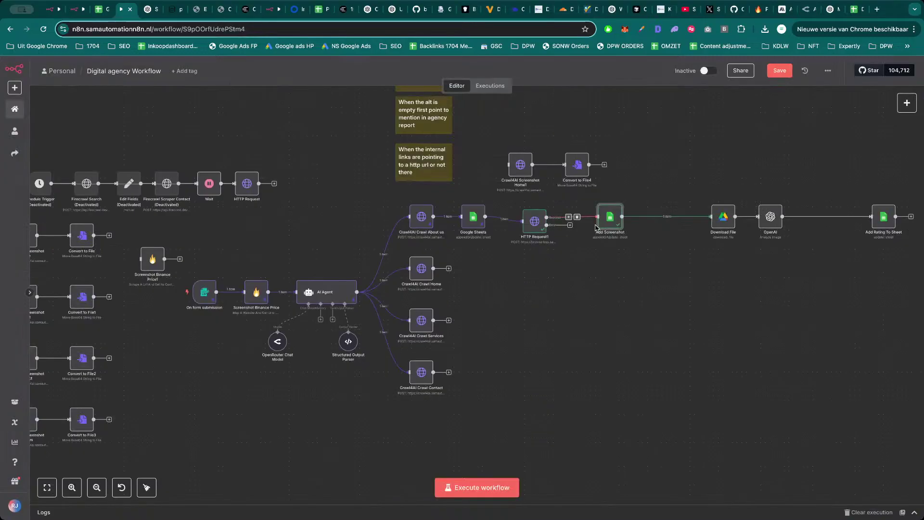
drag(595, 225, 614, 225)
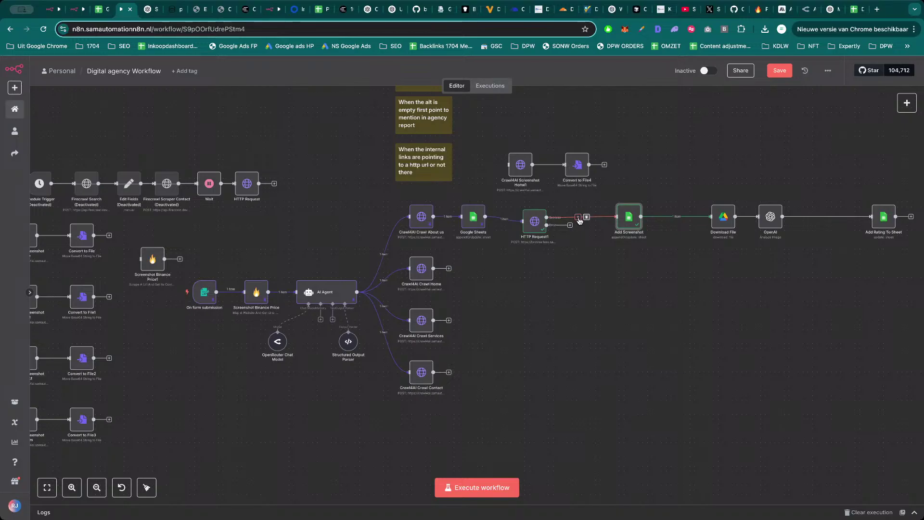
drag(626, 222, 605, 218)
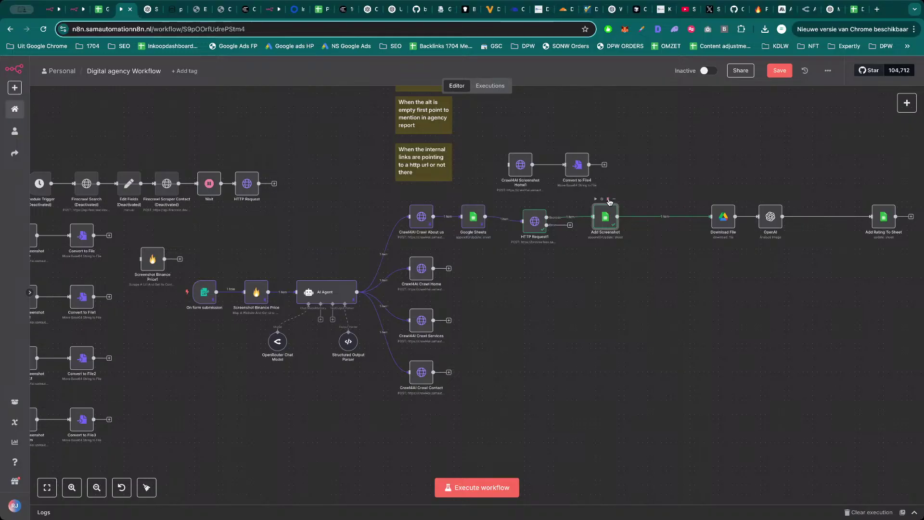
click(608, 199)
Delete the Download File node and place OpenAI right after HTTP Request1.
drag(720, 218, 612, 218)
double_click(614, 216)
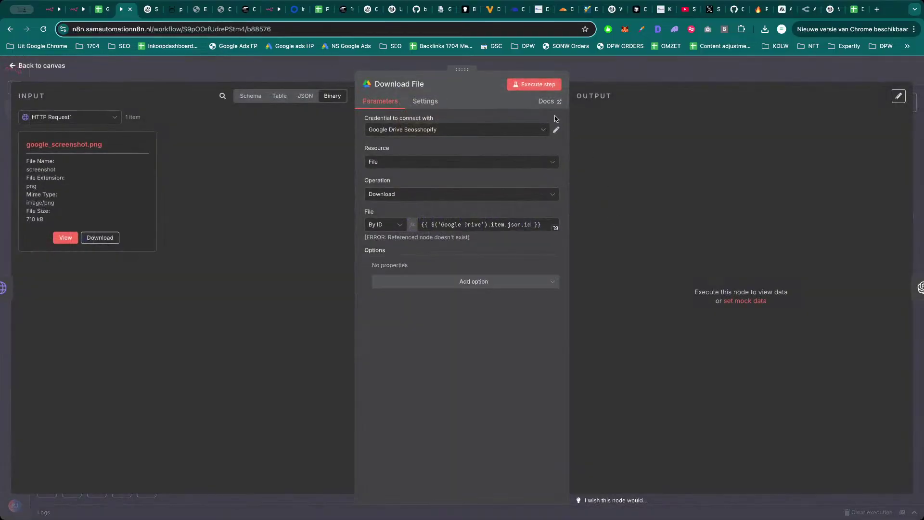
click(581, 69)
click(617, 200)
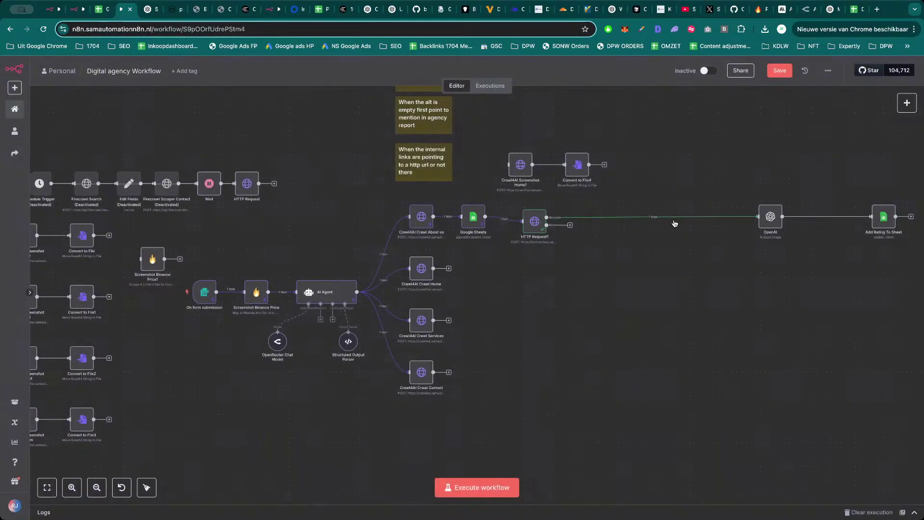
drag(771, 217, 613, 222)
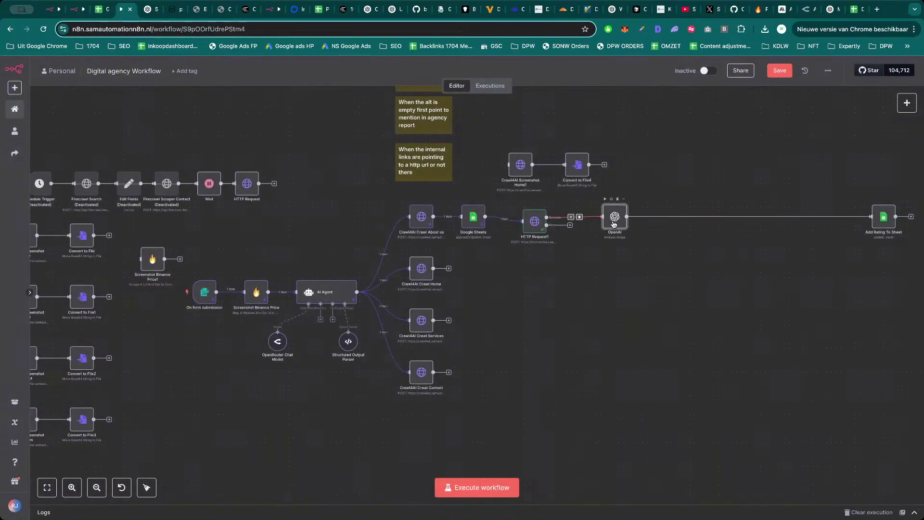
Point the OpenAI node at google_screenshot.png, run it, and check the JSON evaluation scoring 4.25.
double_click(614, 222)
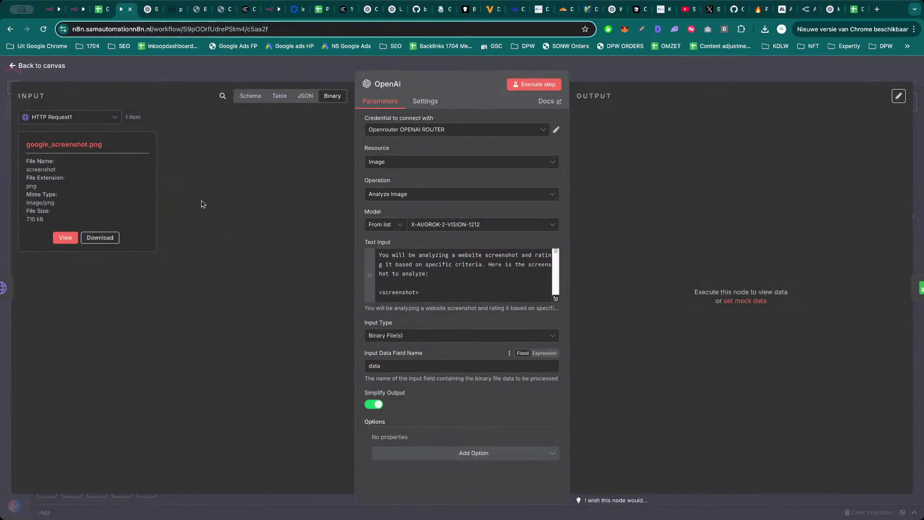
click(409, 367)
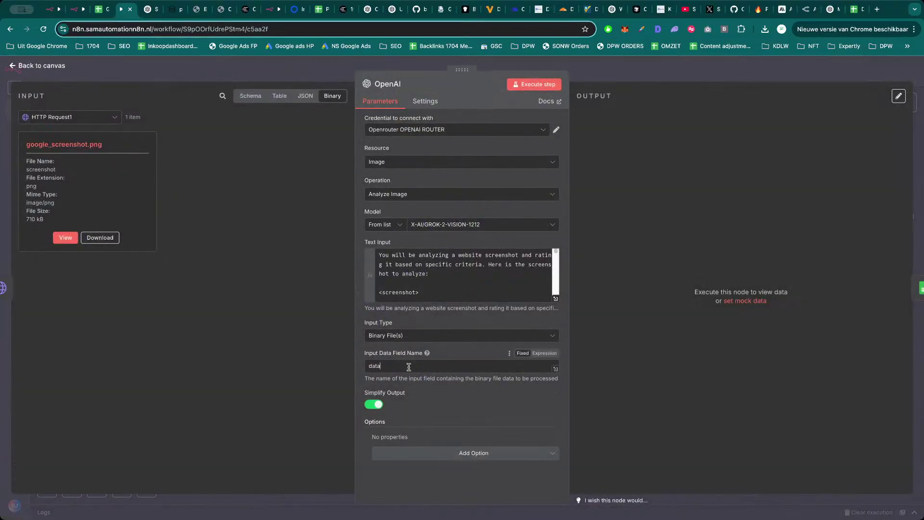
key(ctrl+a)
text(google_screenshot.png)
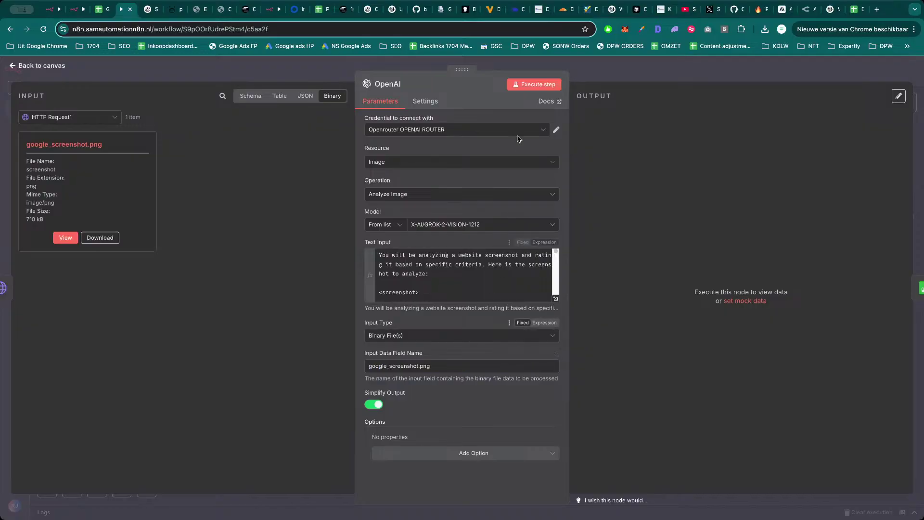
click(549, 85)
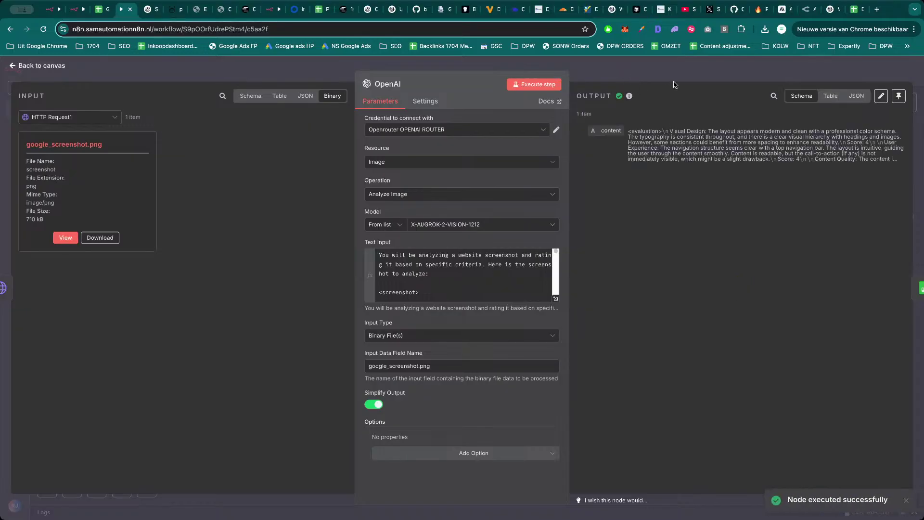
click(854, 98)
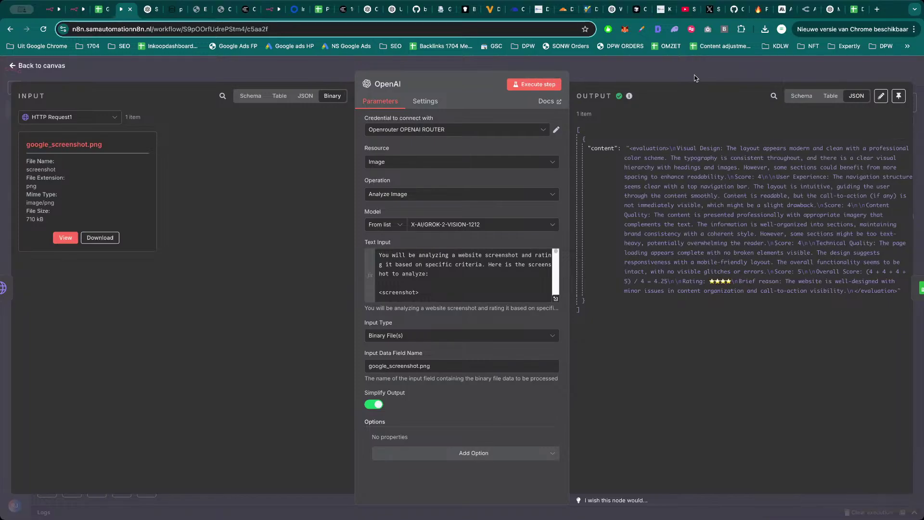
key(Escape)
drag(882, 221, 688, 221)
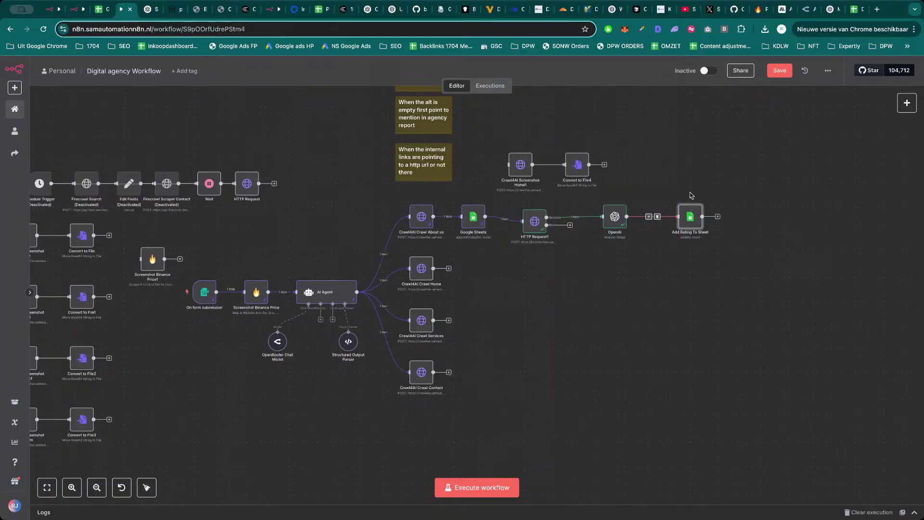
Map the sheet's Website URL and OpenAI content into Website URL and Rating Website.
double_click(694, 222)
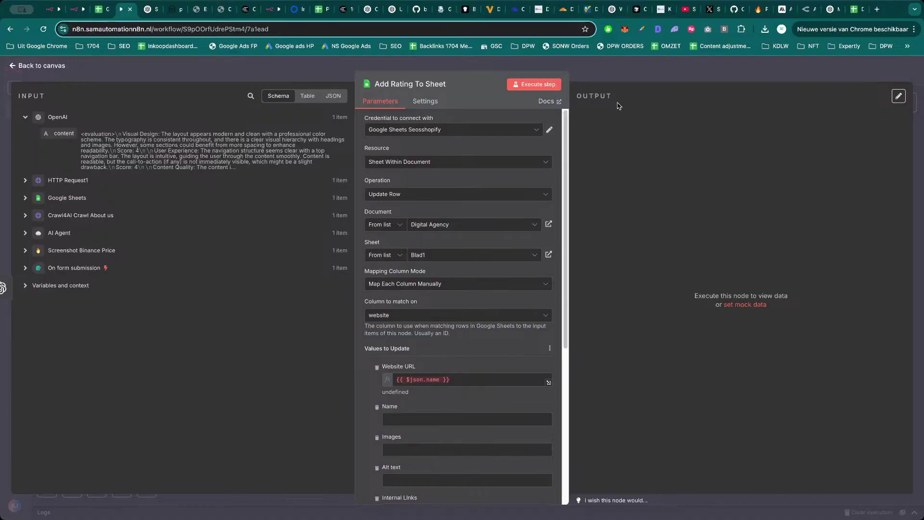
triple_click(460, 378)
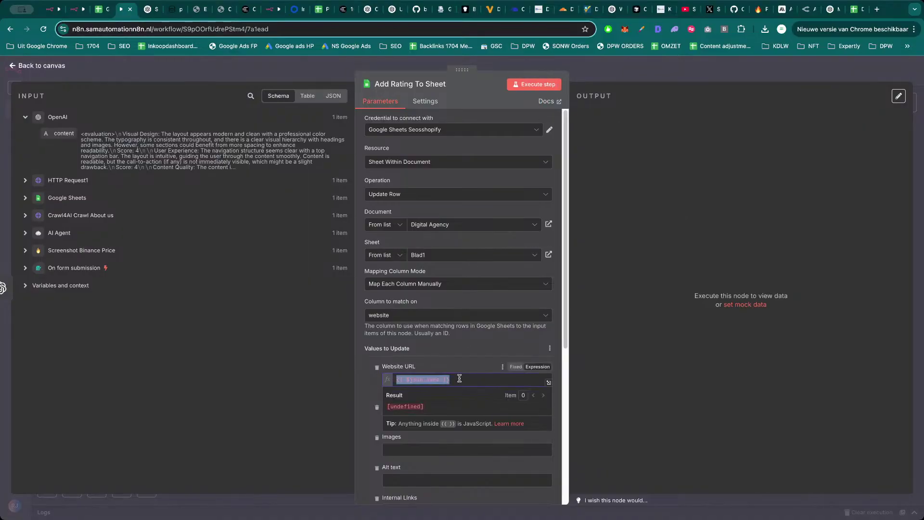
key(BackSpace)
click(54, 199)
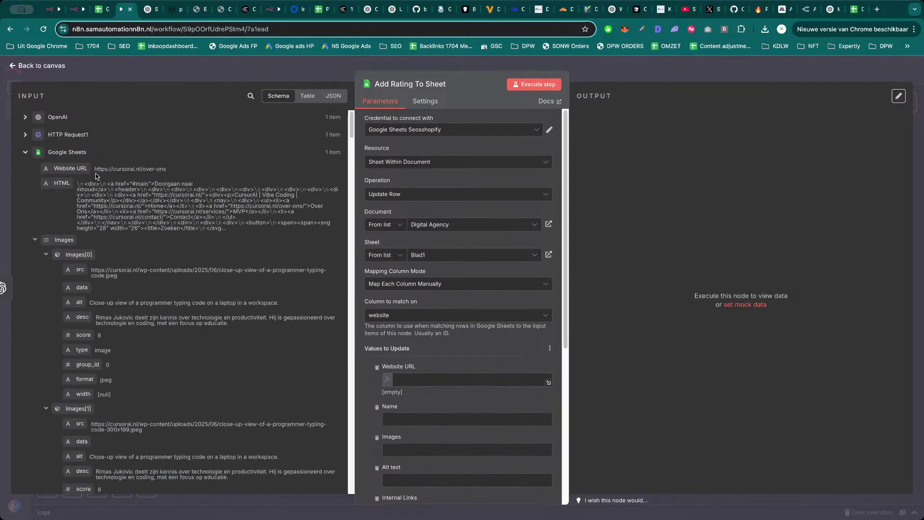
drag(72, 168, 448, 380)
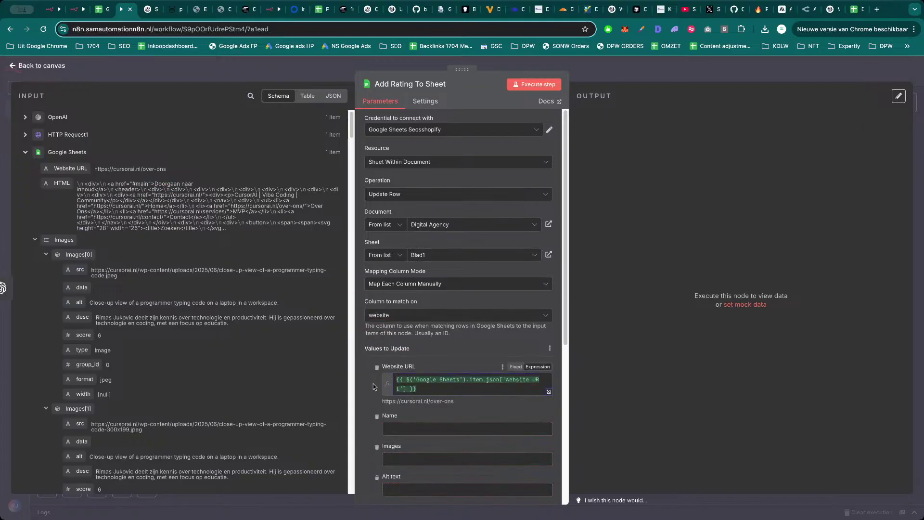
scroll(374, 385, down, 5)
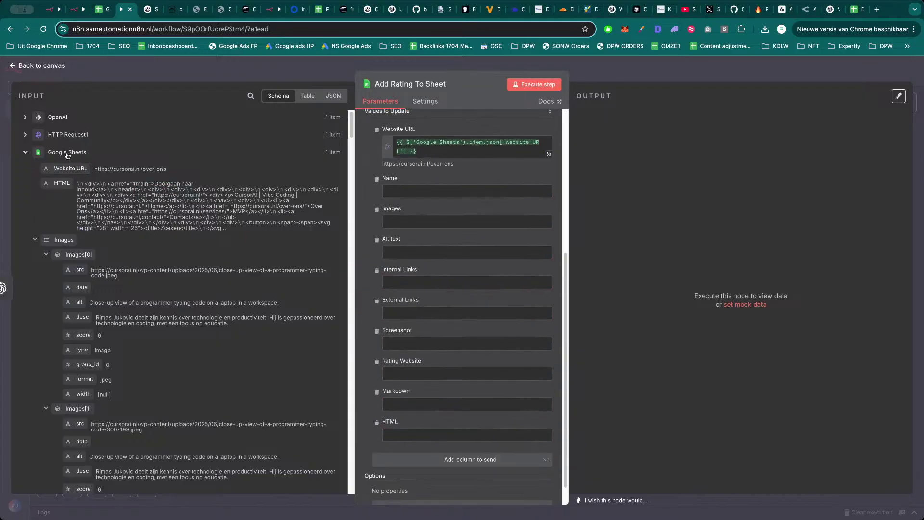
click(60, 118)
drag(62, 134, 421, 377)
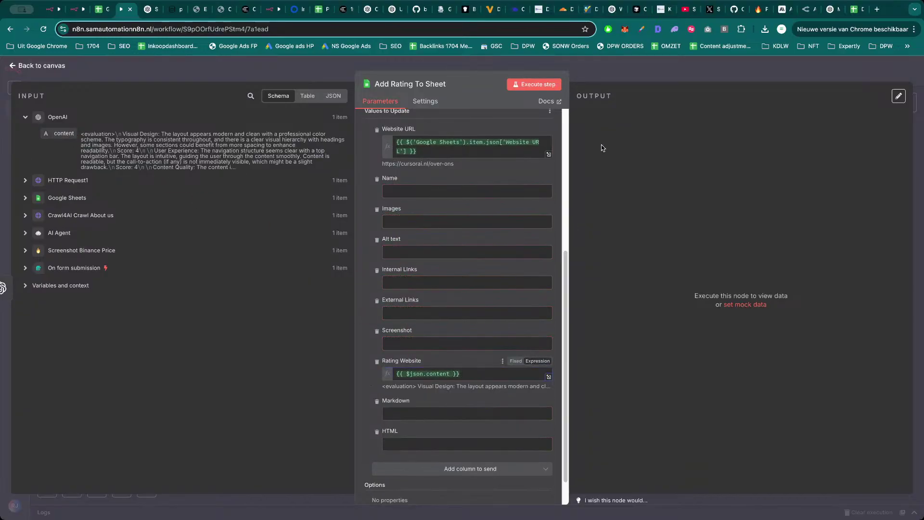
click(622, 74)
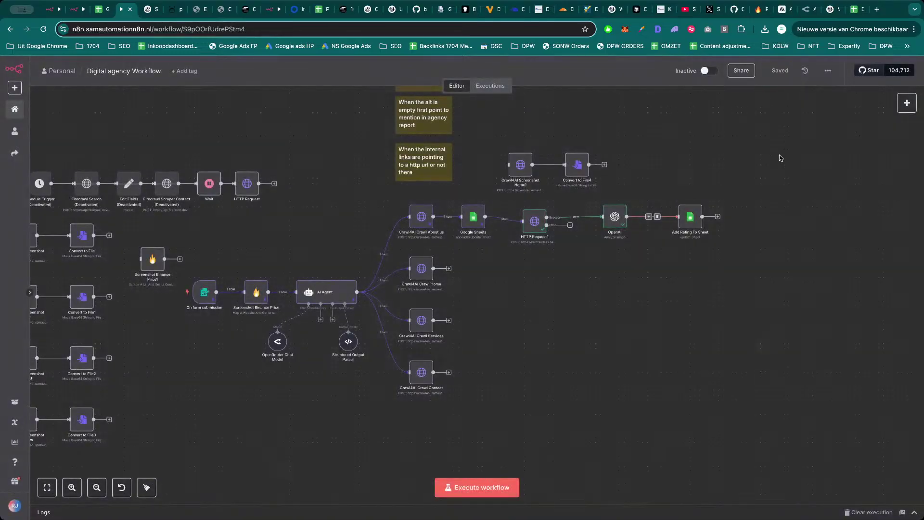
Run Add Rating To Sheet and check the Digital Agency spreadsheet.
double_click(689, 219)
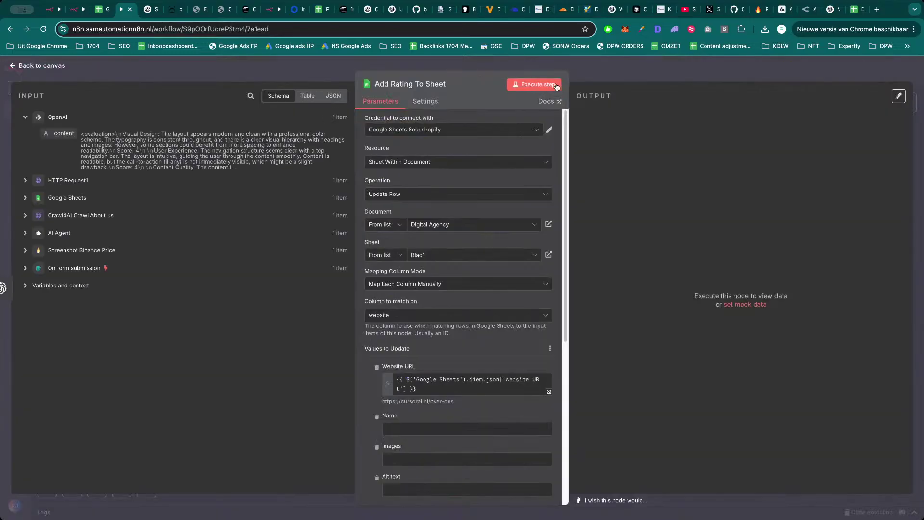
click(560, 85)
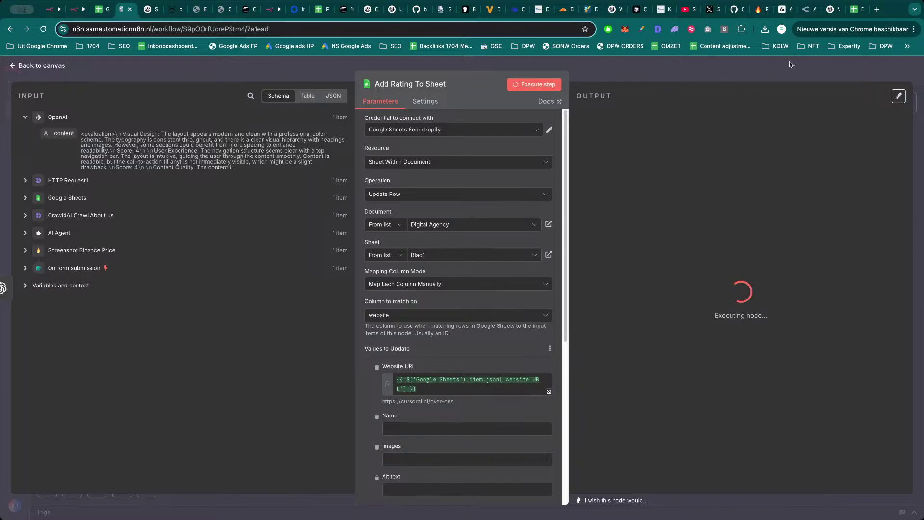
click(855, 9)
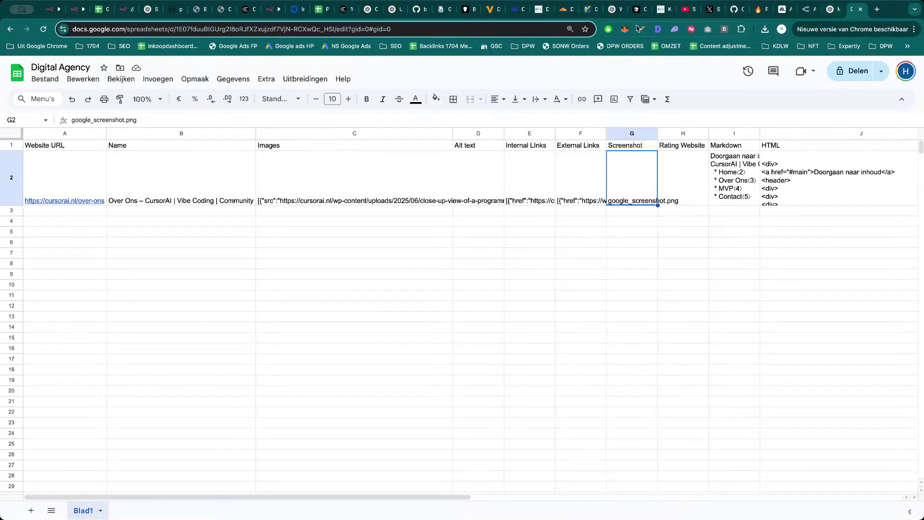
key(super+3)
key(super+4)
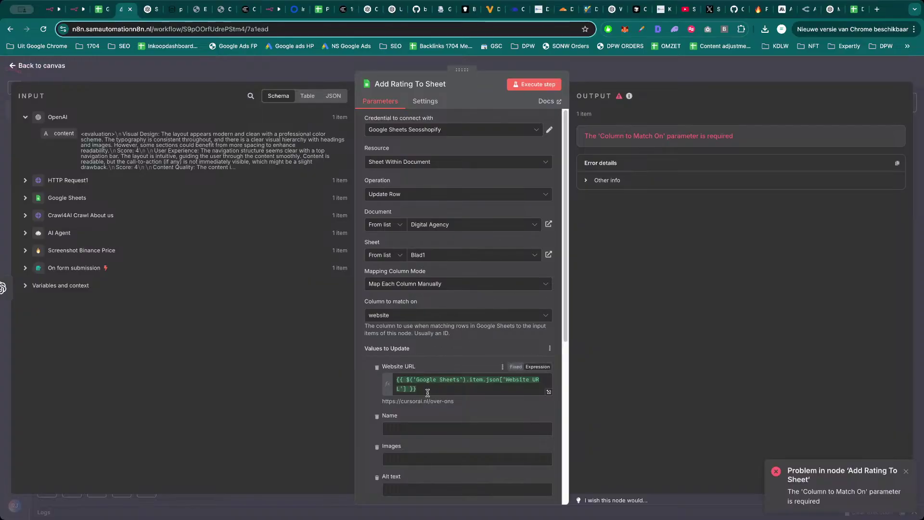
key(super+Return)
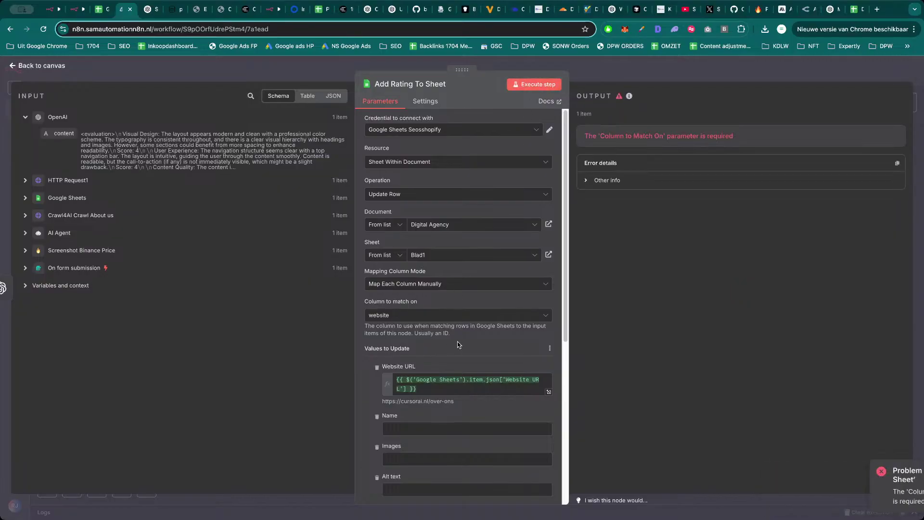
Set Column to match on to Website URL and rerun the step.
click(423, 316)
click(421, 343)
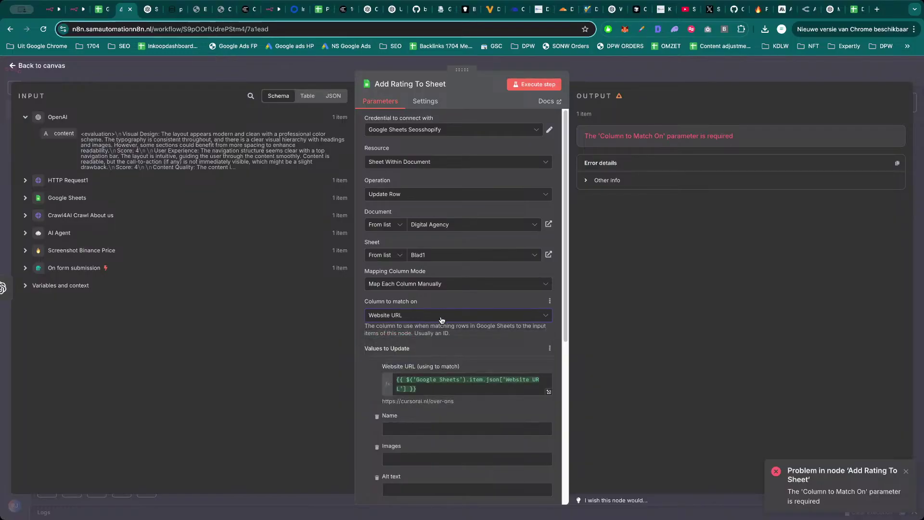
click(534, 84)
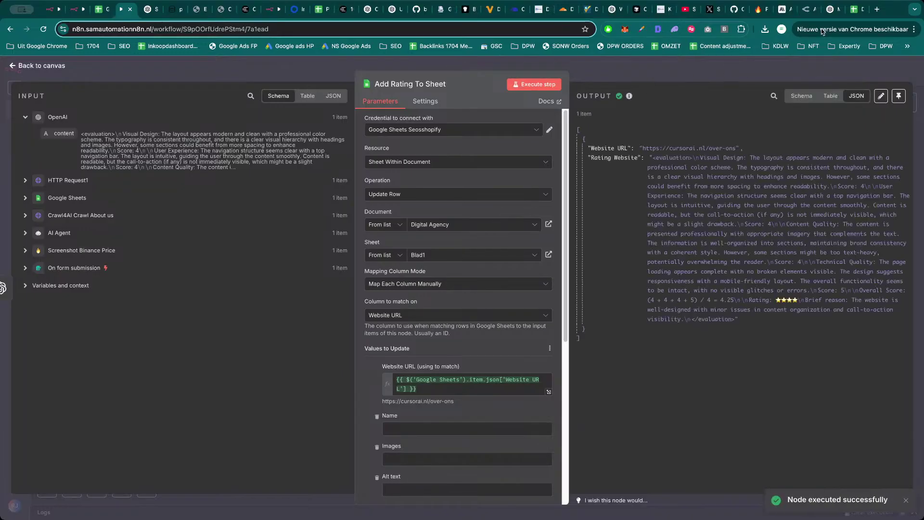
click(852, 13)
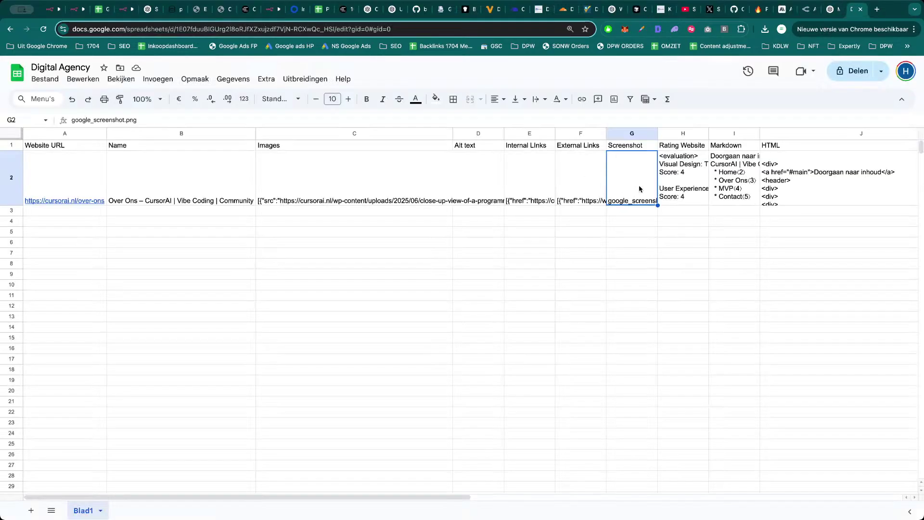
Widen column H and read the full evaluation in cell H2.
click(677, 181)
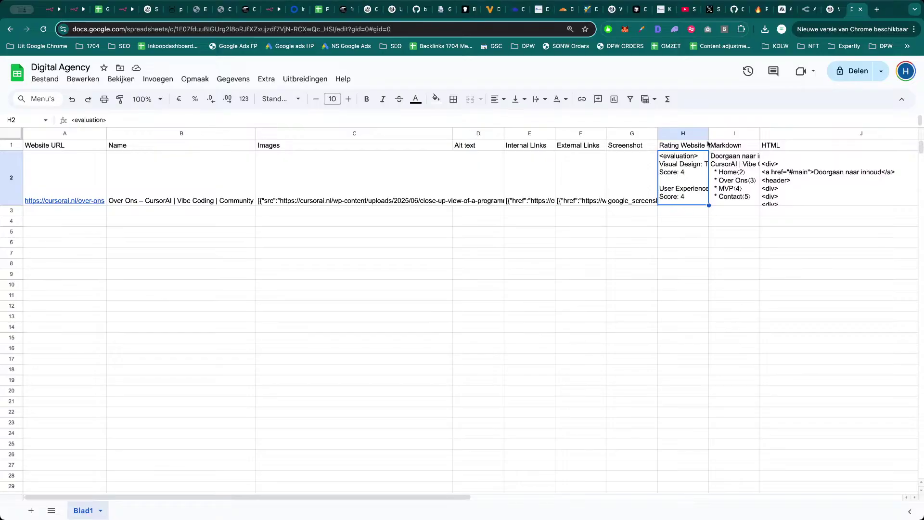
drag(709, 134, 781, 134)
double_click(727, 187)
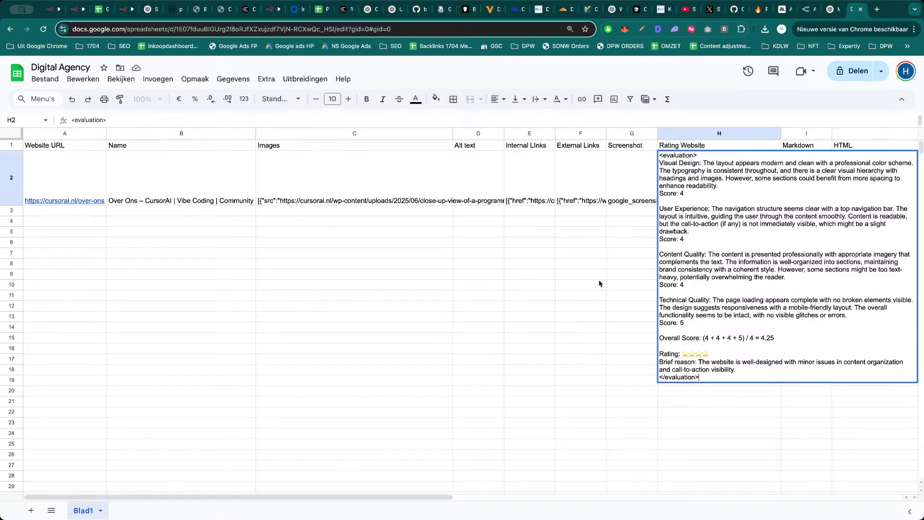
key(Escape)
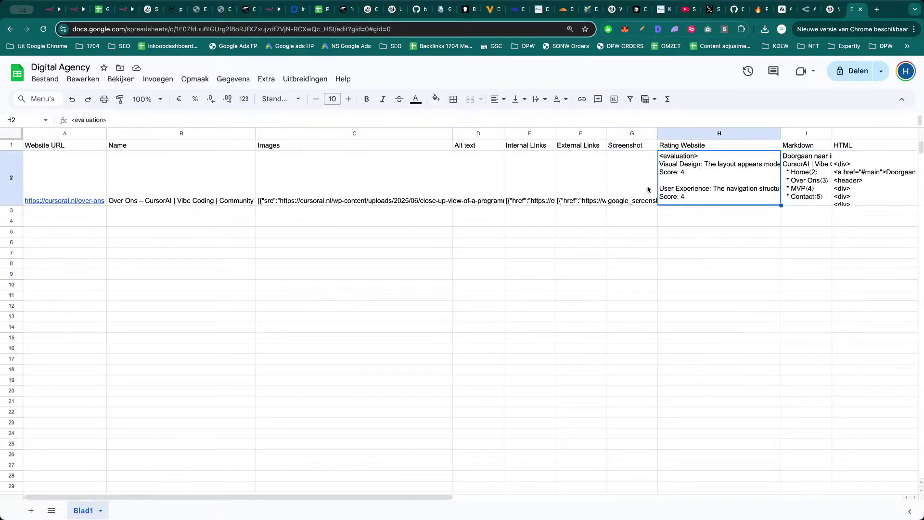
Inspect row 2's cells, including I2's Markdown content, then switch to the X profile page.
click(648, 189)
click(676, 188)
click(655, 191)
click(684, 186)
click(813, 194)
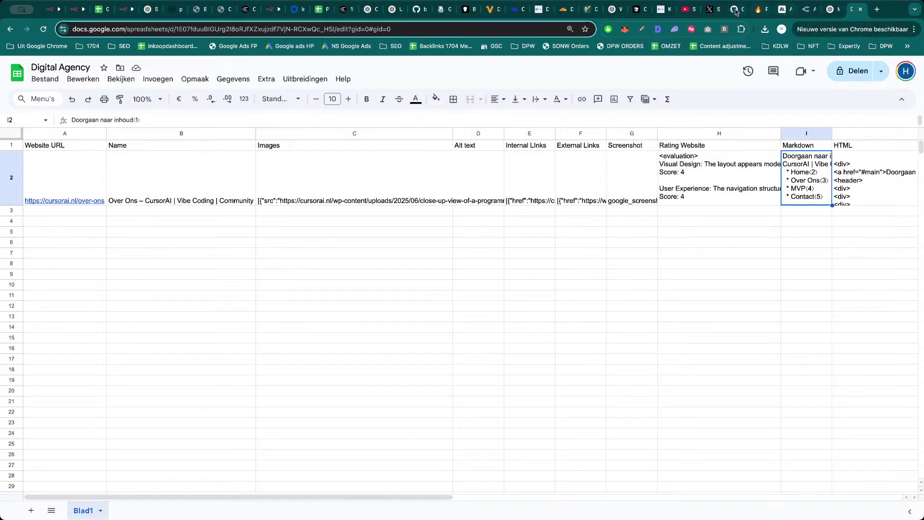
click(714, 13)
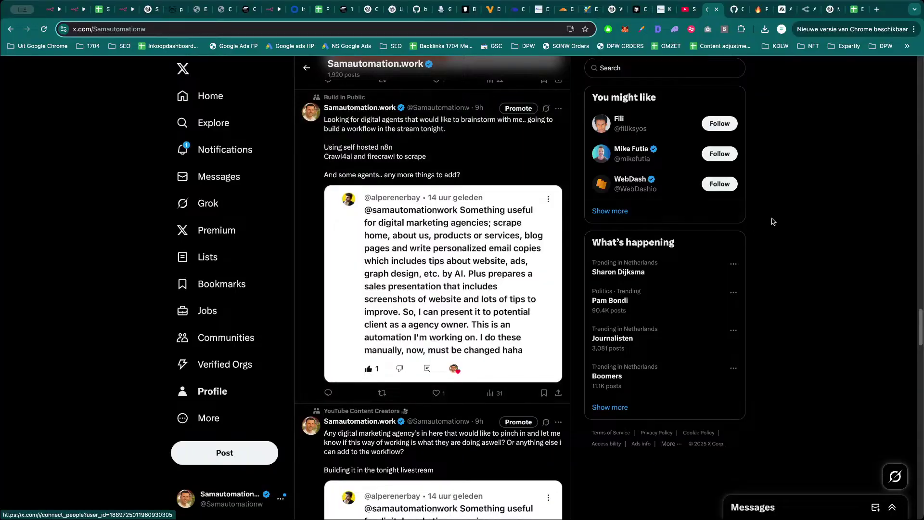
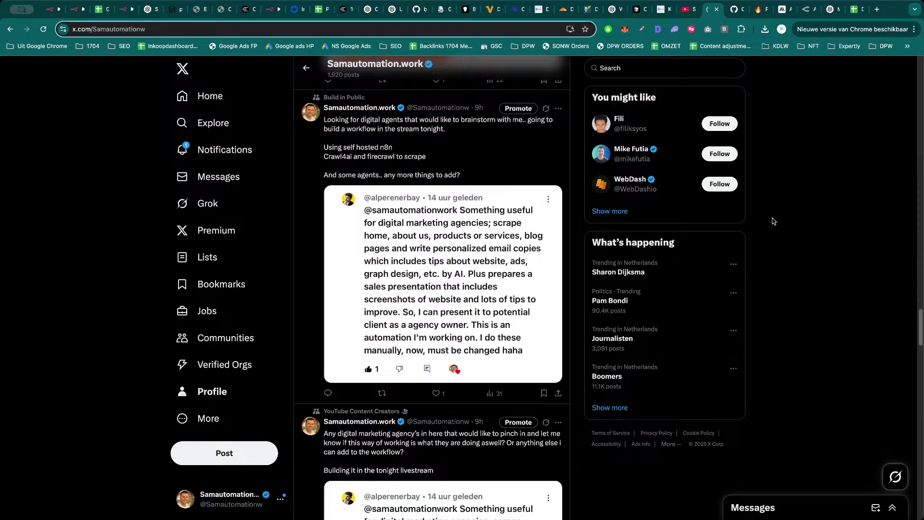
Back in n8n, drag HTTP Request1, OpenAI and Add Rating To Sheet level with the row.
click(125, 9)
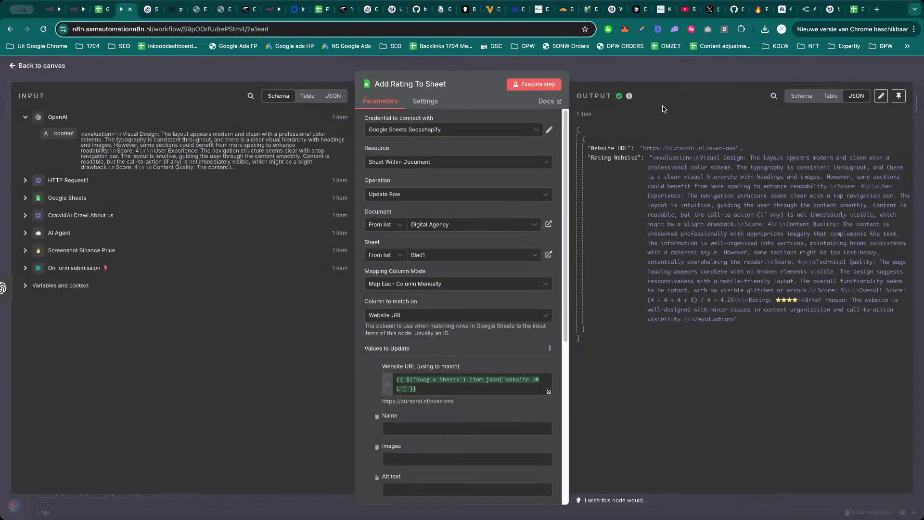
key(Escape)
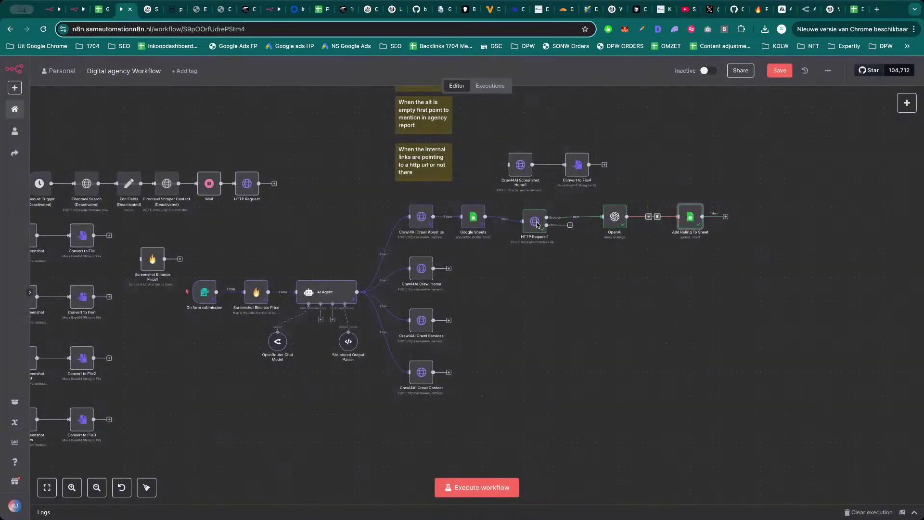
drag(538, 225, 538, 220)
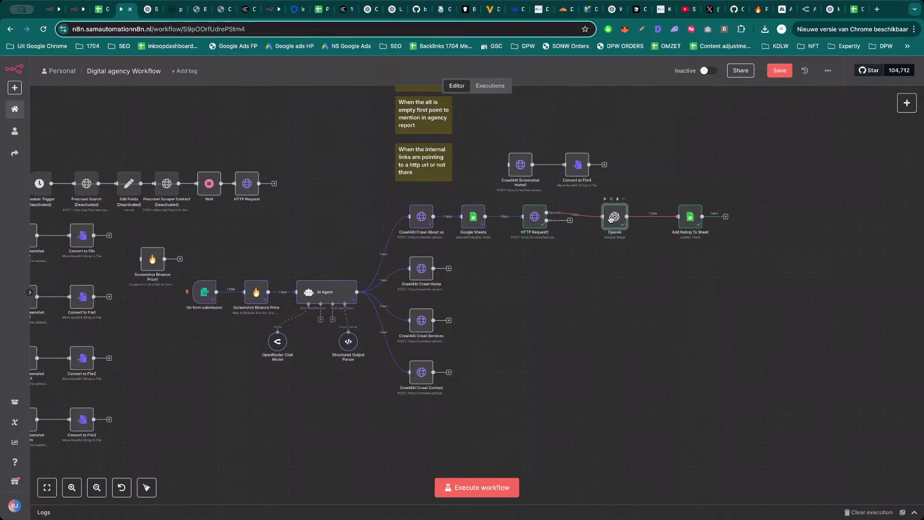
drag(610, 219, 605, 215)
drag(687, 217, 678, 212)
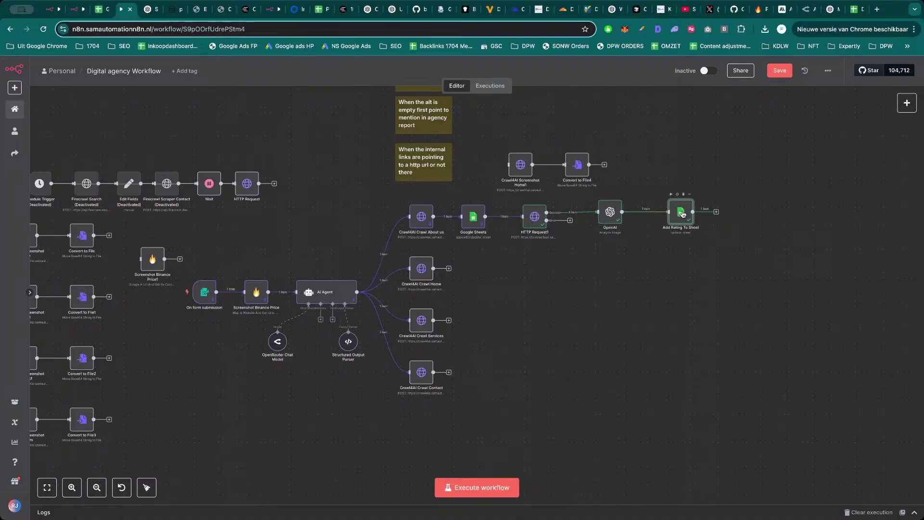
Review Add Rating To Sheet settings, then select the four nodes from Google Sheets to Add Rating To Sheet.
double_click(683, 214)
scroll(463, 369, down, 10)
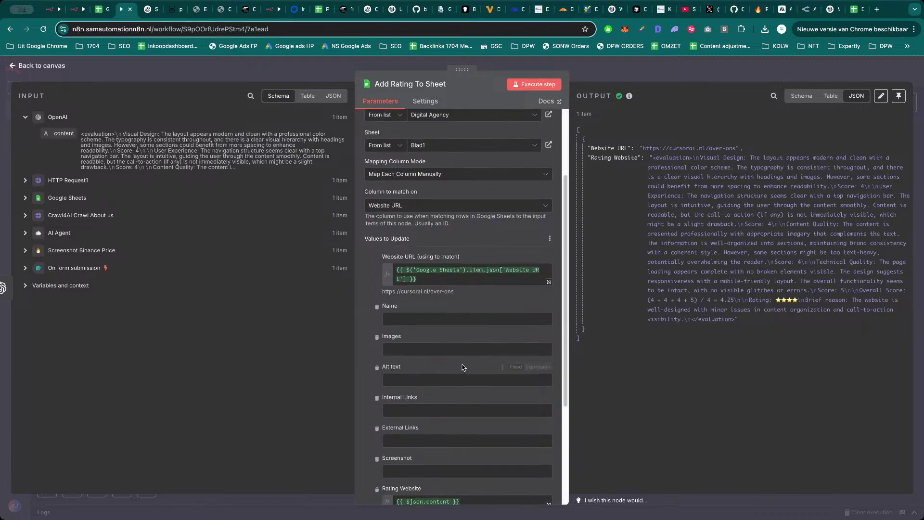
key(Escape)
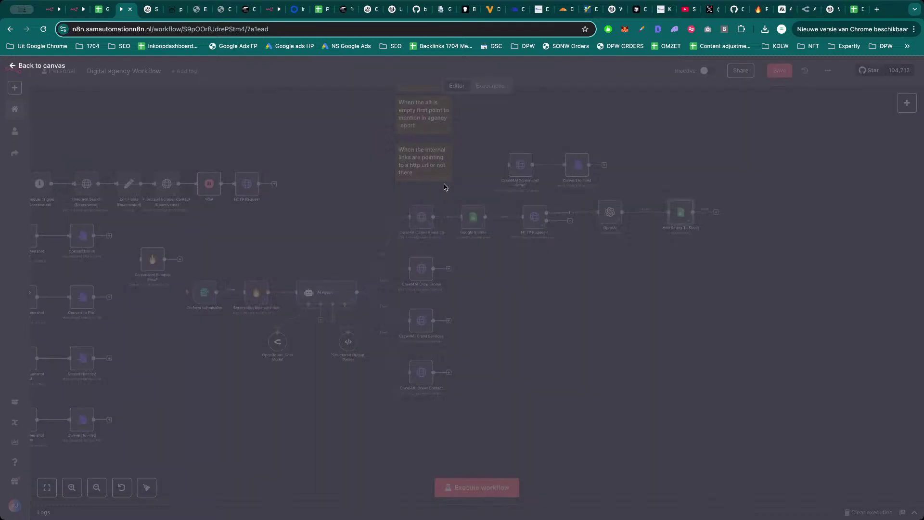
drag(456, 198, 735, 252)
Copy the four-node chain and connect Crawl4AI Crawl Home to the pasted Google Sheets1.
key(ctrl+c)
key(ctrl+v)
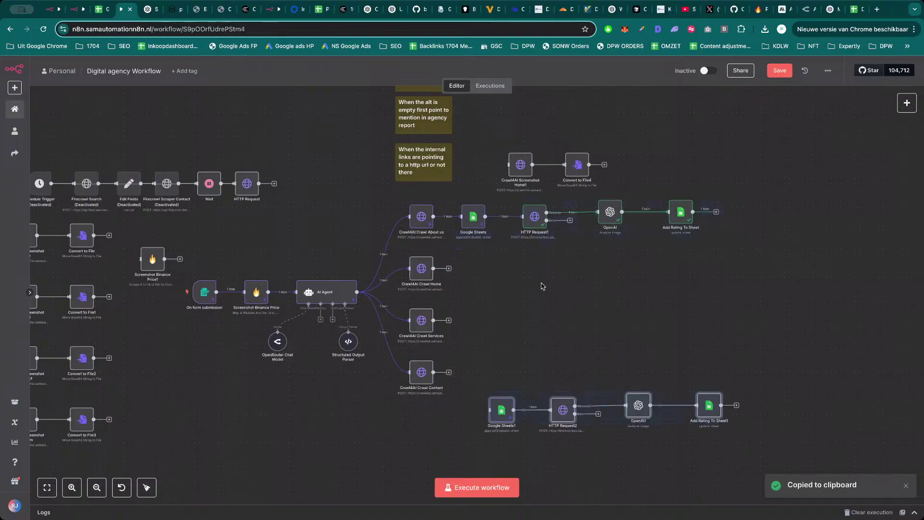
drag(504, 402, 434, 268)
drag(492, 278, 483, 268)
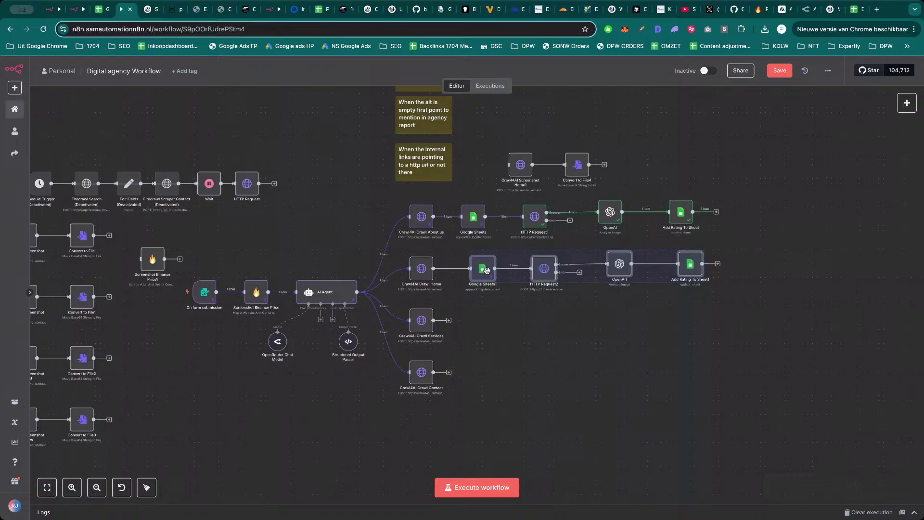
Compare the Google Sheets1 settings with the original Google Sheets node.
double_click(487, 277)
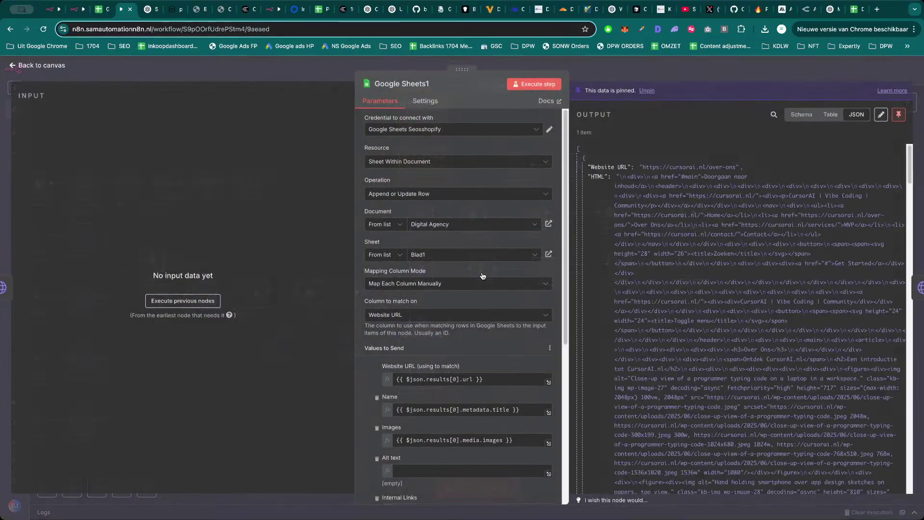
scroll(468, 356, down, 1)
key(Escape)
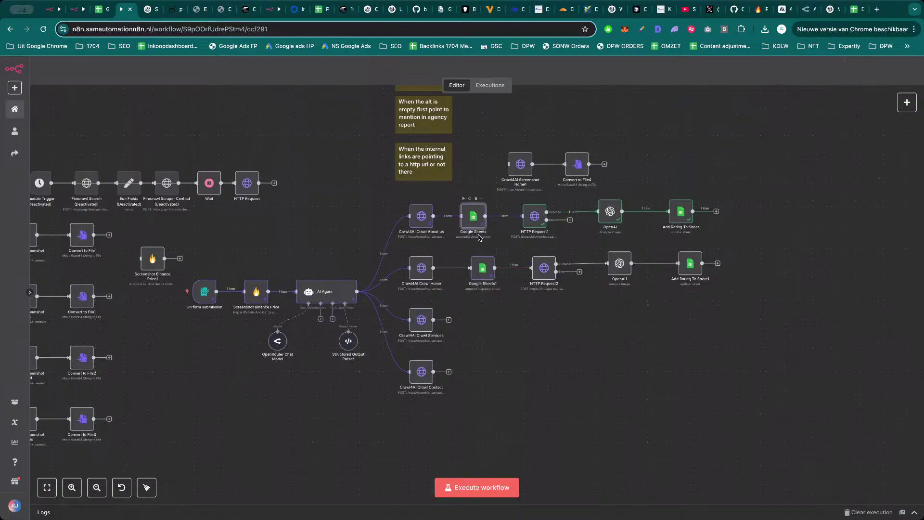
double_click(475, 217)
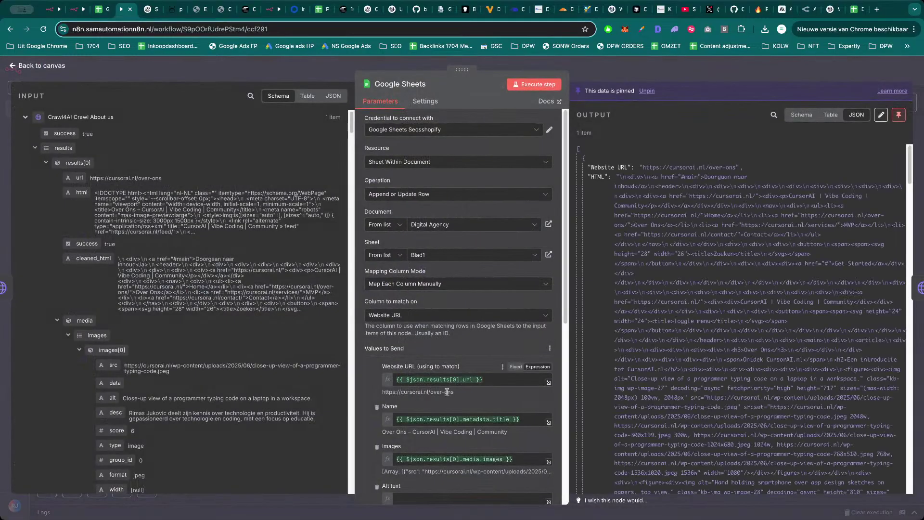
key(Escape)
Build the main_pages.home[0] reference in the Crawl4AI Crawl About us body, then take it back out.
double_click(423, 227)
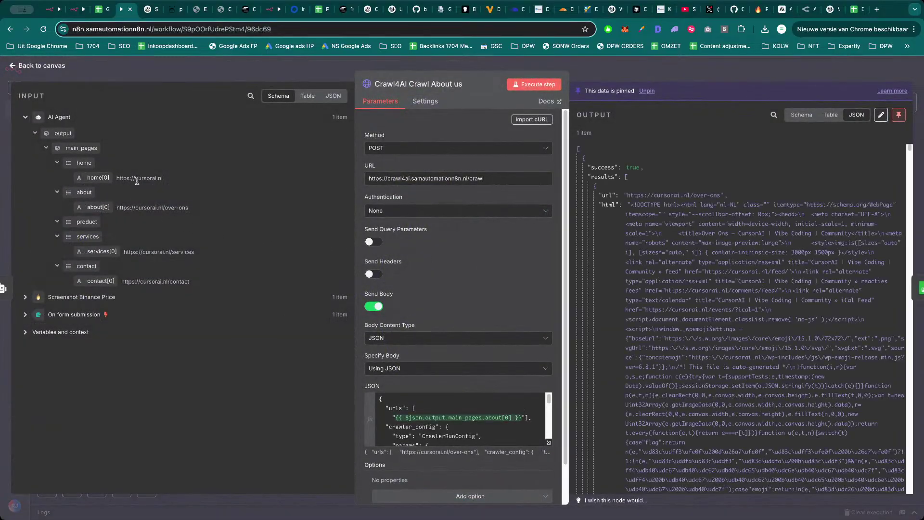
drag(97, 177, 436, 401)
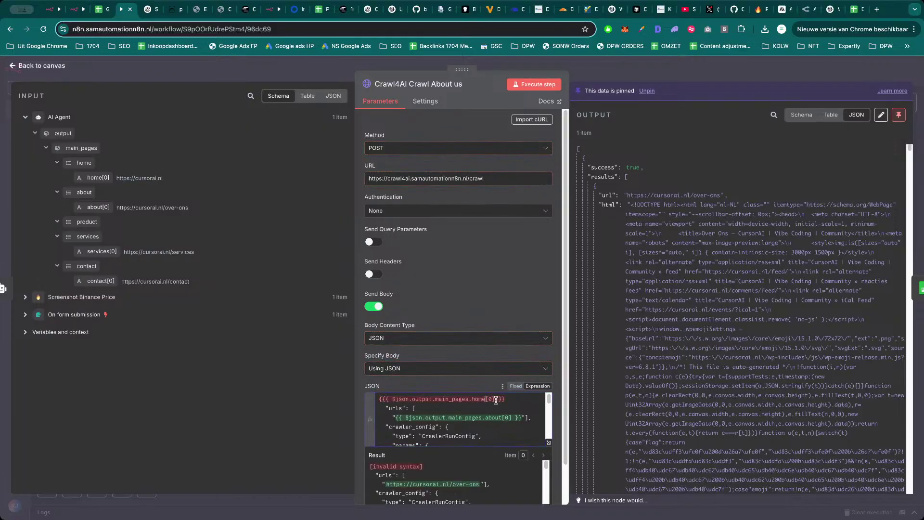
drag(512, 399, 388, 400)
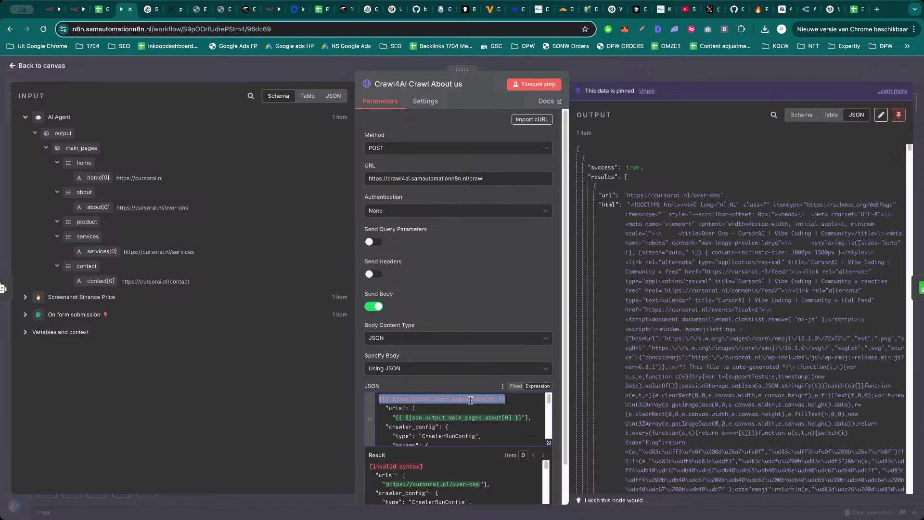
key(BackSpace)
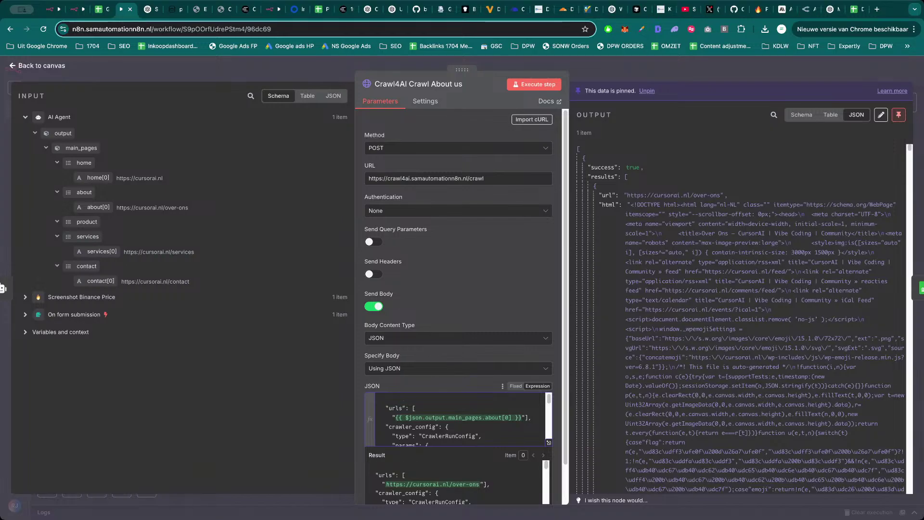
Set Google Sheets1's Website URL to $json.output.main_pages.home[0].
click(621, 77)
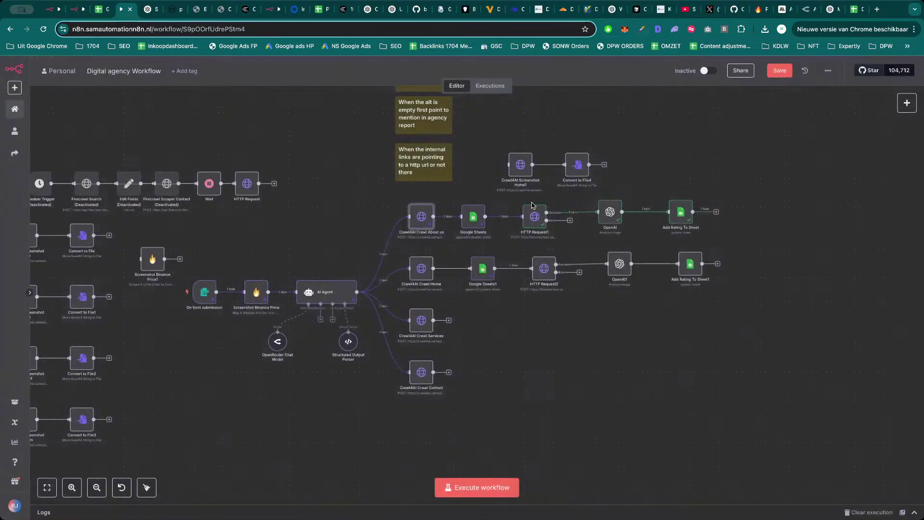
double_click(493, 276)
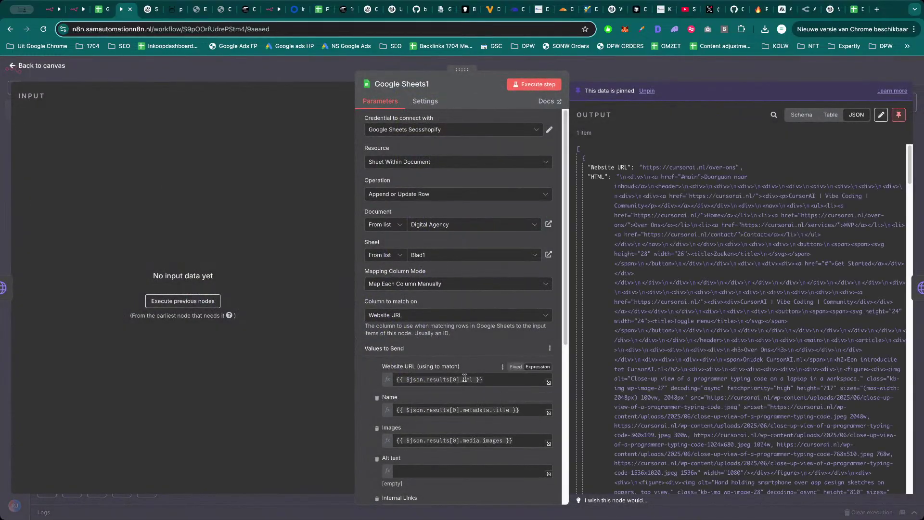
triple_click(465, 378)
key(ctrl+v)
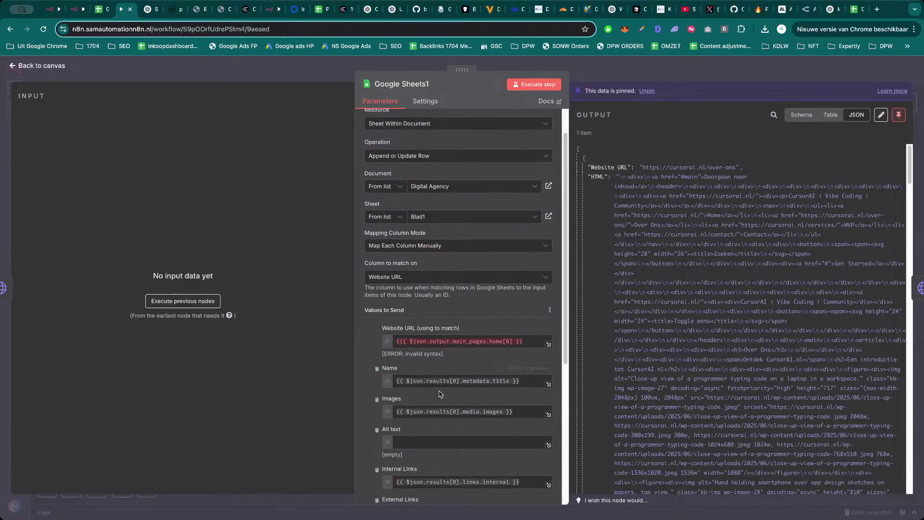
scroll(439, 390, down, 3)
scroll(440, 399, down, 3)
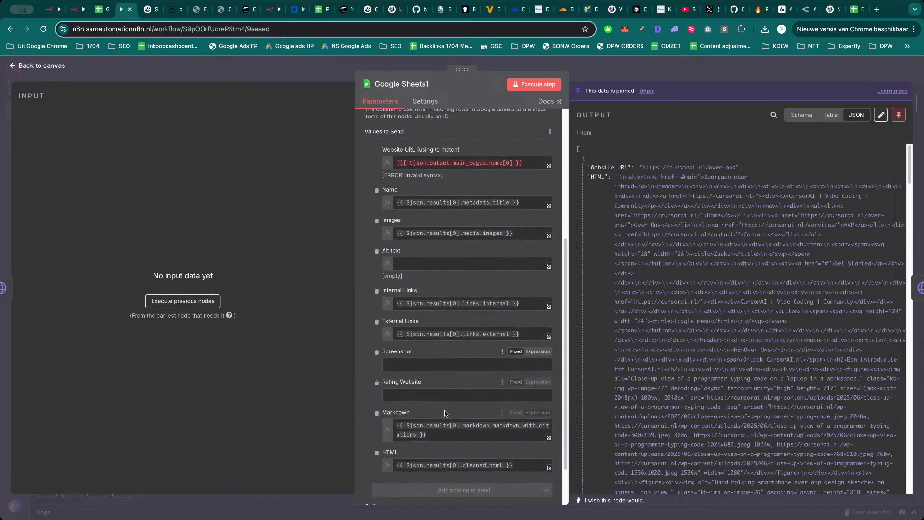
scroll(475, 418, up, 5)
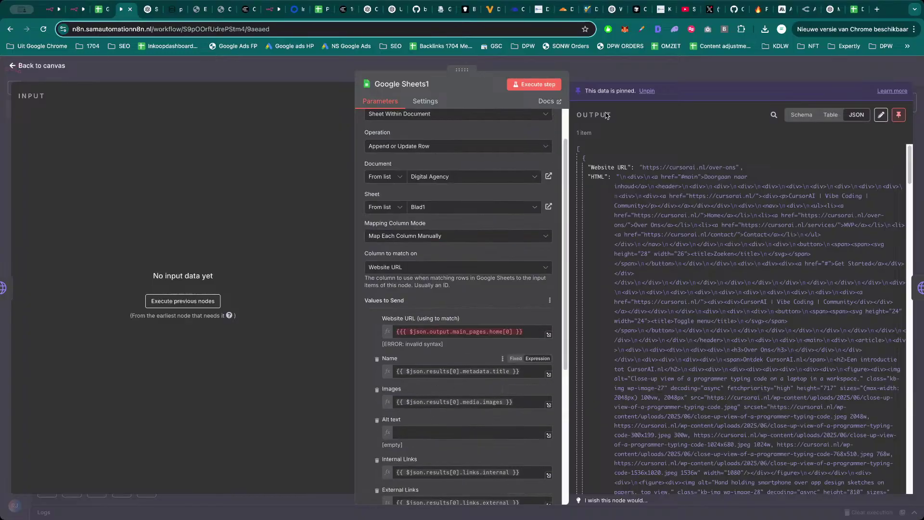
key(Escape)
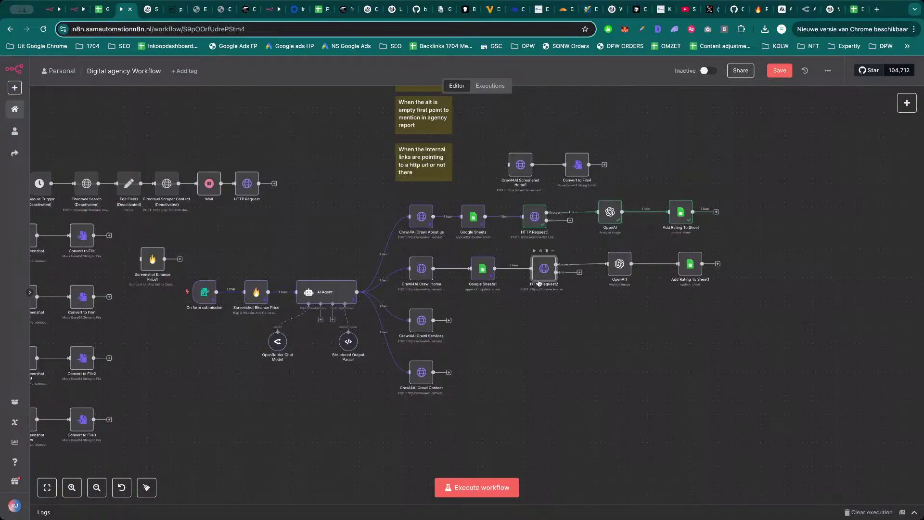
Review the HTTP Request2 settings and save the workflow.
double_click(541, 272)
scroll(470, 439, down, 2)
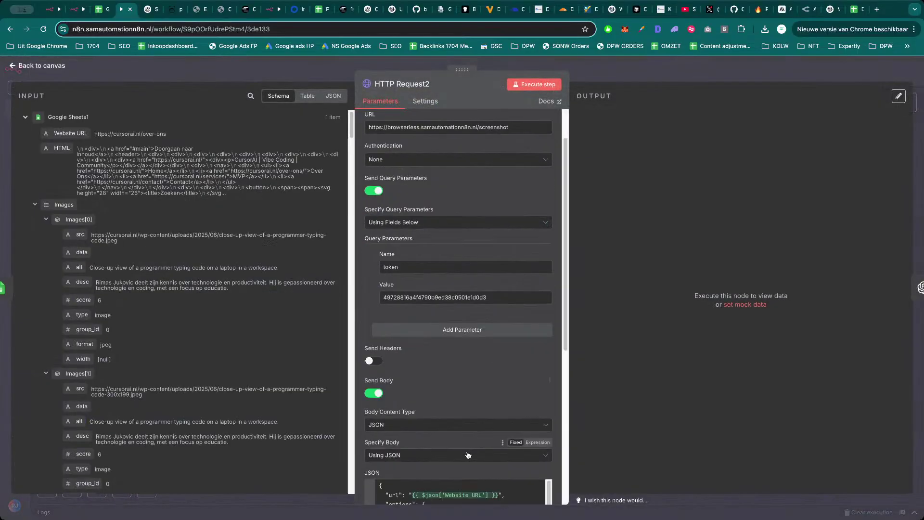
key(Escape)
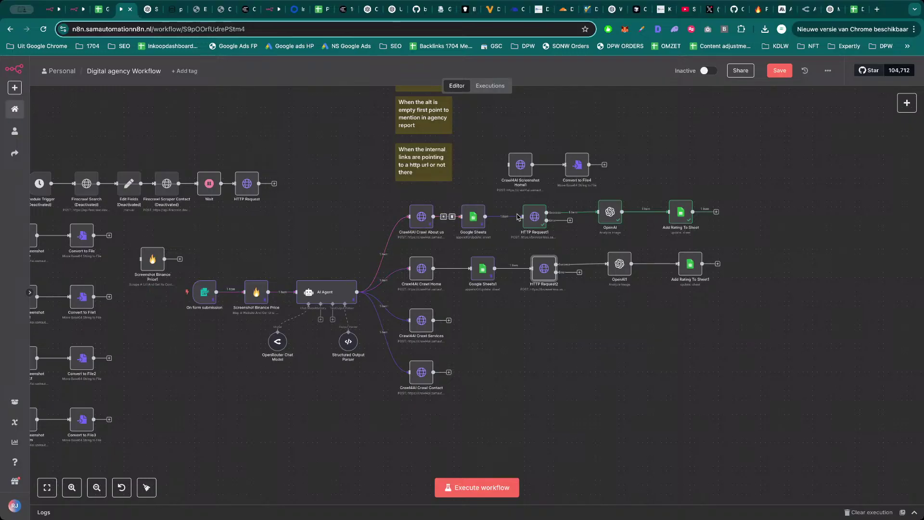
click(539, 219)
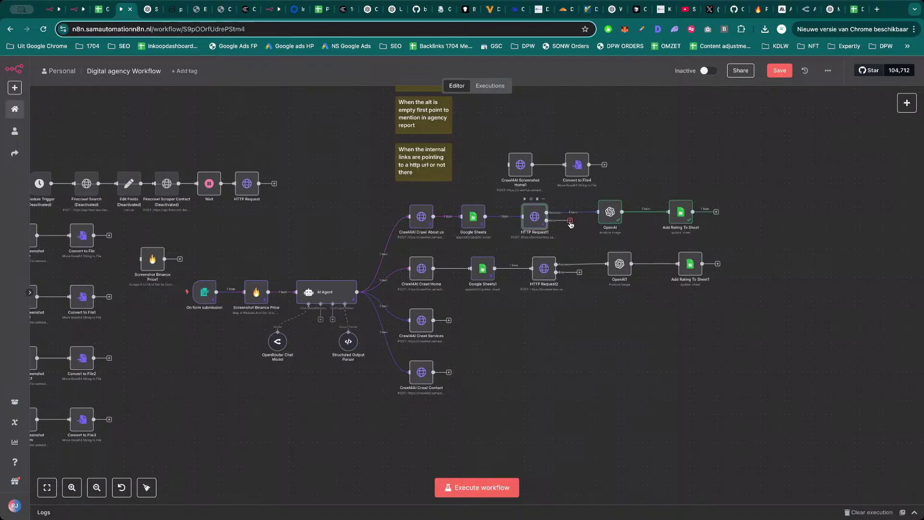
click(615, 218)
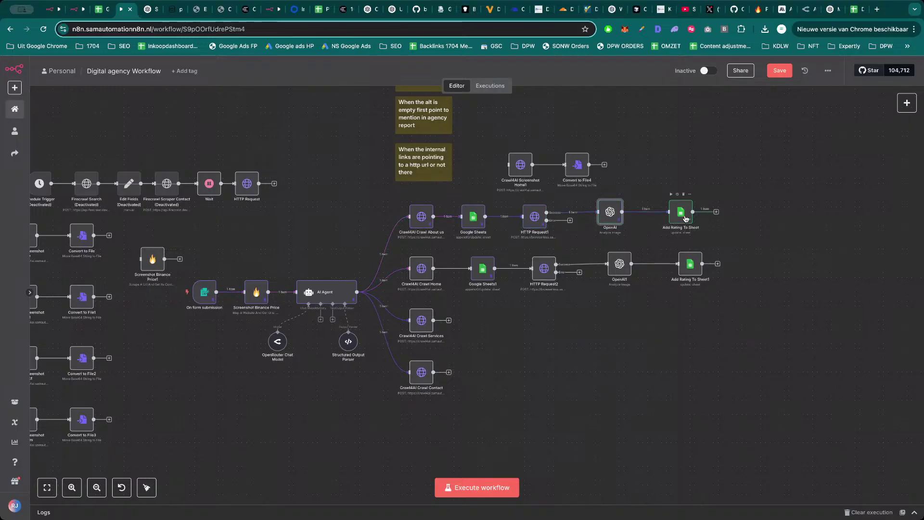
click(780, 71)
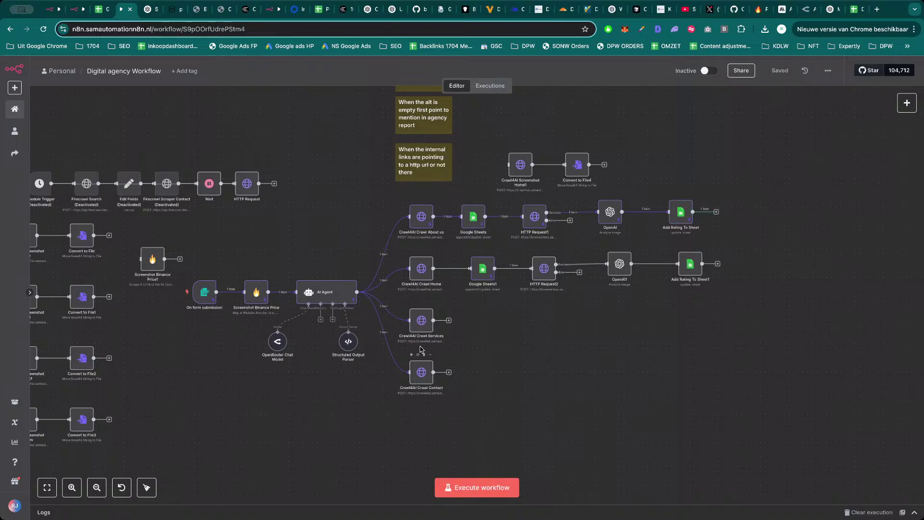
Deactivate Crawl4AI Crawl Services and Crawl Contact, then run the whole workflow.
click(419, 326)
key(d)
click(421, 372)
key(d)
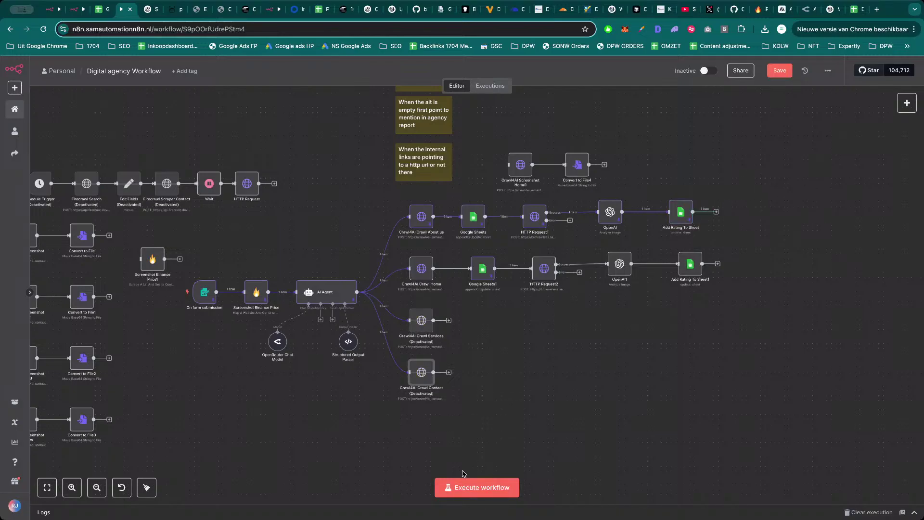
click(479, 488)
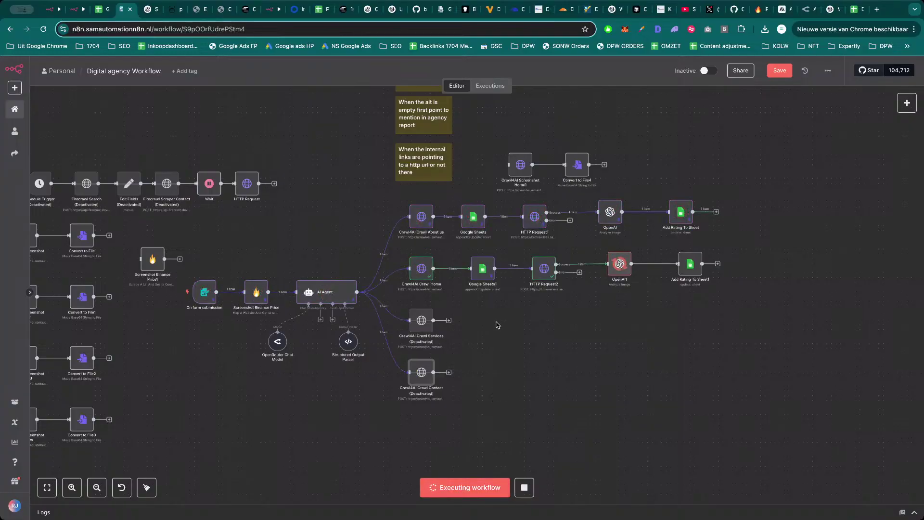
Inspect HTTP Request2's request body expression and its resolved result.
click(484, 271)
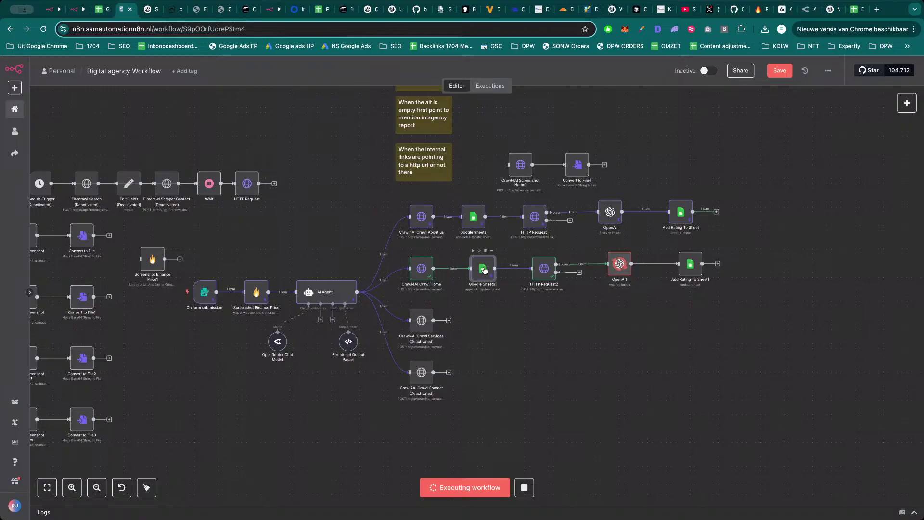
double_click(547, 273)
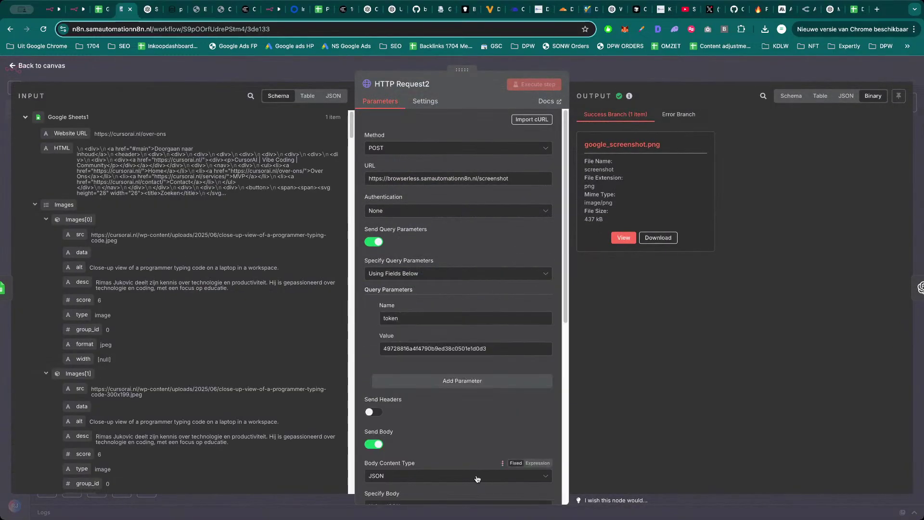
scroll(477, 337, down, 5)
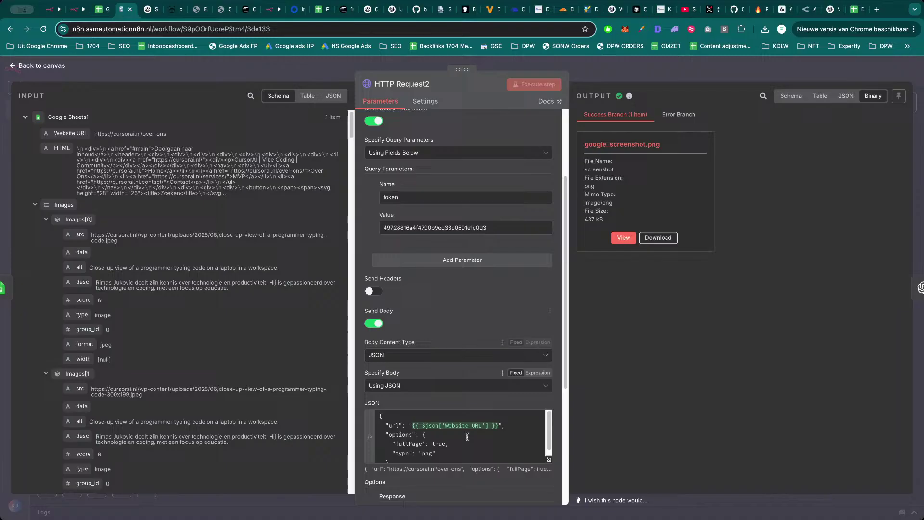
click(549, 459)
key(Escape)
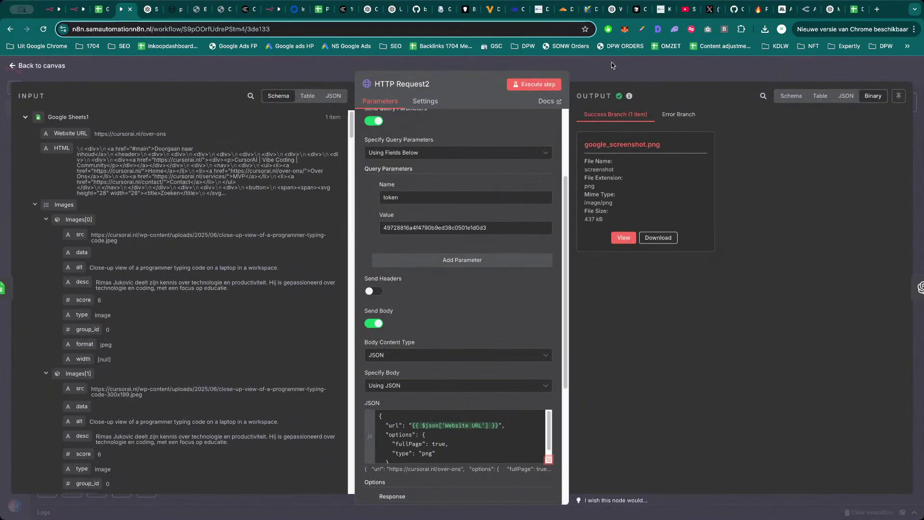
key(Escape)
Inspect Crawl4AI Crawl Home's crawl request body and result, then return to the canvas.
double_click(424, 270)
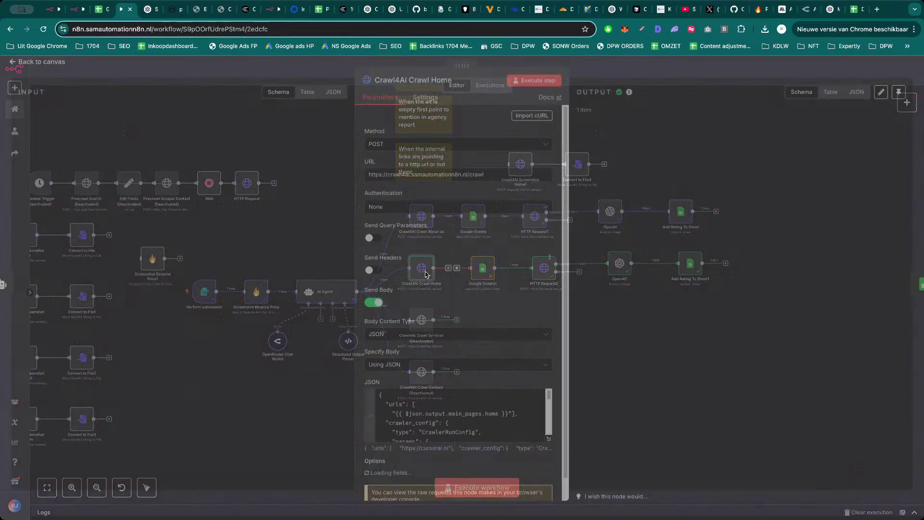
scroll(503, 373, down, 1)
click(549, 408)
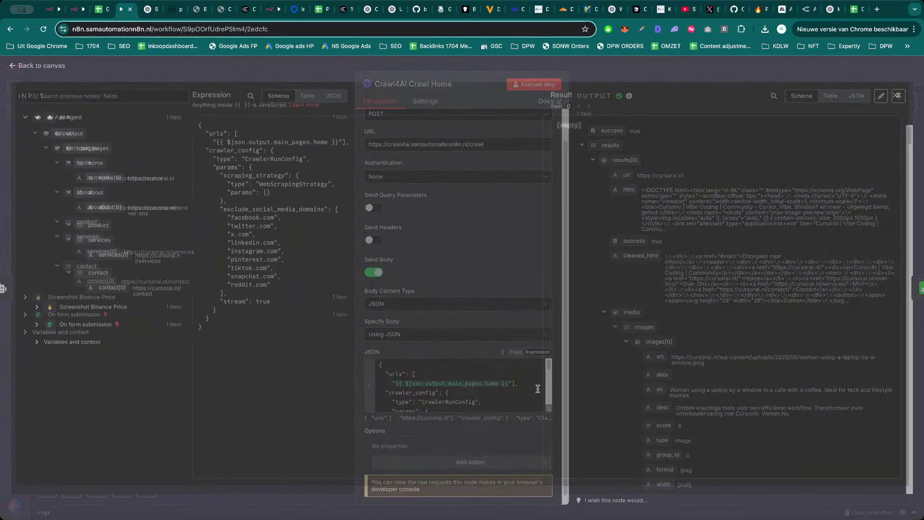
key(Escape)
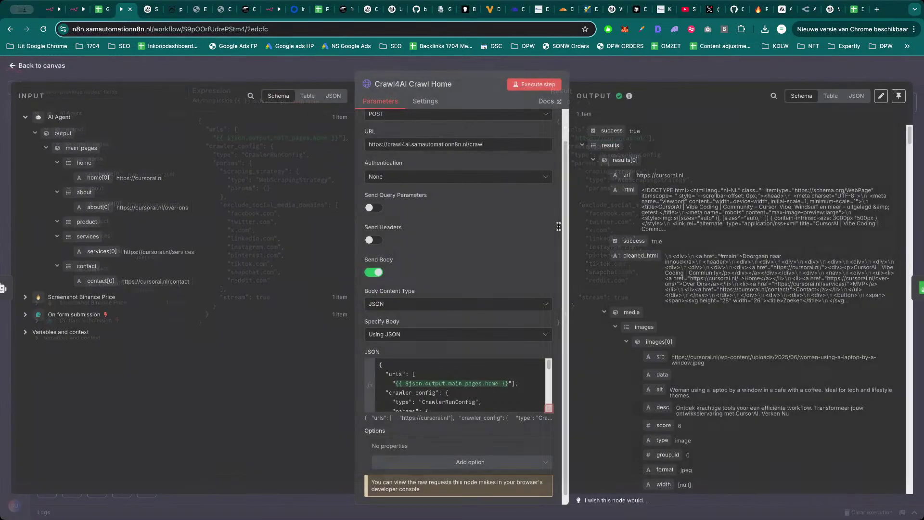
scroll(477, 374, down, 5)
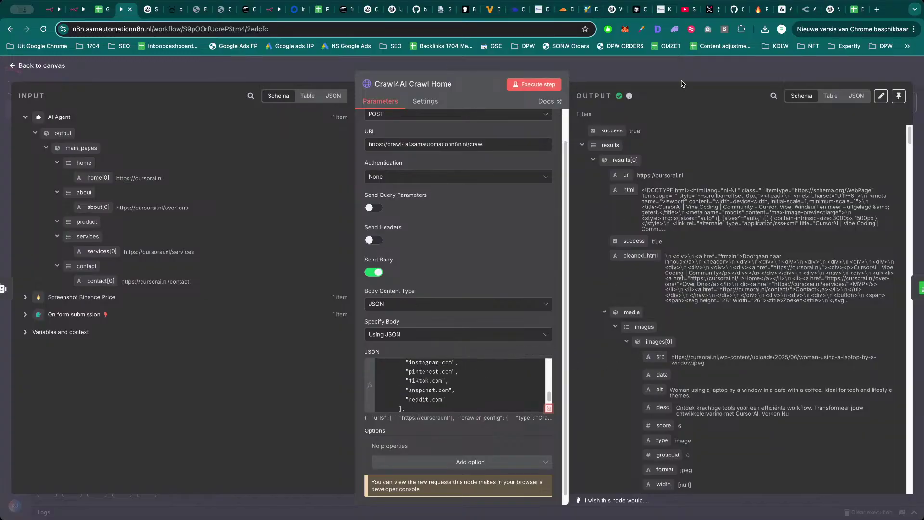
click(685, 80)
click(486, 273)
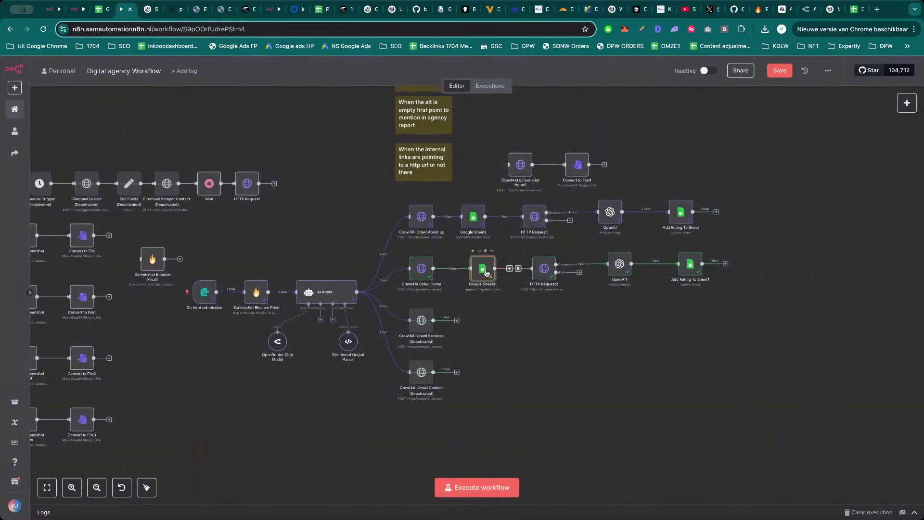
Replace Google Sheets1's Website URL with the crawled url from Crawl Home.
double_click(487, 276)
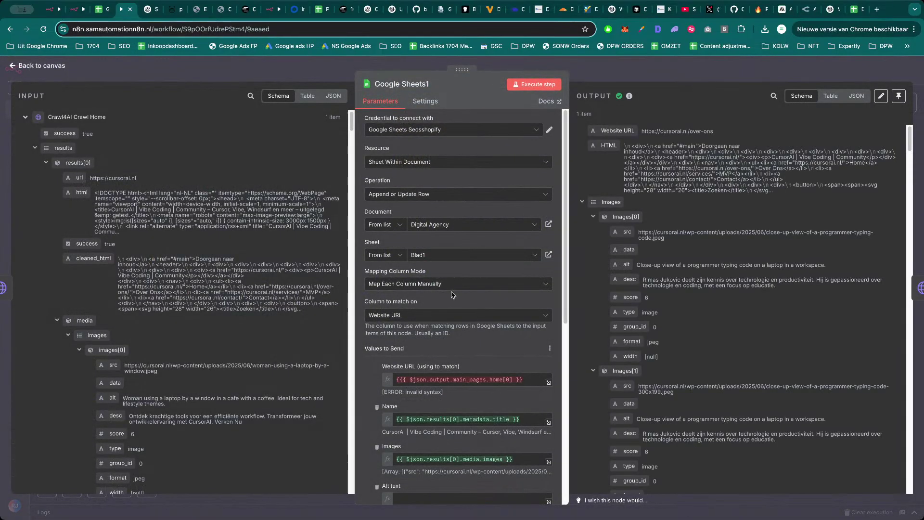
double_click(480, 380)
key(ctrl+a)
key(BackSpace)
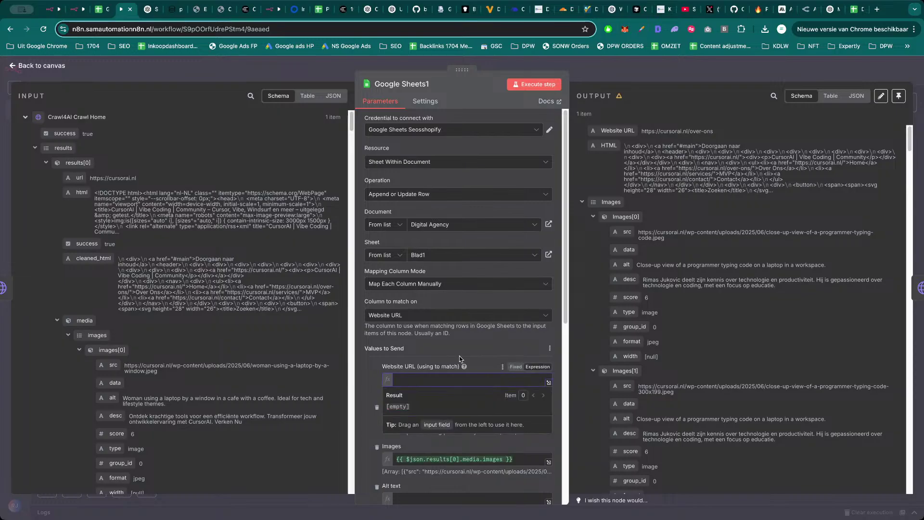
drag(88, 177, 424, 379)
click(376, 375)
Map the first crawled image, images[0], into the Images field.
scroll(456, 357, down, 2)
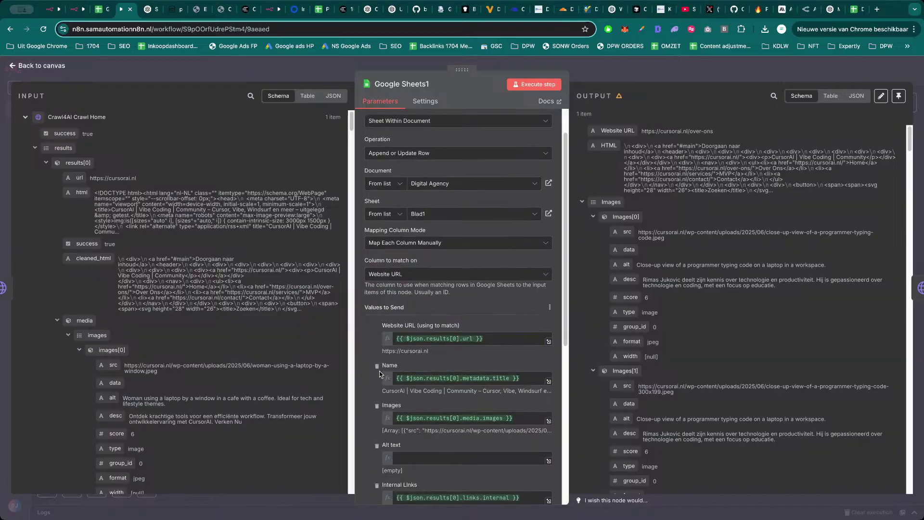
scroll(456, 358, down, 1)
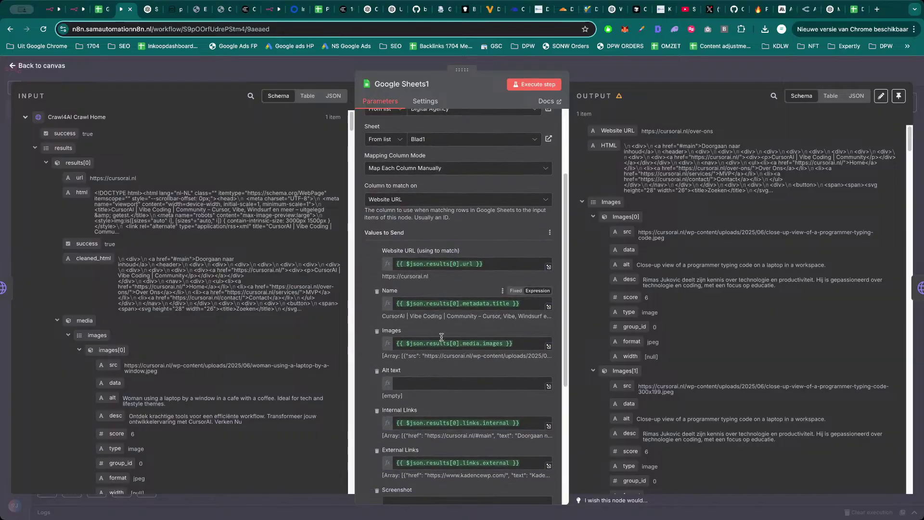
scroll(468, 354, down, 1)
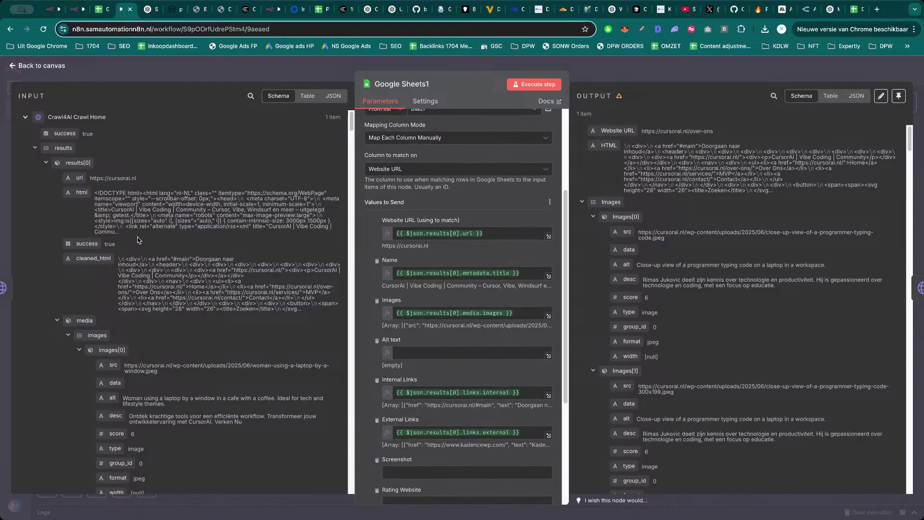
scroll(155, 343, down, 1)
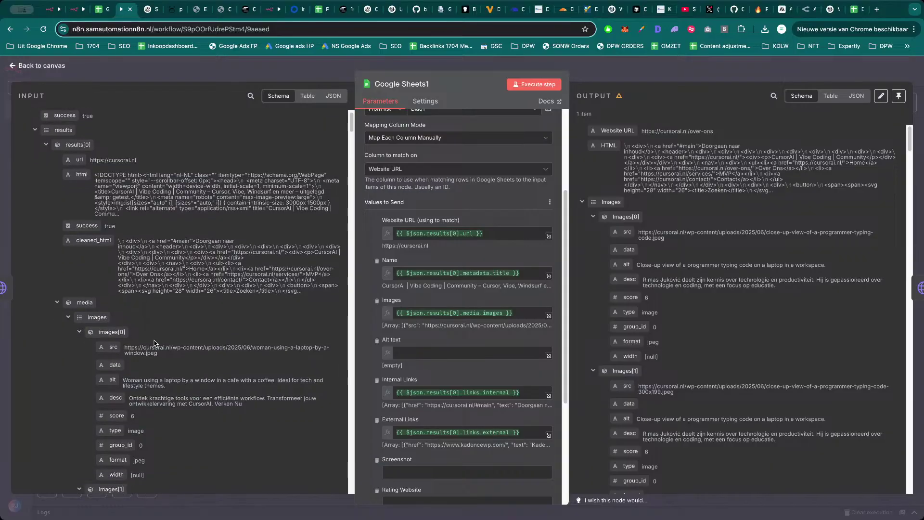
drag(118, 332, 450, 351)
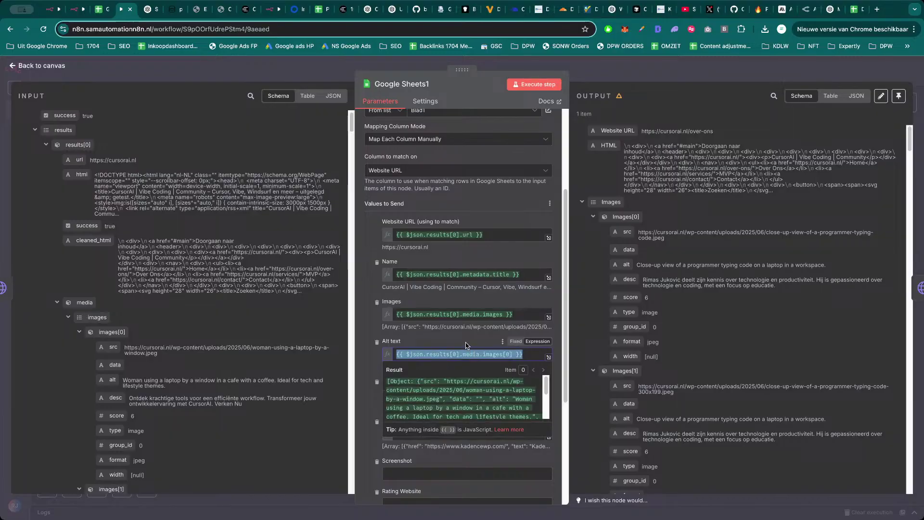
click(467, 344)
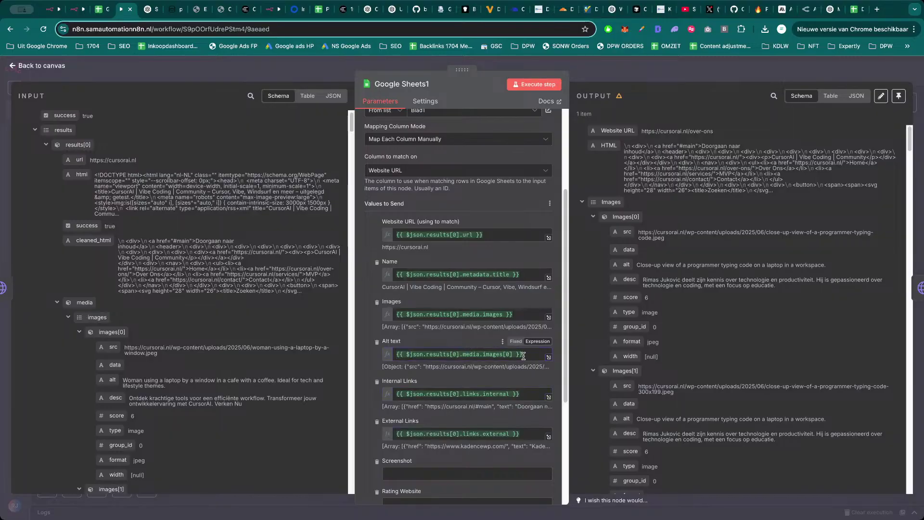
drag(524, 355, 381, 358)
key(ctrl+c)
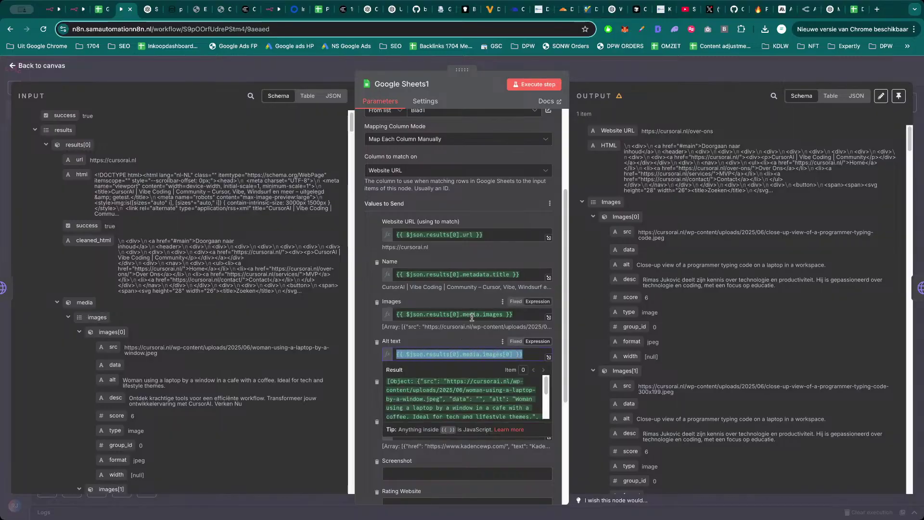
click(470, 314)
key(ctrl+a)
key(ctrl+v)
click(465, 307)
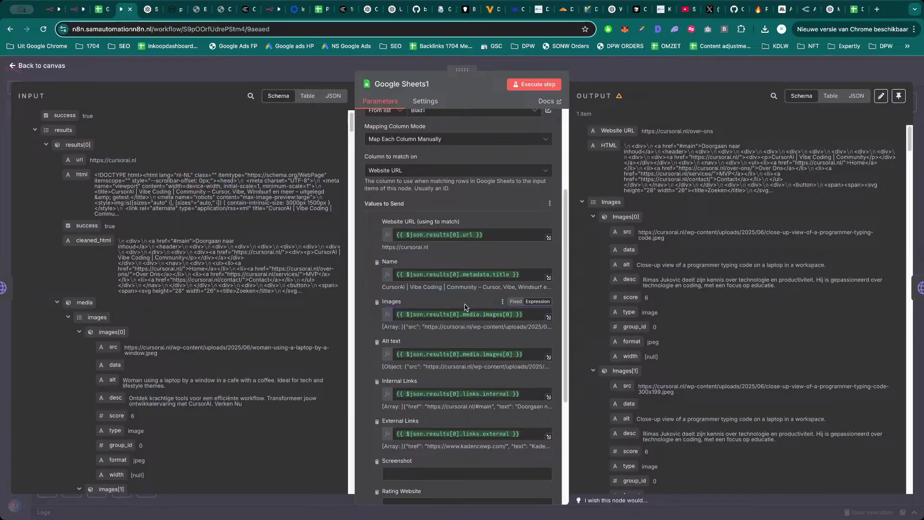
Clear the Alt text field so it stays empty.
click(474, 355)
key(ctrl+a)
key(BackSpace)
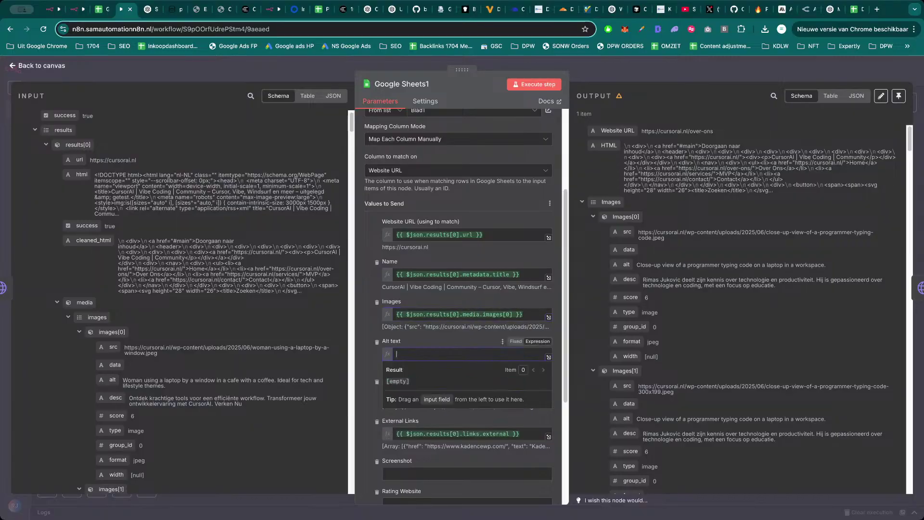
click(466, 348)
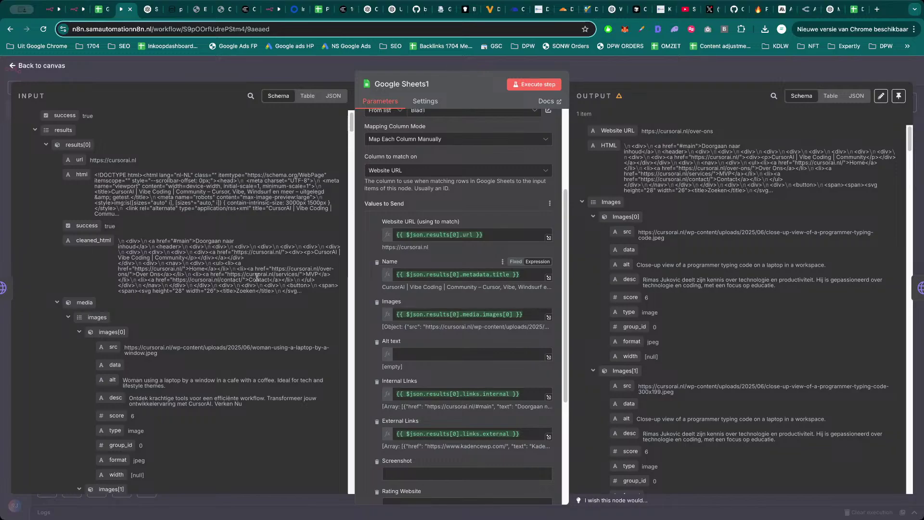
Map the first internal link, internal[0], into Internal Links.
scroll(150, 370, down, 2)
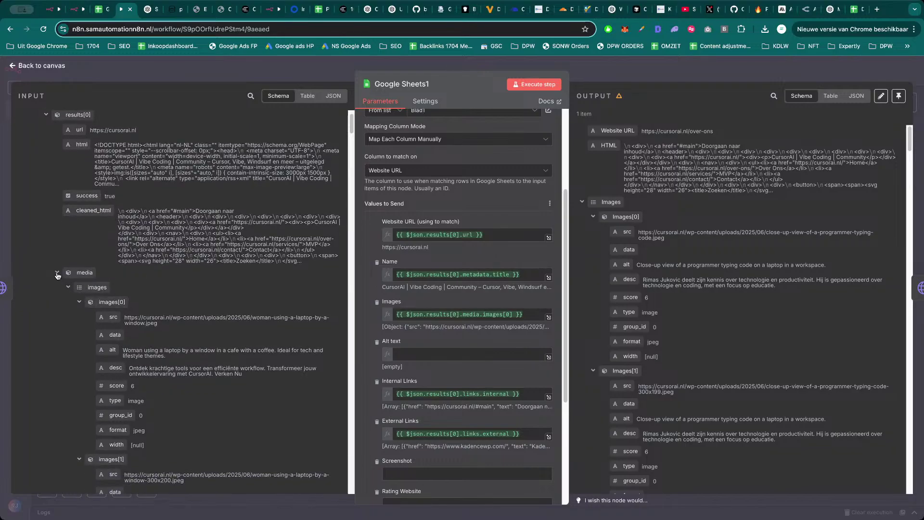
click(56, 273)
click(68, 302)
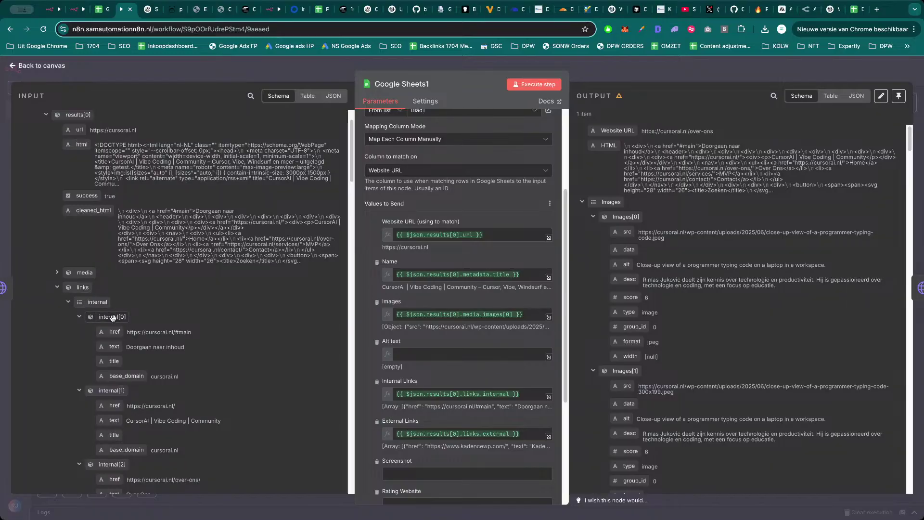
click(477, 395)
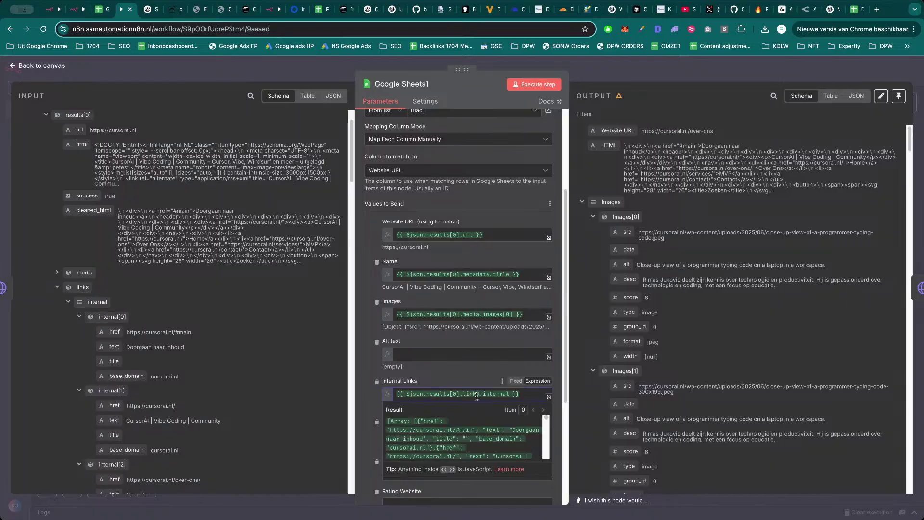
key(ctrl+a)
key(BackSpace)
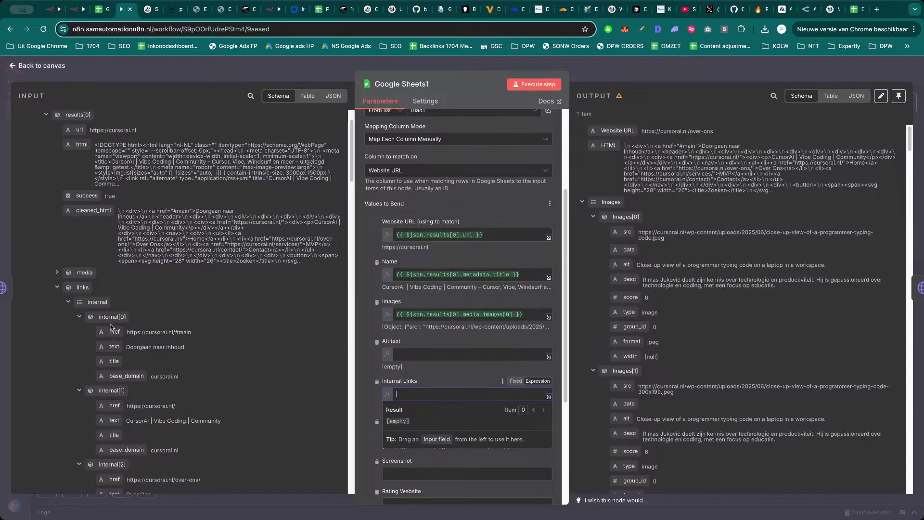
drag(113, 317, 454, 395)
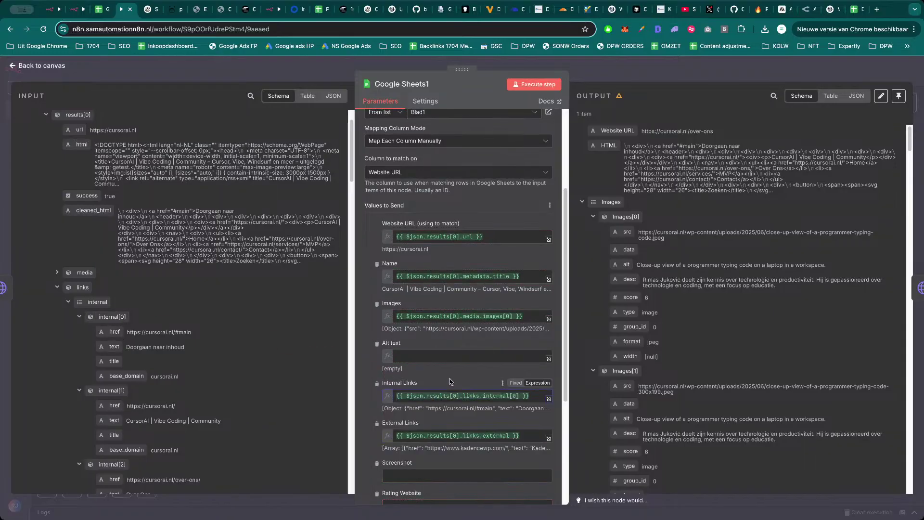
Map the first external link, external[0], into External Links.
click(427, 436)
key(ctrl+a)
key(BackSpace)
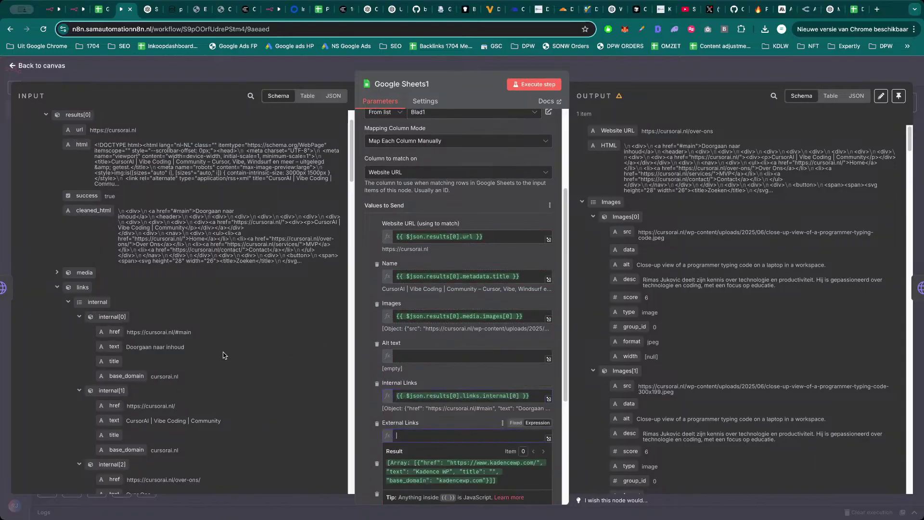
click(68, 303)
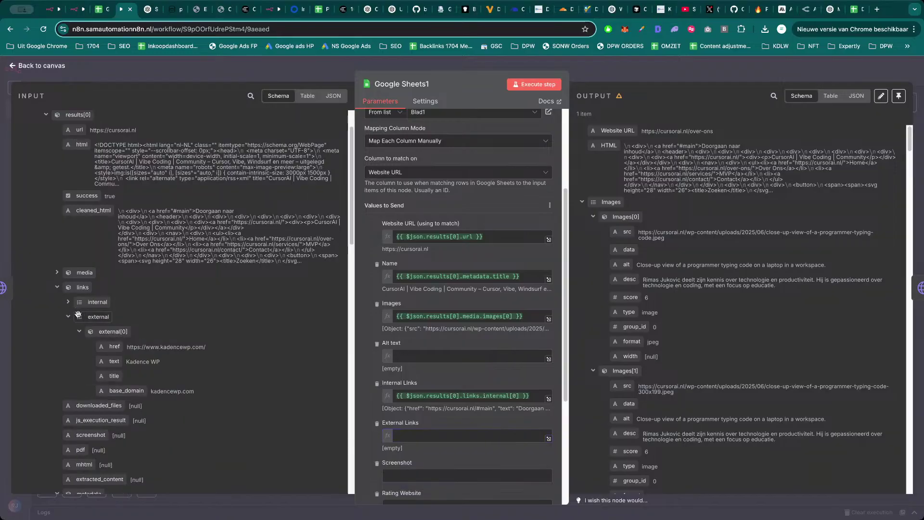
drag(107, 332, 462, 439)
click(365, 447)
Collapse the link groups in the input and drag the page title into Name.
click(79, 332)
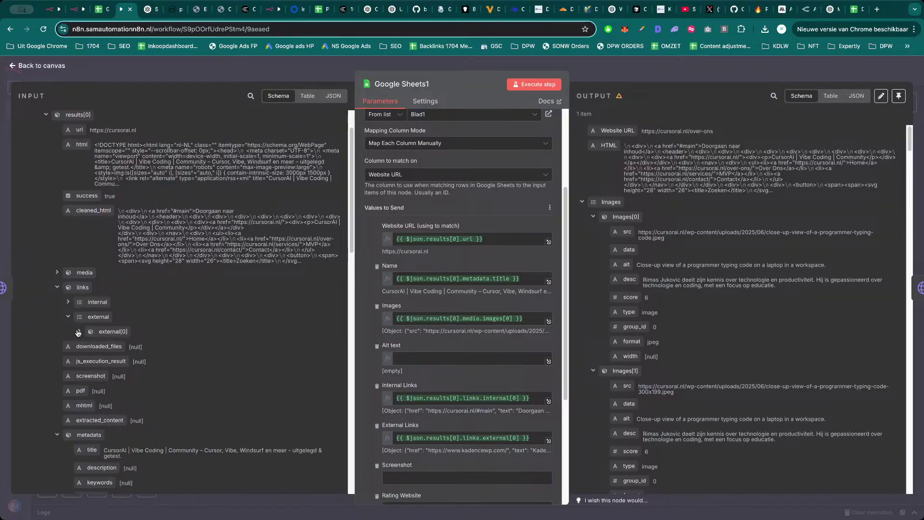
click(69, 319)
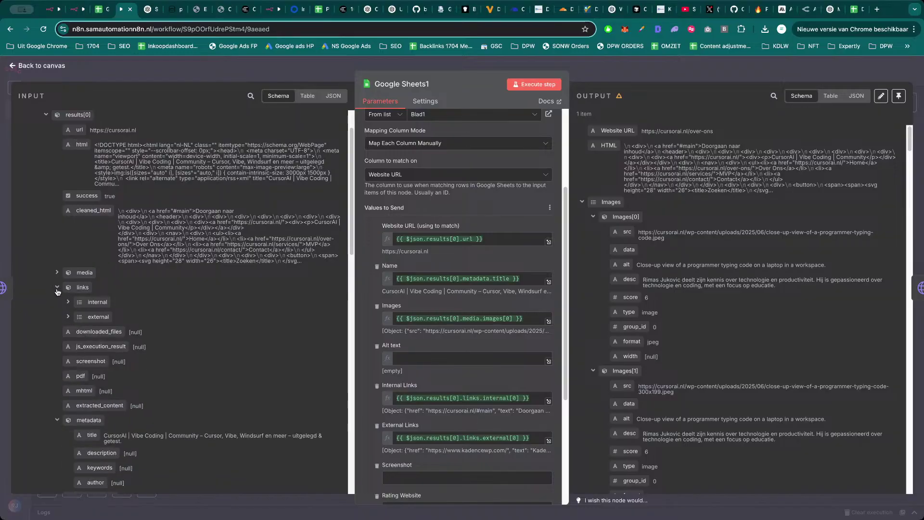
click(58, 287)
scroll(84, 393, down, 1)
drag(84, 394, 427, 286)
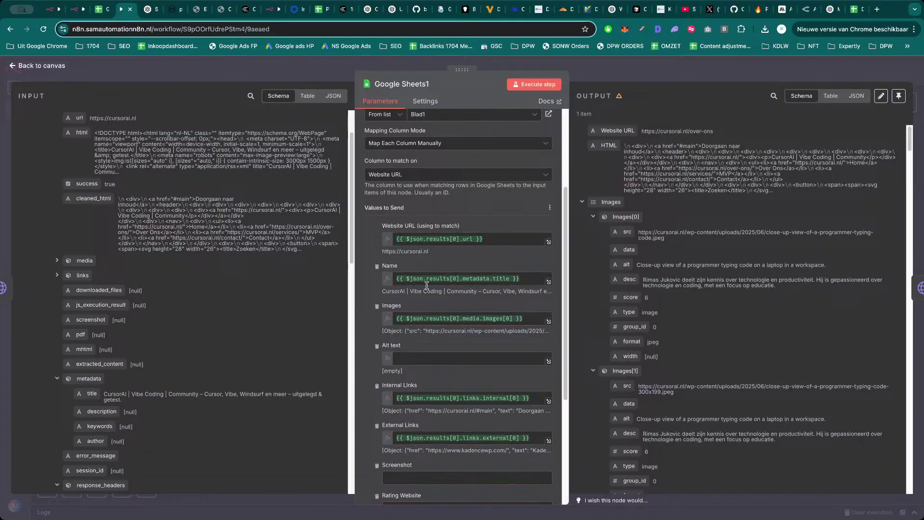
Replace the Name expression with the page's metadata.title.
click(470, 279)
key(ctrl+a)
key(BackSpace)
drag(96, 393, 427, 277)
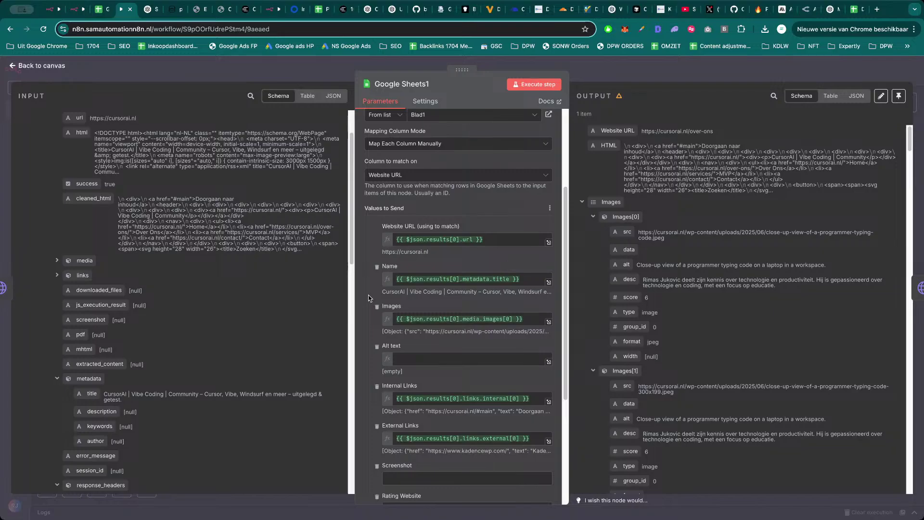
Map results[0].markdown.markdown_with_citations into the Markdown field.
scroll(369, 298, down, 5)
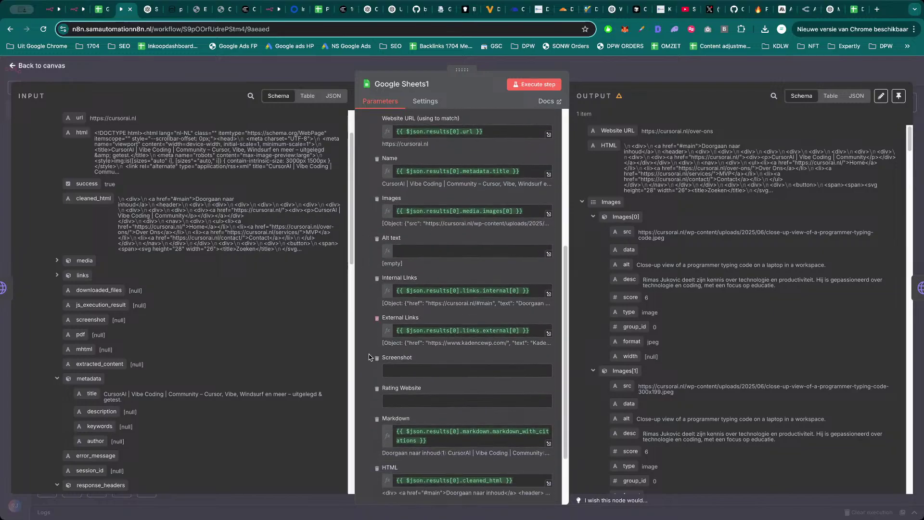
scroll(371, 358, down, 3)
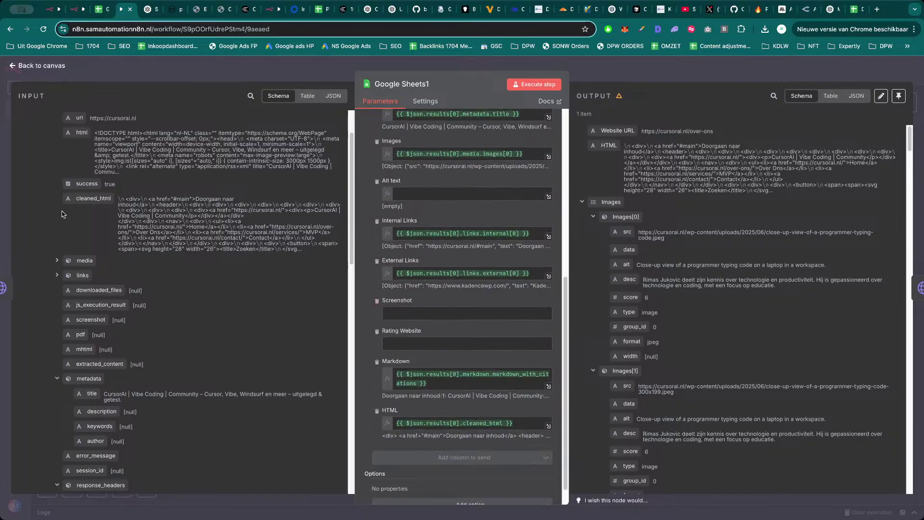
scroll(61, 214, up, 2)
click(46, 165)
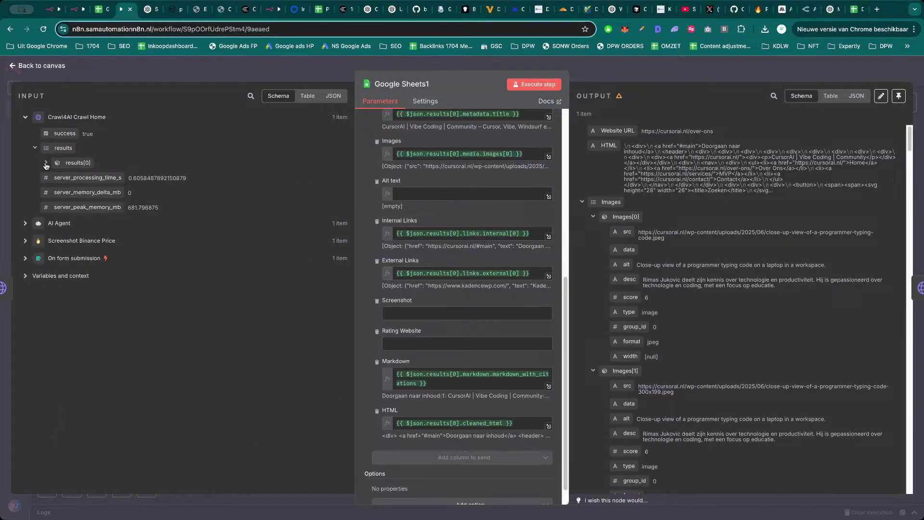
click(46, 165)
scroll(46, 321, down, 5)
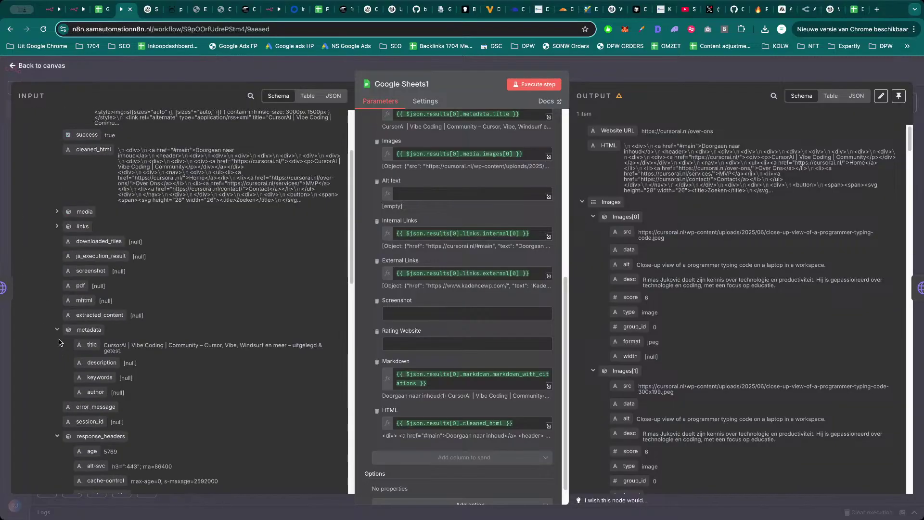
click(57, 331)
click(57, 376)
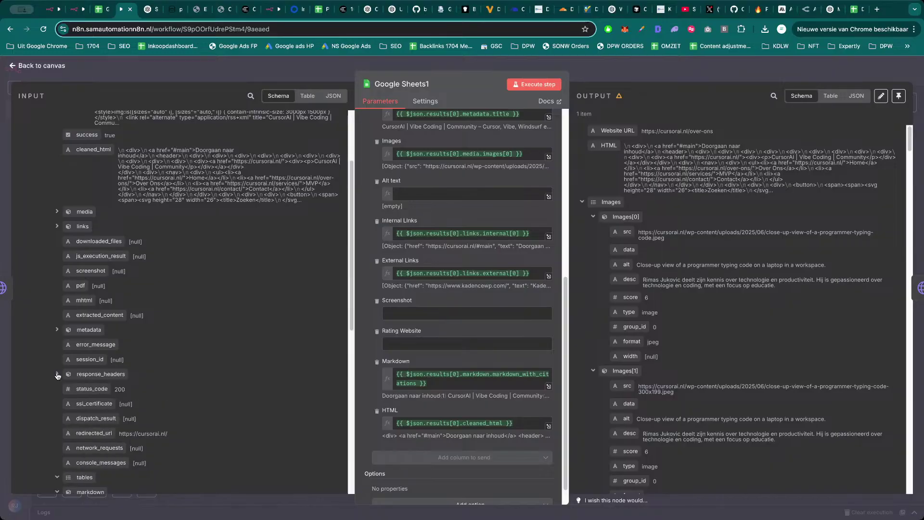
scroll(57, 376, down, 3)
click(57, 376)
scroll(115, 408, down, 1)
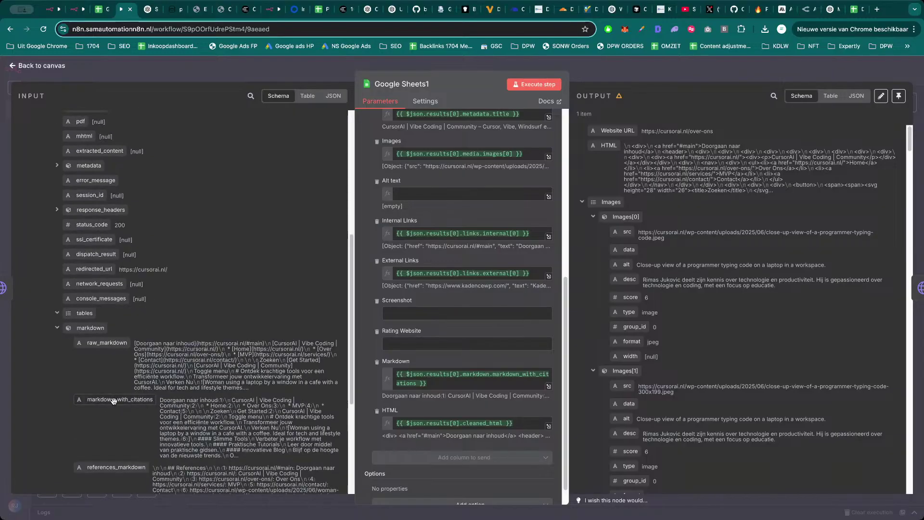
drag(114, 401, 462, 375)
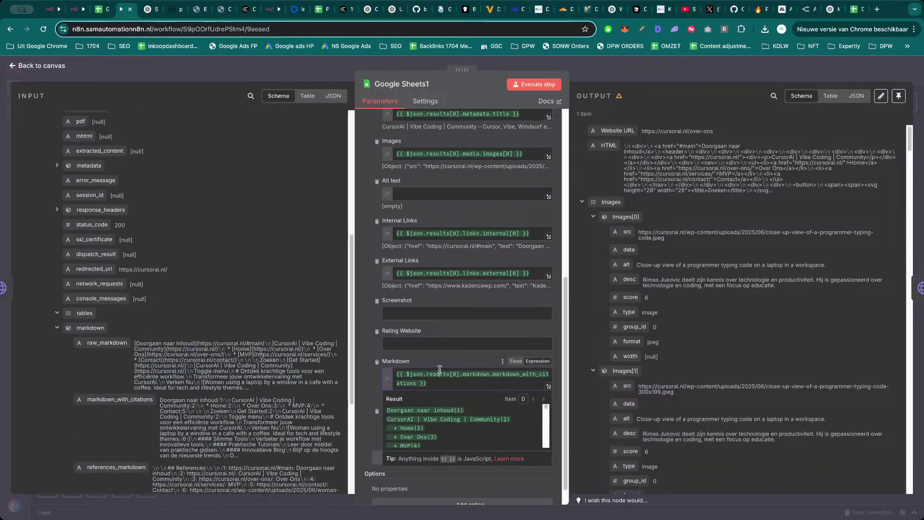
drag(115, 401, 462, 378)
click(367, 393)
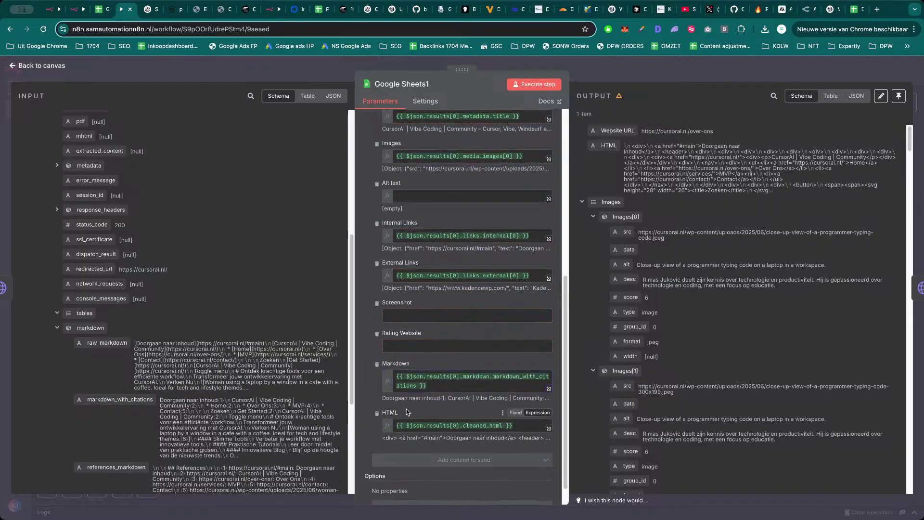
Delete the HTML field's expression, leaving it empty.
scroll(191, 413, down, 3)
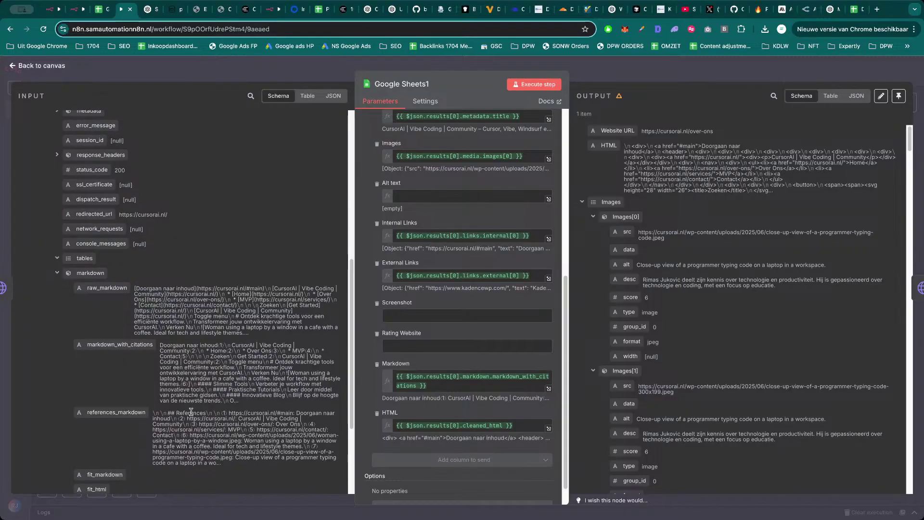
scroll(419, 416, down, 1)
click(437, 415)
key(ctrl+a)
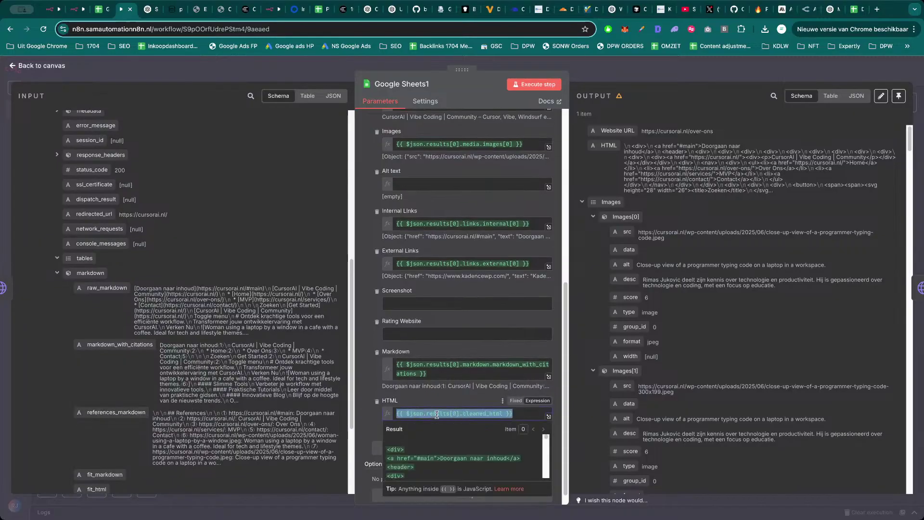
key(BackSpace)
Inspect the input schema's response_headers and markdown fields for the Google Sheets1 step.
scroll(137, 396, down, 1)
scroll(137, 395, down, 3)
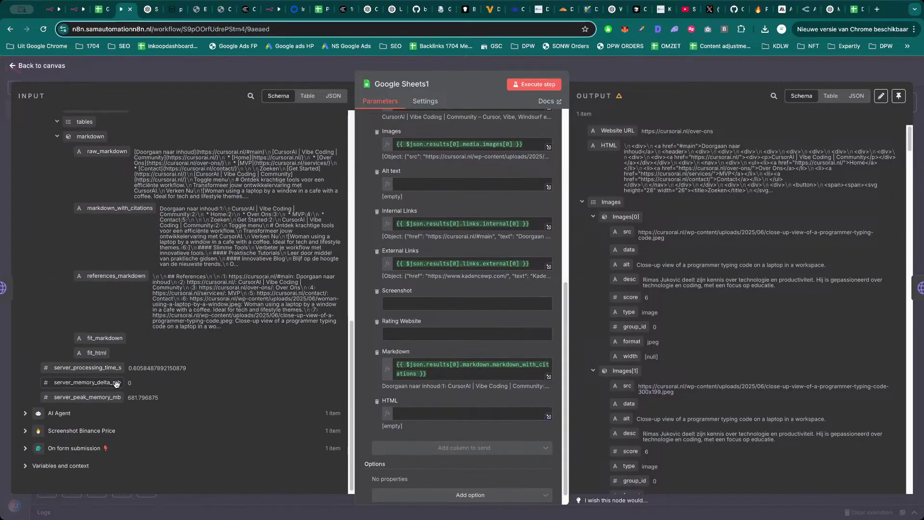
scroll(93, 368, down, 3)
scroll(94, 369, up, 2)
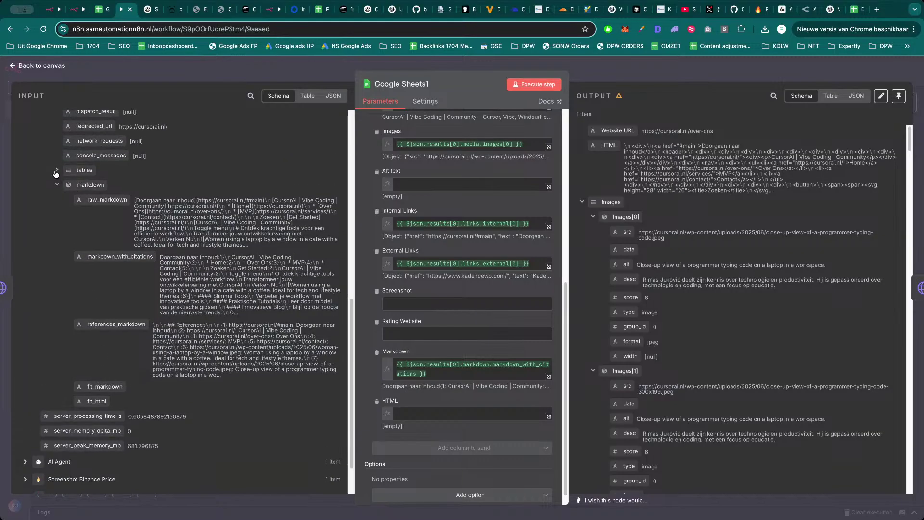
scroll(56, 188, up, 1)
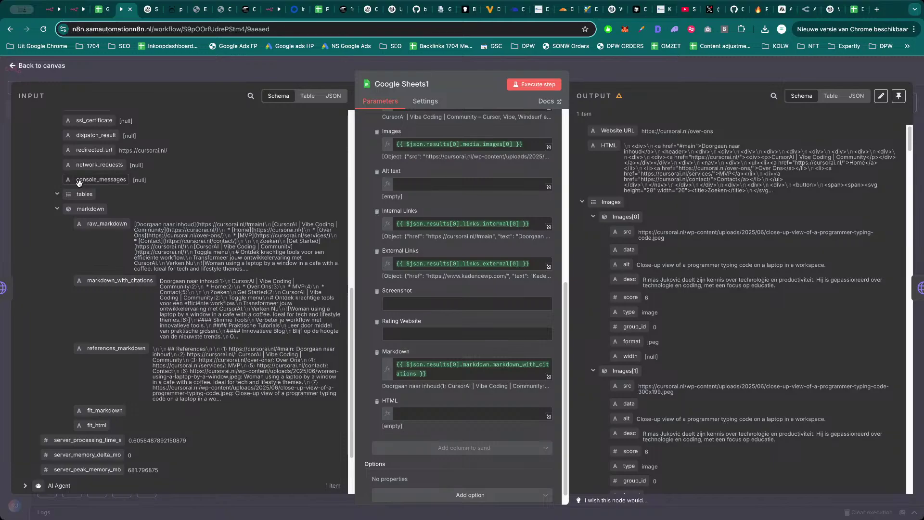
scroll(77, 184, up, 3)
click(66, 188)
scroll(118, 347, down, 3)
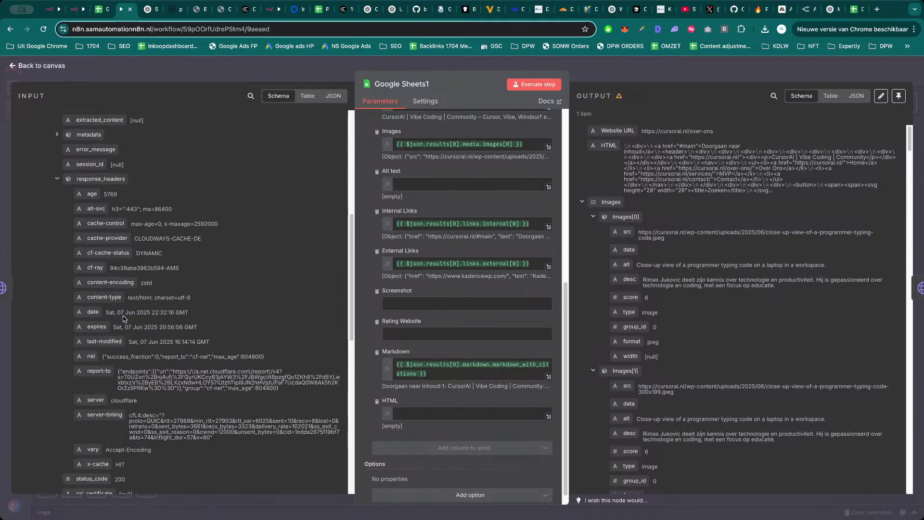
scroll(120, 354, down, 5)
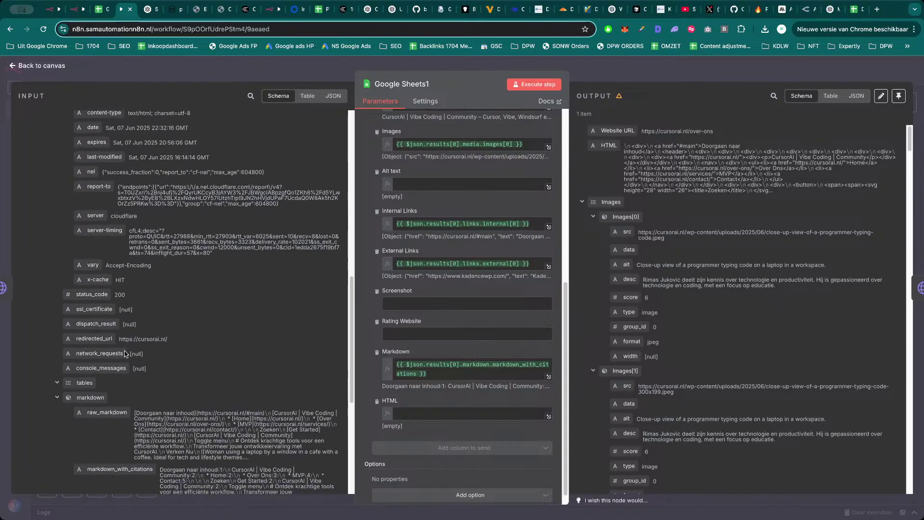
click(59, 375)
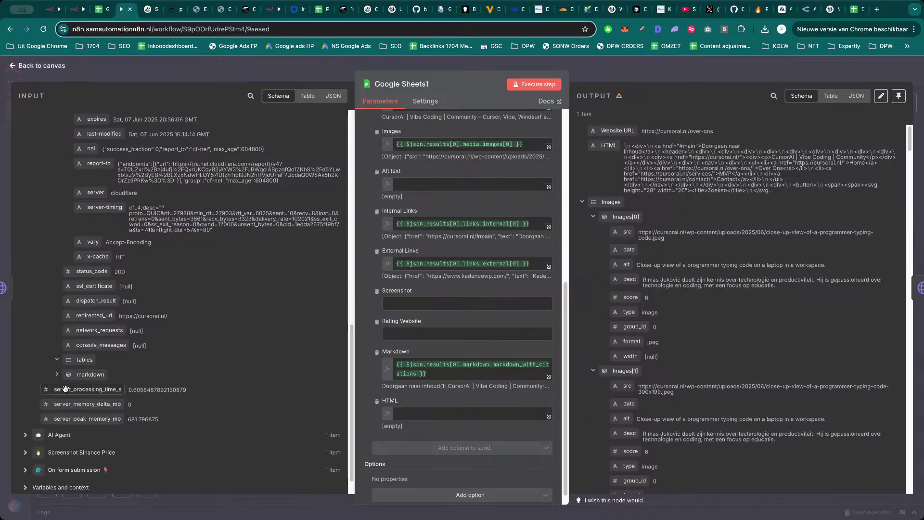
scroll(67, 390, down, 1)
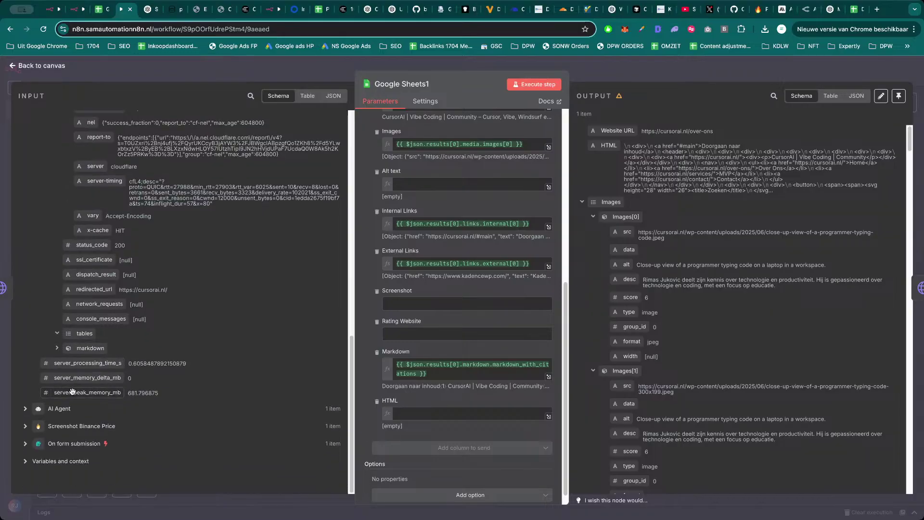
click(57, 355)
Check the metadata title and description fields, then execute the Google Sheets1 step.
scroll(135, 393, down, 2)
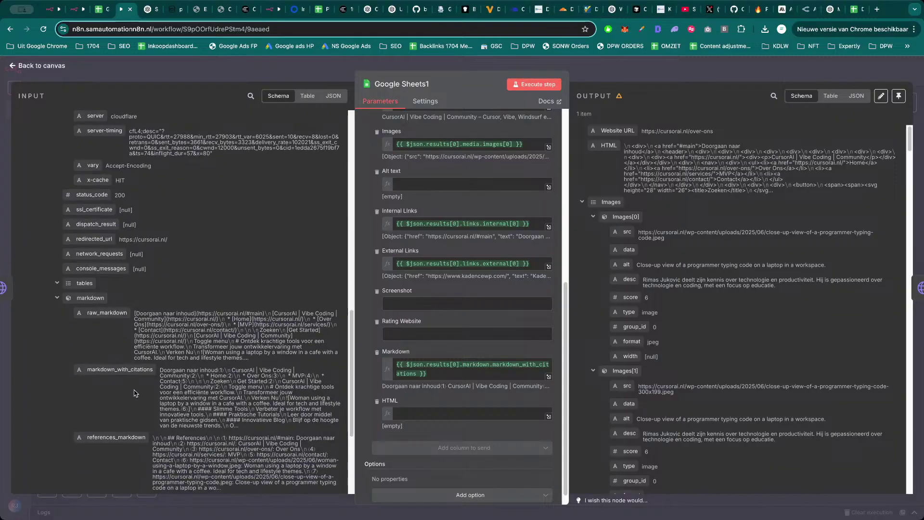
scroll(136, 391, up, 5)
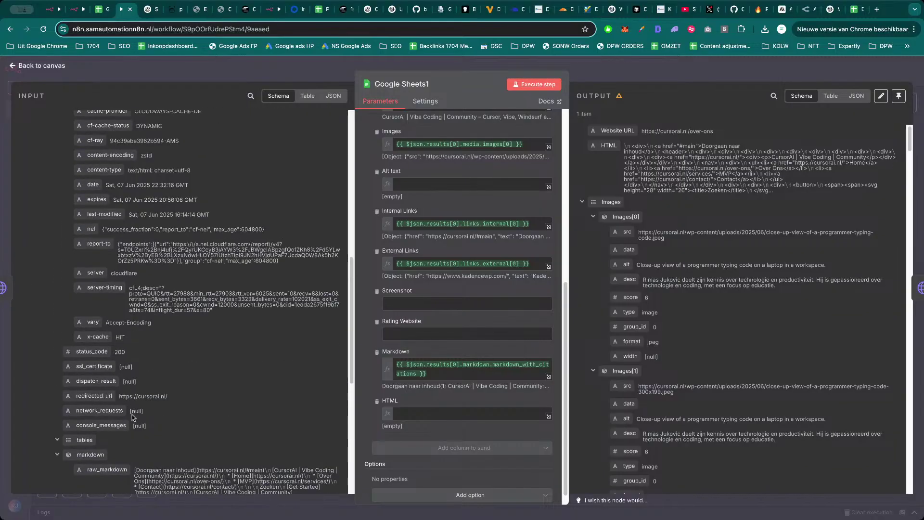
scroll(140, 396, up, 4)
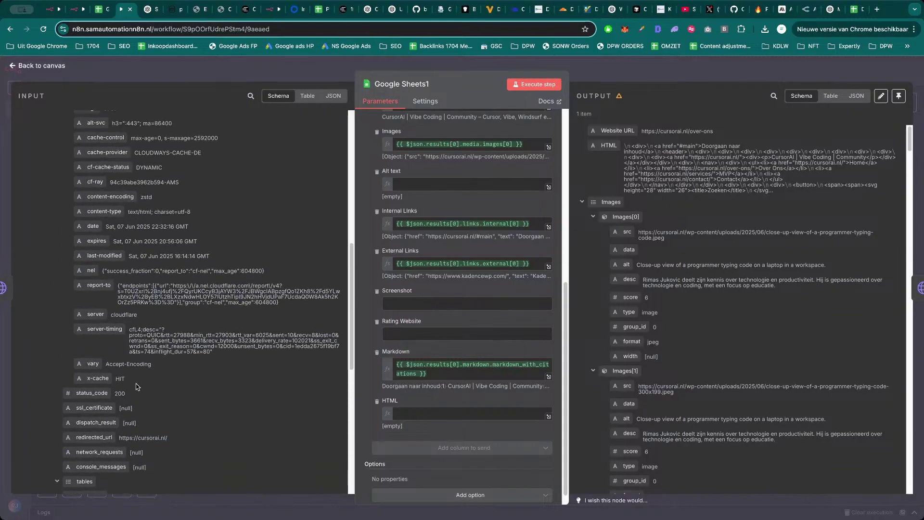
scroll(136, 372, up, 2)
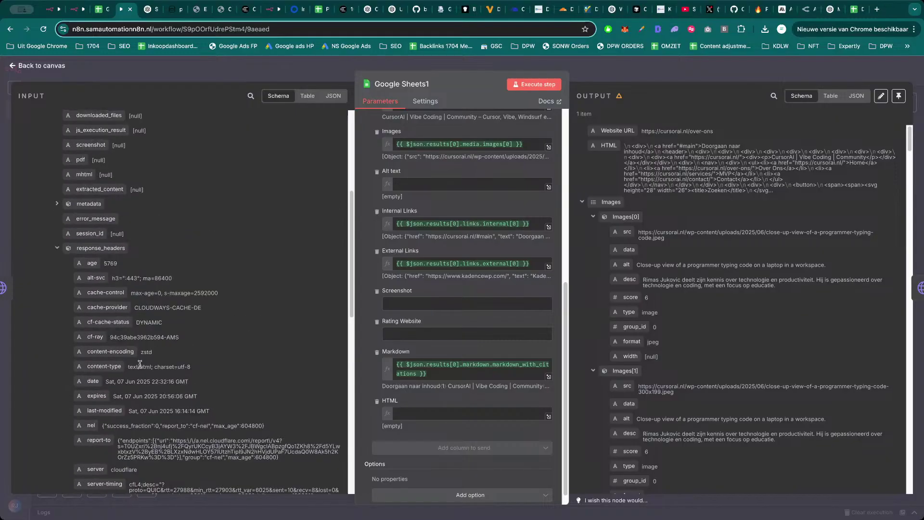
scroll(139, 365, up, 2)
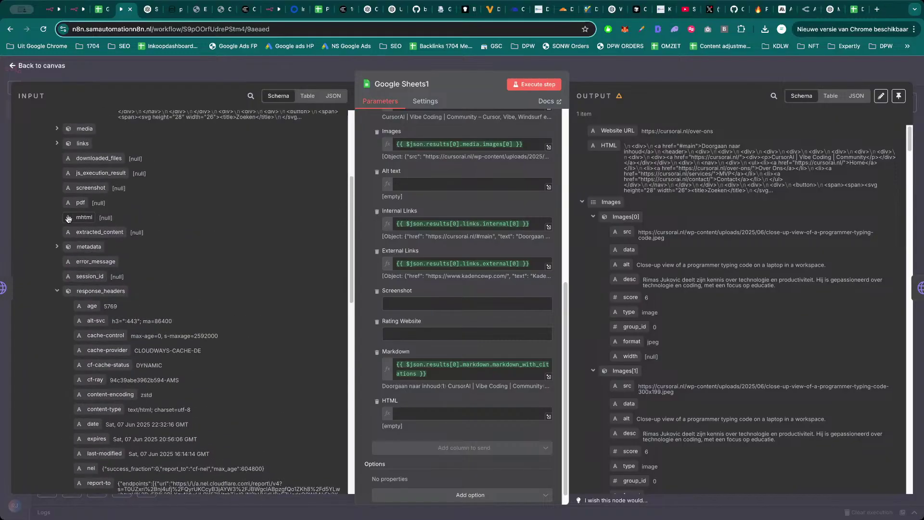
scroll(77, 216, up, 1)
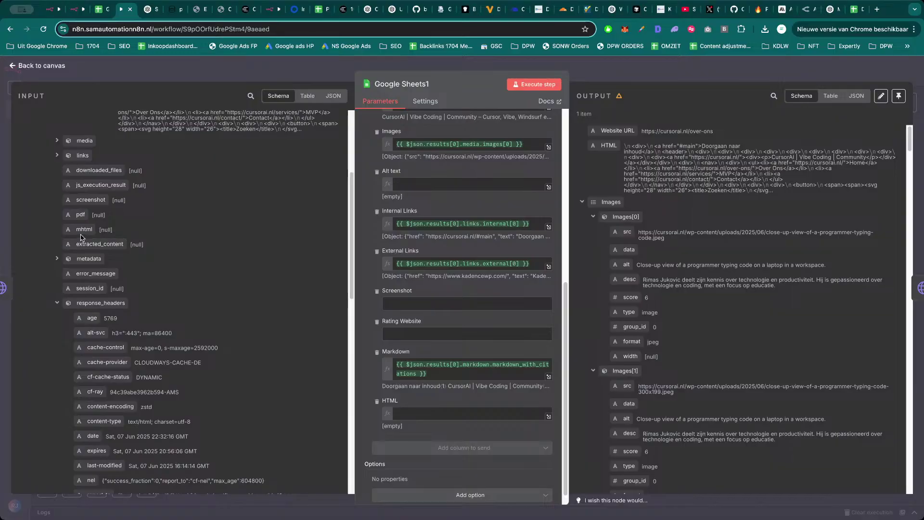
click(58, 260)
scroll(103, 284, down, 10)
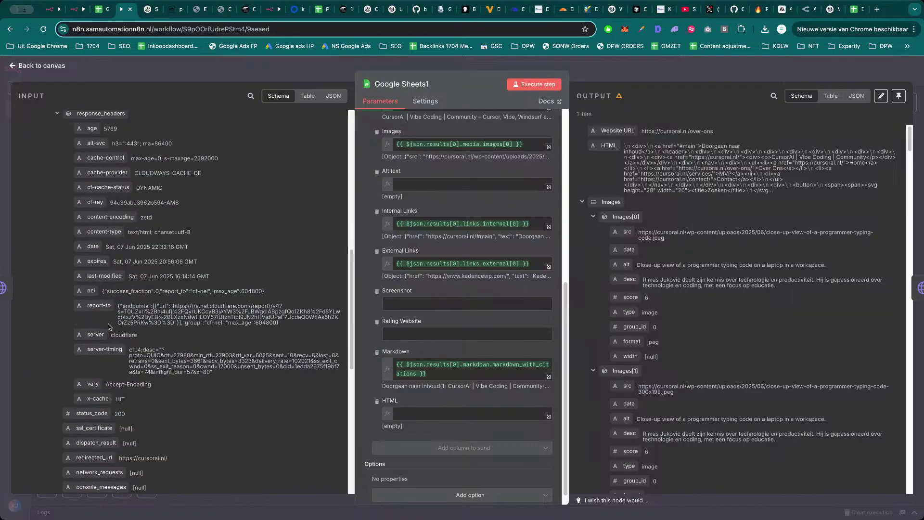
scroll(108, 324, down, 10)
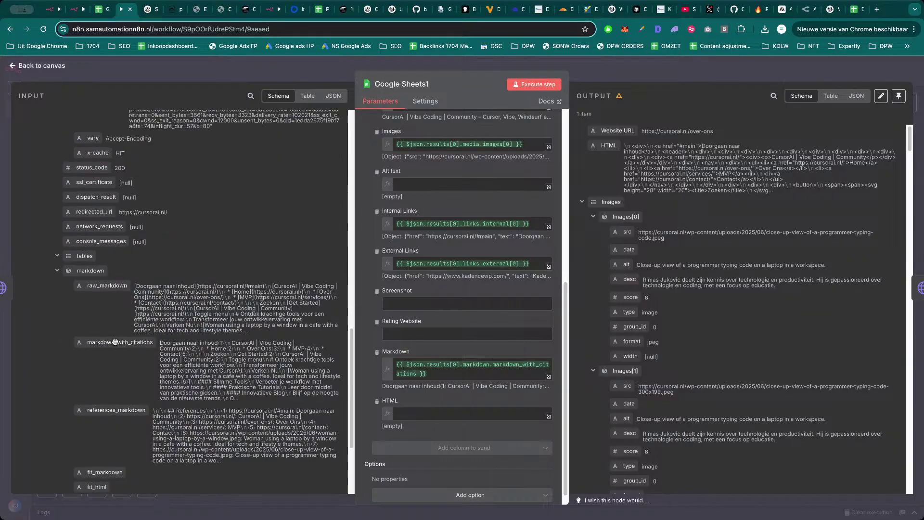
scroll(115, 341, up, 2)
scroll(466, 299, up, 5)
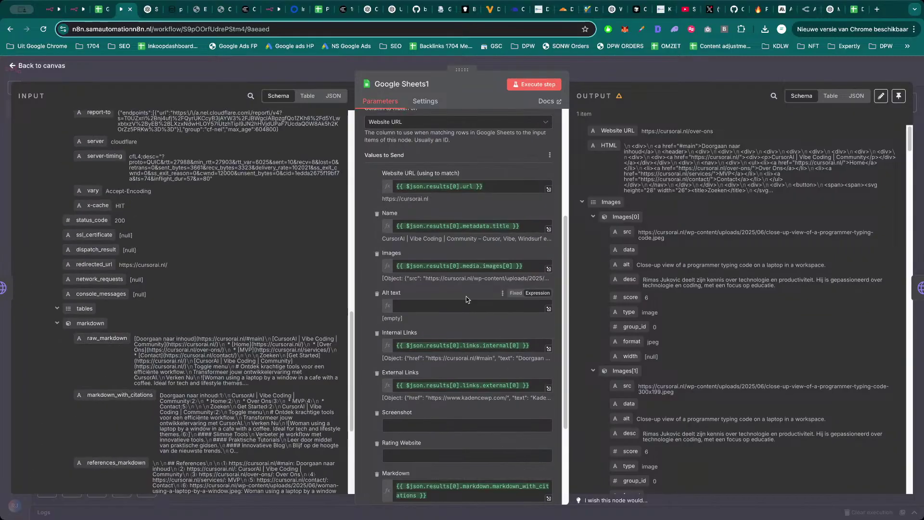
click(534, 85)
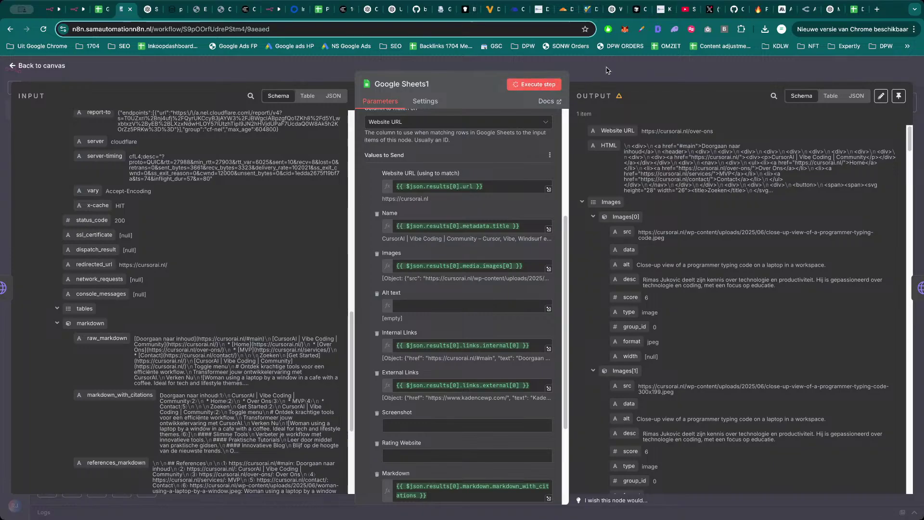
key(Escape)
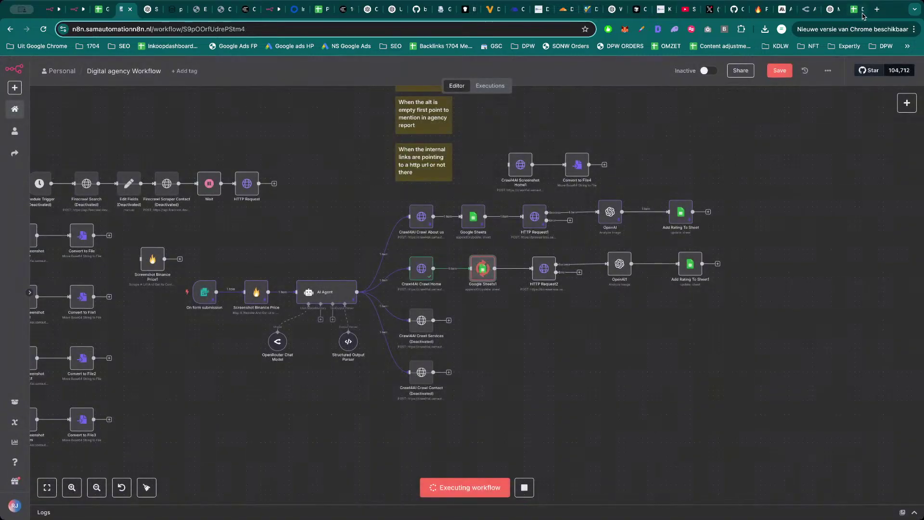
In the Digital Agency sheet, shrink row 3 and set Markdown column I to Clip wrapping.
click(858, 10)
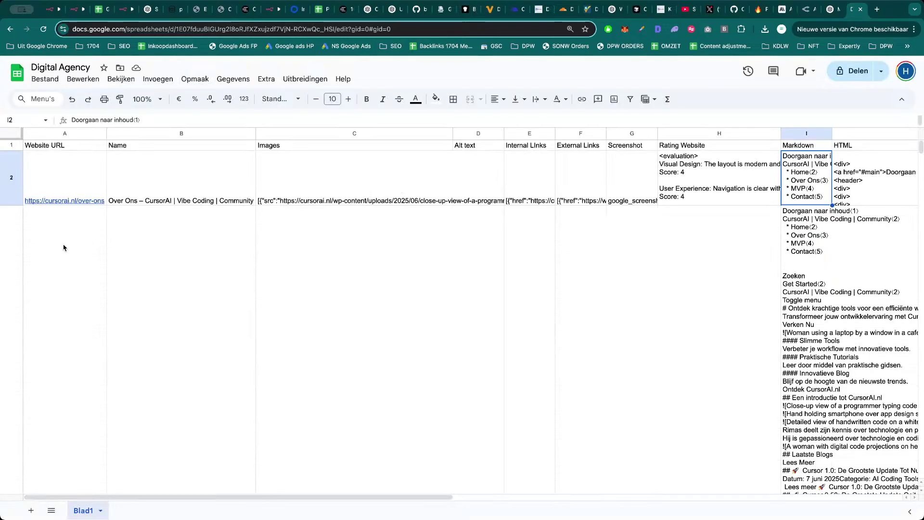
scroll(63, 248, down, 10)
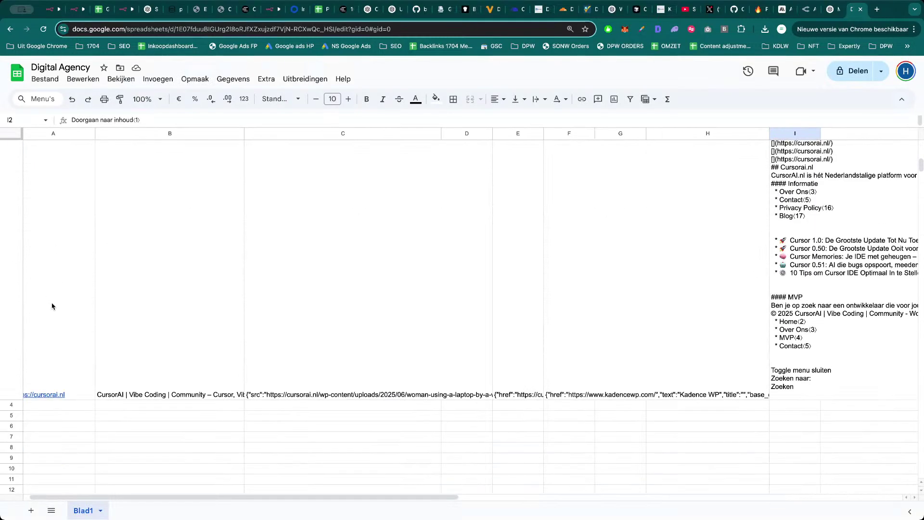
drag(9, 399, 12, 157)
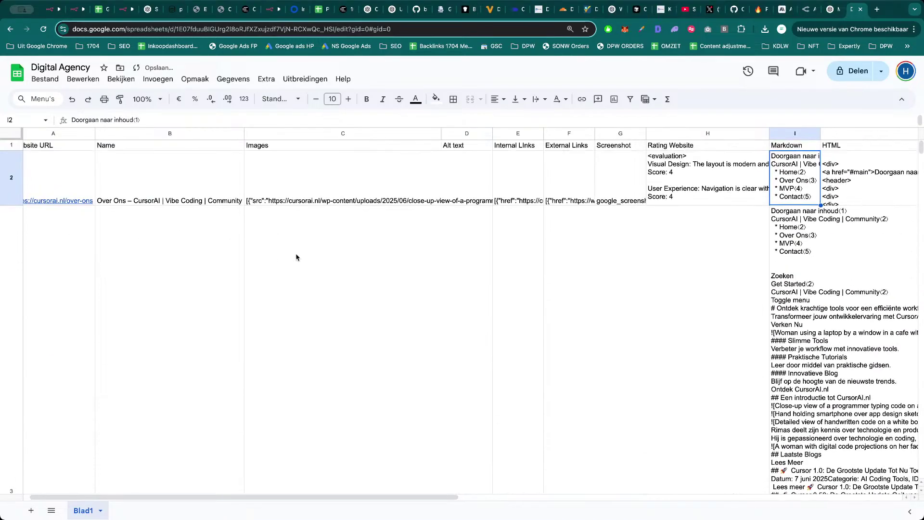
click(806, 136)
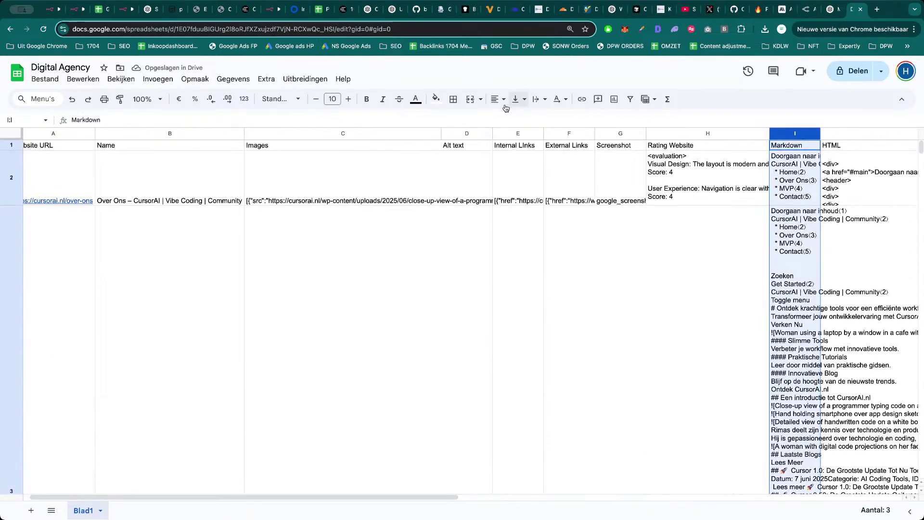
click(546, 100)
click(572, 119)
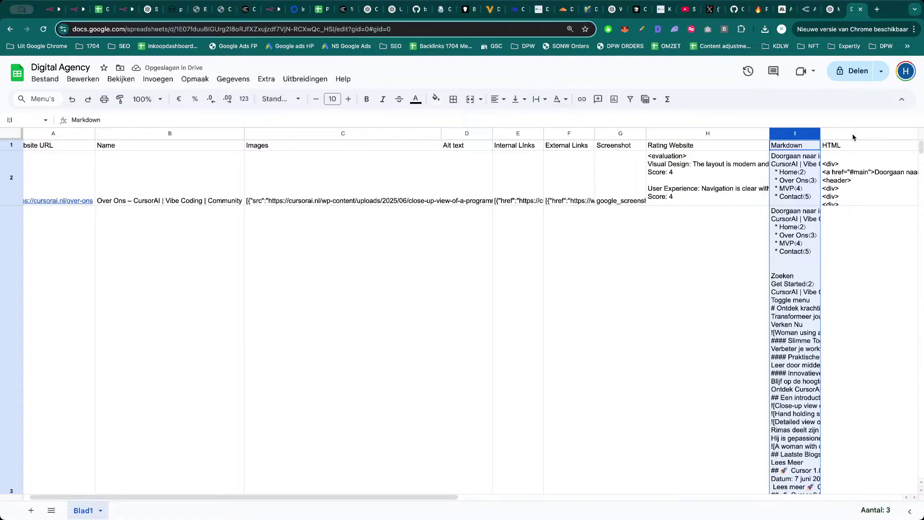
Reduce the cursorai.nl row 3 to a much shorter height.
click(87, 313)
scroll(56, 354, down, 7)
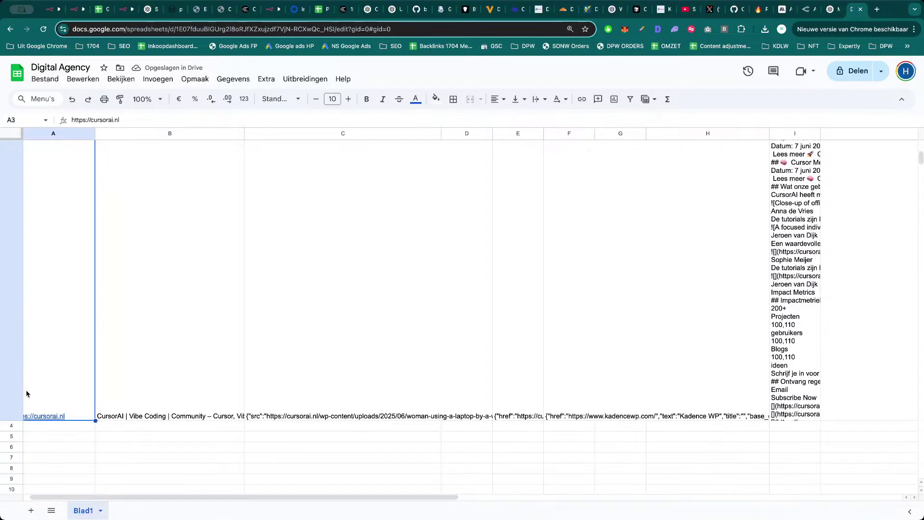
click(15, 418)
drag(12, 421, 12, 141)
scroll(19, 414, down, 2)
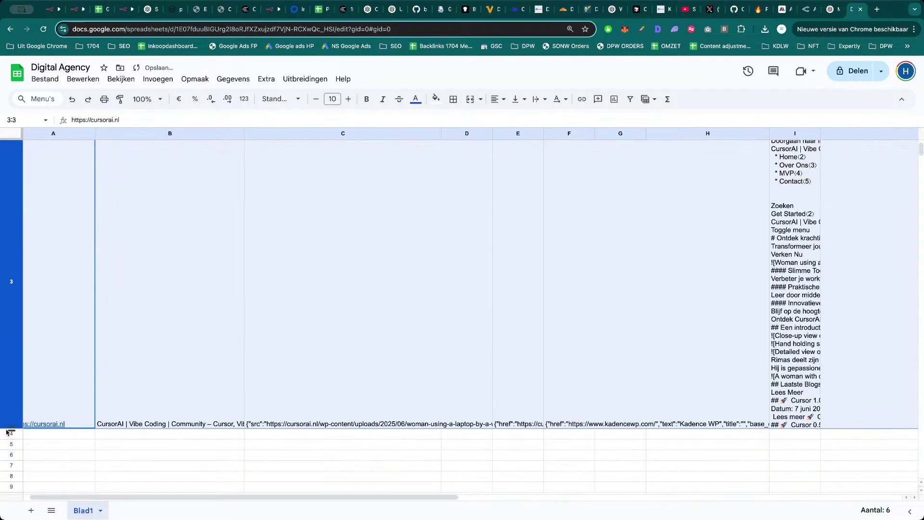
drag(11, 427, 13, 167)
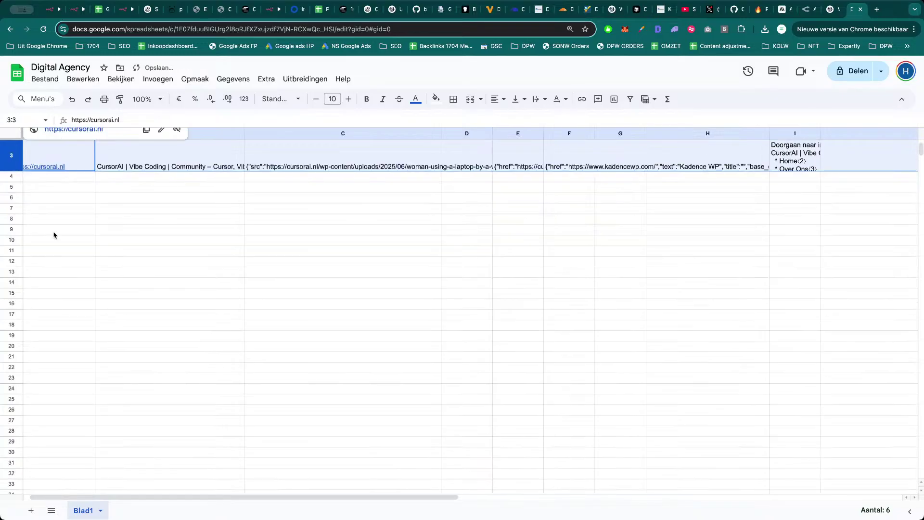
scroll(54, 232, up, 2)
click(103, 253)
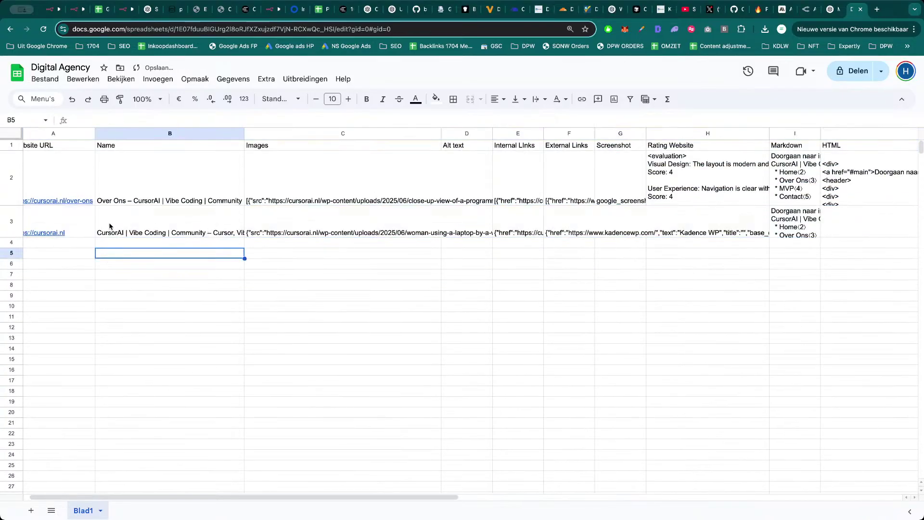
Copy the over-ons page link from cell A2 and return to n8n.
scroll(76, 226, left, 1)
click(93, 172)
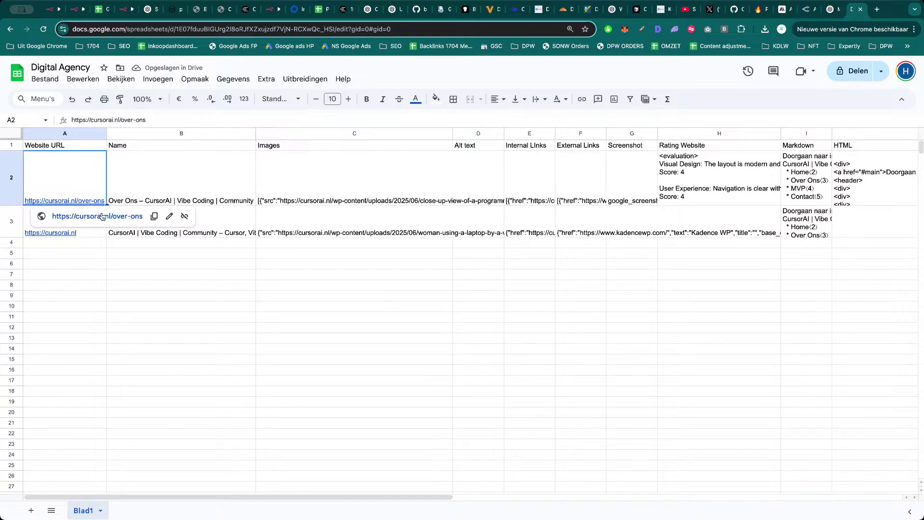
click(155, 216)
click(152, 246)
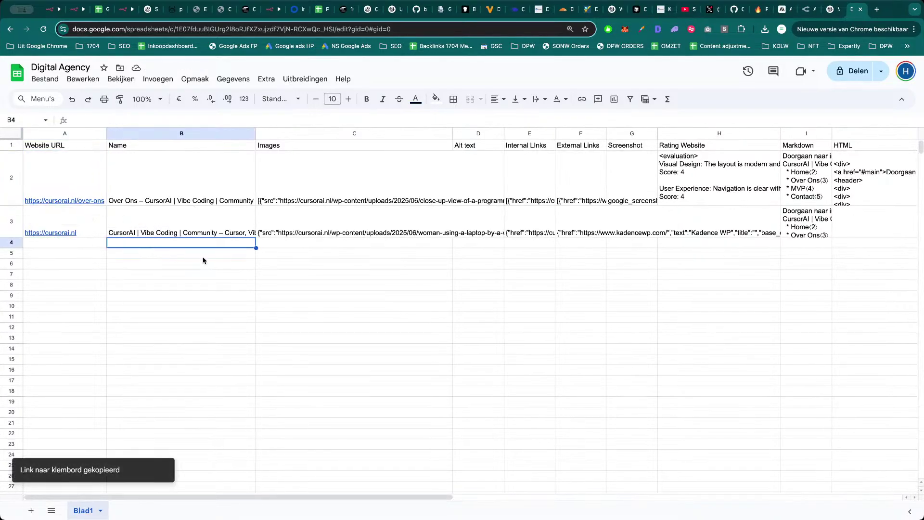
click(104, 9)
click(125, 9)
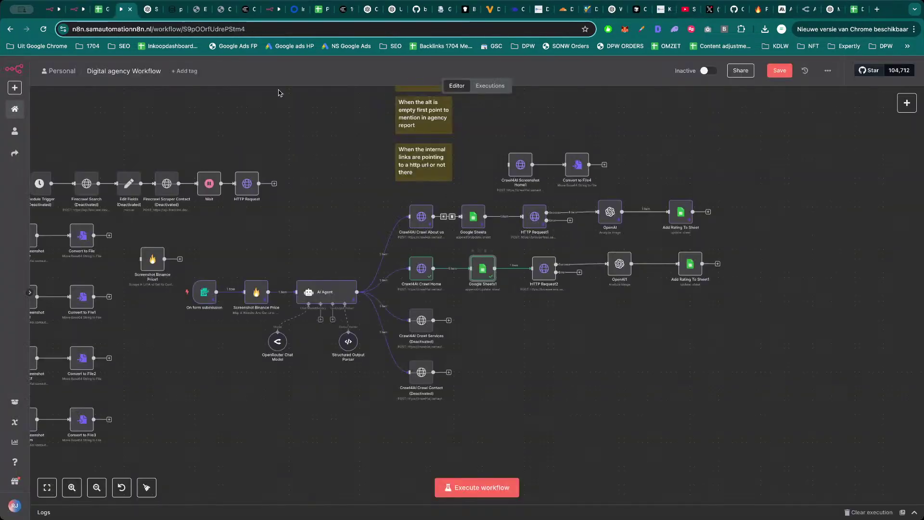
Open HTTP Request2 and review its JSON body in the expression editor.
click(104, 9)
click(108, 9)
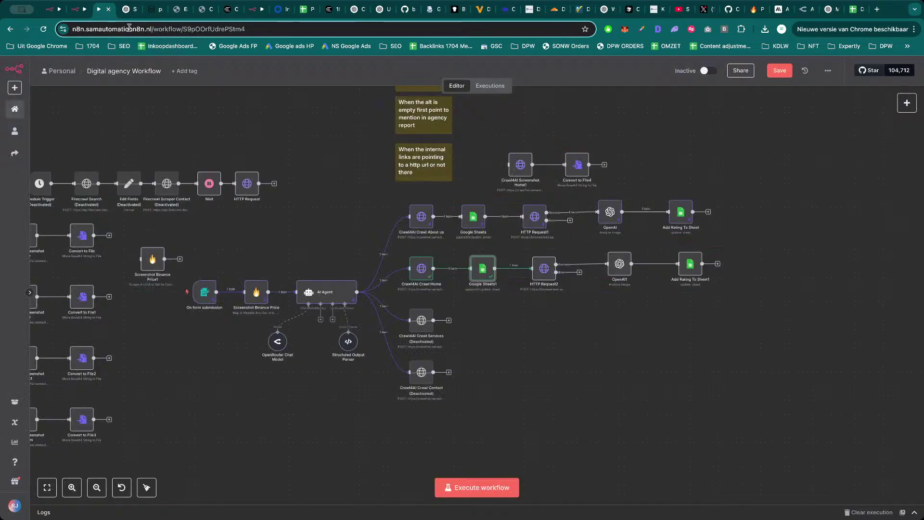
click(552, 285)
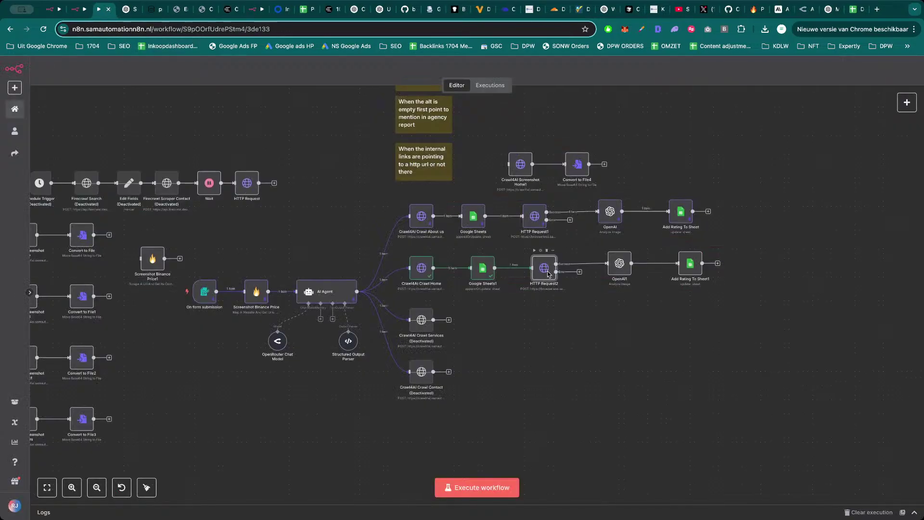
double_click(549, 269)
scroll(478, 338, down, 3)
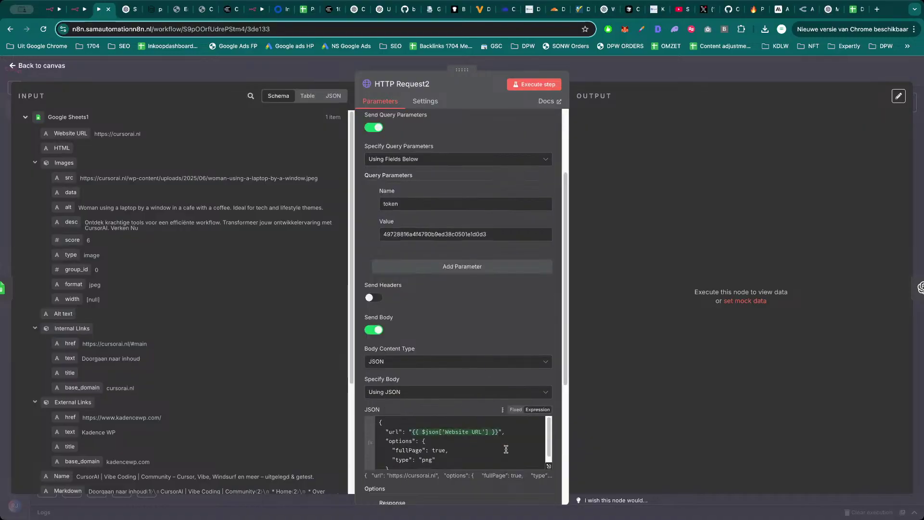
click(551, 469)
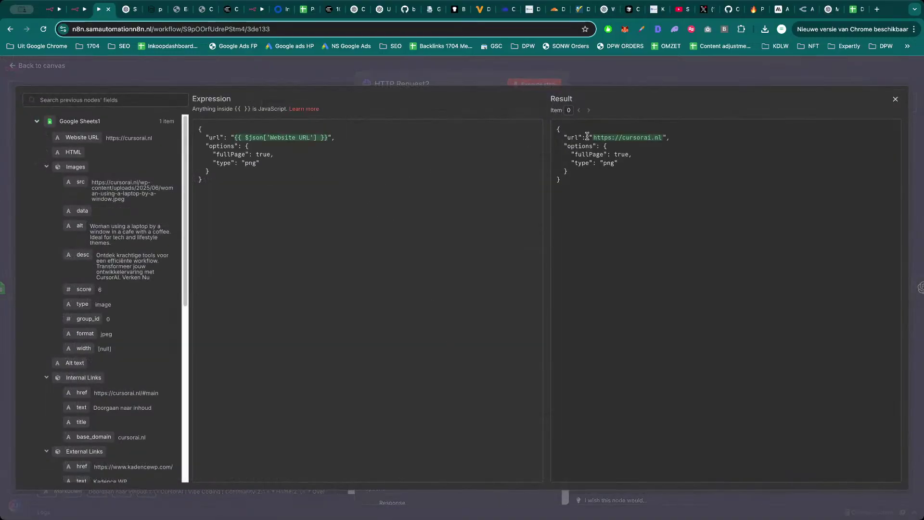
key(Escape)
Run HTTP Request2 and preview the full-page cursorai.nl google_screenshot.png.
click(534, 84)
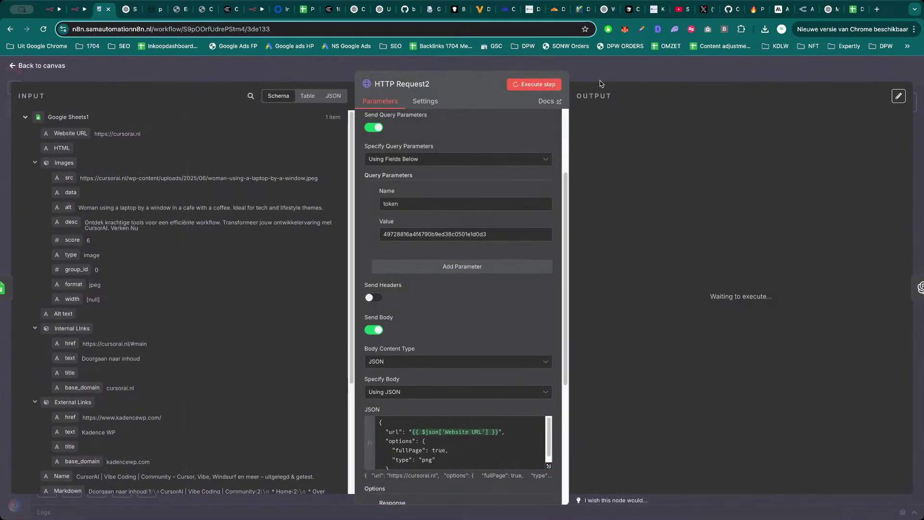
scroll(482, 289, down, 5)
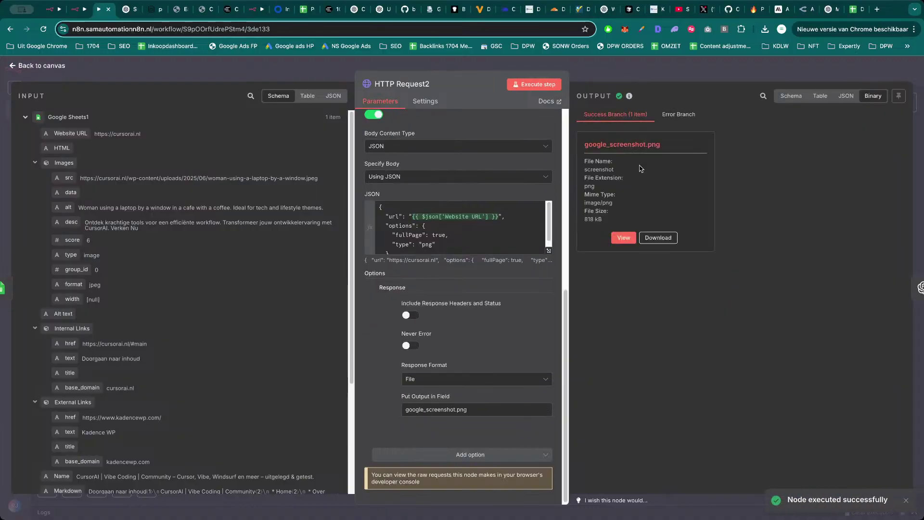
click(625, 239)
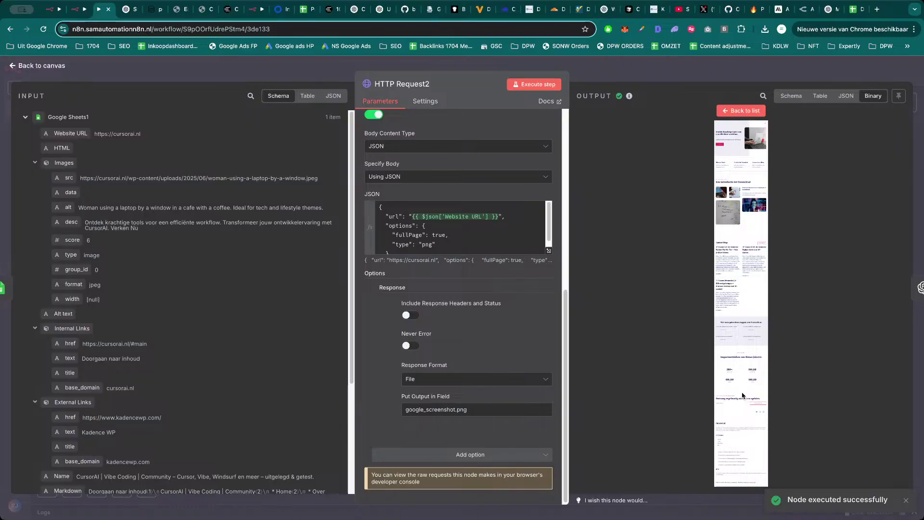
key(Escape)
click(625, 268)
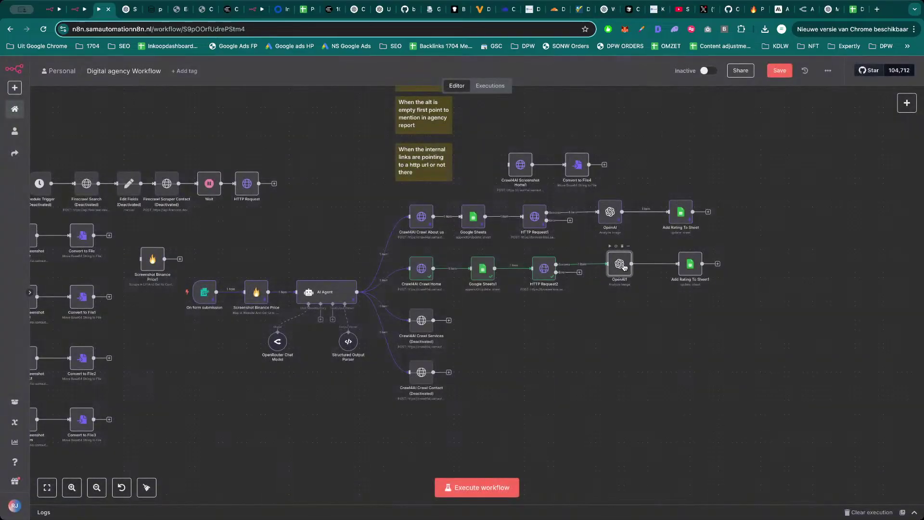
Run OpenAI1's Grok 2 Vision screenshot analysis after reviewing its Text Input prompt, then check OpenRouter.
double_click(624, 269)
scroll(477, 282, down, 4)
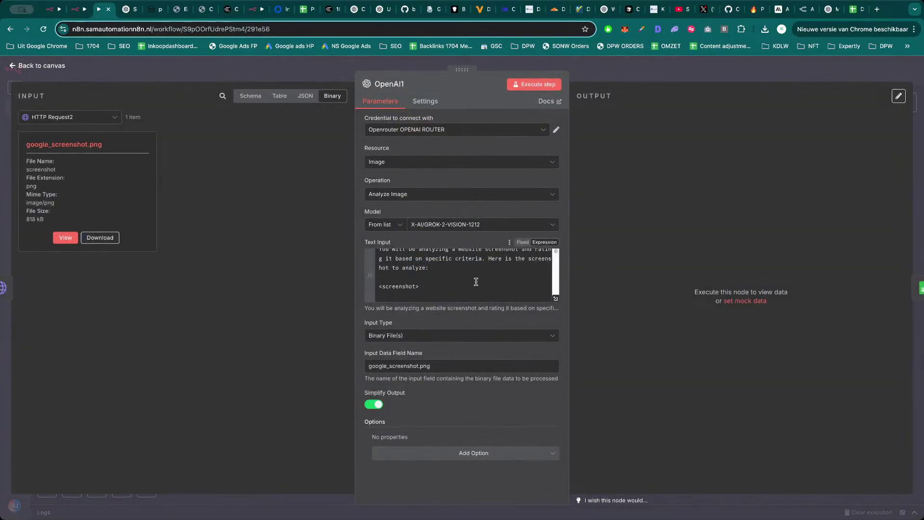
scroll(477, 282, down, 10)
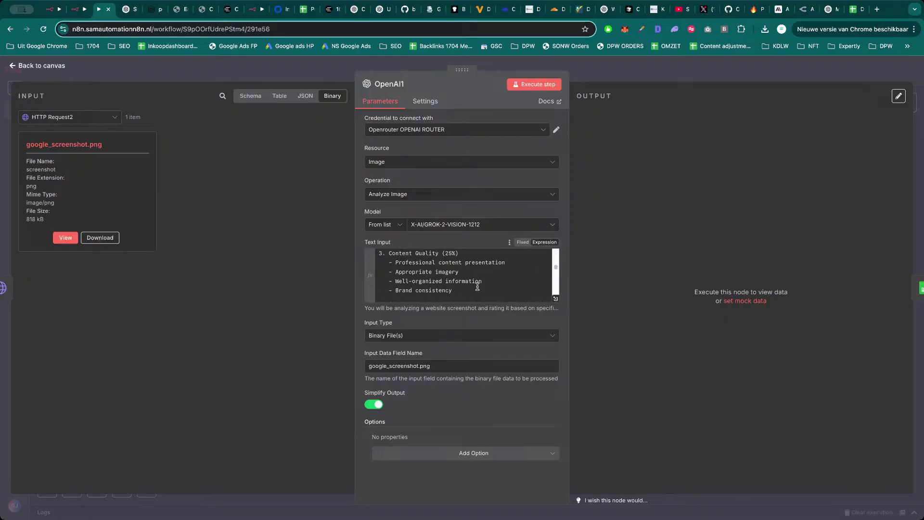
scroll(479, 289, down, 1)
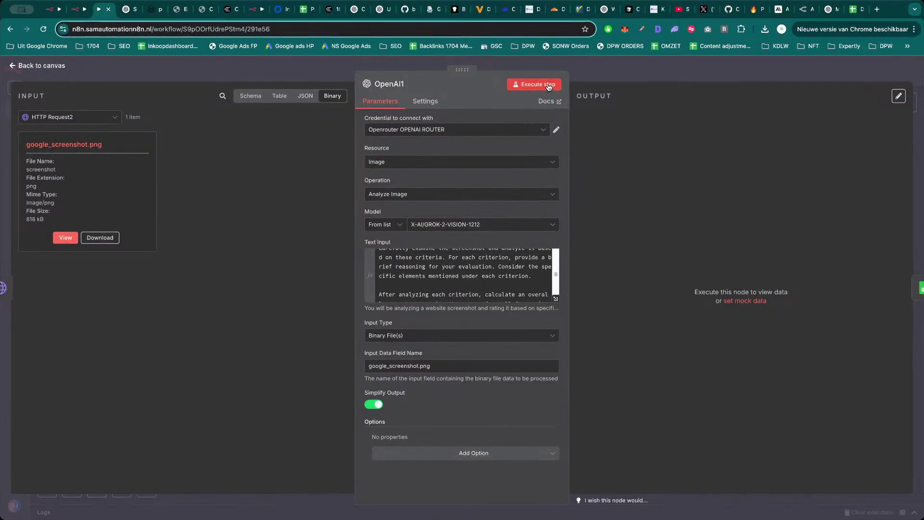
click(548, 88)
click(805, 10)
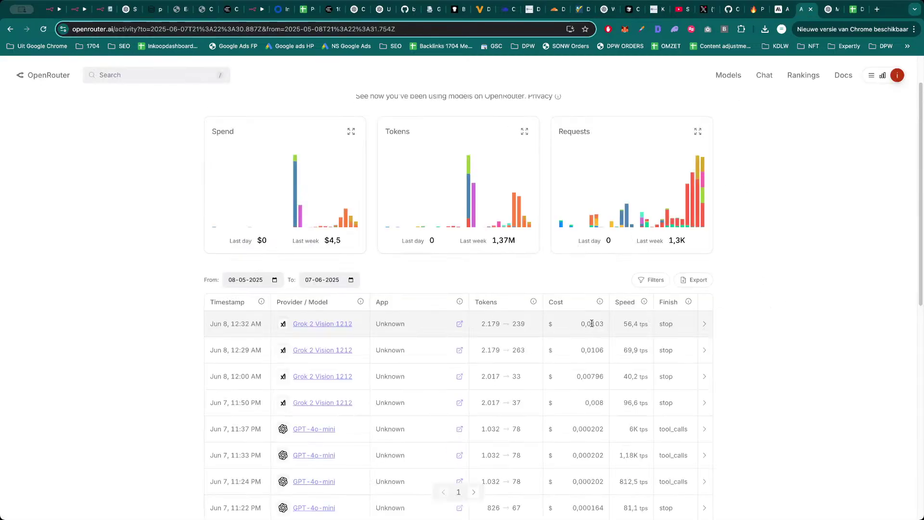
Review the new Grok 2 Vision 1212 rows and costs, then open a new tab.
click(755, 304)
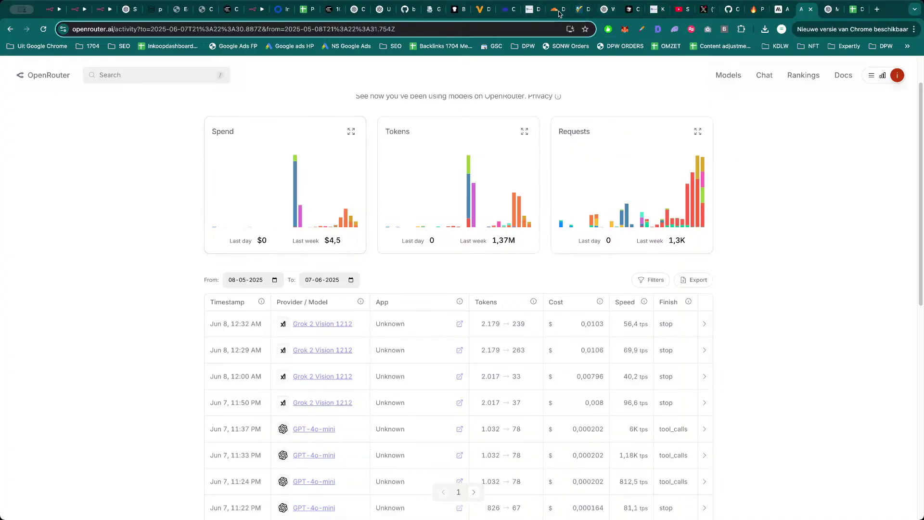
key(ctrl+t)
Load skool.com/samautomation and browse the N8N templates course lessons in Classroom.
text(skool.com/samautomation)
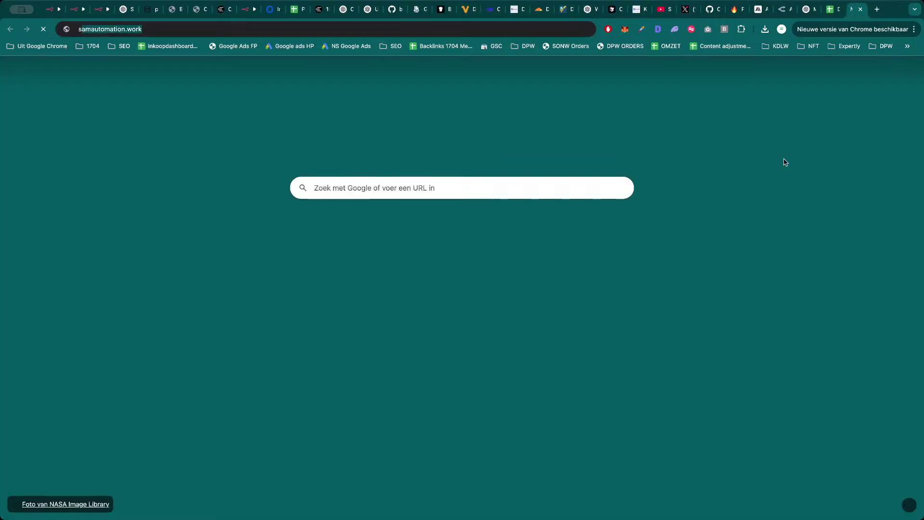
key(Return)
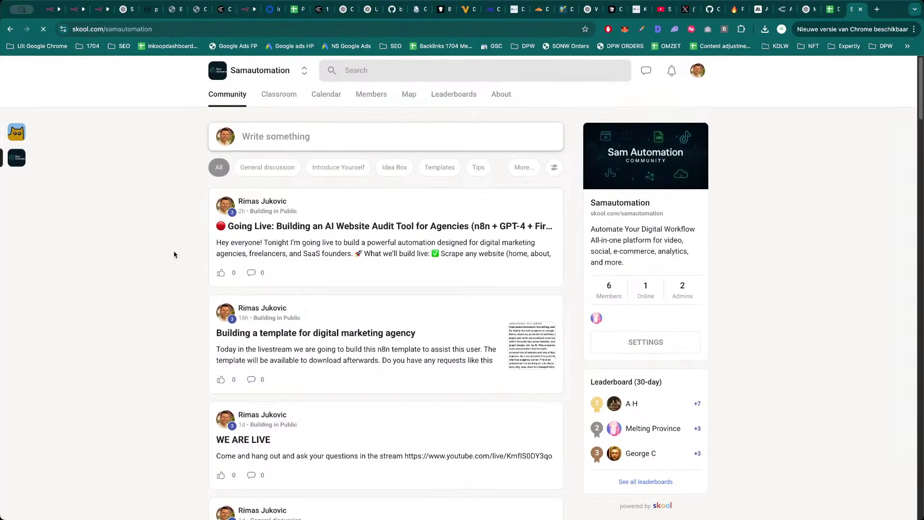
click(288, 92)
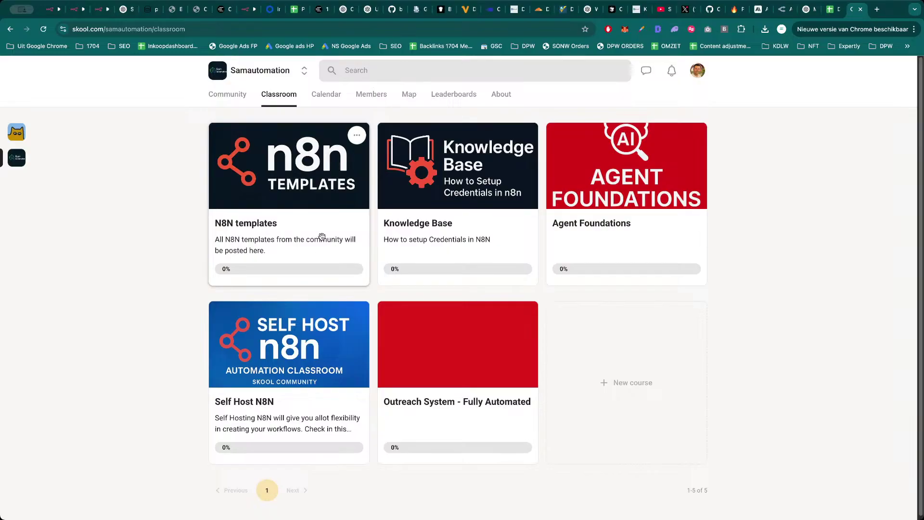
click(266, 226)
scroll(307, 327, down, 10)
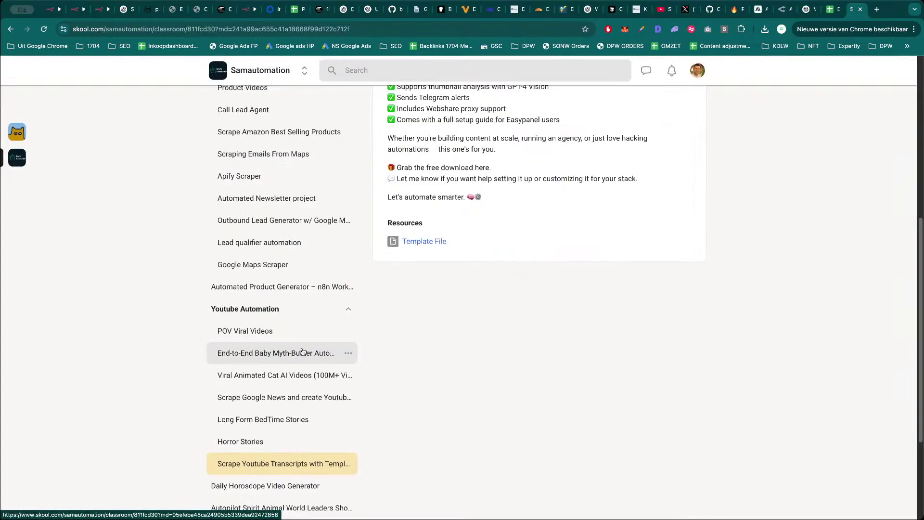
click(291, 385)
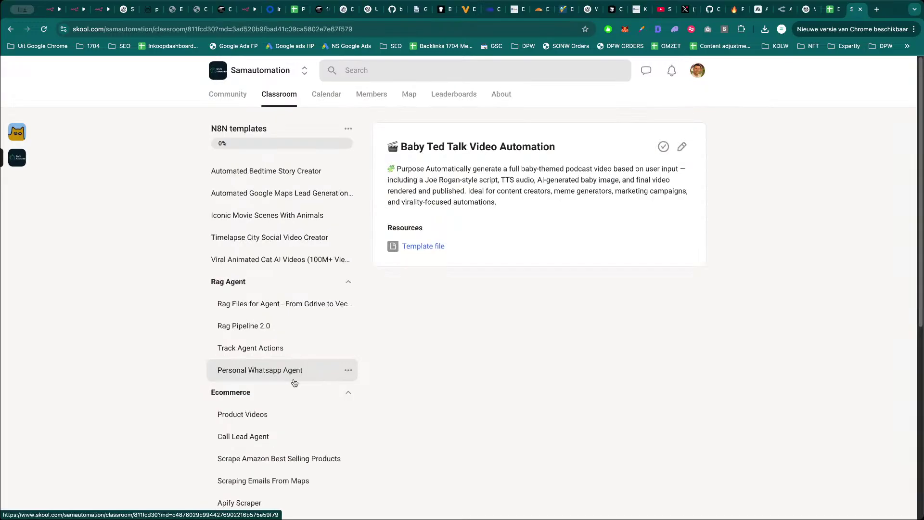
click(283, 170)
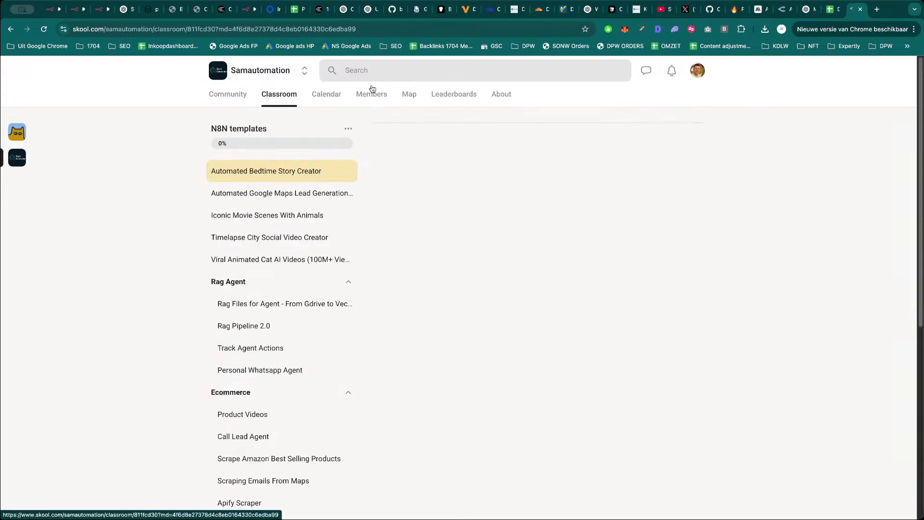
click(289, 197)
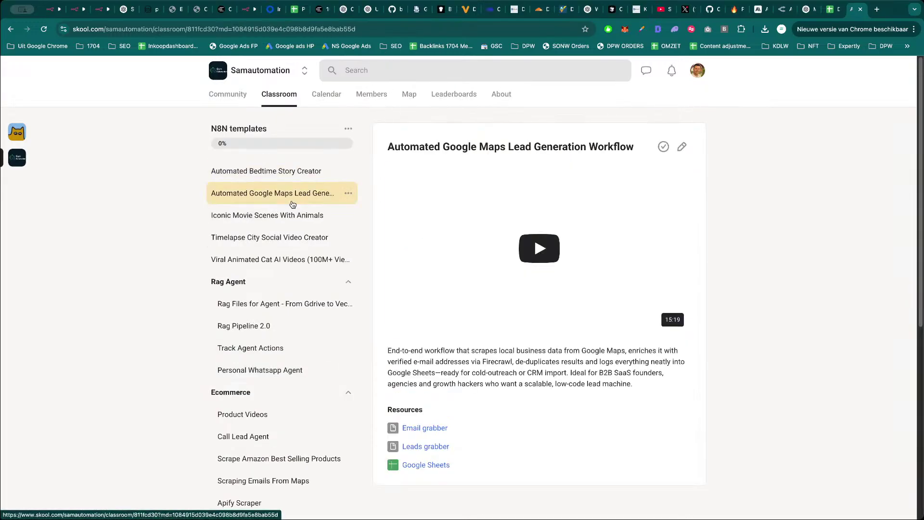
click(299, 222)
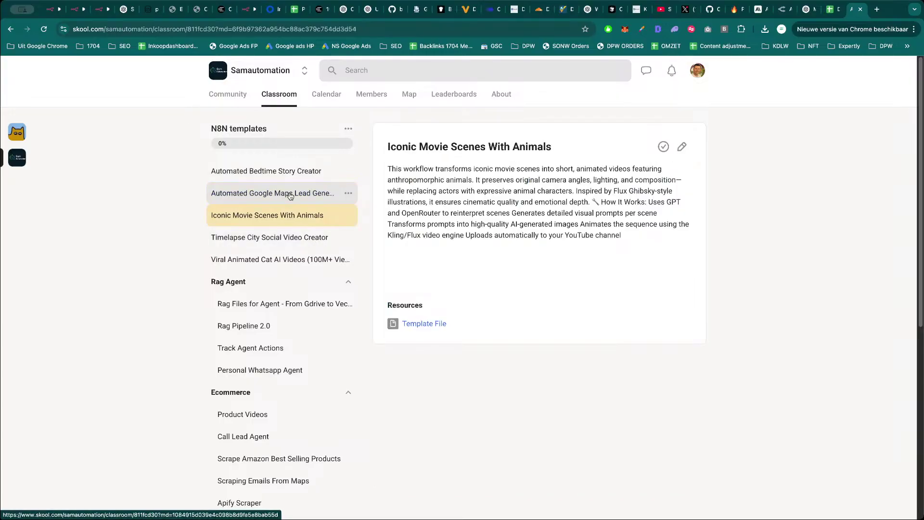
click(339, 126)
Browse the Knowledge Base course and the Outreach System Step 1, 3 and 4 lessons.
click(454, 224)
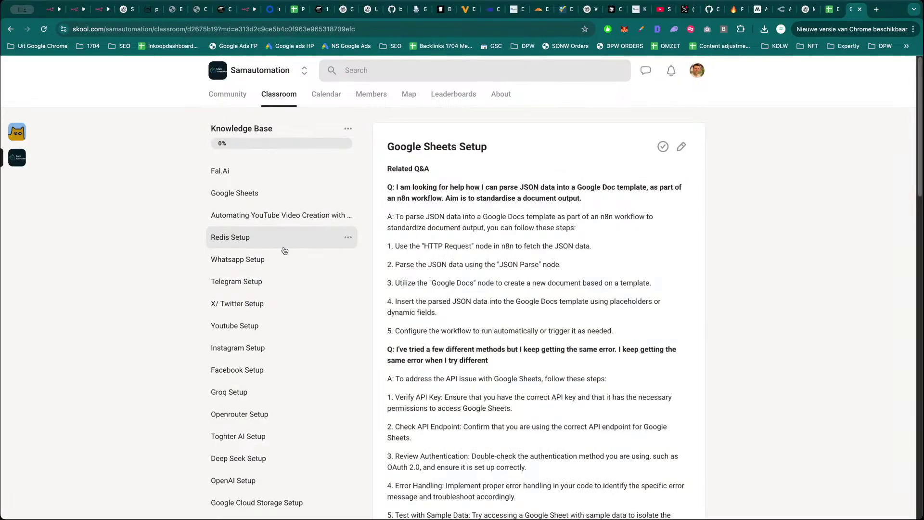
scroll(256, 302, down, 5)
scroll(265, 385, up, 5)
scroll(282, 372, up, 5)
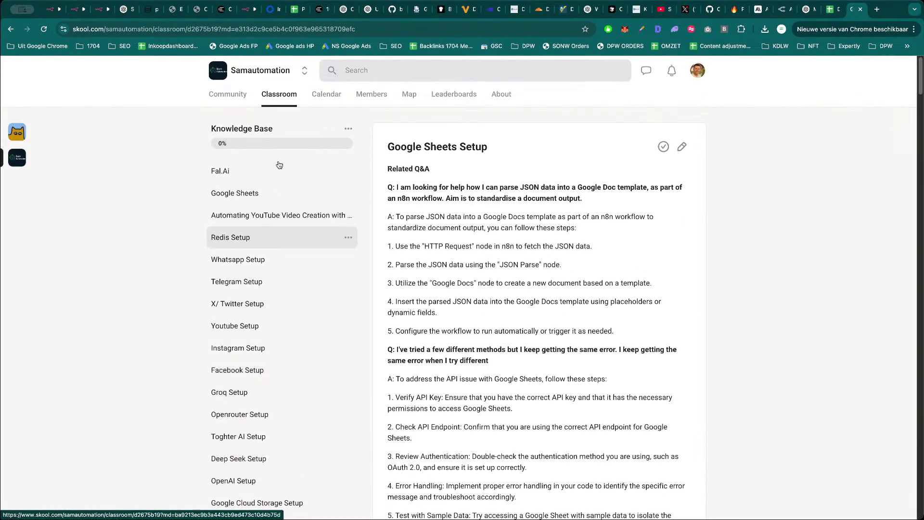
click(288, 97)
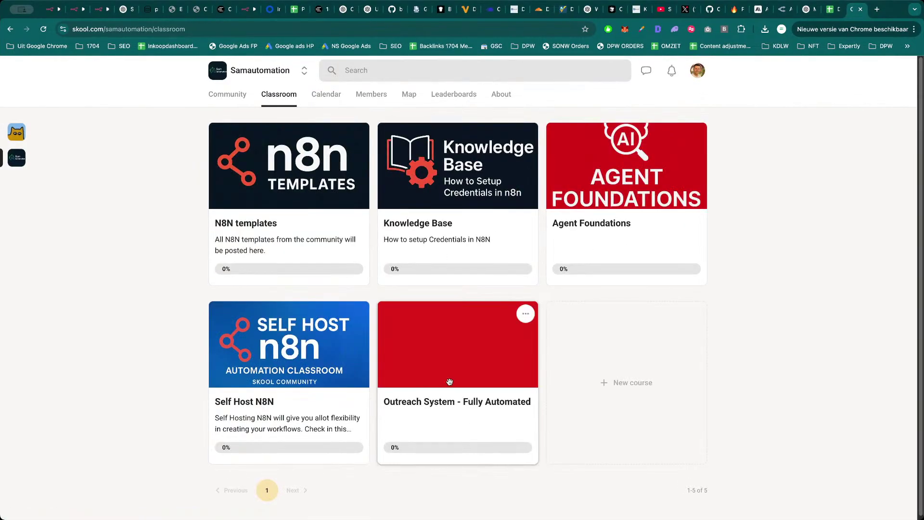
click(450, 382)
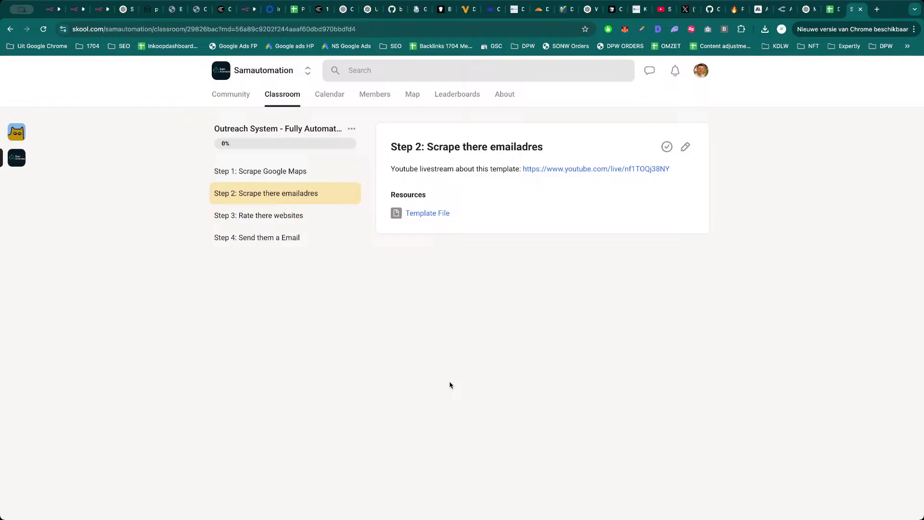
click(276, 178)
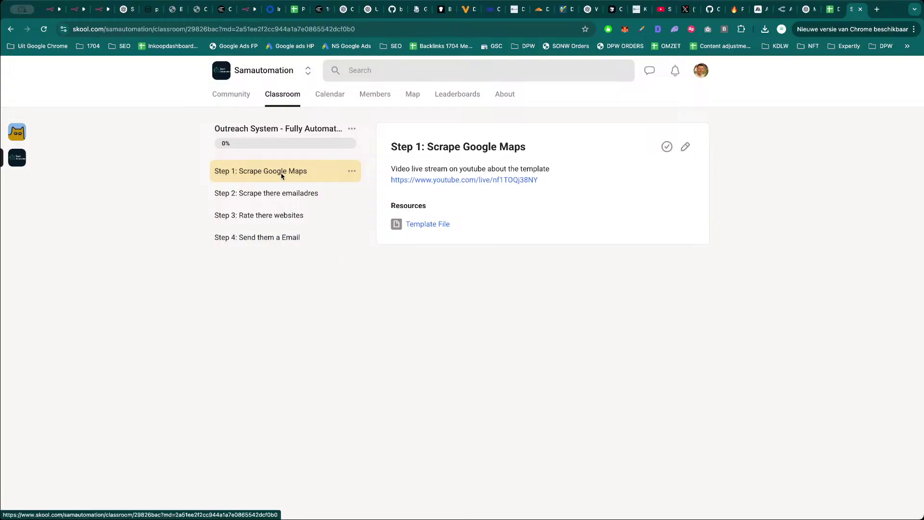
click(291, 221)
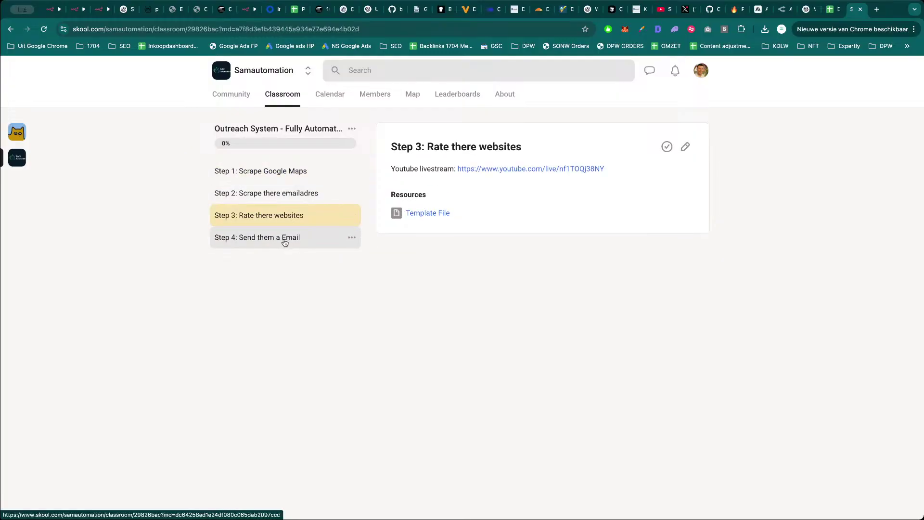
click(285, 242)
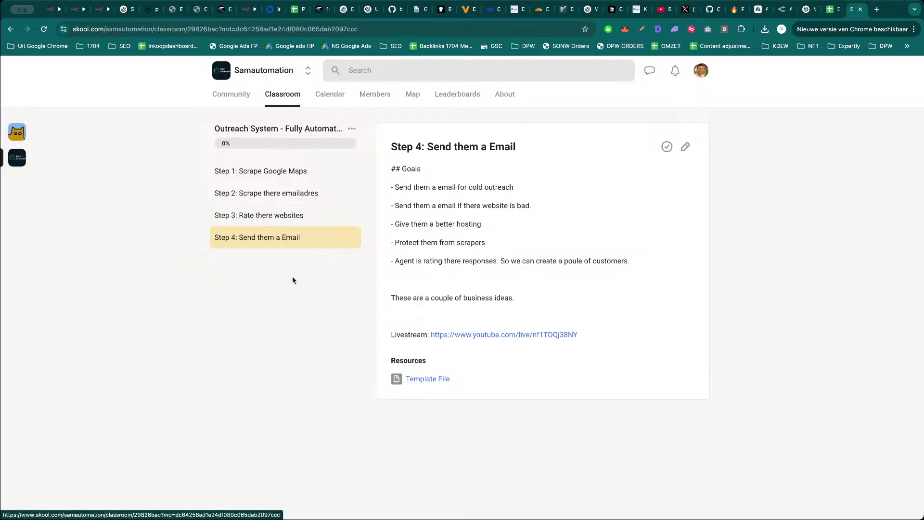
key(alt+Left)
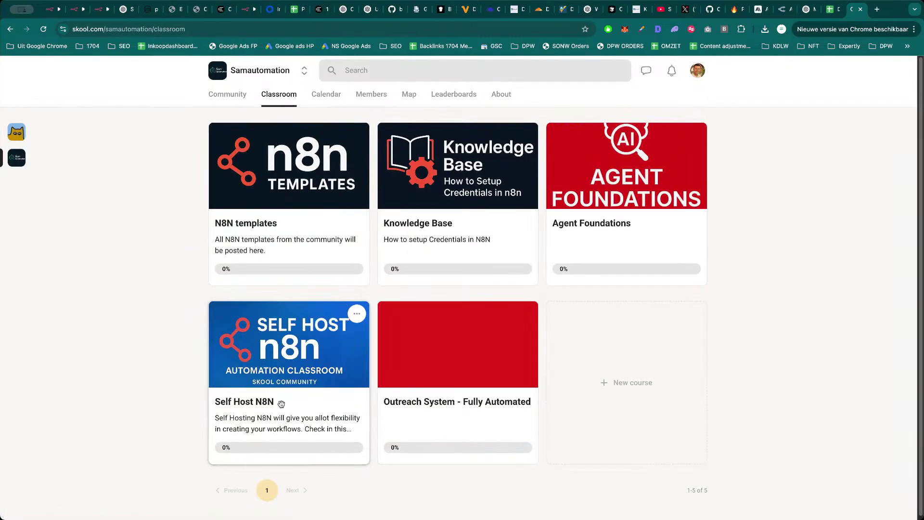
View the Self Host N8N Browserless Setup and Crawl4AI lessons, then open the community feed.
click(281, 403)
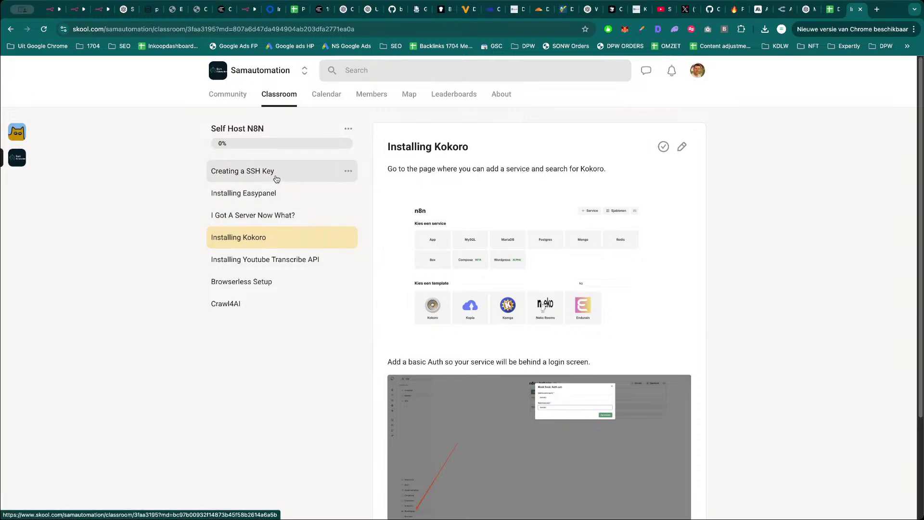
click(275, 288)
click(271, 306)
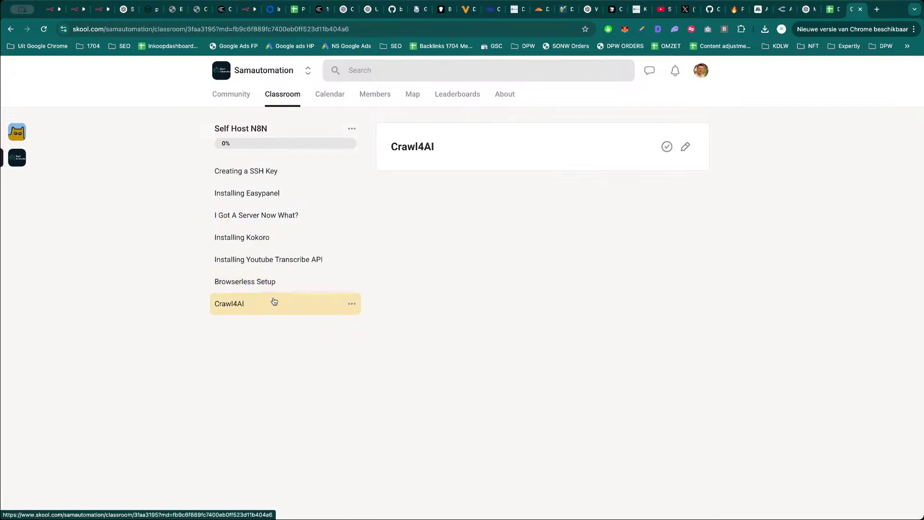
click(231, 94)
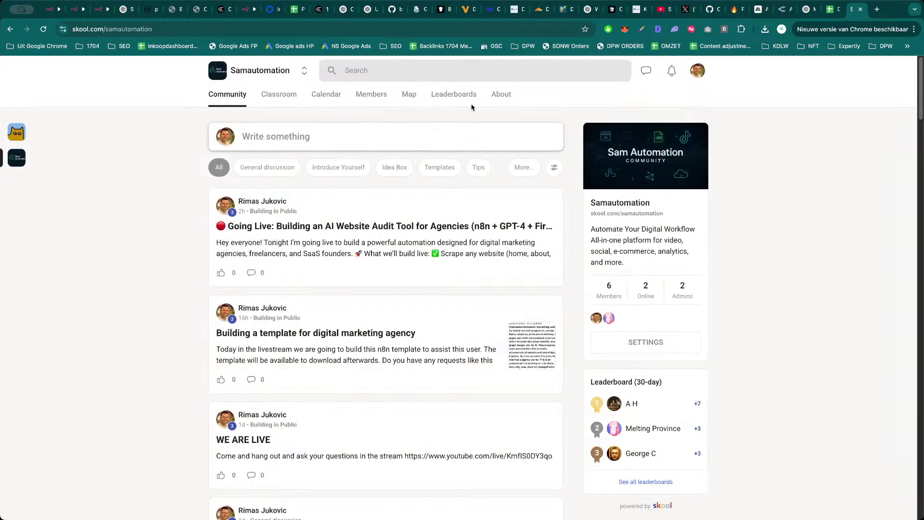
click(388, 30)
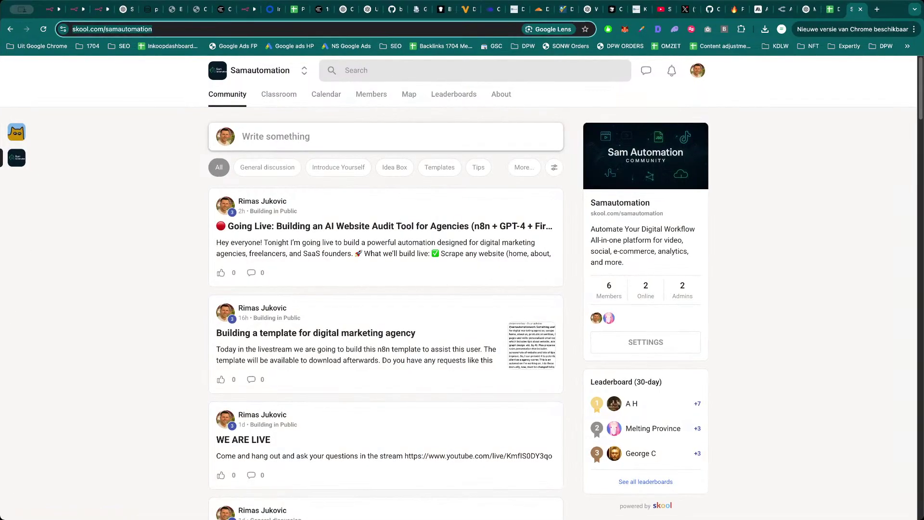
key(Escape)
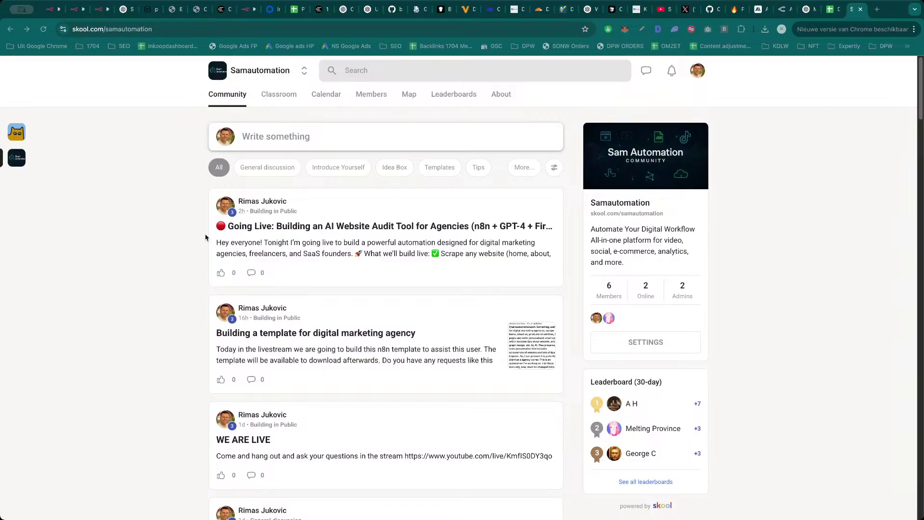
Execute Add Rating To Sheet1 to write the OpenAI1 evaluation into Rating Website, then open the spreadsheet.
click(102, 9)
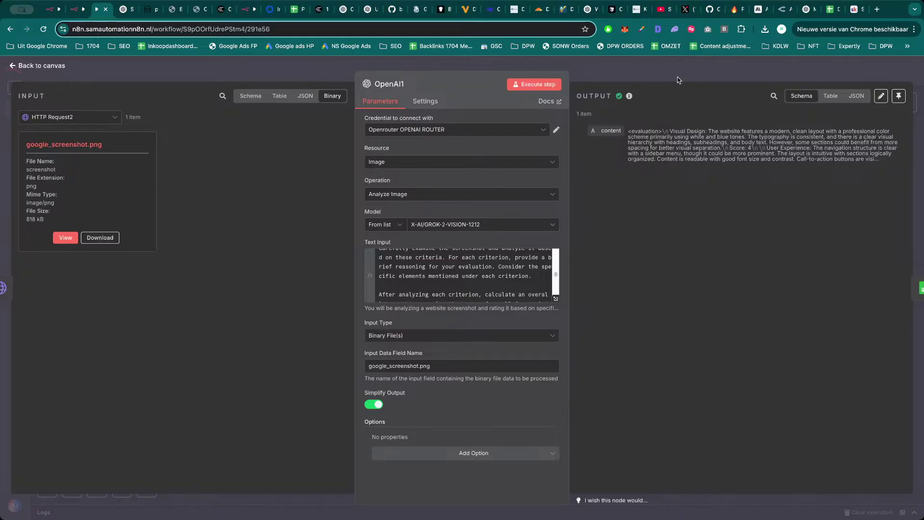
click(679, 77)
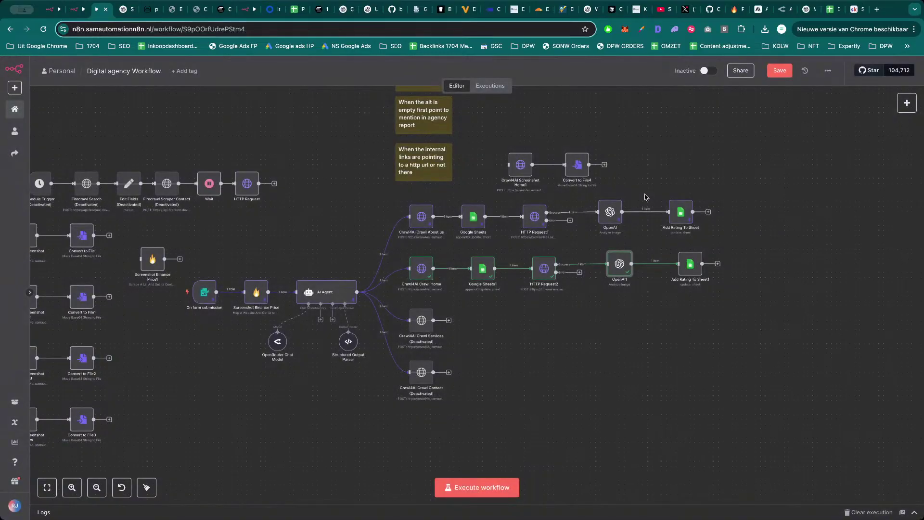
double_click(689, 269)
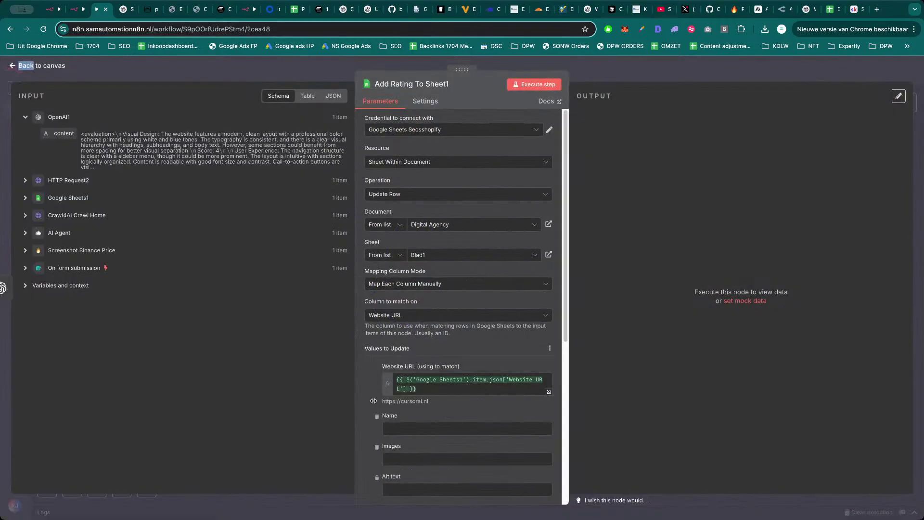
scroll(433, 394, down, 5)
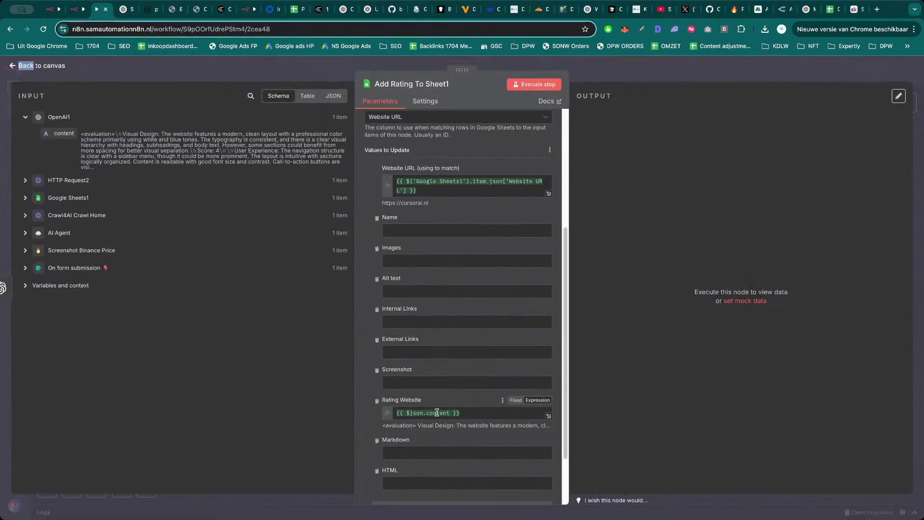
click(545, 90)
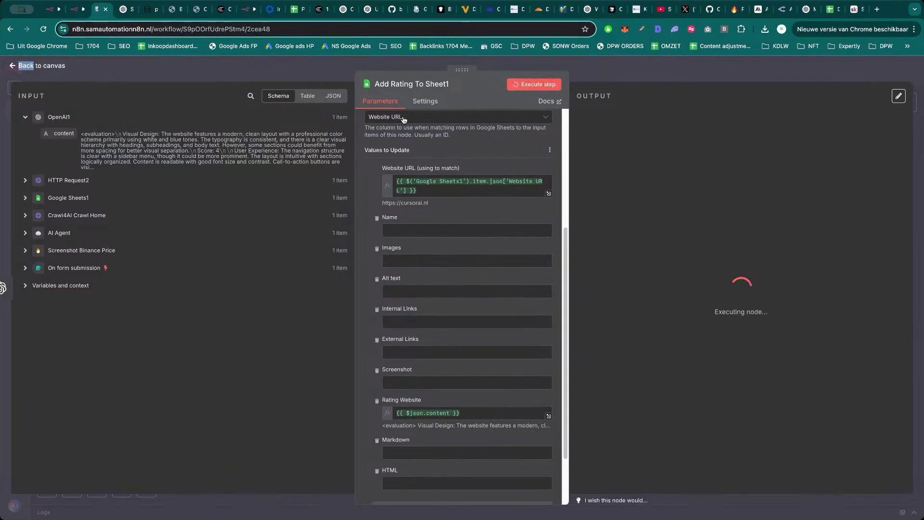
click(334, 95)
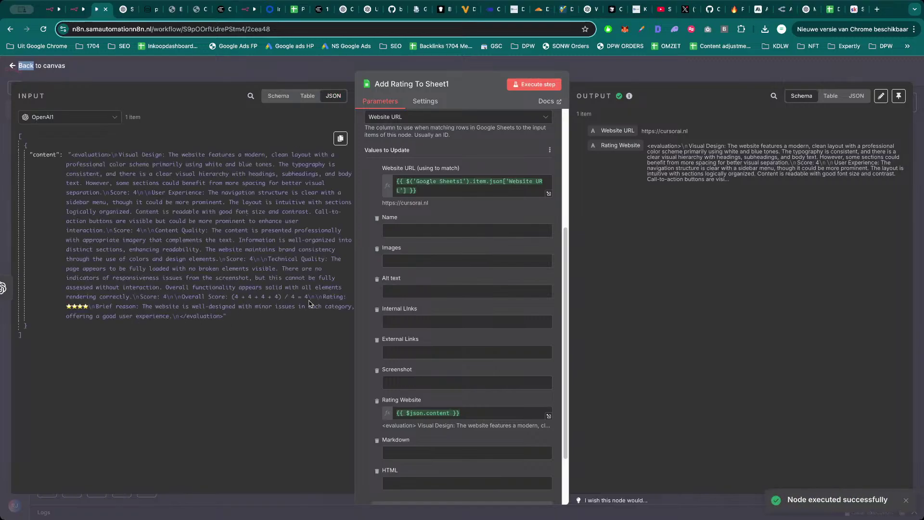
click(655, 80)
click(745, 60)
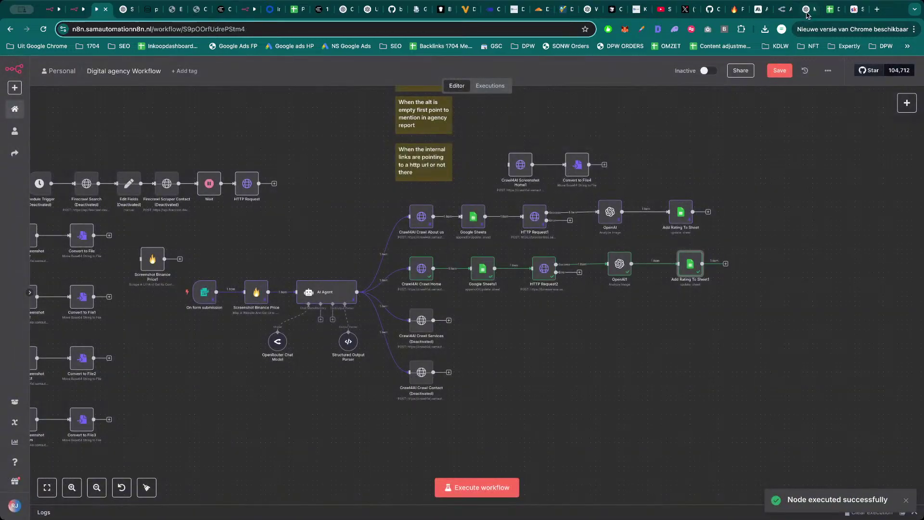
click(809, 11)
click(834, 10)
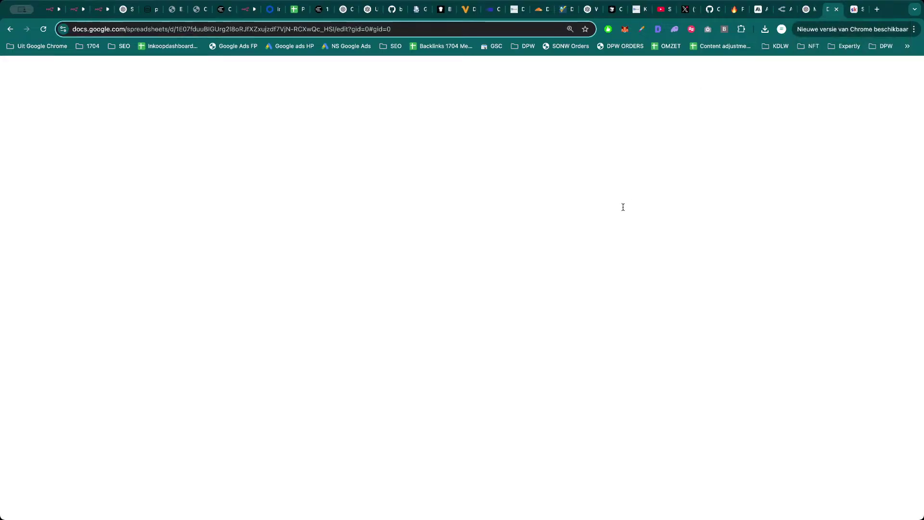
Read cursorai.nl's H3 evaluation (4 in every category, overall 4), checking F3 and G3, then return to n8n.
double_click(661, 226)
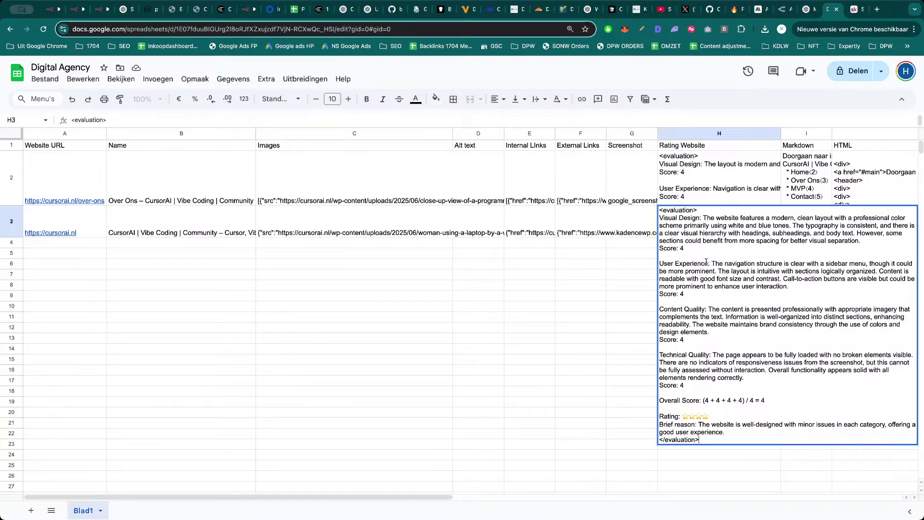
click(600, 297)
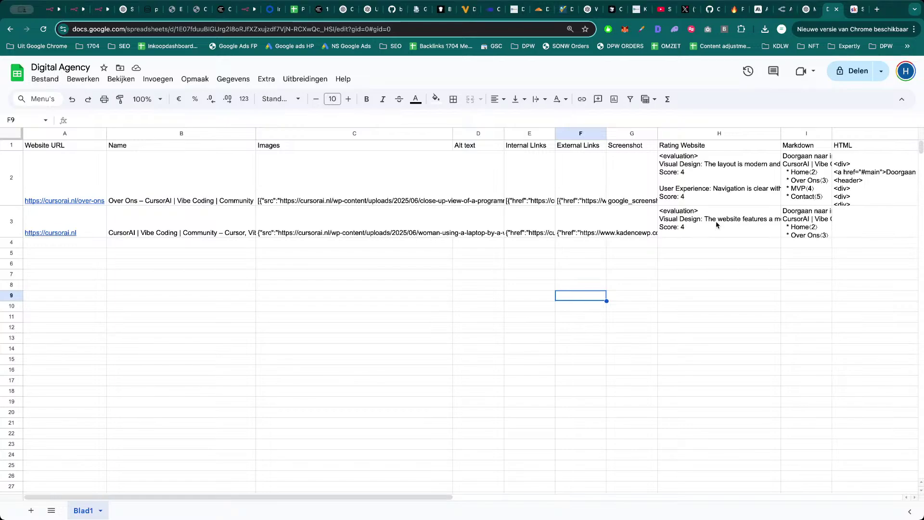
click(704, 220)
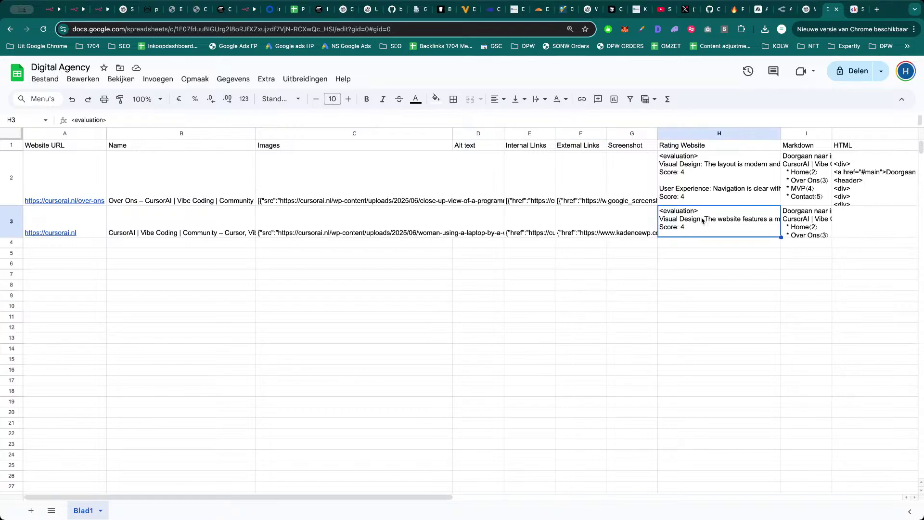
click(578, 220)
click(690, 228)
click(632, 227)
click(700, 227)
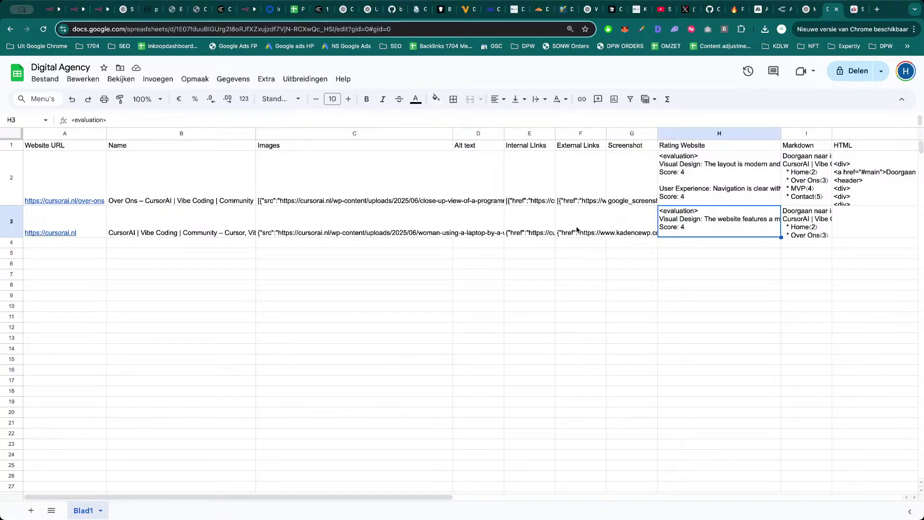
click(578, 230)
click(663, 226)
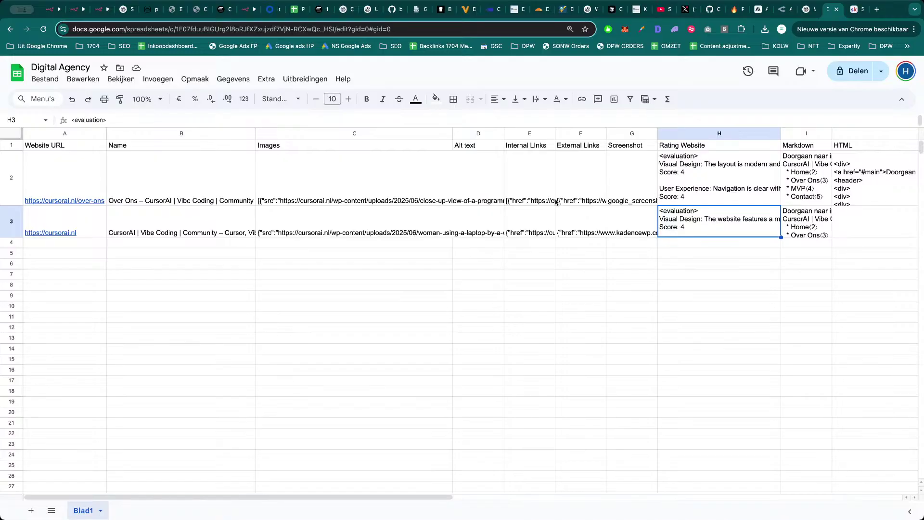
key(super+3)
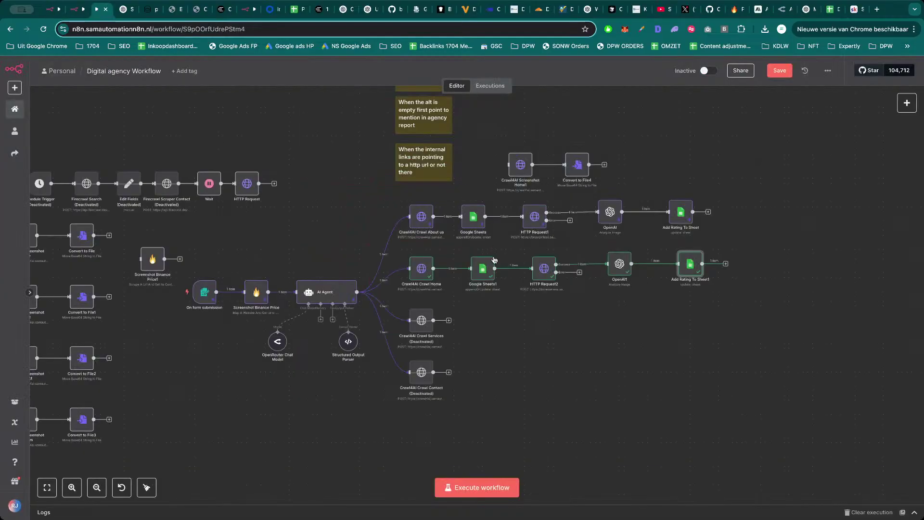
Rename the Google Sheets1 node to HomePage.
scroll(553, 354, right, 2)
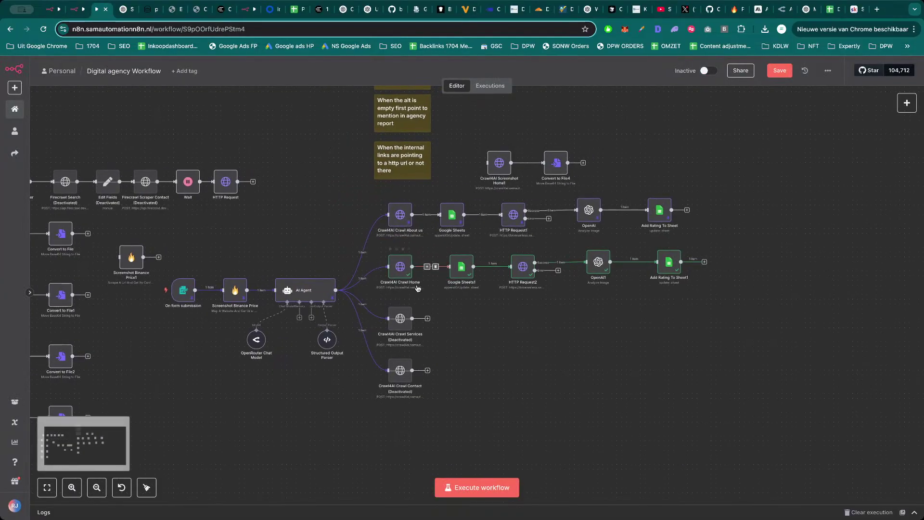
click(470, 276)
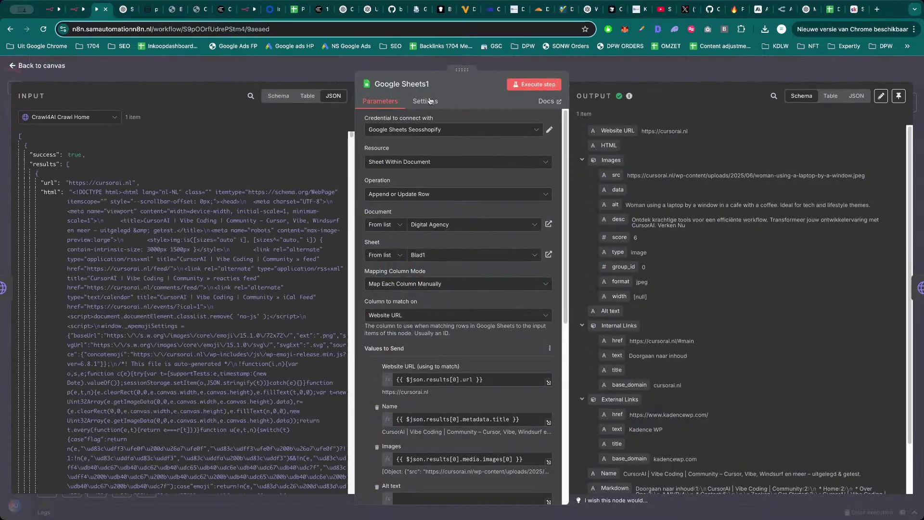
click(433, 83)
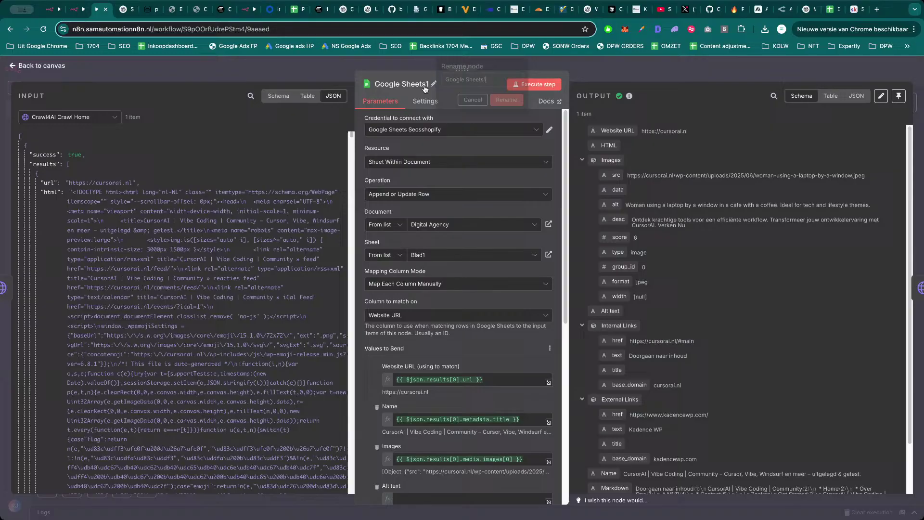
triple_click(478, 80)
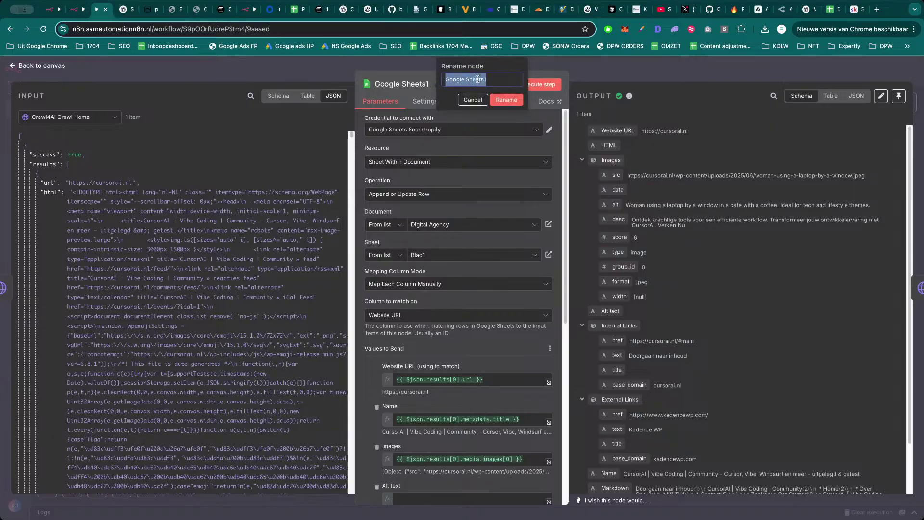
text(HomePage)
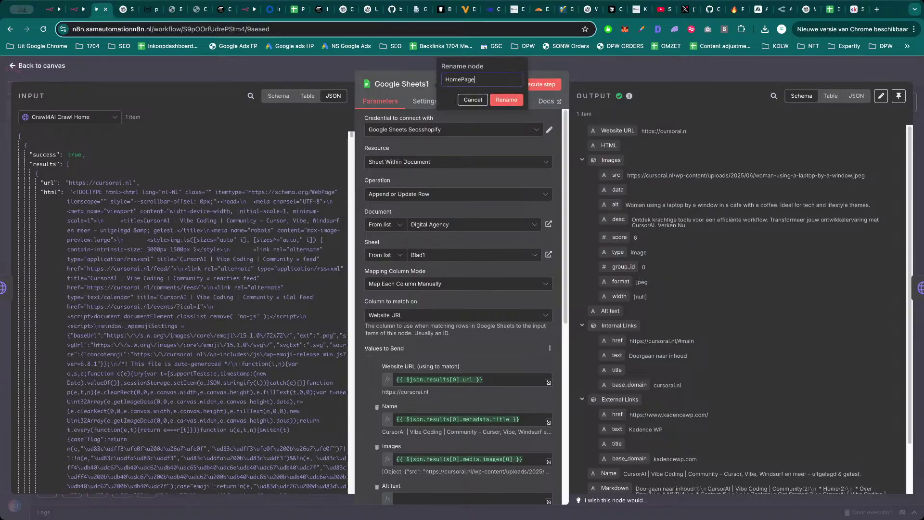
key(Return)
key(Escape)
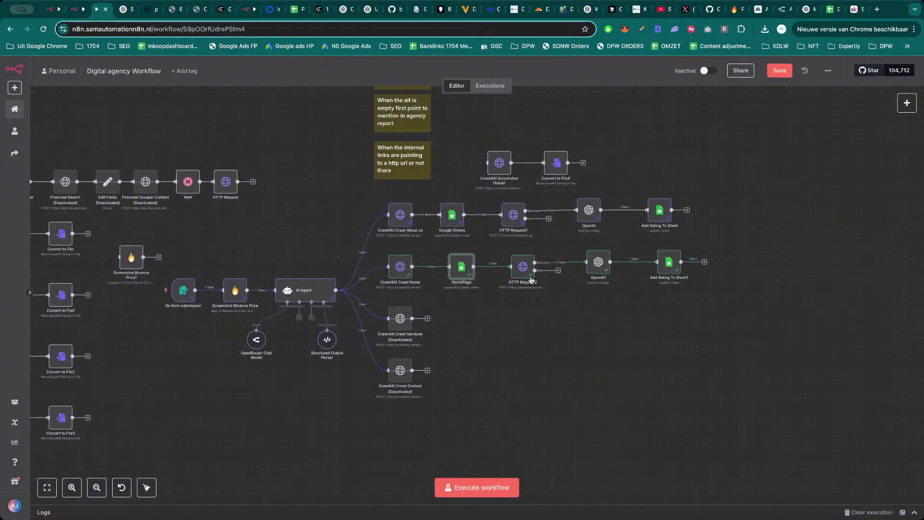
Rename the HTTP Request2 node to Screenshot Homepage.
click(524, 271)
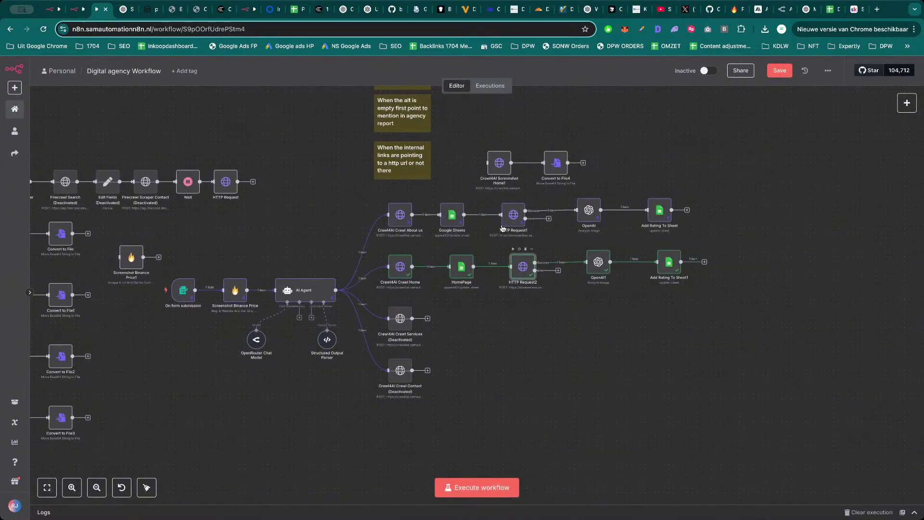
key(Return)
click(422, 84)
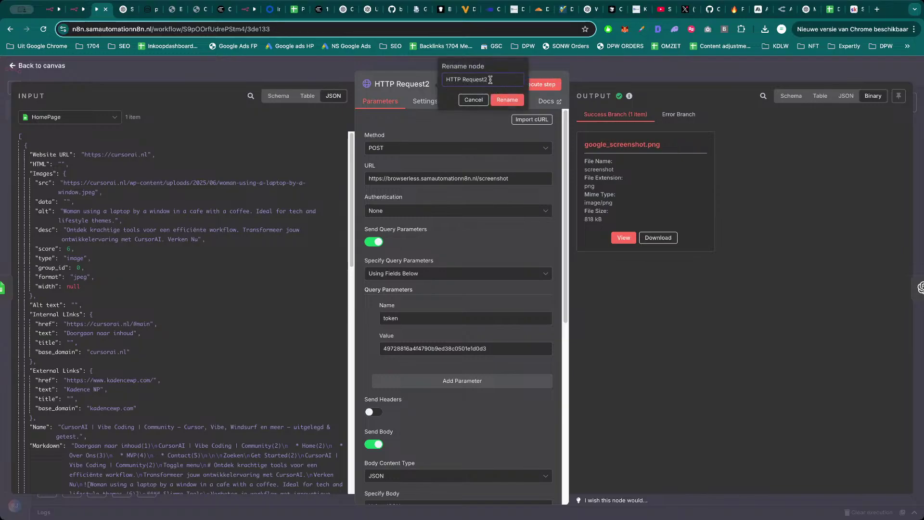
drag(490, 80, 446, 80)
text(Screens)
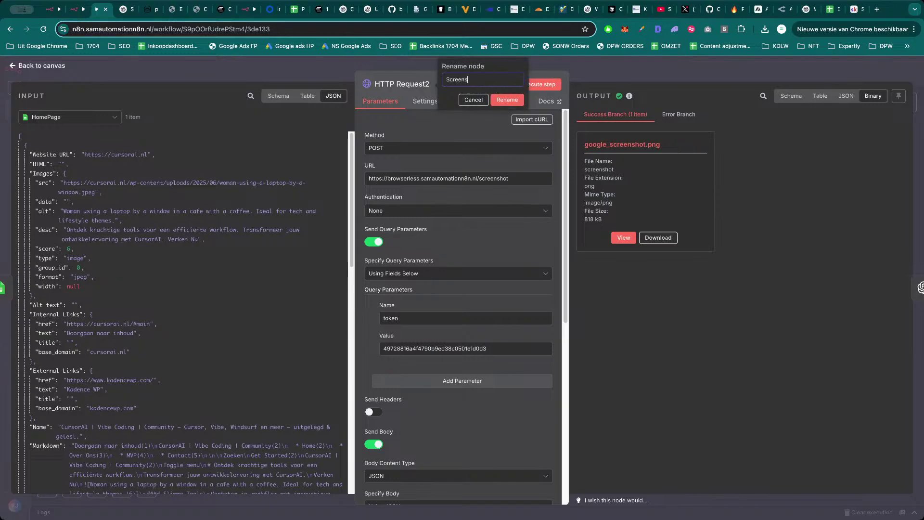
text(ot)
key(BackSpace)
key(BackSpace)
text(hot)
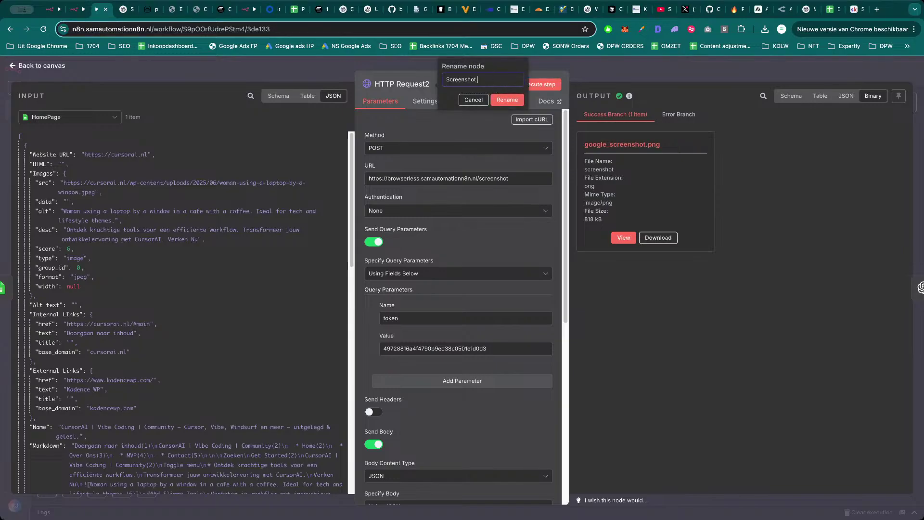
text( Homepage)
key(Return)
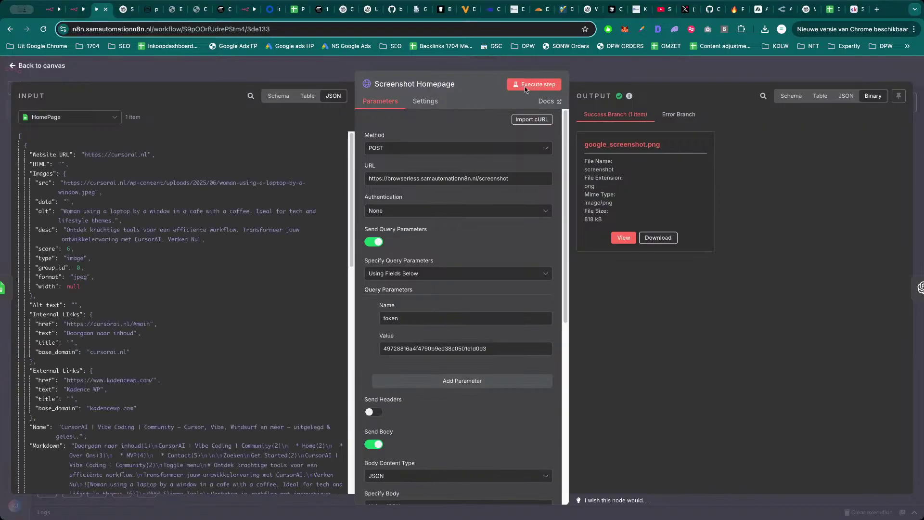
click(612, 79)
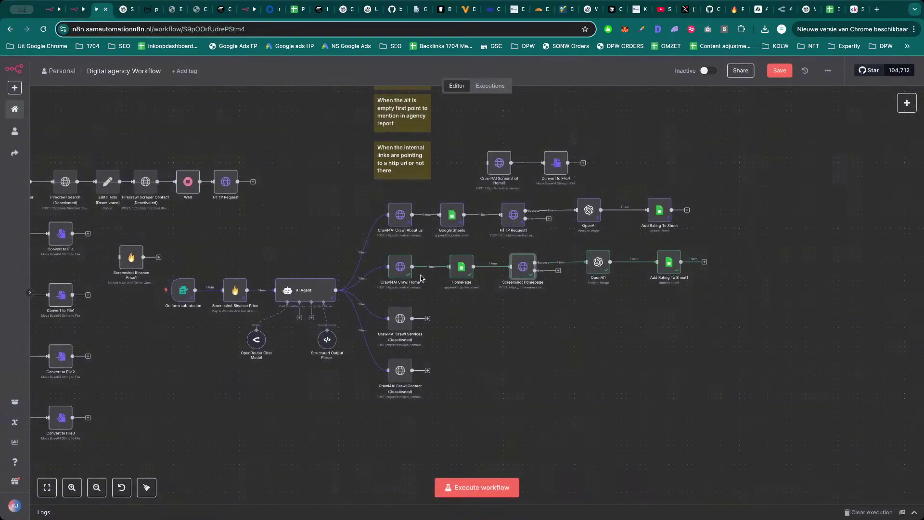
Duplicate the home page node row and place the copy beside Crawl4AI Crawl Services.
drag(741, 246, 375, 289)
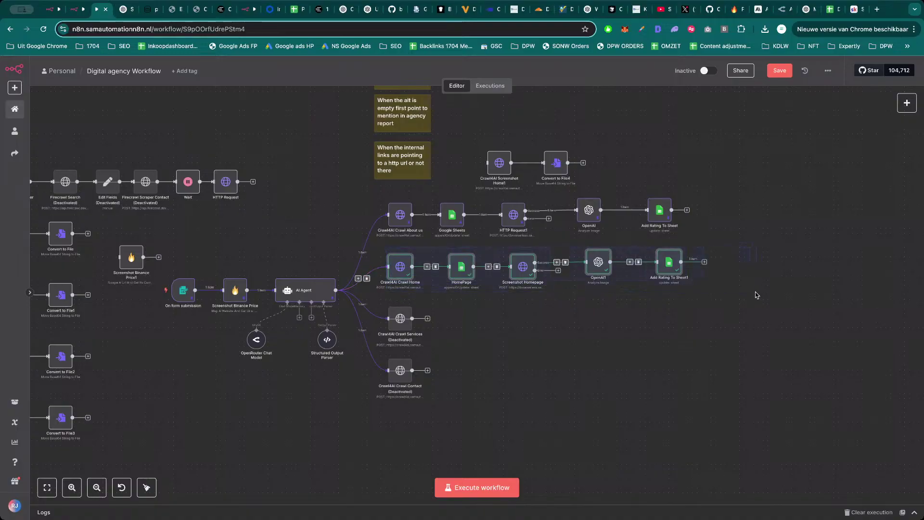
key(ctrl+c)
key(ctrl+v)
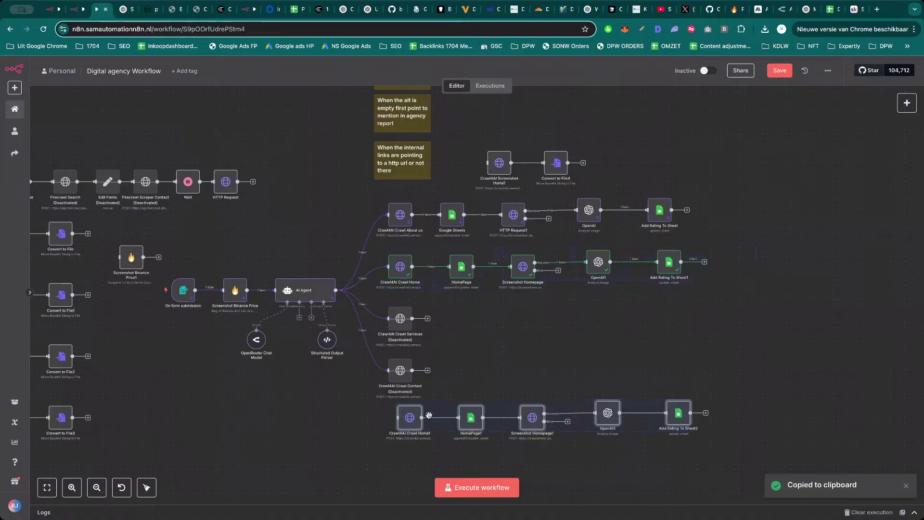
drag(439, 413, 485, 322)
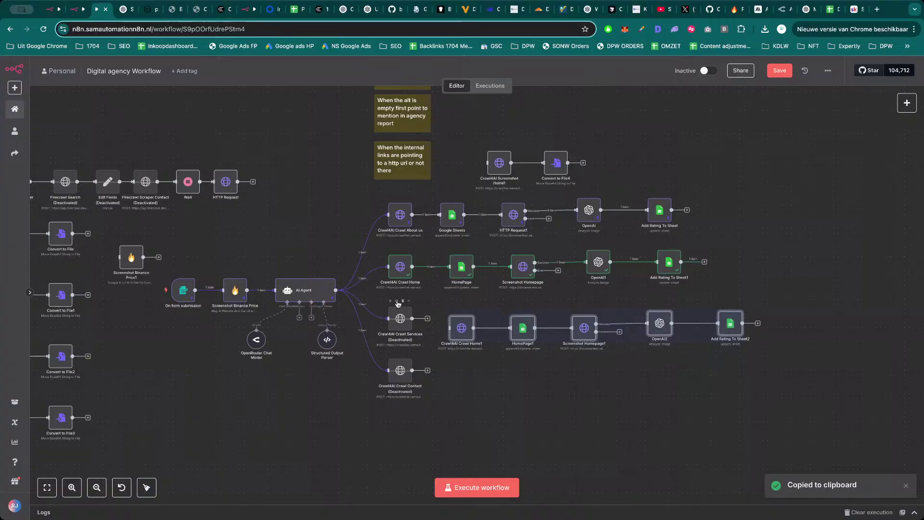
drag(462, 328, 458, 319)
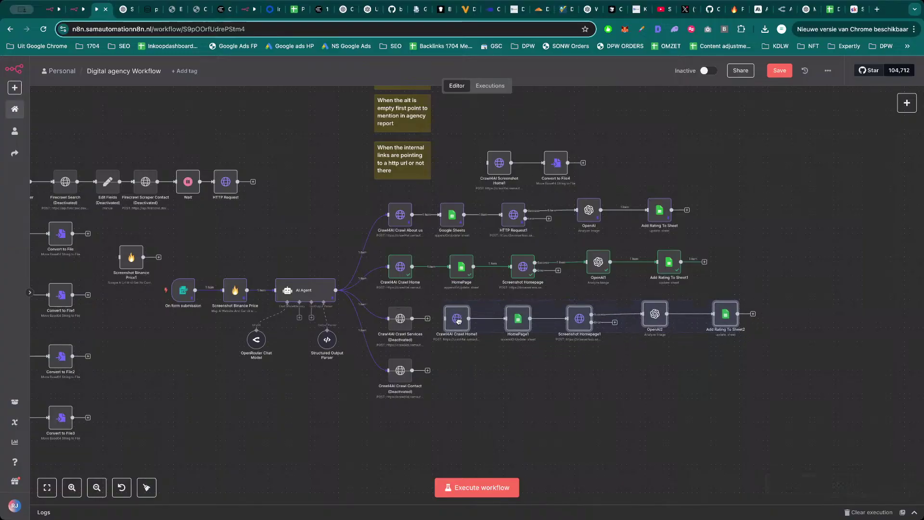
click(499, 362)
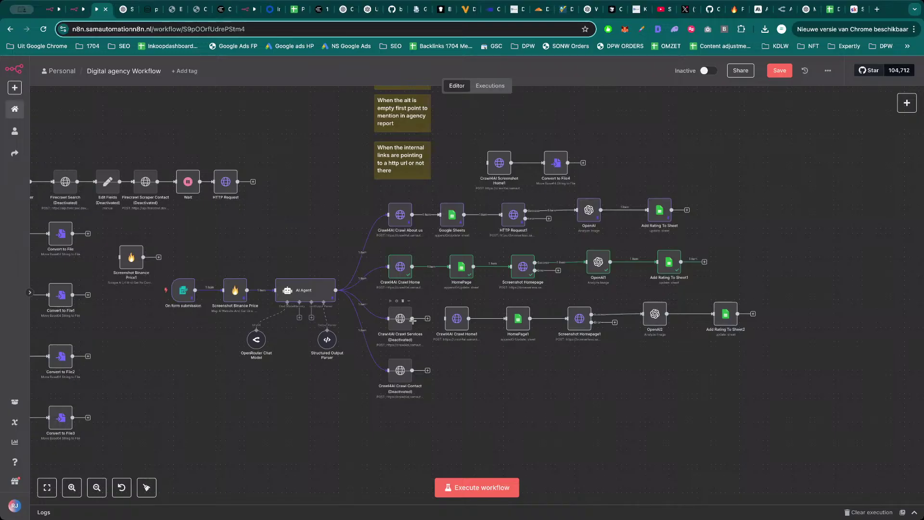
Delete the Crawl Home1 copy, connect Crawl Services to HomePage1, and align the new row.
click(460, 317)
key(Delete)
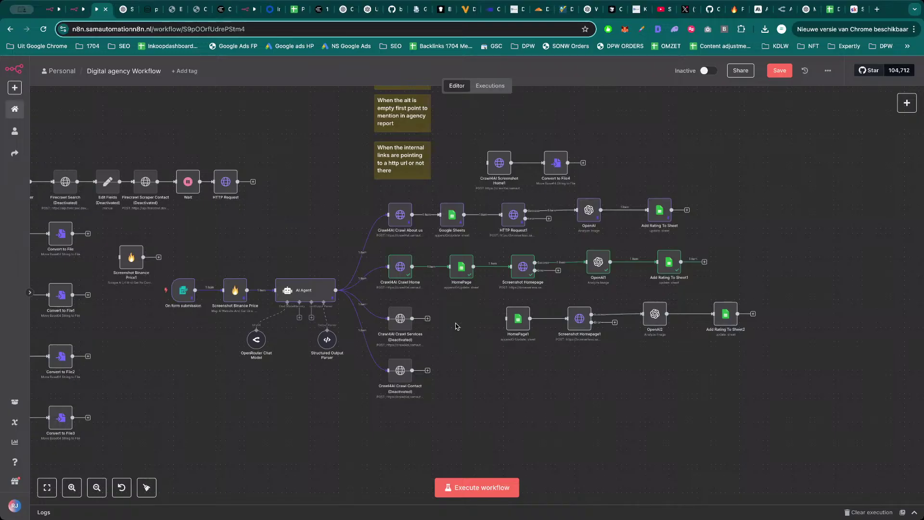
drag(428, 318, 505, 318)
drag(785, 284, 437, 344)
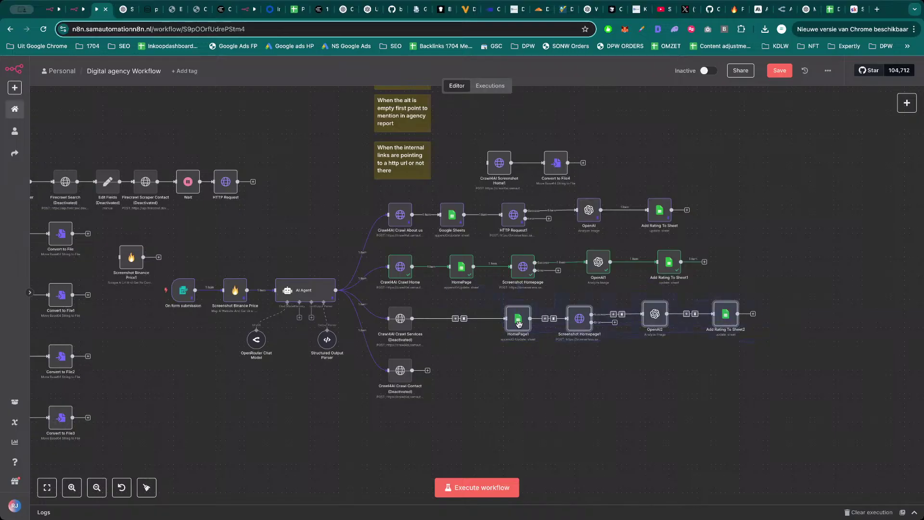
drag(518, 322, 462, 322)
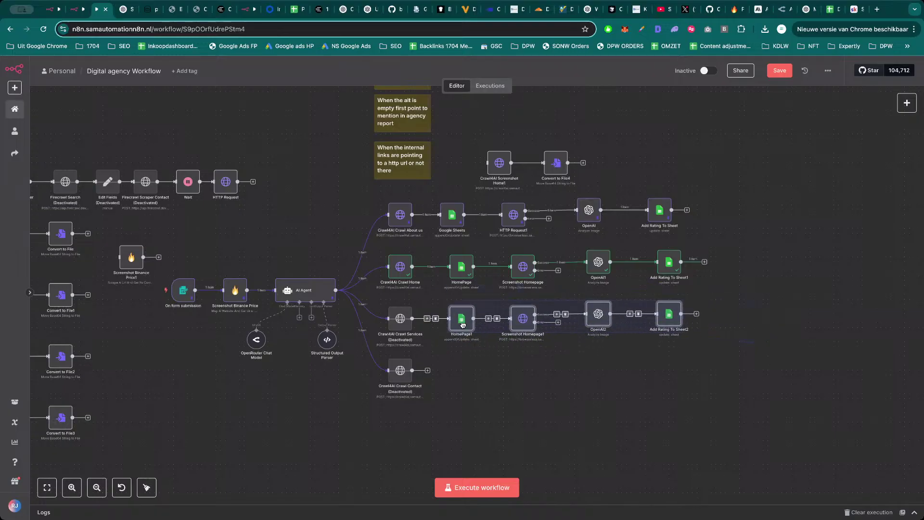
click(524, 372)
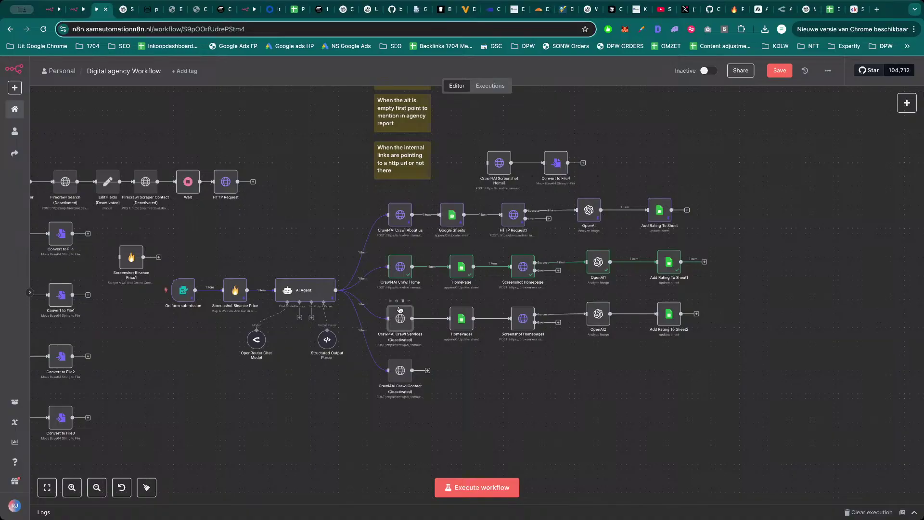
Reactivate the Crawl4AI Crawl Services node and save the workflow.
click(398, 302)
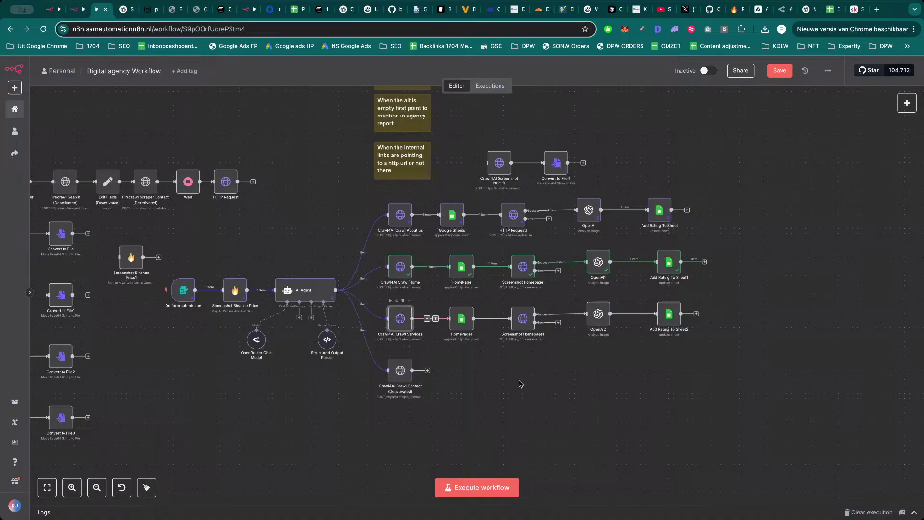
click(784, 71)
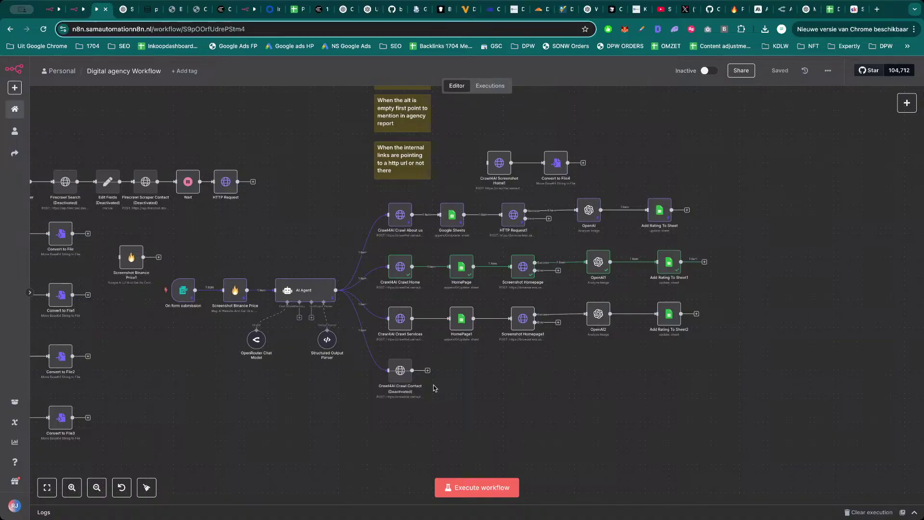
double_click(404, 327)
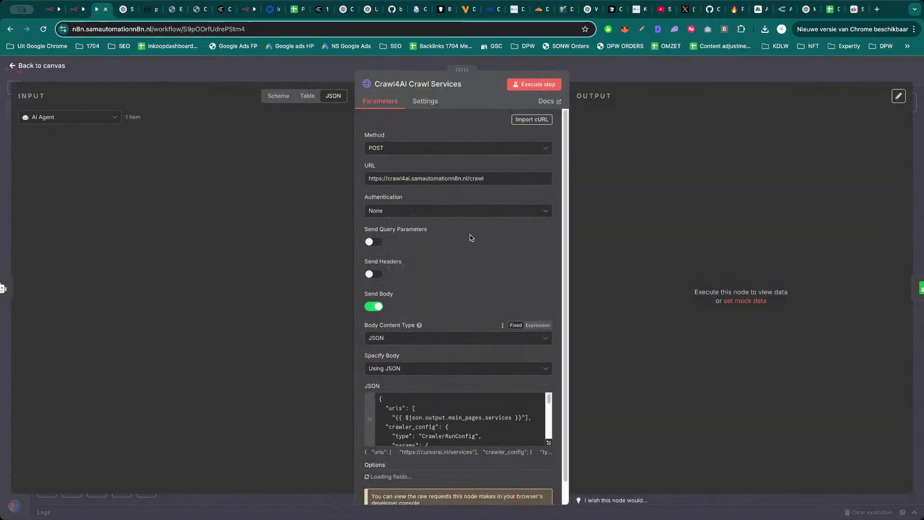
key(Escape)
Pin output data on Crawl4AI Crawl Home, HomePage, Screenshot Homepage, OpenAI1 and Add Rating To Sheet1, then save.
click(405, 269)
key(p)
click(462, 268)
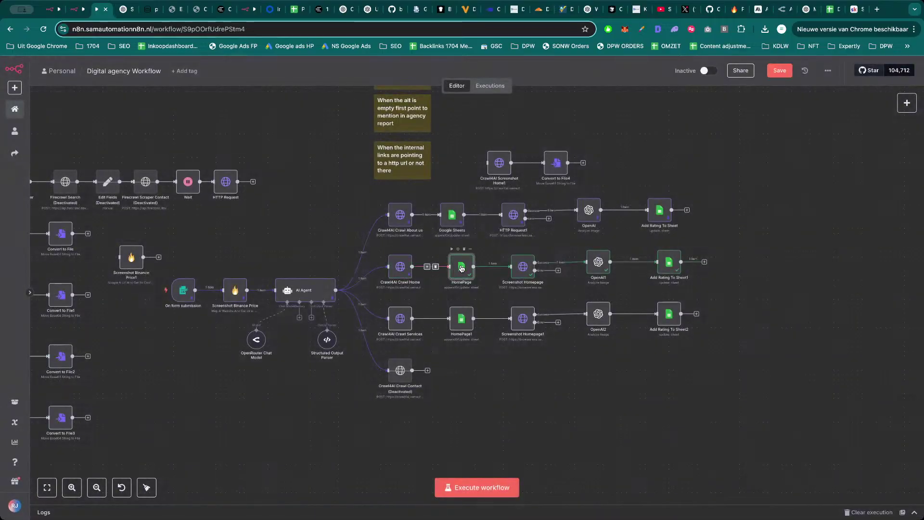
key(p)
click(517, 265)
key(p)
click(597, 263)
key(p)
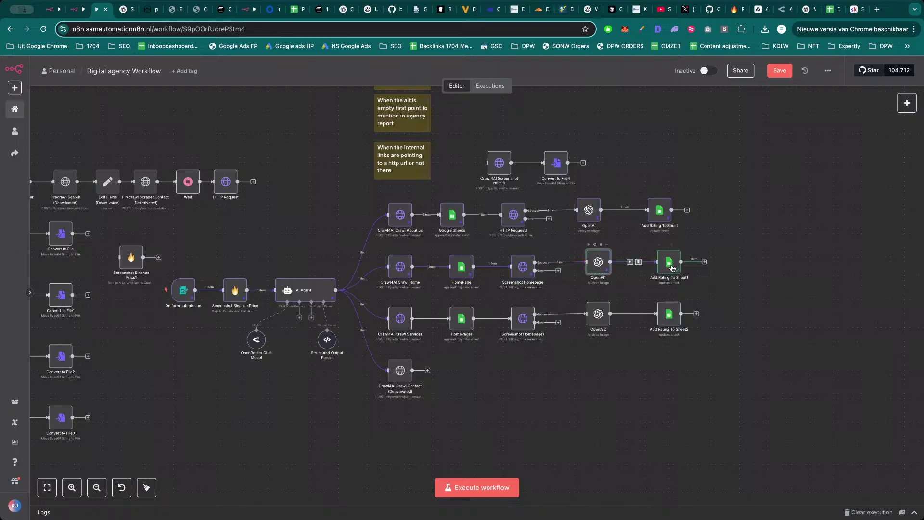
click(677, 265)
key(p)
click(765, 272)
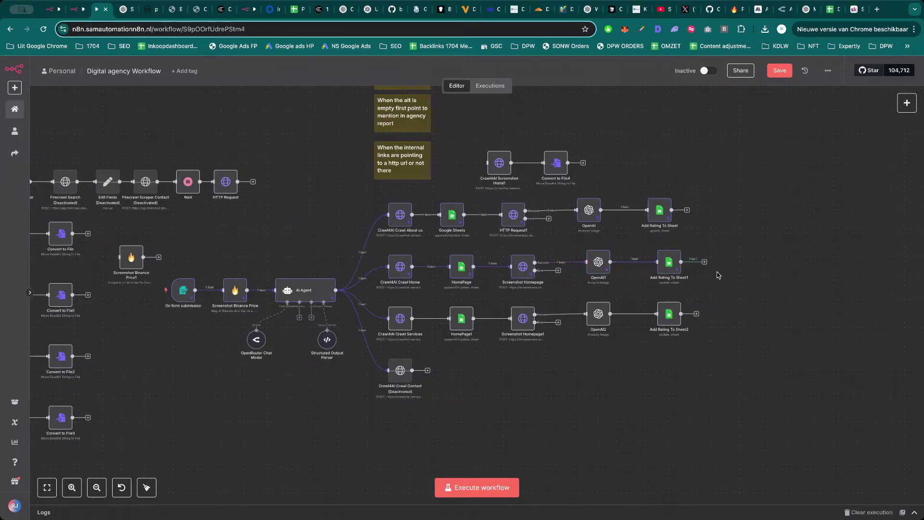
click(780, 71)
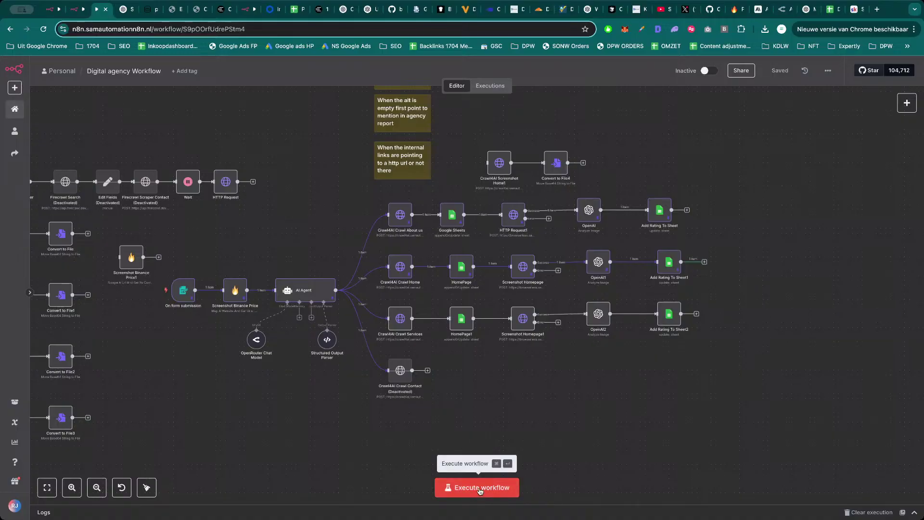
Execute the whole Digital agency workflow and let the services-page row run.
click(480, 489)
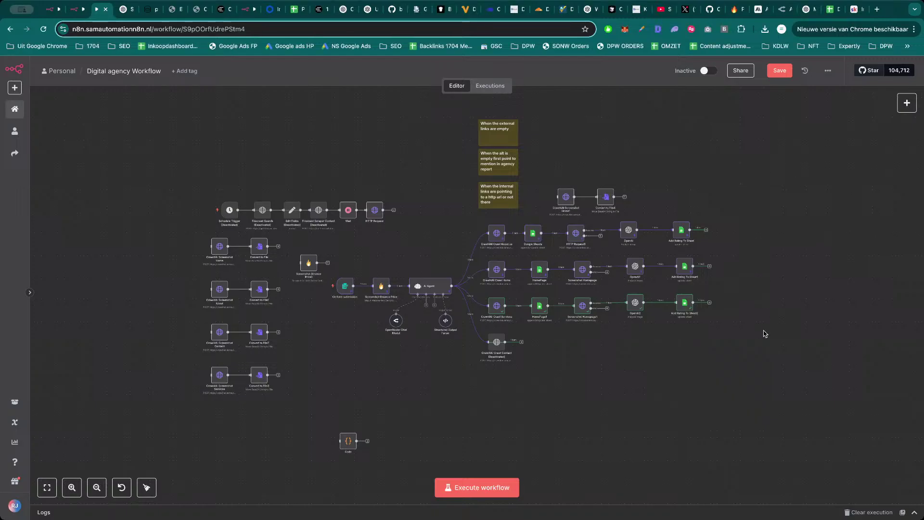
Pan and zoom the canvas to view the whole Digital agency workflow from trigger to sheet writes.
scroll(615, 362, up, 1)
drag(615, 362, 626, 364)
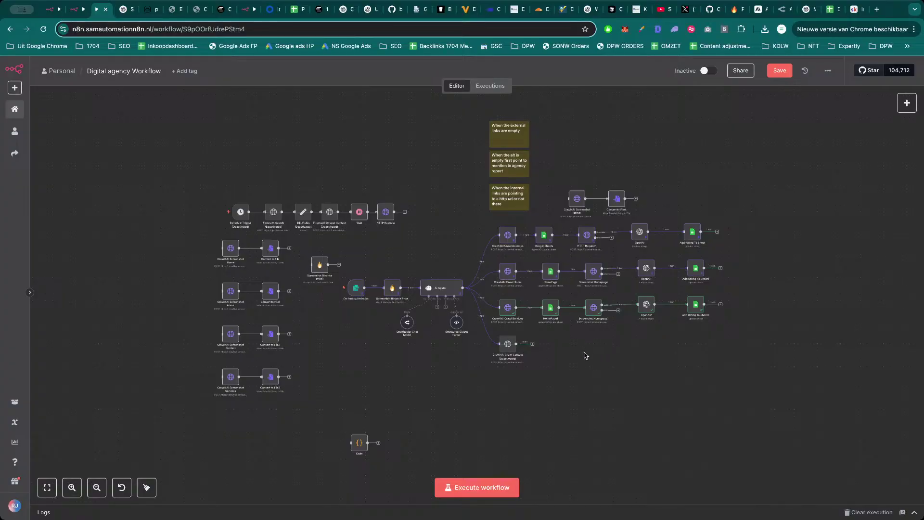
scroll(585, 354, down, 1)
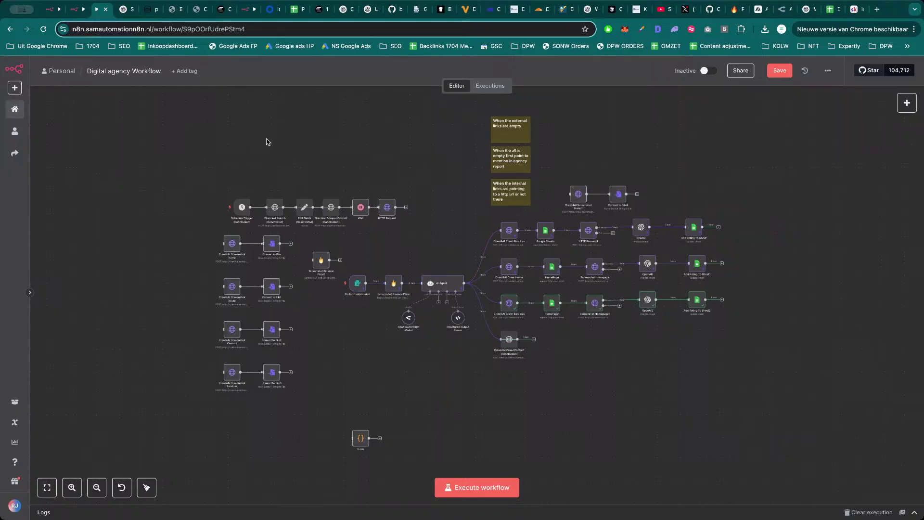
scroll(388, 157, down, 2)
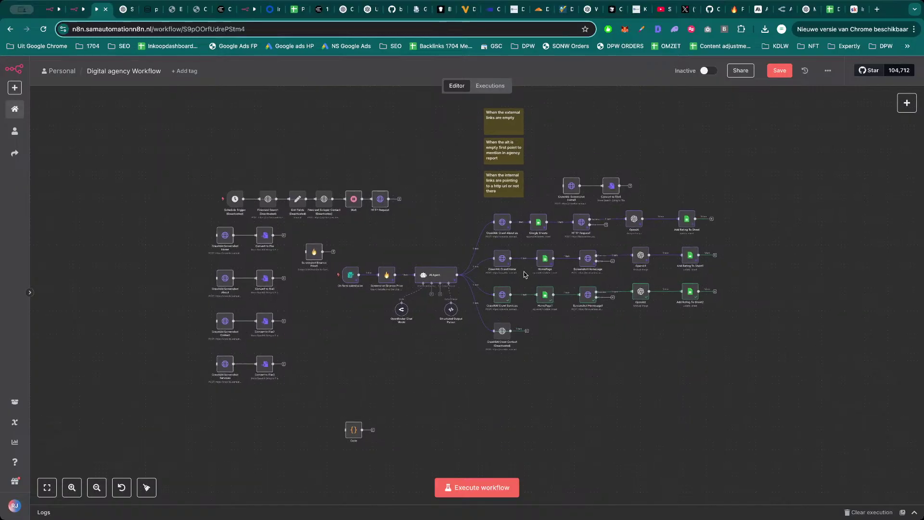
In the Crypto - WOrkflow, select the Get Future markets Data group and move it left.
key(ctrl+shift+Tab)
key(ctrl+shift+Tab)
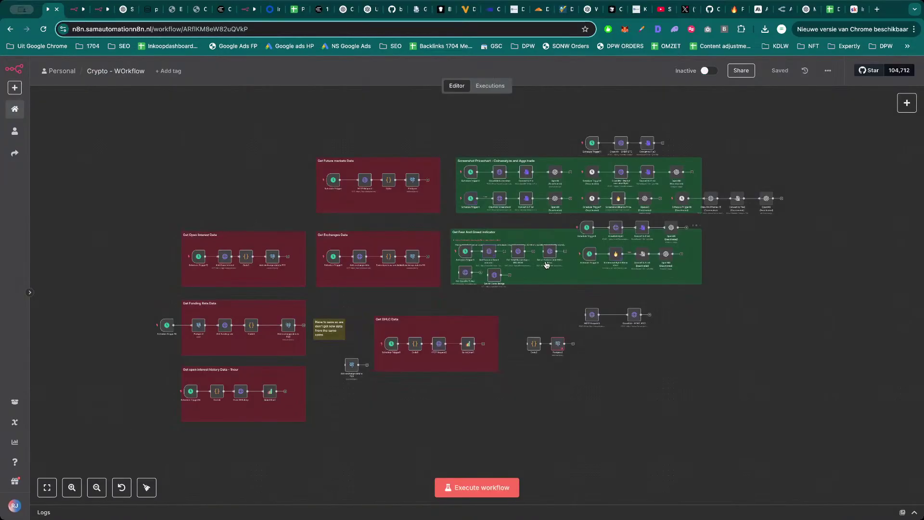
scroll(662, 376, left, 3)
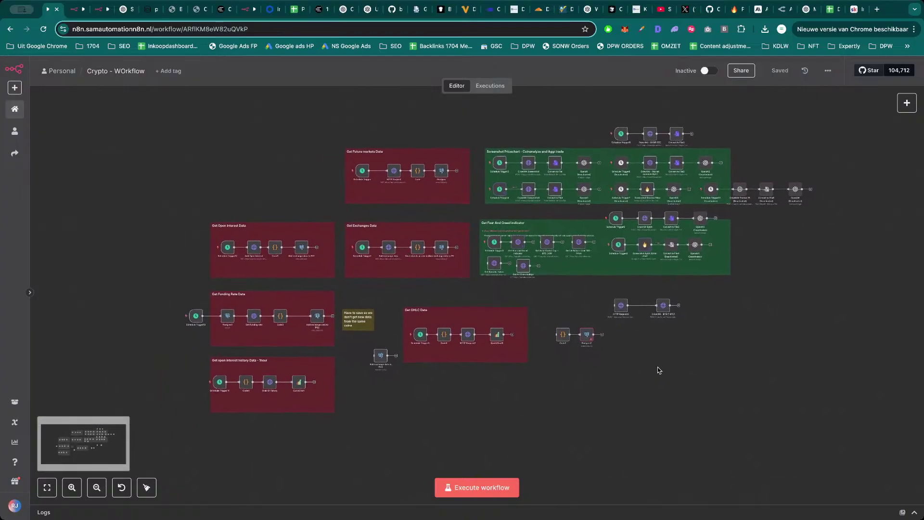
scroll(658, 369, up, 2)
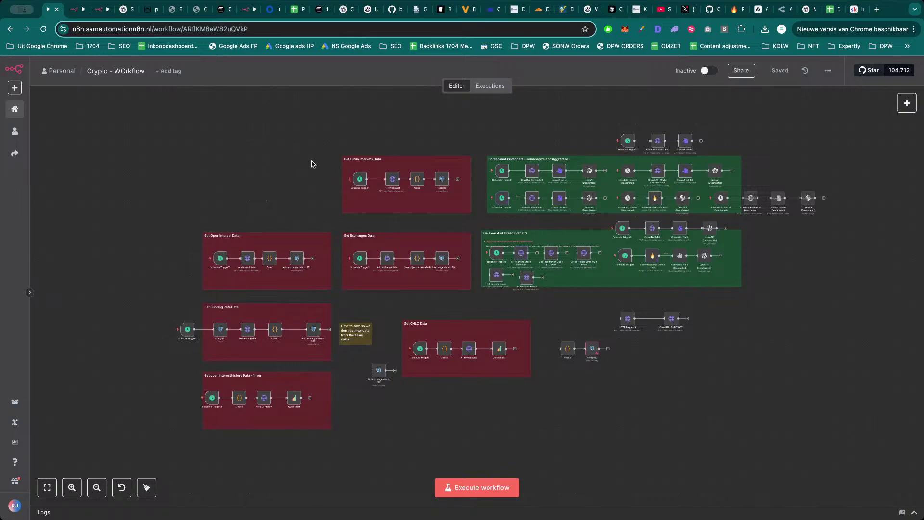
drag(290, 142, 475, 225)
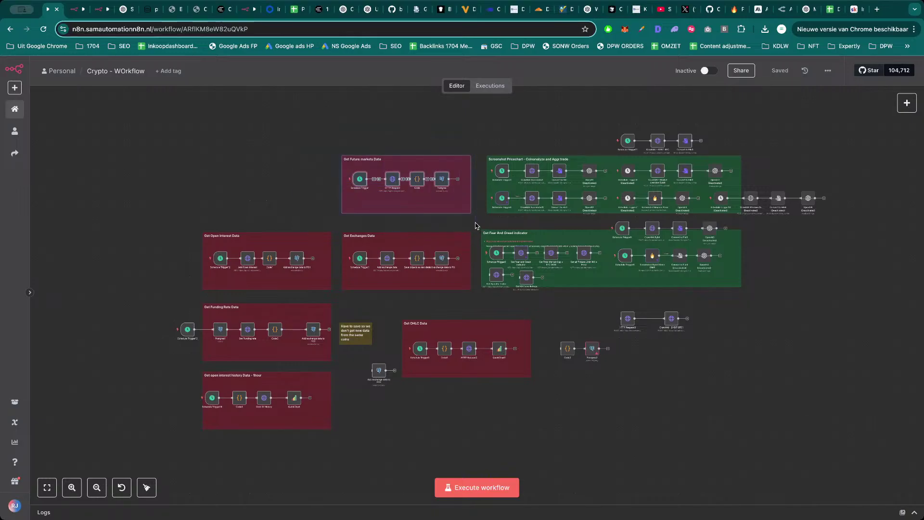
click(475, 225)
drag(316, 151, 322, 209)
click(355, 192)
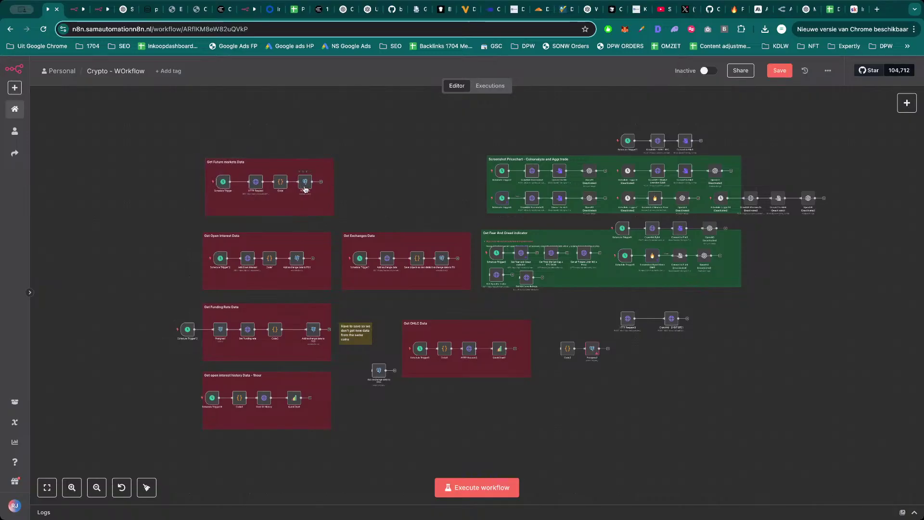
Look over the Crypto canvas, then go to the workflows overview and the Skool classroom.
scroll(219, 226, up, 5)
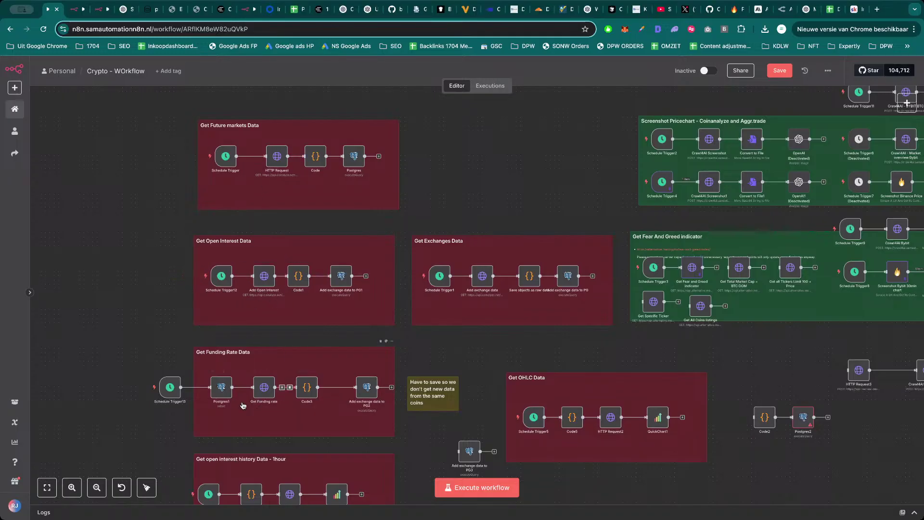
scroll(472, 326, down, 4)
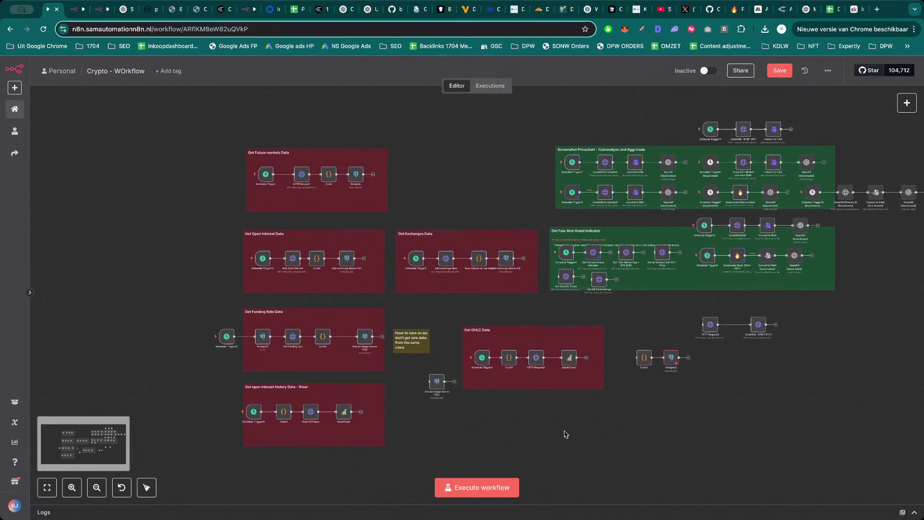
scroll(566, 435, right, 3)
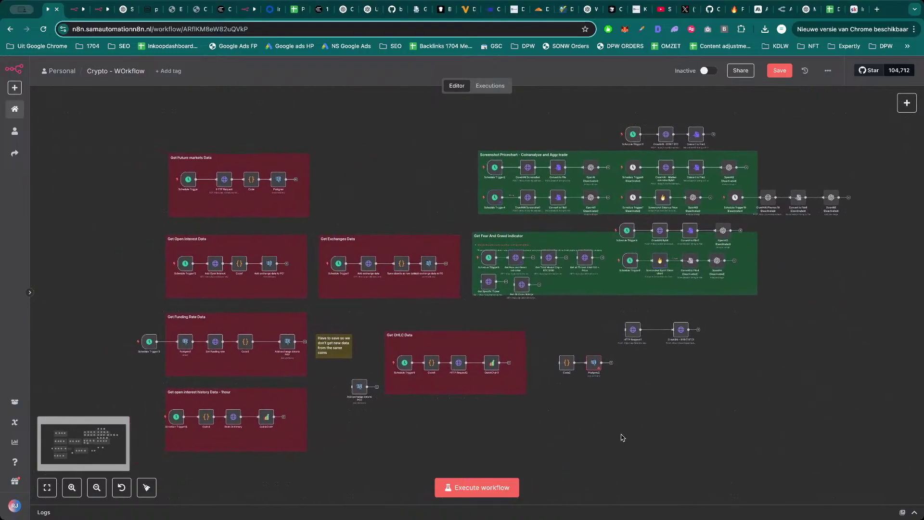
scroll(684, 416, left, 1)
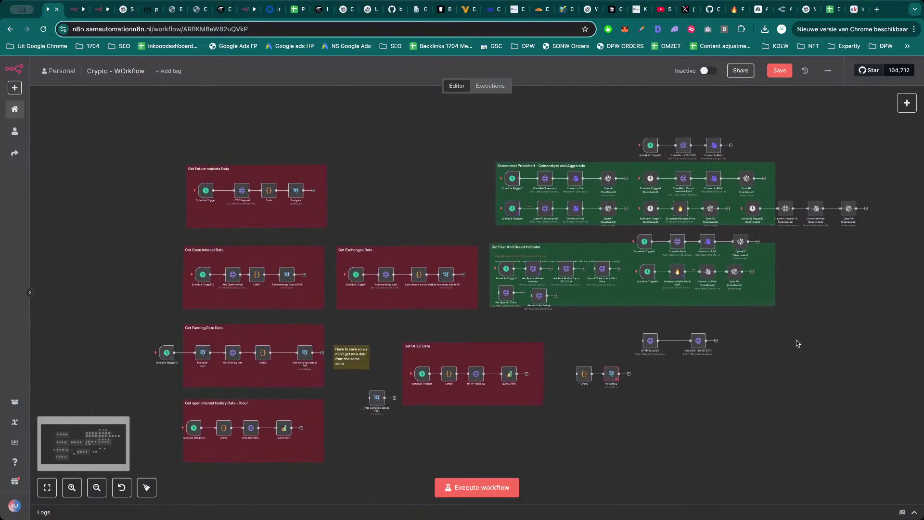
click(14, 110)
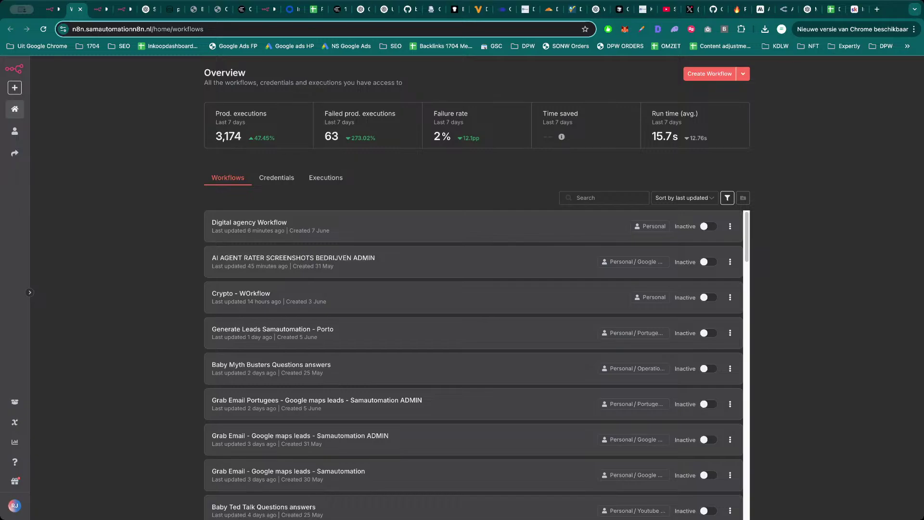
click(852, 14)
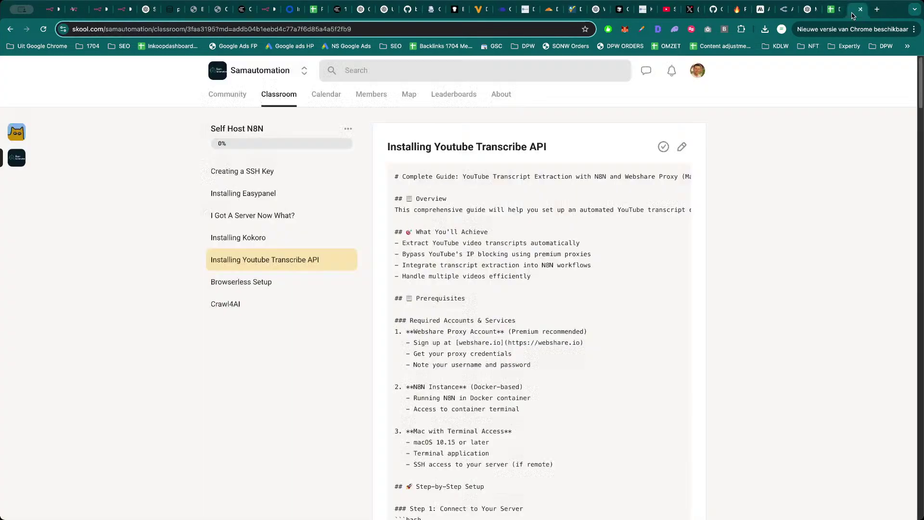
Open the Samautomation community feed and scroll down to the N8N 50% Offer! post.
click(260, 71)
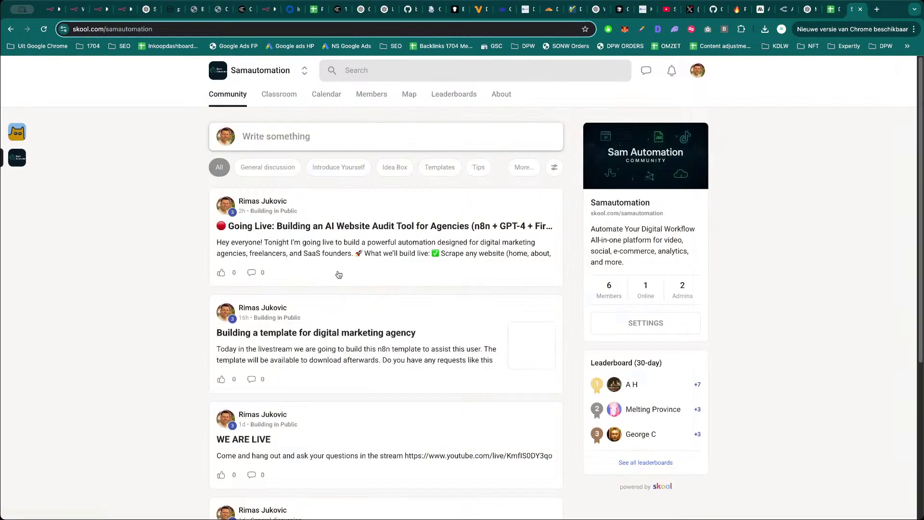
scroll(285, 343, down, 9)
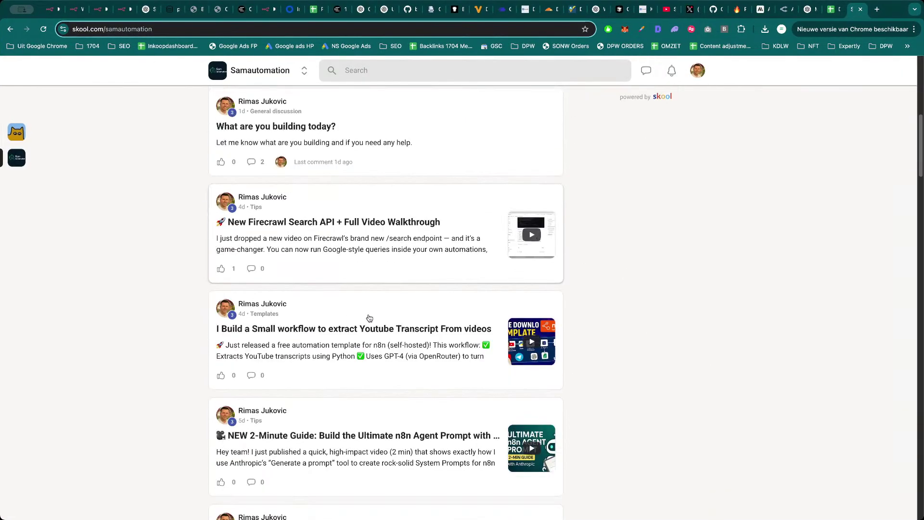
scroll(369, 318, down, 6)
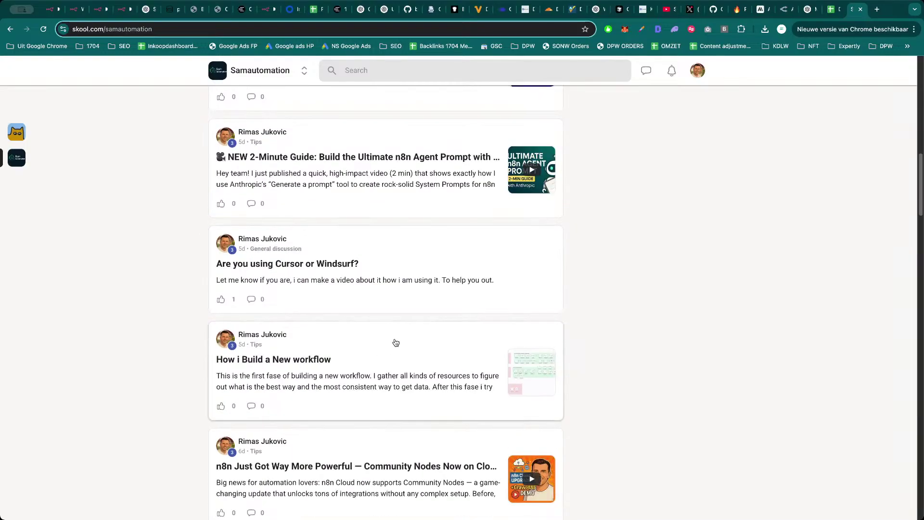
scroll(396, 342, down, 6)
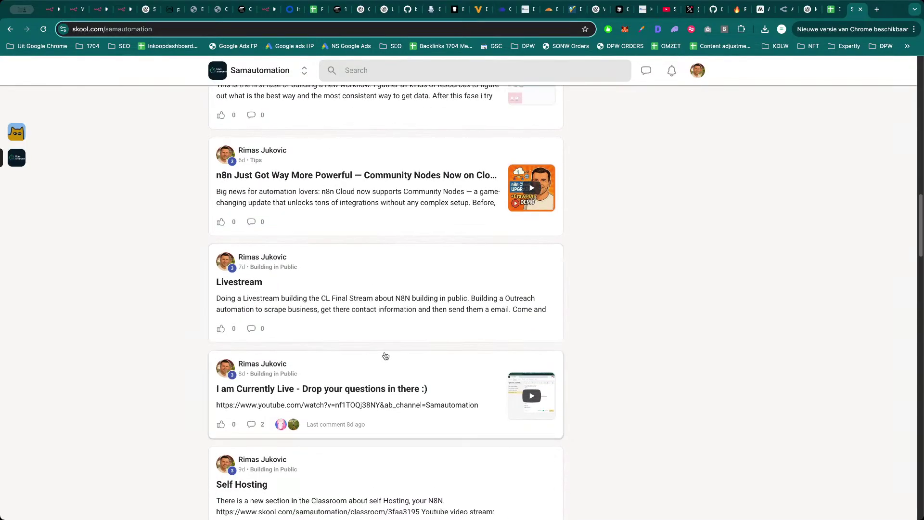
scroll(386, 356, down, 6)
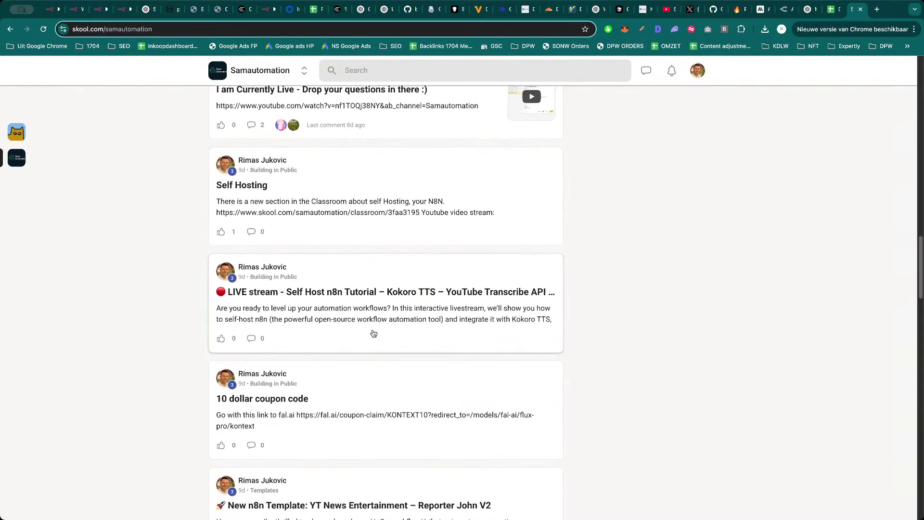
scroll(374, 333, down, 6)
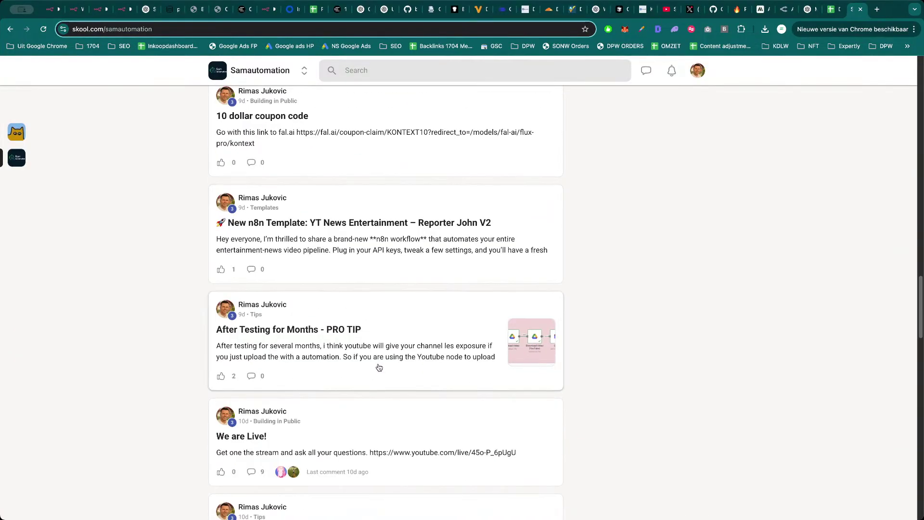
scroll(379, 367, down, 3)
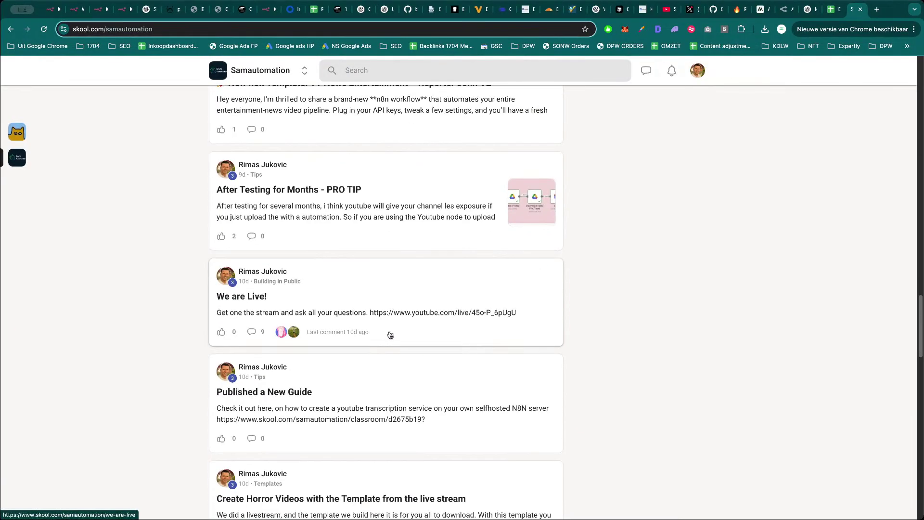
scroll(390, 336, down, 9)
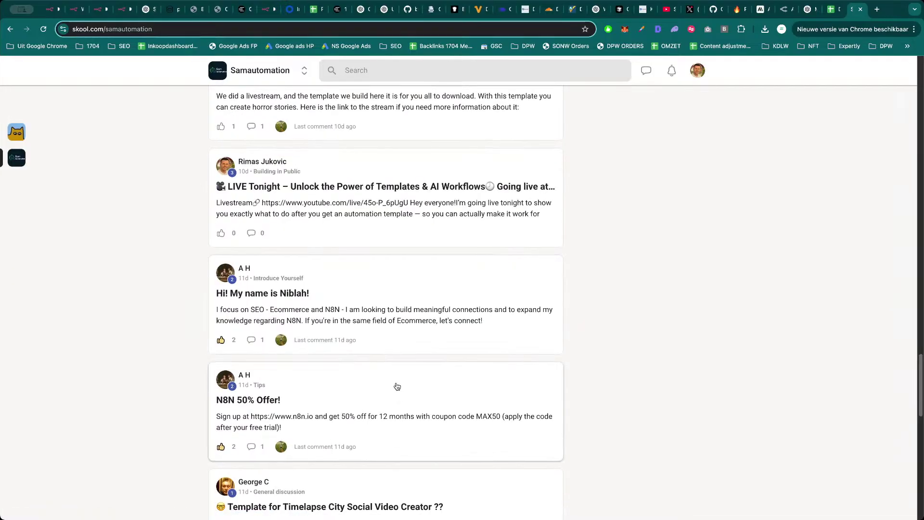
Open the N8N 50% Offer! post, highlight its coupon code, then close it.
click(397, 386)
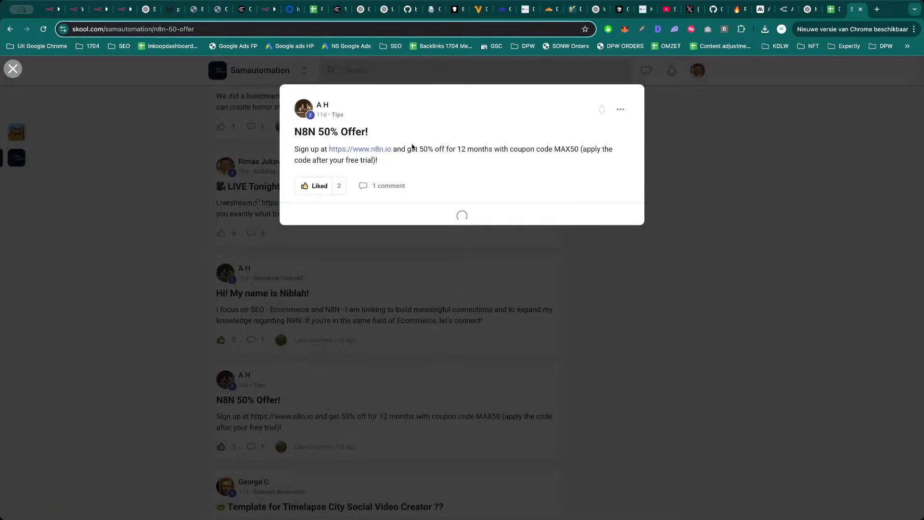
drag(554, 149, 579, 149)
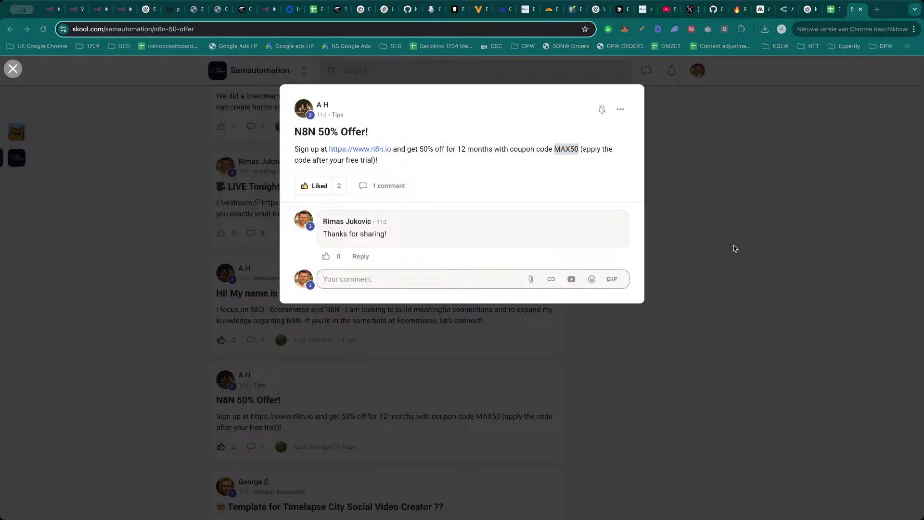
key(super+Tab)
click(759, 202)
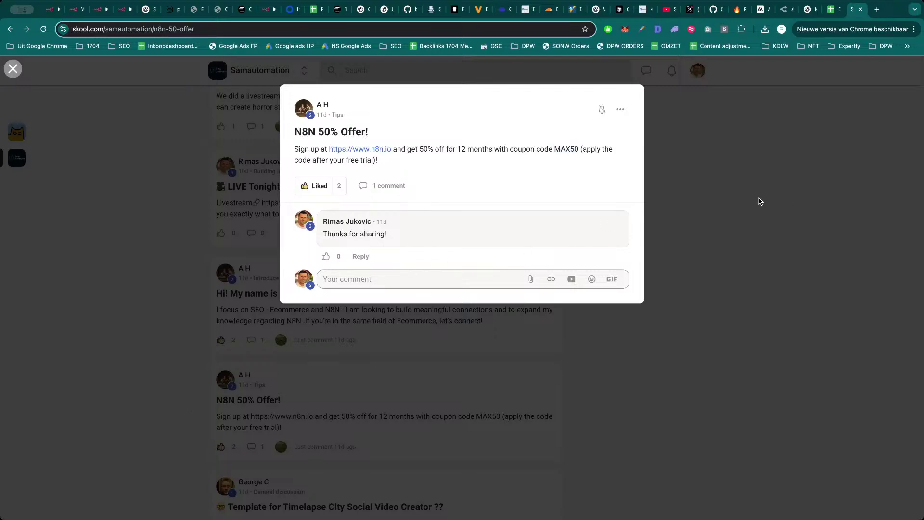
Close the Skool tab, check the Digital Agency results sheet, and return to the n8n workflow.
key(super+w)
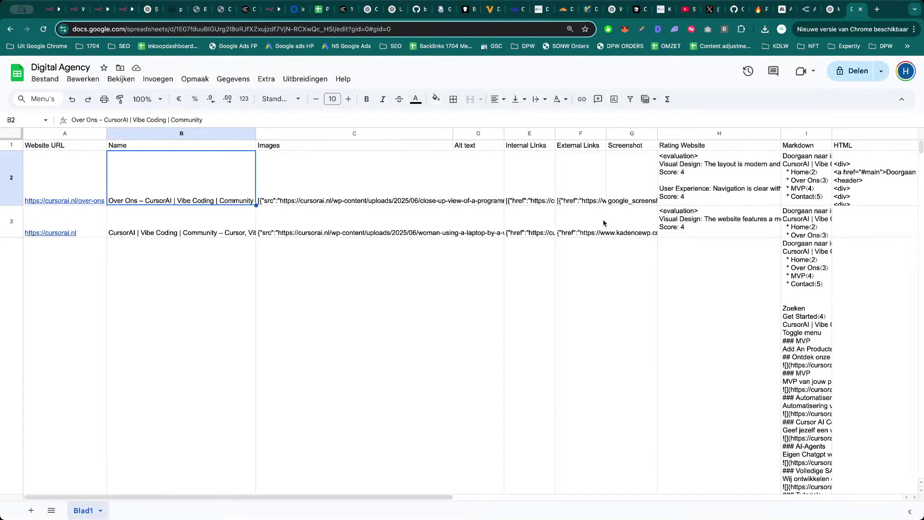
click(515, 228)
key(super+3)
key(super+4)
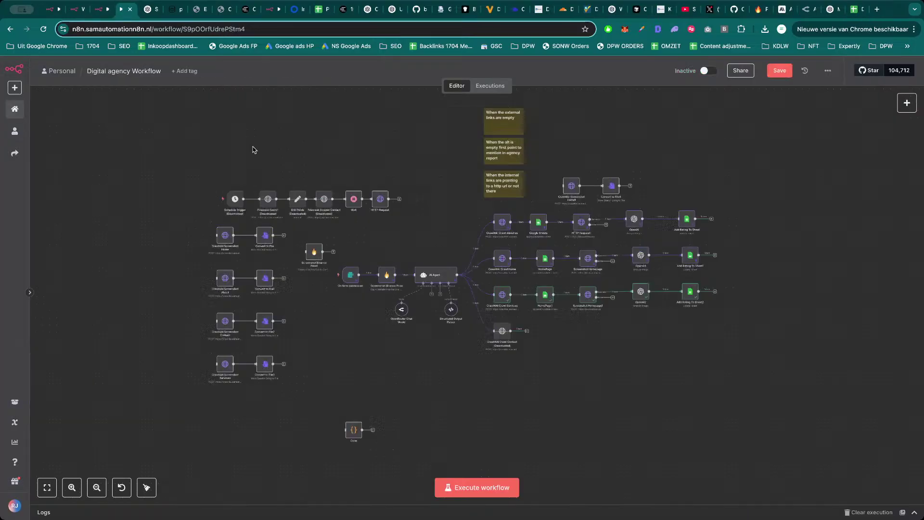
scroll(411, 188, right, 2)
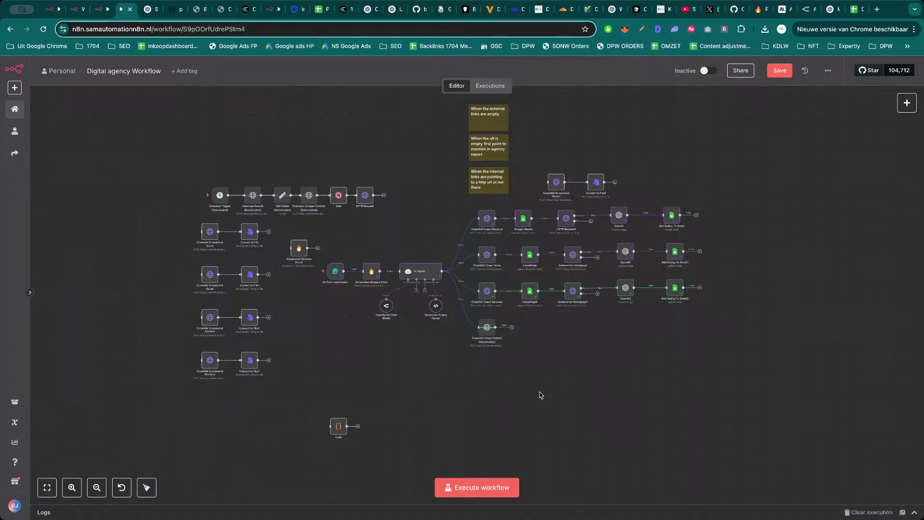
key(ctrl+t)
Load n8n.io and view its pricing billed monthly: Starter €24, Pro €60.
text(n8n.io)
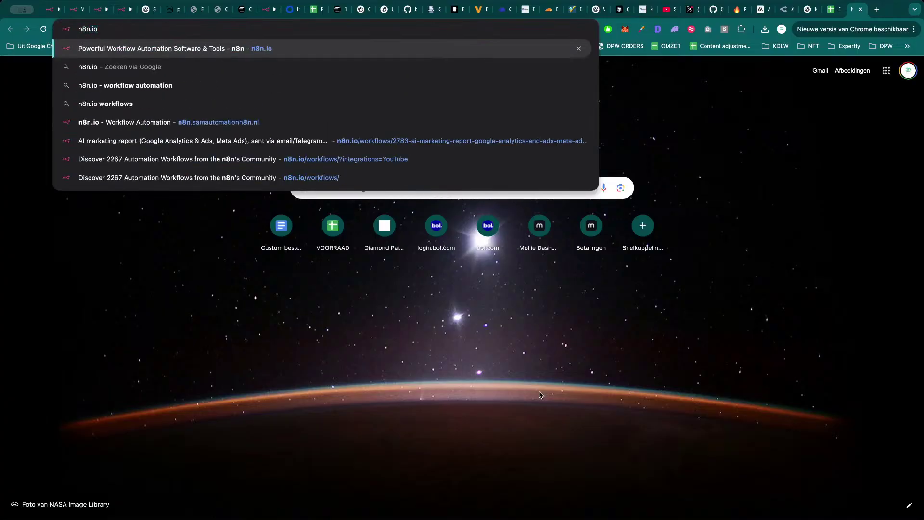
key(Return)
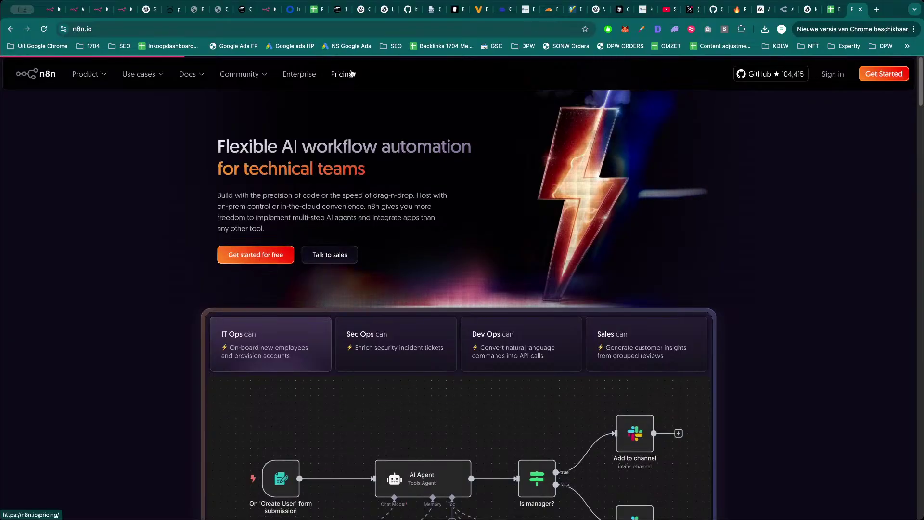
click(352, 73)
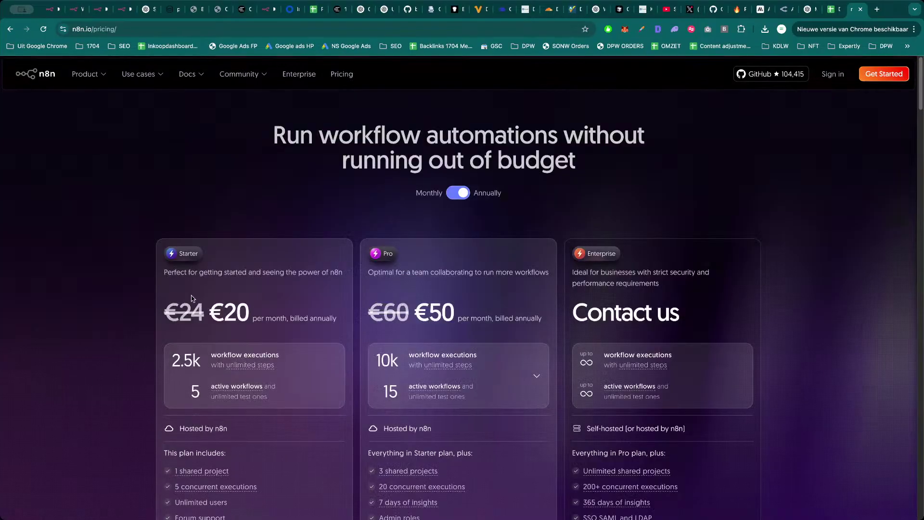
scroll(191, 298, down, 1)
click(448, 138)
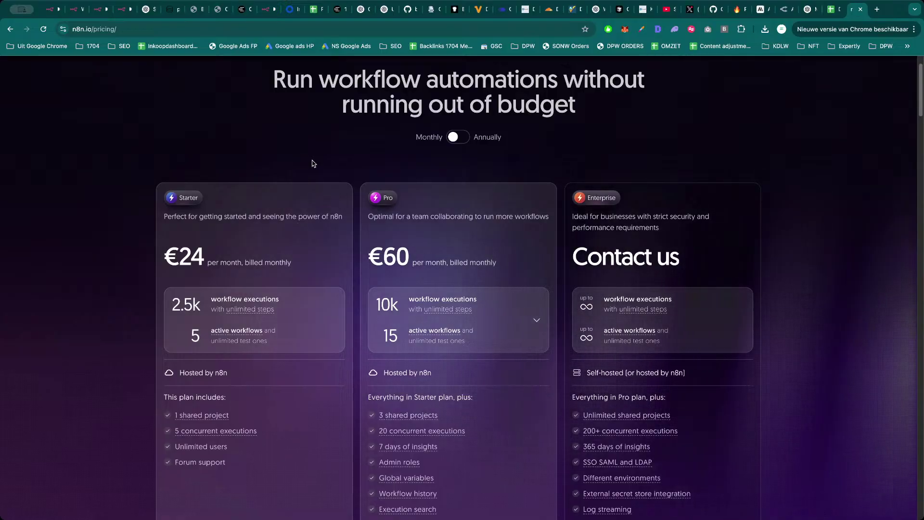
key(ctrl+t)
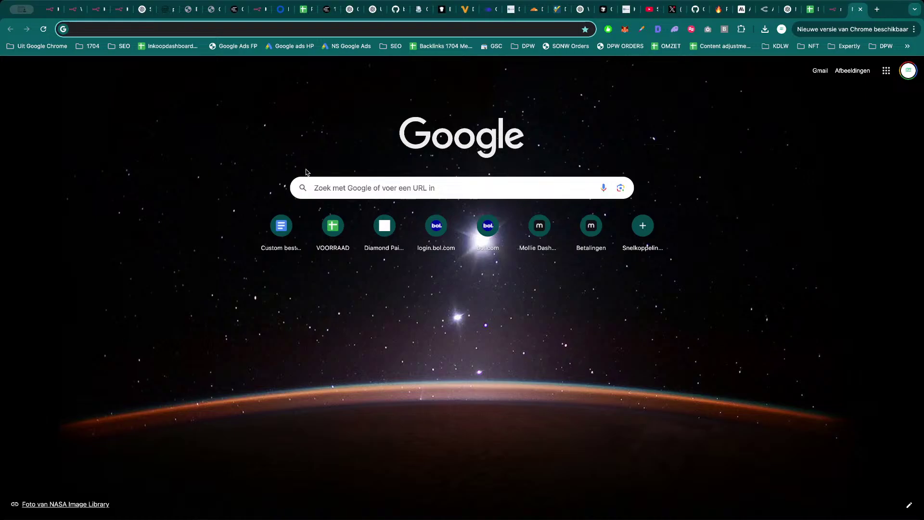
key(ctrl+w)
Browse the Samautomation YouTube channel's Videos list.
click(661, 9)
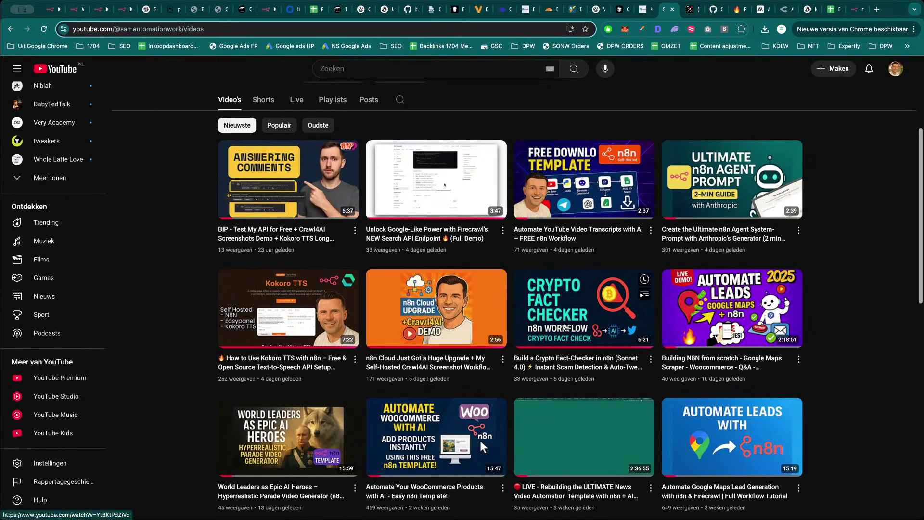
scroll(455, 302, down, 1)
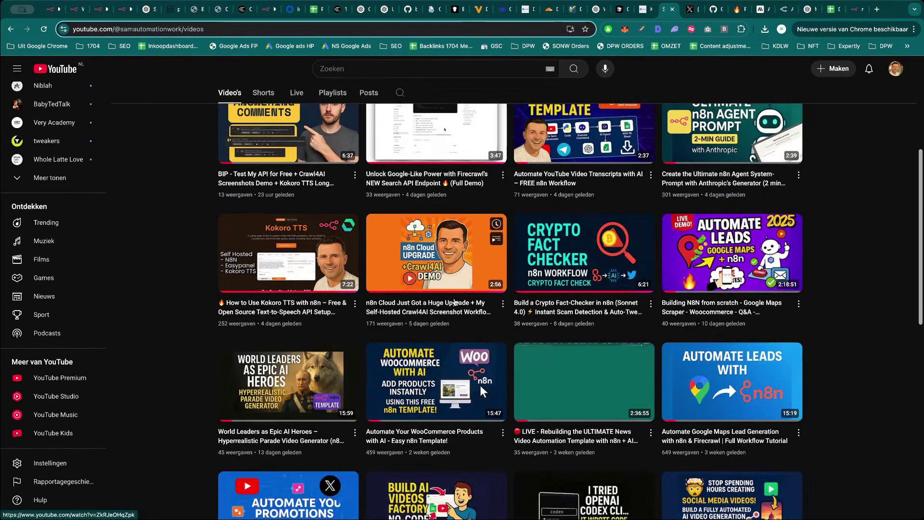
scroll(554, 299, up, 2)
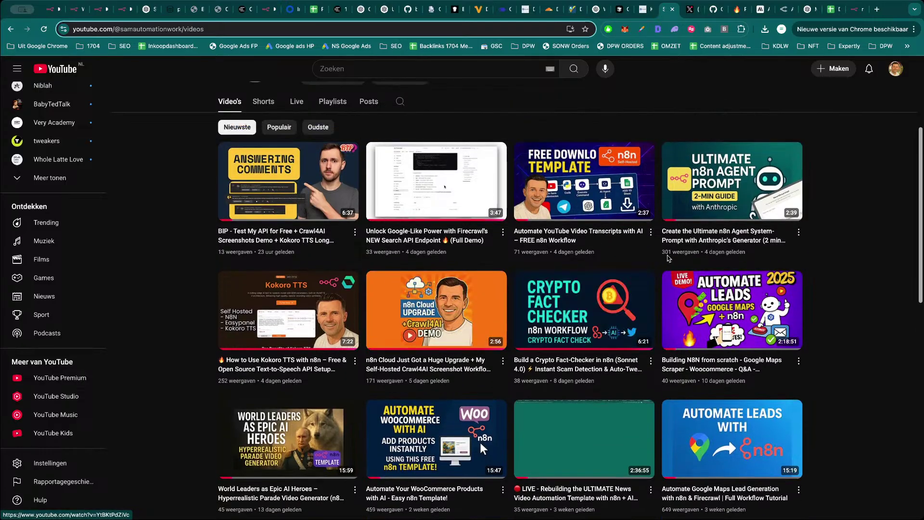
mouse_move(426, 320)
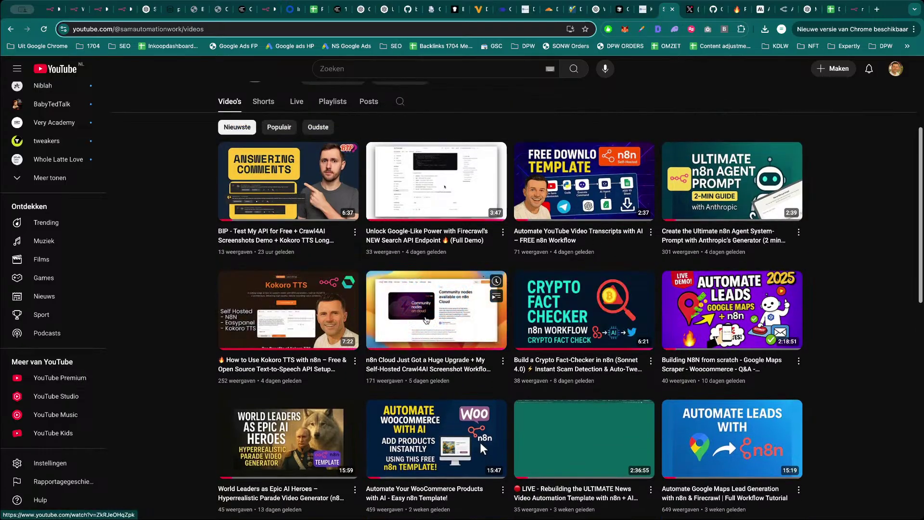
mouse_move(598, 320)
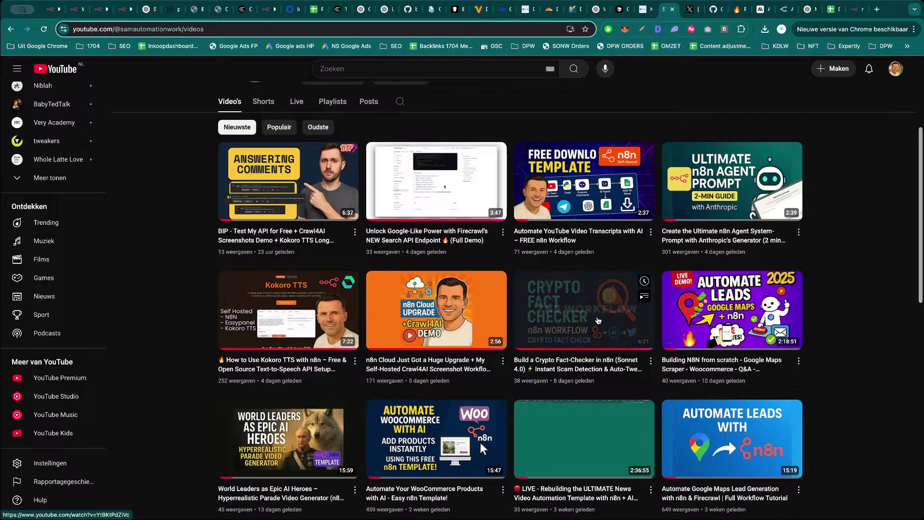
scroll(472, 207, up, 1)
mouse_move(473, 207)
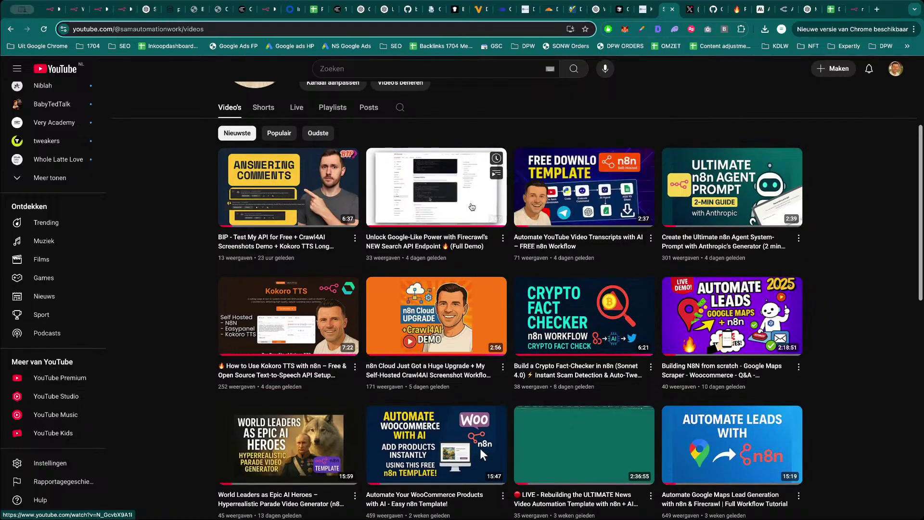
scroll(472, 207, down, 9)
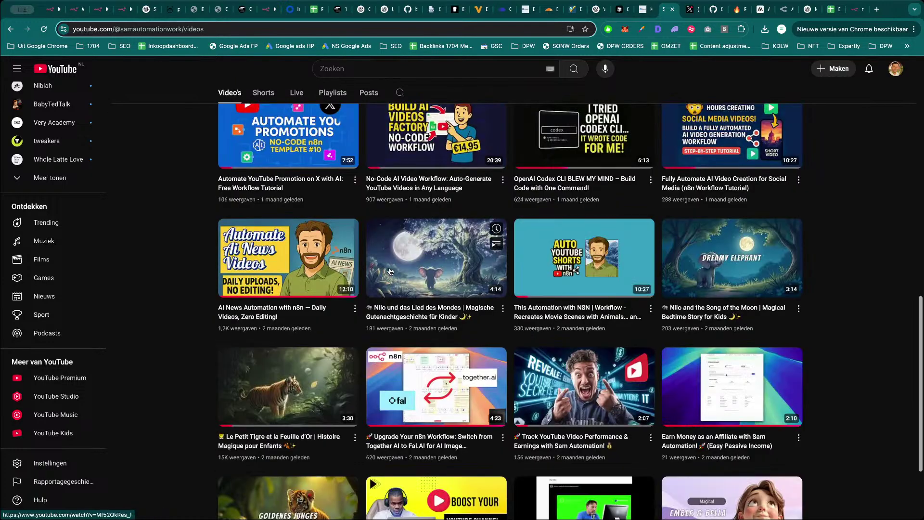
scroll(390, 271, up, 12)
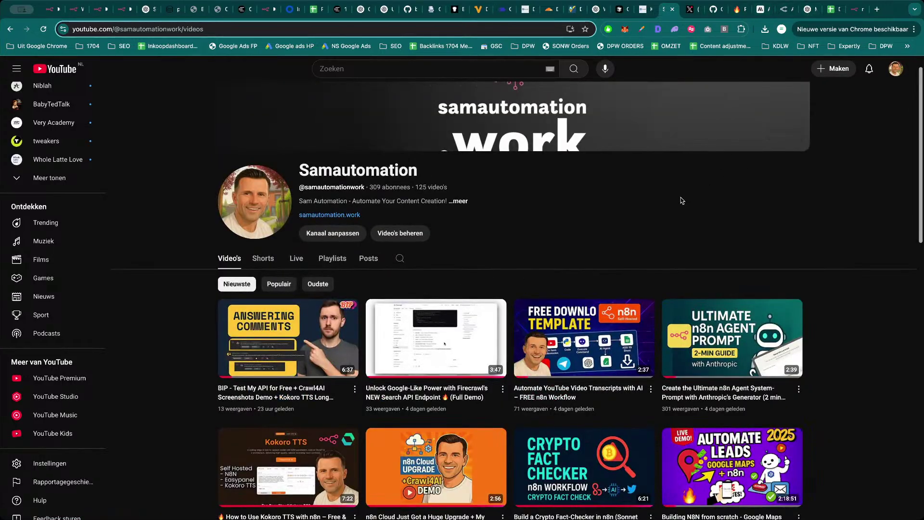
Open the Samautomation Skool community in a new tab by searching 'skool'.
key(ctrl+t)
text(skool)
key(Return)
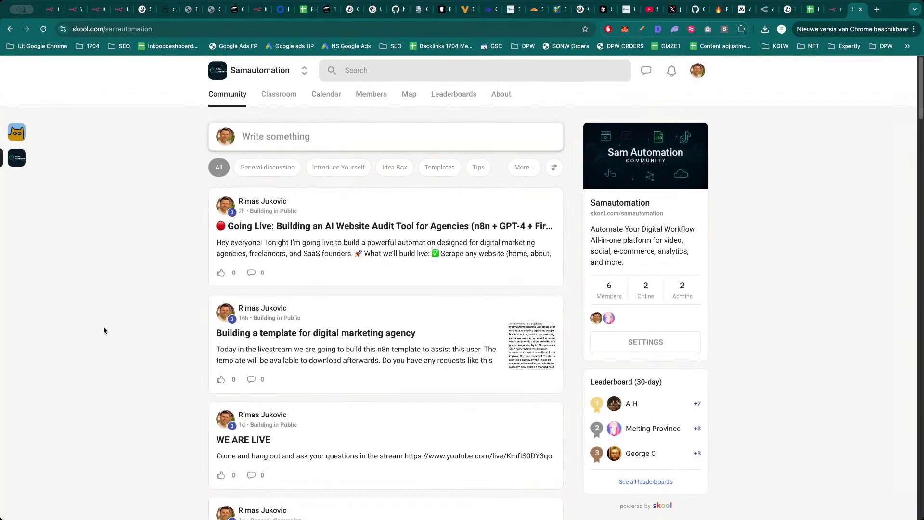
key(ctrl+t)
text(manycgha)
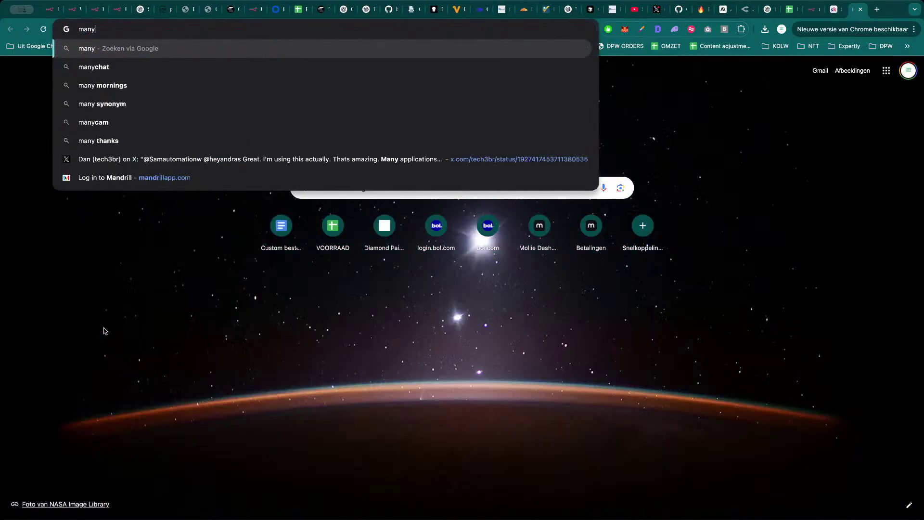
key(BackSpace)
key(BackSpace)
key(BackSpace)
text(hat)
key(Return)
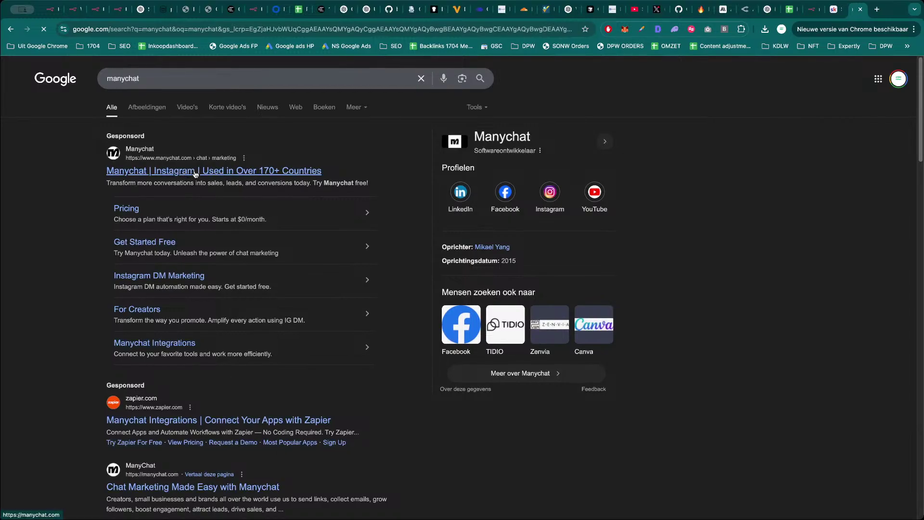
click(196, 172)
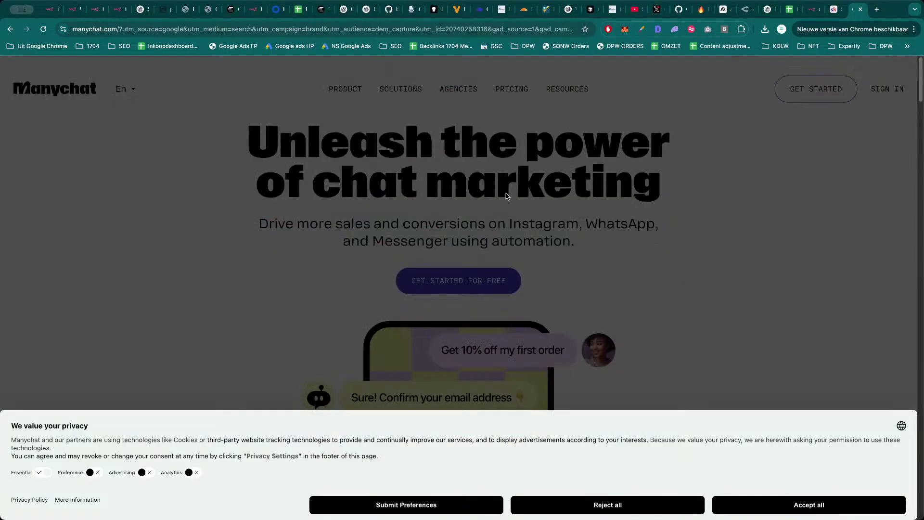
click(792, 512)
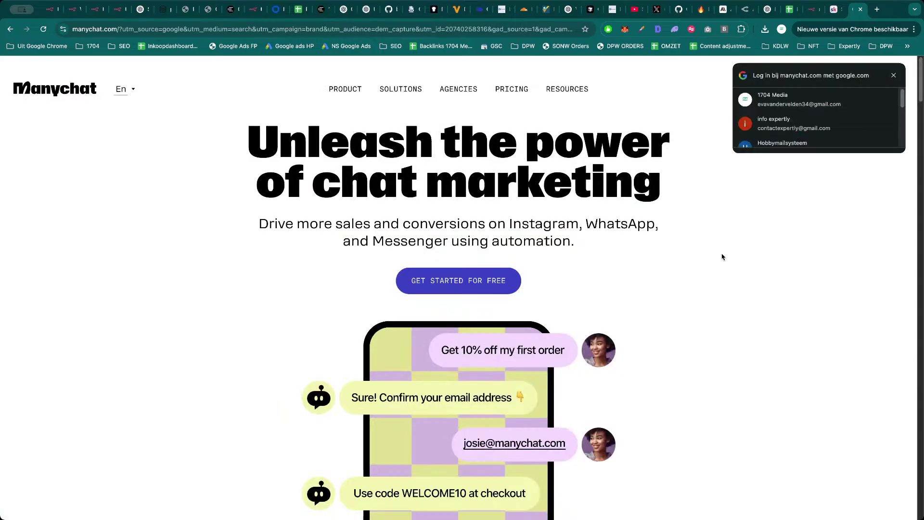
scroll(720, 277, down, 5)
scroll(571, 304, down, 8)
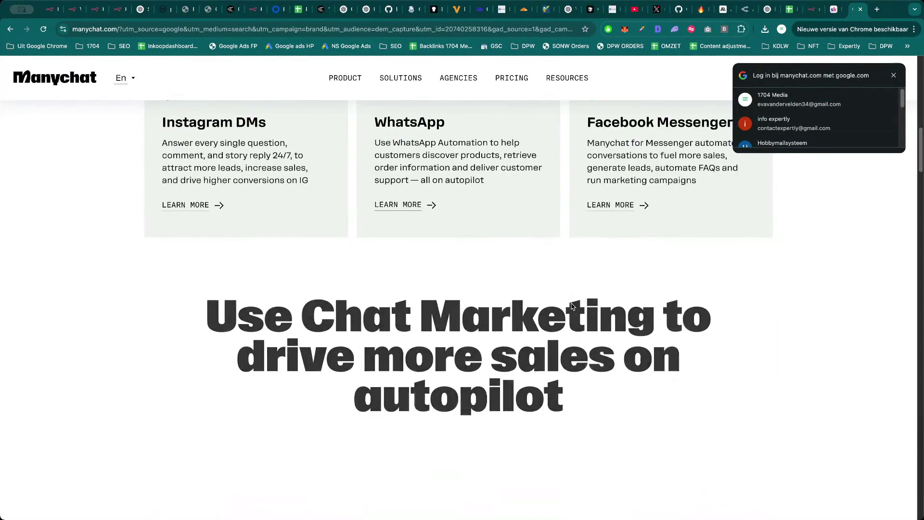
scroll(586, 244, down, 4)
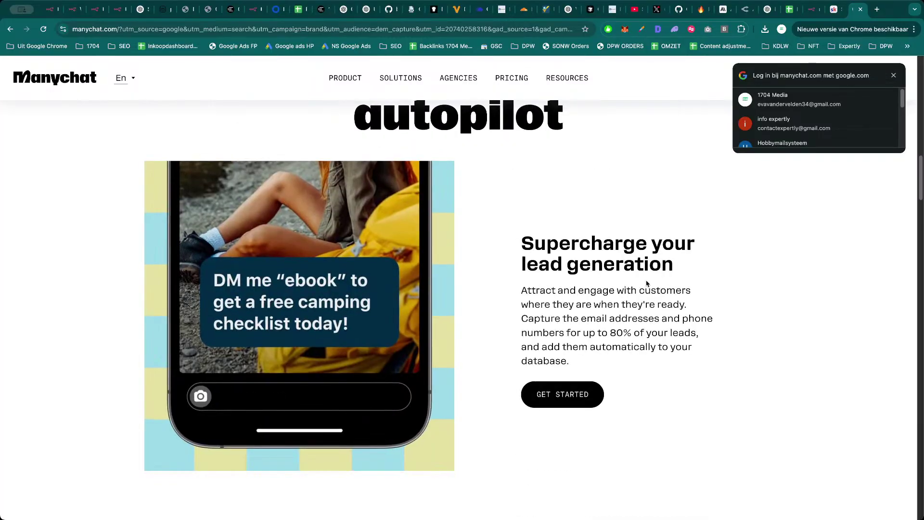
scroll(646, 283, down, 3)
scroll(647, 282, down, 5)
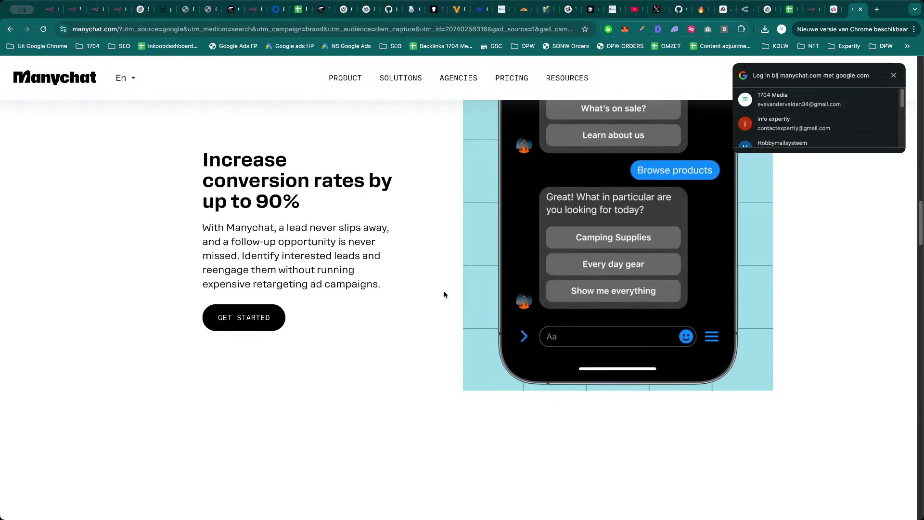
scroll(445, 289, down, 8)
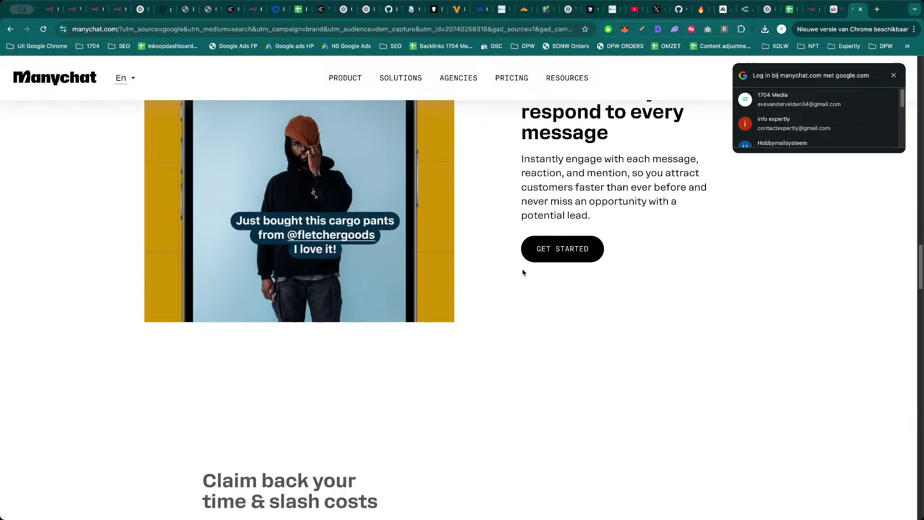
key(super+w)
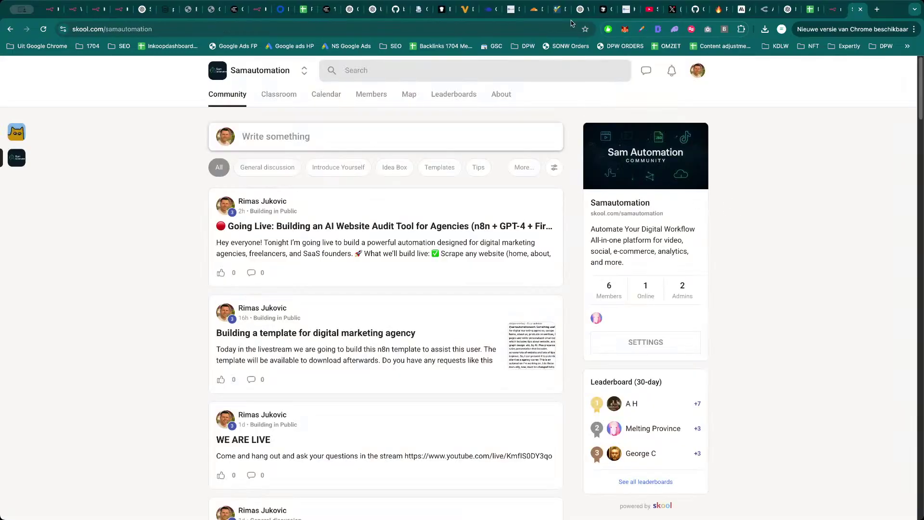
key(super+4)
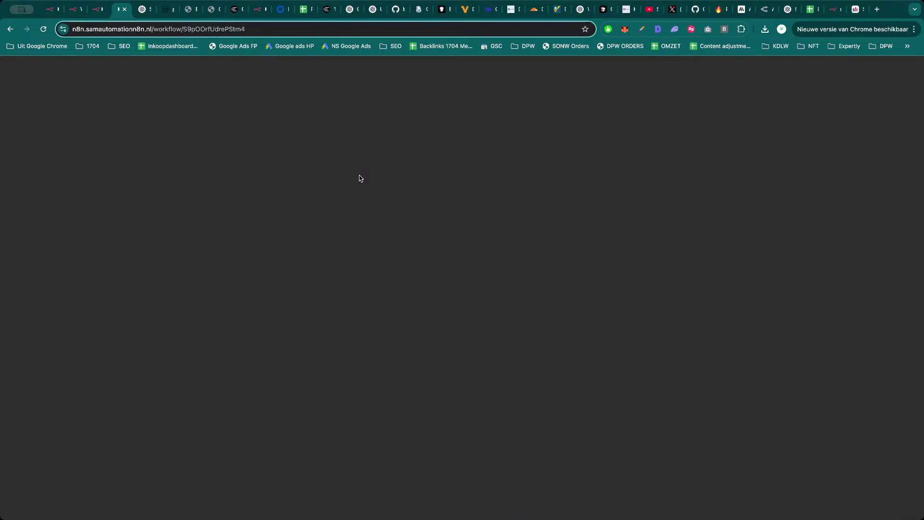
Replace the Crawl Services JSON body URL with the first services URL, services[0].
scroll(592, 346, up, 5)
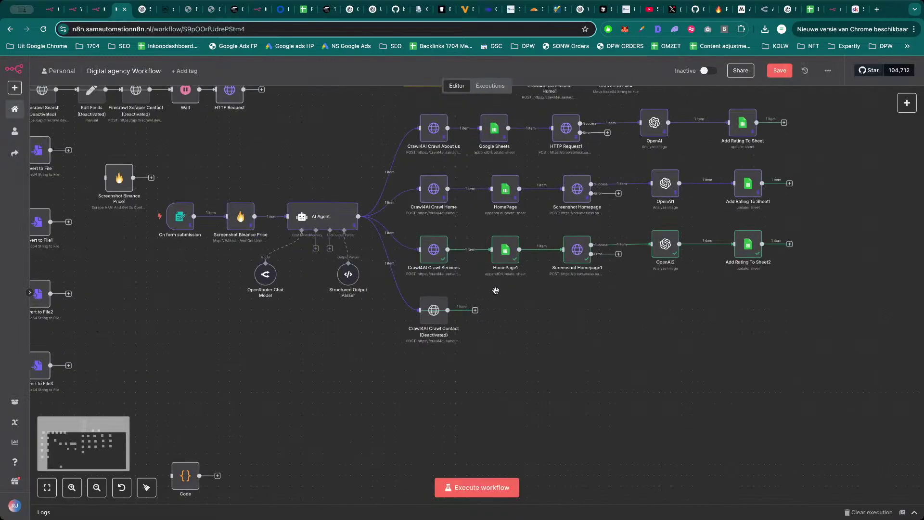
double_click(433, 250)
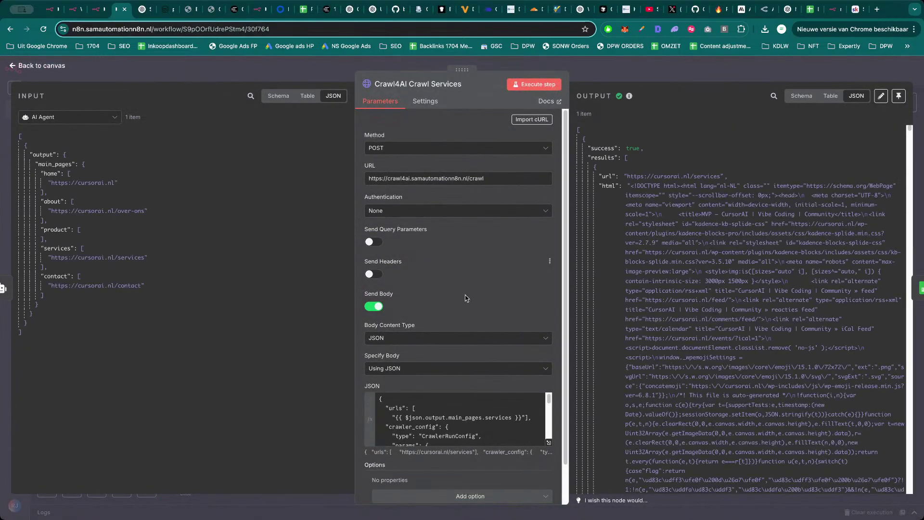
scroll(470, 385, down, 2)
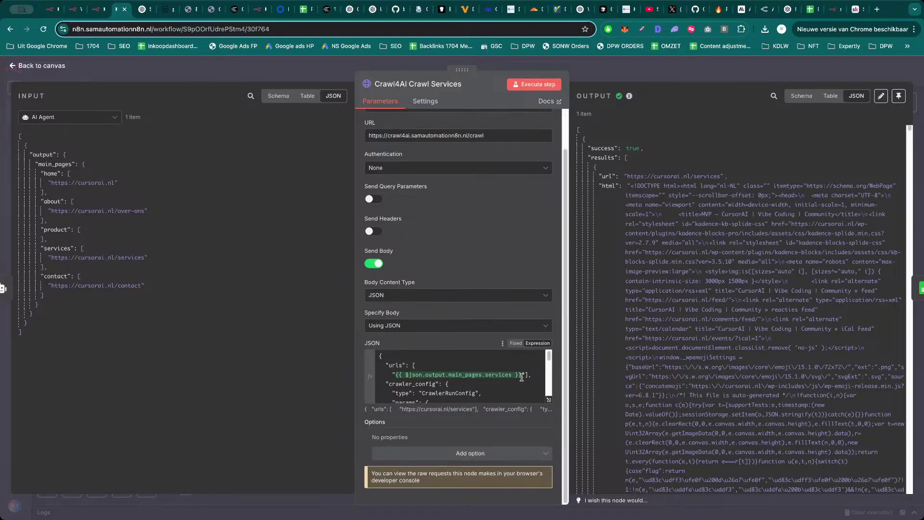
drag(522, 378, 398, 375)
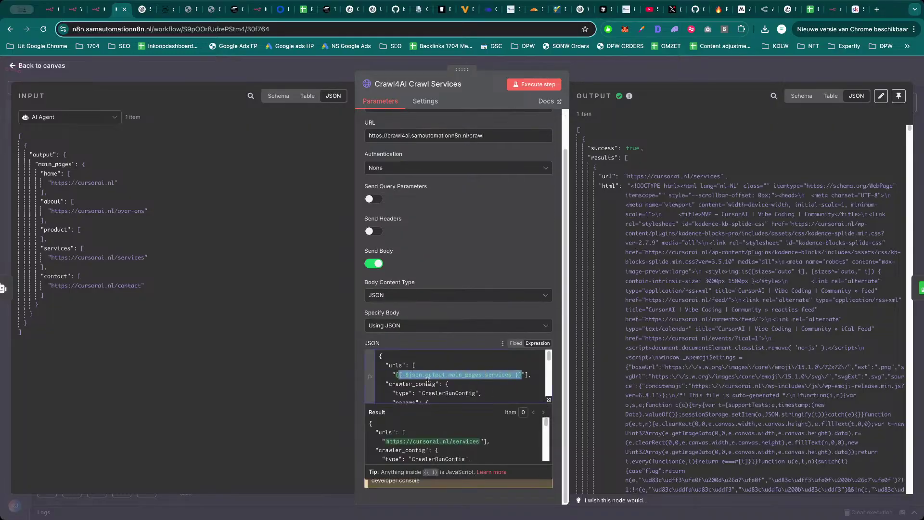
key(BackSpace)
text({)
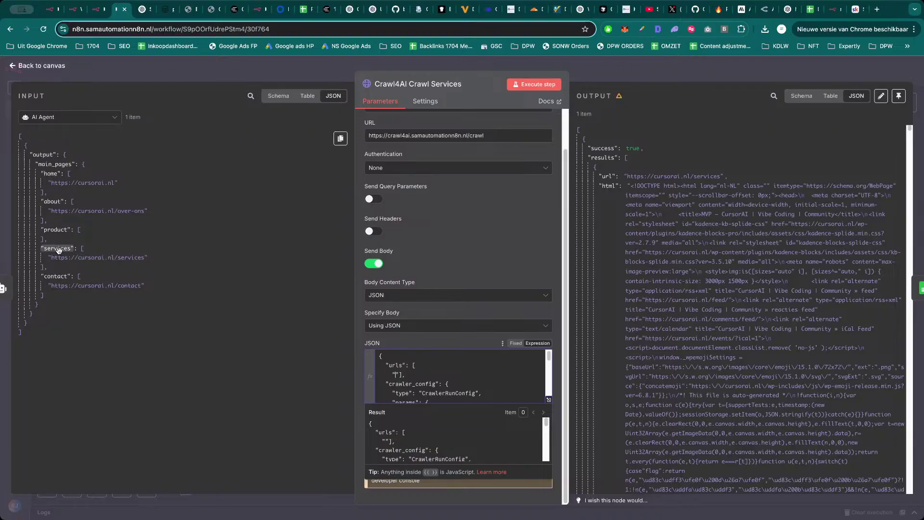
drag(62, 251, 394, 376)
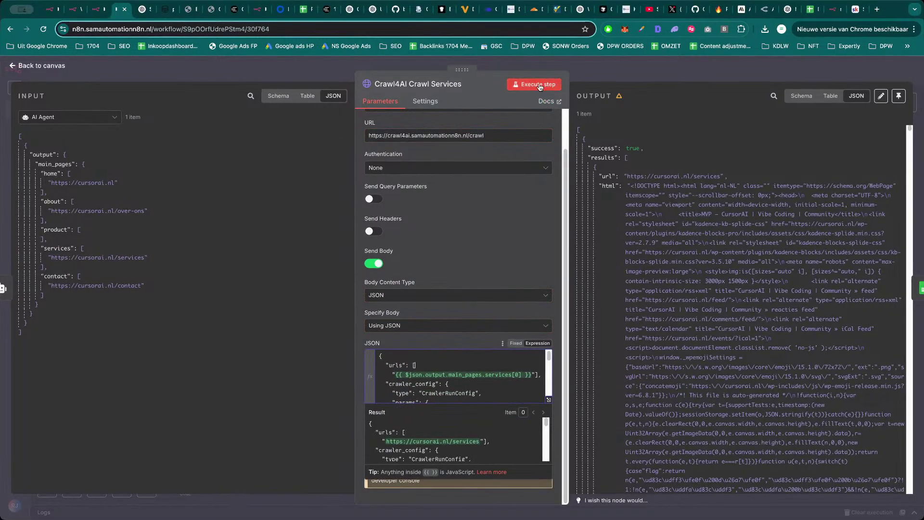
click(604, 71)
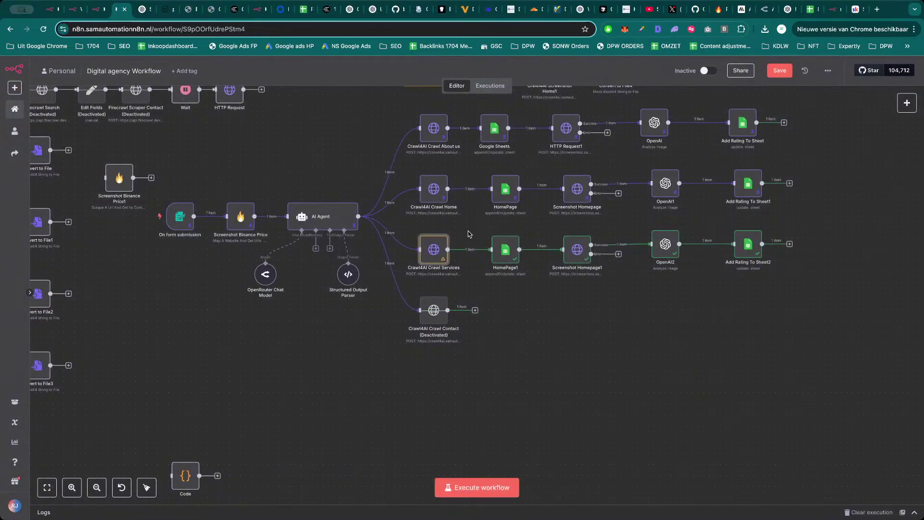
Execute the Crawl4AI Crawl Services step and return to the canvas.
double_click(440, 255)
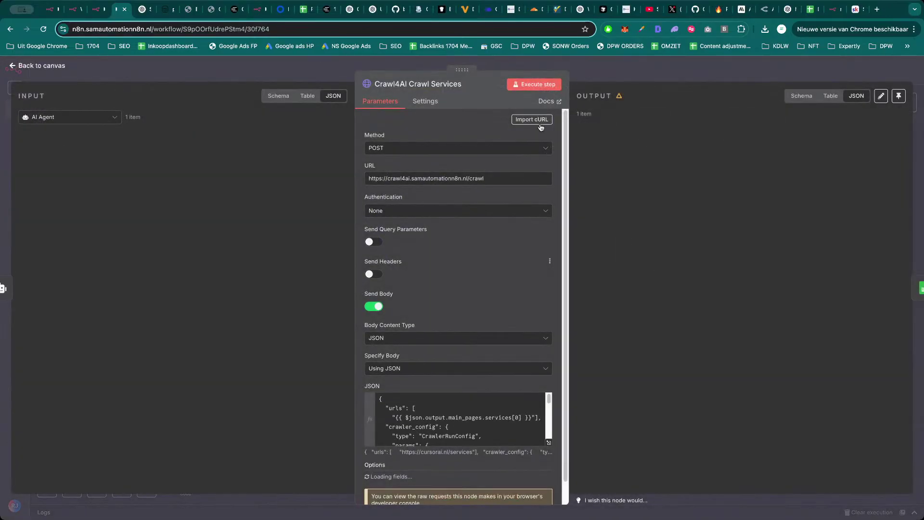
click(543, 86)
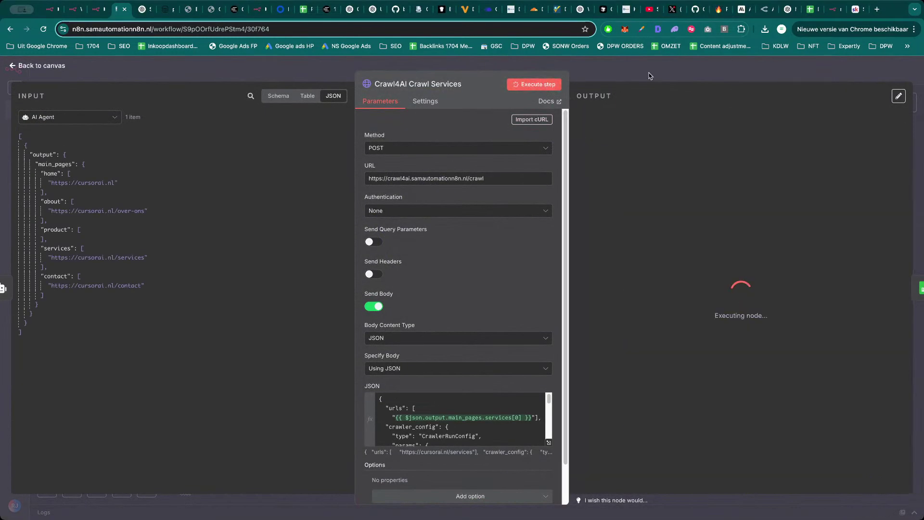
key(Escape)
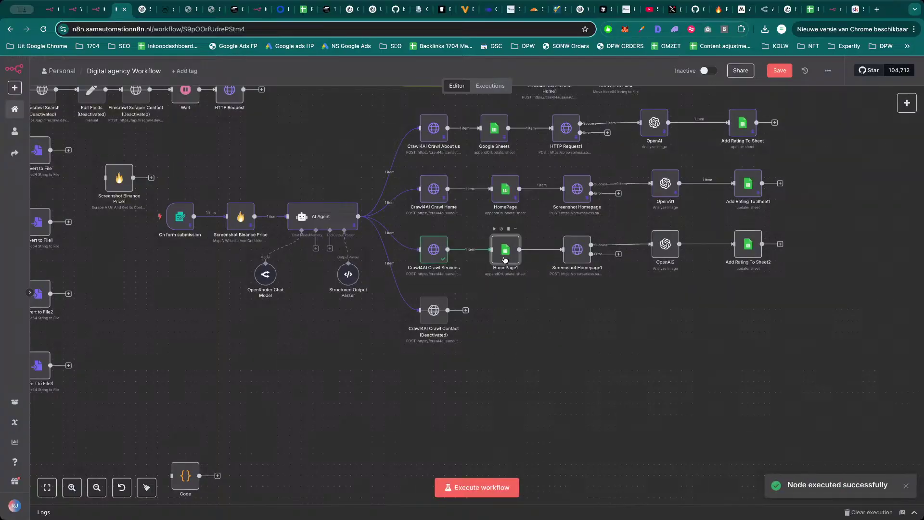
In HomePage1, switch the input to Schema and map cleaned_html into the HTML column.
double_click(505, 261)
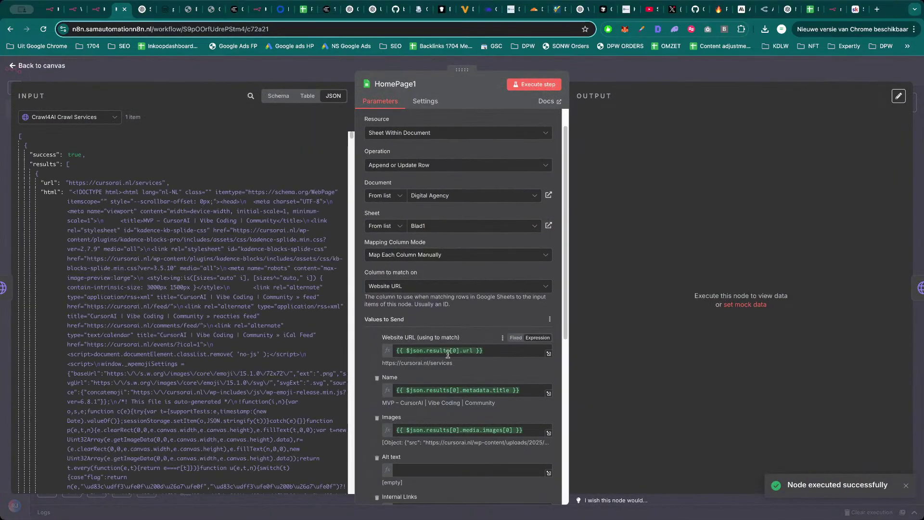
scroll(453, 371, down, 1)
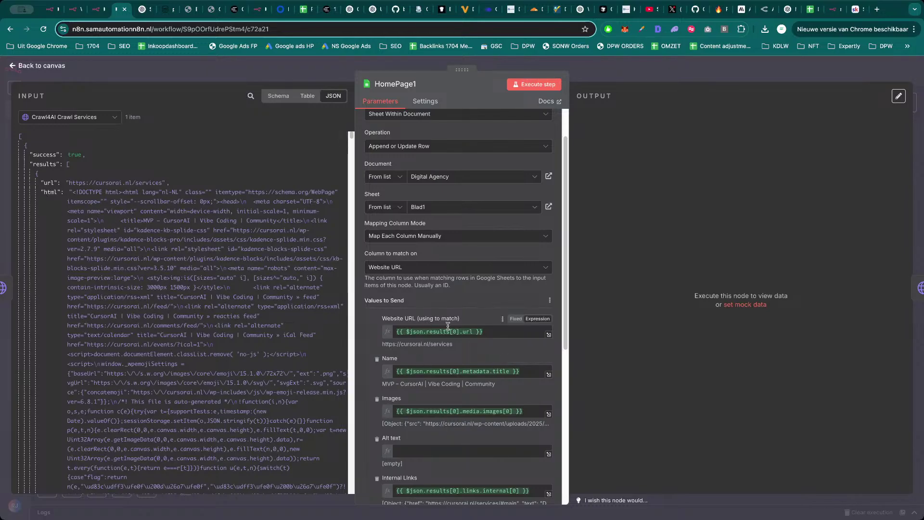
scroll(437, 341, down, 2)
scroll(120, 291, down, 10)
scroll(120, 291, up, 10)
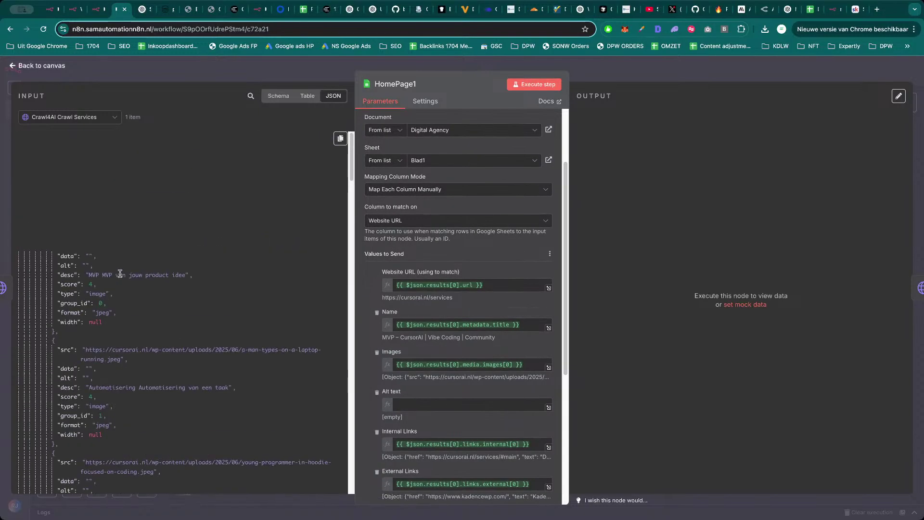
click(279, 98)
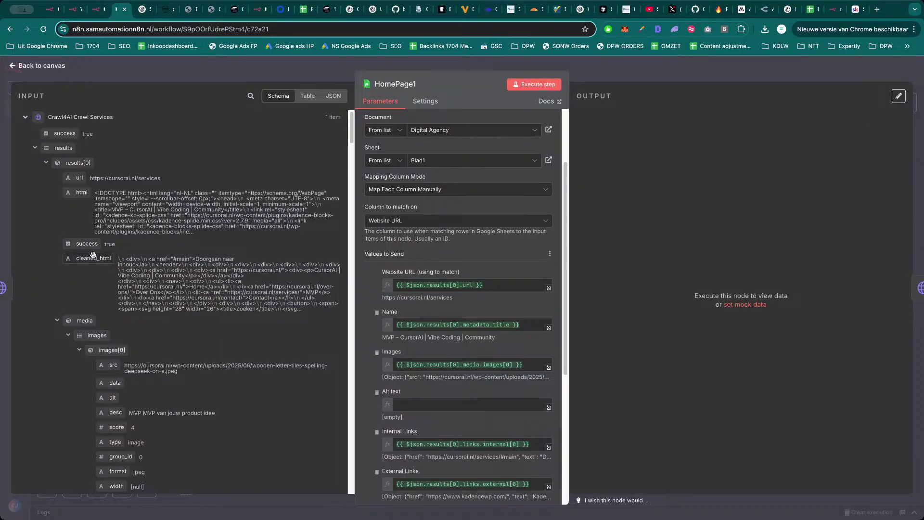
scroll(456, 433, down, 2)
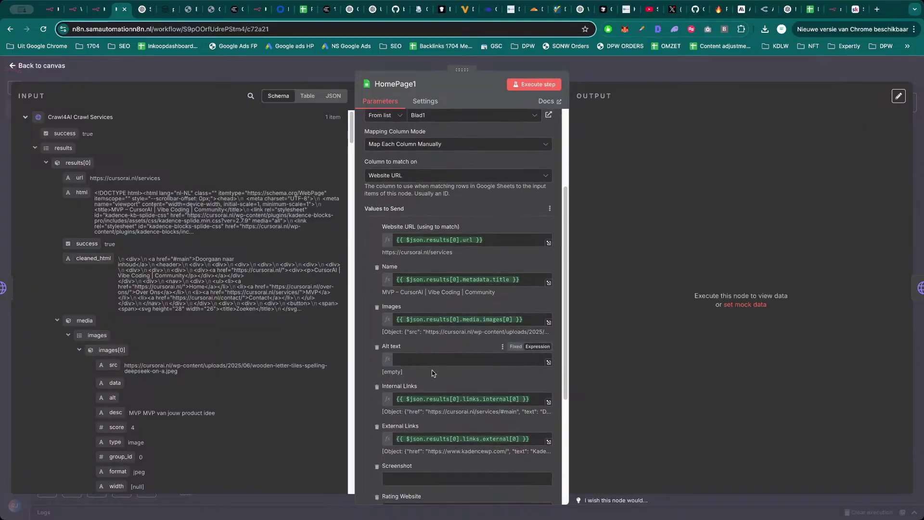
scroll(456, 448, down, 5)
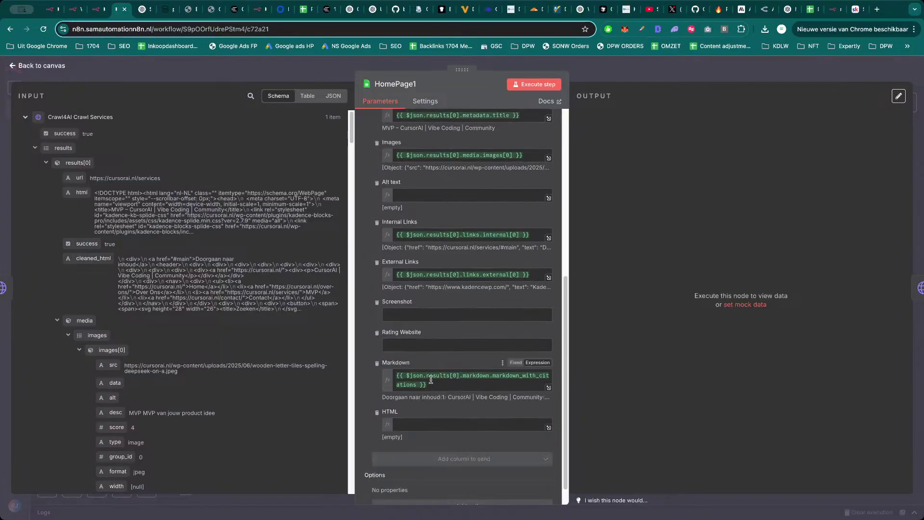
drag(92, 258, 376, 435)
Remap the Images column to images[0] from the crawl output.
scroll(103, 322, down, 2)
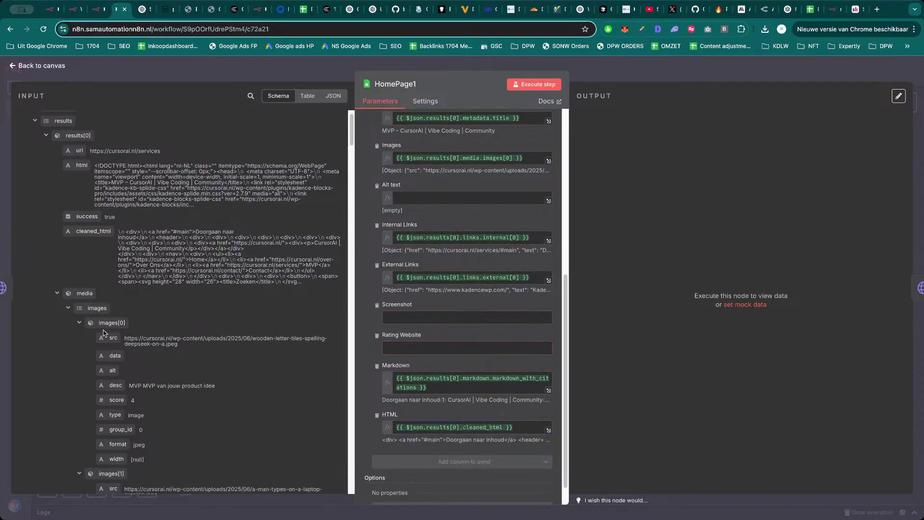
double_click(444, 237)
scroll(445, 236, up, 2)
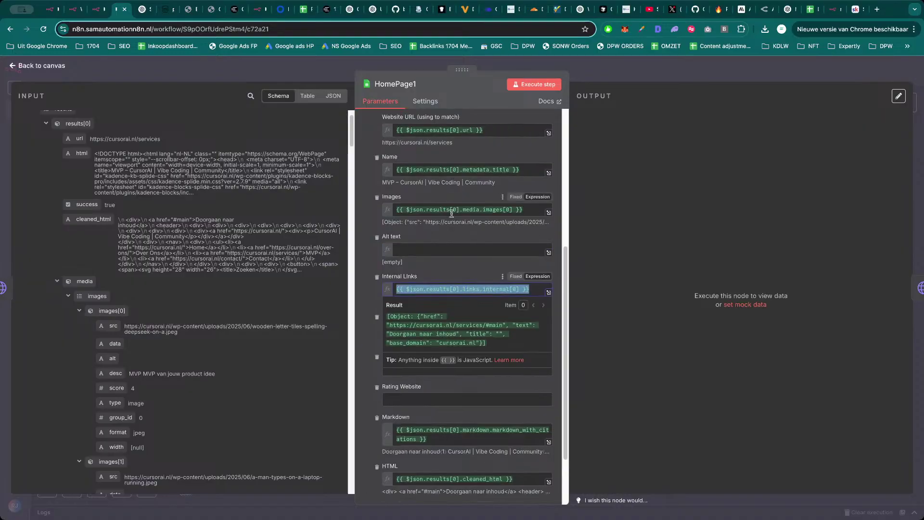
click(453, 210)
key(ctrl+a)
key(BackSpace)
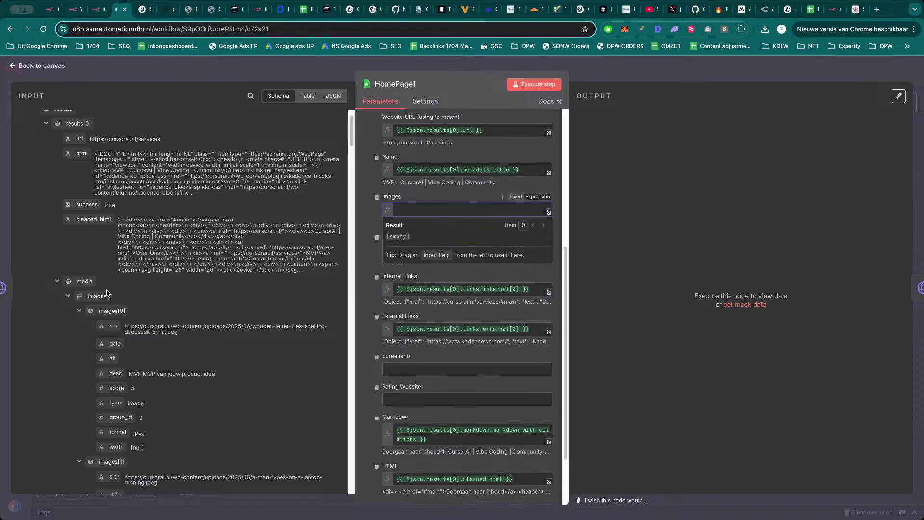
drag(110, 311, 444, 212)
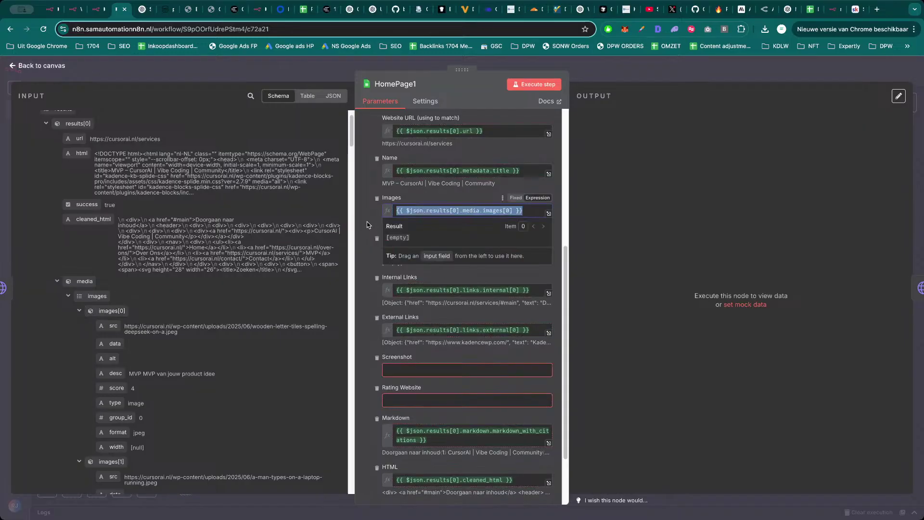
click(368, 225)
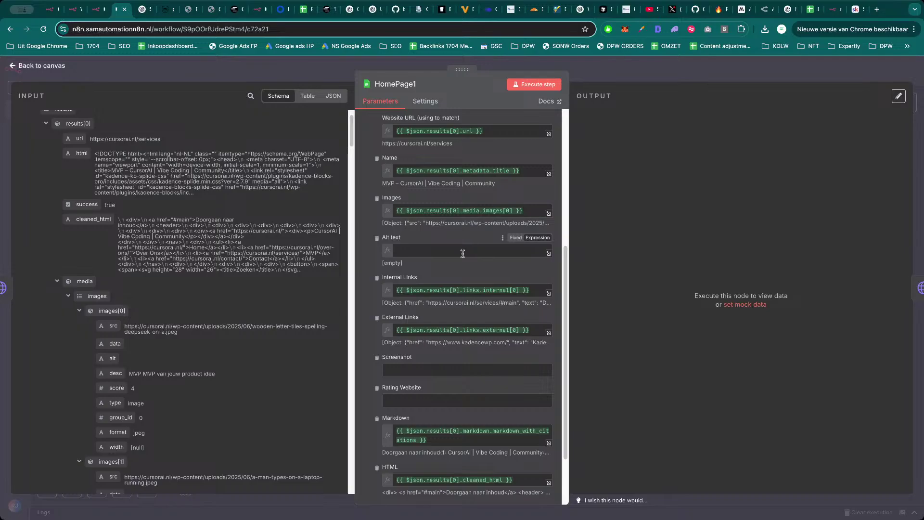
Remap the External Links column to external[0] from the crawl output.
scroll(460, 246, up, 1)
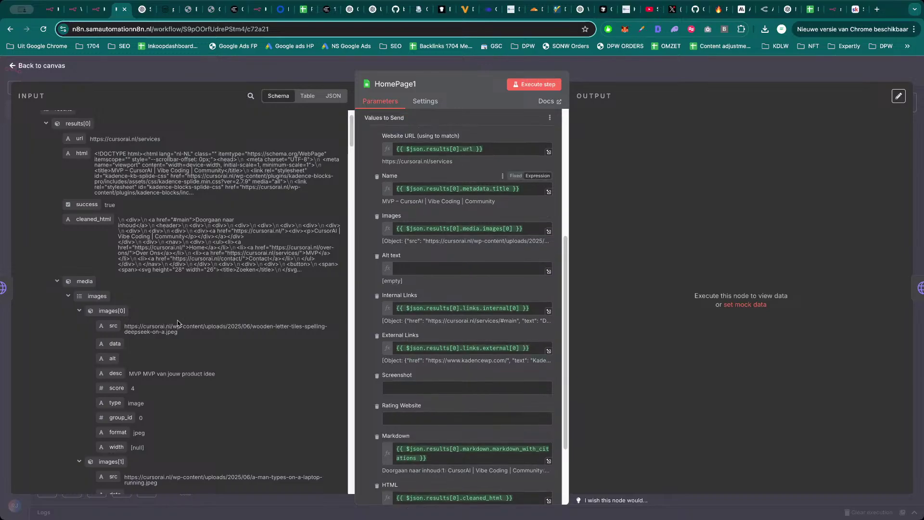
click(69, 296)
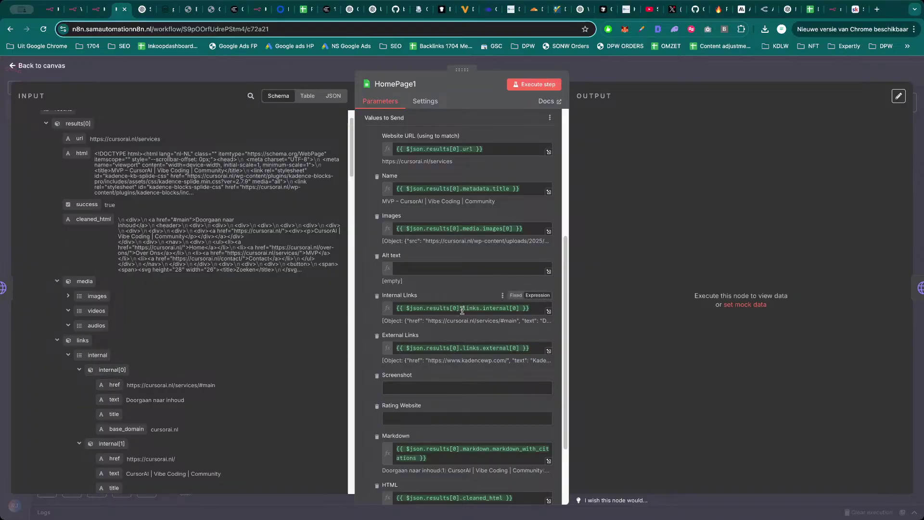
scroll(162, 391, down, 1)
scroll(291, 371, down, 2)
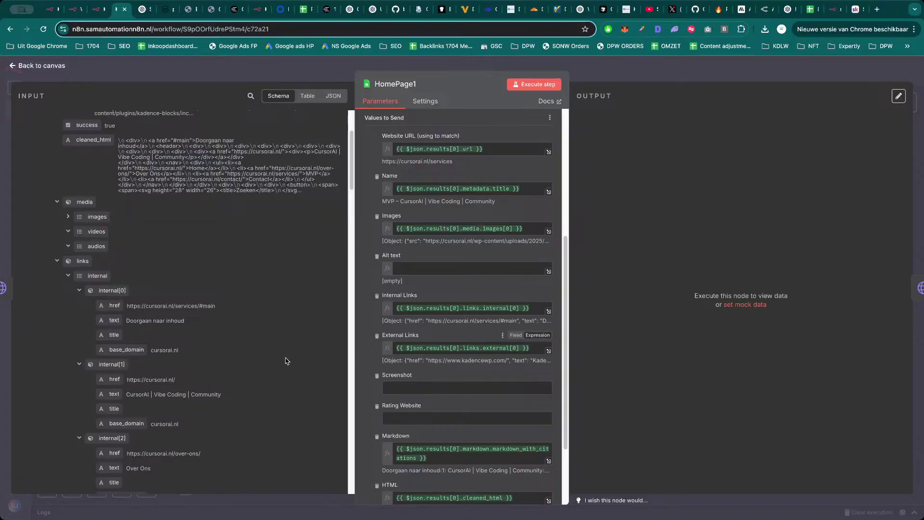
click(79, 290)
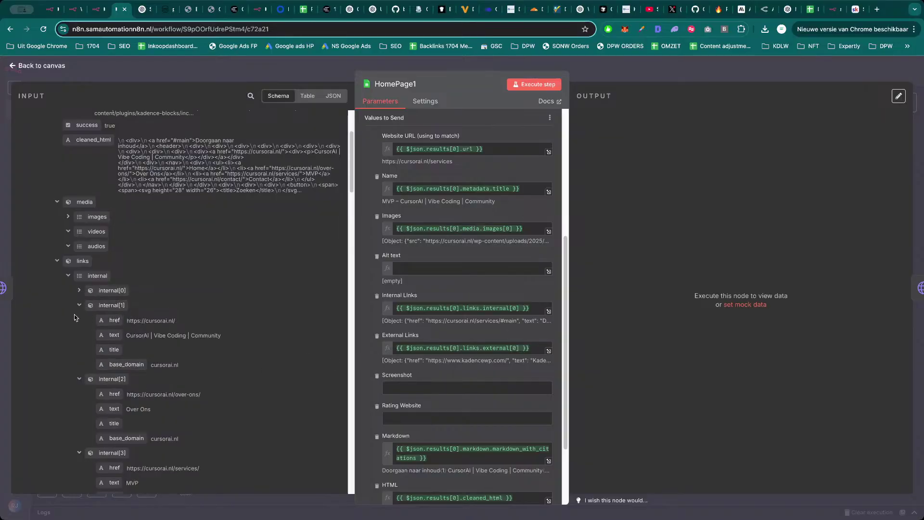
click(80, 305)
click(69, 278)
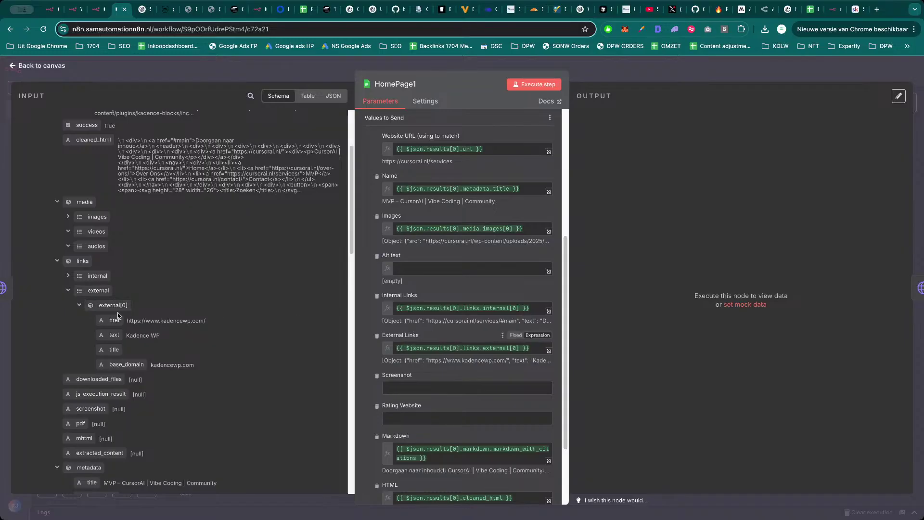
click(482, 356)
key(ctrl+a)
key(BackSpace)
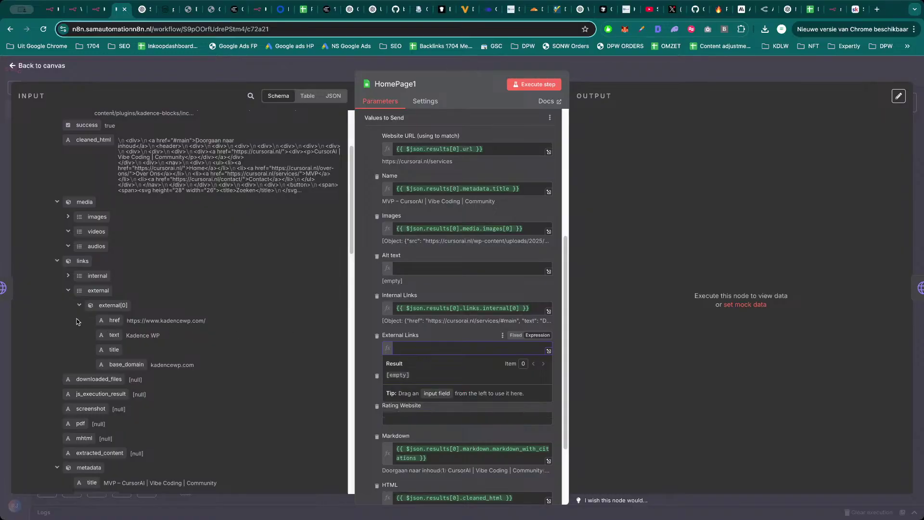
drag(112, 306, 437, 350)
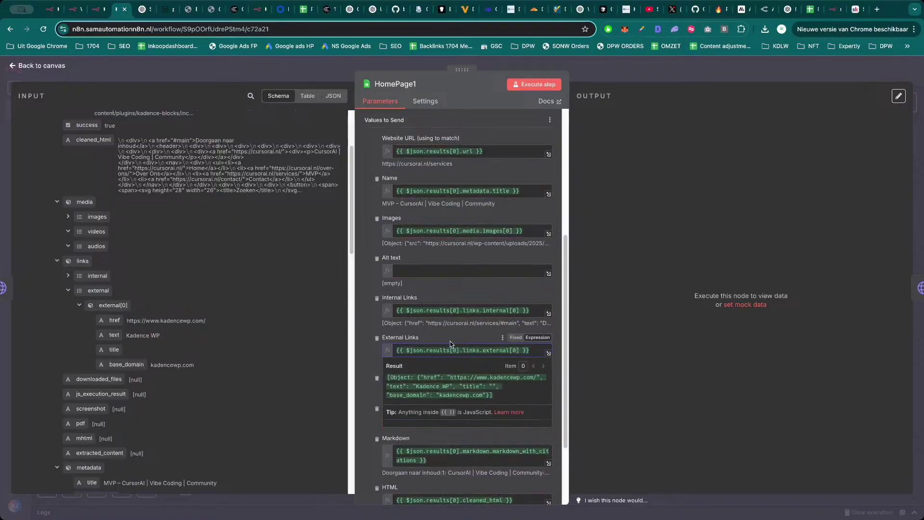
Remap the Markdown column to markdown_with_citations.
scroll(437, 350, down, 3)
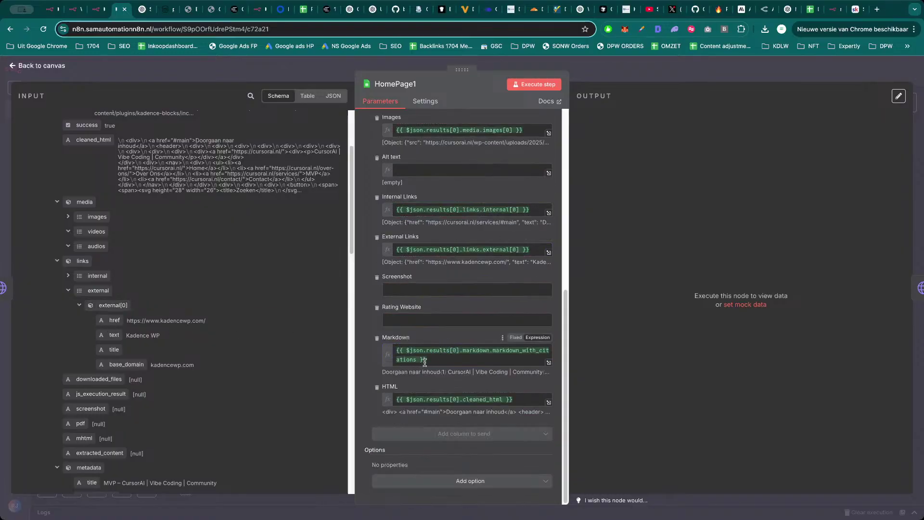
scroll(120, 347, down, 1)
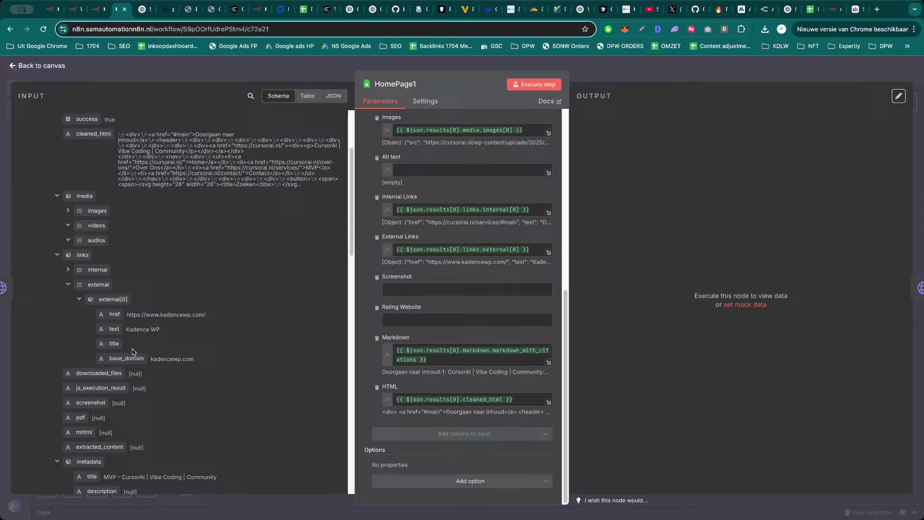
click(57, 249)
scroll(111, 385, down, 6)
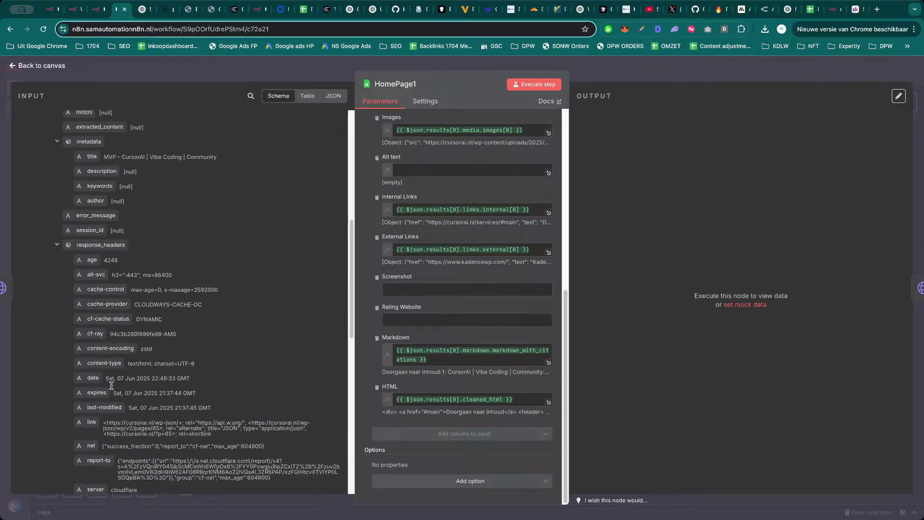
scroll(111, 386, down, 5)
scroll(113, 387, down, 5)
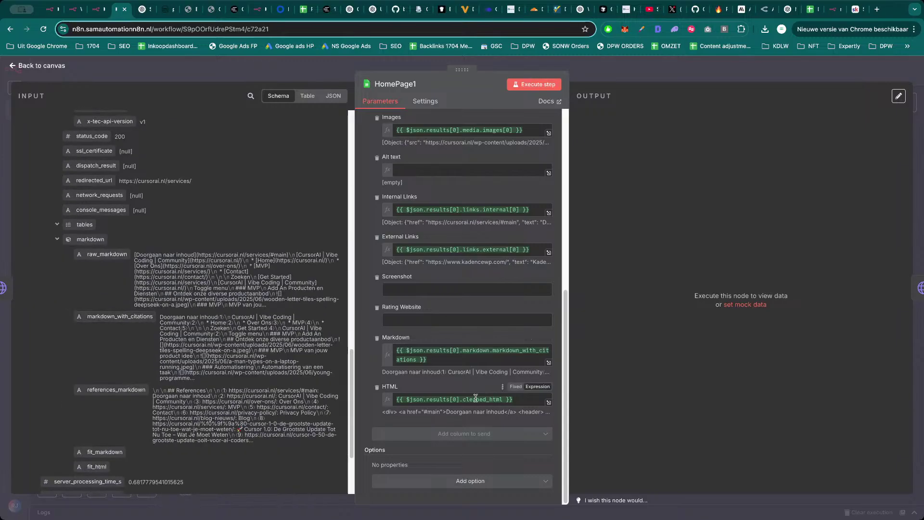
triple_click(466, 351)
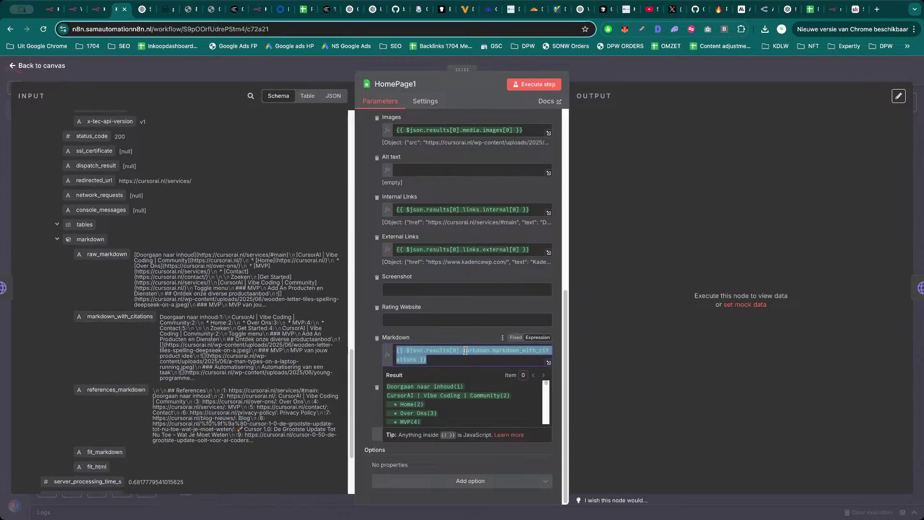
drag(103, 317, 439, 364)
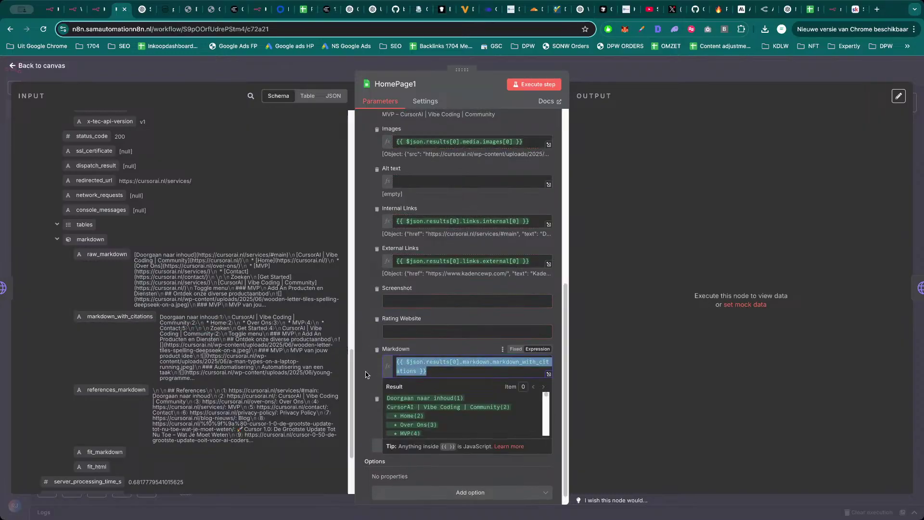
Run the HomePage1 sheet step and rename the node to Services.
click(538, 84)
click(395, 84)
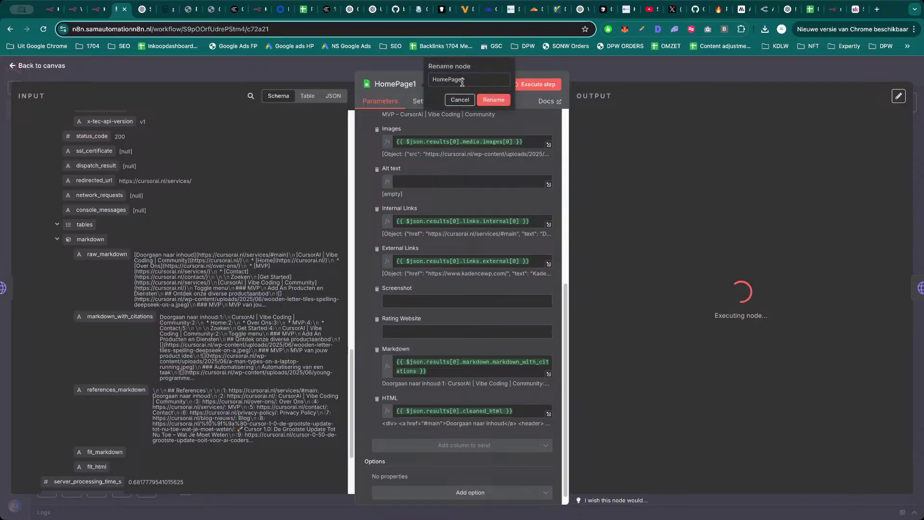
text(Services)
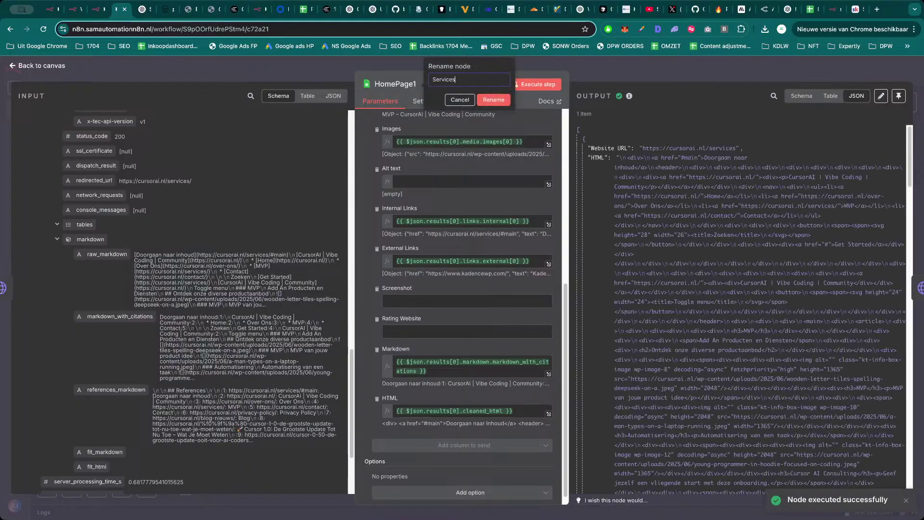
key(Return)
key(Escape)
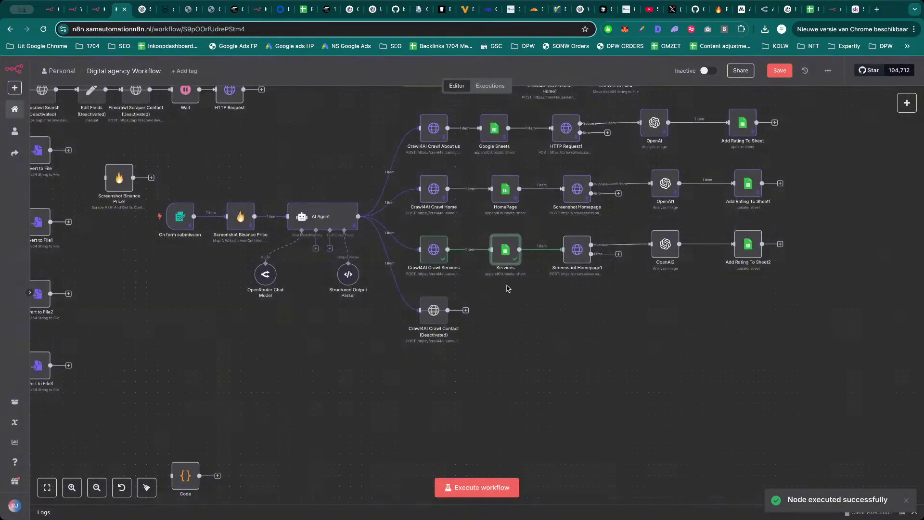
Review Screenshot Homepage1's JSON body and view its 419 kB full-page PNG of cursorai.nl/services.
double_click(576, 256)
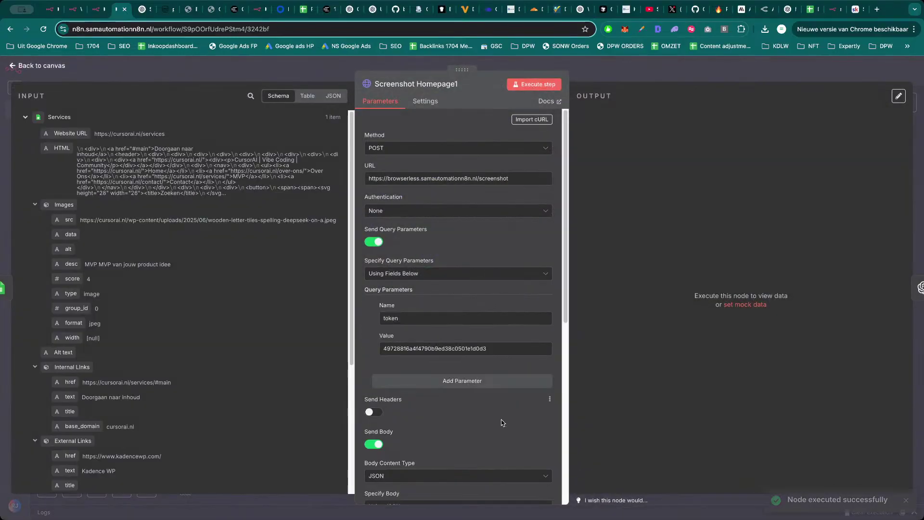
scroll(530, 436, down, 5)
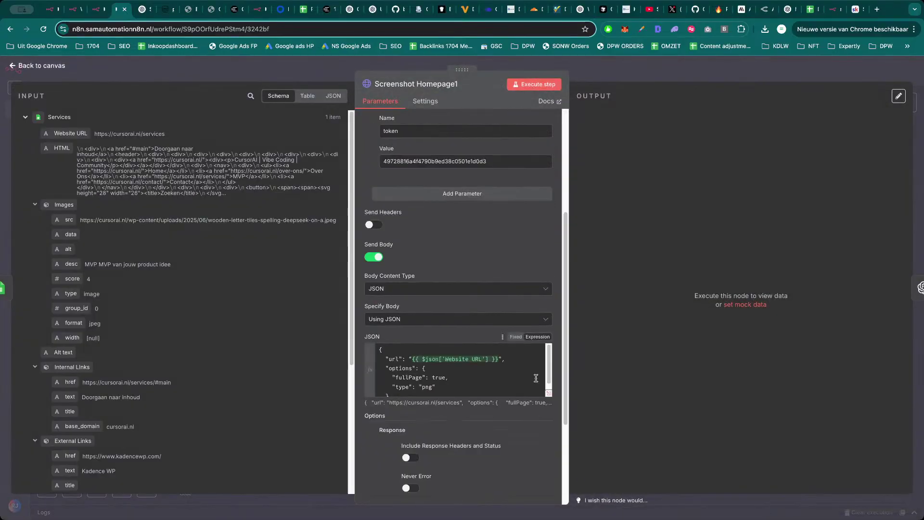
click(549, 395)
click(576, 79)
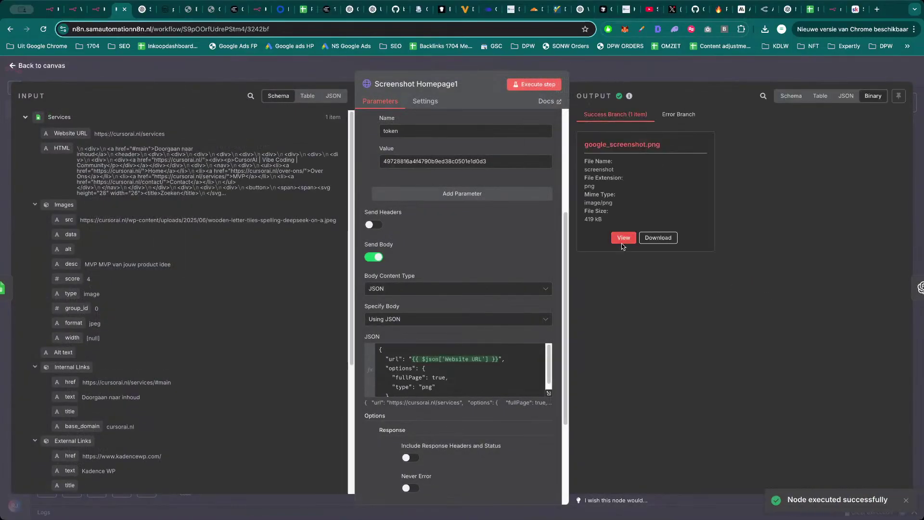
click(624, 239)
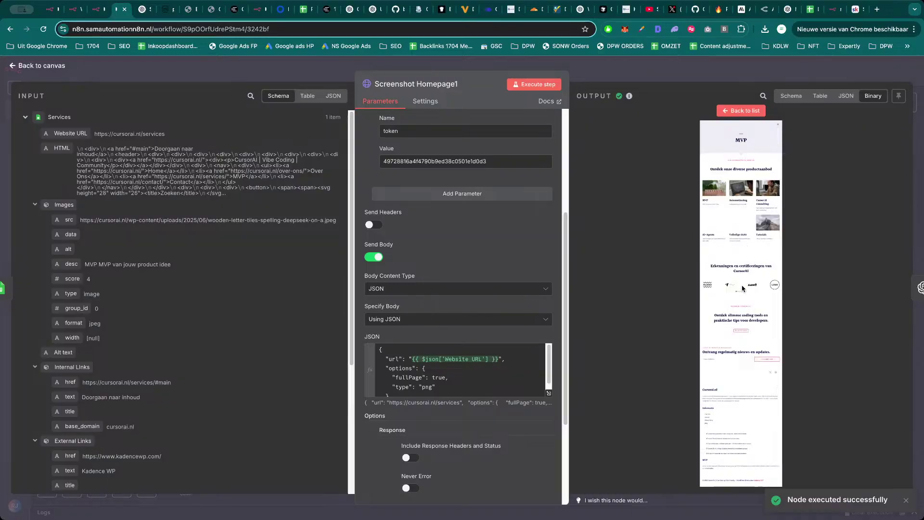
key(Escape)
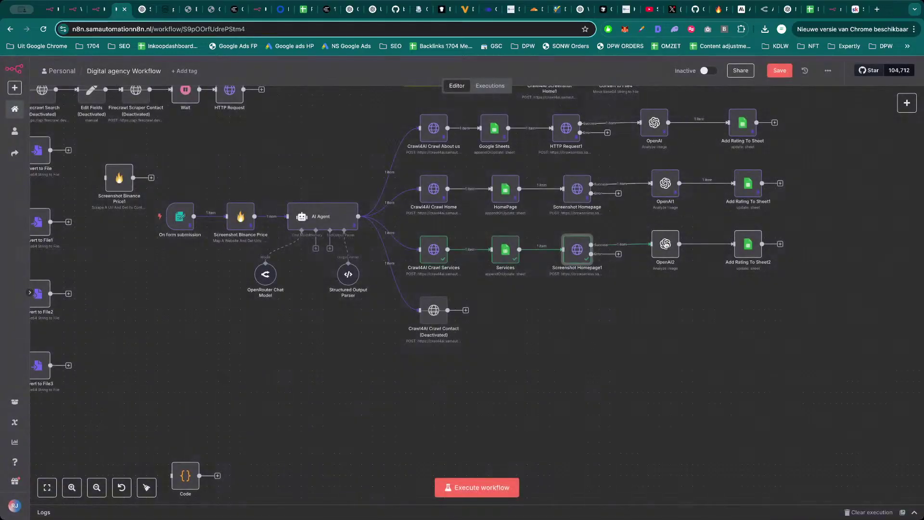
Rename the OpenAI2 node to 'Rate Services page' and execute it on the screenshot.
double_click(666, 245)
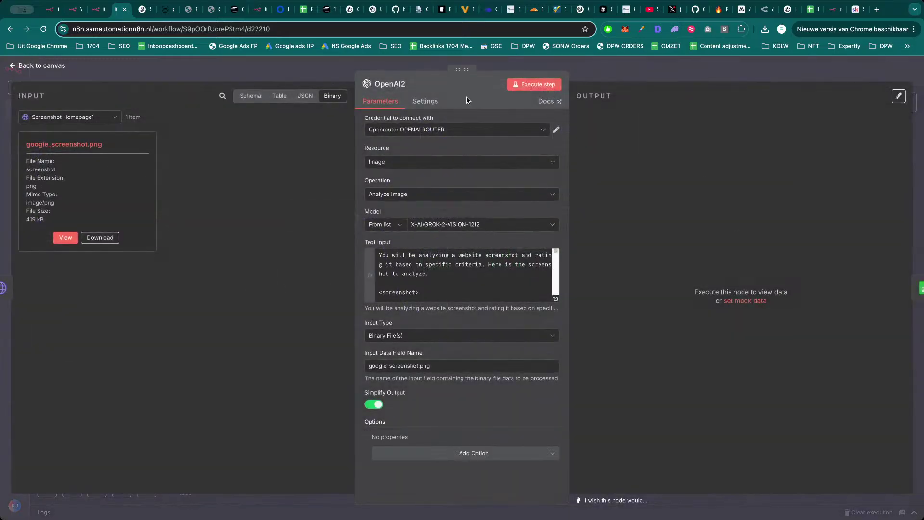
click(401, 85)
double_click(463, 83)
text(Rate Services page)
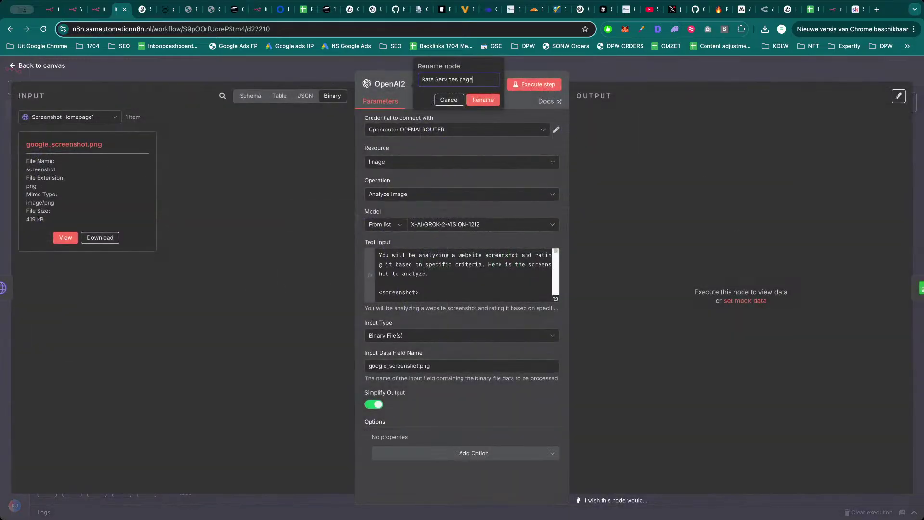
key(Return)
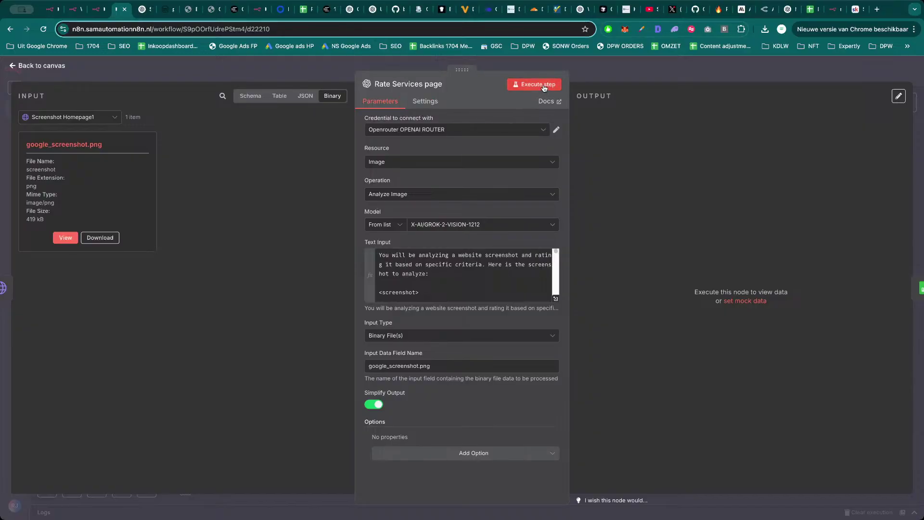
click(544, 87)
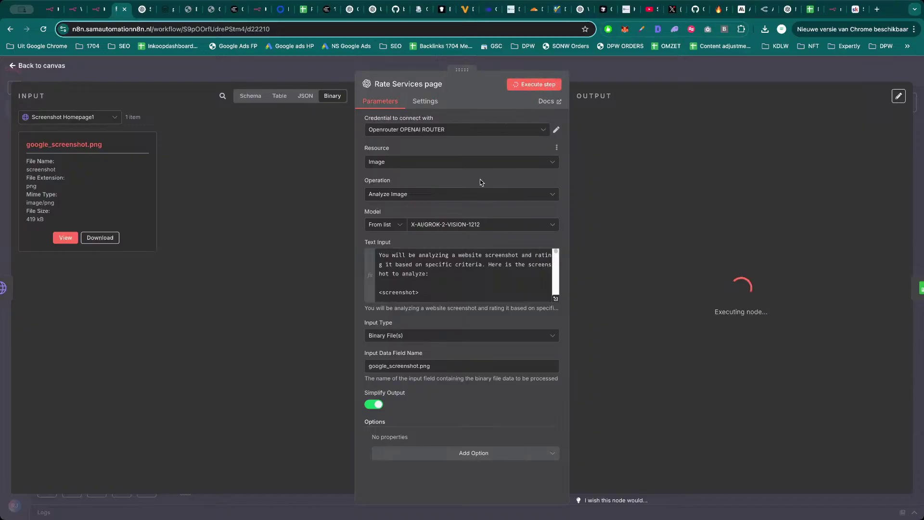
click(769, 10)
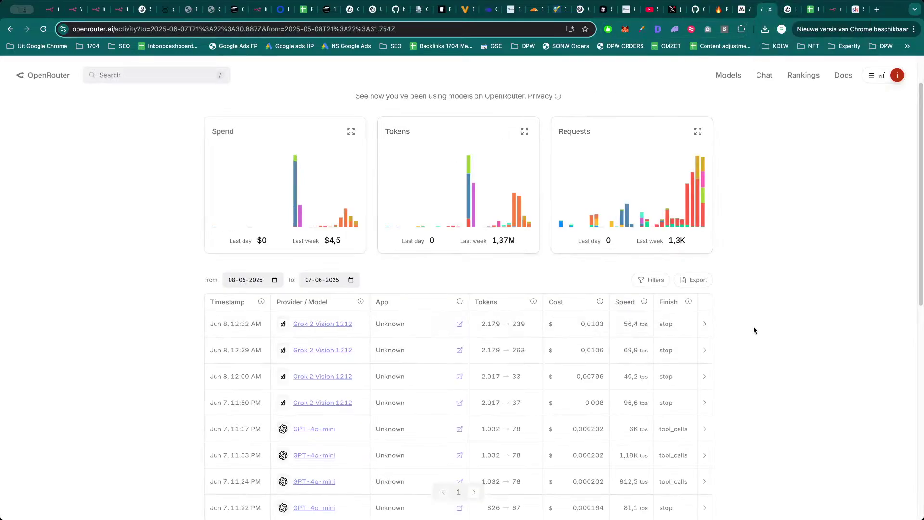
Reload the OpenRouter activity log to show the two new Grok 2 Vision 1212 requests.
key(super+r)
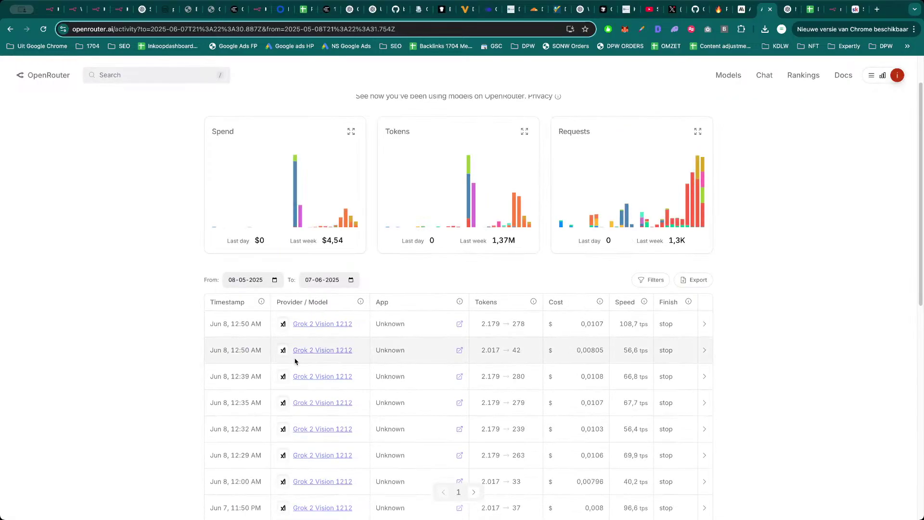
scroll(157, 367, down, 4)
scroll(157, 367, down, 3)
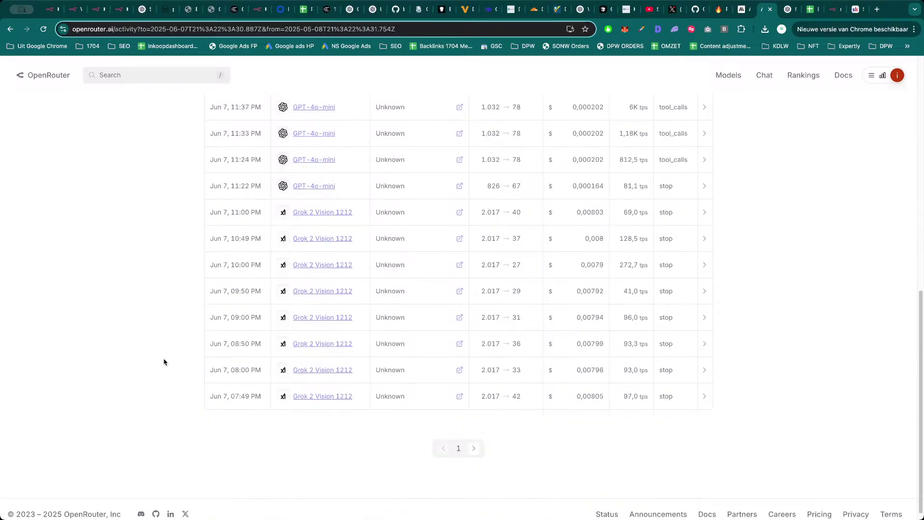
scroll(165, 361, up, 10)
Search OpenRouter's model catalogue for 'free' and browse the suggested free models.
click(146, 81)
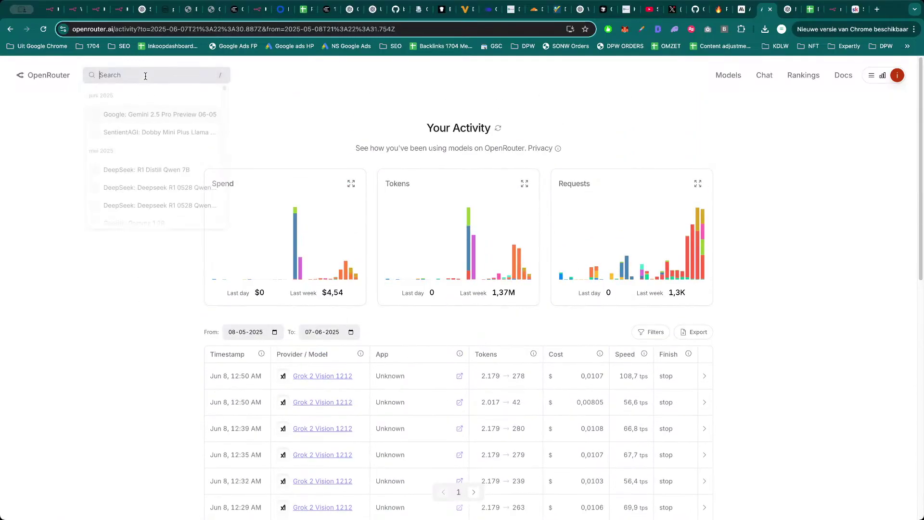
text(free)
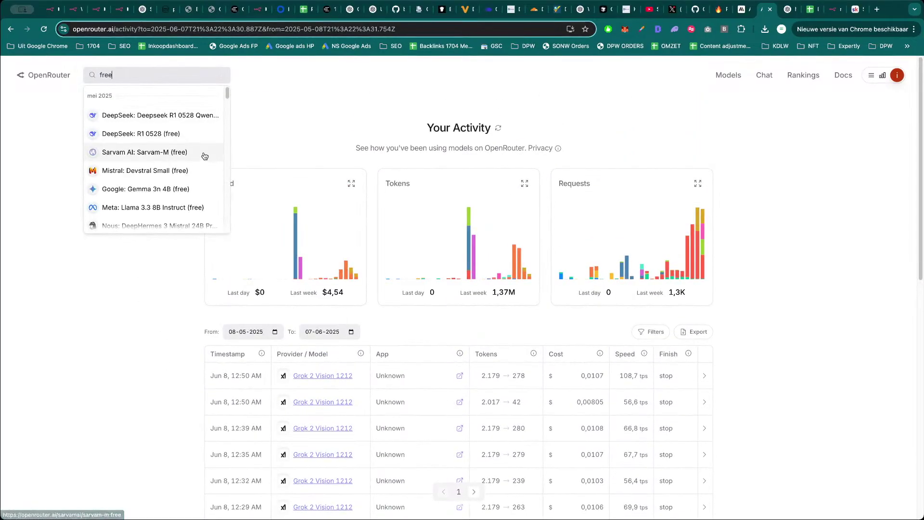
scroll(167, 159, down, 5)
scroll(166, 190, down, 10)
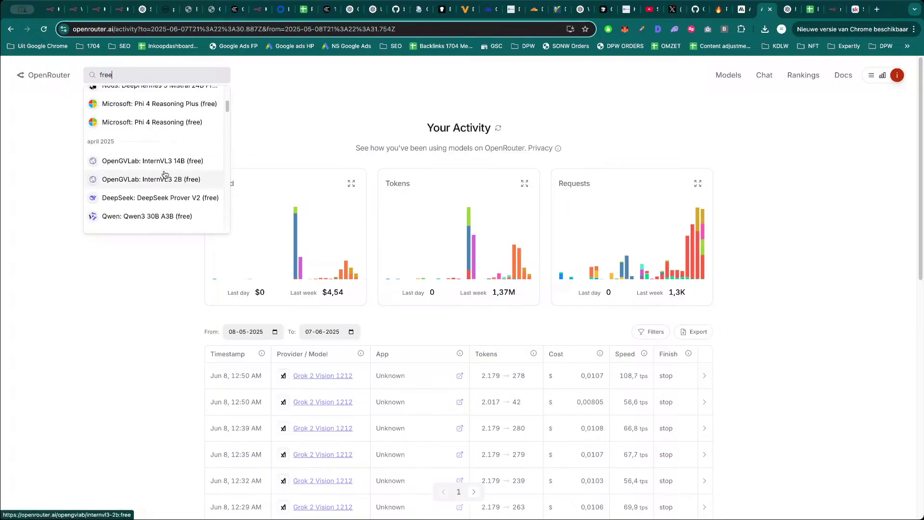
scroll(154, 194, down, 10)
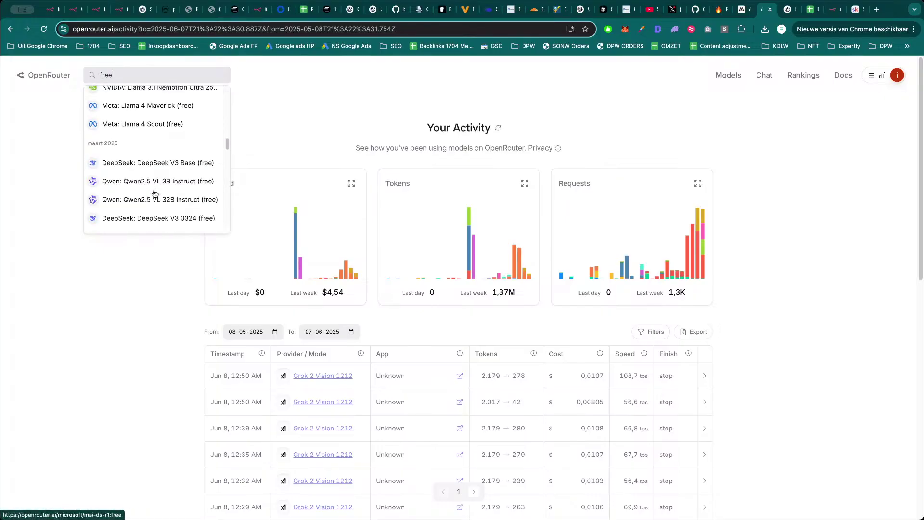
click(586, 79)
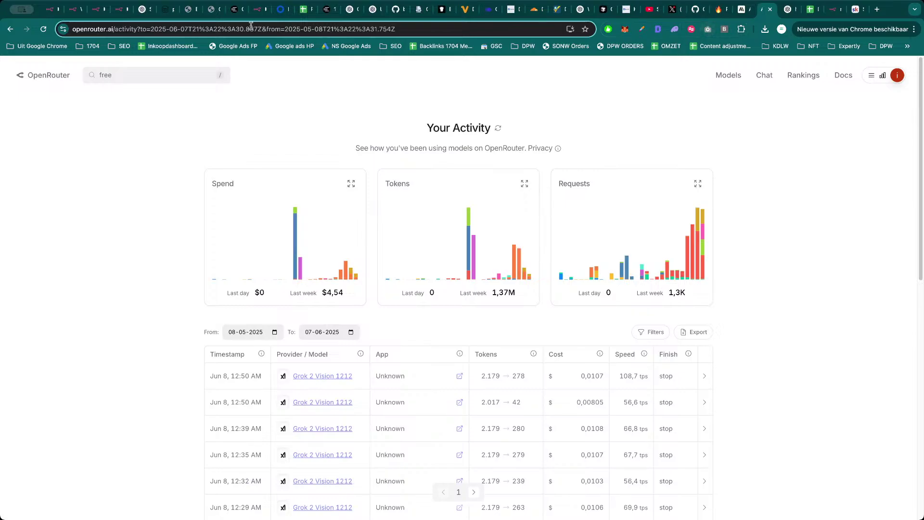
Set the Rate Services page node's model to META-LLAMA/LLAMA-3.2-11B-VISION-INSTRUCT:FREE.
click(123, 9)
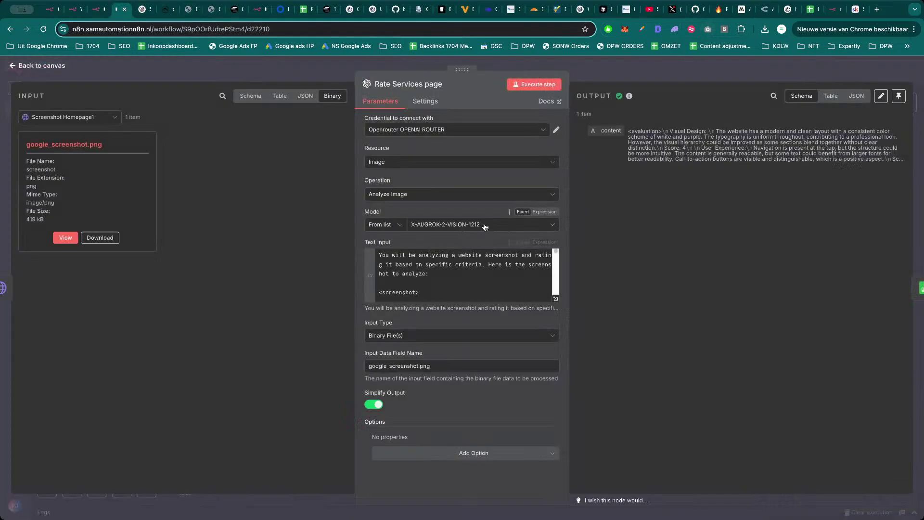
click(465, 232)
text(free)
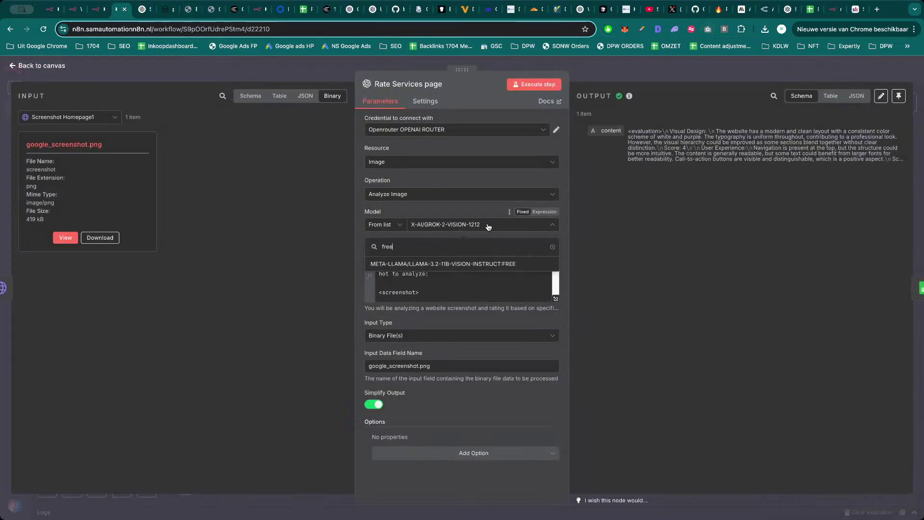
click(493, 268)
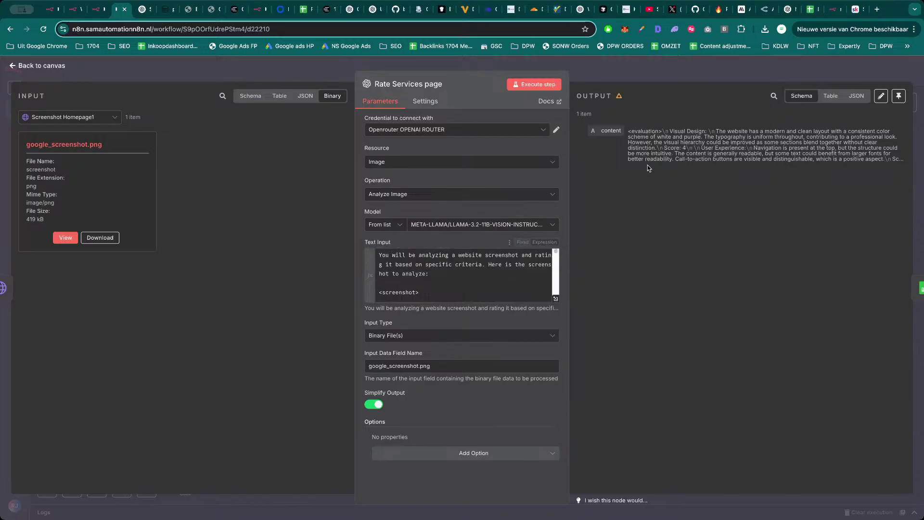
Show the node's output as JSON and select the full evaluation text.
click(857, 96)
drag(802, 300, 622, 149)
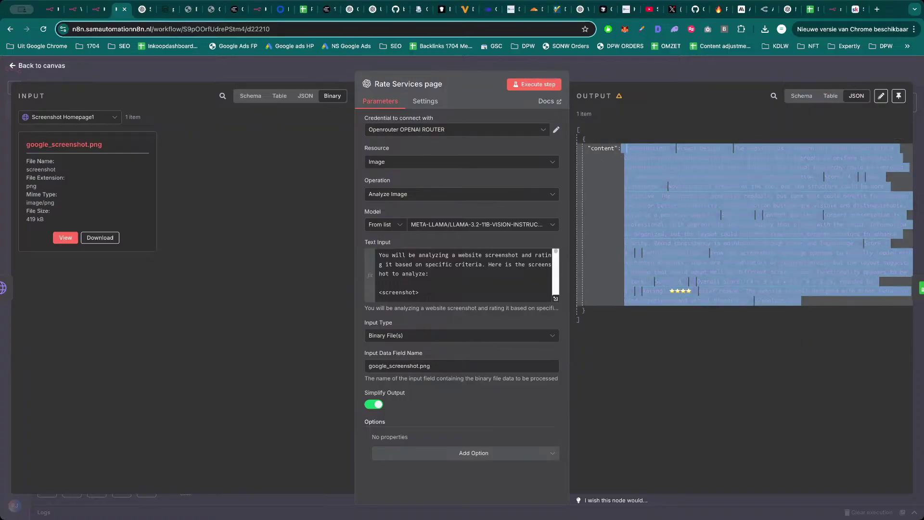
key(super+Tab)
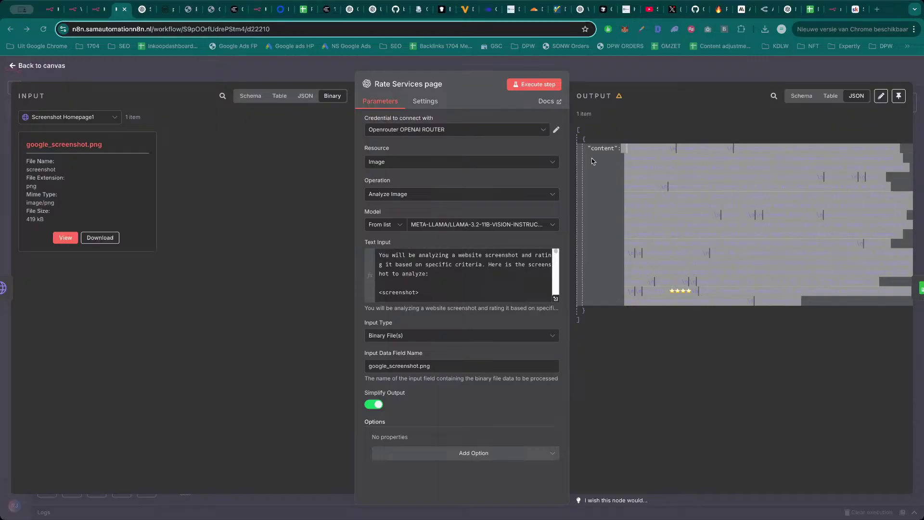
Return to the canvas and reopen the Rate Services page node to inspect its error.
key(super+Tab)
key(Escape)
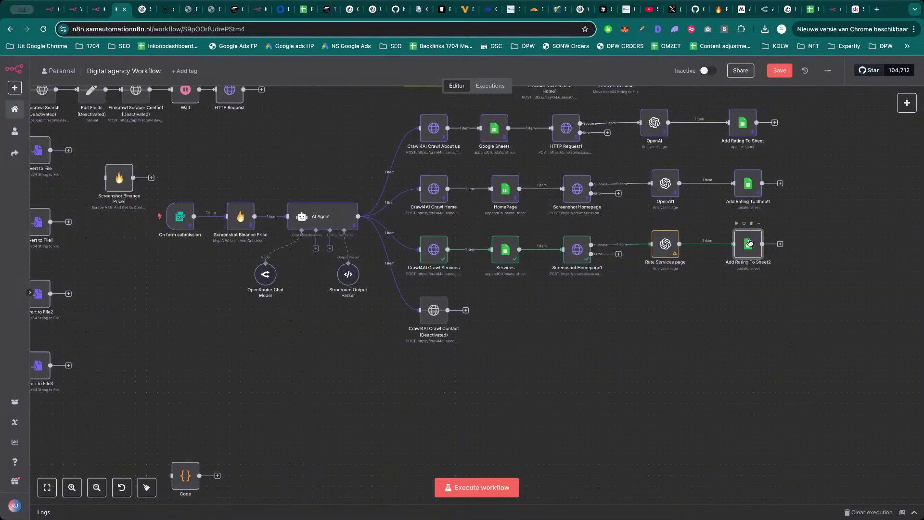
double_click(750, 243)
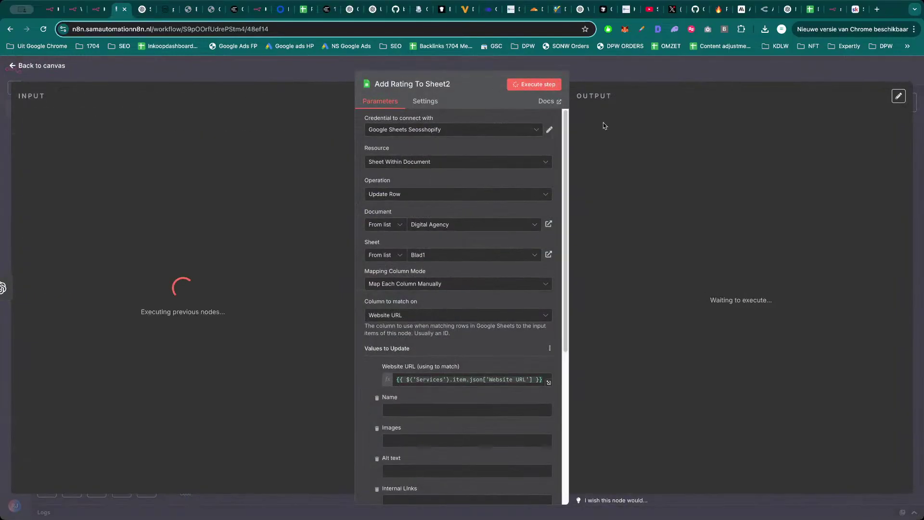
key(Escape)
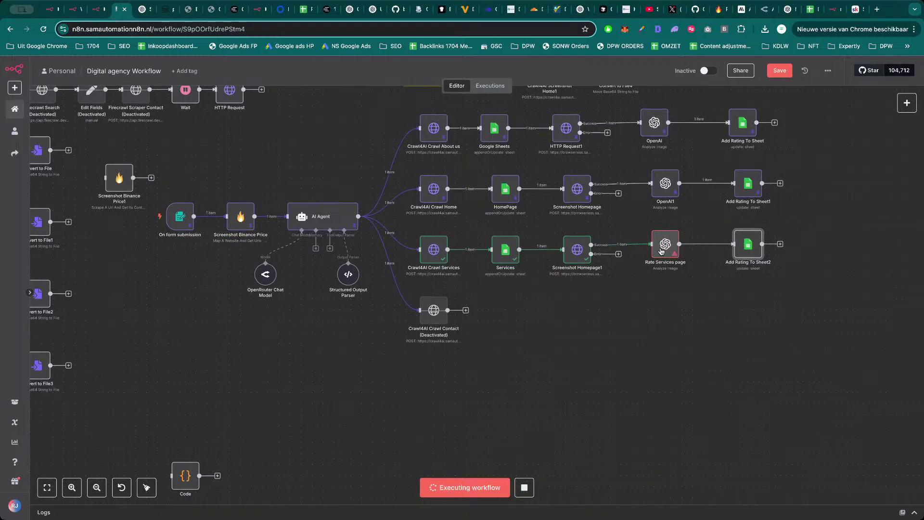
double_click(664, 251)
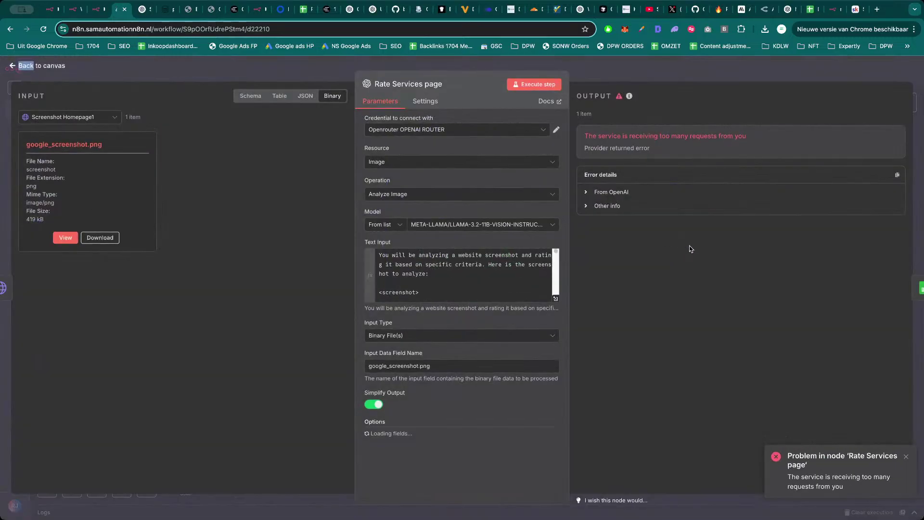
Rerun the Rate Services page step, leaving the current model unchanged.
click(503, 227)
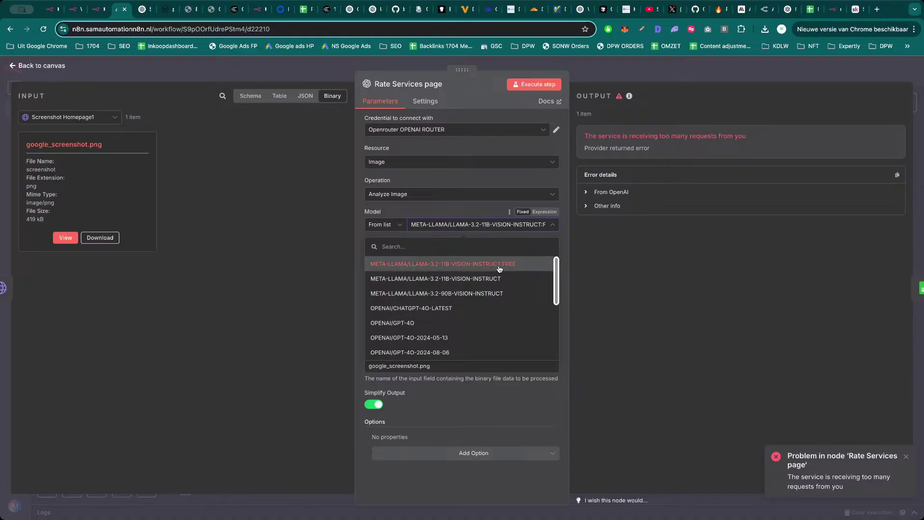
click(483, 218)
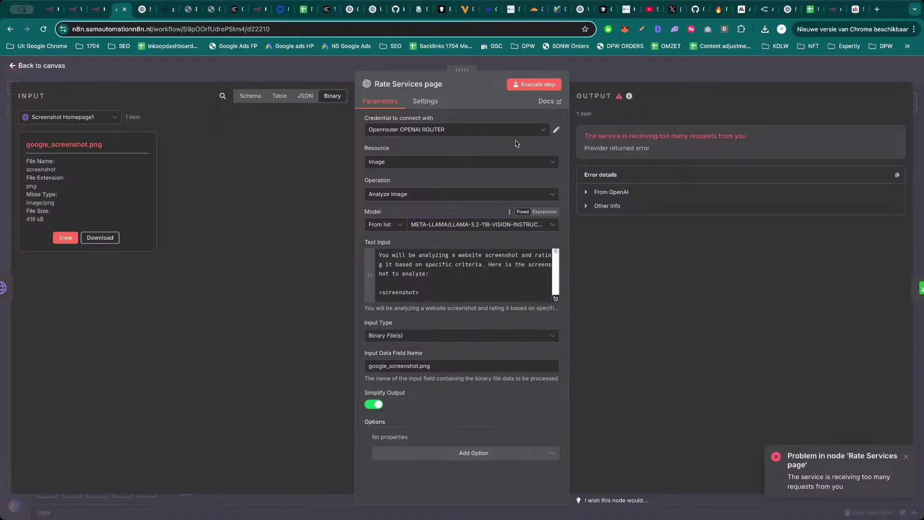
click(545, 88)
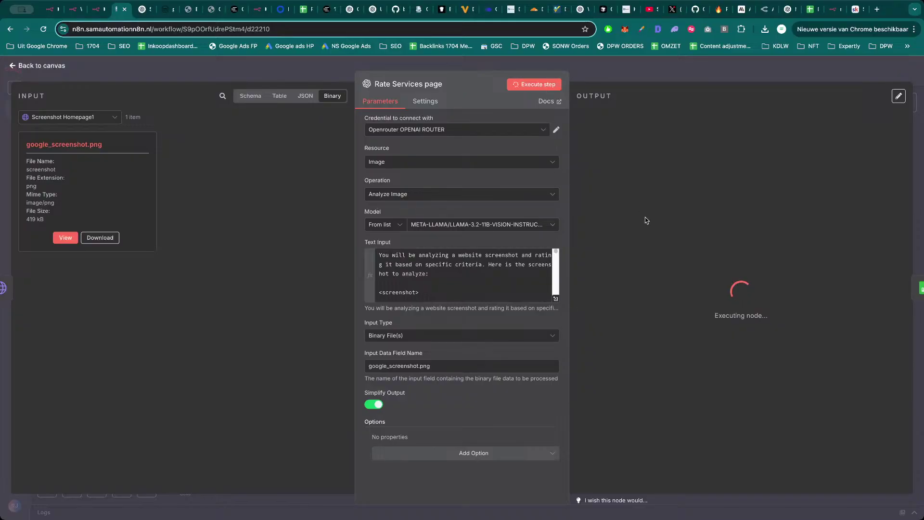
Switch the node's model to OPENAI/GPT-4O-MINI and rerun the step.
click(490, 226)
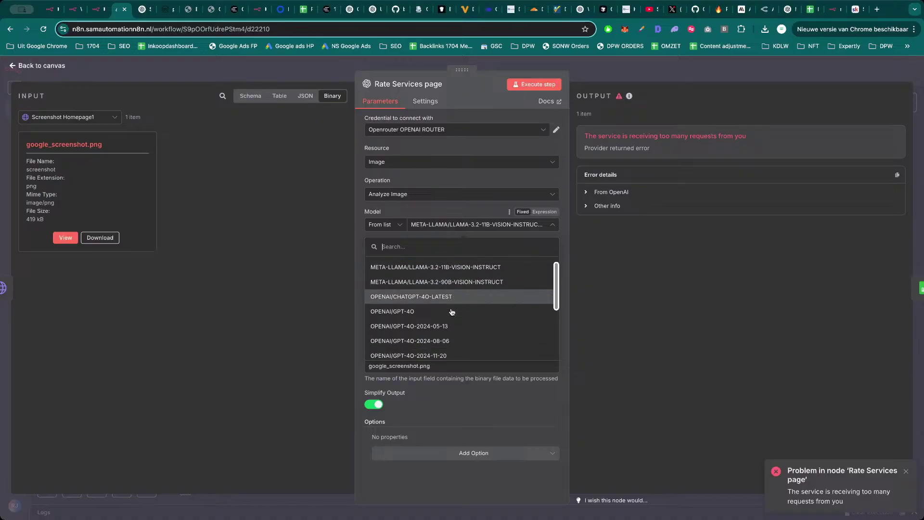
scroll(452, 309, down, 3)
click(452, 306)
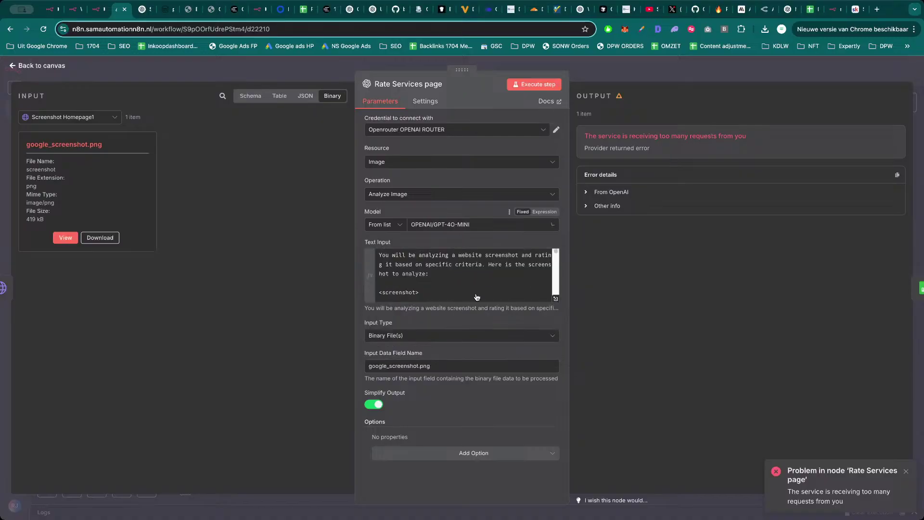
click(542, 85)
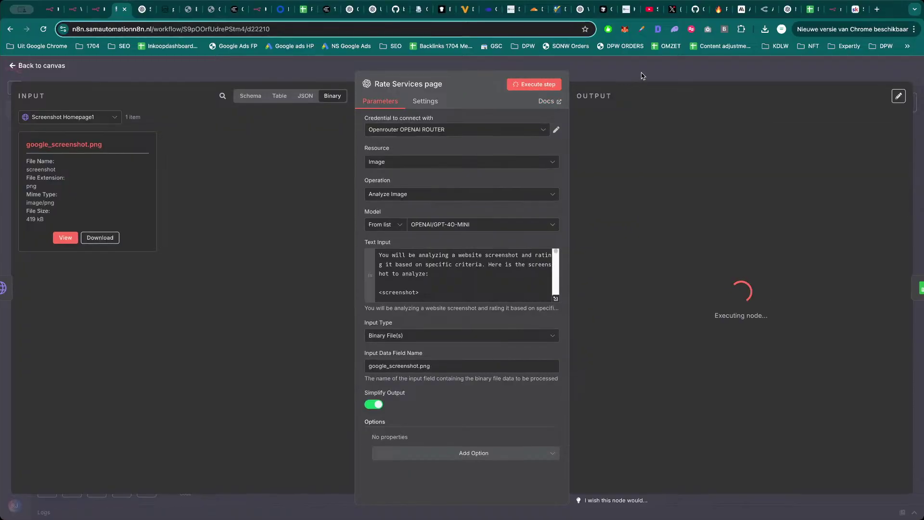
click(767, 9)
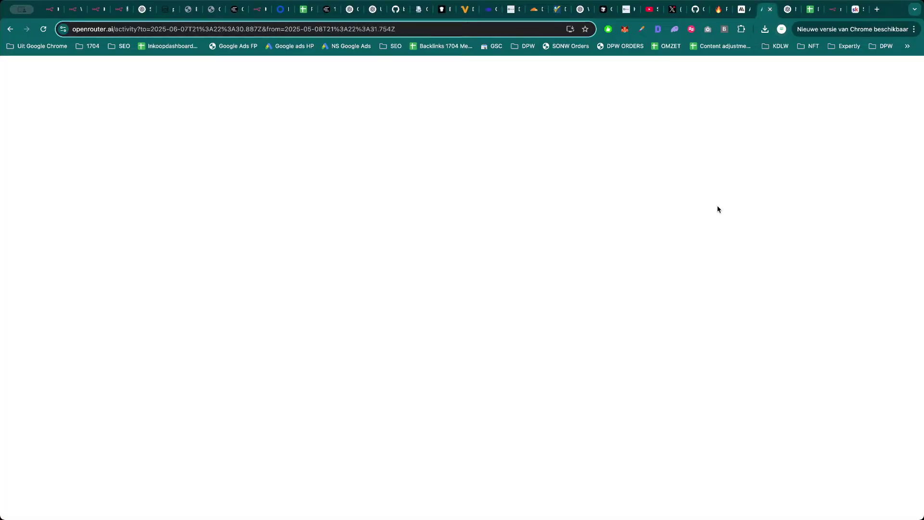
Confirm the GPT-4o-mini request on OpenRouter, then run Add Rating To Sheet2 to write the rating.
key(super+r)
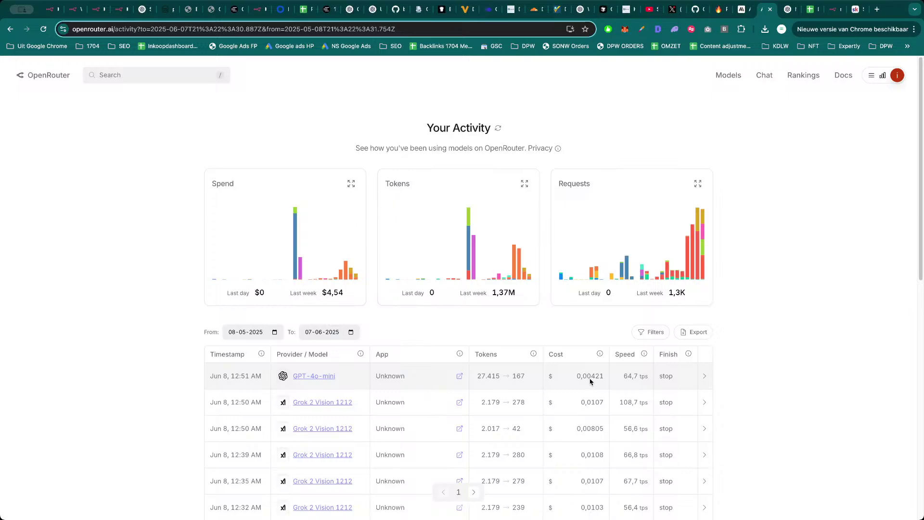
click(118, 9)
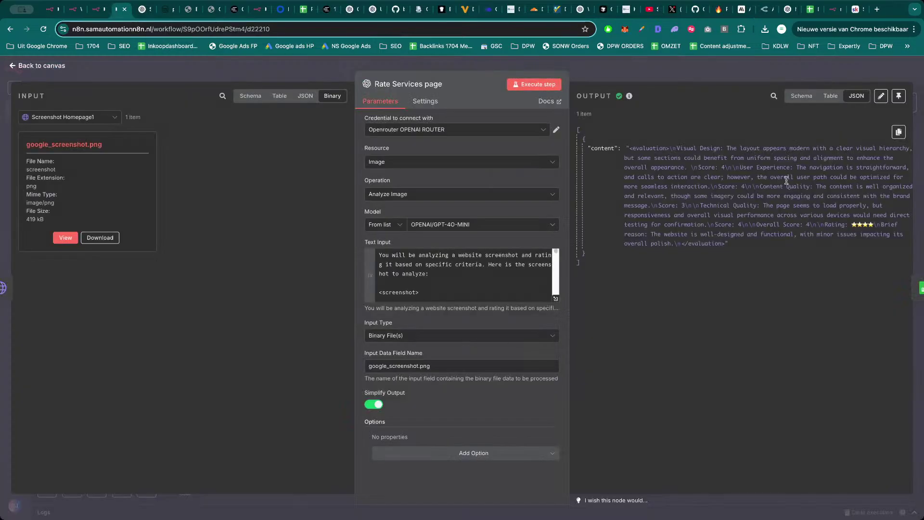
click(728, 69)
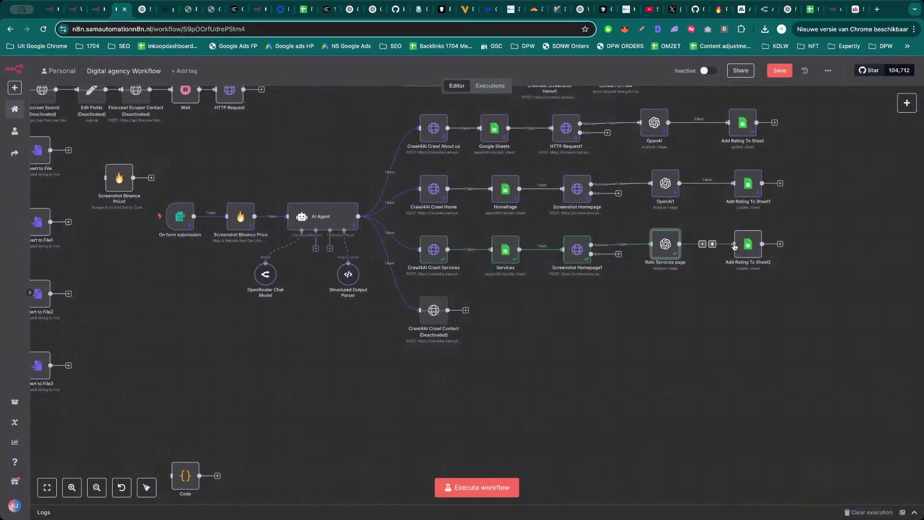
key(Return)
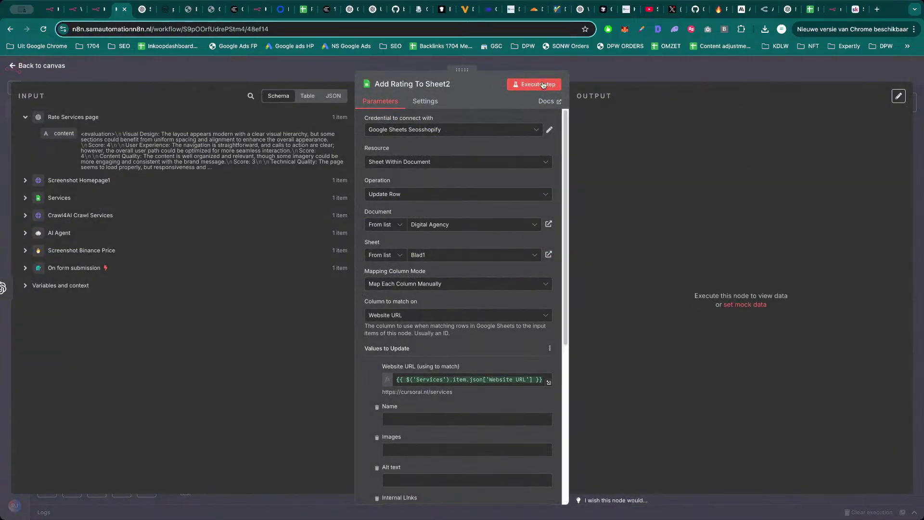
click(534, 84)
click(813, 9)
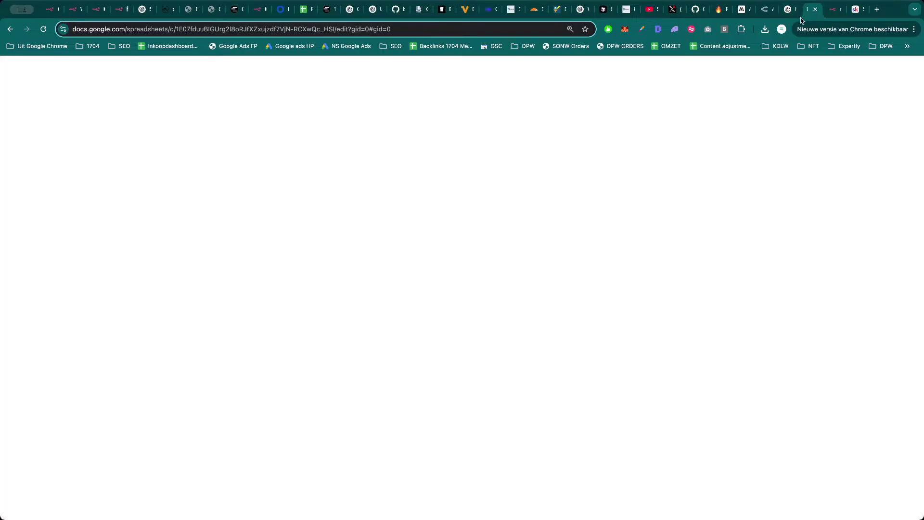
Change text wrapping on HTML column J and Markdown column I, and shrink the tall row 4.
scroll(687, 284, down, 3)
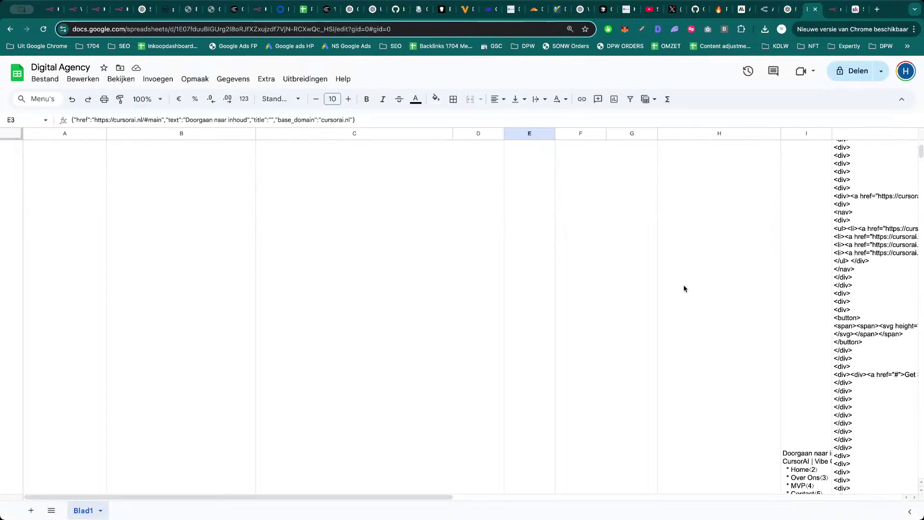
scroll(704, 288, up, 3)
click(866, 133)
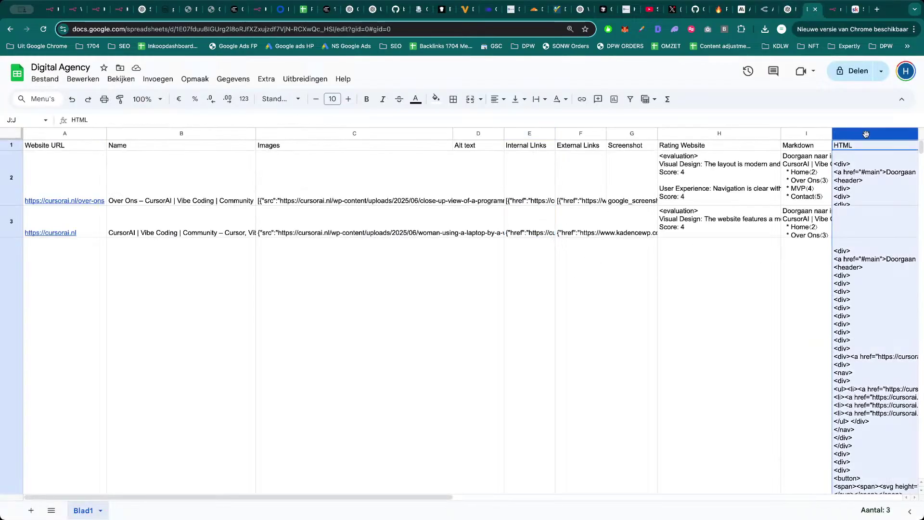
click(540, 99)
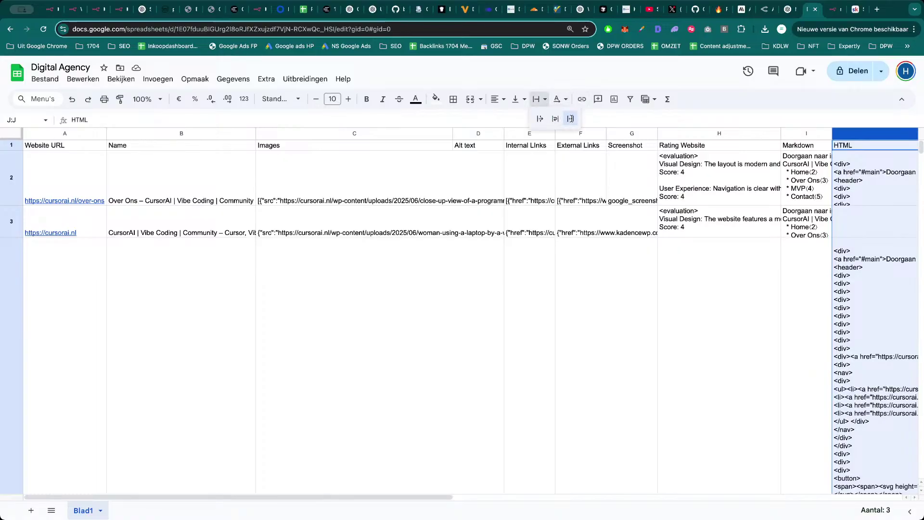
click(556, 118)
scroll(273, 330, down, 5)
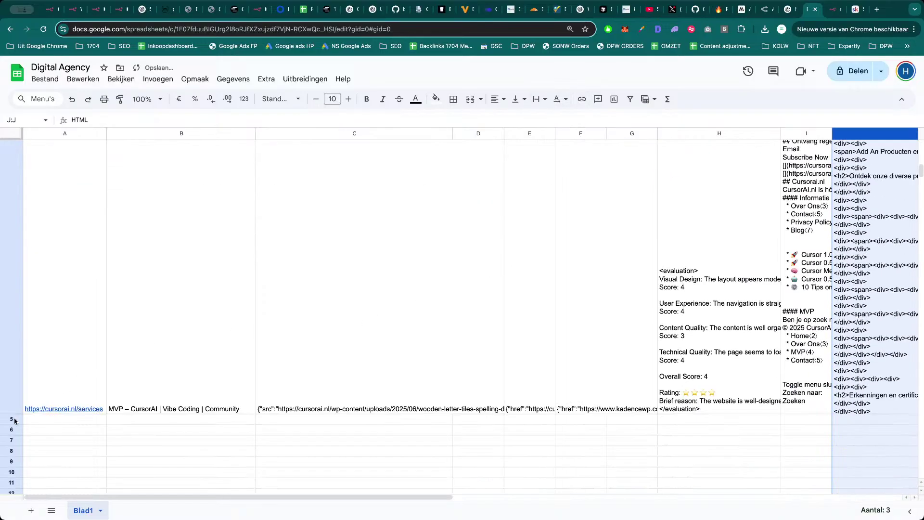
drag(14, 414, 39, 189)
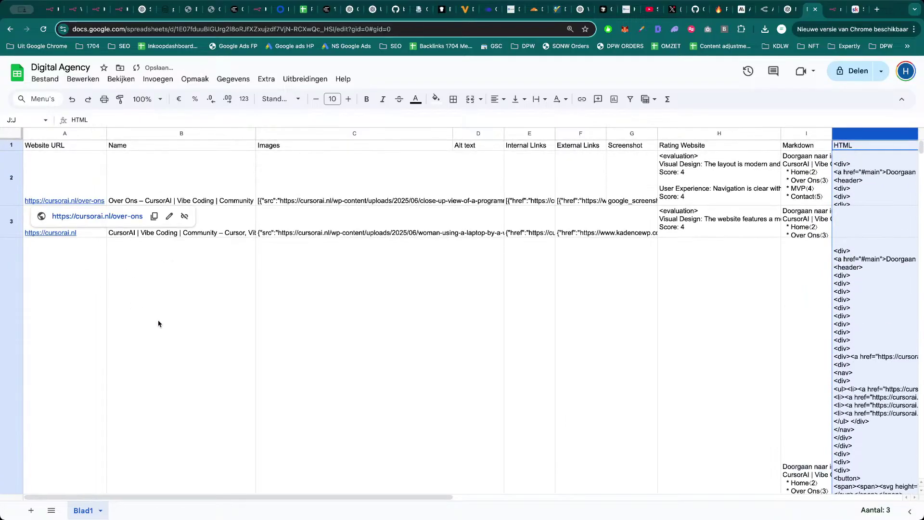
click(807, 136)
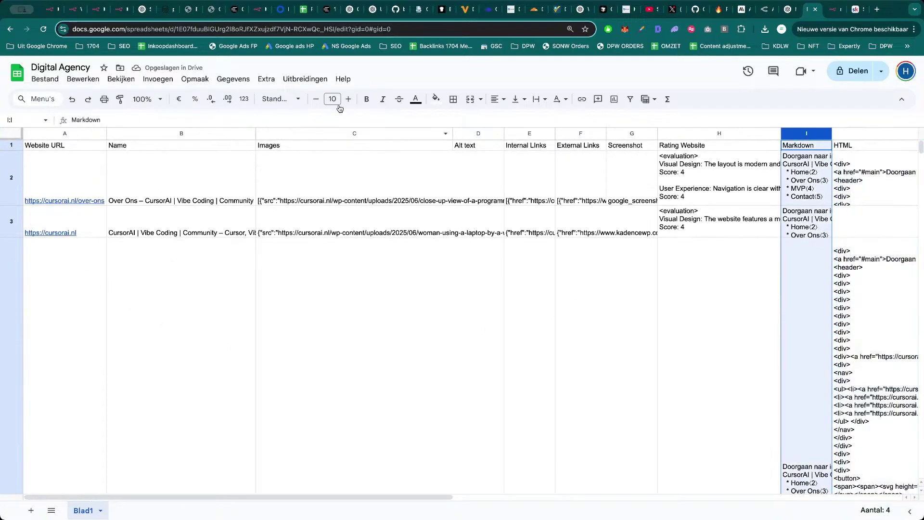
click(539, 99)
click(560, 116)
Open cells H4 and H3 to read the full website evaluation texts.
click(640, 222)
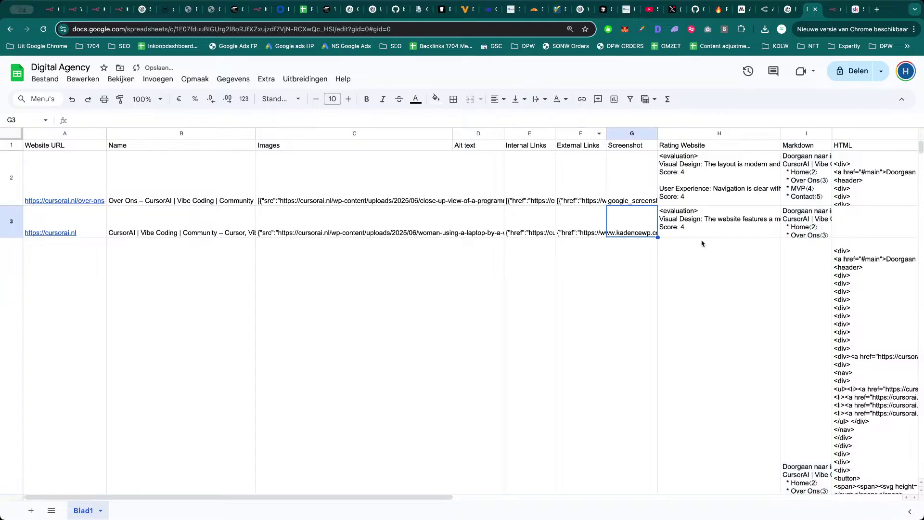
scroll(698, 253, right, 5)
scroll(477, 246, down, 5)
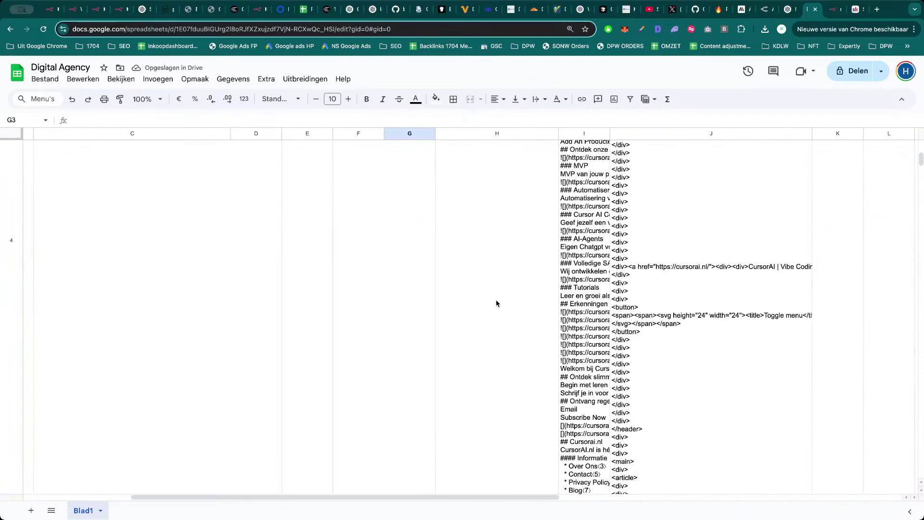
click(499, 308)
double_click(499, 309)
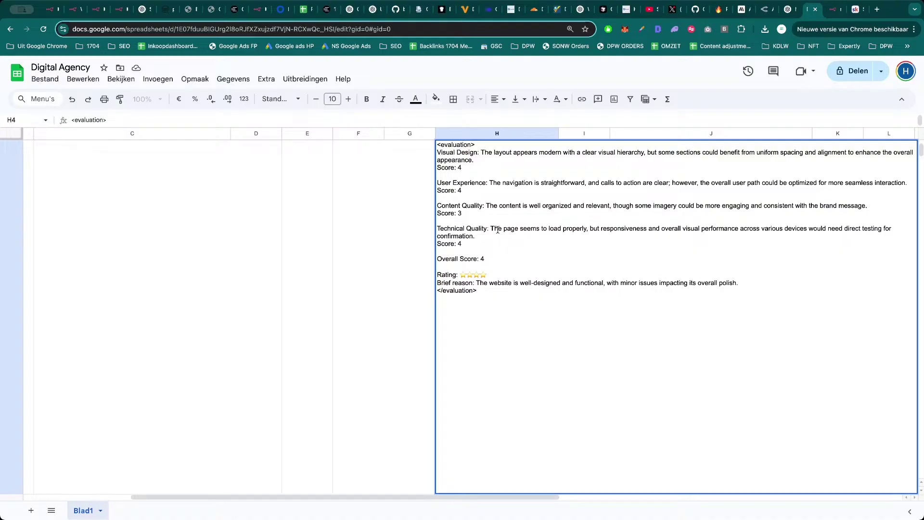
click(360, 236)
scroll(414, 269, up, 5)
double_click(488, 252)
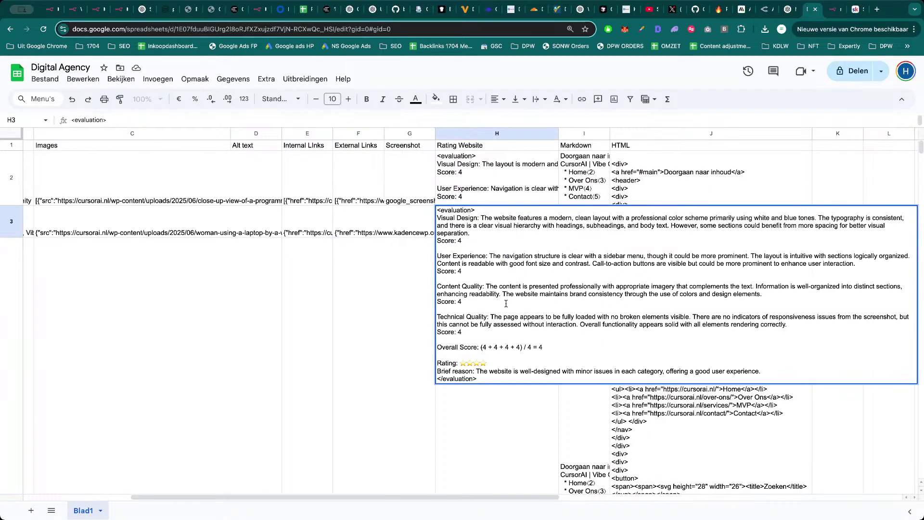
click(351, 334)
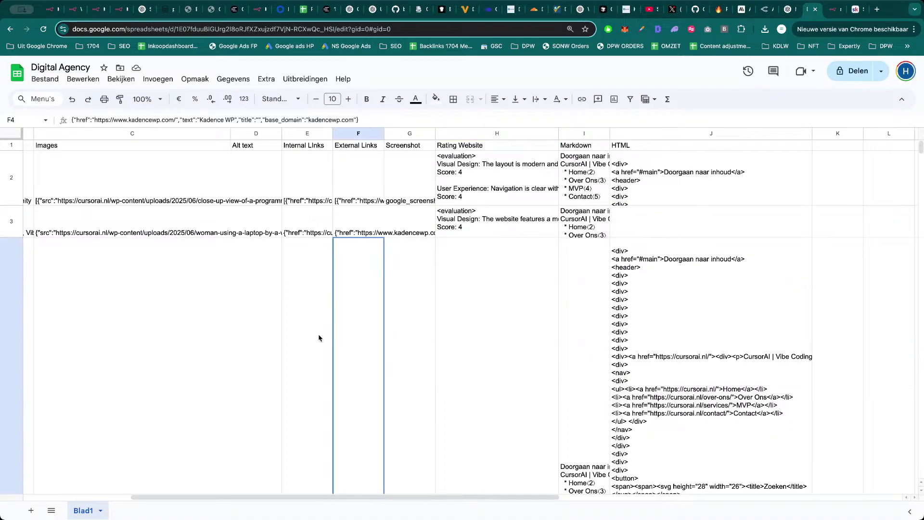
Resize row 4 and inspect the external links data in cell F4.
scroll(326, 344, left, 5)
scroll(192, 317, down, 6)
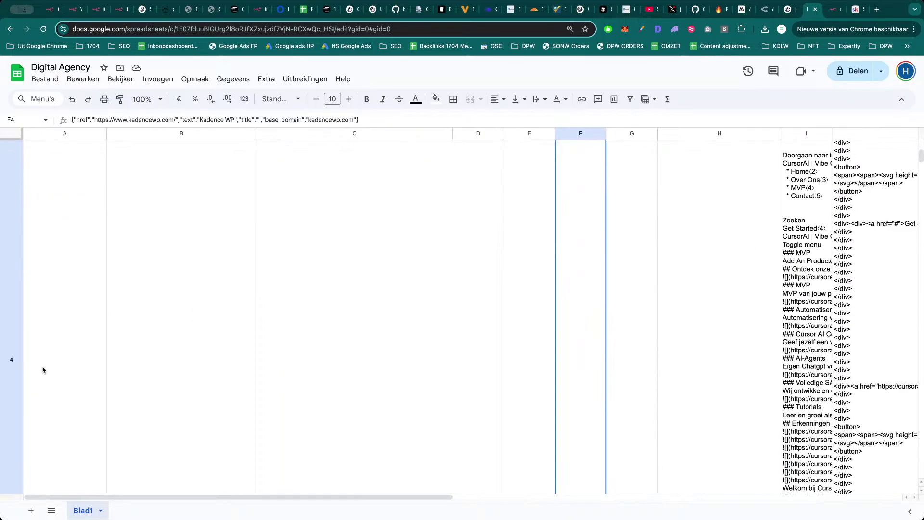
scroll(9, 434, down, 2)
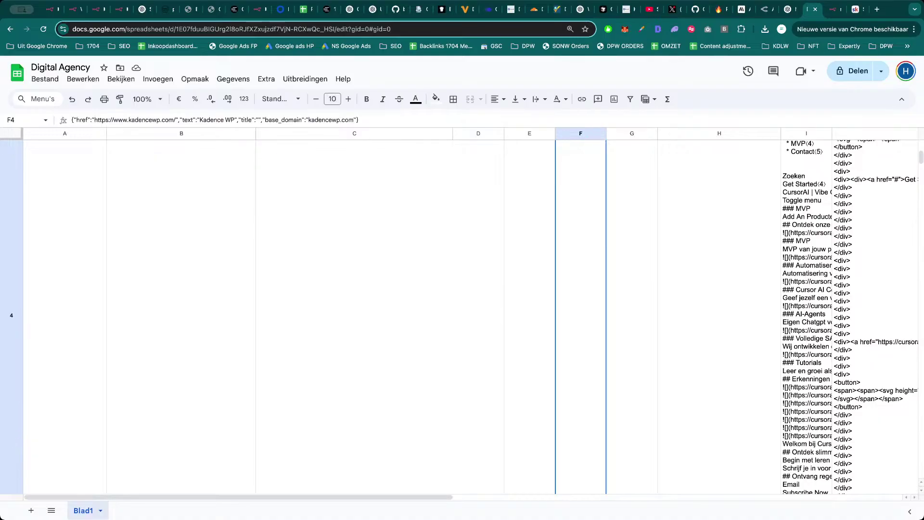
scroll(51, 431, down, 5)
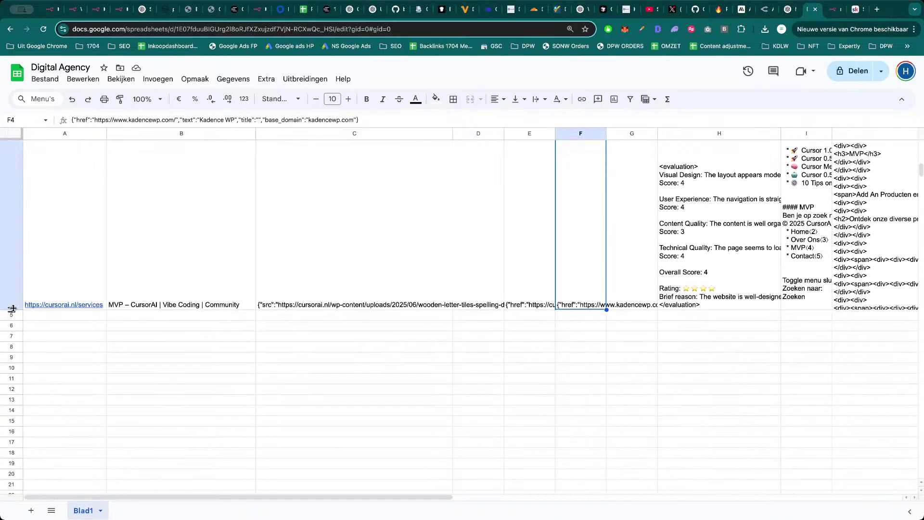
drag(12, 308, 31, 192)
click(547, 319)
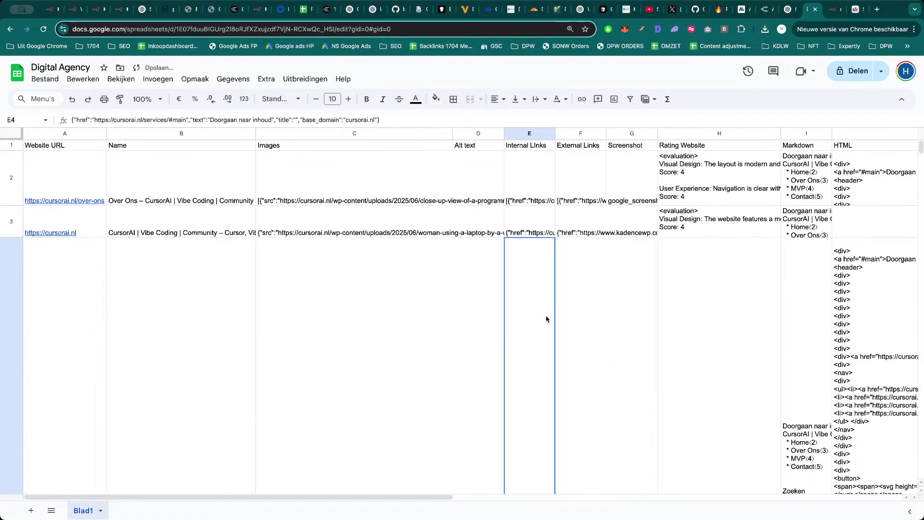
scroll(516, 337, down, 10)
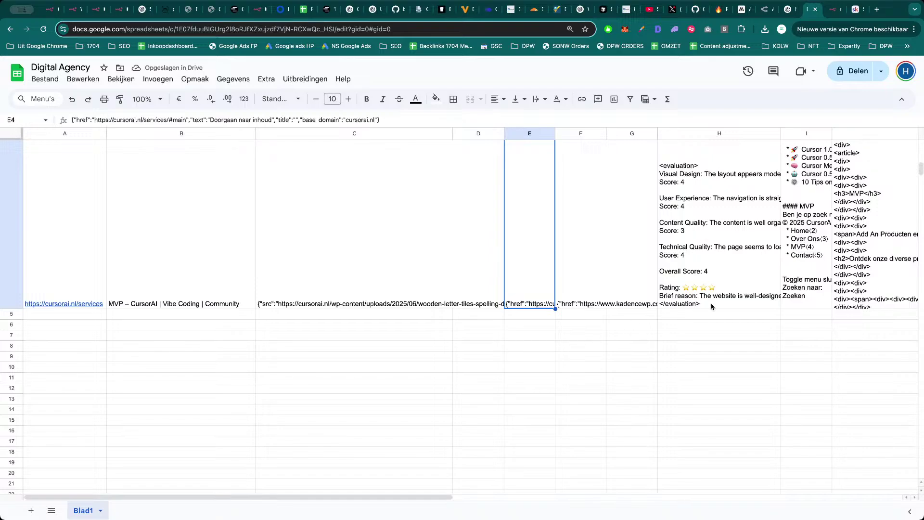
scroll(800, 296, up, 10)
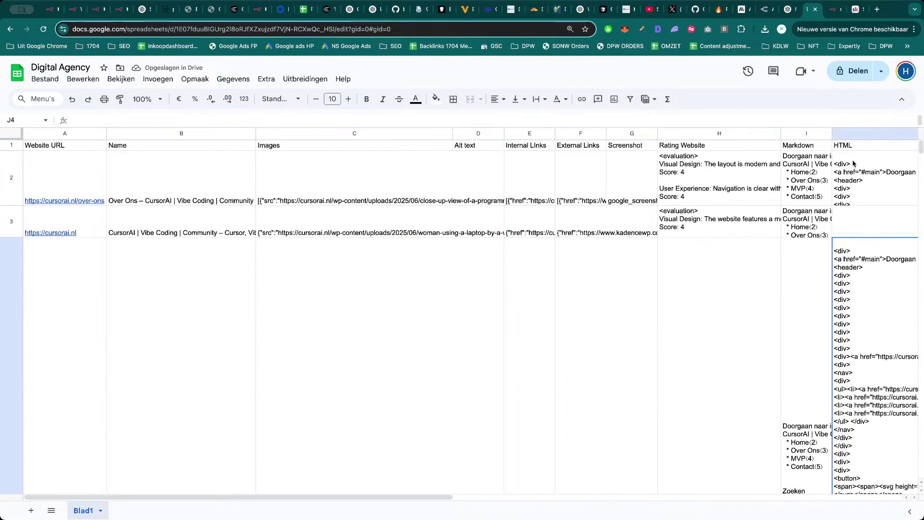
click(857, 133)
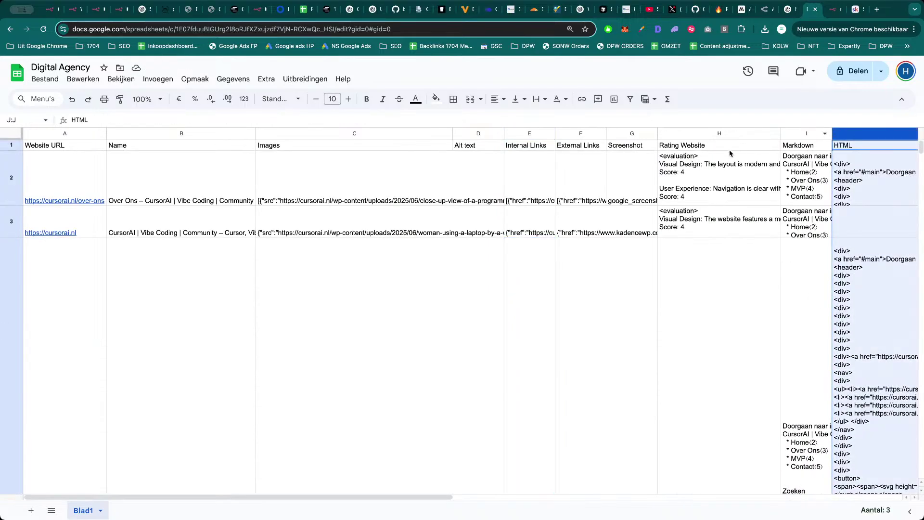
click(569, 285)
key(super+3)
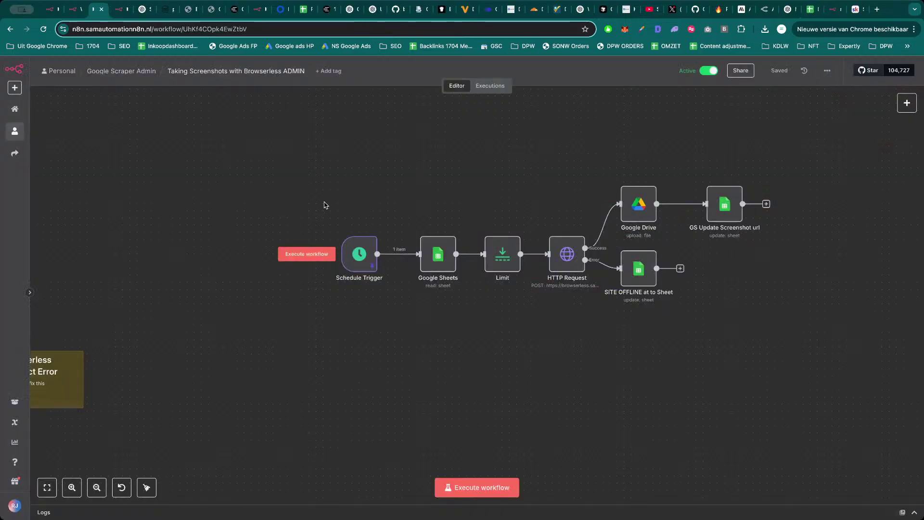
Close the Add Rating To Sheet2 node and save the Digital agency Workflow.
key(super+4)
click(717, 83)
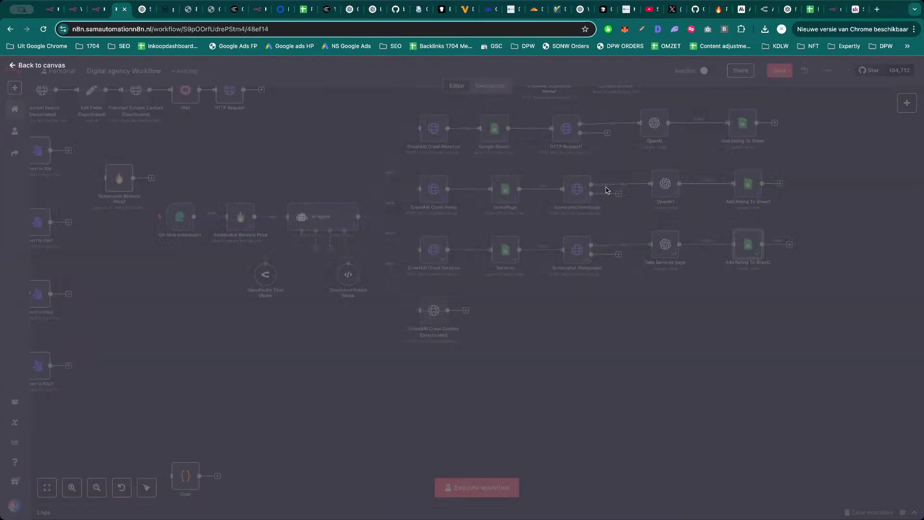
click(780, 71)
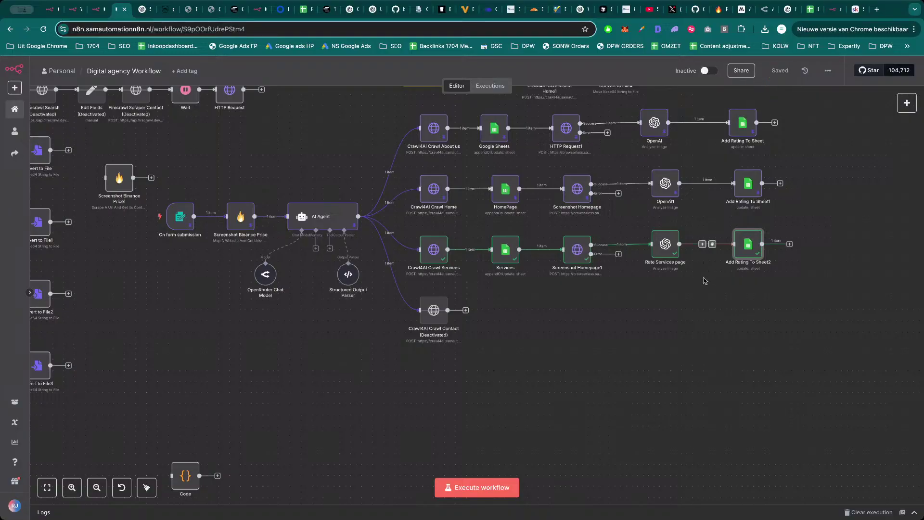
scroll(634, 346, up, 3)
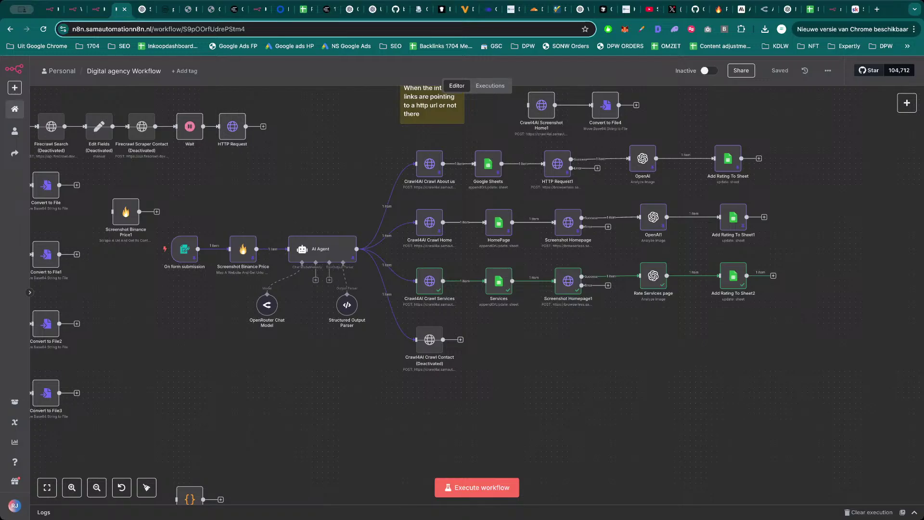
key(super+t)
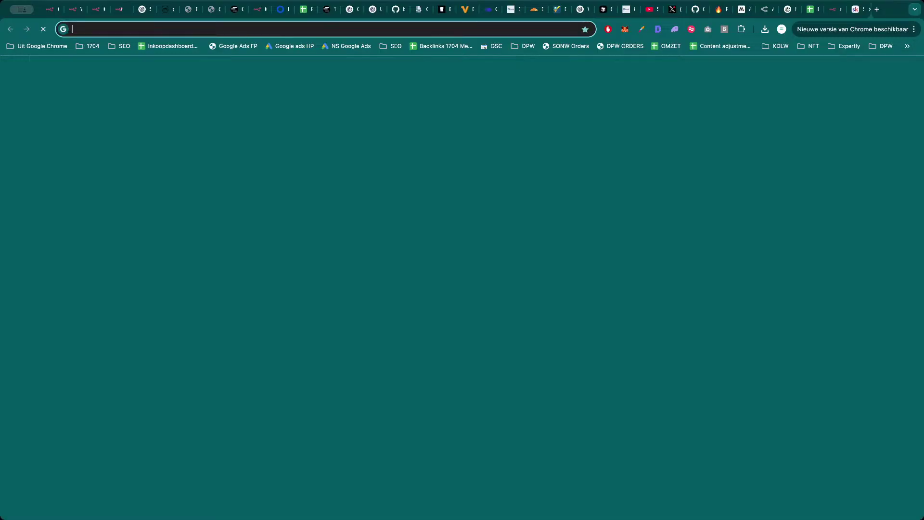
Search Apify for 'Scrape TikTok' and open the TikTok Scraper actor page.
text(apif)
key(Return)
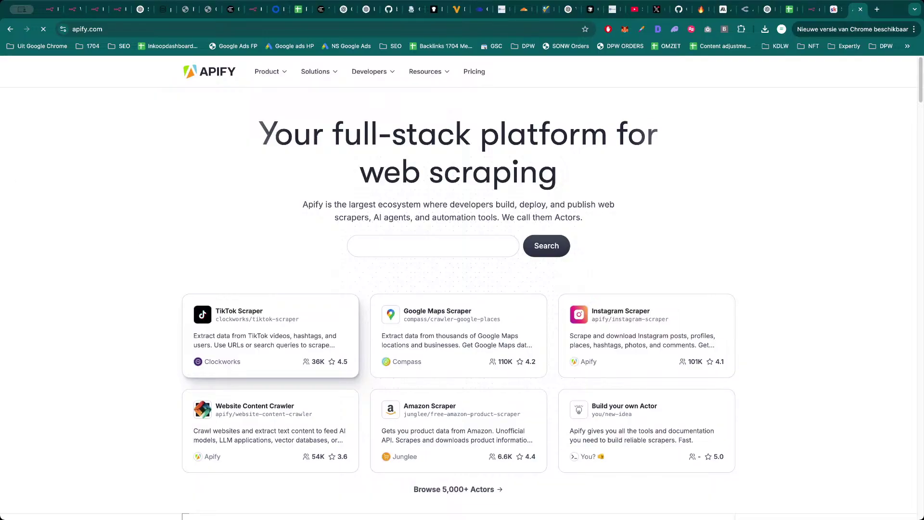
click(411, 244)
text(Scrape TikTo)
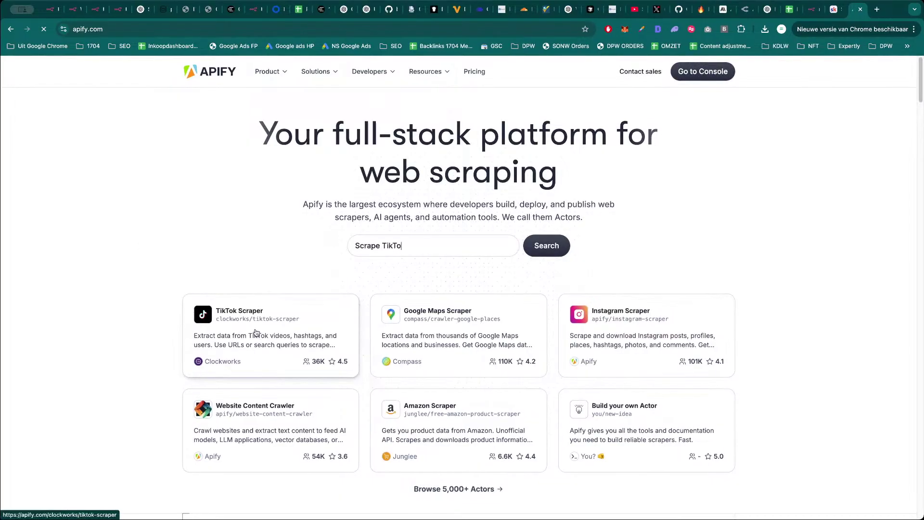
click(257, 332)
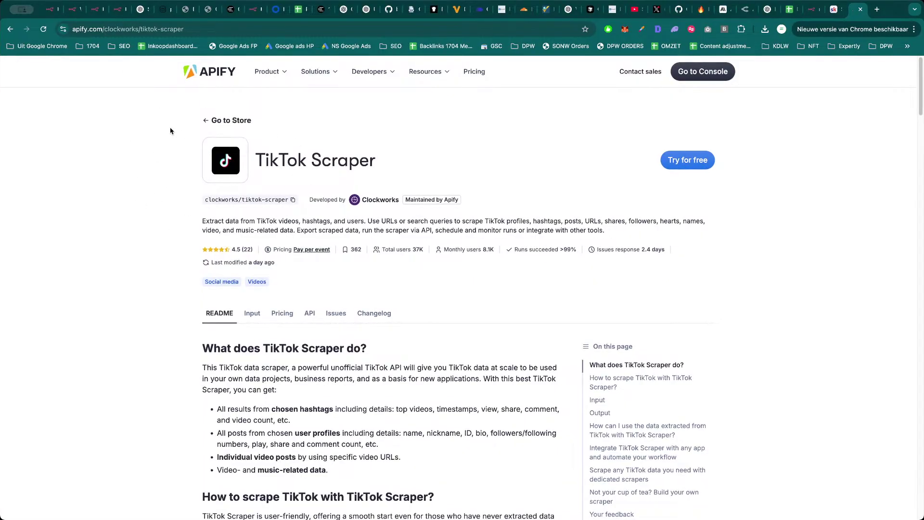
Read through the TikTok Scraper's description and pricing details.
drag(184, 138, 563, 269)
click(563, 282)
key(super+2)
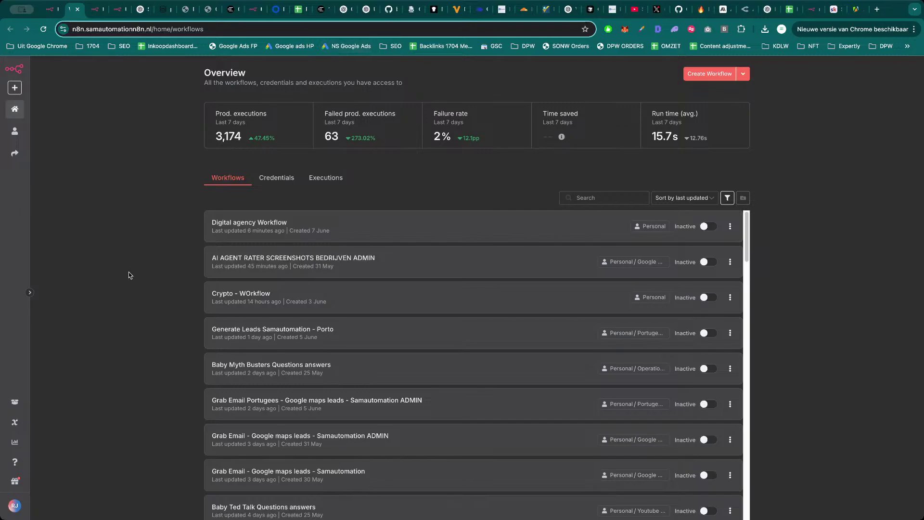
click(854, 9)
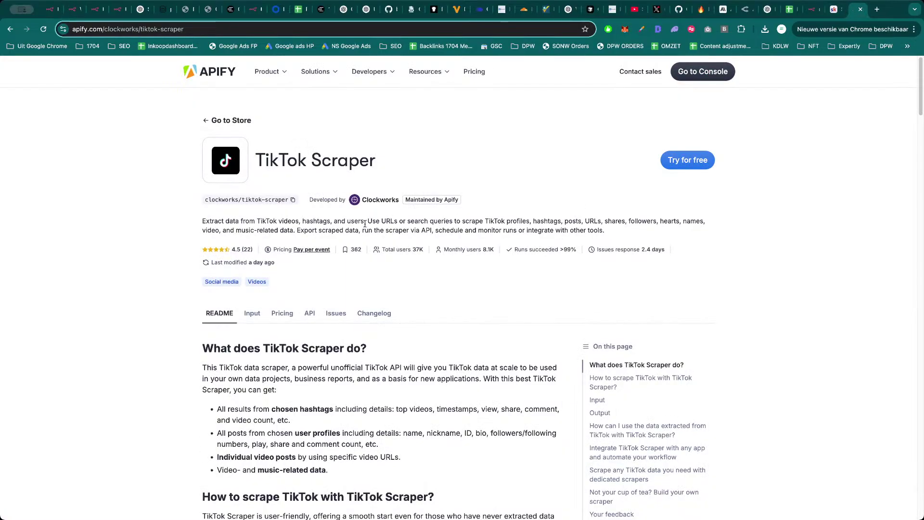
drag(195, 221, 465, 232)
click(466, 233)
click(323, 251)
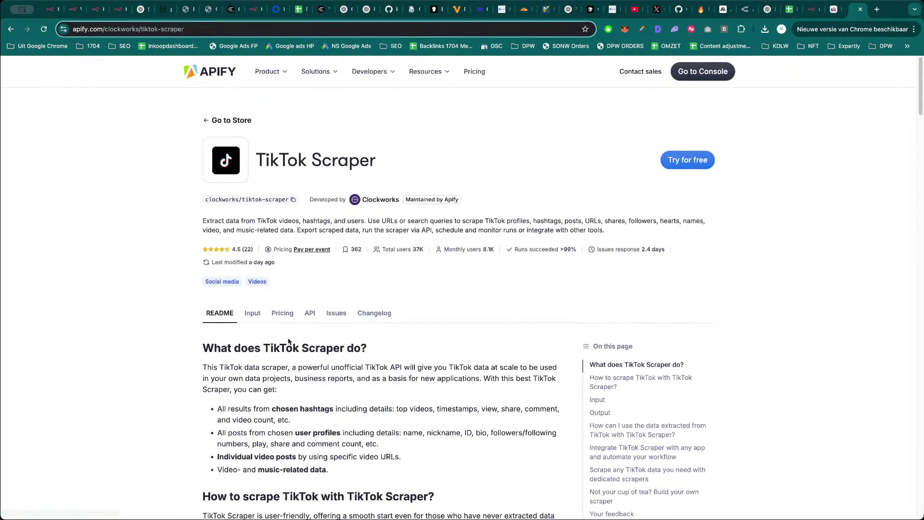
key(ctrl+1)
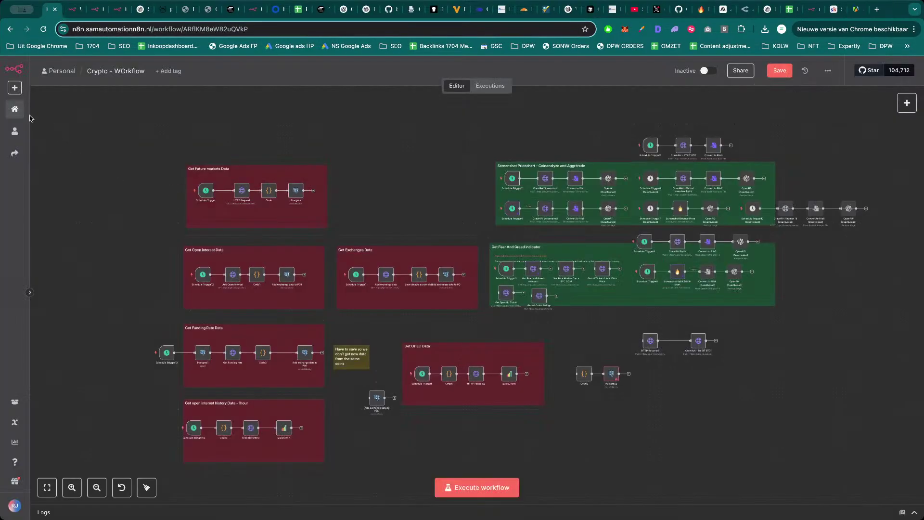
Open the Youtube Channel Scraper workflow from the Personal project.
click(68, 12)
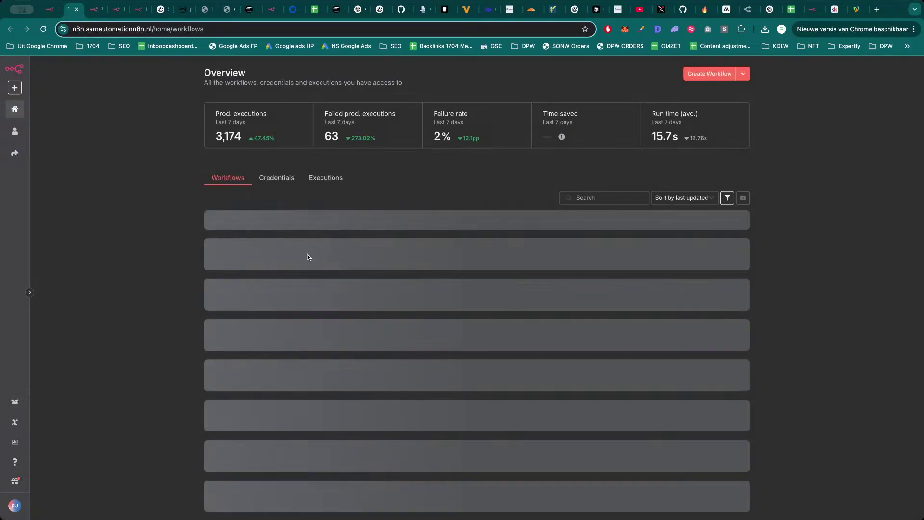
scroll(370, 270, down, 1)
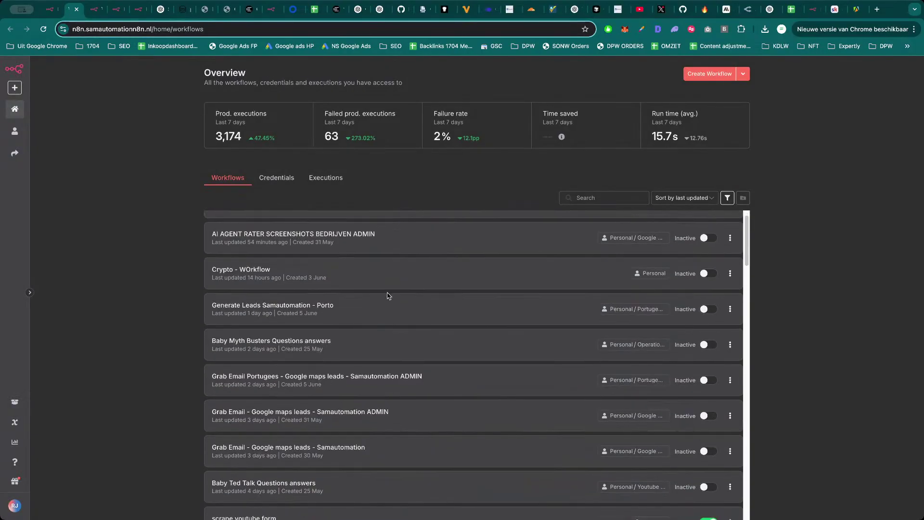
click(14, 131)
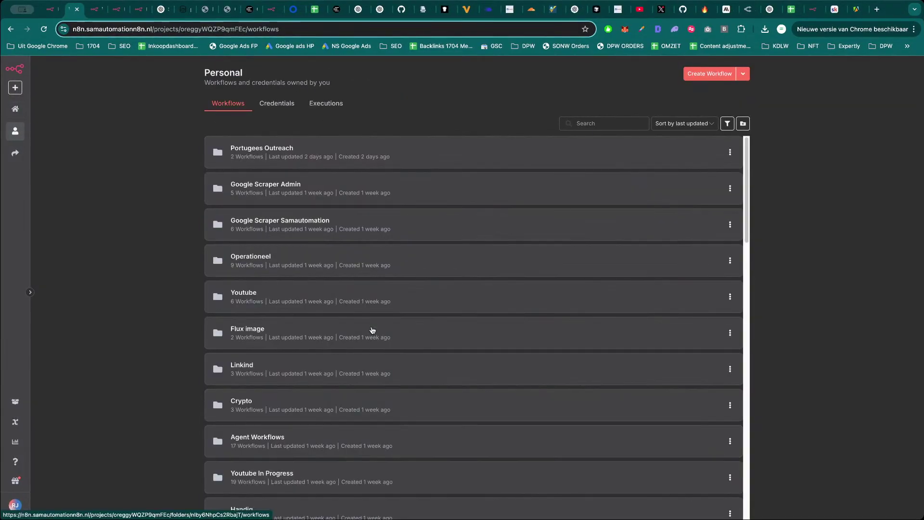
scroll(371, 337, down, 20)
scroll(378, 340, up, 6)
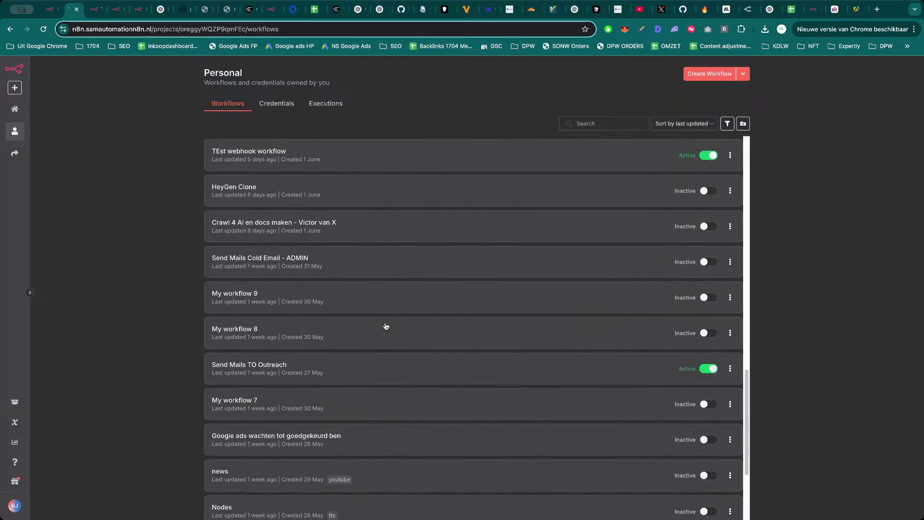
scroll(385, 325, up, 3)
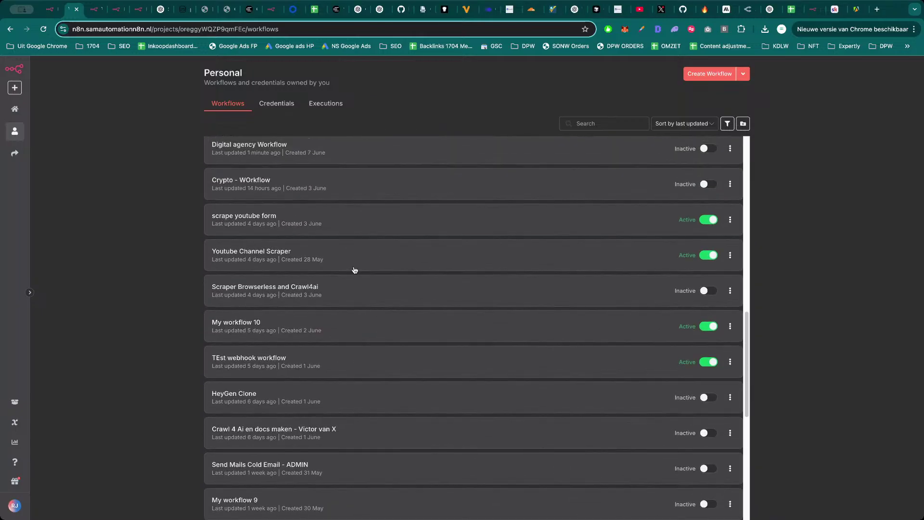
click(305, 250)
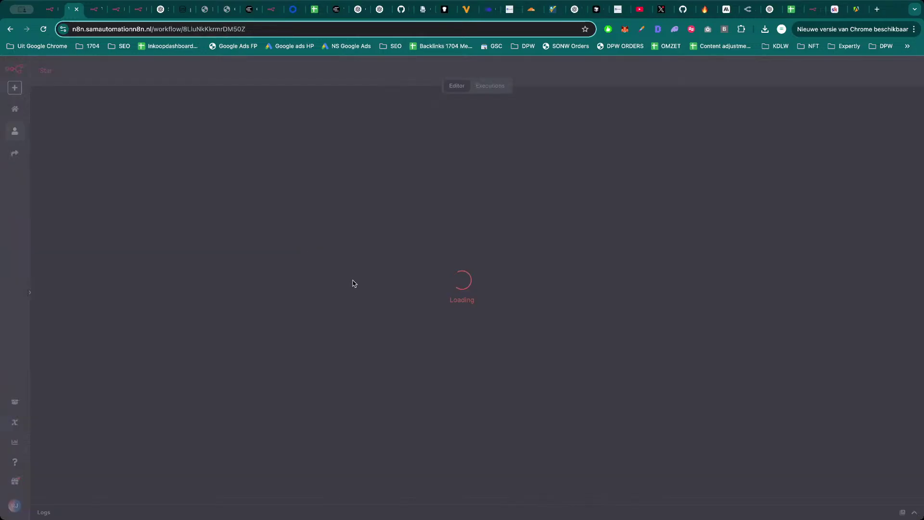
scroll(462, 173, down, 3)
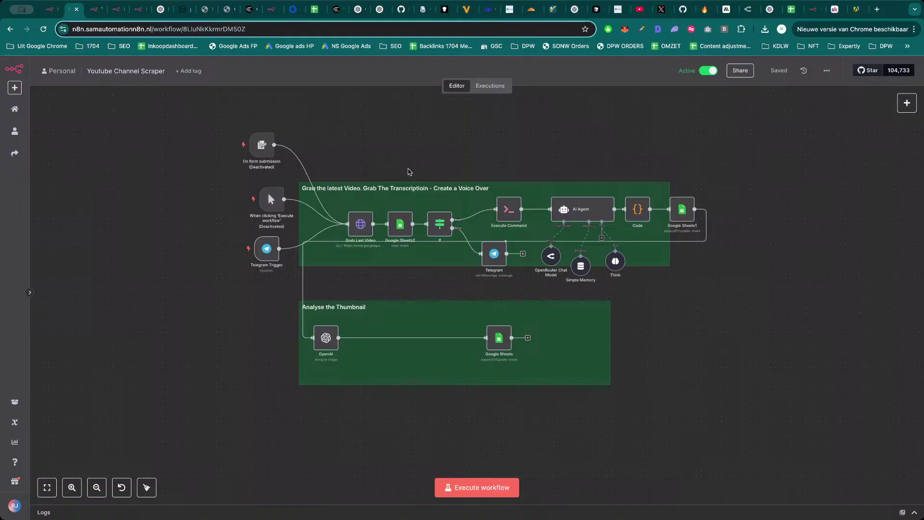
scroll(465, 153, up, 1)
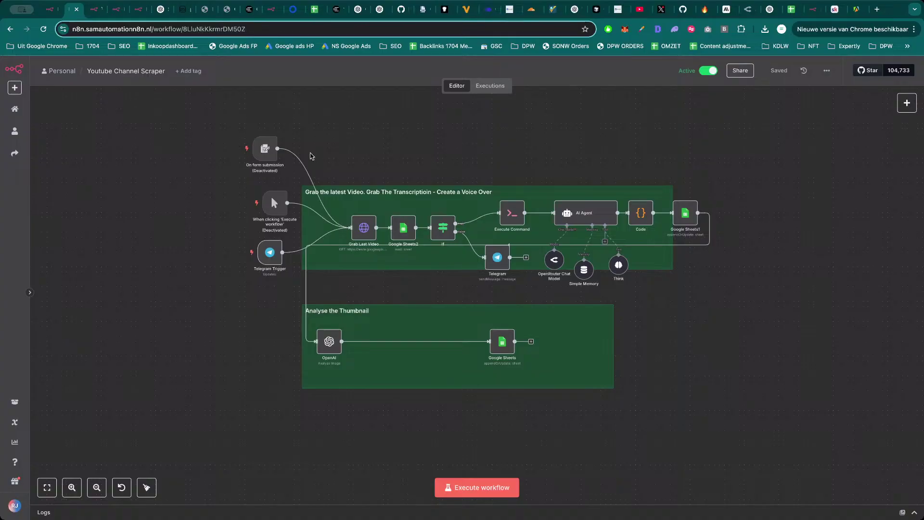
Line up the On form submission and Telegram triggers, save, and open the Jun 5, 08:38:05 run.
drag(264, 149, 273, 148)
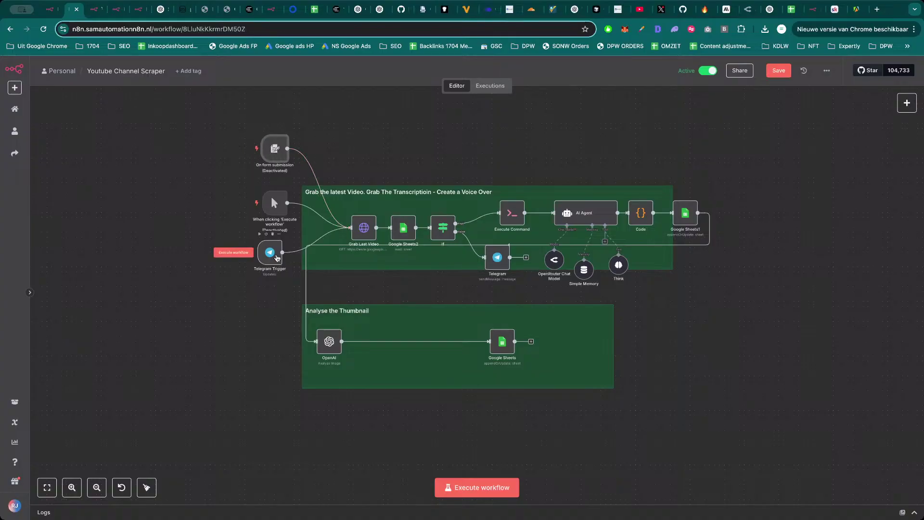
drag(269, 252, 275, 252)
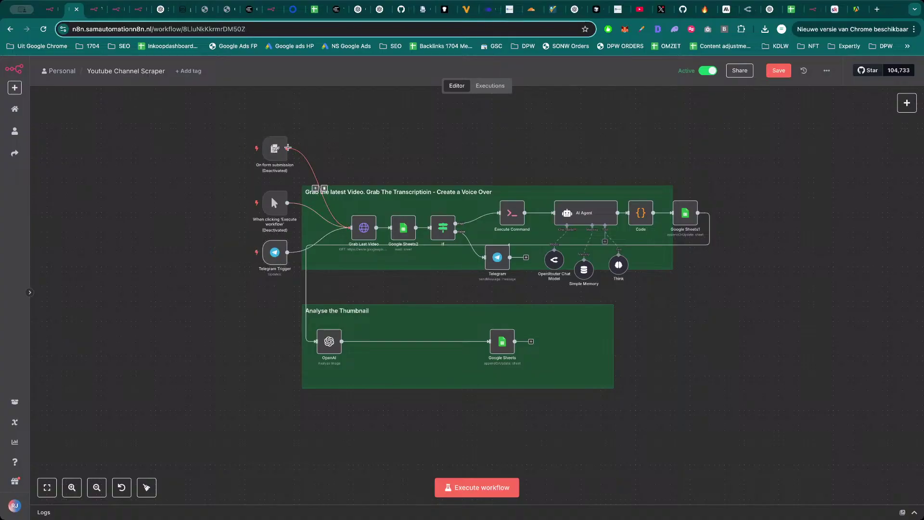
drag(277, 149, 278, 159)
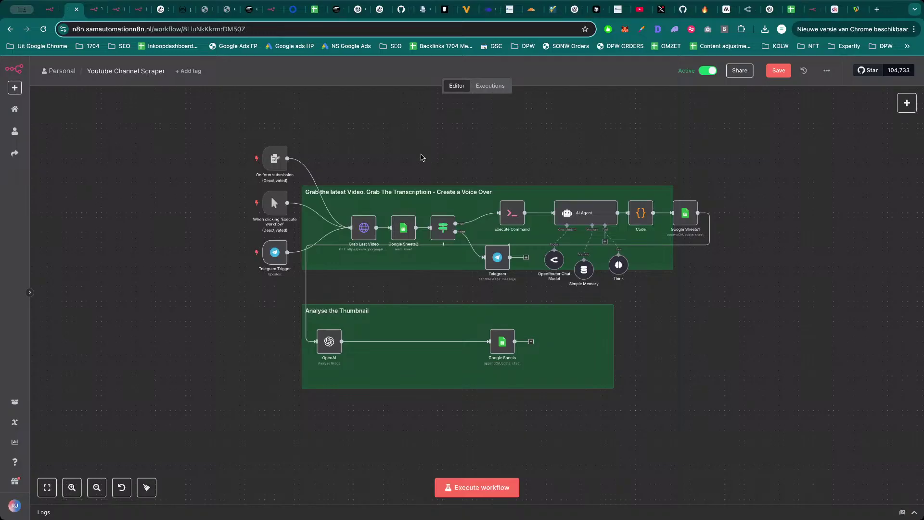
click(771, 73)
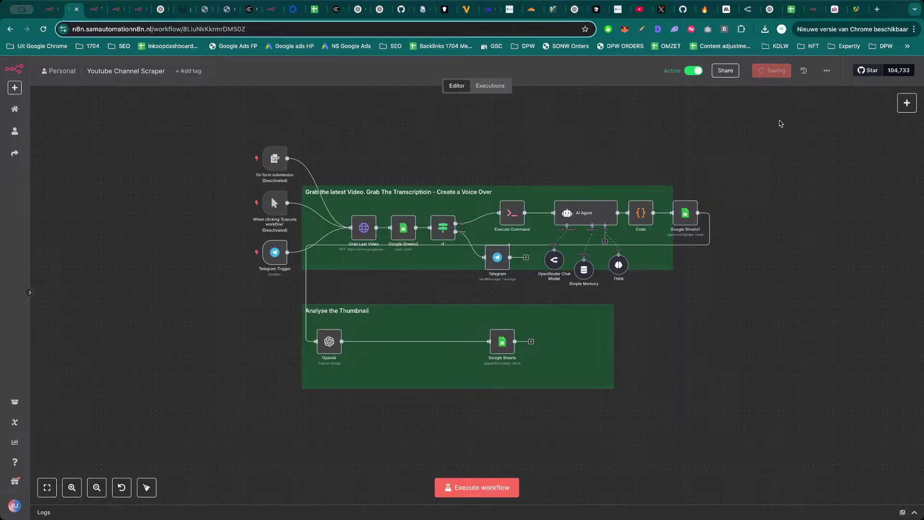
click(490, 87)
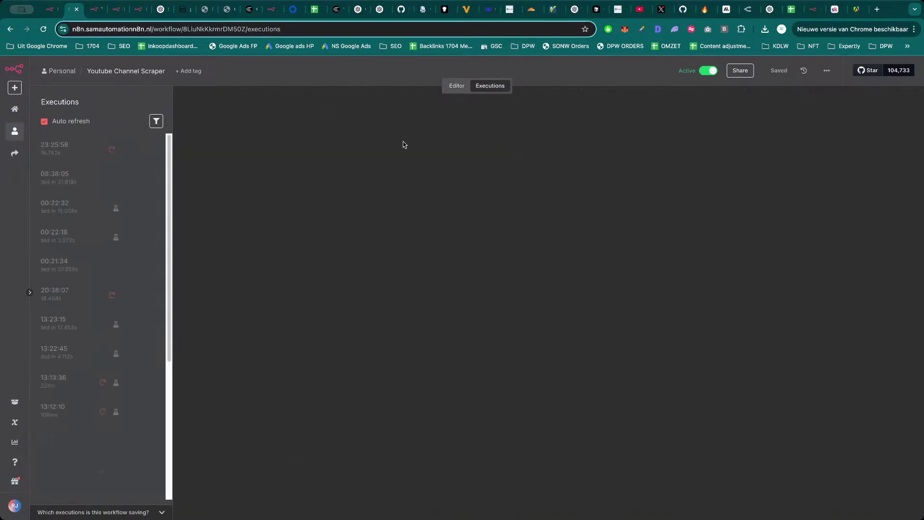
click(88, 178)
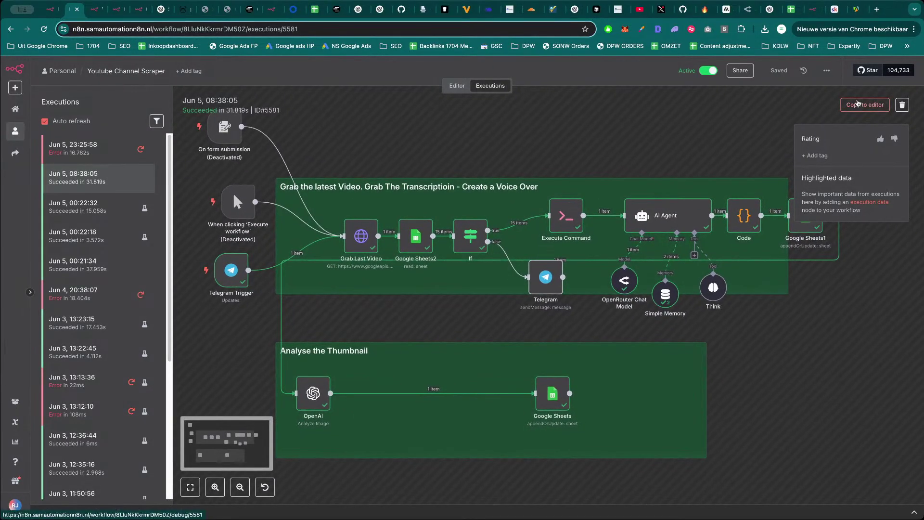
Load the 08:38:05 run into the editor and inspect the Telegram Trigger and Grab Last Video nodes.
click(858, 104)
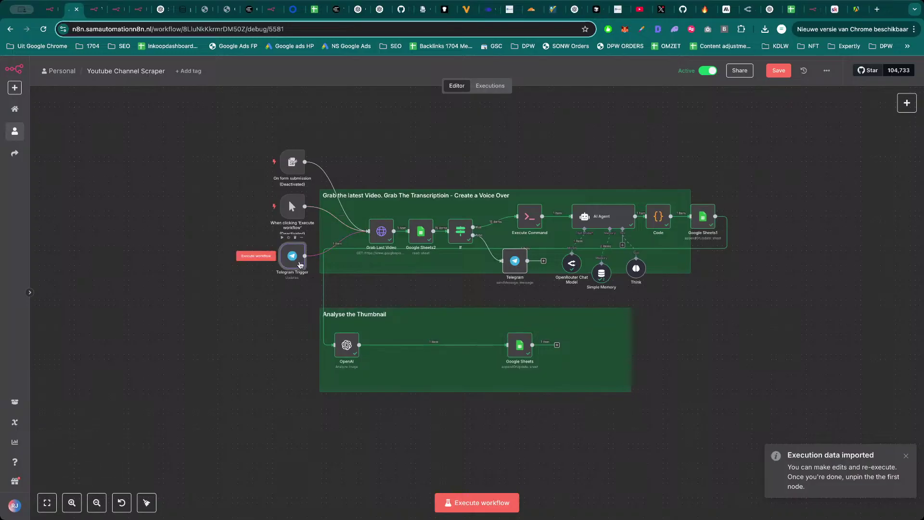
double_click(300, 264)
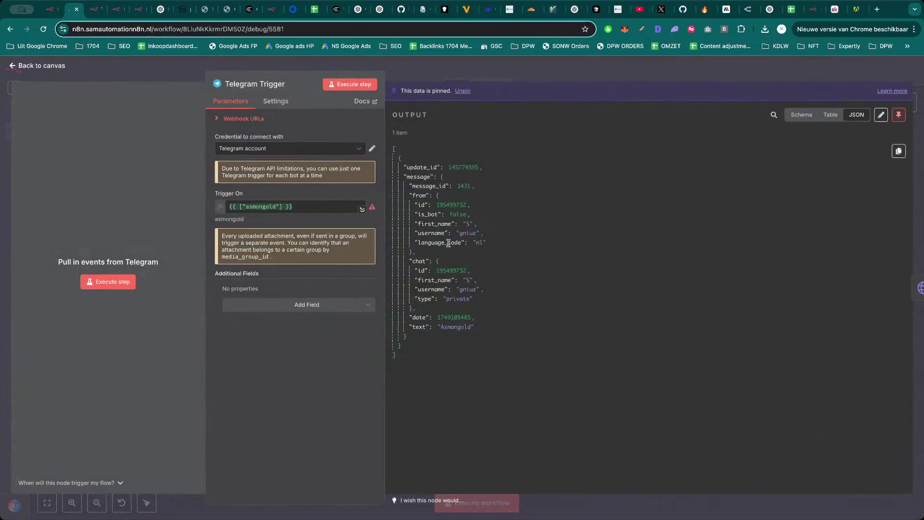
key(Escape)
mouse_move(298, 265)
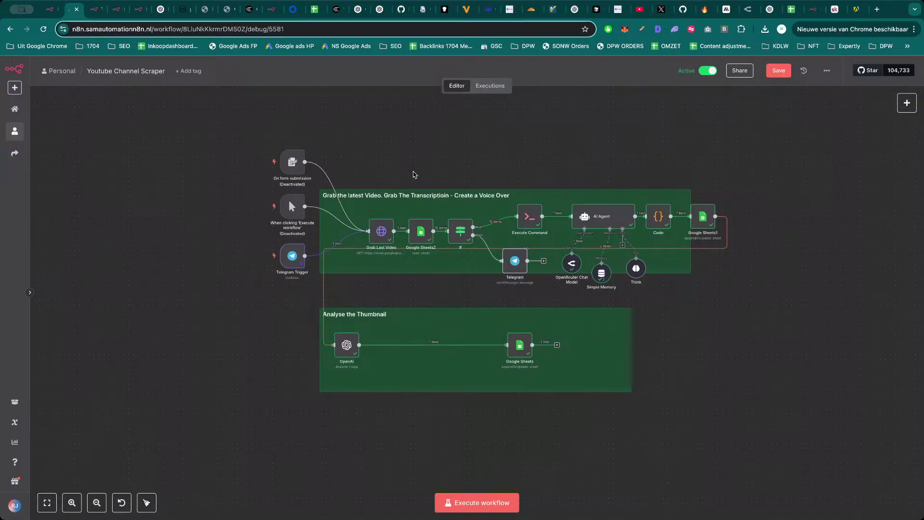
click(381, 233)
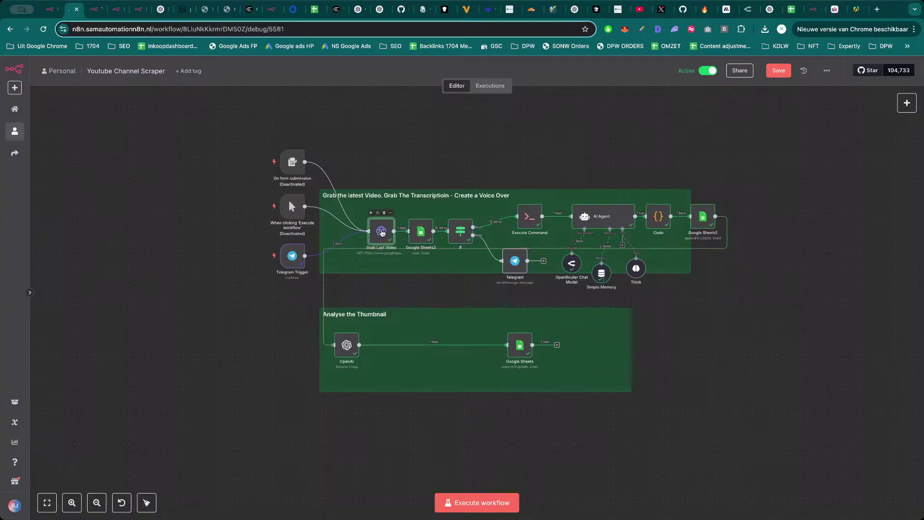
double_click(381, 233)
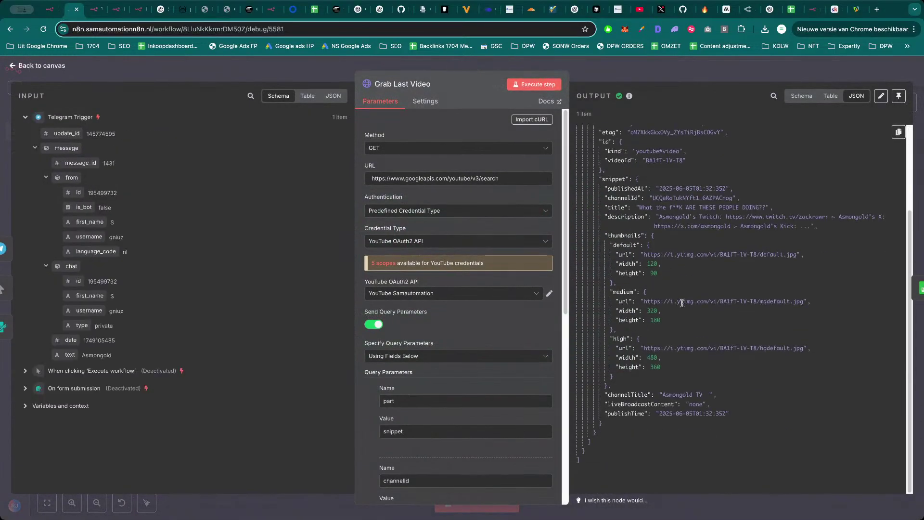
key(Escape)
Inspect the Google Sheets2, If and Telegram nodes, then nudge the Telegram node down-left.
double_click(422, 235)
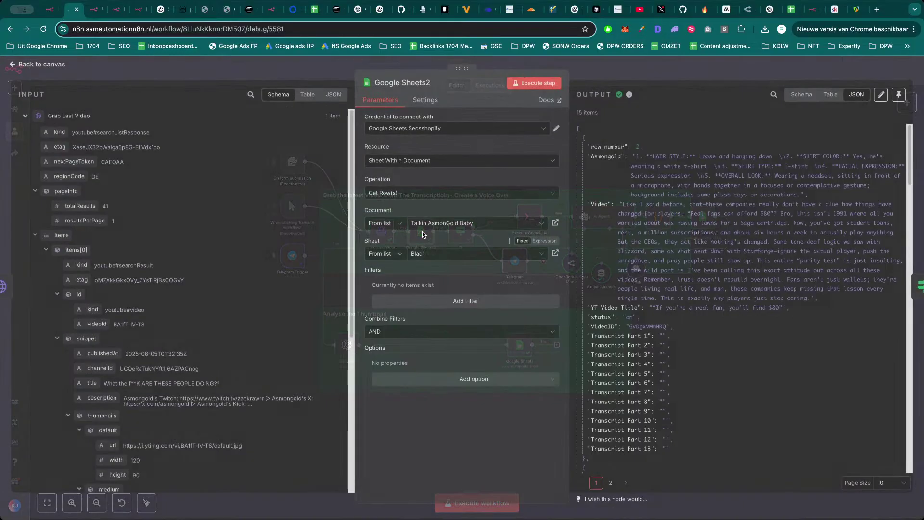
scroll(669, 251, down, 10)
scroll(670, 250, up, 10)
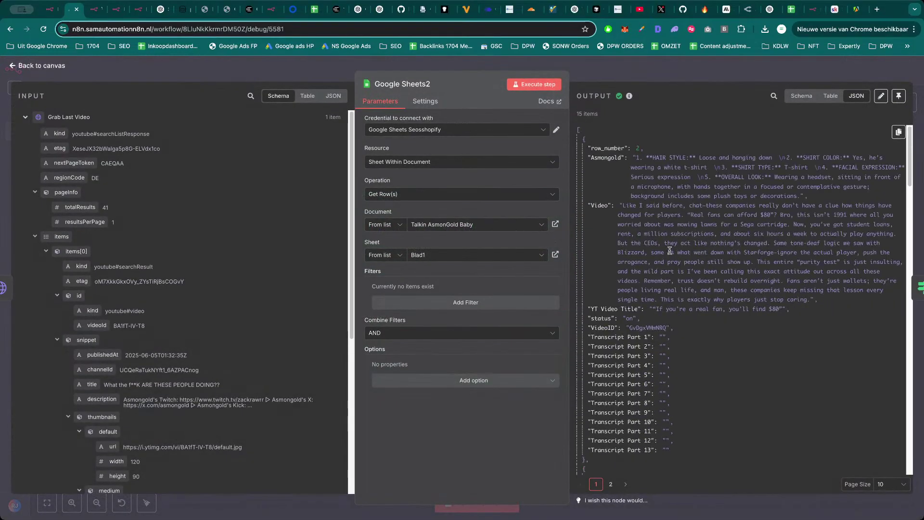
scroll(673, 249, down, 12)
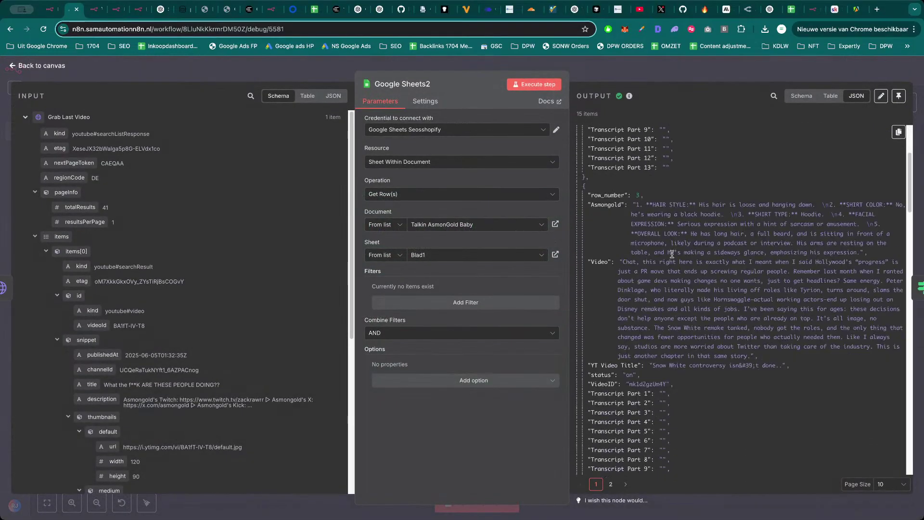
scroll(674, 258, down, 10)
key(Escape)
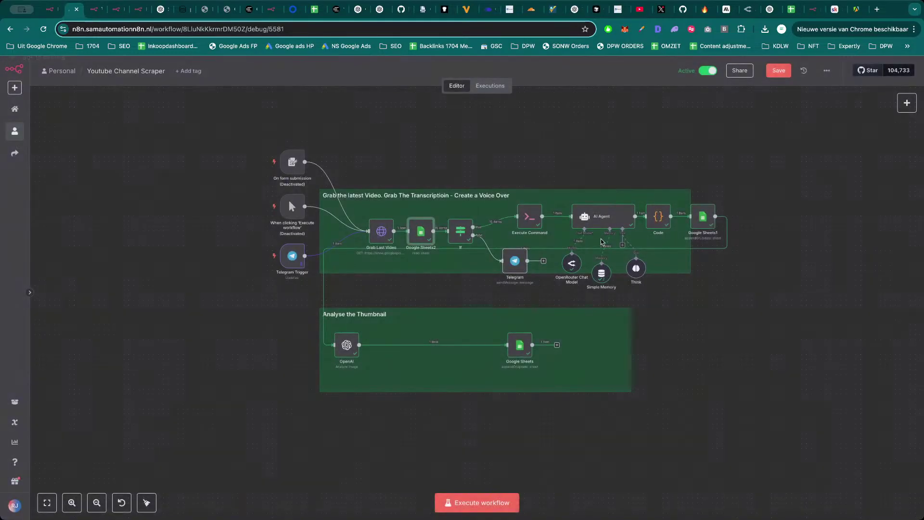
double_click(456, 239)
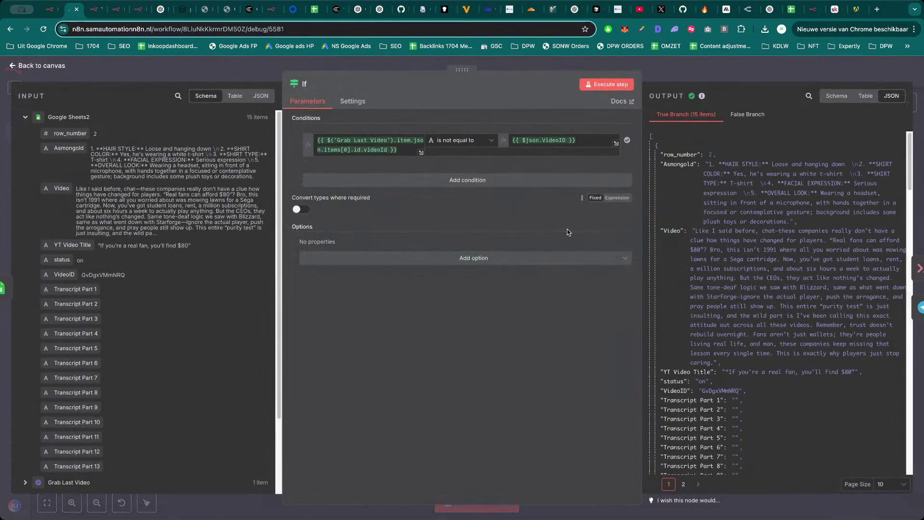
key(Escape)
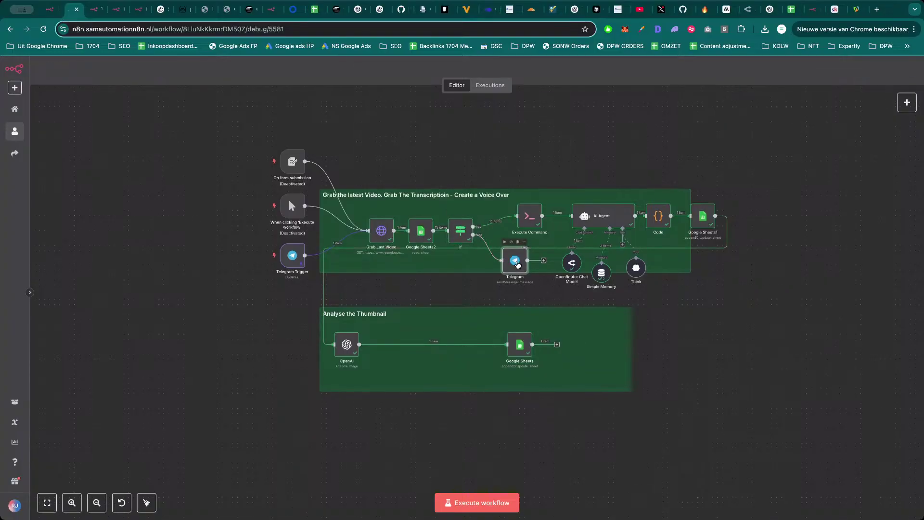
double_click(517, 264)
key(Escape)
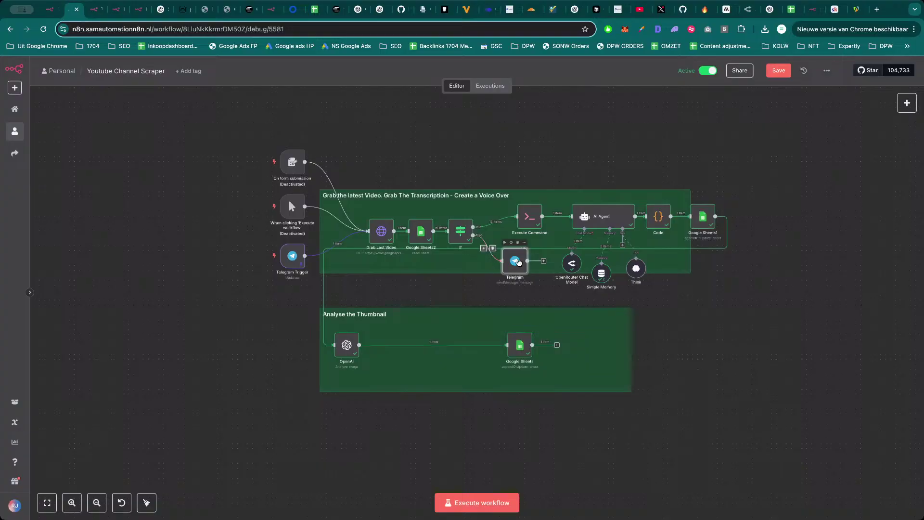
drag(519, 260, 509, 265)
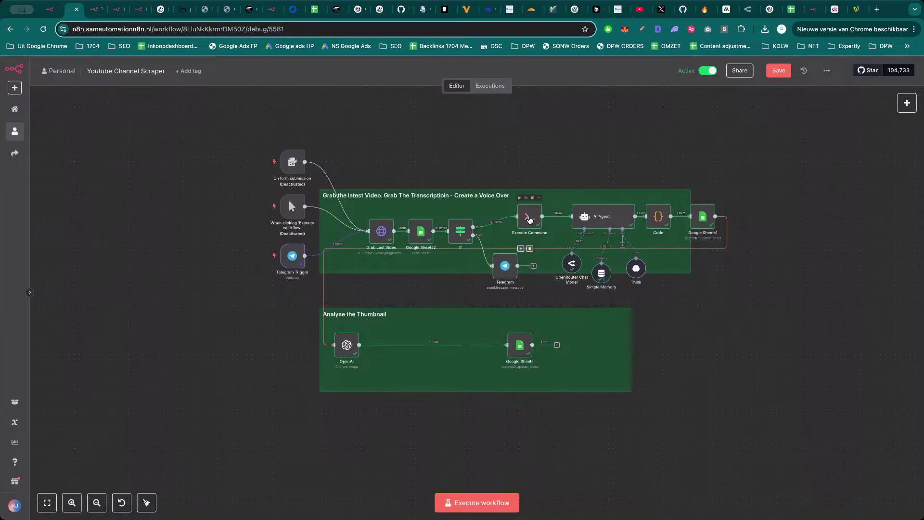
Review the Execute Command transcript output and the AI Agent's generated script.
double_click(530, 217)
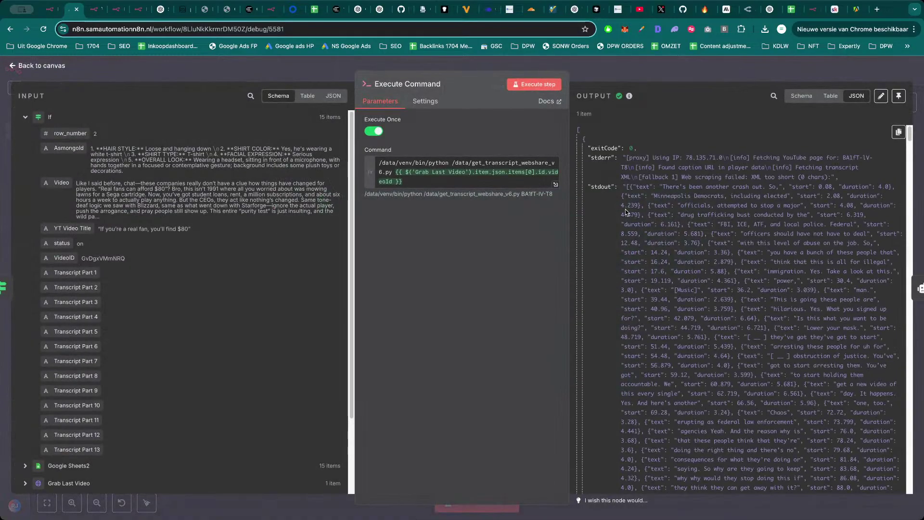
scroll(675, 224, down, 5)
scroll(676, 260, down, 20)
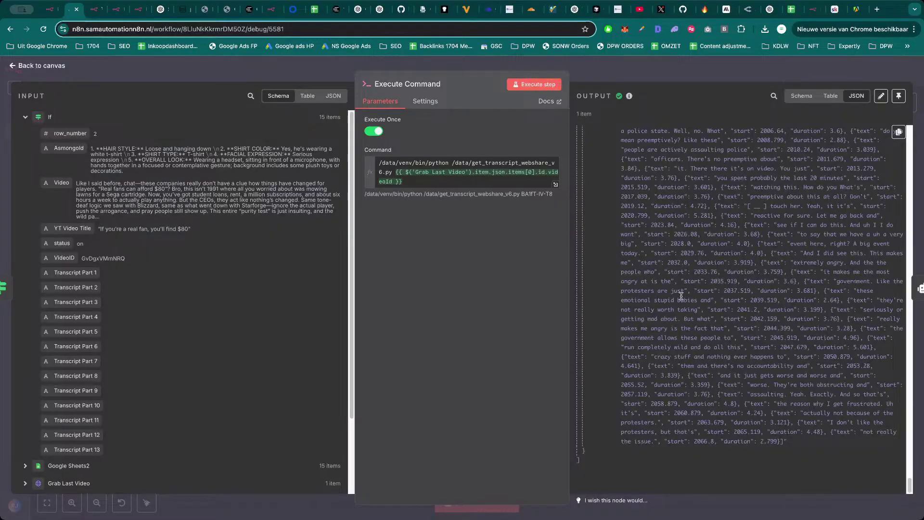
scroll(681, 297, up, 10)
key(Escape)
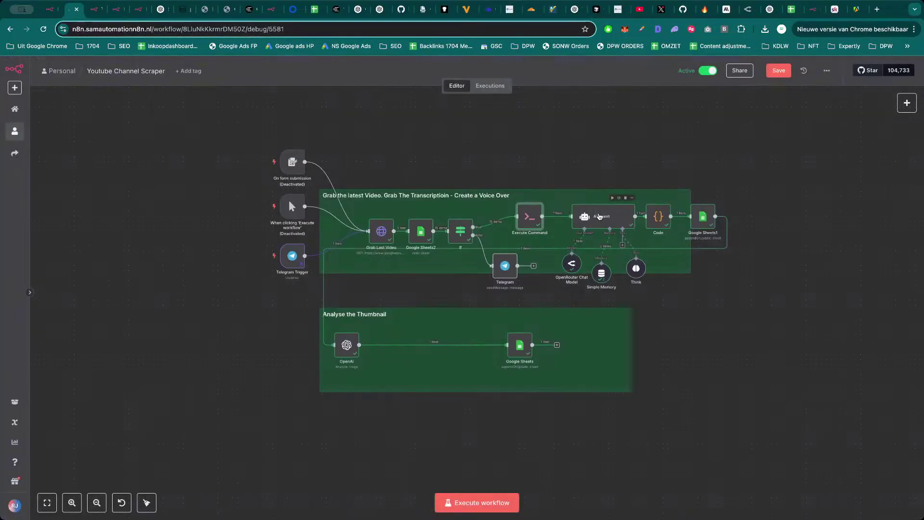
double_click(599, 217)
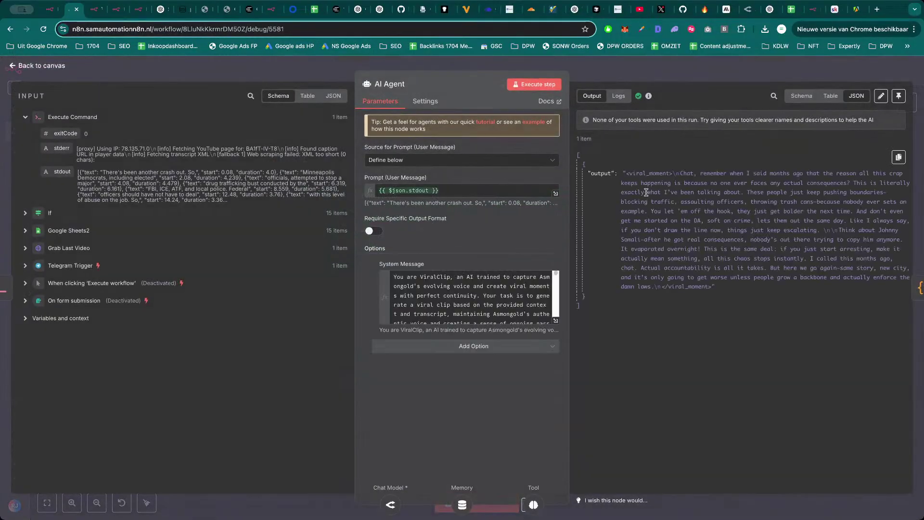
drag(623, 173, 756, 291)
click(755, 291)
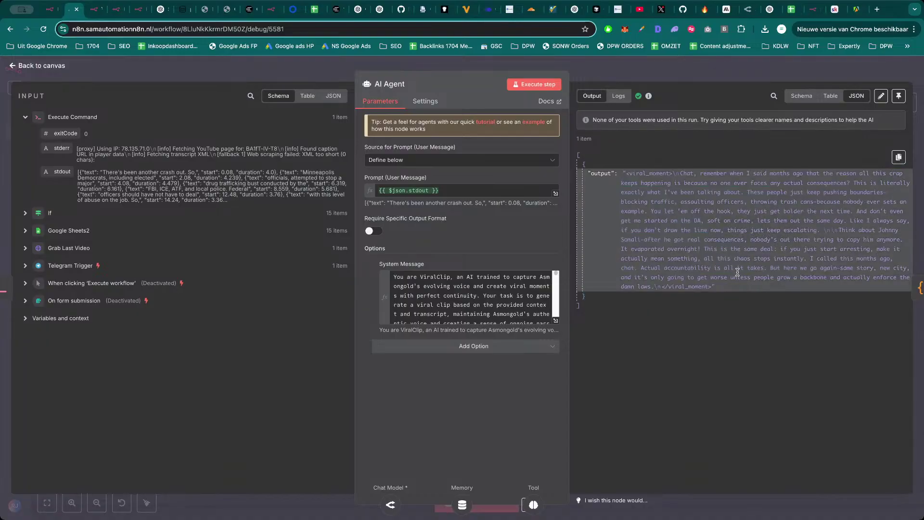
click(698, 73)
Inspect the transcript-splitting Code node and the Google Sheets1 append-or-update settings.
double_click(657, 219)
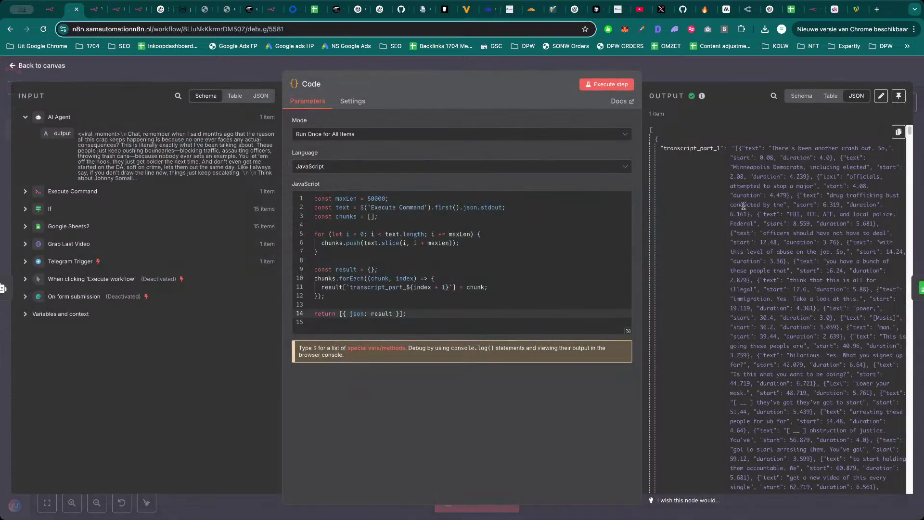
scroll(738, 193, down, 5)
scroll(739, 222, down, 10)
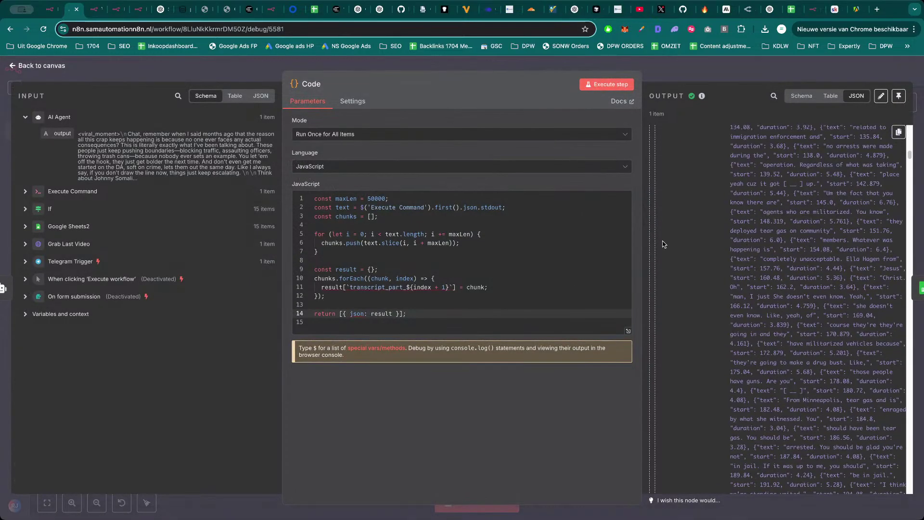
scroll(814, 289, down, 10)
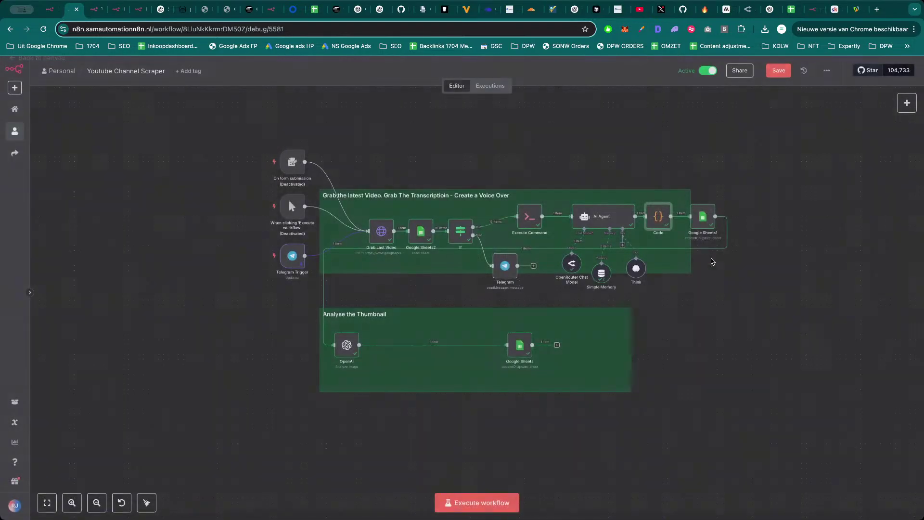
key(Escape)
double_click(705, 217)
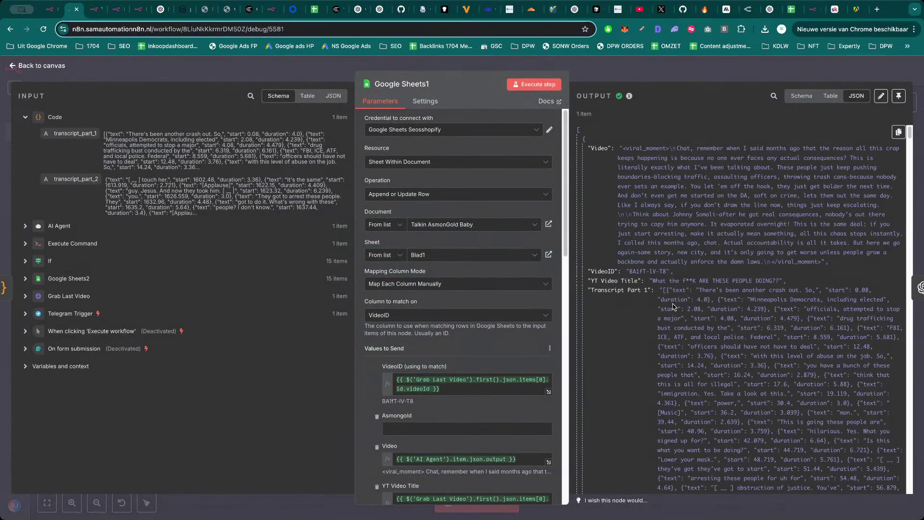
scroll(674, 308, down, 8)
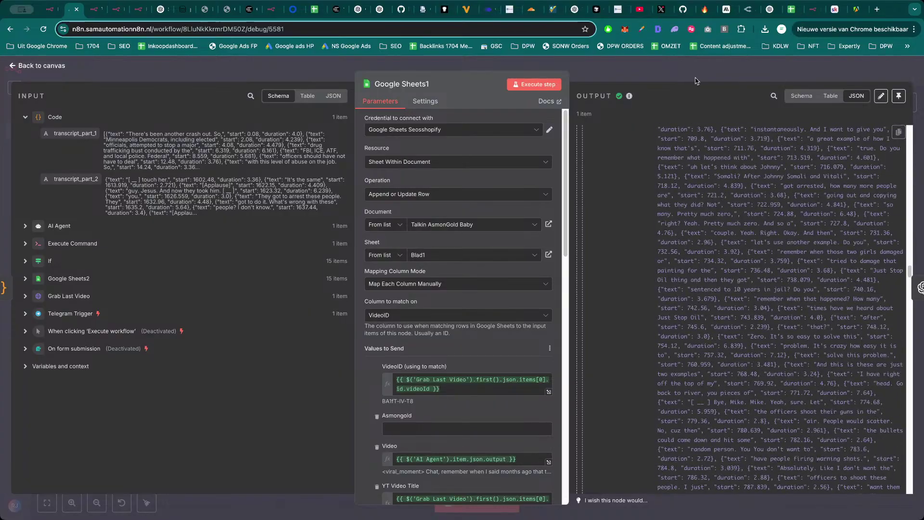
key(Escape)
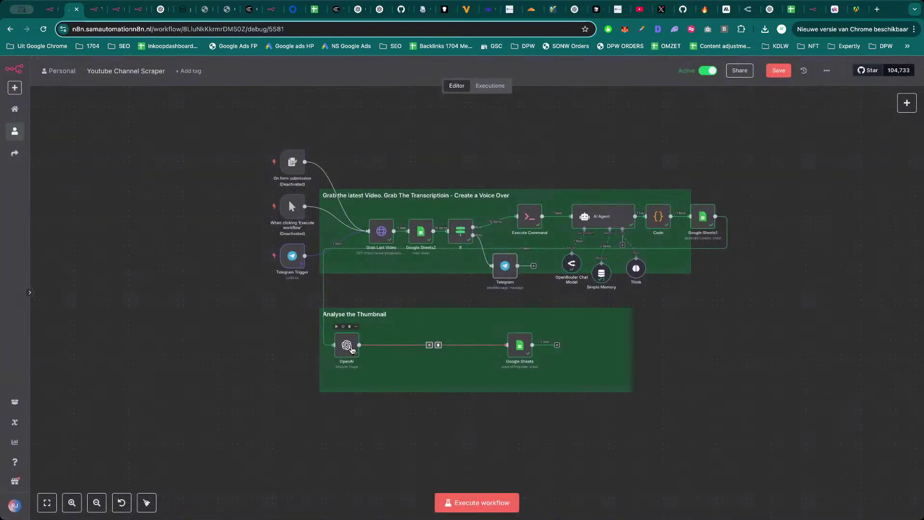
Inspect the OpenAI thumbnail analysis node and the thumbnail Google Sheets node.
double_click(346, 344)
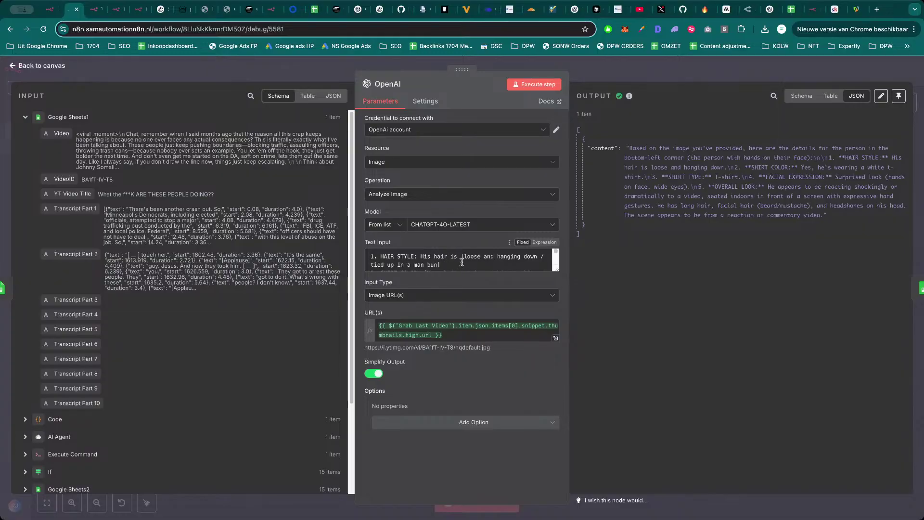
key(Escape)
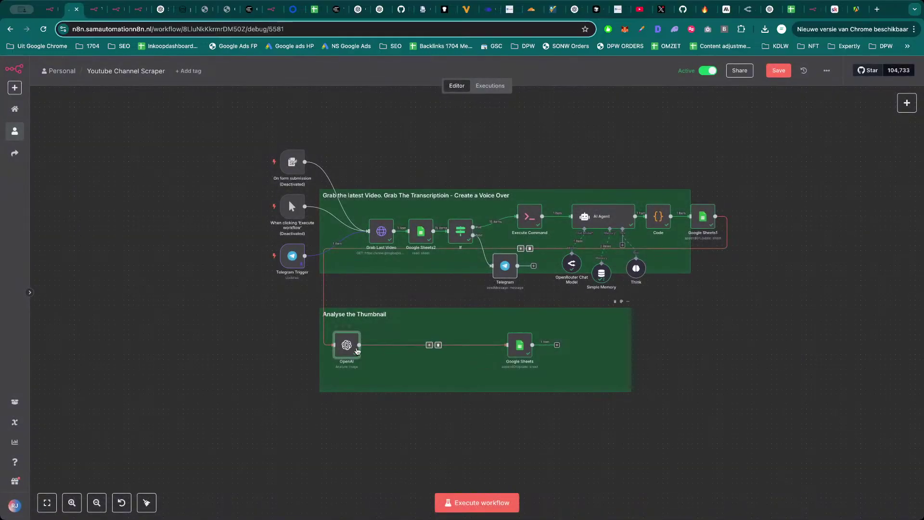
click(520, 346)
double_click(520, 345)
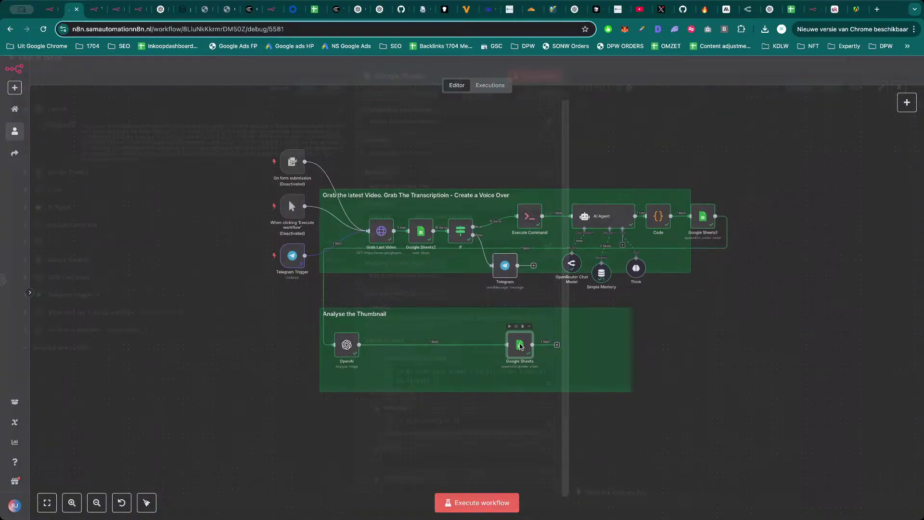
key(Escape)
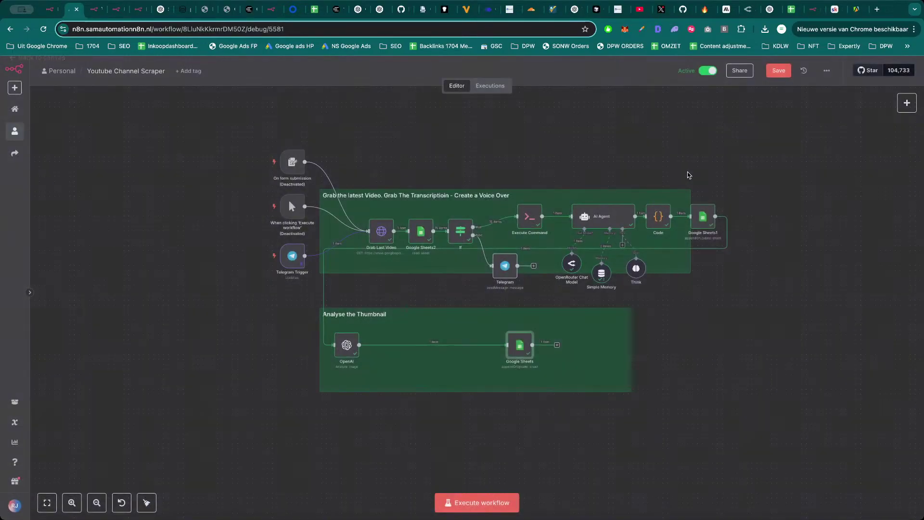
Select all the workflow nodes together and save the workflow.
scroll(729, 172, right, 2)
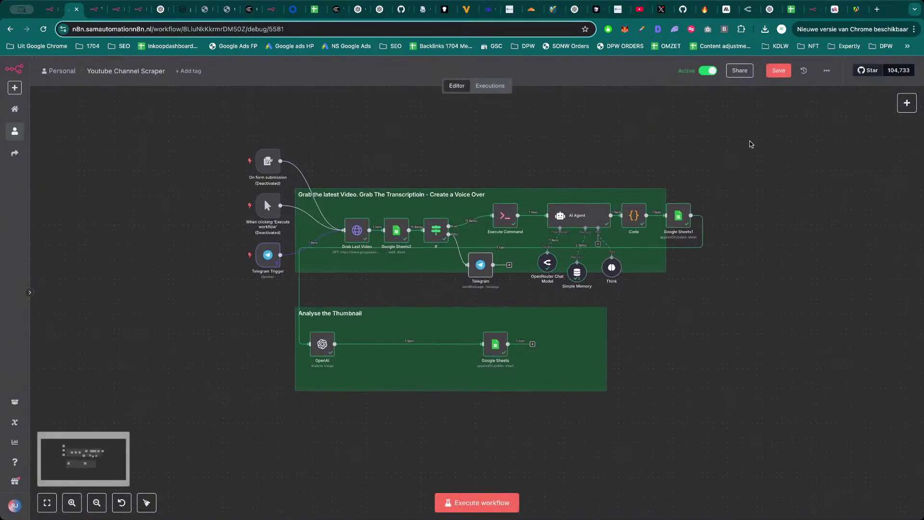
drag(708, 144, 244, 442)
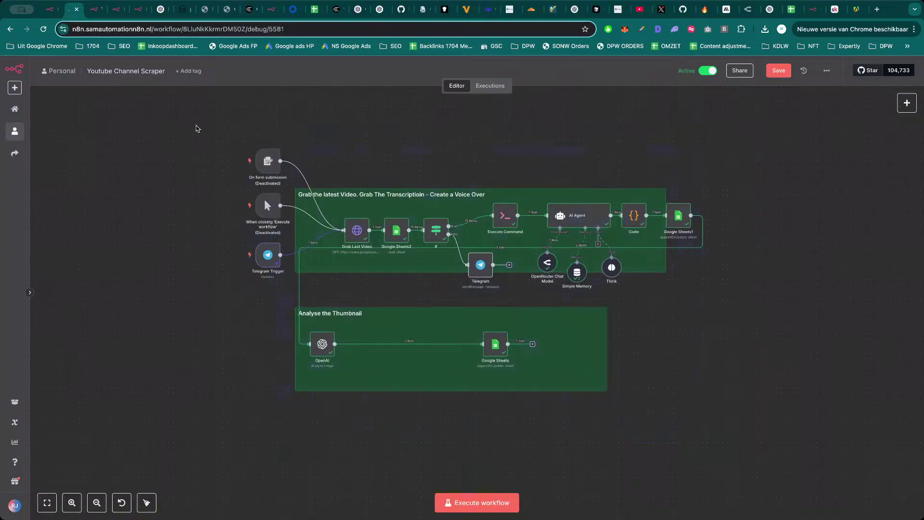
drag(196, 125, 751, 390)
drag(752, 433, 810, 451)
click(779, 70)
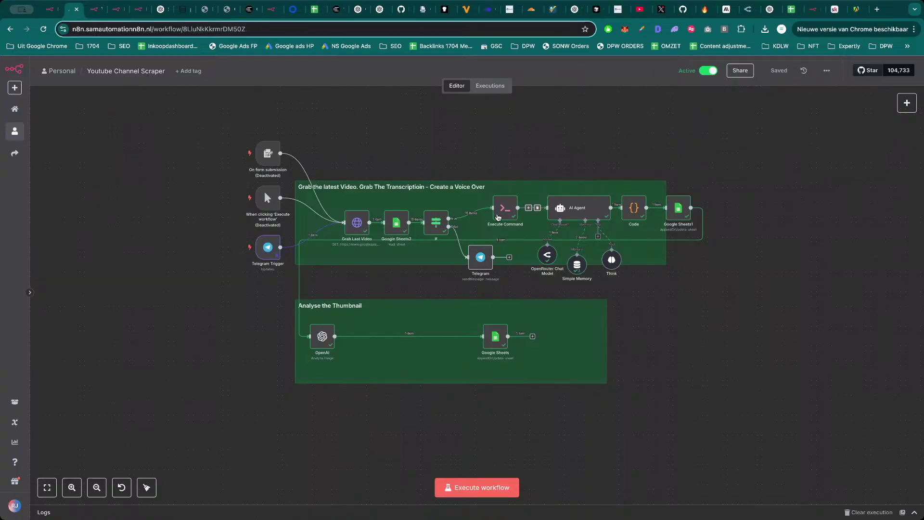
Shift the Execute Command node slightly left and review its command expression.
drag(504, 209, 501, 208)
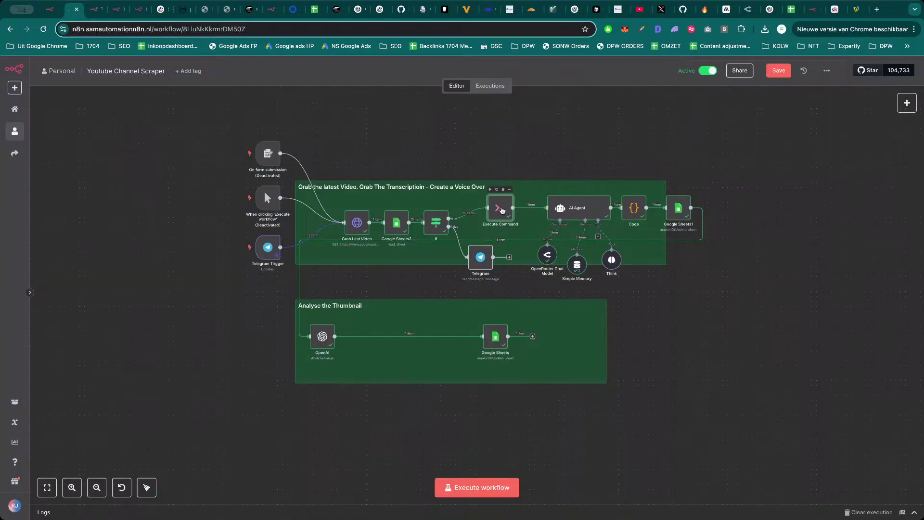
double_click(502, 209)
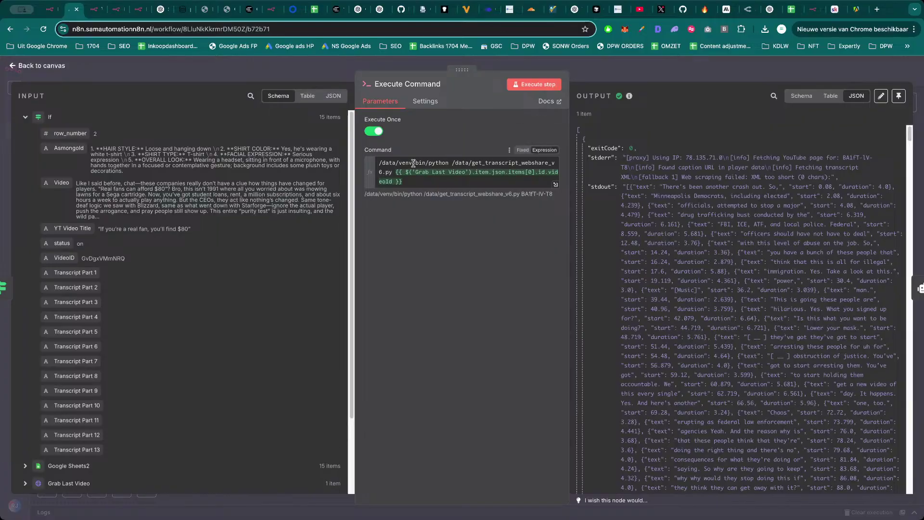
drag(380, 163, 413, 181)
click(413, 180)
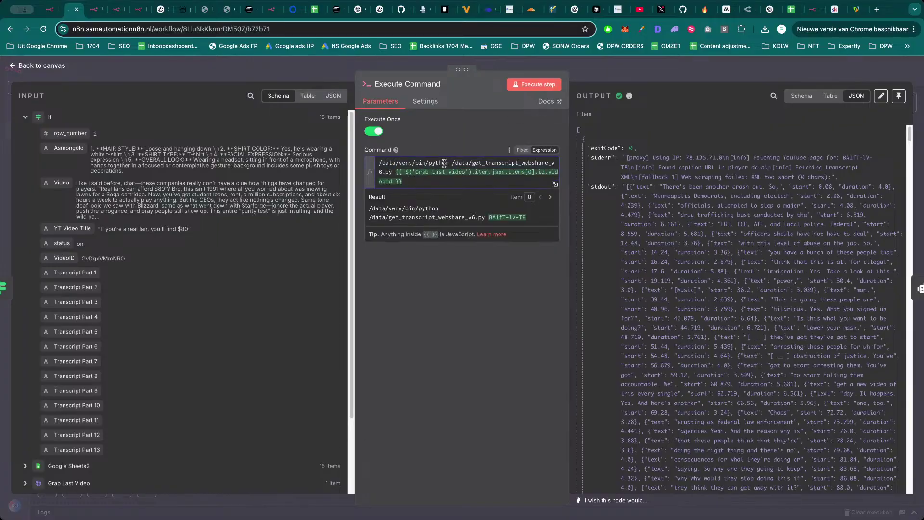
click(631, 70)
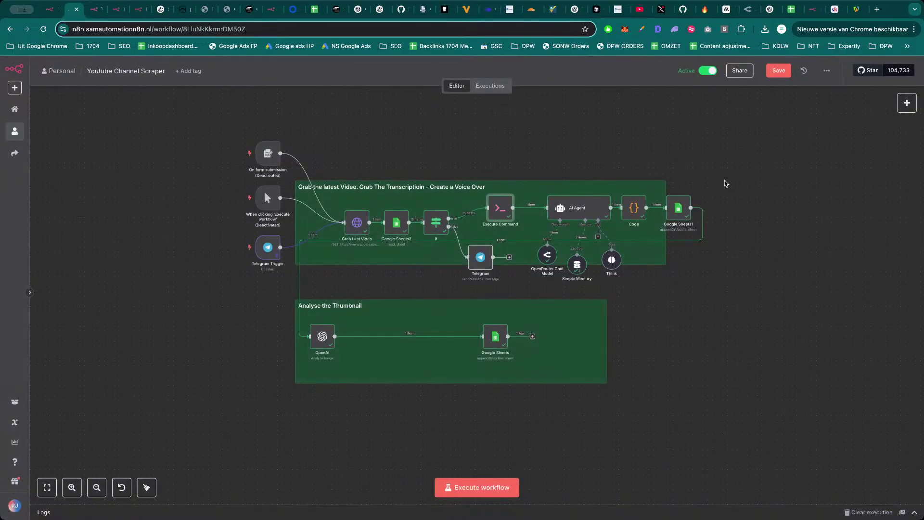
key(ctrl+t)
Search Google for 'transcribe api', then refine the query to 'youtube transcribe api'.
text(tran)
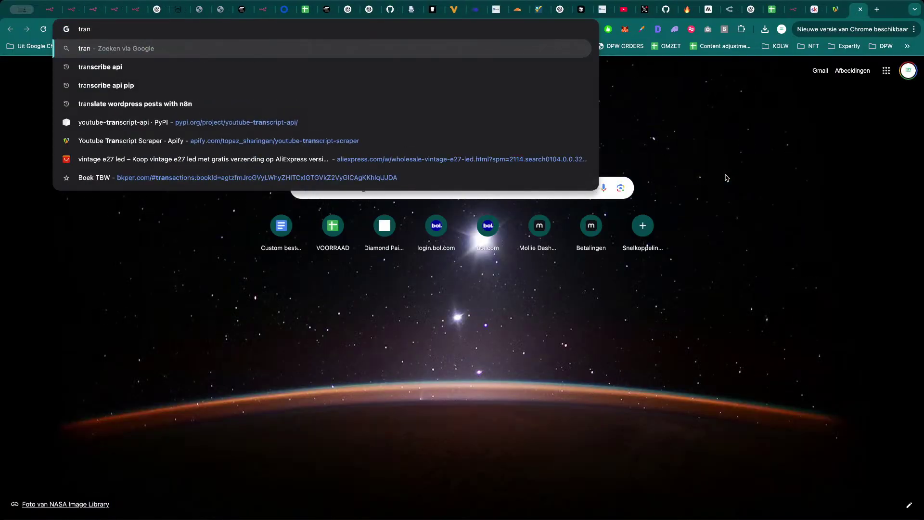
key(Down)
key(Return)
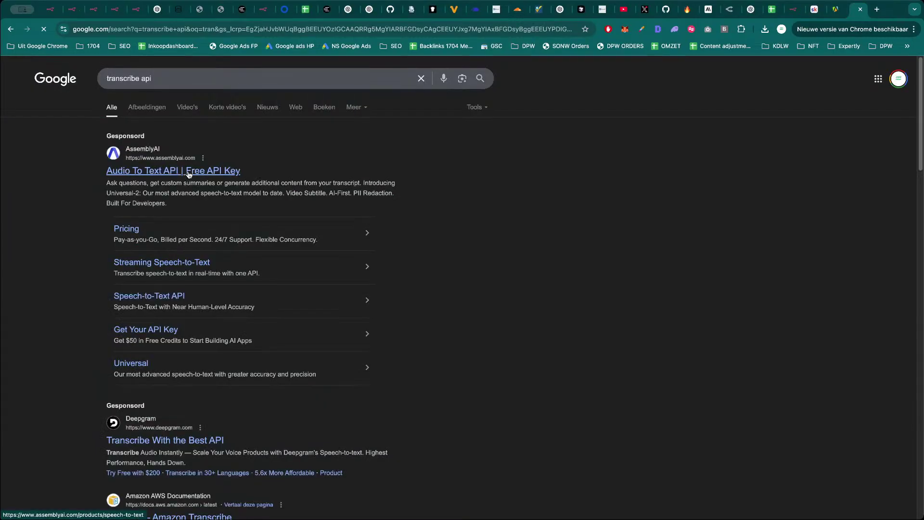
scroll(183, 375, down, 3)
scroll(214, 391, down, 5)
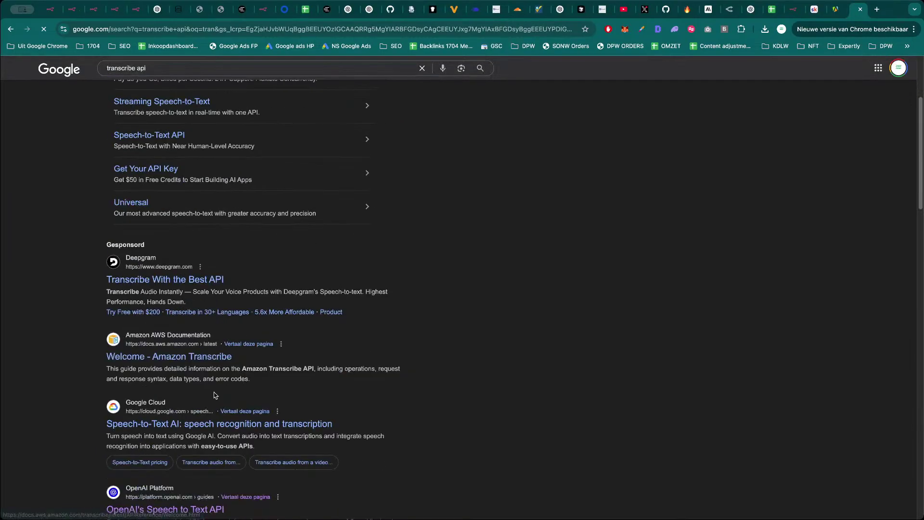
scroll(196, 347, down, 1)
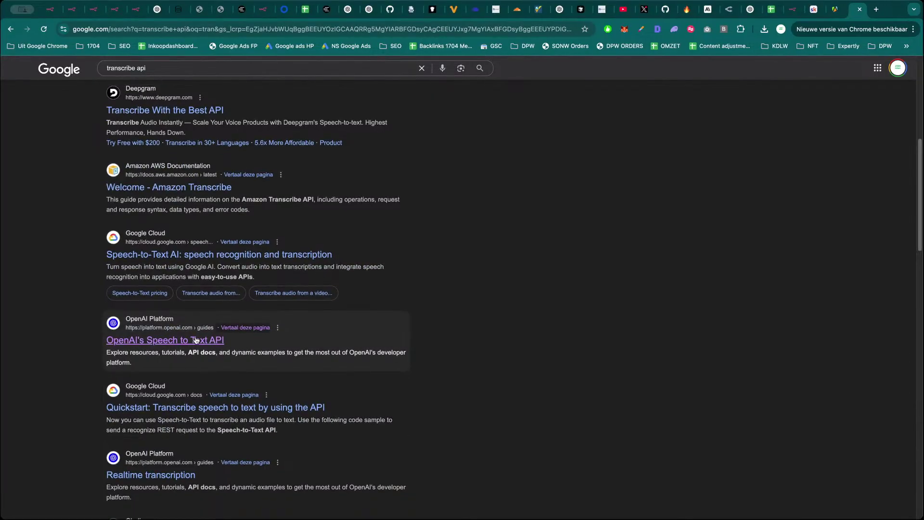
scroll(196, 340, up, 7)
click(159, 77)
key(super+a)
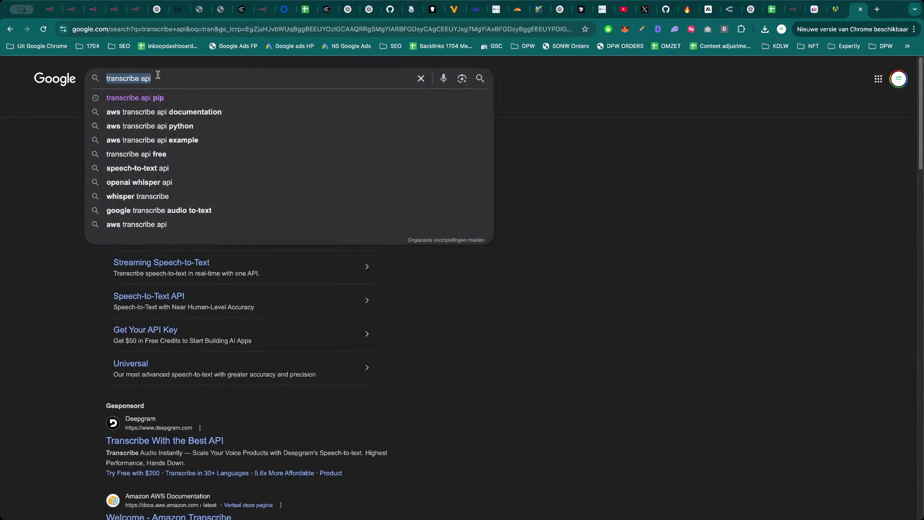
text(youtube)
key(Down)
key(Return)
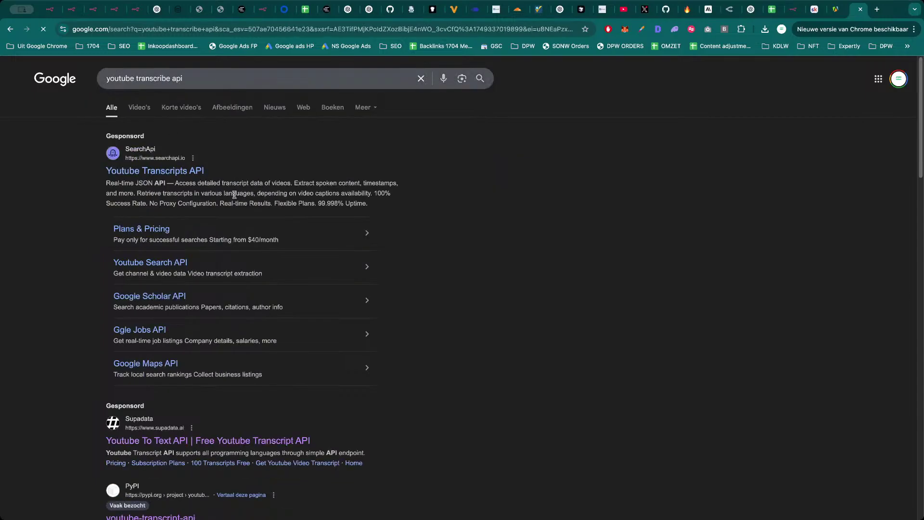
Open the SearchApi YouTube Transcripts API and Supadata results in new tabs.
super+click(177, 173)
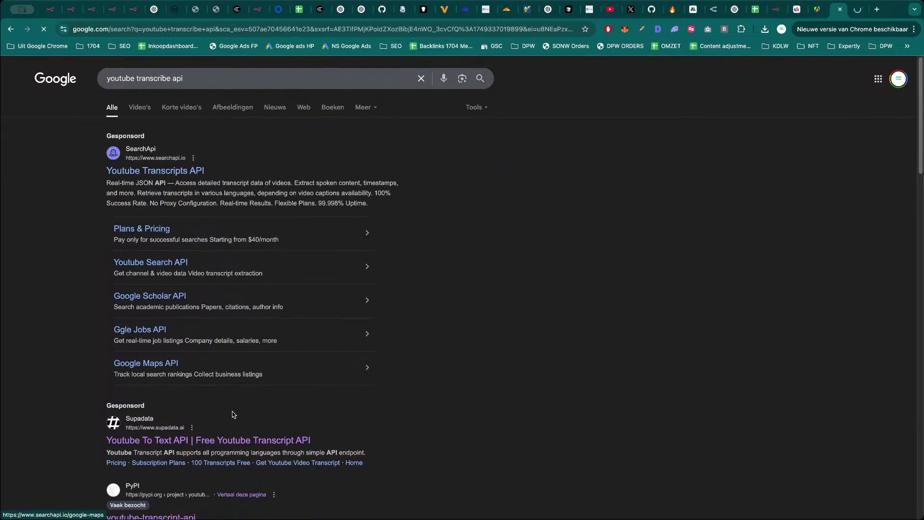
scroll(483, 410, down, 2)
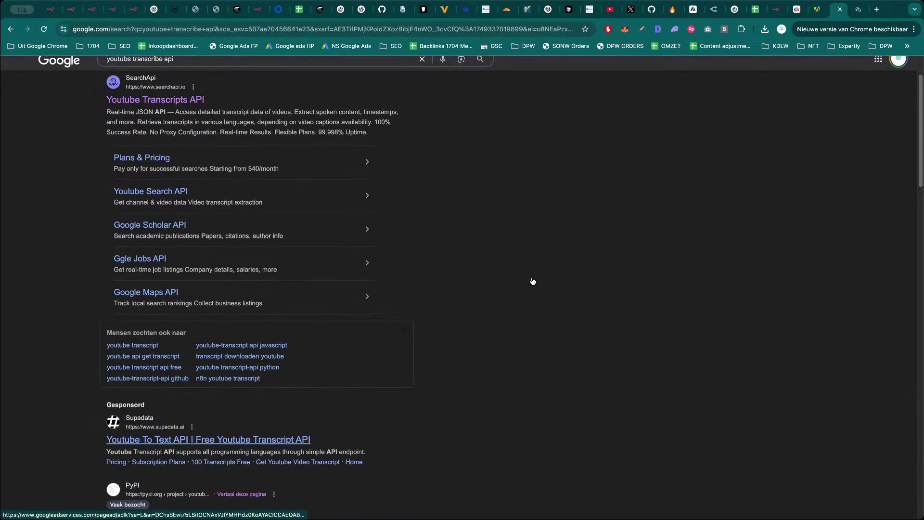
key(super+Return)
key(Tab)
Check SearchApi's pricing, noting the $40 Developer Plan, then close that tab.
key(ctrl+Tab)
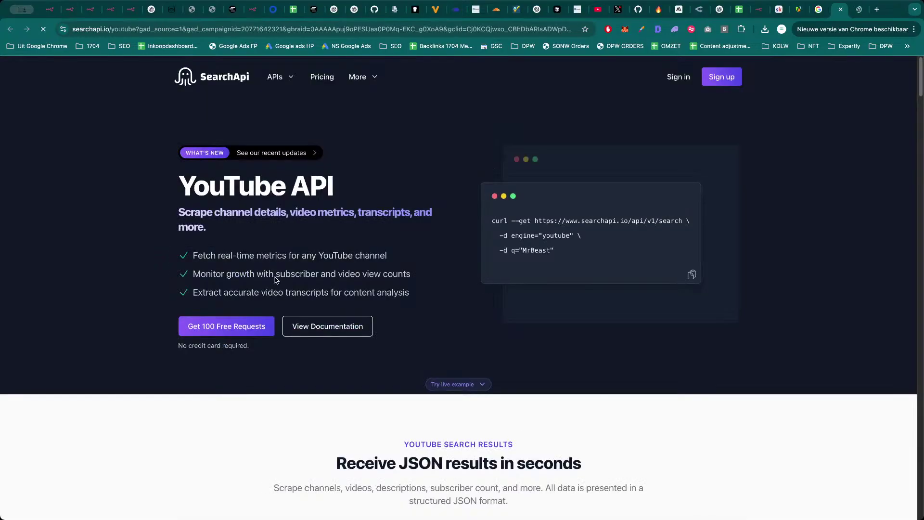
click(326, 82)
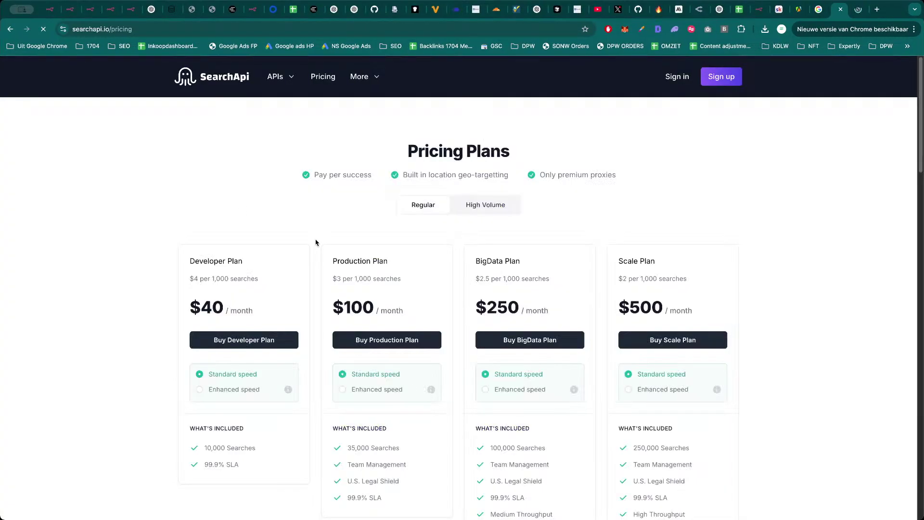
scroll(314, 244, down, 3)
drag(202, 193, 237, 197)
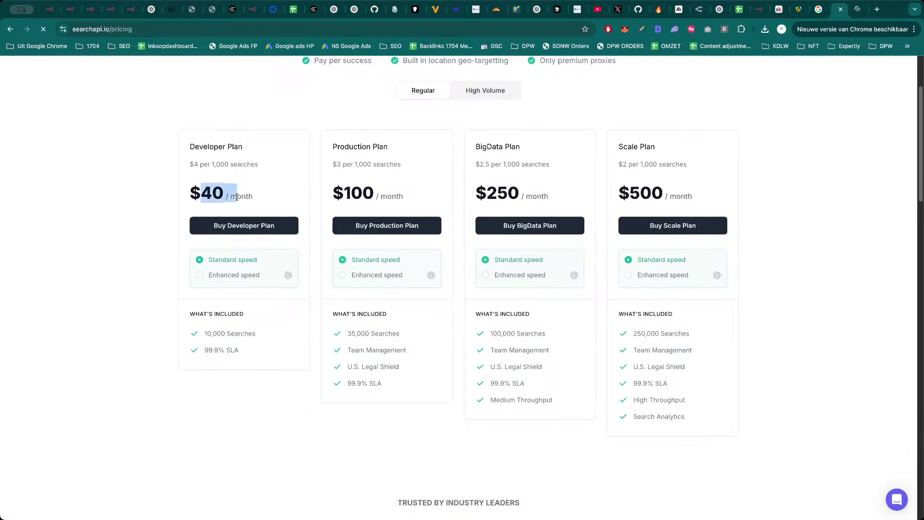
click(237, 197)
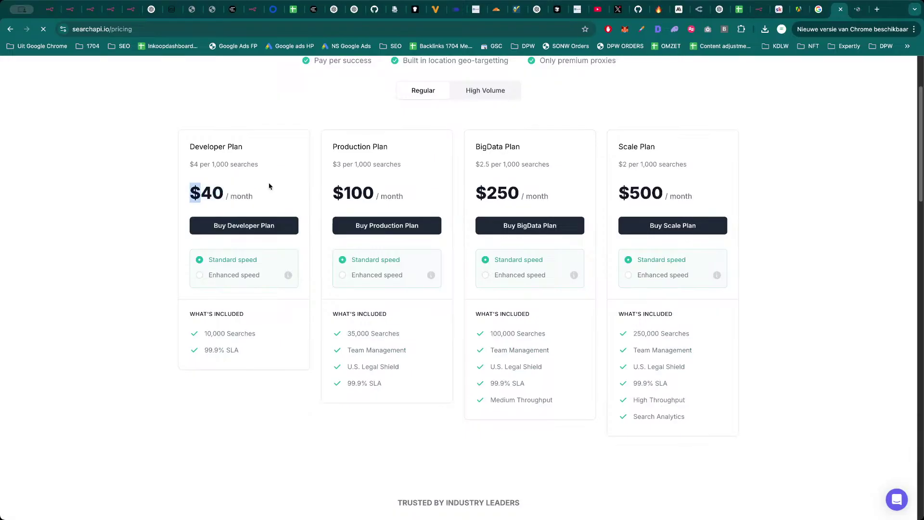
key(super+w)
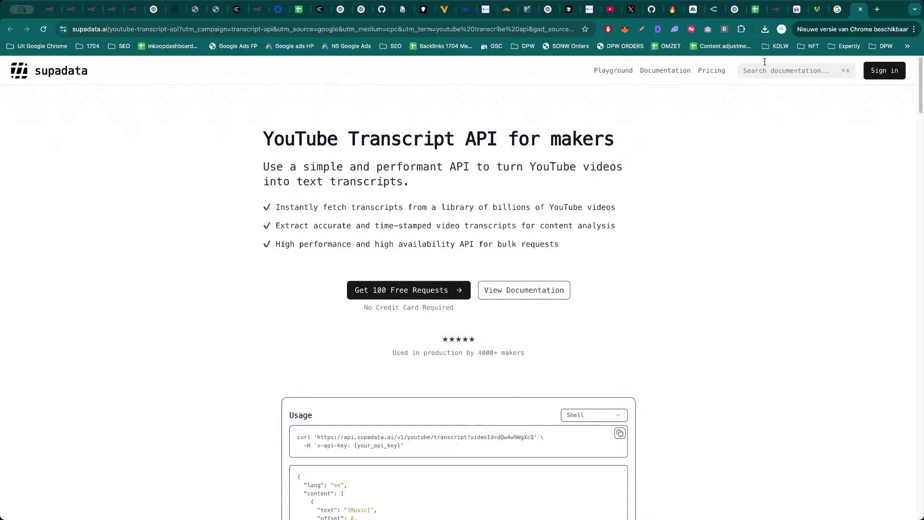
Review Supadata's subscription pricing and close the Supadata and Google results tabs.
click(711, 70)
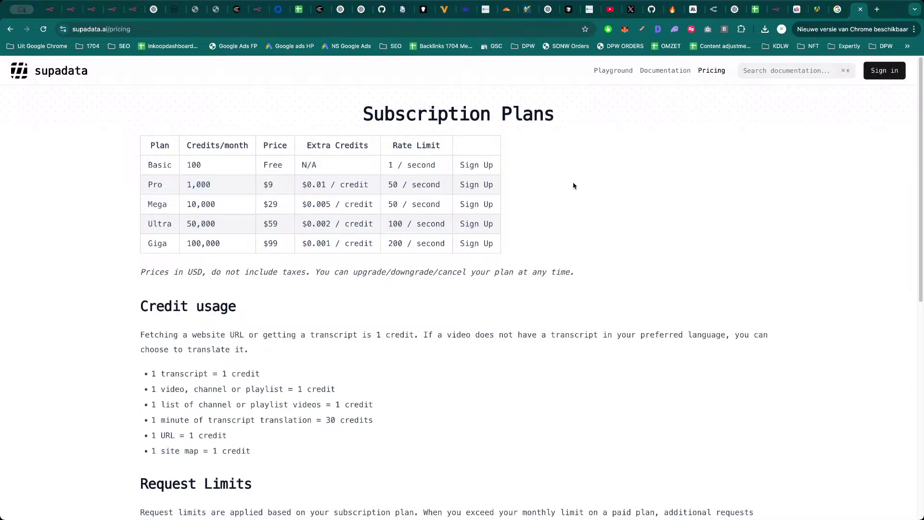
key(super+w)
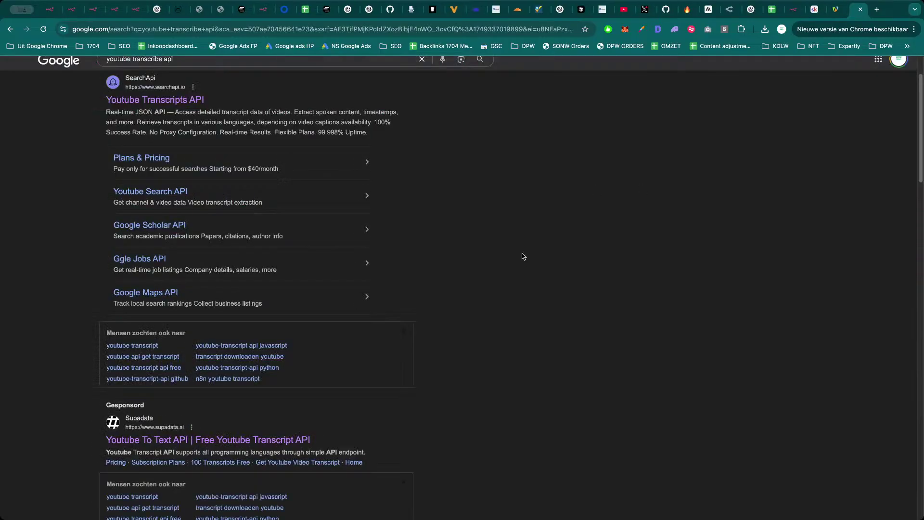
key(super+w)
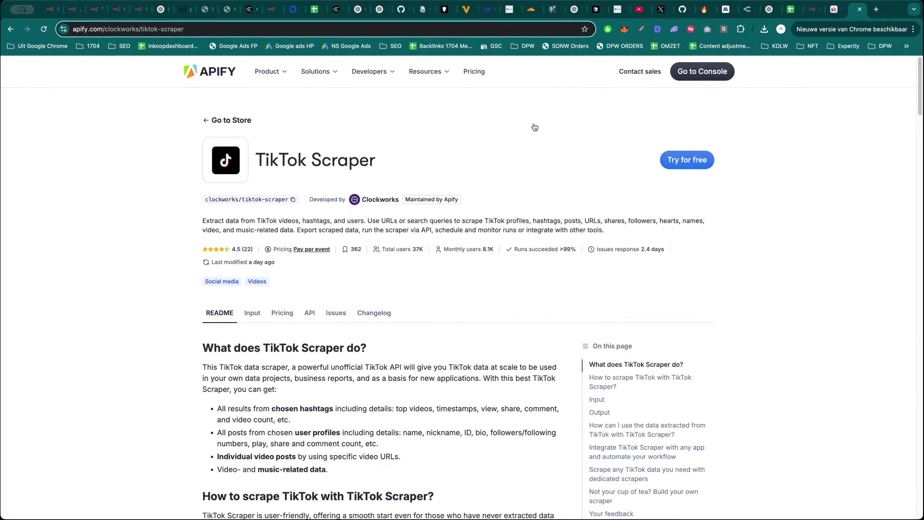
Switch through the n8n tabs to the Youtube Channel Scraper workflow canvas.
click(141, 15)
click(116, 10)
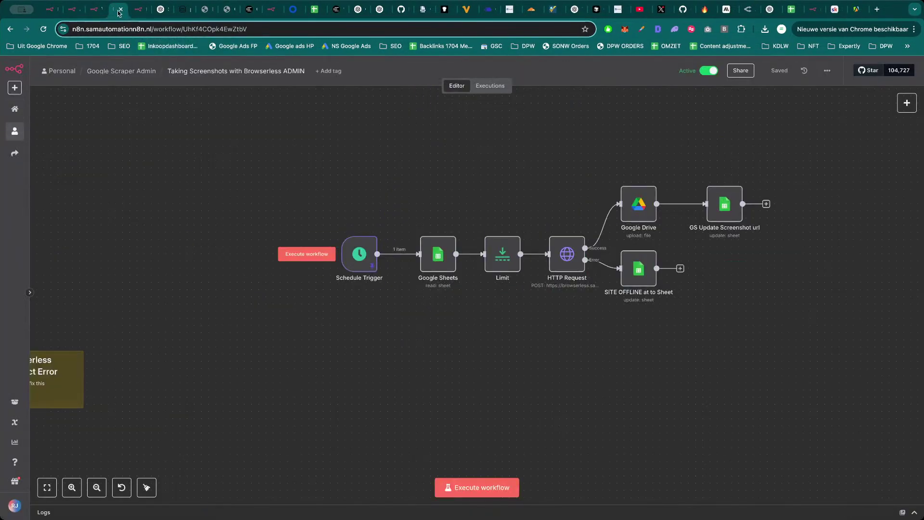
key(super+alt+Left)
key(super+alt+Left)
key(super+alt+Left)
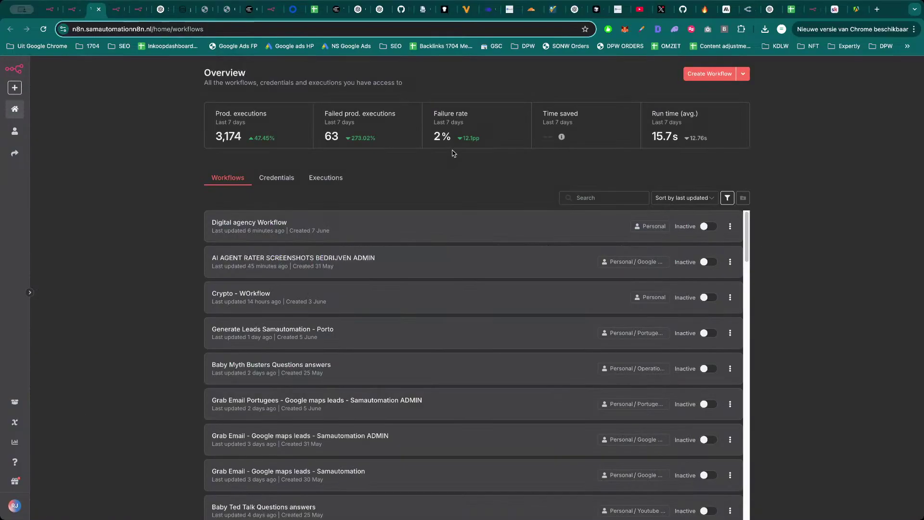
key(super+alt+Right)
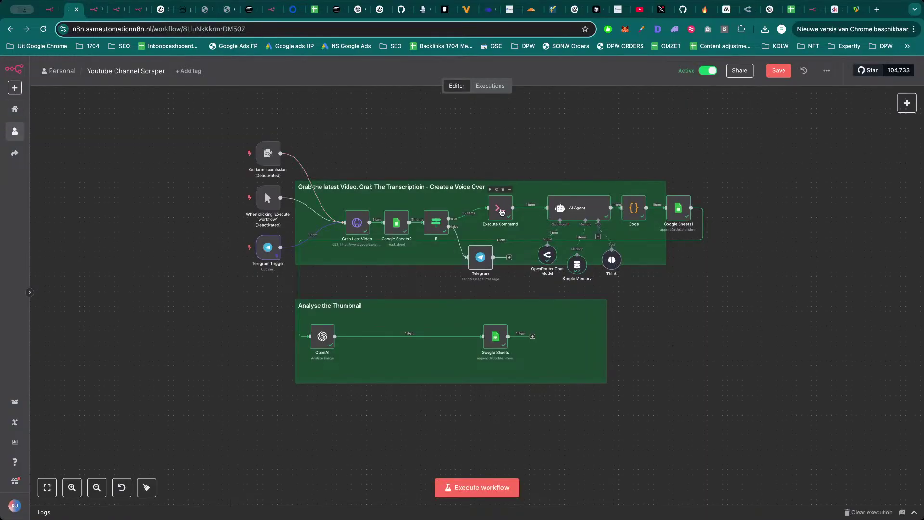
drag(524, 147, 538, 143)
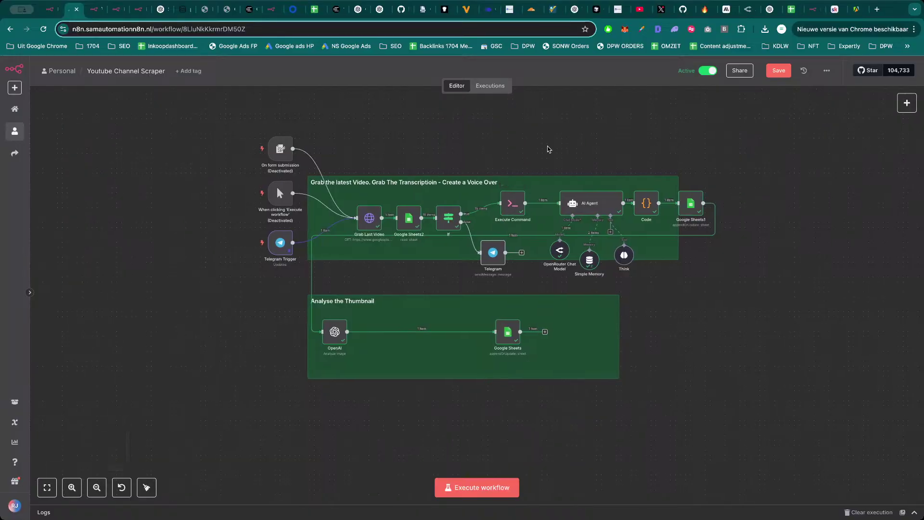
drag(549, 140, 534, 144)
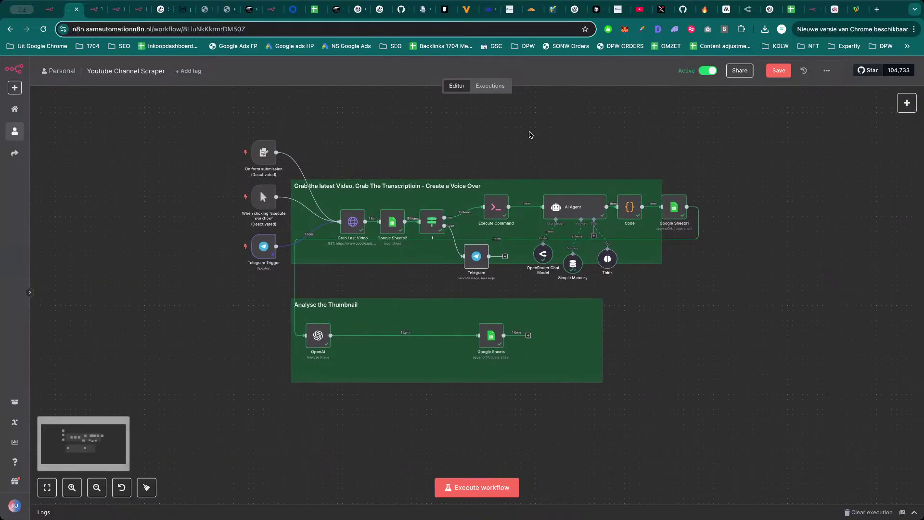
Inspect the Telegram Trigger node, move it slightly lower, and save the workflow.
double_click(264, 246)
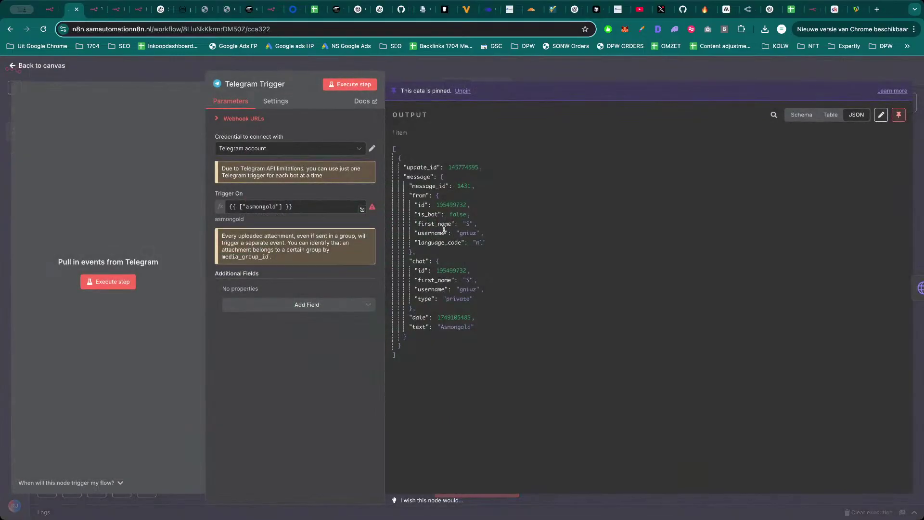
key(Escape)
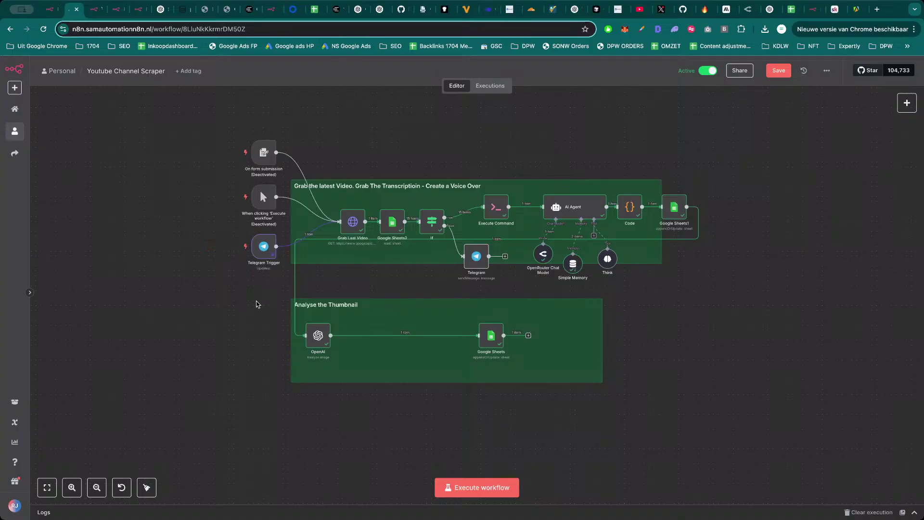
mouse_move(271, 244)
drag(271, 245, 258, 260)
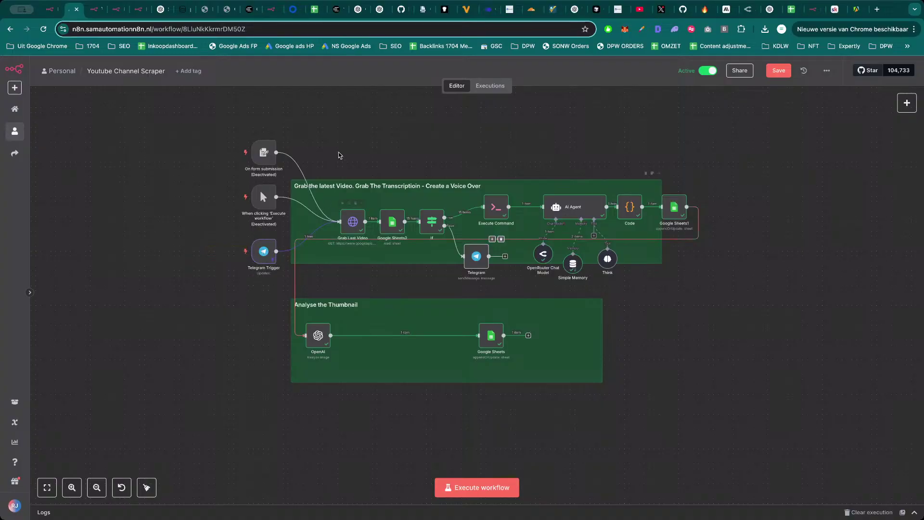
key(ctrl+s)
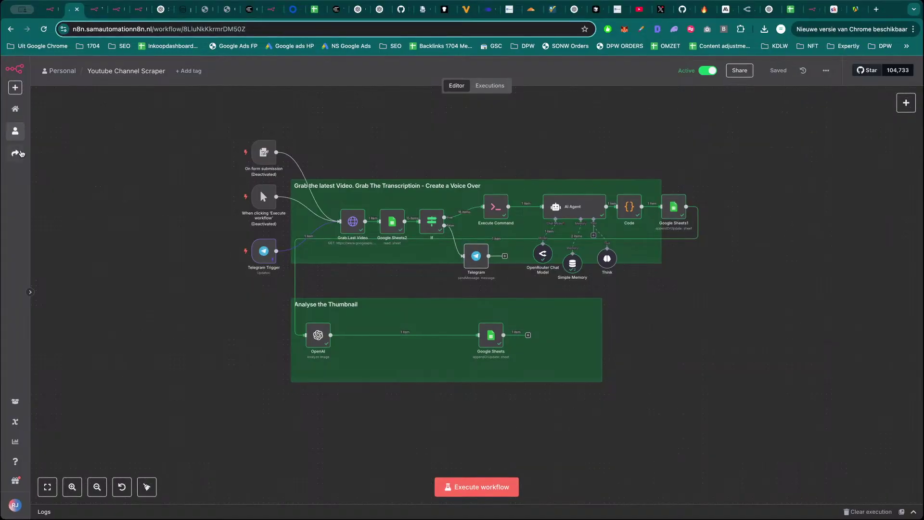
click(13, 129)
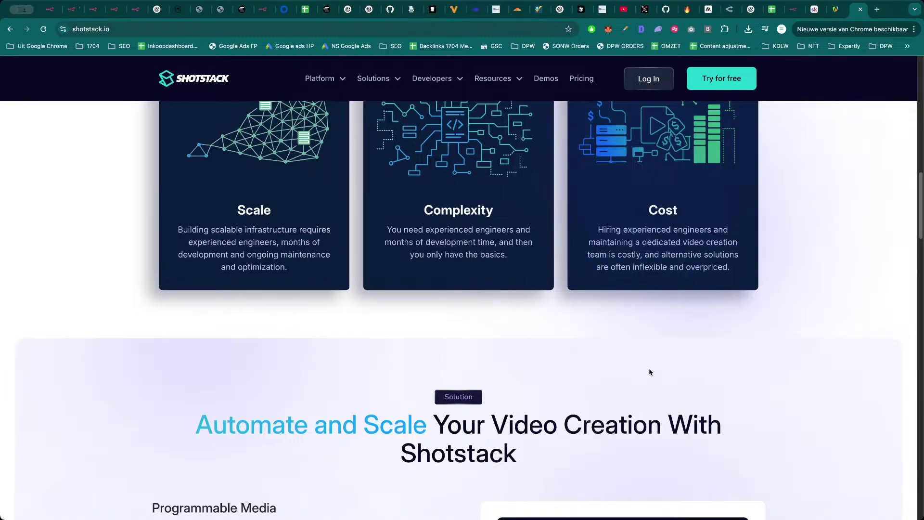
Scroll back up on shotstack.io and return to n8n's Portugees Outreach folder.
scroll(653, 361, up, 8)
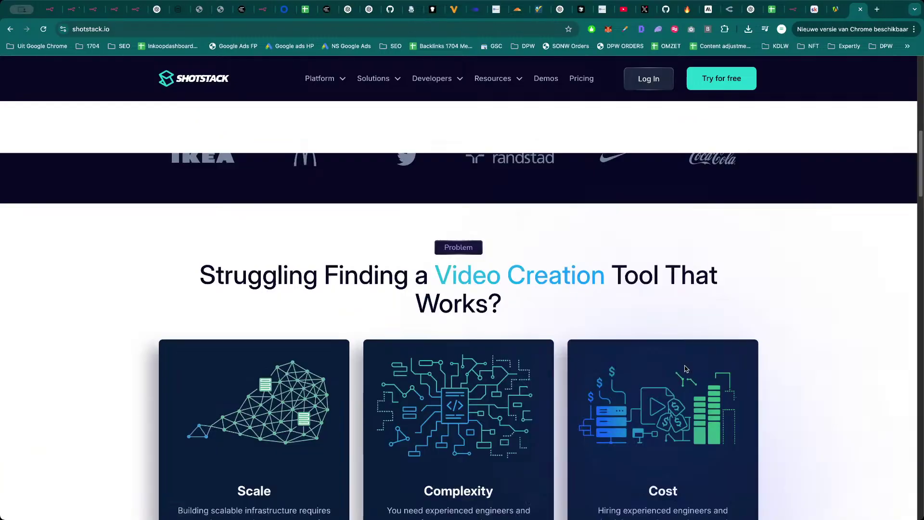
key(super+2)
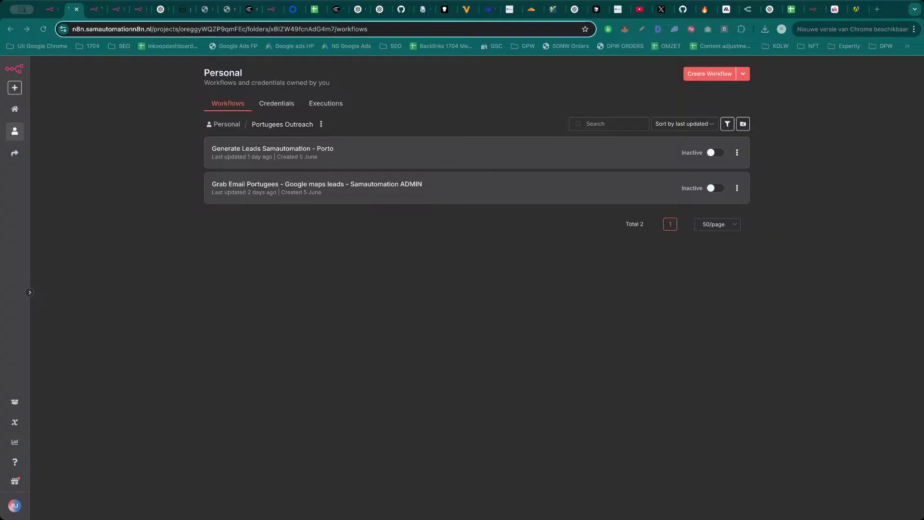
click(163, 350)
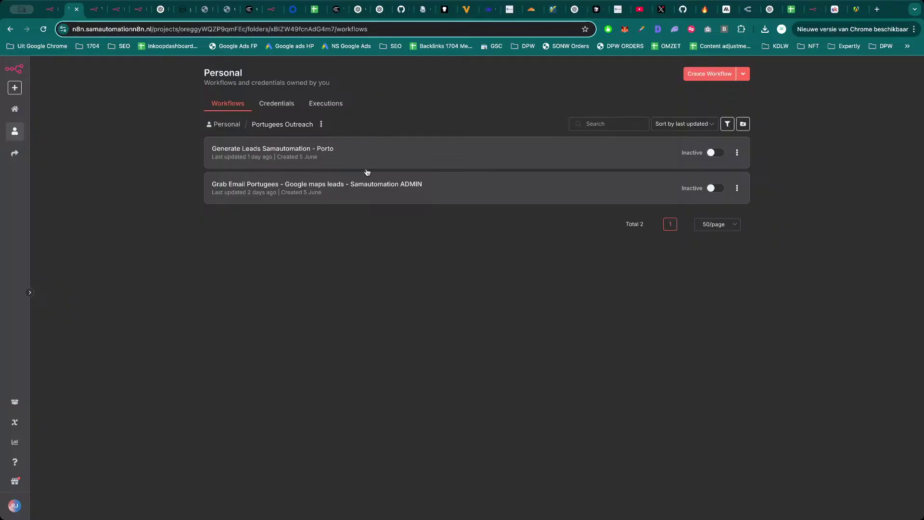
click(369, 186)
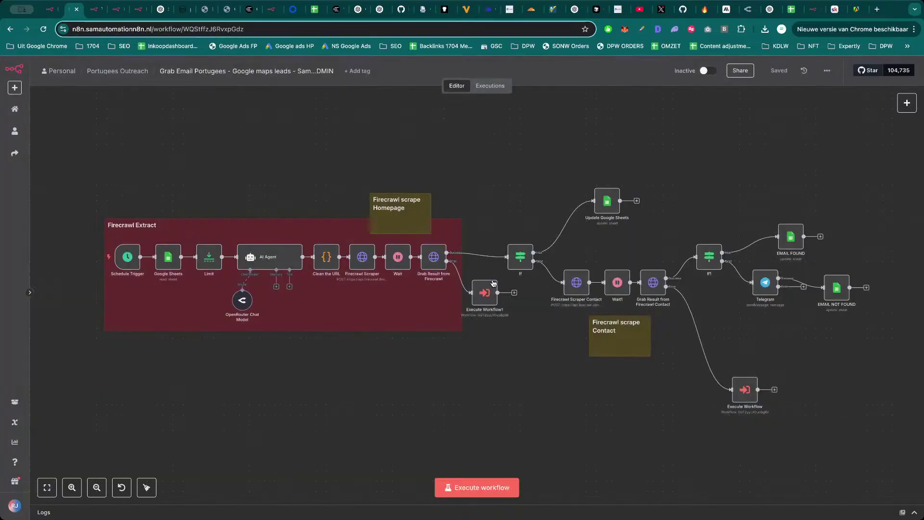
key(alt+Left)
click(338, 157)
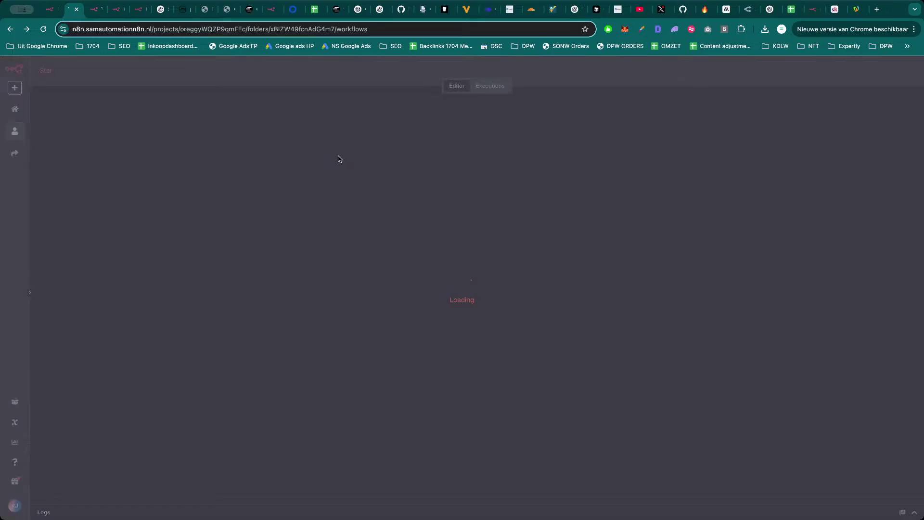
scroll(427, 252, down, 1)
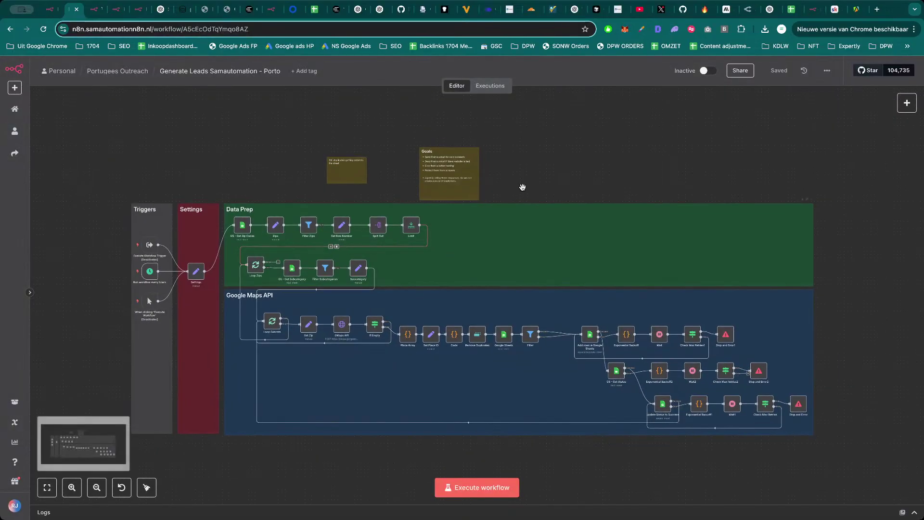
scroll(544, 163, down, 1)
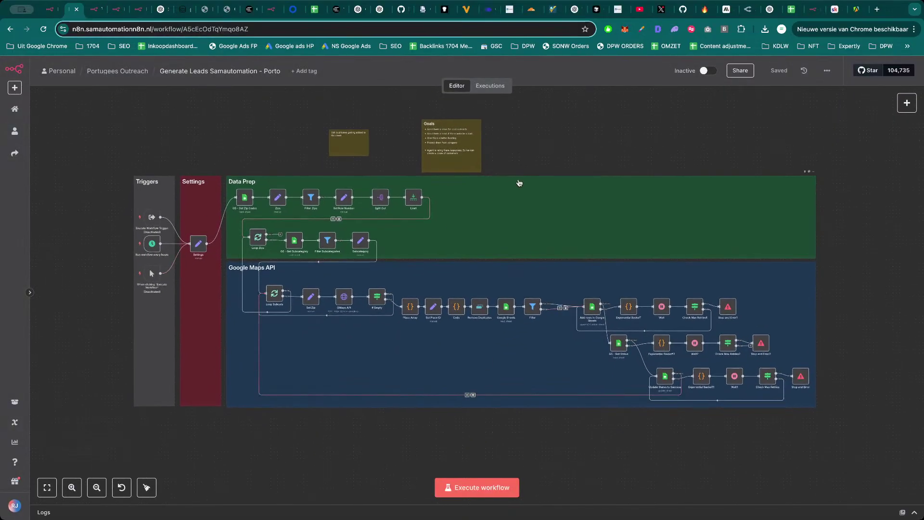
click(314, 10)
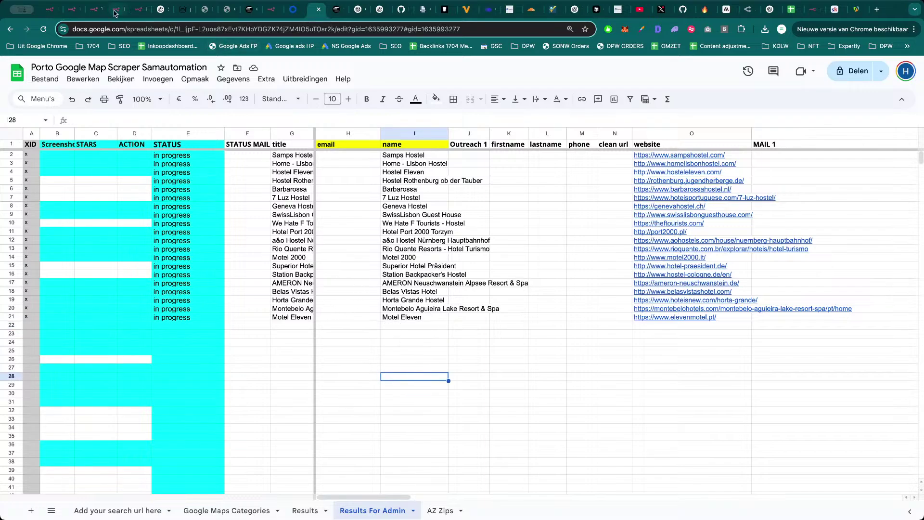
click(72, 10)
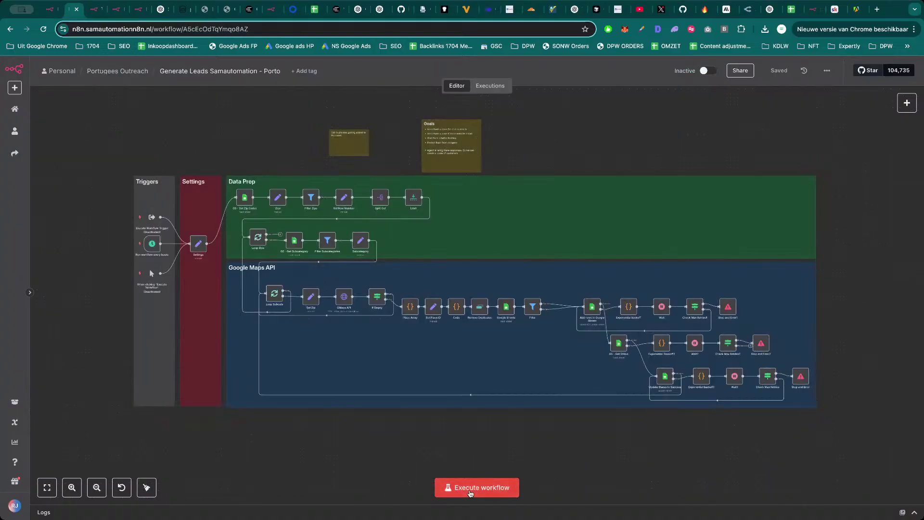
Execute the Generate Leads Samautomation - Porto workflow.
click(465, 487)
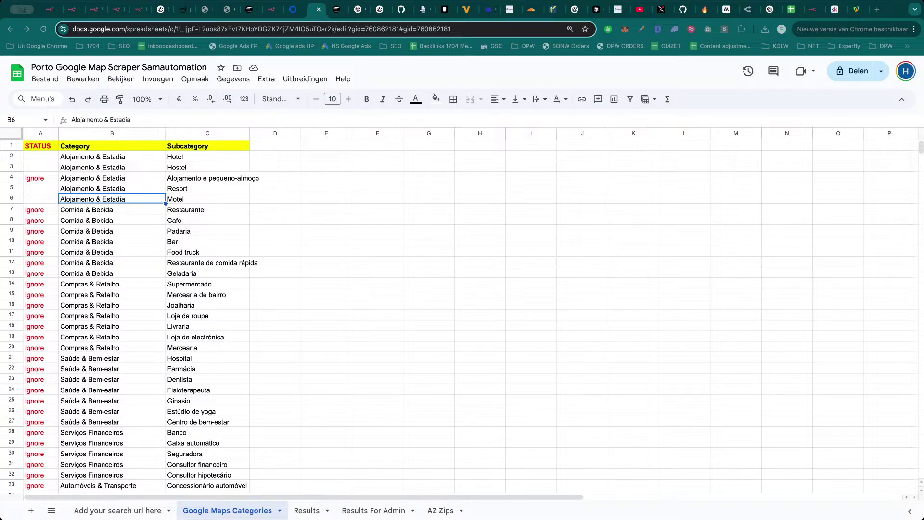
Look through the entries on the Google Maps Categories sheet.
click(280, 306)
click(290, 253)
click(317, 222)
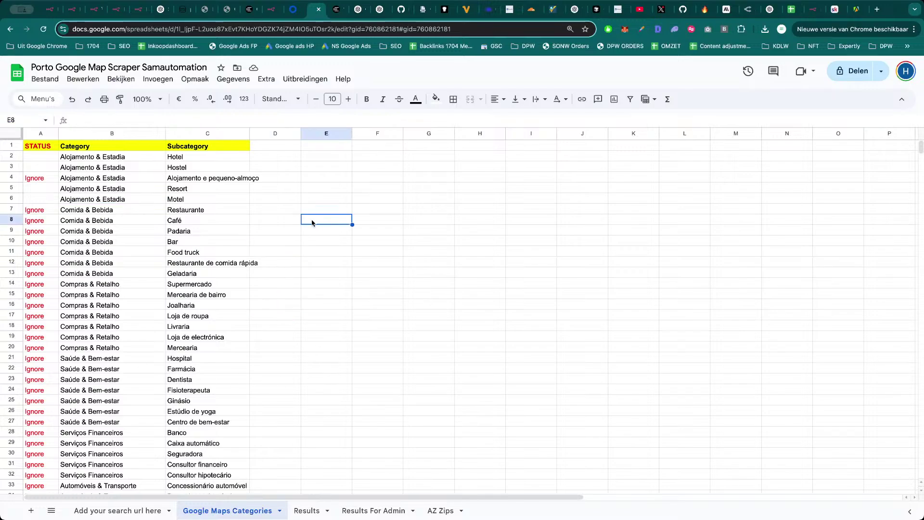
click(318, 201)
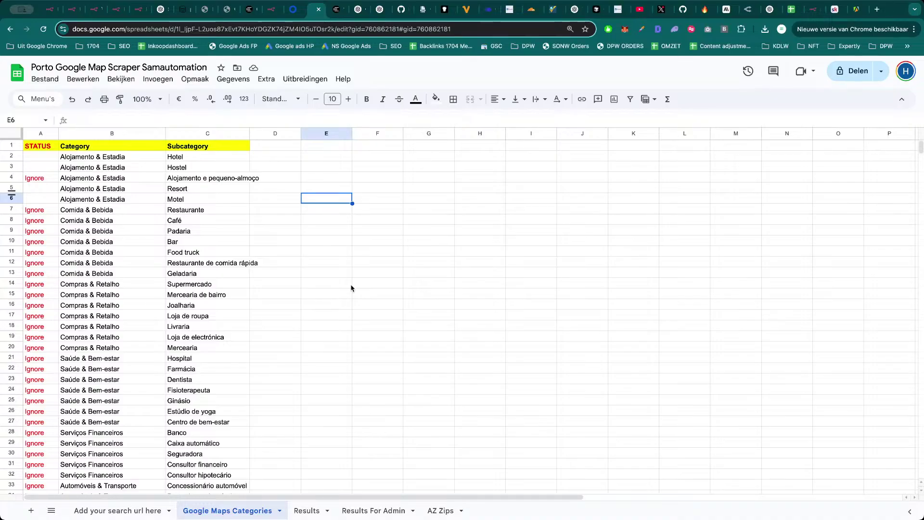
click(335, 273)
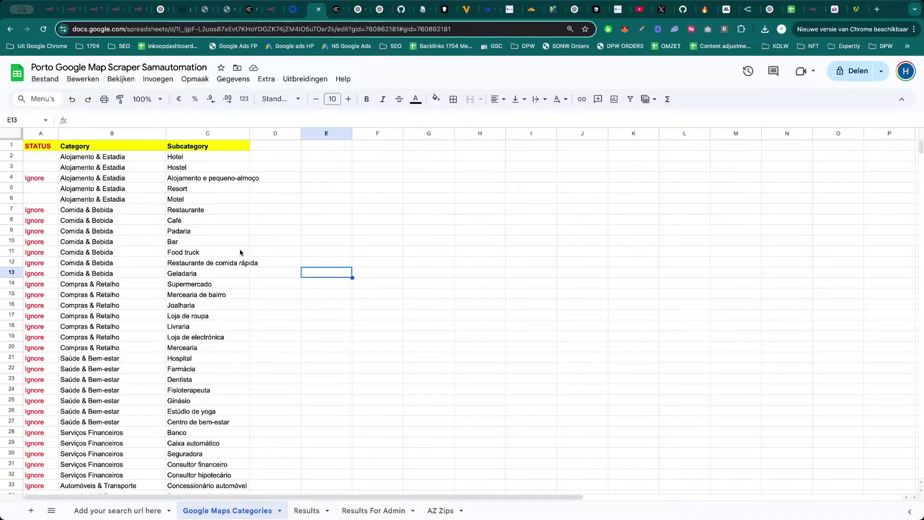
scroll(154, 320, down, 18)
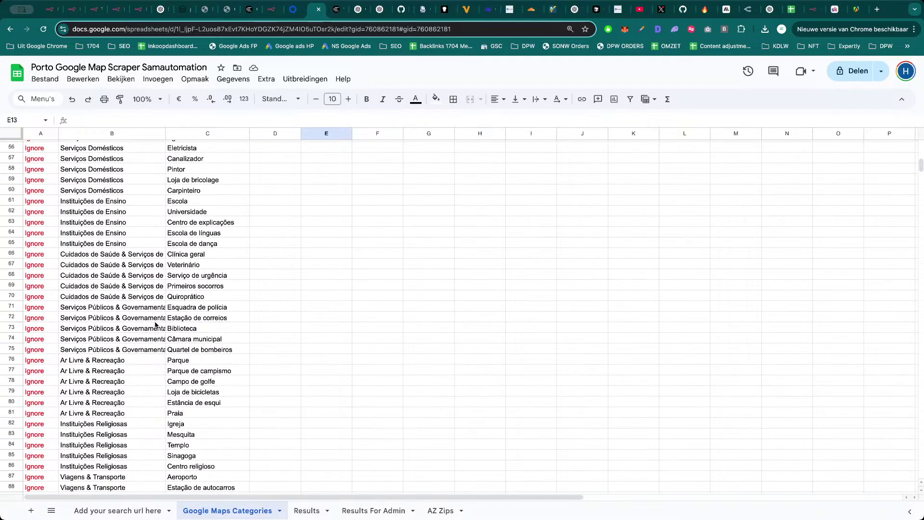
scroll(150, 337, down, 15)
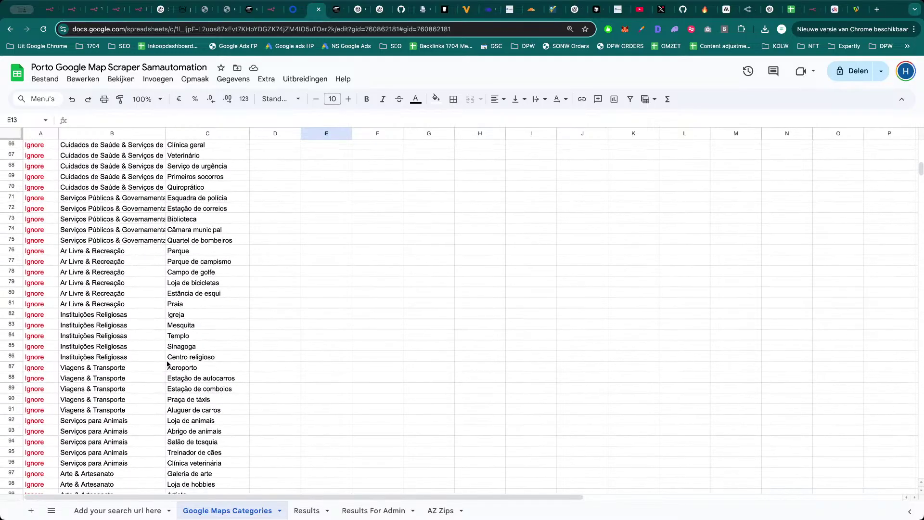
scroll(156, 357, down, 20)
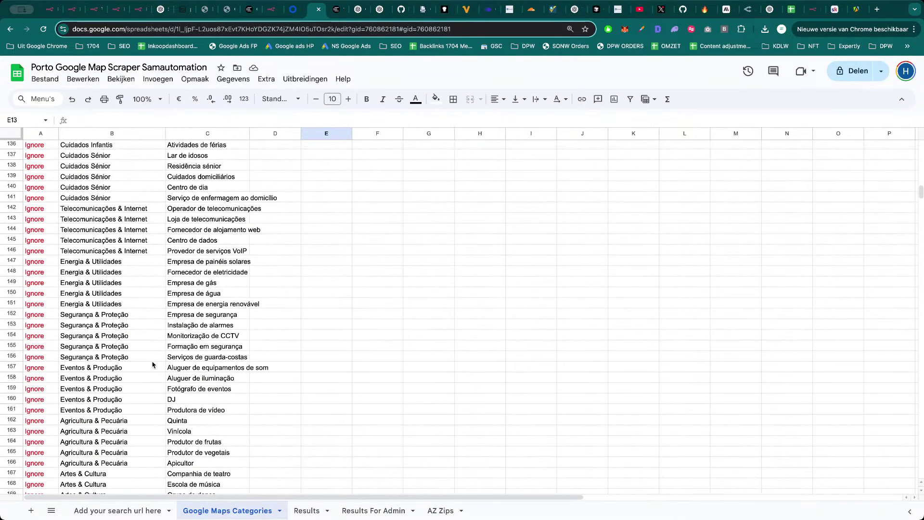
scroll(151, 375, down, 17)
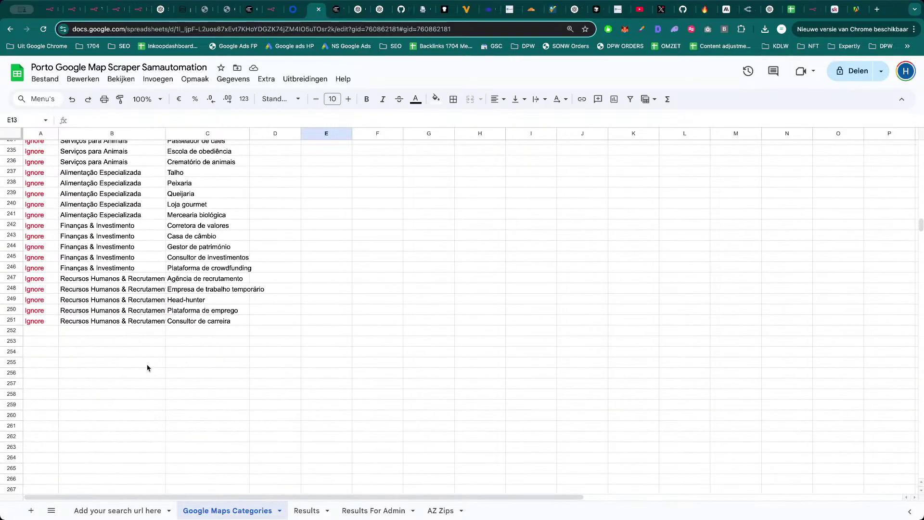
scroll(148, 368, up, 20)
click(367, 277)
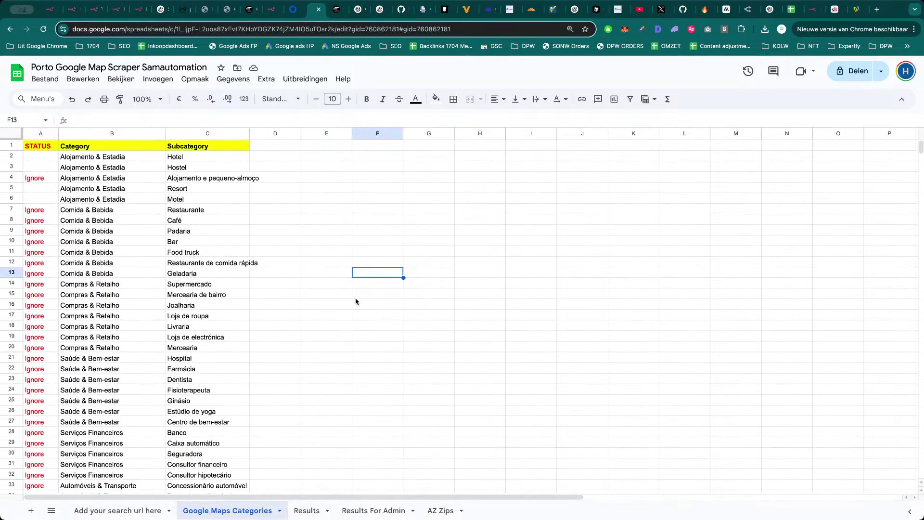
View the Results, Results For Admin and AZ Zips sheets in turn.
click(315, 517)
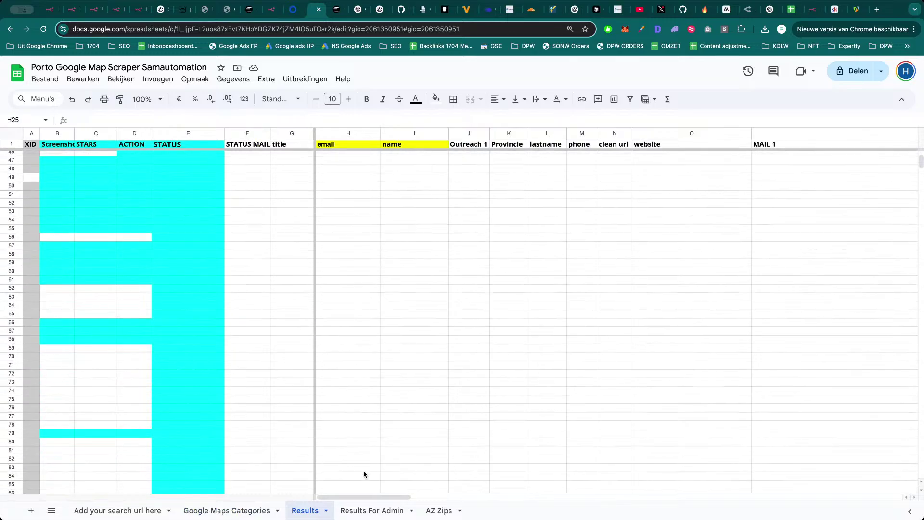
click(372, 510)
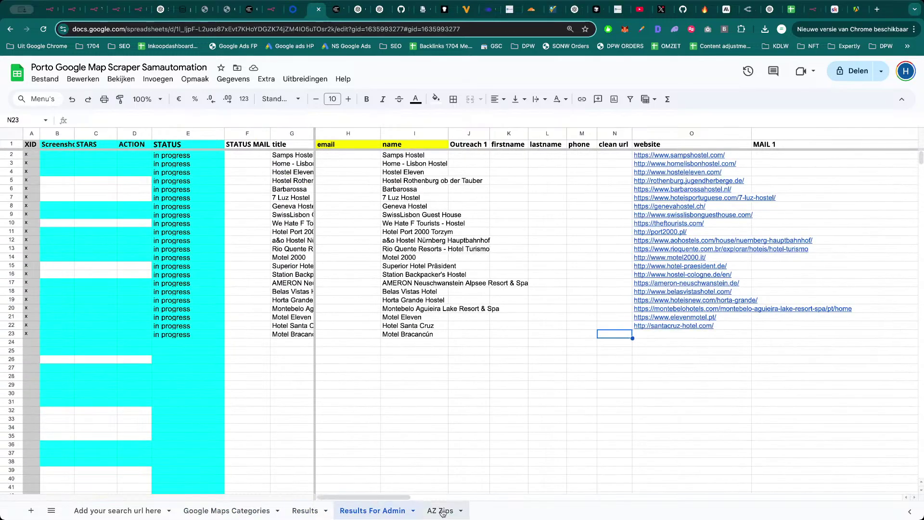
click(439, 511)
scroll(151, 316, down, 7)
scroll(144, 332, down, 5)
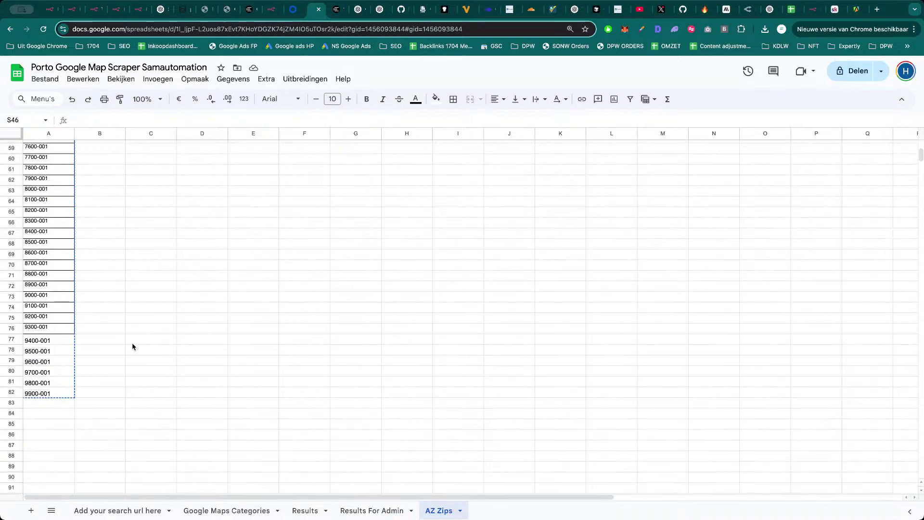
scroll(125, 342, up, 15)
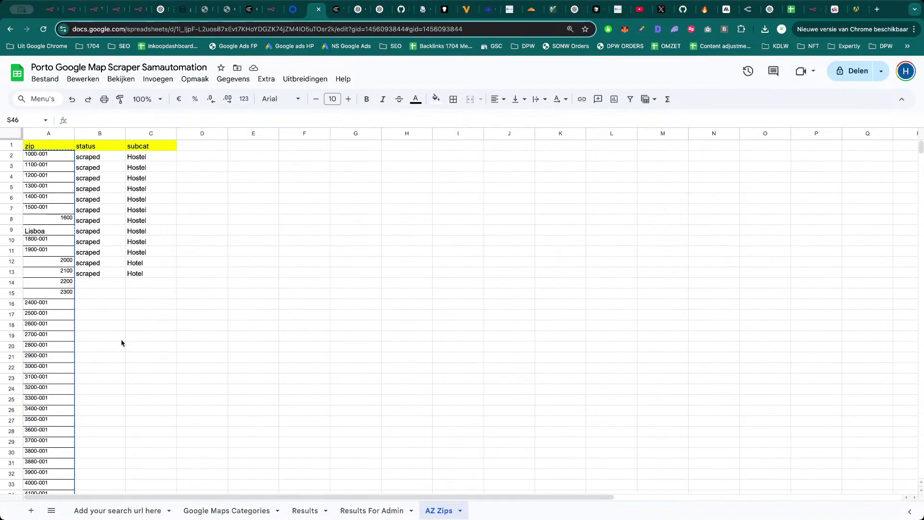
Select the Lisboa and other zip entries, then return to the Browserless workflow in n8n.
click(56, 231)
click(54, 250)
click(46, 232)
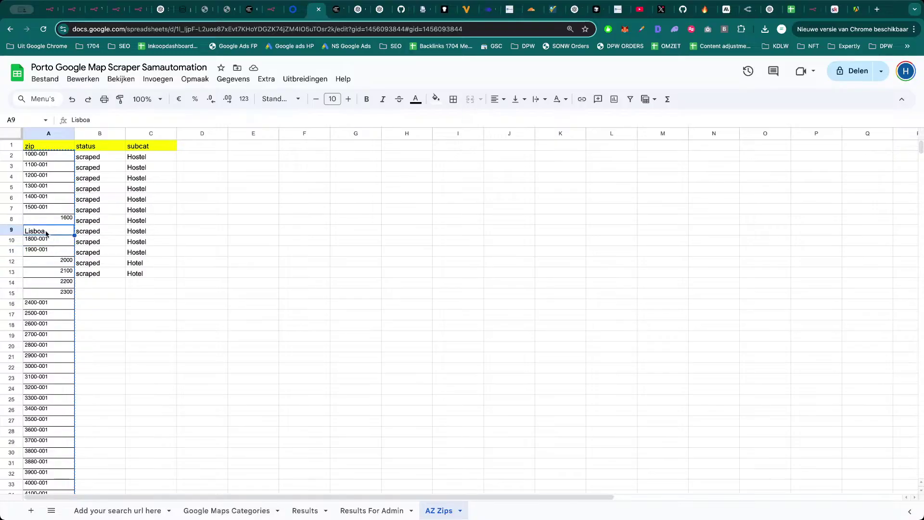
click(46, 260)
click(70, 303)
click(169, 317)
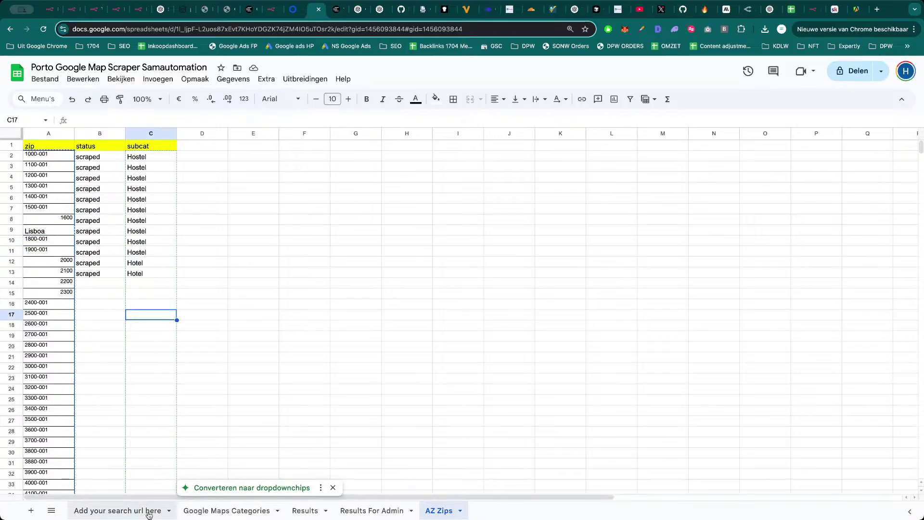
click(318, 348)
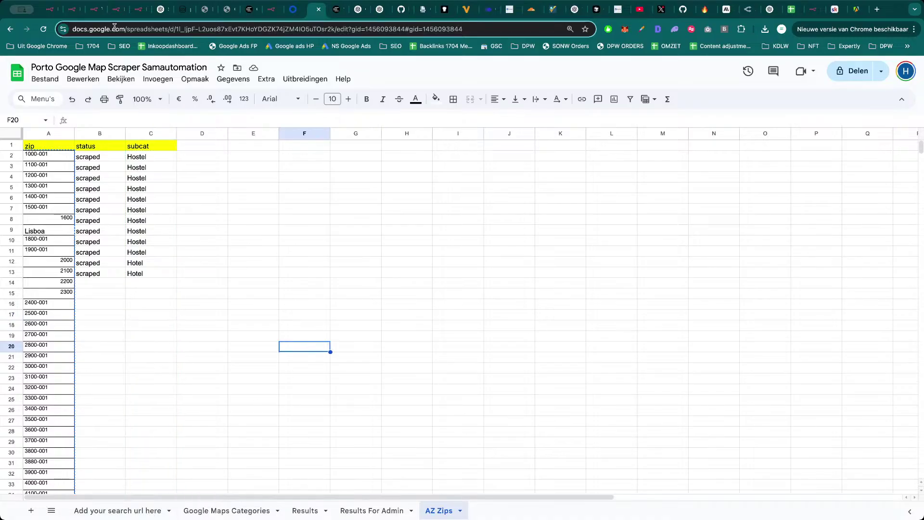
click(116, 9)
scroll(314, 192, down, 3)
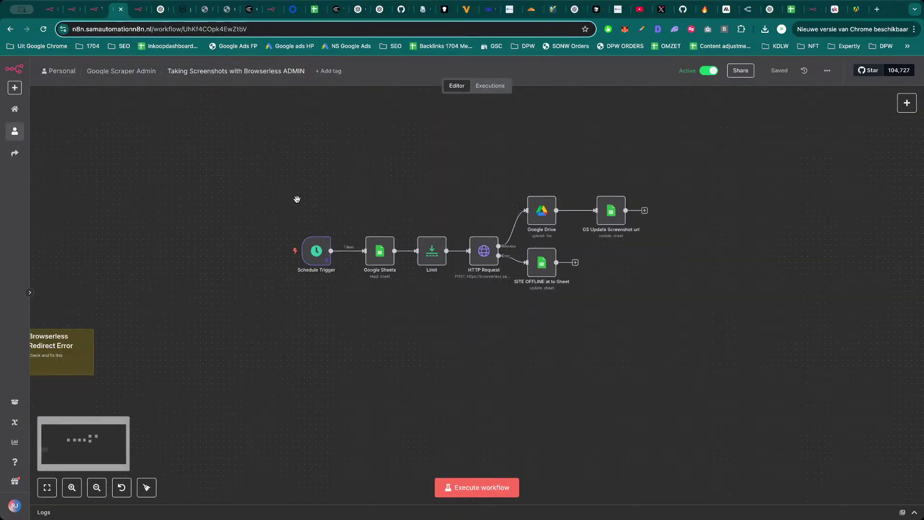
Go from the Porto workflow to the Samautomation Skool community's Classroom course list.
click(70, 9)
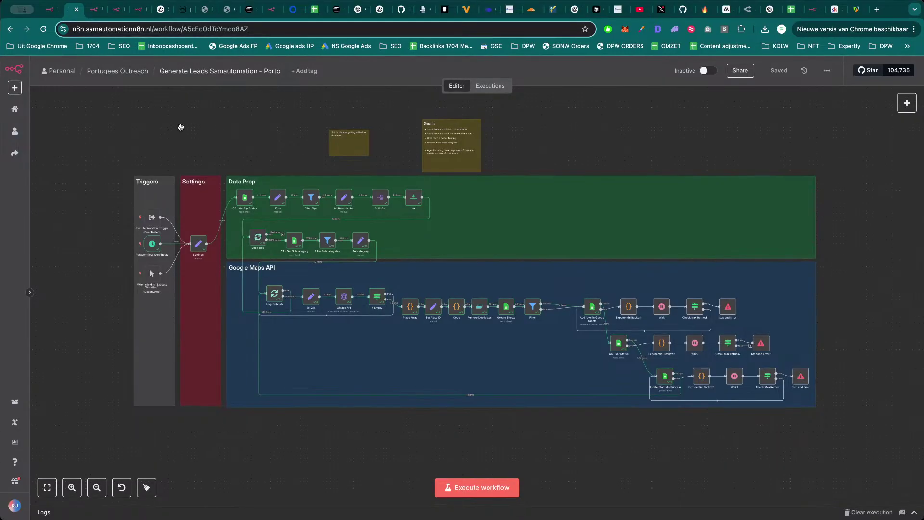
click(836, 9)
click(279, 95)
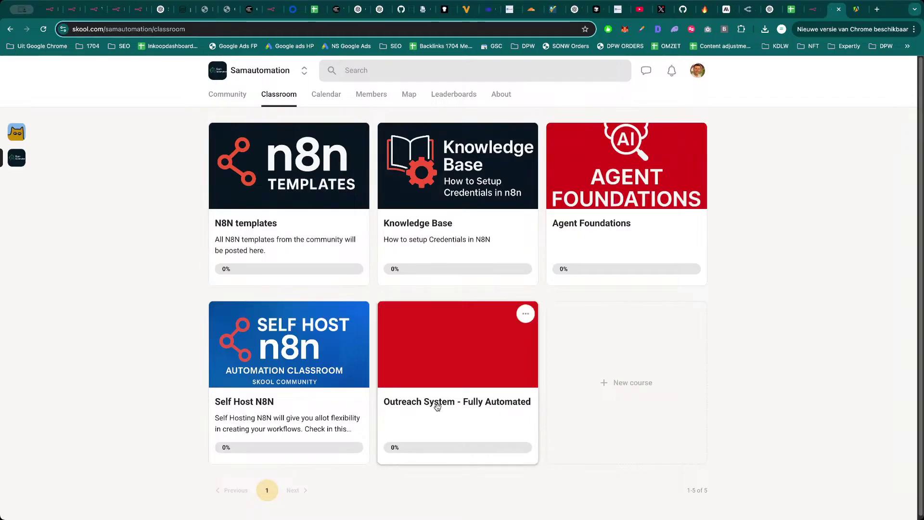
View Steps 1–4 of the Outreach System - Fully Automated course, then return to n8n.
click(411, 357)
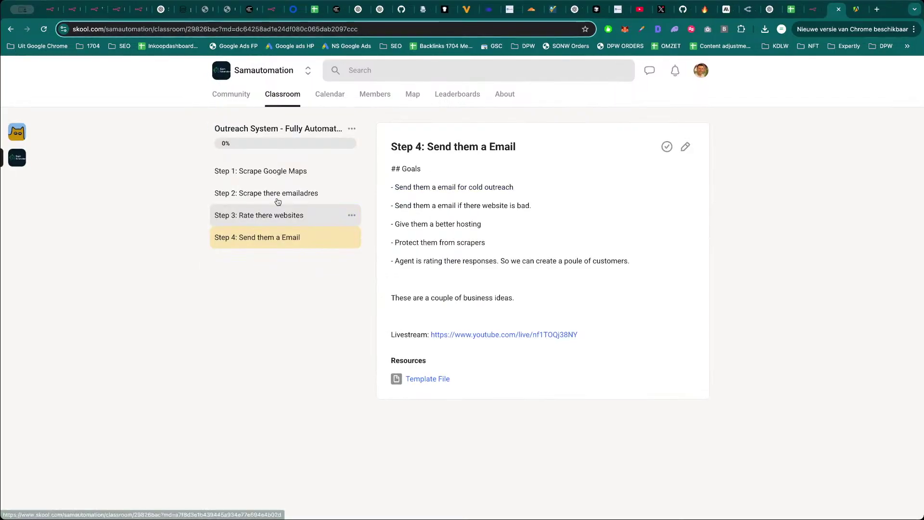
click(280, 176)
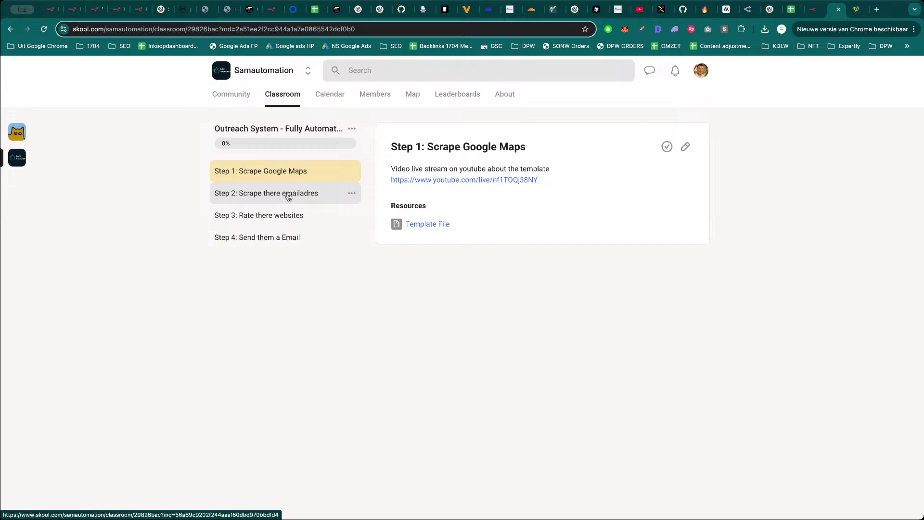
click(289, 197)
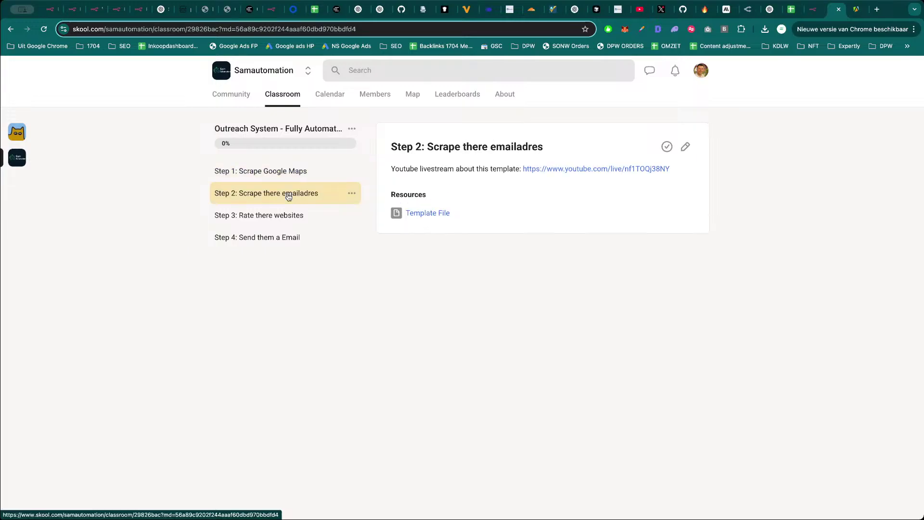
click(288, 220)
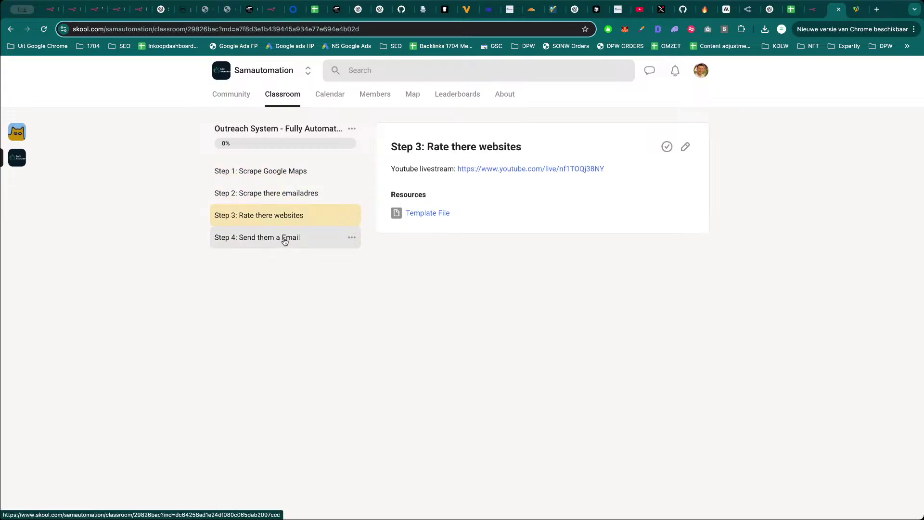
click(285, 241)
key(ctrl+2)
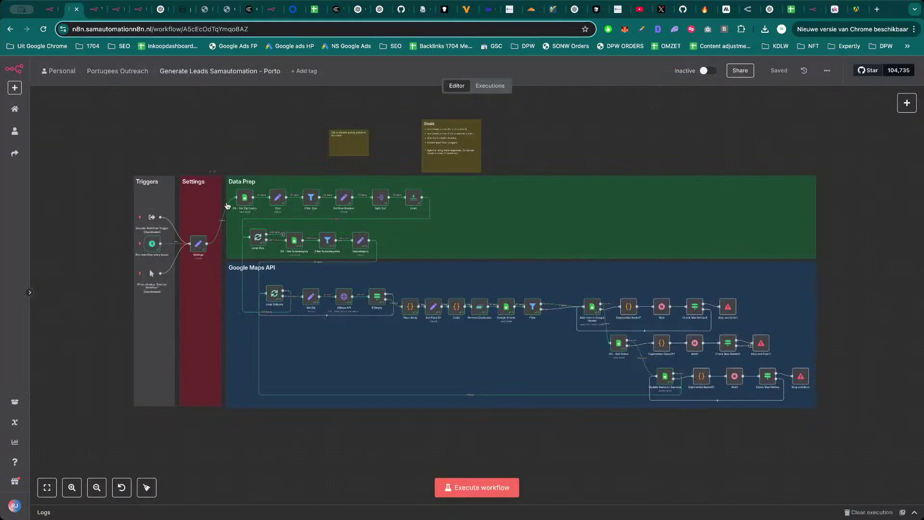
Peek into the Google Scraper Samautomation, Google Scraper Admin and Portugees Outreach folders, then show the Digital agency Workflow.
click(61, 71)
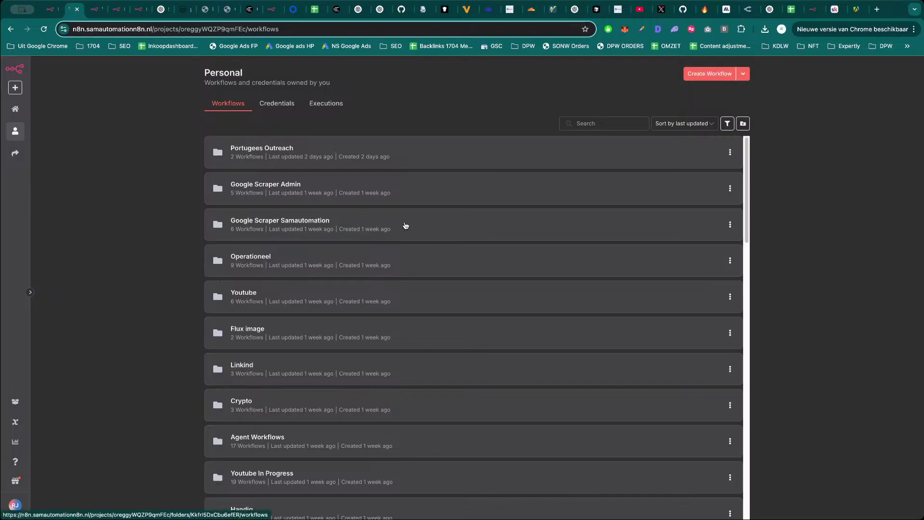
click(406, 226)
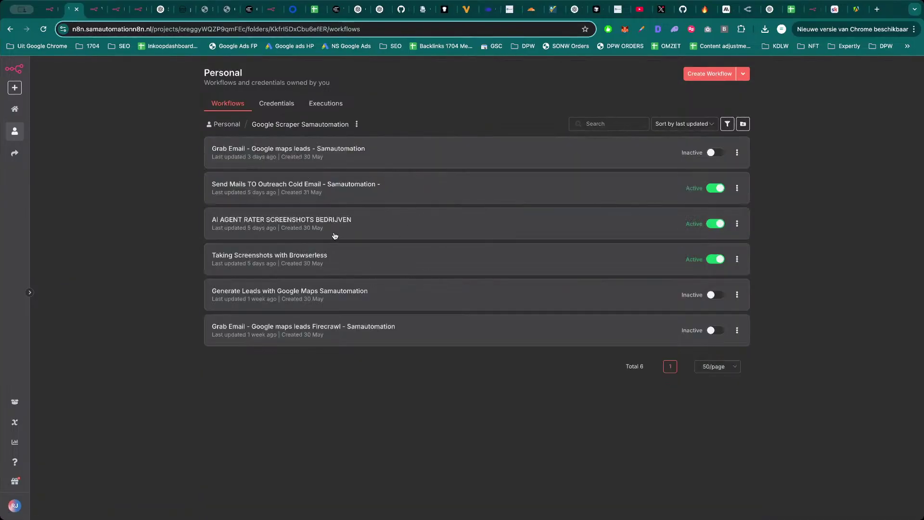
key(super+bracketleft)
click(378, 194)
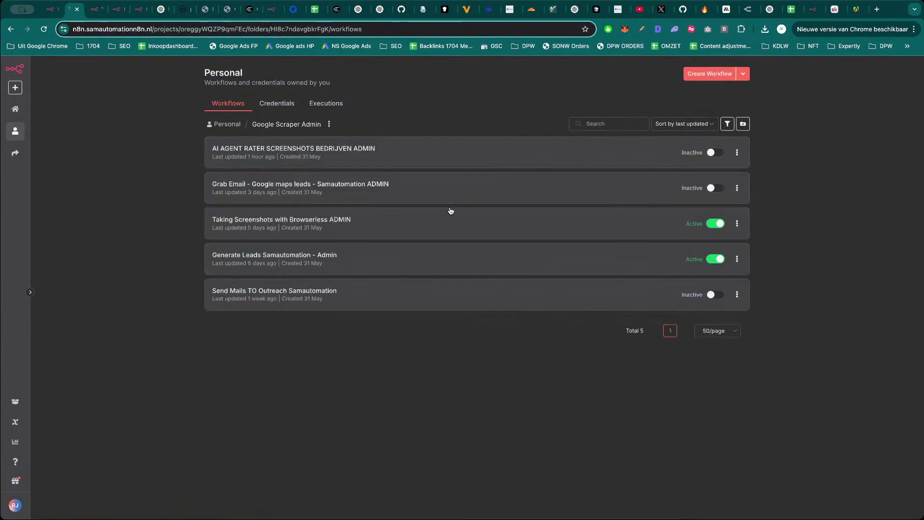
key(super+bracketleft)
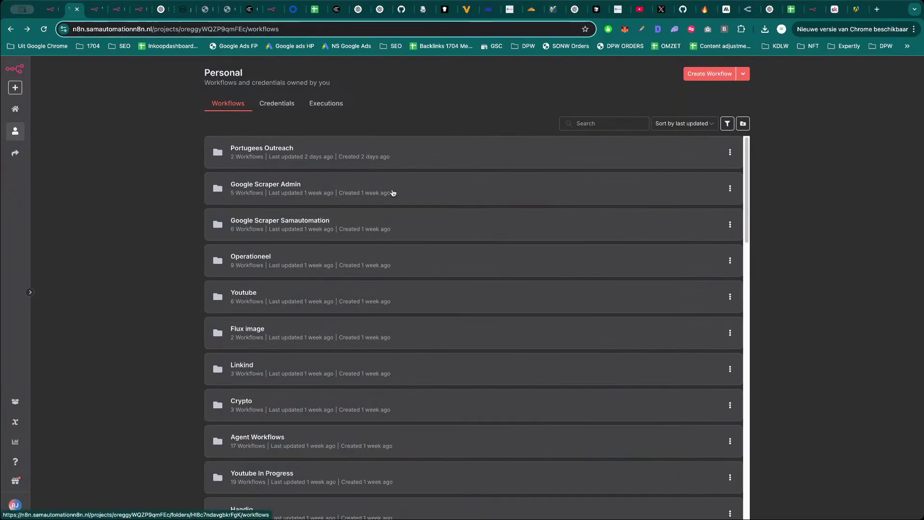
click(404, 158)
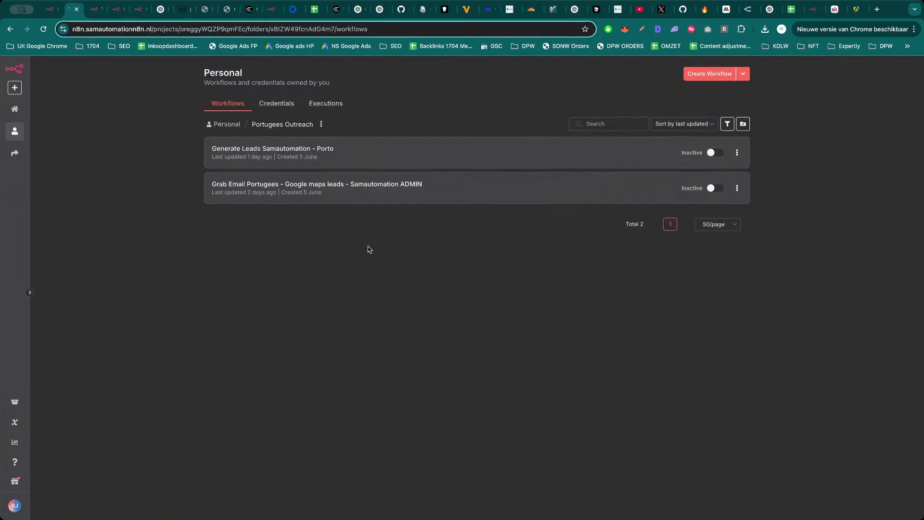
key(super+bracketleft)
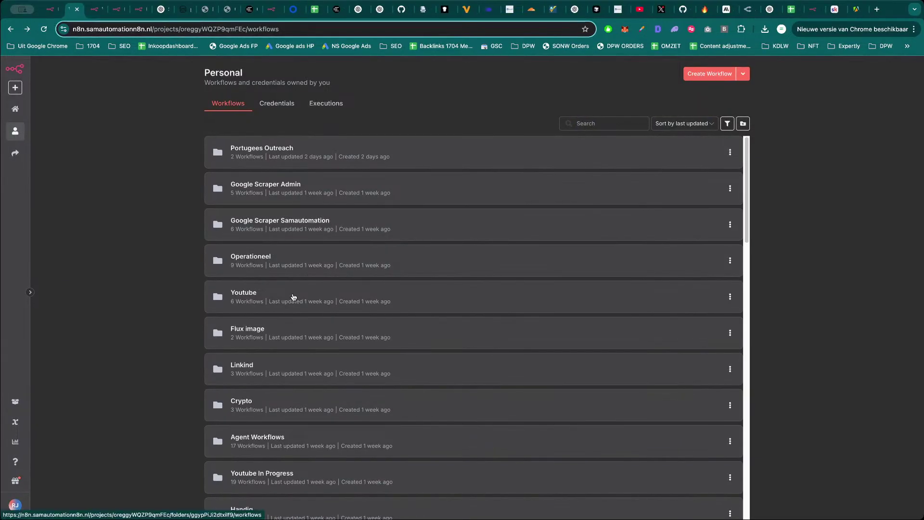
click(139, 10)
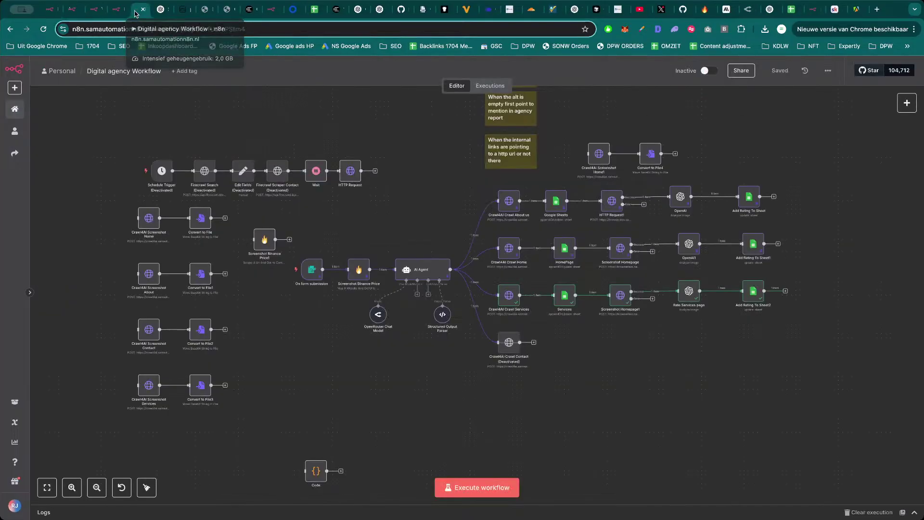
Browse the Youtube folder, then open YT News Entertainment- Reporter John V2 from Youtube Werkend.
scroll(606, 346, right, 2)
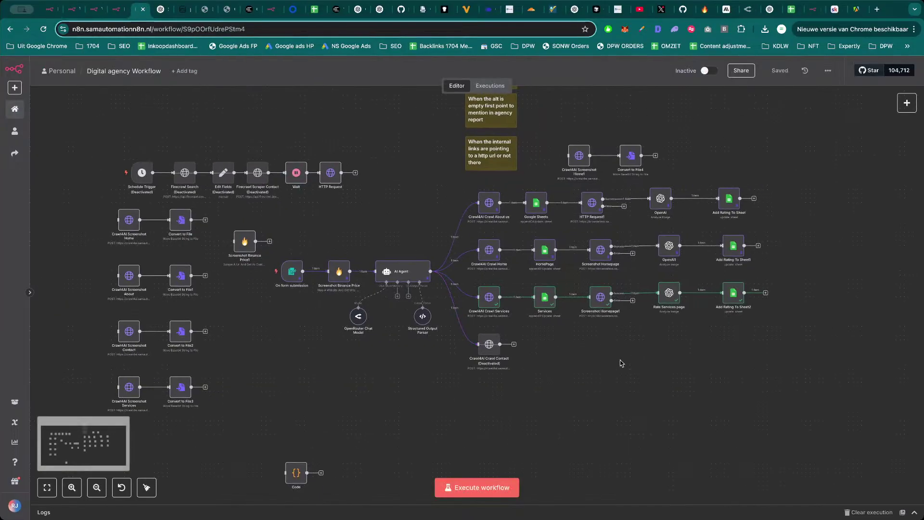
drag(628, 372, 660, 385)
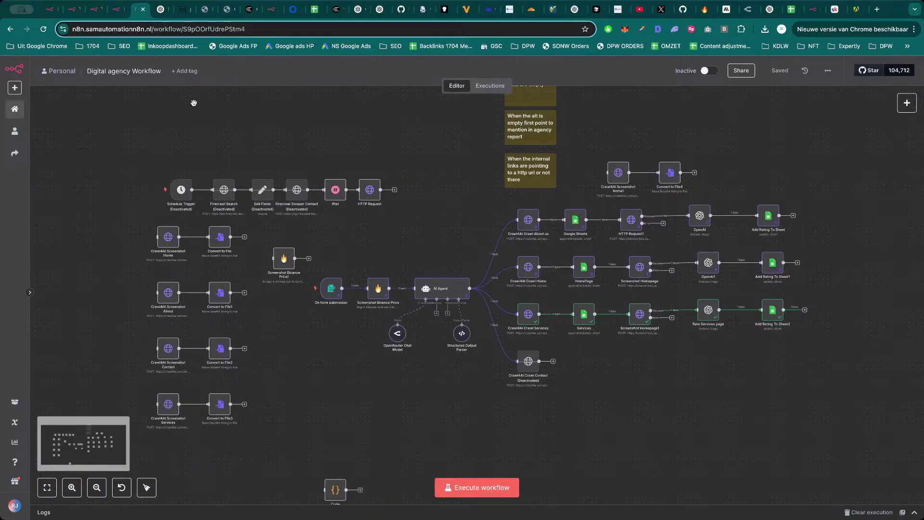
key(super+2)
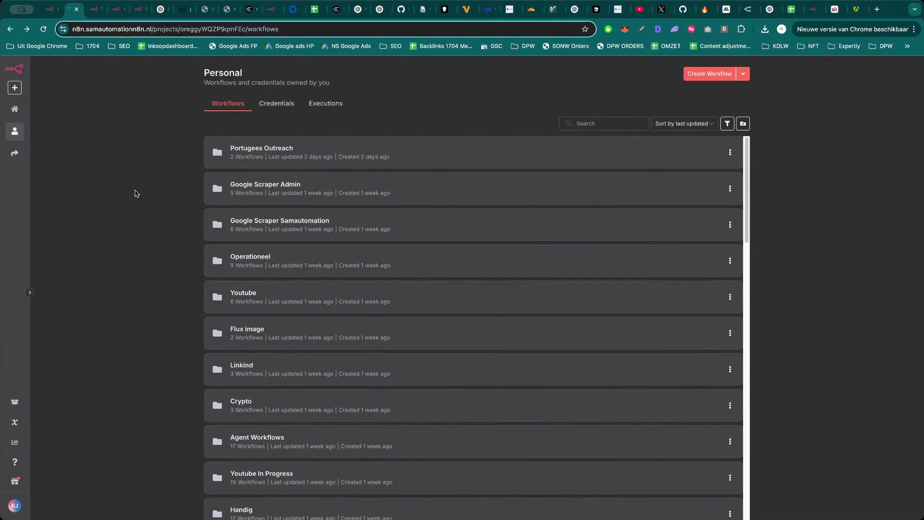
click(319, 295)
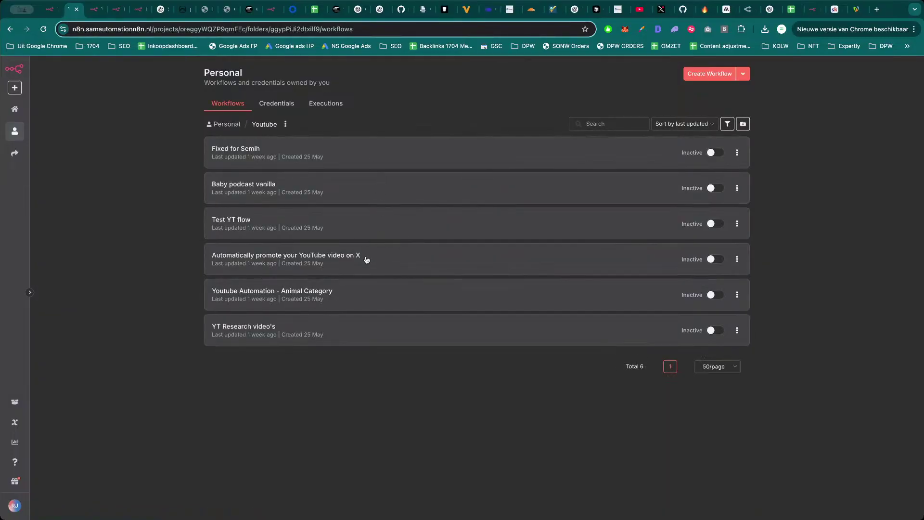
key(super+bracketleft)
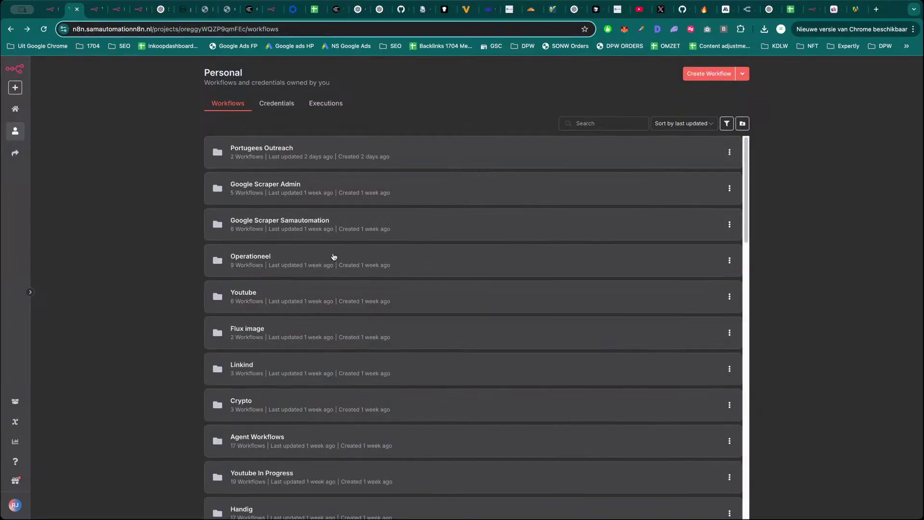
scroll(343, 338, down, 10)
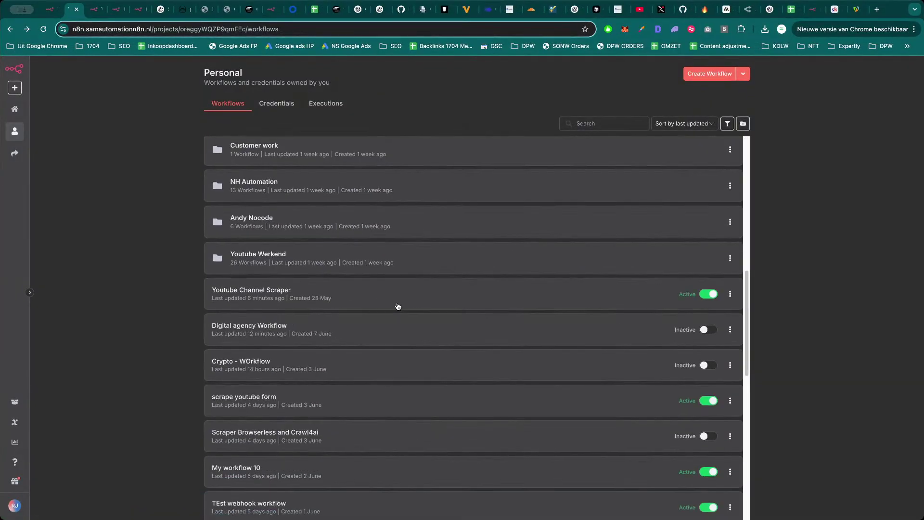
scroll(385, 279, up, 1)
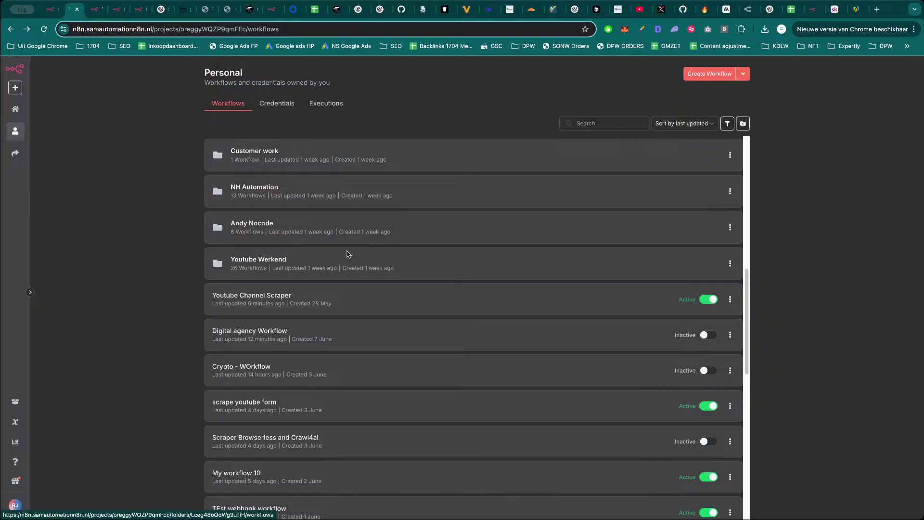
click(347, 254)
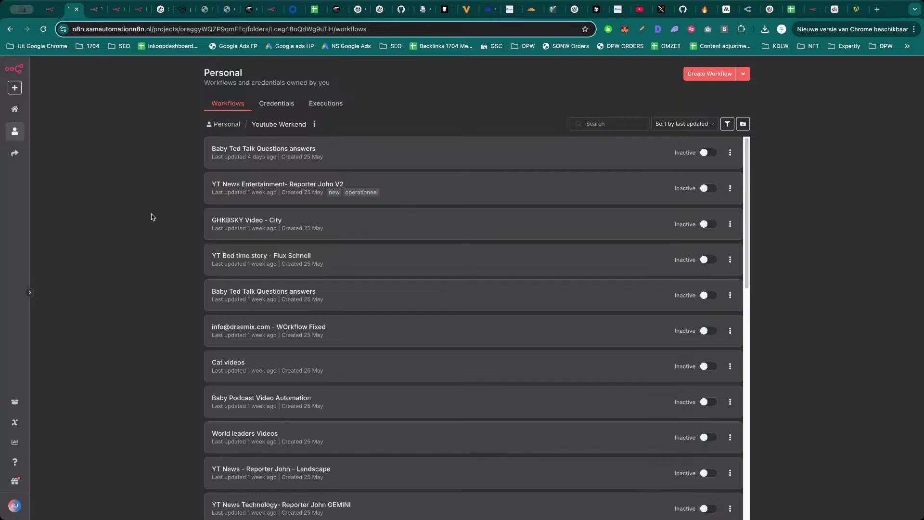
click(414, 190)
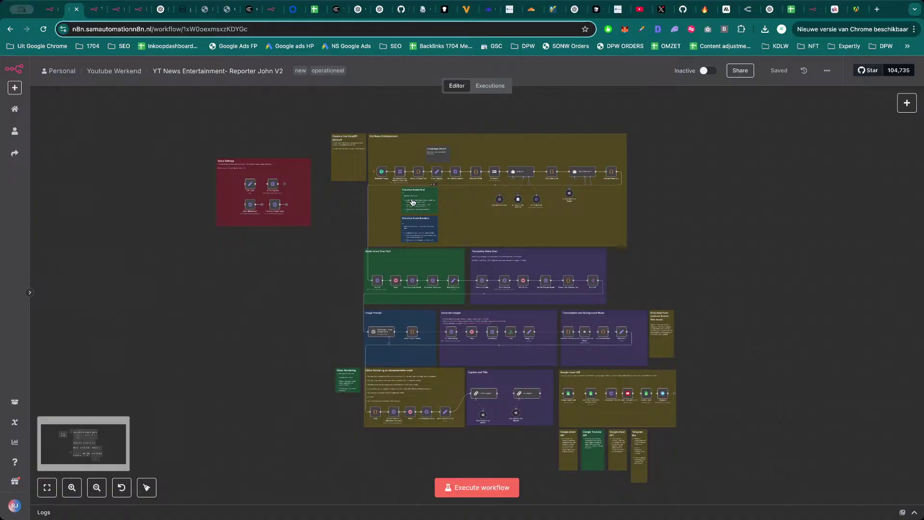
Inspect the Get Google News Entertainment 24h node's settings.
scroll(376, 186, up, 5)
scroll(376, 186, up, 3)
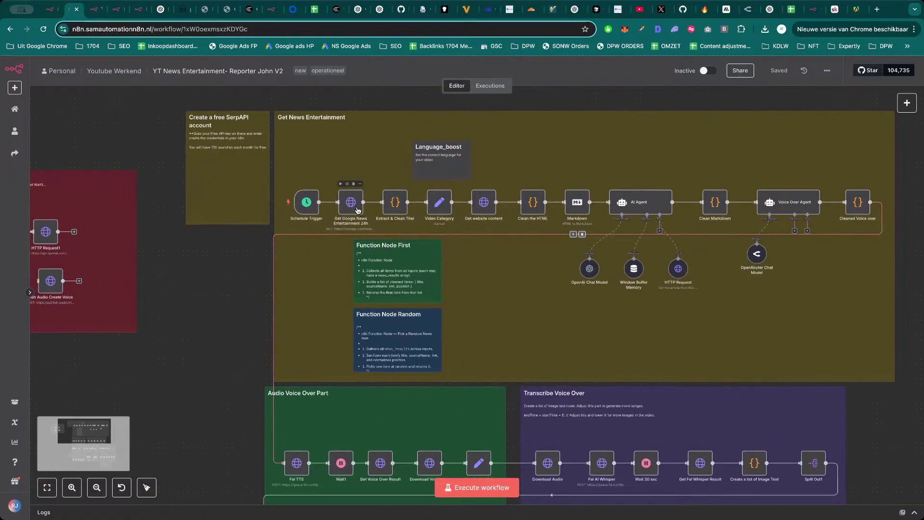
scroll(681, 262, down, 5)
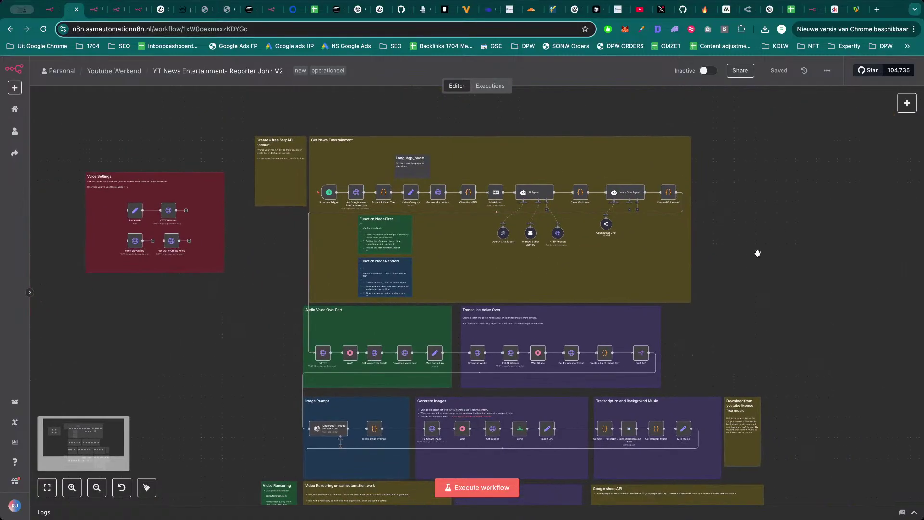
scroll(738, 207, down, 3)
scroll(739, 206, down, 1)
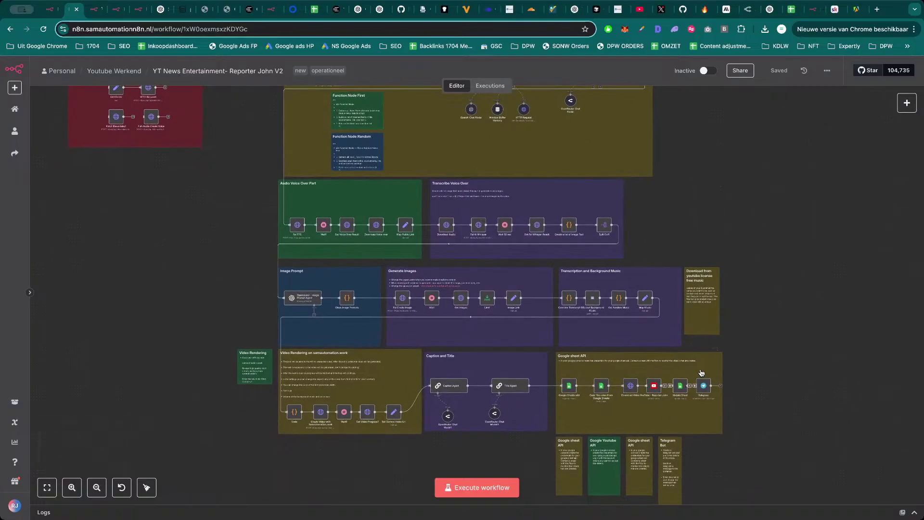
scroll(799, 330, up, 1)
drag(799, 330, 794, 383)
scroll(293, 196, up, 1)
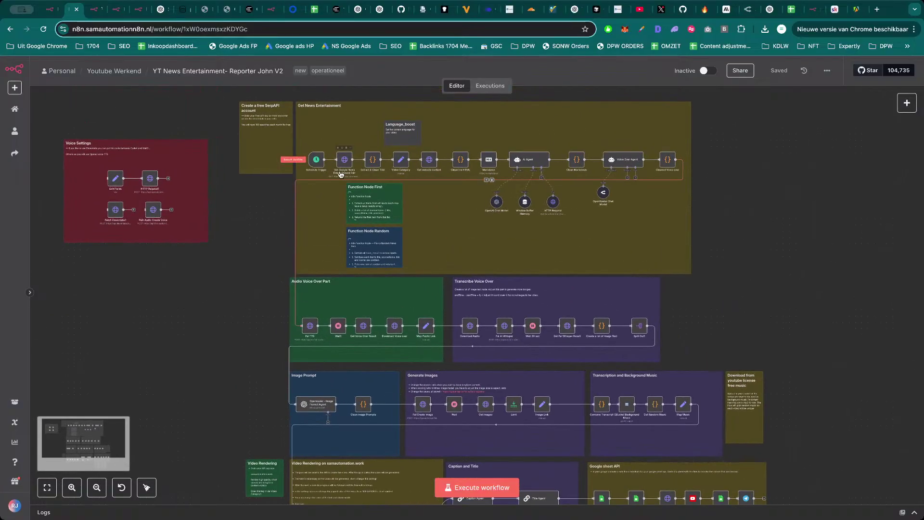
double_click(341, 162)
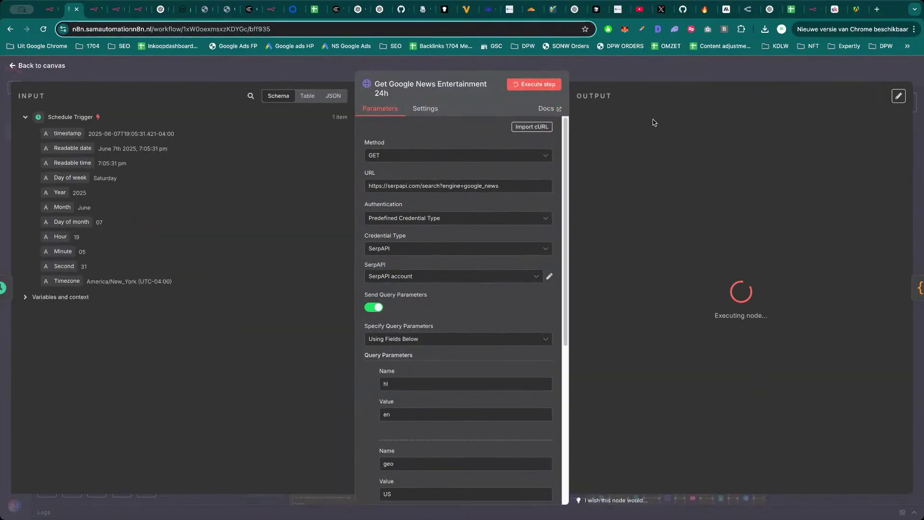
click(675, 77)
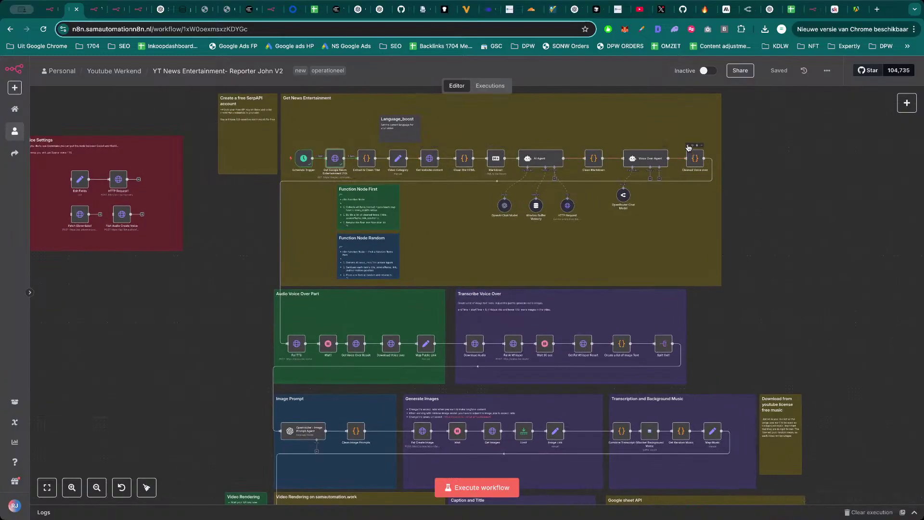
Execute the workflow up to the Cleaned Voice over step.
click(688, 145)
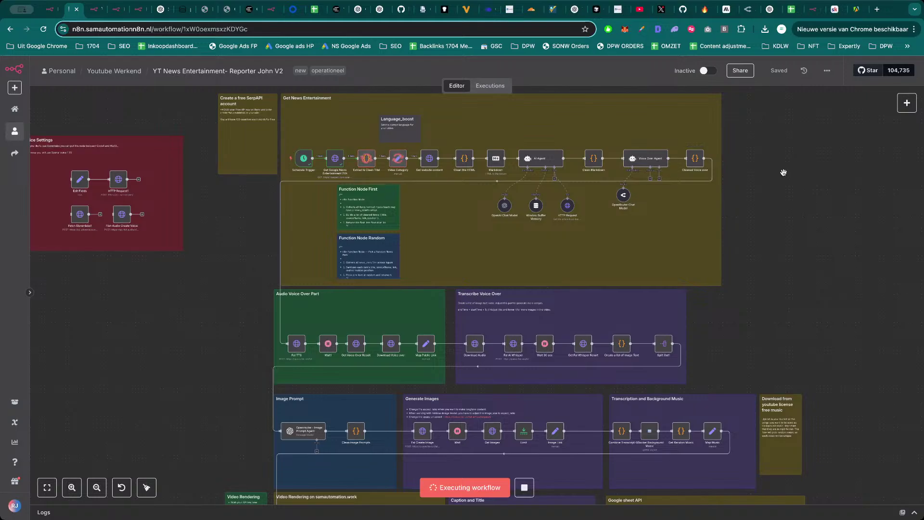
drag(780, 152, 755, 188)
scroll(754, 188, up, 2)
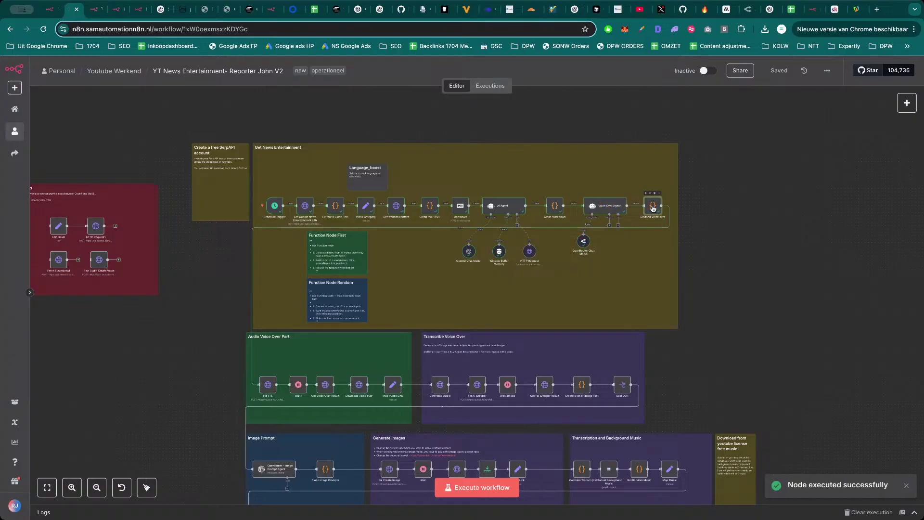
double_click(653, 206)
drag(741, 147, 818, 298)
click(818, 297)
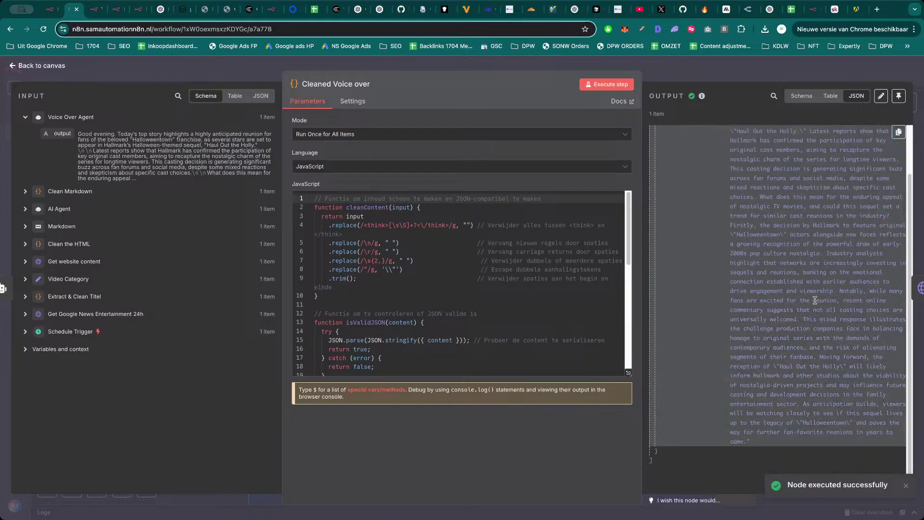
scroll(813, 312, up, 1)
key(Escape)
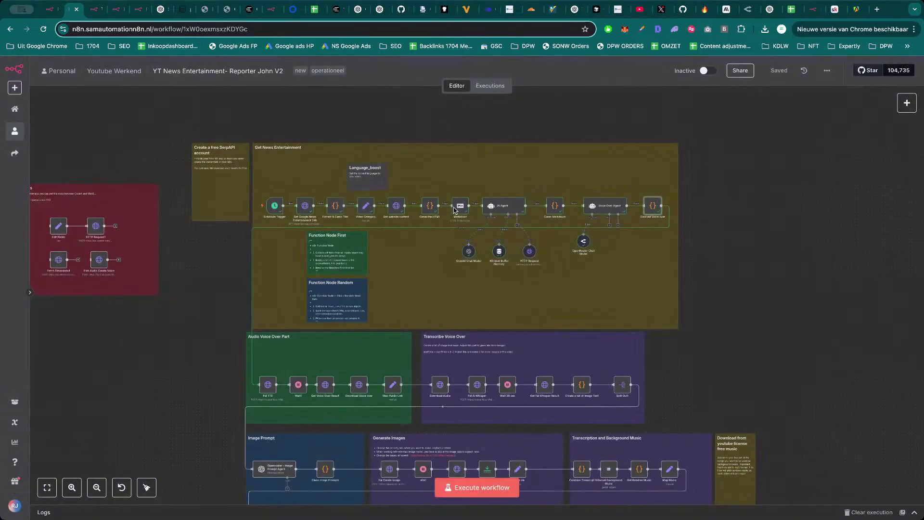
double_click(364, 208)
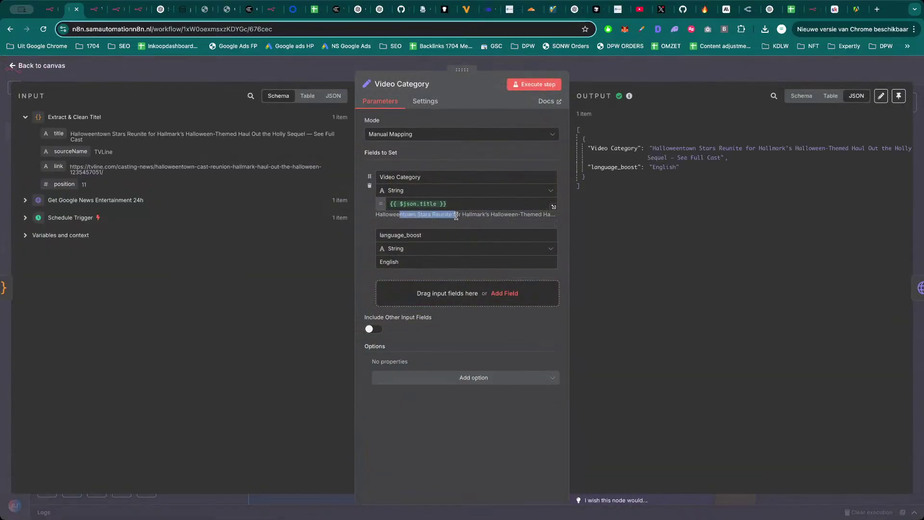
click(553, 206)
key(Escape)
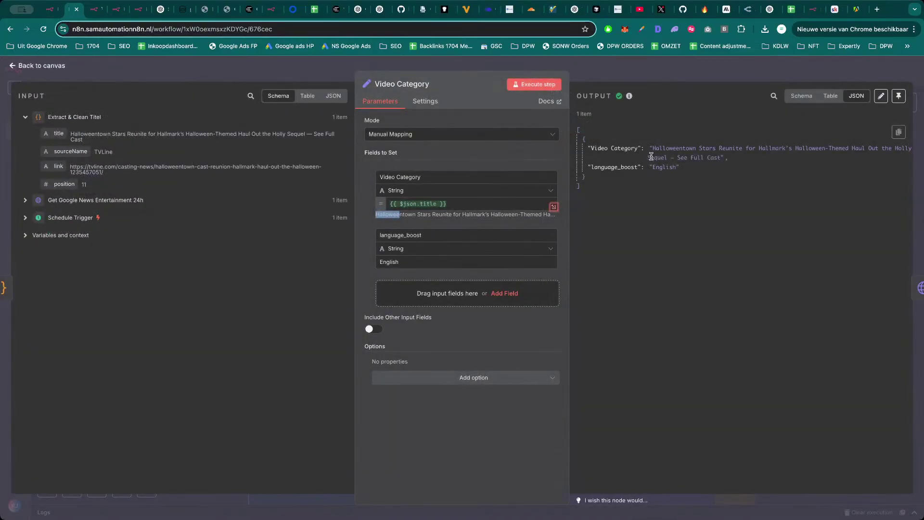
click(703, 158)
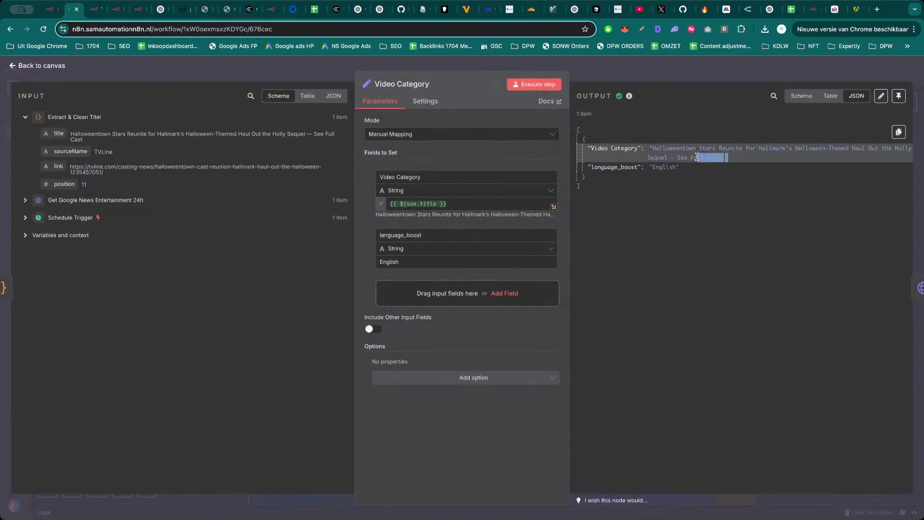
click(692, 83)
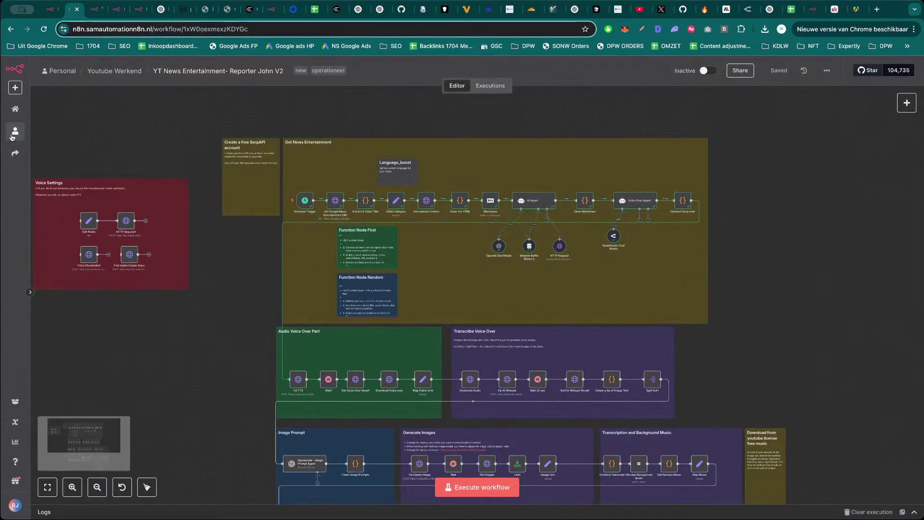
scroll(225, 256, down, 5)
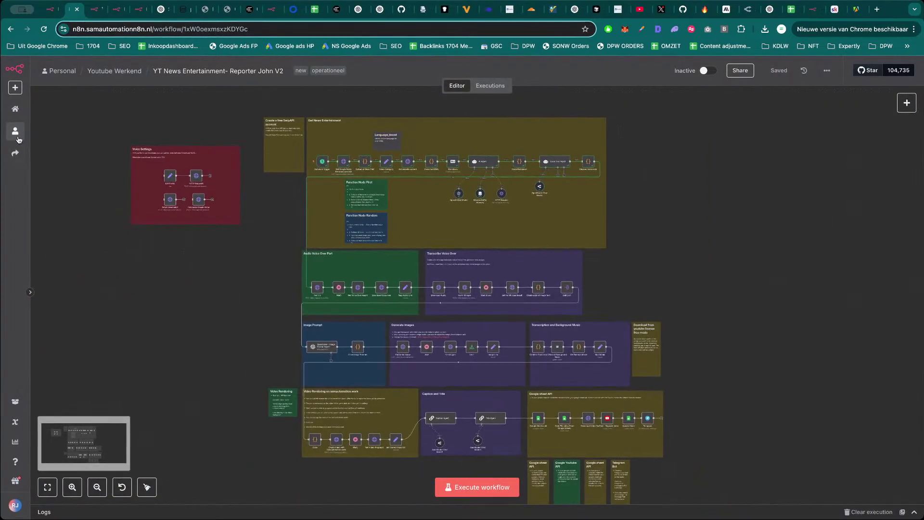
click(14, 131)
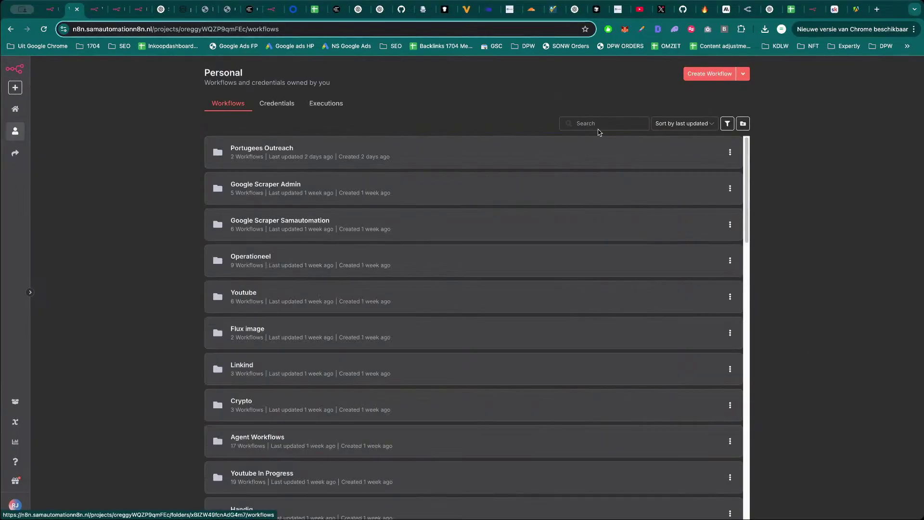
Search workflows for 'long', open YT Bedtime Story - Samautomation - LongForm, then view the YouTube videos.
click(599, 124)
text(long)
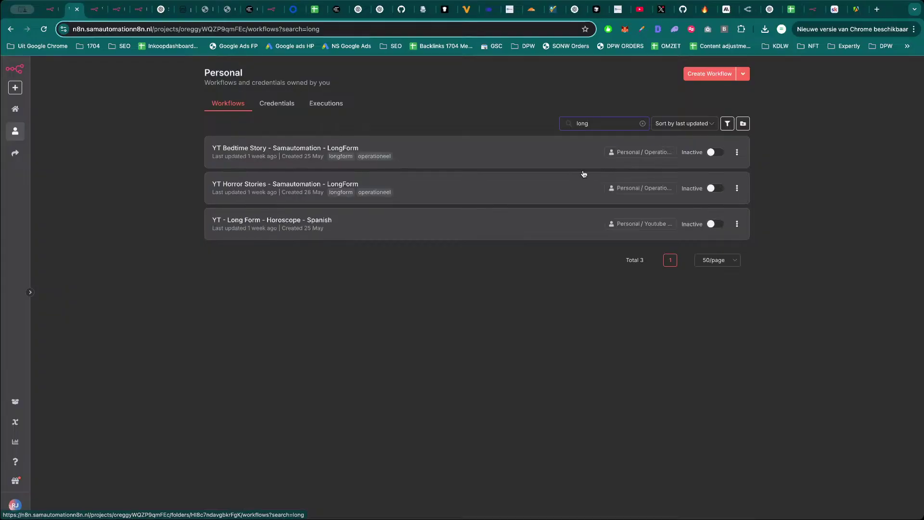
click(426, 153)
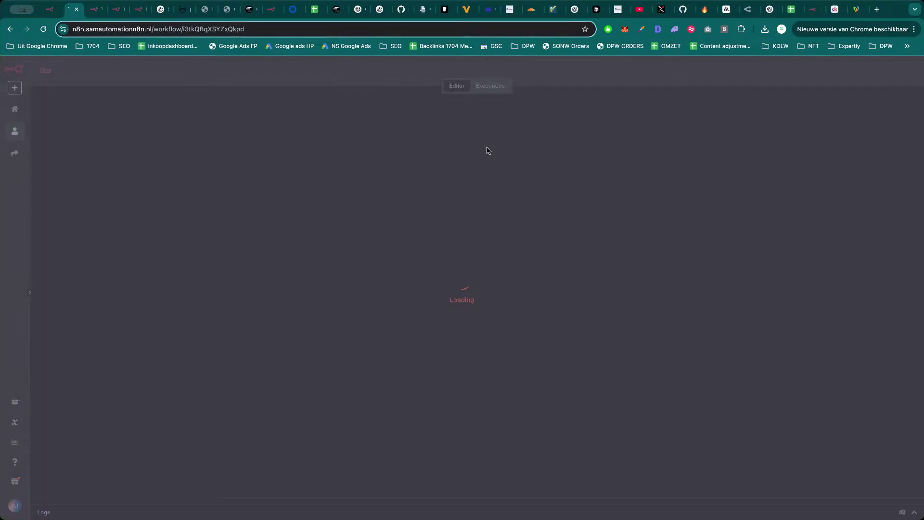
click(634, 12)
scroll(498, 269, down, 1)
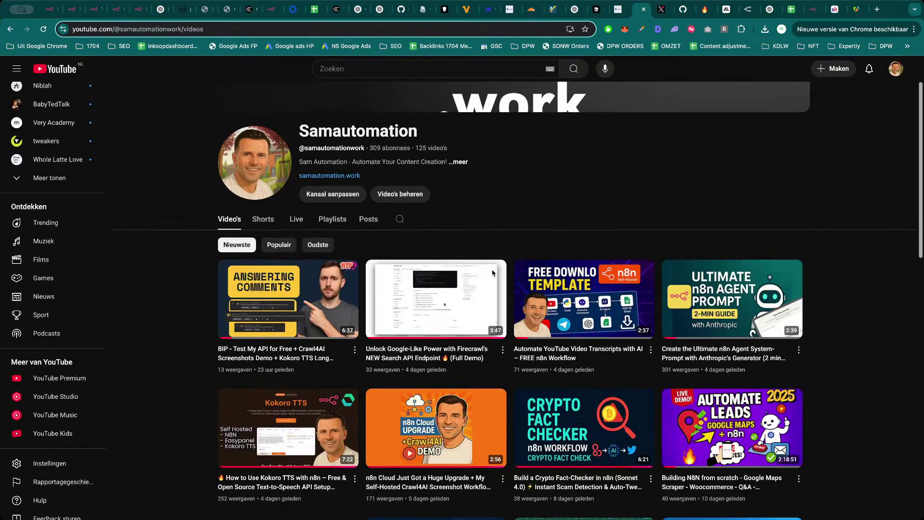
Copy the Self Host N8N tutorial stream's link from the channel's Live tab.
click(297, 219)
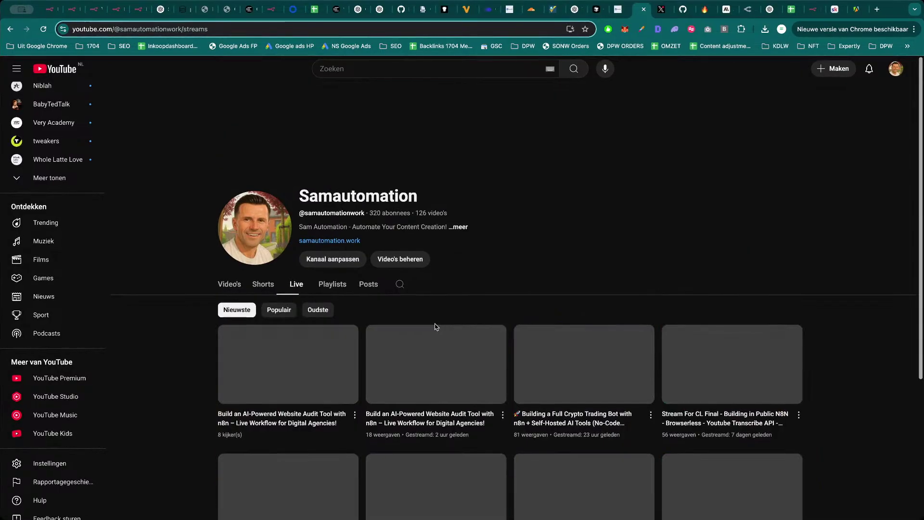
scroll(587, 379, down, 1)
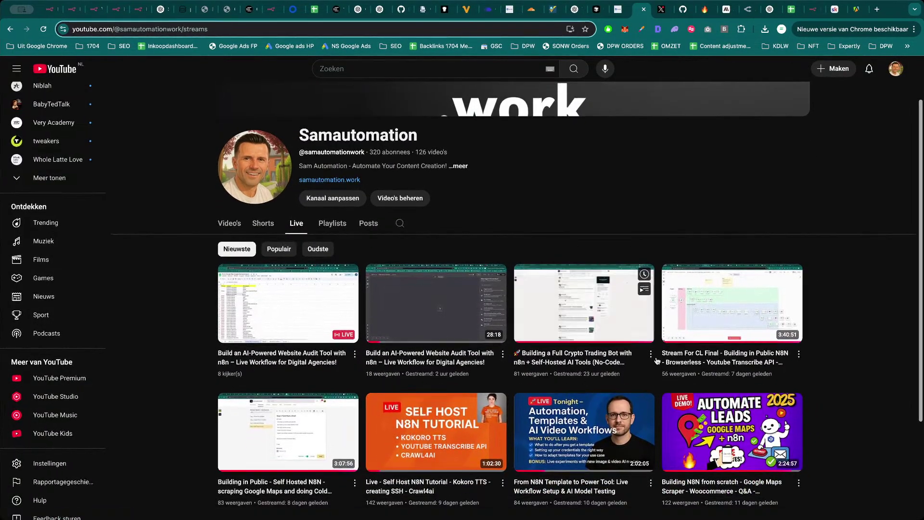
scroll(300, 319, down, 3)
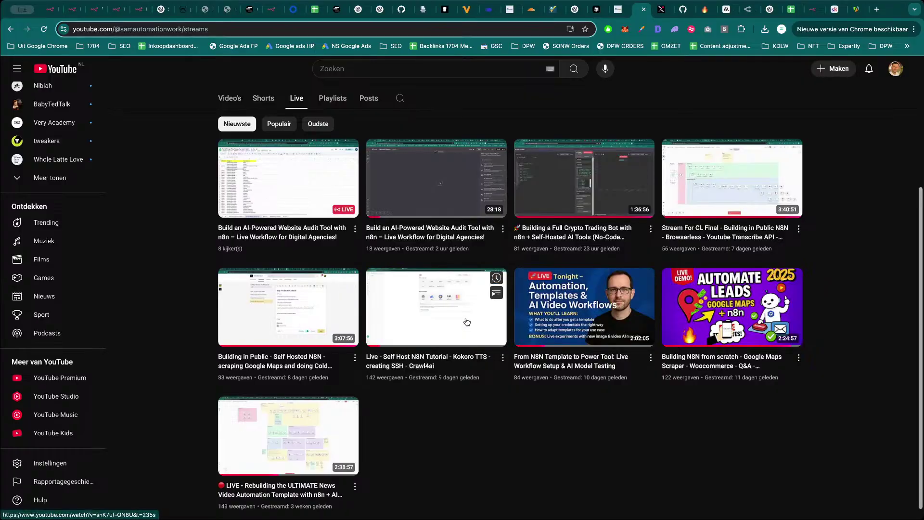
right_click(436, 311)
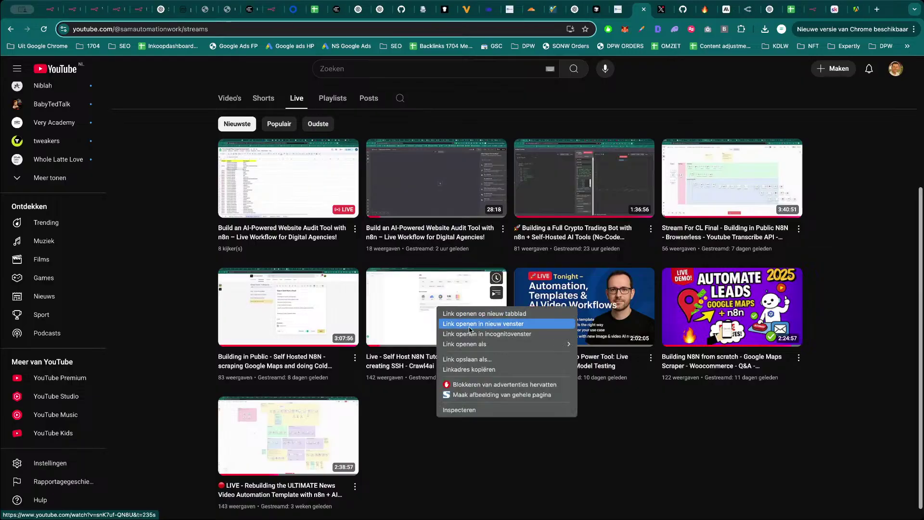
click(469, 370)
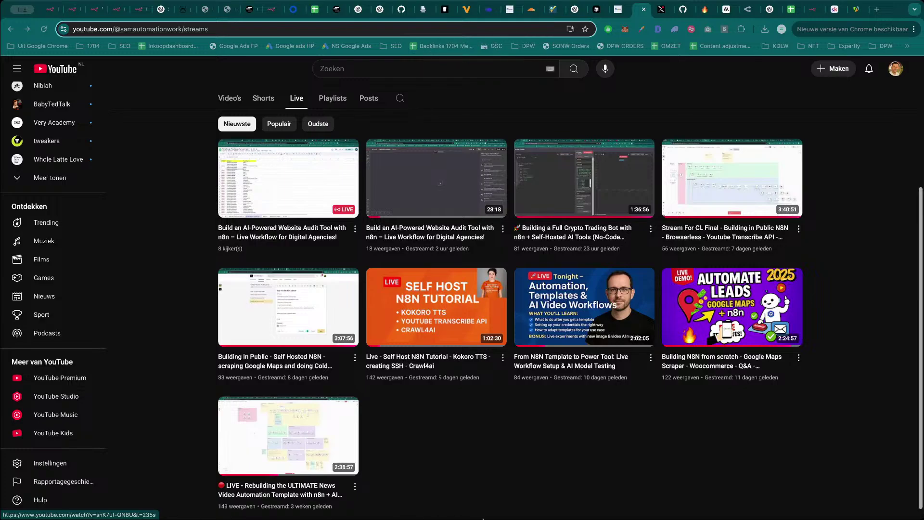
click(835, 10)
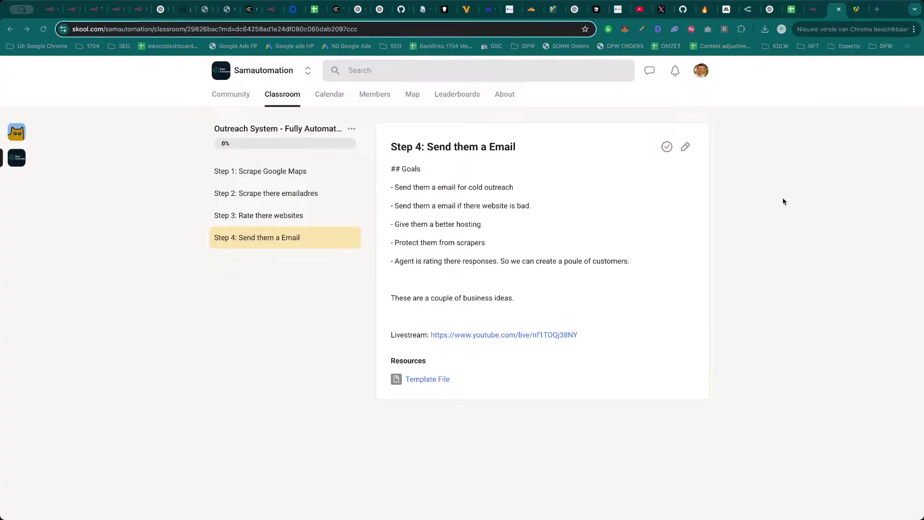
Load samautomation.work in a new tab, close it, then go back to the YouTube live streams.
key(ctrl+t)
text(samautomation.work)
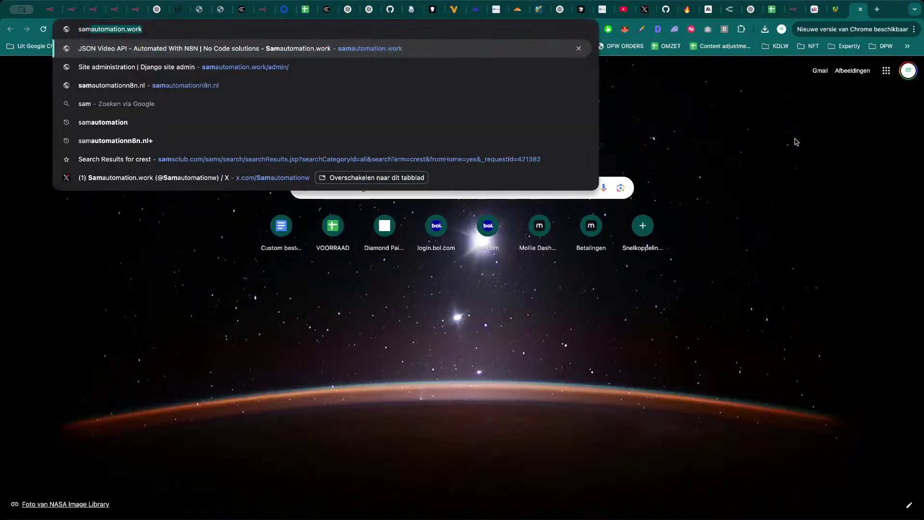
key(Return)
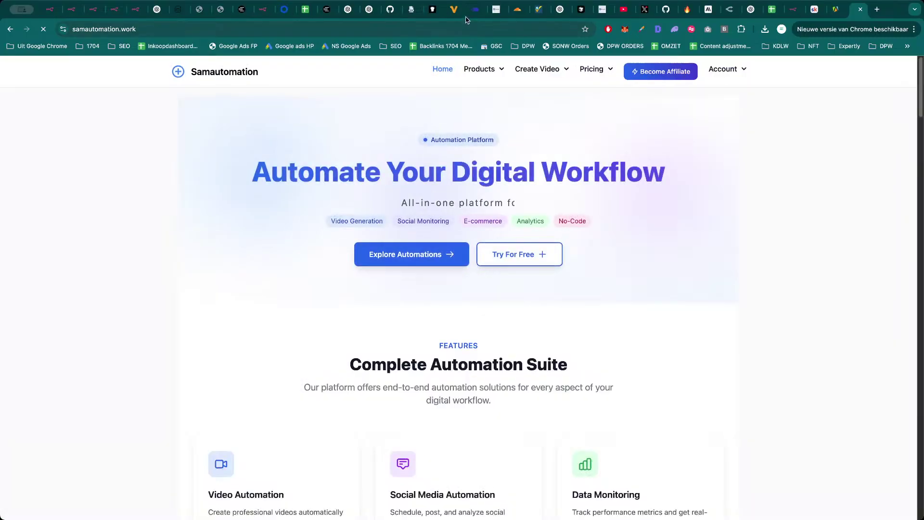
click(466, 30)
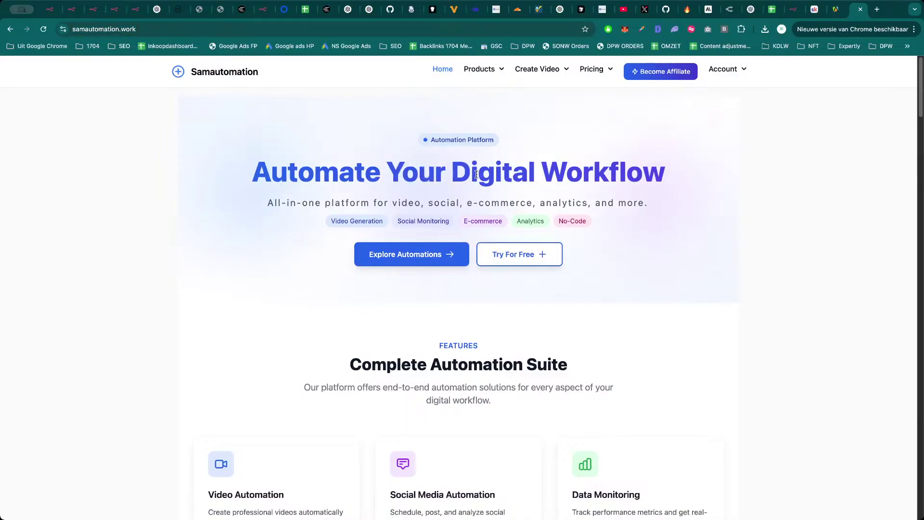
key(super+w)
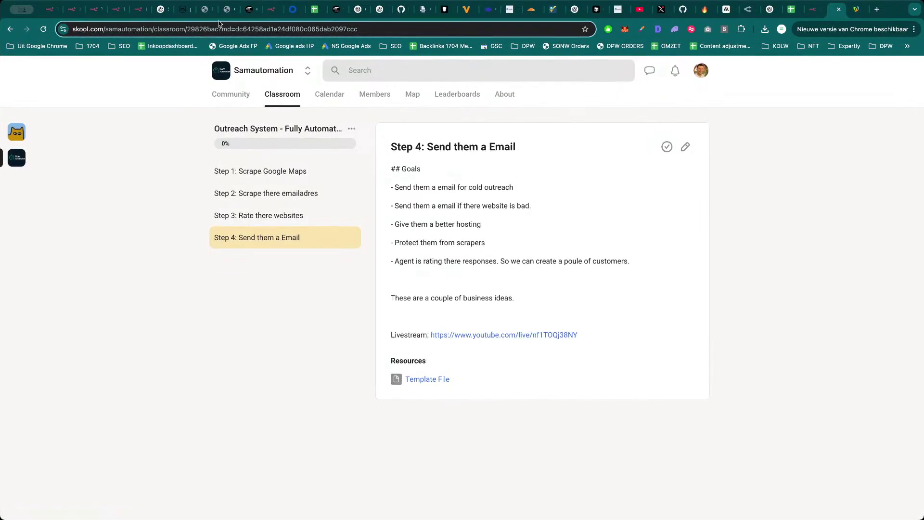
click(116, 9)
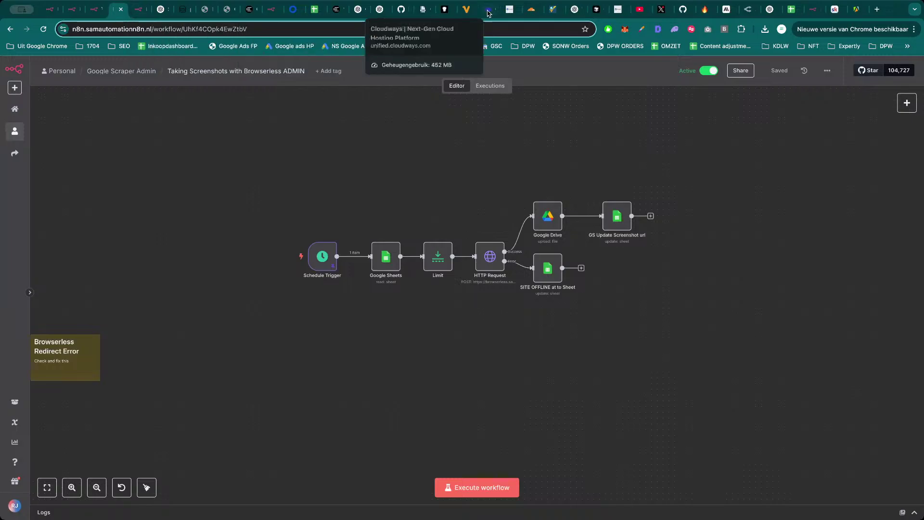
click(640, 9)
Copy the last stream's link, about rebuilding the news video automation template, and return to n8n.
mouse_move(762, 199)
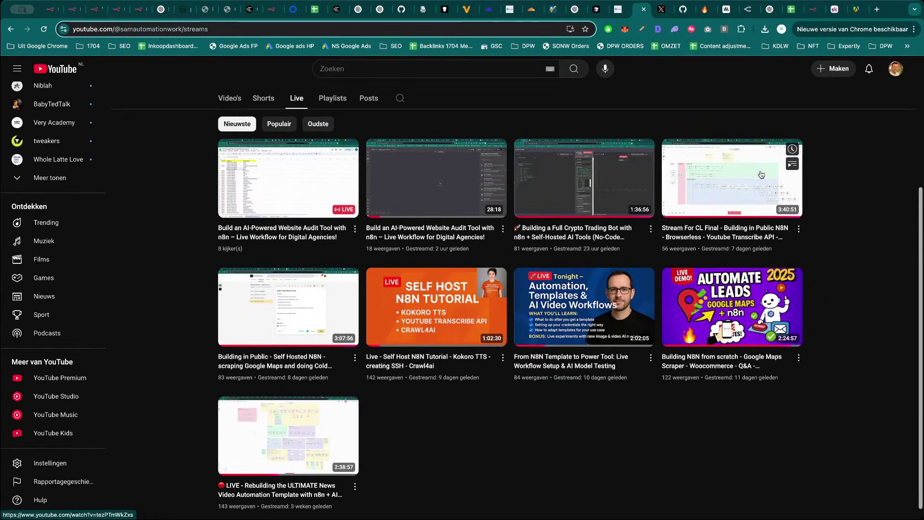
mouse_move(281, 326)
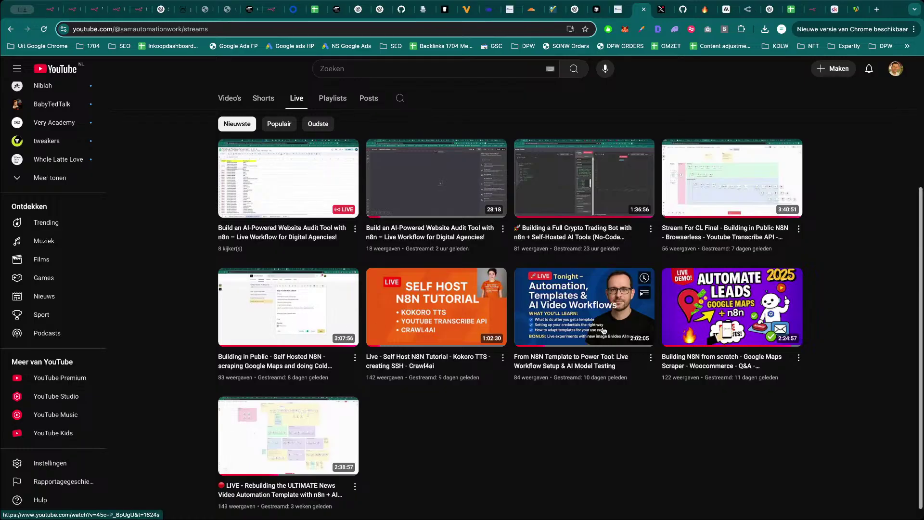
mouse_move(733, 316)
scroll(698, 332, down, 1)
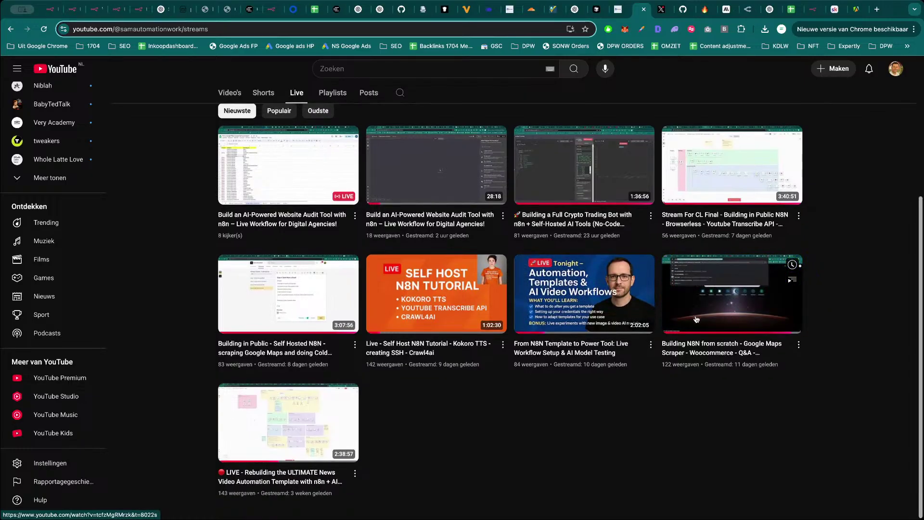
right_click(271, 418)
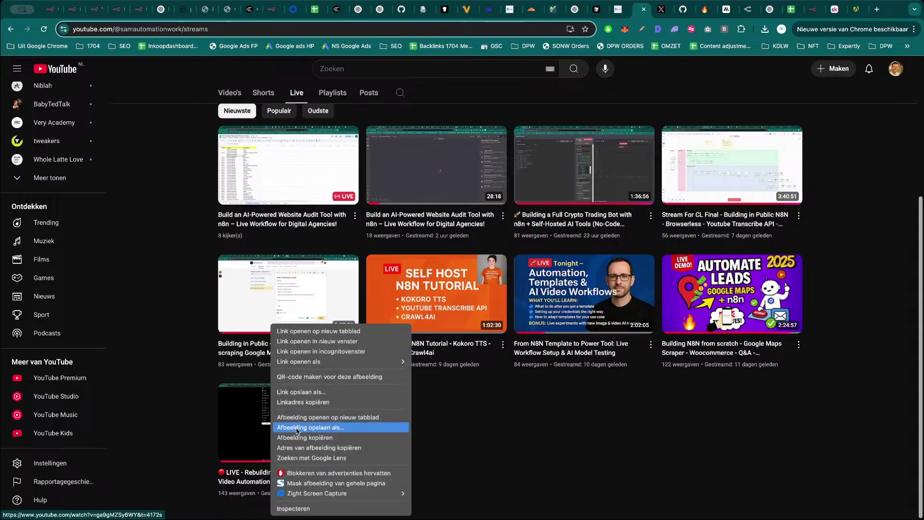
click(301, 403)
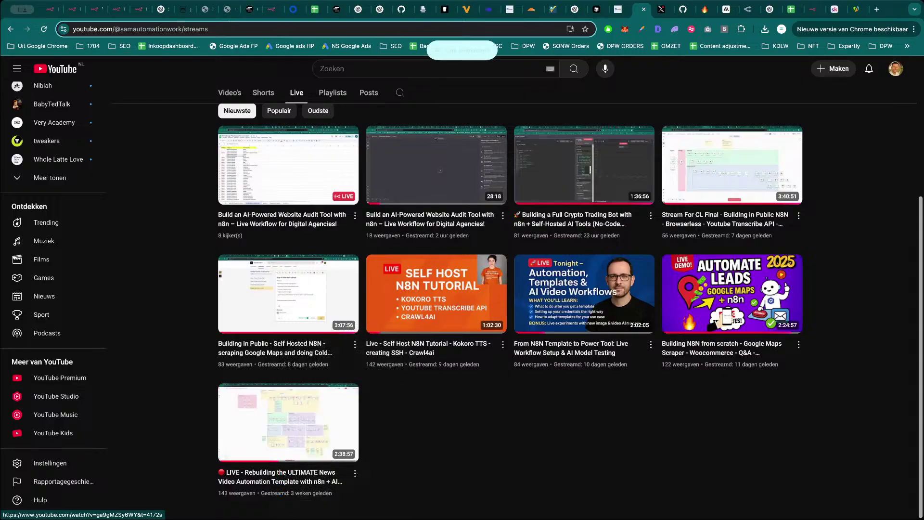
key(super+Tab)
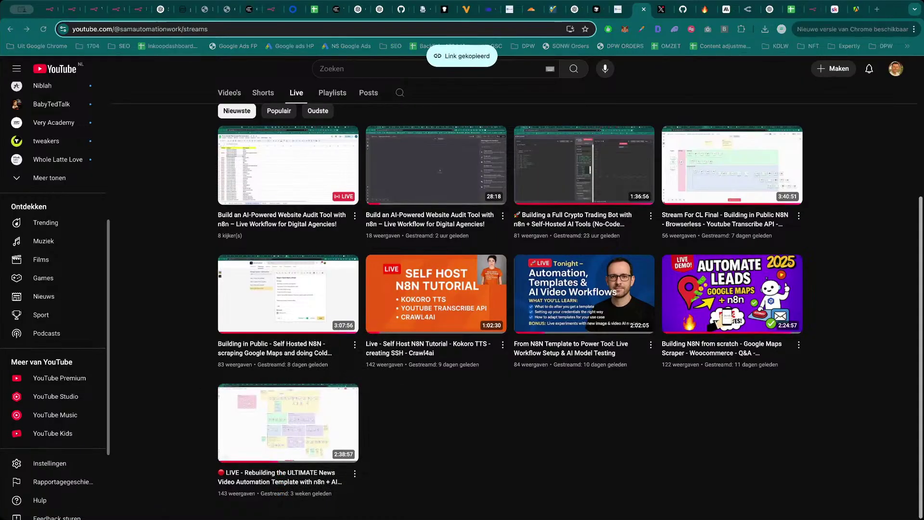
click(115, 9)
key(ctrl+shift+Tab)
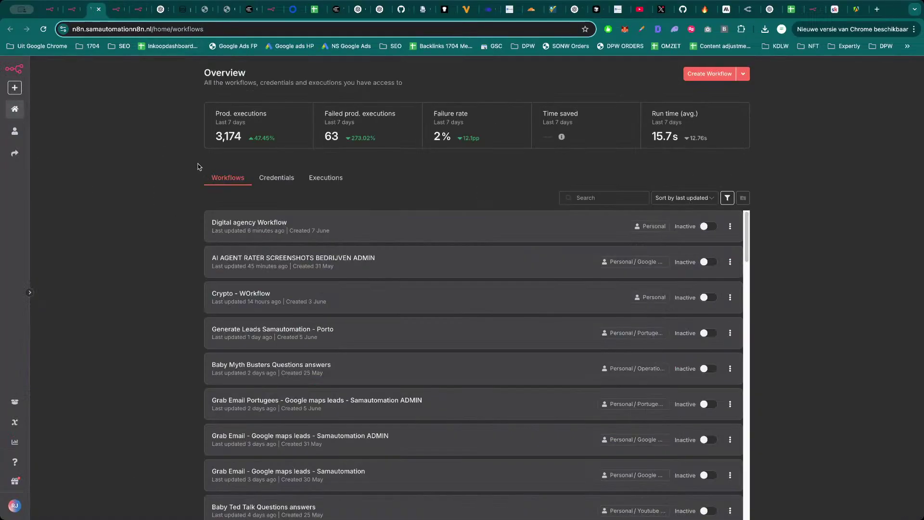
Look over the YT Bedtime Story LongForm workflow canvas, zooming and panning across its groups.
key(ctrl+Tab)
key(ctrl+Tab)
key(ctrl+shift+Tab)
key(ctrl+shift+Tab)
key(ctrl+shift+Tab)
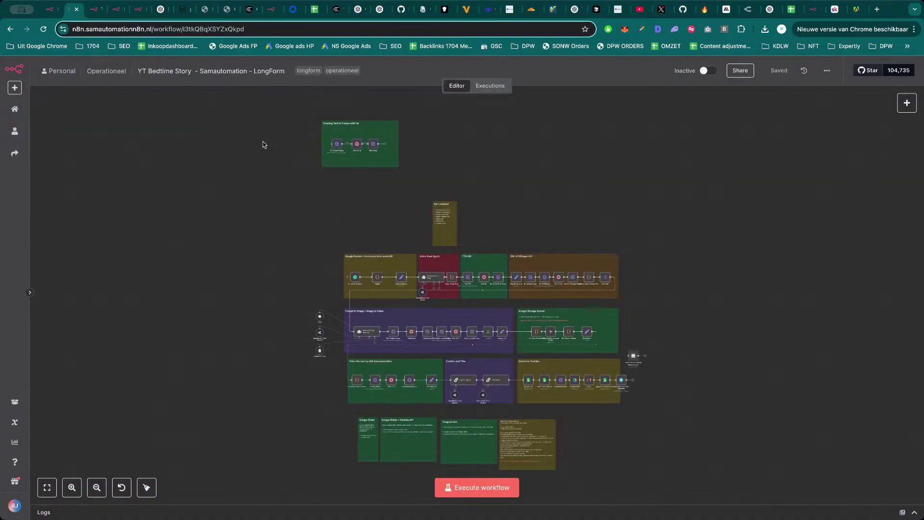
scroll(350, 161, up, 5)
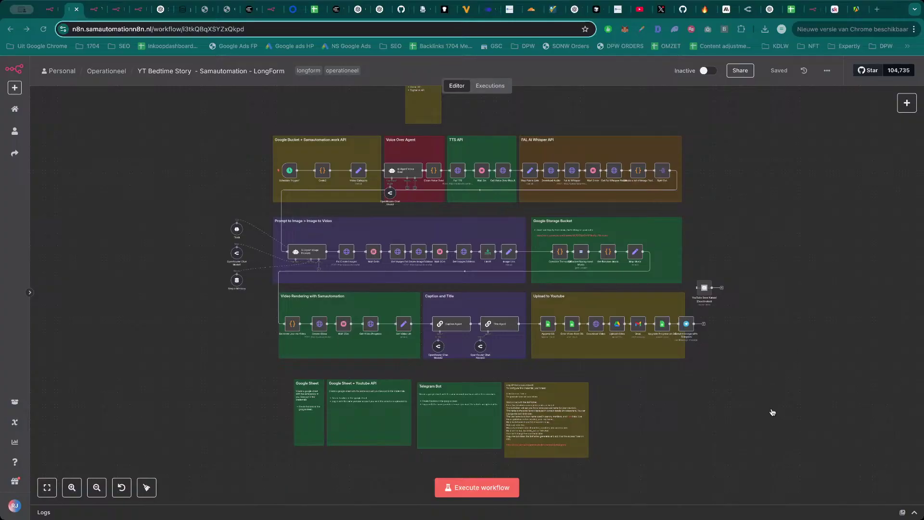
drag(774, 225, 762, 239)
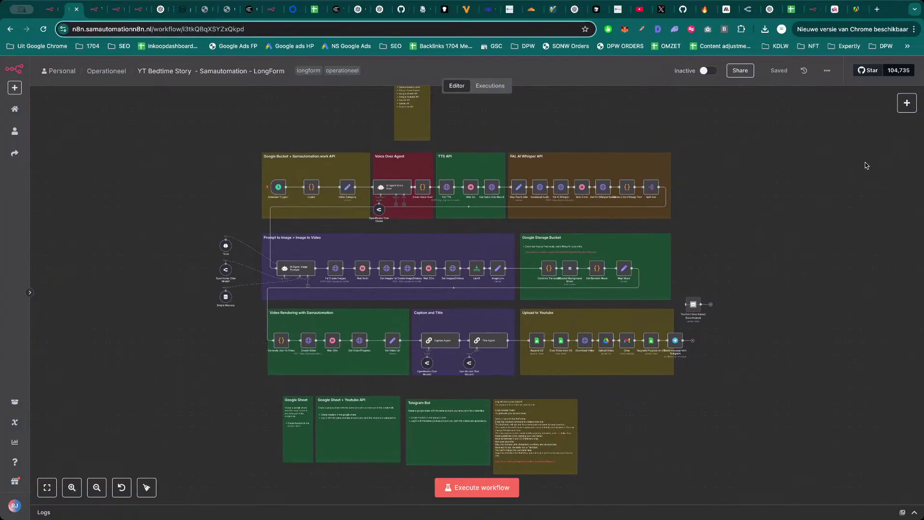
click(662, 9)
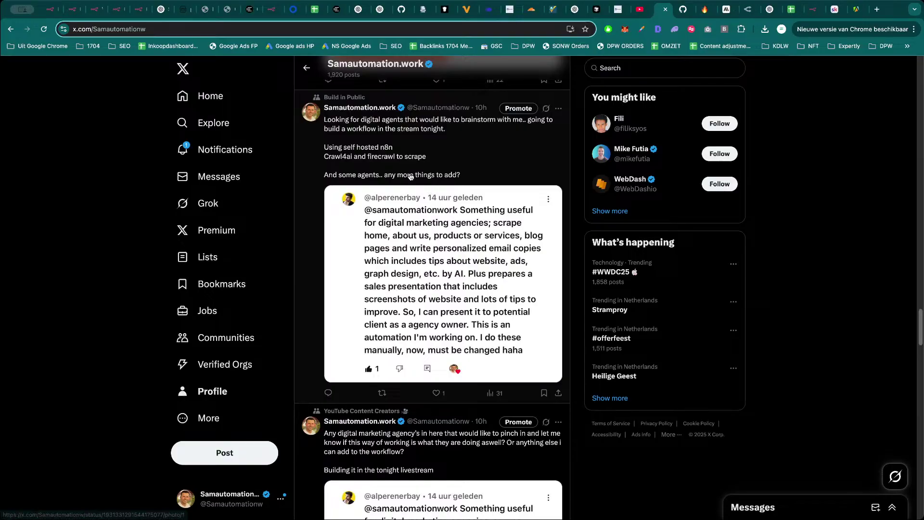
Show the X profile's replies and open the template post's example horror video.
click(232, 394)
click(357, 324)
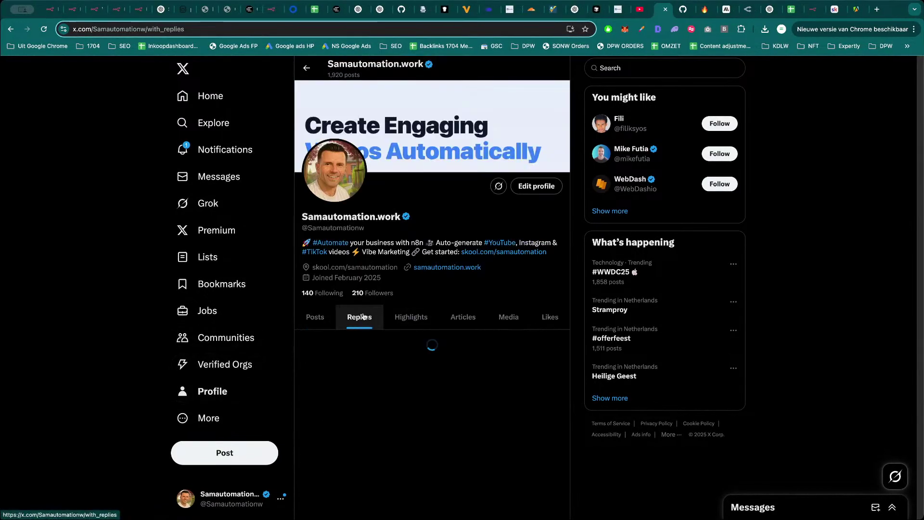
scroll(433, 347, down, 10)
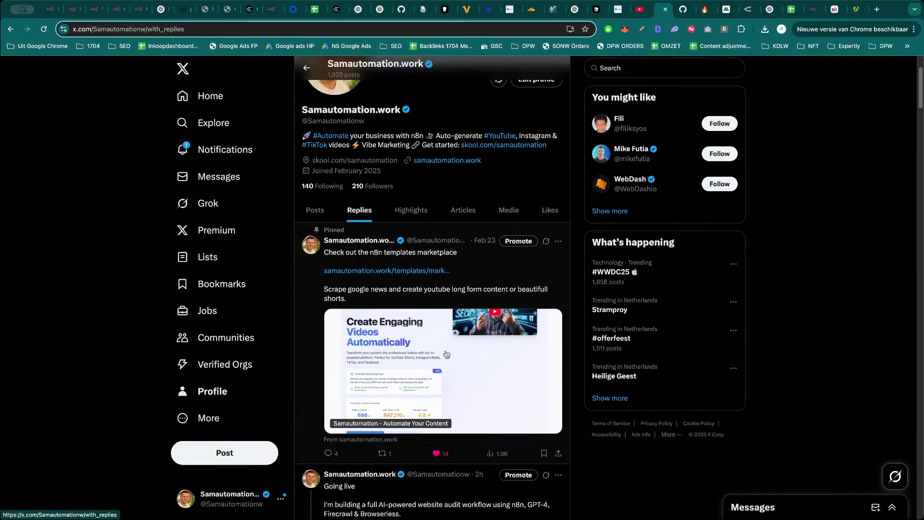
scroll(437, 313, down, 15)
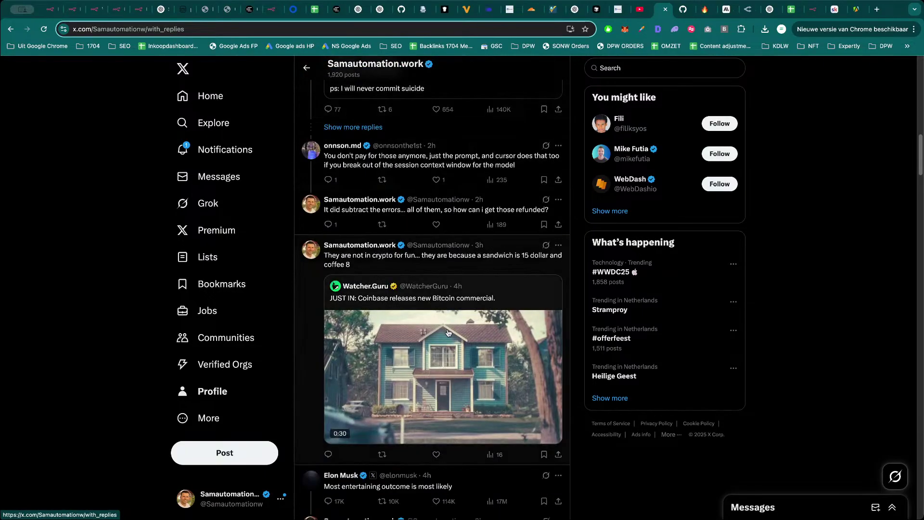
scroll(449, 335, down, 15)
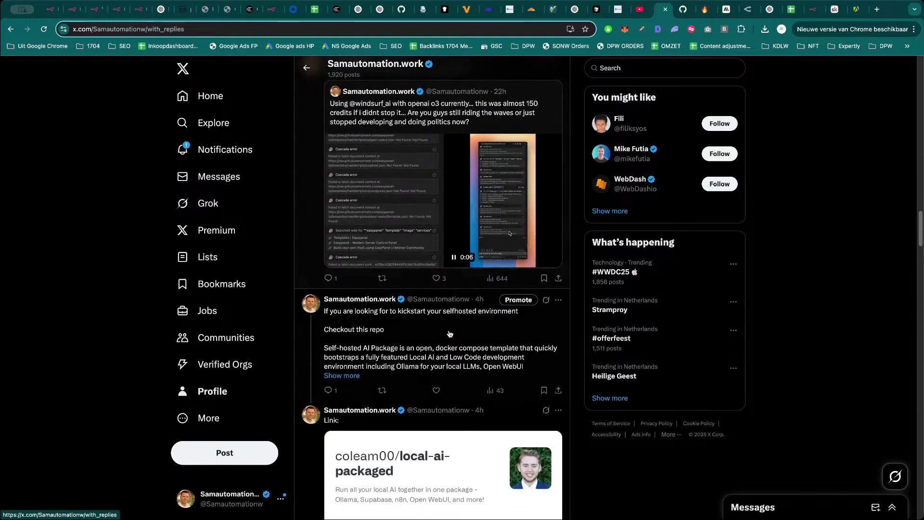
scroll(450, 337, down, 15)
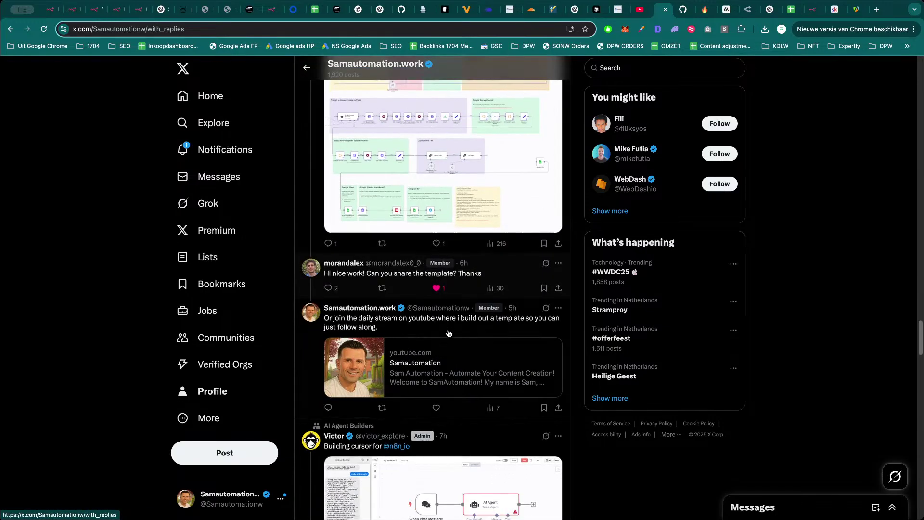
scroll(449, 333, down, 15)
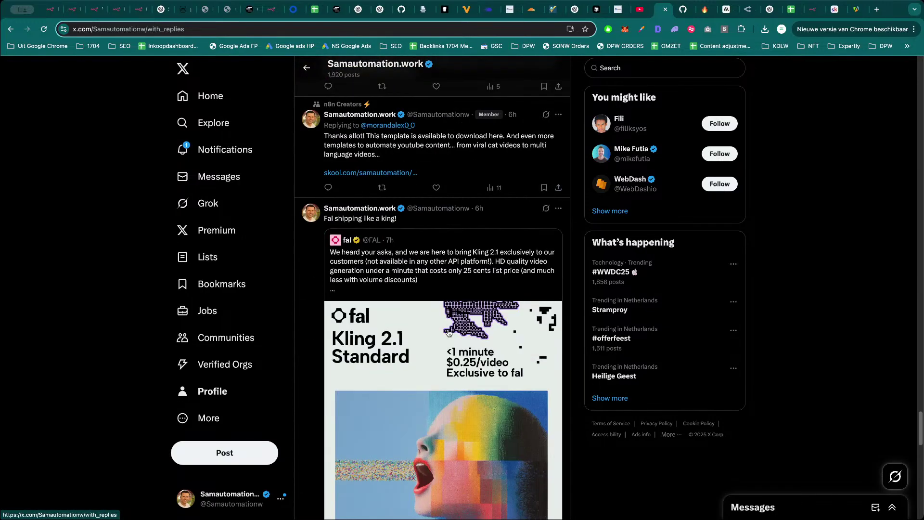
click(486, 359)
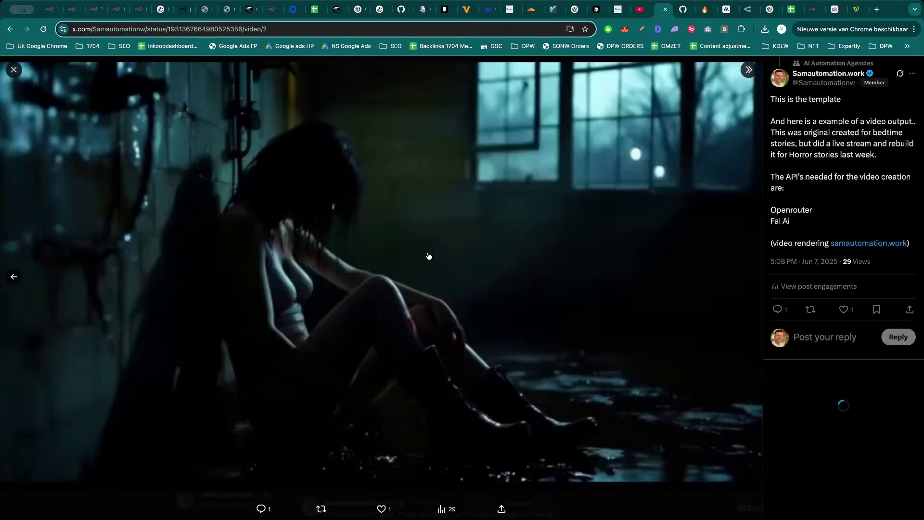
Close the horror video and go back to the n8n workflow.
scroll(448, 282, down, 4)
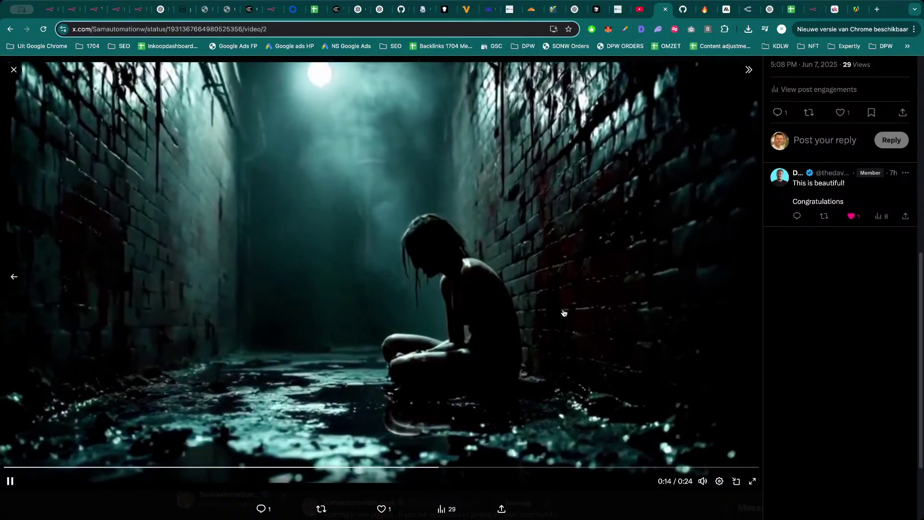
key(Escape)
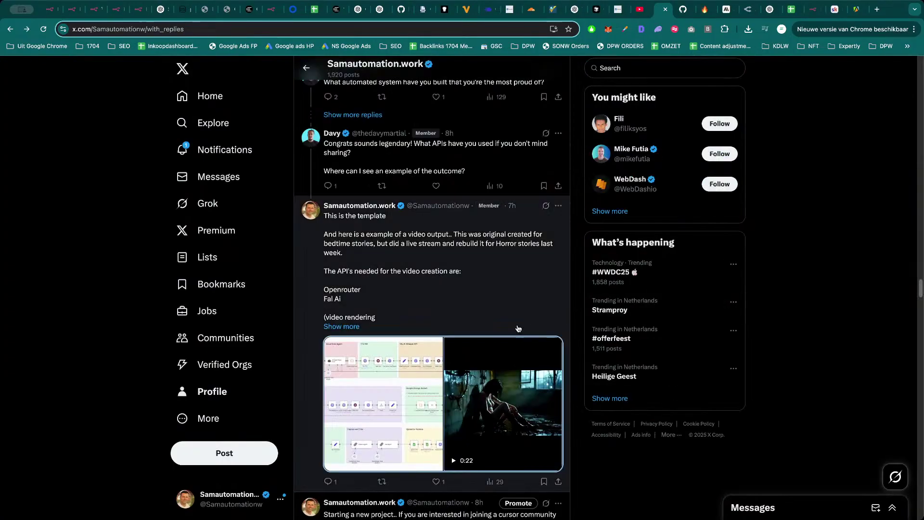
scroll(380, 404, down, 1)
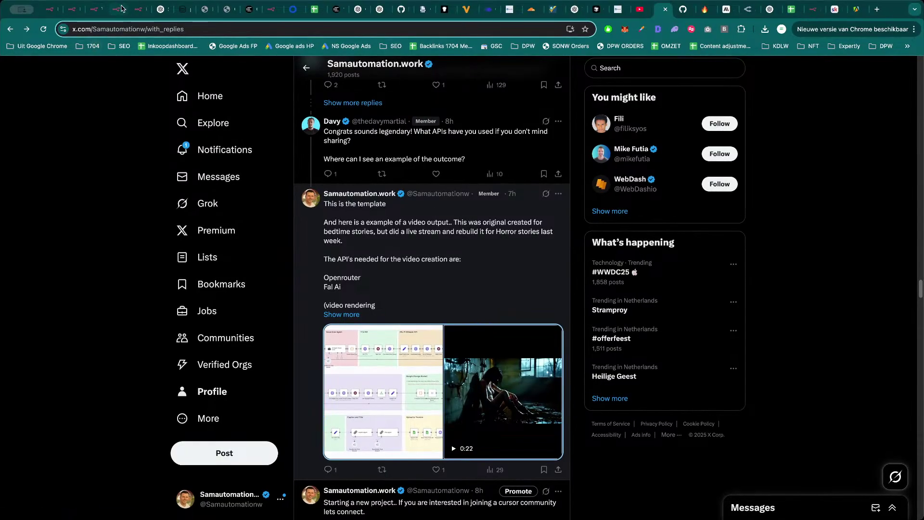
click(122, 8)
Select all groups of the YT Bedtime Story workflow, zoom around them, then open a new tab.
key(ctrl+shift+Tab)
key(ctrl+shift+Tab)
key(ctrl+shift+Tab)
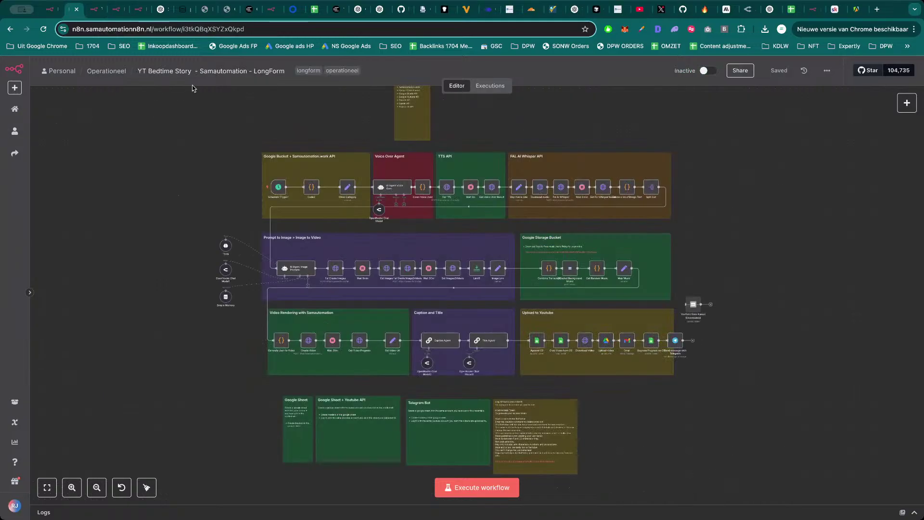
key(ctrl+Tab)
drag(206, 145, 692, 398)
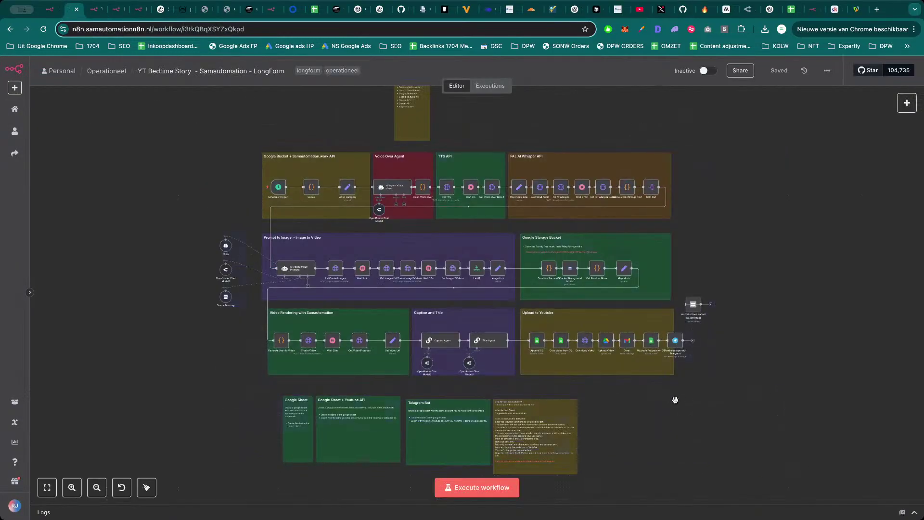
scroll(712, 371, left, 3)
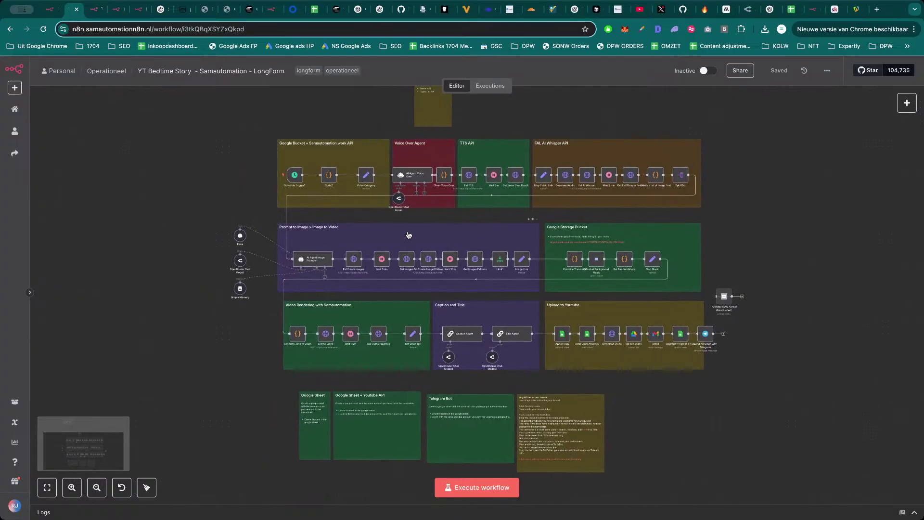
scroll(284, 266, up, 3)
scroll(219, 383, down, 5)
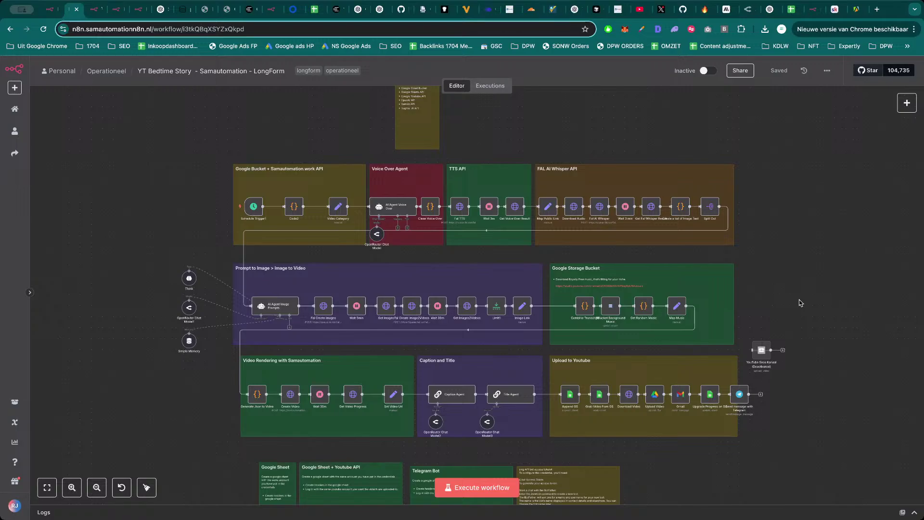
key(super+t)
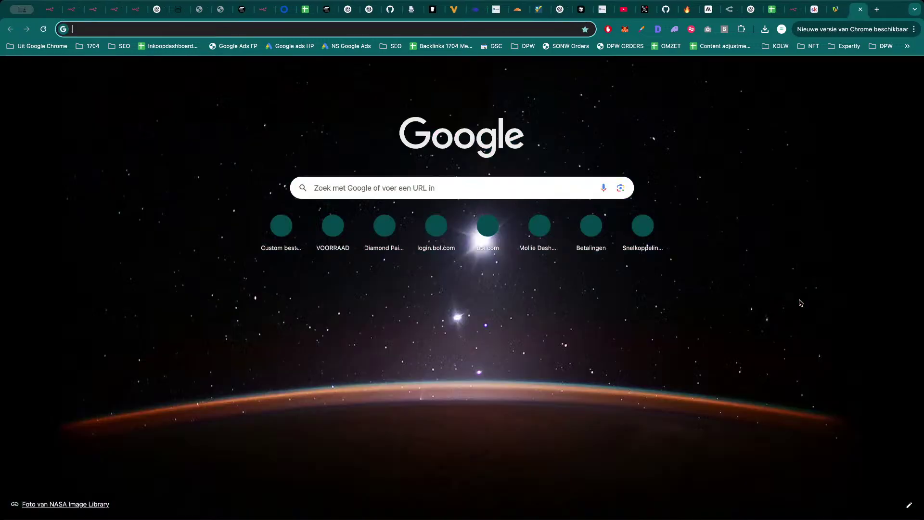
Go to fal.ai and browse the Model Gallery, highlighting Veo 3 and Kling 2.1 Master.
text(fal)
key(Return)
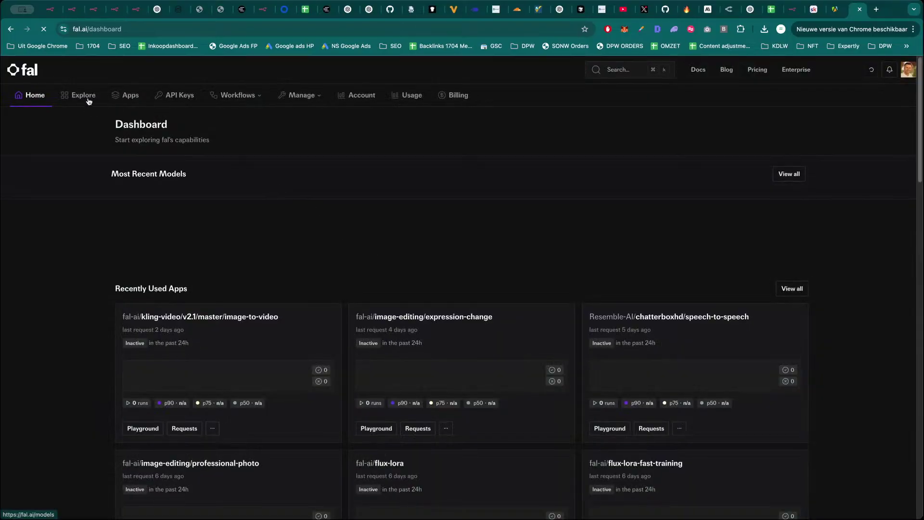
click(88, 101)
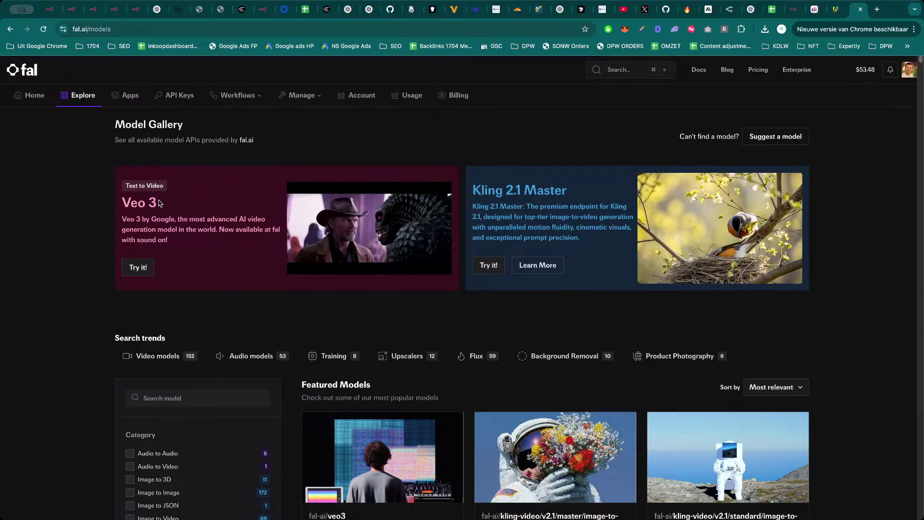
drag(160, 203, 124, 203)
click(294, 213)
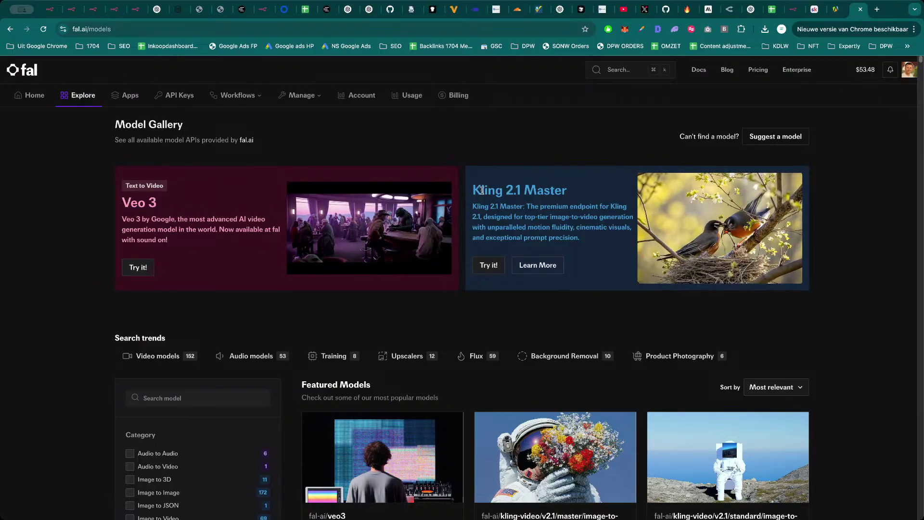
drag(472, 190, 570, 207)
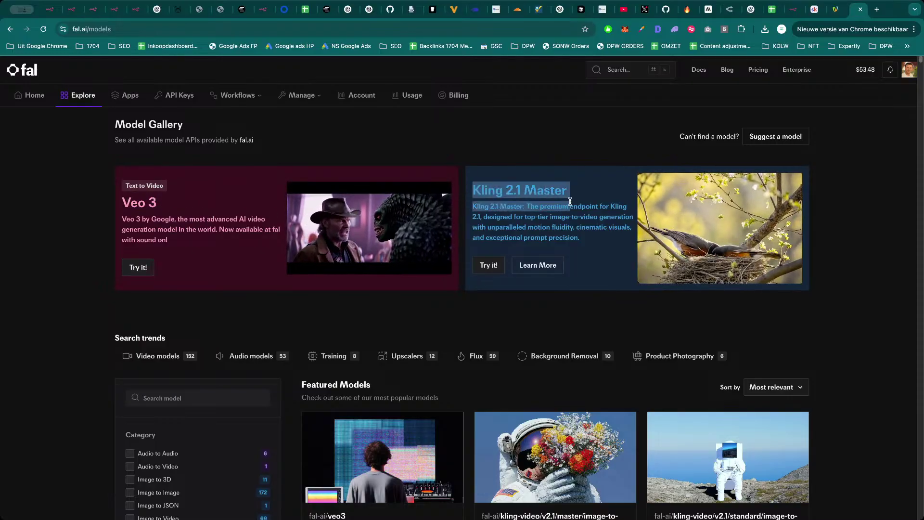
click(571, 207)
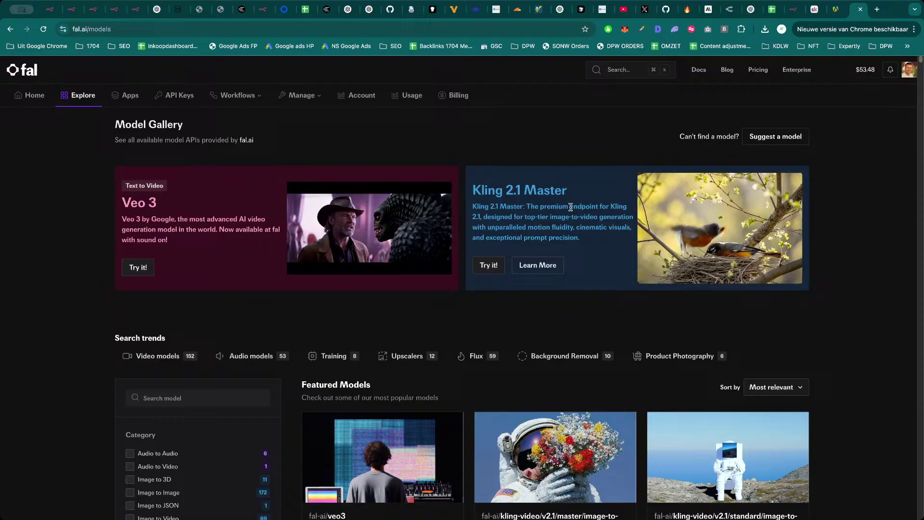
Open the Kling 2.1 Master image-to-video playground and switch it to the 2.1 Pro variant.
click(494, 264)
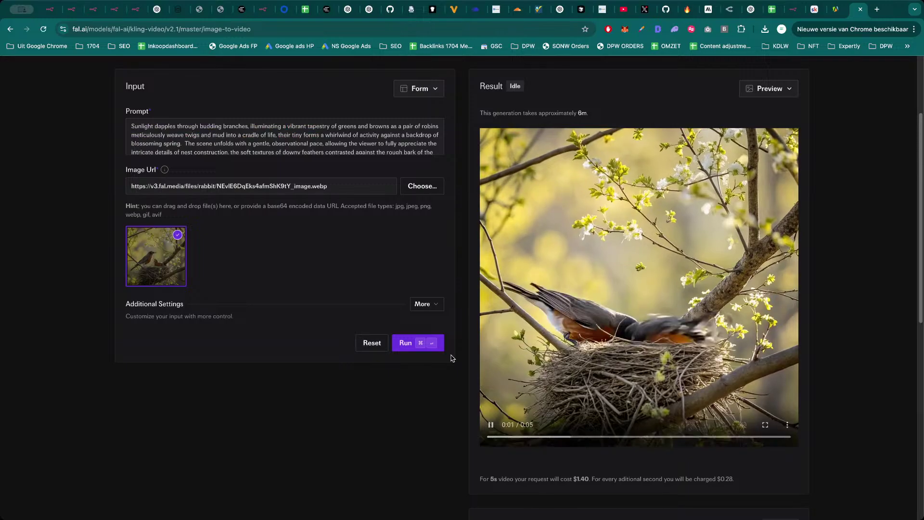
scroll(451, 358, up, 3)
click(469, 99)
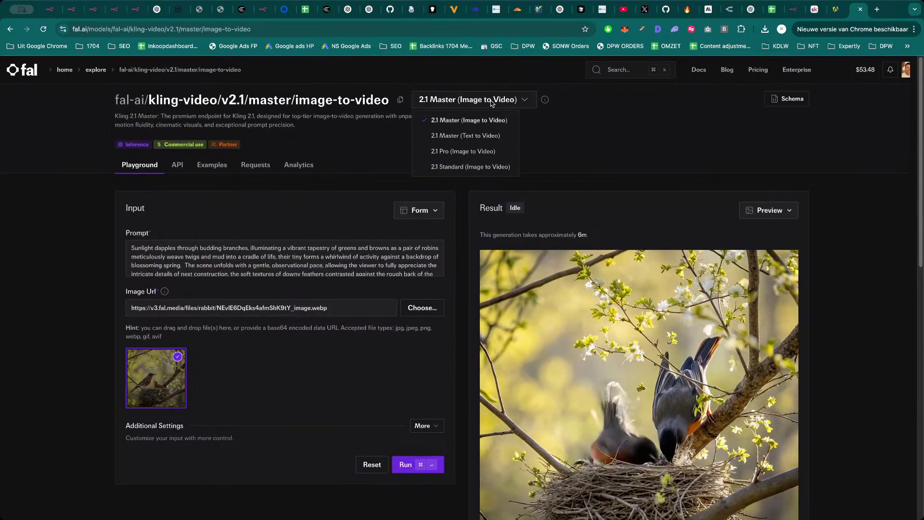
click(472, 152)
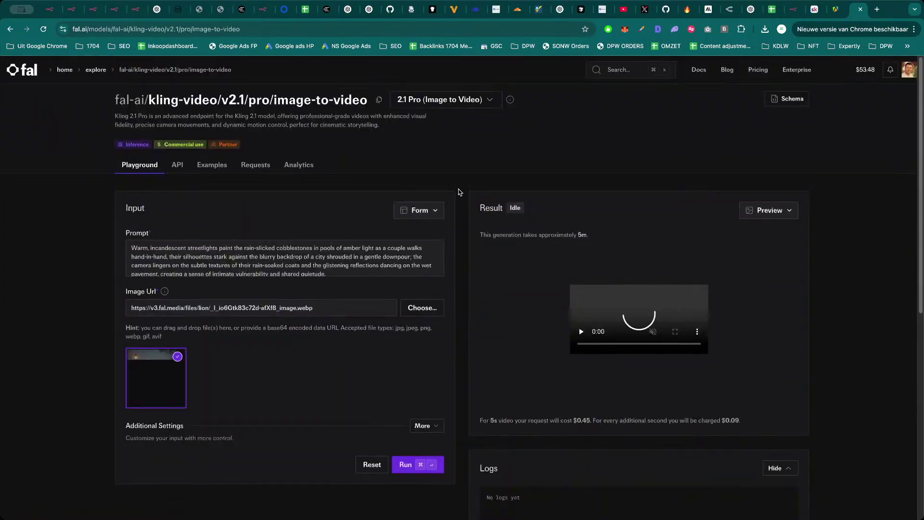
scroll(458, 192, down, 4)
scroll(458, 192, up, 5)
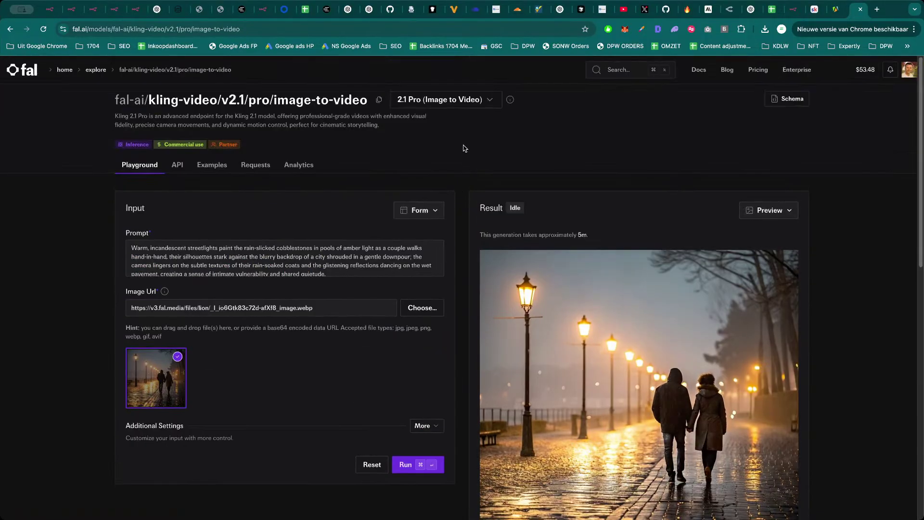
Switch to the Kling 2.1 Standard variant and scroll through its 5s sunset-waves sample.
click(465, 106)
click(453, 167)
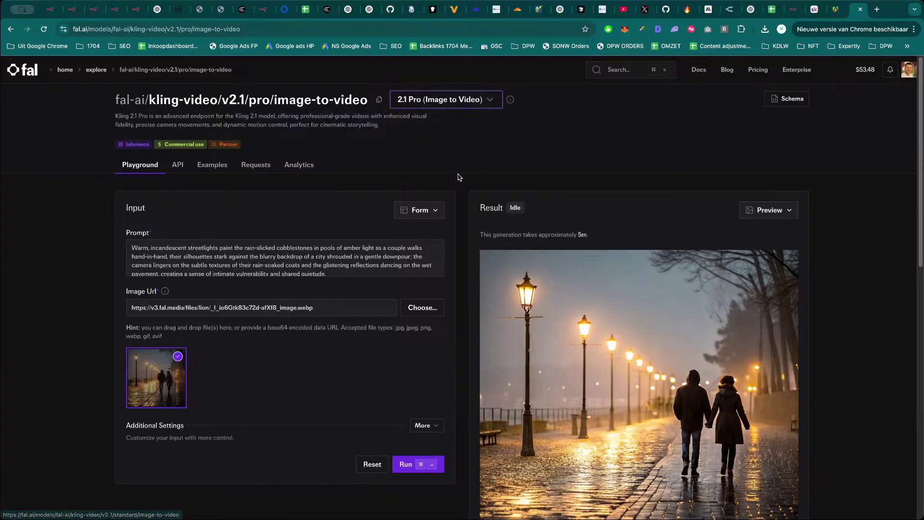
scroll(457, 183, down, 4)
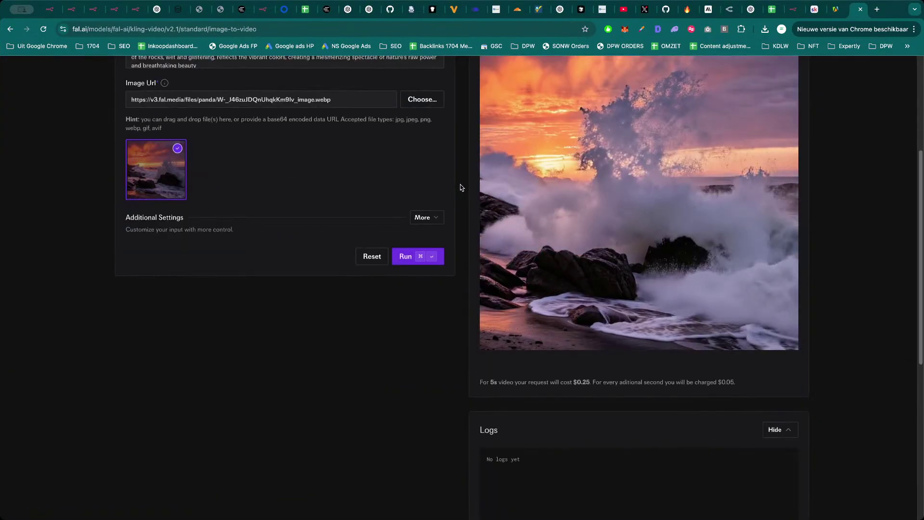
scroll(467, 212, up, 4)
scroll(467, 227, down, 3)
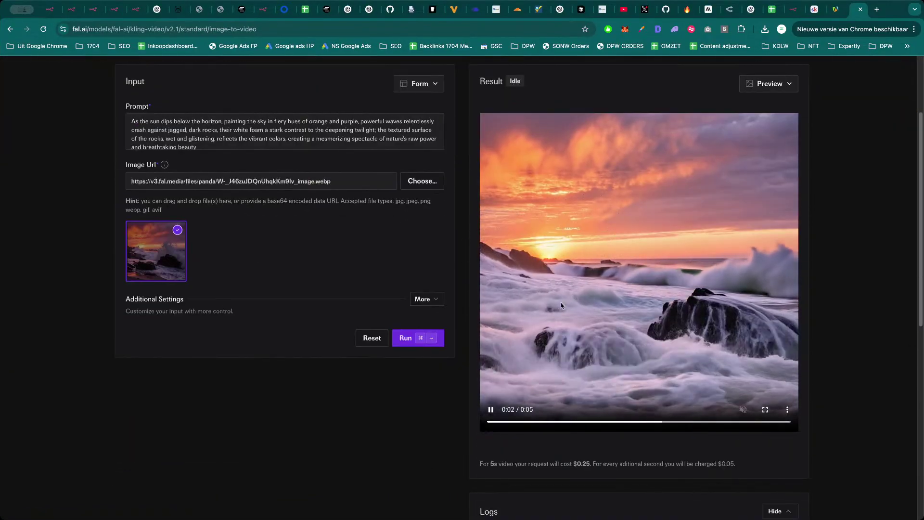
scroll(437, 258, up, 1)
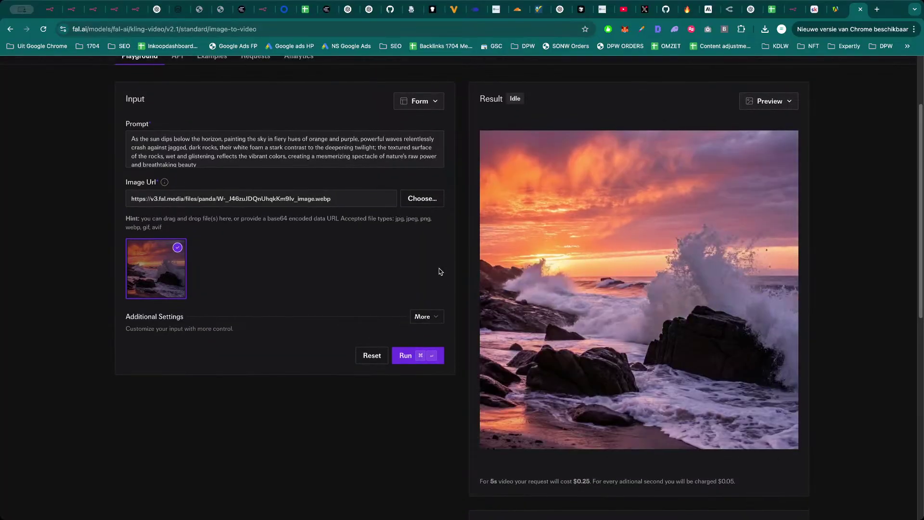
scroll(437, 268, up, 2)
scroll(504, 288, up, 1)
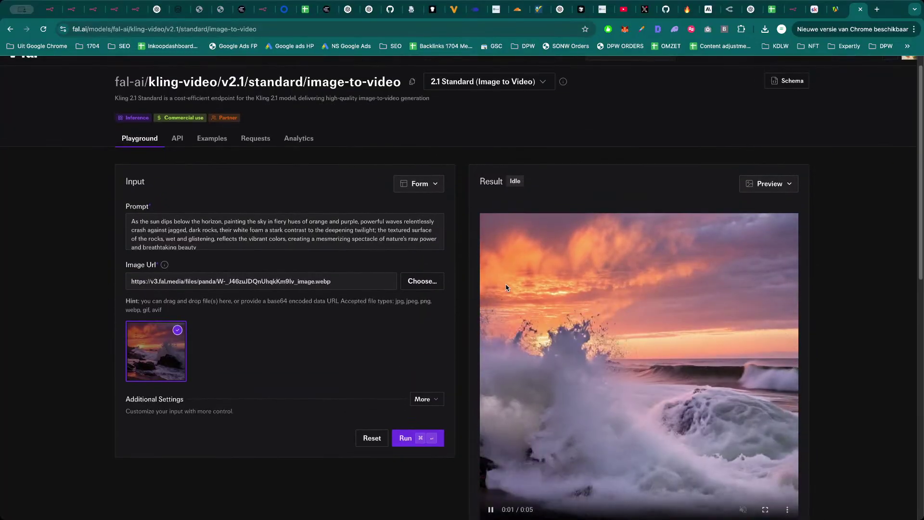
scroll(456, 300, up, 1)
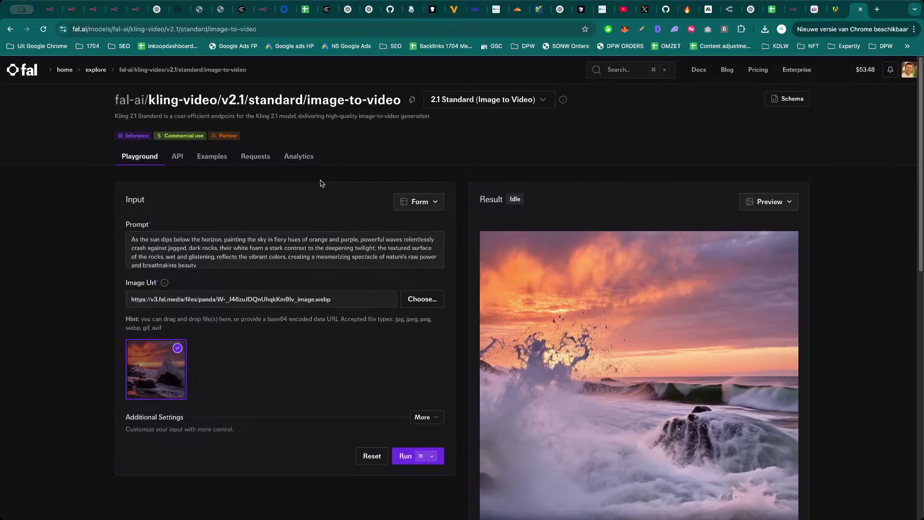
Return to the fal.ai Model Gallery and then to the n8n workflow tab.
click(95, 71)
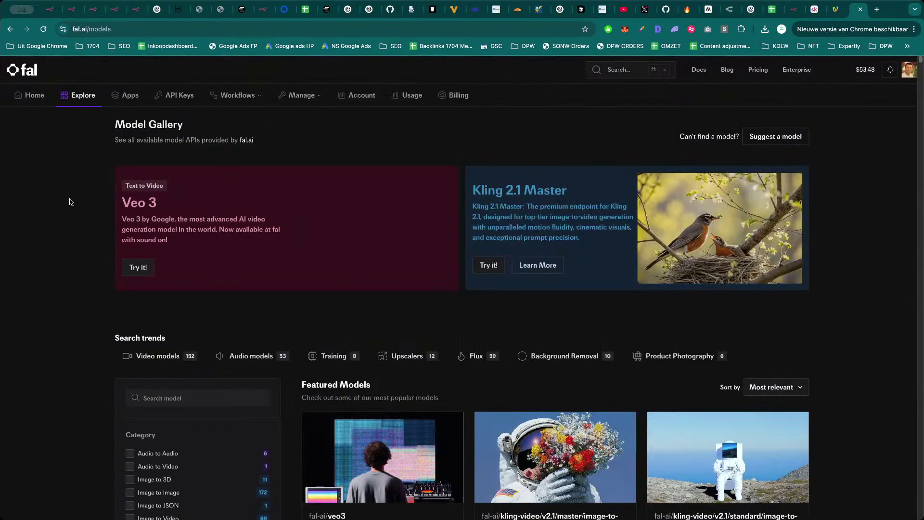
scroll(96, 241, down, 4)
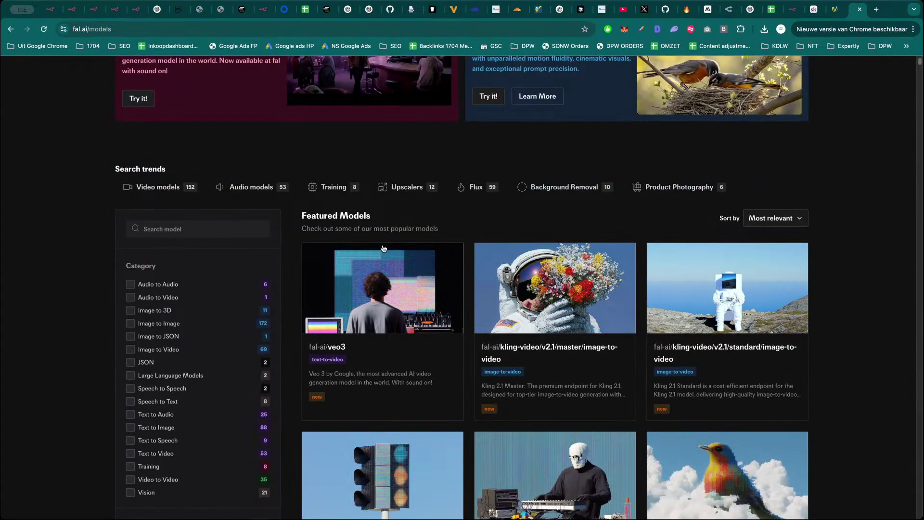
key(super+5)
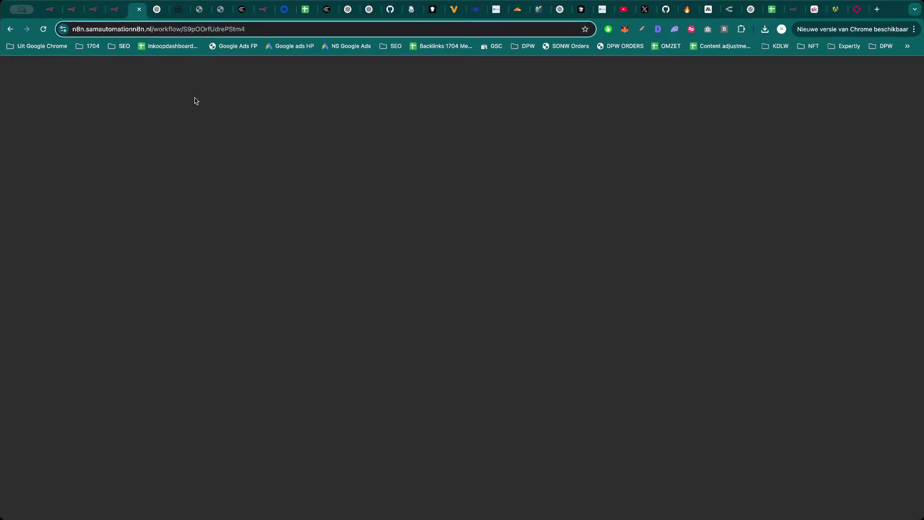
Cycle tabs back to YT Bedtime Story and zoom in on its Prompt to Image > Image to Video group.
key(super+3)
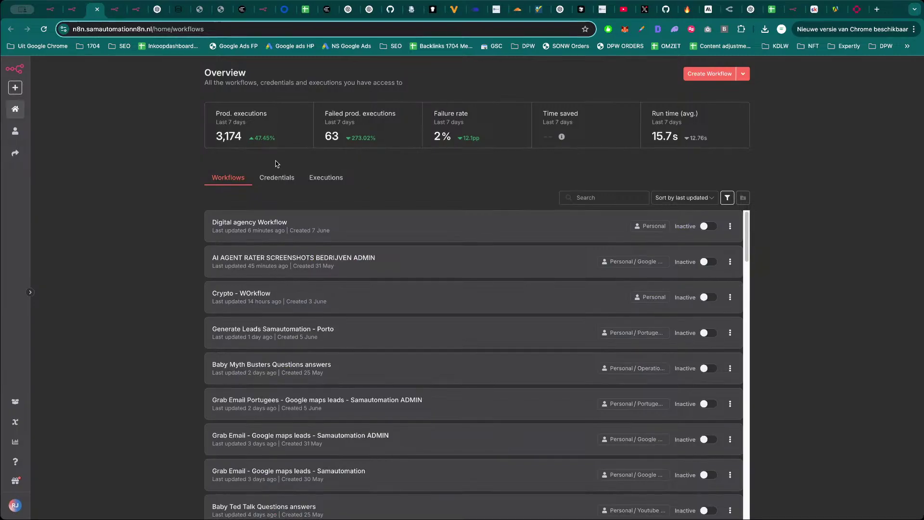
key(super+5)
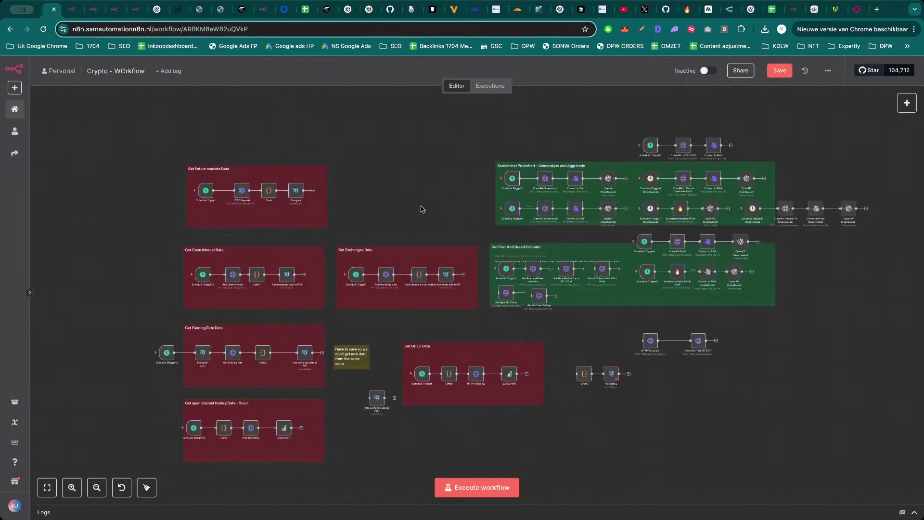
key(super+2)
scroll(482, 231, down, 3)
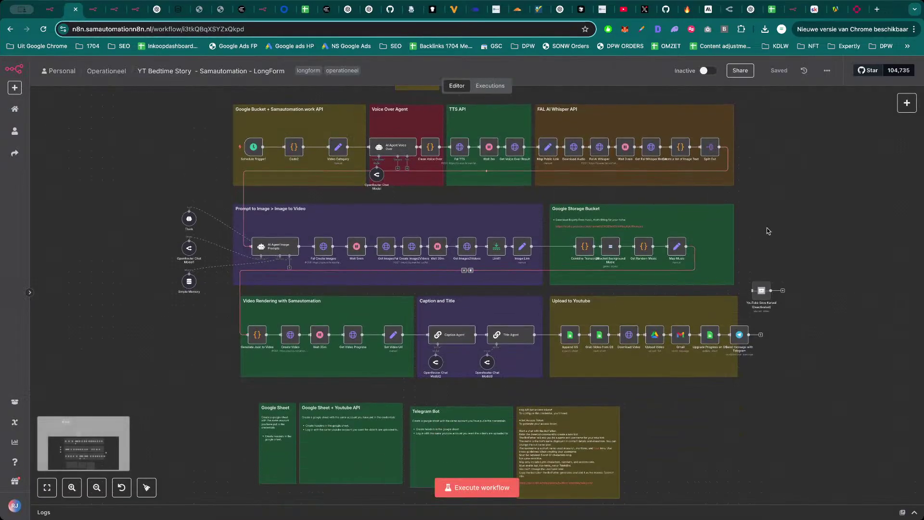
scroll(788, 222, up, 3)
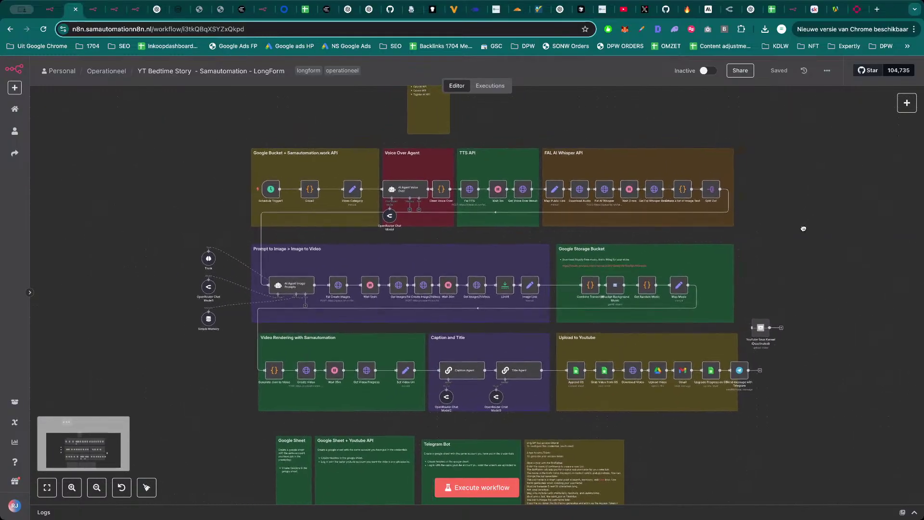
drag(211, 144, 810, 427)
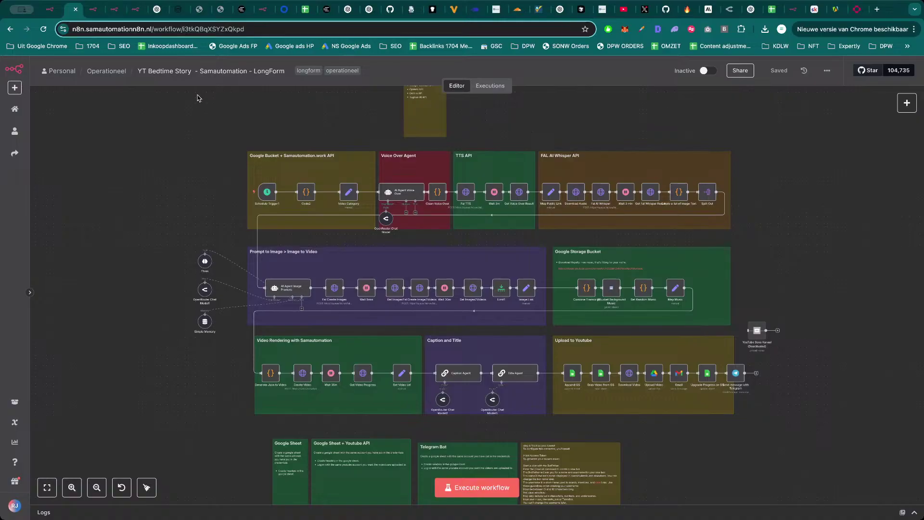
scroll(309, 294, up, 3)
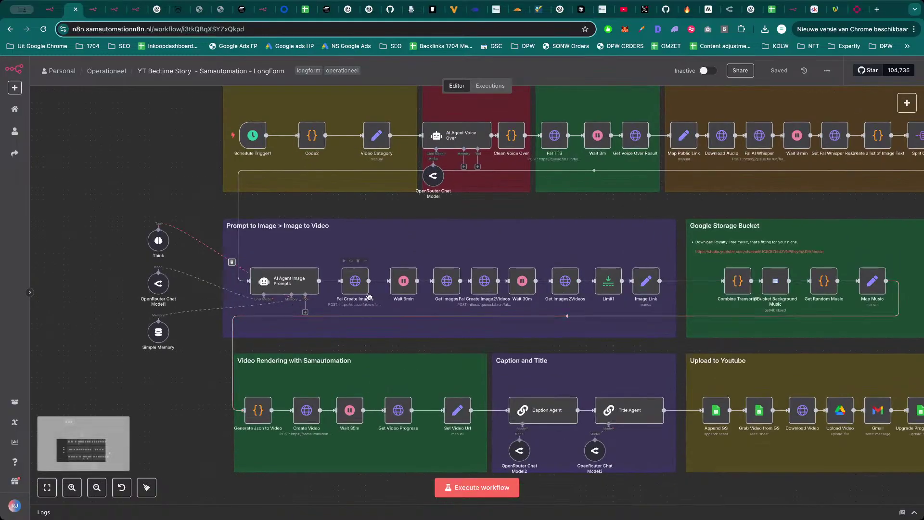
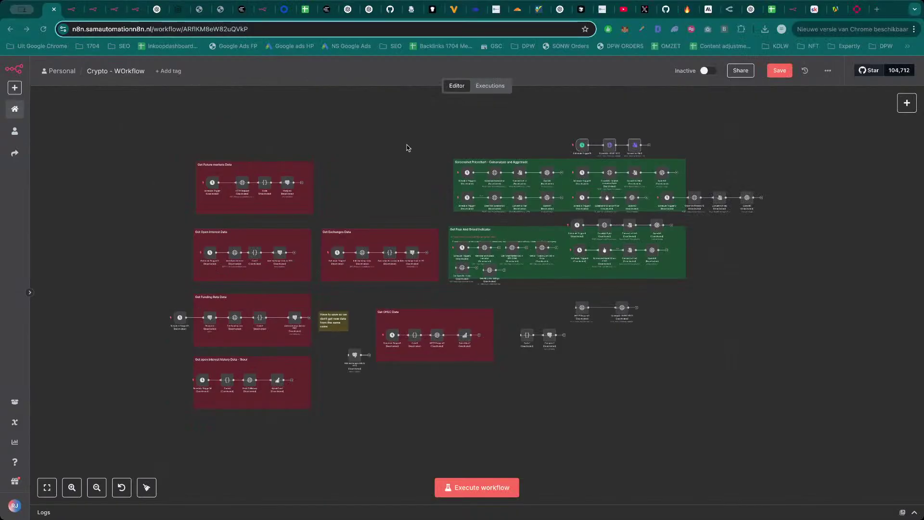
Execute Convert to File3 to run the BYBIT BTC screenshot chain, then save the workflow.
ctrl+scroll(640, 124, up, 6)
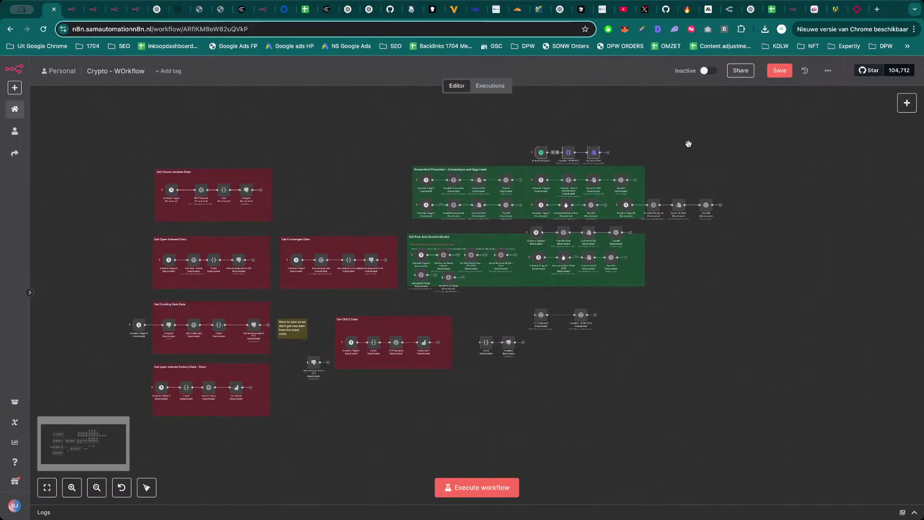
scroll(619, 177, up, 3)
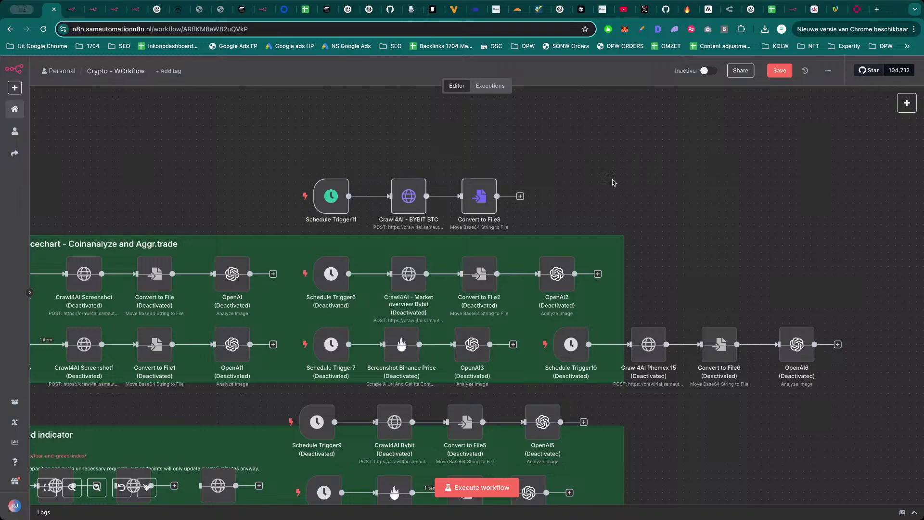
ctrl+scroll(624, 179, up, 1)
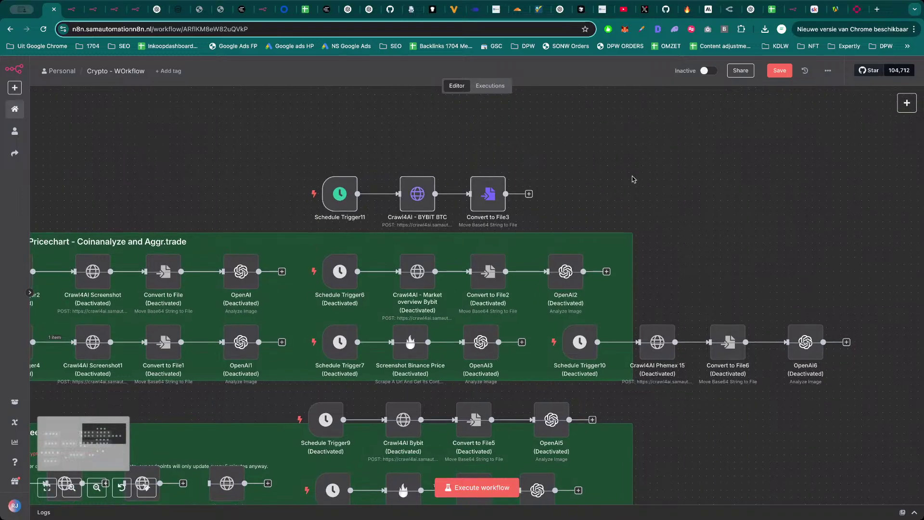
mouse_move(486, 193)
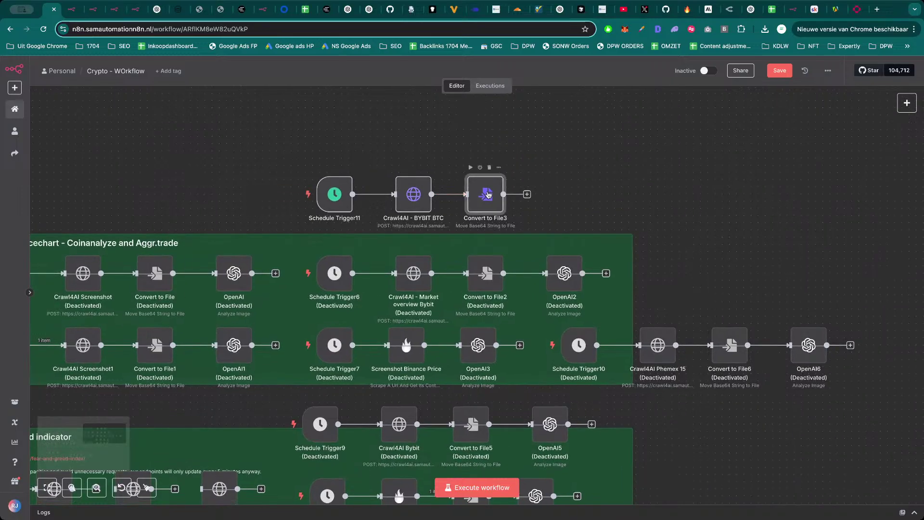
double_click(487, 192)
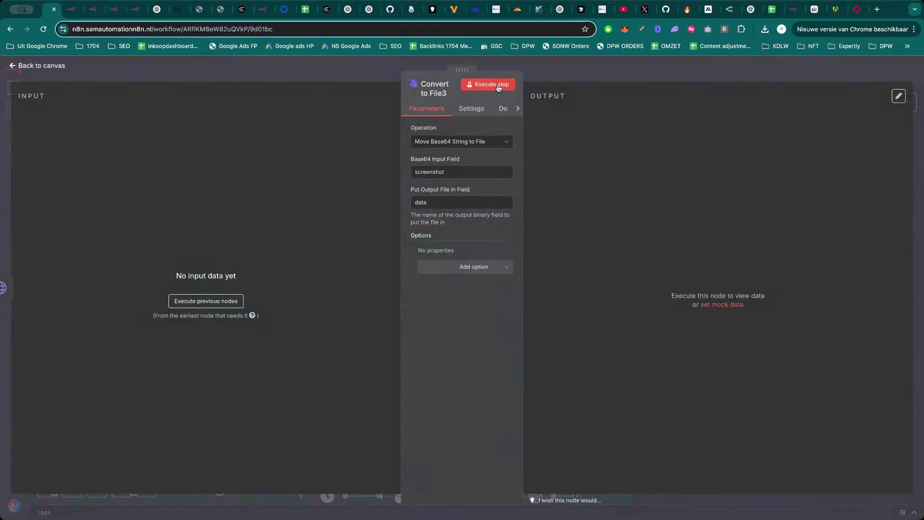
click(488, 85)
click(580, 75)
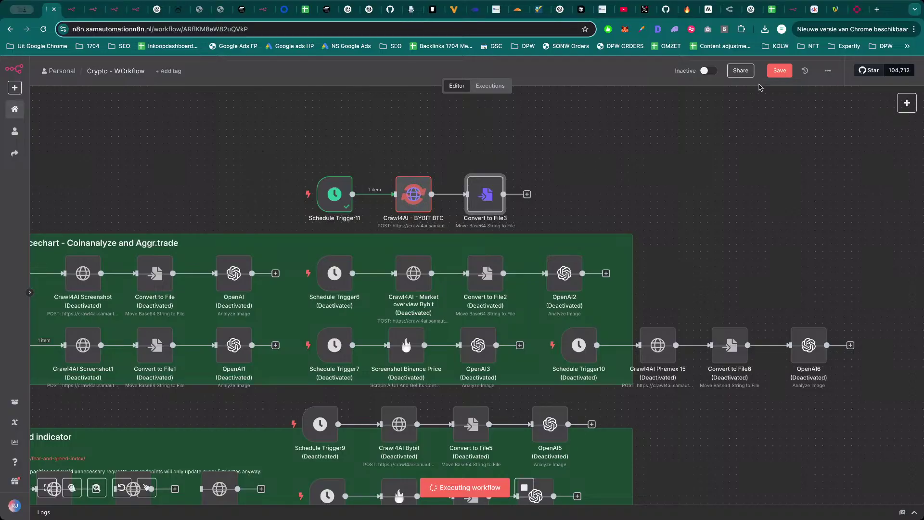
click(776, 75)
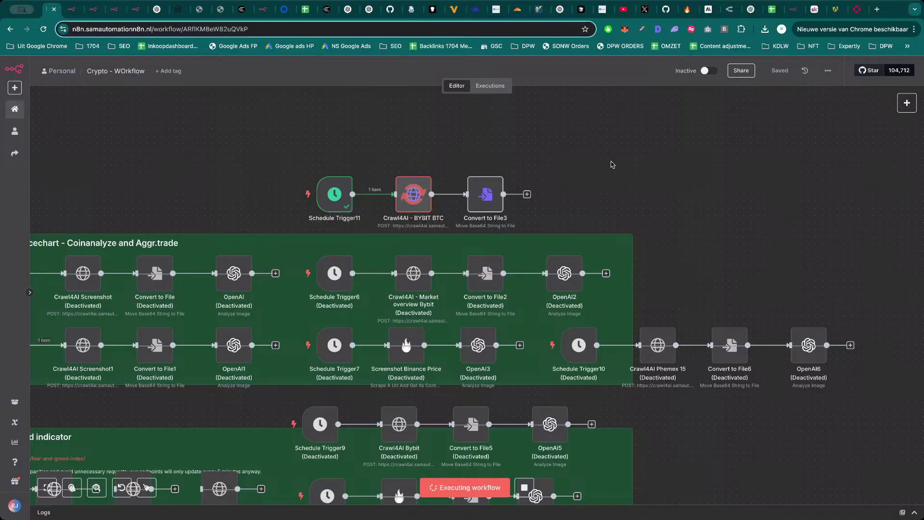
Preview Convert to File3's 7.13 MB file.bmp screenshot output.
double_click(483, 204)
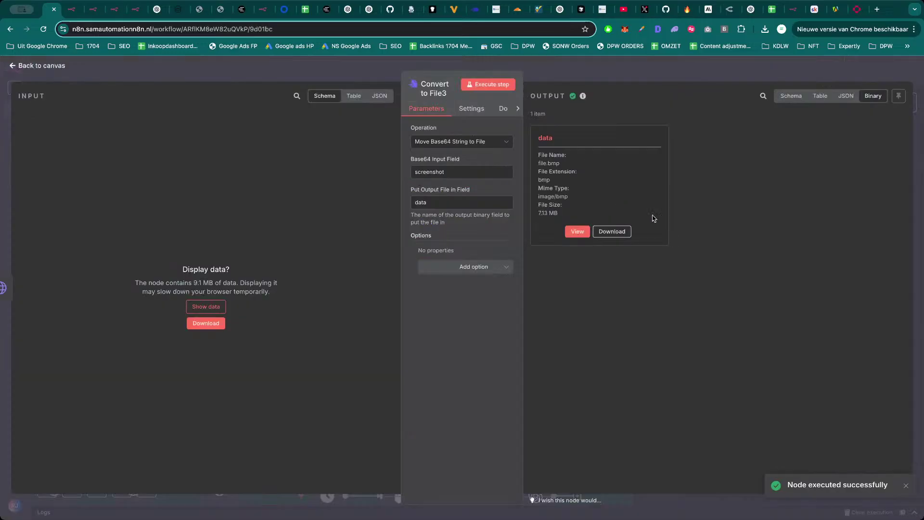
click(582, 235)
key(Escape)
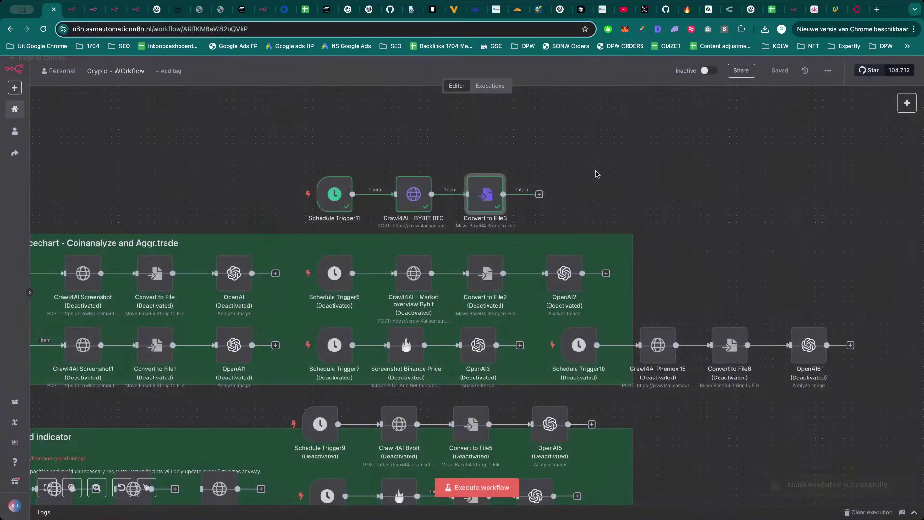
scroll(601, 160, down, 3)
drag(605, 163, 755, 153)
scroll(758, 169, down, 1)
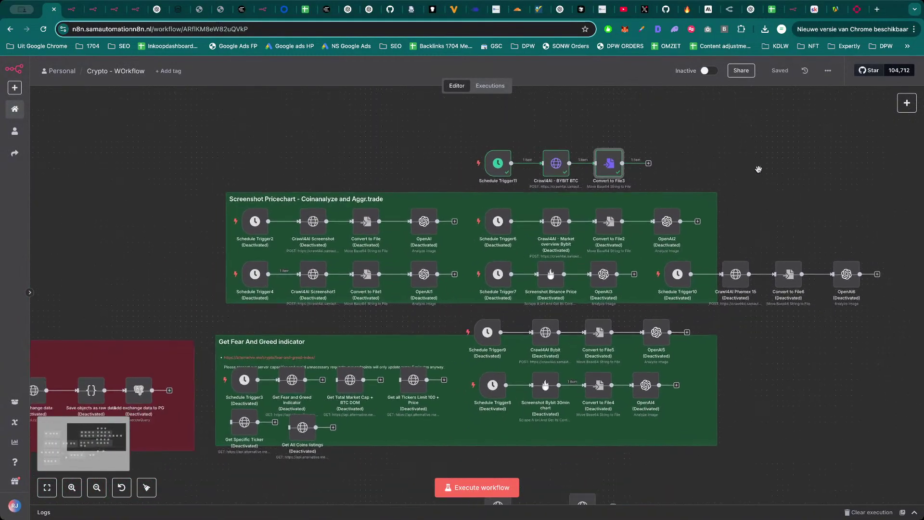
Box-select the Get Future markets, Get Open Interest and Get Funding Rate Data groups to review them.
scroll(742, 183, down, 3)
scroll(759, 200, down, 2)
drag(875, 174, 885, 159)
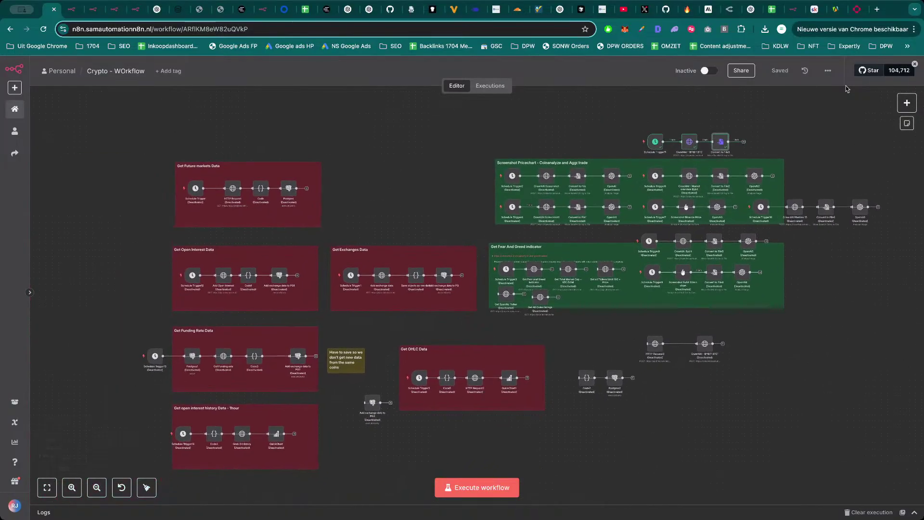
drag(118, 151, 374, 243)
drag(145, 234, 293, 292)
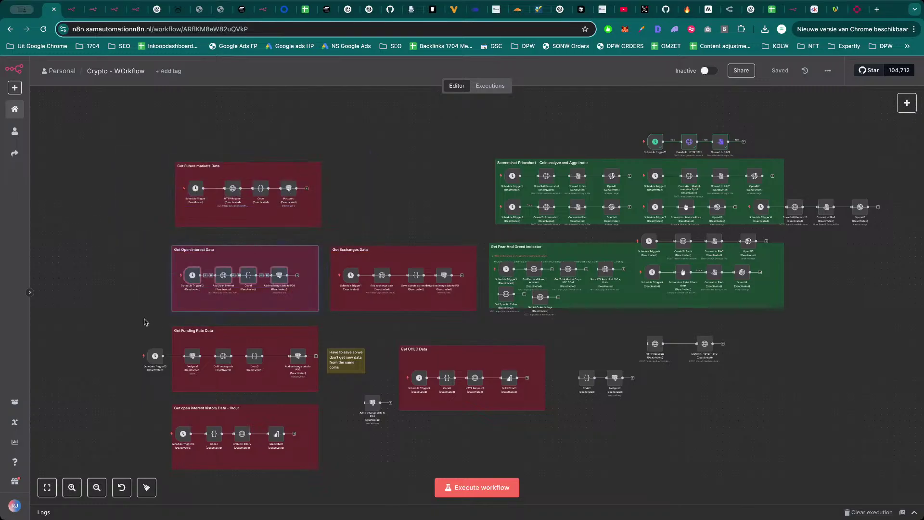
drag(143, 322, 308, 407)
Box-select the open interest history, Get Exchanges Data and Get OHLC Data groups to review them.
drag(138, 399, 343, 477)
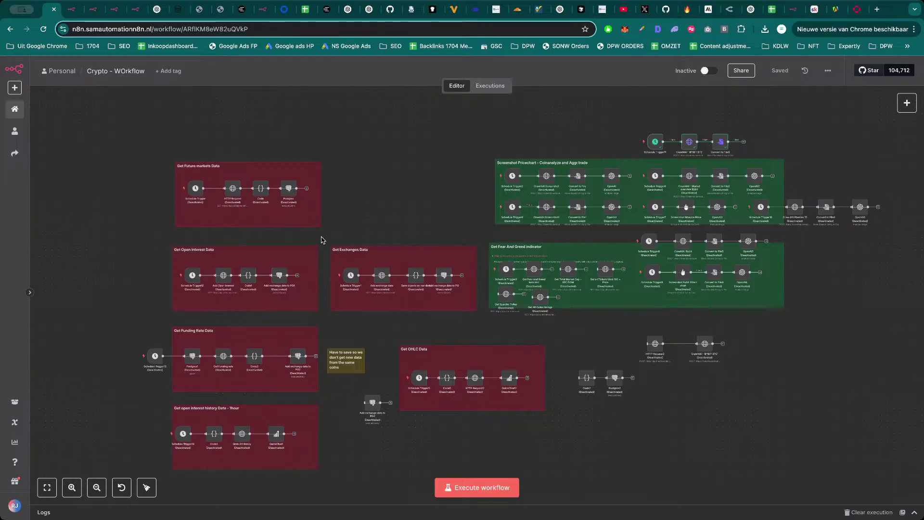
drag(322, 237, 487, 326)
drag(381, 337, 554, 430)
scroll(737, 309, up, 5)
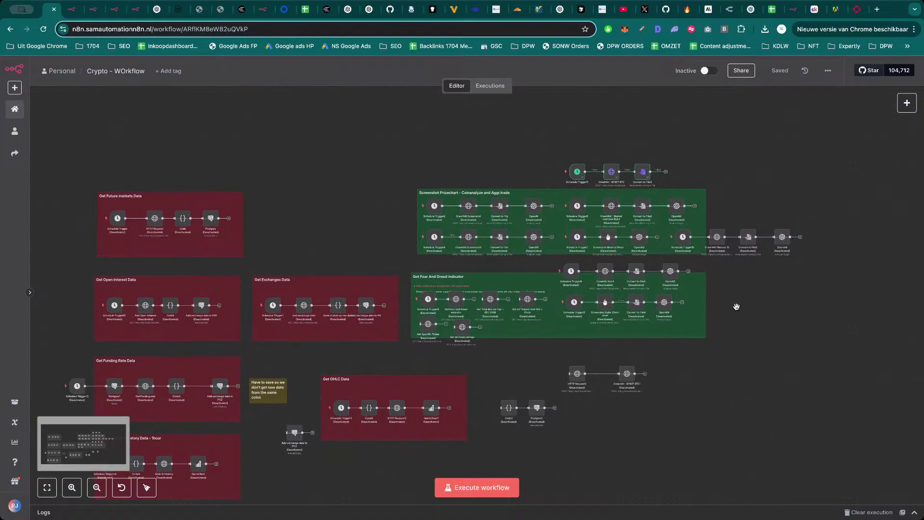
scroll(718, 154, down, 5)
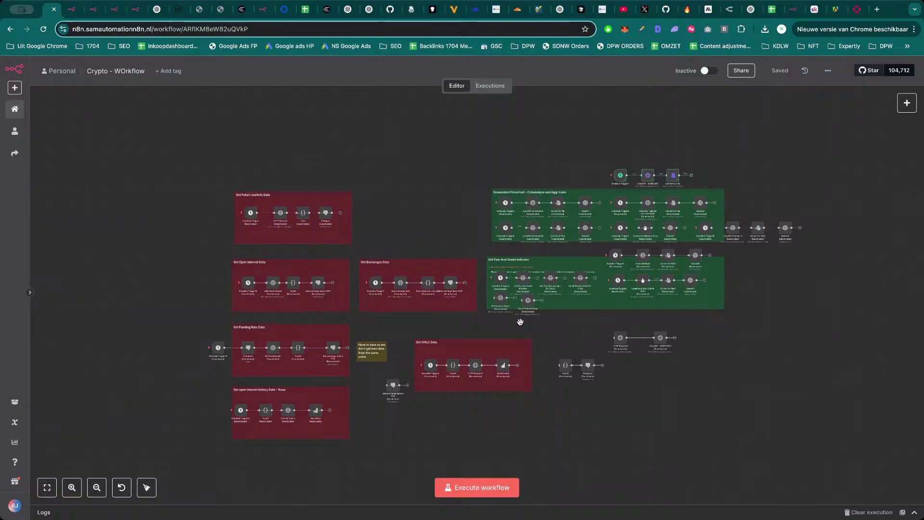
scroll(514, 326, up, 5)
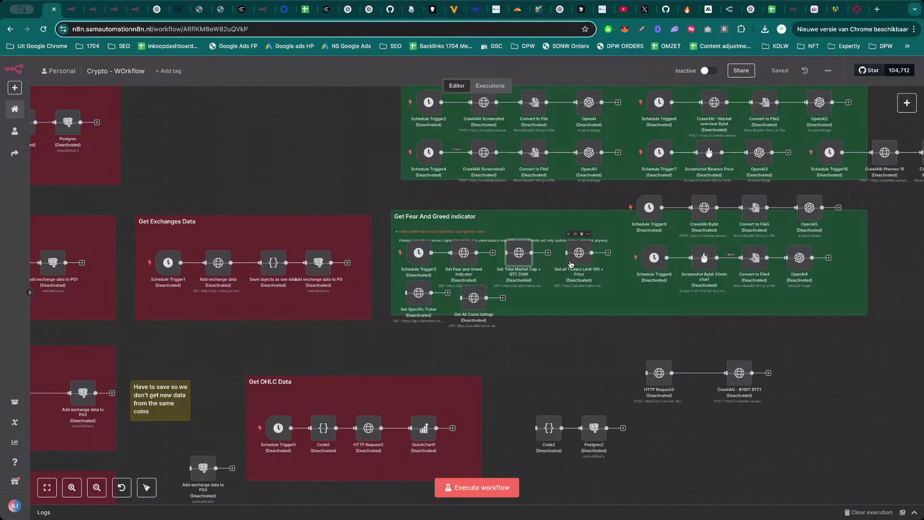
scroll(527, 351, right, 3)
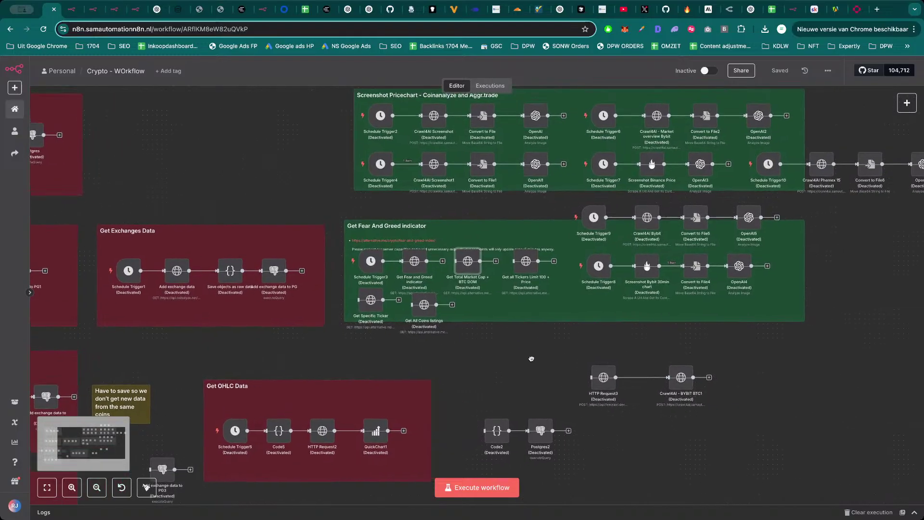
scroll(532, 359, right, 4)
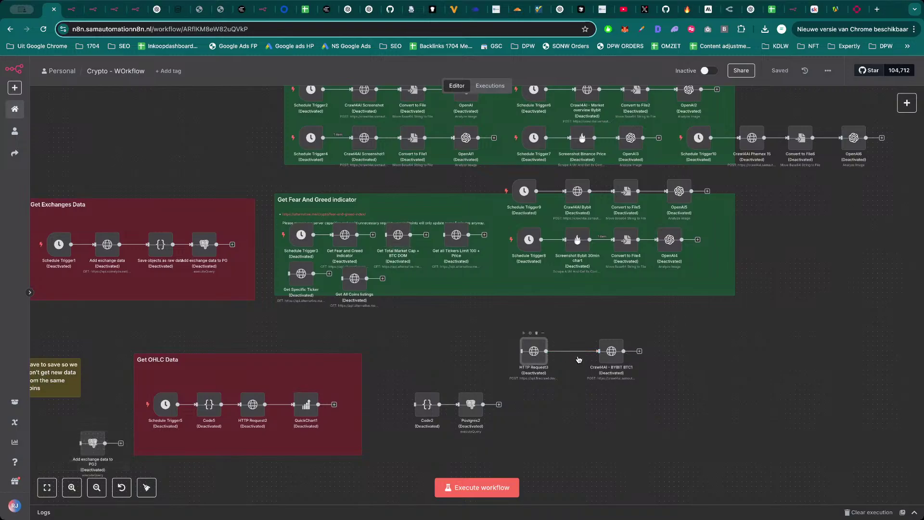
Reactivate HTTP Request3 and Crawl4AI - BYBIT BTC1, and change HTTP Request3's JSON query to 'bitcoin news'.
key(d)
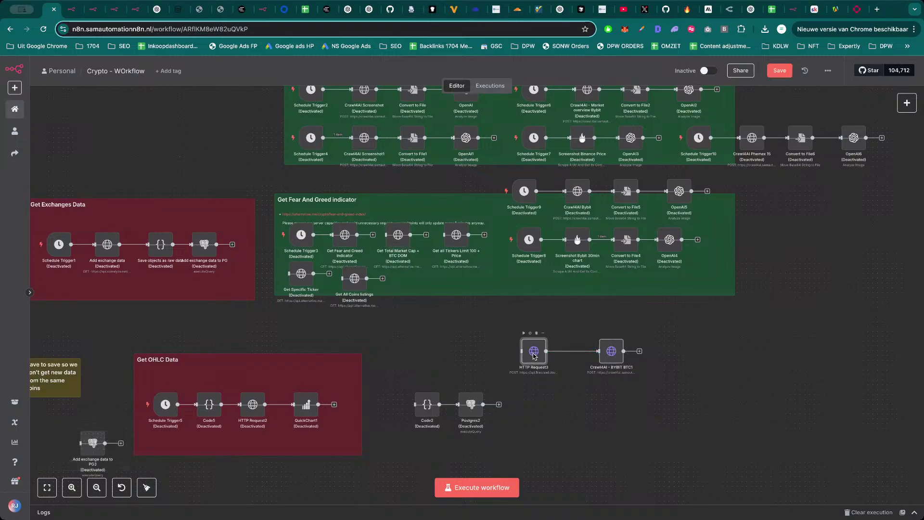
double_click(533, 355)
scroll(462, 241, down, 3)
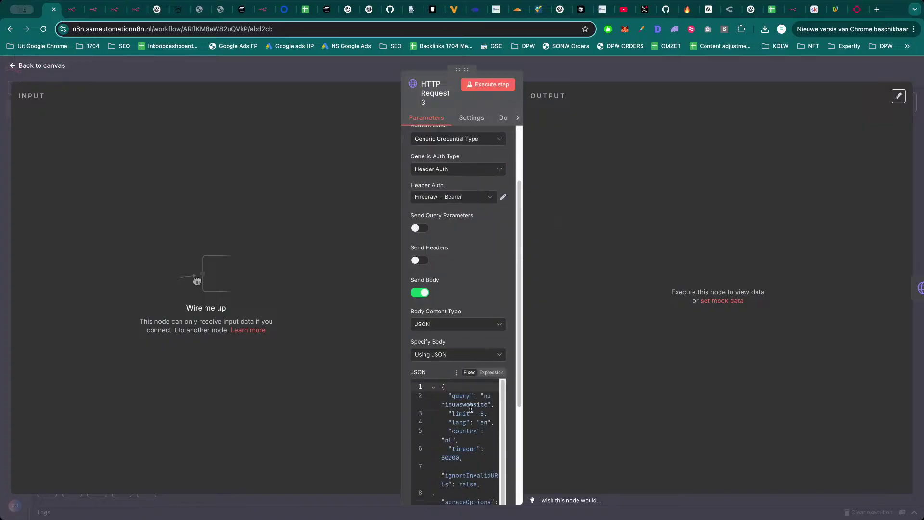
scroll(474, 405, down, 1)
drag(487, 399, 485, 392)
text(bitcoin news)
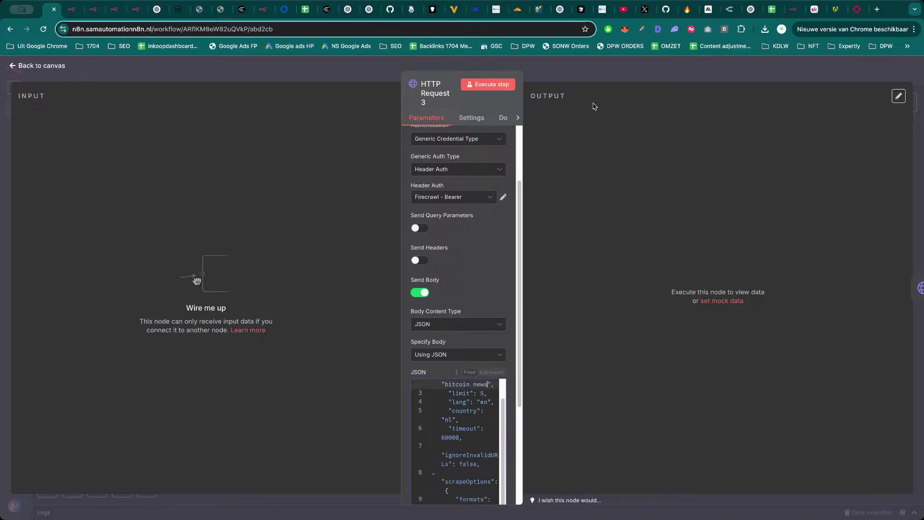
Delete the connection from HTTP Request3 to Crawl4AI - BYBIT BTC1.
click(623, 75)
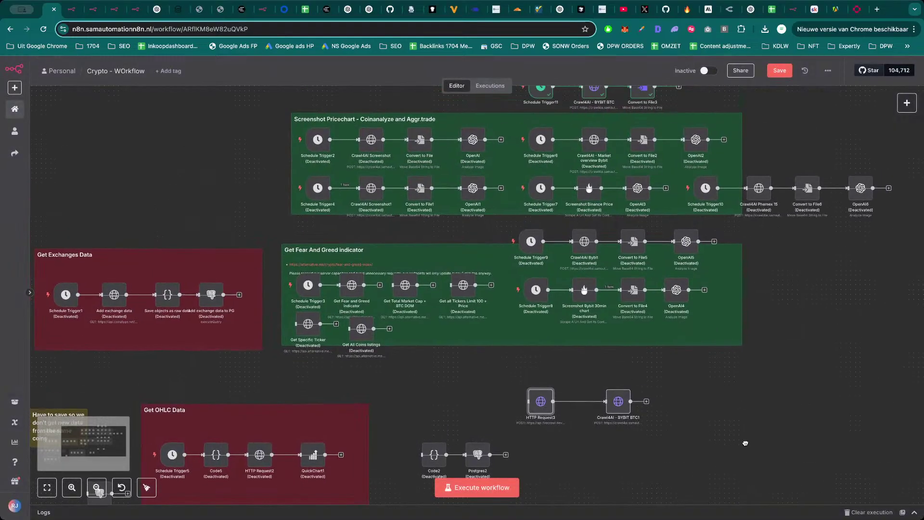
scroll(741, 399, up, 2)
click(585, 402)
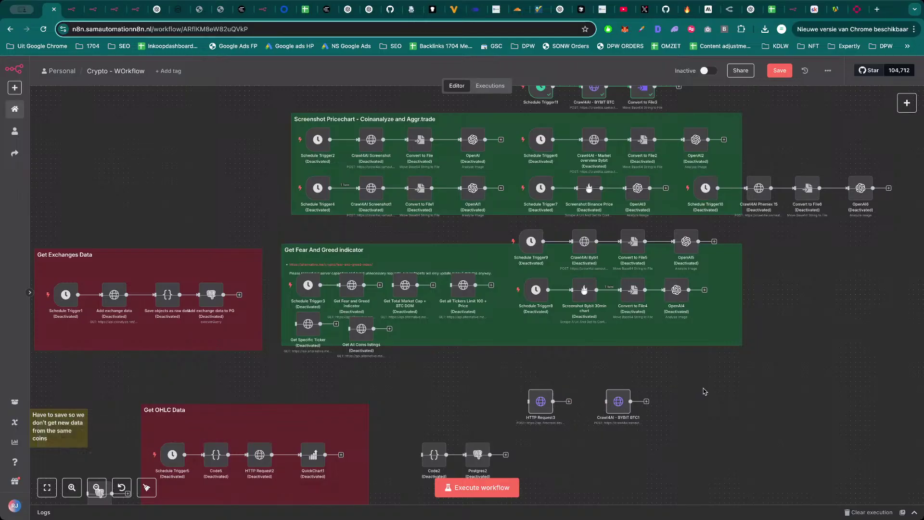
Preview the Bybit chart screenshot output of Convert to File3.
scroll(685, 387, down, 3)
scroll(707, 199, up, 5)
scroll(707, 199, left, 3)
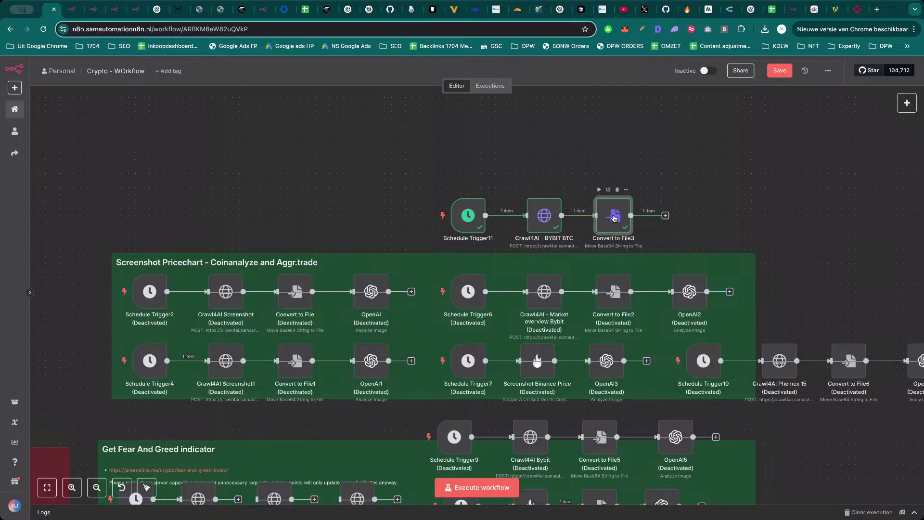
double_click(615, 217)
click(580, 231)
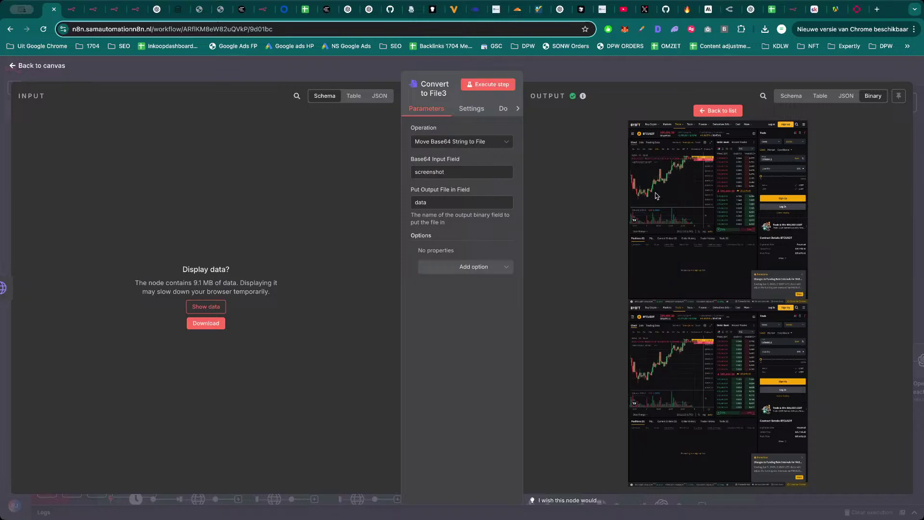
click(628, 76)
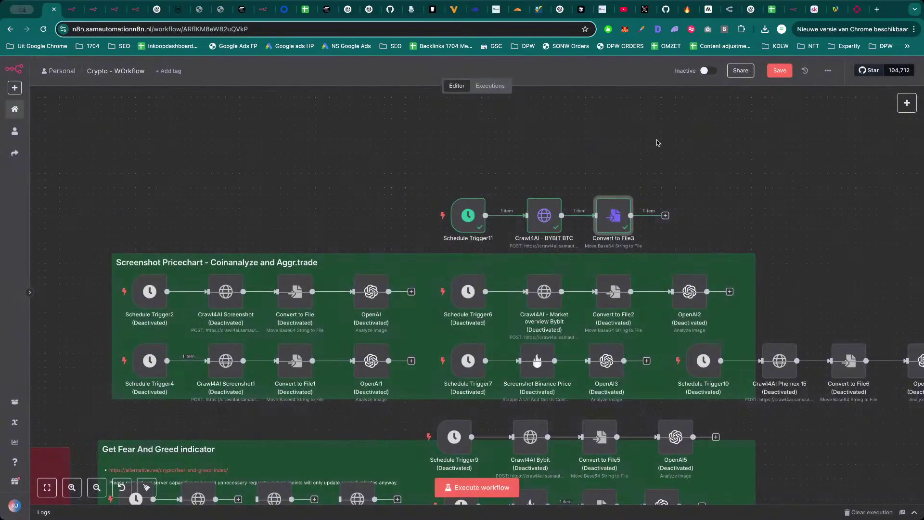
Inspect Crawl4AI - BYBIT BTC's settings and recheck Convert to File3's screenshot output.
scroll(674, 154, down, 3)
scroll(727, 165, down, 2)
scroll(727, 164, down, 5)
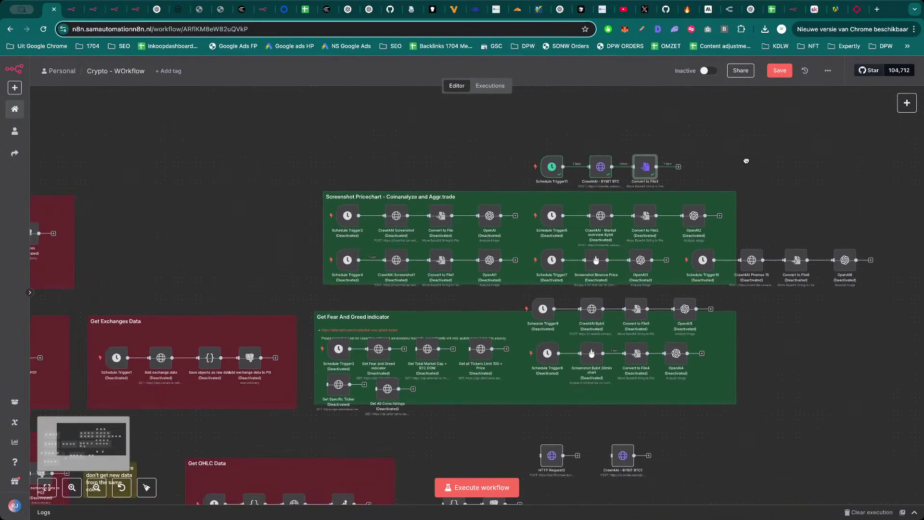
drag(322, 218, 347, 196)
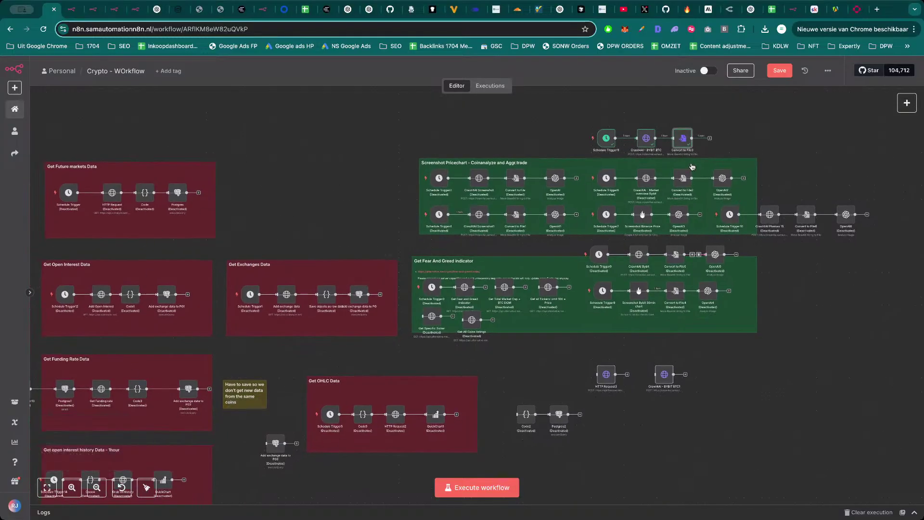
scroll(646, 148, up, 2)
scroll(646, 148, up, 1)
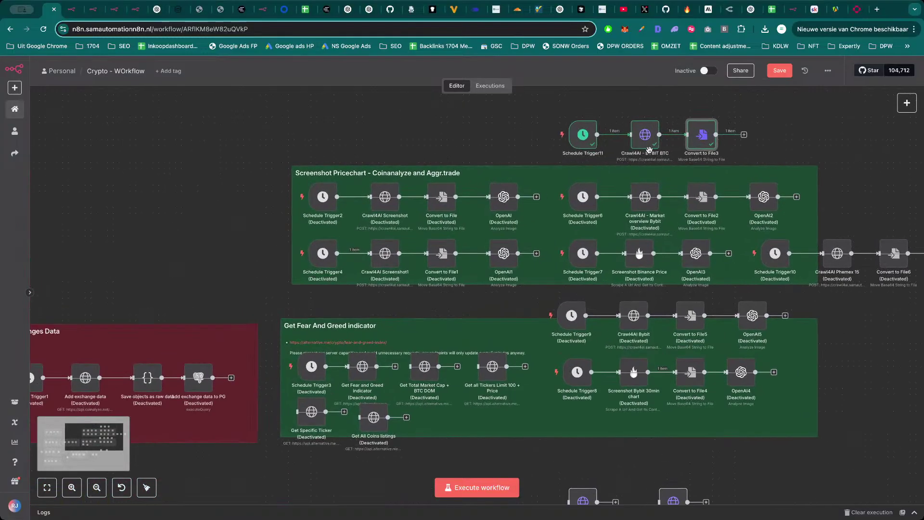
double_click(642, 141)
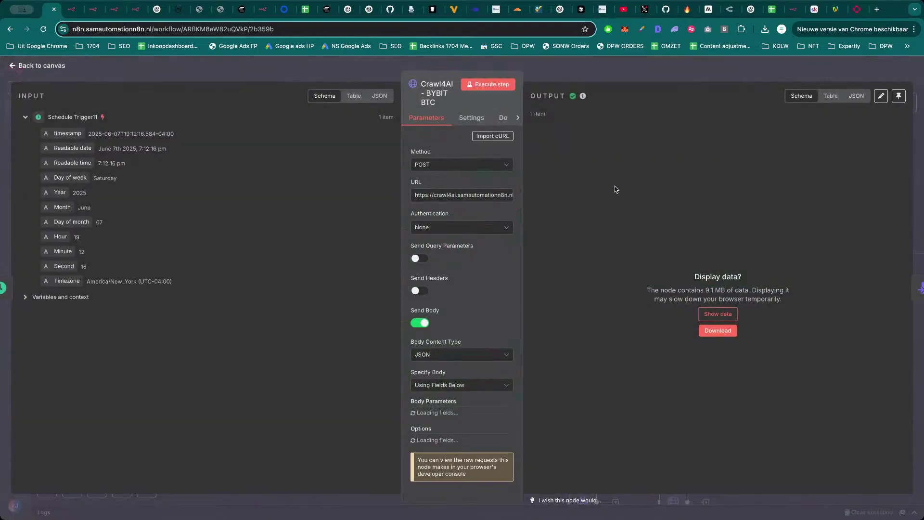
key(Escape)
double_click(702, 139)
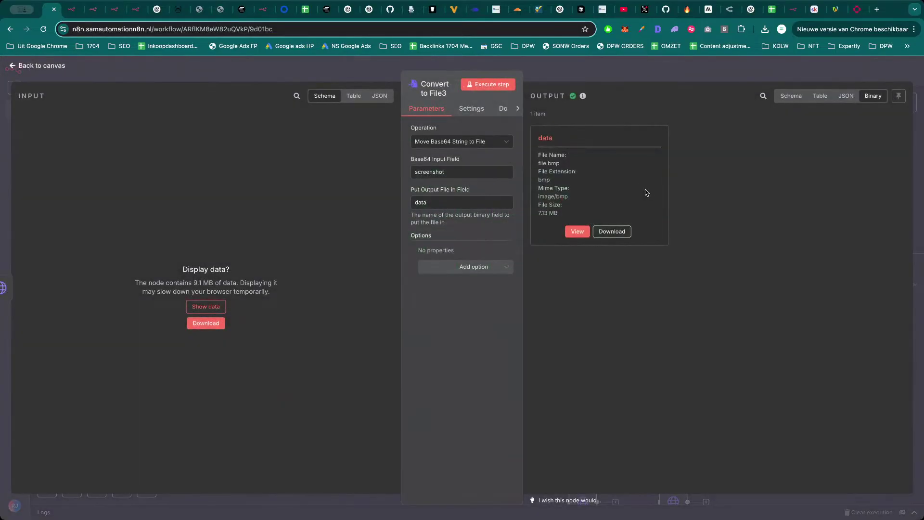
click(578, 232)
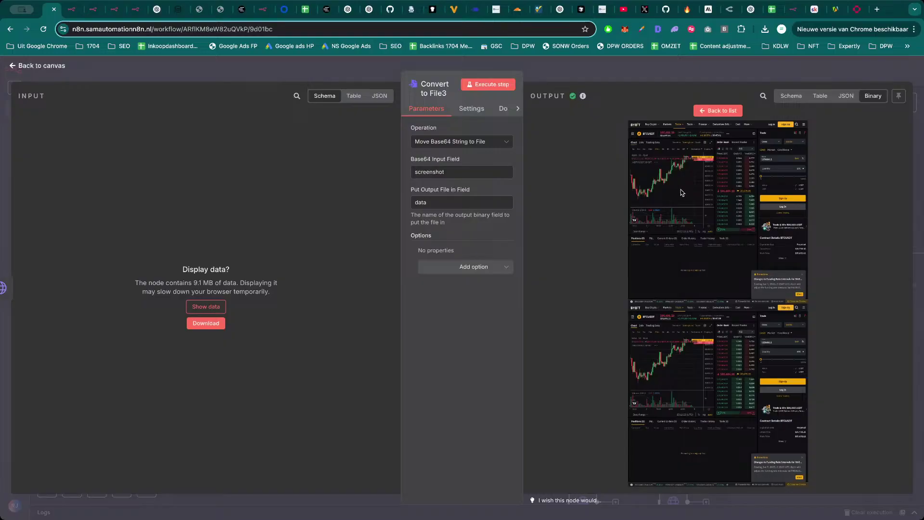
key(Escape)
scroll(668, 152, right, 5)
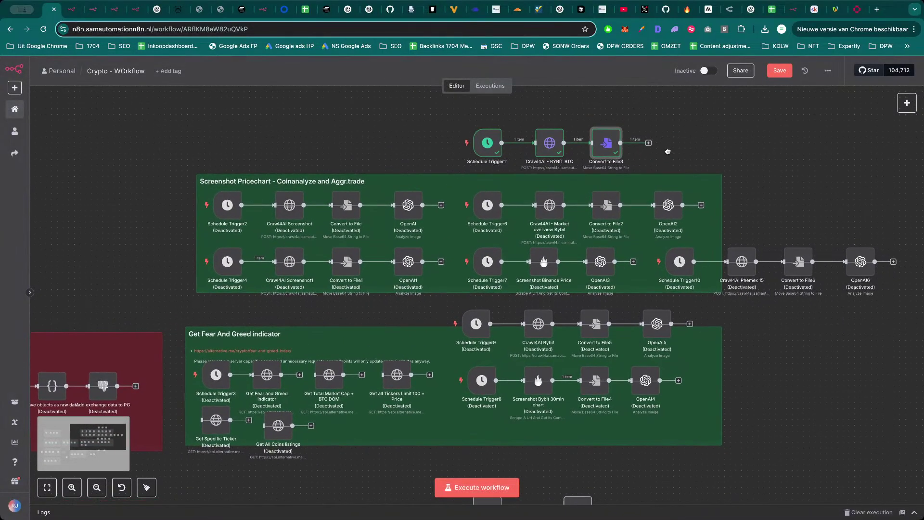
ctrl+scroll(668, 152, down, 3)
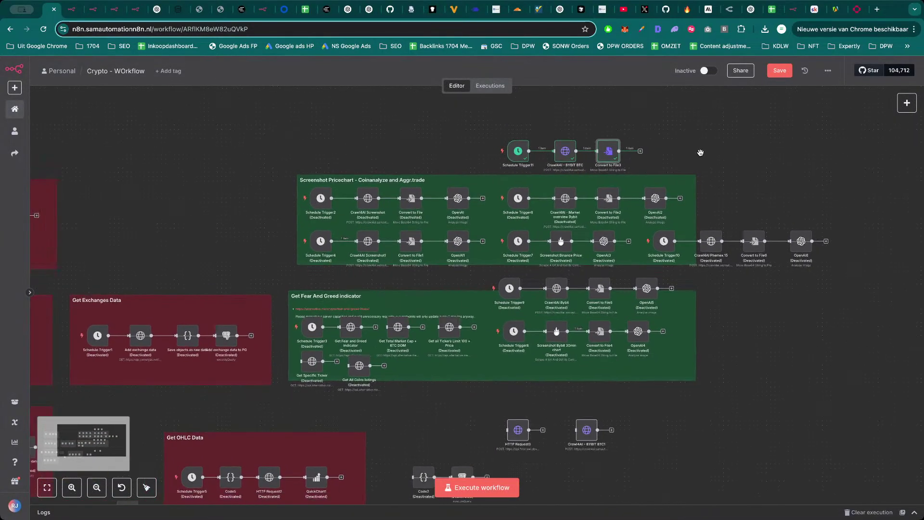
drag(694, 151, 711, 163)
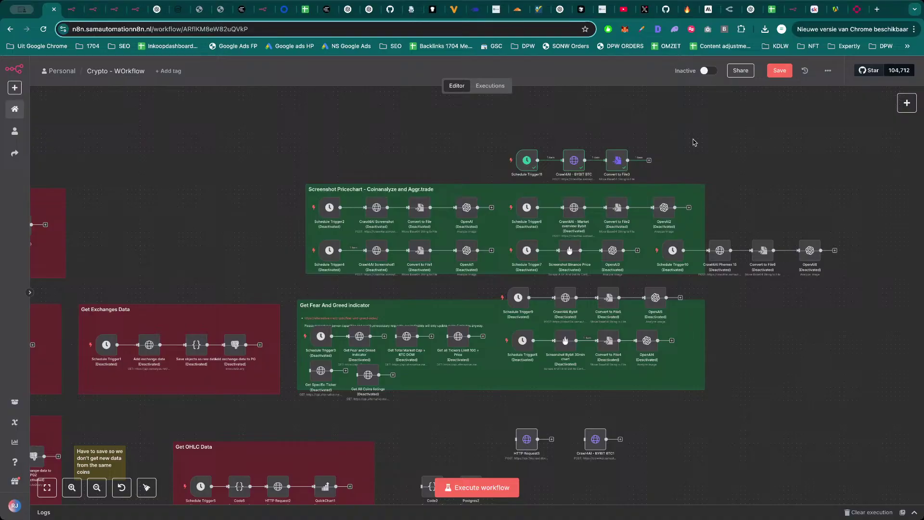
scroll(686, 154, down, 2)
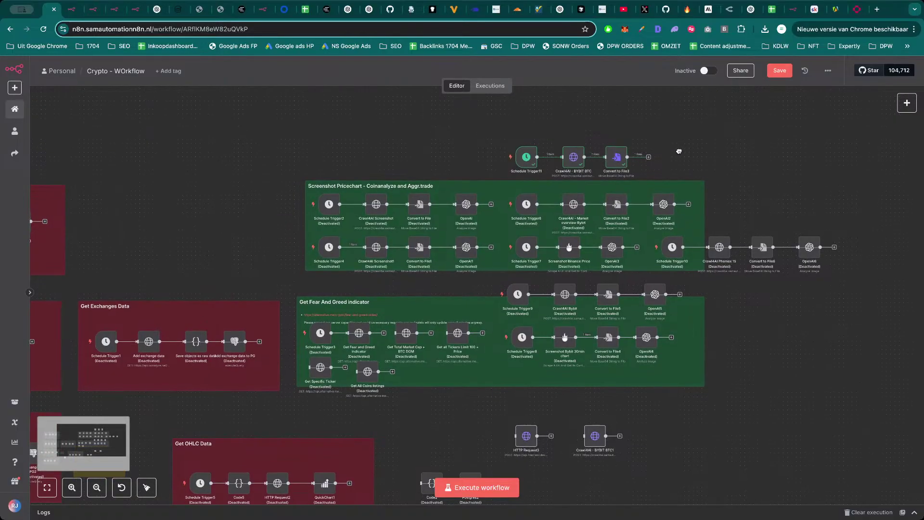
drag(686, 157, 711, 159)
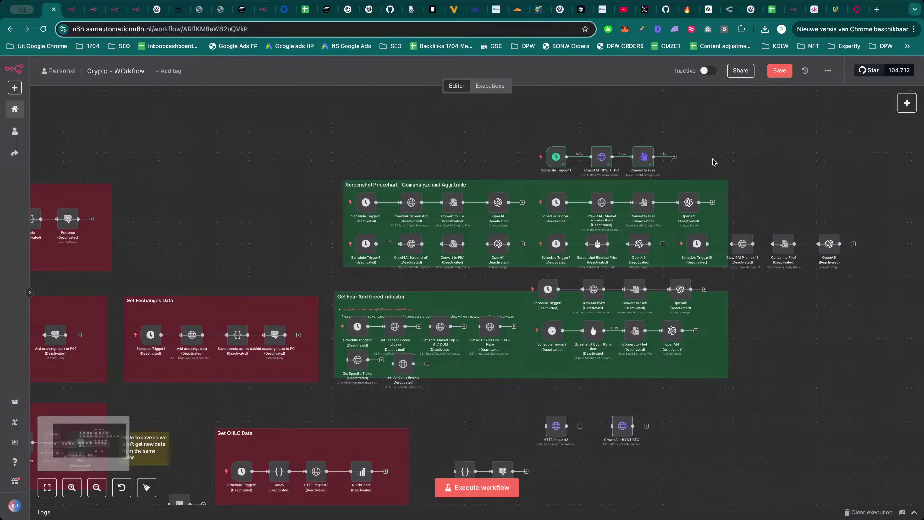
scroll(714, 159, down, 2)
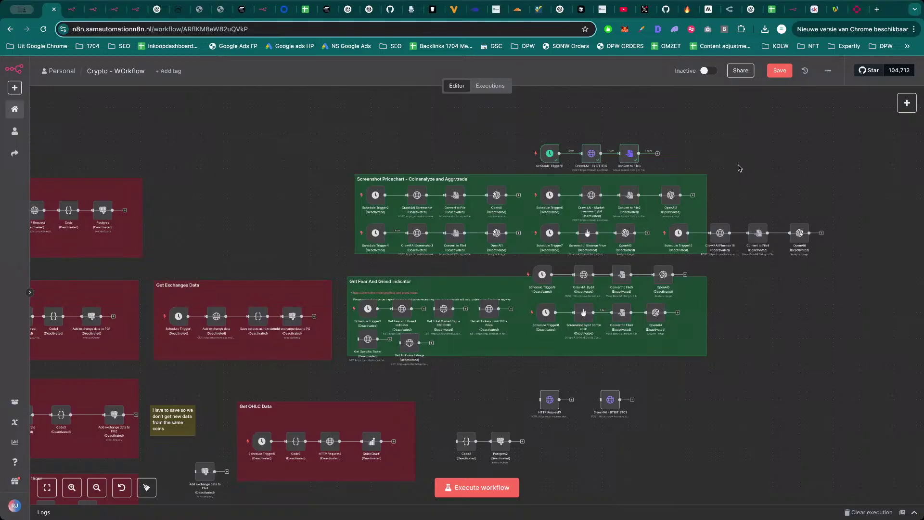
scroll(744, 165, down, 1)
scroll(770, 231, down, 1)
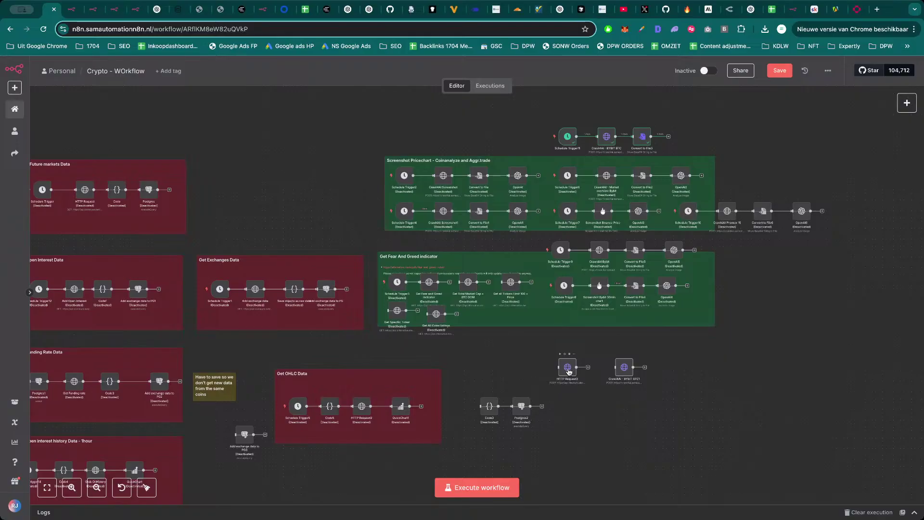
scroll(569, 371, up, 5)
Execute HTTP Request3 to fetch the Firecrawl bitcoin news search results.
click(567, 369)
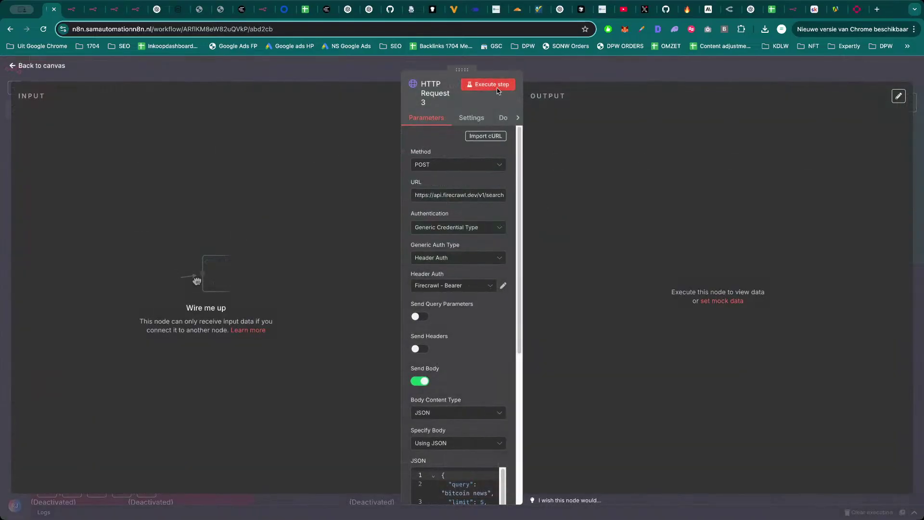
click(498, 90)
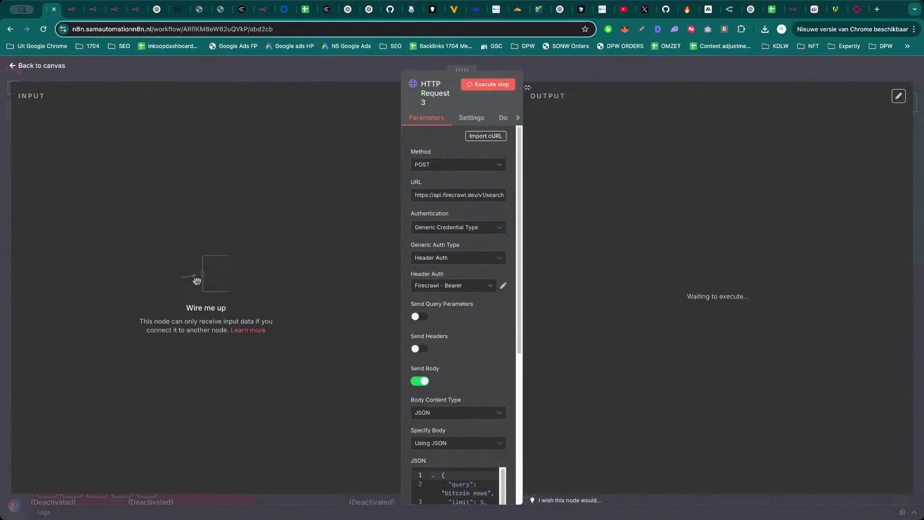
scroll(486, 366, down, 4)
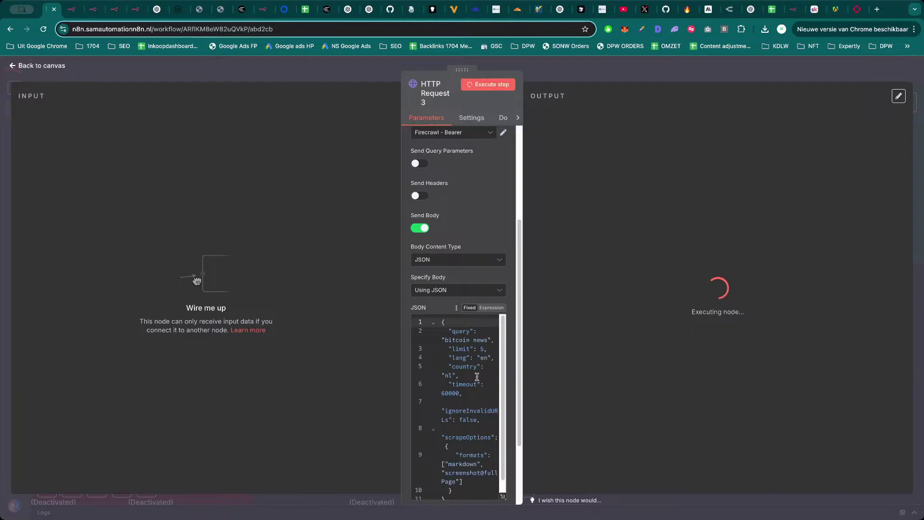
scroll(479, 378, down, 1)
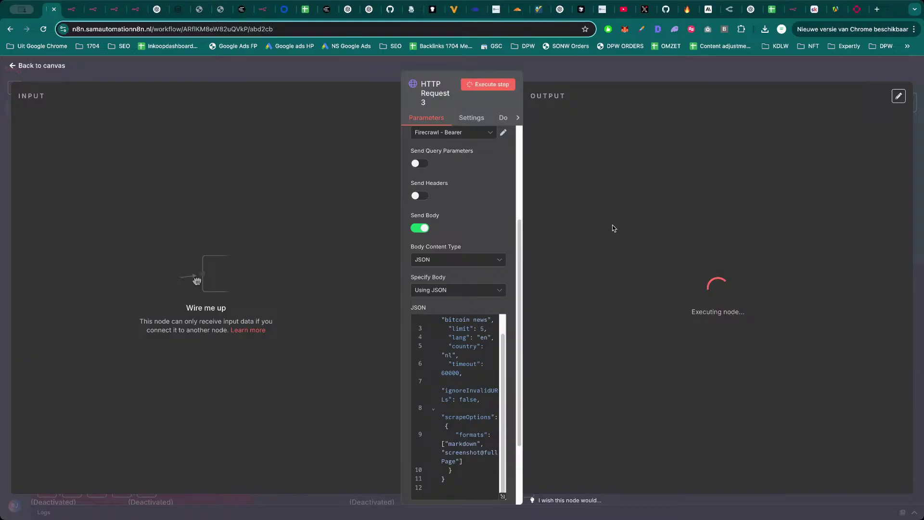
scroll(466, 366, up, 1)
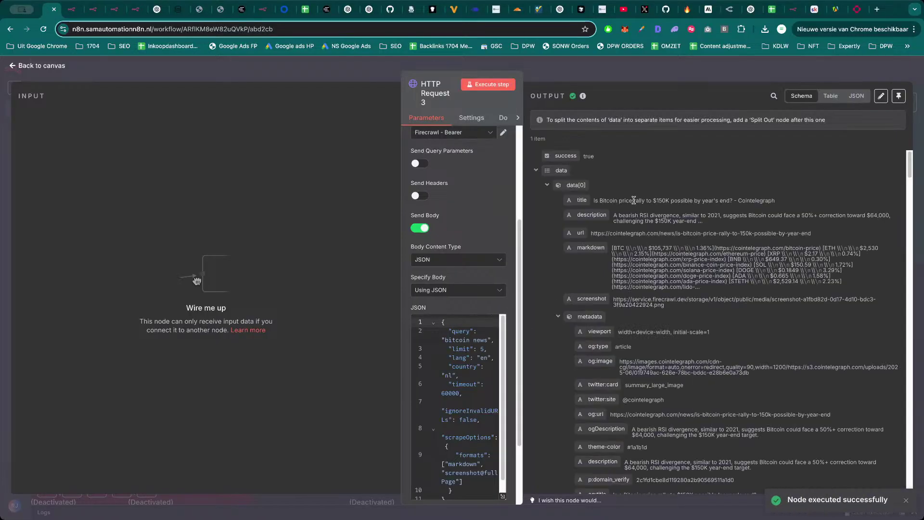
Collapse and re-expand results data[0]–data[3], then select the Cointelegraph result's screenshot URL.
click(547, 187)
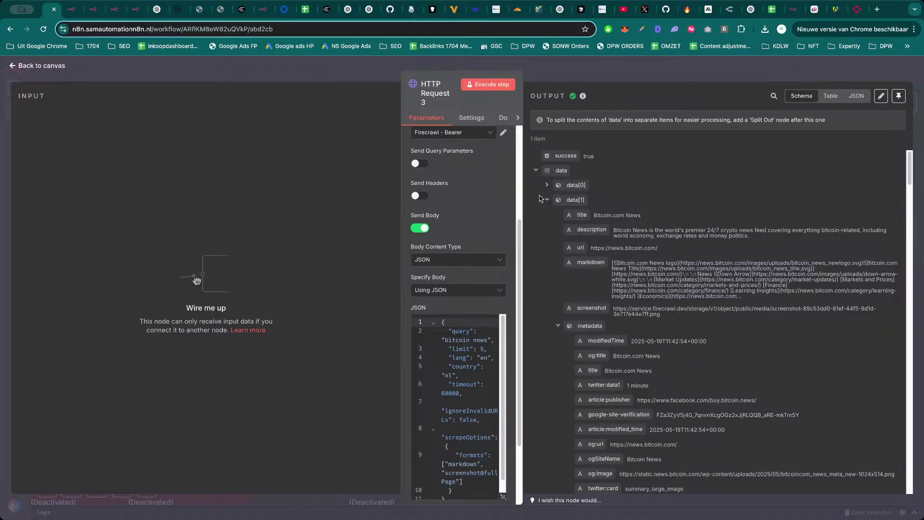
click(552, 201)
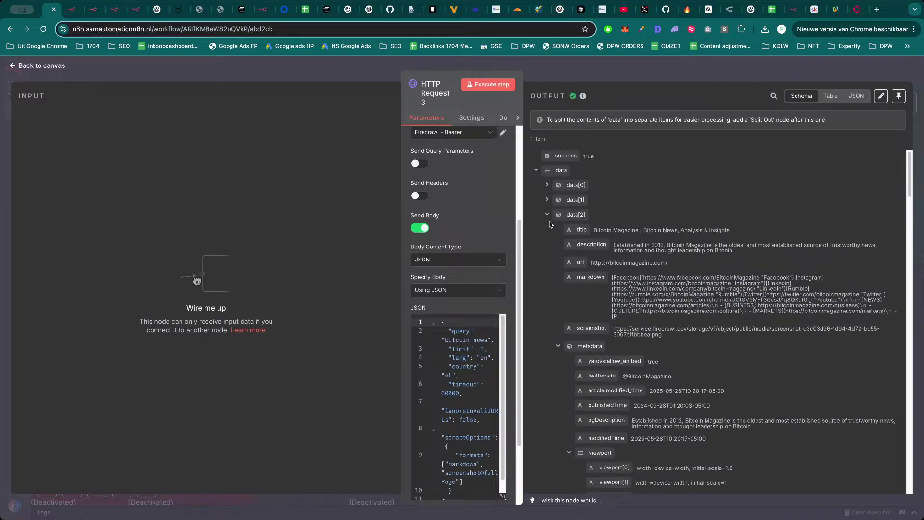
click(547, 215)
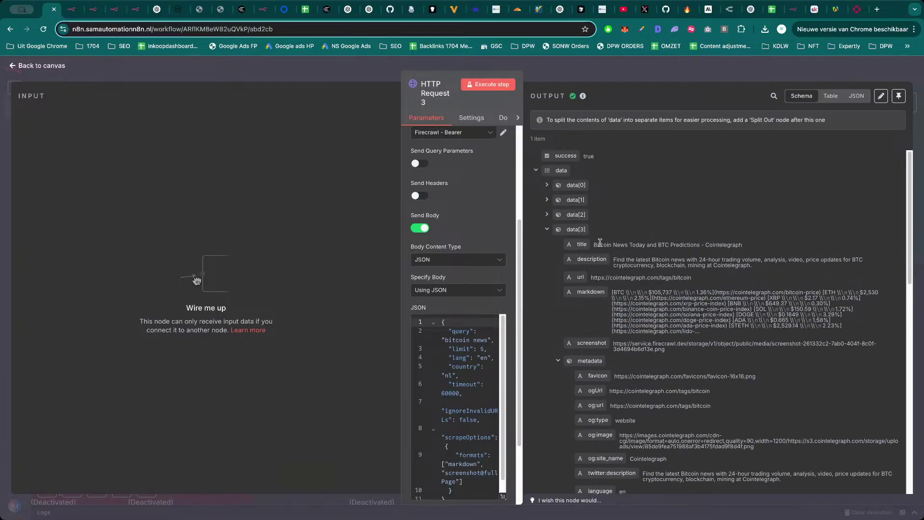
click(547, 229)
click(547, 229)
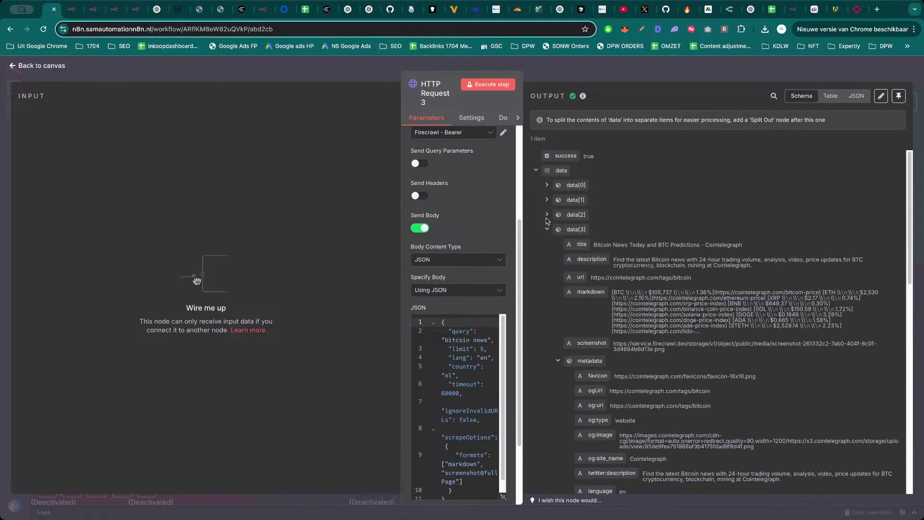
click(547, 215)
click(547, 188)
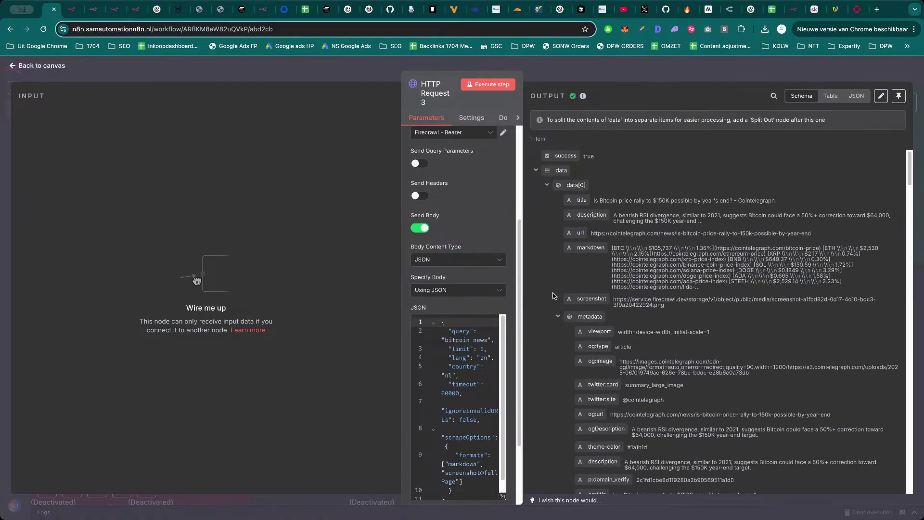
scroll(703, 254, down, 1)
drag(677, 285, 615, 280)
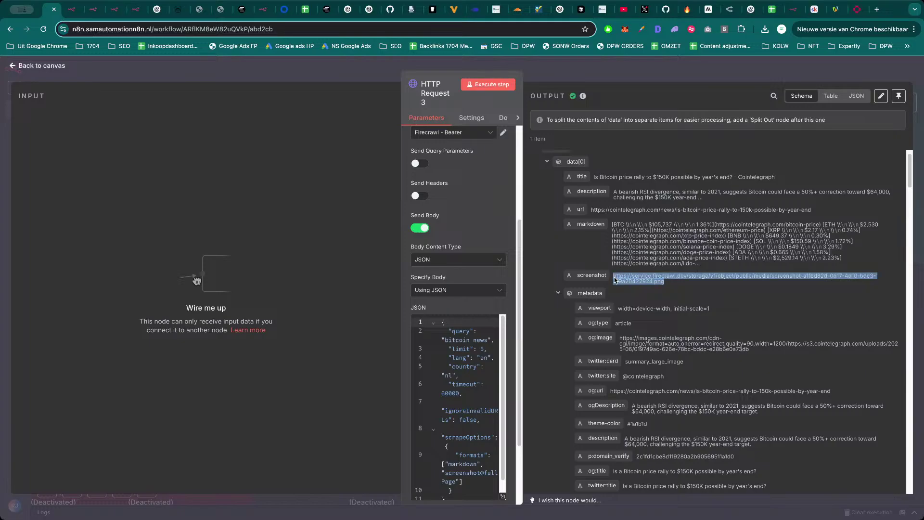
key(super+c)
key(super+t)
key(super+v)
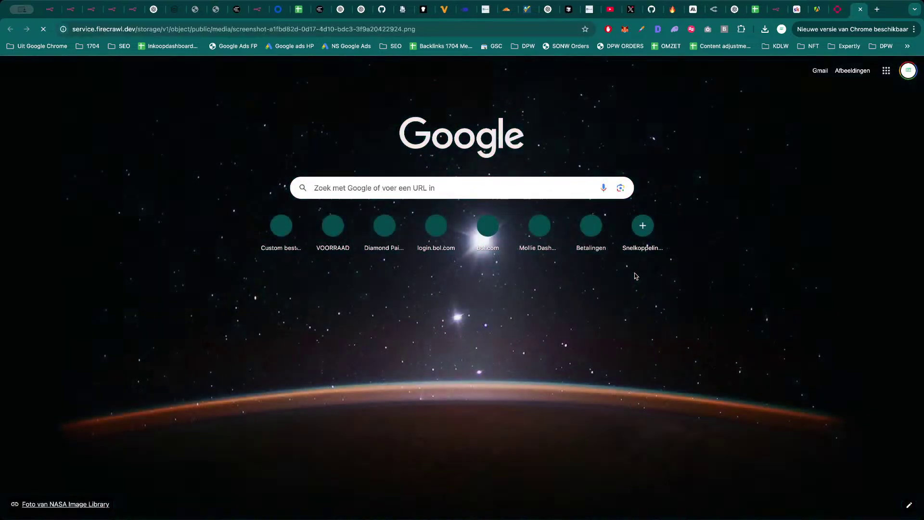
key(Return)
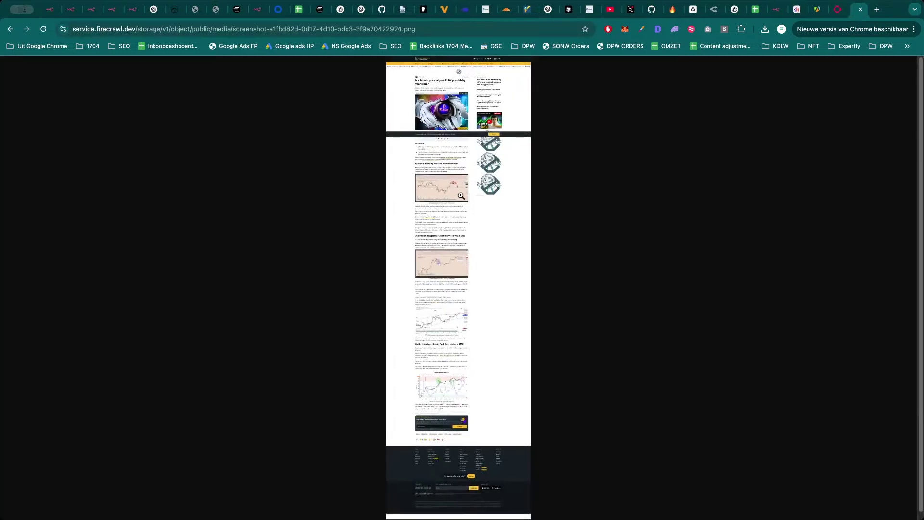
click(461, 197)
scroll(461, 197, up, 15)
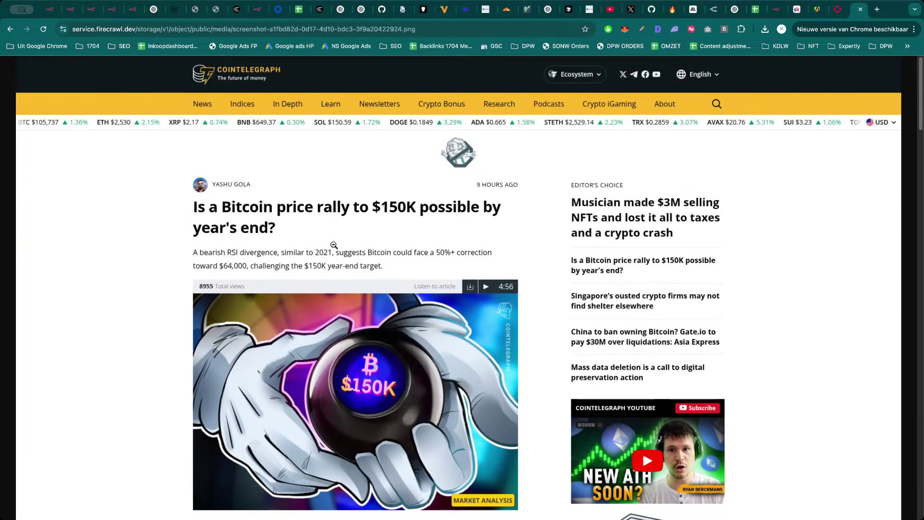
scroll(390, 236, down, 15)
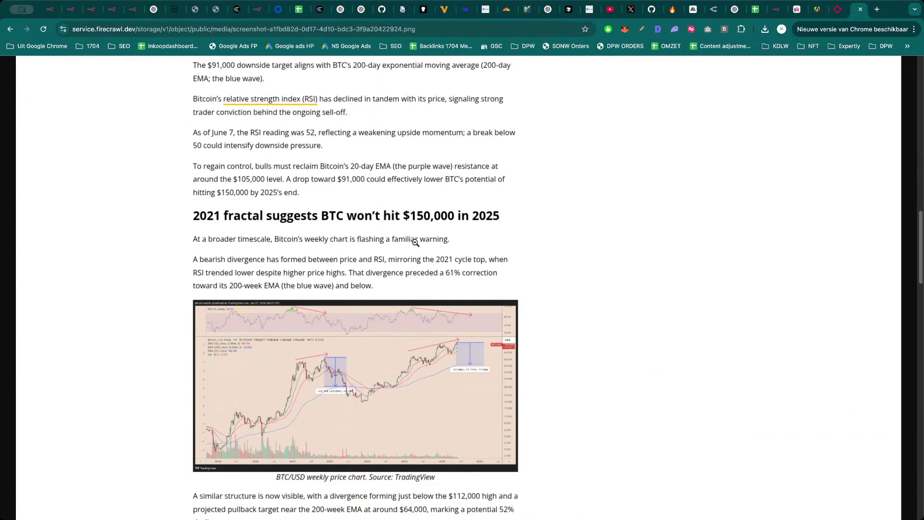
scroll(482, 250, down, 5)
key(ctrl+w)
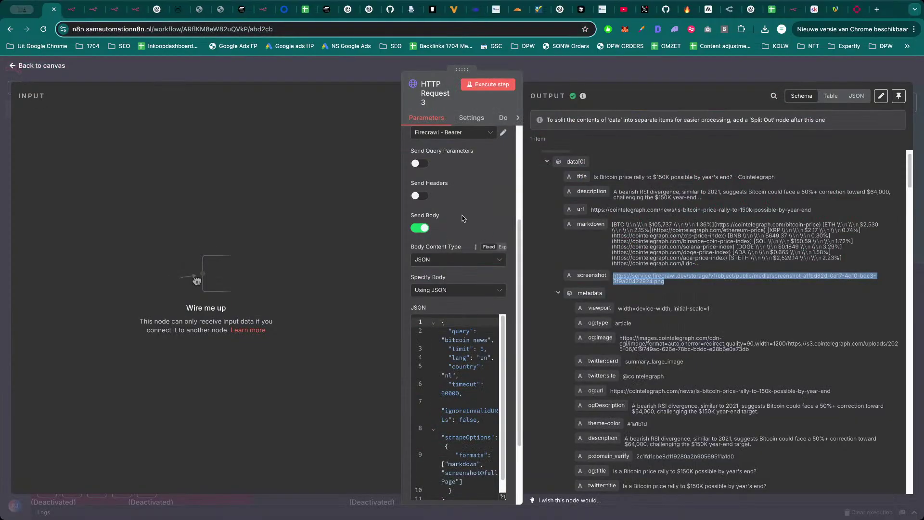
scroll(658, 264, down, 6)
scroll(658, 264, up, 5)
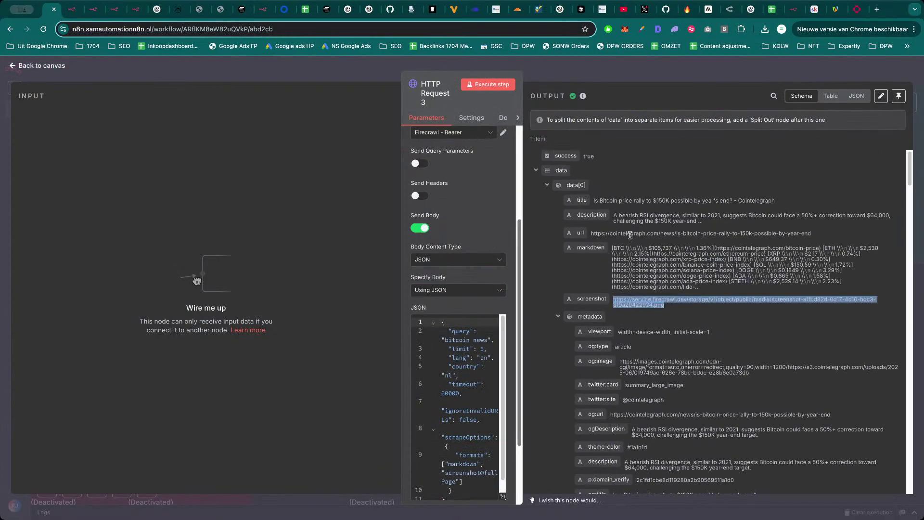
click(558, 317)
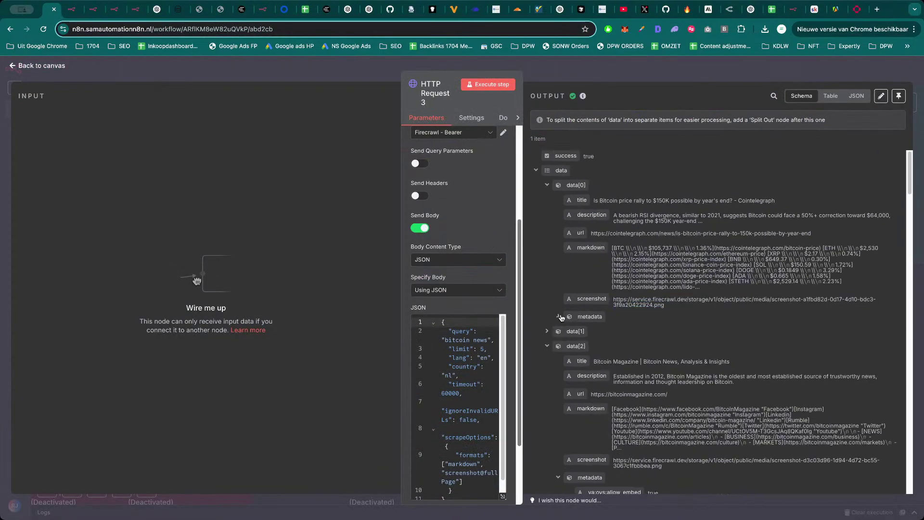
scroll(636, 332, down, 2)
drag(663, 362, 617, 358)
key(super+c)
key(super+t)
key(super+v)
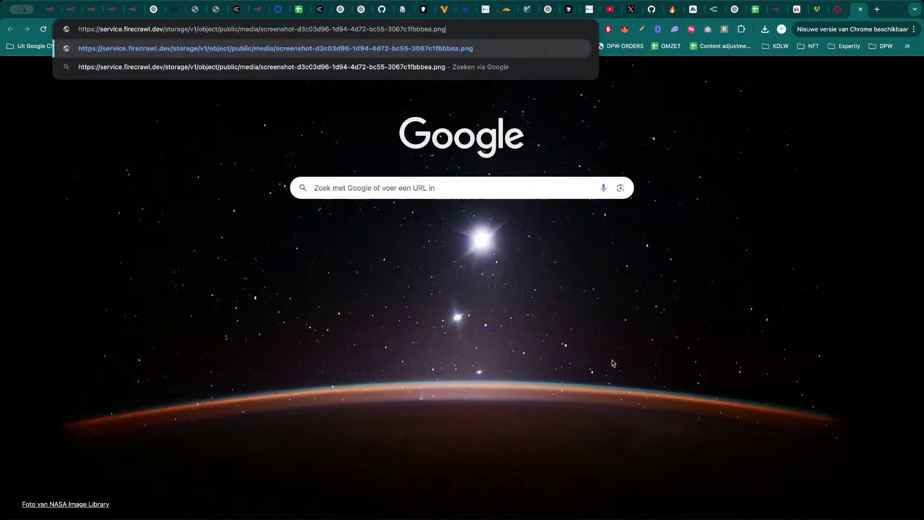
key(Return)
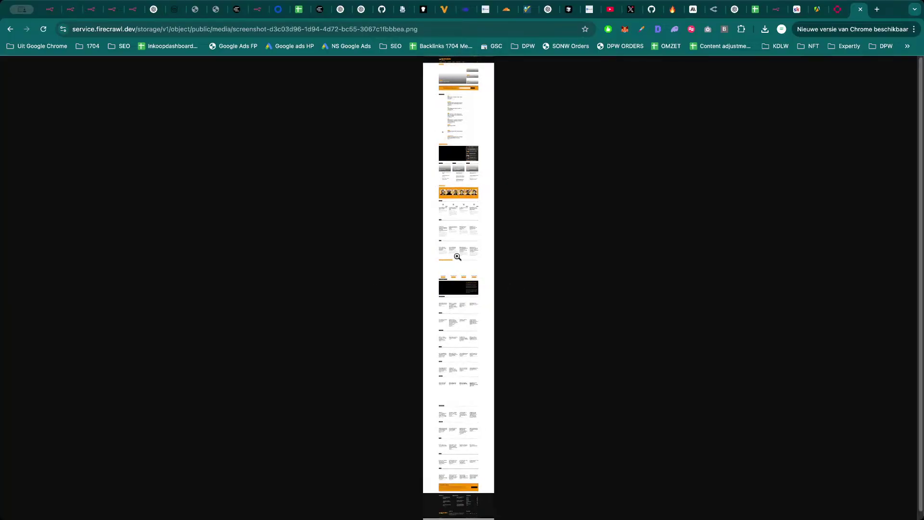
click(458, 256)
scroll(438, 248, down, 5)
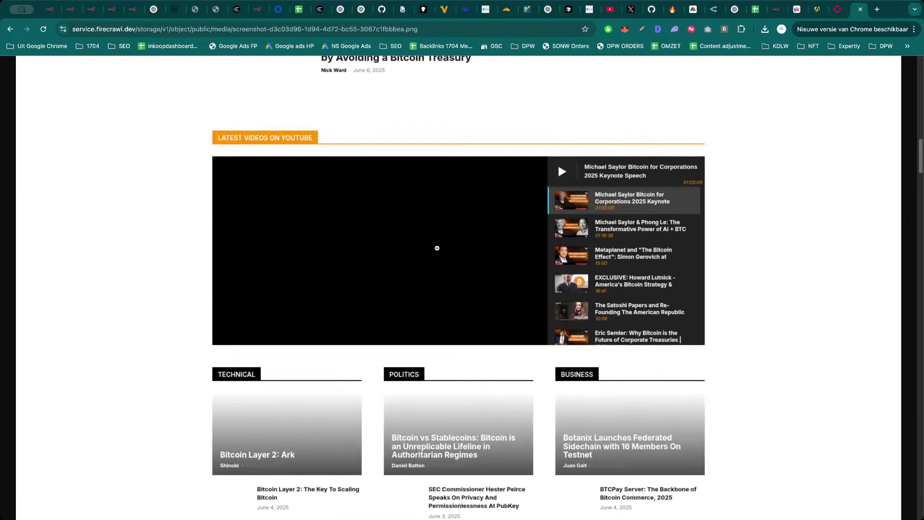
scroll(437, 248, down, 5)
key(super+w)
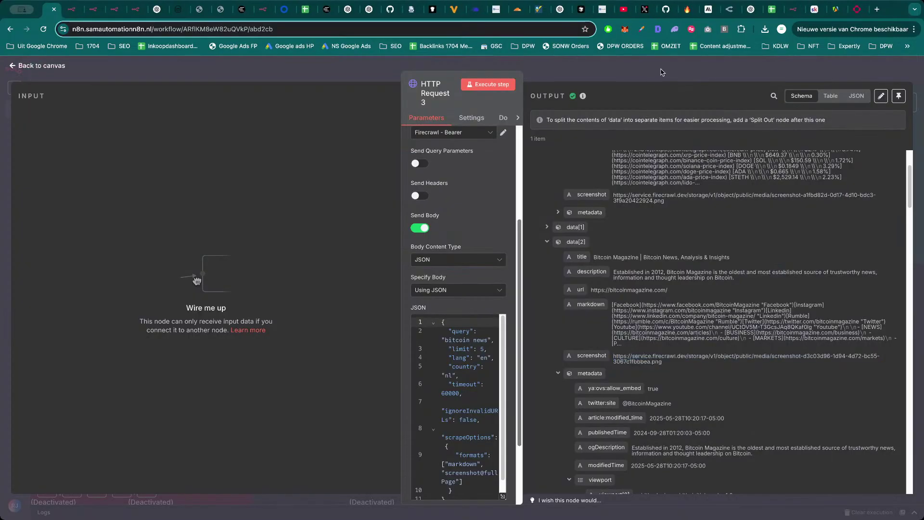
Return to the canvas, save the Crypto - WOrkflow, and switch to the Browserless screenshots workflow.
click(662, 72)
scroll(703, 414, up, 2)
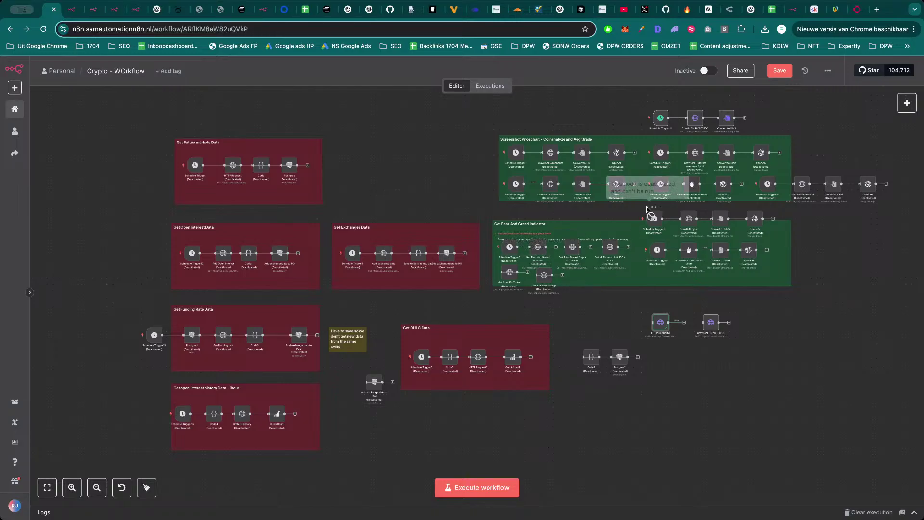
click(782, 73)
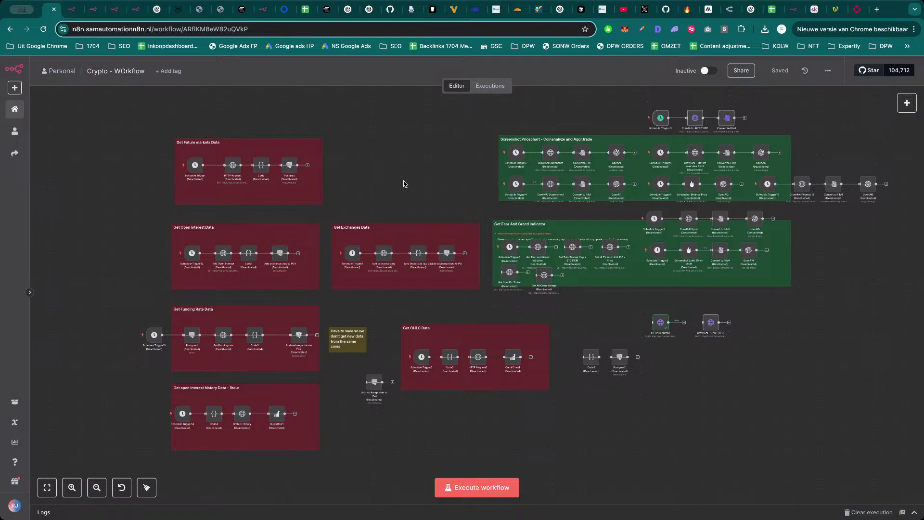
click(112, 10)
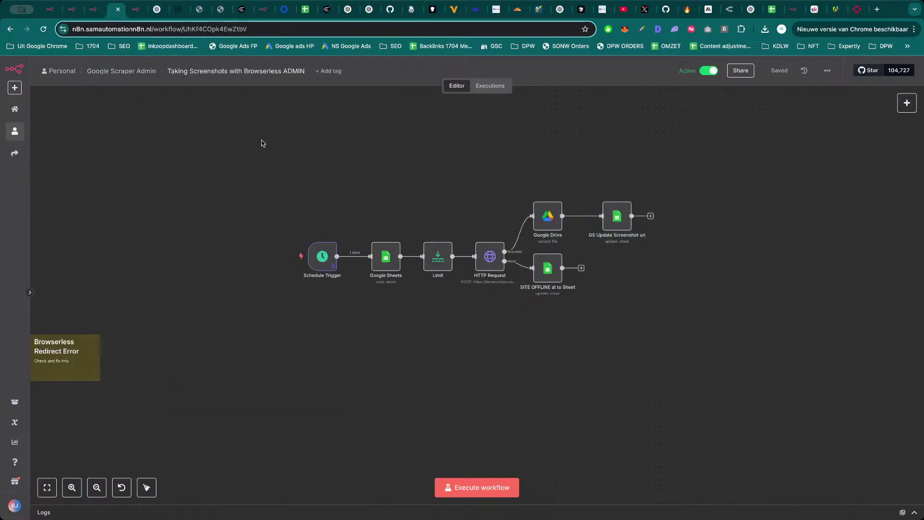
In the Digital agency Workflow, inspect Screenshot Binance Price's pinned cursorai.nl page links.
click(138, 15)
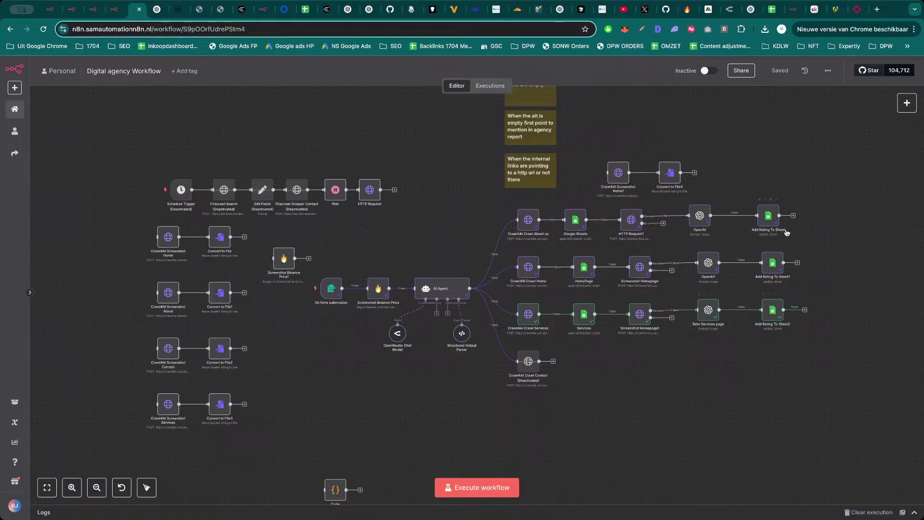
mouse_move(330, 293)
click(333, 294)
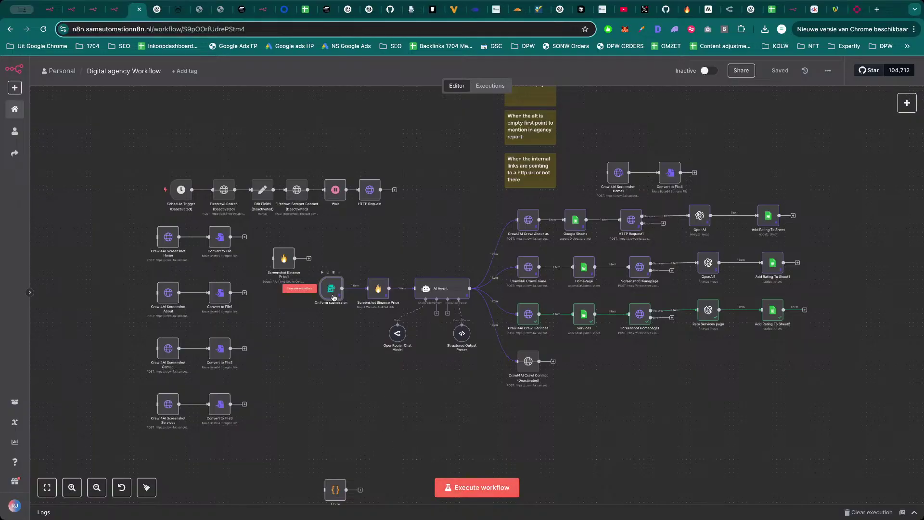
double_click(378, 290)
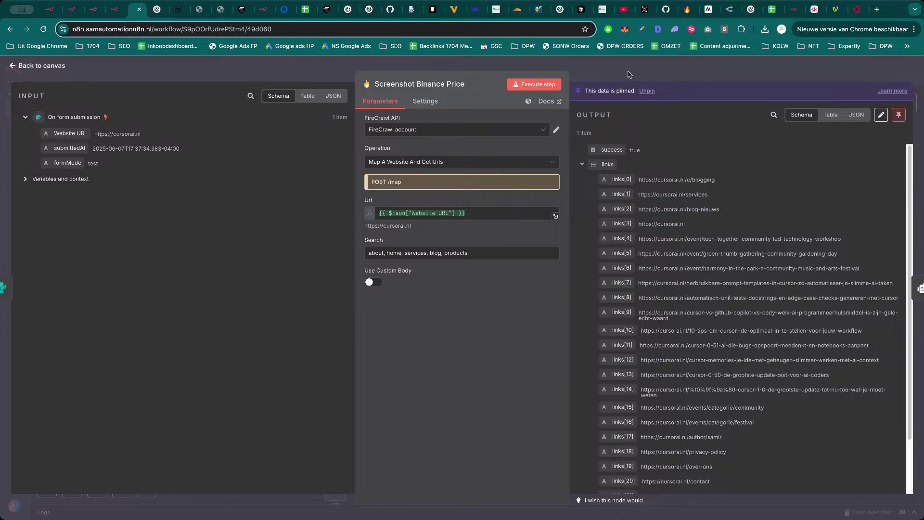
Review the AI Agent's full system message and its list of main page types.
click(648, 73)
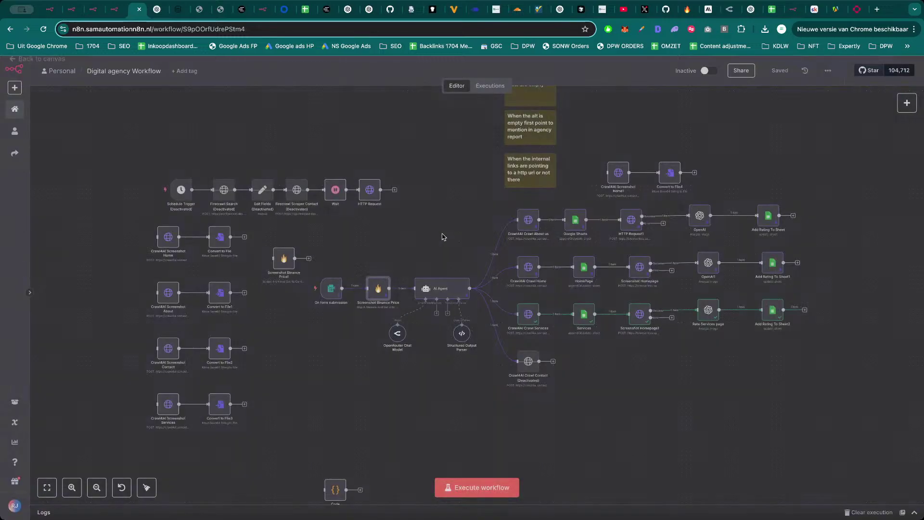
double_click(444, 290)
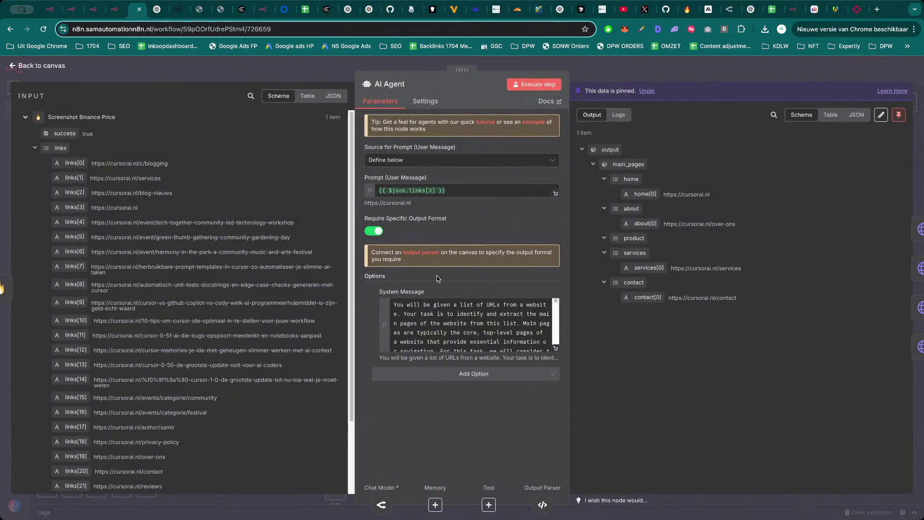
click(556, 349)
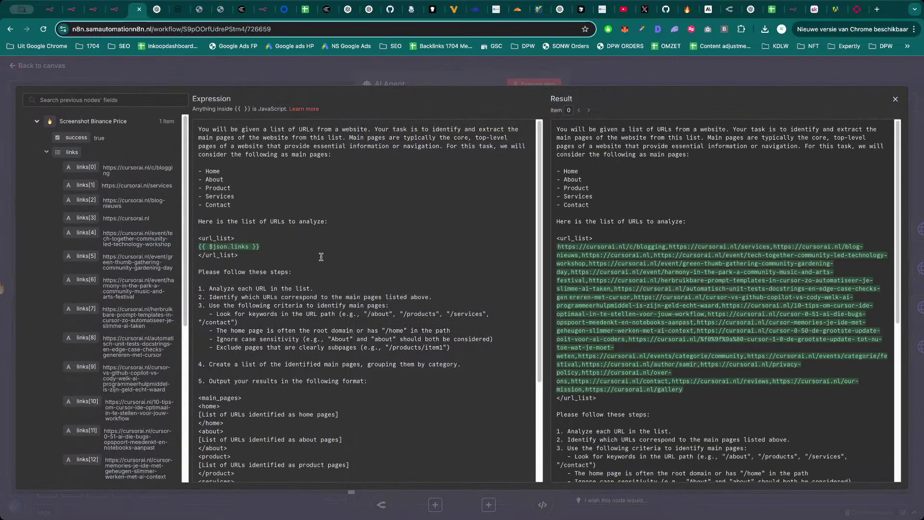
scroll(327, 263, down, 3)
scroll(375, 322, up, 3)
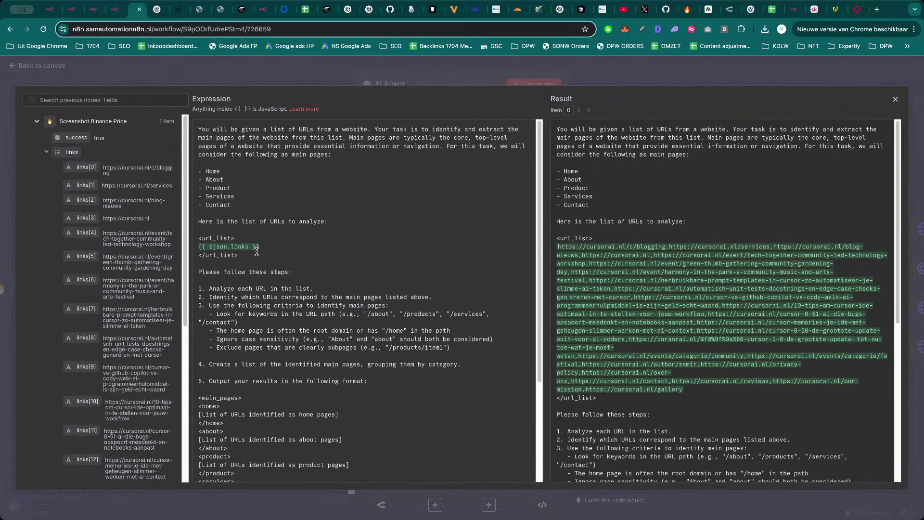
drag(246, 205, 195, 171)
click(245, 196)
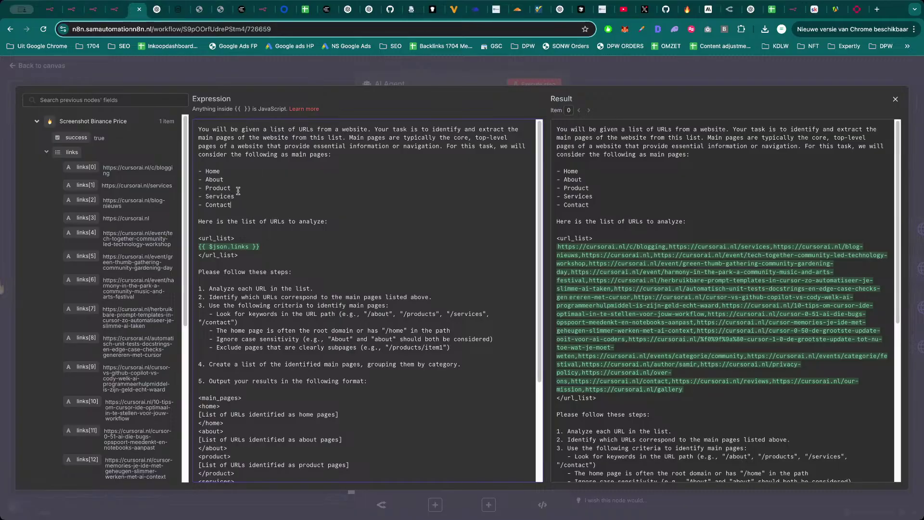
click(322, 77)
click(599, 75)
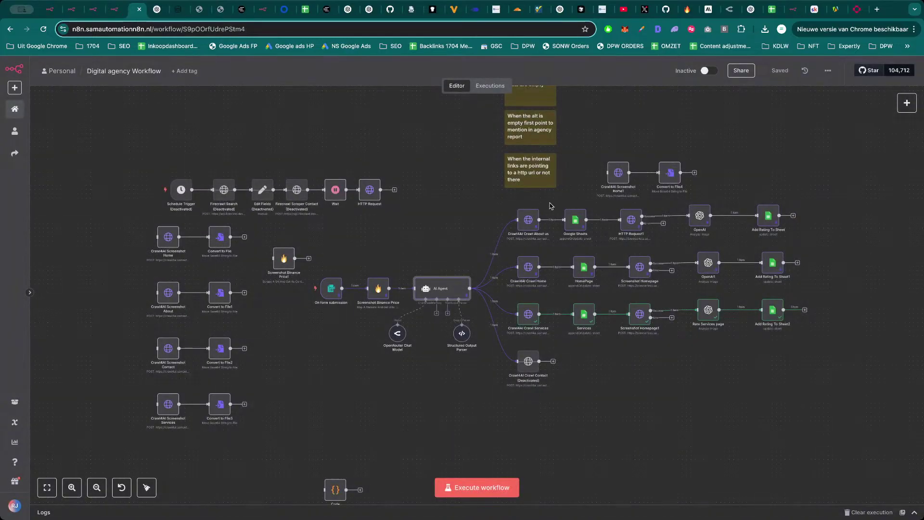
Check the Structured Output Parser and view the AI Agent's output as raw JSON.
double_click(451, 293)
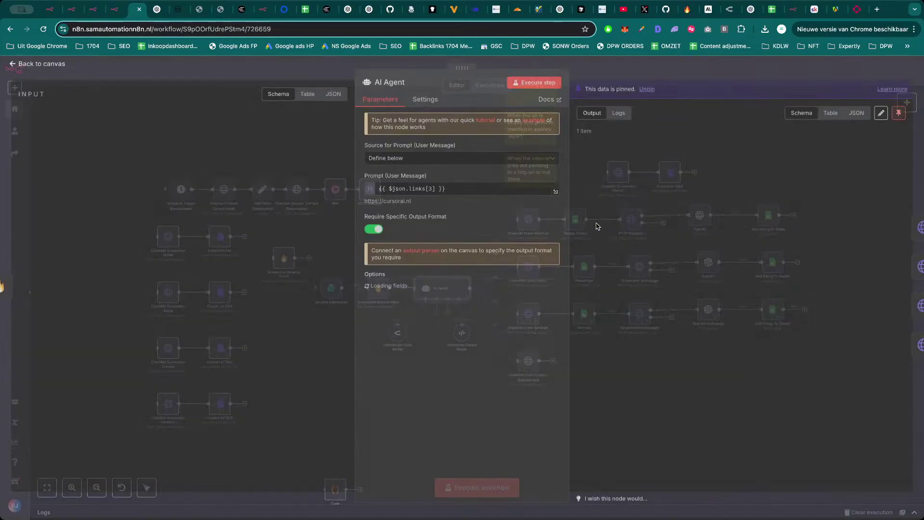
key(Escape)
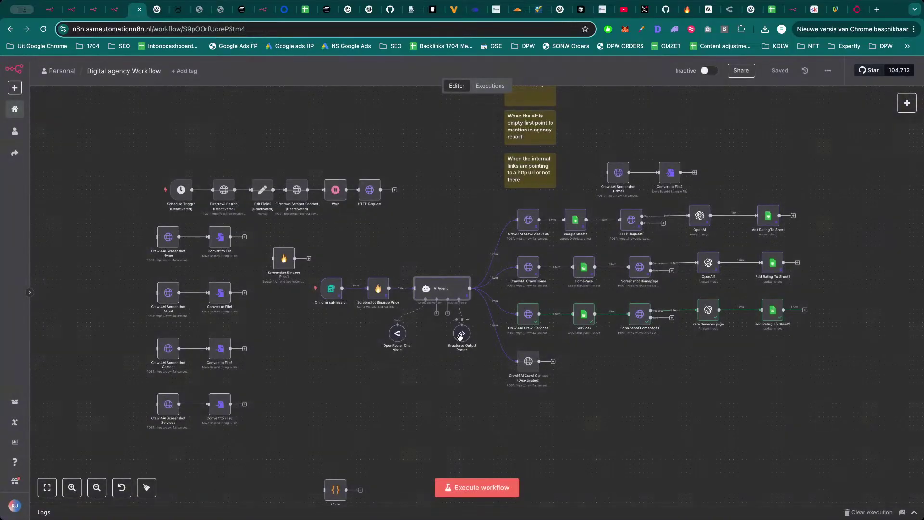
double_click(462, 333)
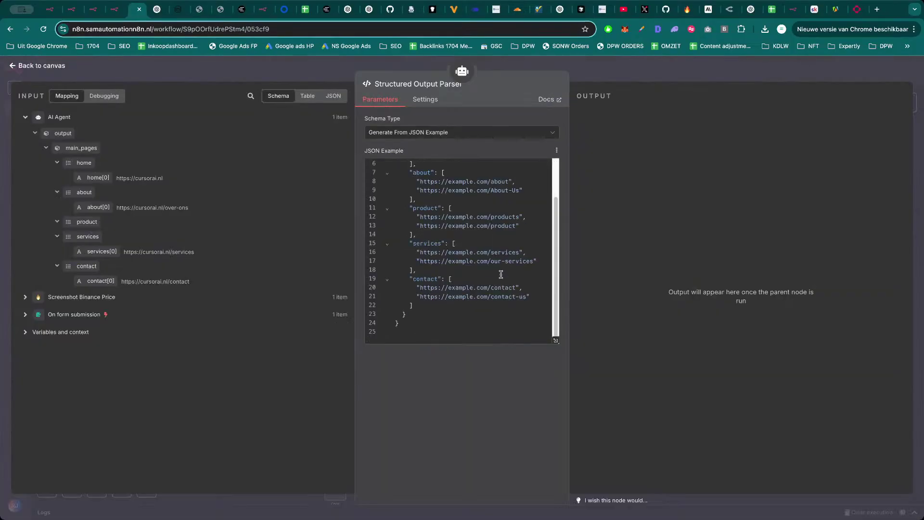
key(Escape)
double_click(452, 290)
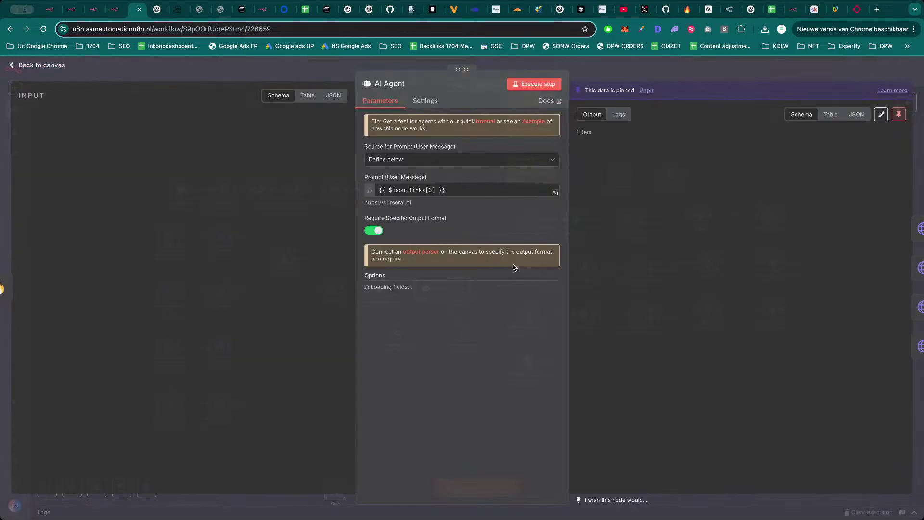
click(856, 114)
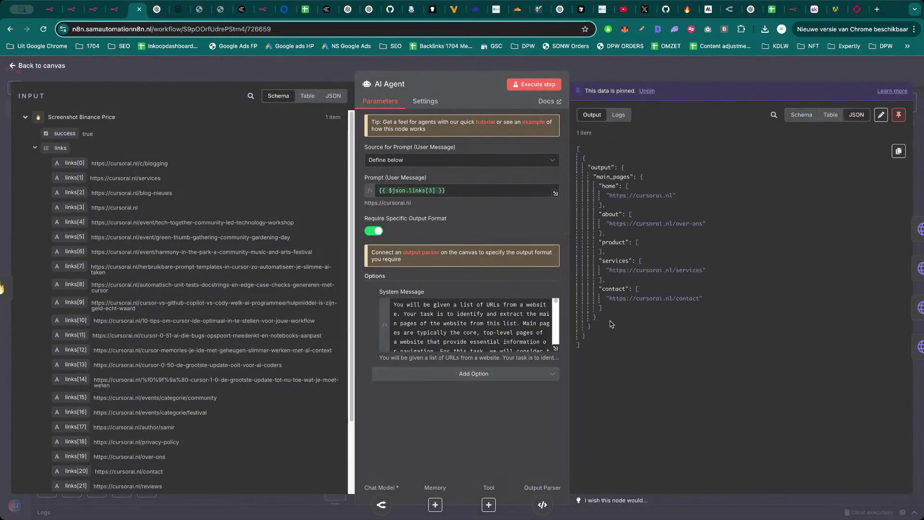
click(670, 73)
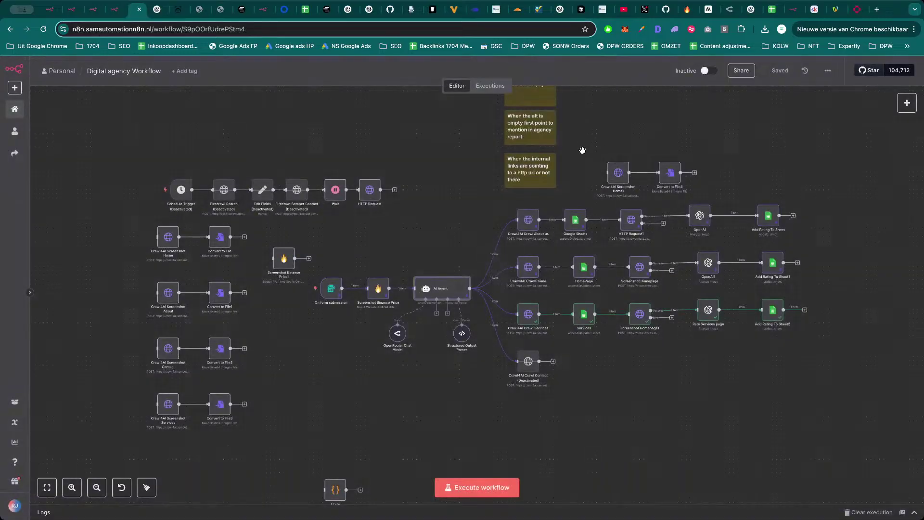
Inspect the Crawl4AI Crawl About us, Google Sheets and HTTP Request1 steps.
drag(524, 151, 500, 170)
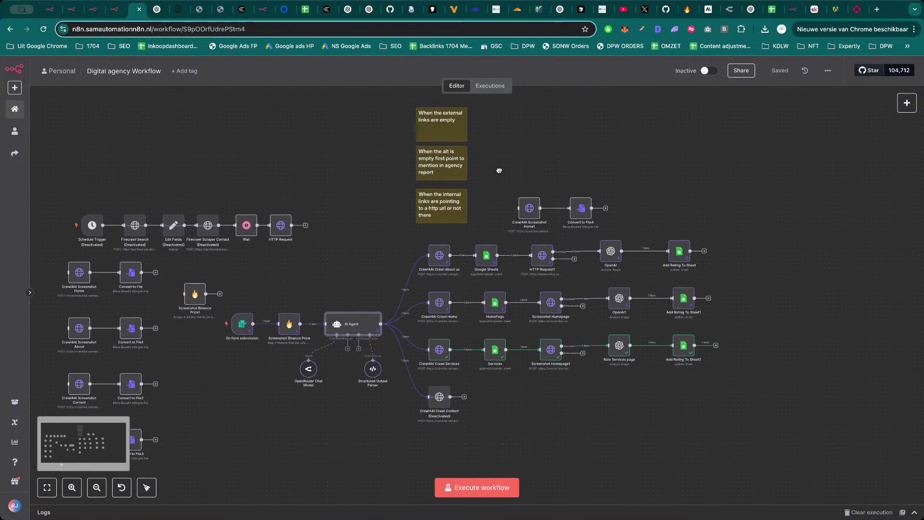
double_click(441, 260)
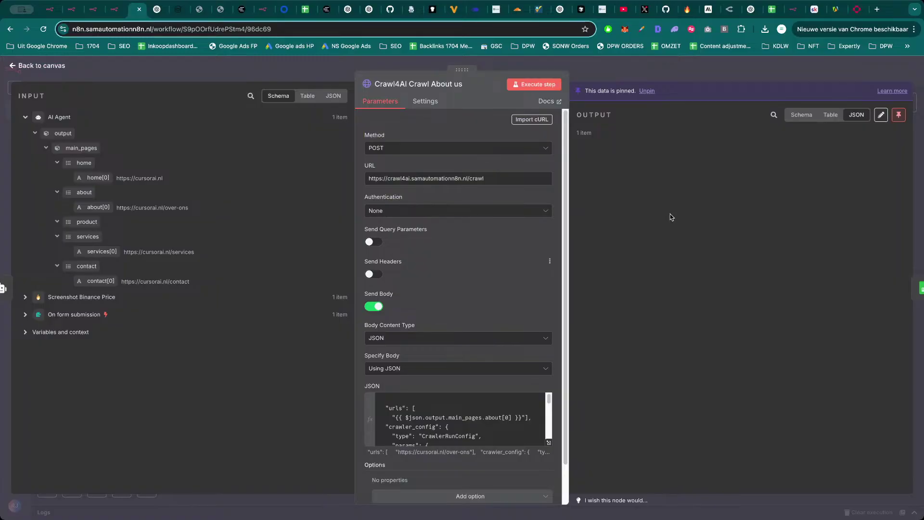
scroll(688, 298, down, 10)
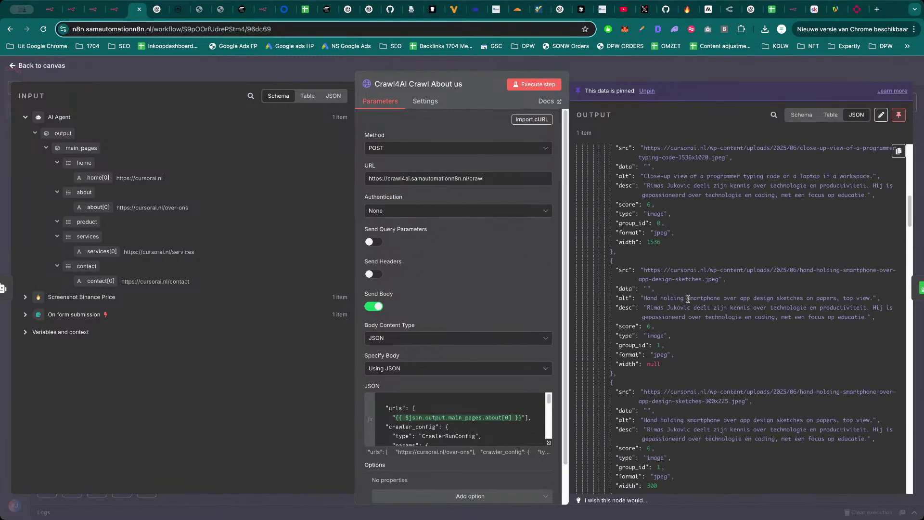
key(Escape)
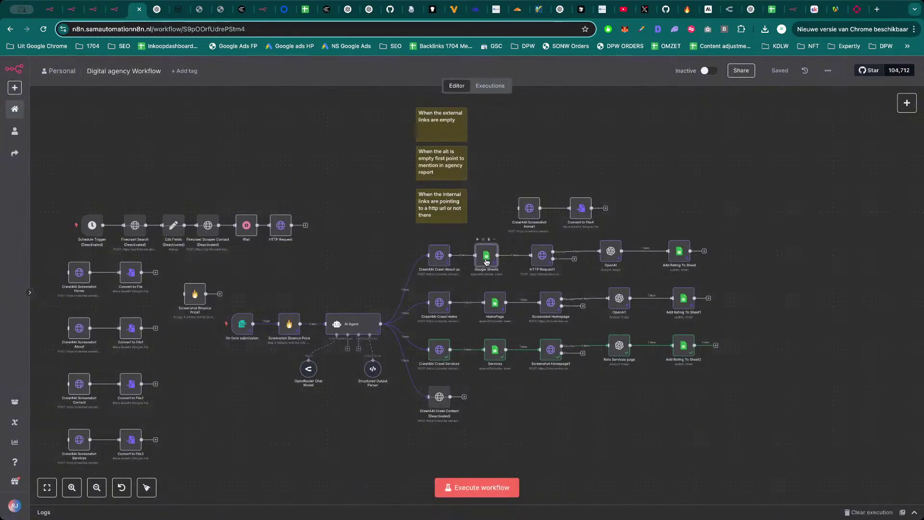
double_click(487, 262)
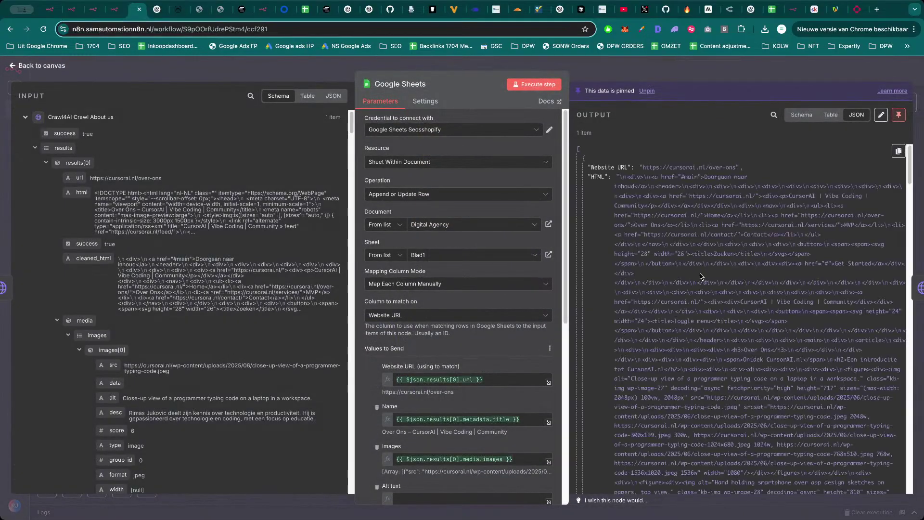
scroll(701, 277, down, 10)
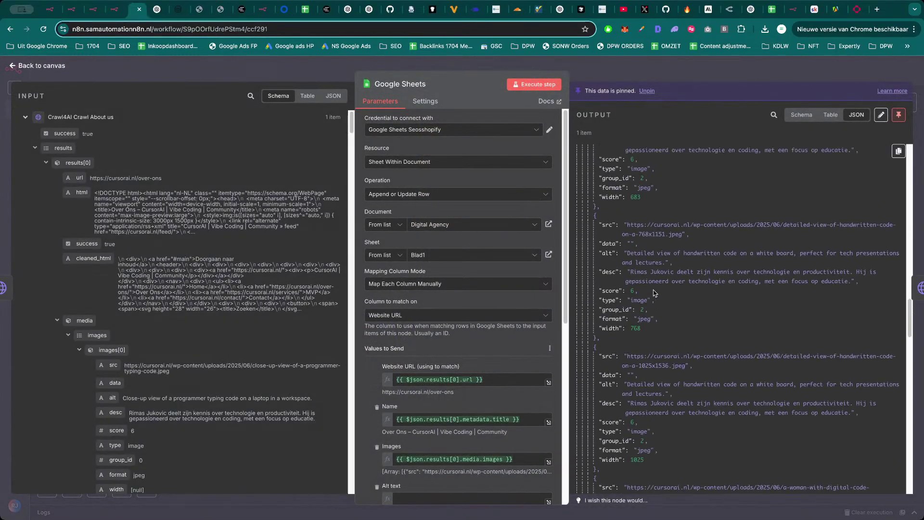
key(Escape)
double_click(541, 259)
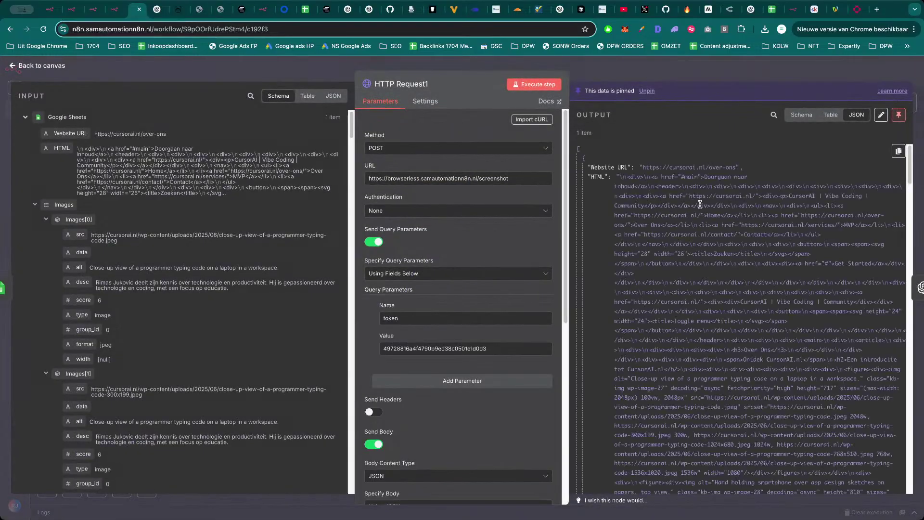
key(Escape)
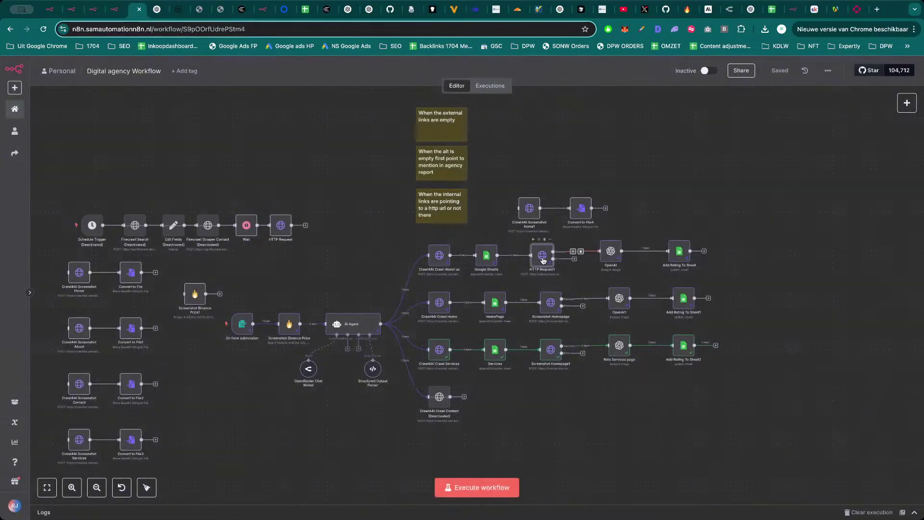
Review the OpenAI step's website rating evaluation and the Add Rating To Sheet step.
double_click(611, 251)
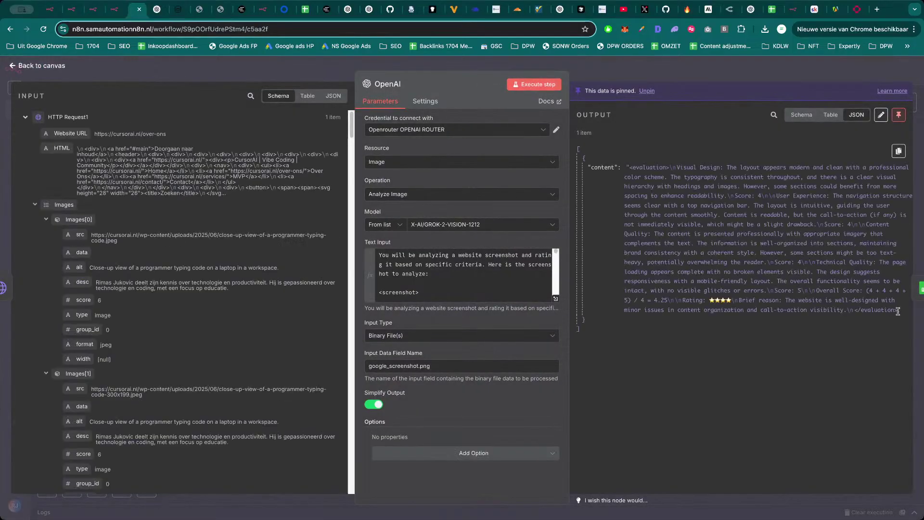
drag(907, 314, 645, 178)
click(637, 172)
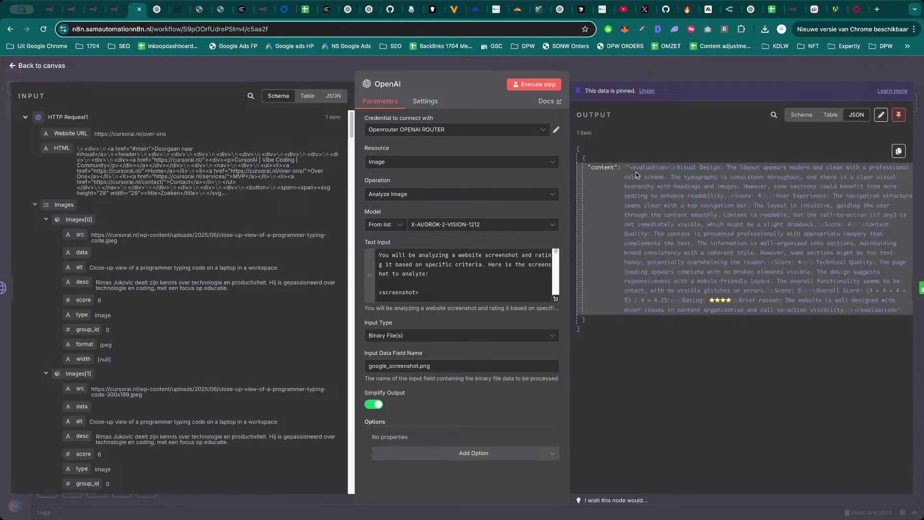
key(Escape)
double_click(679, 251)
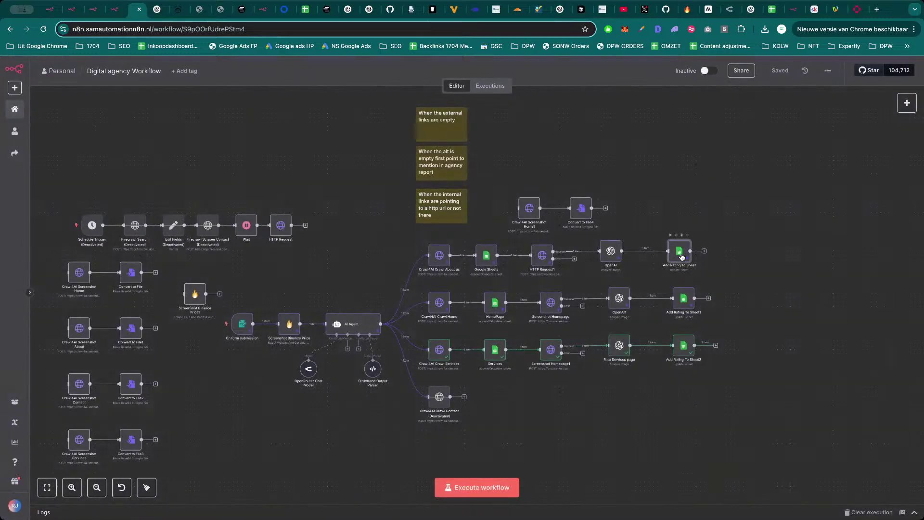
Add an Aggregate node after Add Rating To Sheet and place it right of the rating rows.
key(Escape)
drag(680, 255, 685, 255)
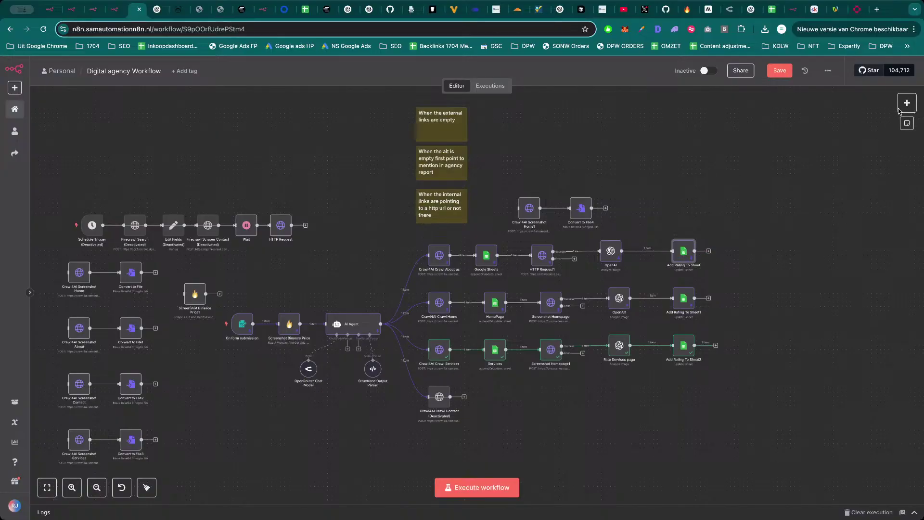
click(901, 108)
text(set)
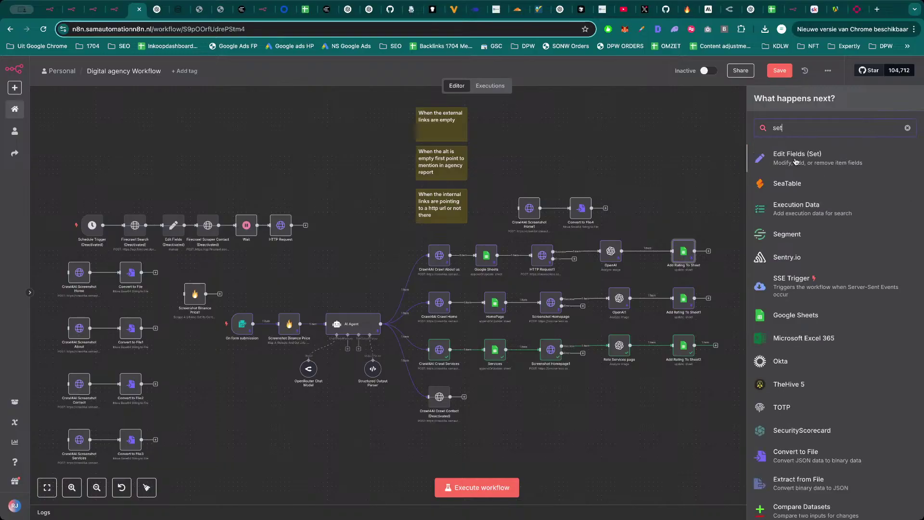
key(BackSpace)
key(BackSpace)
key(BackSpace)
text(ag)
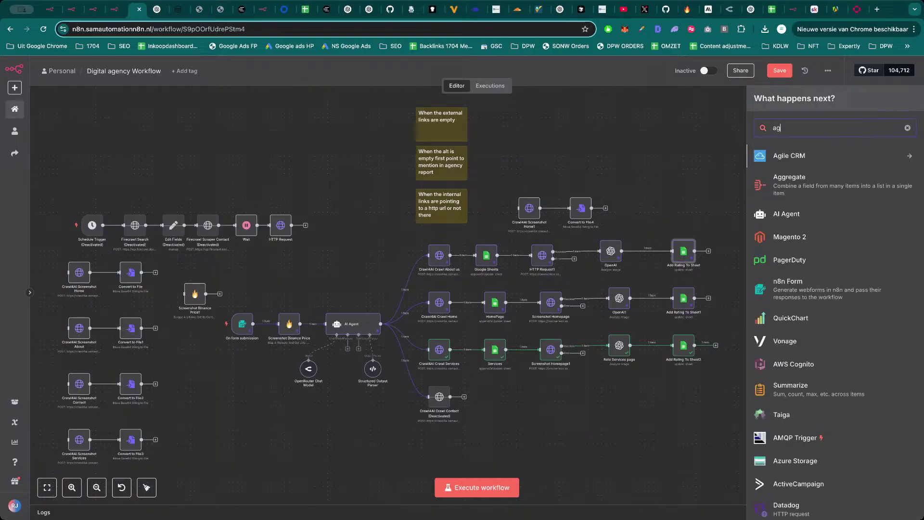
click(813, 194)
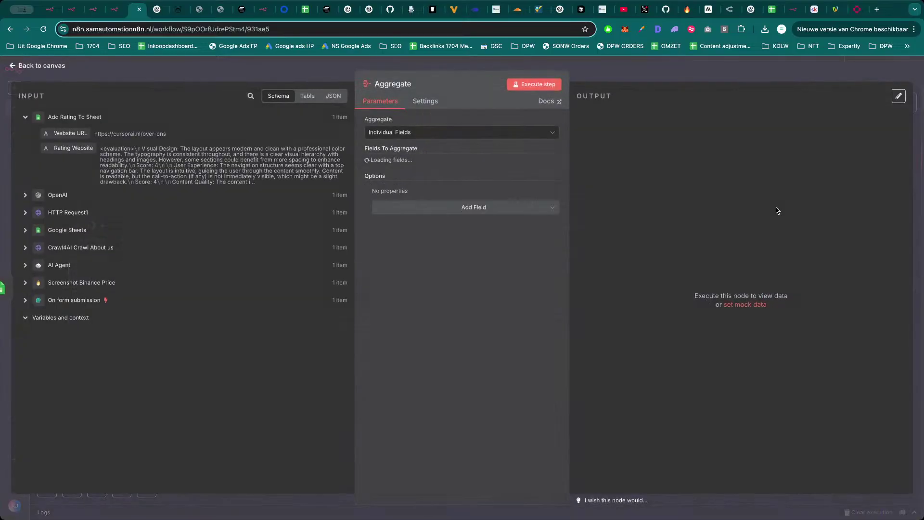
key(Escape)
drag(736, 255, 805, 303)
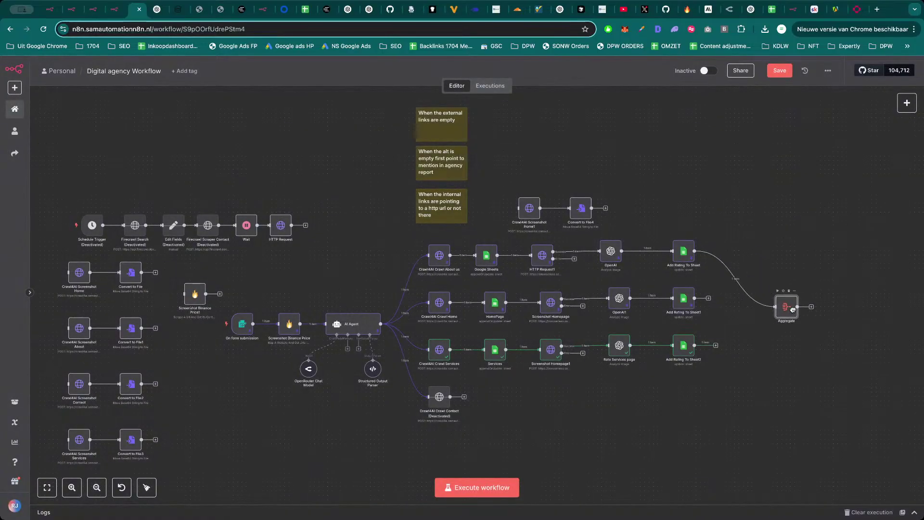
Connect Add Rating To Sheet1 and Add Rating To Sheet2 into the Aggregate node.
drag(695, 298, 792, 305)
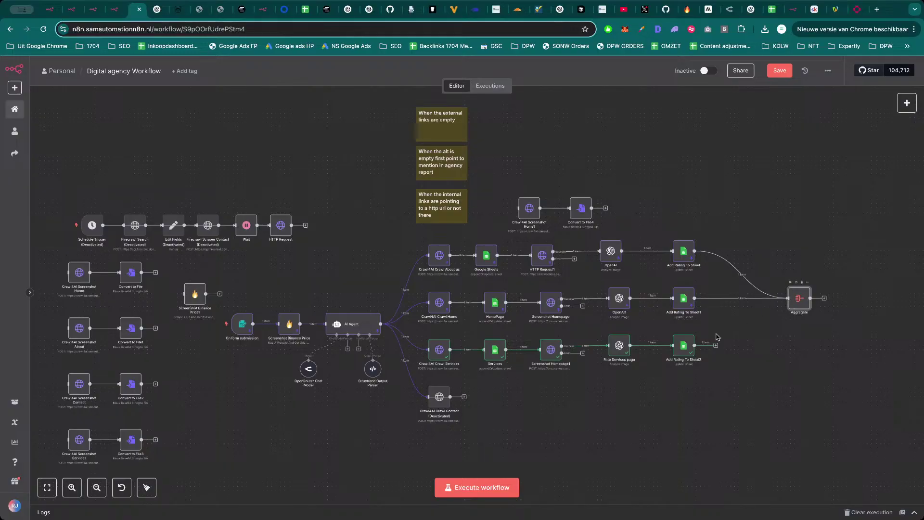
drag(694, 345, 799, 312)
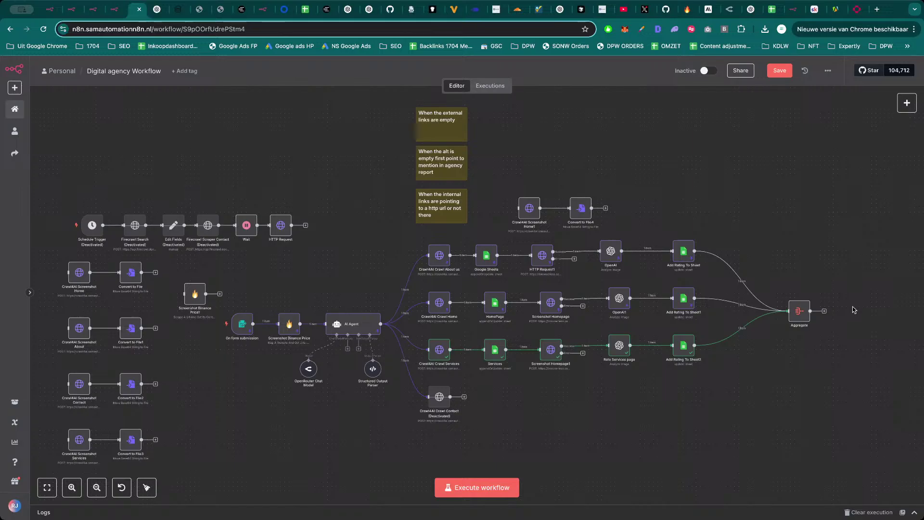
scroll(847, 301, right, 2)
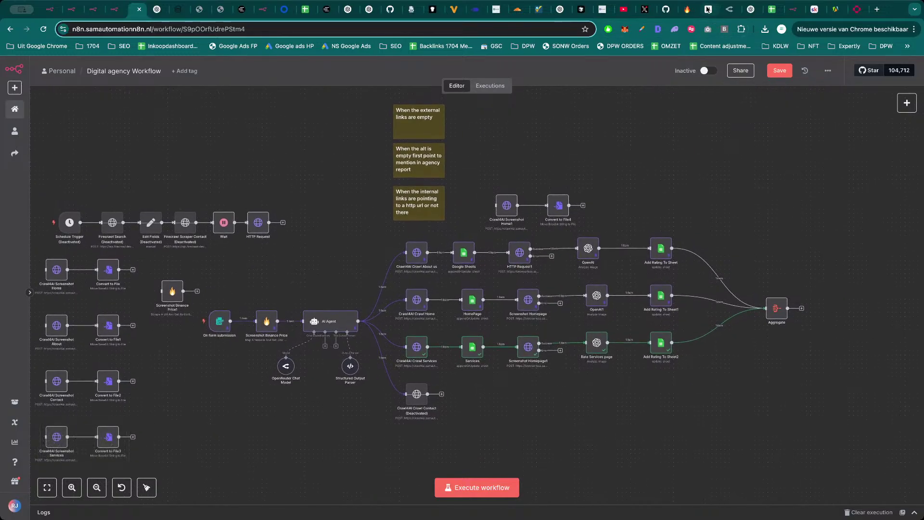
In Anthropic Console, discard the old screenshot-rating prompt and start a new generated prompt.
click(712, 9)
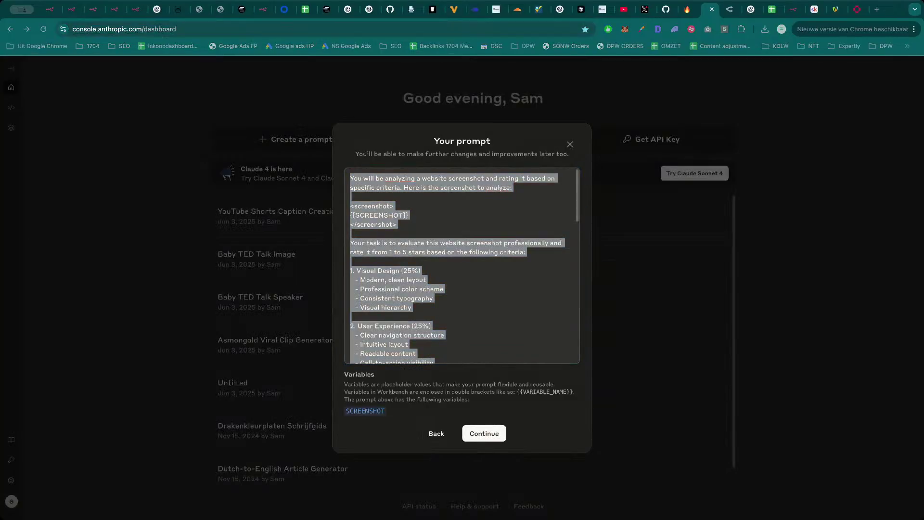
click(570, 144)
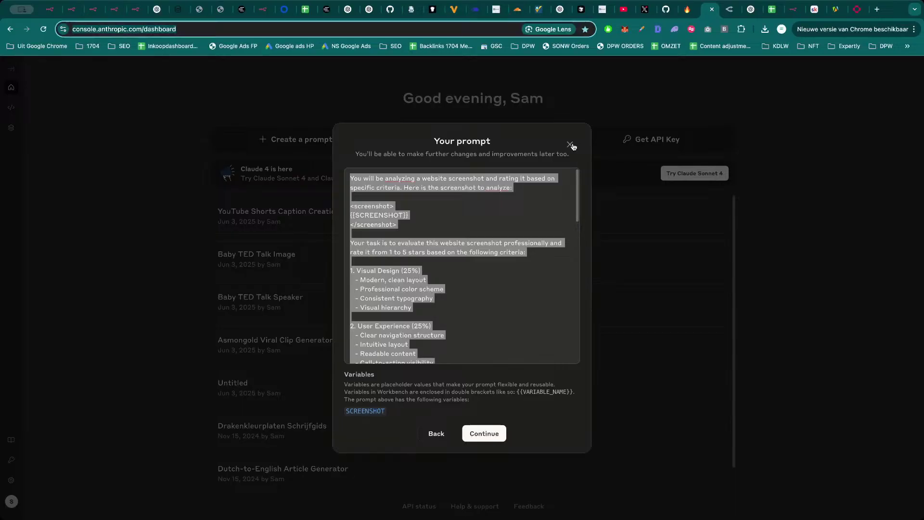
click(534, 91)
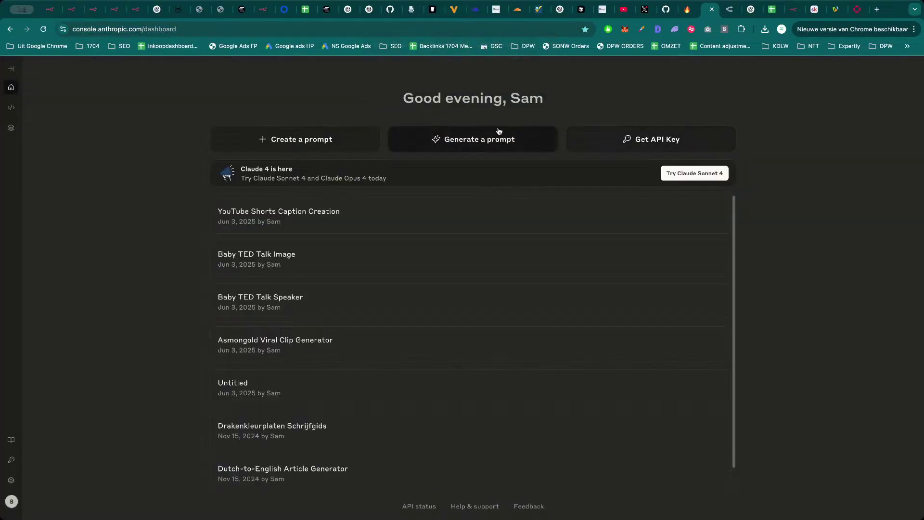
click(477, 139)
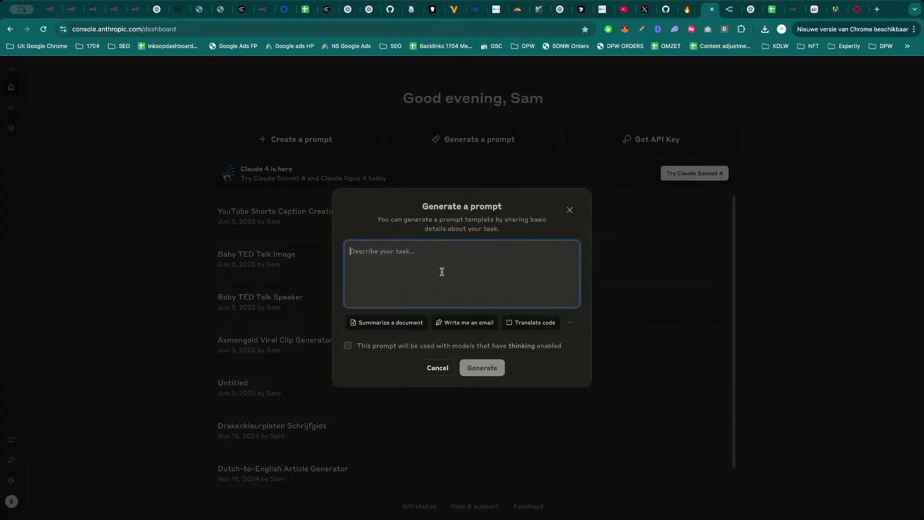
Generate a prompt for a marketing agent that rates websites data and drafts emails, then return to n8n.
text(market)
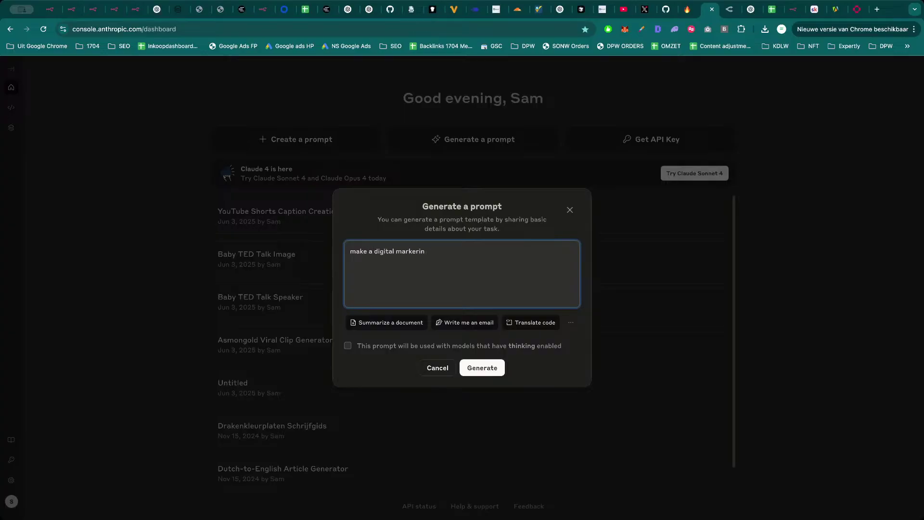
text(ing agent that will rate websites data and get a rating from a website to eventually make a recommendation)
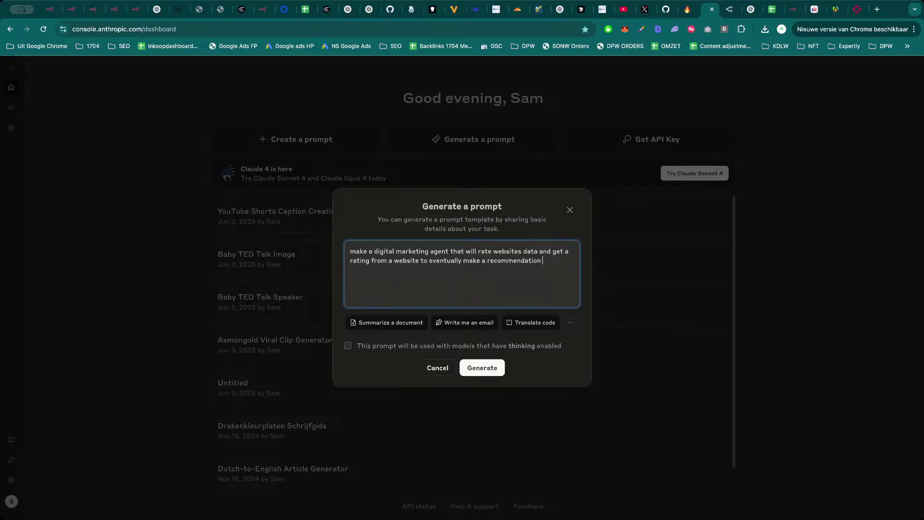
text(s email for that website.)
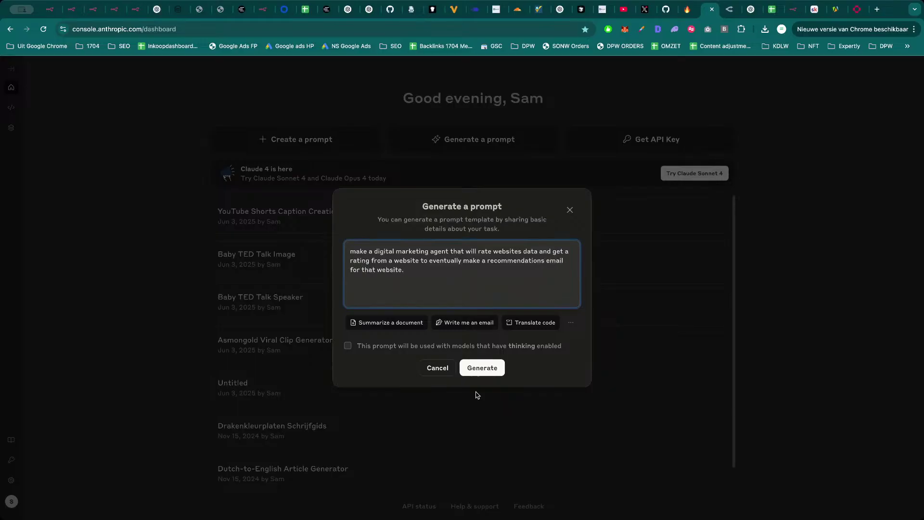
click(482, 368)
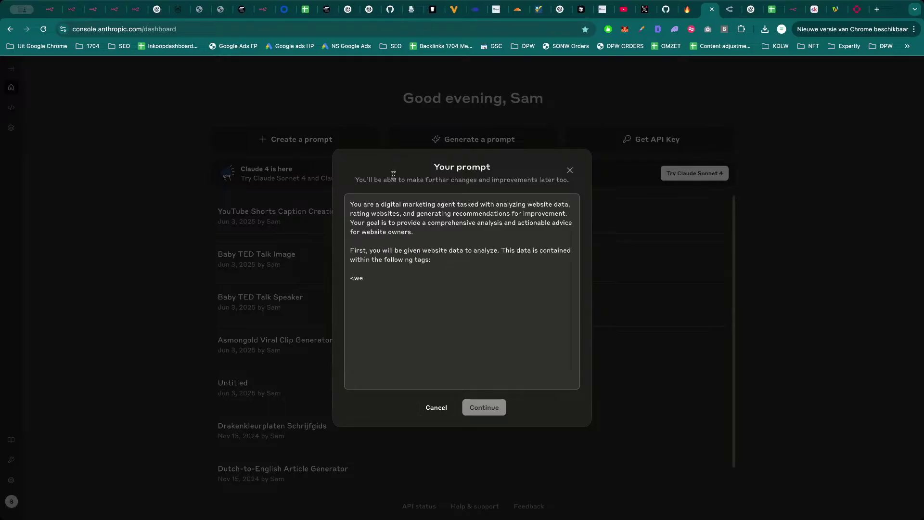
click(136, 9)
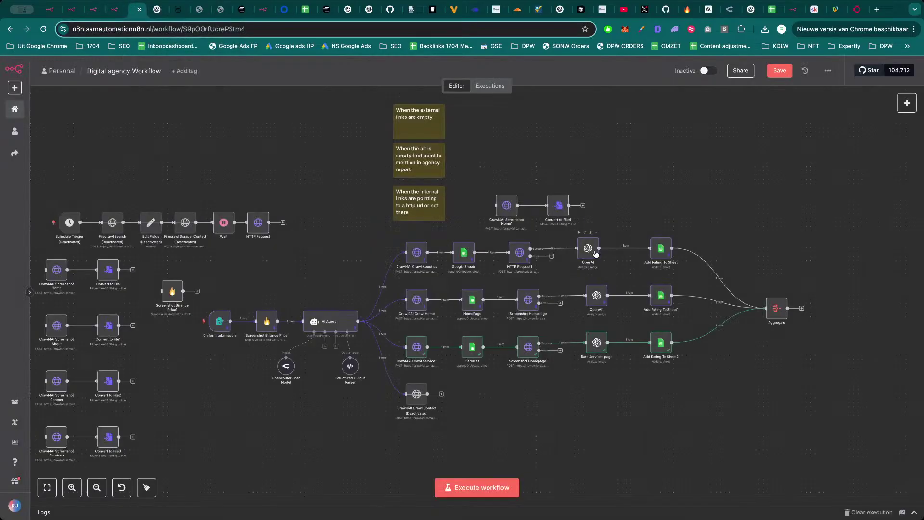
Add an AI Agent node after Aggregate, with prompt source 'Define below' and a System Message option.
click(802, 308)
text(a)
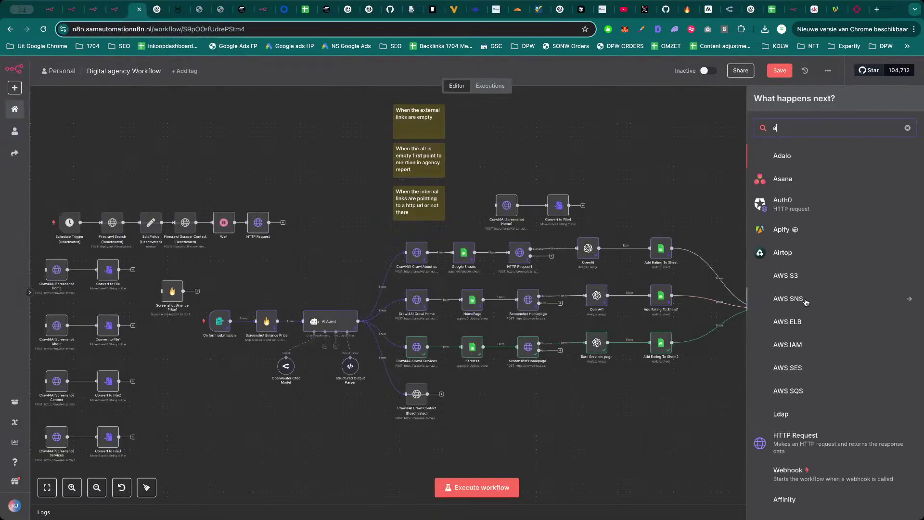
text(ge)
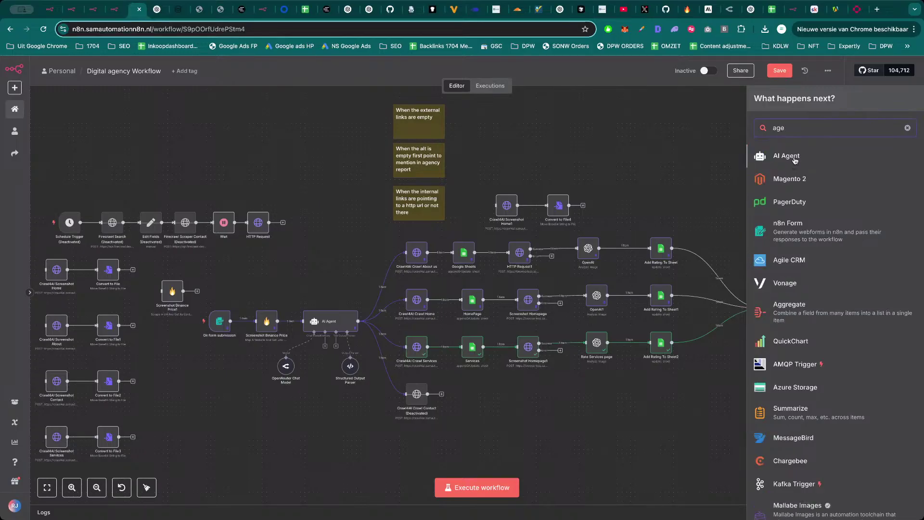
click(786, 156)
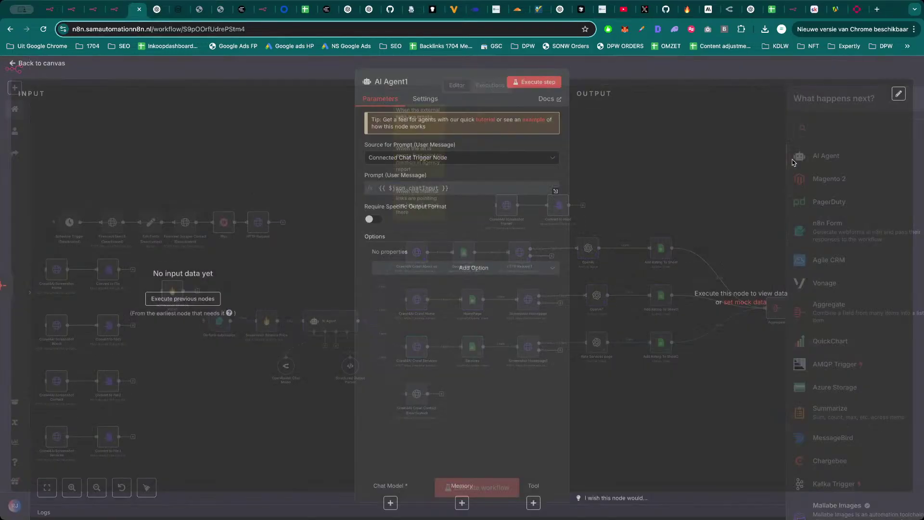
click(457, 164)
click(442, 219)
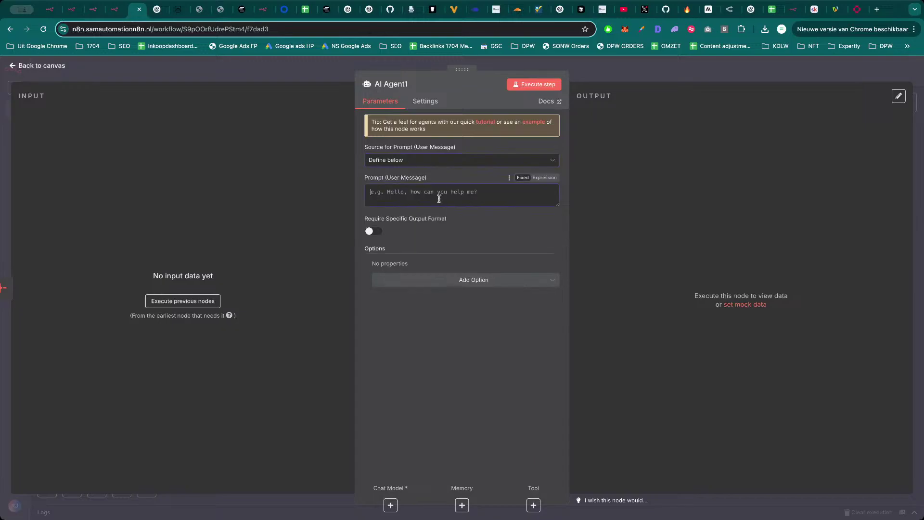
click(454, 289)
click(421, 305)
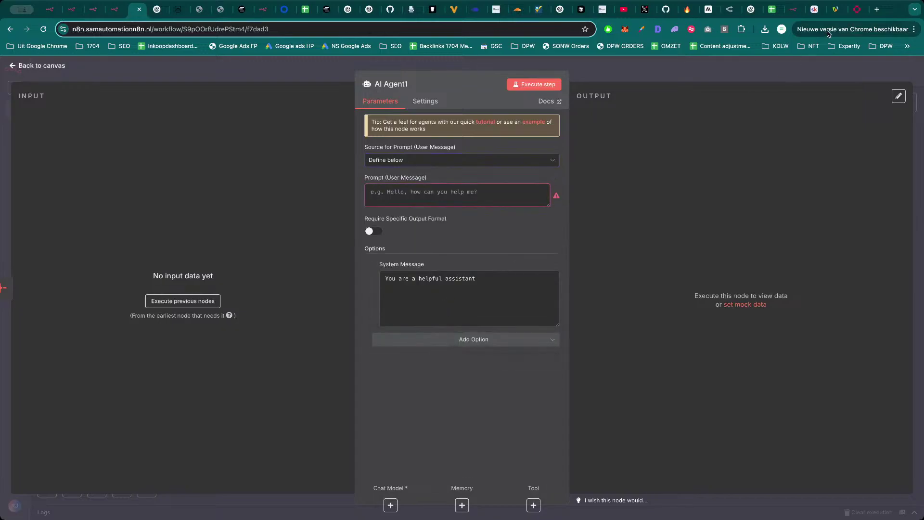
Copy the whole generated marketing prompt from the Anthropic Console.
click(710, 10)
scroll(520, 219, down, 10)
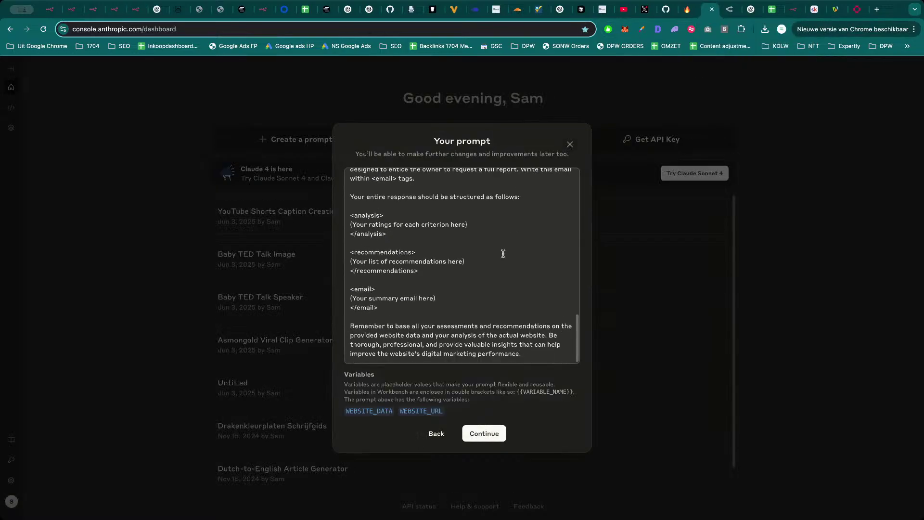
scroll(509, 288, up, 10)
key(ctrl+a)
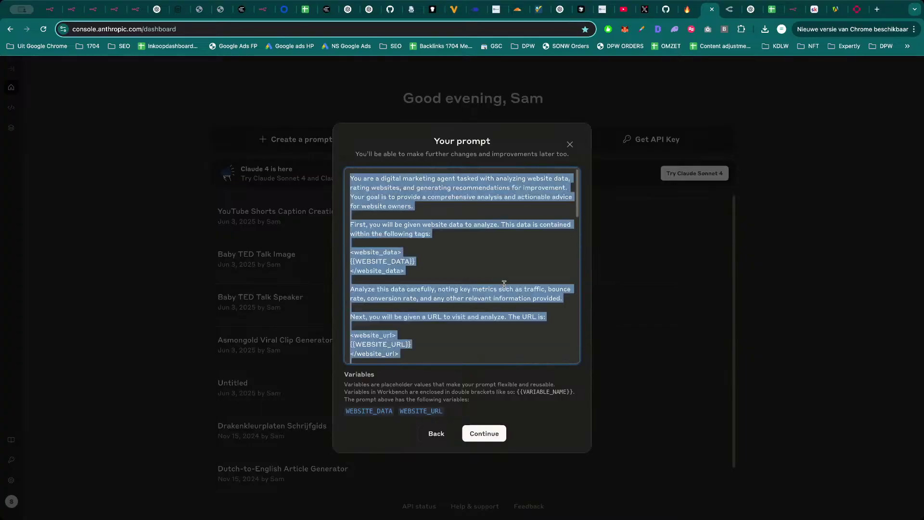
key(super+2)
click(504, 289)
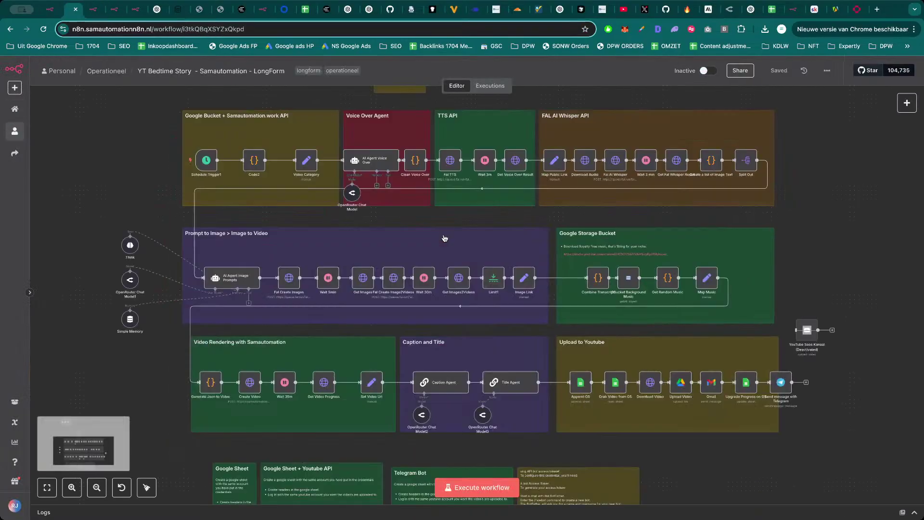
key(ctrl+Tab)
key(ctrl+Tab)
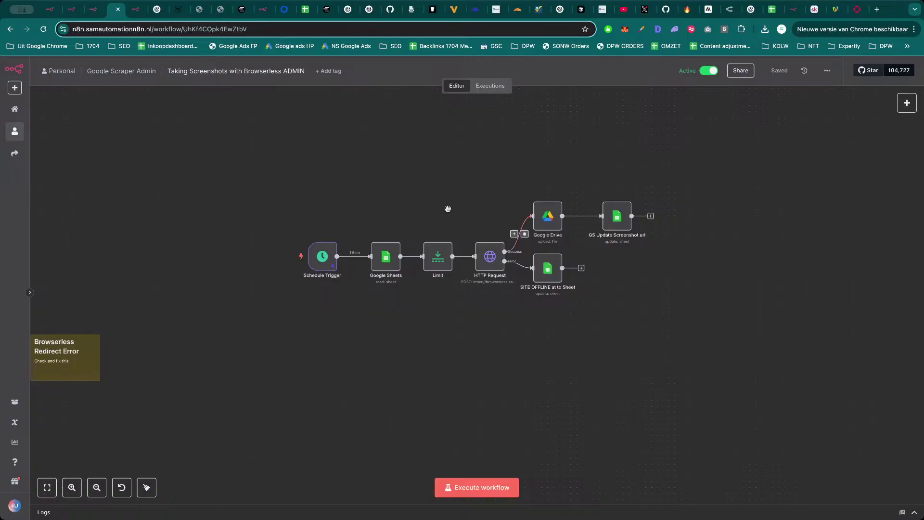
Replace AI Agent1's default system message with the copied prompt as an expression.
click(136, 13)
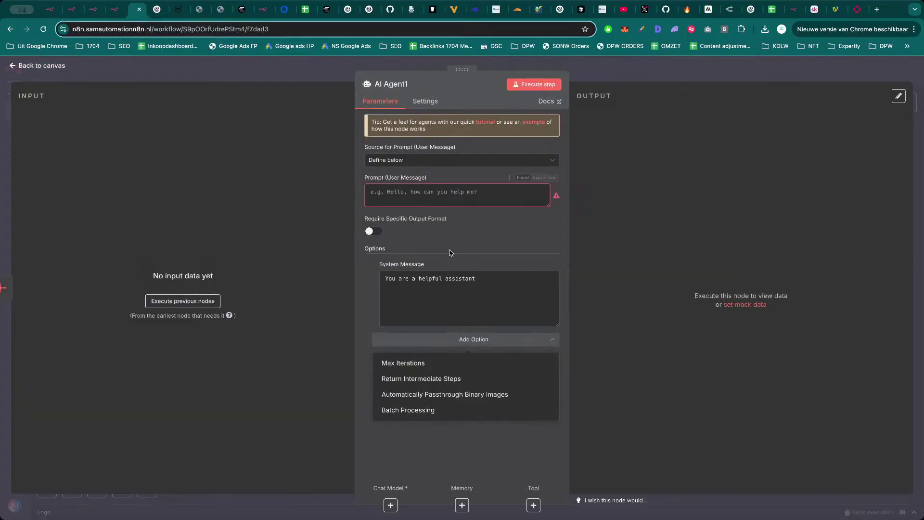
click(458, 291)
key(ctrl+a)
key(ctrl+v)
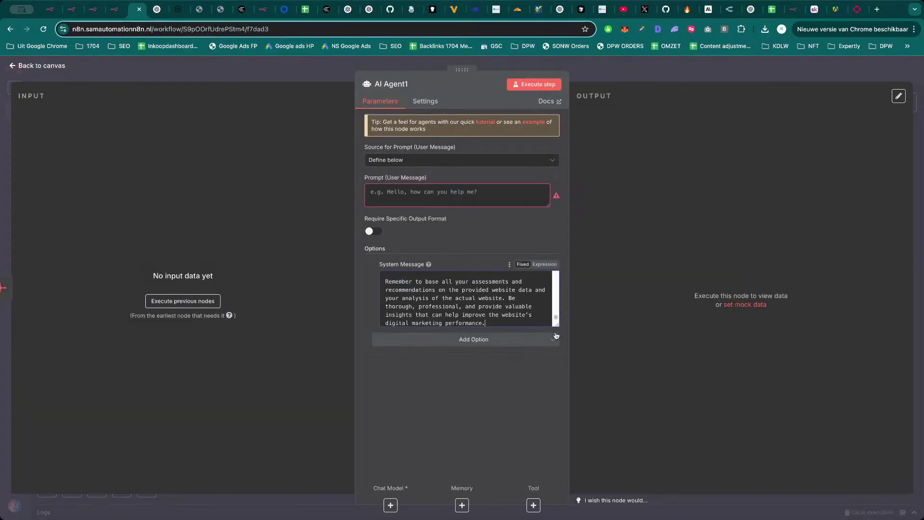
click(544, 264)
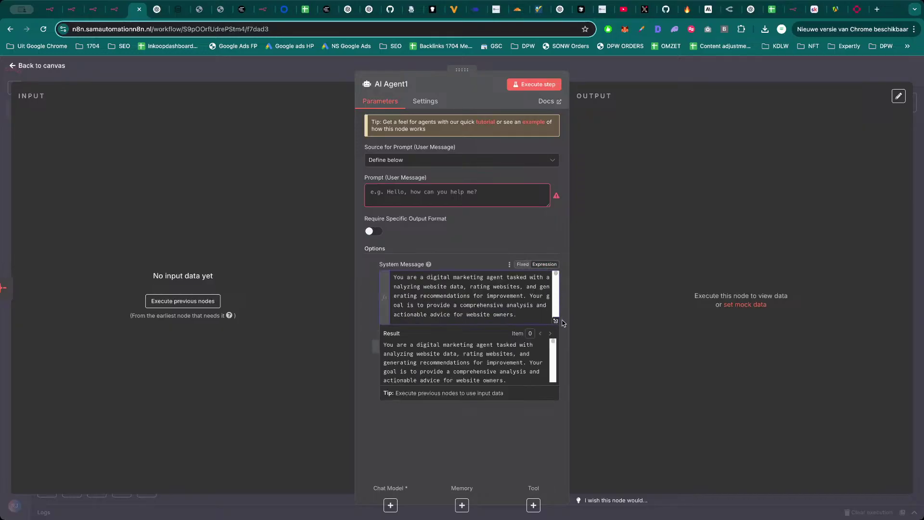
click(560, 323)
Check the WEBSITE_DATA and WEBSITE_URL placeholders in the full expression editor, then close it.
scroll(356, 269, down, 5)
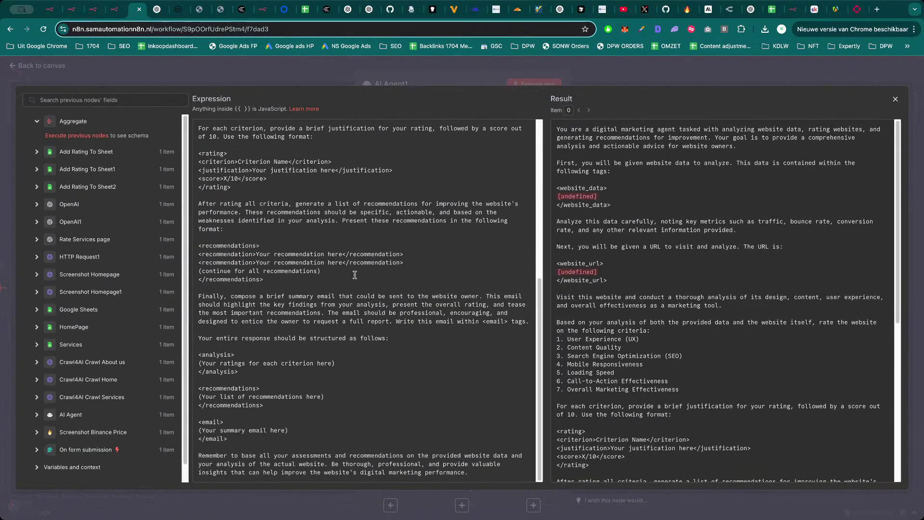
scroll(347, 282, up, 5)
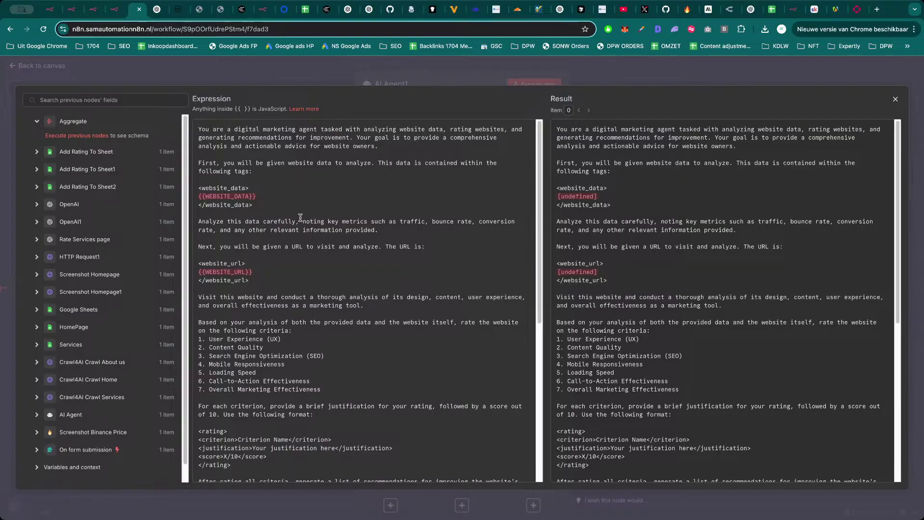
drag(263, 197, 199, 196)
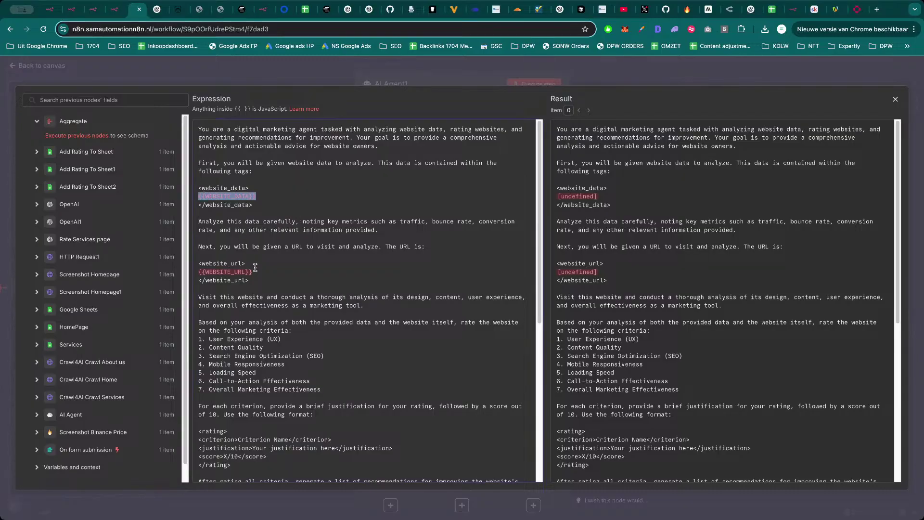
drag(253, 272, 202, 273)
click(297, 278)
scroll(326, 291, down, 3)
scroll(326, 292, down, 5)
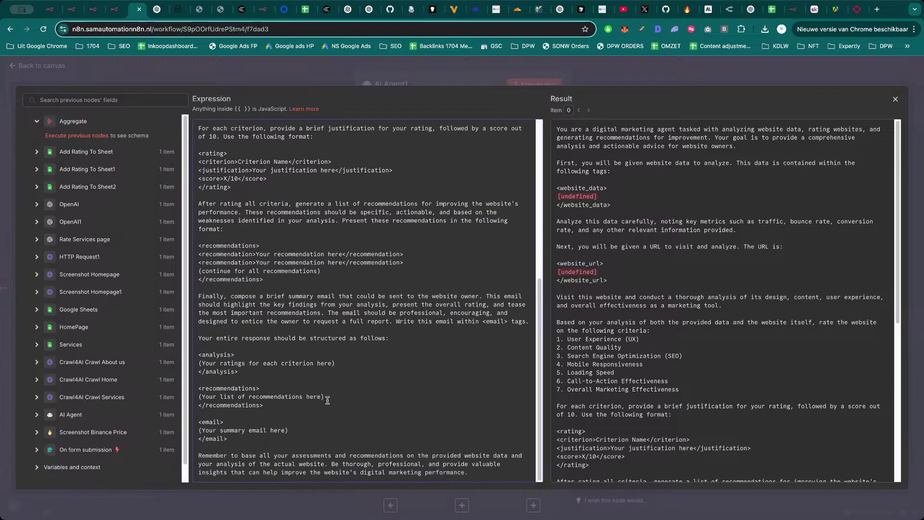
scroll(341, 375, up, 4)
scroll(342, 353, up, 2)
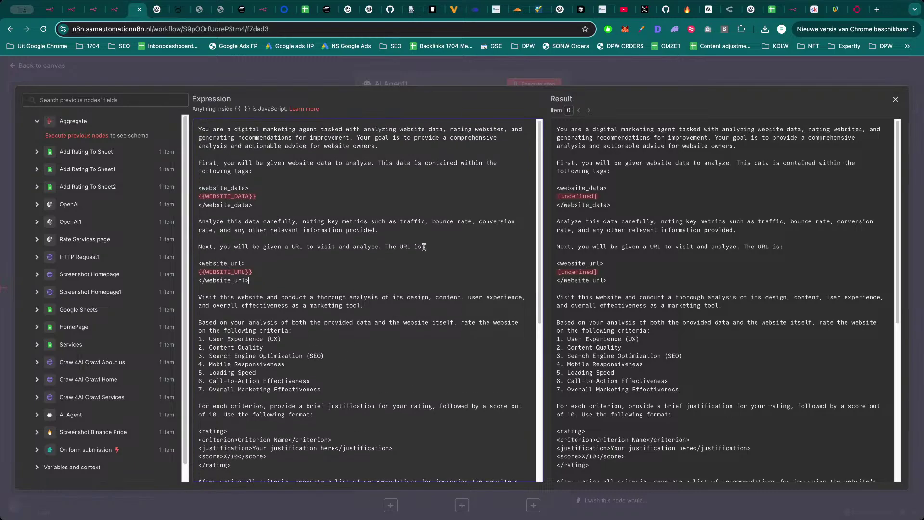
click(645, 79)
click(646, 75)
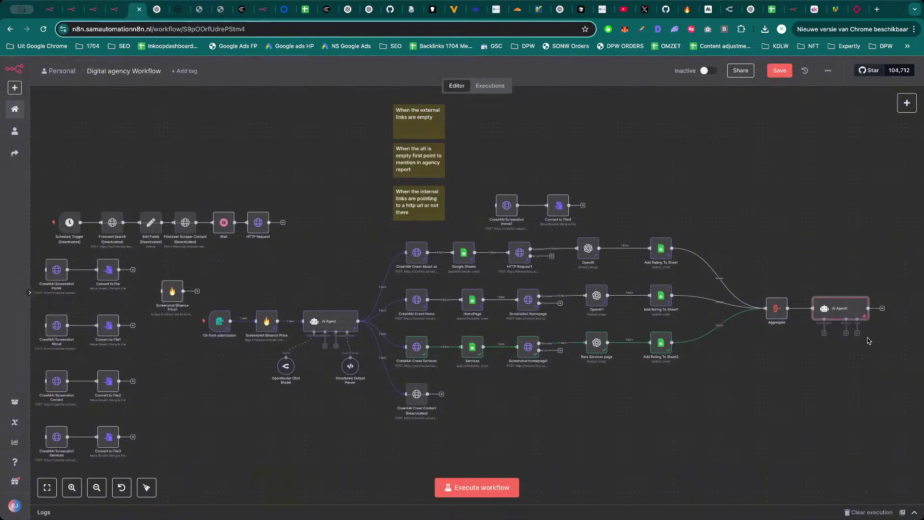
Attach an OpenRouter chat model to AI Agent1.
click(825, 333)
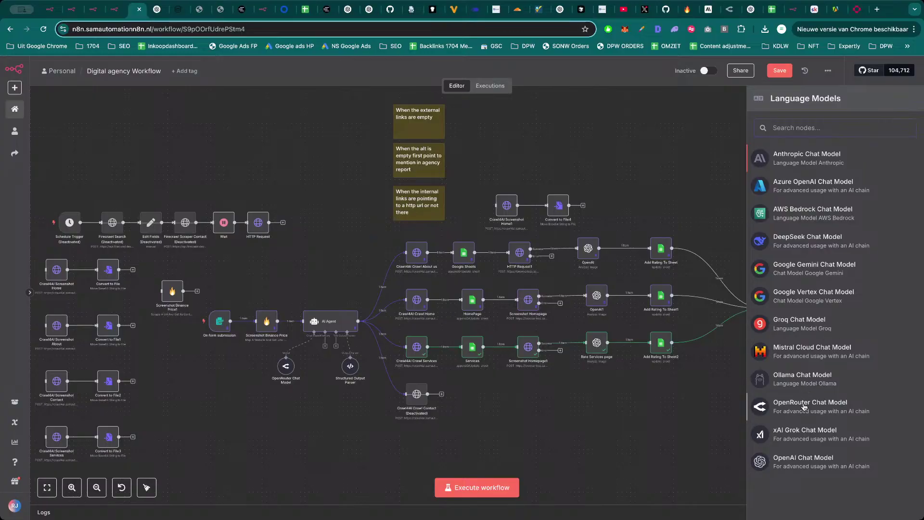
click(804, 406)
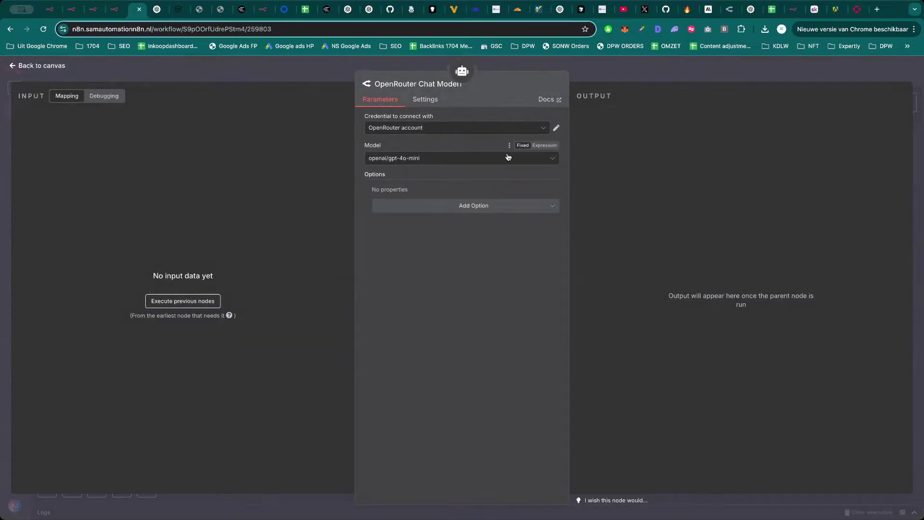
click(632, 68)
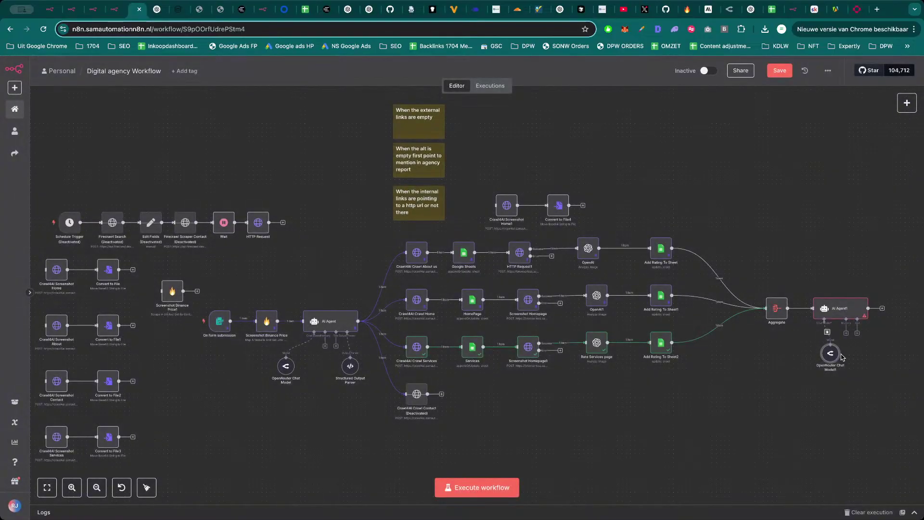
Browse the tools available for AI Agent1 without adding any.
click(858, 334)
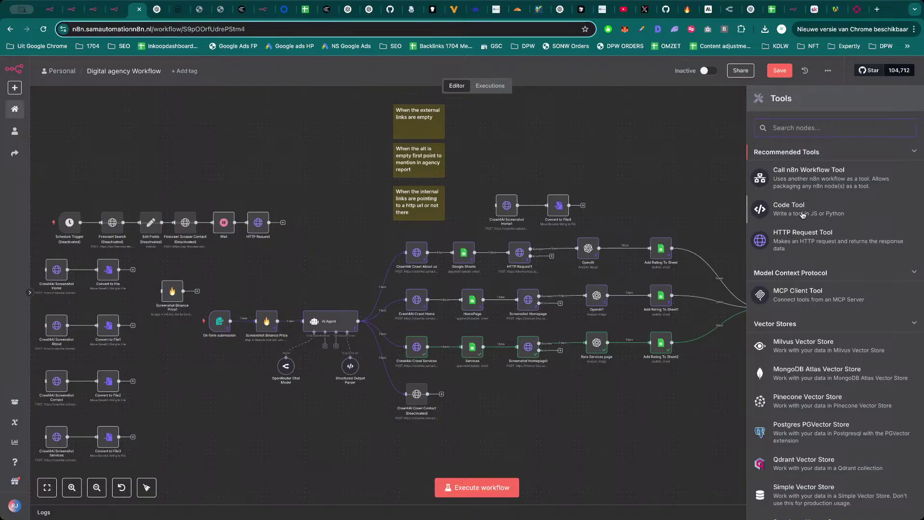
scroll(805, 383, down, 4)
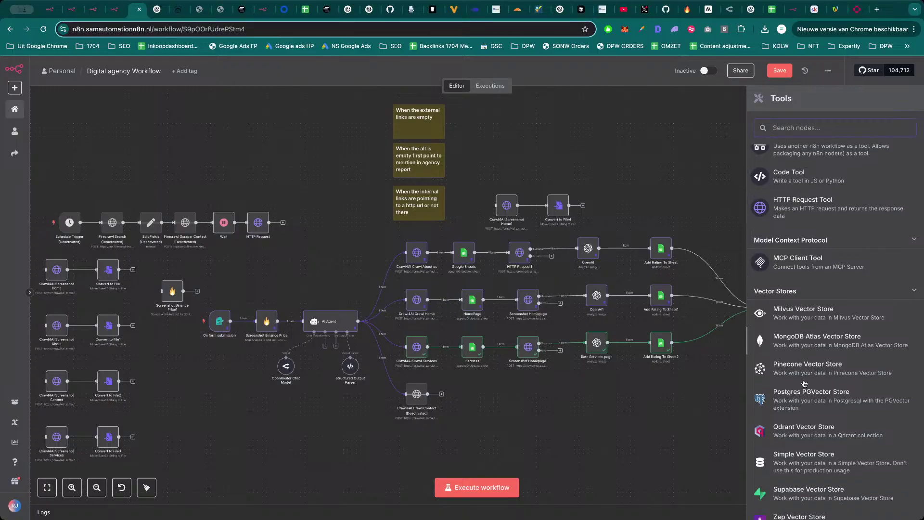
scroll(807, 440, down, 4)
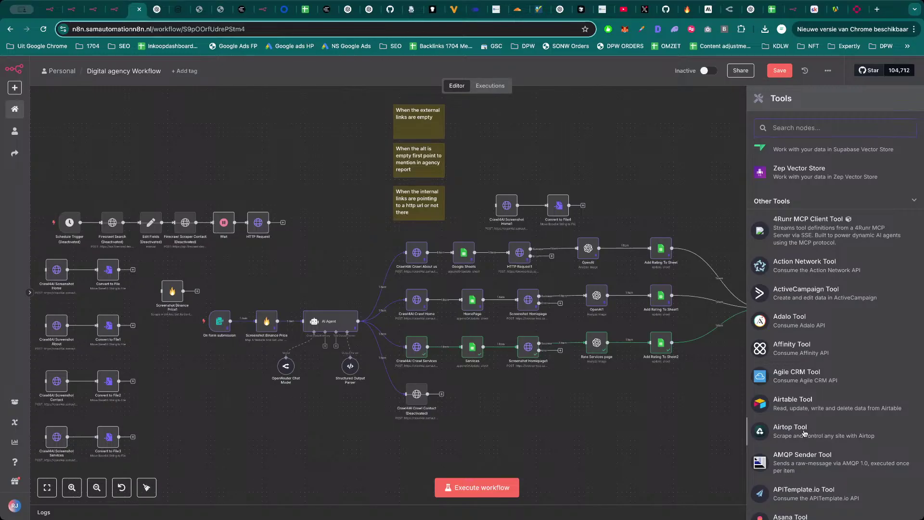
scroll(804, 433, down, 5)
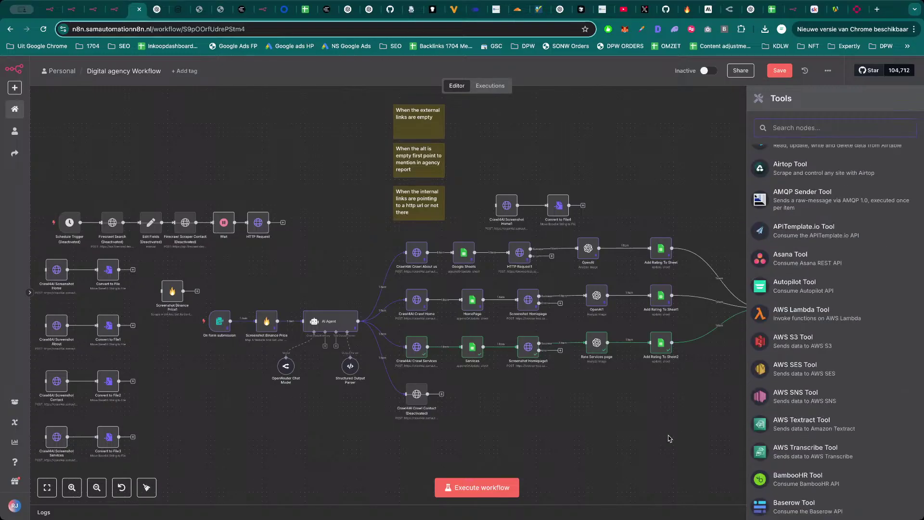
click(669, 439)
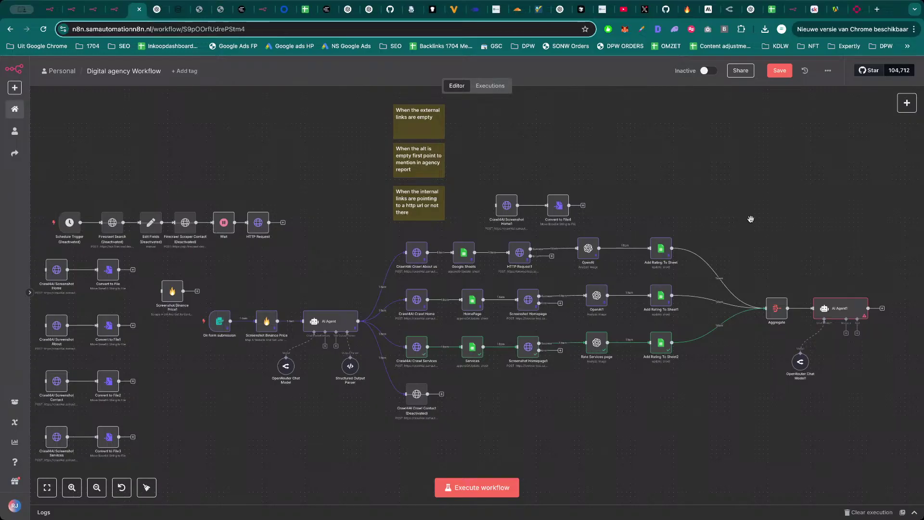
Save the Digital agency Workflow and bring up the Skool lesson 'Step 4: Send them a Email'.
scroll(738, 202, down, 4)
scroll(741, 154, up, 2)
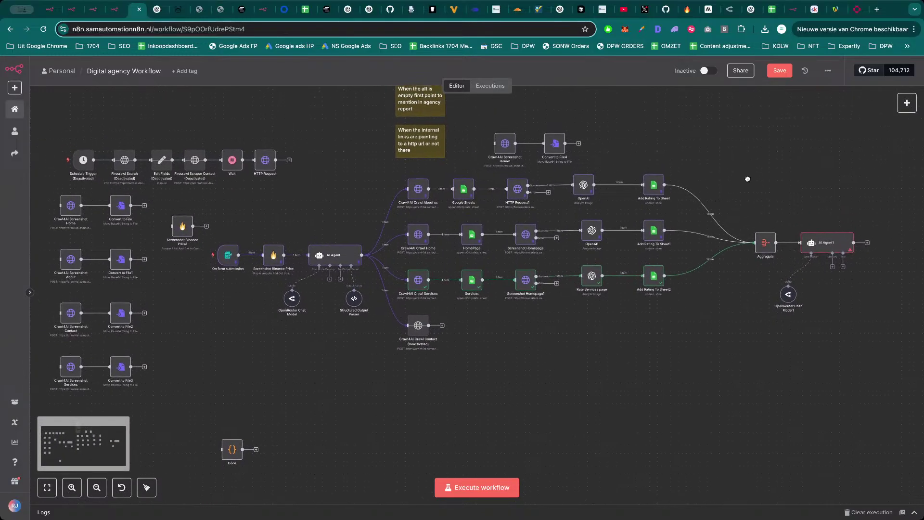
scroll(769, 177, right, 1)
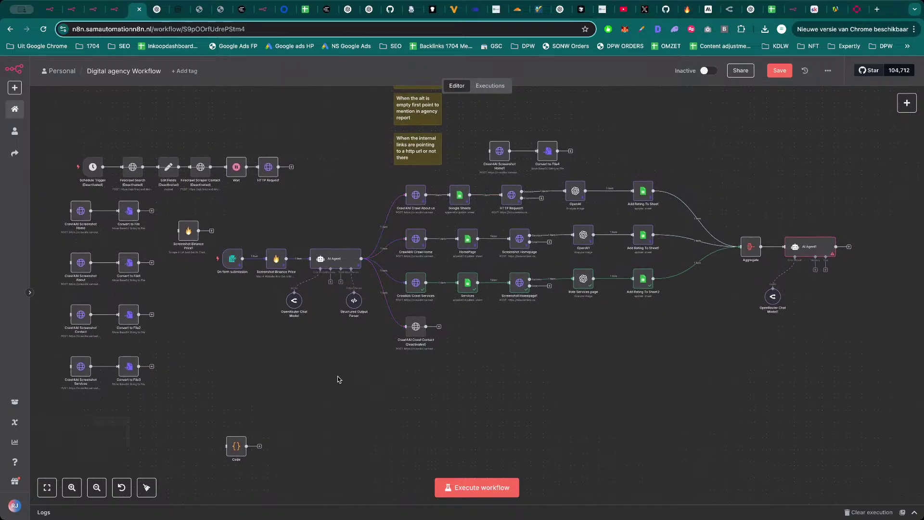
scroll(340, 378, left, 1)
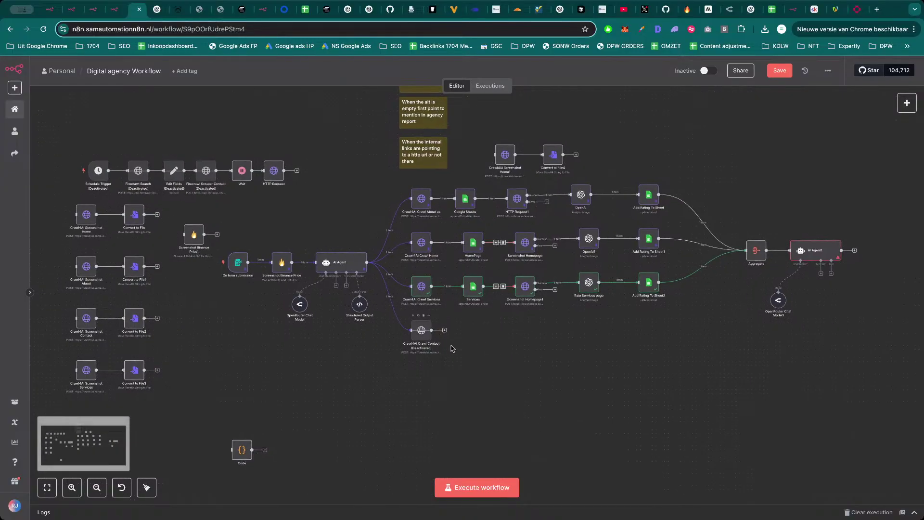
click(780, 71)
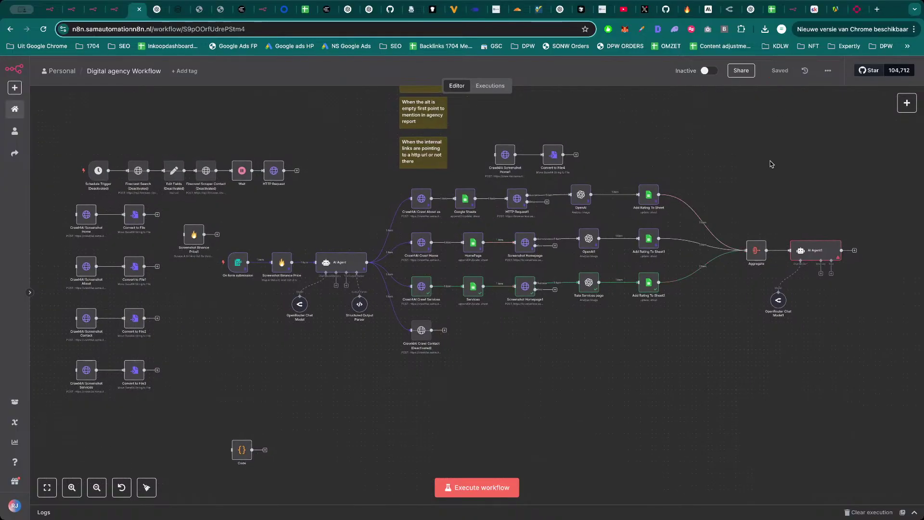
click(818, 9)
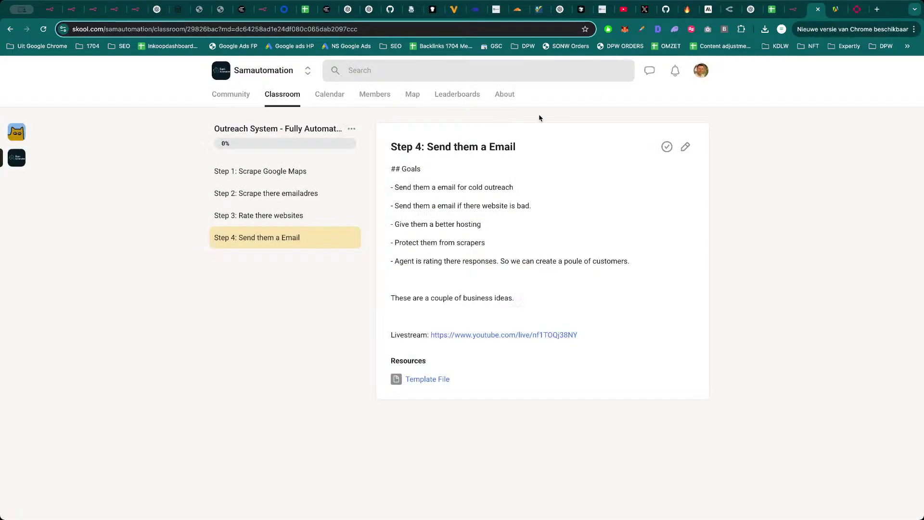
Open the Samautomation community feed, then close the Skool tab and open a blank one.
click(221, 100)
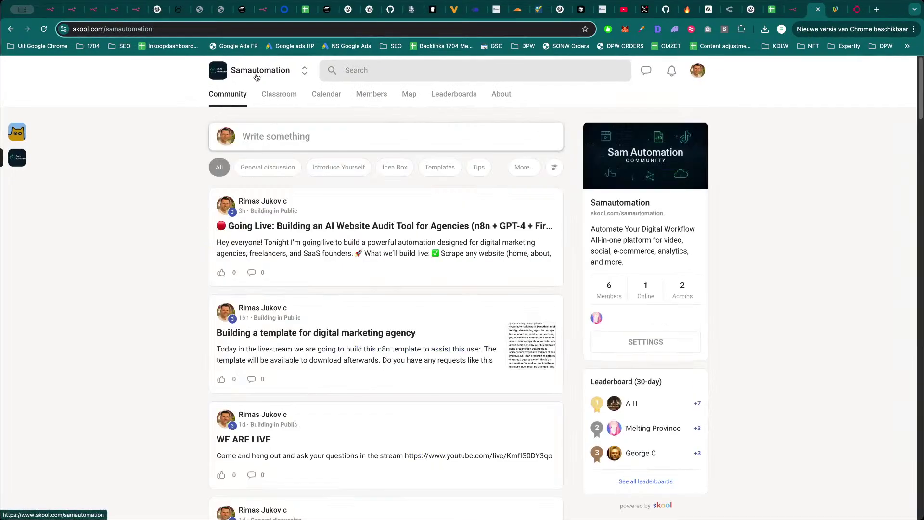
click(261, 35)
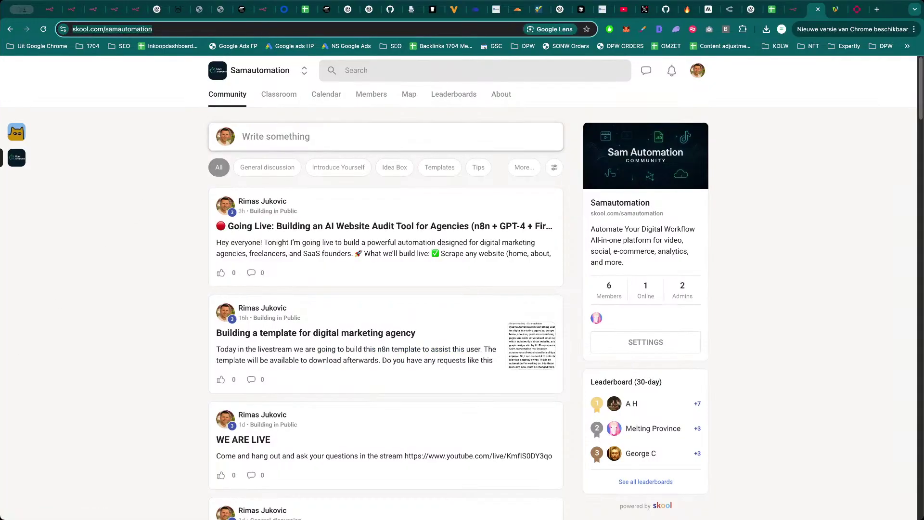
key(super+Tab)
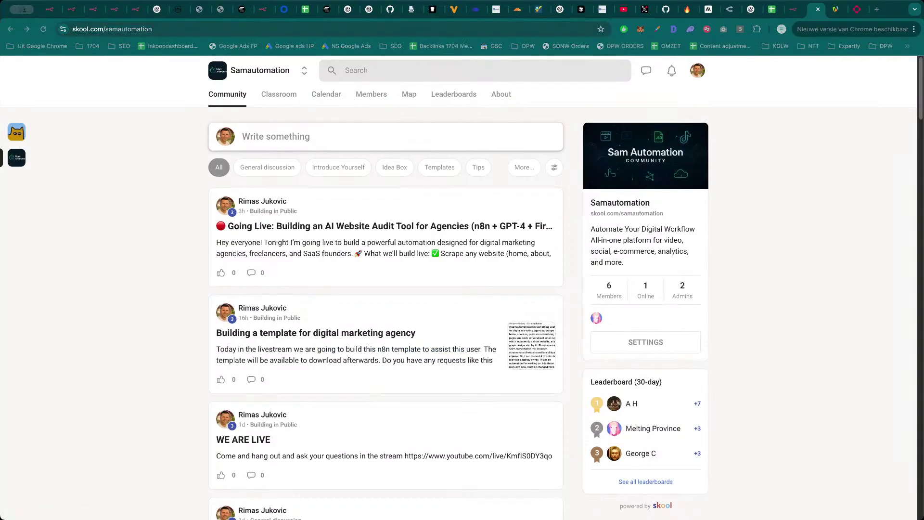
key(super+Tab)
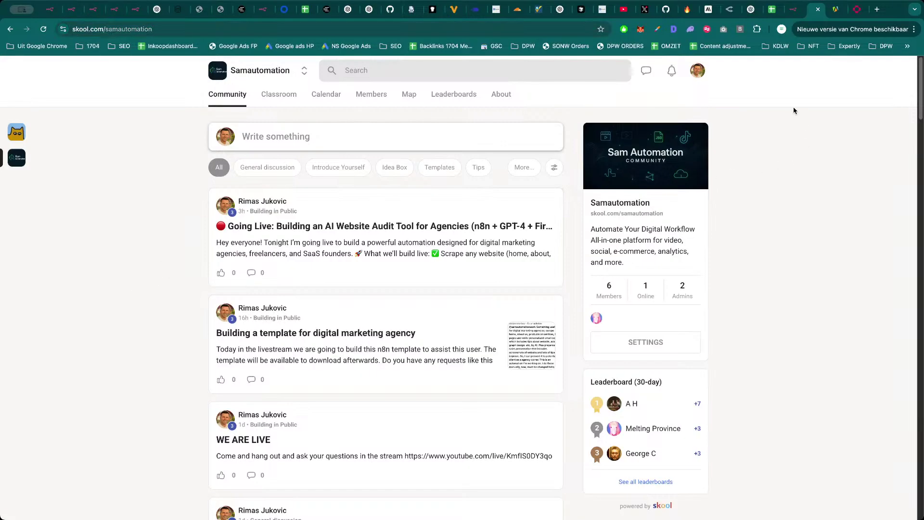
key(ctrl+w)
key(ctrl+t)
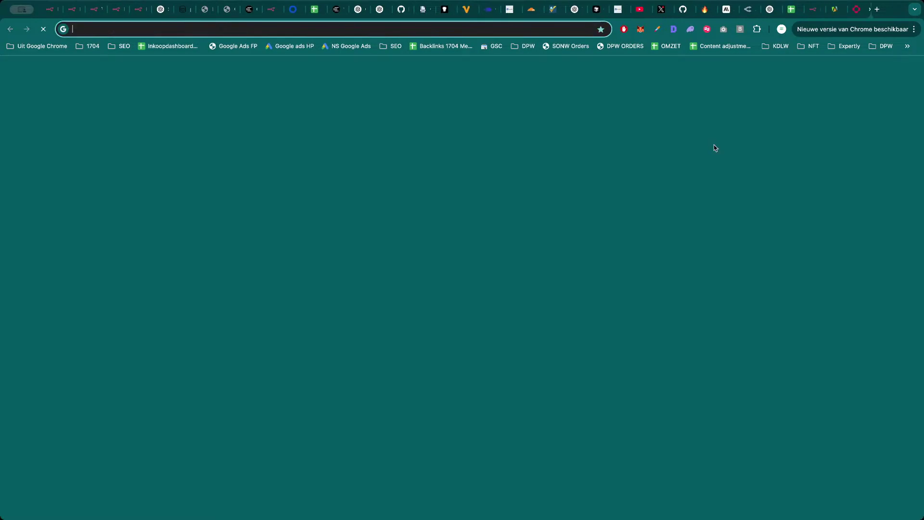
Load X in the new tab, then move to the Samautomation.work profile replies page.
text(x.com/i/grok/media-carousel)
key(Return)
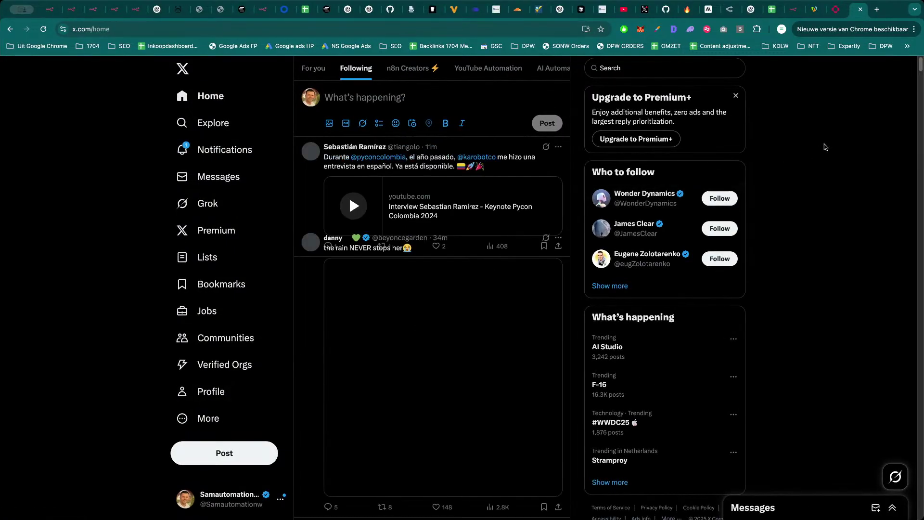
key(super+w)
key(ctrl+Tab)
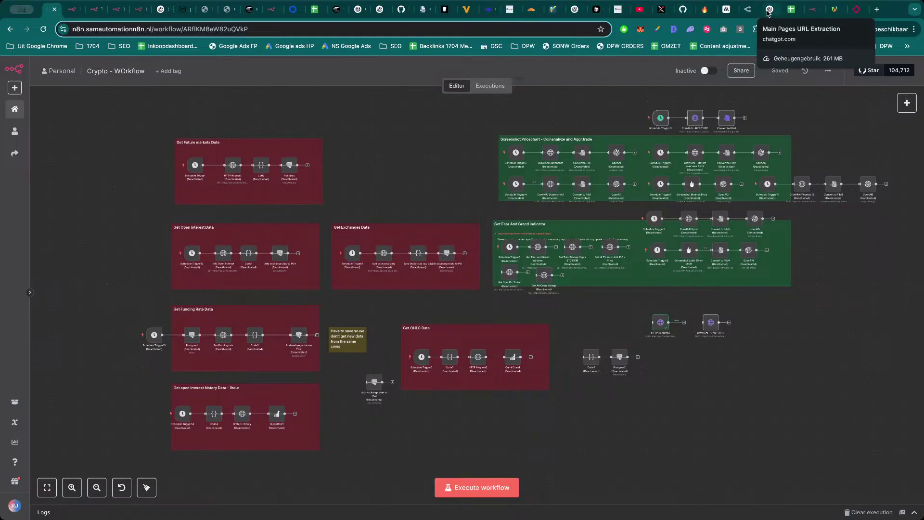
click(660, 9)
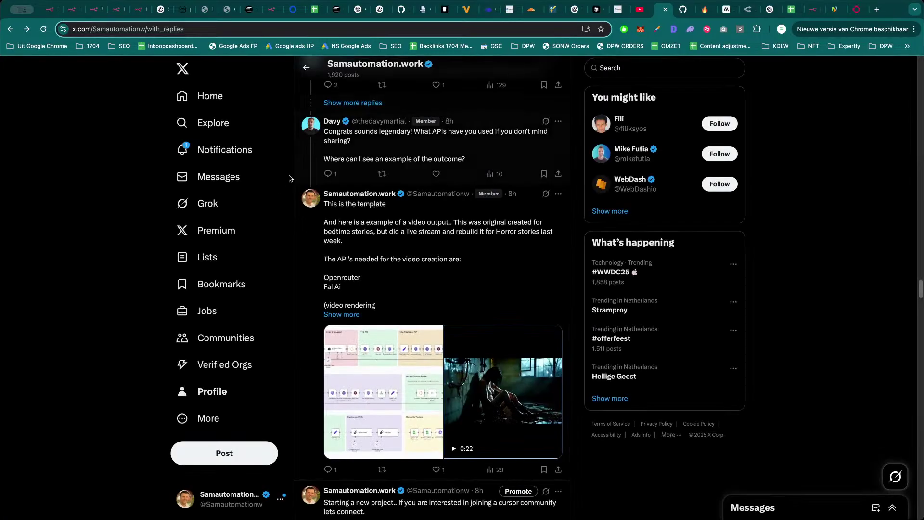
Scroll the replies feed and view the Memvid post's image full size.
scroll(392, 312, up, 10)
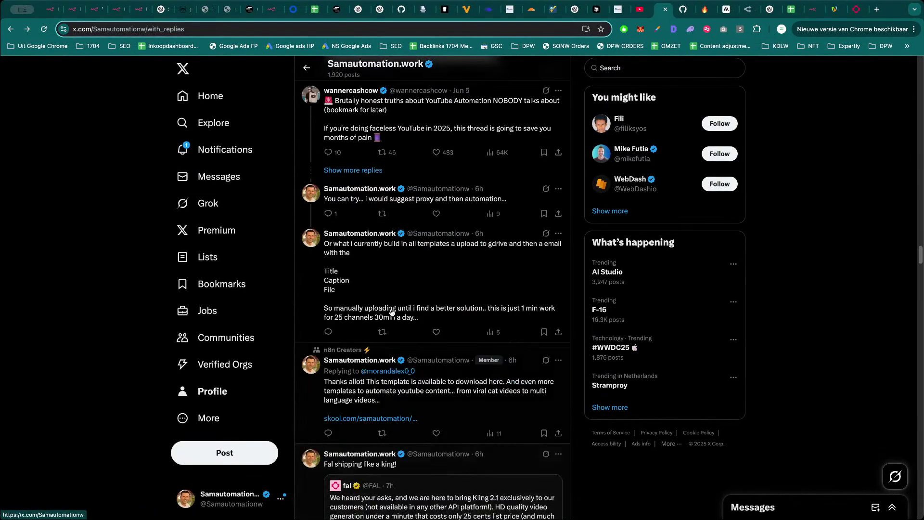
scroll(393, 312, up, 10)
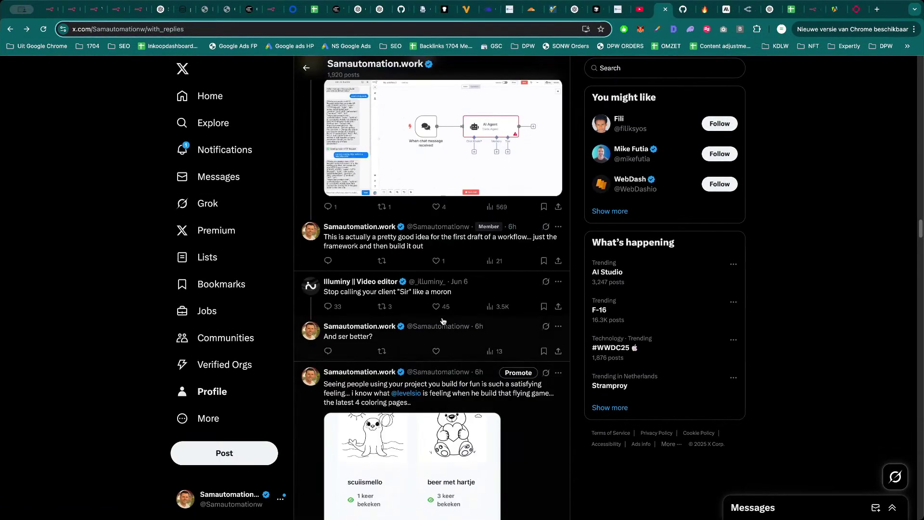
scroll(443, 320, up, 15)
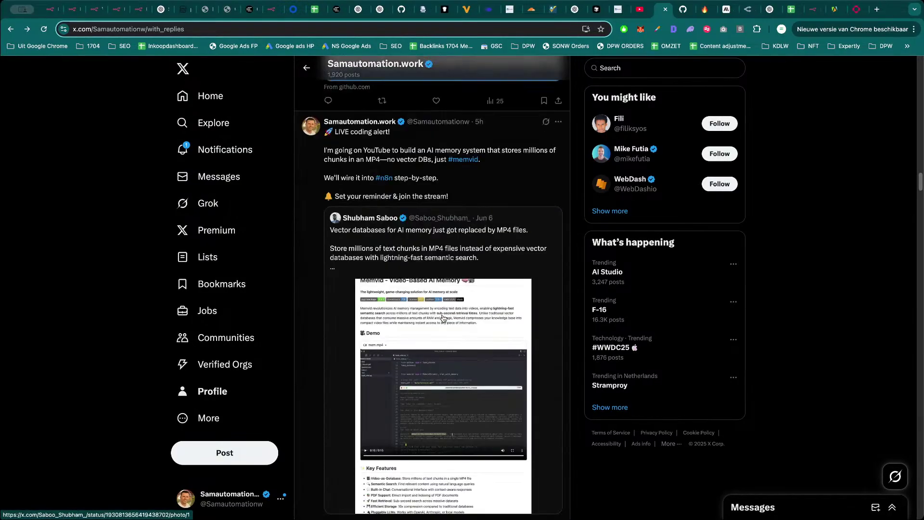
scroll(443, 319, up, 3)
scroll(447, 378, down, 3)
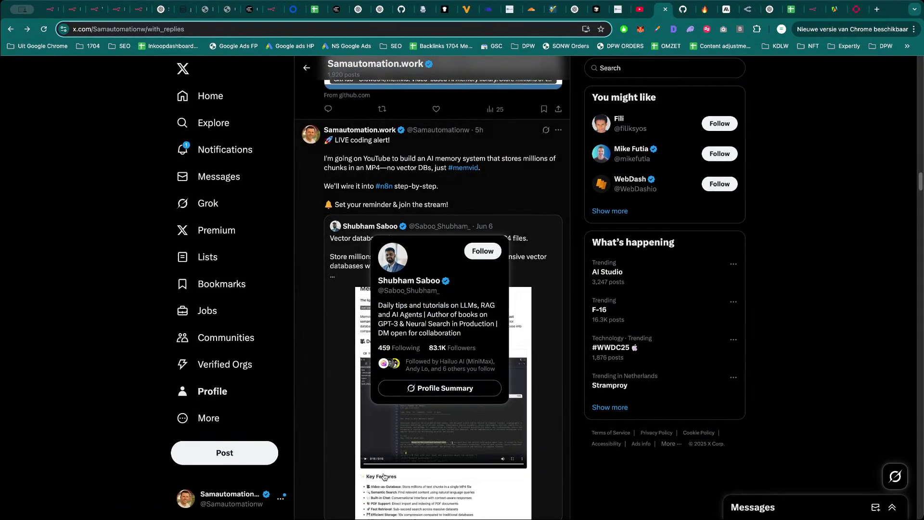
click(449, 357)
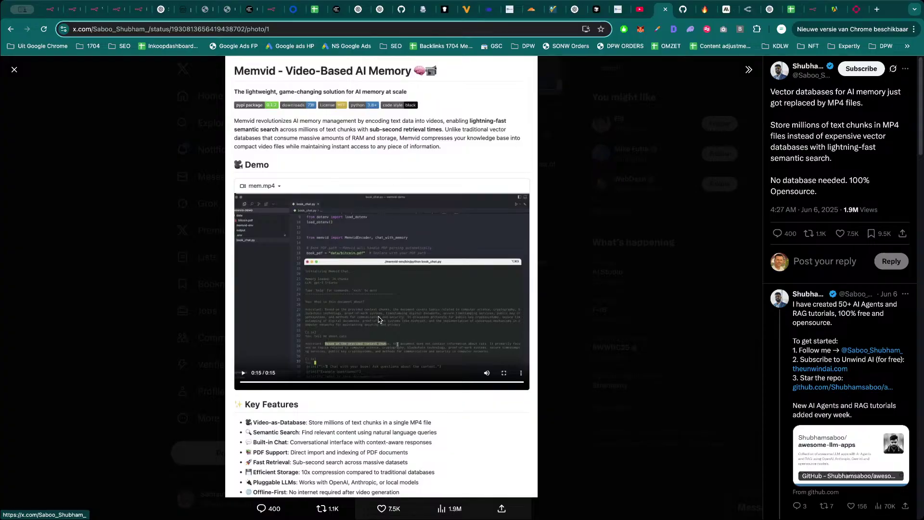
click(661, 238)
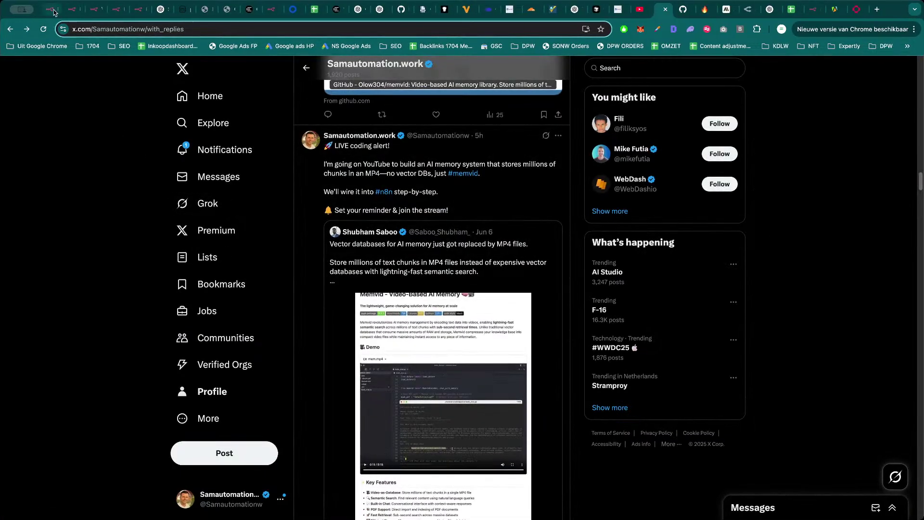
Leave the n8n Crypto workflow and load samautomation.work in a new tab.
click(53, 11)
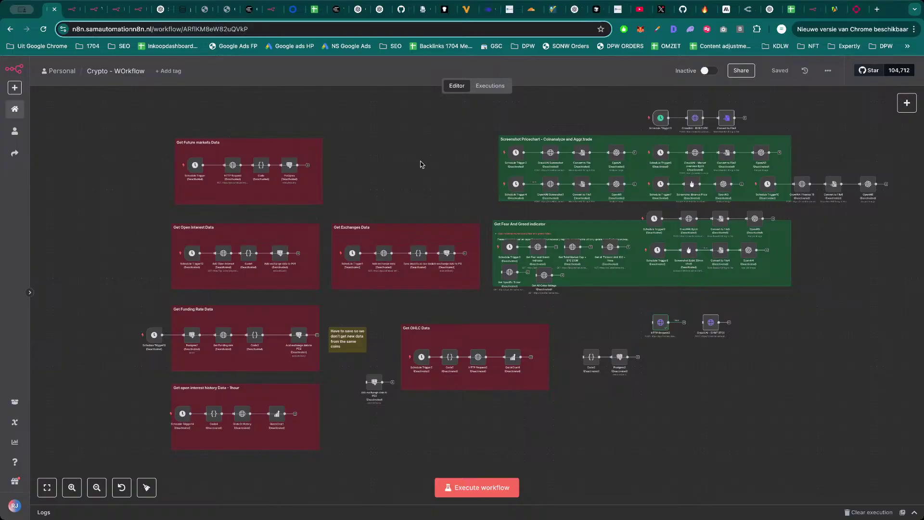
scroll(424, 164, right, 2)
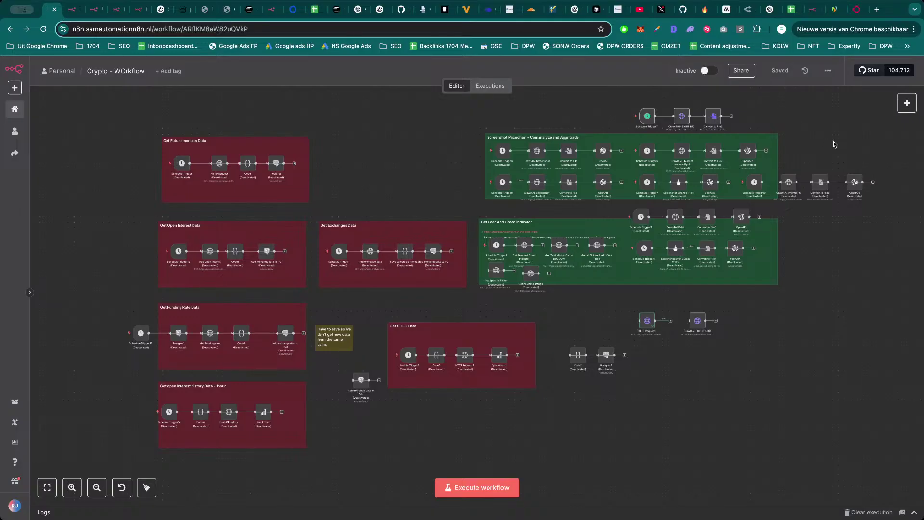
key(ctrl+t)
text(samautomation.work)
key(Return)
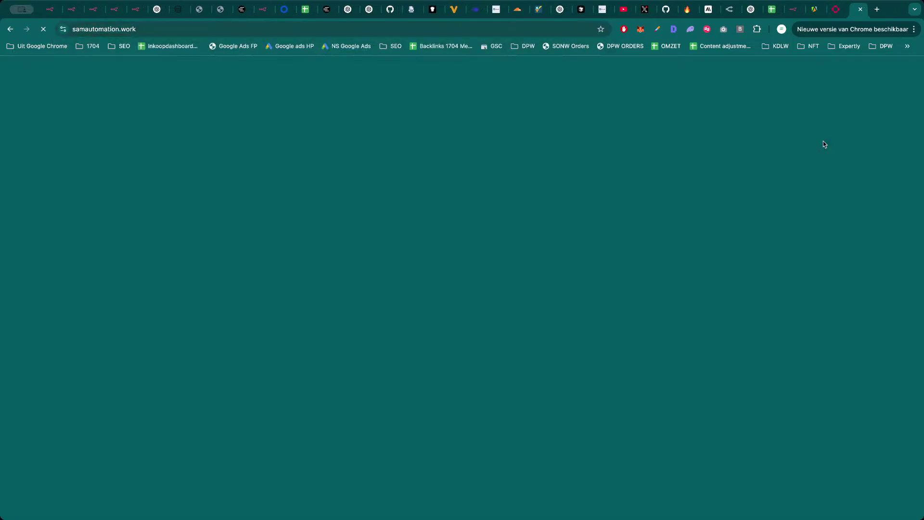
Scroll over the samautomation.work homepage, then close its tab.
scroll(538, 340, down, 20)
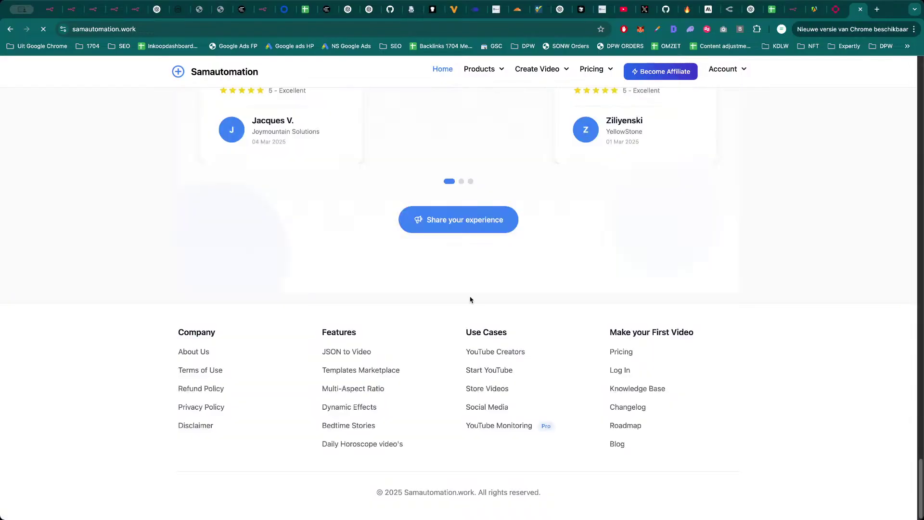
scroll(471, 299, up, 15)
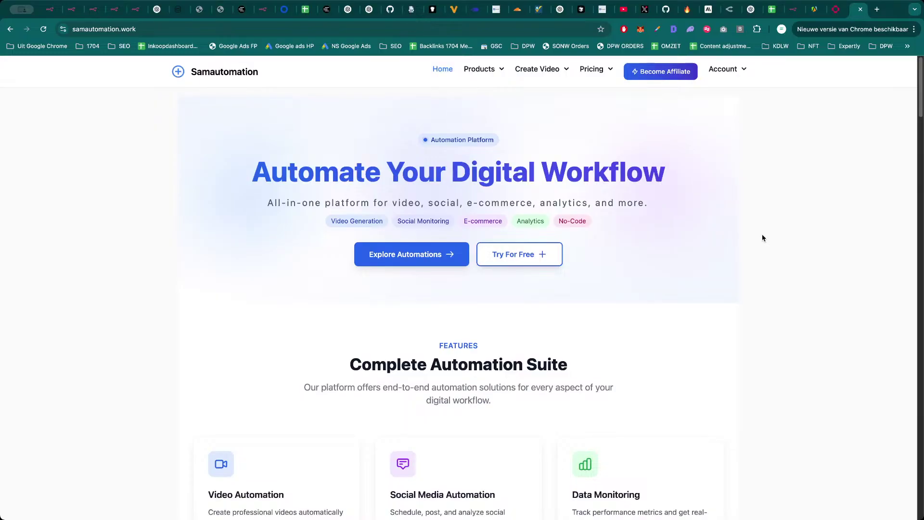
key(super+w)
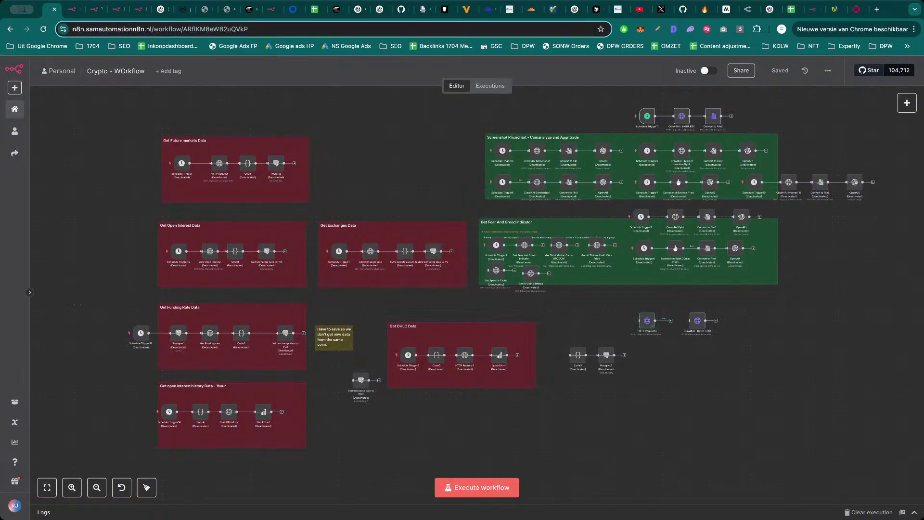